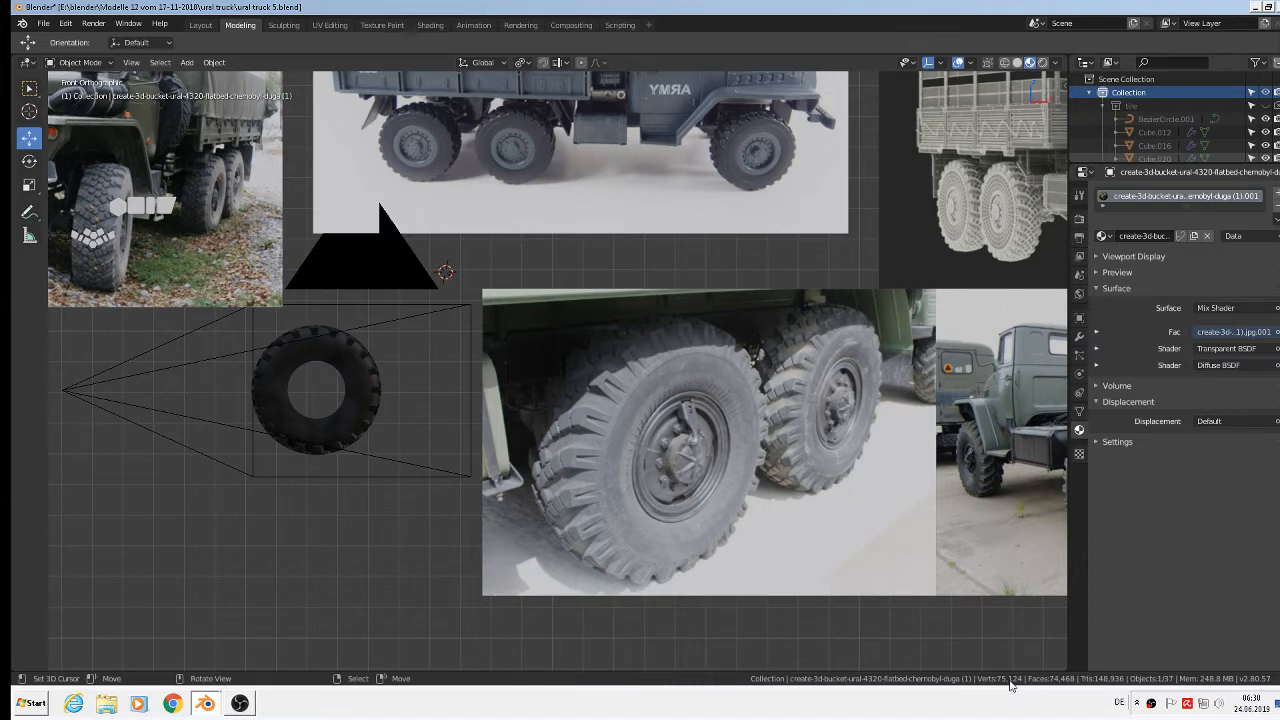
Step: Move the hexagonal tread block and the three blocks in its row beside the front wheel into the tire collection
{"action": "scroll", "coordinate": [422, 429], "scroll_direction": "down", "scroll_amount": 4}
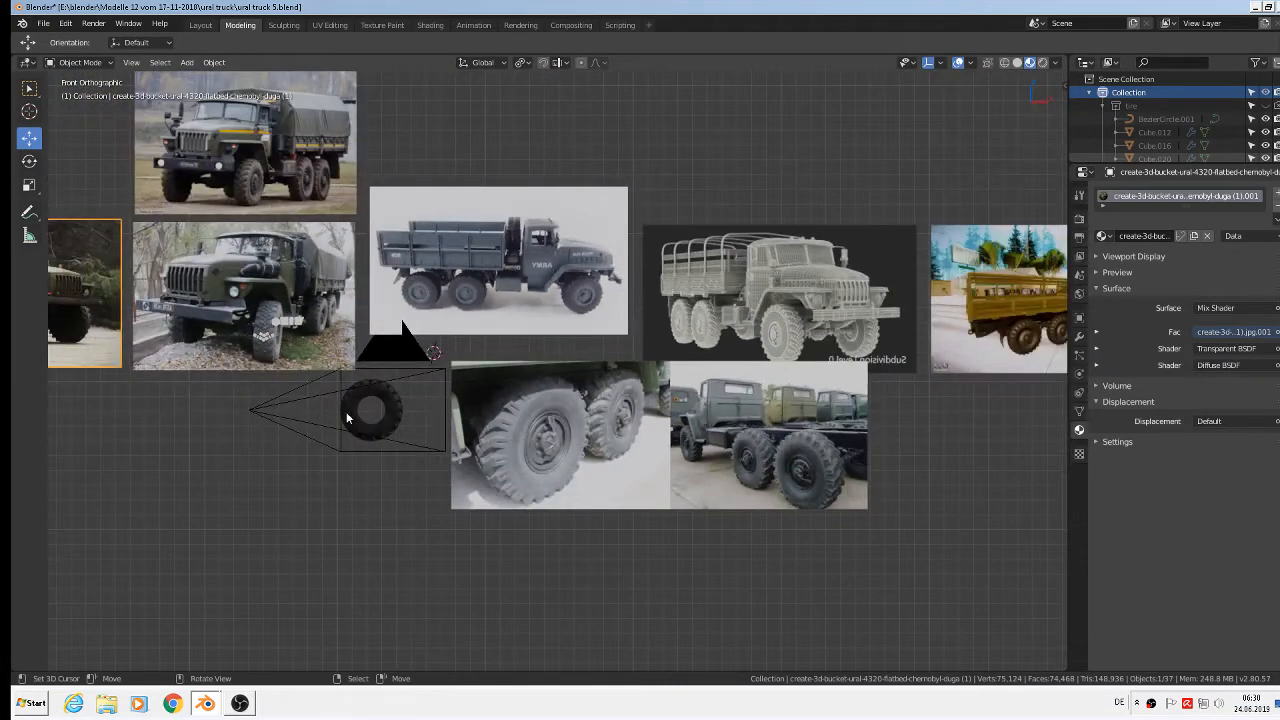
{"action": "middle_click_drag", "start_coordinate": [371, 427], "coordinate": [705, 428], "text": "shift"}
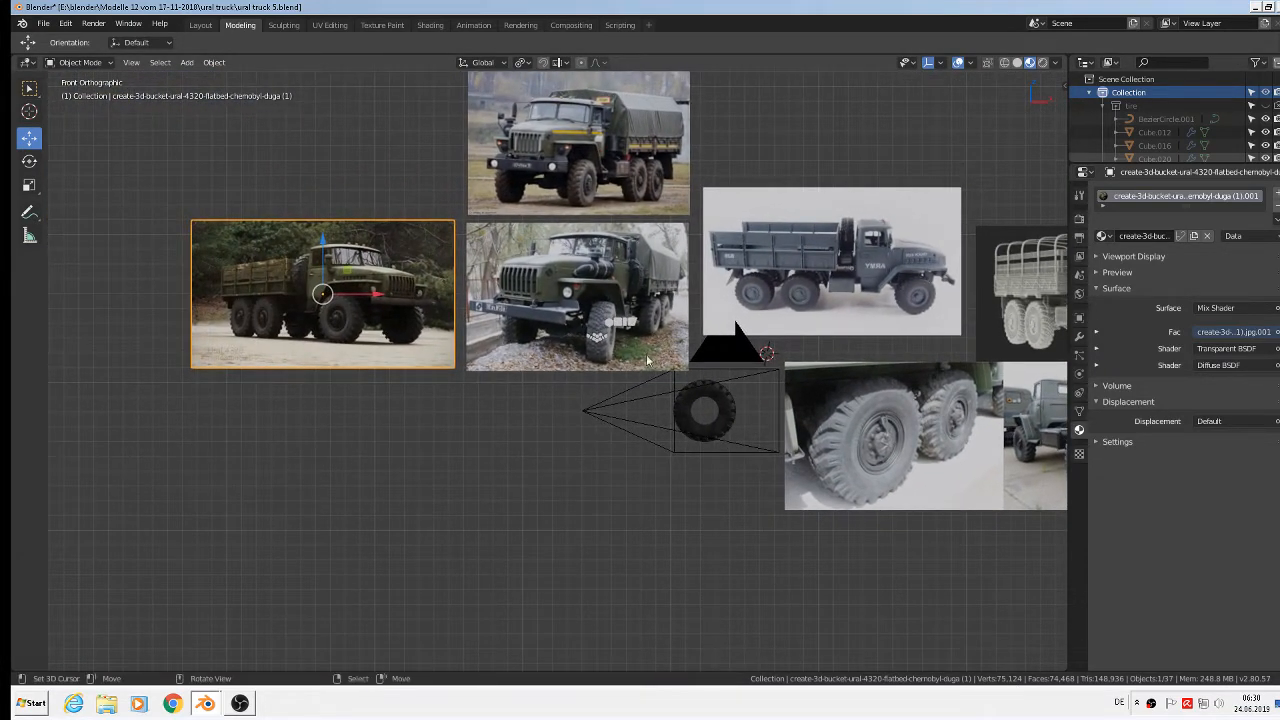
{"action": "scroll", "coordinate": [638, 320], "scroll_direction": "up", "scroll_amount": 7}
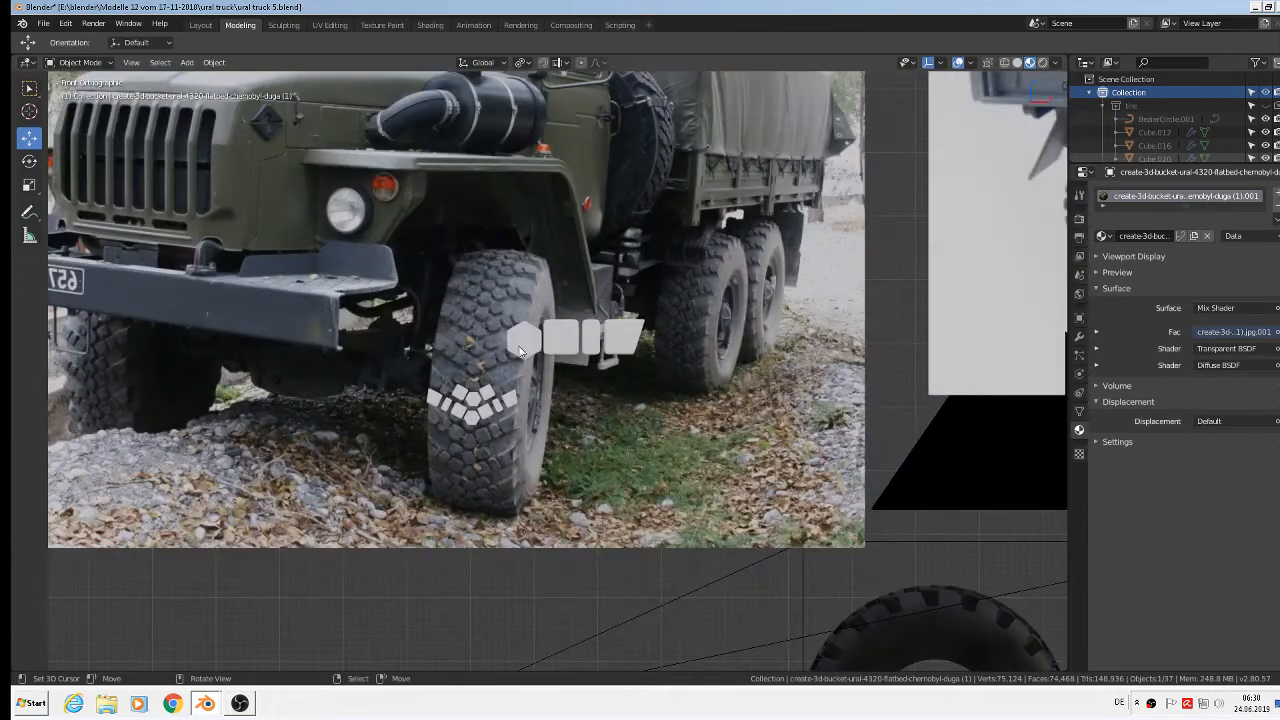
{"action": "left_click", "coordinate": [527, 345]}
{"action": "left_click", "coordinate": [561, 340], "text": "shift"}
{"action": "left_click", "coordinate": [590, 342], "text": "shift"}
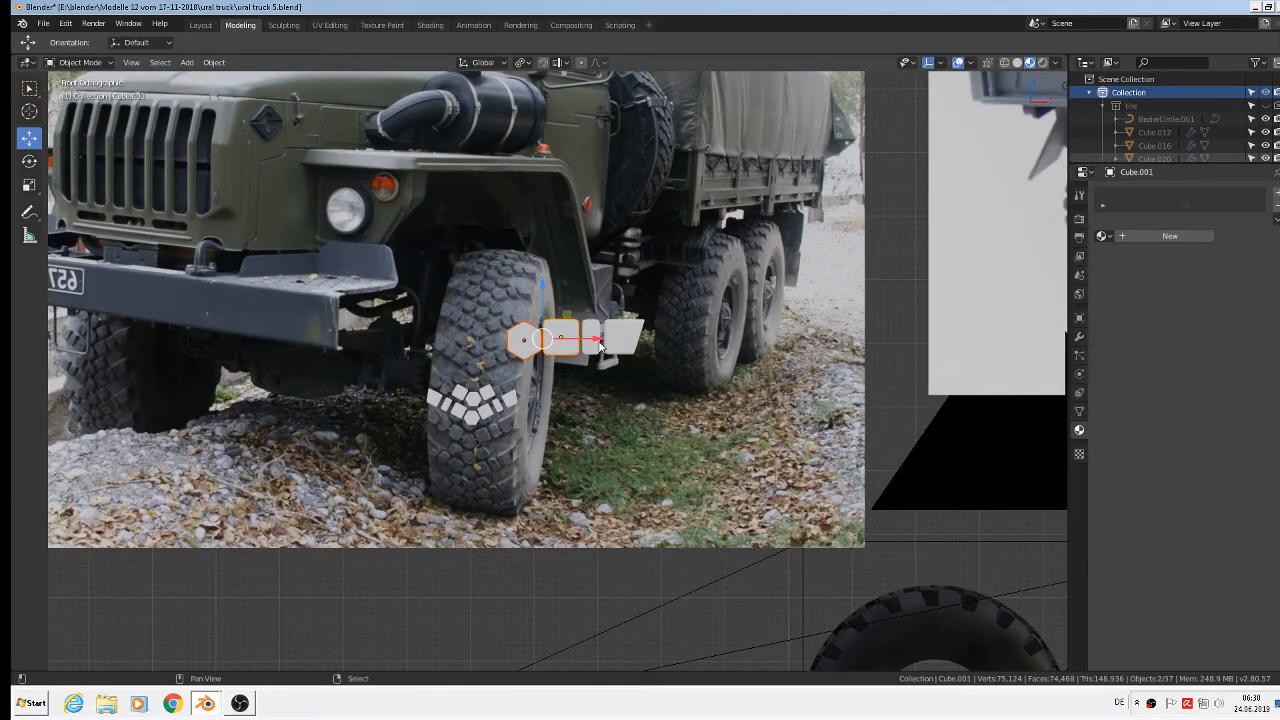
{"action": "left_click", "coordinate": [623, 342], "text": "shift"}
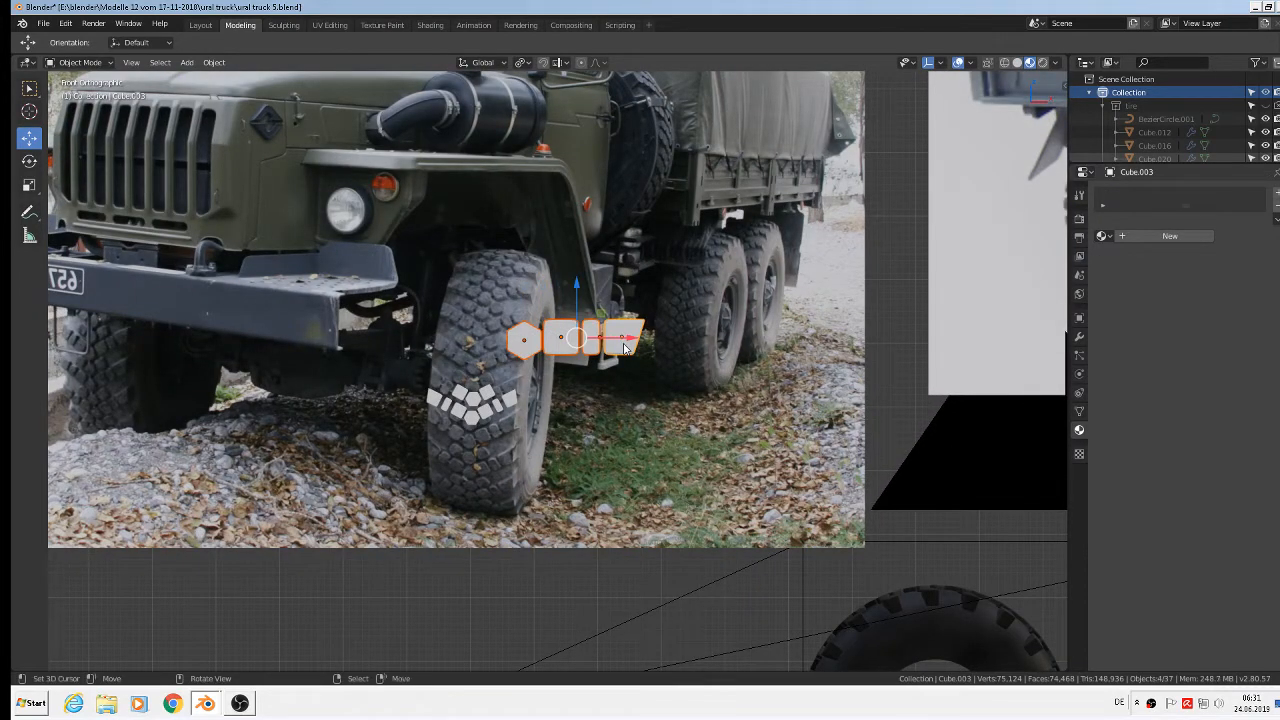
{"action": "key", "text": "m"}
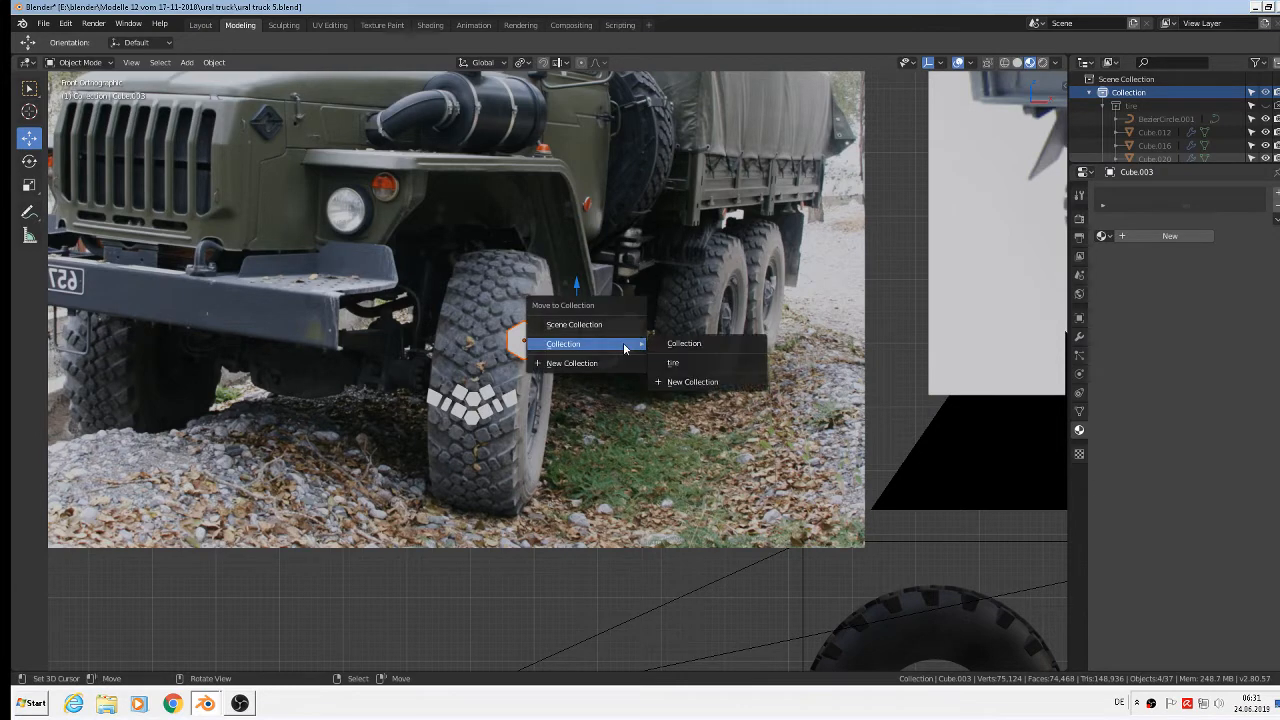
{"action": "left_click", "coordinate": [674, 362]}
Step: Move all ten tread blocks of the V-shaped pattern on the front tire photo into the tire collection
{"action": "left_click", "coordinate": [442, 406]}
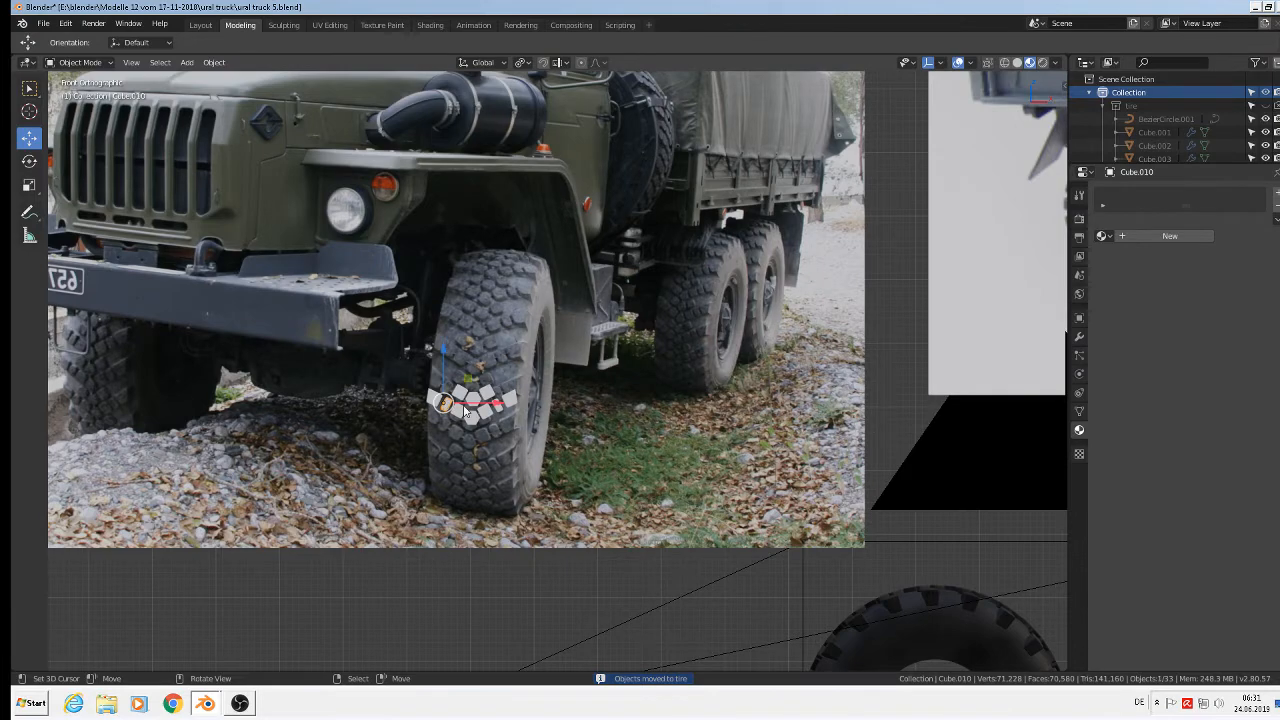
{"action": "scroll", "coordinate": [440, 407], "scroll_direction": "up", "scroll_amount": 6}
{"action": "left_click", "coordinate": [420, 393], "text": "shift"}
{"action": "left_click", "coordinate": [498, 378], "text": "shift"}
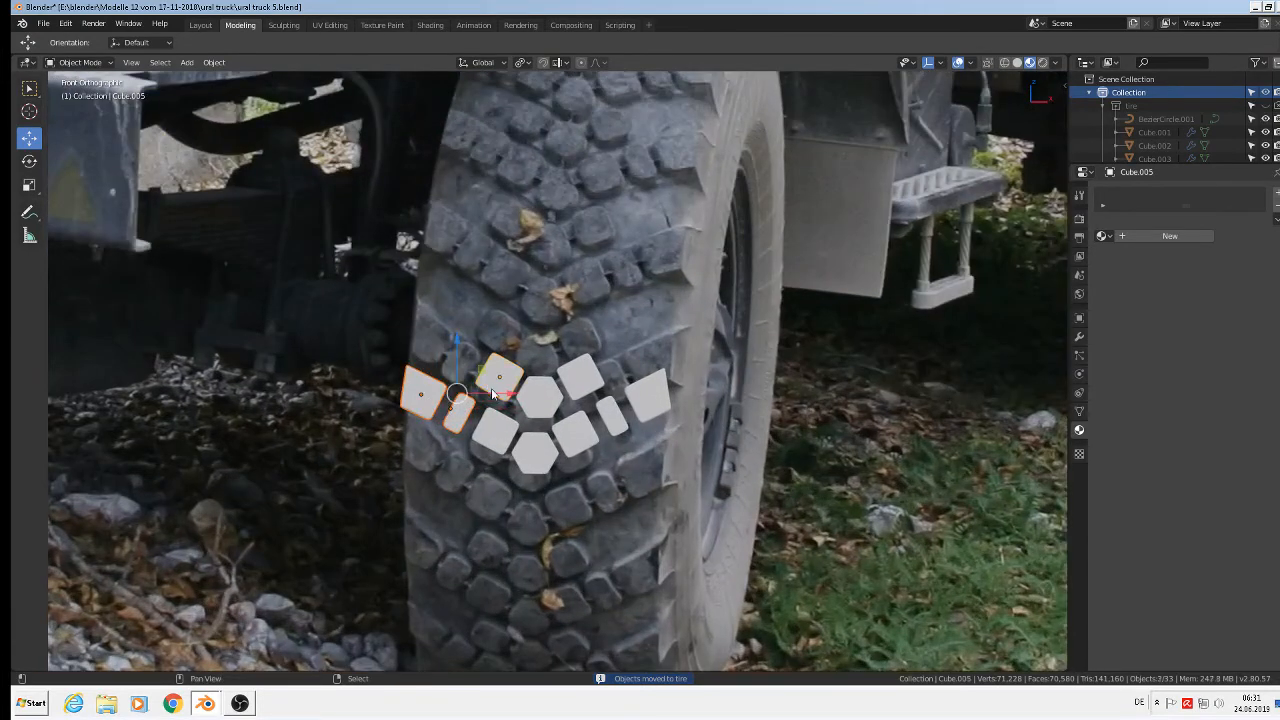
{"action": "left_click", "coordinate": [495, 430], "text": "shift"}
{"action": "left_click", "coordinate": [535, 452], "text": "shift"}
{"action": "left_click", "coordinate": [540, 397], "text": "shift"}
{"action": "left_click", "coordinate": [580, 377], "text": "shift"}
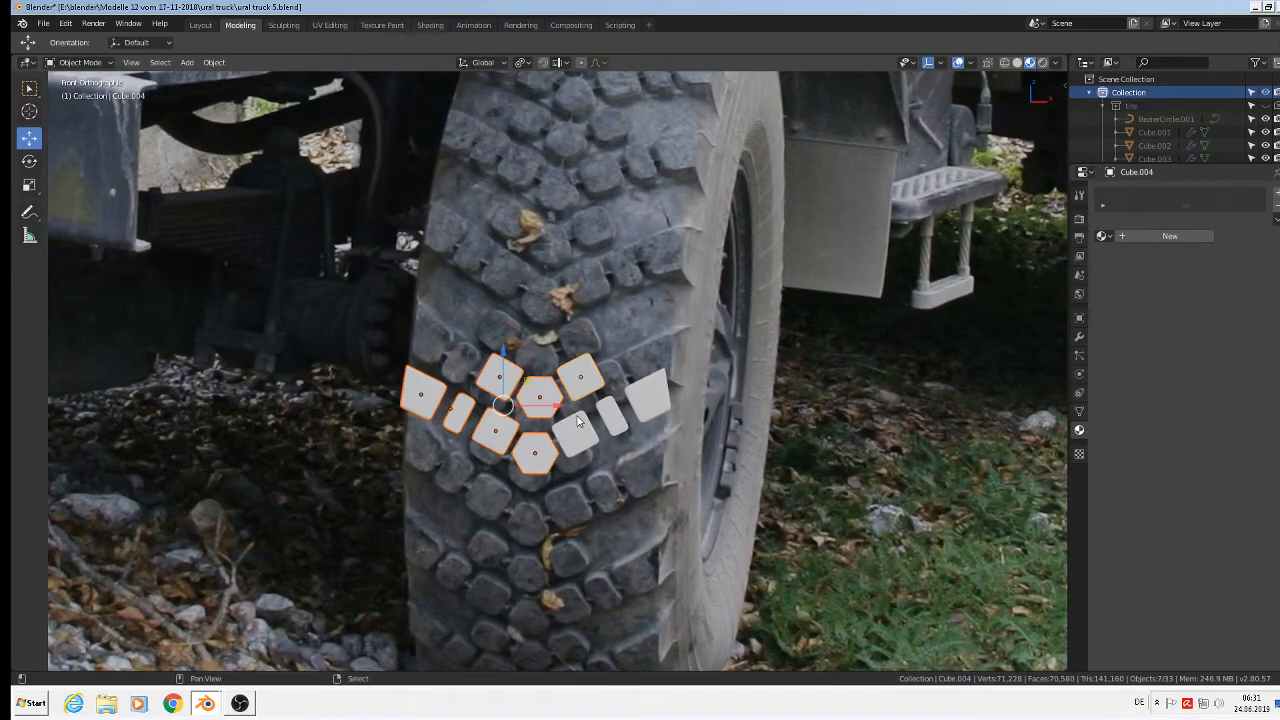
{"action": "left_click", "coordinate": [575, 432], "text": "shift"}
{"action": "left_click", "coordinate": [612, 413], "text": "shift"}
{"action": "left_click", "coordinate": [636, 404], "text": "shift"}
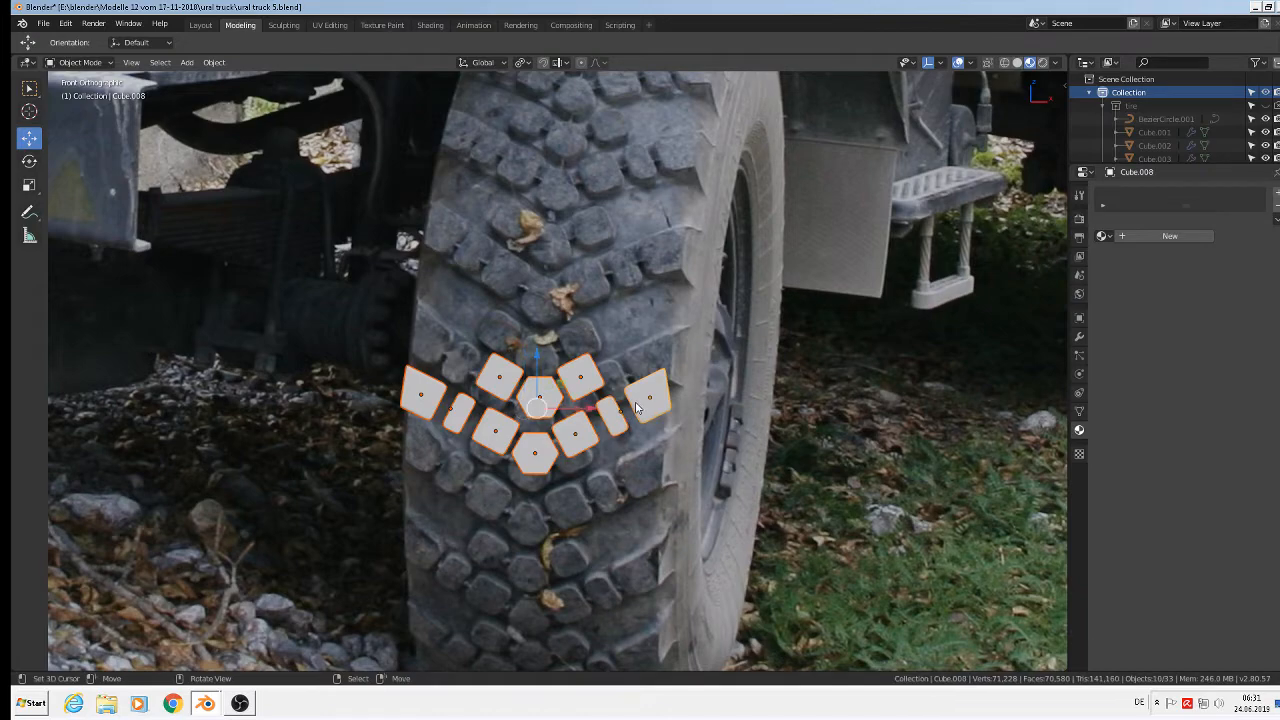
{"action": "key", "text": "m"}
{"action": "mouse_move", "coordinate": [634, 401]}
{"action": "left_click", "coordinate": [681, 426]}
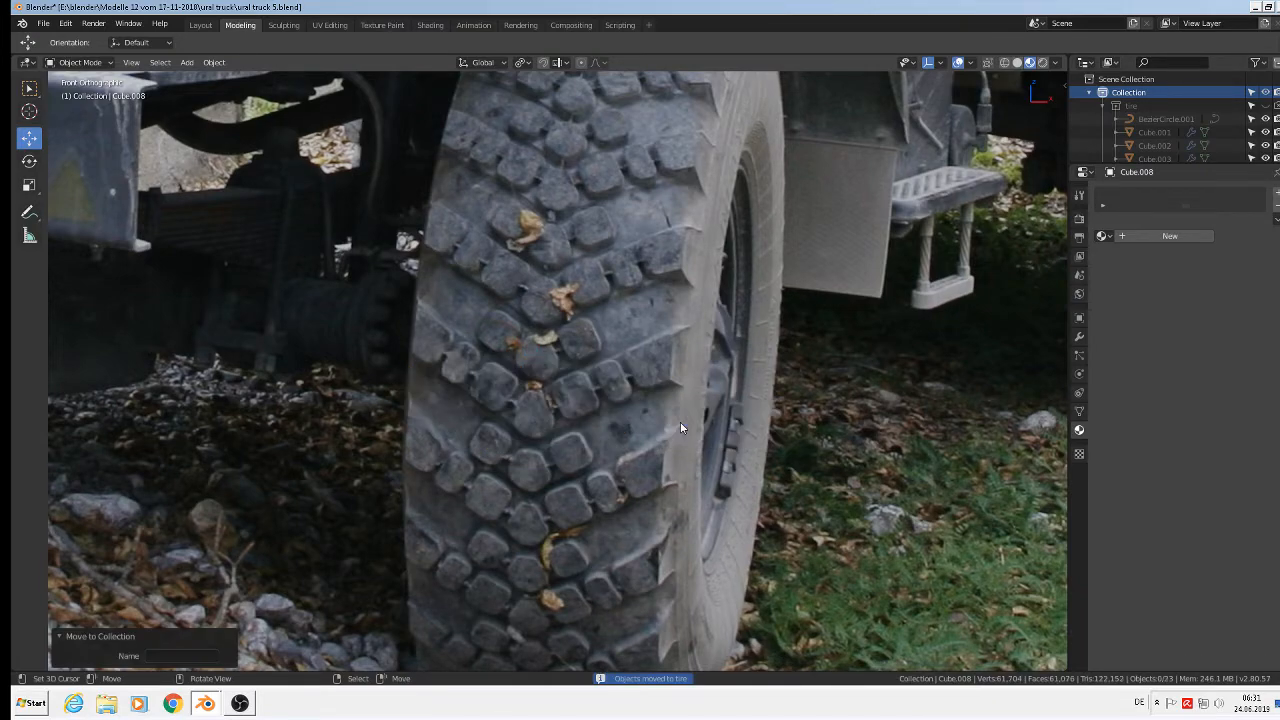
Step: Move the finished black tire model below the reference photos into the tire collection
{"action": "scroll", "coordinate": [681, 426], "scroll_direction": "down", "scroll_amount": 8}
{"action": "scroll", "coordinate": [802, 527], "scroll_direction": "up", "scroll_amount": 5}
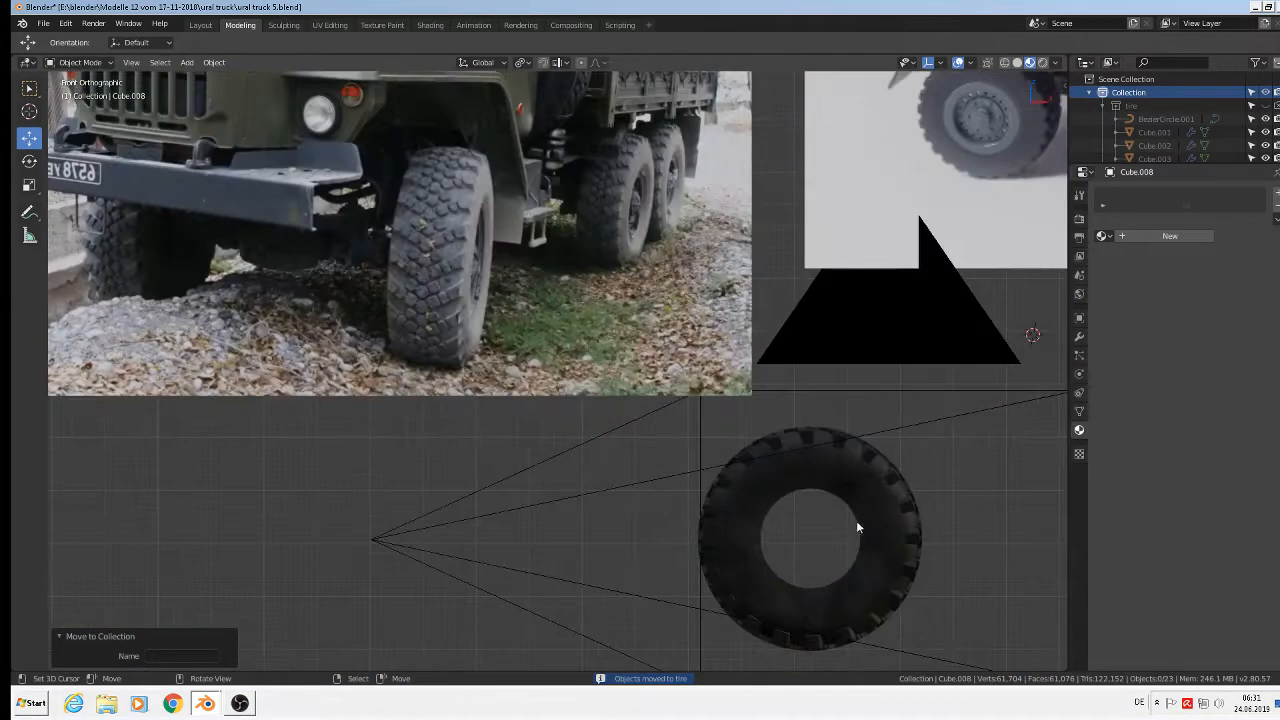
{"action": "left_click", "coordinate": [875, 490]}
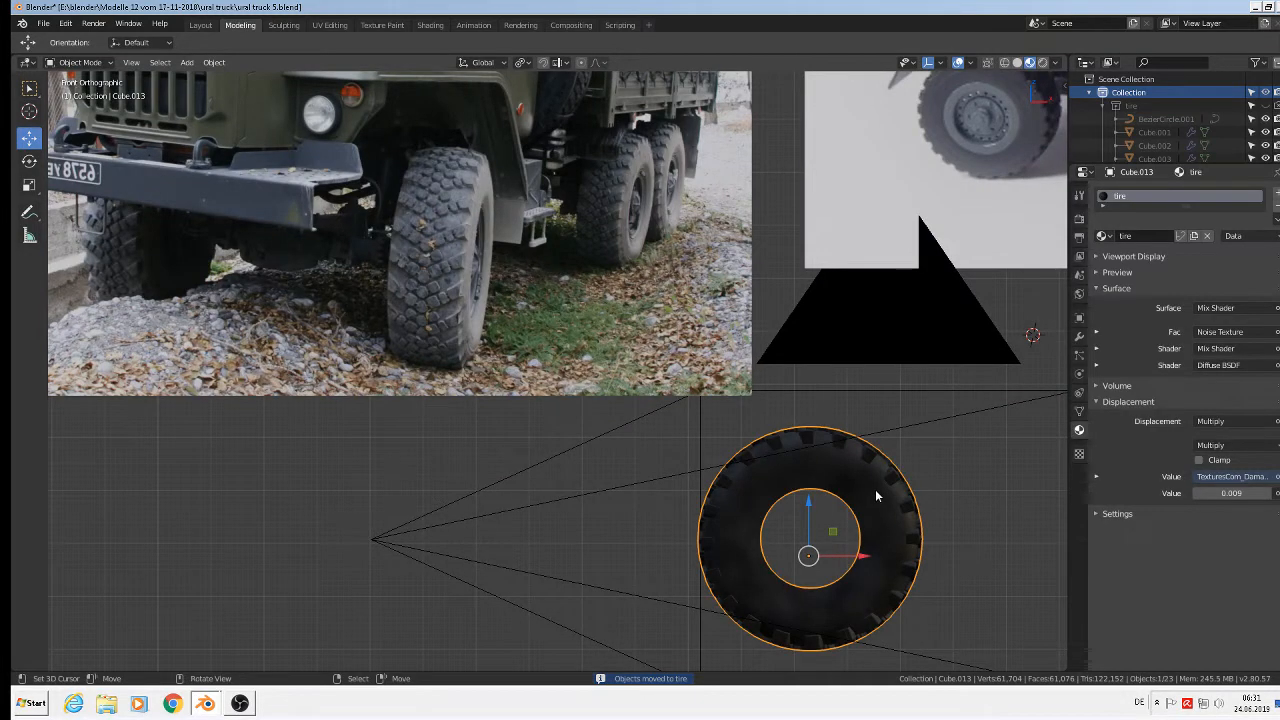
{"action": "key", "text": "m"}
{"action": "mouse_move", "coordinate": [876, 494]}
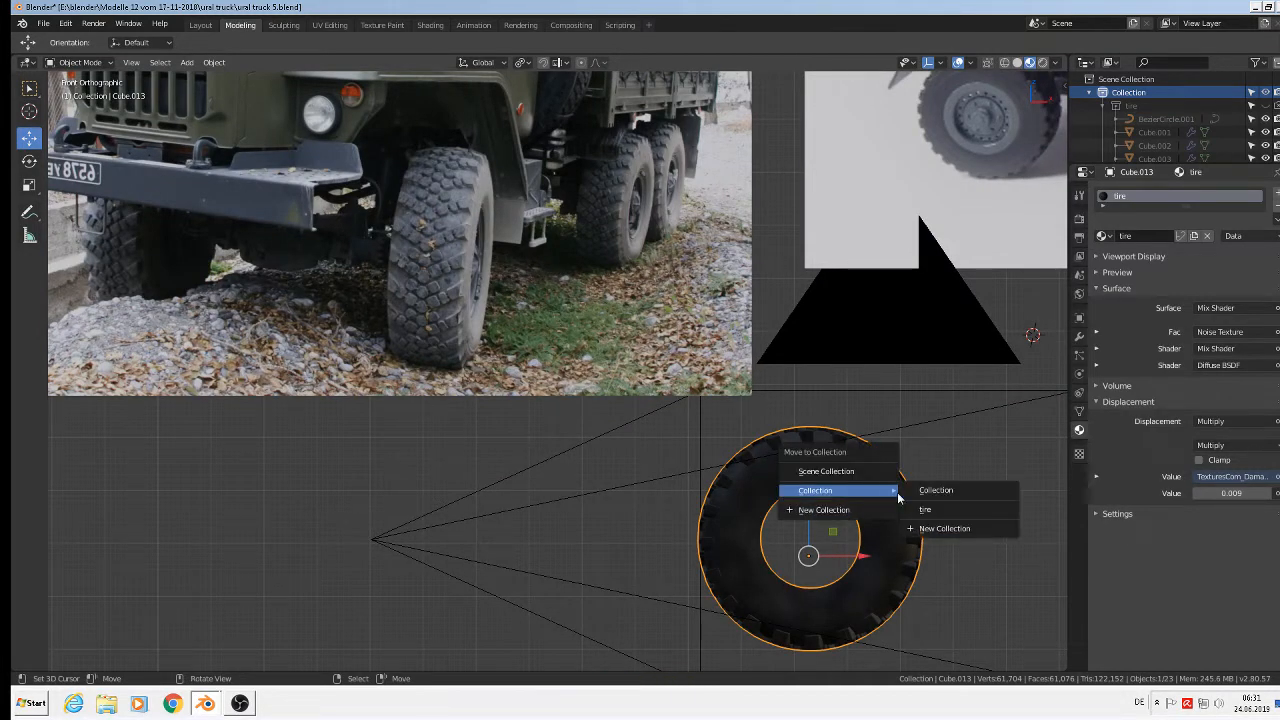
{"action": "left_click", "coordinate": [922, 510]}
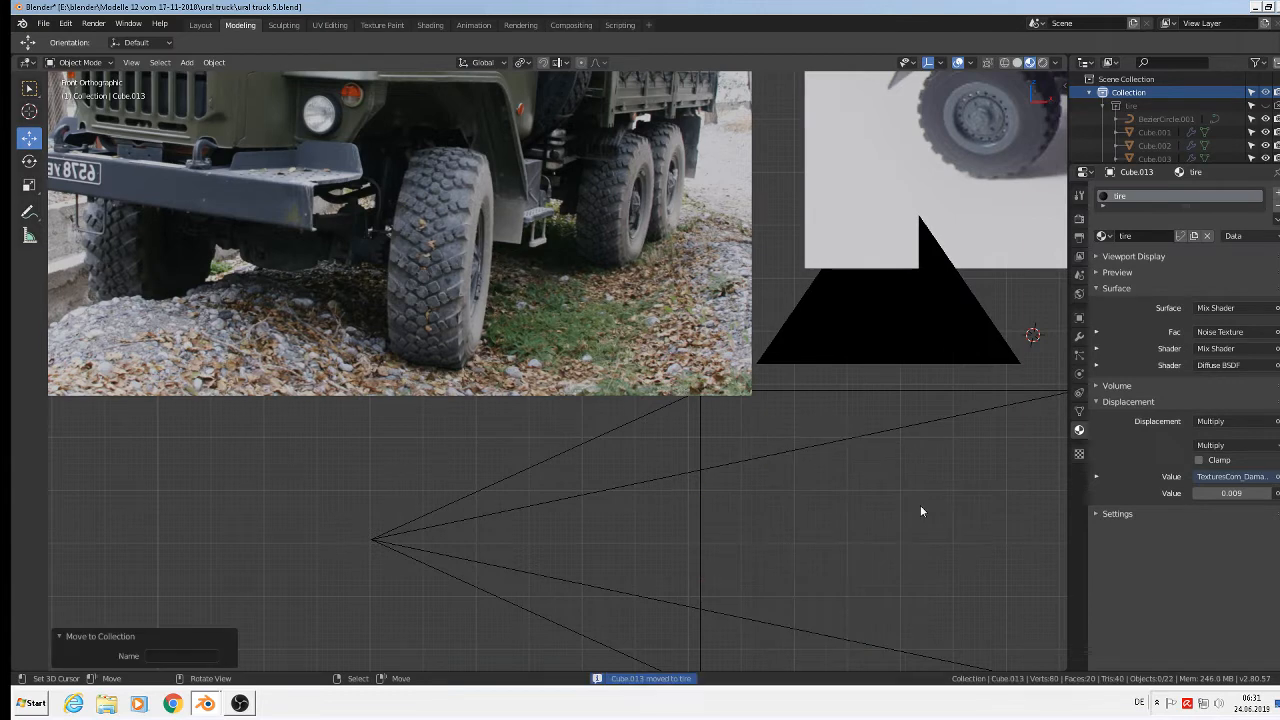
Step: Show the hidden tire collection in the viewport
{"action": "scroll", "coordinate": [947, 333], "scroll_direction": "down", "scroll_amount": 4}
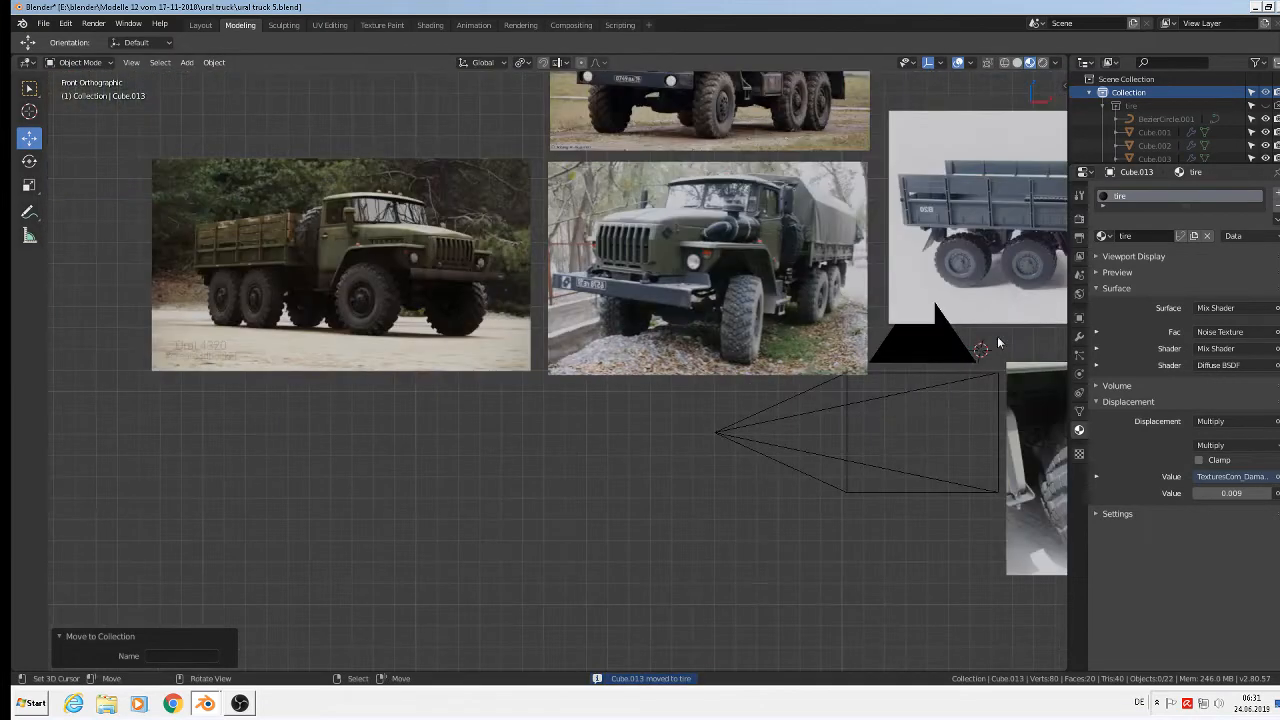
{"action": "scroll", "coordinate": [1007, 270], "scroll_direction": "down", "scroll_amount": 1}
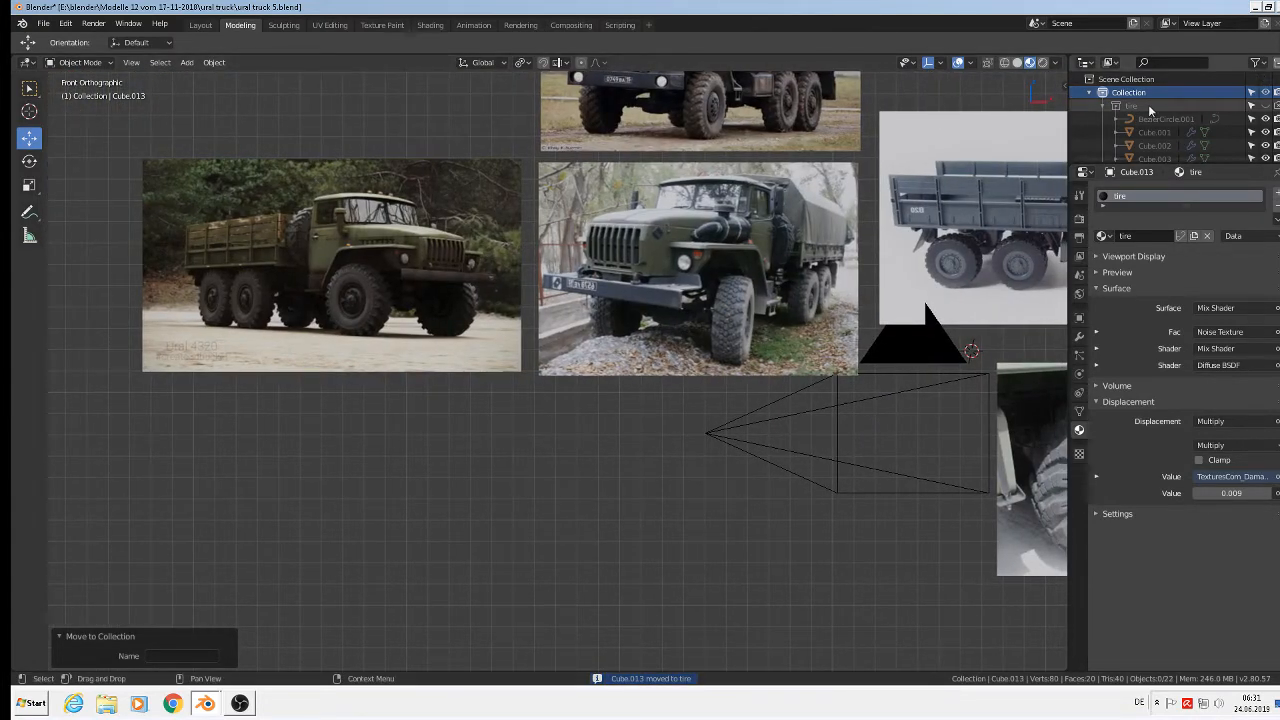
{"action": "left_click", "coordinate": [1265, 105]}
{"action": "scroll", "coordinate": [922, 413], "scroll_direction": "up", "scroll_amount": 4}
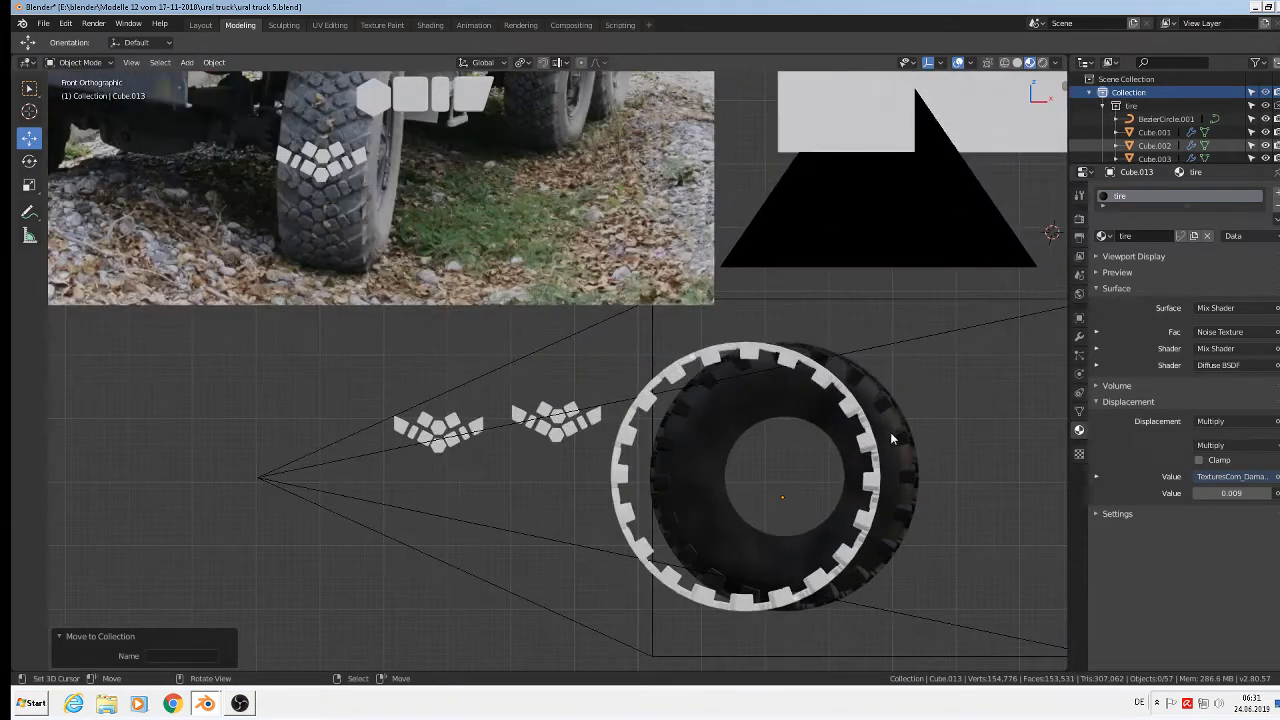
Step: Select the black tire model and rename its object Cube.013 as tire
{"action": "left_click", "coordinate": [893, 438]}
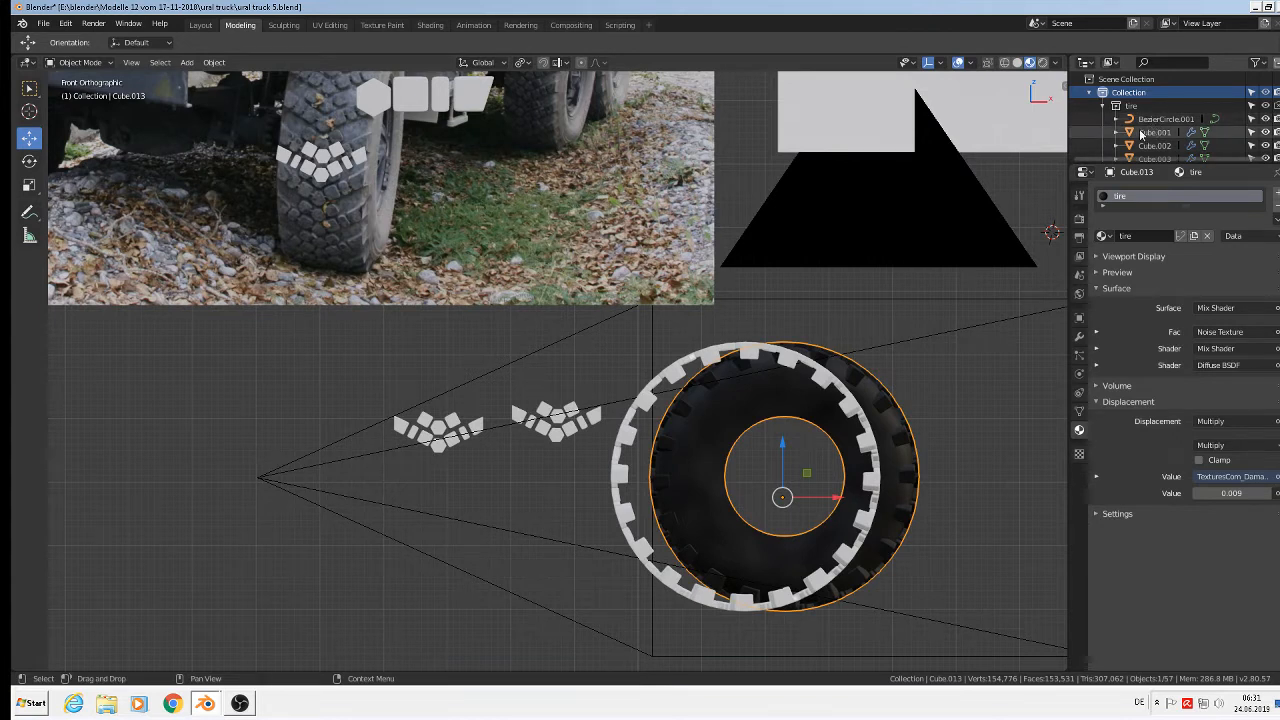
{"action": "scroll", "coordinate": [1141, 134], "scroll_direction": "down", "scroll_amount": 5}
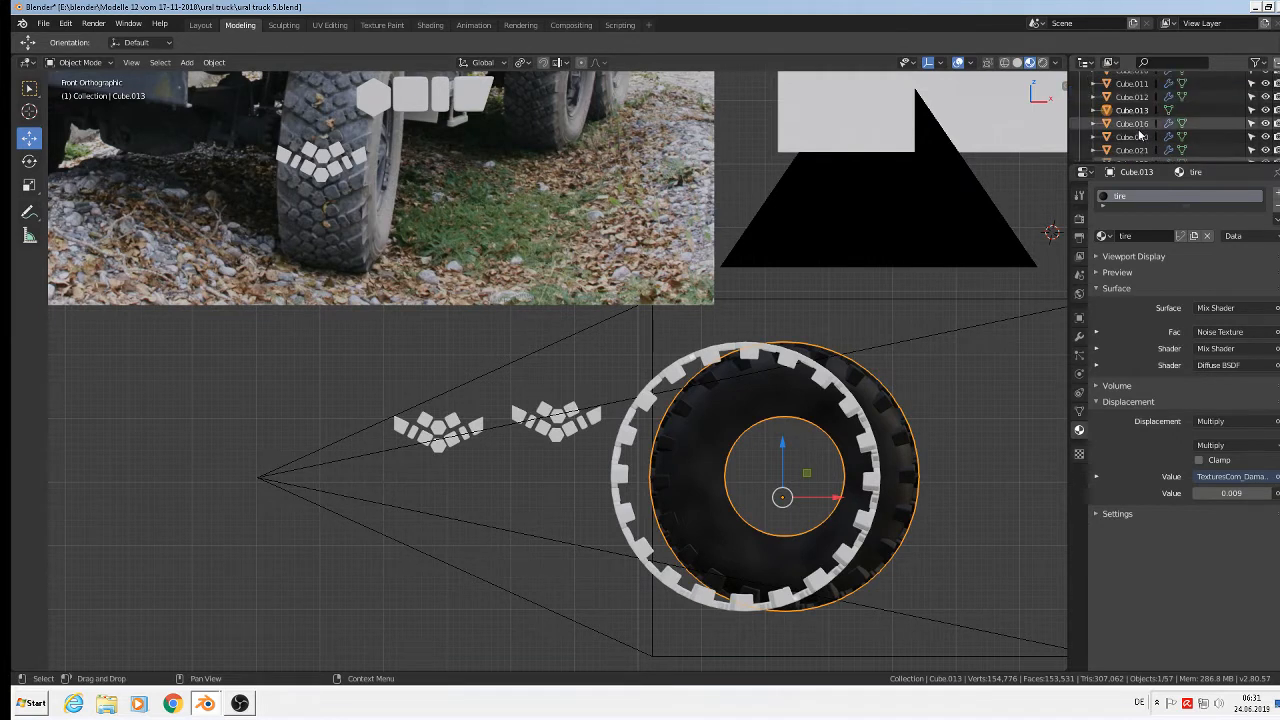
{"action": "right_click", "coordinate": [1141, 110]}
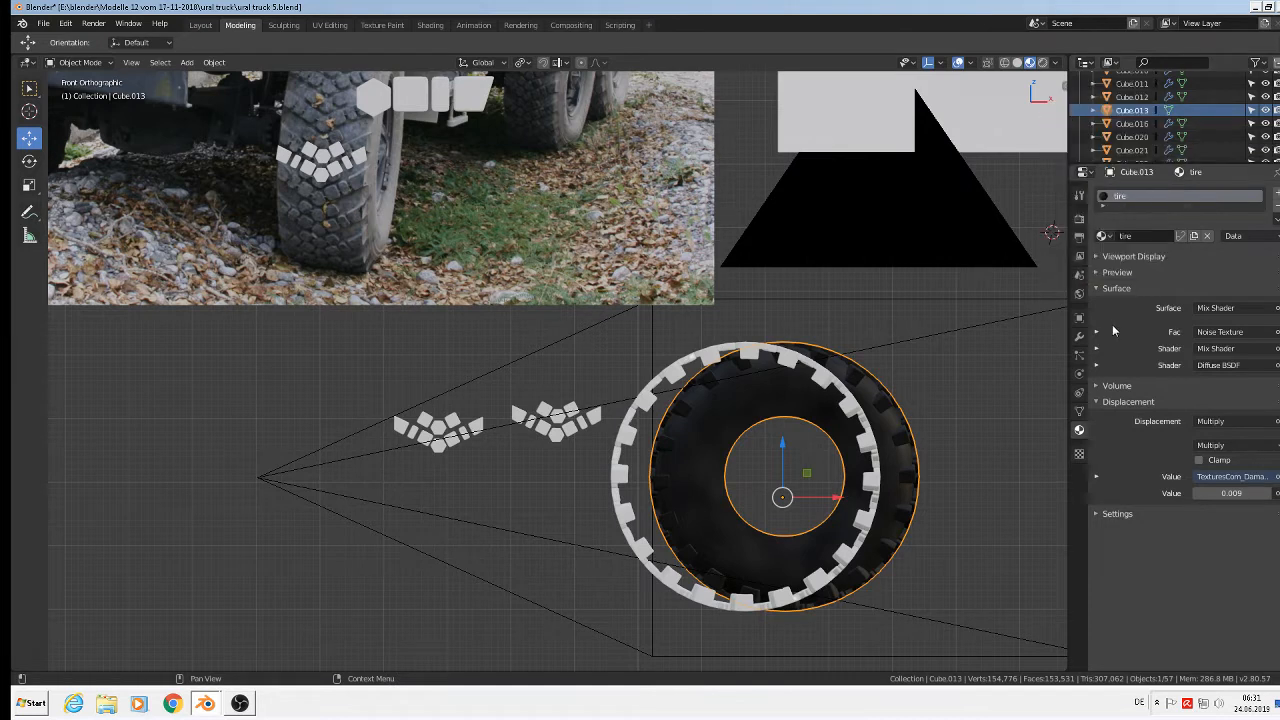
{"action": "right_click", "coordinate": [1126, 111]}
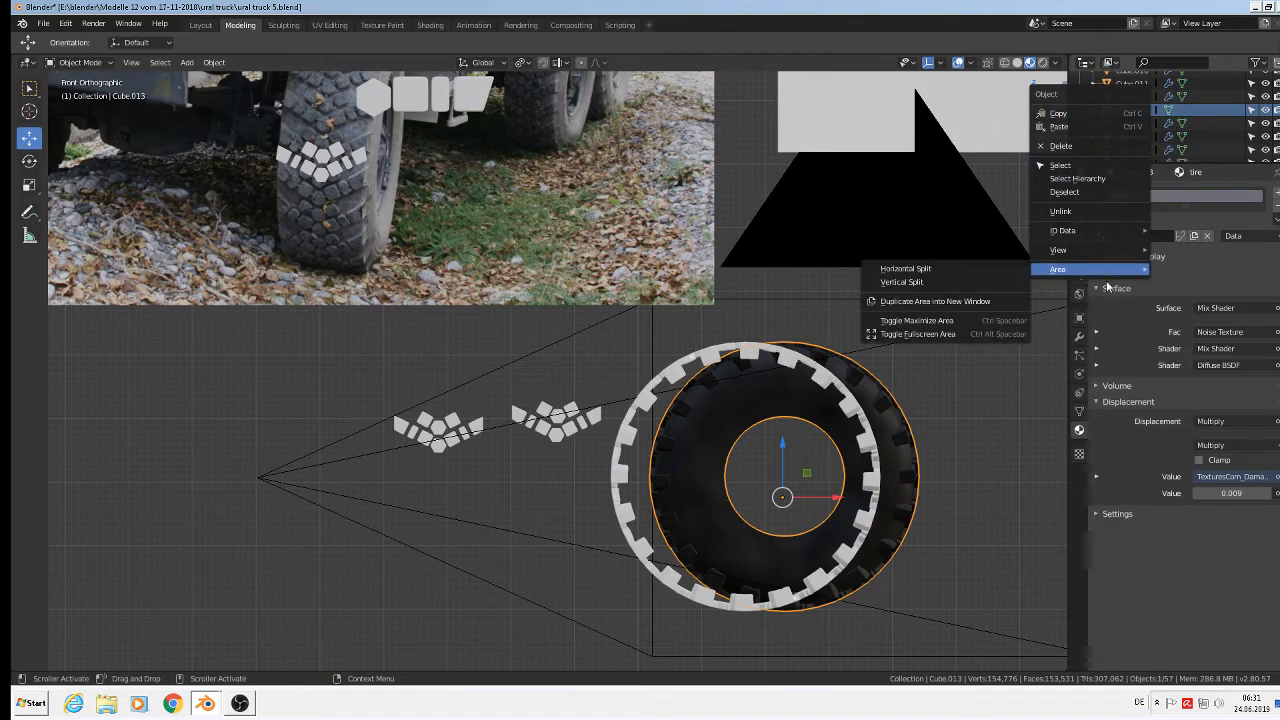
{"action": "mouse_move", "coordinate": [1108, 279]}
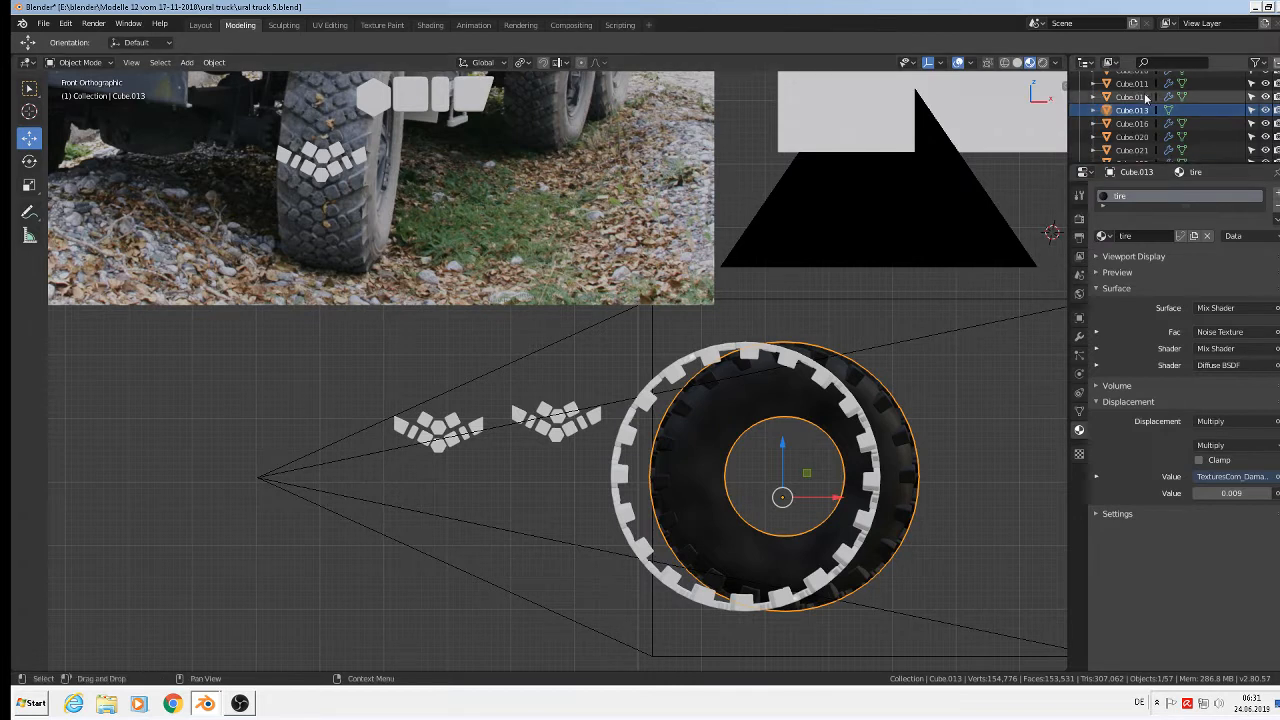
{"action": "double_click", "coordinate": [1144, 109]}
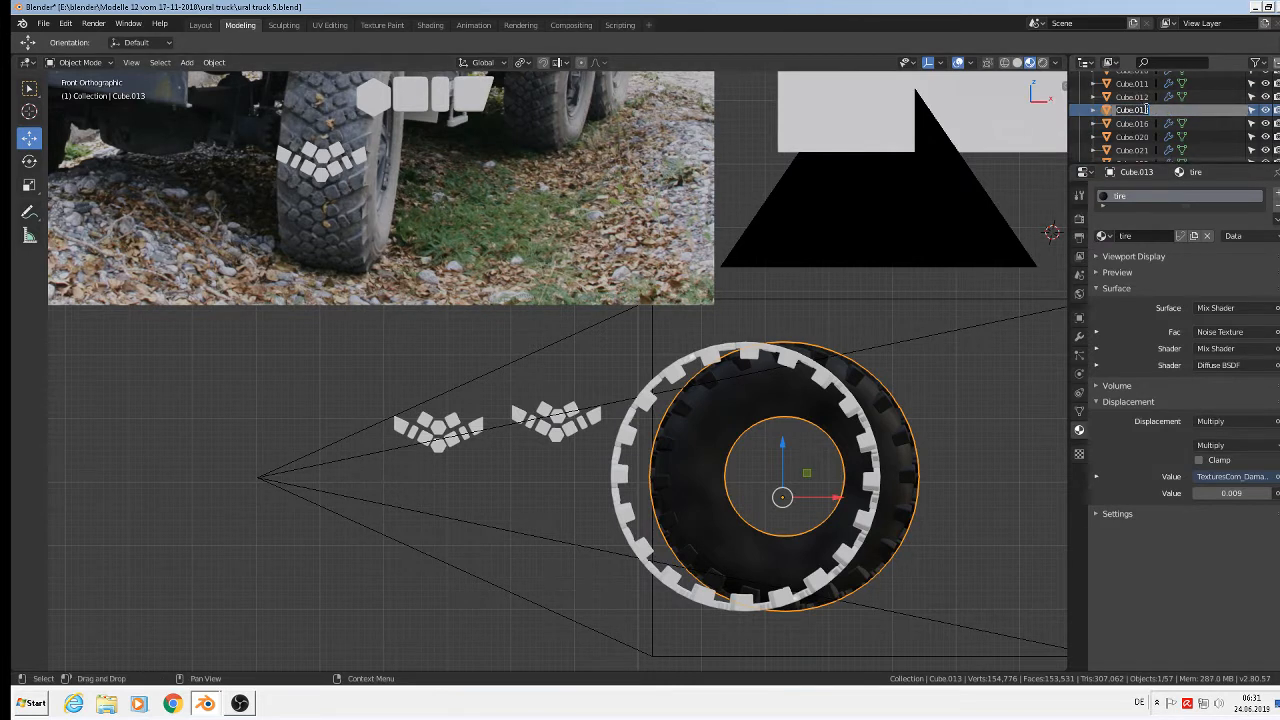
{"action": "type", "text": "tire"}
{"action": "key", "text": "Return"}
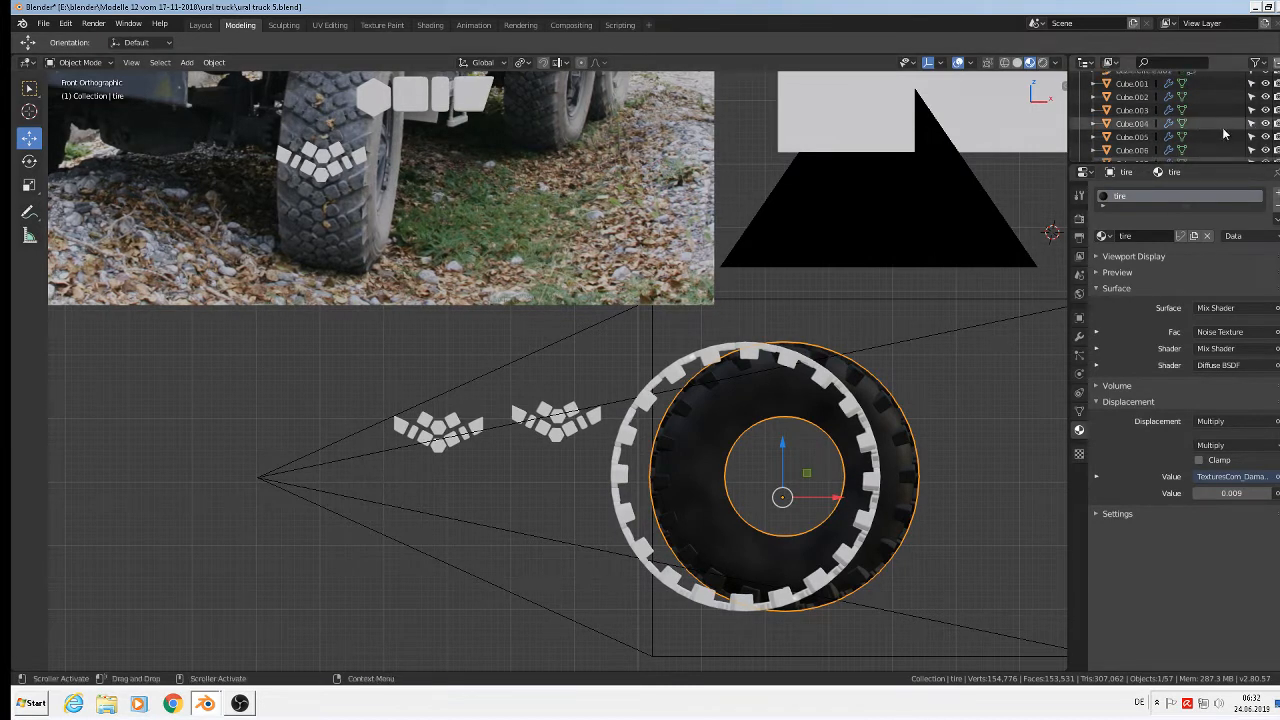
Step: Hide the tire collection so that only the reference photos, camera and light stay in the viewport
{"action": "scroll", "coordinate": [1135, 125], "scroll_direction": "up", "scroll_amount": 5}
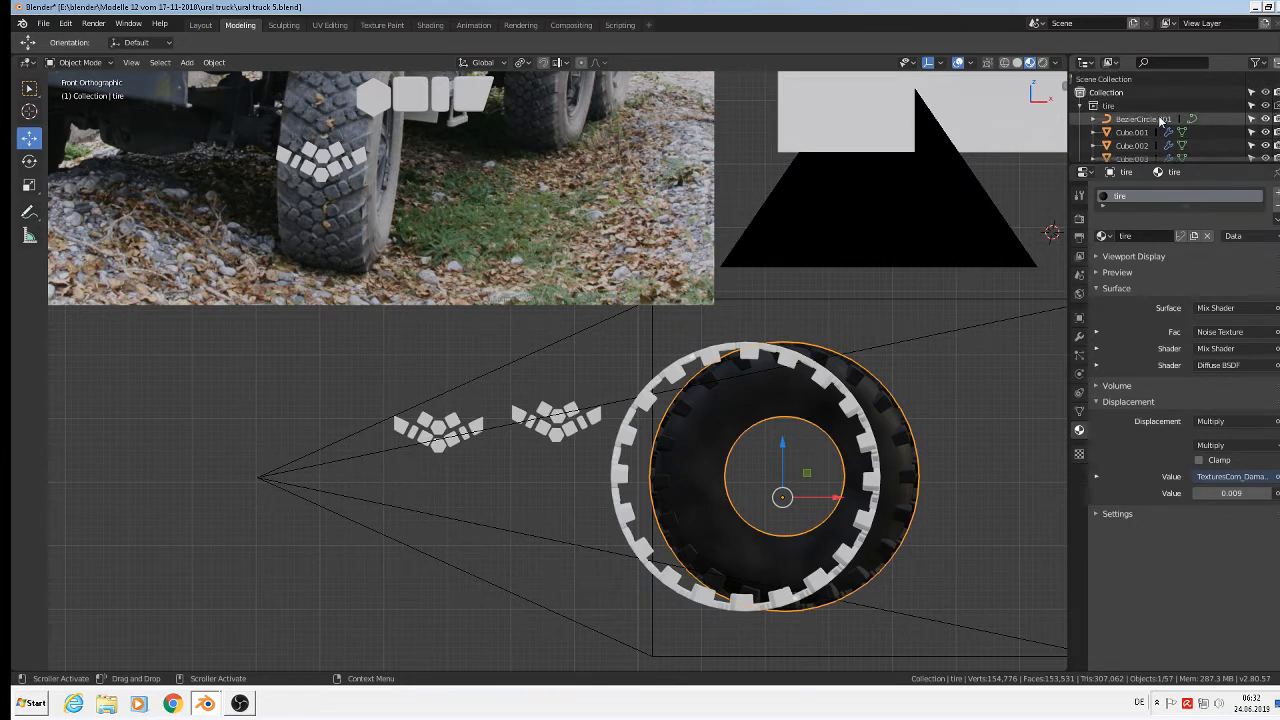
{"action": "left_click", "coordinate": [1274, 108]}
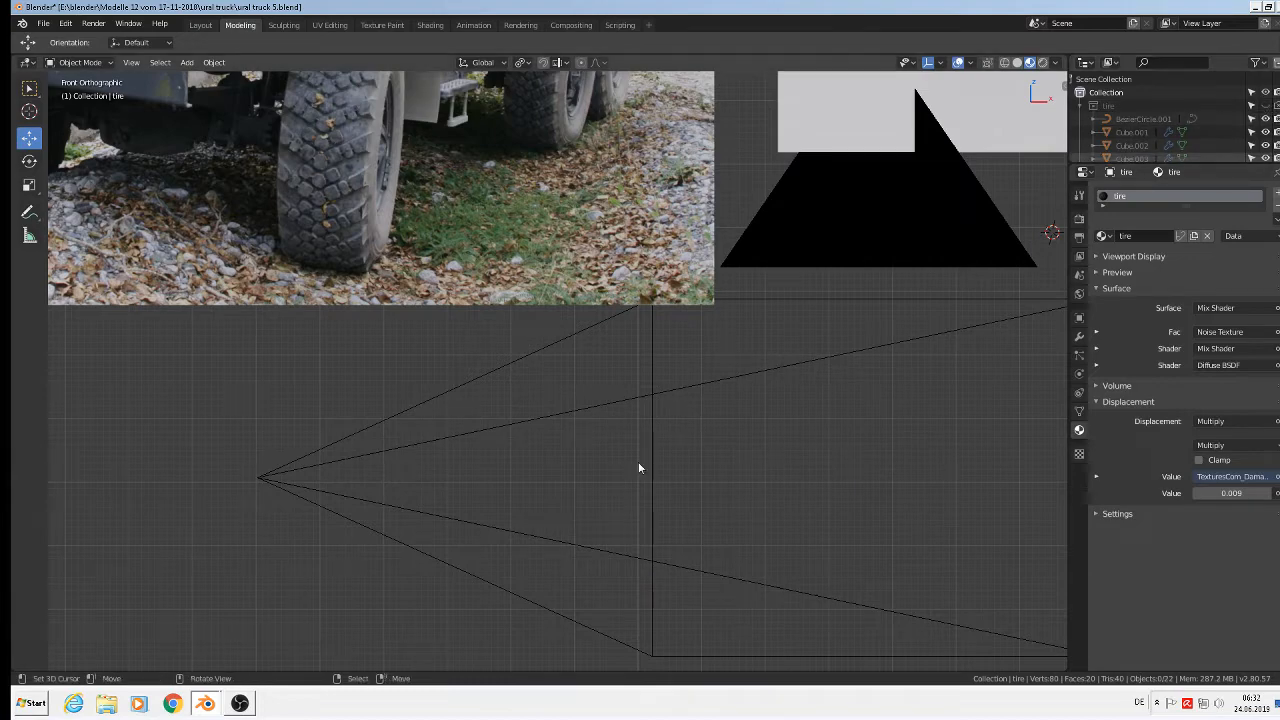
{"action": "scroll", "coordinate": [830, 540], "scroll_direction": "down", "scroll_amount": 3}
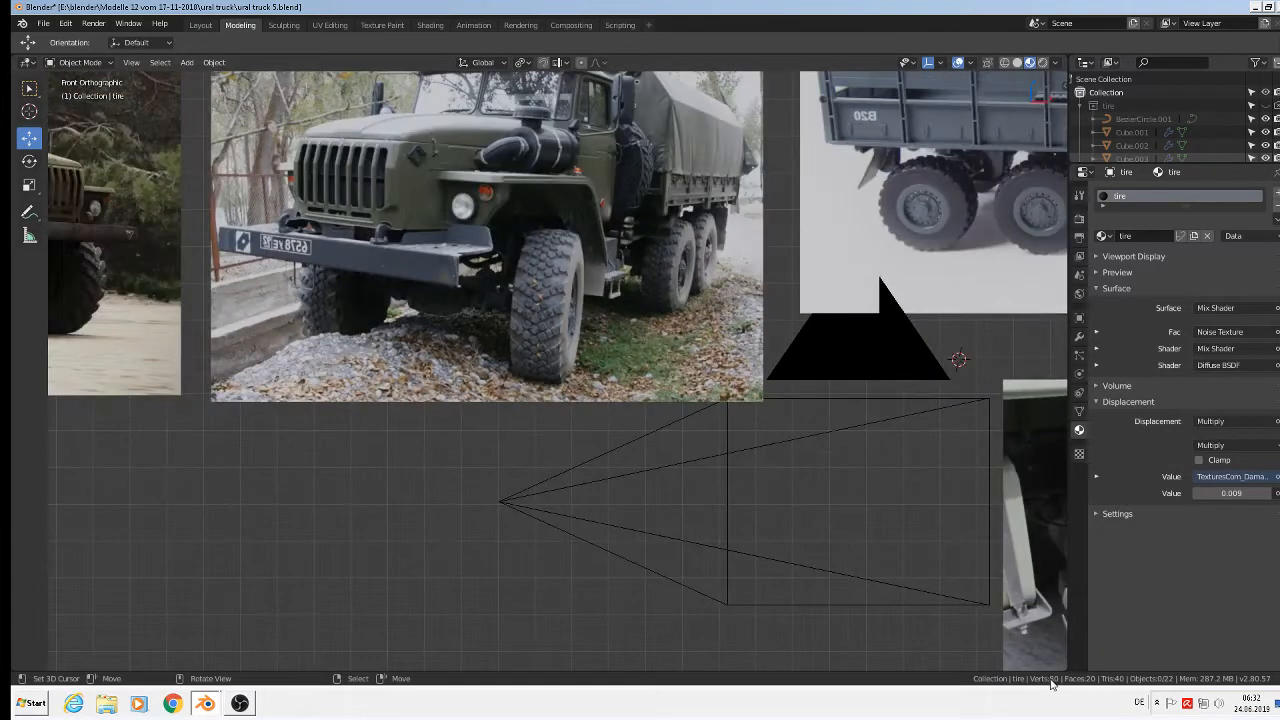
{"action": "scroll", "coordinate": [776, 410], "scroll_direction": "down", "scroll_amount": 4}
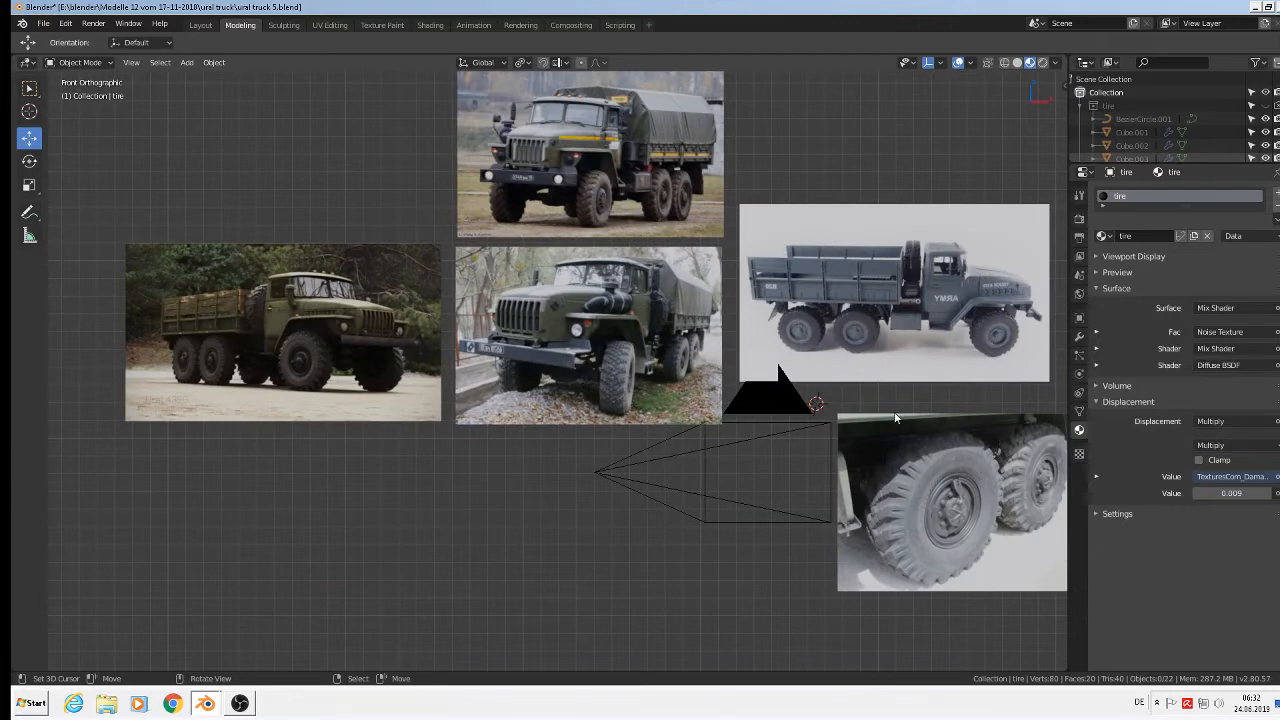
Step: Save the truck project under its existing file name
{"action": "middle_click_drag", "start_coordinate": [762, 333], "coordinate": [758, 333], "text": "shift"}
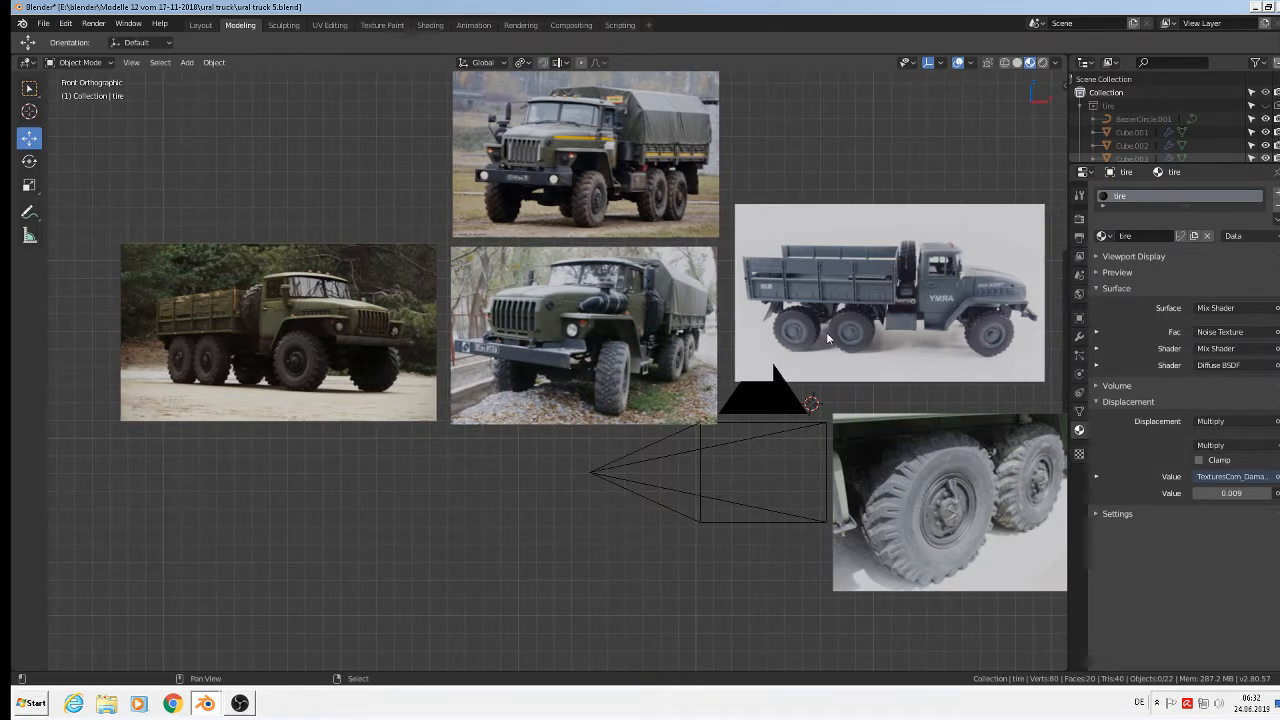
{"action": "middle_click_drag", "start_coordinate": [728, 339], "coordinate": [717, 339], "text": "shift"}
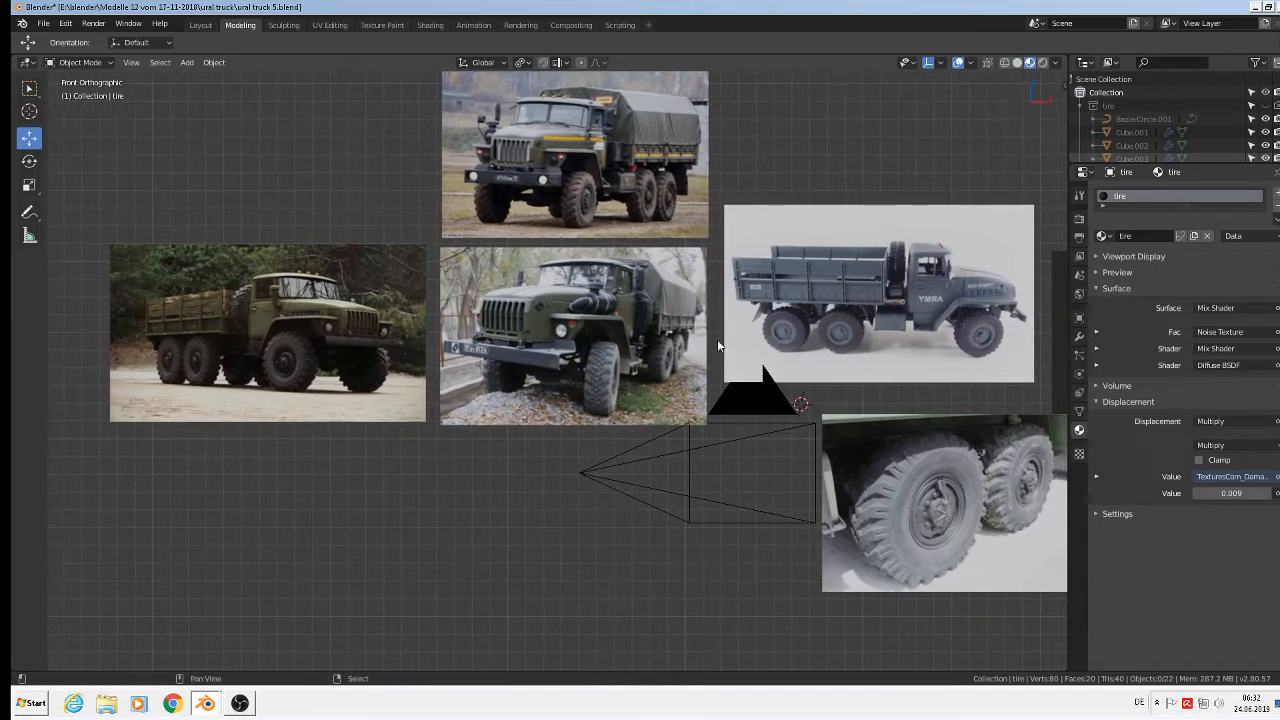
{"action": "middle_click_drag", "start_coordinate": [424, 332], "coordinate": [986, 272], "text": "shift"}
{"action": "scroll", "coordinate": [615, 406], "scroll_direction": "up", "scroll_amount": 4}
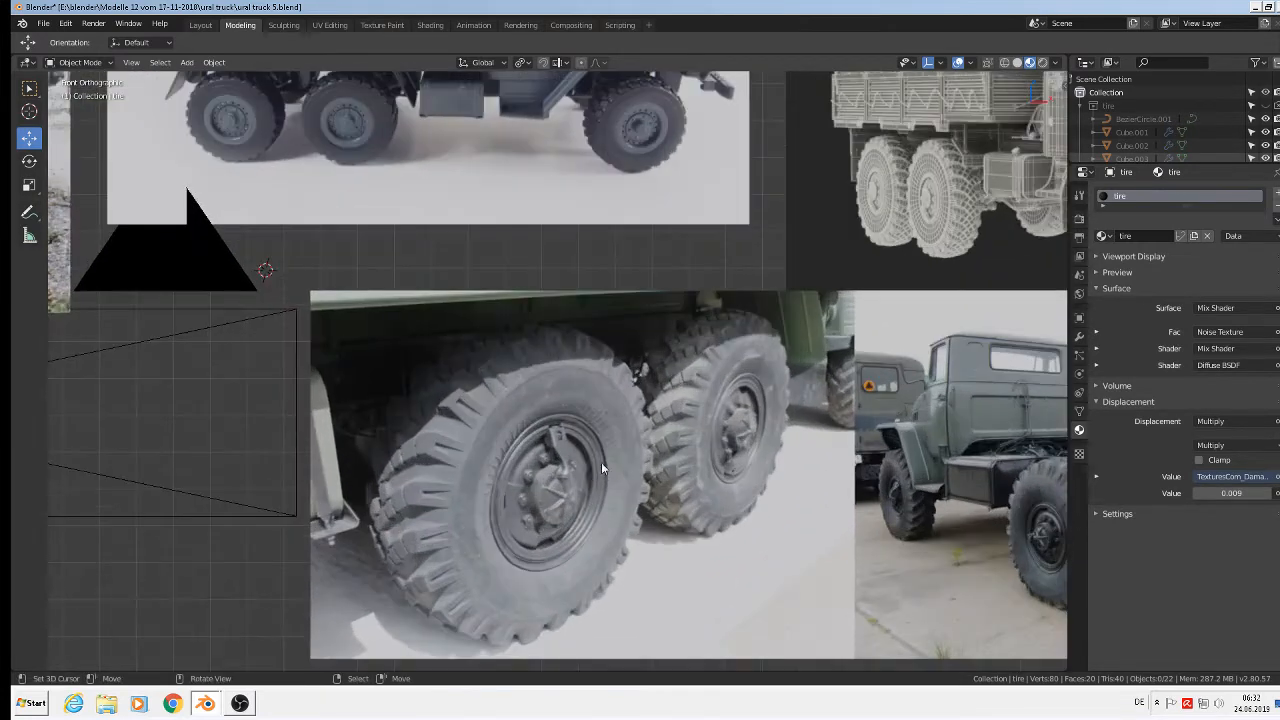
{"action": "scroll", "coordinate": [547, 446], "scroll_direction": "up", "scroll_amount": 2}
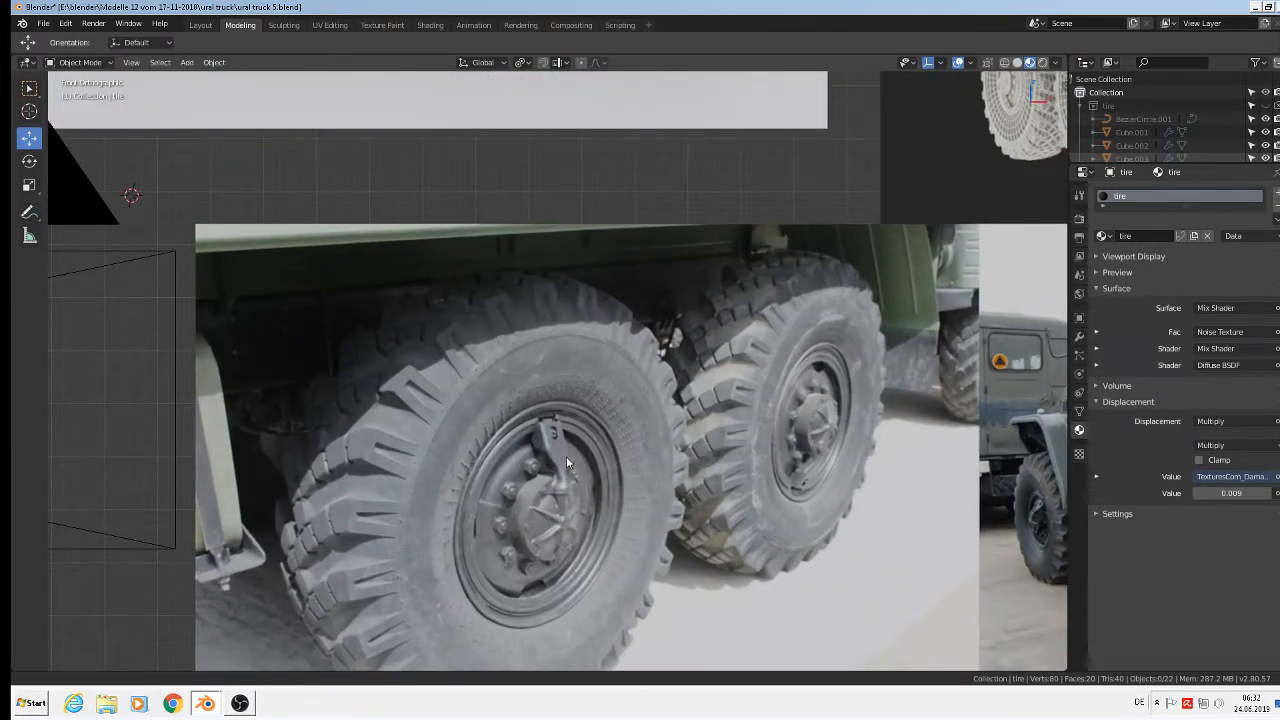
{"action": "middle_click_drag", "start_coordinate": [566, 456], "coordinate": [572, 274], "text": "shift"}
{"action": "left_click", "coordinate": [38, 22]}
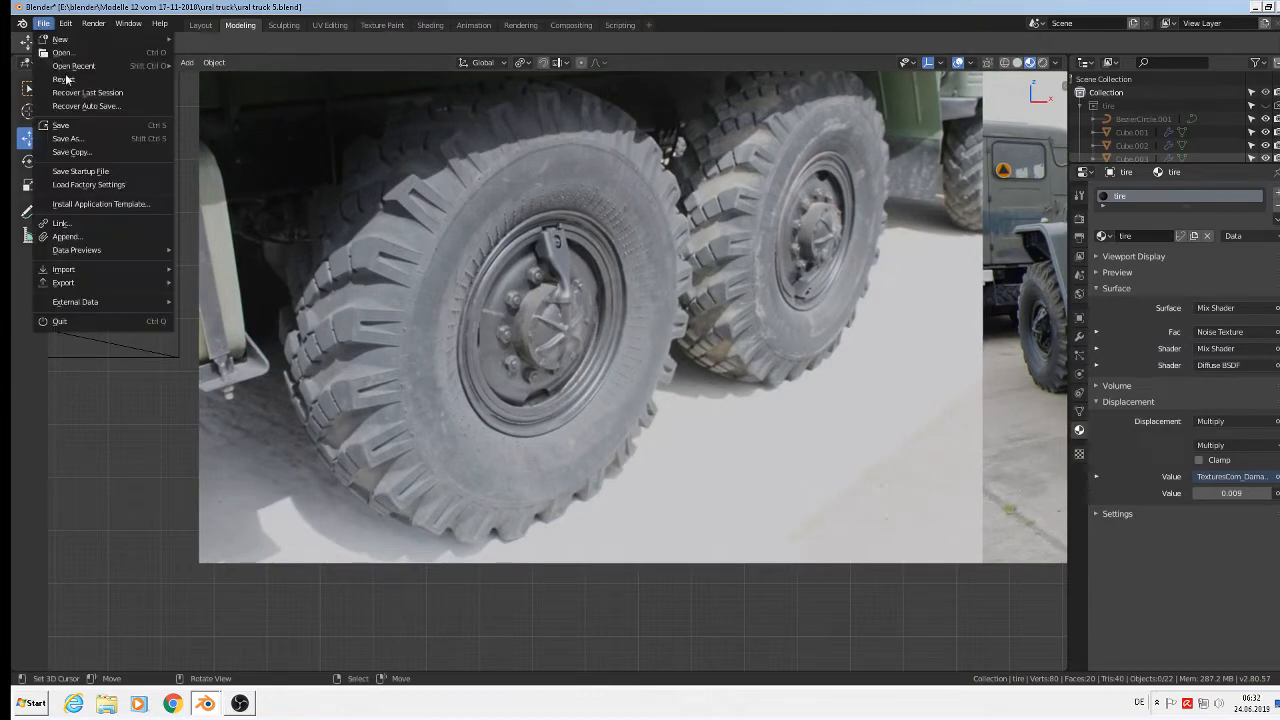
{"action": "left_click", "coordinate": [60, 128]}
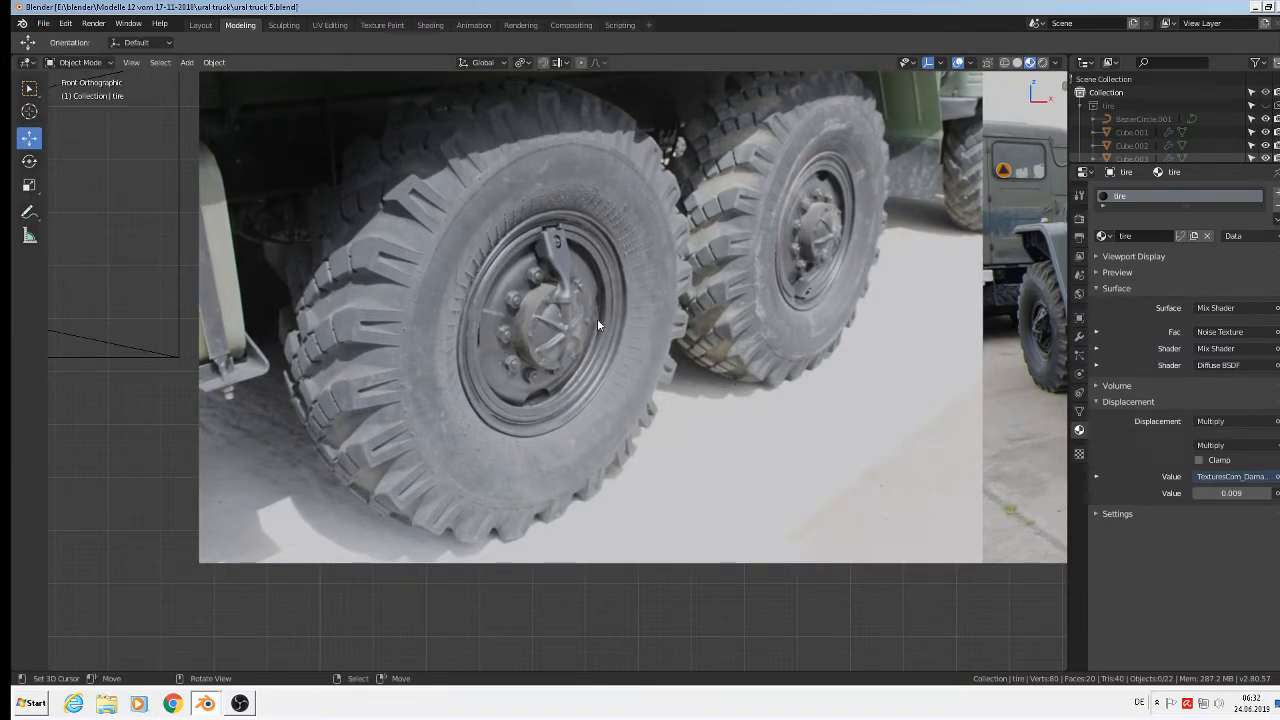
Step: Place the 3D cursor on the front wheel's hub in the reference photo and add a cylinder with 6 vertices there
{"action": "scroll", "coordinate": [516, 304], "scroll_direction": "up", "scroll_amount": 2}
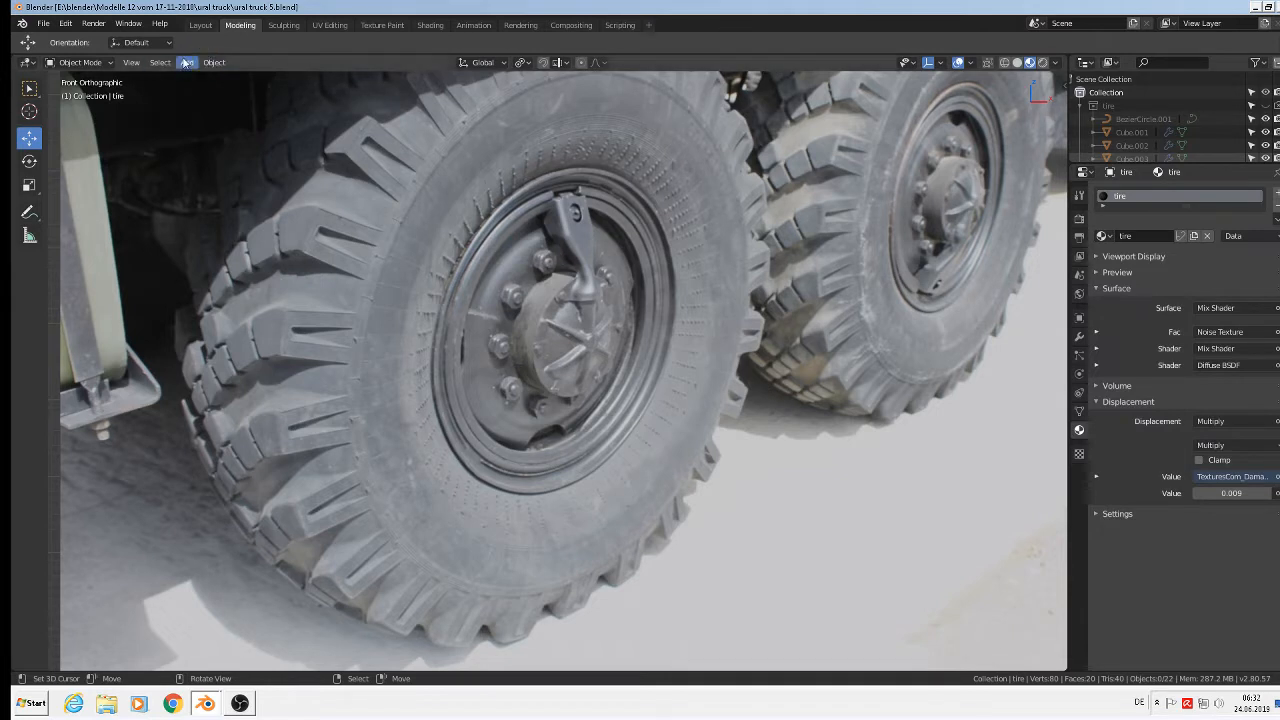
{"action": "right_click", "coordinate": [549, 302], "text": "shift"}
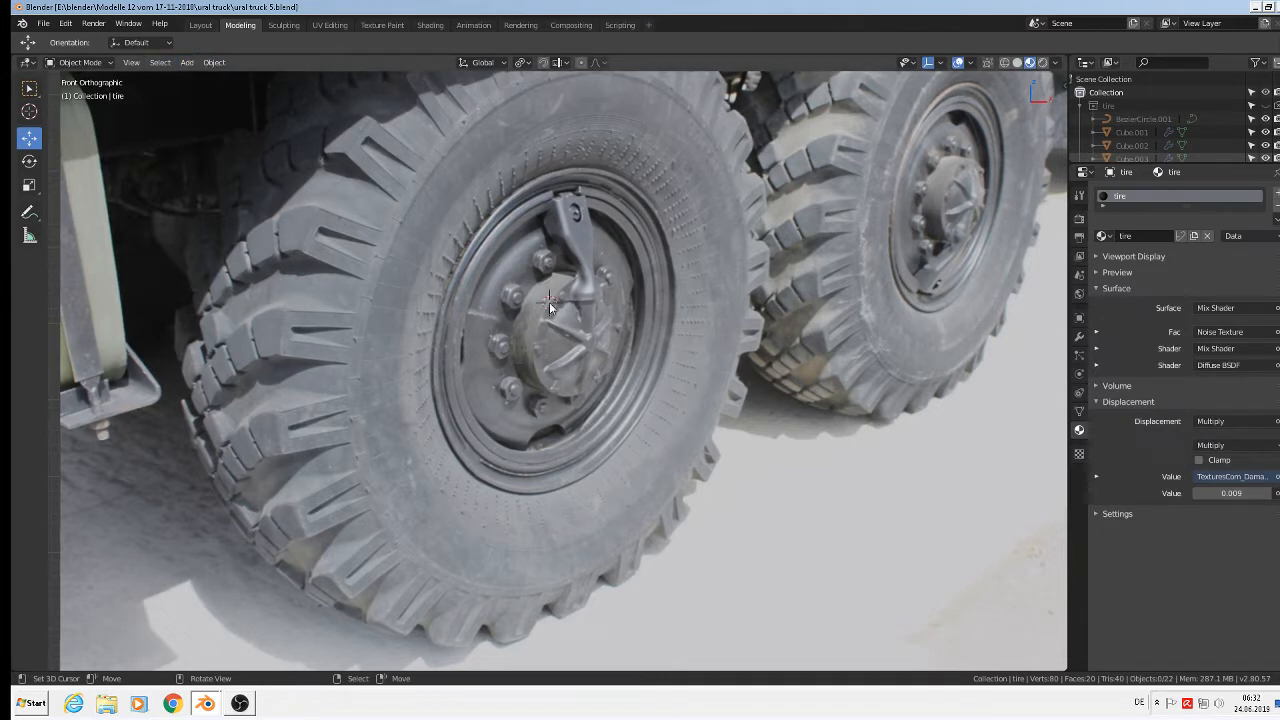
{"action": "left_click", "coordinate": [186, 63]}
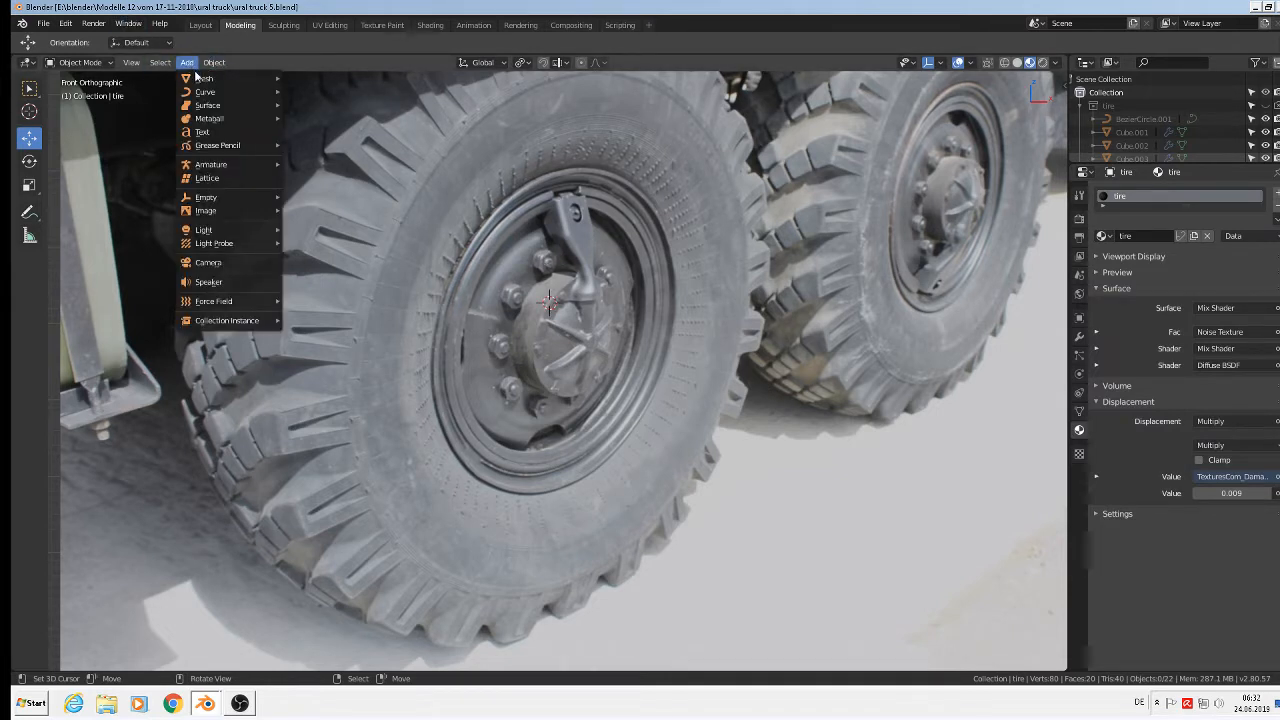
{"action": "mouse_move", "coordinate": [200, 80]}
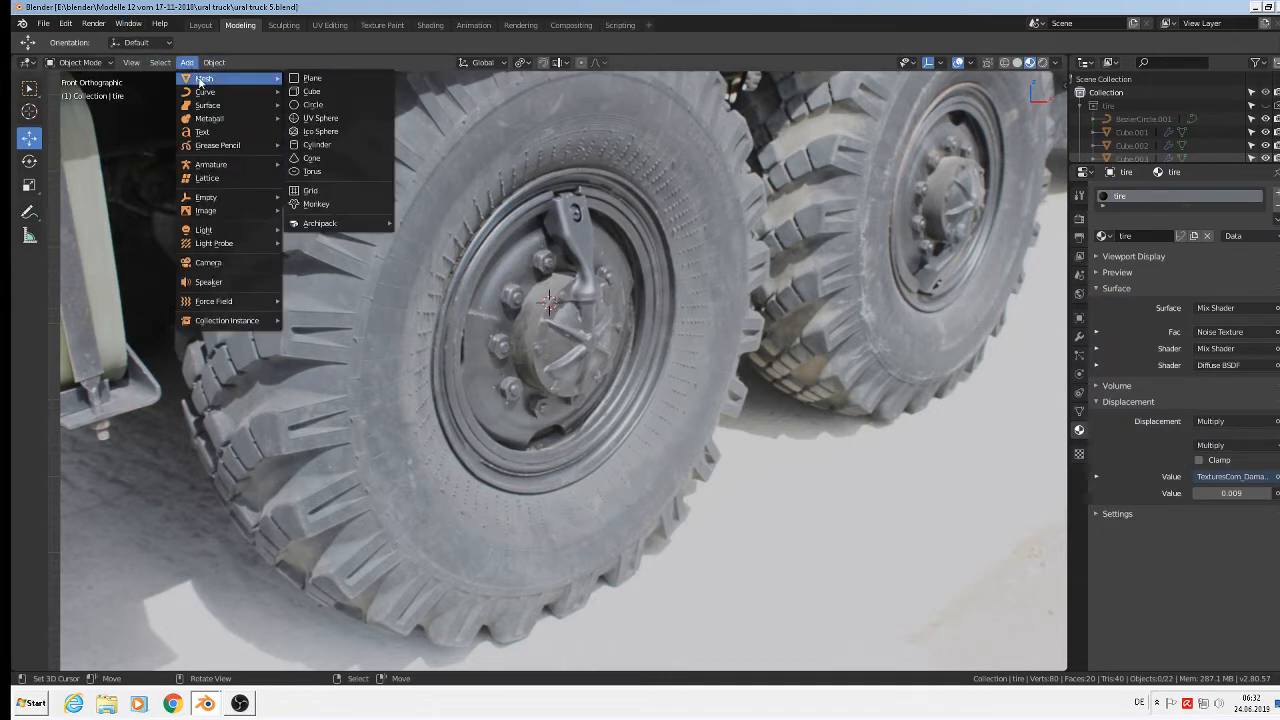
{"action": "left_click", "coordinate": [313, 147]}
{"action": "left_click", "coordinate": [193, 500]}
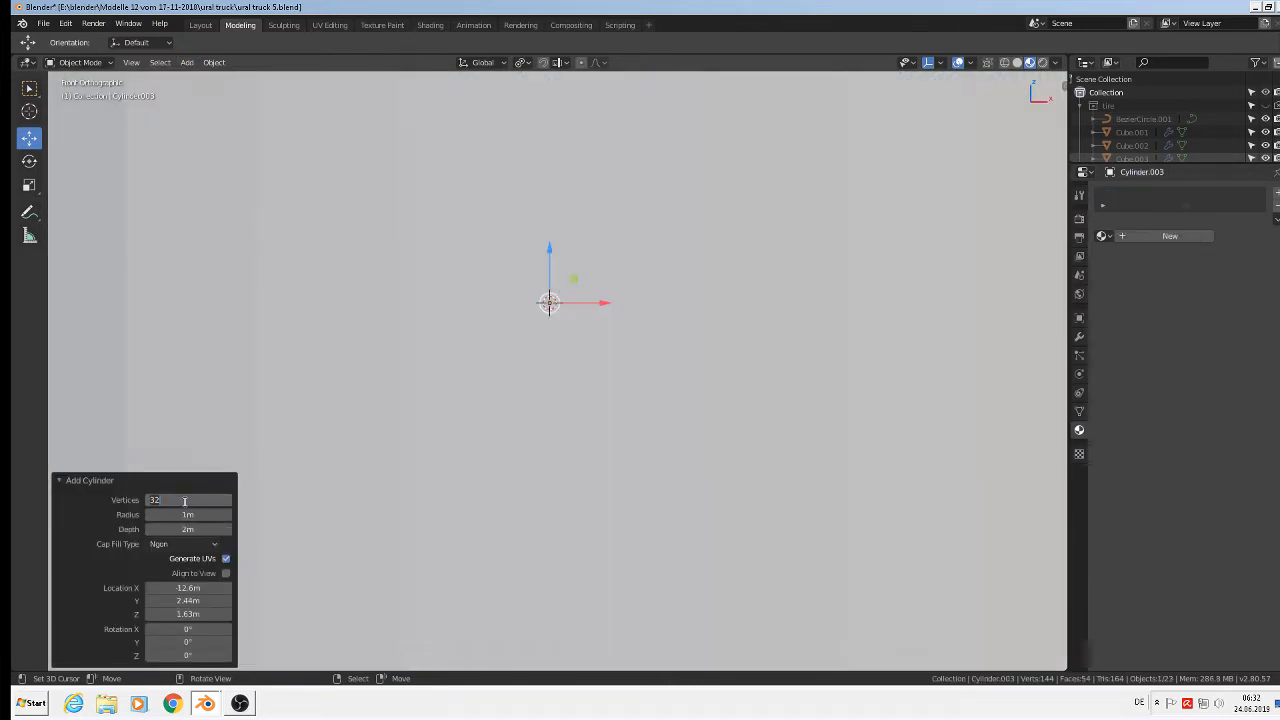
{"action": "type", "text": "6"}
{"action": "key", "text": "Return"}
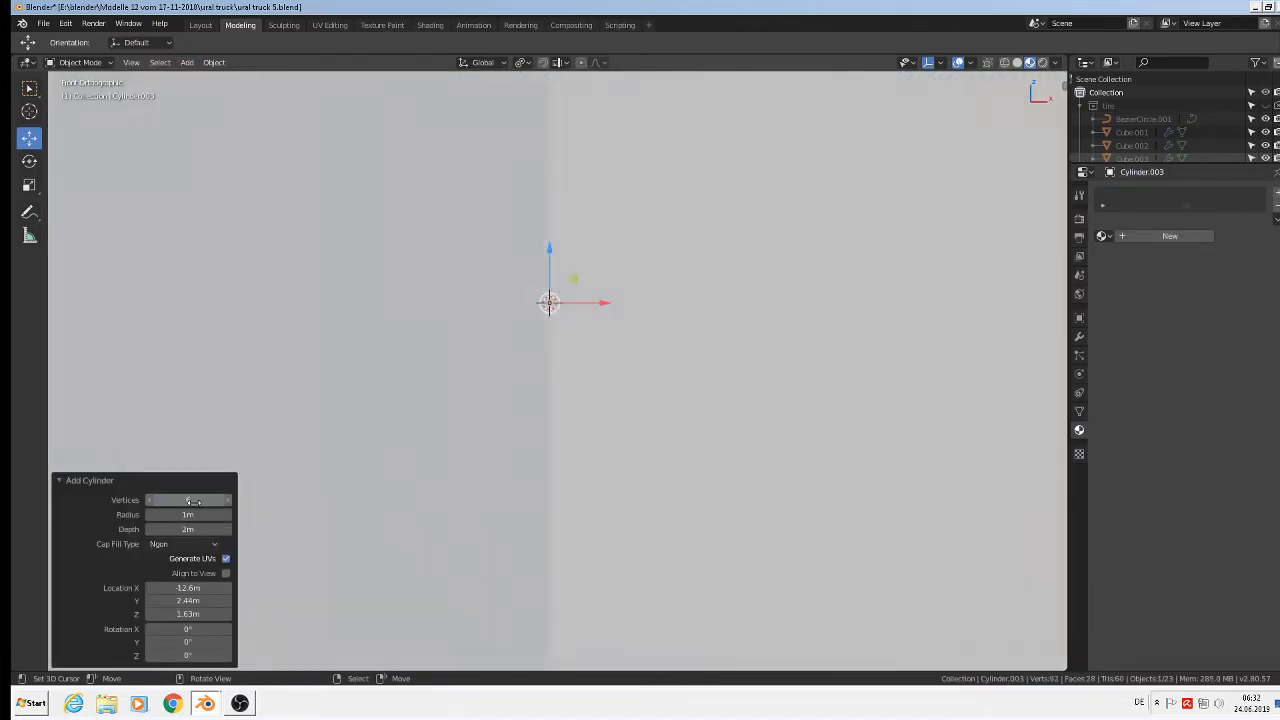
Step: Scale the cylinder down to about 0.106, flatten it along Z to about 0.395, and shrink it overall to about 0.124
{"action": "scroll", "coordinate": [849, 511], "scroll_direction": "down", "scroll_amount": 3}
{"action": "key", "text": "s"}
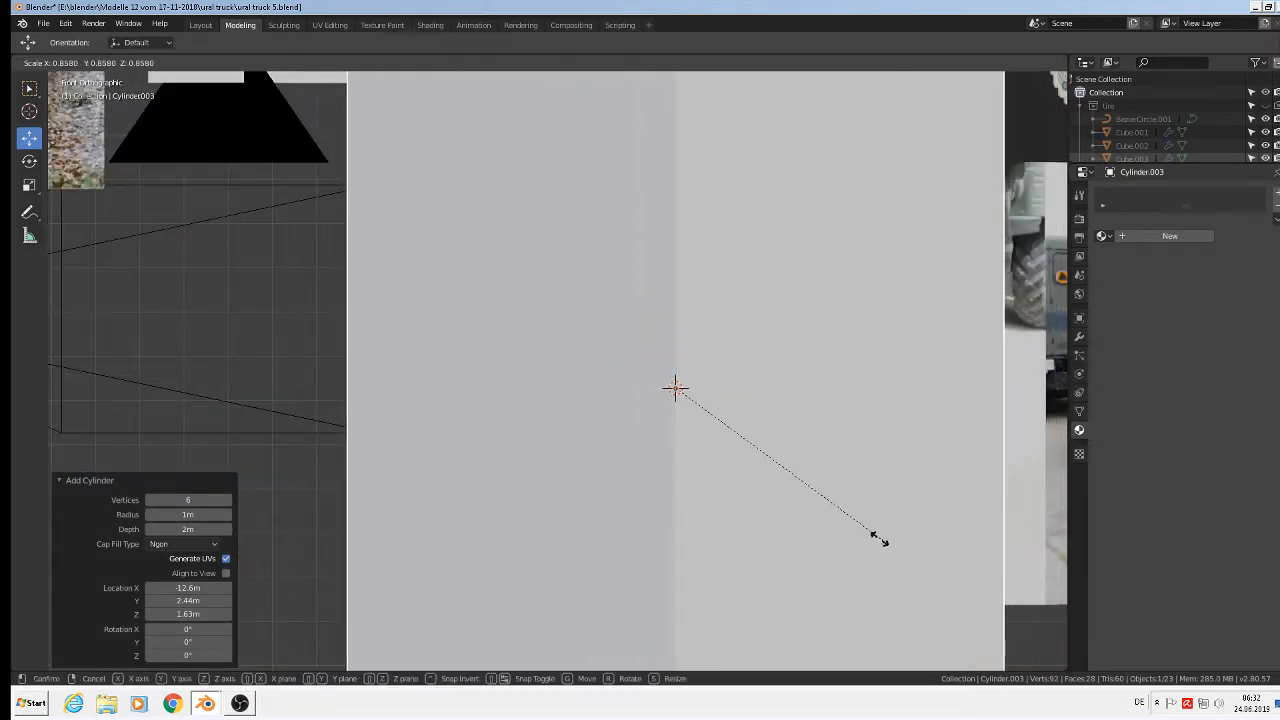
{"action": "left_click", "coordinate": [706, 405]}
{"action": "scroll", "coordinate": [720, 420], "scroll_direction": "up", "scroll_amount": 3}
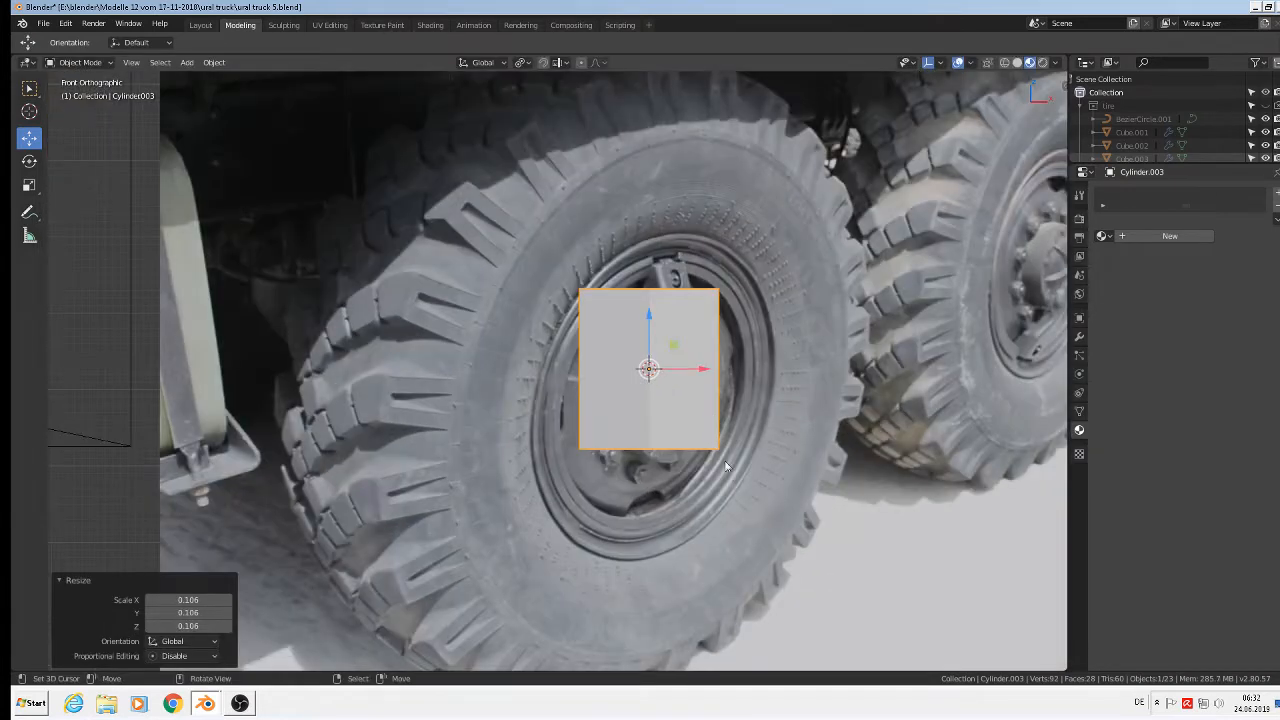
{"action": "key", "text": "s"}
{"action": "key", "text": "z"}
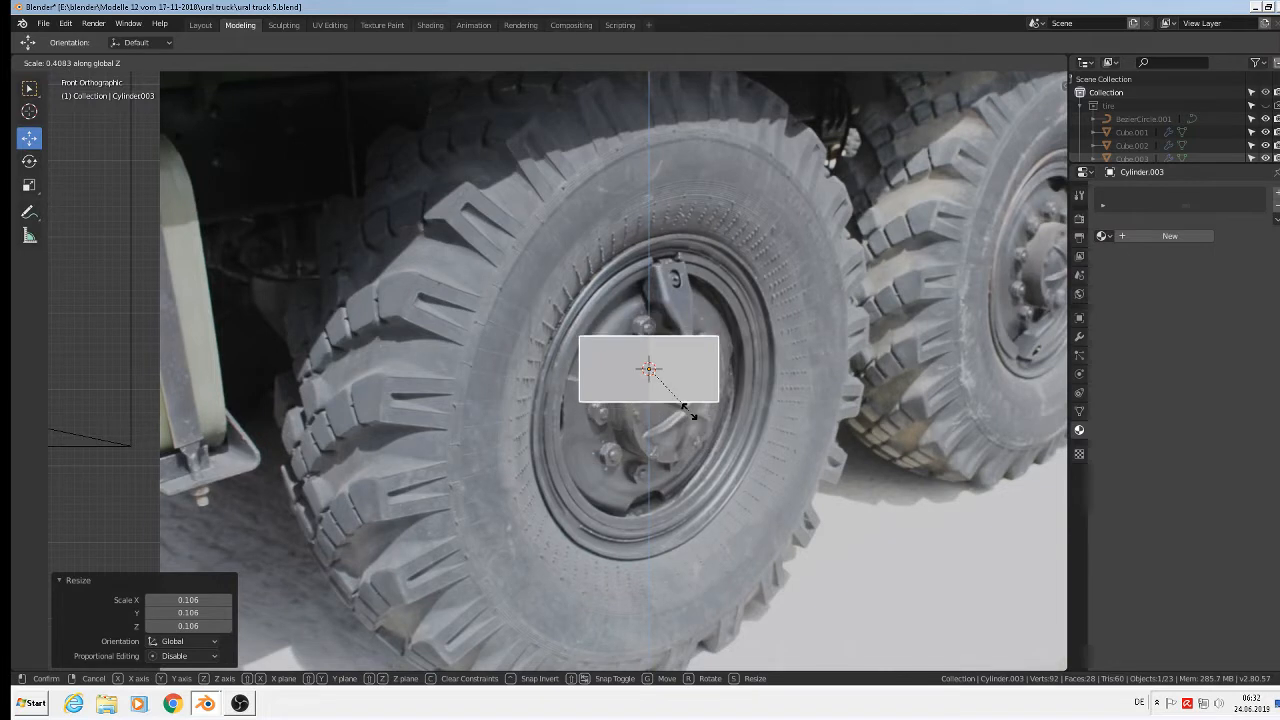
{"action": "left_click", "coordinate": [688, 408]}
{"action": "key", "text": "s"}
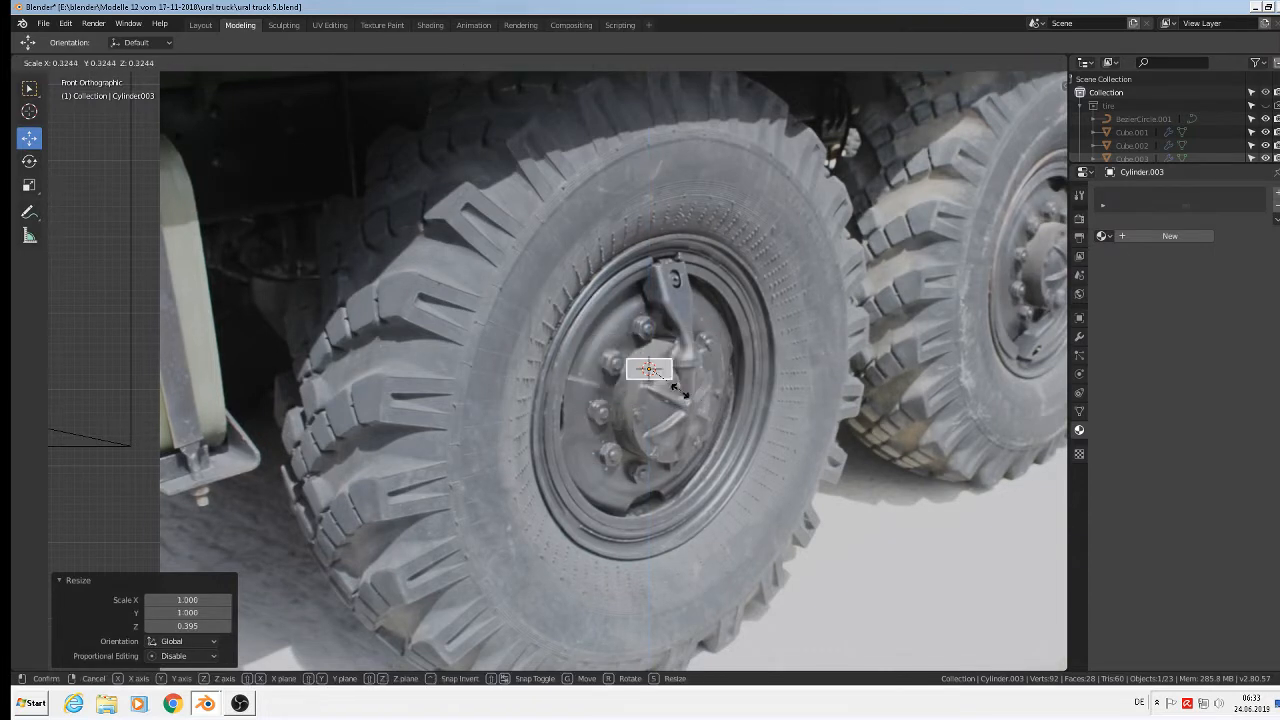
{"action": "left_click", "coordinate": [659, 386]}
Step: Rotate the six-sided cylinder 90° about the X axis so its hexagonal face points forward
{"action": "type", "text": "r"}
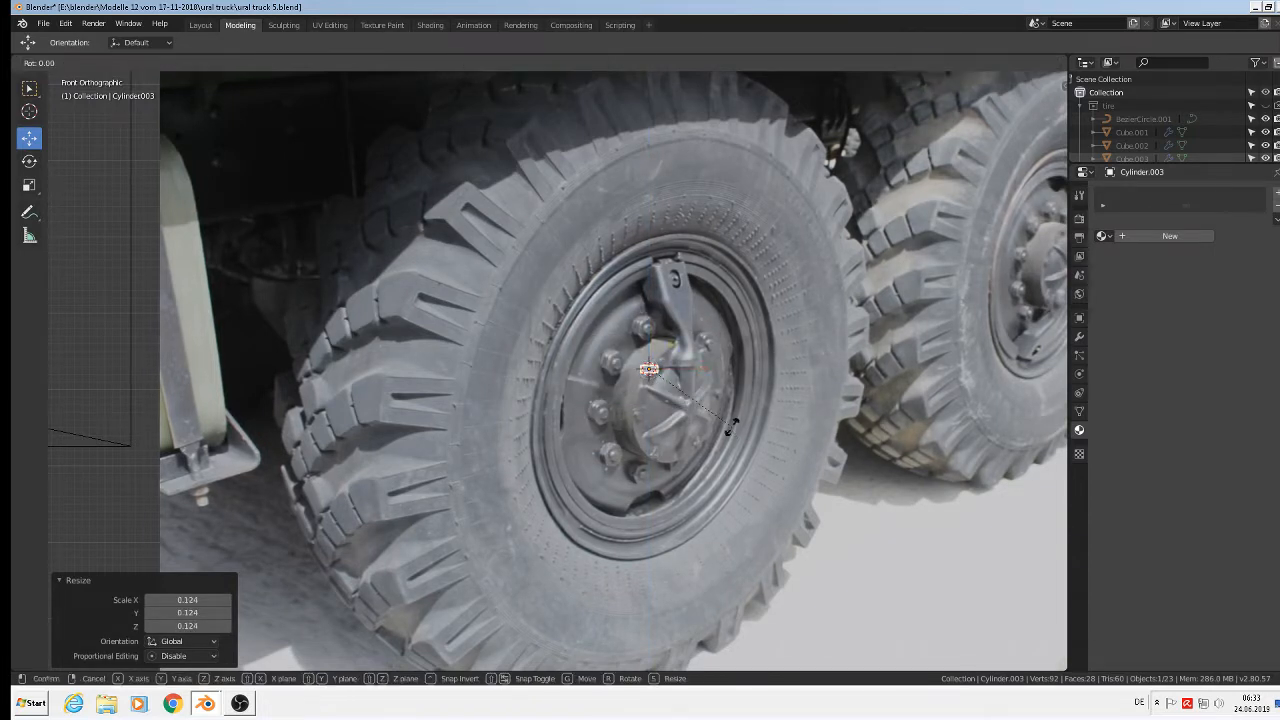
{"action": "type", "text": "x90"}
{"action": "left_click", "coordinate": [693, 381]}
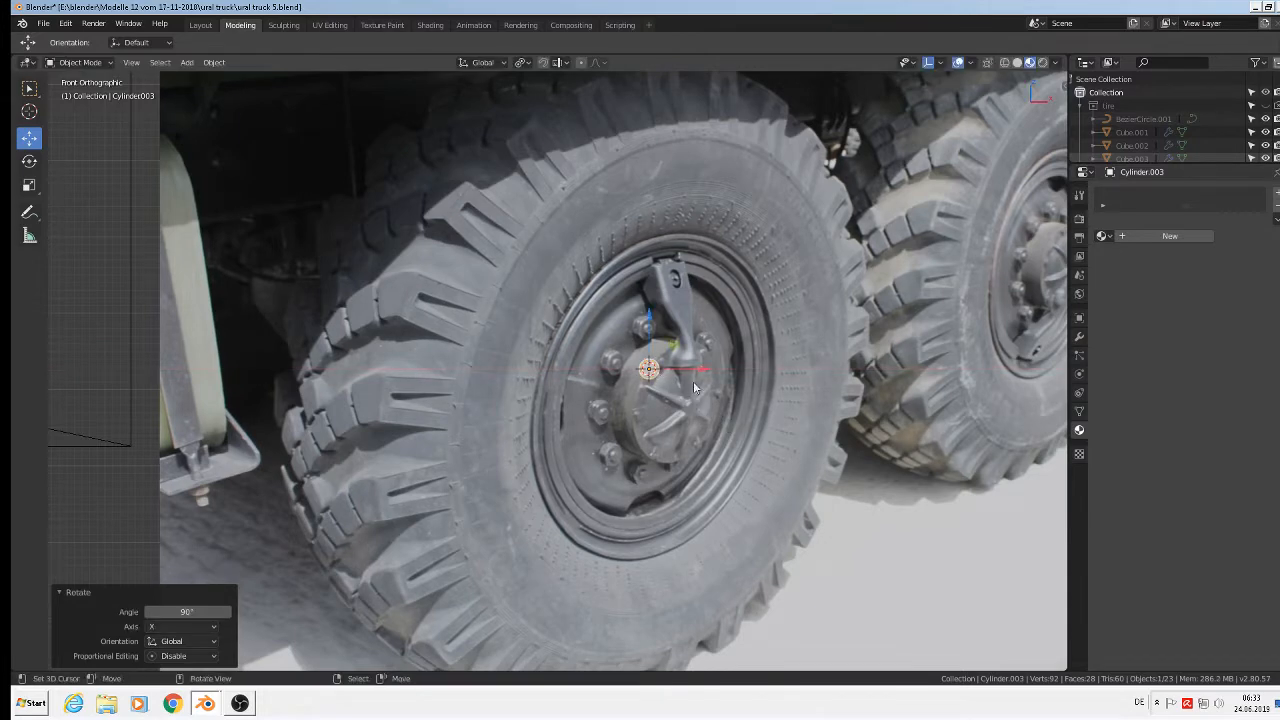
Step: Move the hexagonal cylinder up along Z to the height of the top wheel nut and enlarge it by about 1.156
{"action": "scroll", "coordinate": [655, 383], "scroll_direction": "up", "scroll_amount": 3}
{"action": "key", "text": "g"}
{"action": "key", "text": "z"}
{"action": "left_click_drag", "start_coordinate": [659, 270], "coordinate": [660, 272]}
{"action": "key", "text": "s"}
{"action": "left_click", "coordinate": [743, 378]}
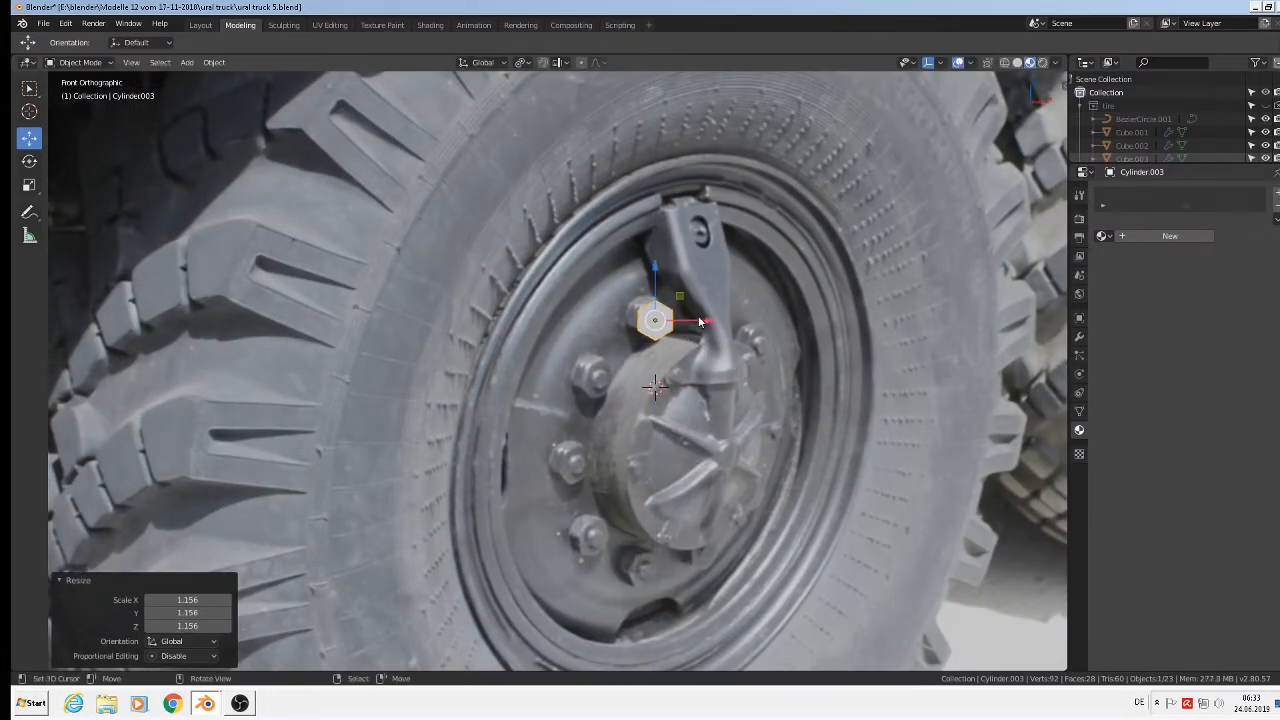
Step: Shift the hexagonal cylinder along X beside the reference nut and about -0.072 m along Y in front of the photo
{"action": "left_click_drag", "start_coordinate": [703, 321], "coordinate": [748, 326]}
{"action": "middle_click_drag", "start_coordinate": [749, 336], "coordinate": [829, 394]}
{"action": "left_click_drag", "start_coordinate": [684, 316], "coordinate": [760, 350]}
{"action": "scroll", "coordinate": [762, 352], "scroll_direction": "up", "scroll_amount": 4}
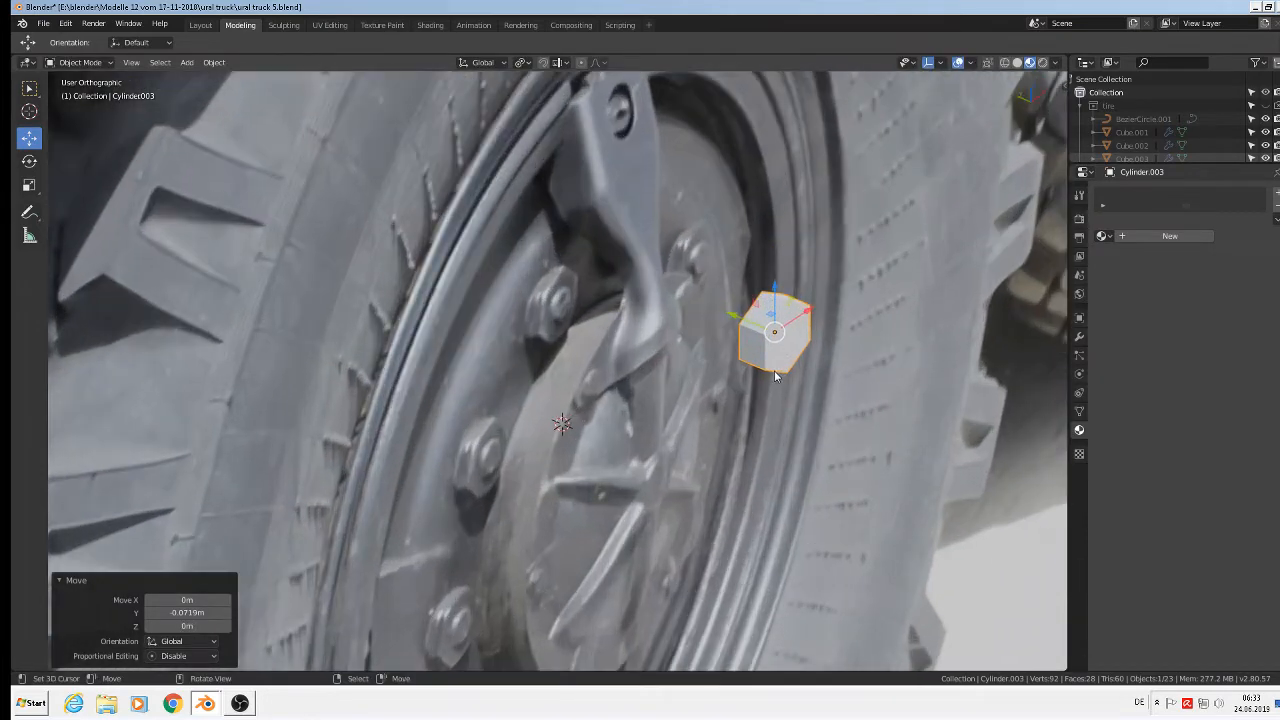
Step: Stretch the hexagonal cylinder along the Y axis by a factor of about 1.375
{"action": "scroll", "coordinate": [774, 370], "scroll_direction": "up", "scroll_amount": 1}
{"action": "key", "text": "s"}
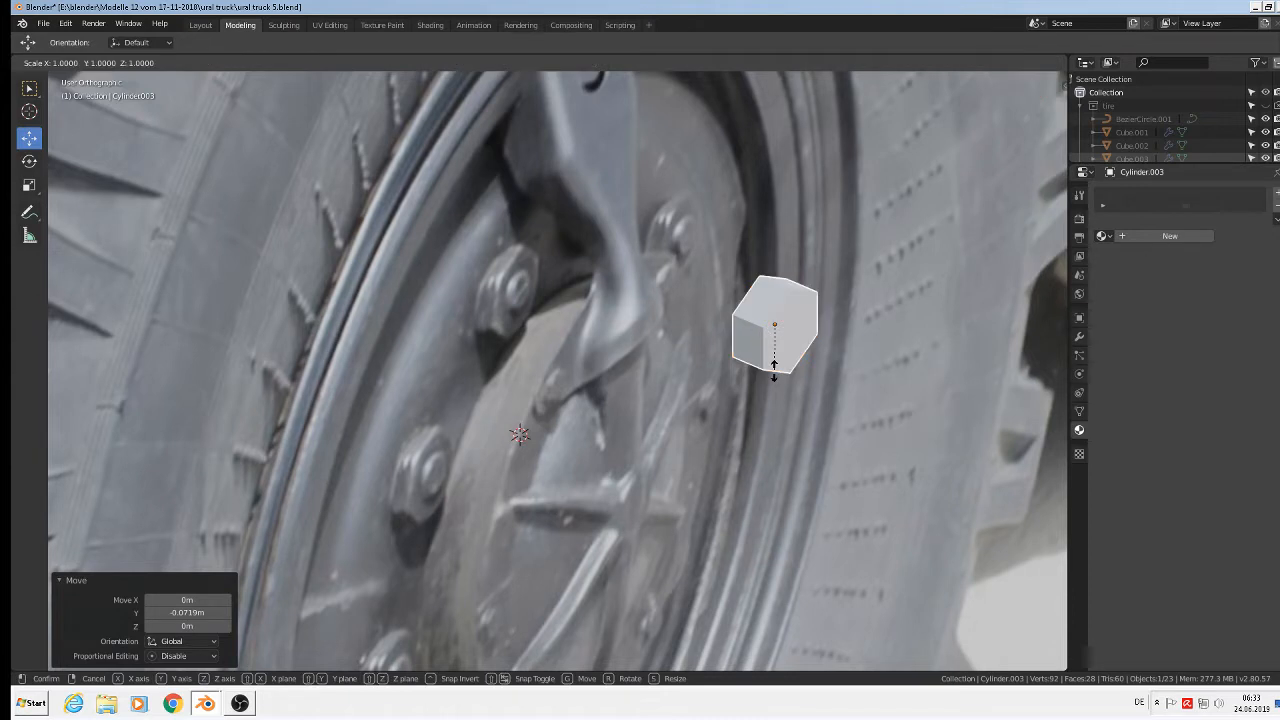
{"action": "key", "text": "y"}
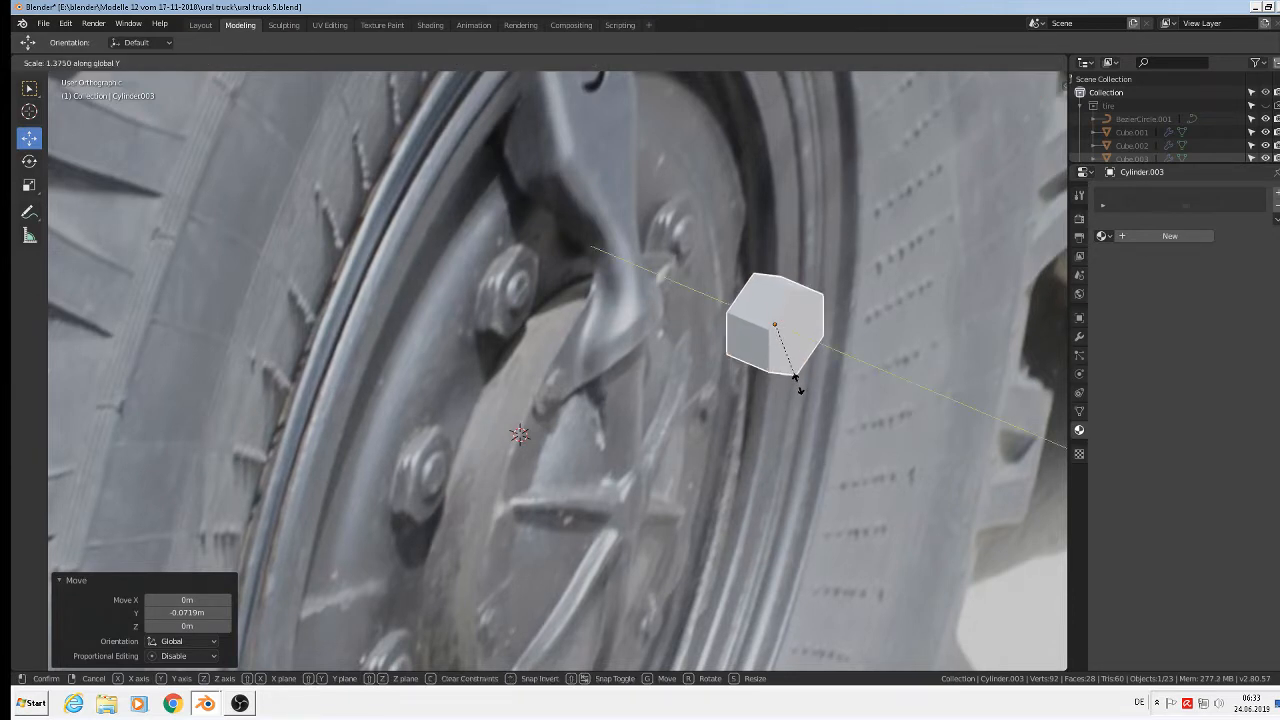
{"action": "left_click", "coordinate": [798, 381]}
Step: Bevel all edges of the hexagonal nut mesh with one segment and a width of about 0.076 m, ending in Object Mode
{"action": "key", "text": "Tab"}
{"action": "scroll", "coordinate": [801, 355], "scroll_direction": "up", "scroll_amount": 3}
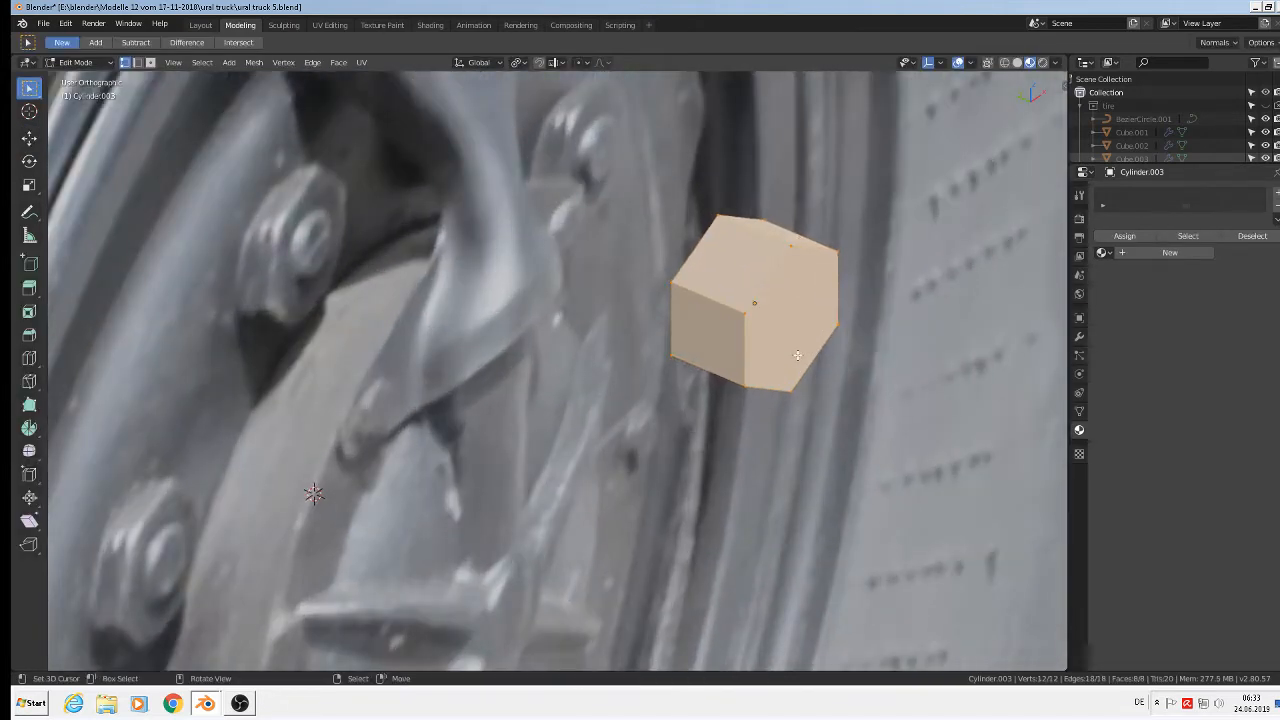
{"action": "middle_click_drag", "start_coordinate": [799, 355], "coordinate": [760, 334]}
{"action": "scroll", "coordinate": [760, 333], "scroll_direction": "up", "scroll_amount": 3}
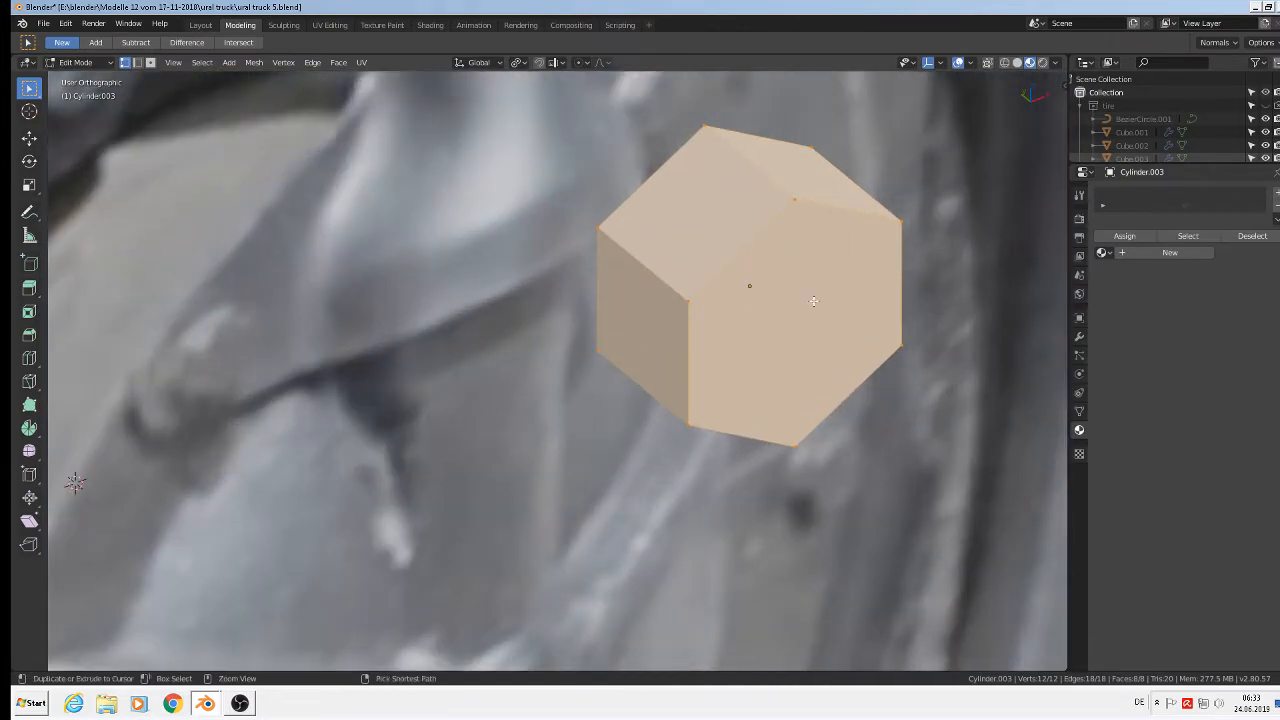
{"action": "key", "text": "ctrl+b"}
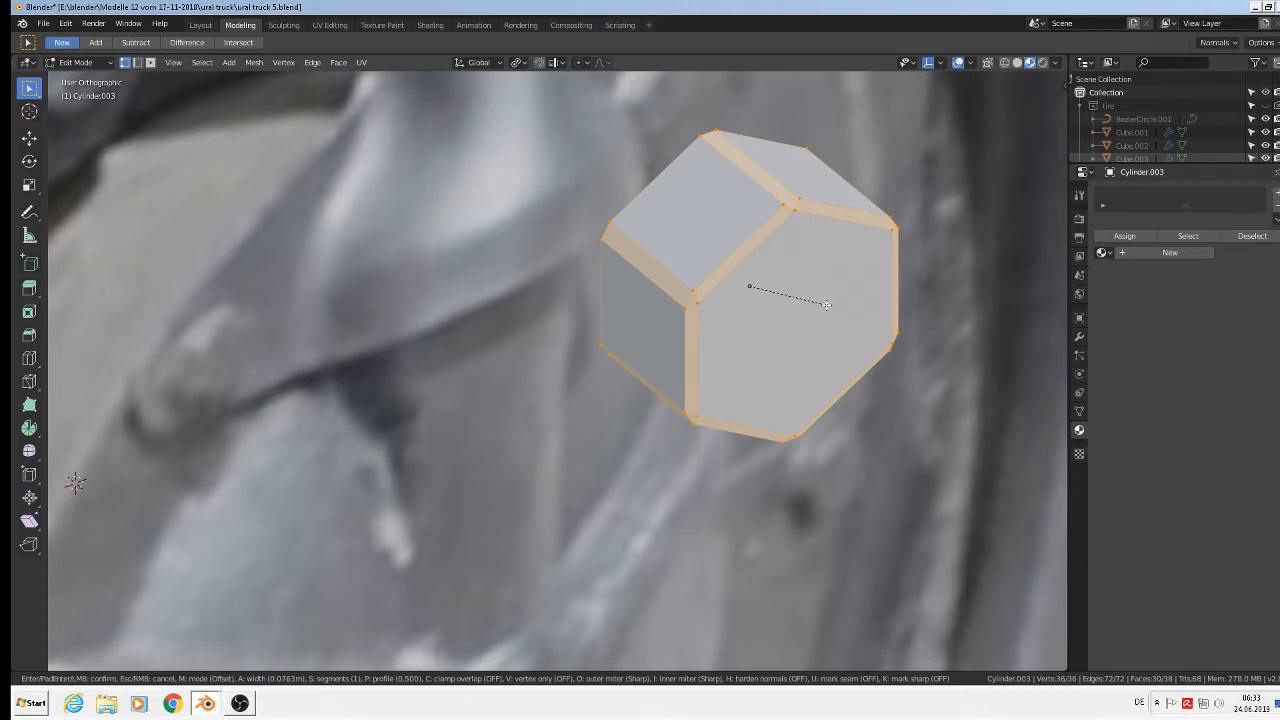
{"action": "left_click", "coordinate": [826, 304]}
{"action": "key", "text": "Tab"}
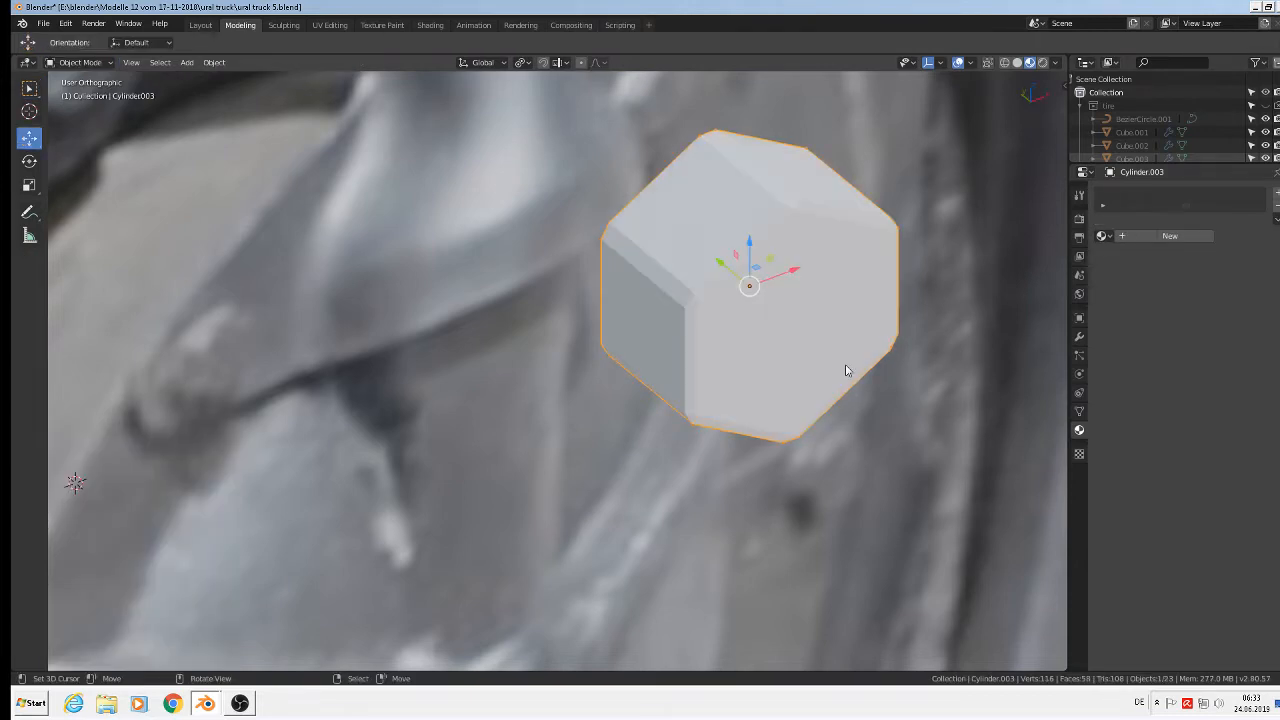
Step: Apply smooth shading to the beveled hexagonal nut
{"action": "scroll", "coordinate": [846, 370], "scroll_direction": "down", "scroll_amount": 4}
{"action": "middle_click_drag", "start_coordinate": [843, 370], "coordinate": [797, 335]}
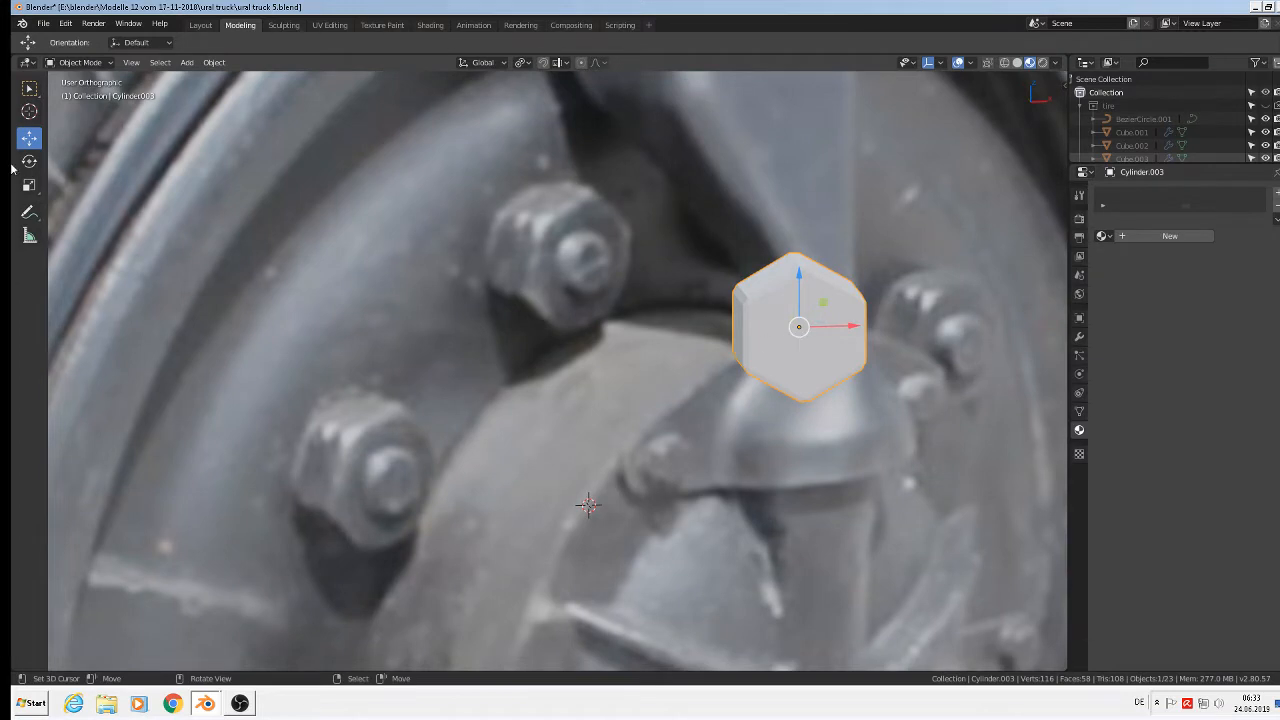
{"action": "left_click", "coordinate": [210, 63]}
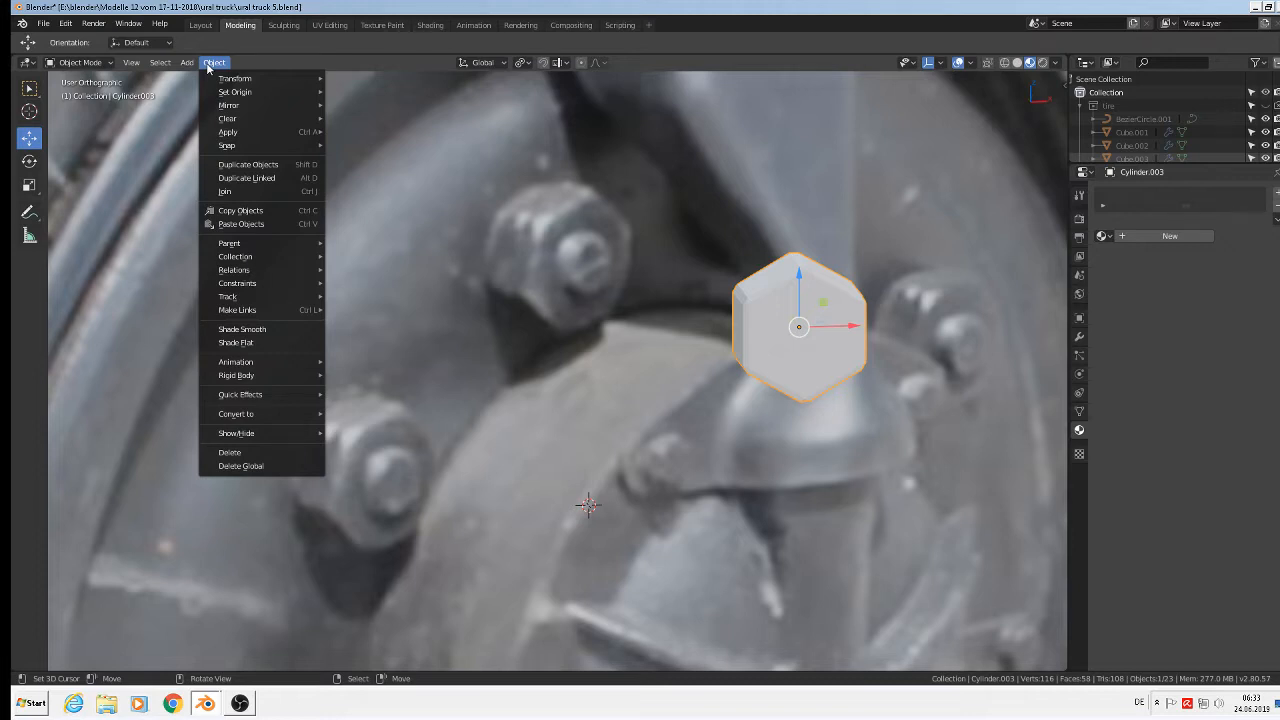
{"action": "left_click", "coordinate": [257, 330]}
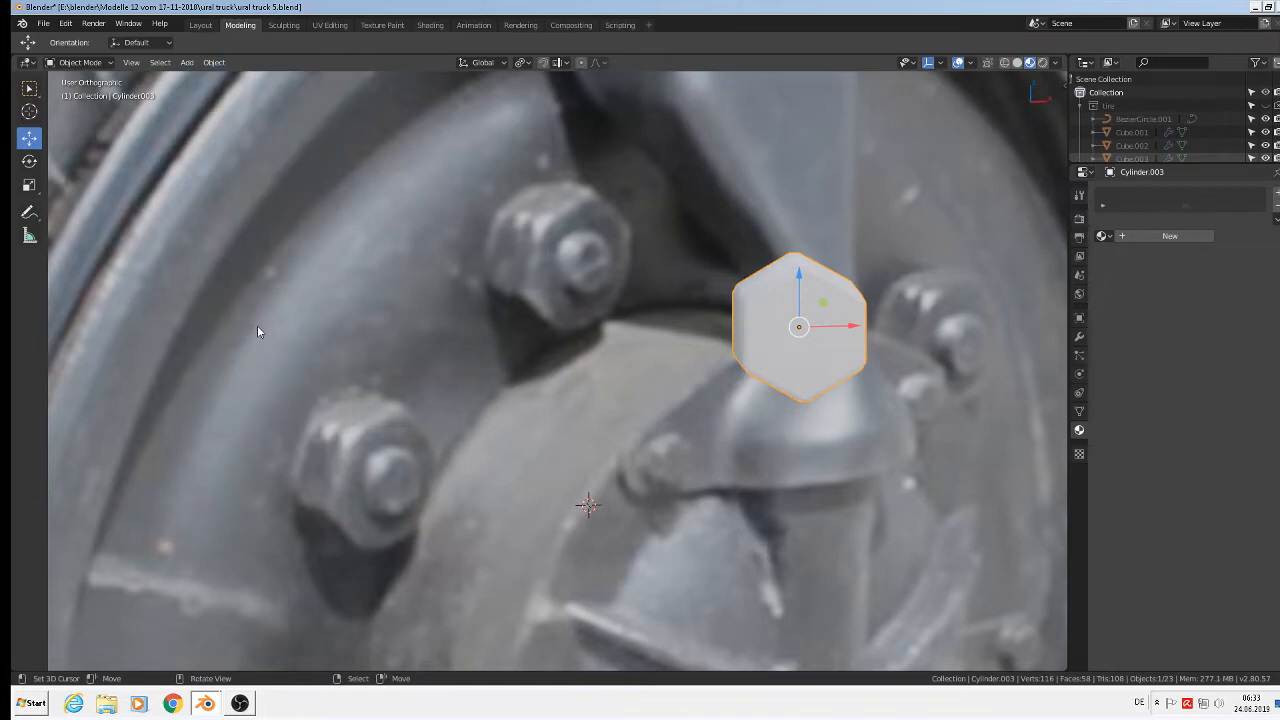
Step: From the front view, place the 3D cursor on the bolt tip of the reference nut beside the modelled one
{"action": "scroll", "coordinate": [778, 350], "scroll_direction": "up", "scroll_amount": 1}
{"action": "middle_click_drag", "start_coordinate": [778, 350], "coordinate": [757, 376]}
{"action": "key", "text": "KP_1"}
{"action": "scroll", "coordinate": [743, 372], "scroll_direction": "down", "scroll_amount": 4}
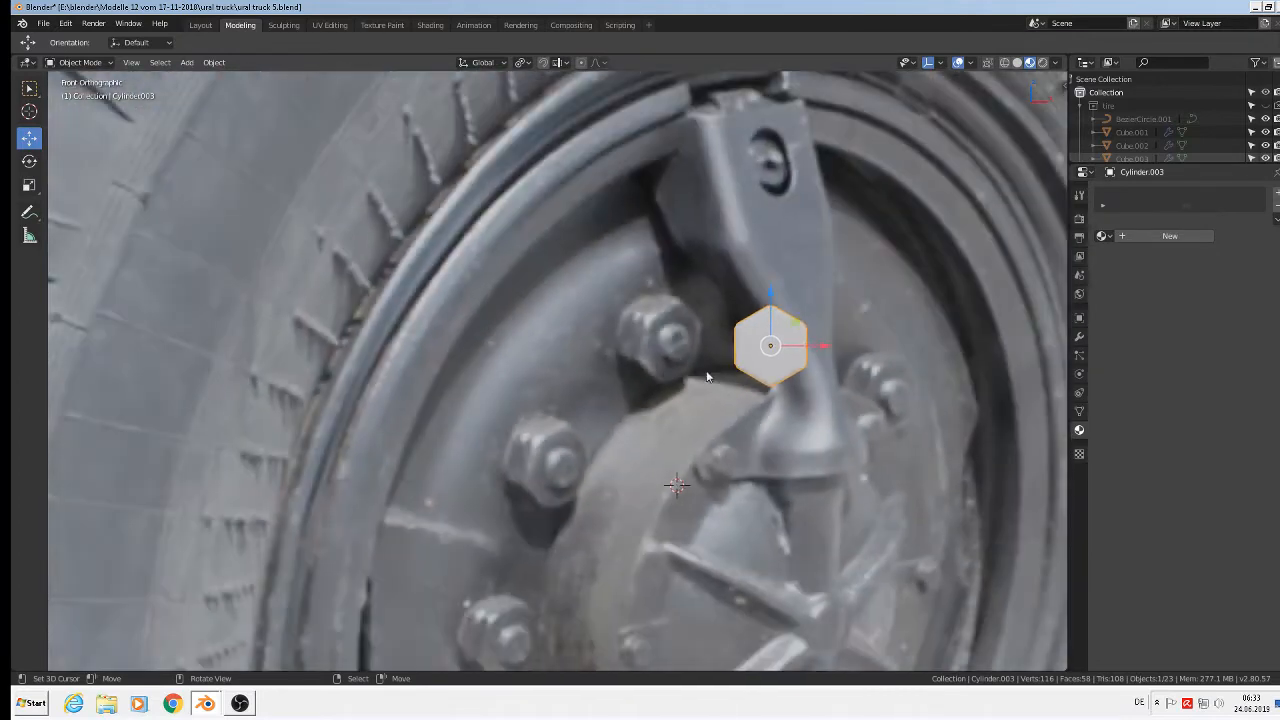
{"action": "scroll", "coordinate": [675, 351], "scroll_direction": "up", "scroll_amount": 1}
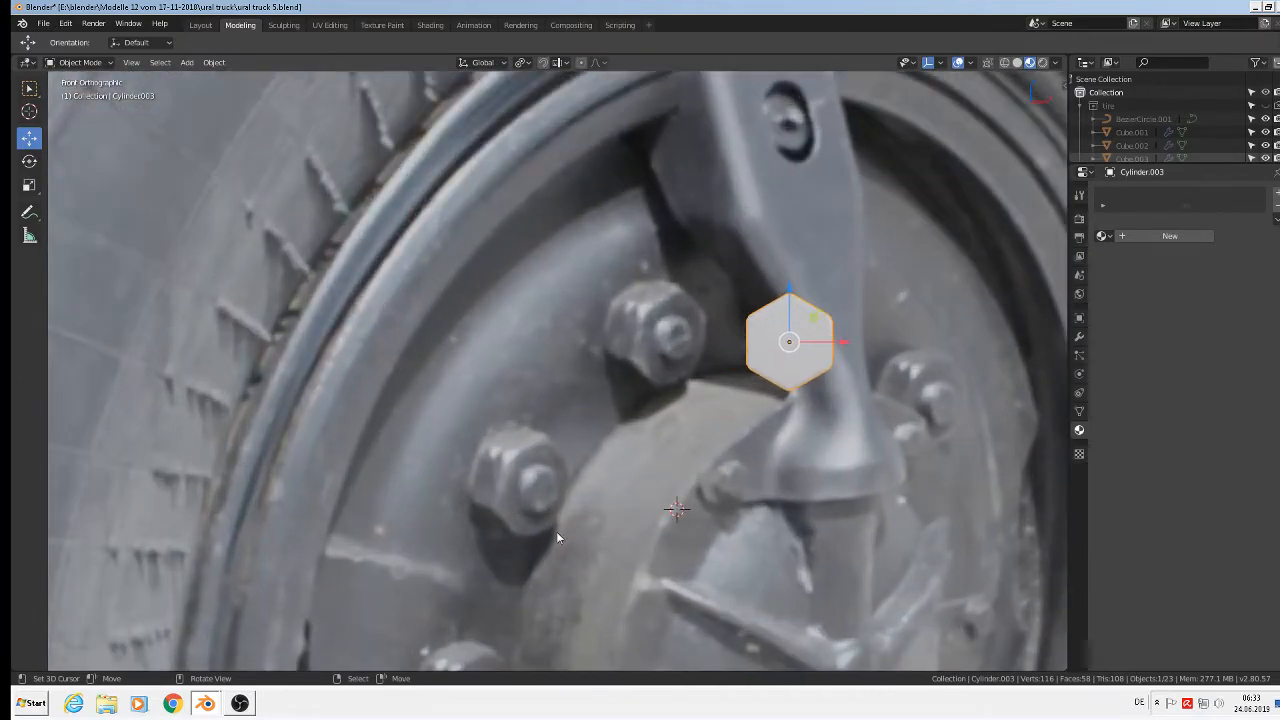
{"action": "middle_click_drag", "start_coordinate": [702, 359], "coordinate": [657, 361], "text": "shift"}
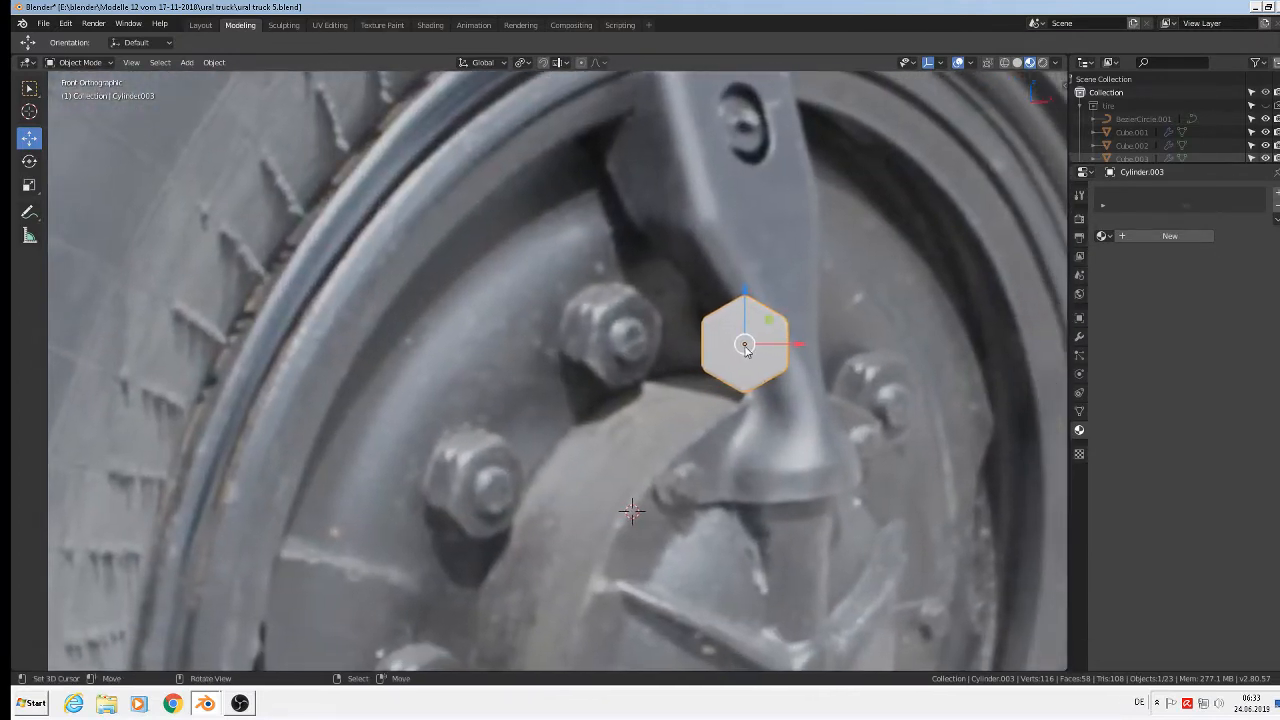
{"action": "scroll", "coordinate": [660, 352], "scroll_direction": "up", "scroll_amount": 1}
{"action": "key", "text": "a"}
{"action": "right_click", "coordinate": [653, 340], "text": "shift"}
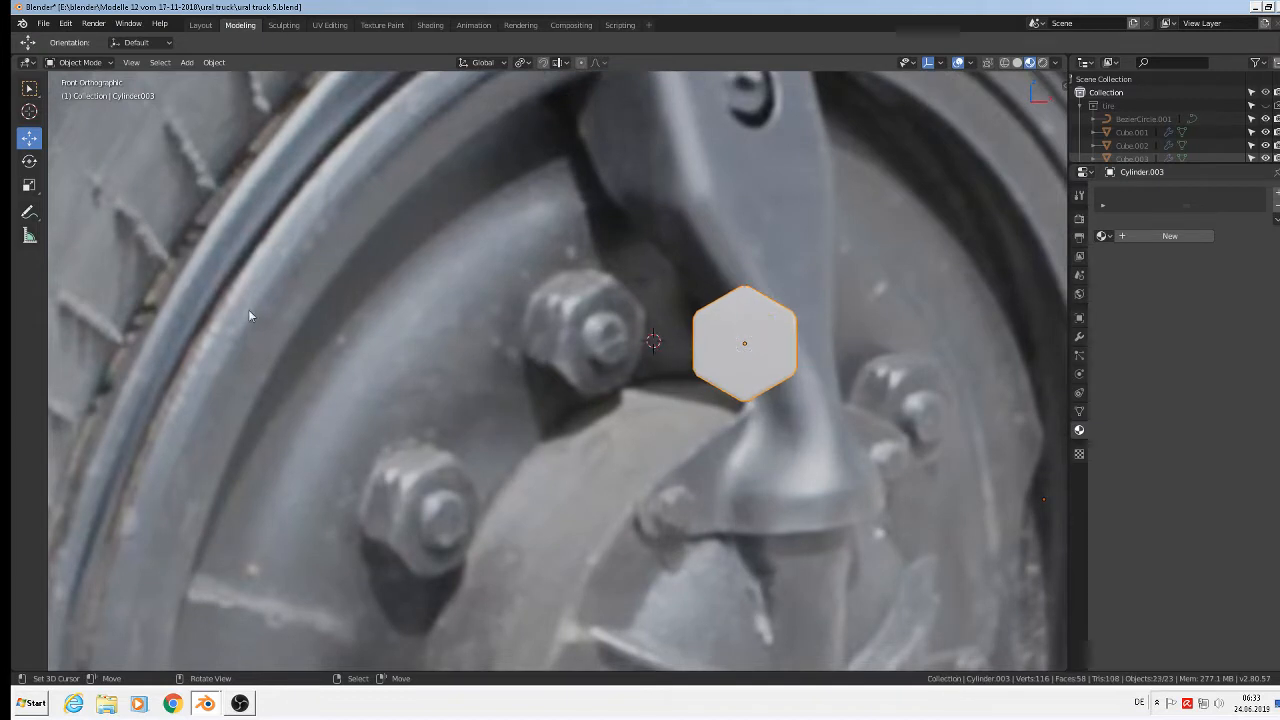
{"action": "right_click", "coordinate": [613, 340], "text": "shift"}
Step: Add a mesh circle with 12 vertices at the 3D cursor
{"action": "left_click", "coordinate": [187, 62]}
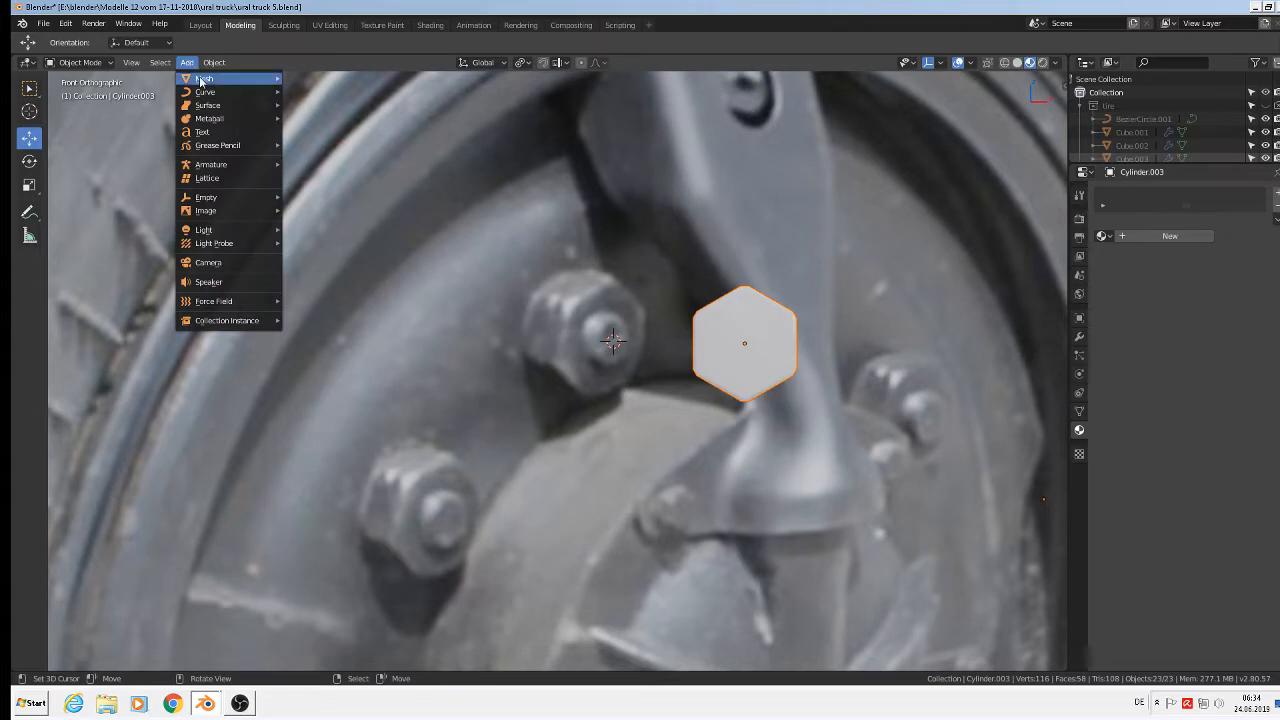
{"action": "mouse_move", "coordinate": [204, 80]}
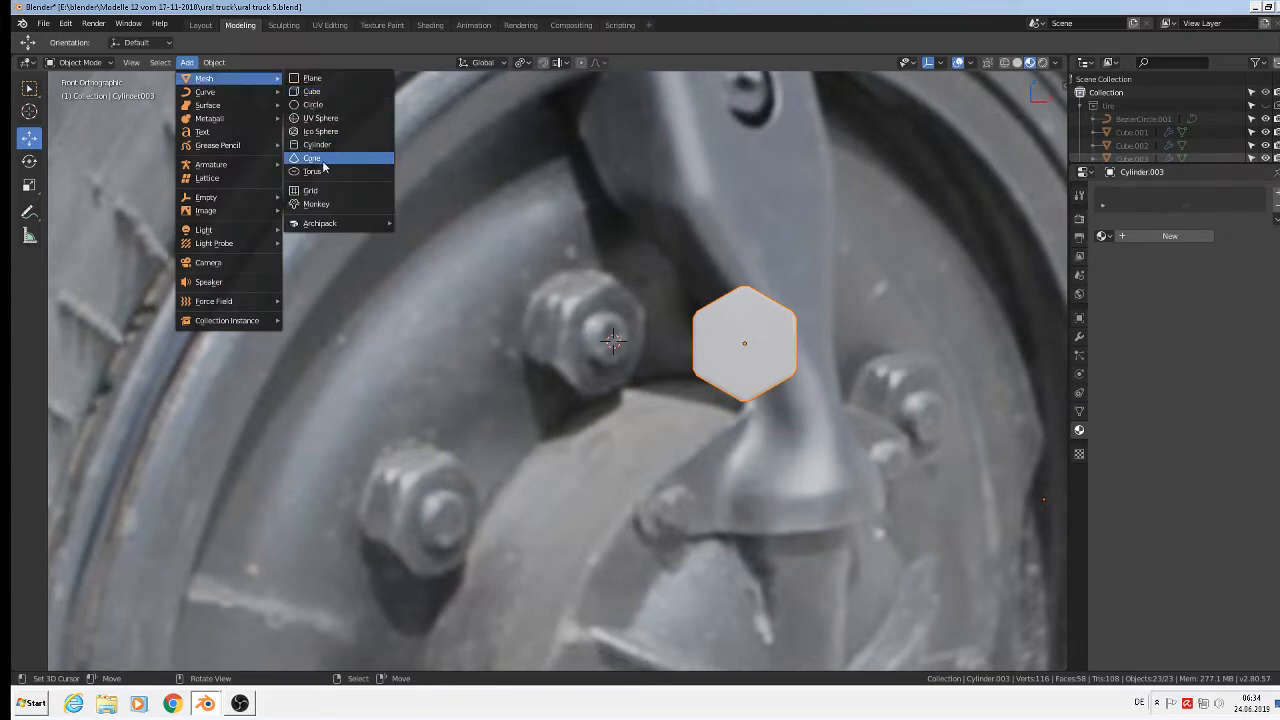
{"action": "left_click", "coordinate": [324, 105]}
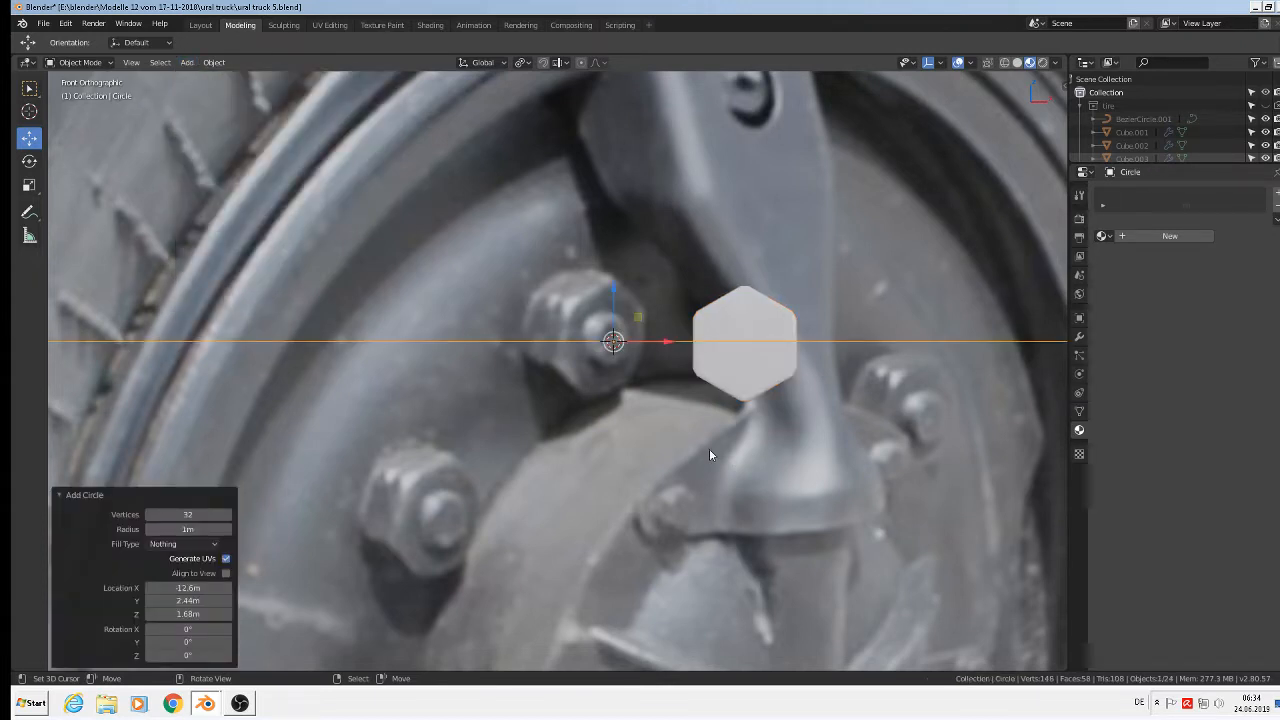
{"action": "left_click", "coordinate": [206, 515]}
Step: Rotate the circle 90° about X and scale it down to the size of the bolt tip in the photo
{"action": "type", "text": "r"}
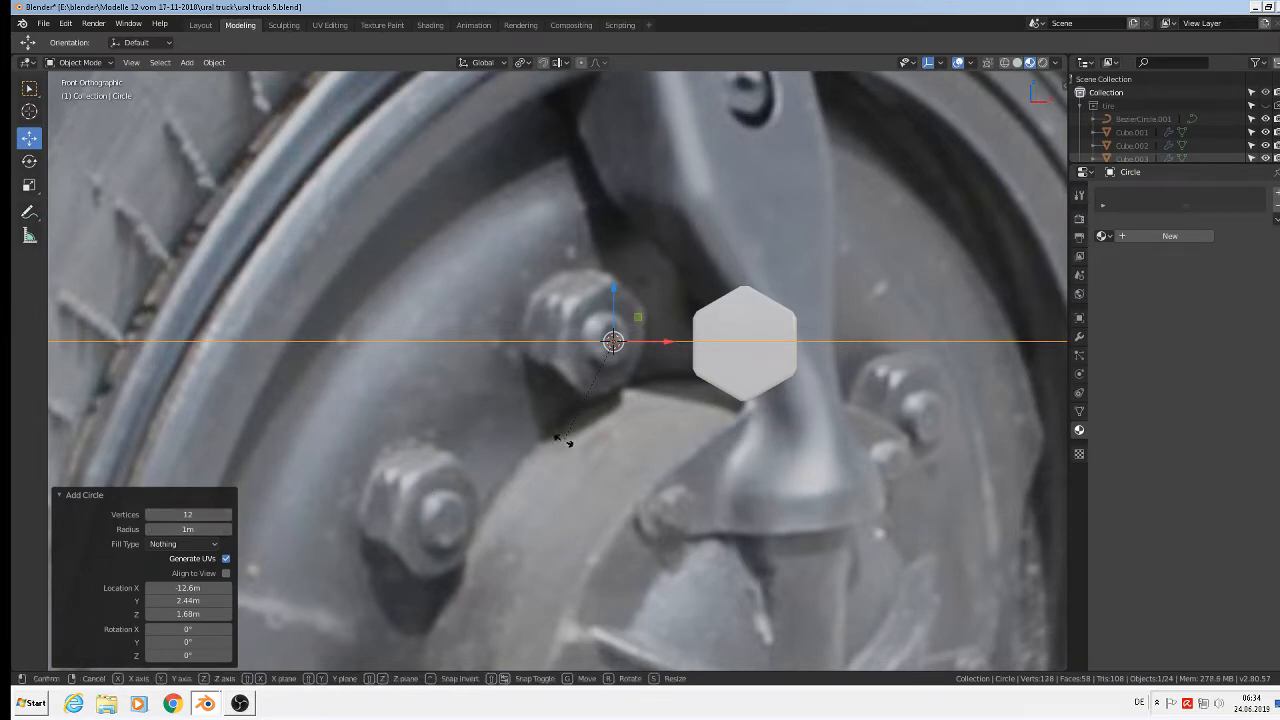
{"action": "type", "text": "x90"}
{"action": "key", "text": "Return"}
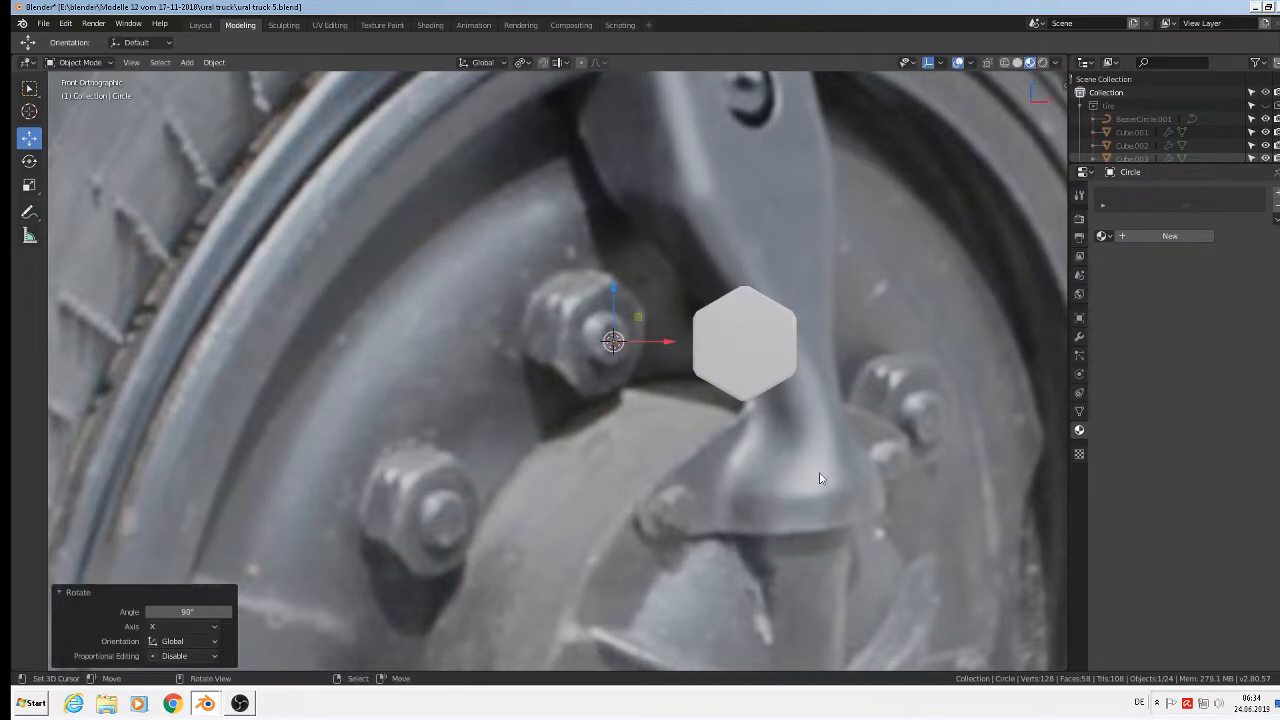
{"action": "key", "text": "s"}
{"action": "left_click", "coordinate": [609, 338]}
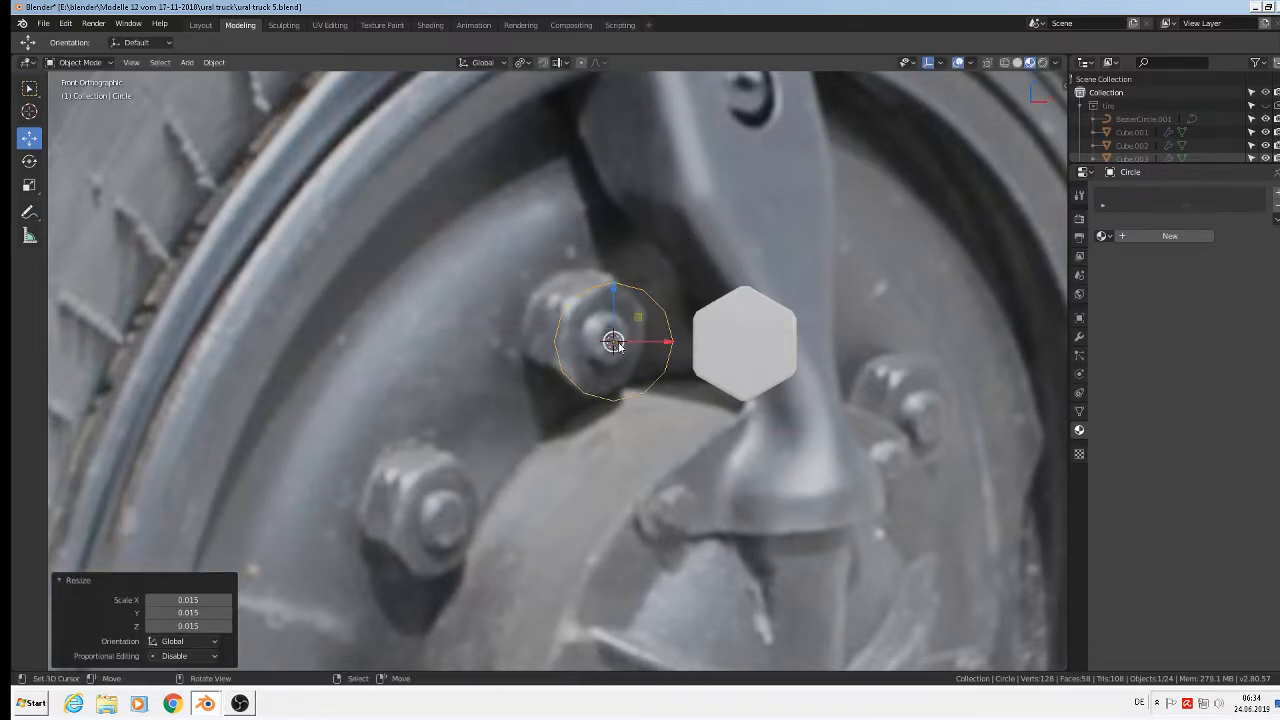
{"action": "key", "text": "s"}
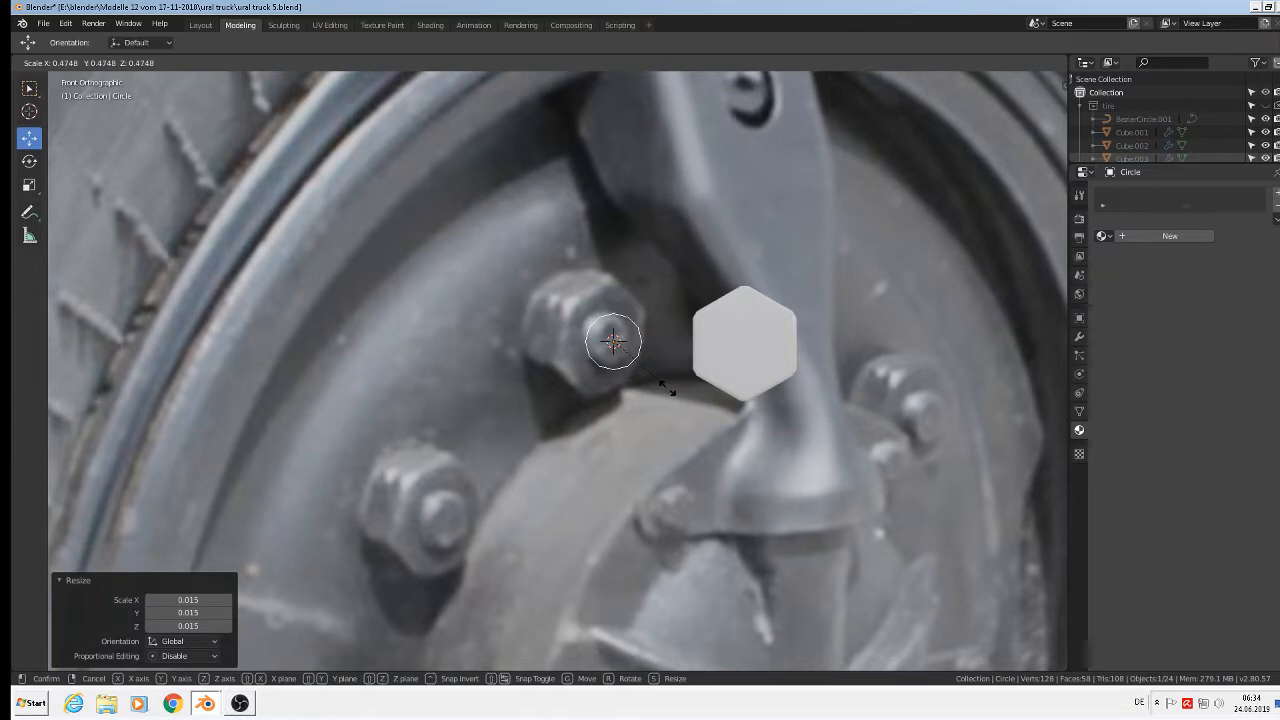
{"action": "left_click", "coordinate": [665, 392]}
Step: Move the circle about -0.066 m along the Y axis, in front of the reference photo
{"action": "middle_click_drag", "start_coordinate": [667, 392], "coordinate": [748, 422]}
{"action": "key", "text": "g"}
{"action": "key", "text": "y"}
{"action": "left_click", "coordinate": [831, 464]}
{"action": "scroll", "coordinate": [830, 462], "scroll_direction": "up", "scroll_amount": 5}
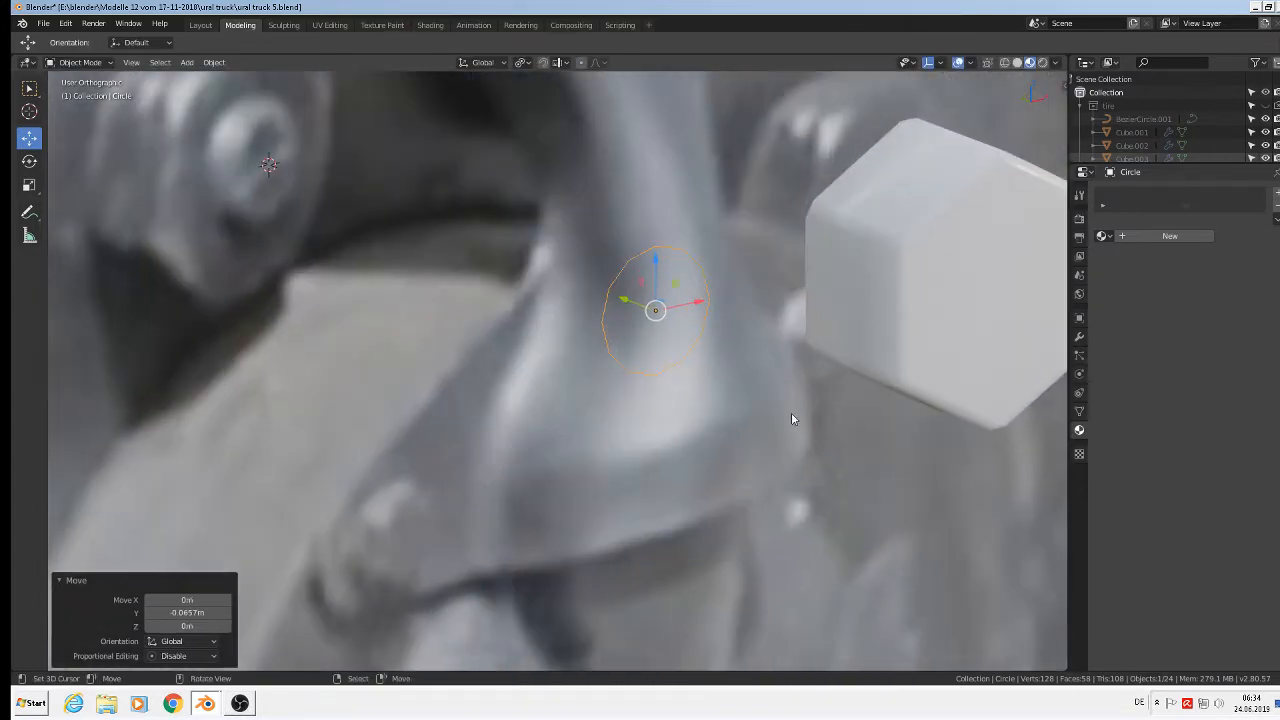
Step: Extrude the bolt-tip circle a short distance forward along the Y axis and scale the new front ring to about 0.896
{"action": "key", "text": "Tab"}
{"action": "key", "text": "e"}
{"action": "right_click", "coordinate": [711, 368]}
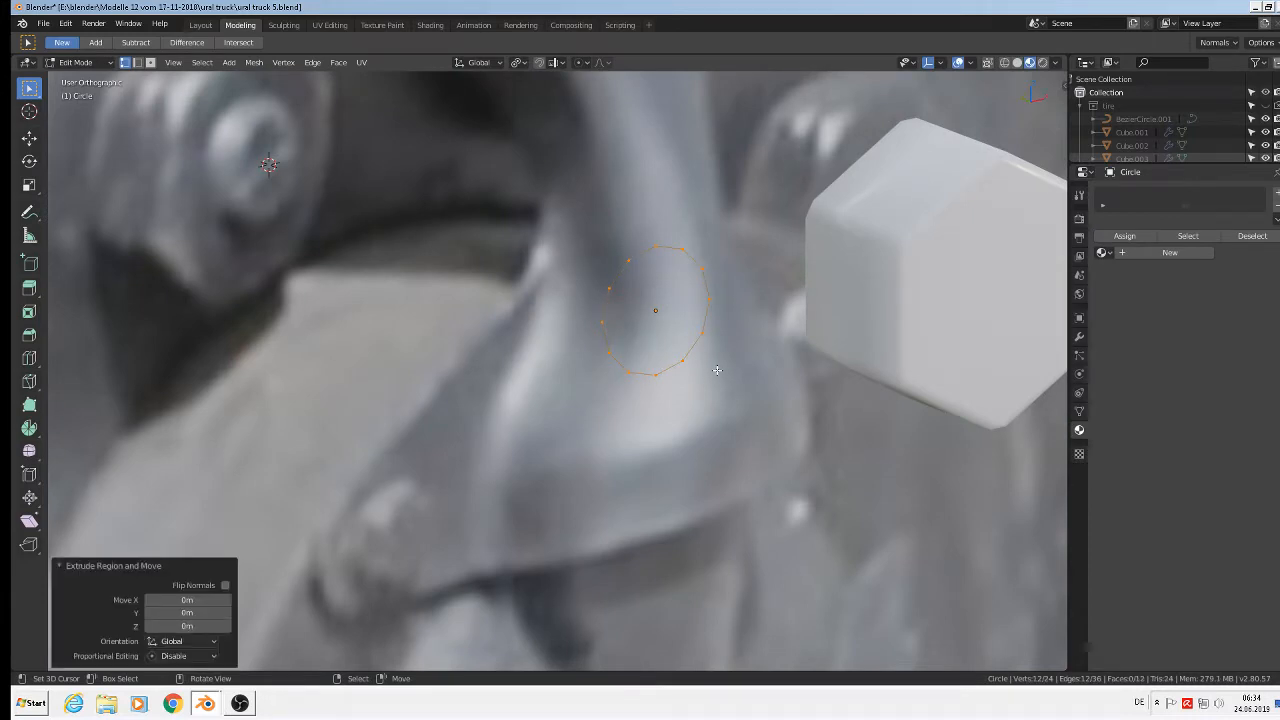
{"action": "left_click", "coordinate": [29, 138]}
{"action": "left_click_drag", "start_coordinate": [629, 302], "coordinate": [645, 308]}
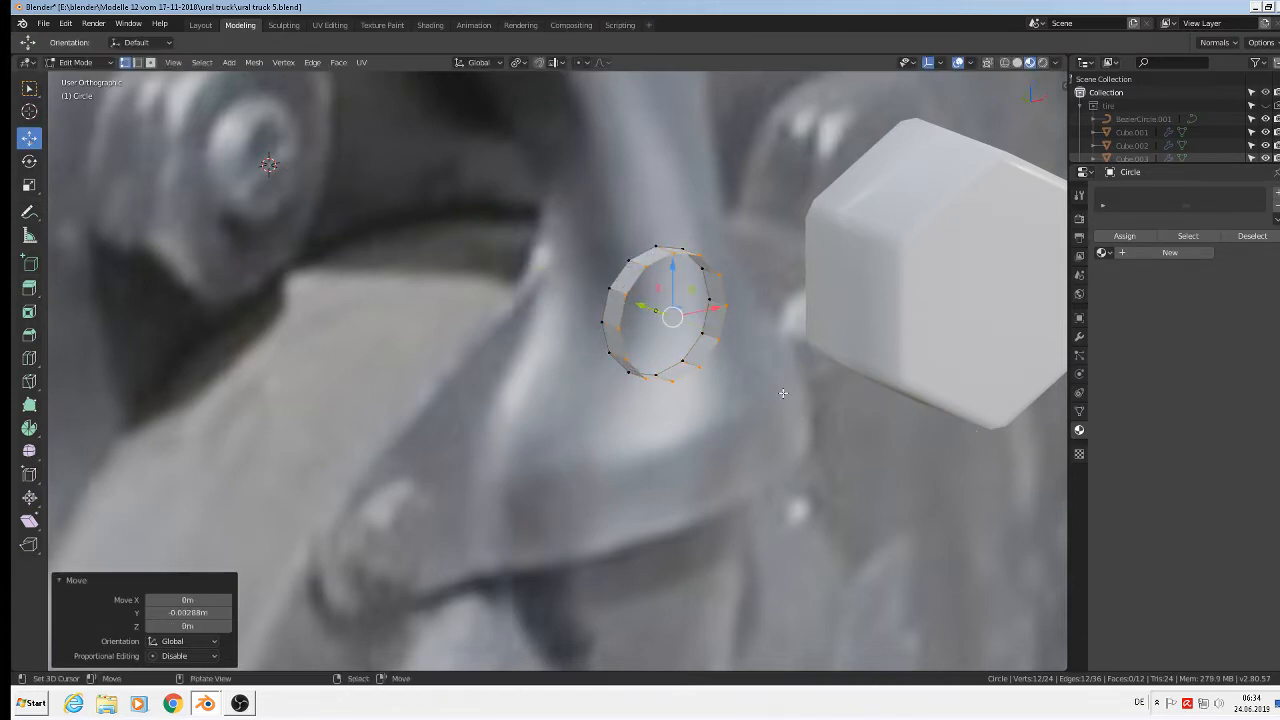
{"action": "key", "text": "s"}
{"action": "left_click", "coordinate": [786, 399]}
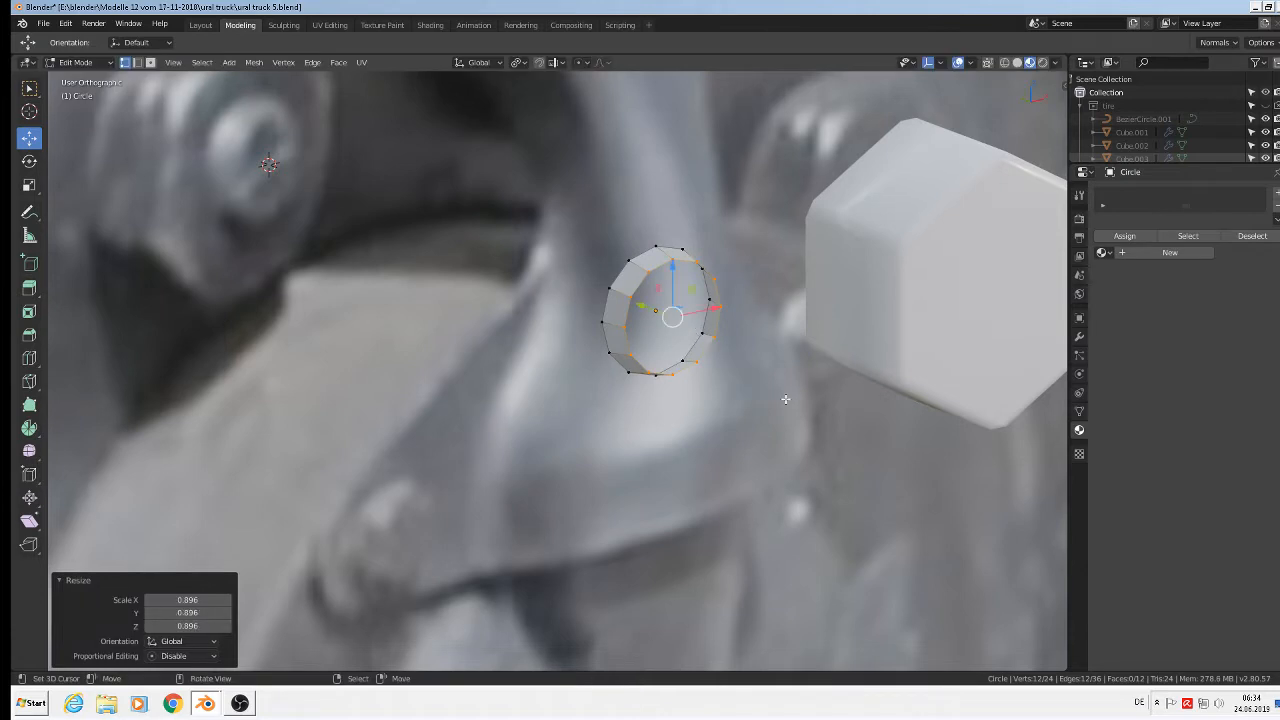
Step: Fill the front ring with a face and bevel its rim about 0.077 m wide with one segment
{"action": "key", "text": "f"}
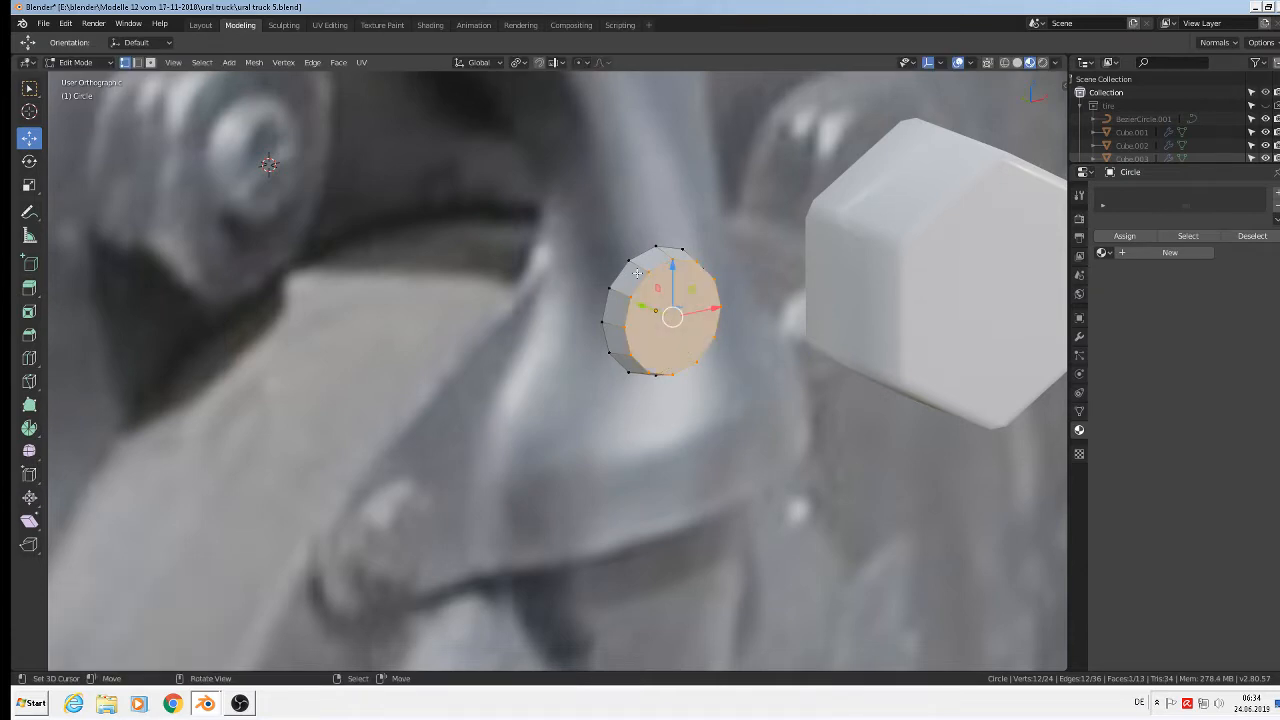
{"action": "scroll", "coordinate": [637, 272], "scroll_direction": "up", "scroll_amount": 2}
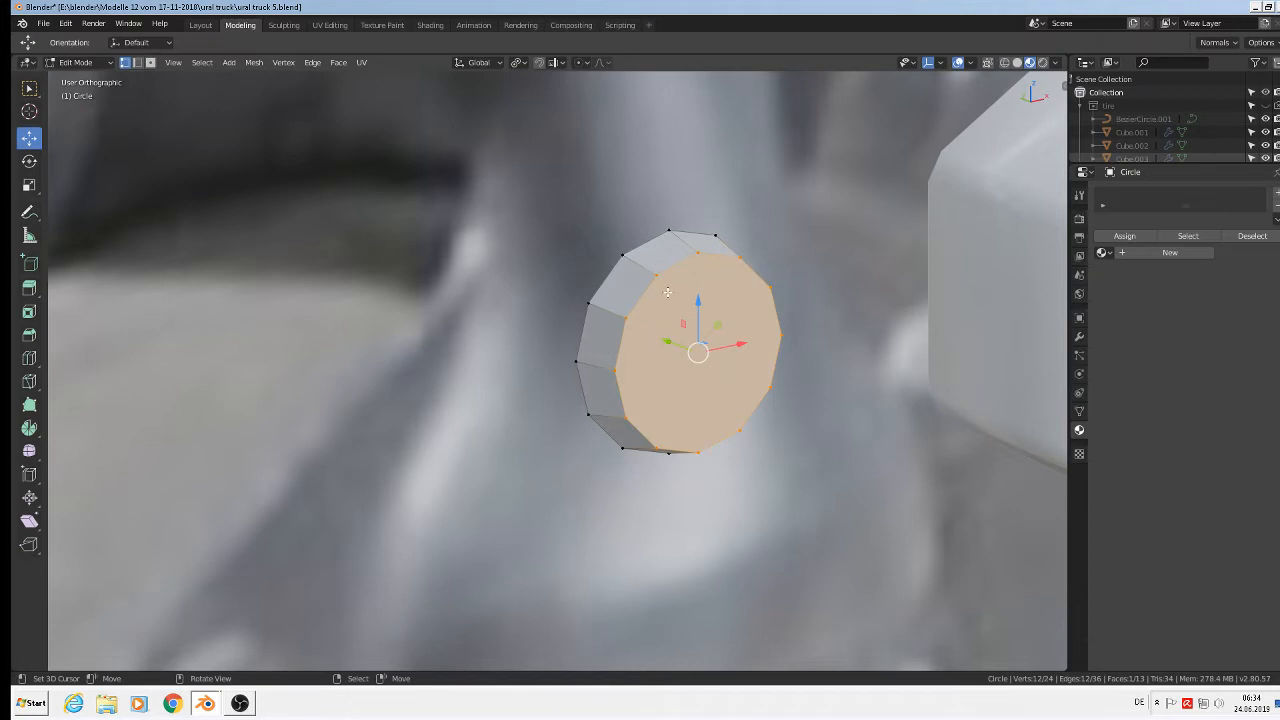
{"action": "key", "text": "ctrl+b"}
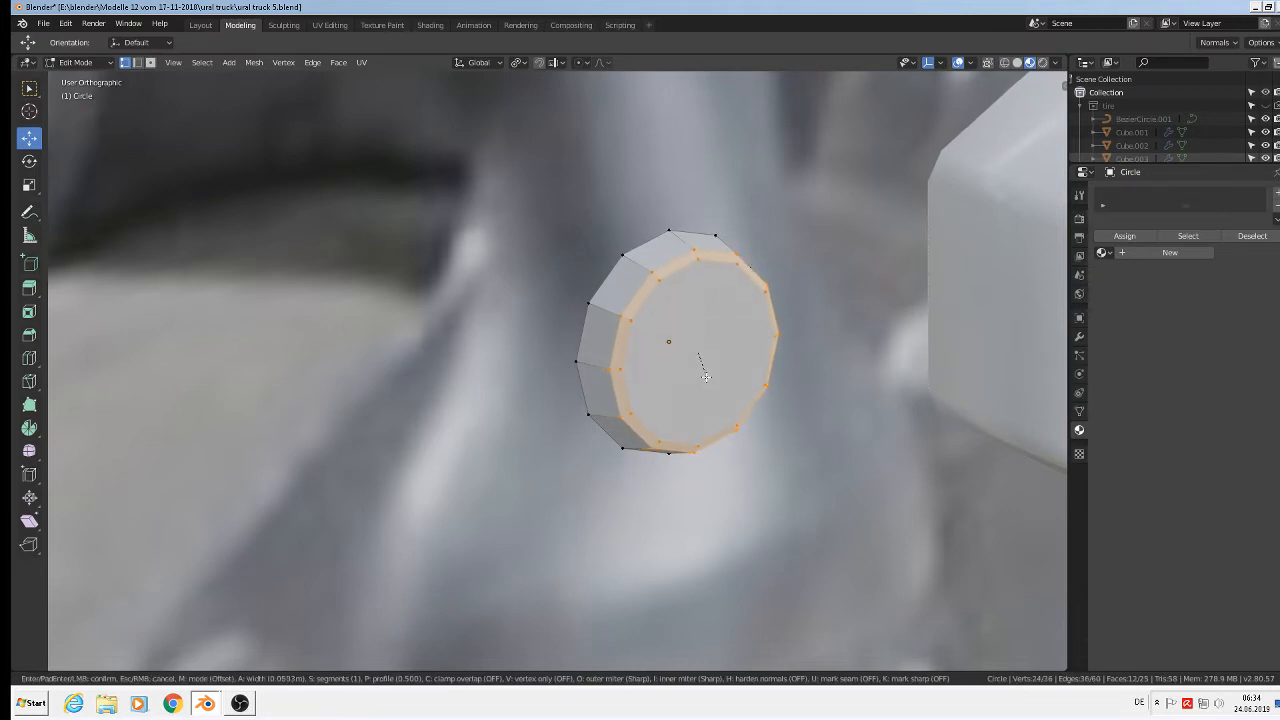
{"action": "left_click", "coordinate": [705, 379]}
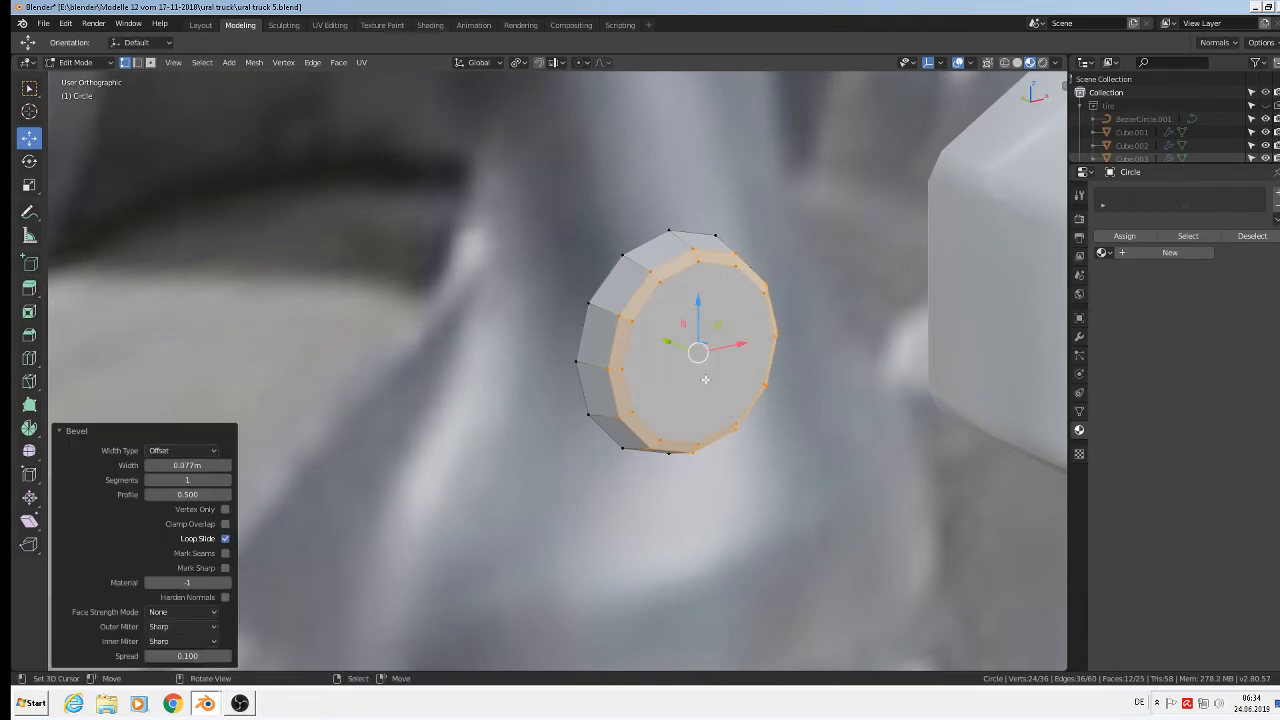
Step: Leave mesh editing and apply smooth shading to the bolt tip
{"action": "key", "text": "Tab"}
{"action": "scroll", "coordinate": [705, 379], "scroll_direction": "down", "scroll_amount": 3}
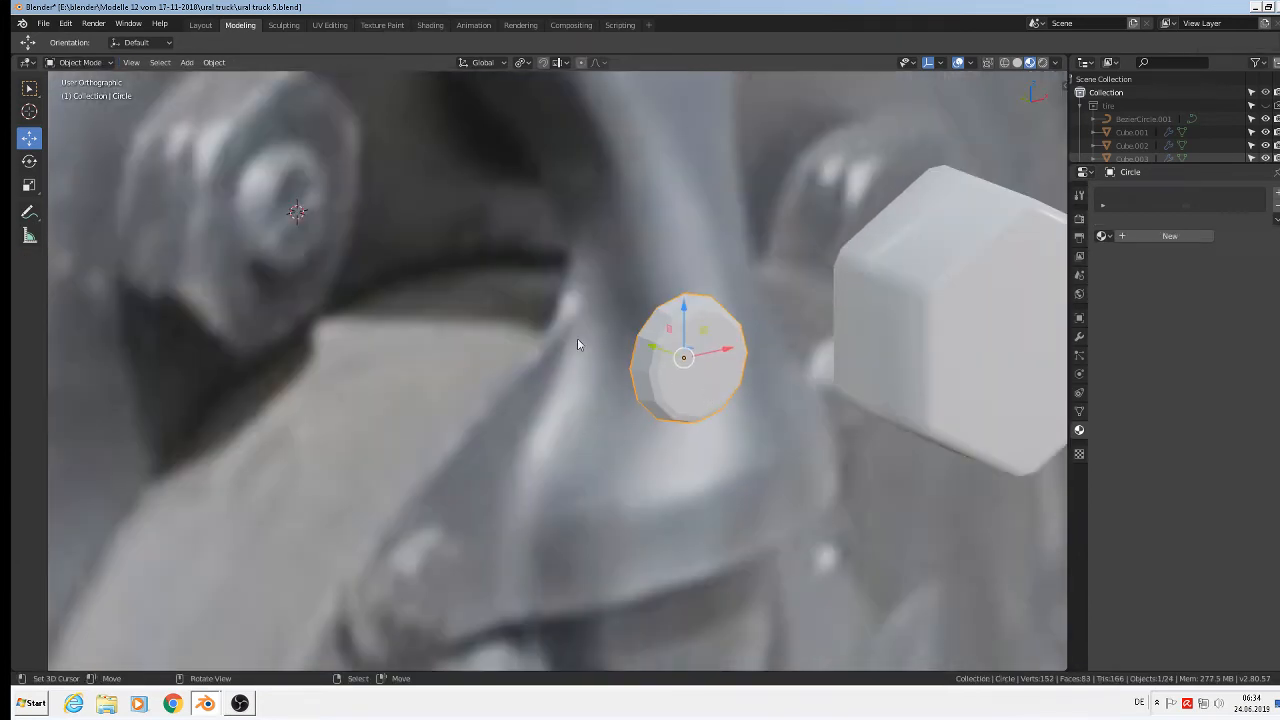
{"action": "left_click", "coordinate": [214, 62]}
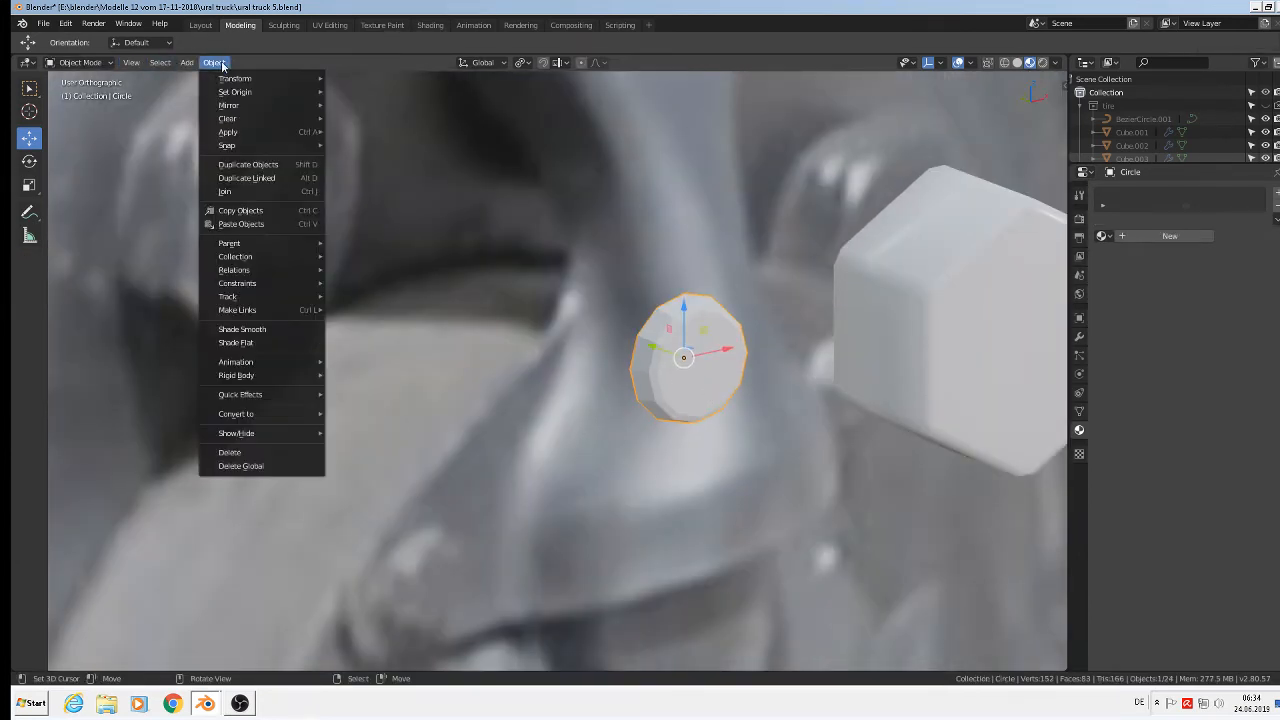
{"action": "left_click", "coordinate": [260, 332]}
{"action": "scroll", "coordinate": [577, 360], "scroll_direction": "down", "scroll_amount": 2}
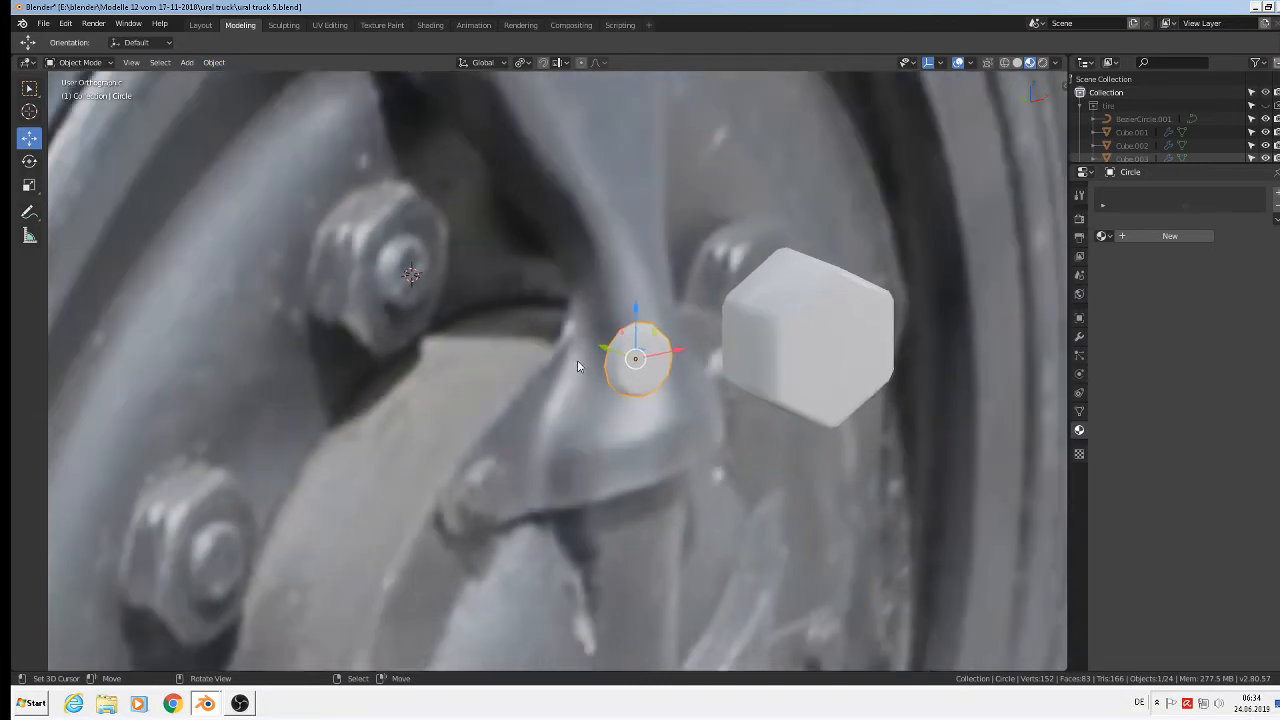
Step: Move the bolt tip about 0.03 m along the X axis and centre it on the hex nut in the front view
{"action": "middle_click_drag", "start_coordinate": [577, 360], "coordinate": [665, 360]}
{"action": "left_click_drag", "start_coordinate": [695, 362], "coordinate": [855, 384]}
{"action": "scroll", "coordinate": [852, 384], "scroll_direction": "up", "scroll_amount": 2}
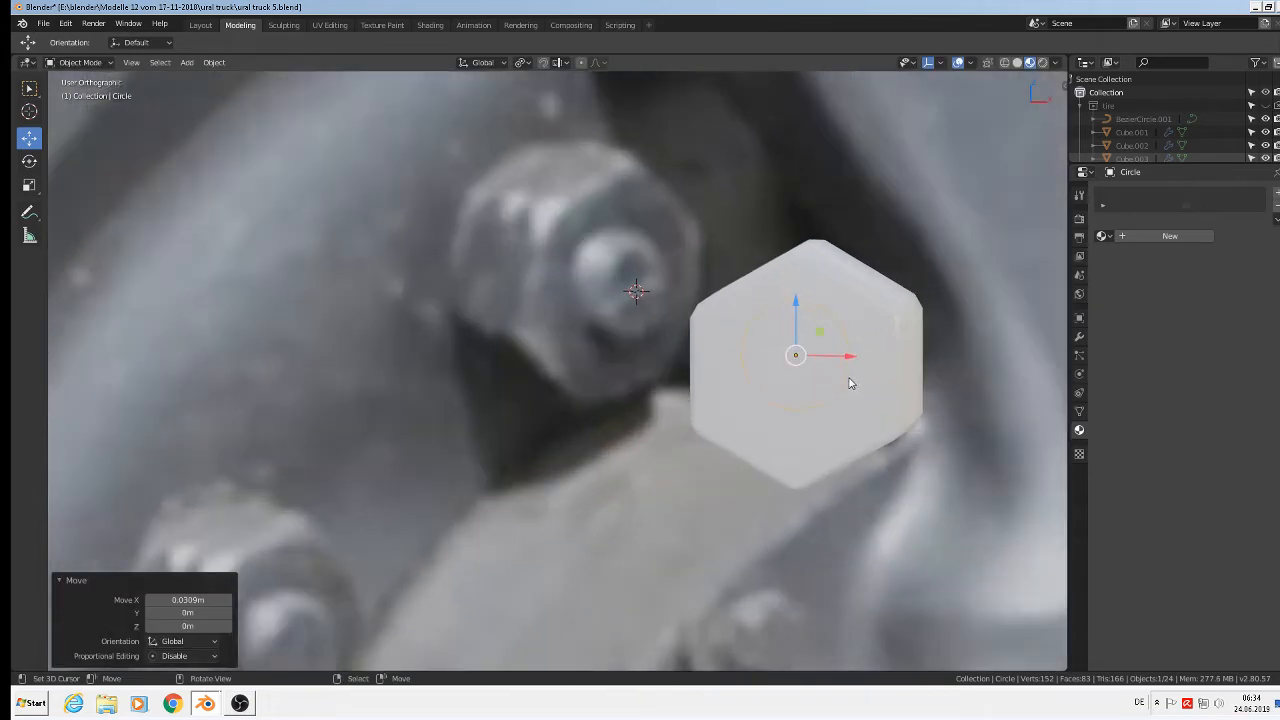
{"action": "key", "text": "KP_1"}
{"action": "key", "text": "g"}
{"action": "key", "text": "x"}
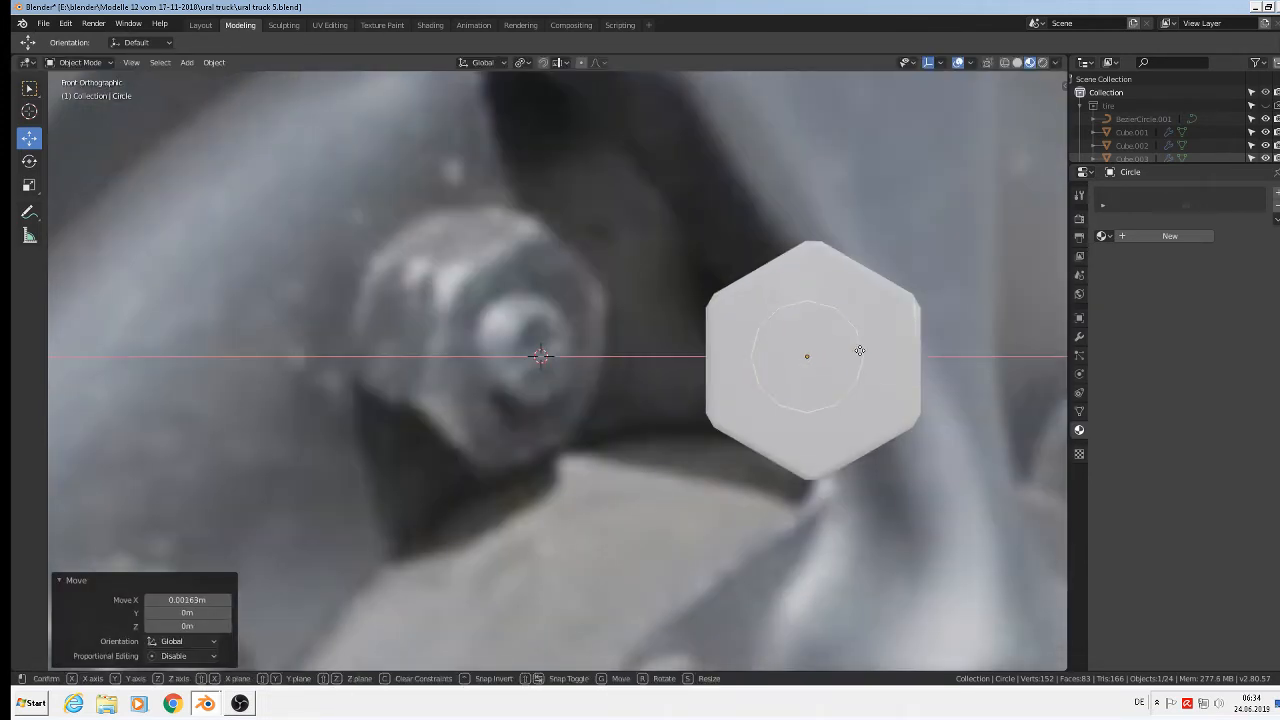
{"action": "left_click", "coordinate": [865, 351]}
Step: Move the bolt tip about -0.0144 m along the Y axis so it protrudes from the nut's front face
{"action": "middle_click_drag", "start_coordinate": [865, 352], "coordinate": [970, 475]}
{"action": "key", "text": "g"}
{"action": "key", "text": "y"}
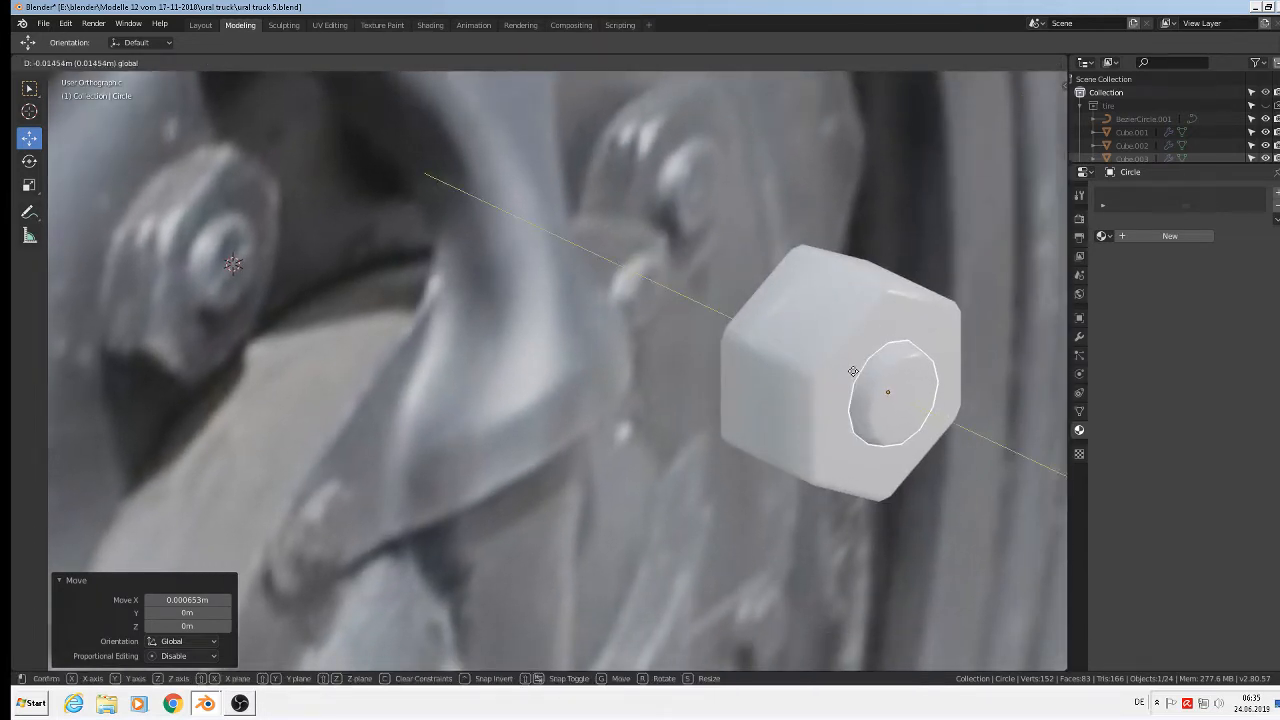
{"action": "left_click", "coordinate": [852, 372]}
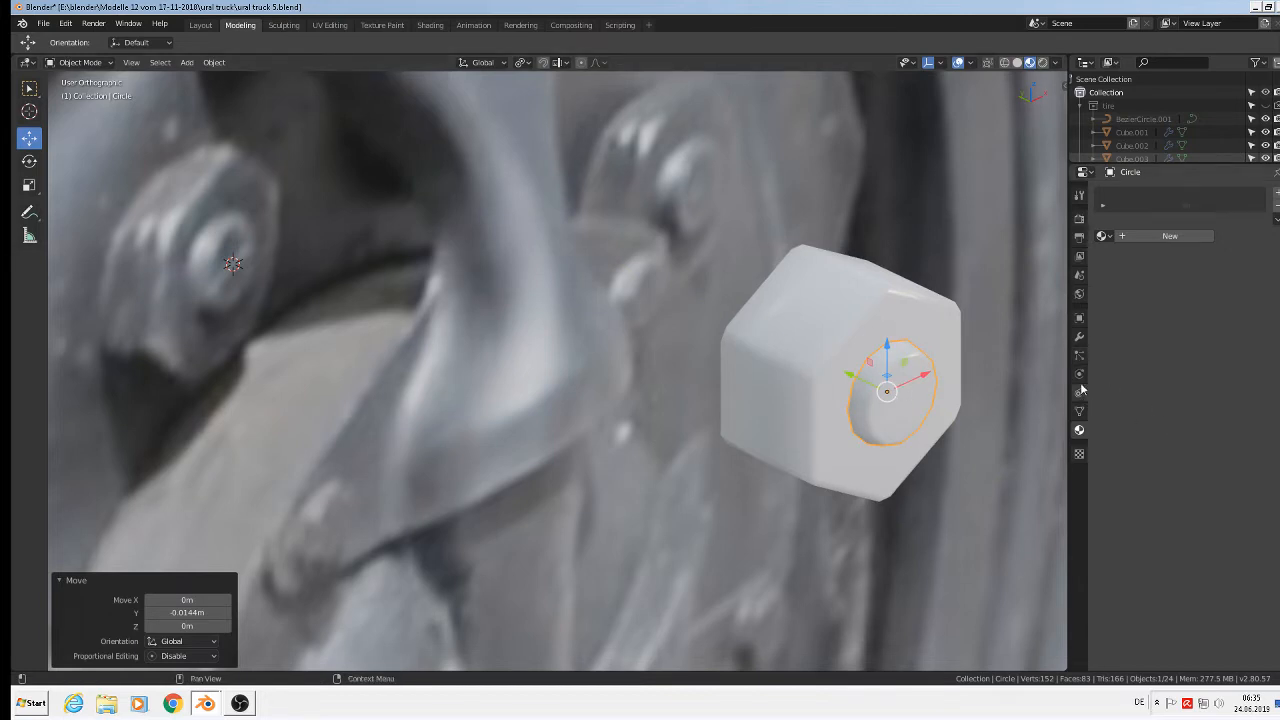
Step: Add a Subdivision Surface modifier to the bolt tip
{"action": "left_click", "coordinate": [1079, 337]}
{"action": "left_click", "coordinate": [1164, 195]}
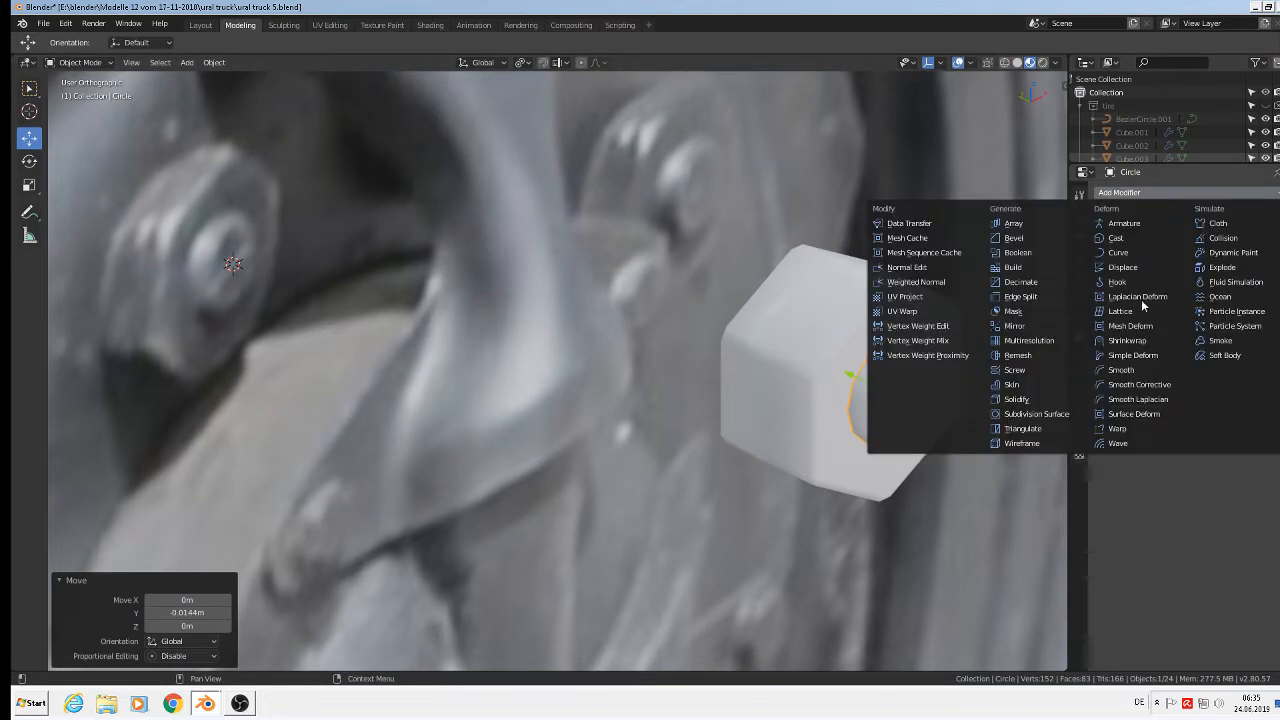
{"action": "left_click", "coordinate": [1079, 415]}
{"action": "middle_click_drag", "start_coordinate": [880, 400], "coordinate": [865, 395]}
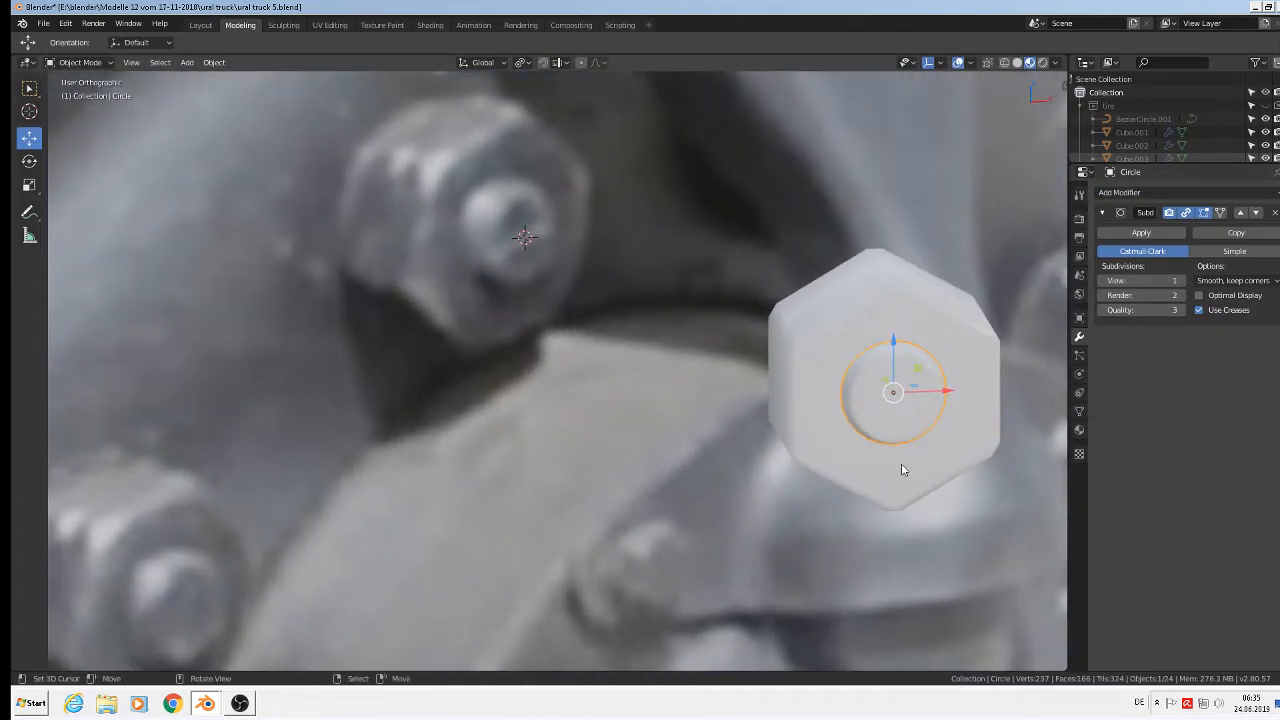
{"action": "scroll", "coordinate": [903, 466], "scroll_direction": "down", "scroll_amount": 3}
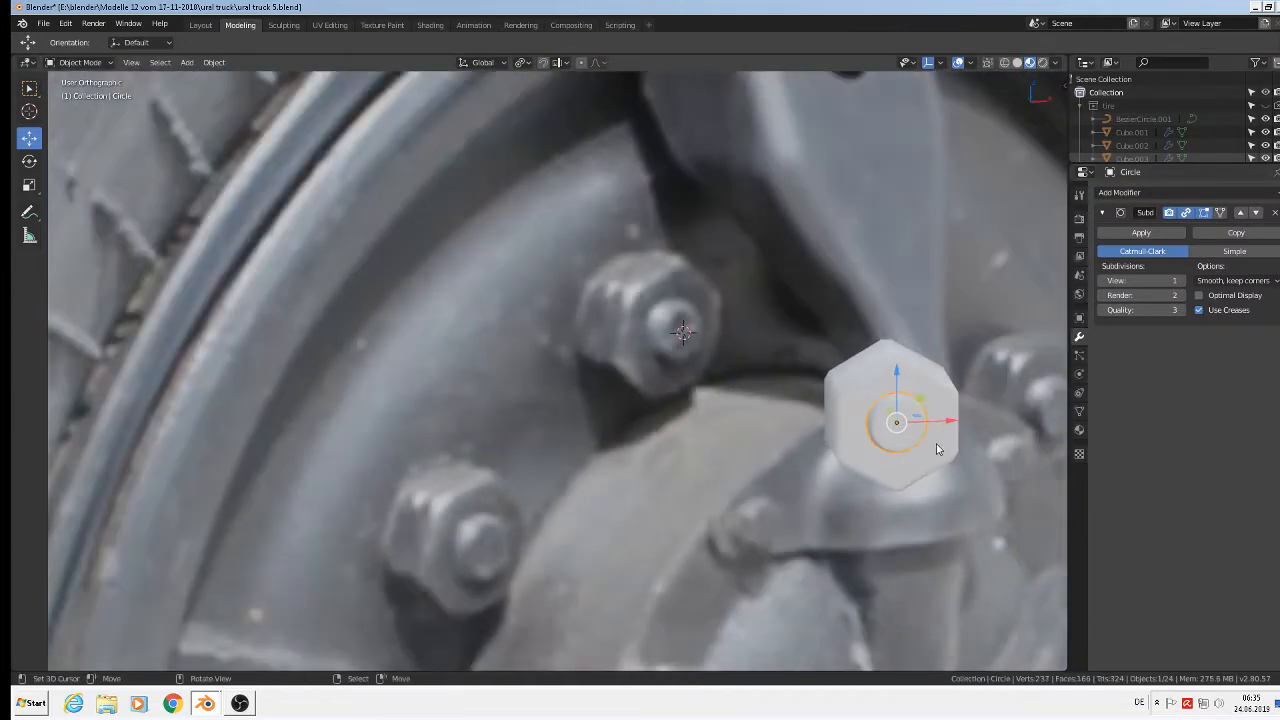
{"action": "middle_click_drag", "start_coordinate": [937, 449], "coordinate": [563, 430], "text": "shift"}
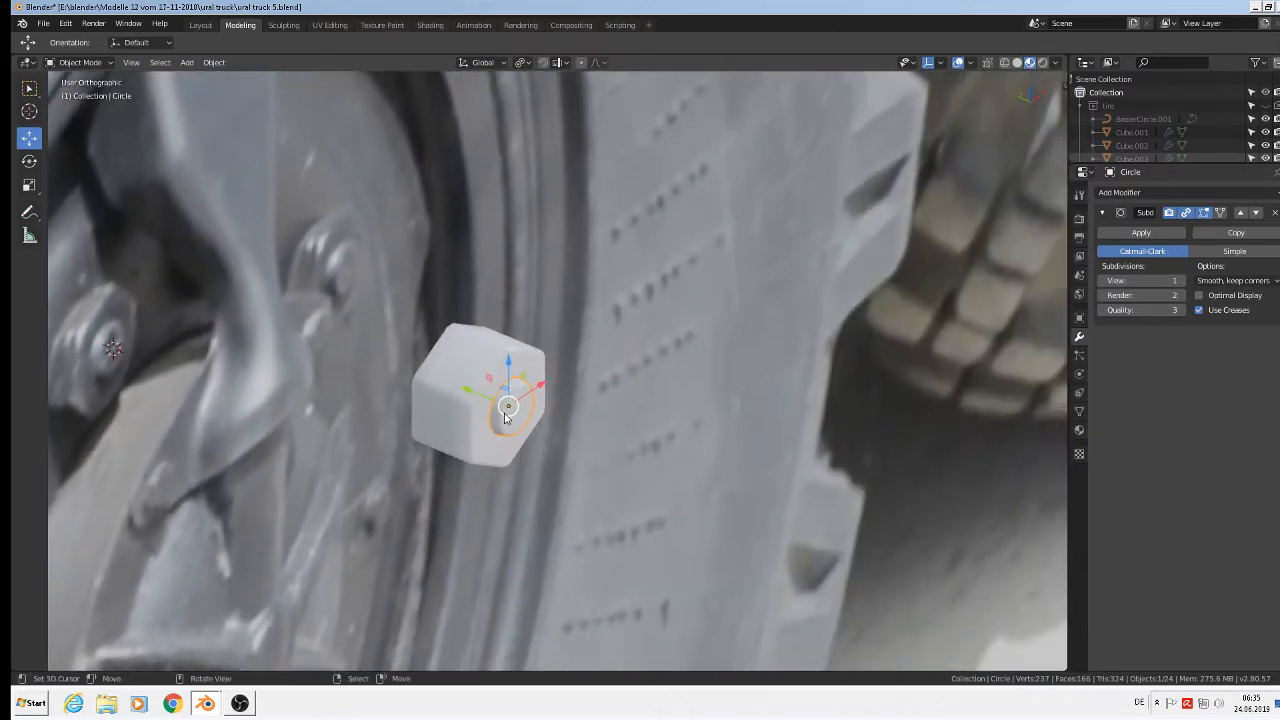
Step: Apply the bolt tip's Subdivision Surface modifier and join the tip into the hex nut object
{"action": "left_click", "coordinate": [469, 382], "text": "shift"}
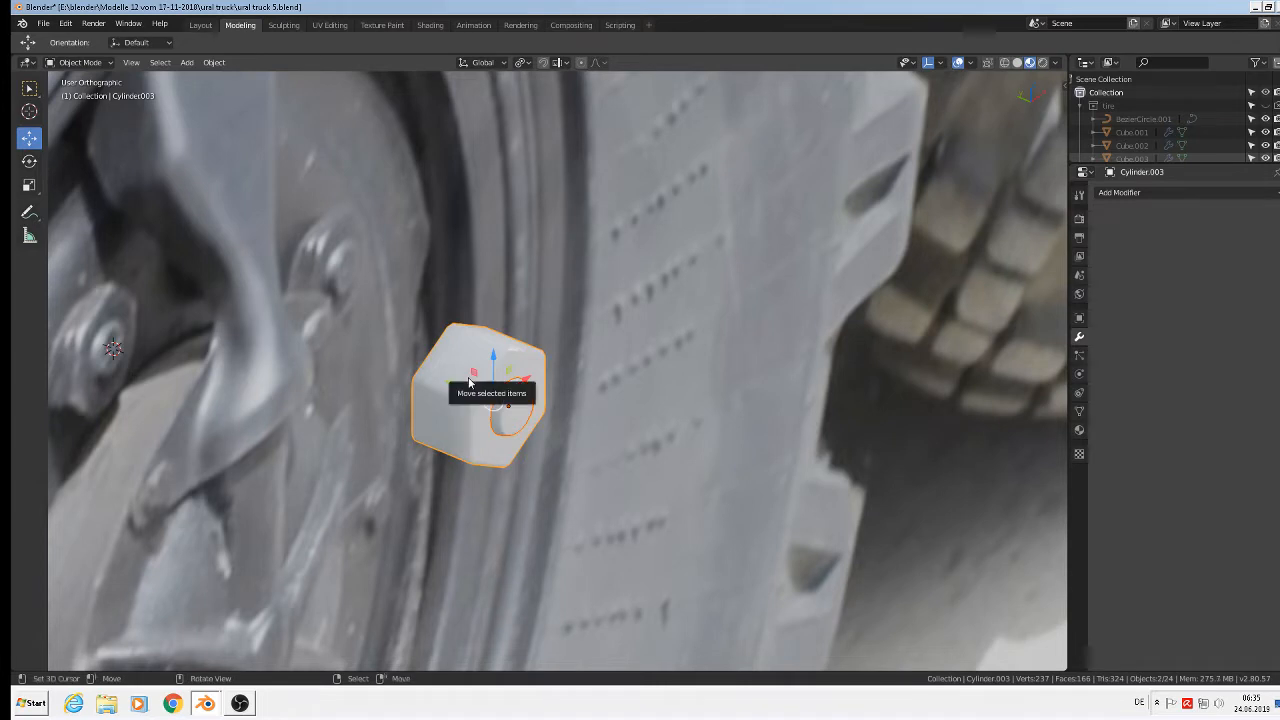
{"action": "left_click", "coordinate": [528, 414]}
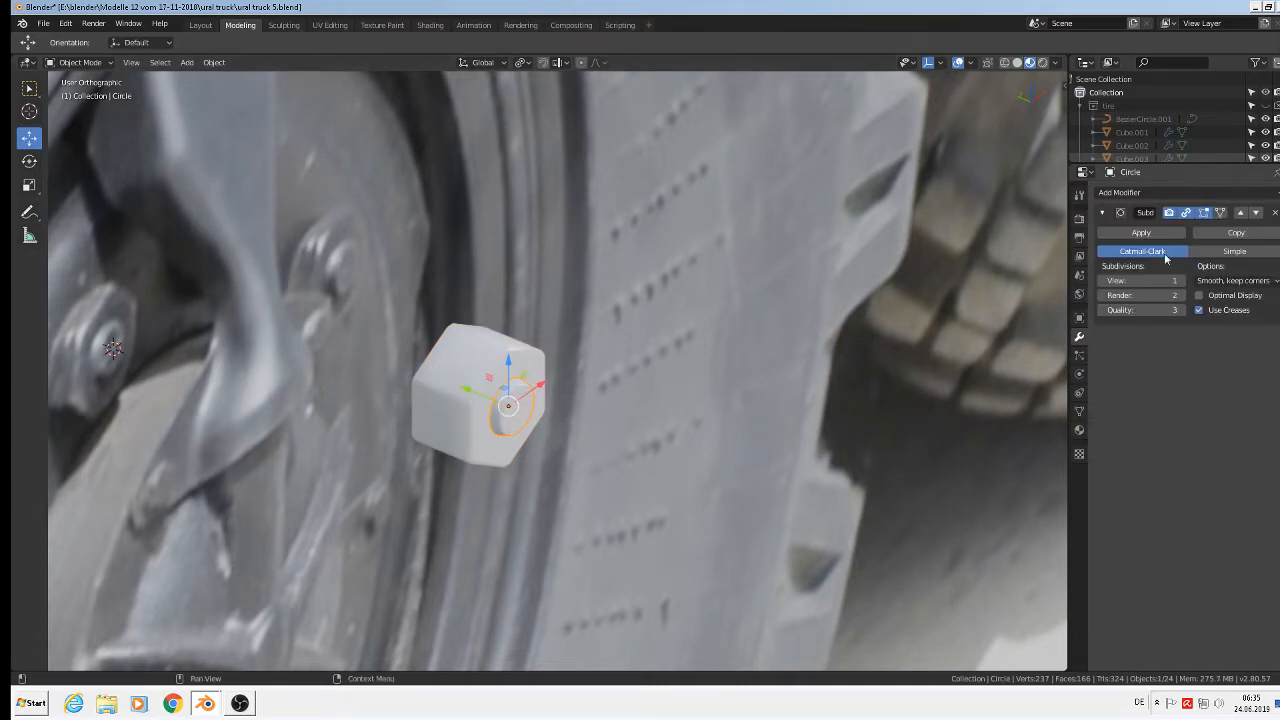
{"action": "left_click", "coordinate": [1141, 232]}
{"action": "left_click", "coordinate": [431, 376], "text": "shift"}
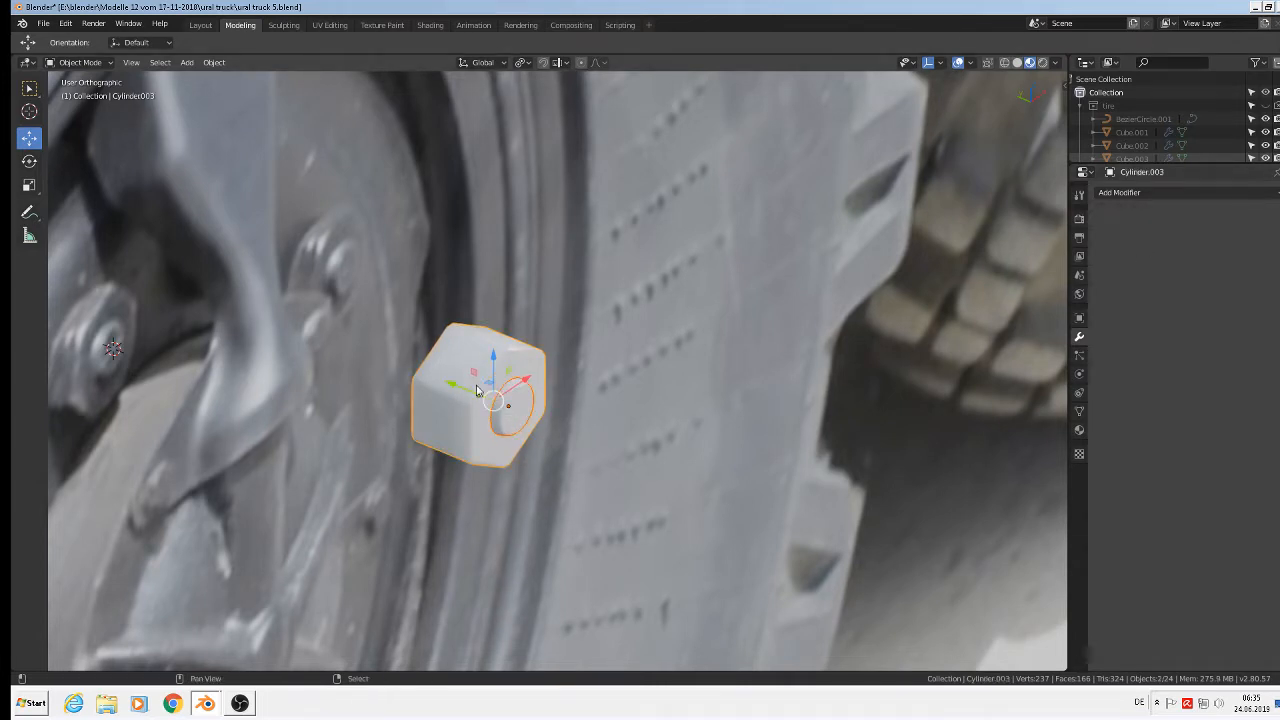
{"action": "left_click", "coordinate": [216, 63]}
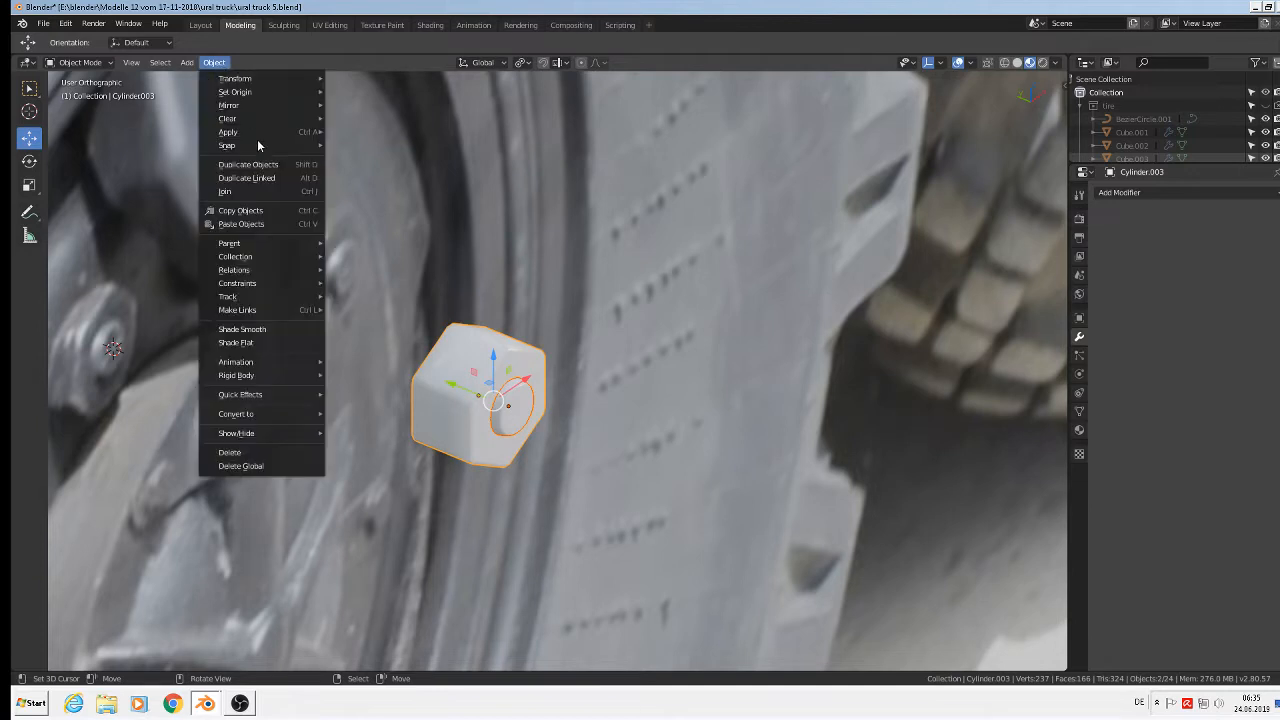
{"action": "left_click", "coordinate": [257, 197]}
Step: Examine the joined nut from an angle and compare it with the wheel hub's nuts in the front view
{"action": "scroll", "coordinate": [500, 438], "scroll_direction": "up", "scroll_amount": 2}
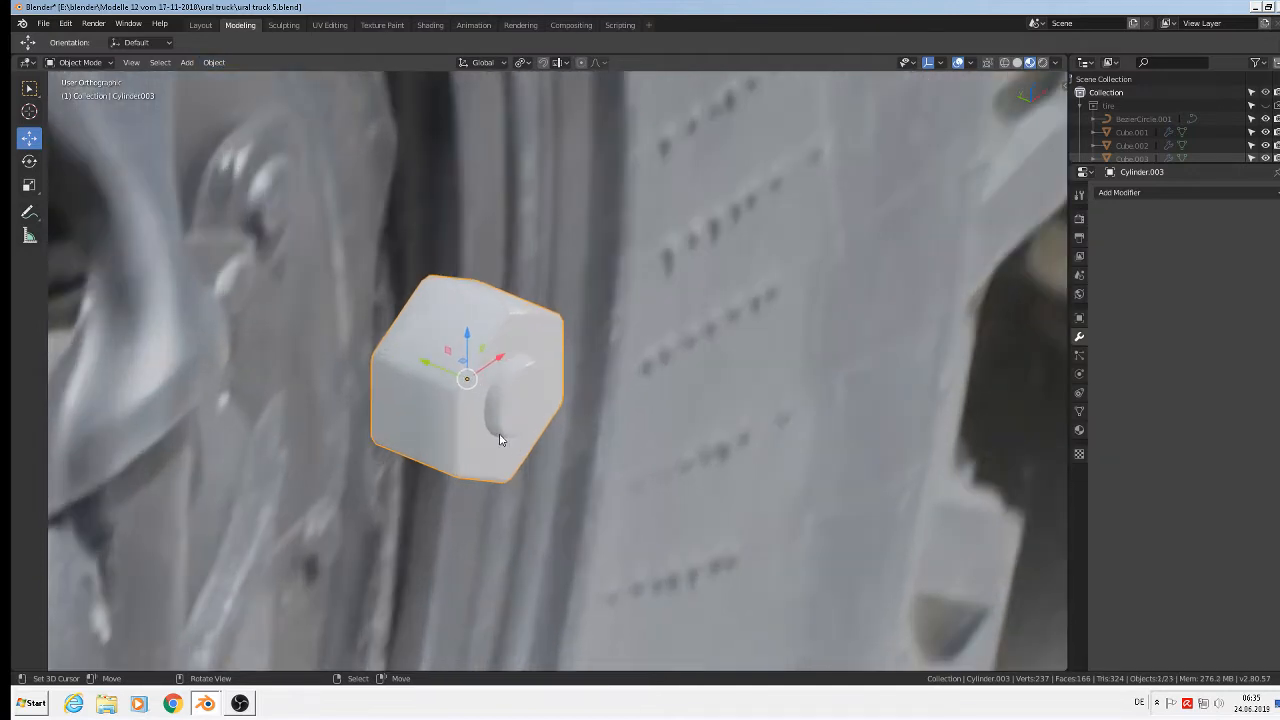
{"action": "middle_click_drag", "start_coordinate": [494, 436], "coordinate": [468, 442]}
{"action": "scroll", "coordinate": [457, 434], "scroll_direction": "down", "scroll_amount": 4}
{"action": "scroll", "coordinate": [453, 432], "scroll_direction": "up", "scroll_amount": 4}
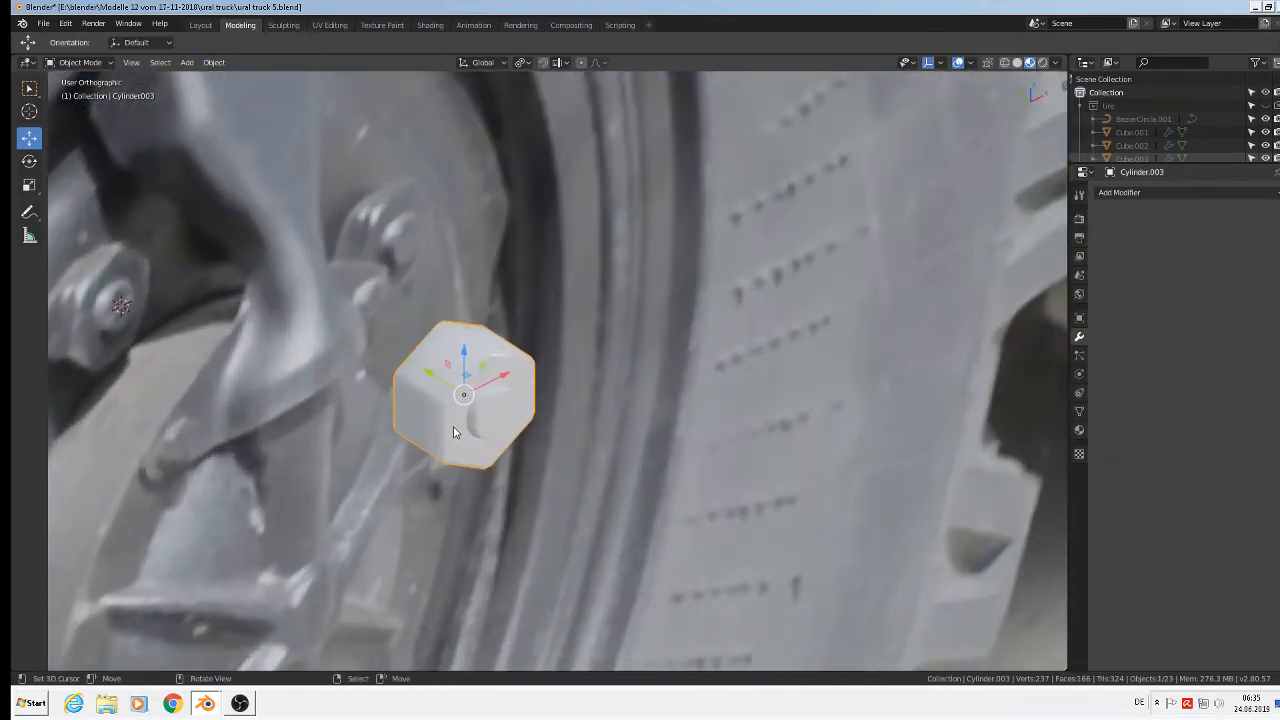
{"action": "scroll", "coordinate": [453, 432], "scroll_direction": "down", "scroll_amount": 3}
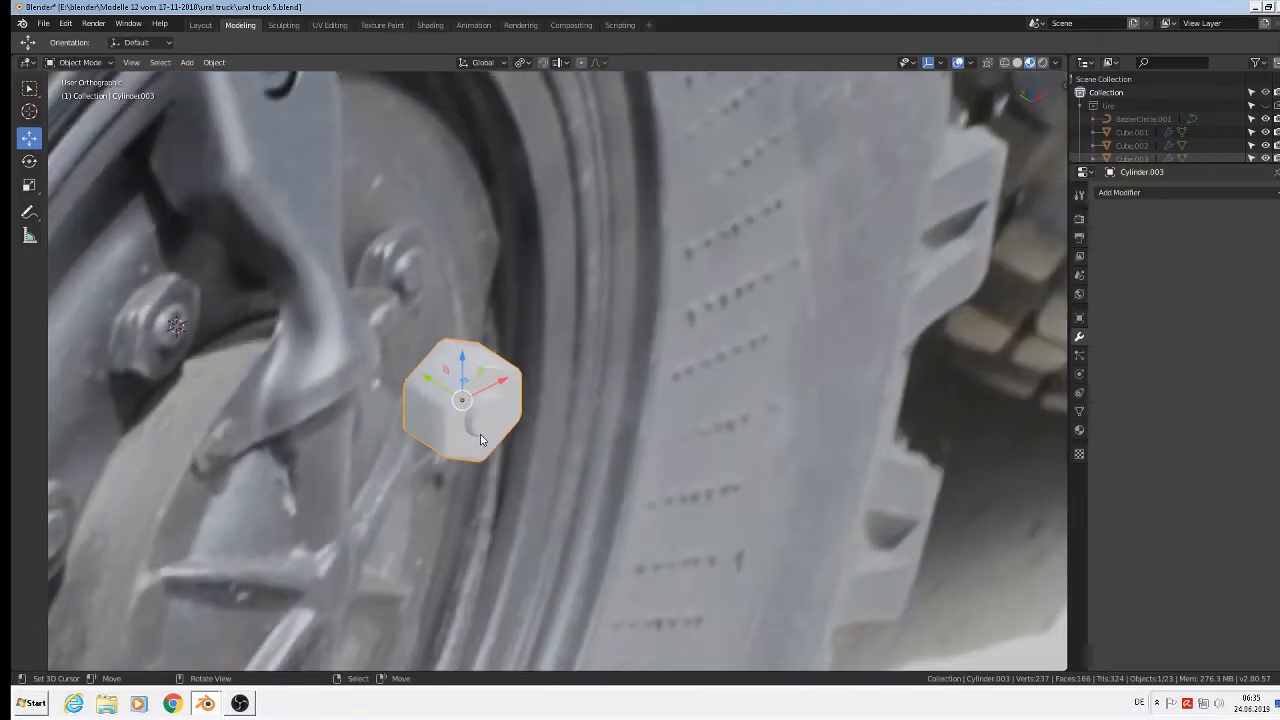
{"action": "middle_click_drag", "start_coordinate": [453, 432], "coordinate": [377, 394]}
{"action": "key", "text": "KP_1"}
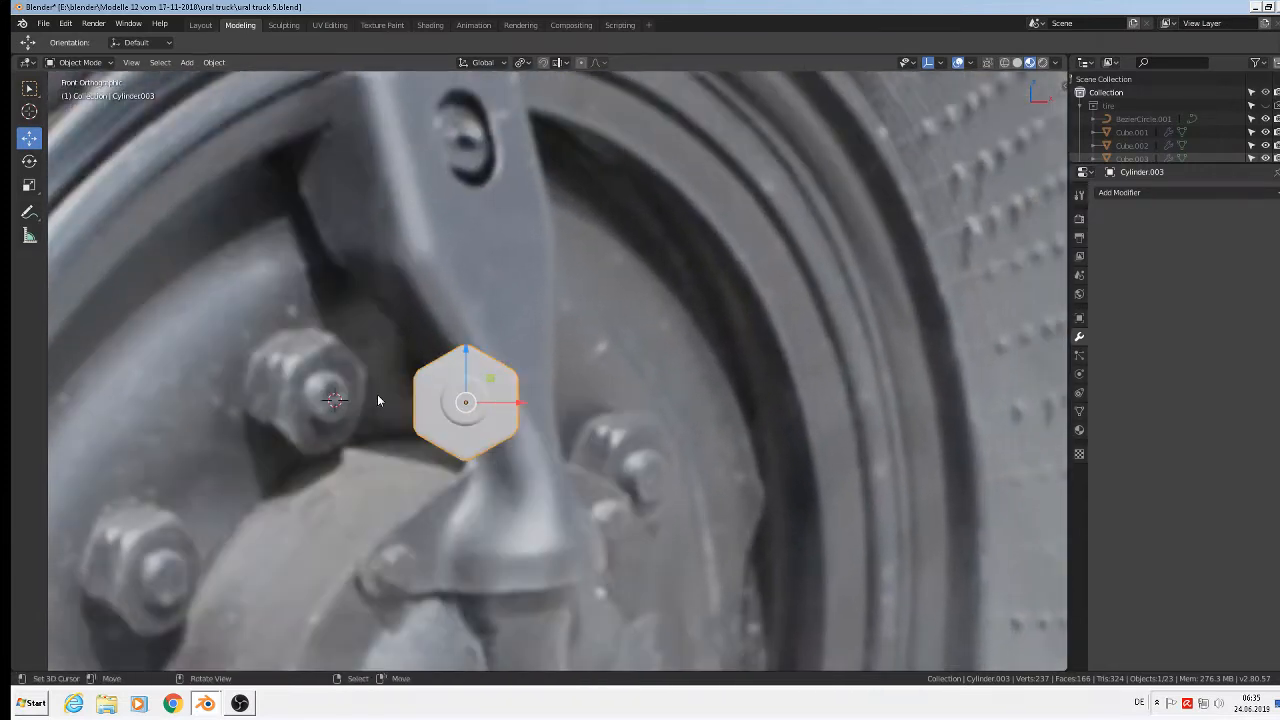
{"action": "scroll", "coordinate": [377, 394], "scroll_direction": "down", "scroll_amount": 5}
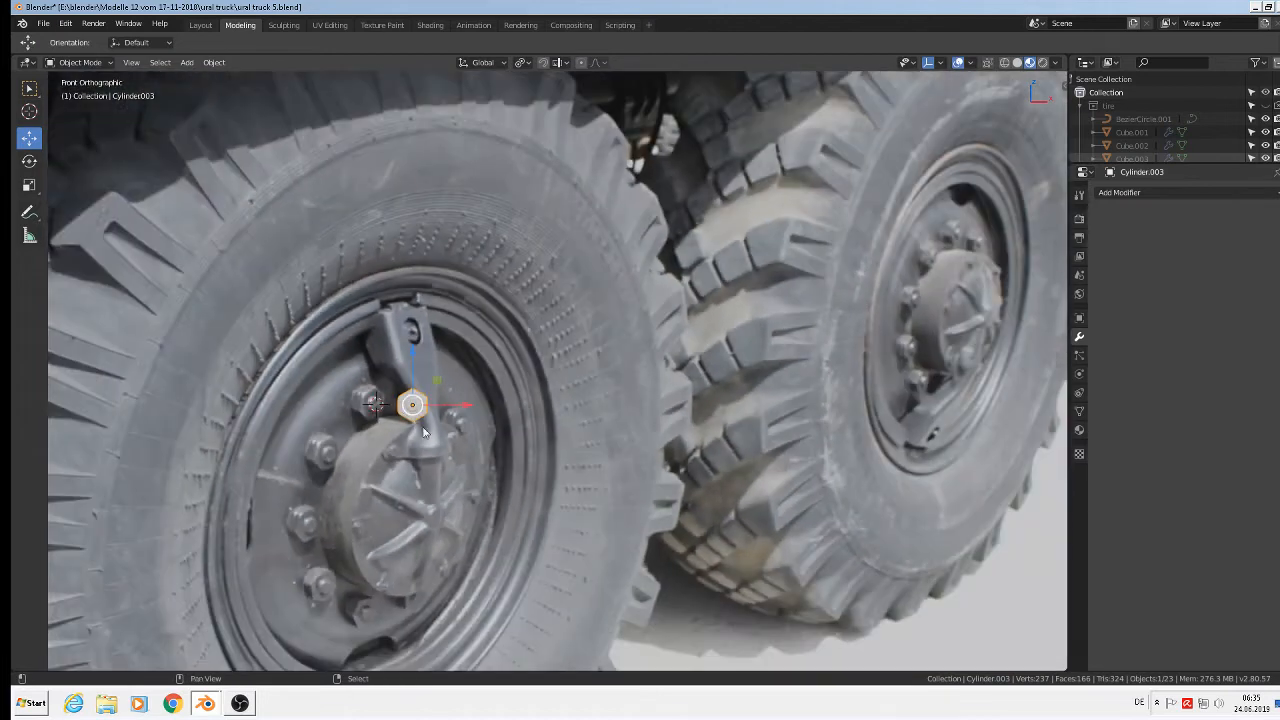
{"action": "middle_click_drag", "start_coordinate": [459, 323], "coordinate": [483, 221], "text": "shift"}
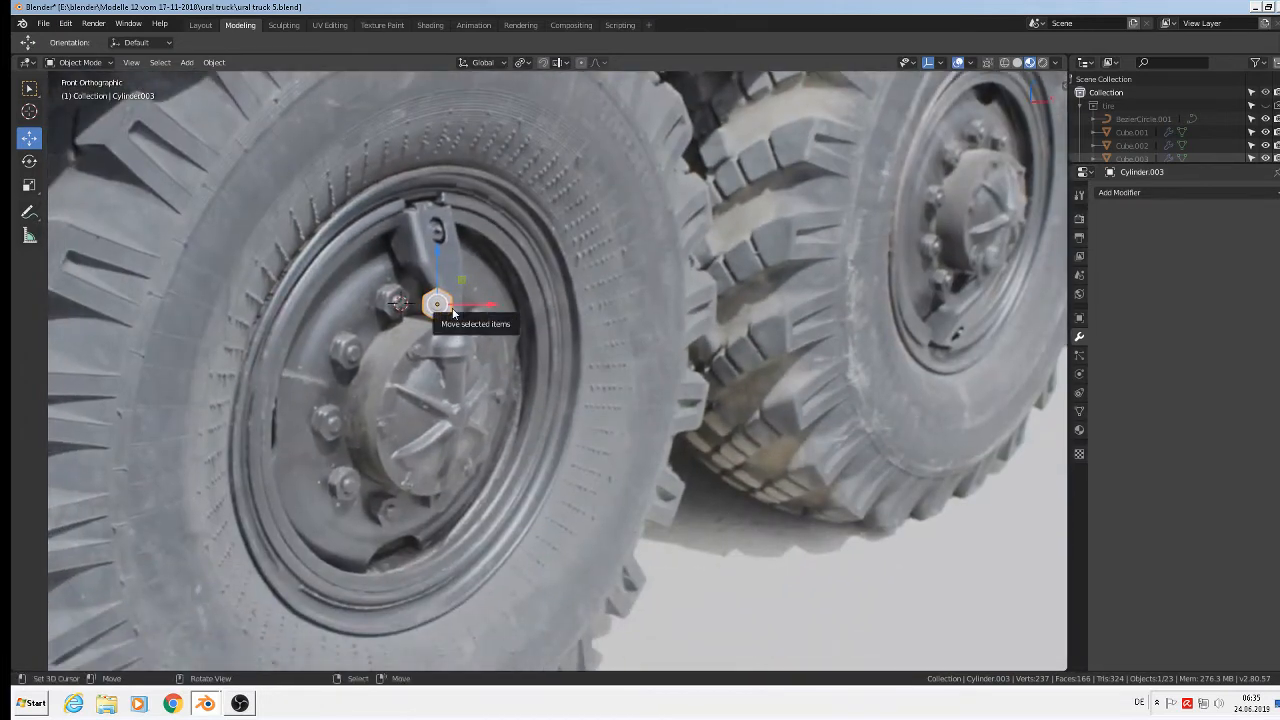
Step: Duplicate only the nut's hexagonal body in place and separate the copy into its own object
{"action": "scroll", "coordinate": [455, 312], "scroll_direction": "up", "scroll_amount": 5}
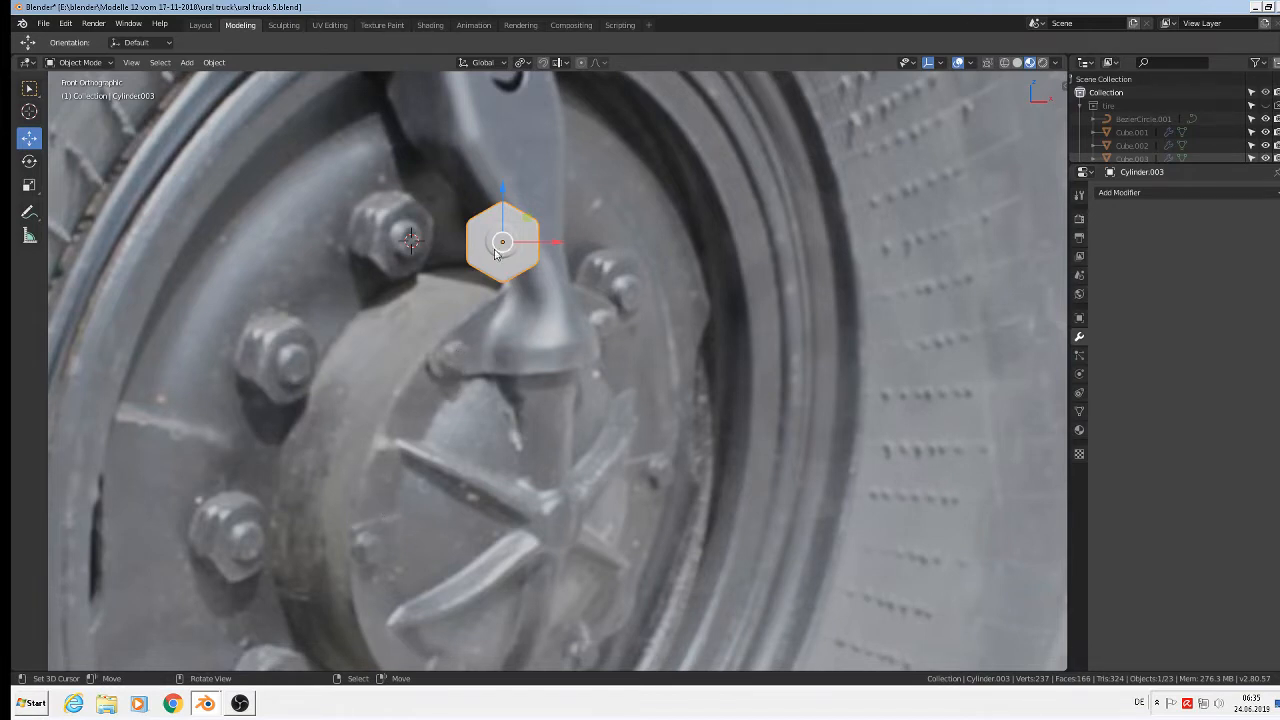
{"action": "key", "text": "Tab"}
{"action": "left_click", "coordinate": [534, 223]}
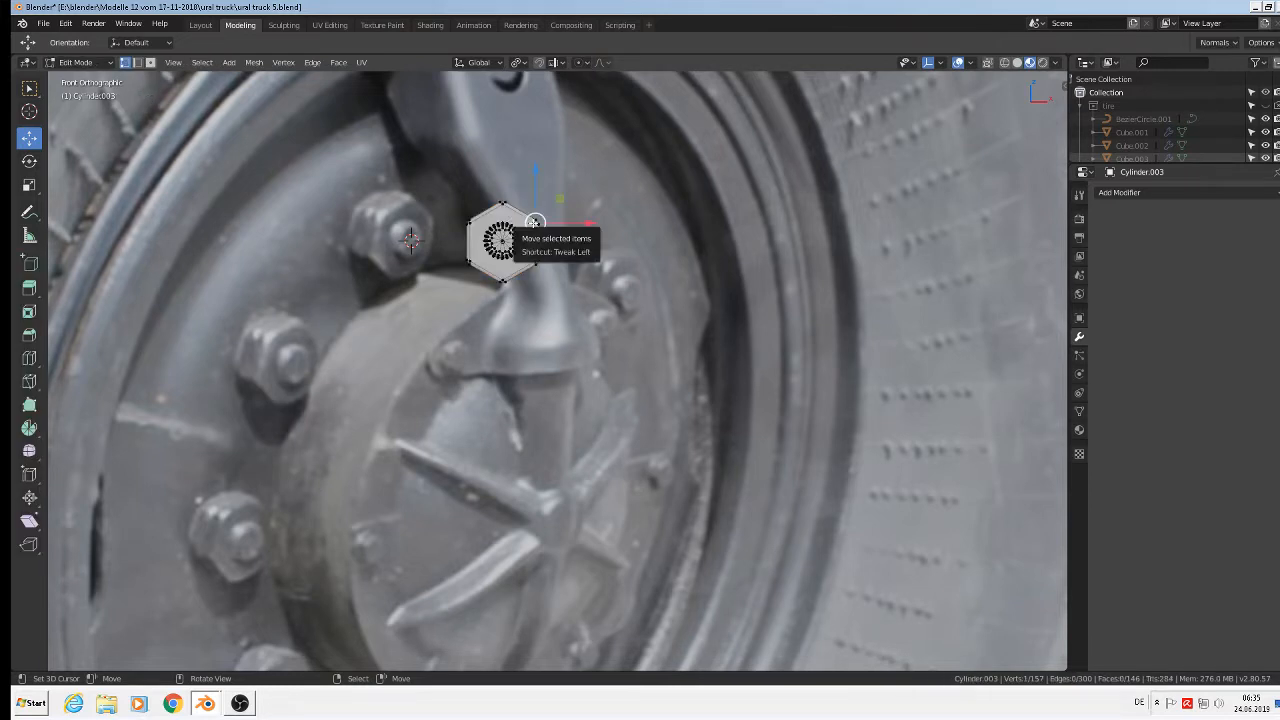
{"action": "key", "text": "l"}
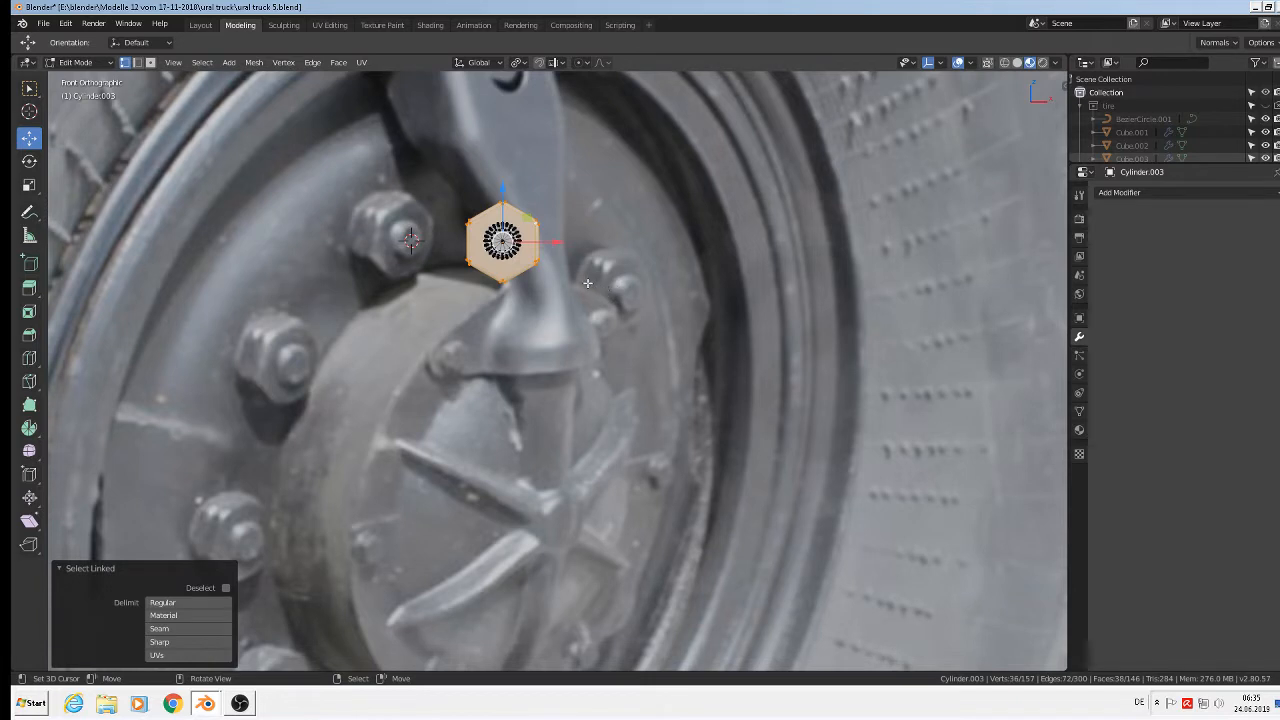
{"action": "key", "text": "shift+d"}
{"action": "key", "text": "Escape"}
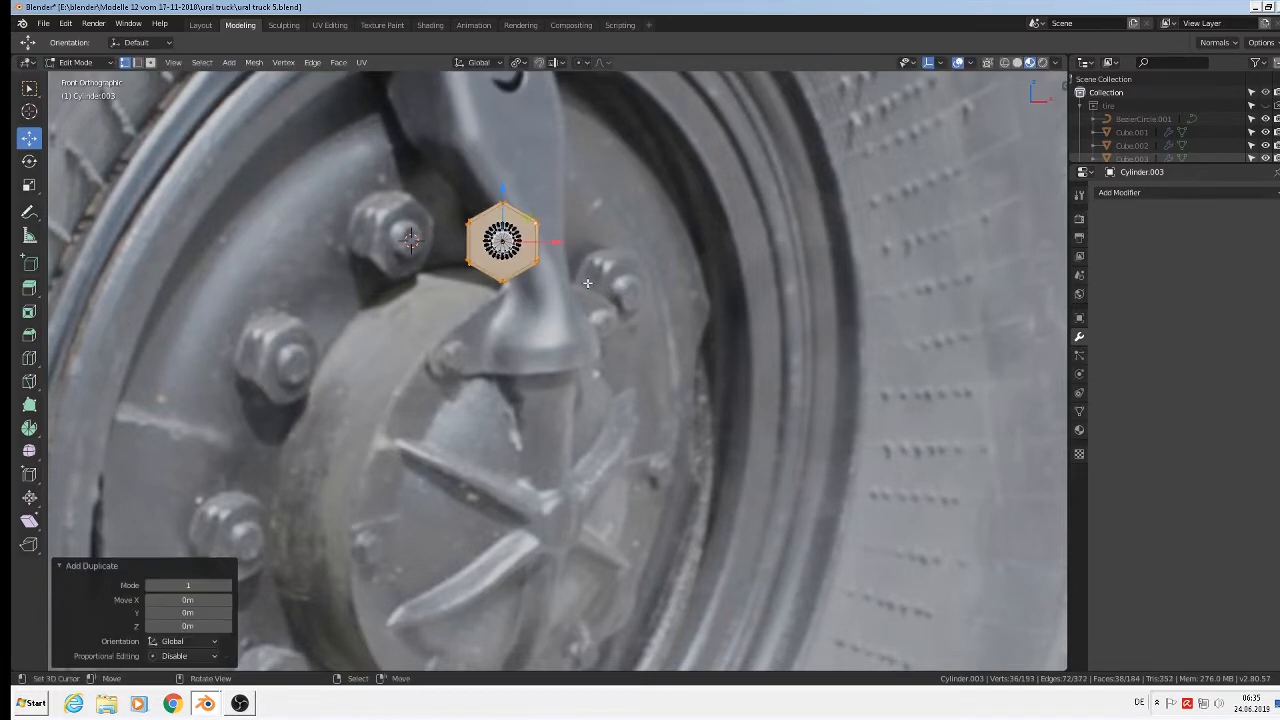
{"action": "key", "text": "p"}
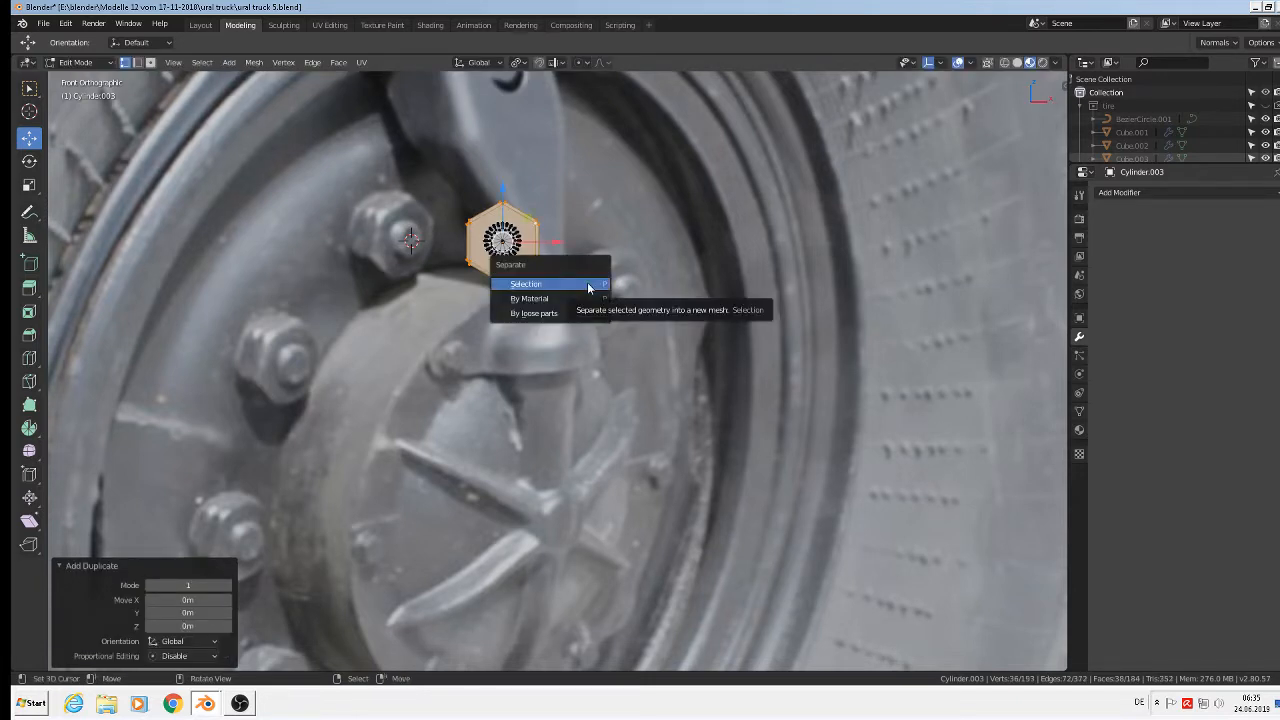
{"action": "left_click", "coordinate": [588, 286]}
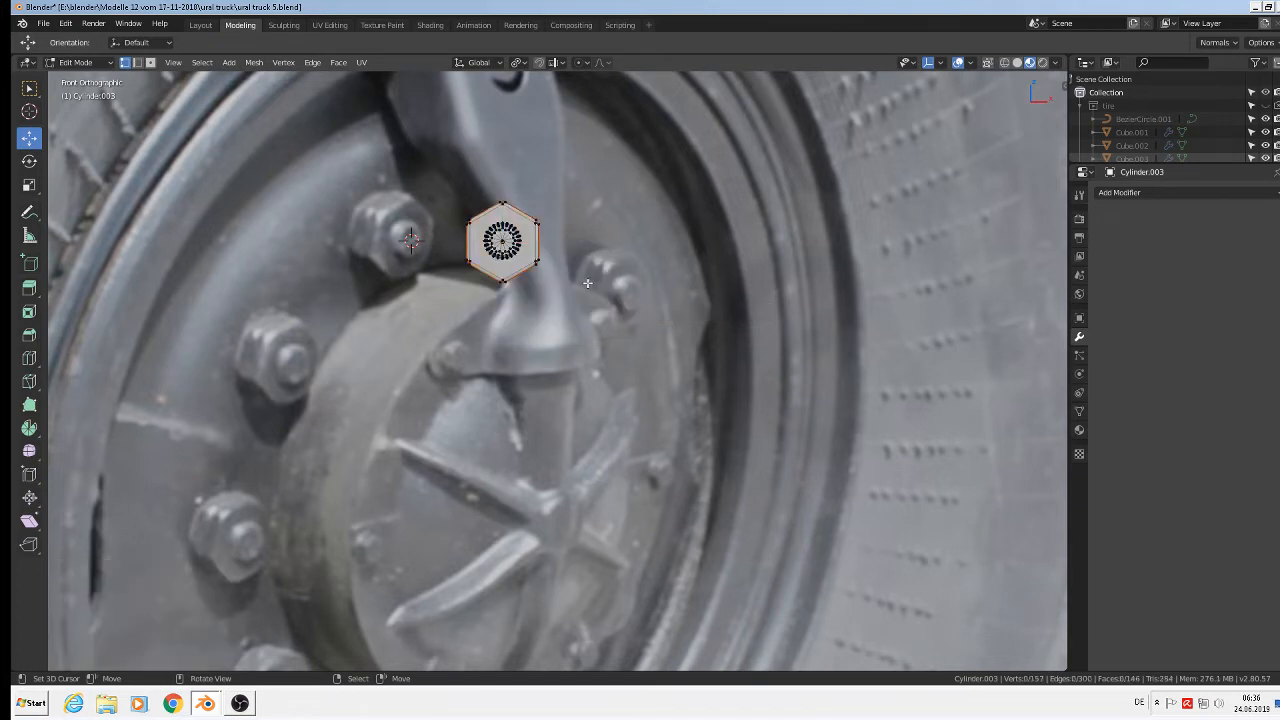
{"action": "key", "text": "Tab"}
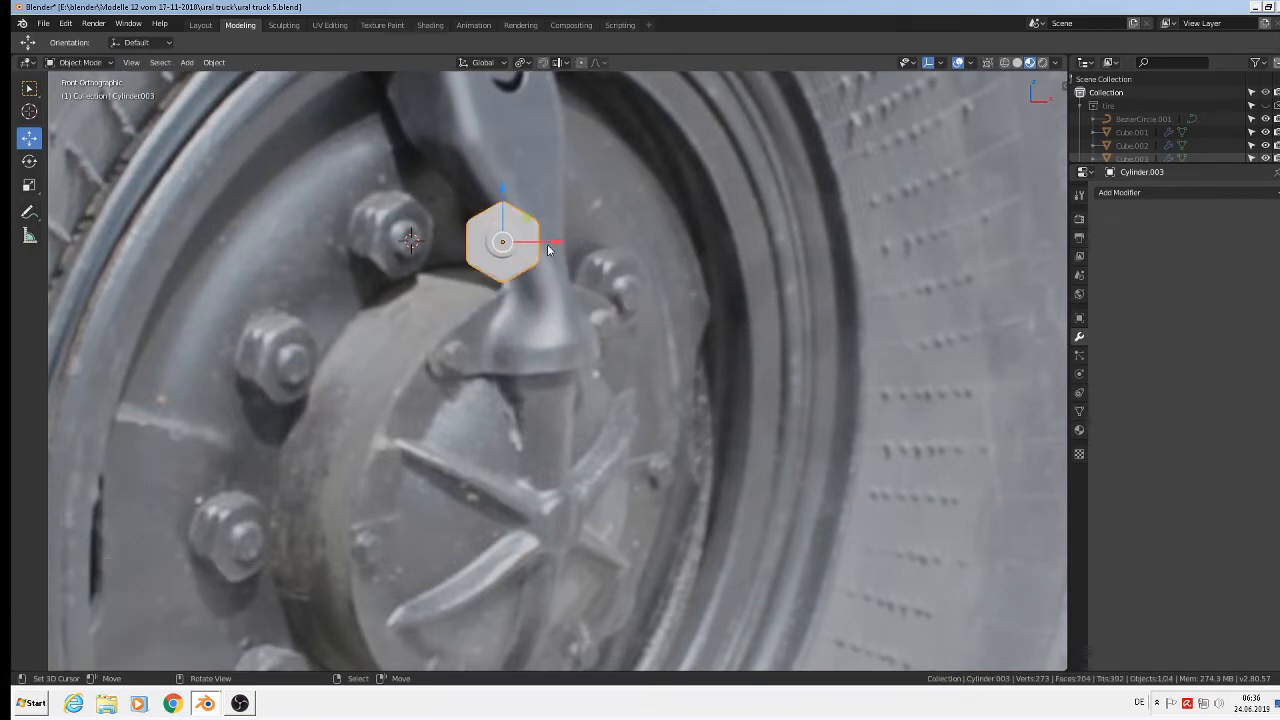
Step: Move the bolt-tipped nut about 0.049 m along X, clear of the tipless copy
{"action": "key", "text": "g"}
{"action": "key", "text": "x"}
{"action": "left_click_drag", "start_coordinate": [589, 246], "coordinate": [693, 247]}
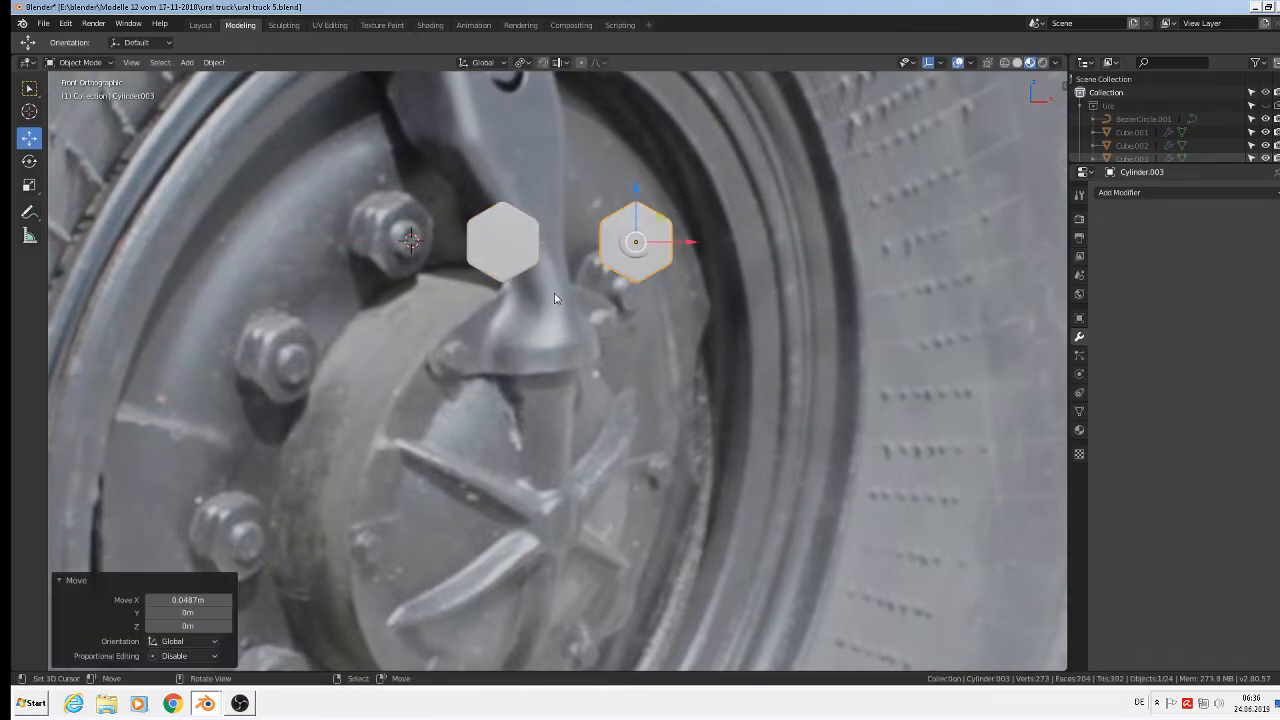
Step: Scale the tipless nut to about 0.317 and move it aside onto the tyre's sidewall
{"action": "left_click", "coordinate": [492, 243]}
{"action": "key", "text": "s"}
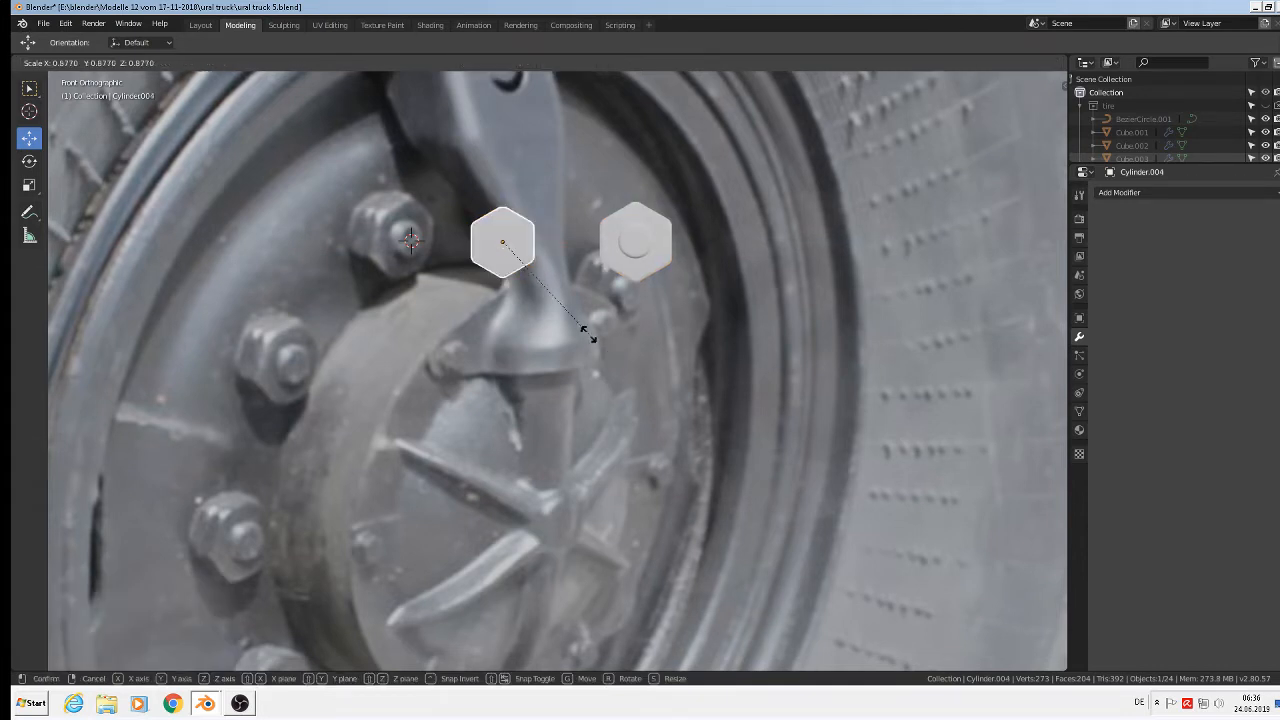
{"action": "left_click", "coordinate": [527, 285]}
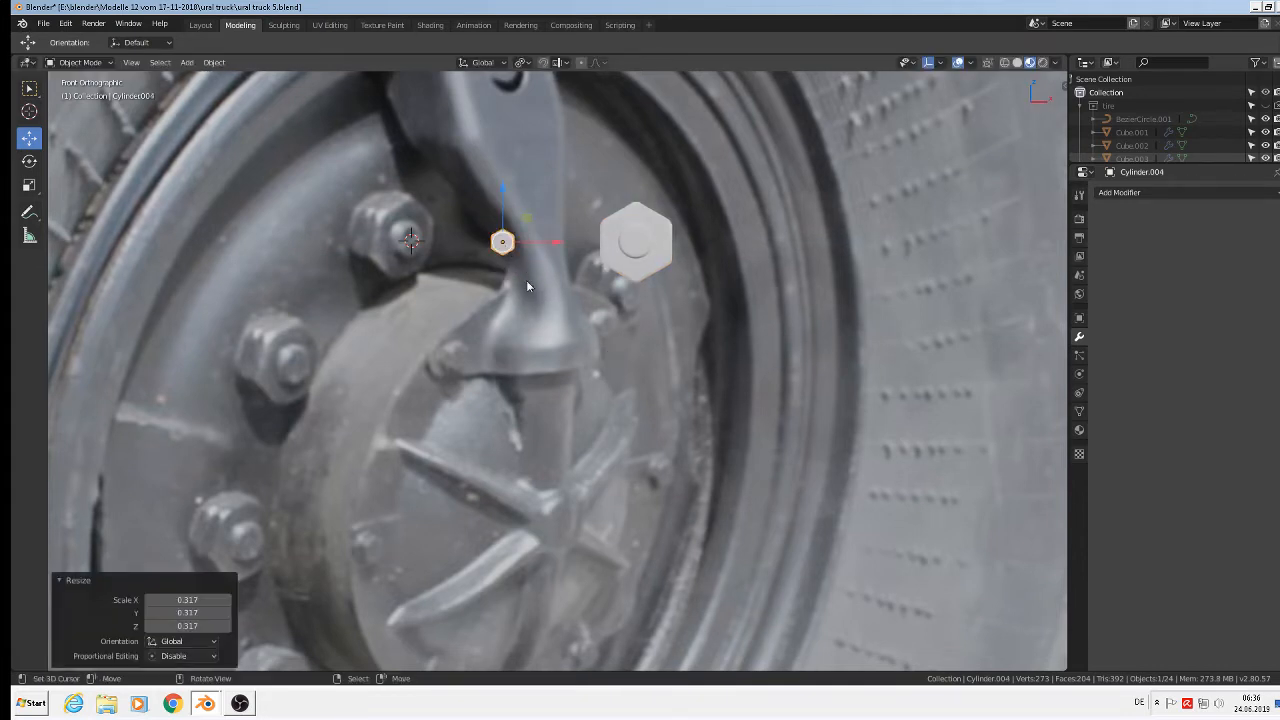
{"action": "key", "text": "g"}
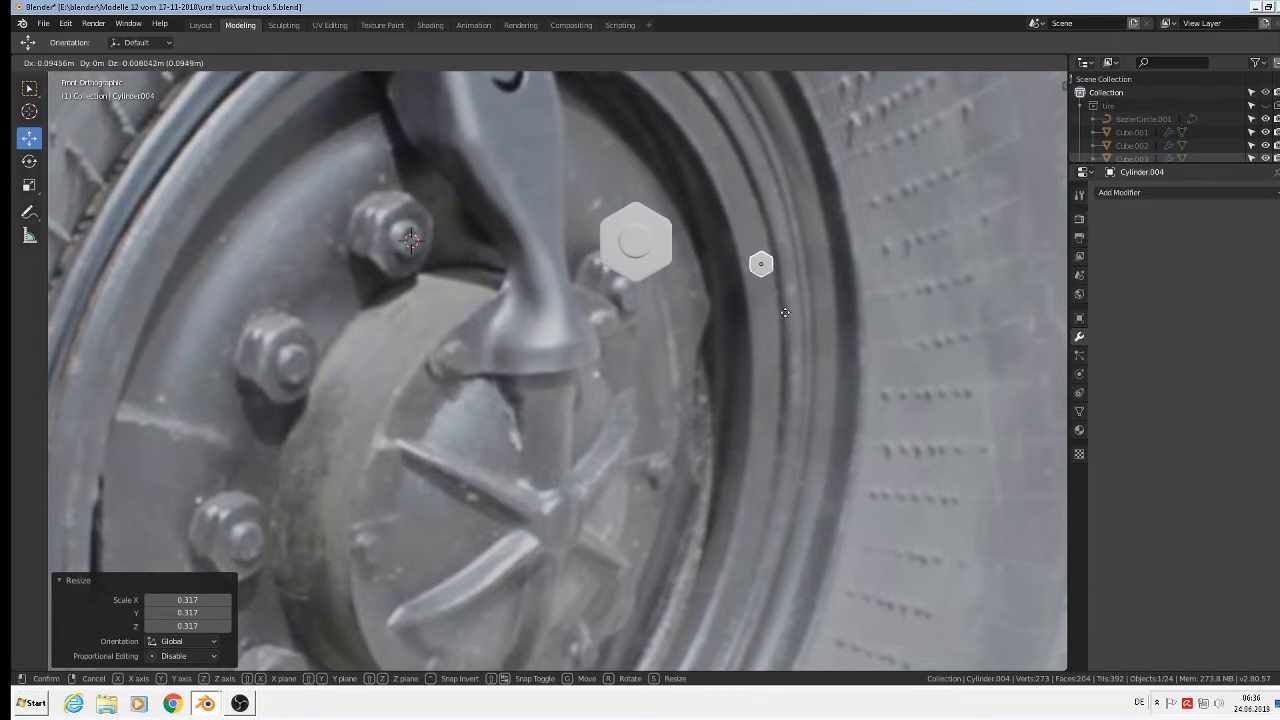
{"action": "left_click", "coordinate": [987, 274]}
Step: Move the bolt-tipped nut about 0.097 m in X and 0.016 m in Z, next to the small nut, and save the file
{"action": "left_click", "coordinate": [632, 236]}
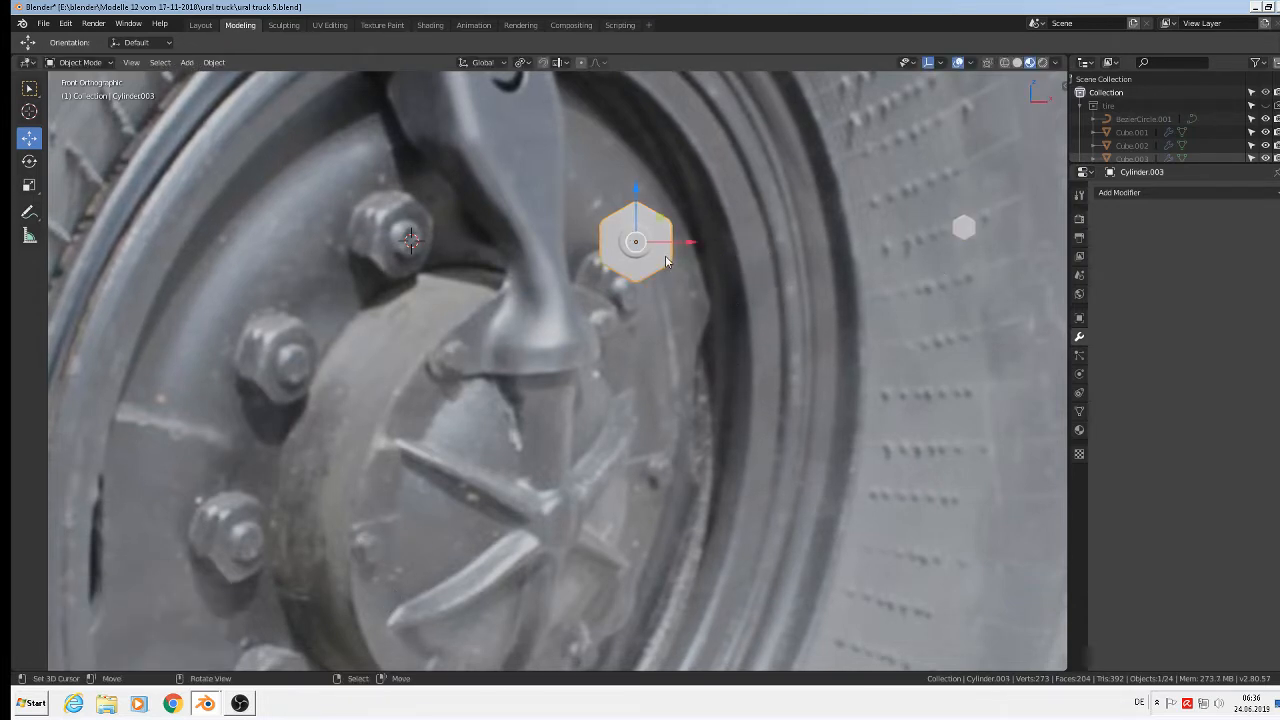
{"action": "left_click_drag", "start_coordinate": [665, 258], "coordinate": [927, 217]}
{"action": "scroll", "coordinate": [900, 343], "scroll_direction": "down", "scroll_amount": 4}
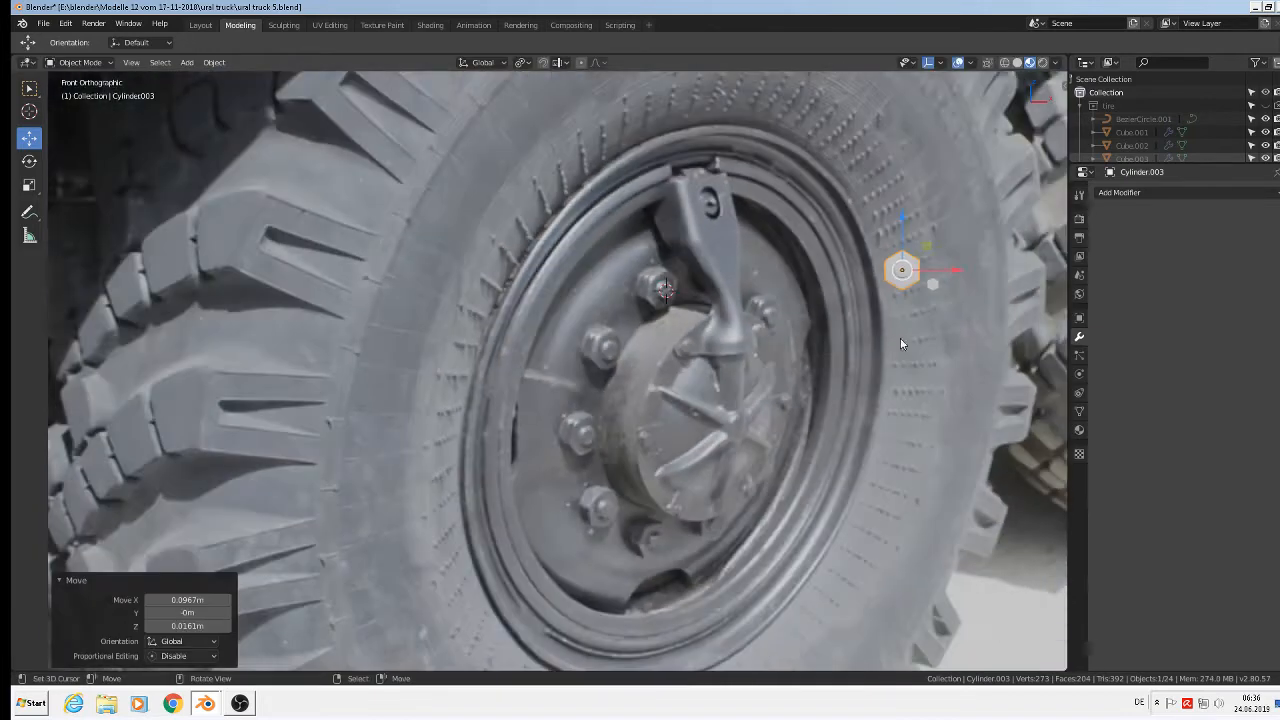
{"action": "left_click", "coordinate": [43, 23]}
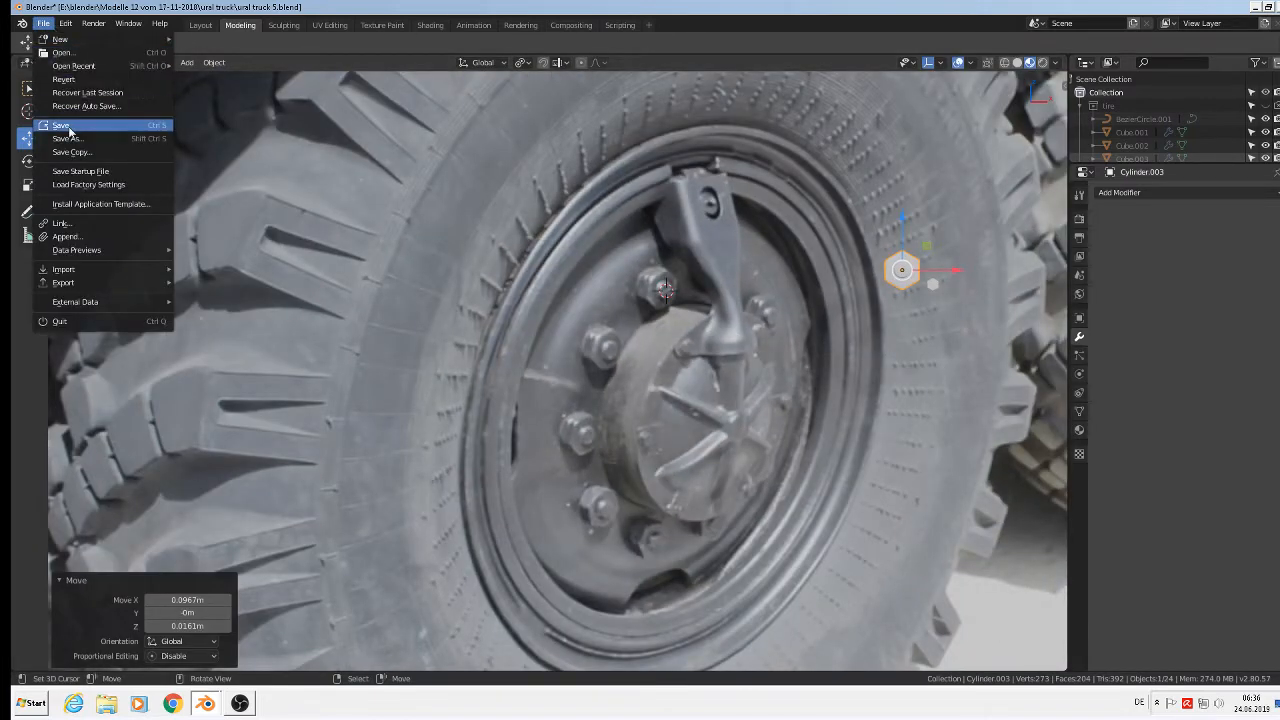
{"action": "left_click", "coordinate": [72, 128]}
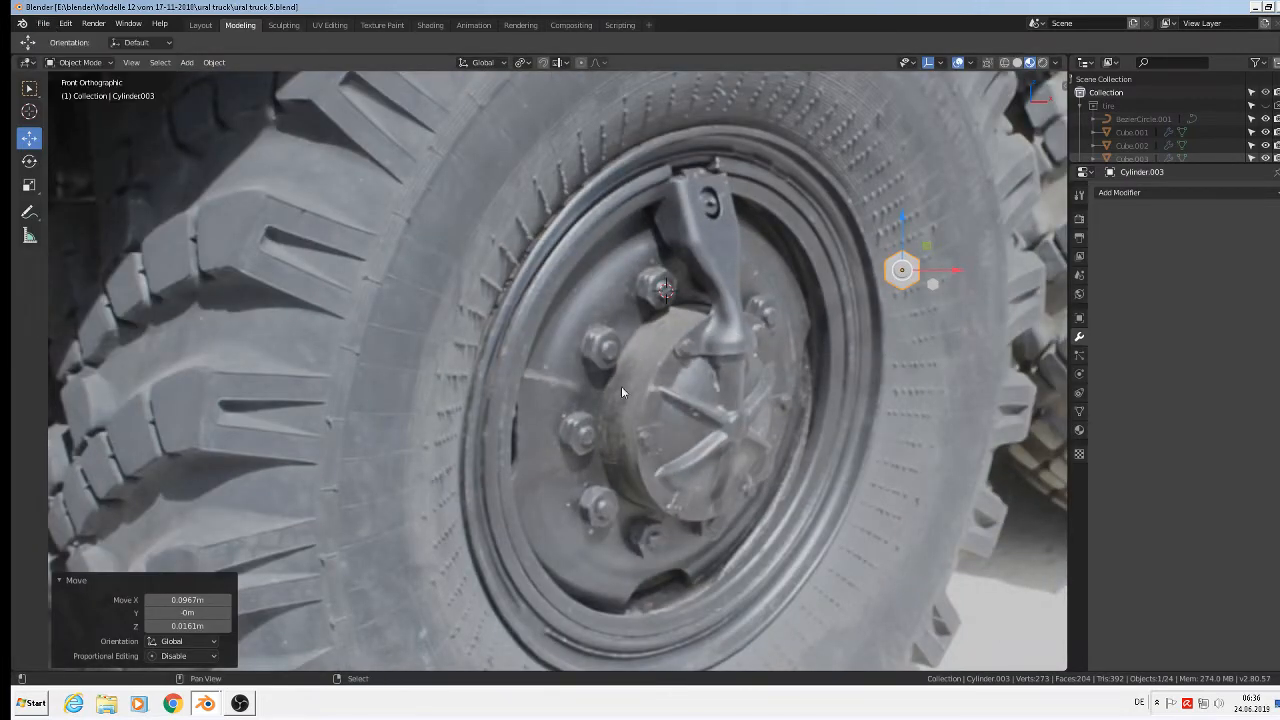
Step: Place the 3D cursor at the centre of the hub cap and add a mesh circle with 32 vertices there
{"action": "middle_click_drag", "start_coordinate": [697, 416], "coordinate": [544, 347], "text": "shift"}
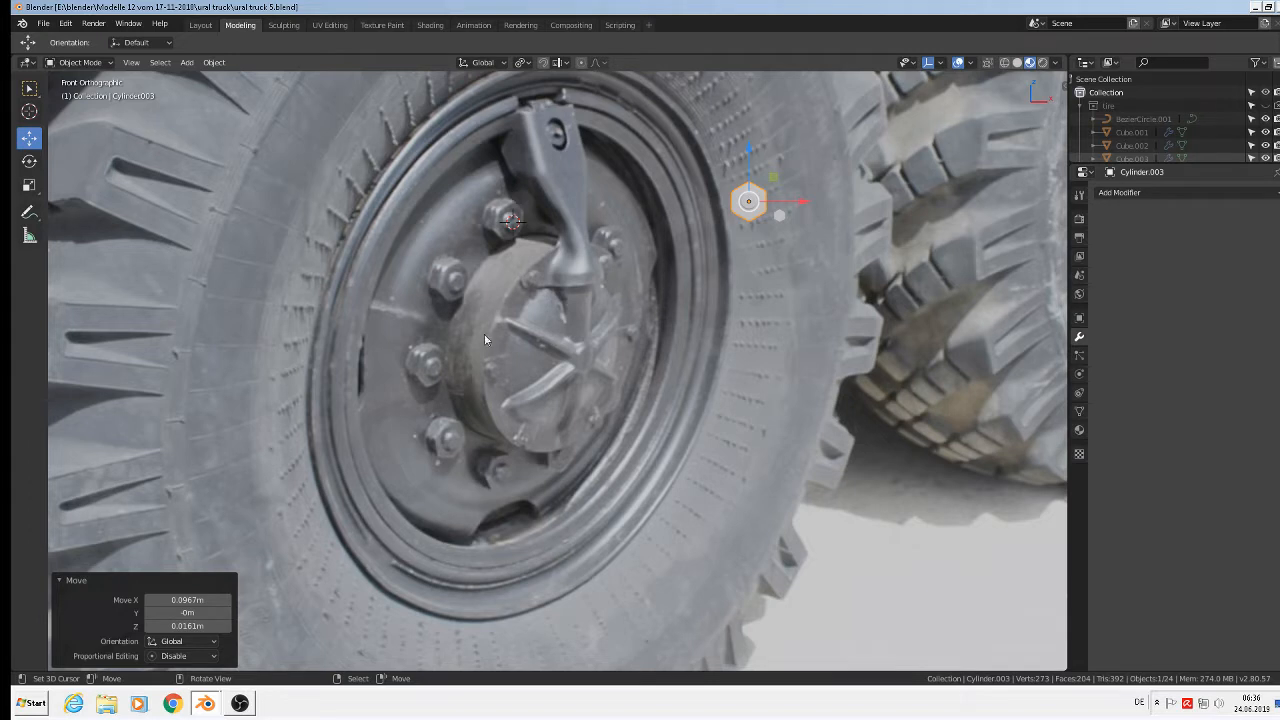
{"action": "left_click", "coordinate": [565, 356]}
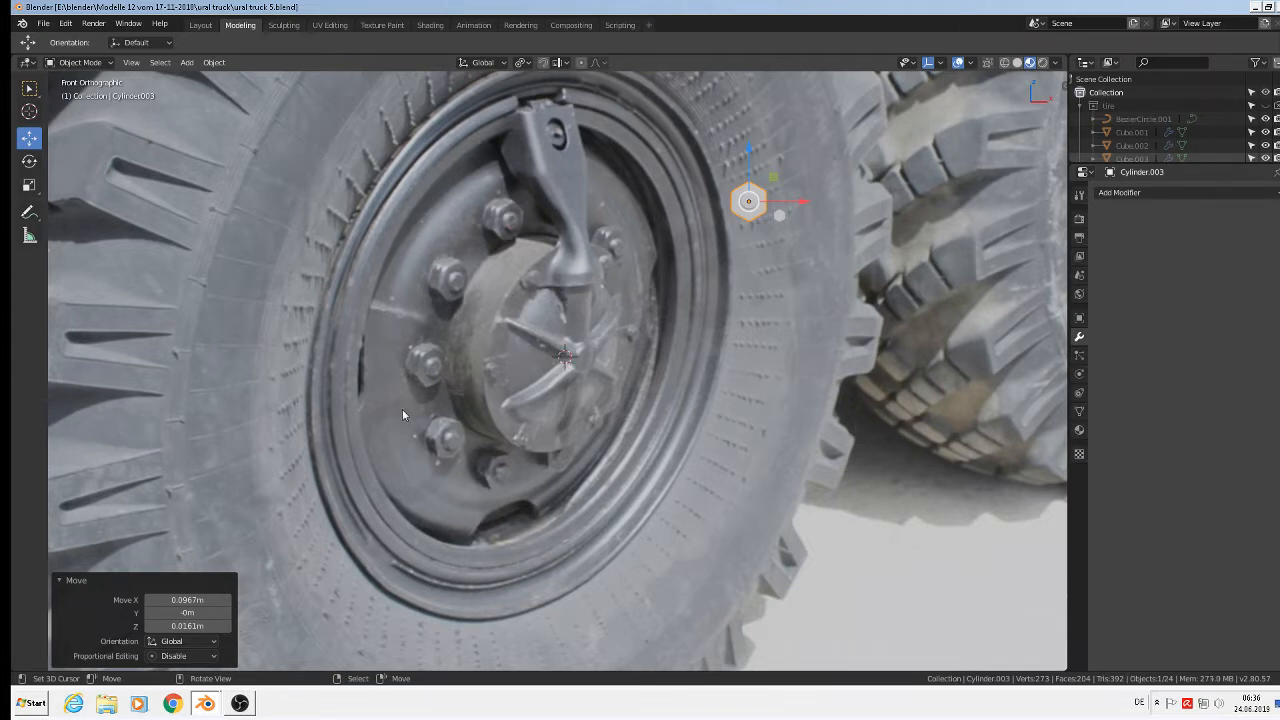
{"action": "left_click", "coordinate": [187, 62]}
{"action": "mouse_move", "coordinate": [212, 63]}
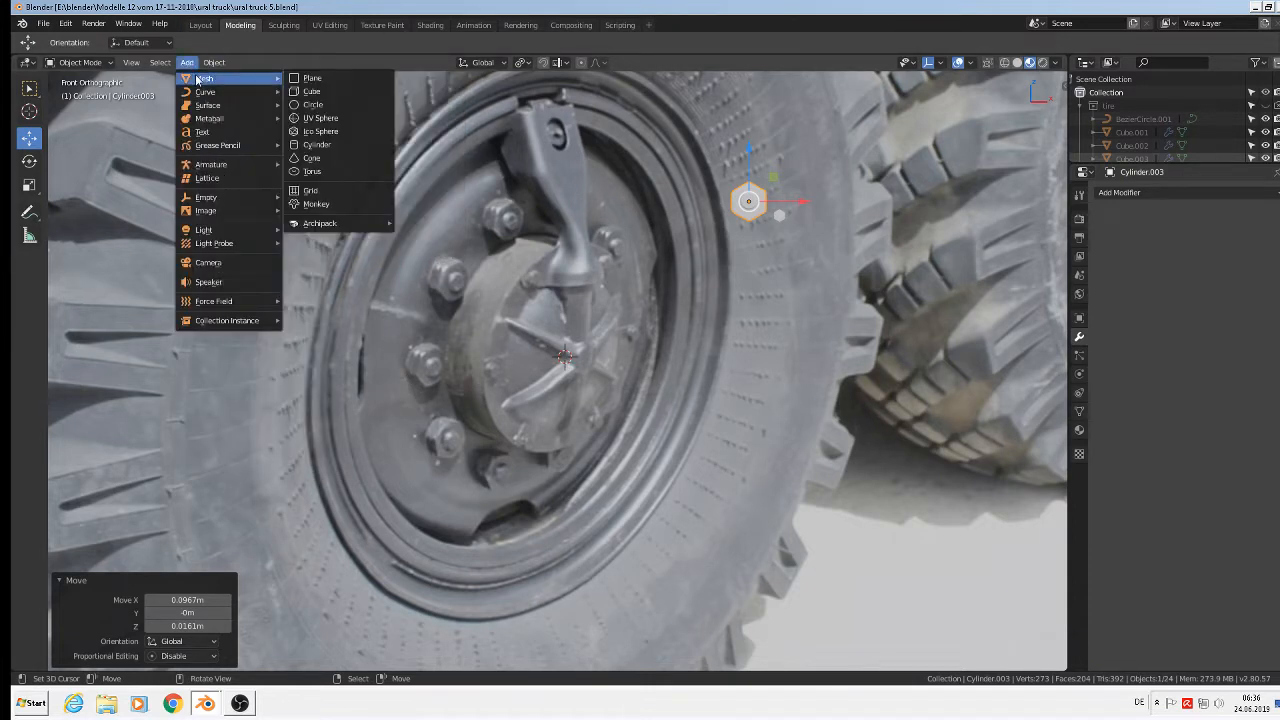
{"action": "left_click", "coordinate": [329, 105]}
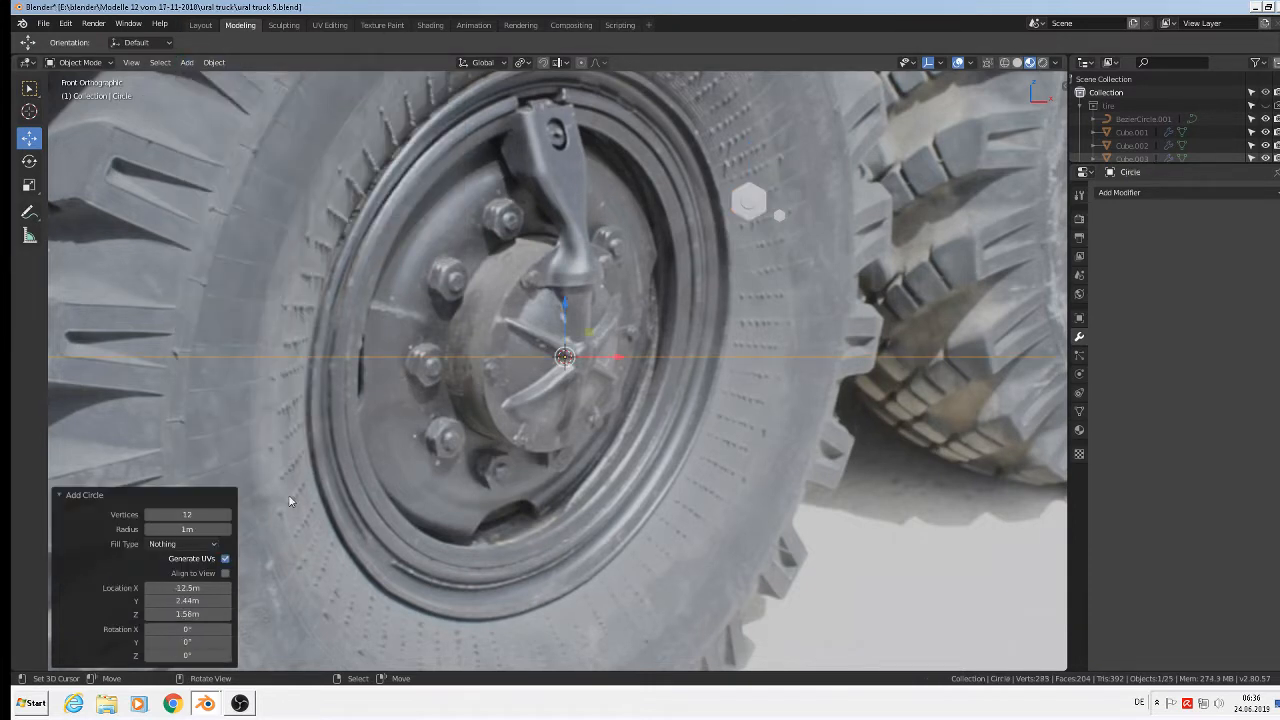
{"action": "left_click", "coordinate": [184, 514]}
{"action": "key", "text": "Return"}
Step: Rotate the circle 90° about X and scale it to about 0.075 to match the hub cap
{"action": "type", "text": "rx90"}
{"action": "key", "text": "Return"}
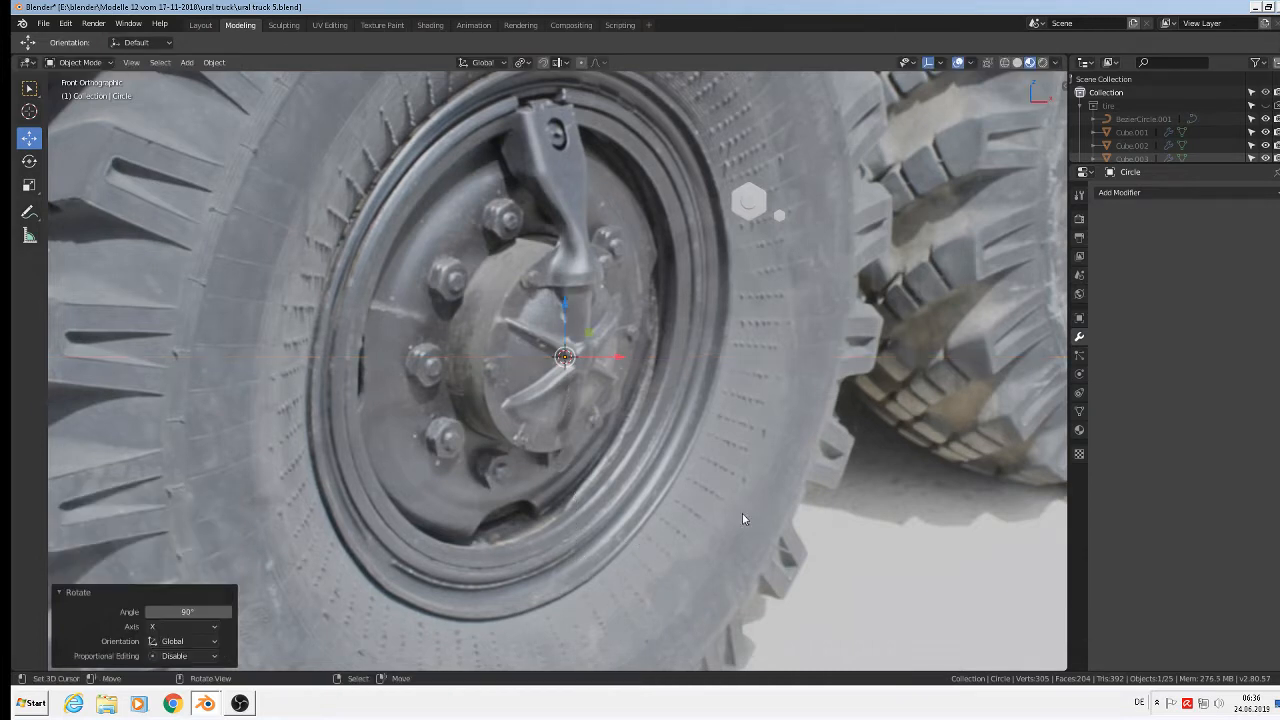
{"action": "key", "text": "s"}
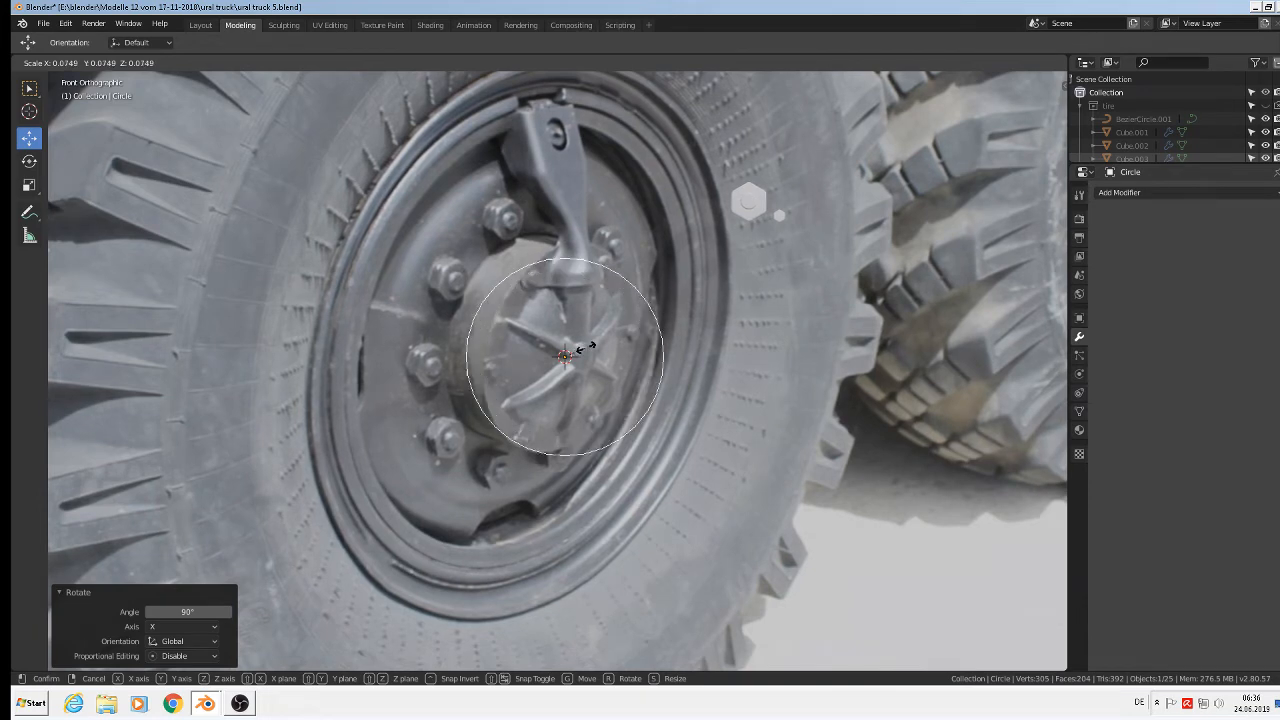
{"action": "left_click", "coordinate": [586, 350]}
Step: Move the circle about -0.06 m along Y in front of the wheel and extrude its edge about -0.041 m along Y
{"action": "middle_click_drag", "start_coordinate": [577, 399], "coordinate": [678, 440]}
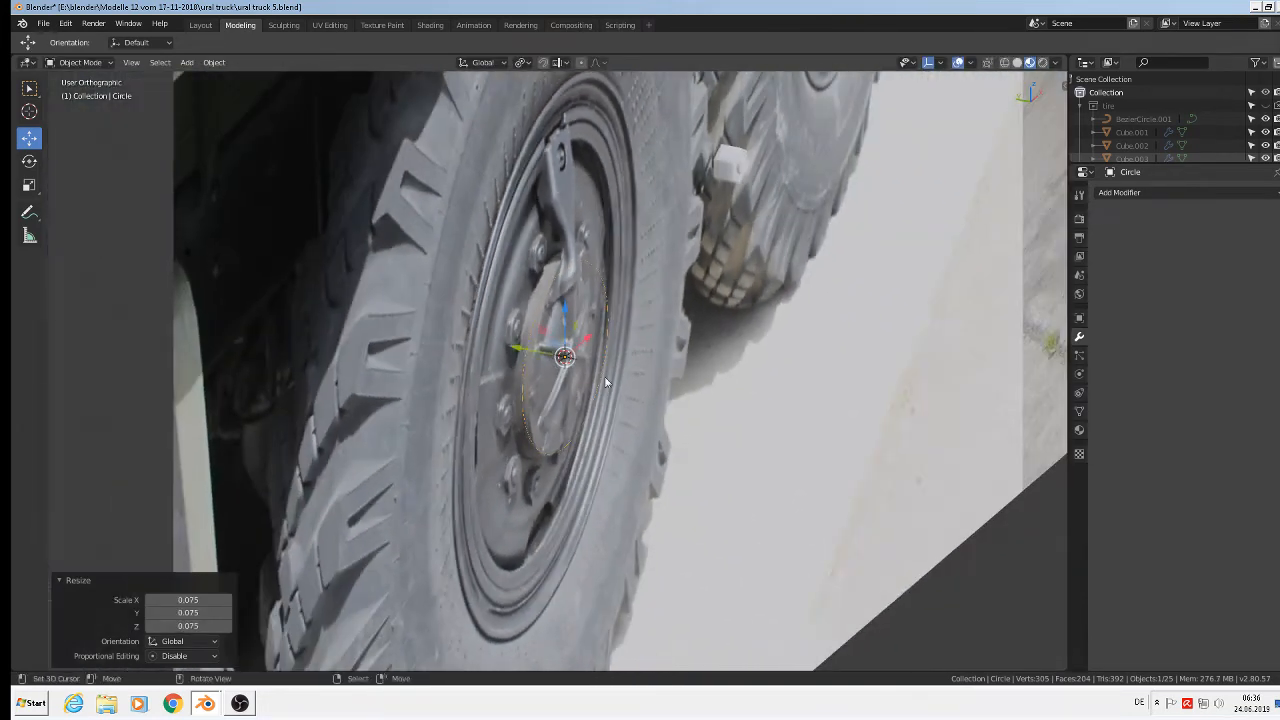
{"action": "left_click_drag", "start_coordinate": [518, 347], "coordinate": [589, 361]}
{"action": "scroll", "coordinate": [637, 371], "scroll_direction": "up", "scroll_amount": 2}
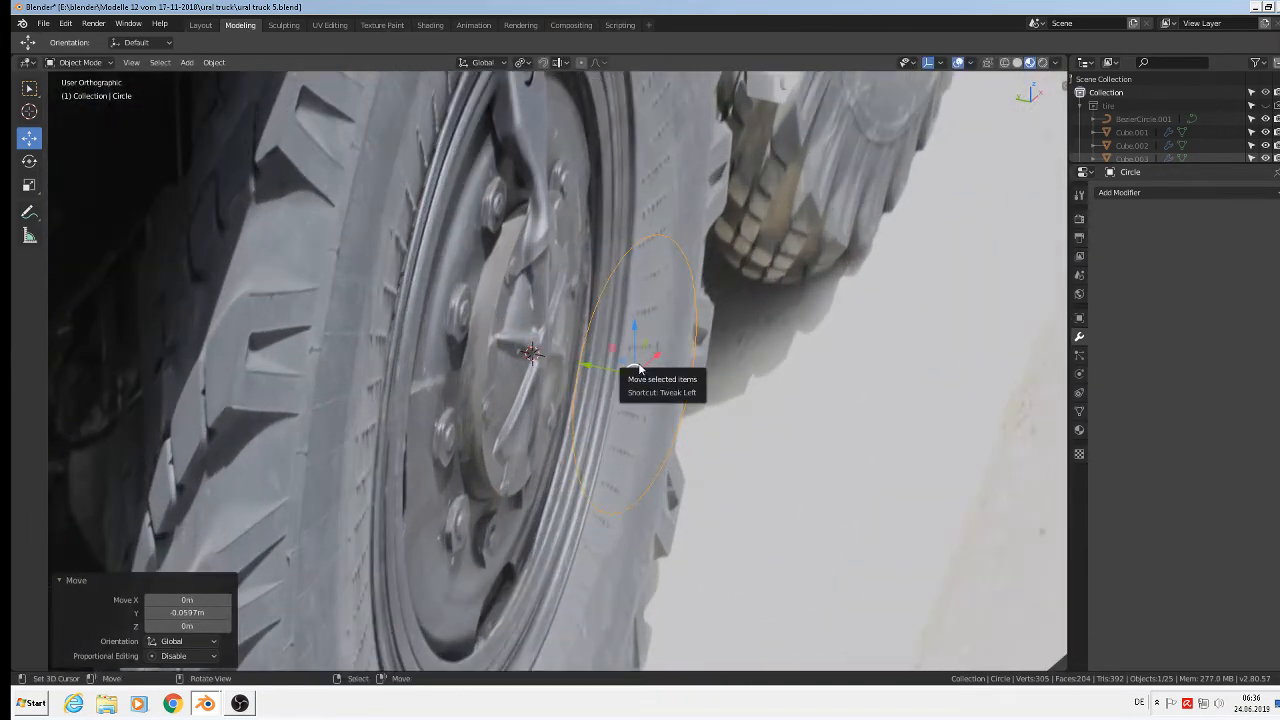
{"action": "key", "text": "Tab"}
{"action": "key", "text": "e"}
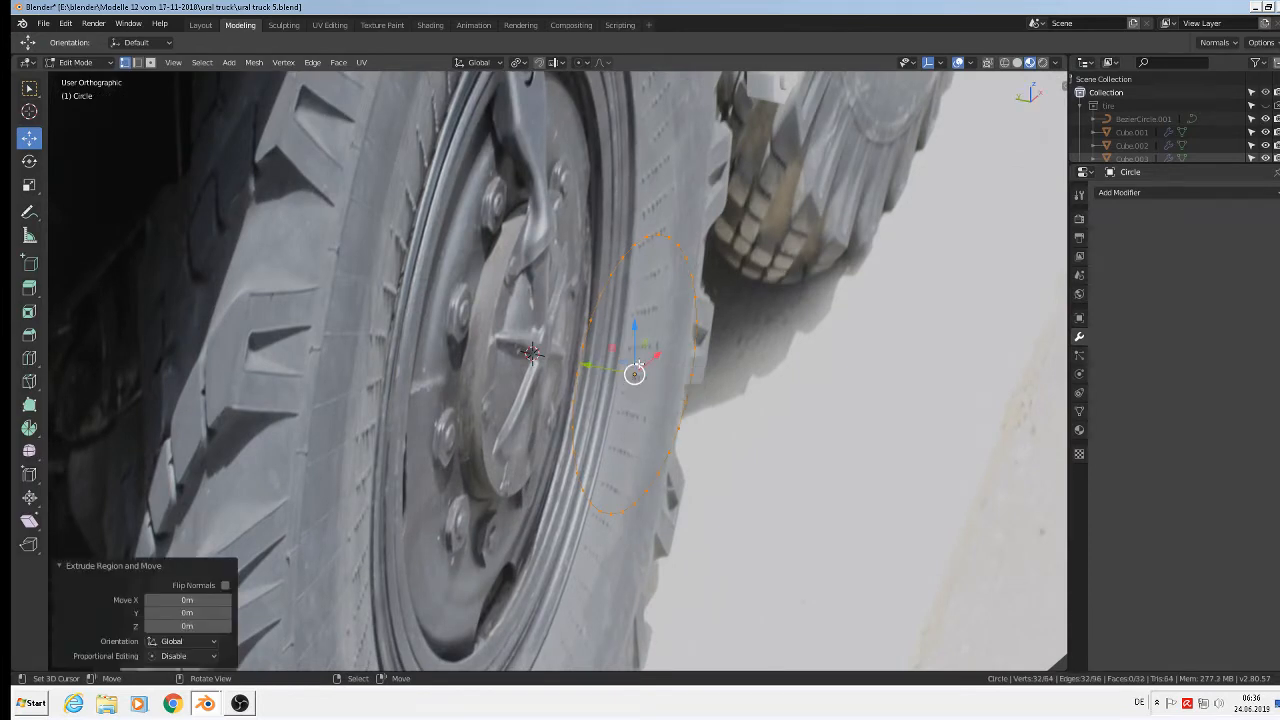
{"action": "left_click_drag", "start_coordinate": [645, 377], "coordinate": [665, 397]}
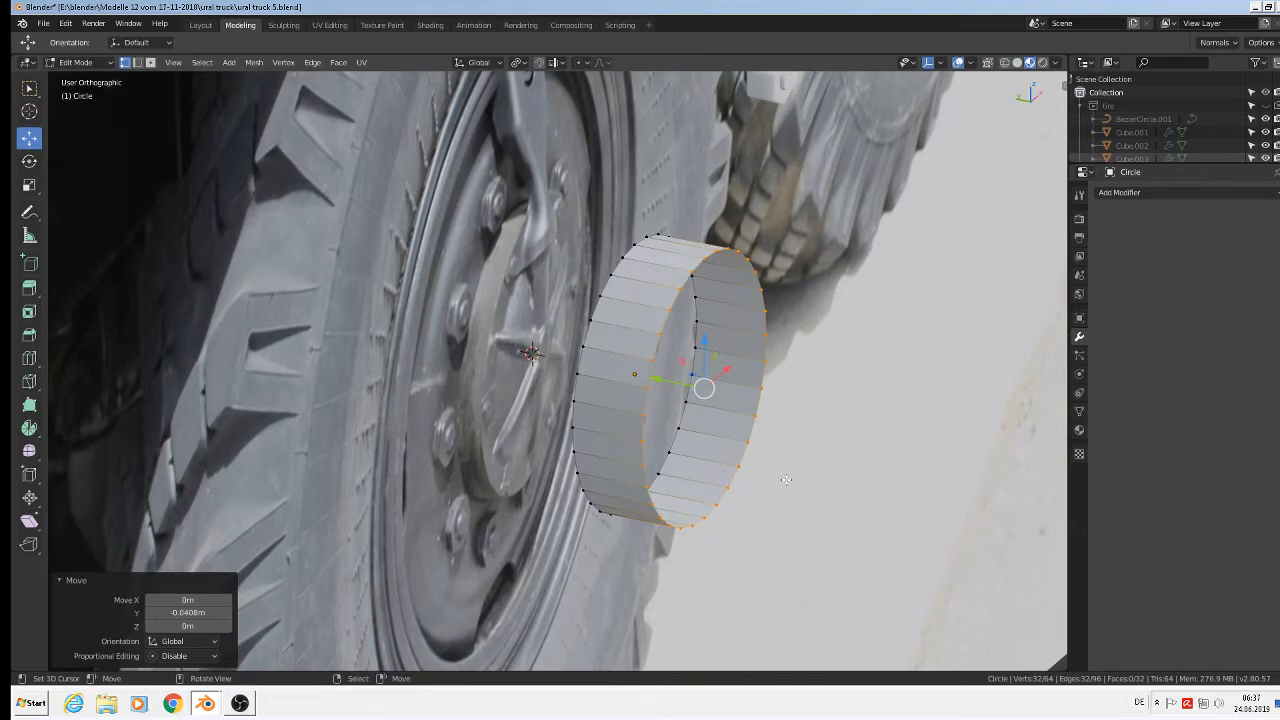
Step: Extrude the cylinder's front edge loop inward, scaled to about 0.746, to form a flat ring face
{"action": "middle_click_drag", "start_coordinate": [786, 480], "coordinate": [706, 465]}
{"action": "key", "text": "e"}
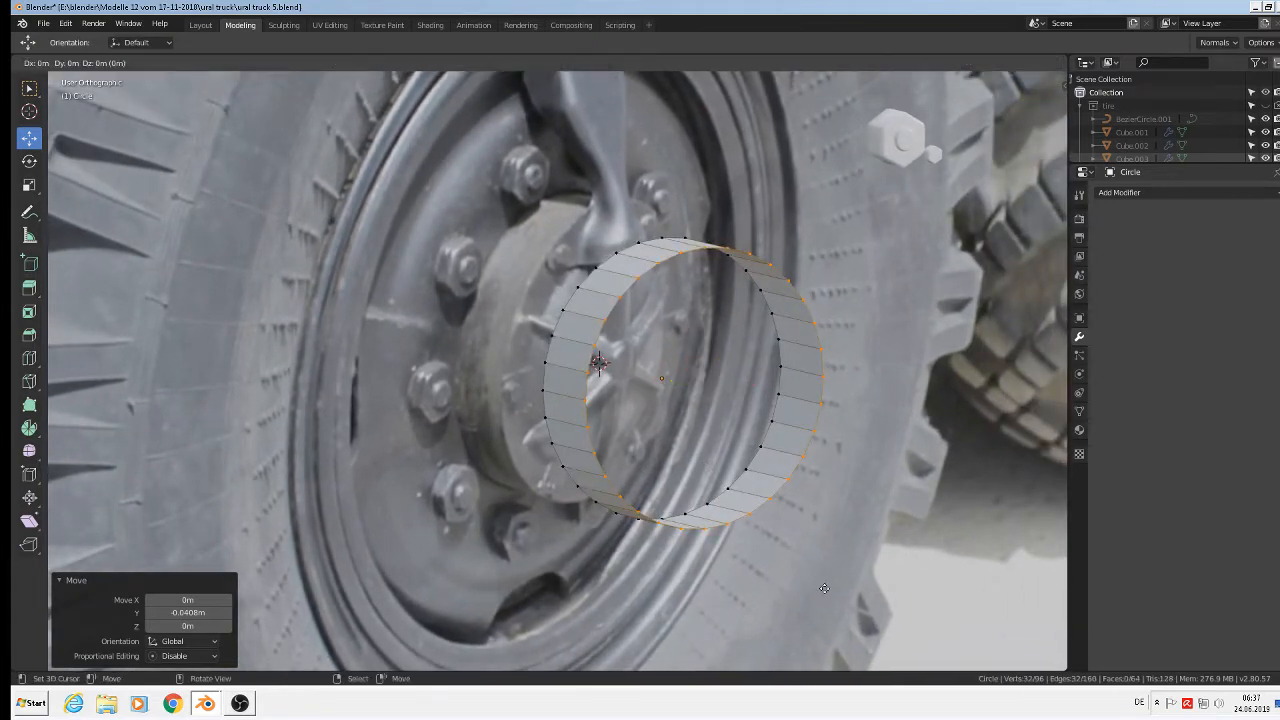
{"action": "key", "text": "s"}
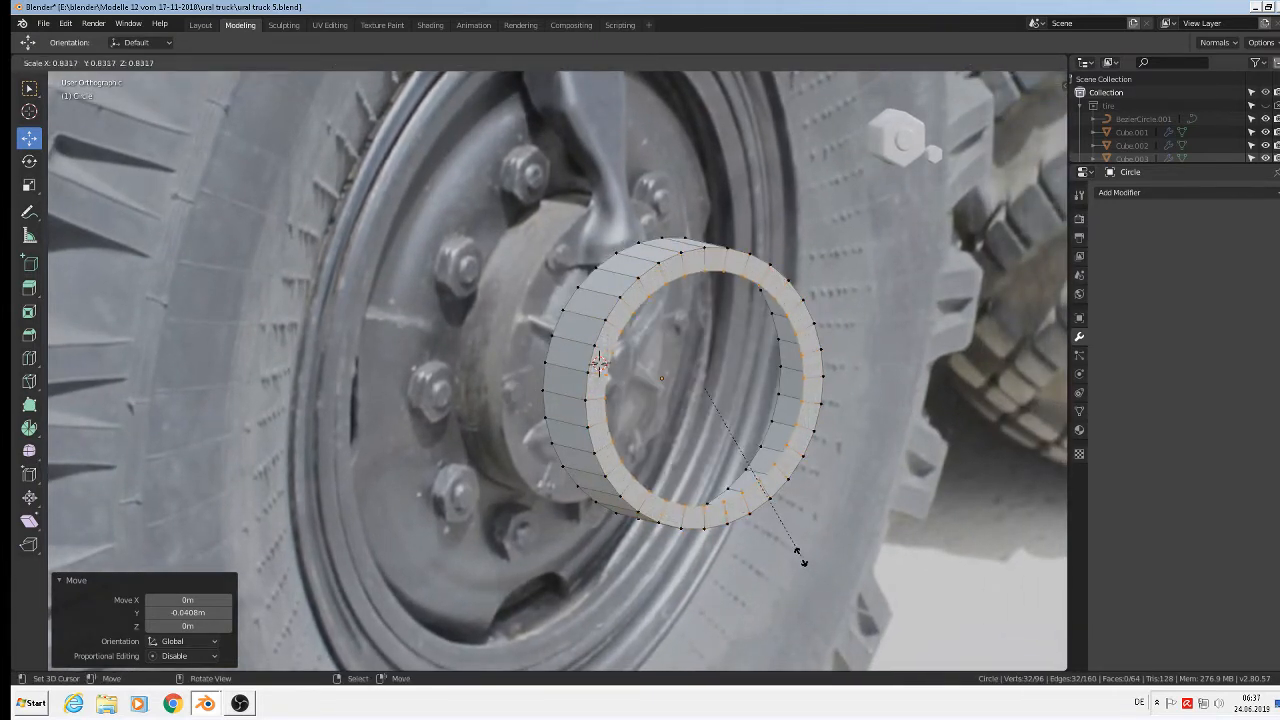
{"action": "left_click", "coordinate": [785, 543]}
{"action": "middle_click_drag", "start_coordinate": [785, 543], "coordinate": [787, 543]}
{"action": "middle_click_drag", "start_coordinate": [745, 544], "coordinate": [745, 545]}
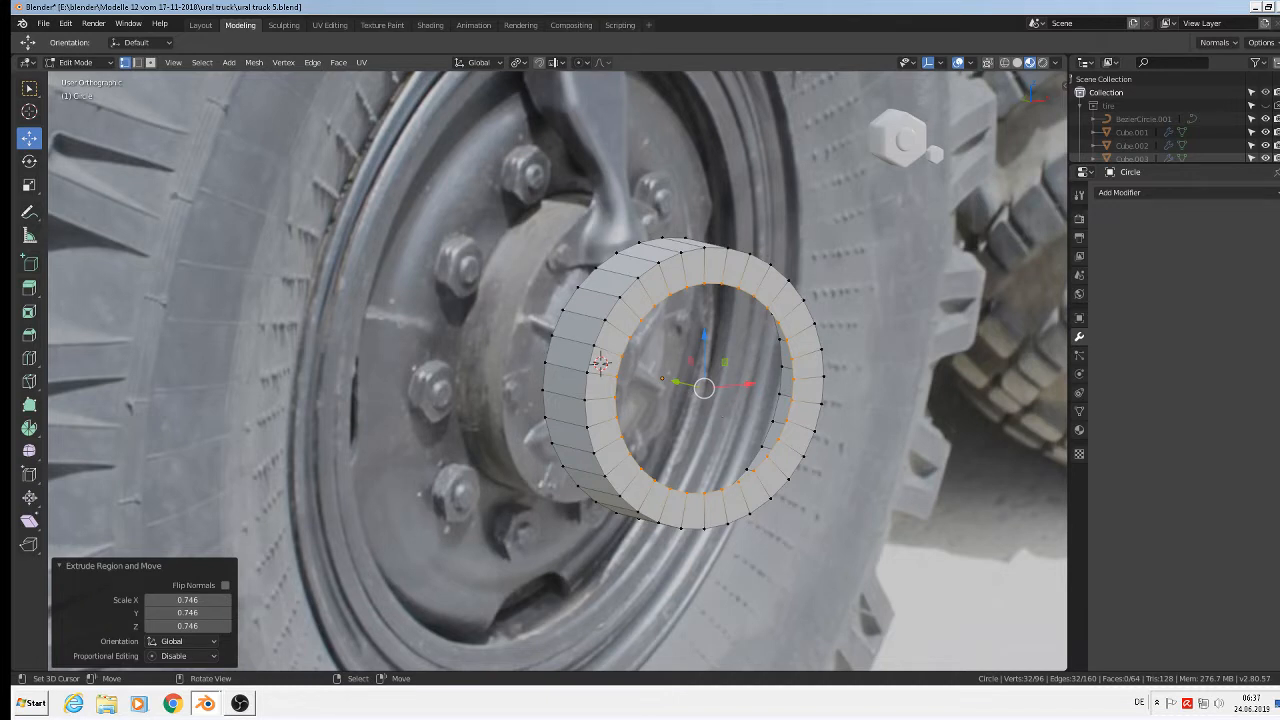
Step: Extrude the ring's inner edge about -0.032 m along Y and scale it to about 0.6 to form an outward cone
{"action": "key", "text": "e"}
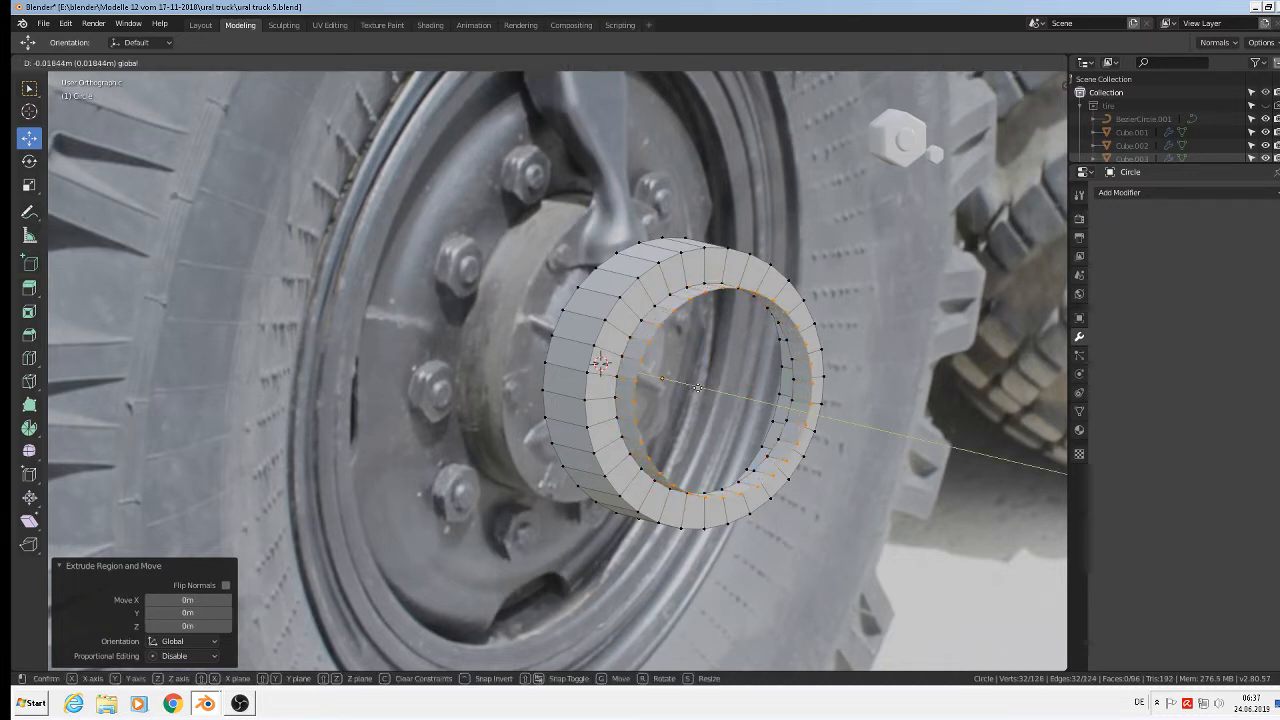
{"action": "right_click", "coordinate": [697, 387]}
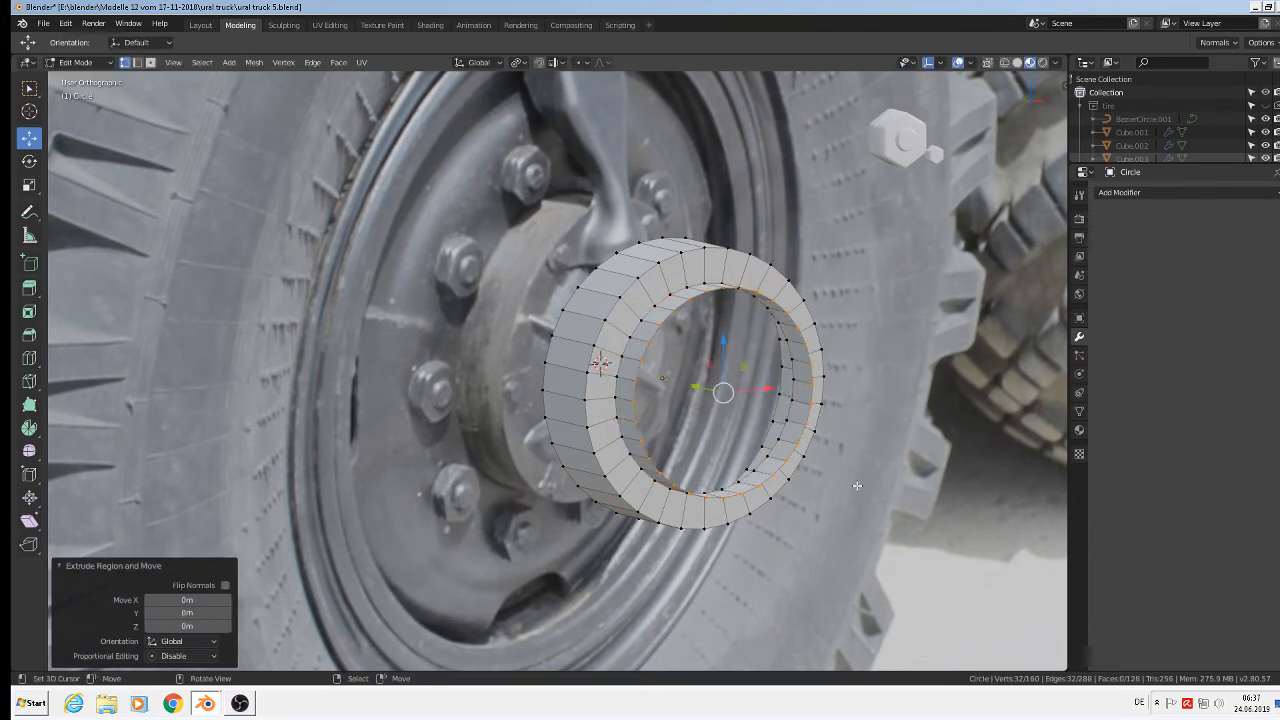
{"action": "key", "text": "ctrl+z"}
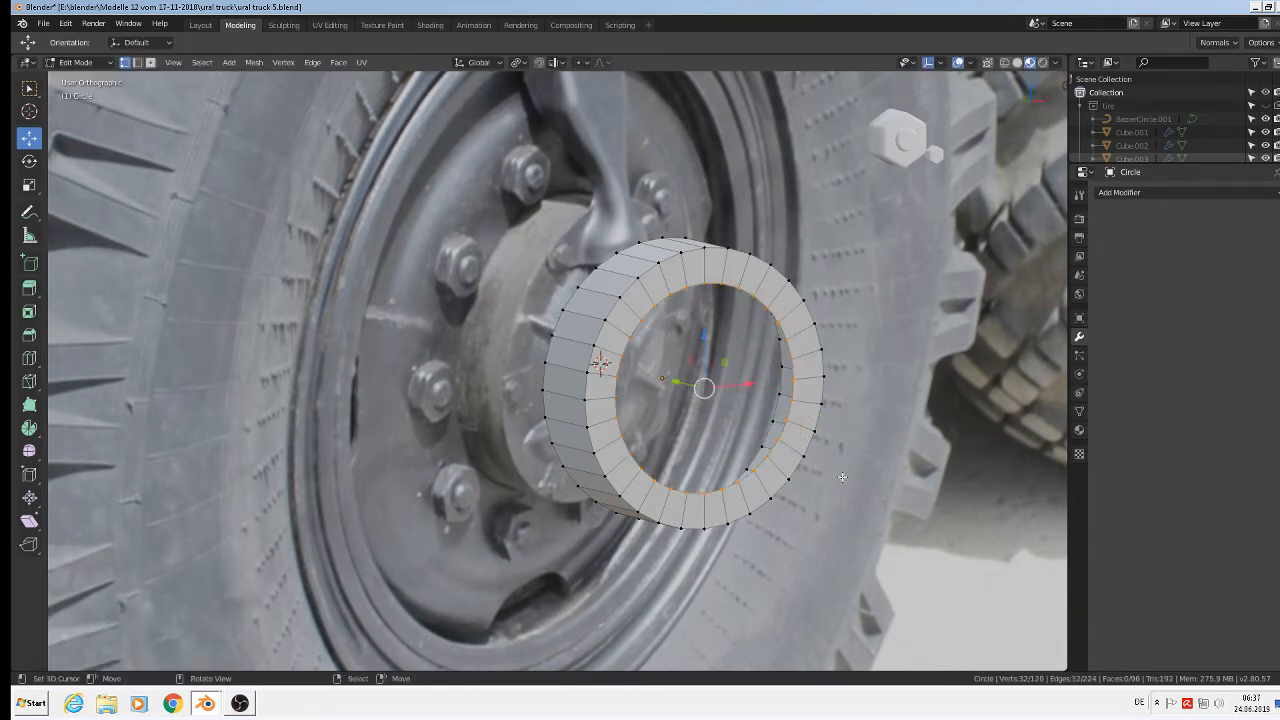
{"action": "left_click_drag", "start_coordinate": [677, 386], "coordinate": [708, 388]}
{"action": "key", "text": "s"}
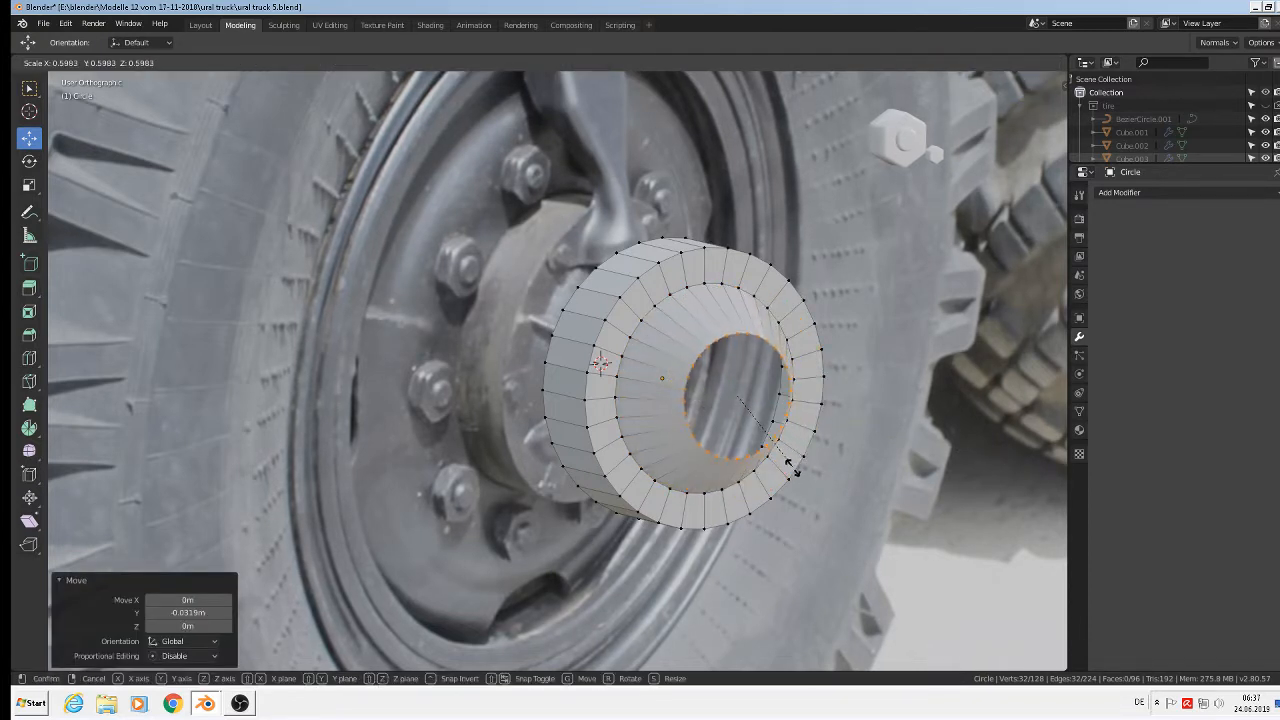
{"action": "left_click", "coordinate": [797, 467]}
Step: Narrow the cone's front opening by scaling its edge loop to about 0.216
{"action": "middle_click_drag", "start_coordinate": [743, 489], "coordinate": [632, 405]}
{"action": "left_click_drag", "start_coordinate": [781, 399], "coordinate": [789, 401]}
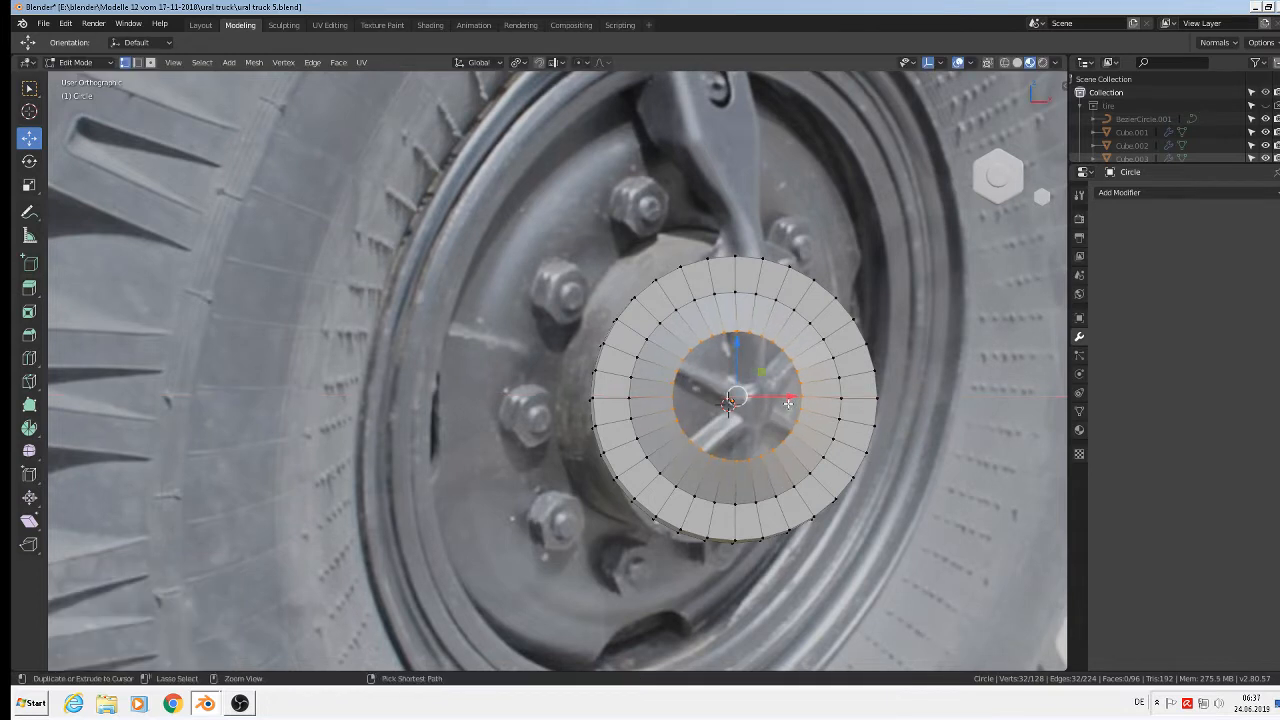
{"action": "key", "text": "s"}
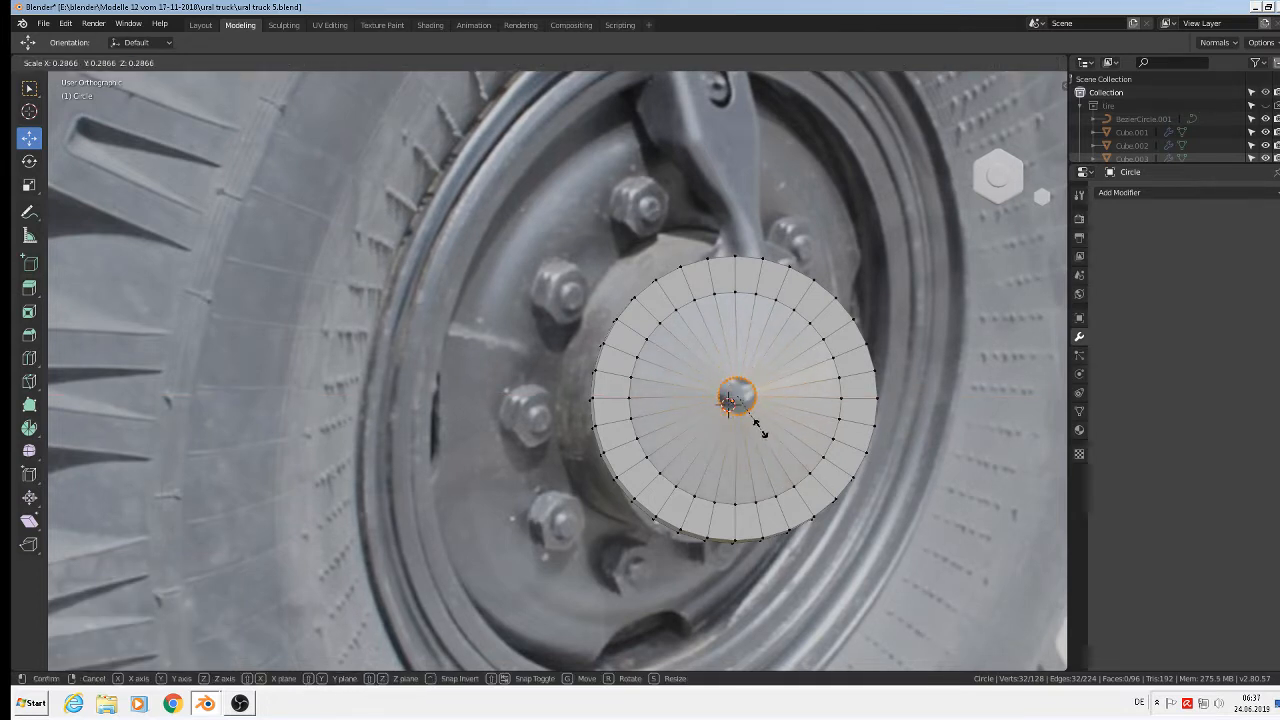
{"action": "left_click", "coordinate": [758, 424]}
{"action": "scroll", "coordinate": [756, 423], "scroll_direction": "up", "scroll_amount": 3}
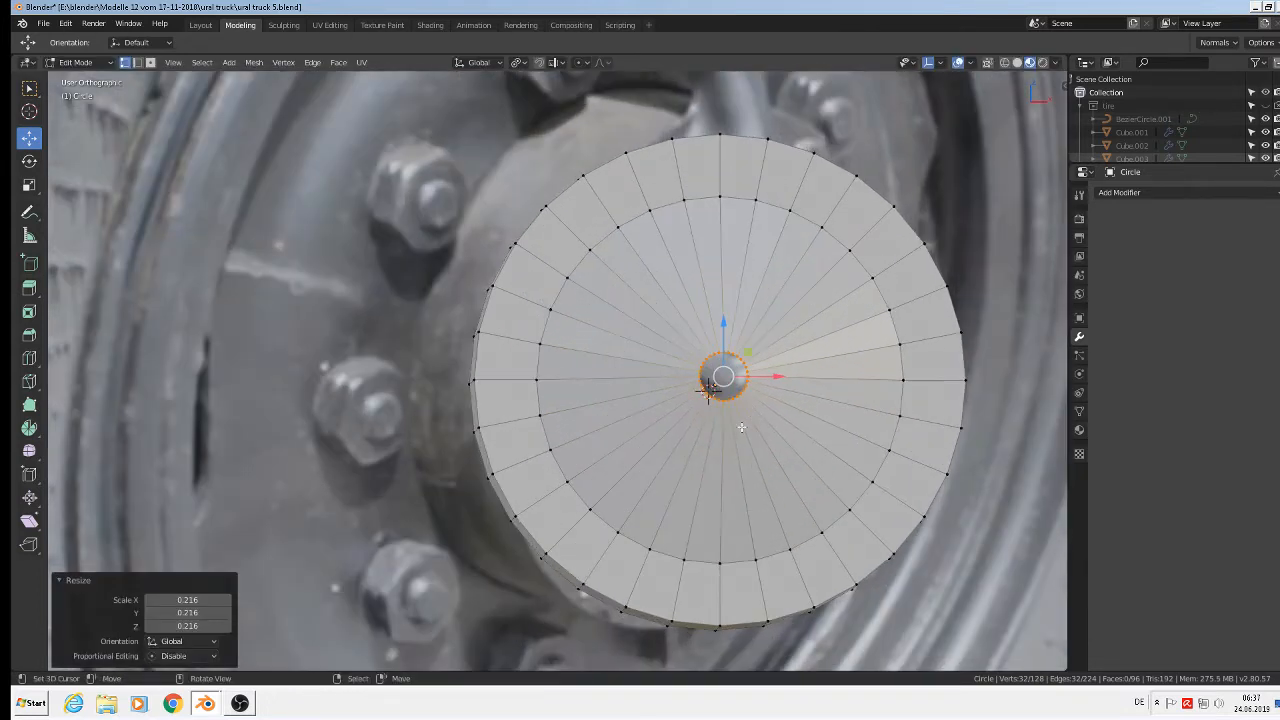
Step: Close the small opening at the cone's tip with Grid Fill
{"action": "key", "text": "F3"}
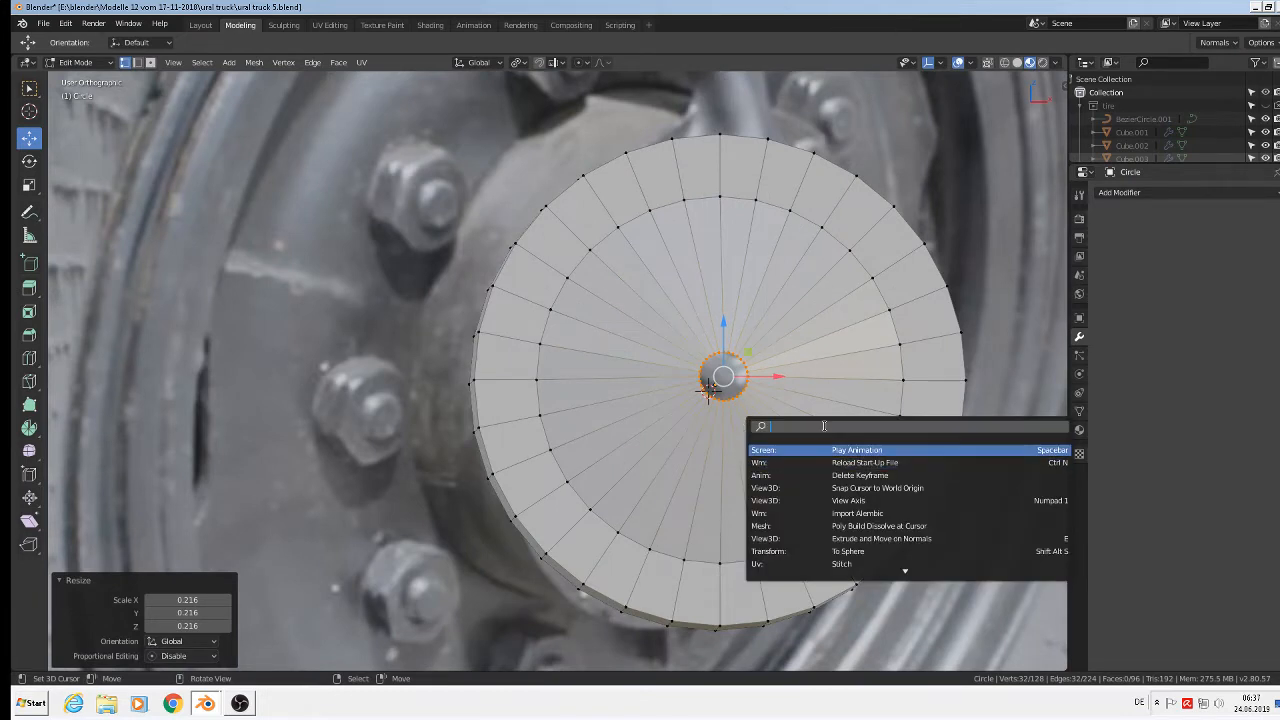
{"action": "type", "text": "fill"}
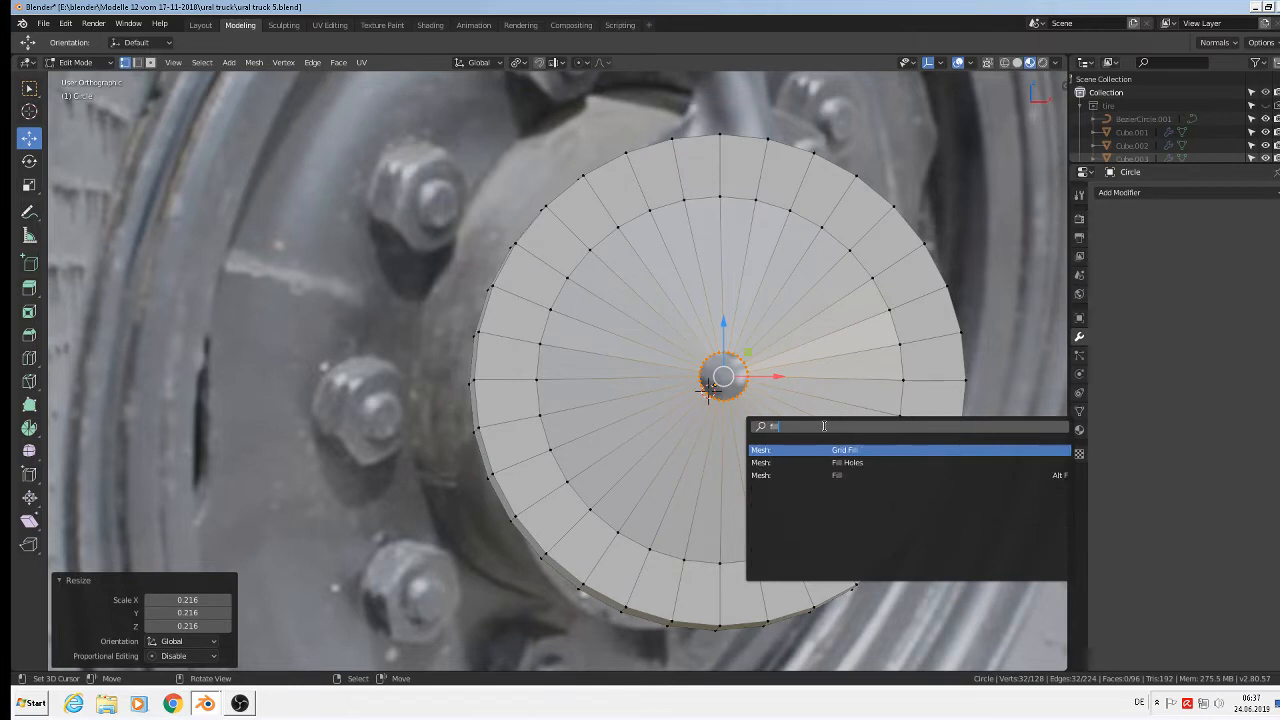
{"action": "left_click", "coordinate": [872, 450]}
{"action": "scroll", "coordinate": [779, 372], "scroll_direction": "up", "scroll_amount": 3}
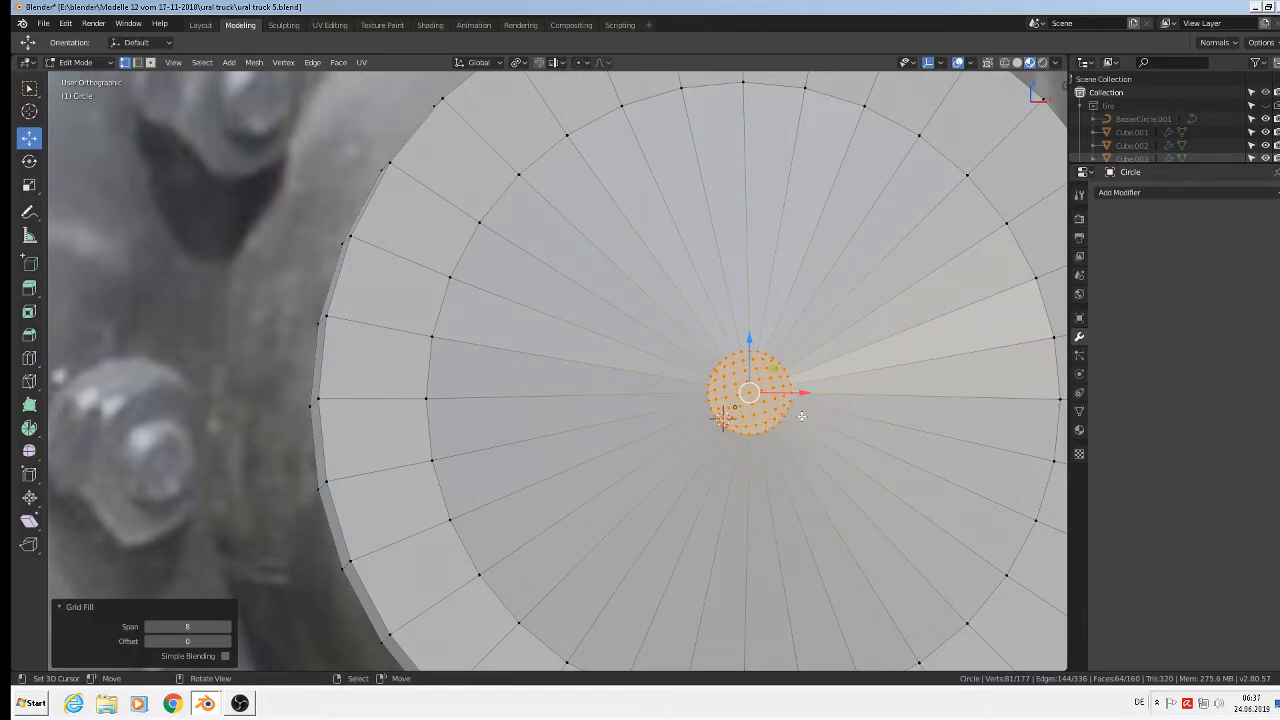
Step: Bevel the outer front edge loop of the hub cap with a width of 0.036 m and two segments
{"action": "scroll", "coordinate": [800, 418], "scroll_direction": "down", "scroll_amount": 4}
{"action": "middle_click_drag", "start_coordinate": [760, 381], "coordinate": [836, 431]}
{"action": "scroll", "coordinate": [753, 372], "scroll_direction": "up", "scroll_amount": 1}
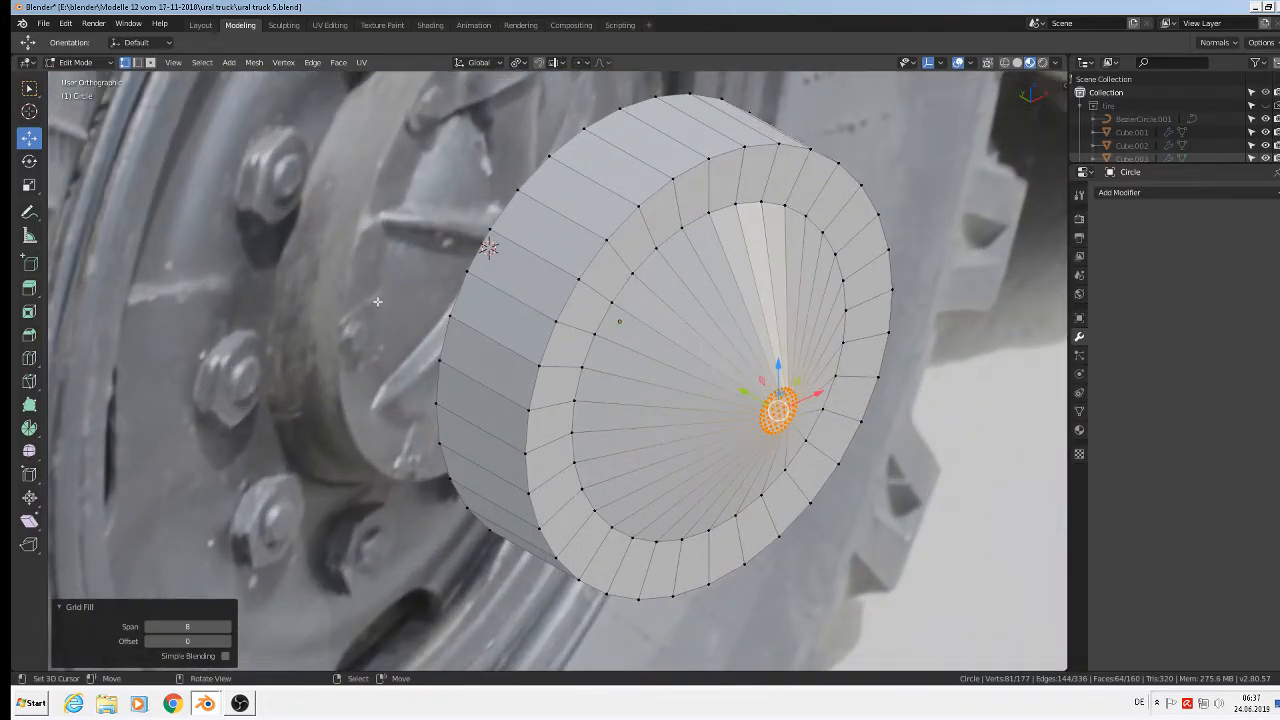
{"action": "left_click", "coordinate": [588, 260], "text": "alt"}
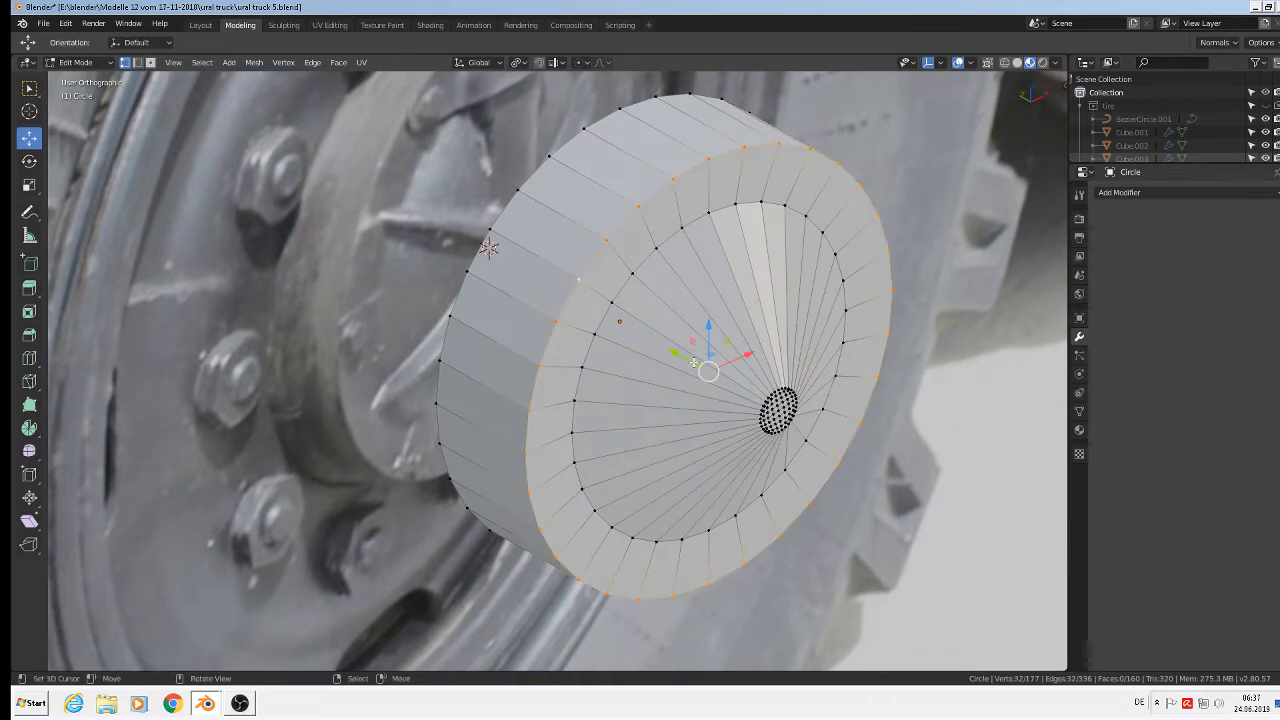
{"action": "key", "text": "ctrl+b"}
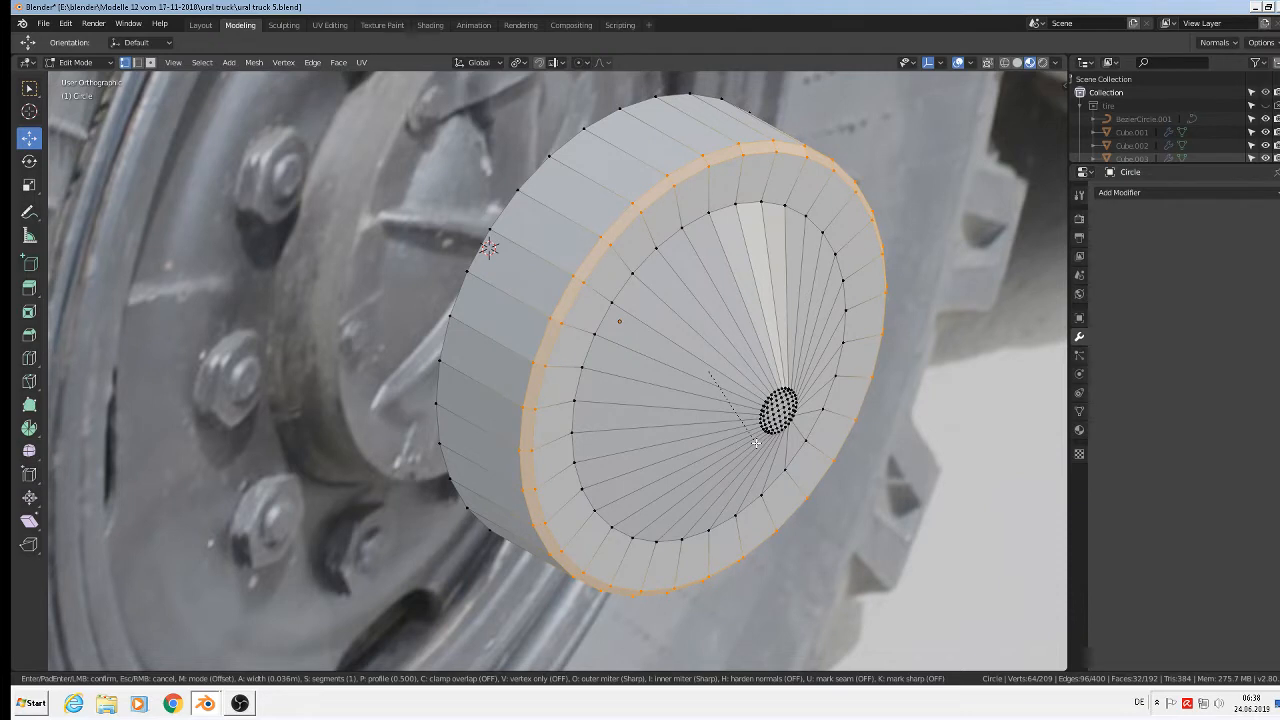
{"action": "scroll", "coordinate": [756, 443], "scroll_direction": "up", "scroll_amount": 1}
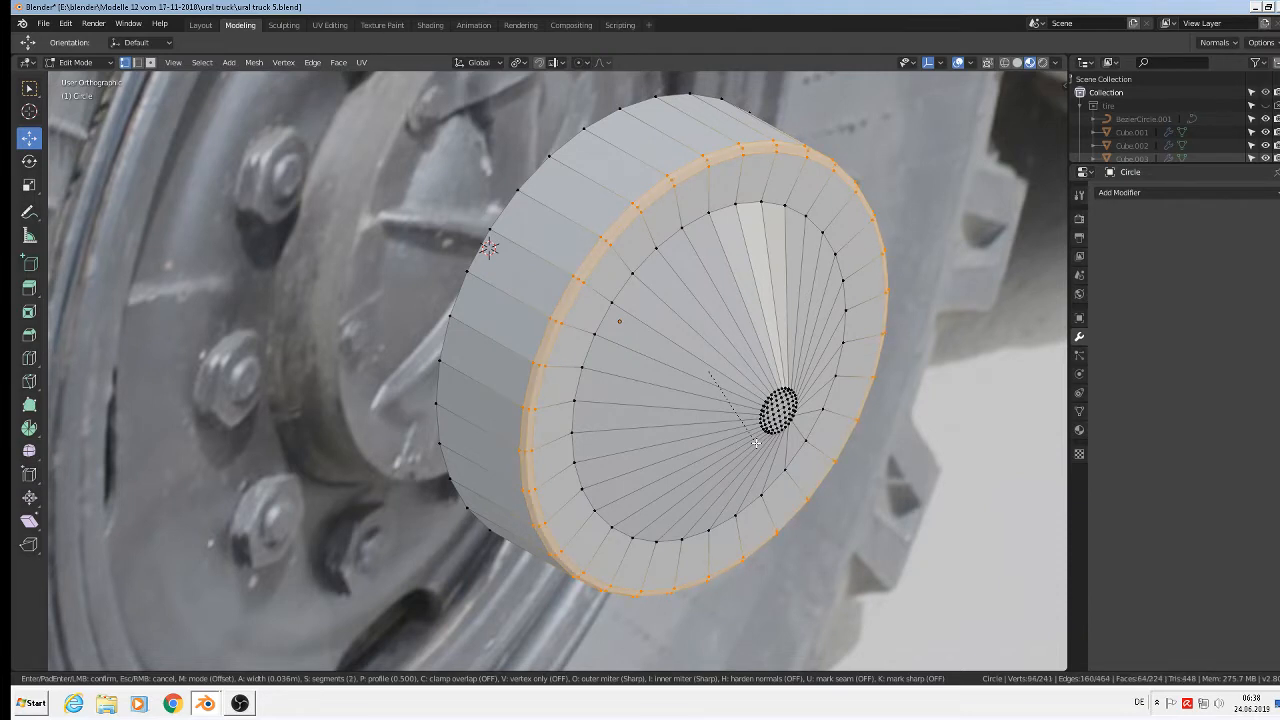
{"action": "left_click", "coordinate": [756, 443]}
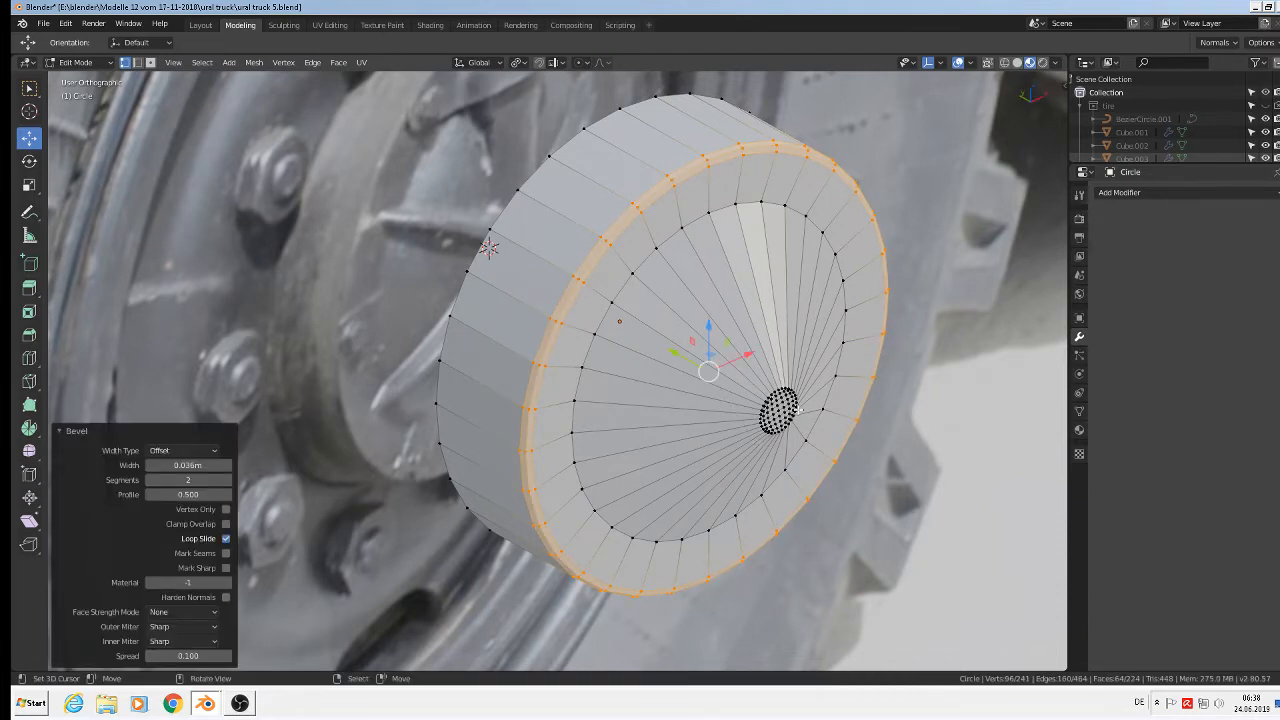
Step: Add one centred loop cut around the cone and scale the new loop by about 1.177
{"action": "left_click", "coordinate": [736, 315], "text": "alt"}
{"action": "key", "text": "g"}
{"action": "key", "text": "g"}
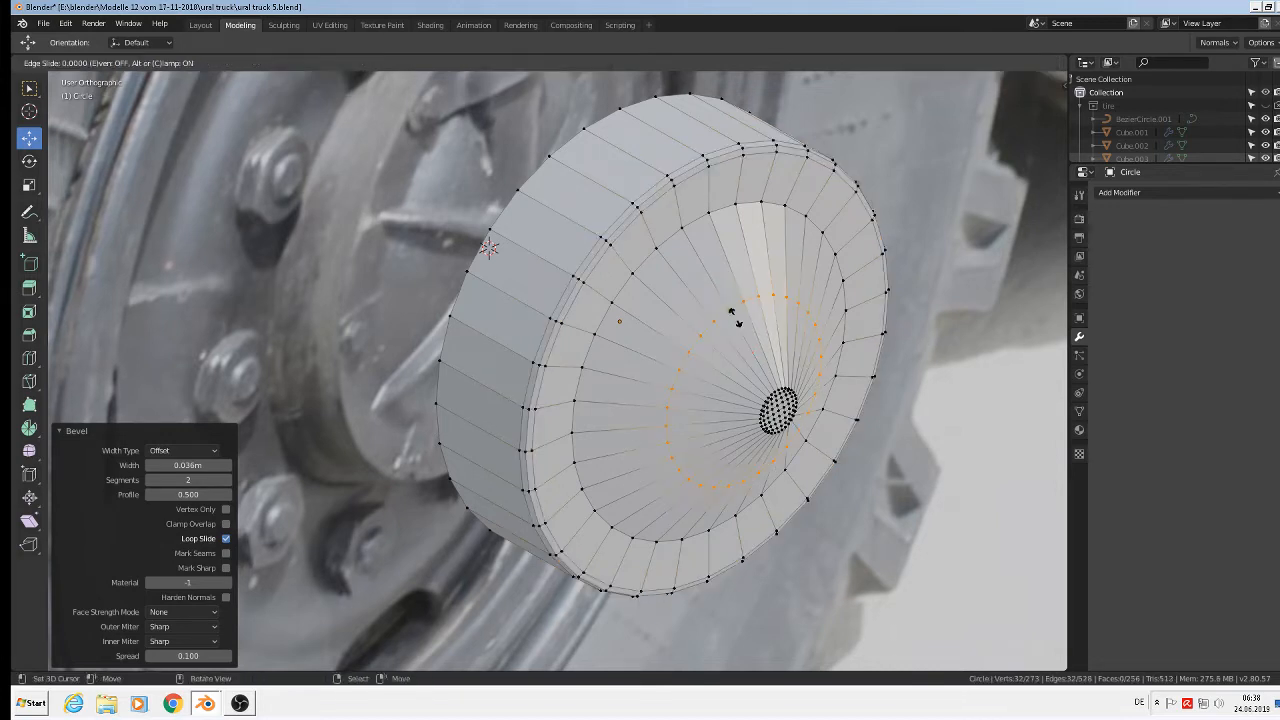
{"action": "left_click", "coordinate": [734, 316]}
{"action": "key", "text": "s"}
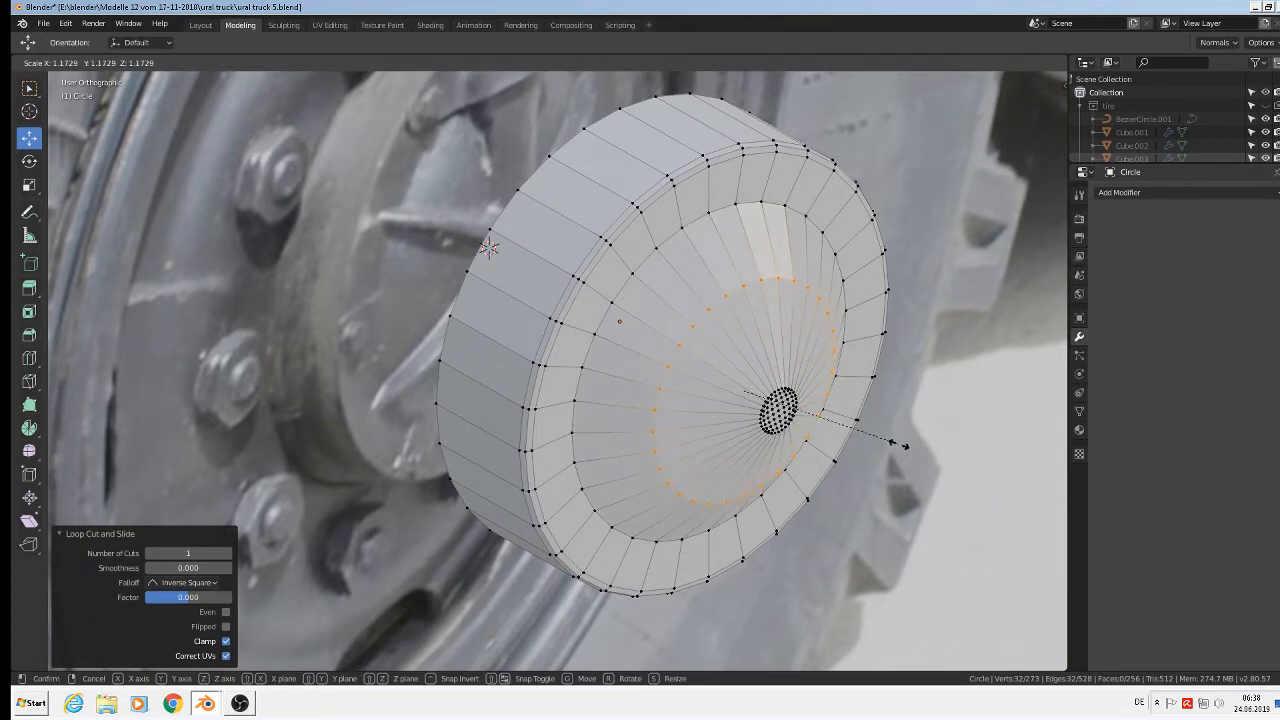
{"action": "left_click", "coordinate": [905, 446]}
Step: Shift the cone's middle loop about 0.0064 m along Y, enlarge it by about 1.222 and bevel it 0.0372 m with two segments
{"action": "middle_click_drag", "start_coordinate": [790, 428], "coordinate": [844, 391]}
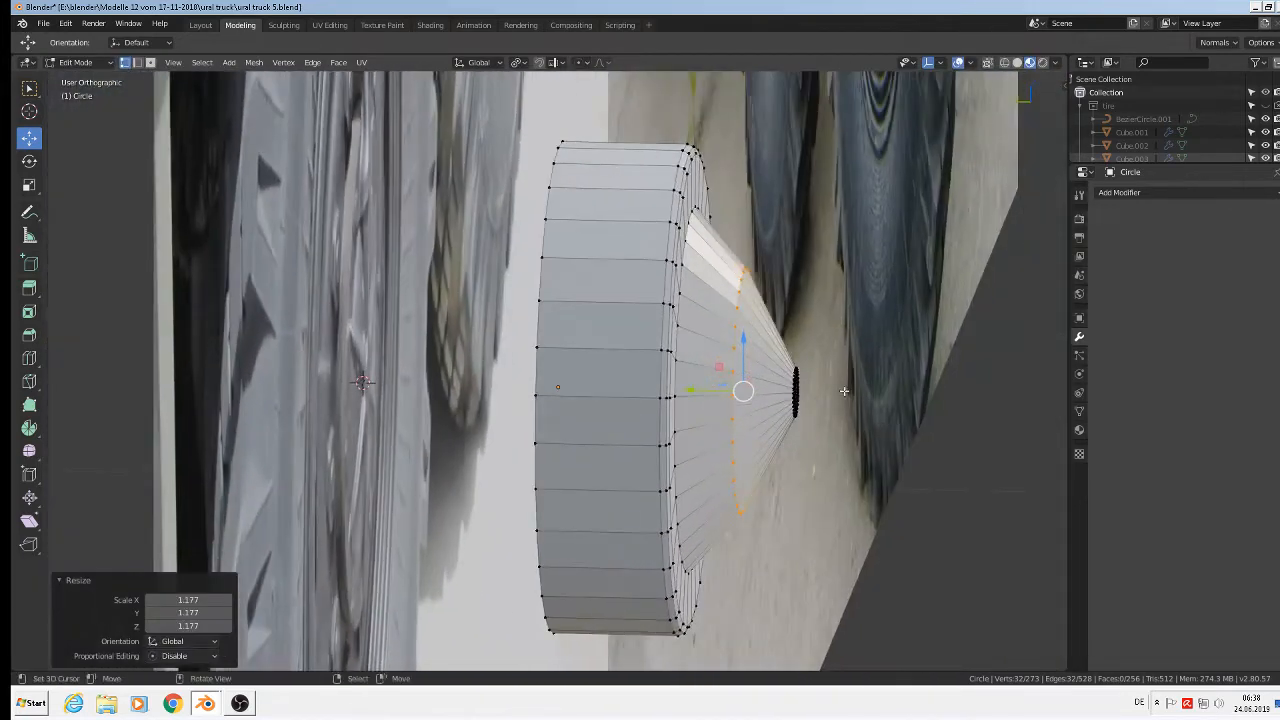
{"action": "left_click_drag", "start_coordinate": [695, 389], "coordinate": [676, 384]}
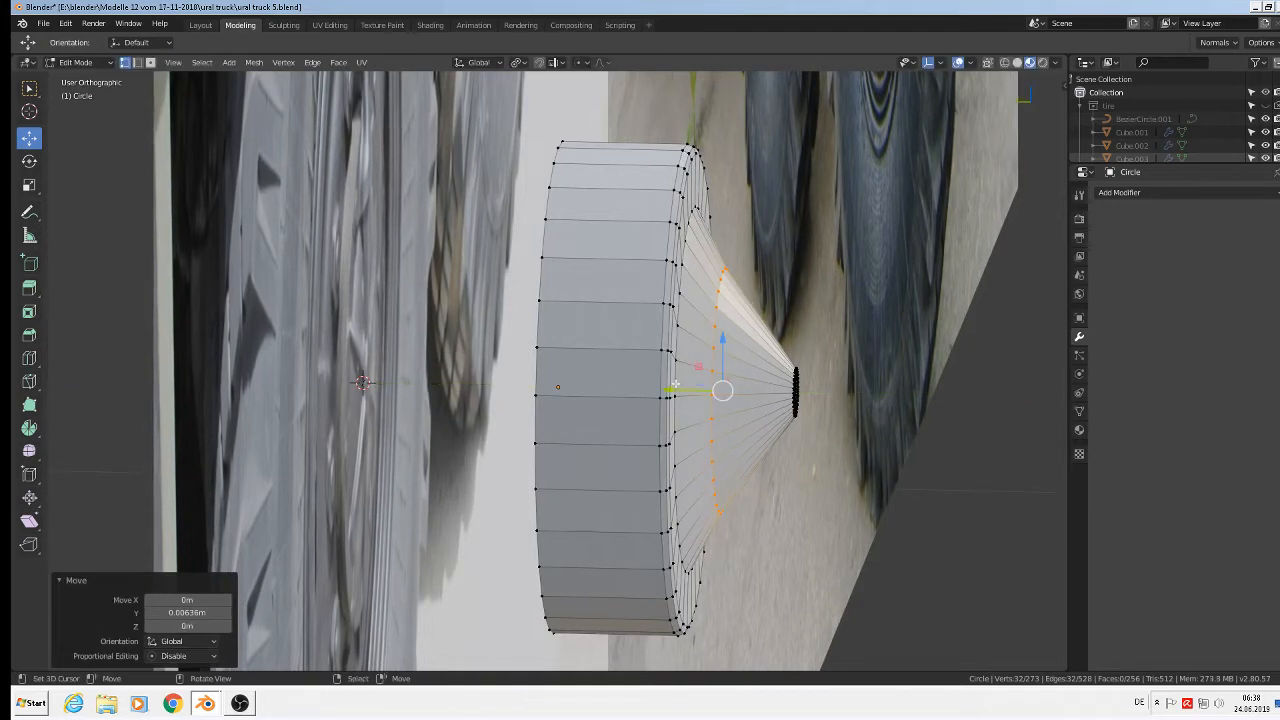
{"action": "key", "text": "s"}
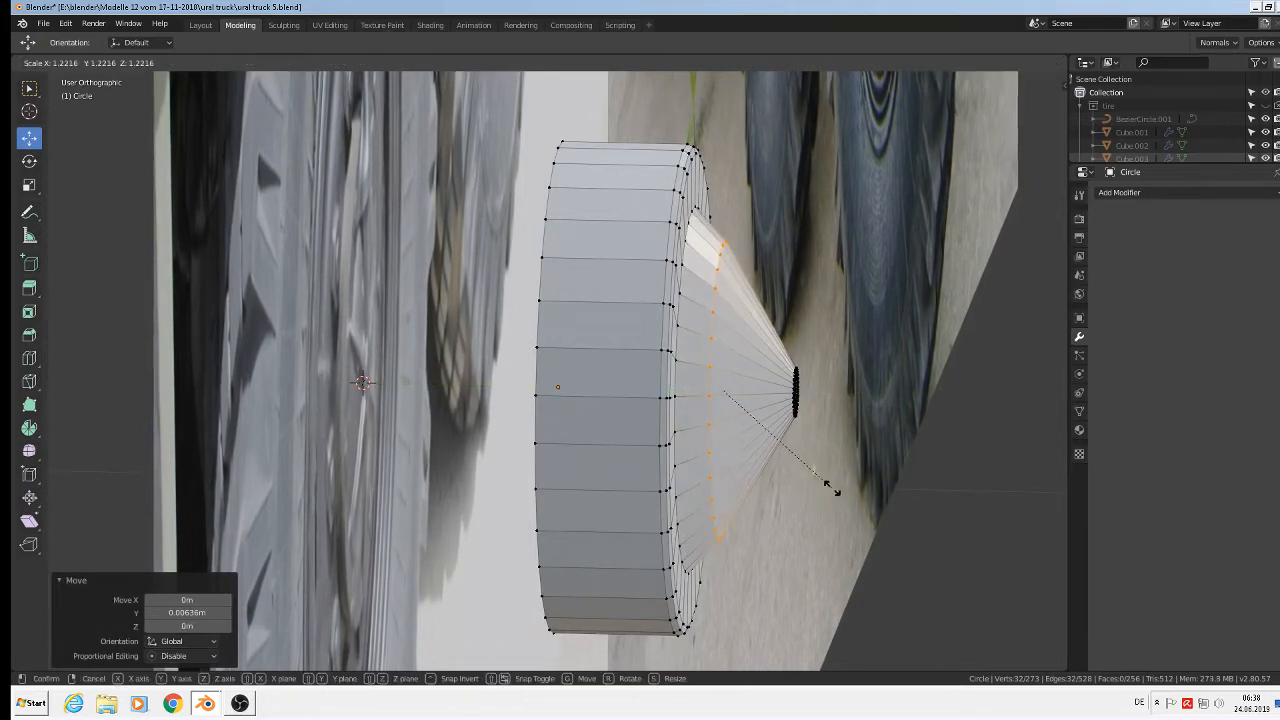
{"action": "left_click", "coordinate": [830, 488]}
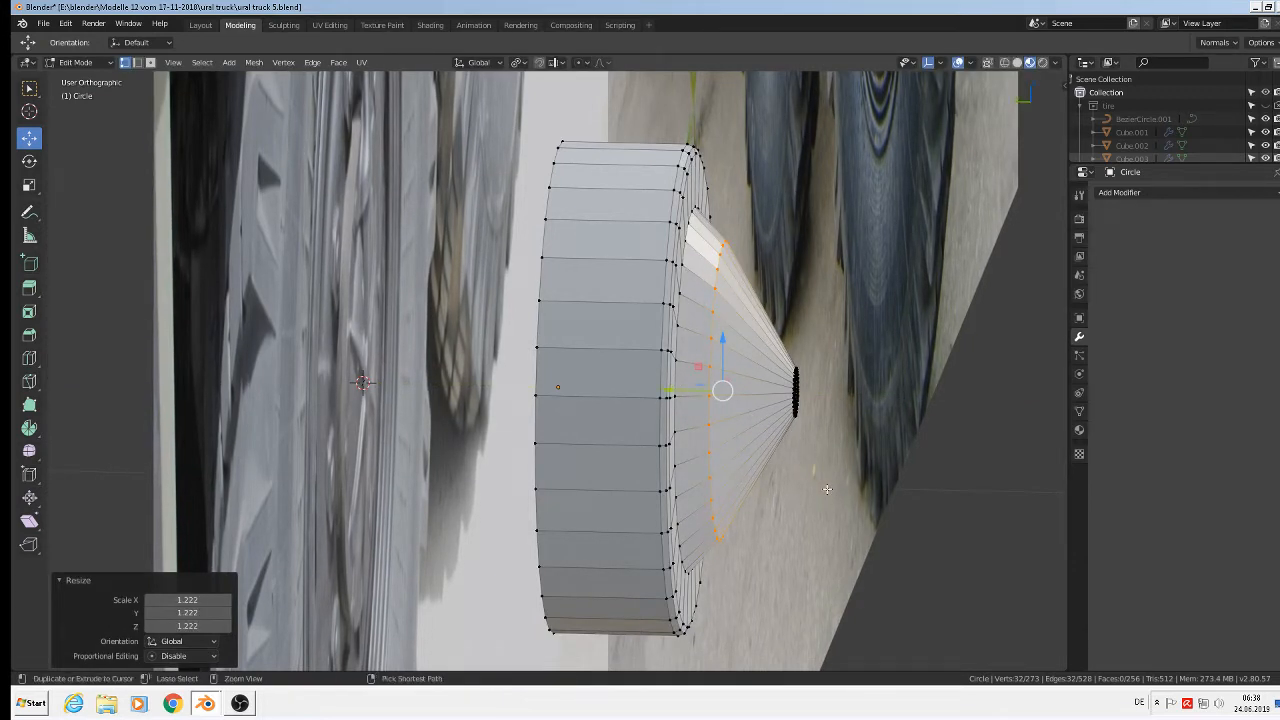
{"action": "key", "text": "ctrl+b"}
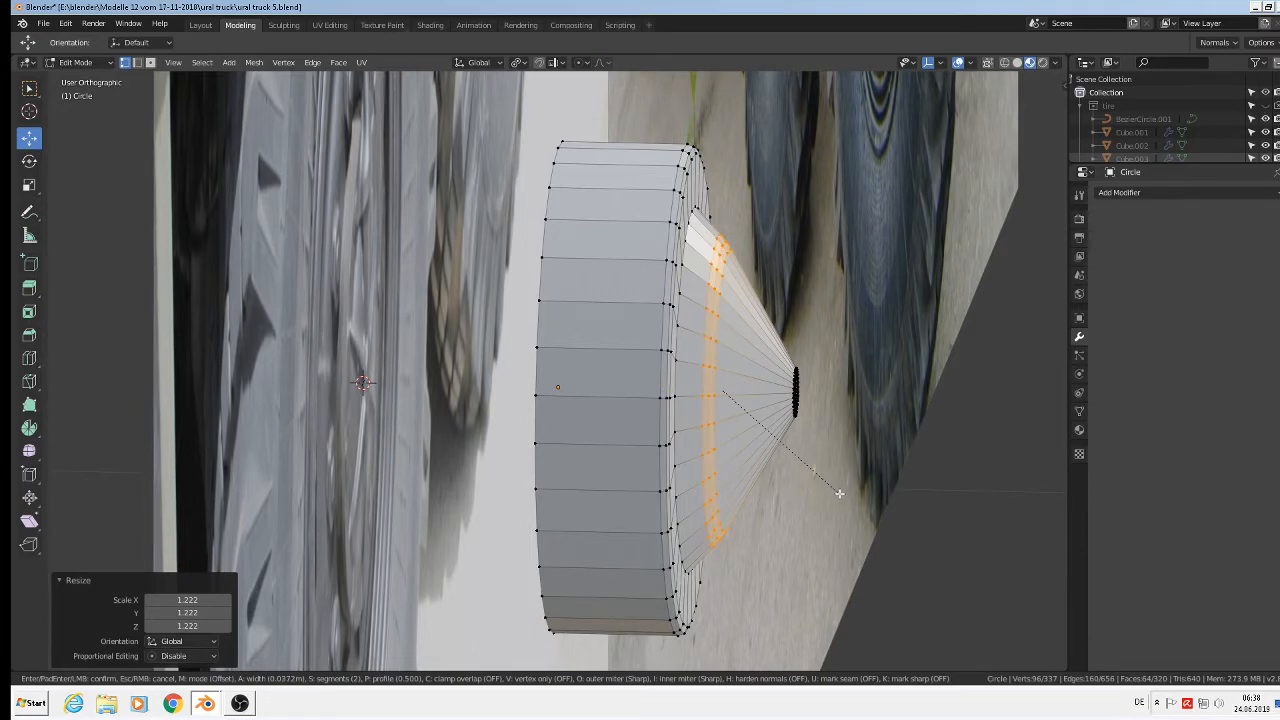
{"action": "left_click", "coordinate": [839, 493]}
Step: With see-through display on, select all vertices of the cone's tip and move them about 0.0143 m along Y to flatten the dome
{"action": "scroll", "coordinate": [829, 413], "scroll_direction": "up", "scroll_amount": 4}
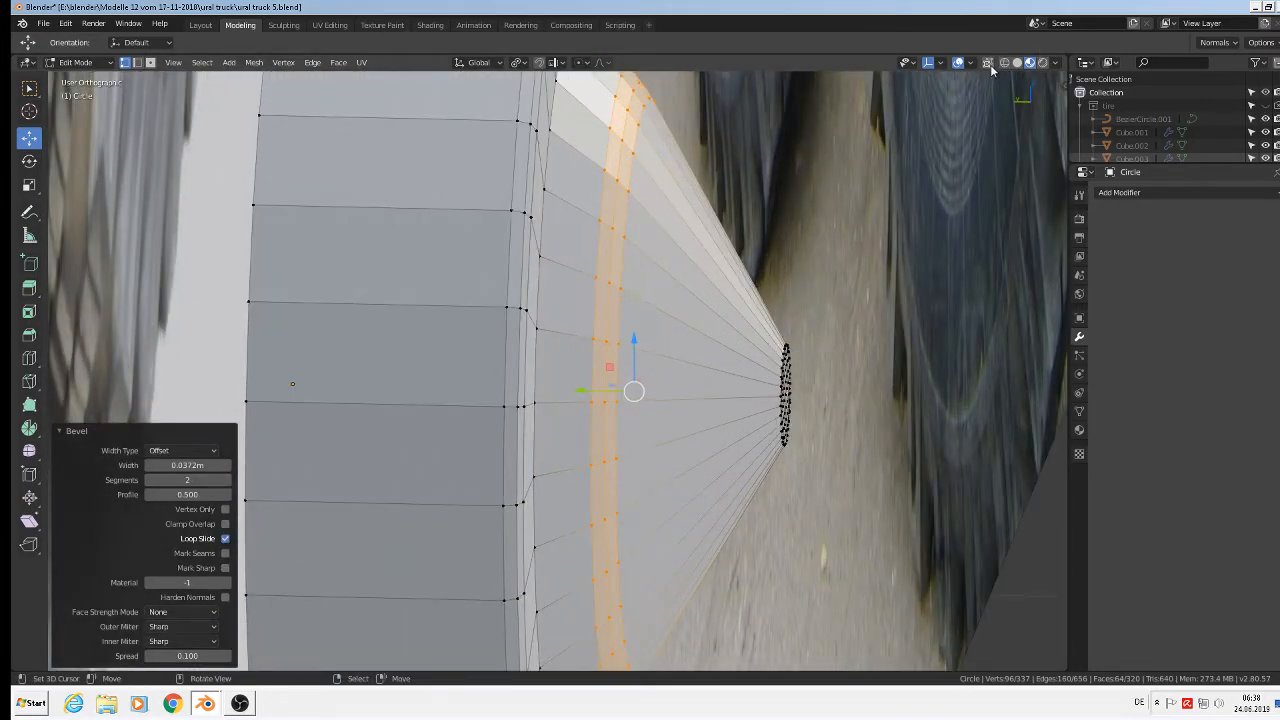
{"action": "key", "text": "a"}
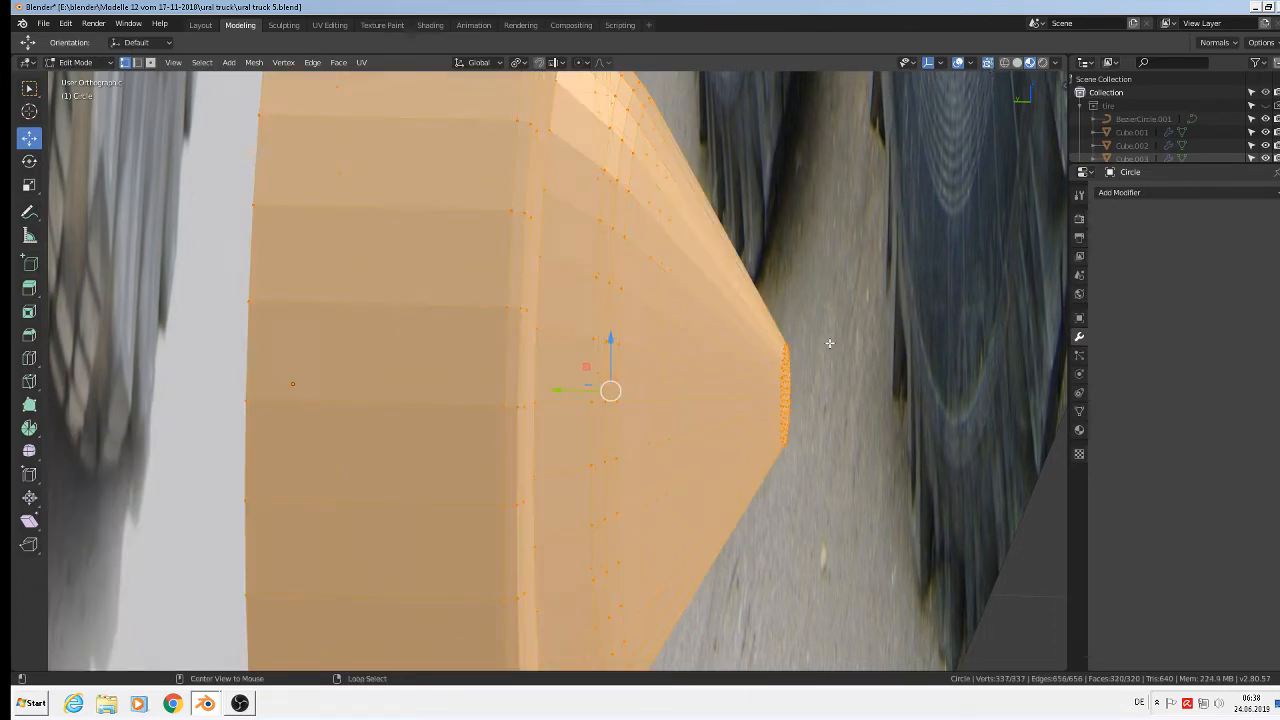
{"action": "key", "text": "alt+a"}
{"action": "key", "text": "c"}
{"action": "left_click_drag", "start_coordinate": [792, 338], "coordinate": [786, 440]}
{"action": "key", "text": "Return"}
{"action": "key", "text": "g"}
{"action": "key", "text": "x"}
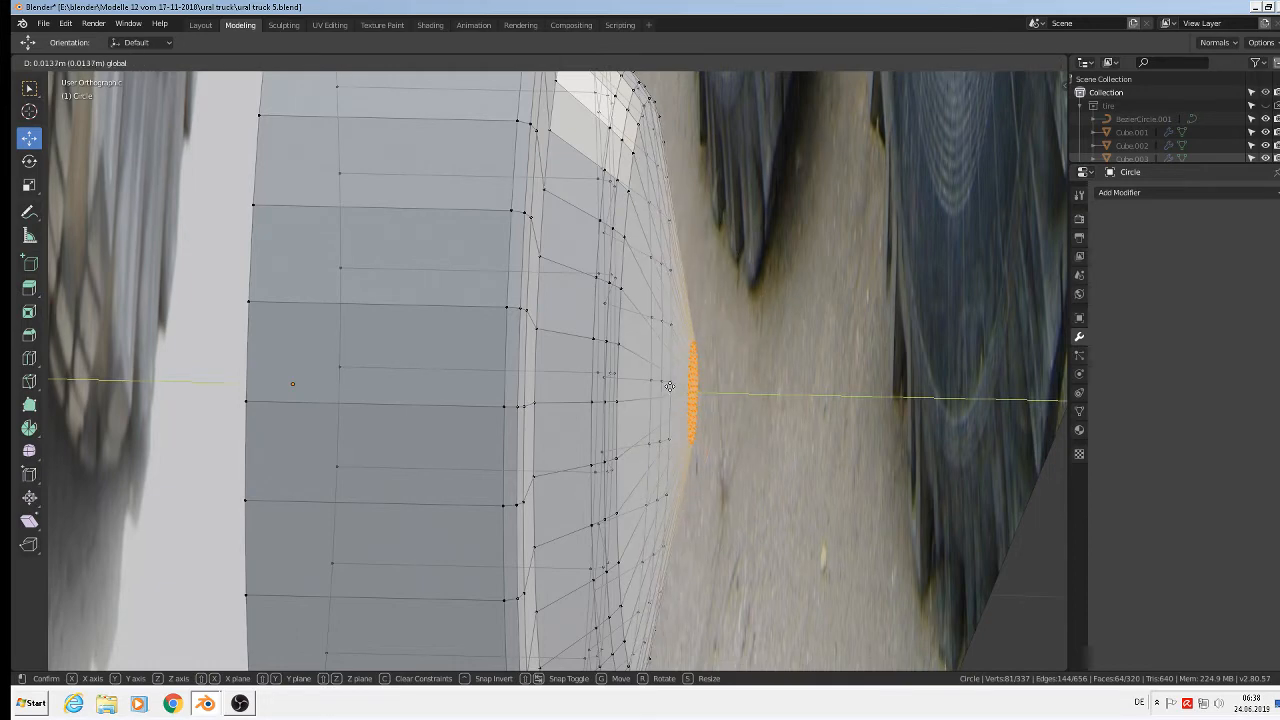
{"action": "left_click", "coordinate": [668, 386]}
{"action": "key", "text": "Tab"}
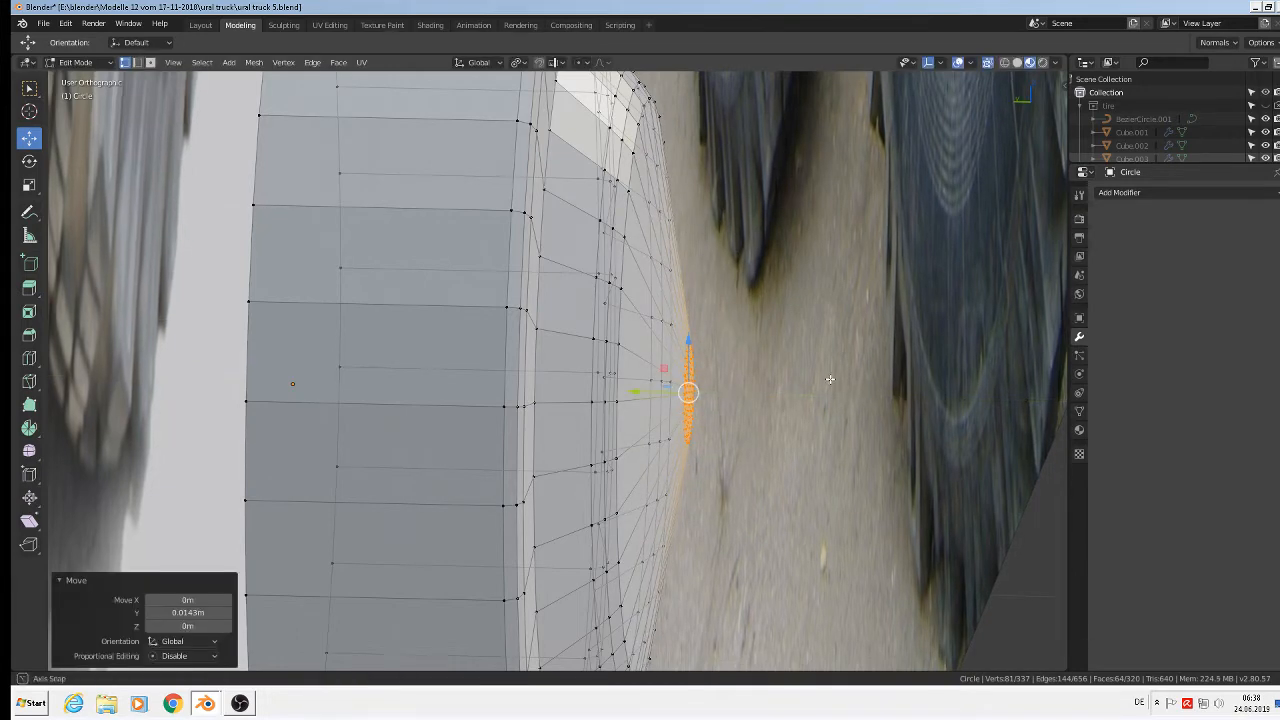
Step: Bevel the edge loop where the dome meets the flat ring with a width of 0.0224 m and two segments
{"action": "middle_click_drag", "start_coordinate": [819, 379], "coordinate": [731, 381]}
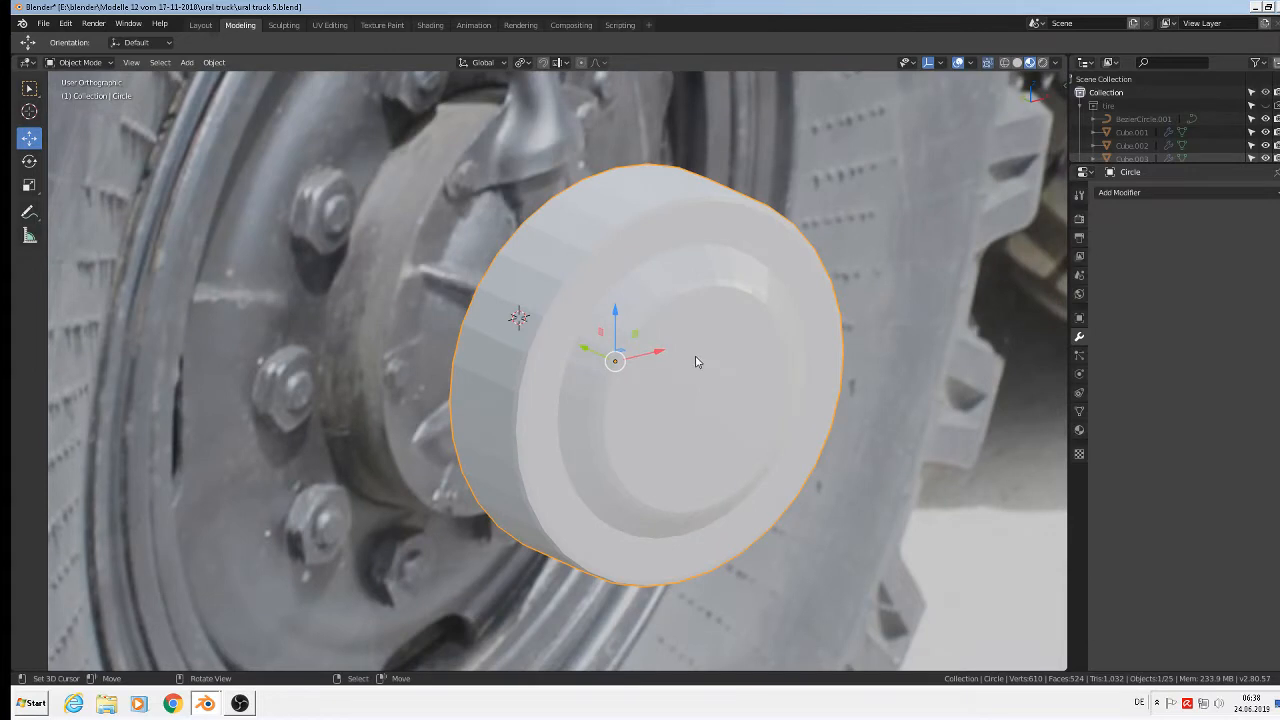
{"action": "scroll", "coordinate": [690, 355], "scroll_direction": "up", "scroll_amount": 3}
{"action": "key", "text": "Tab"}
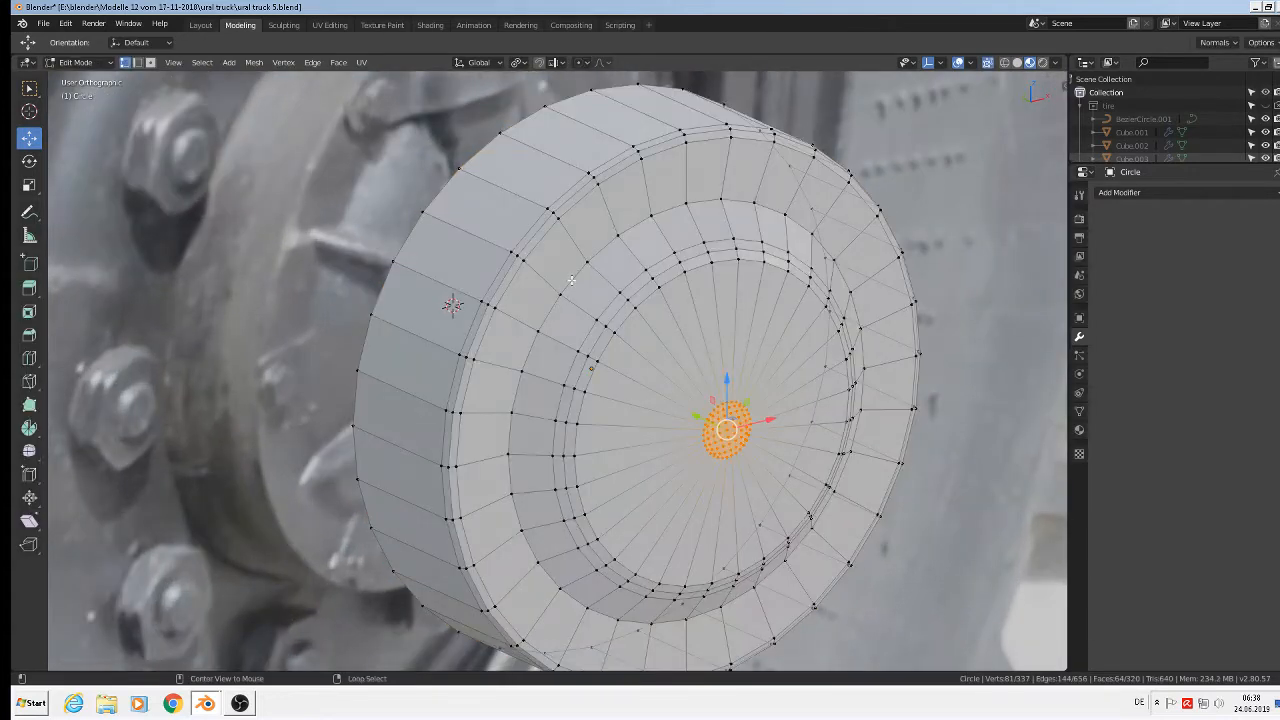
{"action": "left_click", "coordinate": [566, 290], "text": "alt"}
{"action": "key", "text": "ctrl+b"}
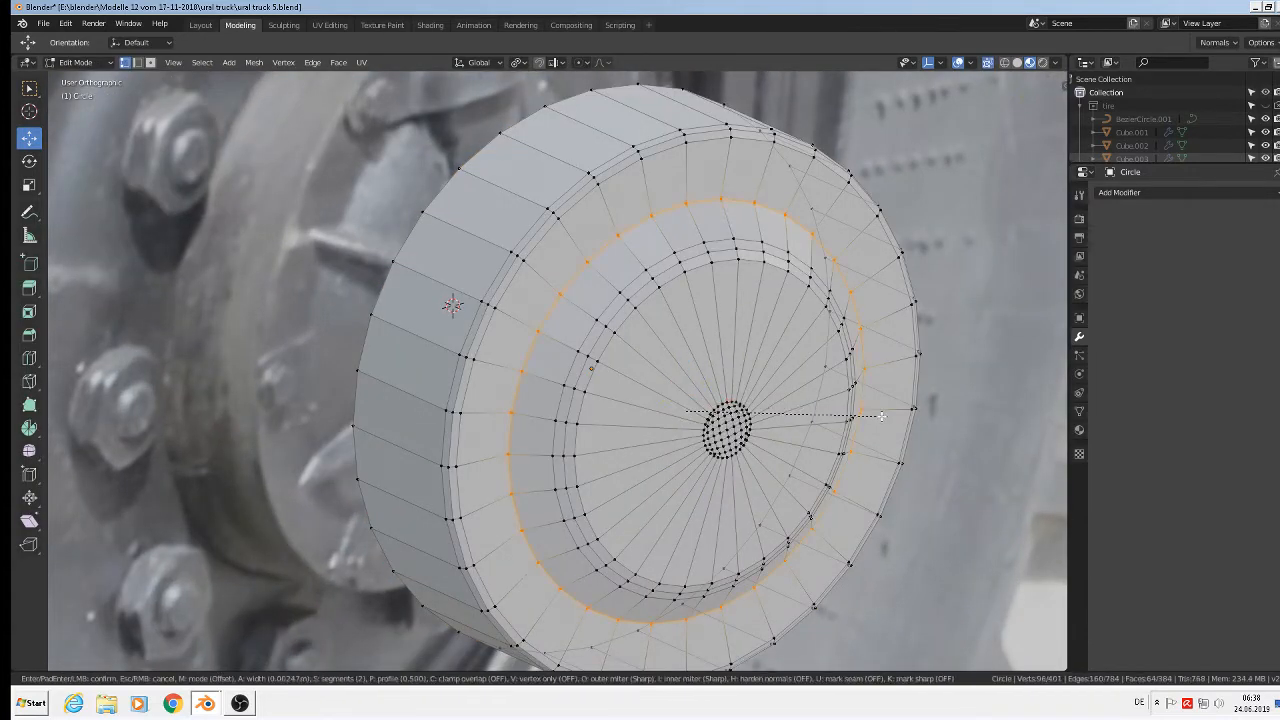
{"action": "left_click", "coordinate": [885, 427]}
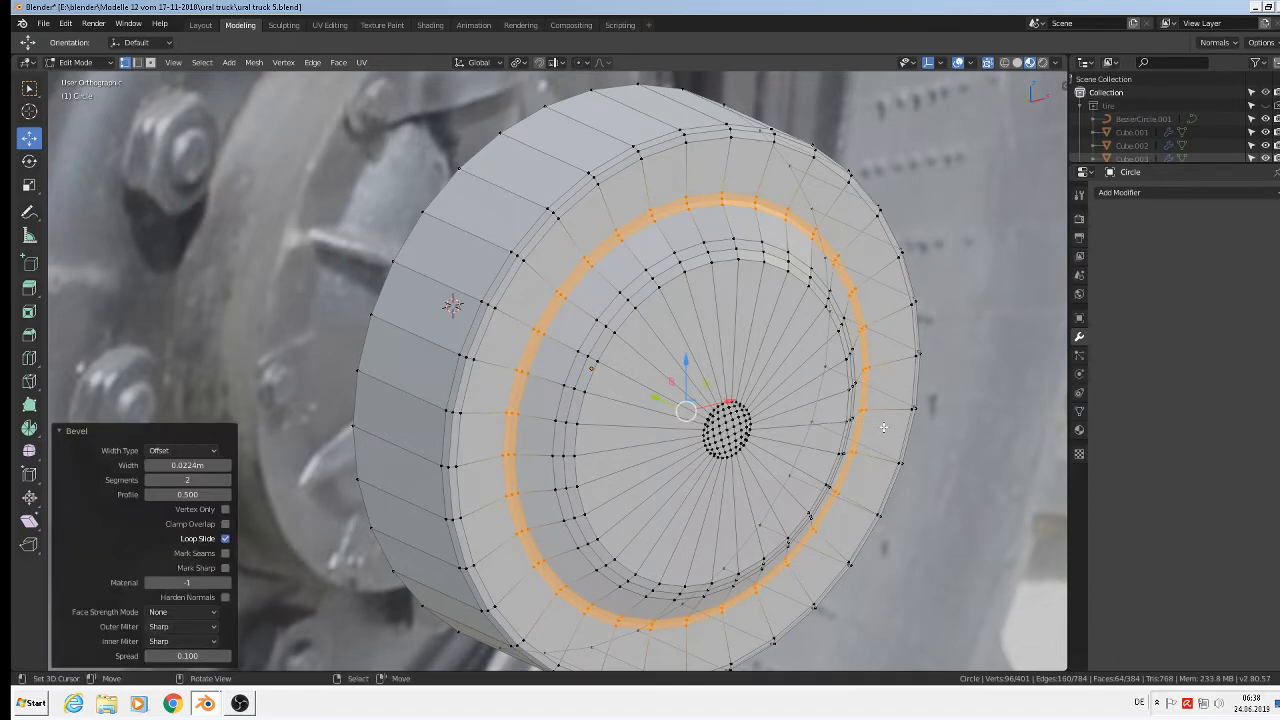
{"action": "key", "text": "Tab"}
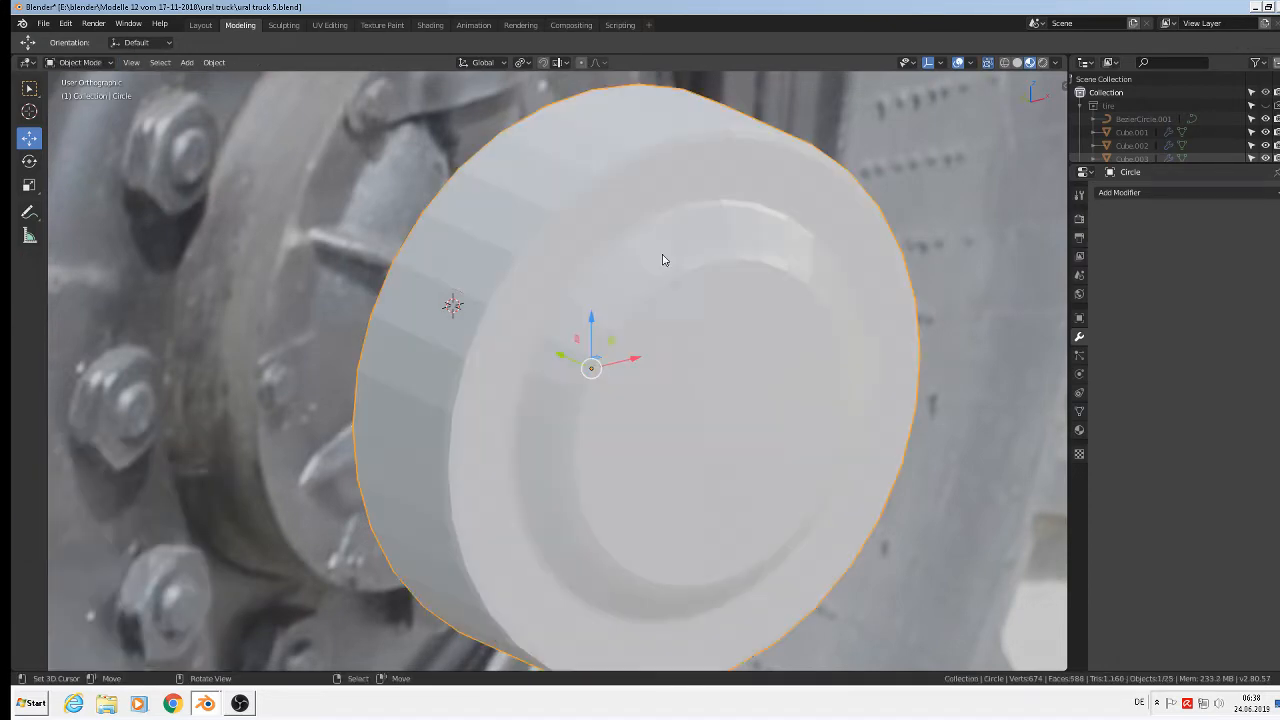
Step: Apply smooth shading to the hub cap
{"action": "scroll", "coordinate": [690, 275], "scroll_direction": "down", "scroll_amount": 4}
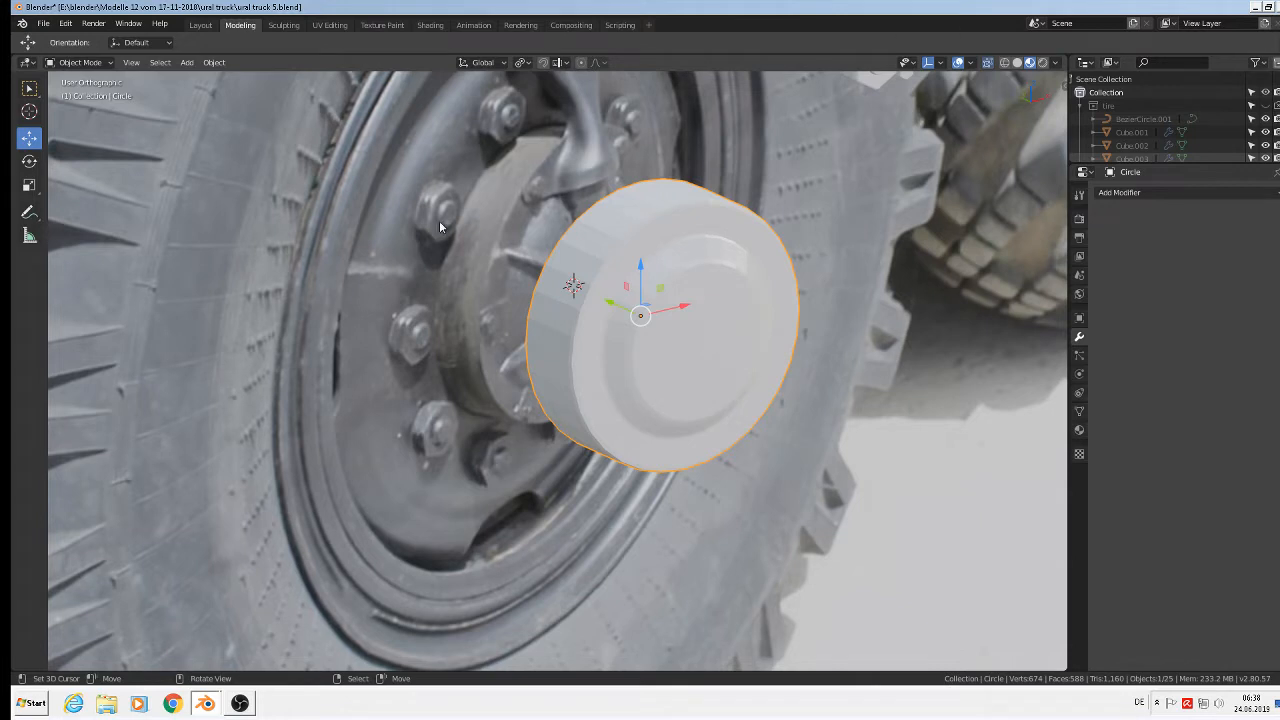
{"action": "left_click", "coordinate": [214, 62]}
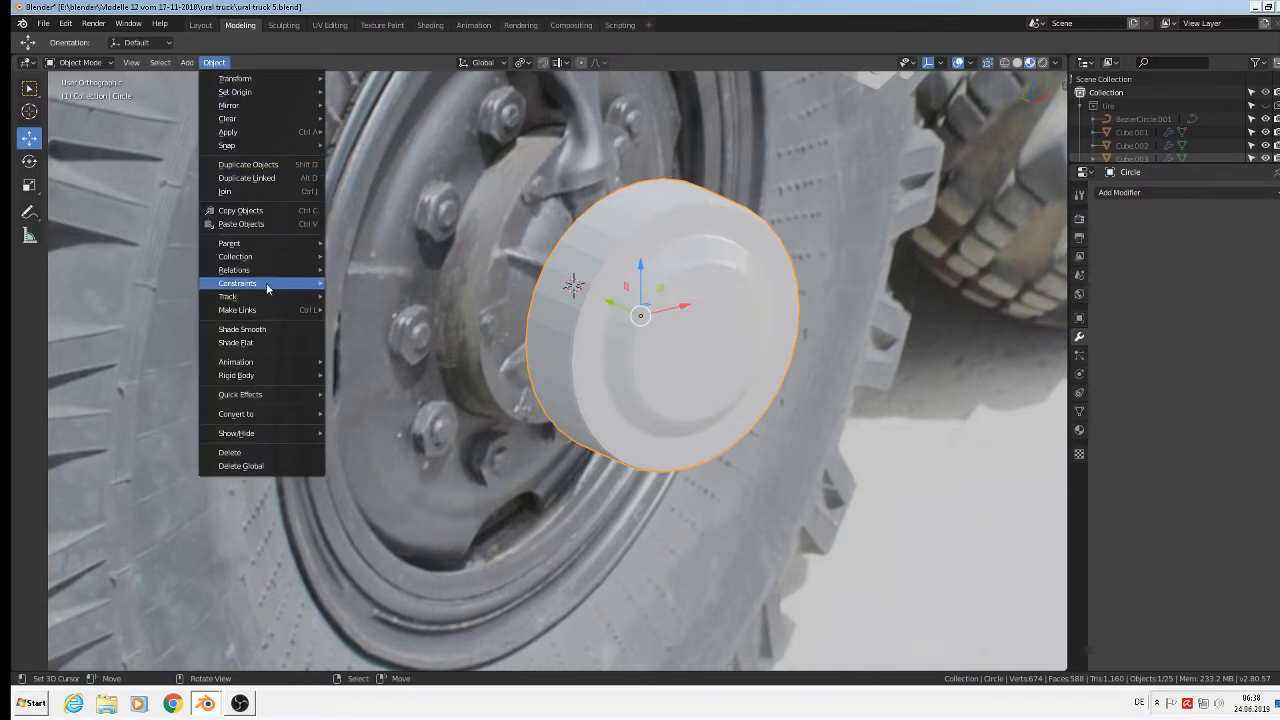
{"action": "left_click", "coordinate": [283, 331]}
Step: Move the hub cap about 0.236 m along X, clear of the hub in the reference photo
{"action": "scroll", "coordinate": [572, 338], "scroll_direction": "down", "scroll_amount": 3}
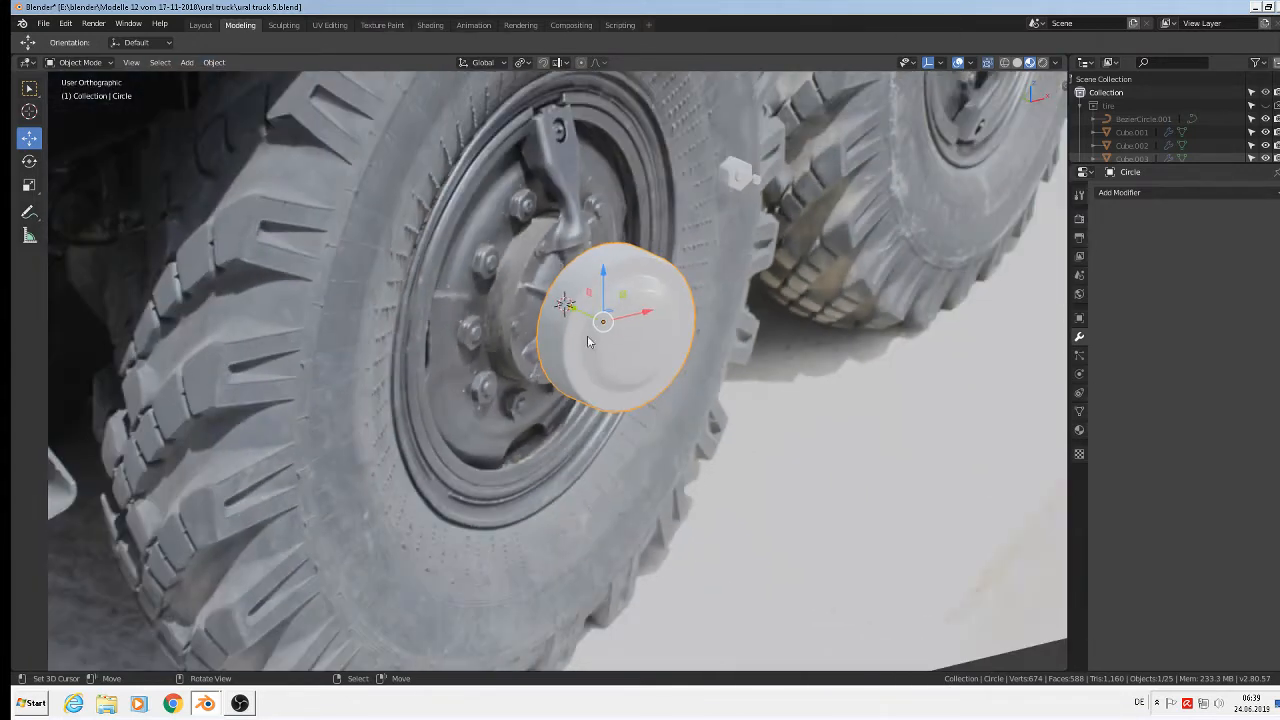
{"action": "middle_click_drag", "start_coordinate": [589, 337], "coordinate": [560, 329]}
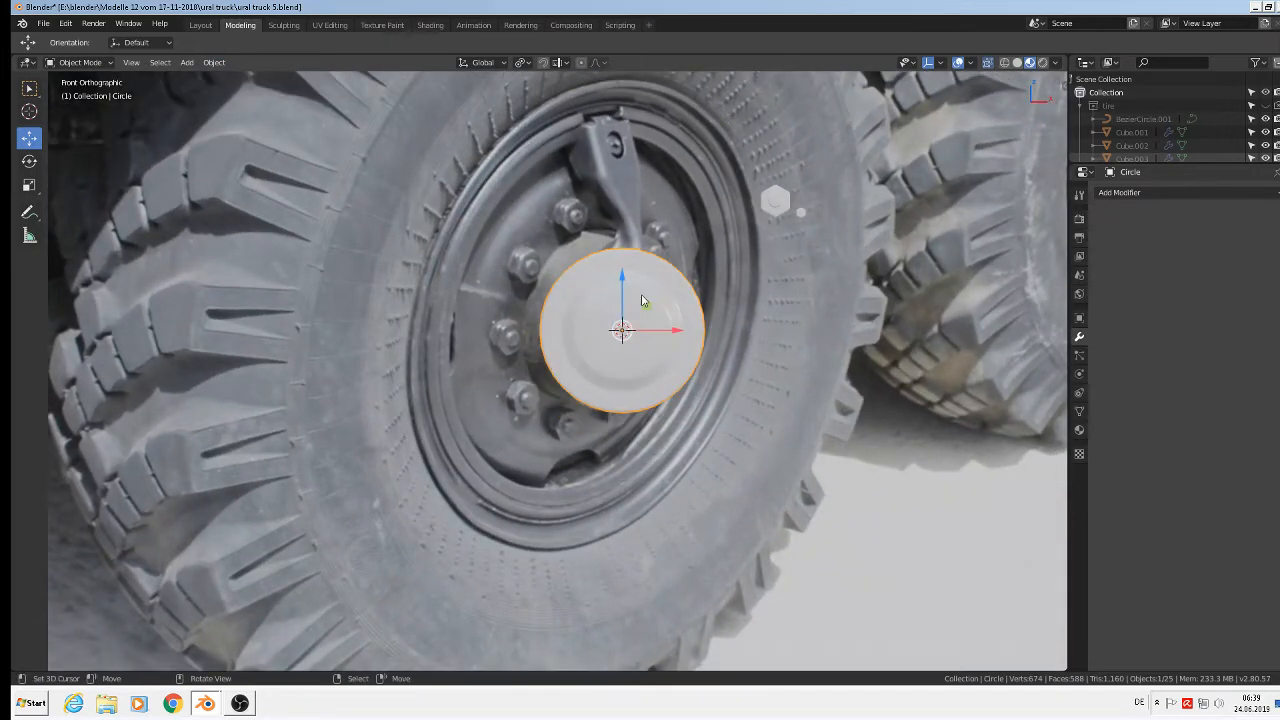
{"action": "left_click_drag", "start_coordinate": [672, 329], "coordinate": [881, 329]}
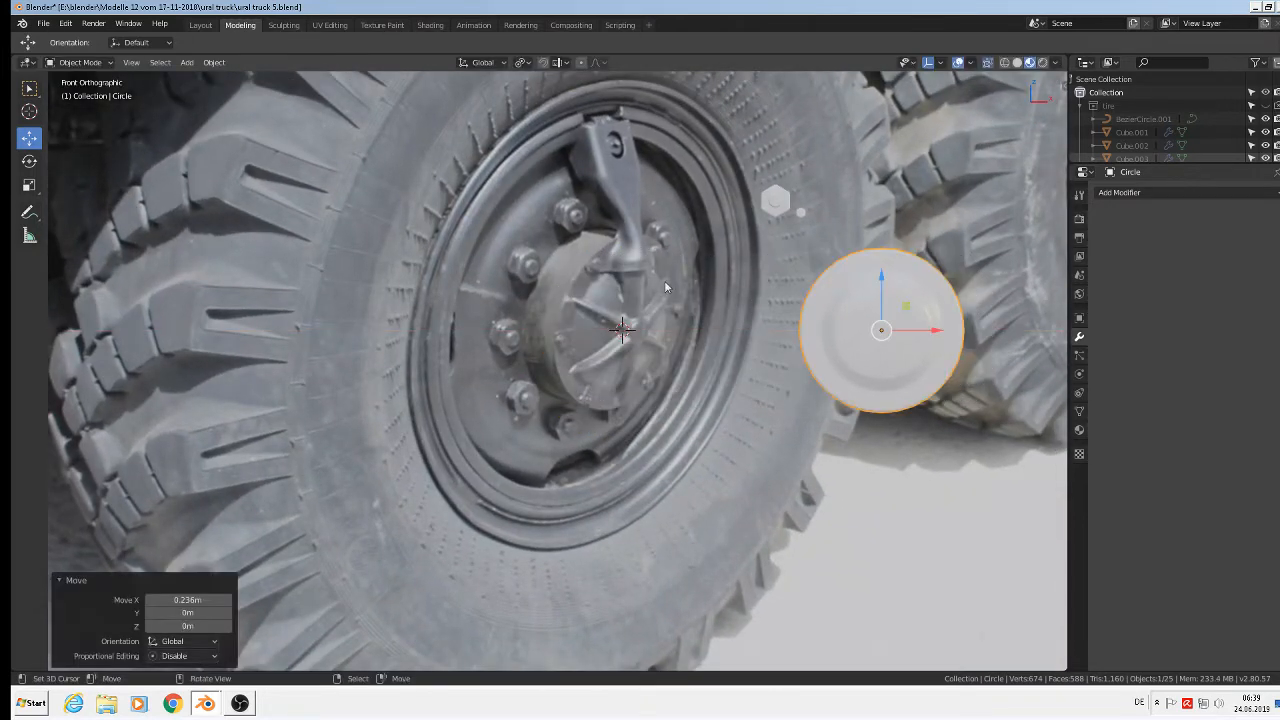
{"action": "scroll", "coordinate": [606, 341], "scroll_direction": "up", "scroll_amount": 1}
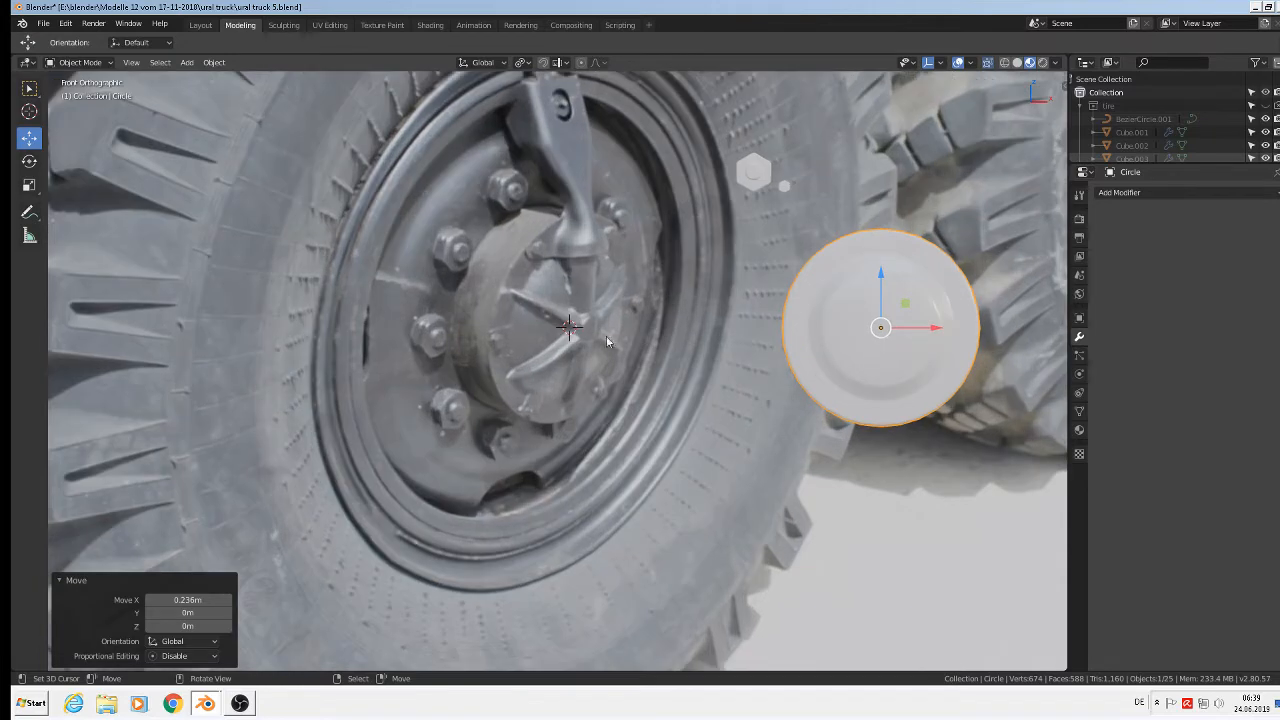
Step: Add a centred loop cut between the dome's beveled rim and its tip, and scale the loop by about 1.264
{"action": "middle_click_drag", "start_coordinate": [885, 334], "coordinate": [982, 390]}
{"action": "scroll", "coordinate": [908, 323], "scroll_direction": "up", "scroll_amount": 2}
{"action": "key", "text": "Tab"}
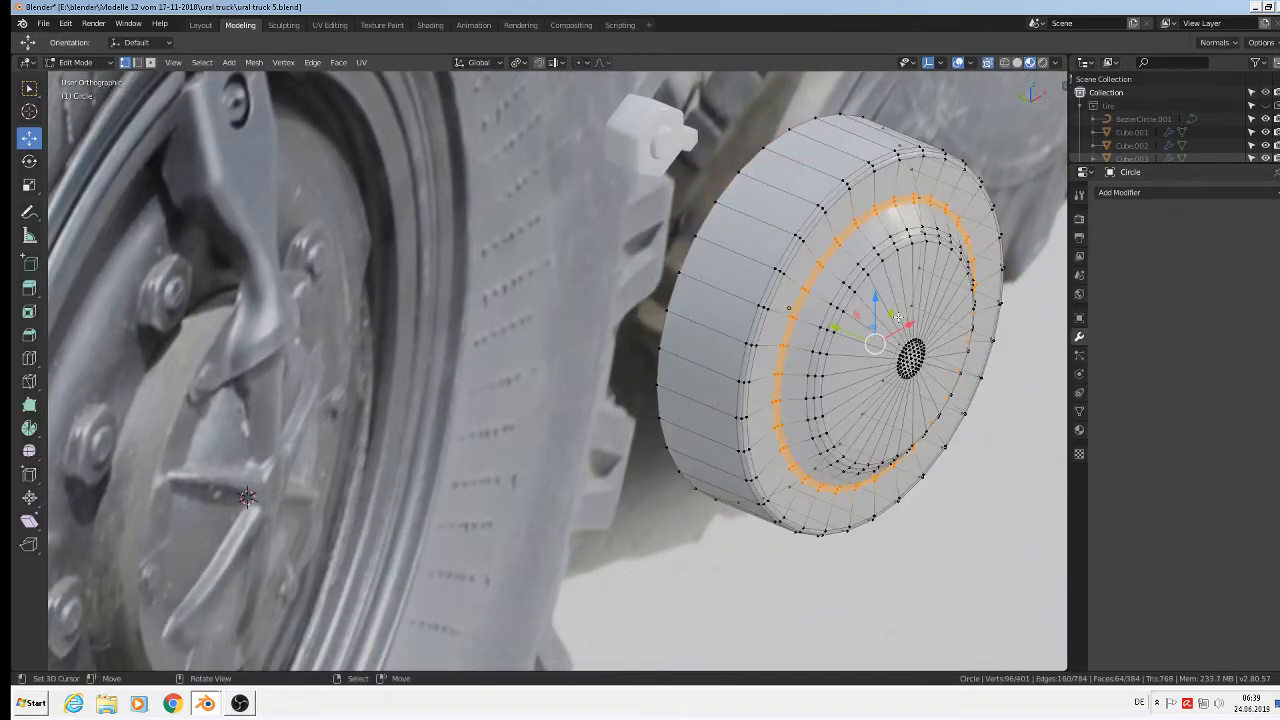
{"action": "scroll", "coordinate": [900, 318], "scroll_direction": "up", "scroll_amount": 2}
{"action": "middle_click_drag", "start_coordinate": [900, 318], "coordinate": [974, 287]}
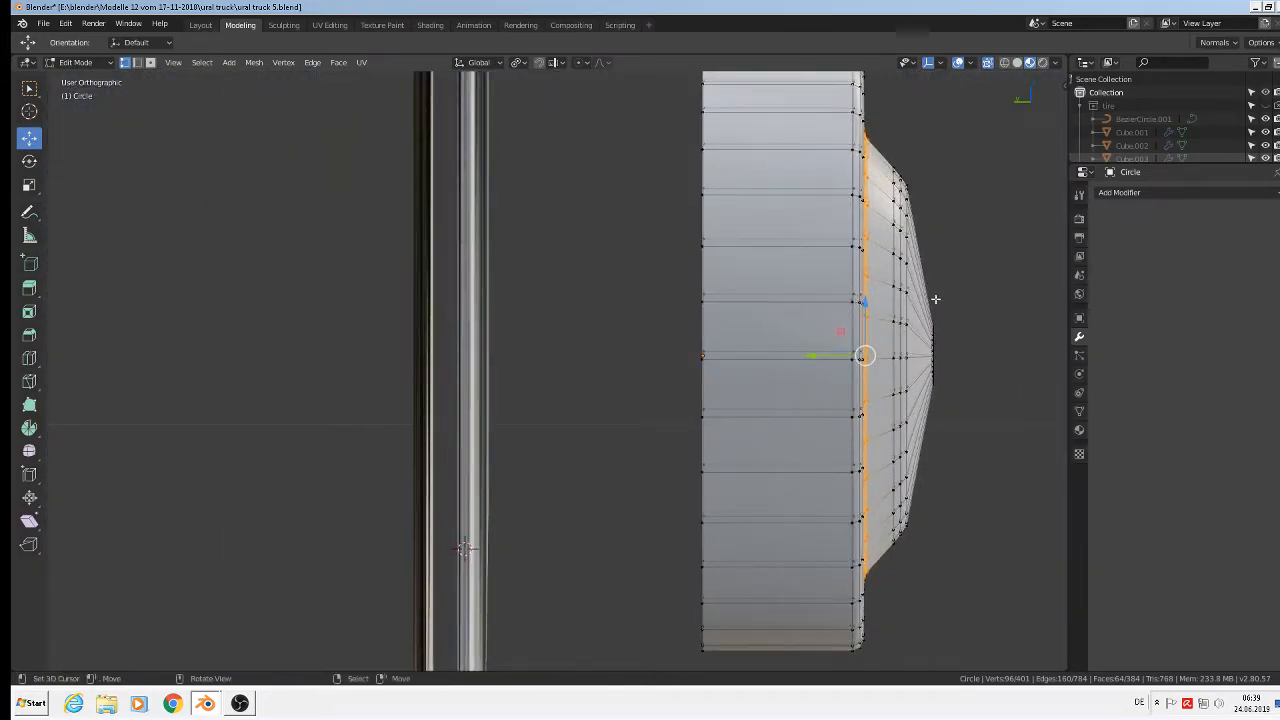
{"action": "key", "text": "ctrl"}
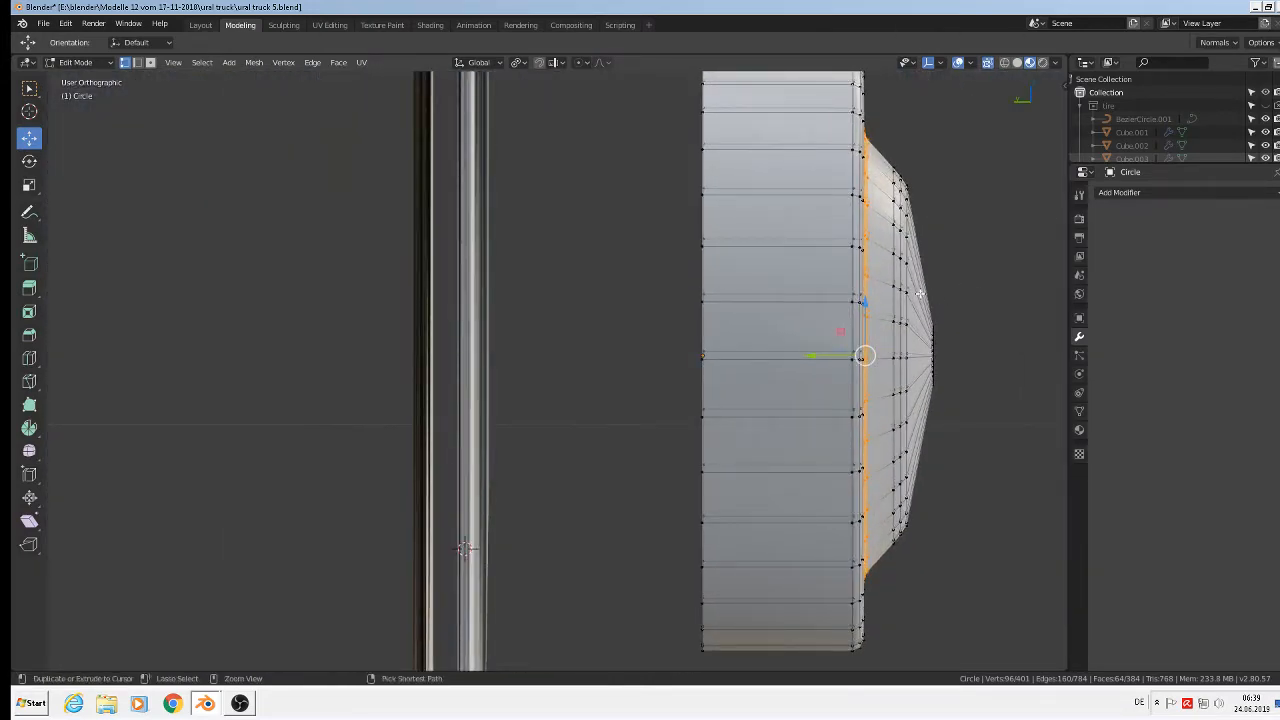
{"action": "key", "text": "ctrl+r"}
{"action": "left_click", "coordinate": [920, 294]}
{"action": "right_click", "coordinate": [920, 294]}
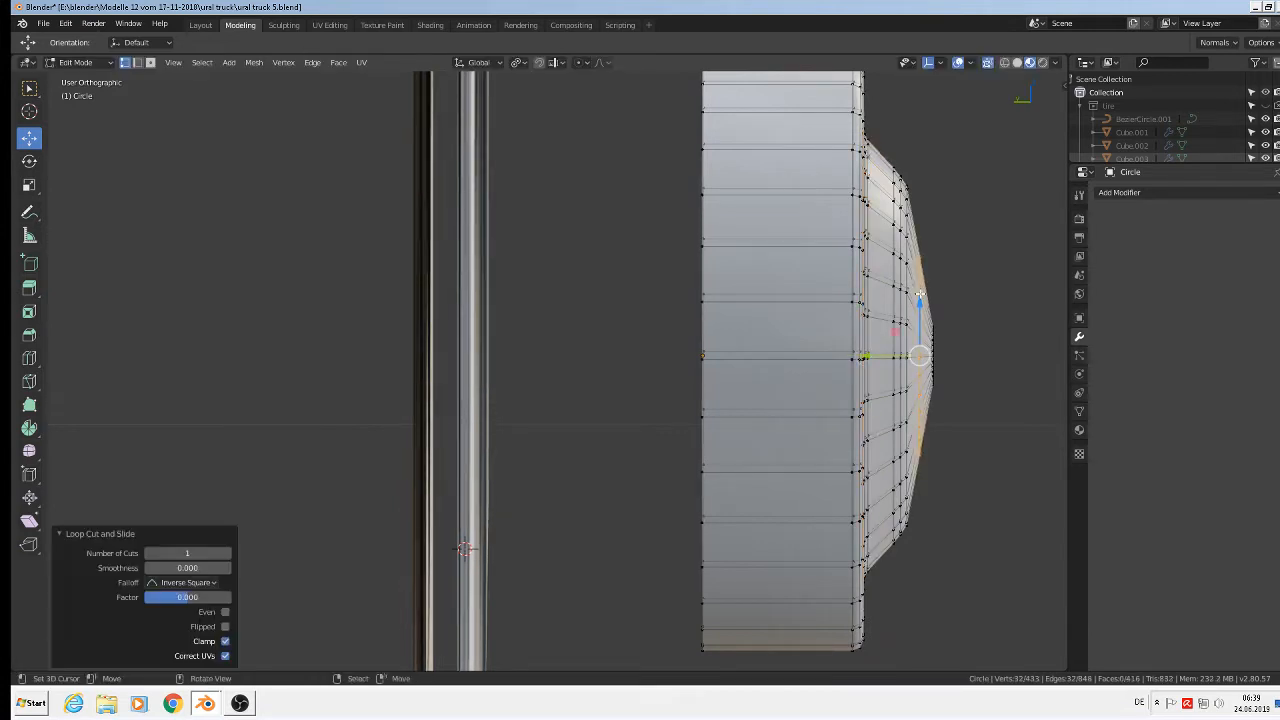
{"action": "key", "text": "s"}
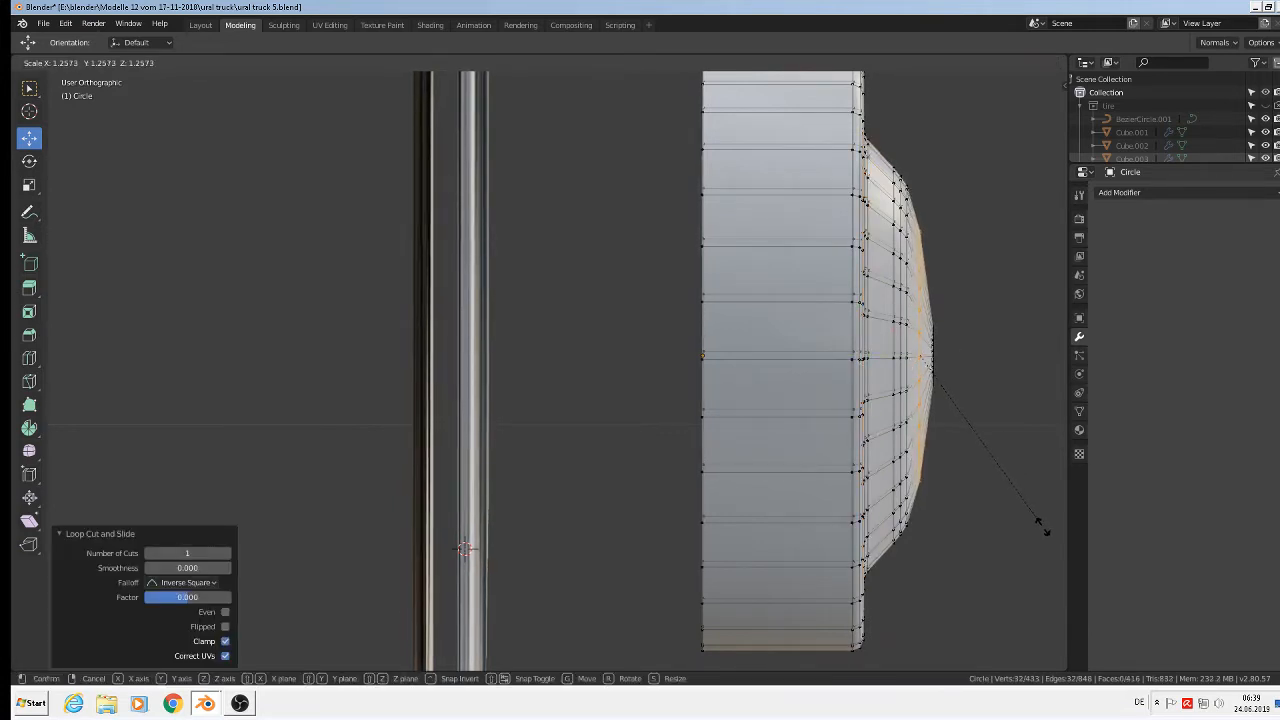
{"action": "left_click", "coordinate": [1044, 528]}
Step: Bevel the dome's new edge loop with two segments to round the front of the cap
{"action": "key", "text": "ctrl+b"}
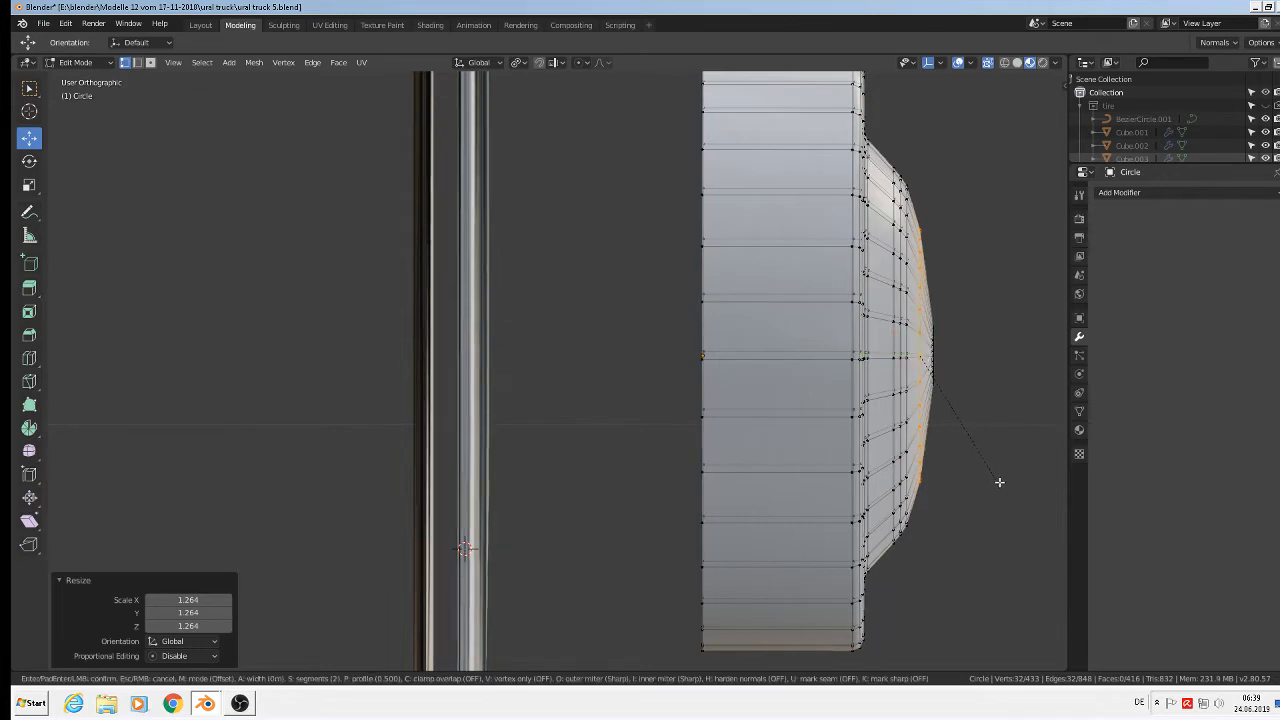
{"action": "left_click", "coordinate": [1012, 493]}
{"action": "key", "text": "Tab"}
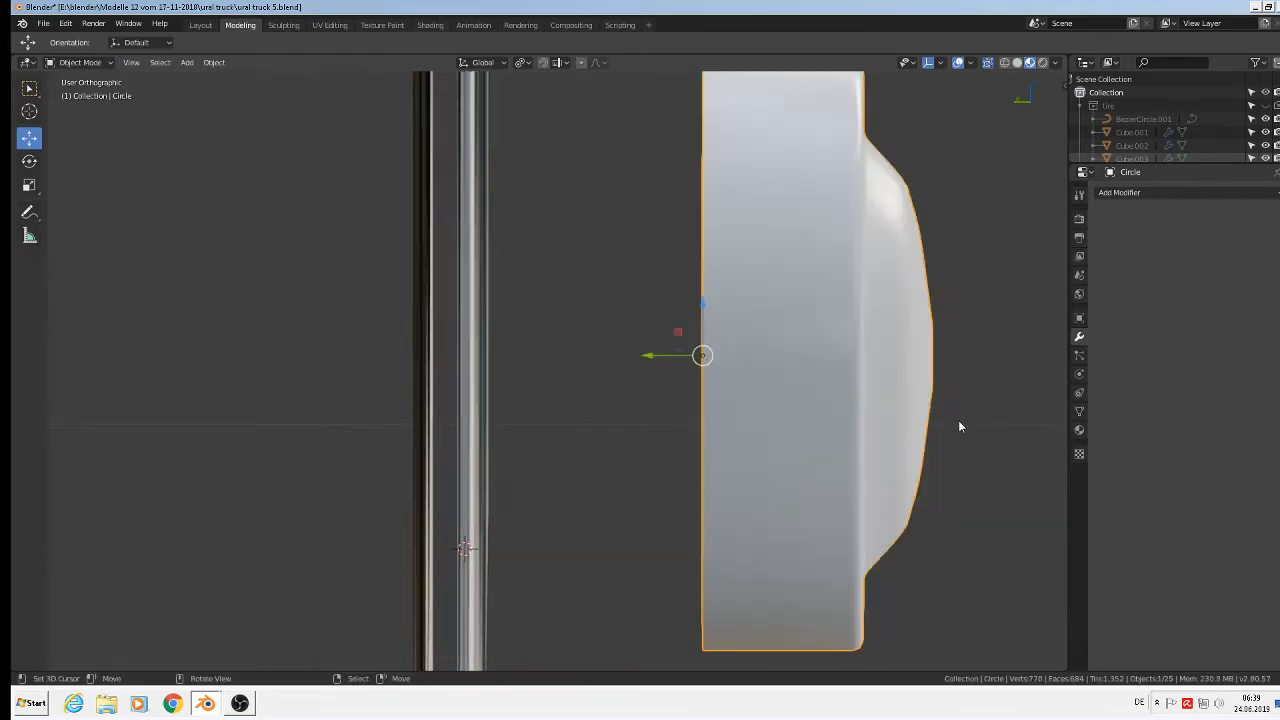
{"action": "middle_click_drag", "start_coordinate": [958, 421], "coordinate": [789, 374]}
{"action": "scroll", "coordinate": [800, 390], "scroll_direction": "down", "scroll_amount": 4}
{"action": "key", "text": "KP_1"}
{"action": "scroll", "coordinate": [814, 409], "scroll_direction": "down", "scroll_amount": 4}
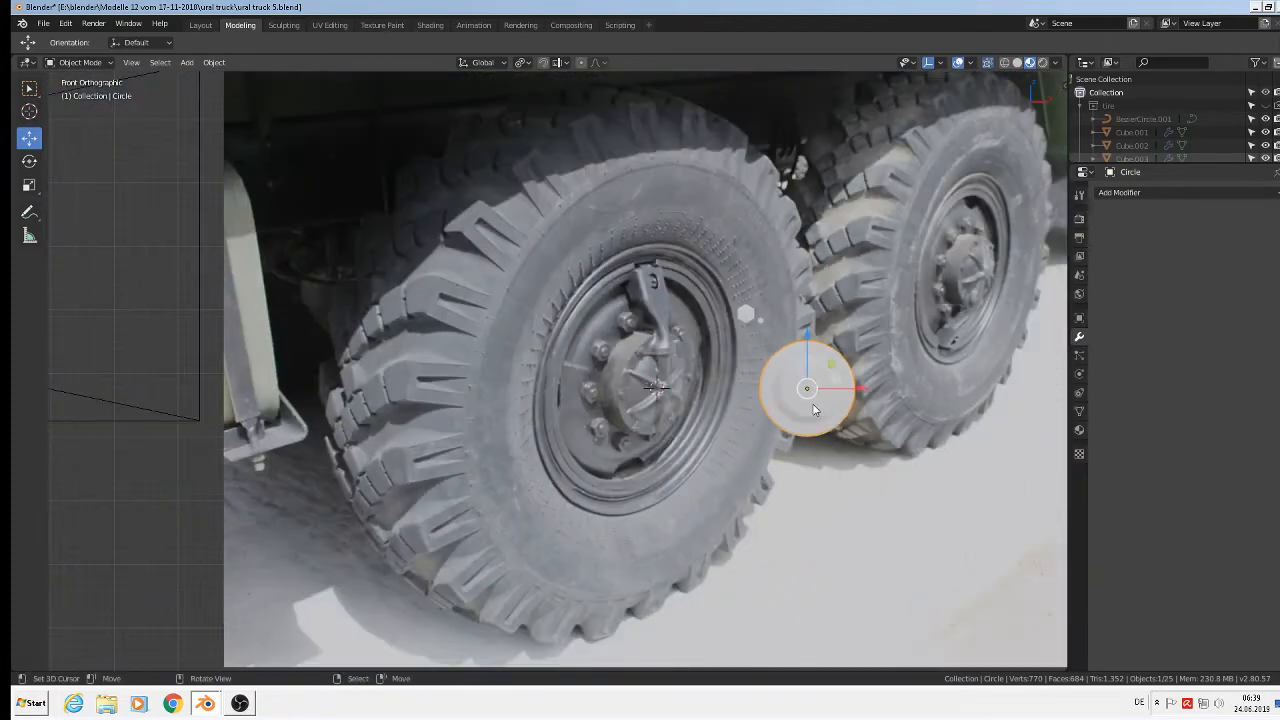
{"action": "scroll", "coordinate": [814, 410], "scroll_direction": "up", "scroll_amount": 1}
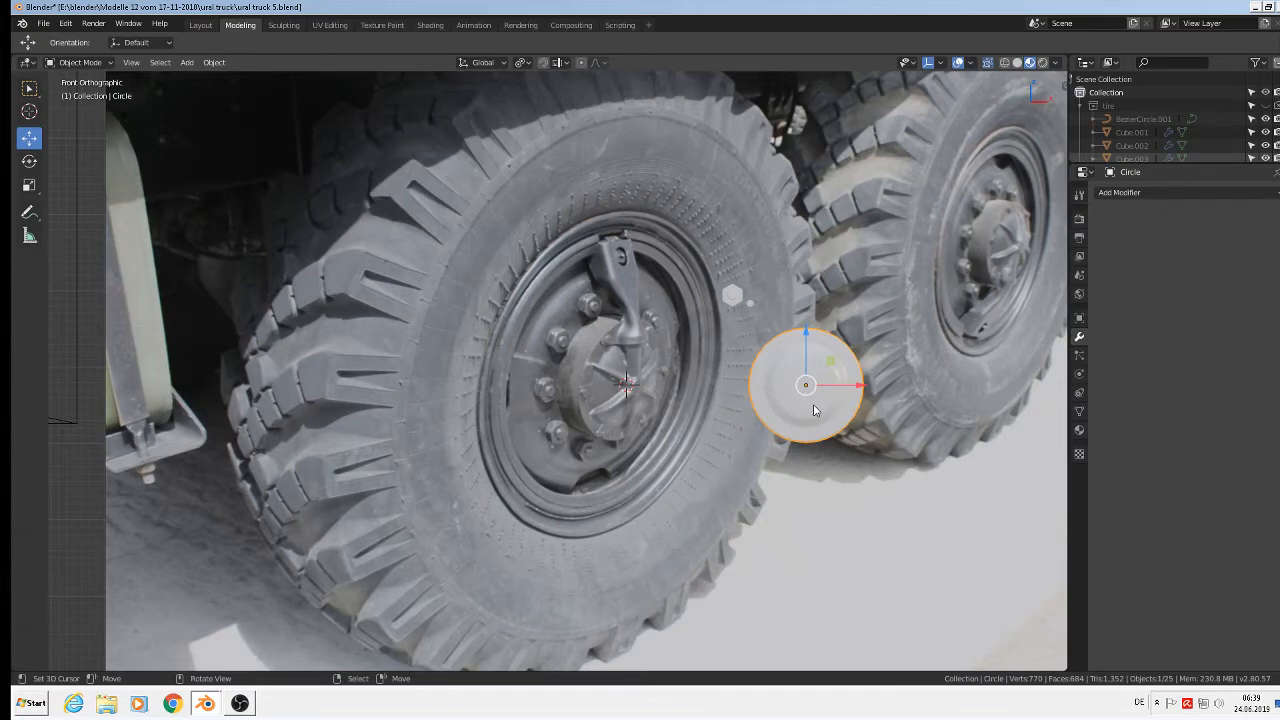
{"action": "key", "text": "Tab"}
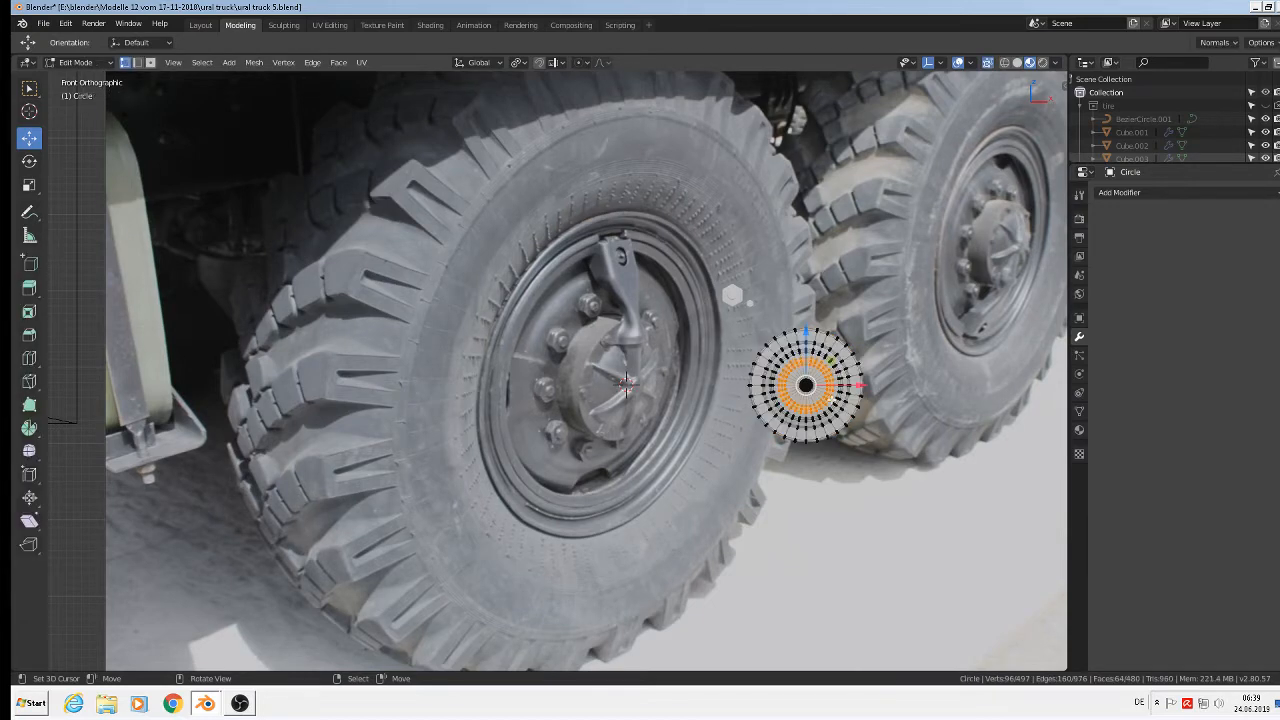
{"action": "scroll", "coordinate": [825, 404], "scroll_direction": "up", "scroll_amount": 3}
{"action": "key", "text": "a"}
{"action": "key", "text": "Tab"}
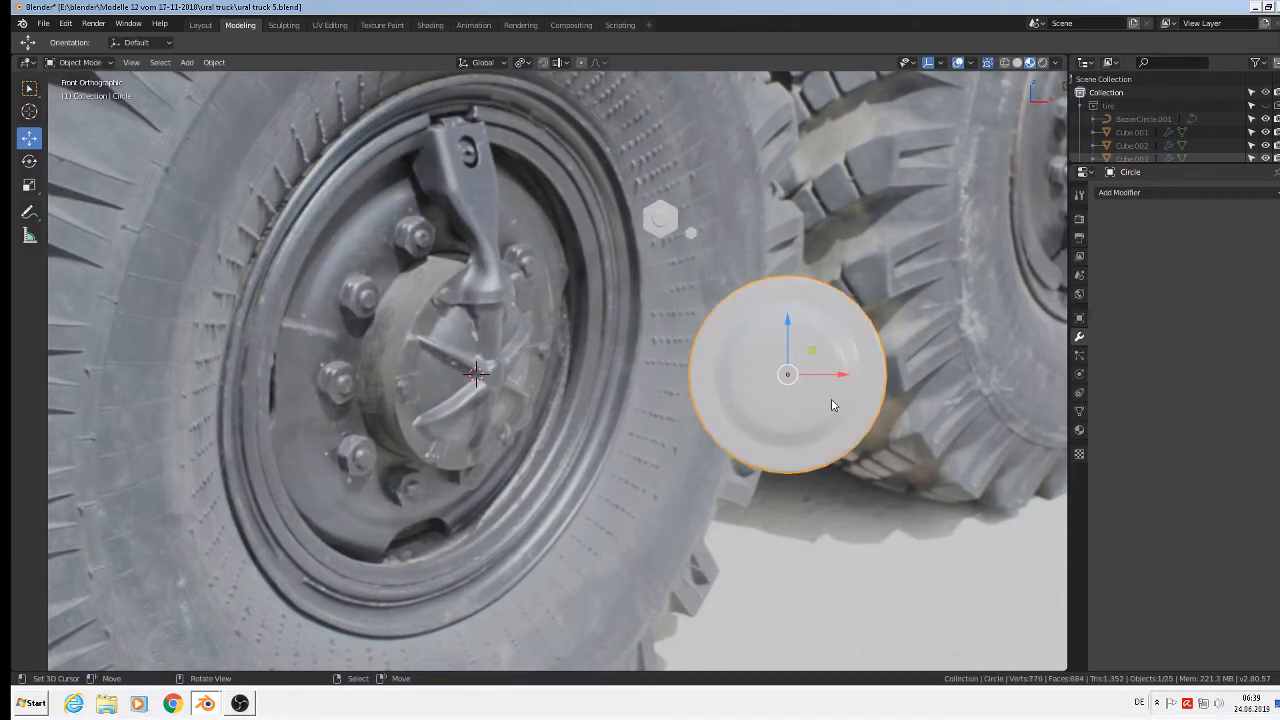
{"action": "scroll", "coordinate": [830, 399], "scroll_direction": "down", "scroll_amount": 4}
{"action": "scroll", "coordinate": [830, 399], "scroll_direction": "up", "scroll_amount": 1}
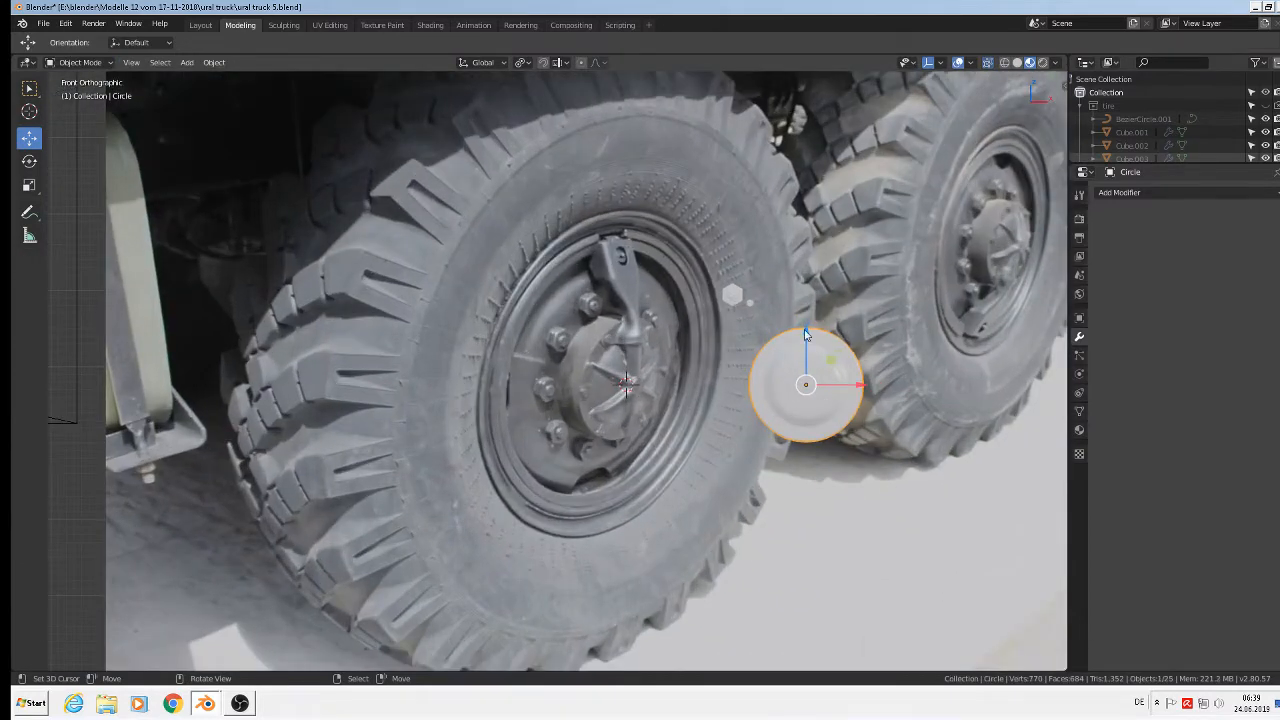
Step: Move the hub cap about 0.112 m up along Z
{"action": "left_click_drag", "start_coordinate": [808, 316], "coordinate": [808, 229]}
{"action": "scroll", "coordinate": [706, 368], "scroll_direction": "up", "scroll_amount": 2}
{"action": "scroll", "coordinate": [706, 368], "scroll_direction": "up", "scroll_amount": 1}
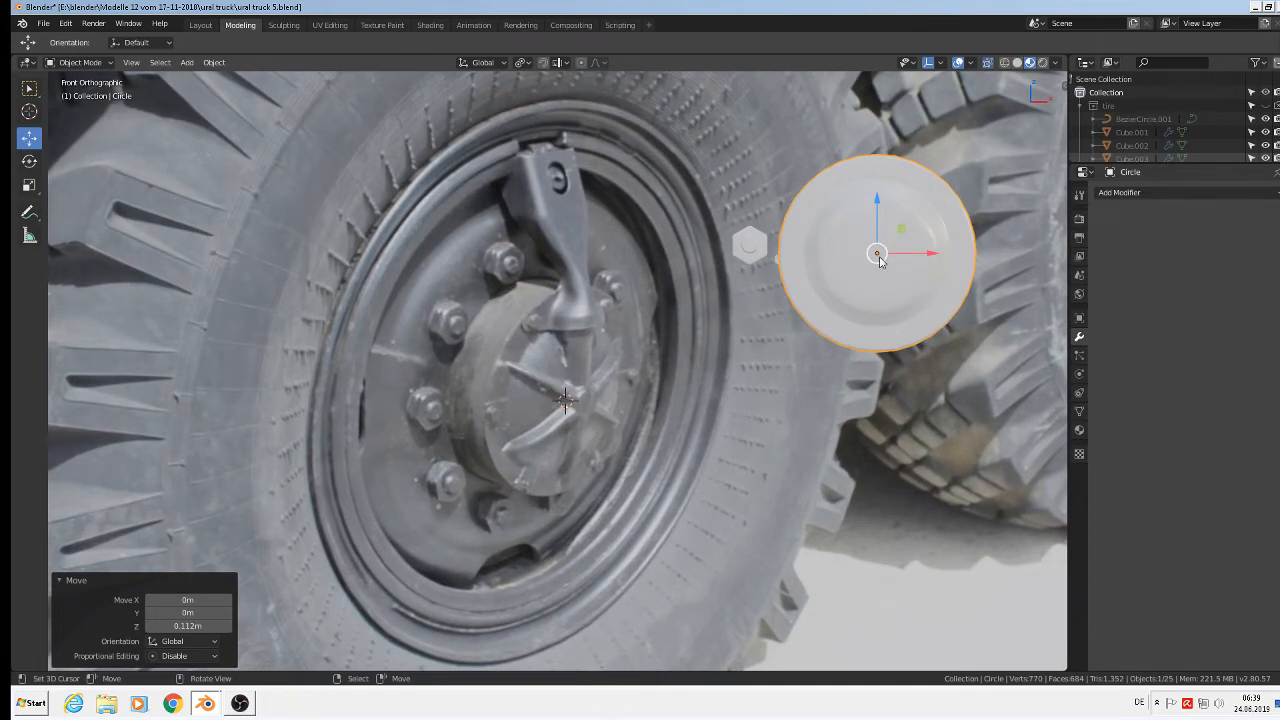
Step: Place the 3D cursor just below the hub cap and add a cube mesh there
{"action": "right_click", "coordinate": [869, 363], "text": "shift"}
{"action": "left_click", "coordinate": [187, 62]}
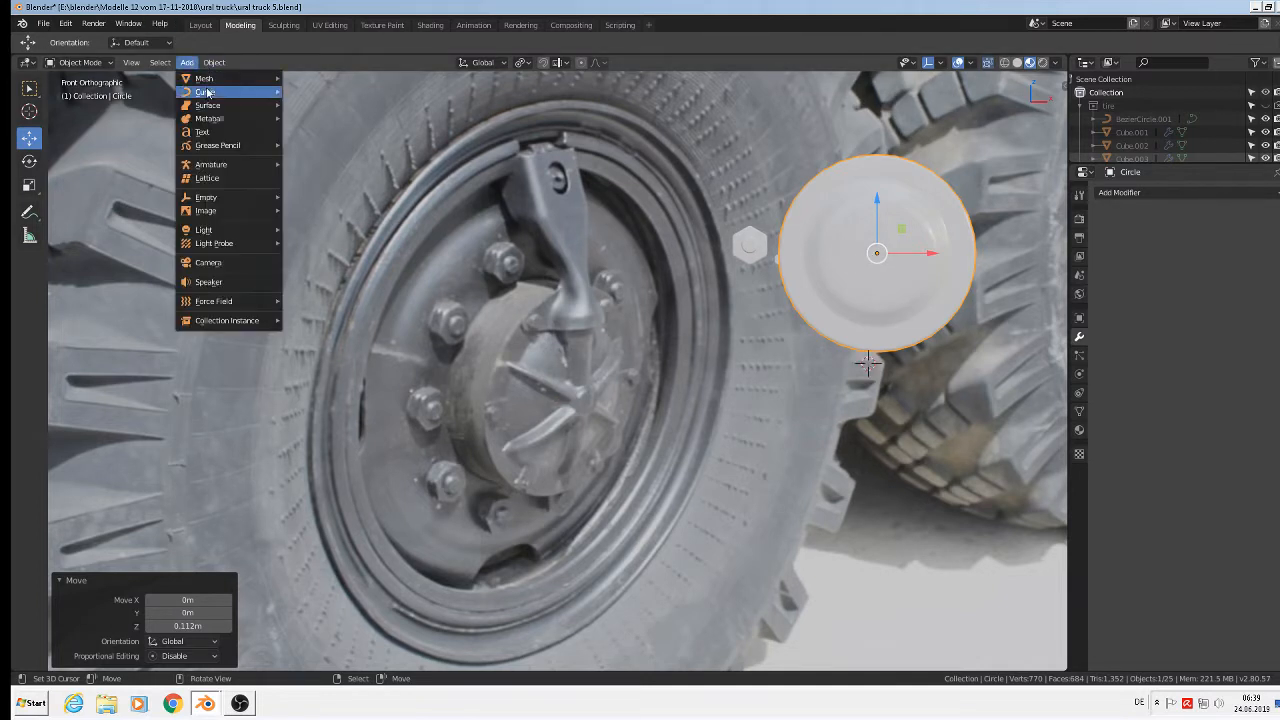
{"action": "mouse_move", "coordinate": [205, 80]}
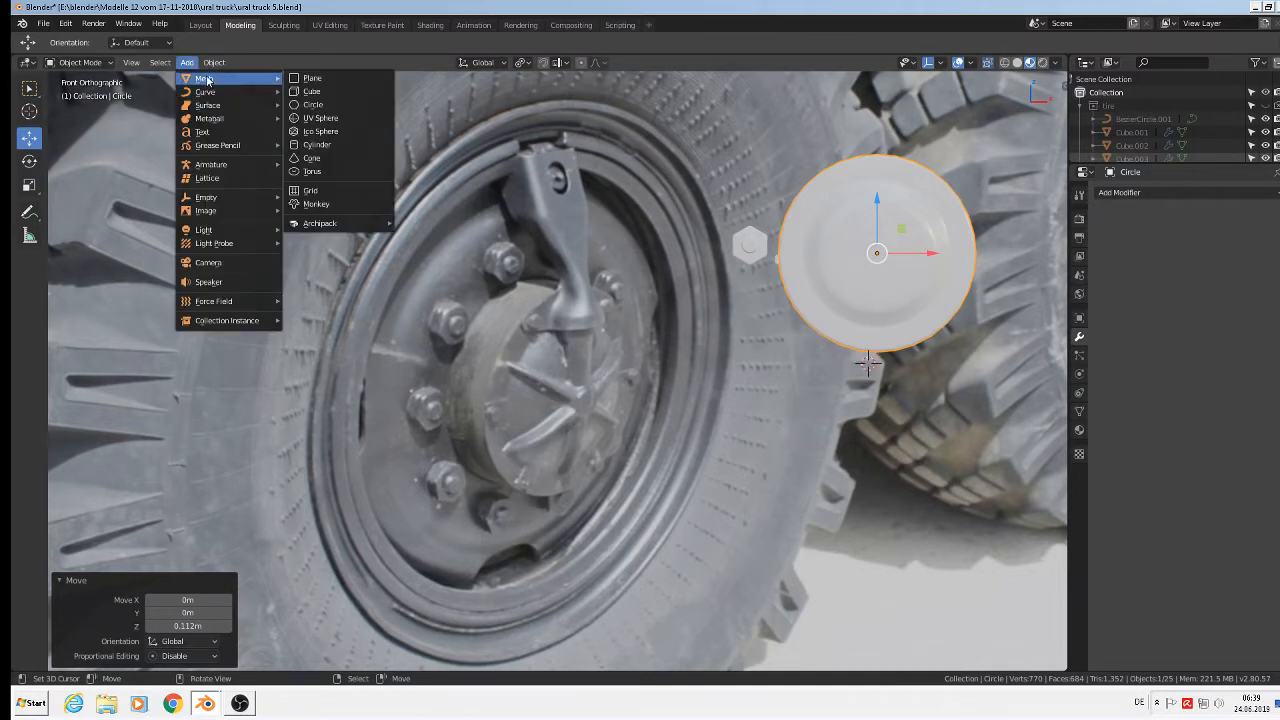
{"action": "left_click", "coordinate": [312, 91]}
{"action": "right_click", "coordinate": [962, 464]}
{"action": "left_click", "coordinate": [962, 464]}
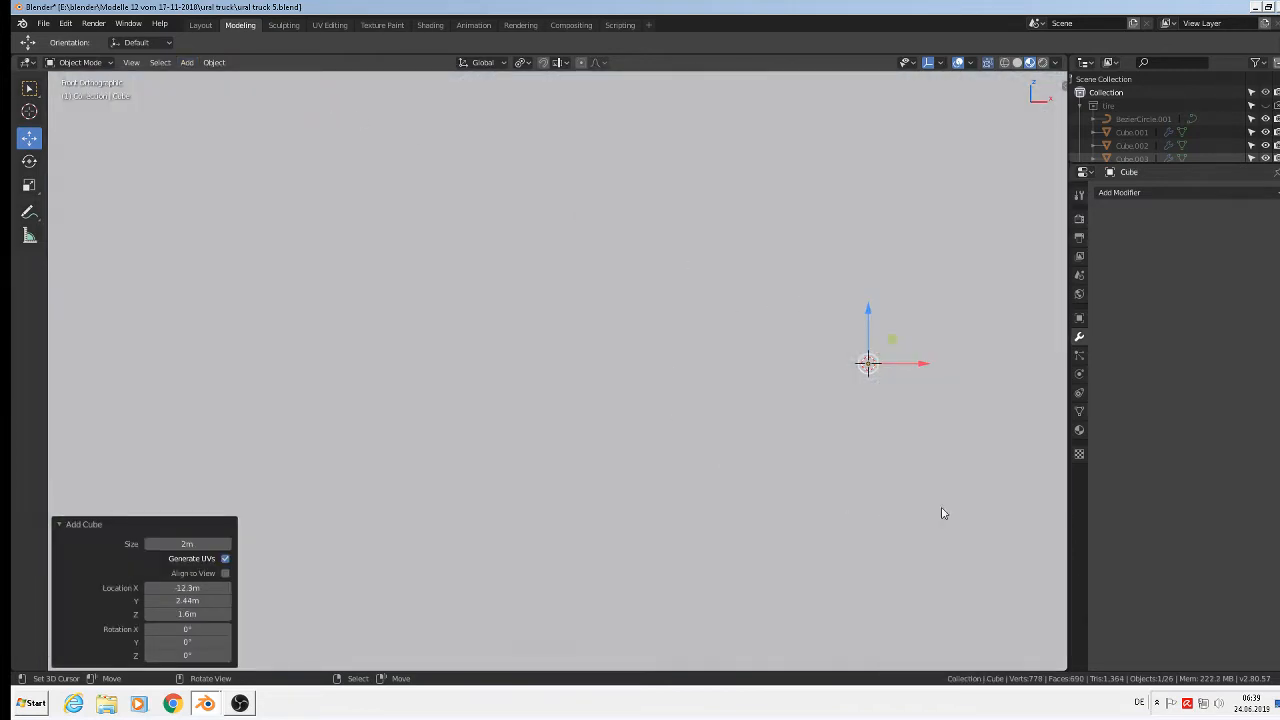
Step: Scale the cube down by 0.050 and again by 0.111, and stretch it by about 8.574 along X into a thin bar
{"action": "key", "text": "s"}
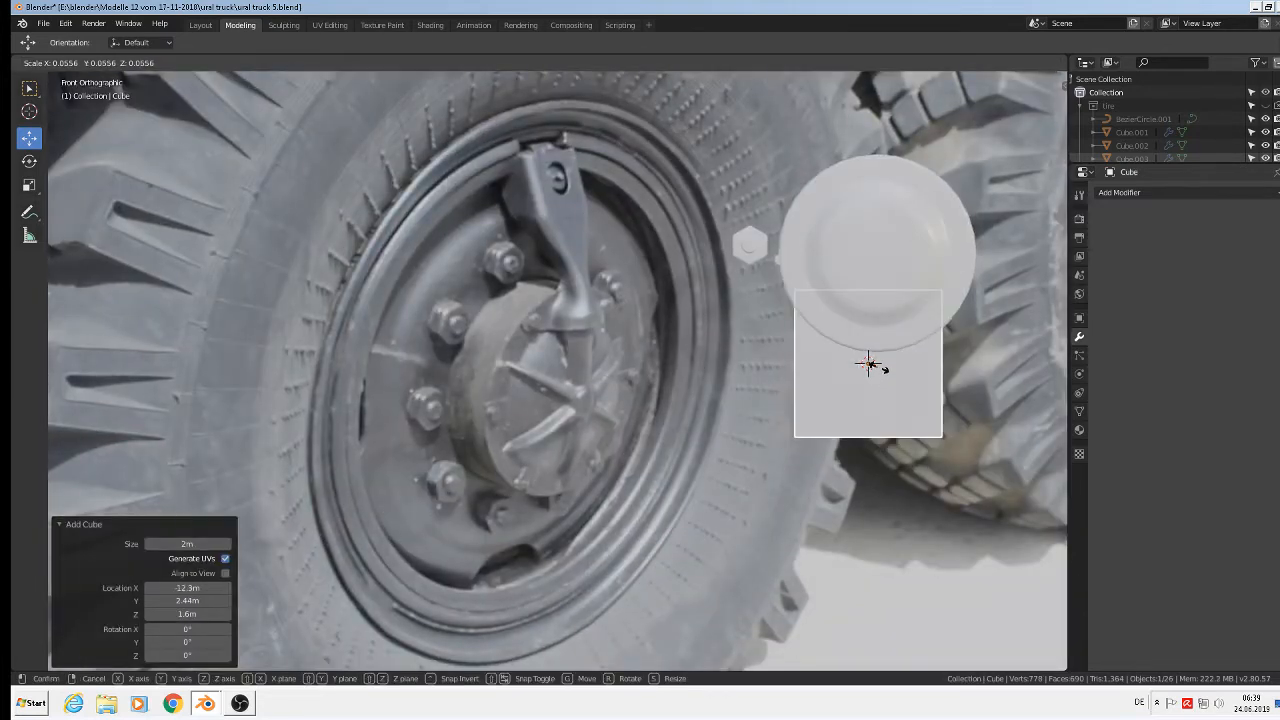
{"action": "left_click", "coordinate": [880, 366]}
{"action": "key", "text": "s"}
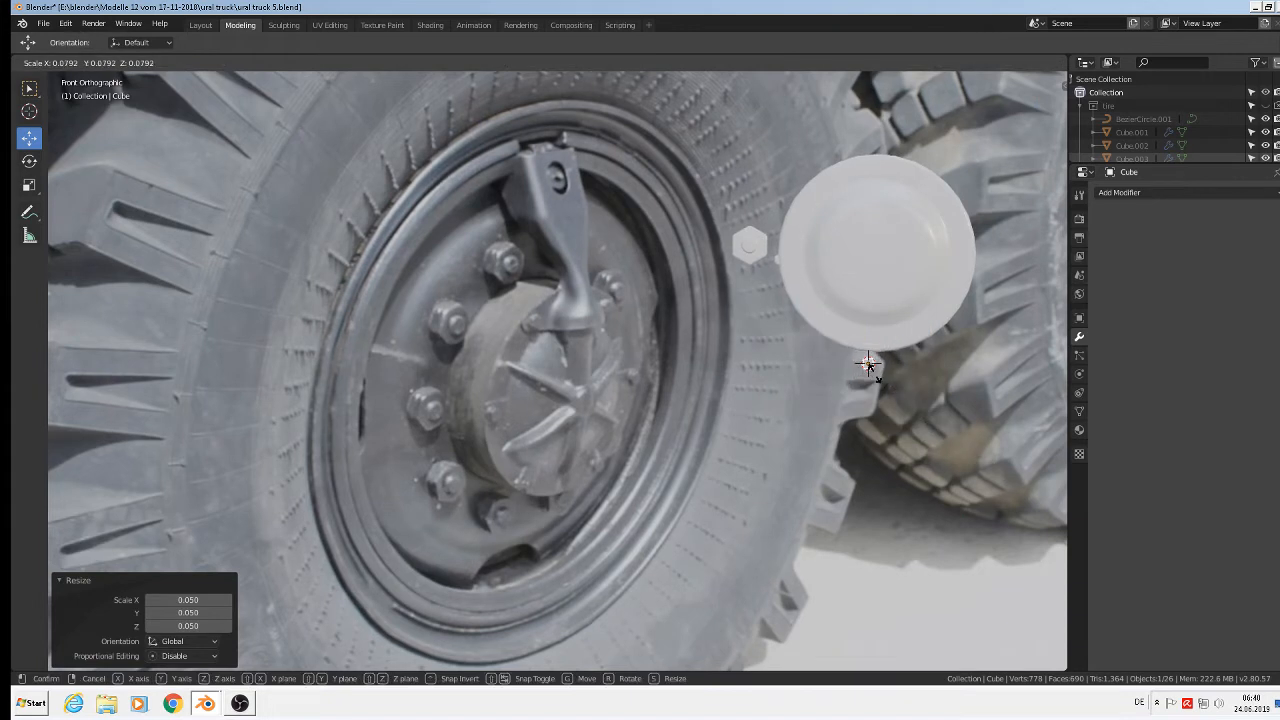
{"action": "left_click", "coordinate": [872, 367]}
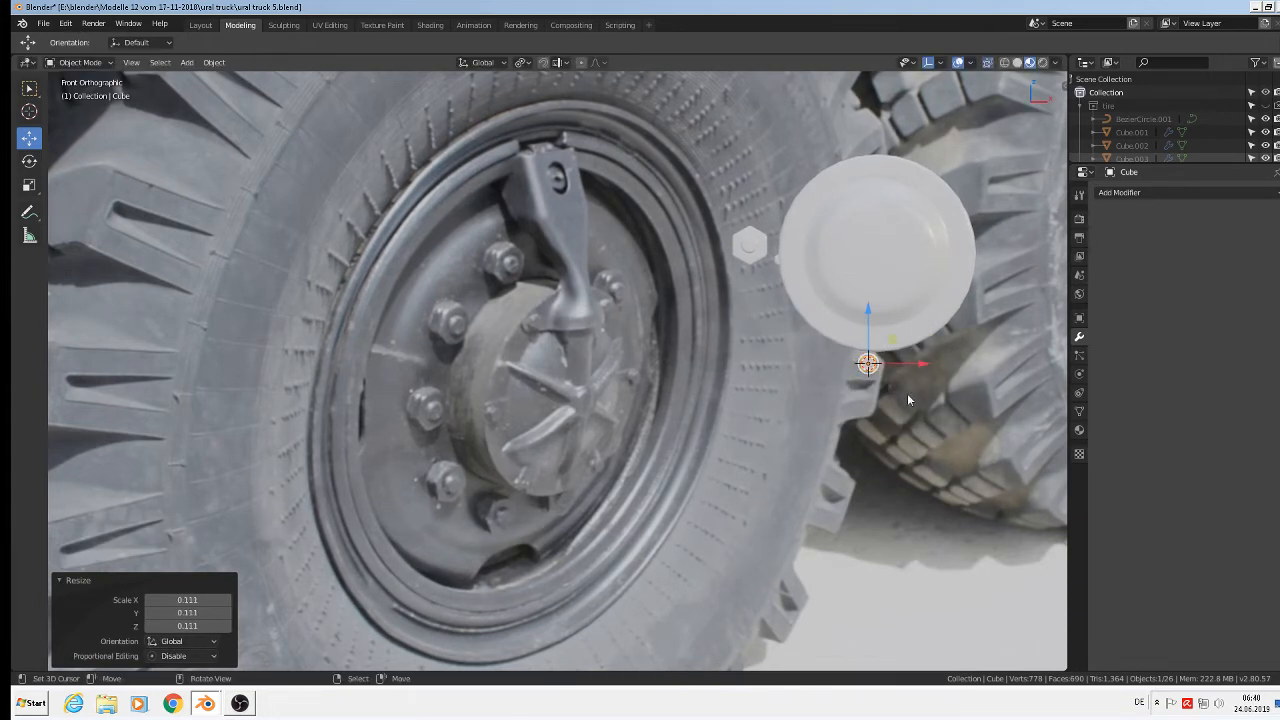
{"action": "key", "text": "s"}
{"action": "key", "text": "x"}
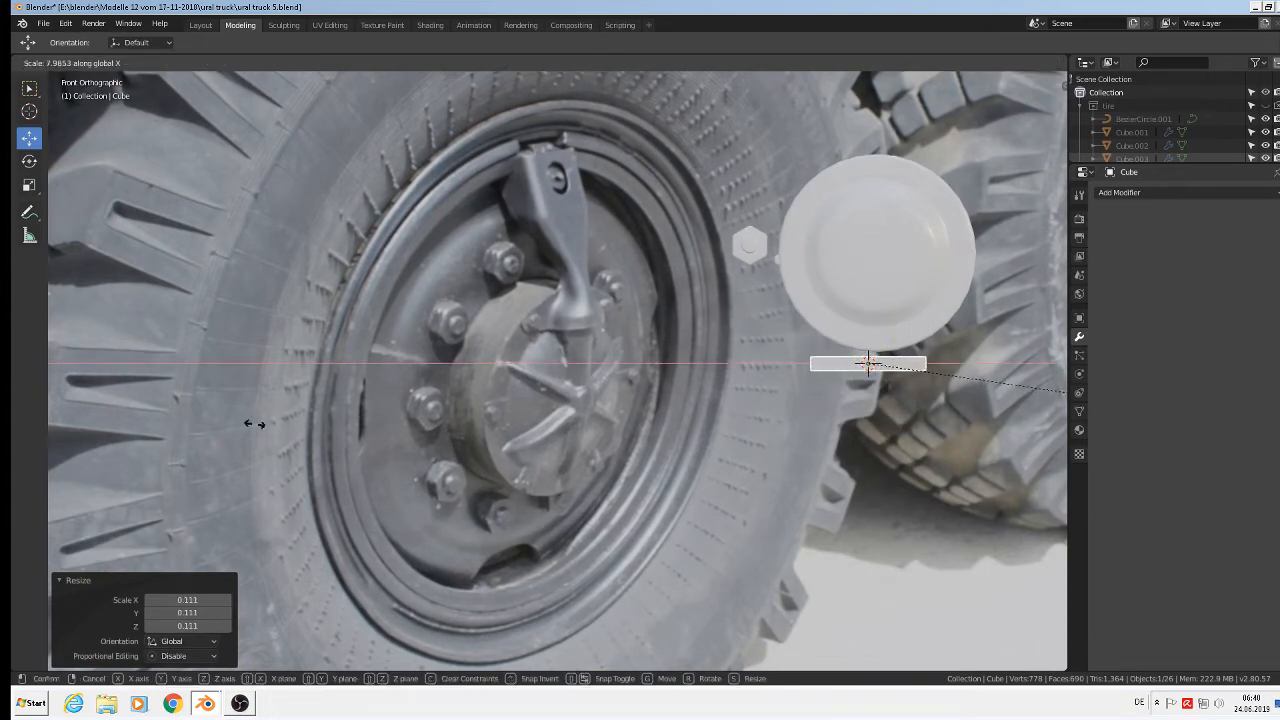
{"action": "left_click", "coordinate": [280, 432]}
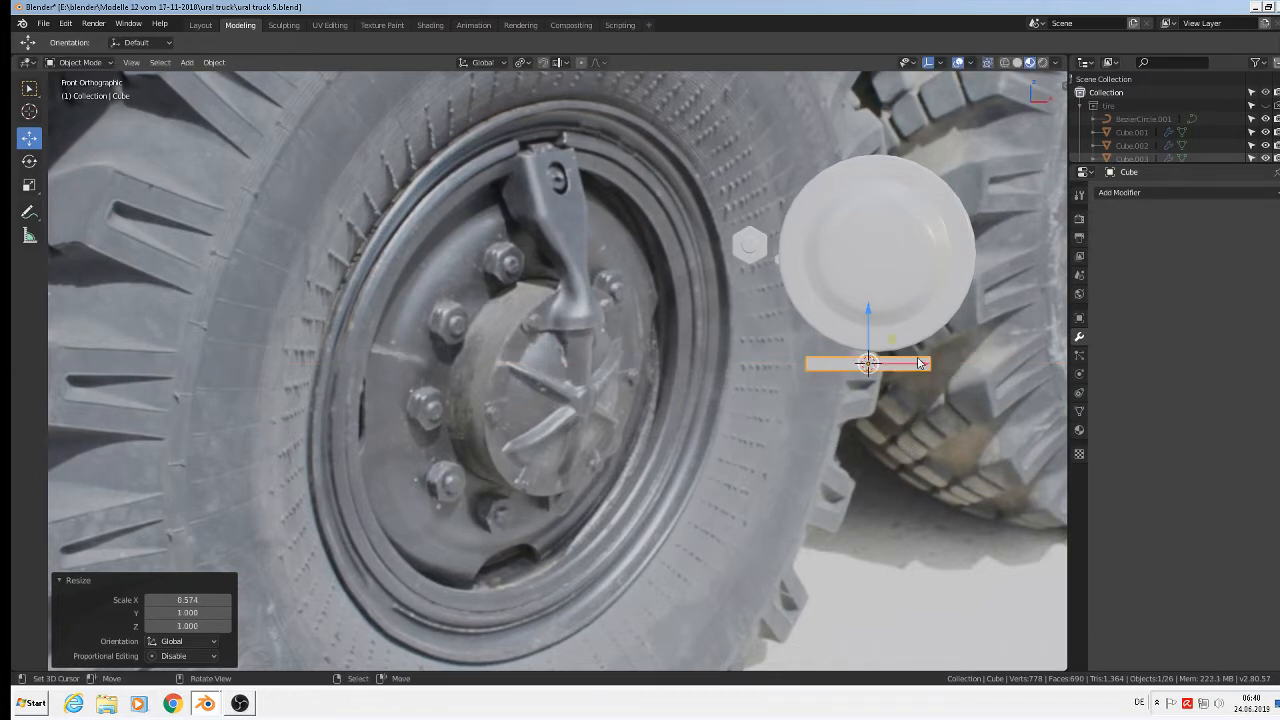
Step: Move the bar about -0.093 m along X and -0.179 m along Y, in front of the hub cap
{"action": "key", "text": "g"}
{"action": "key", "text": "x"}
{"action": "left_click", "coordinate": [533, 425]}
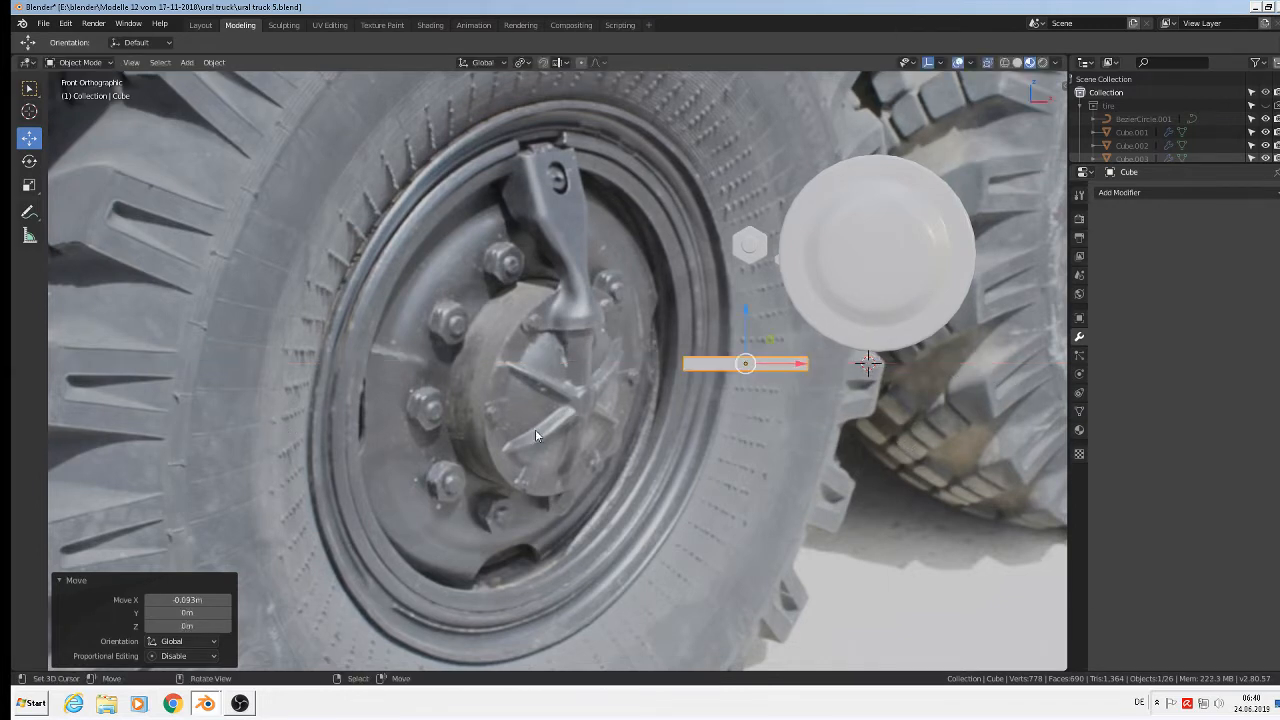
{"action": "mouse_move", "coordinate": [715, 368]}
{"action": "middle_mouse_down"}
{"action": "mouse_move", "coordinate": [742, 402]}
{"action": "mouse_move", "coordinate": [728, 350]}
{"action": "middle_mouse_up"}
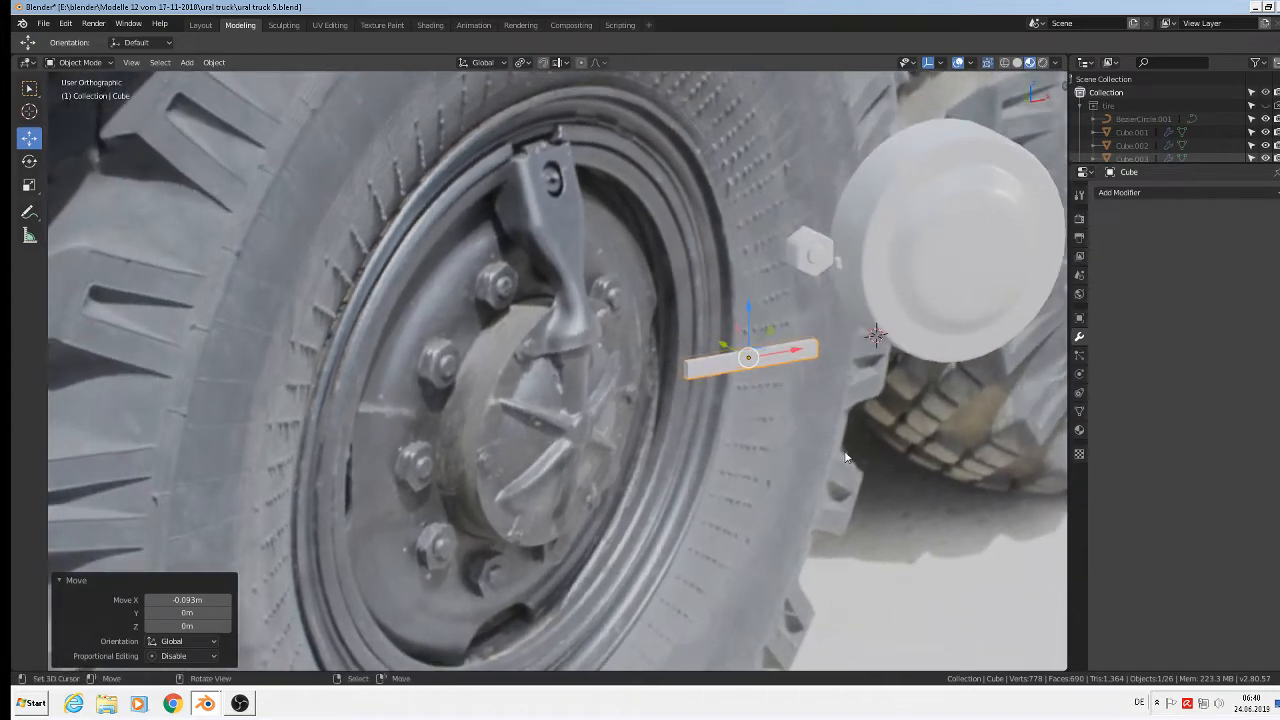
{"action": "key", "text": "g"}
{"action": "left_click", "coordinate": [878, 438]}
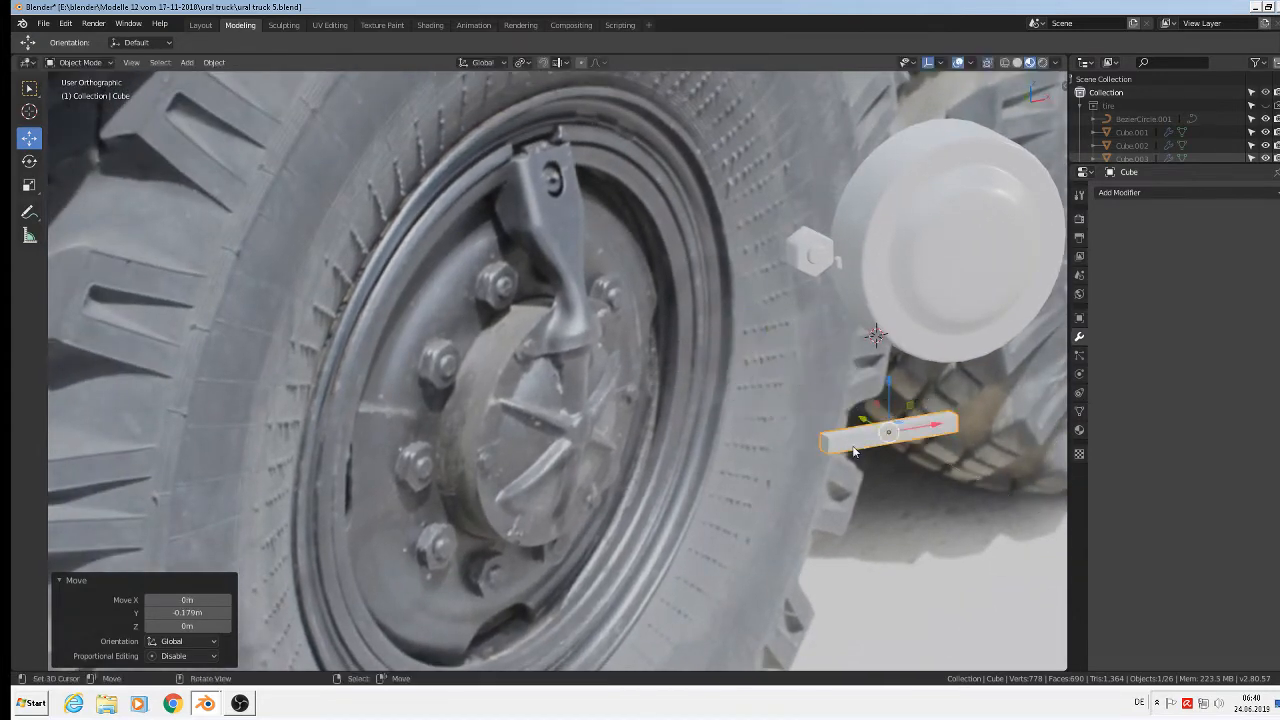
Step: Add one loop cut across the bar, slid towards its hub-side end with a factor of about 0.356
{"action": "scroll", "coordinate": [874, 475], "scroll_direction": "up", "scroll_amount": 4}
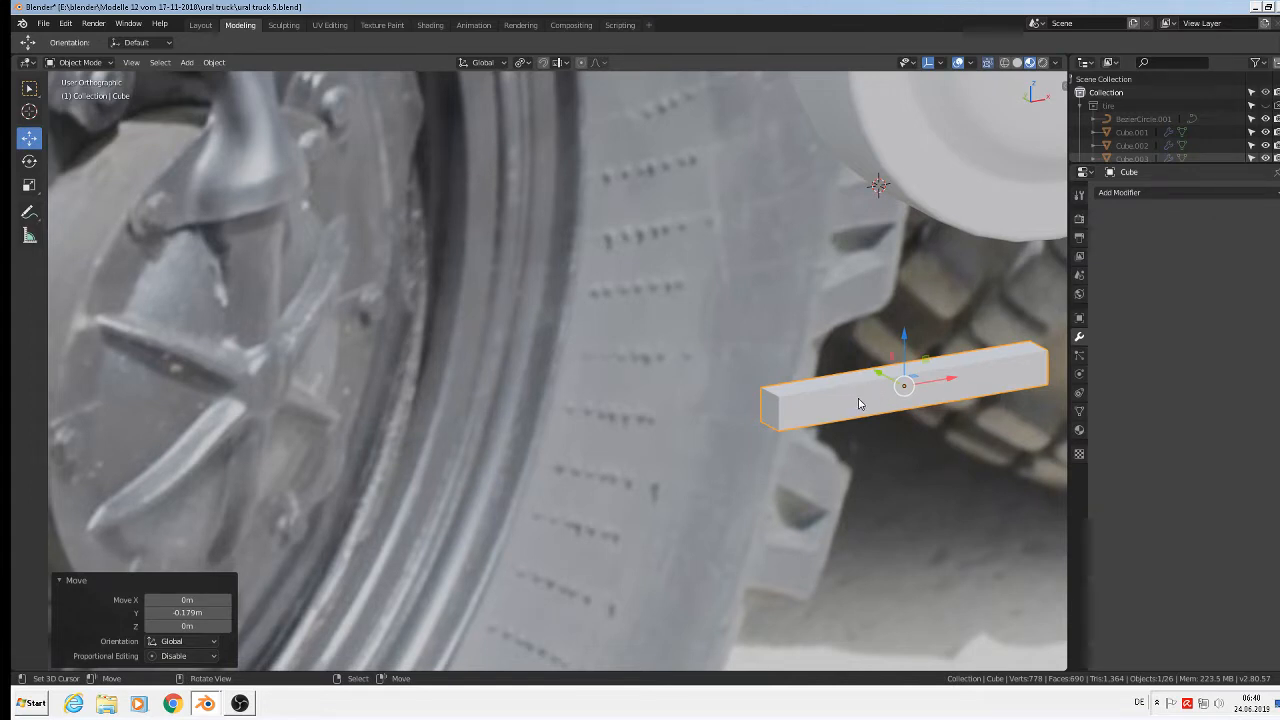
{"action": "key", "text": "Tab"}
{"action": "key", "text": "ctrl+r"}
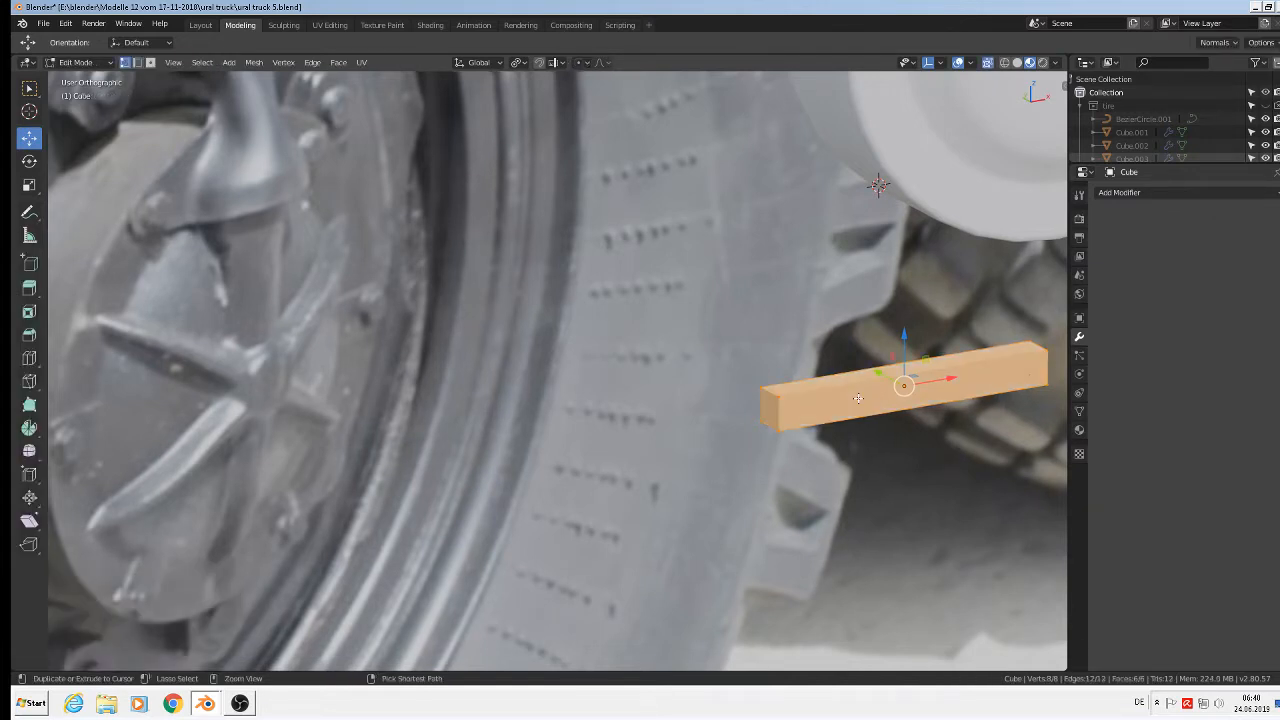
{"action": "left_click", "coordinate": [858, 398]}
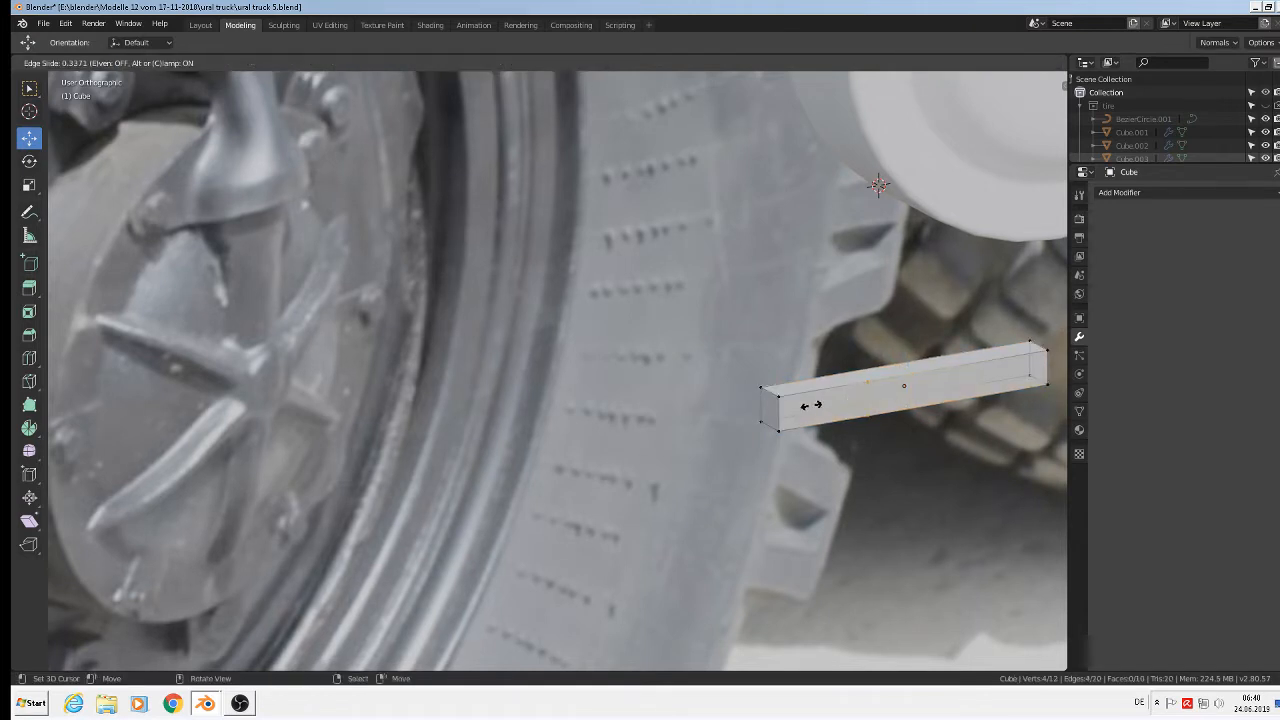
{"action": "left_click", "coordinate": [810, 409]}
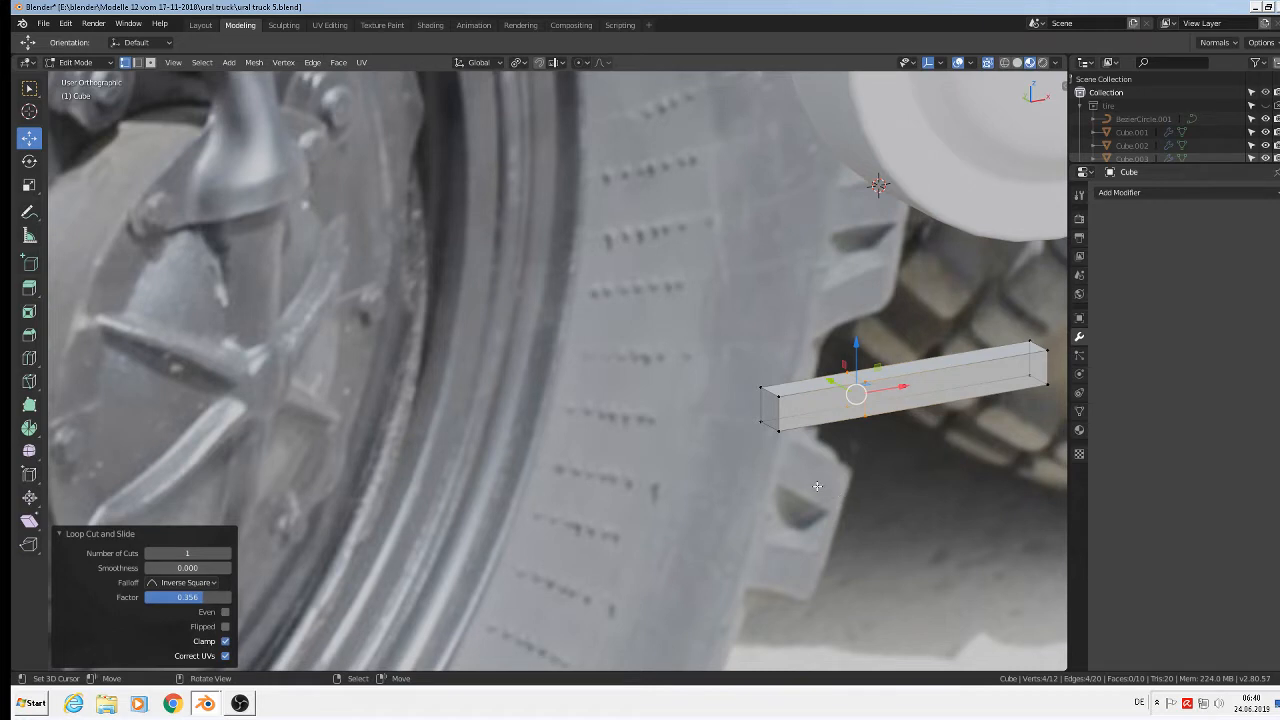
Step: Taper the bar by scaling its hub-side end face to about 0.413 with smooth proportional editing enabled, proportional size 0.063
{"action": "left_click", "coordinate": [150, 62]}
{"action": "left_click", "coordinate": [768, 410]}
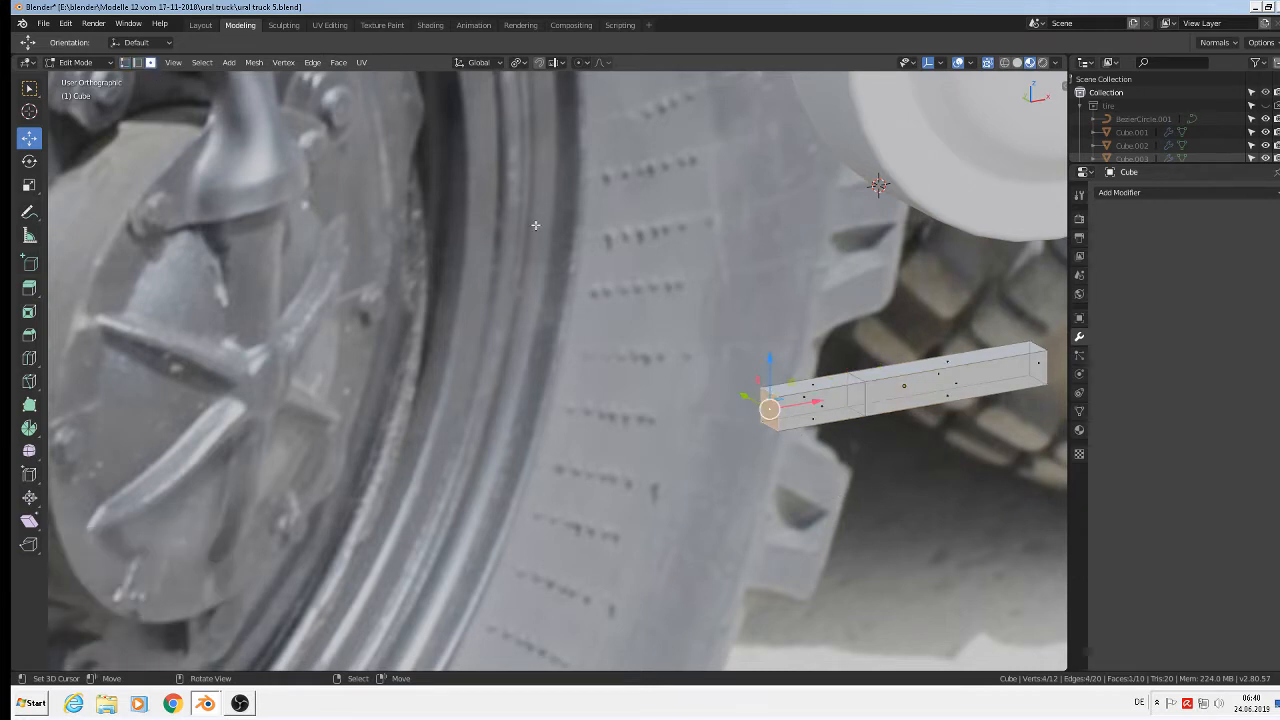
{"action": "left_click", "coordinate": [581, 63]}
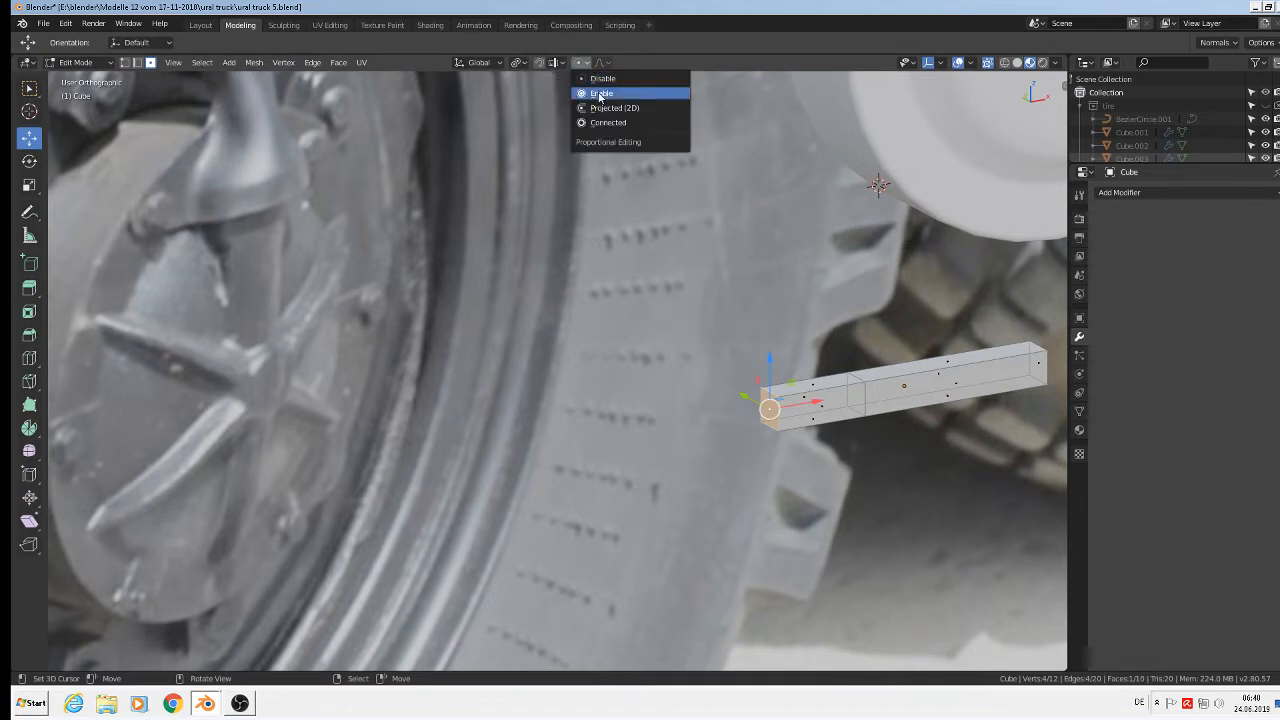
{"action": "left_click", "coordinate": [598, 92]}
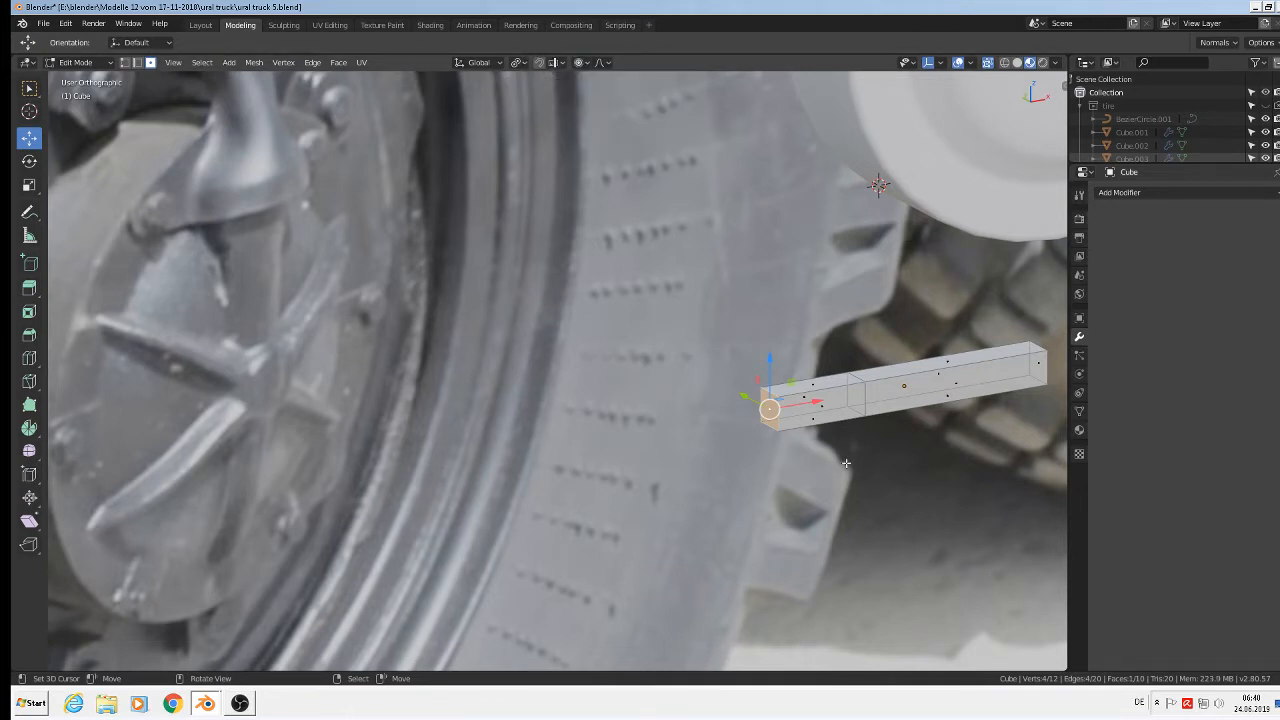
{"action": "key", "text": "s"}
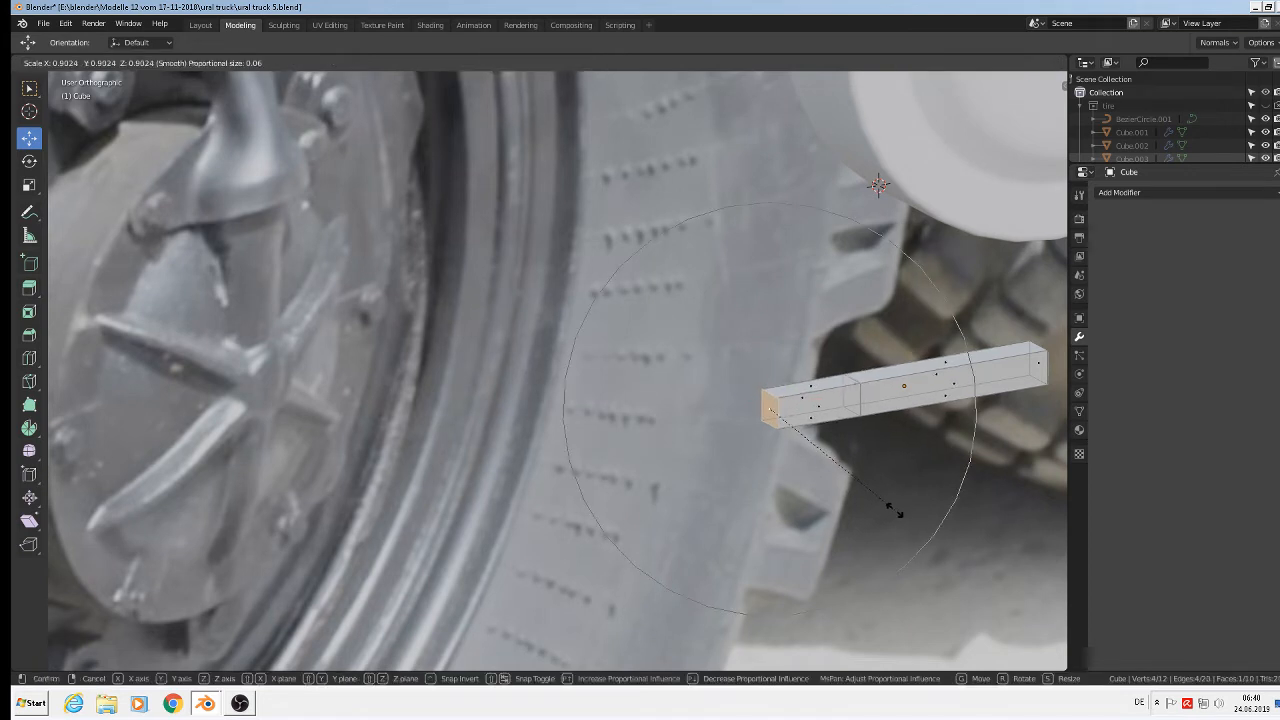
{"action": "left_click", "coordinate": [820, 461]}
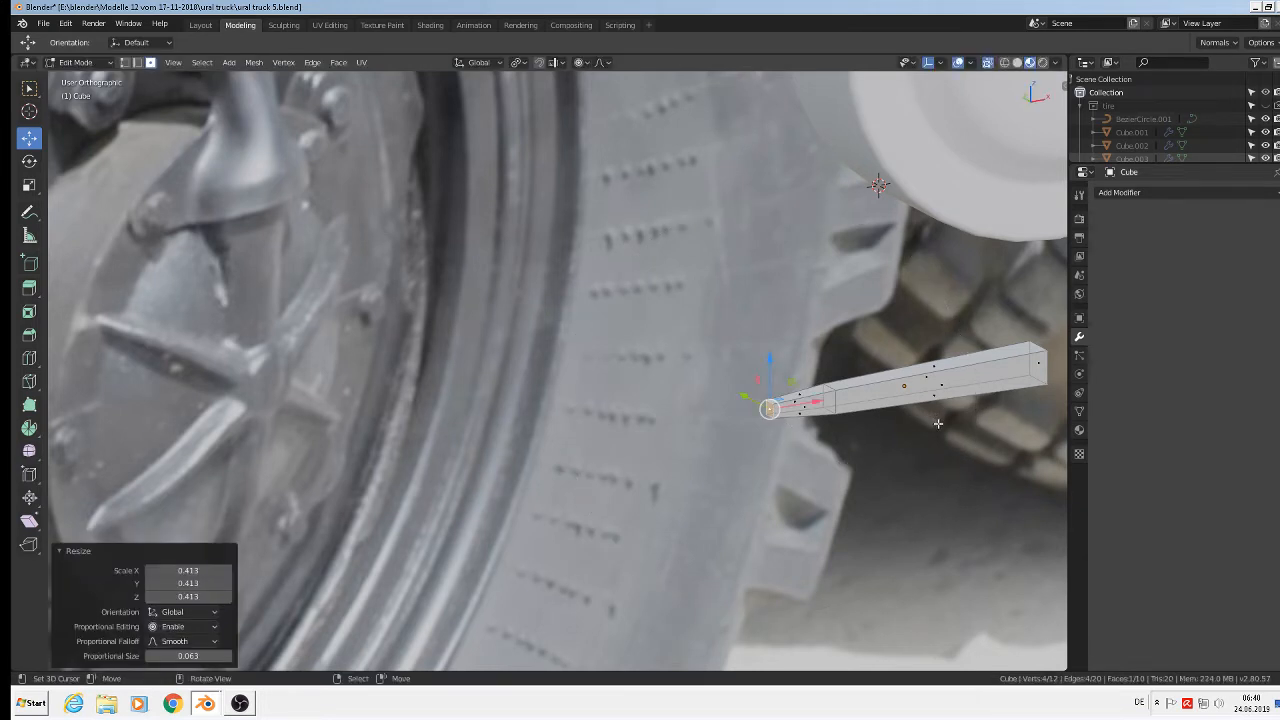
Step: Add a Subdivision Surface modifier to the tapered bar with 2 viewport subdivisions
{"action": "left_click", "coordinate": [1130, 193]}
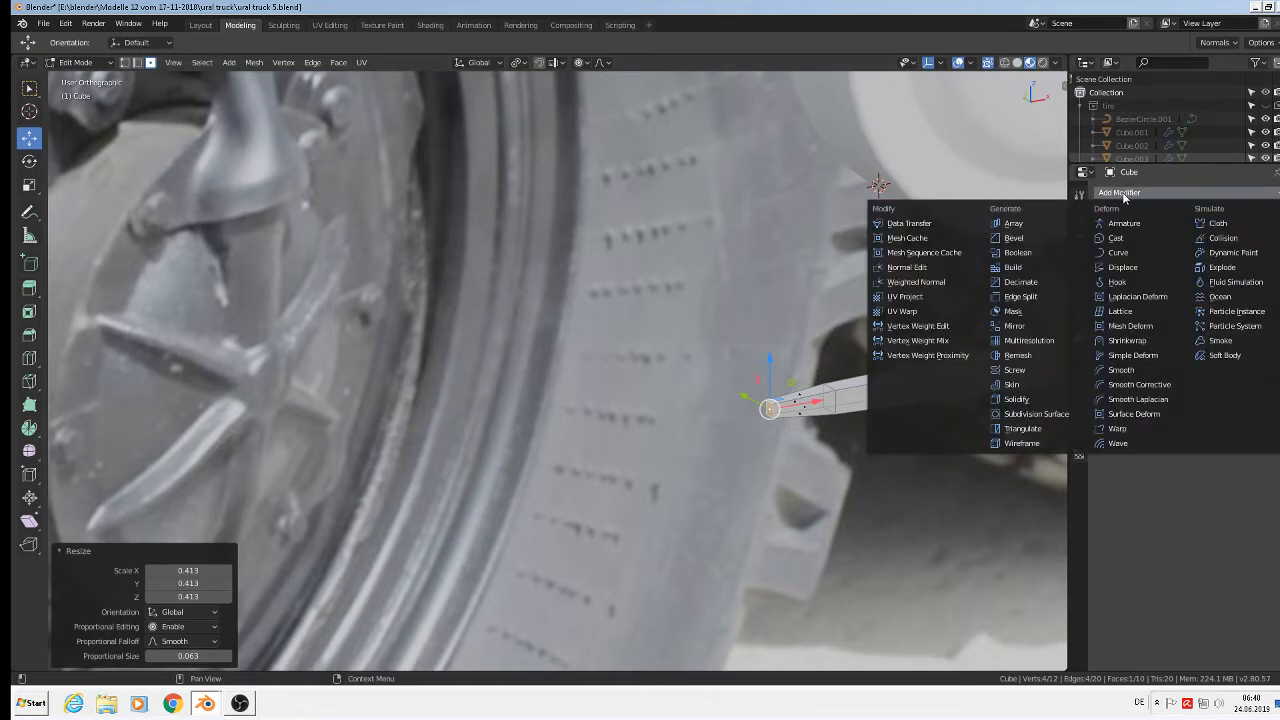
{"action": "left_click", "coordinate": [1060, 413]}
{"action": "middle_click_drag", "start_coordinate": [961, 410], "coordinate": [891, 427]}
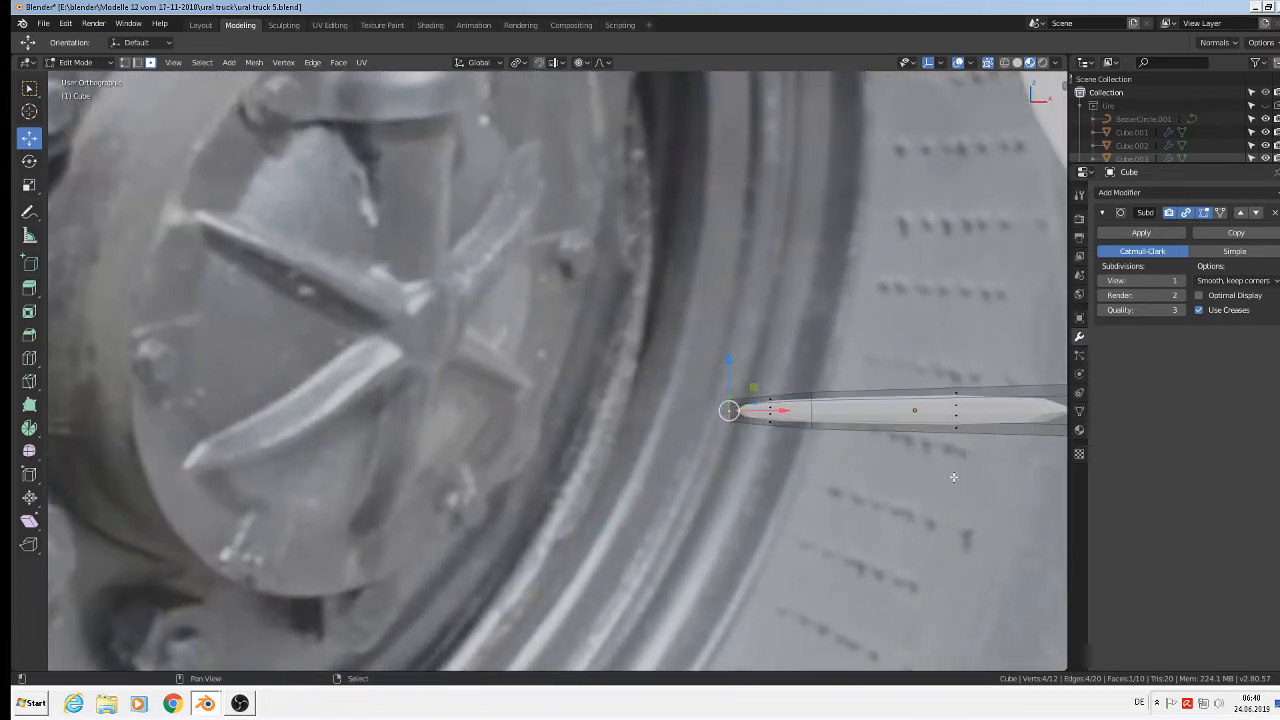
{"action": "middle_click_drag", "start_coordinate": [949, 477], "coordinate": [702, 455], "text": "shift"}
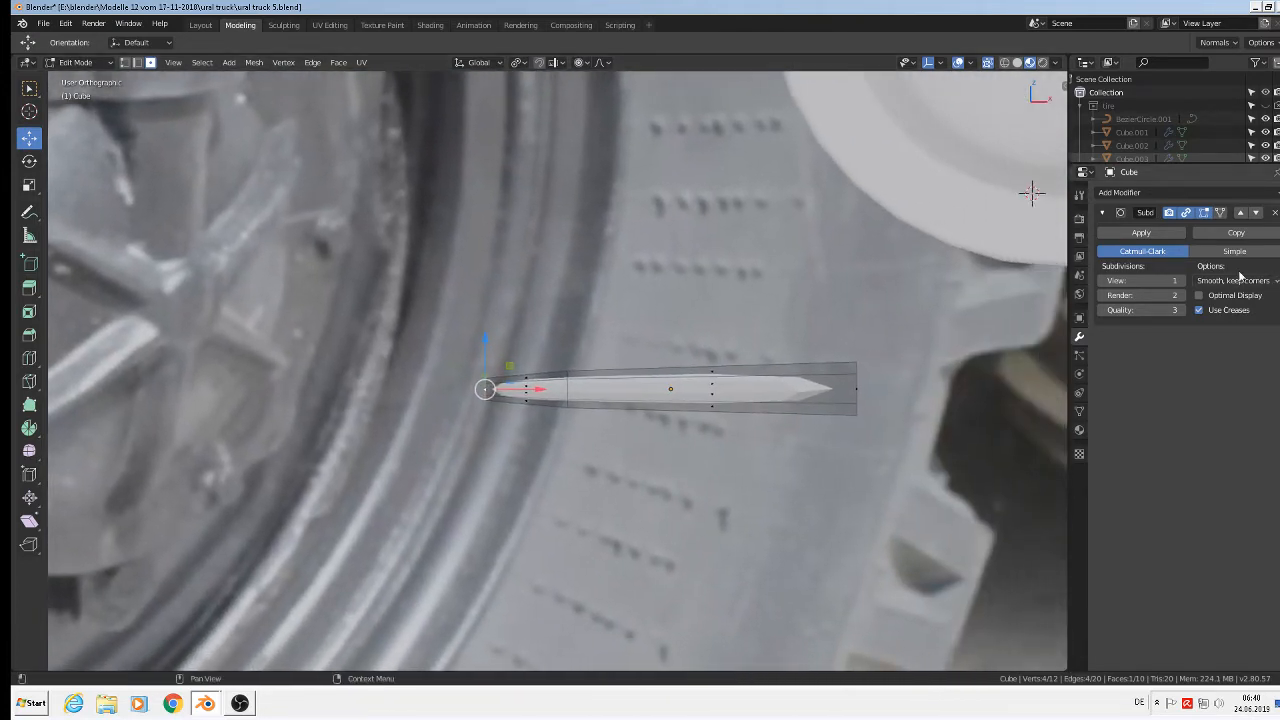
{"action": "left_click", "coordinate": [1183, 281]}
Step: Add loop cuts close to the bar's narrow and wide ends, with slide factors of about 0.929 and -0.961
{"action": "scroll", "coordinate": [720, 386], "scroll_direction": "up", "scroll_amount": 2}
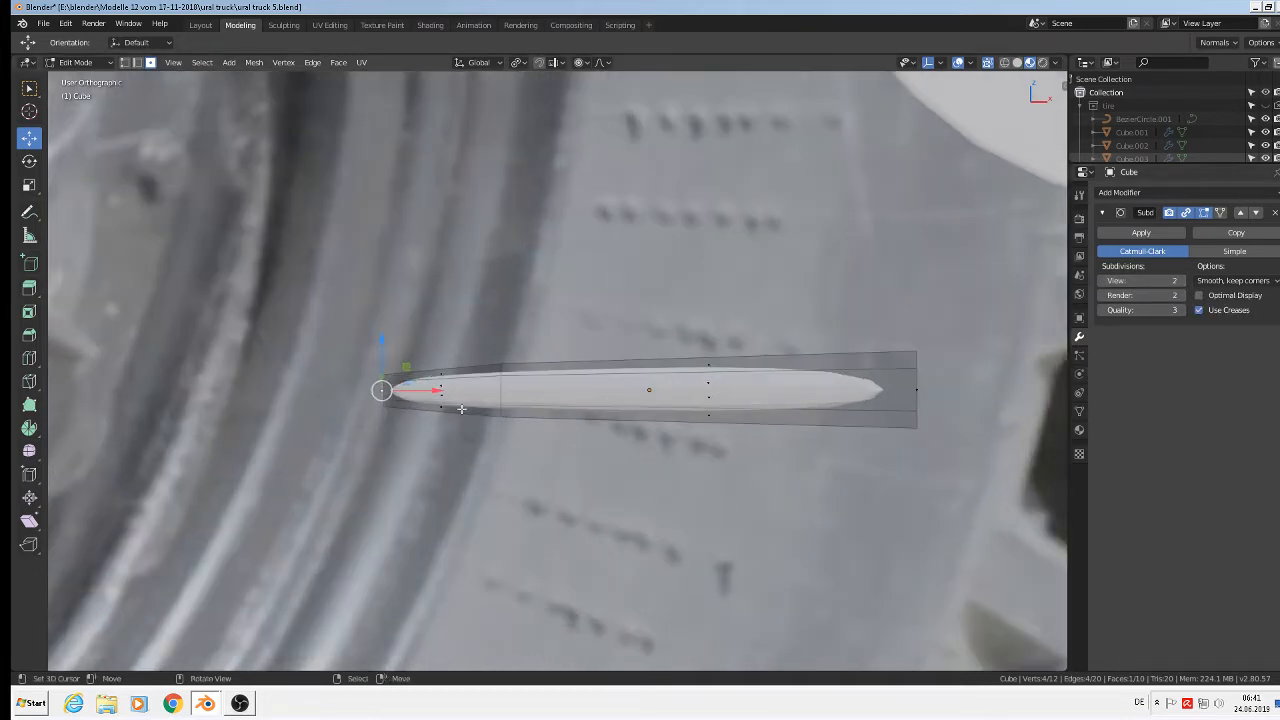
{"action": "key", "text": "ctrl+r"}
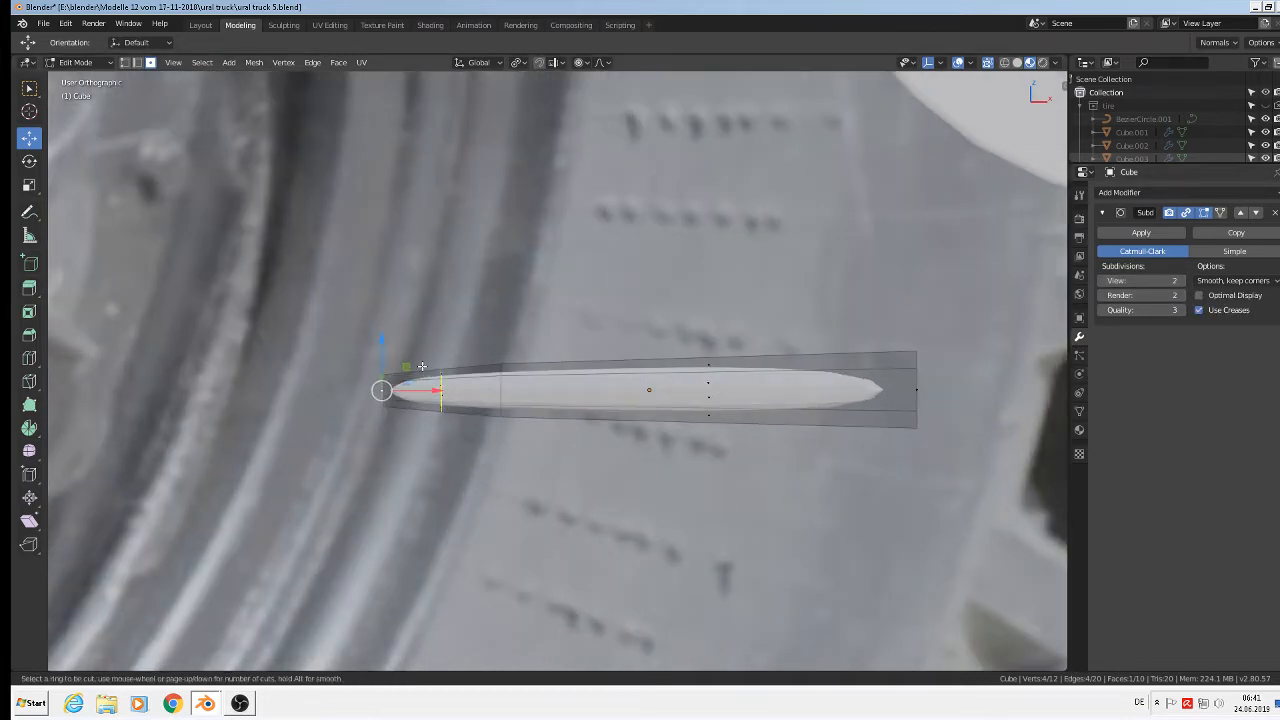
{"action": "left_click", "coordinate": [422, 366]}
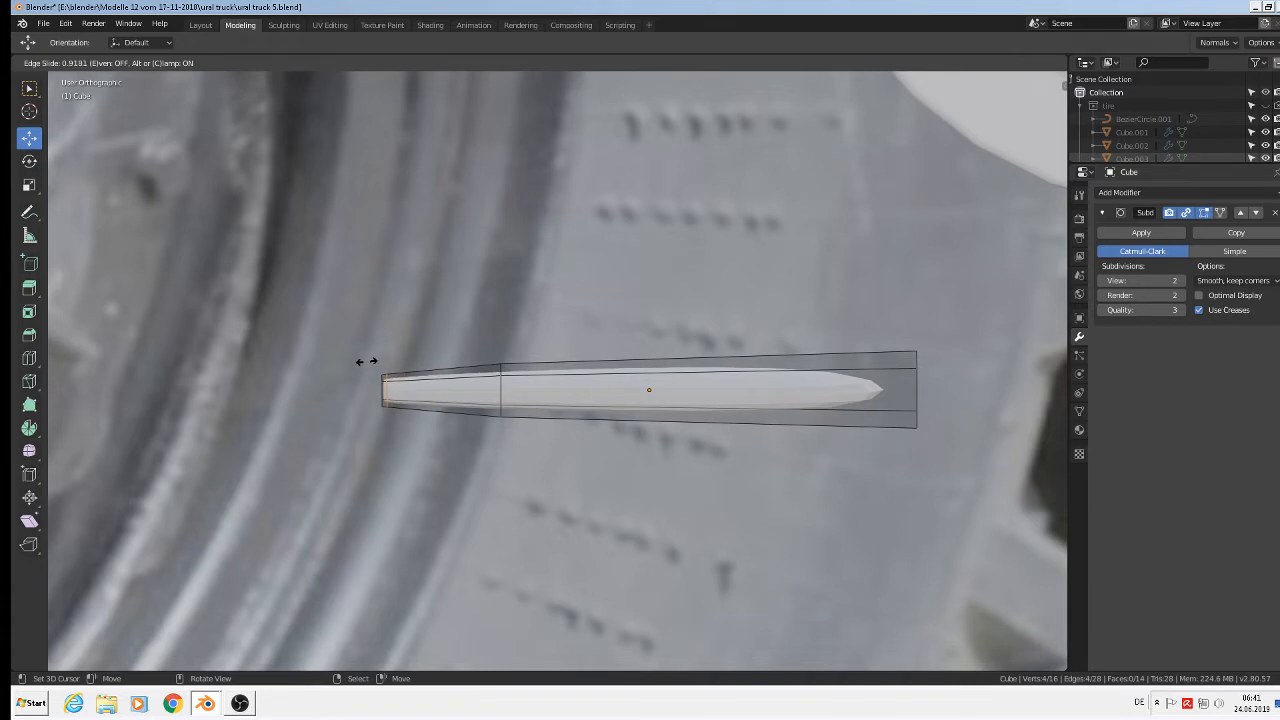
{"action": "left_click", "coordinate": [366, 361]}
{"action": "key", "text": "ctrl+r"}
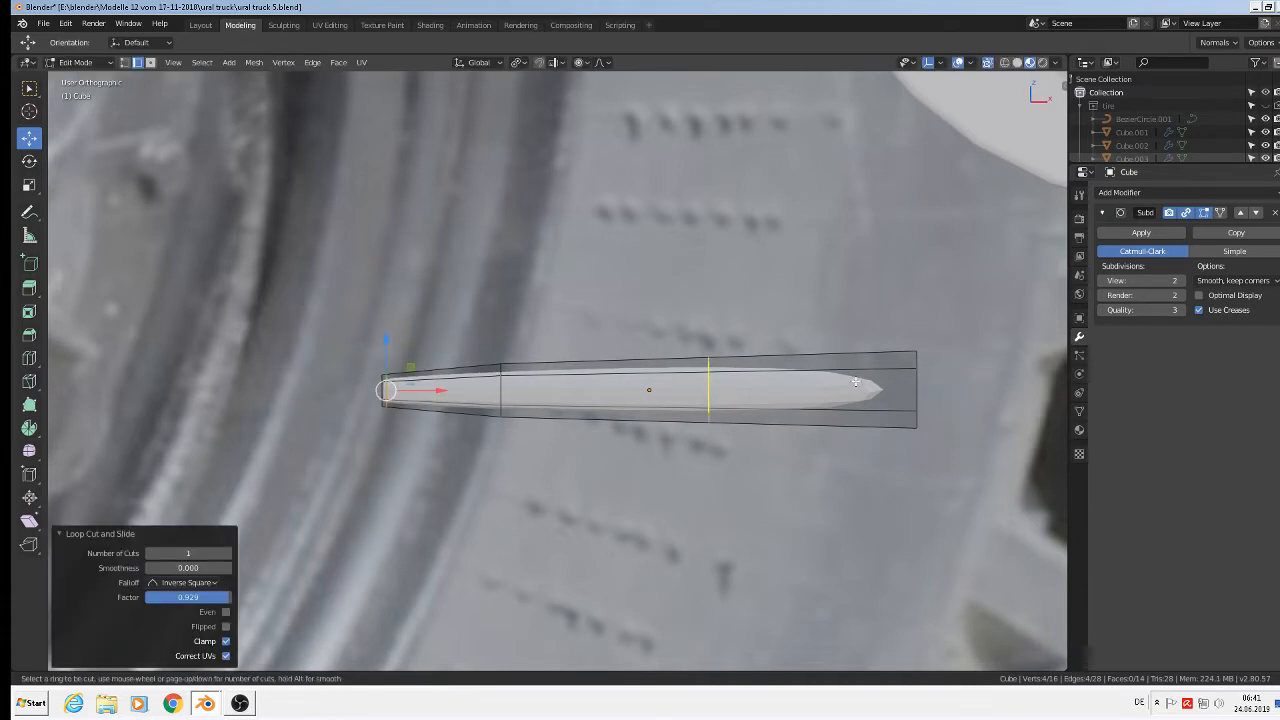
{"action": "left_click", "coordinate": [709, 395]}
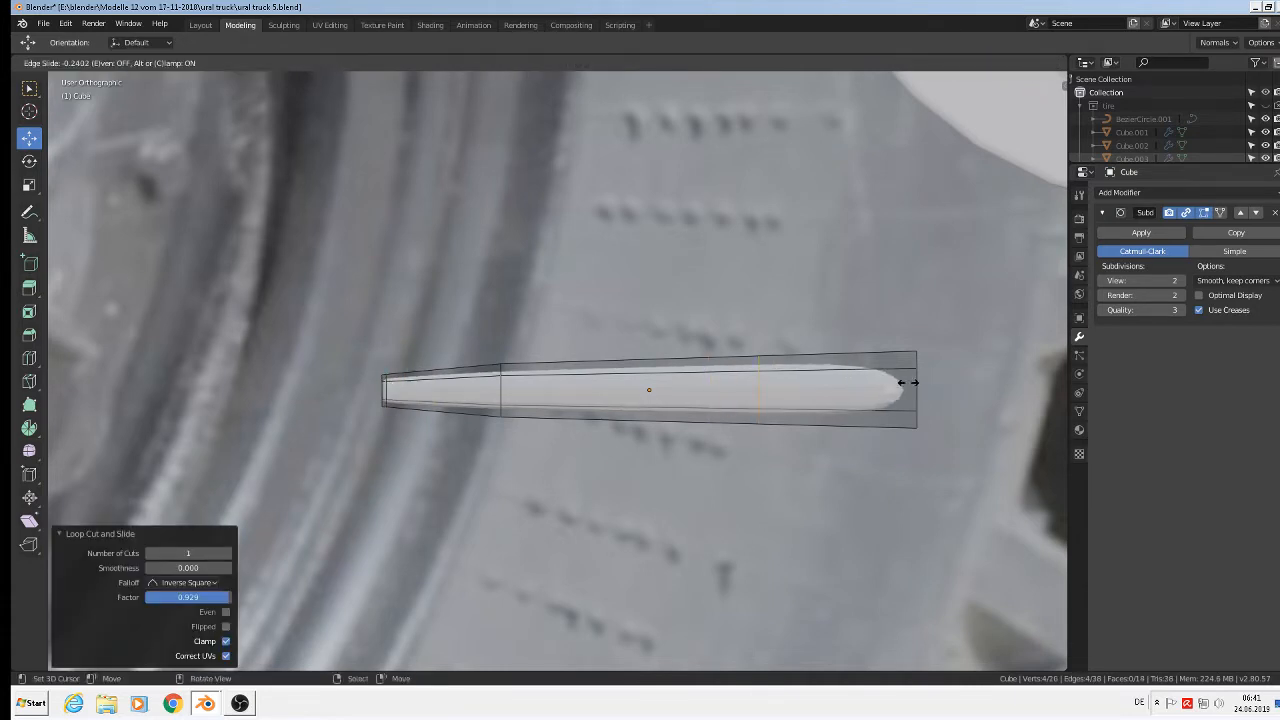
{"action": "left_click", "coordinate": [1055, 380]}
Step: Add one lengthwise loop cut along the bar, slid close to one of its long edges
{"action": "middle_click_drag", "start_coordinate": [872, 436], "coordinate": [866, 506]}
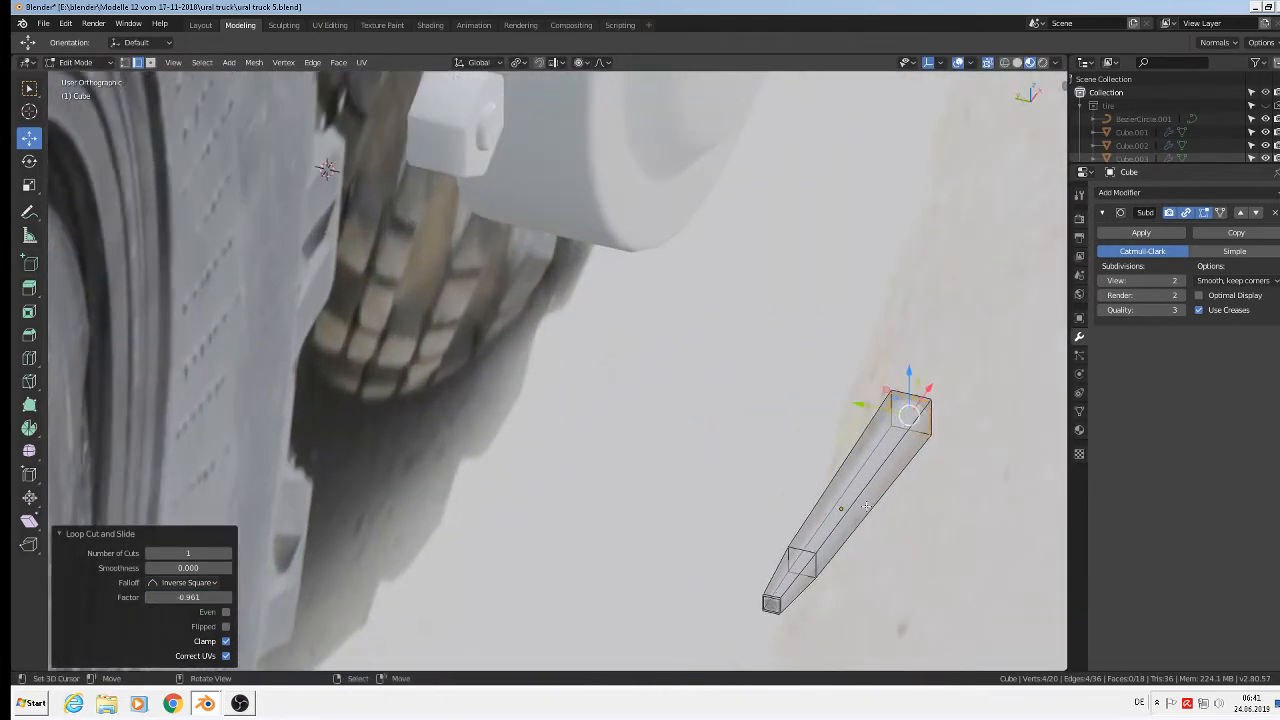
{"action": "key", "text": "ctrl+r"}
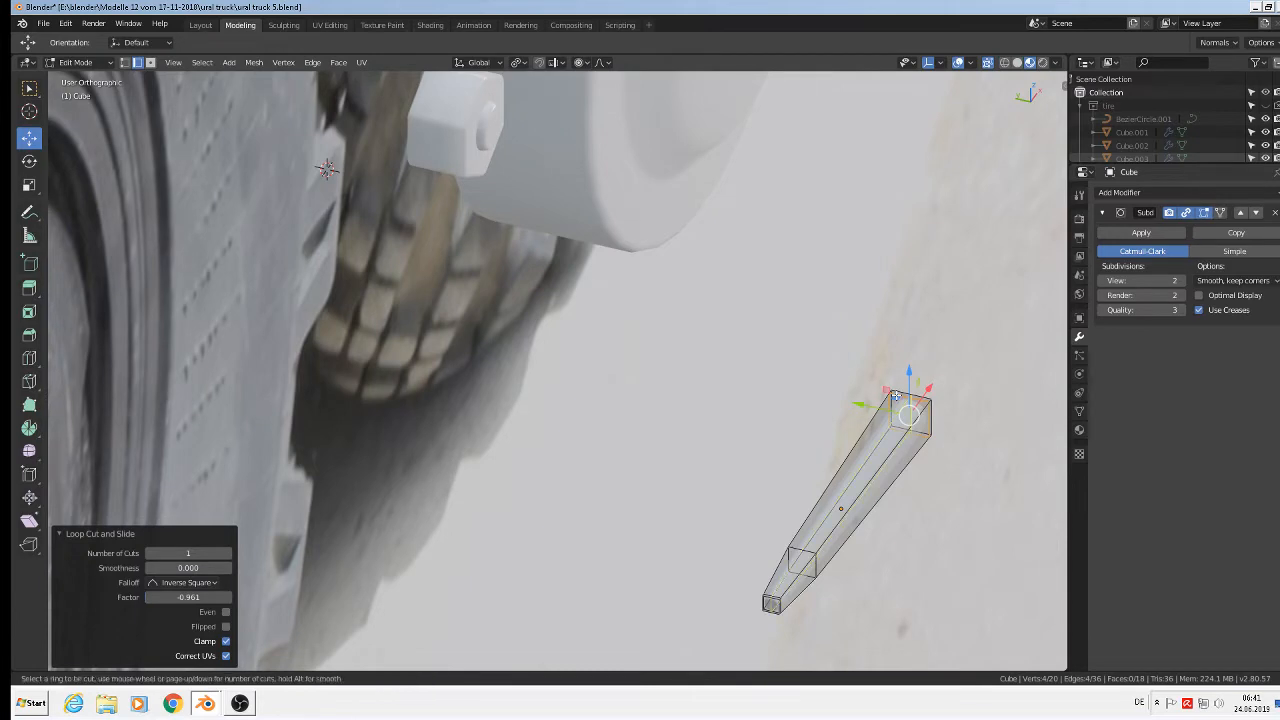
{"action": "left_click", "coordinate": [896, 396]}
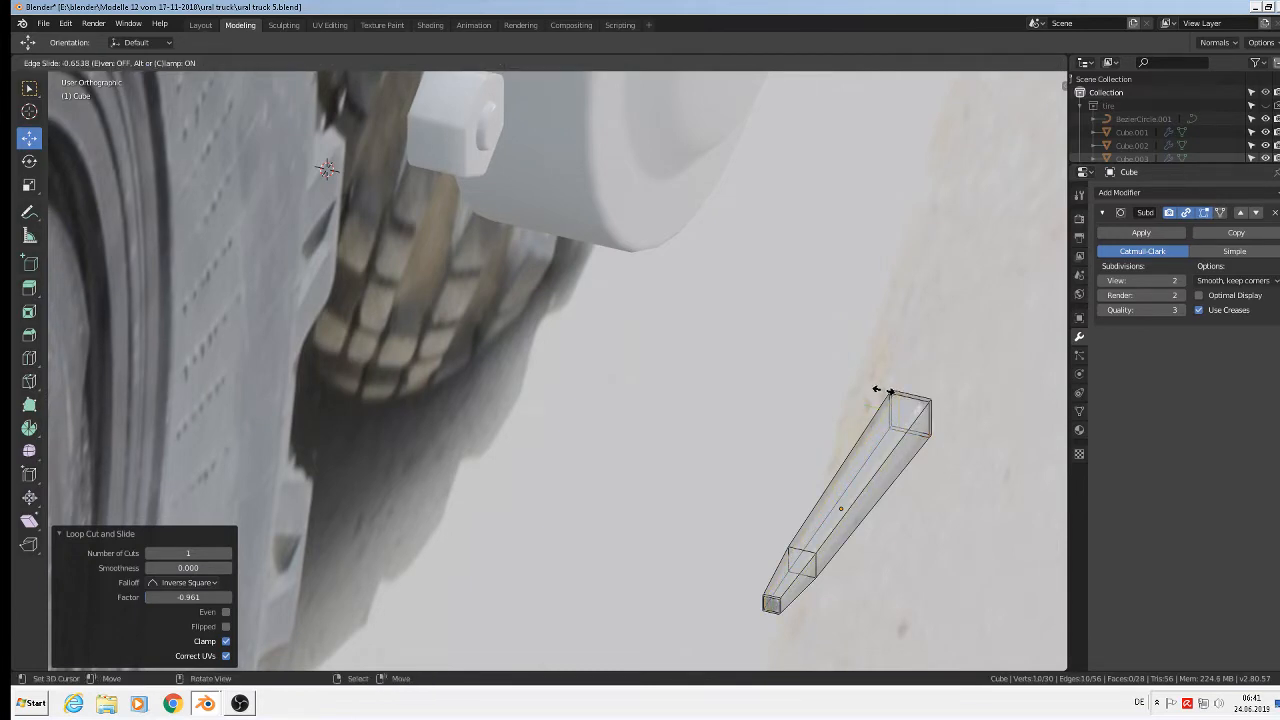
{"action": "left_click", "coordinate": [882, 390]}
{"action": "scroll", "coordinate": [962, 508], "scroll_direction": "down", "scroll_amount": 2}
{"action": "key", "text": "Tab"}
{"action": "middle_click_drag", "start_coordinate": [962, 508], "coordinate": [821, 591]}
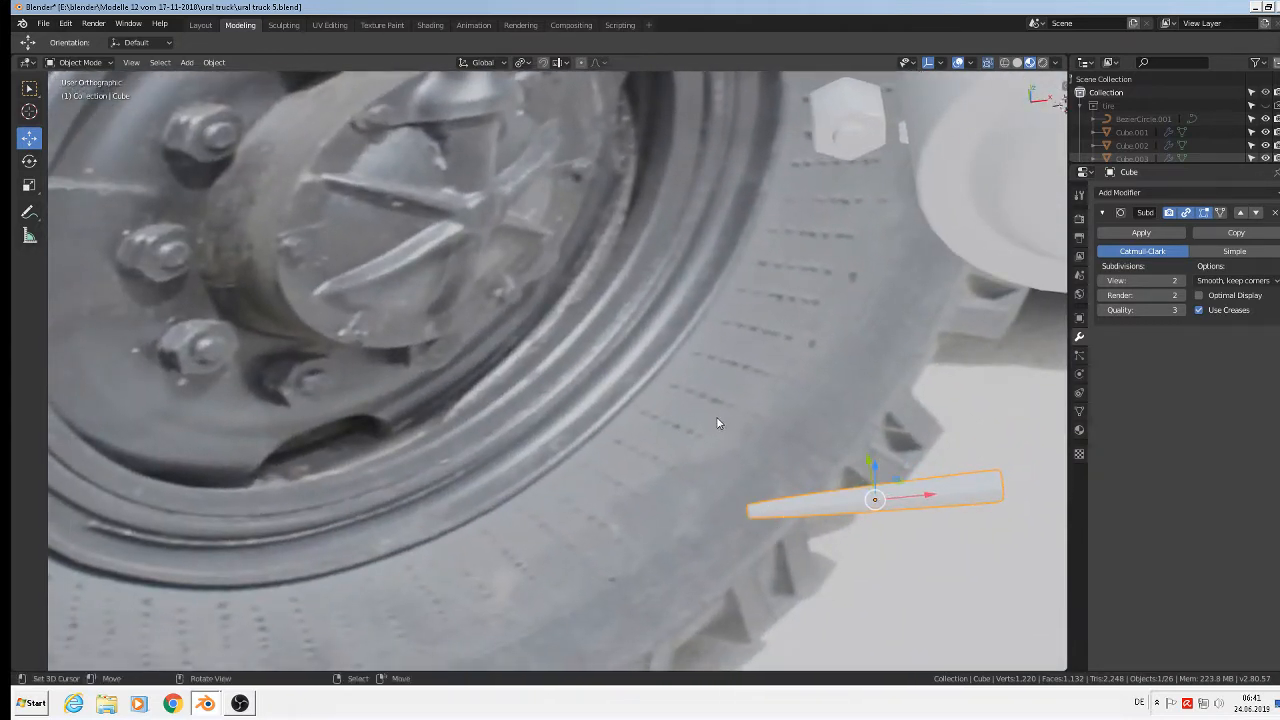
Step: Select all vertices at the bar's narrow end in vertex mode with Circle Select
{"action": "key", "text": "Tab"}
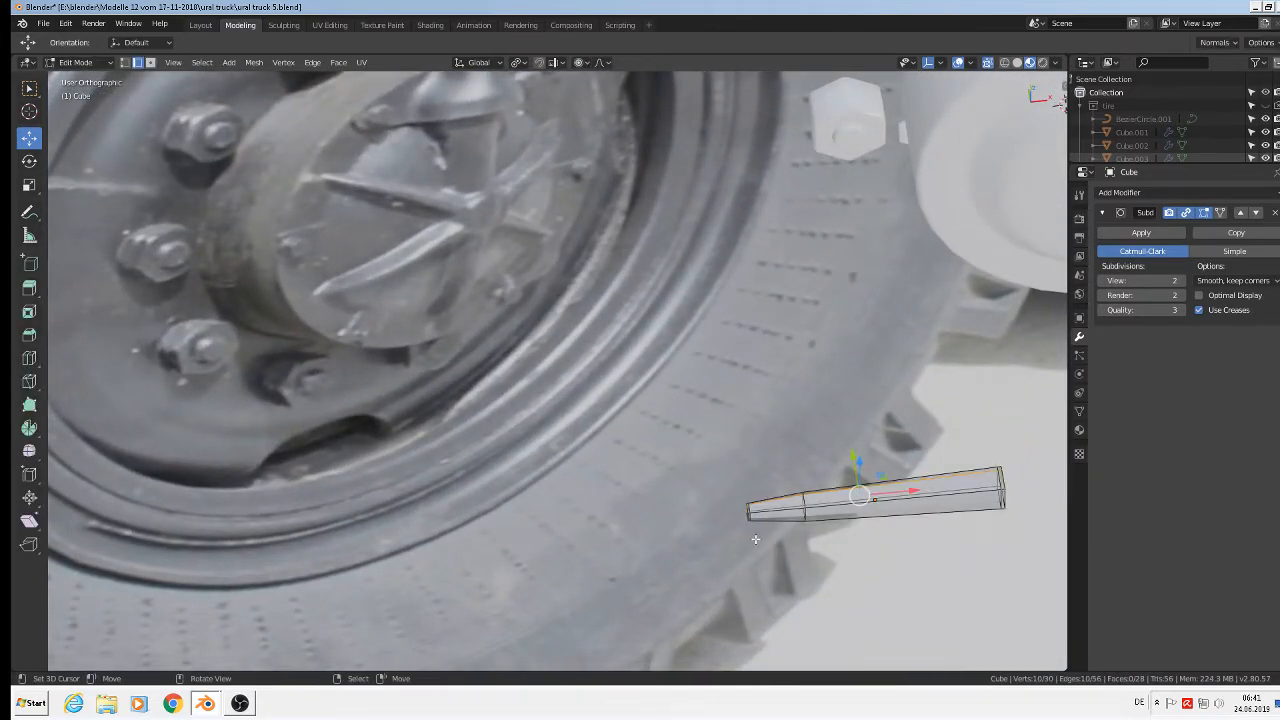
{"action": "middle_click_drag", "start_coordinate": [851, 358], "coordinate": [709, 470]}
{"action": "left_click", "coordinate": [125, 63]}
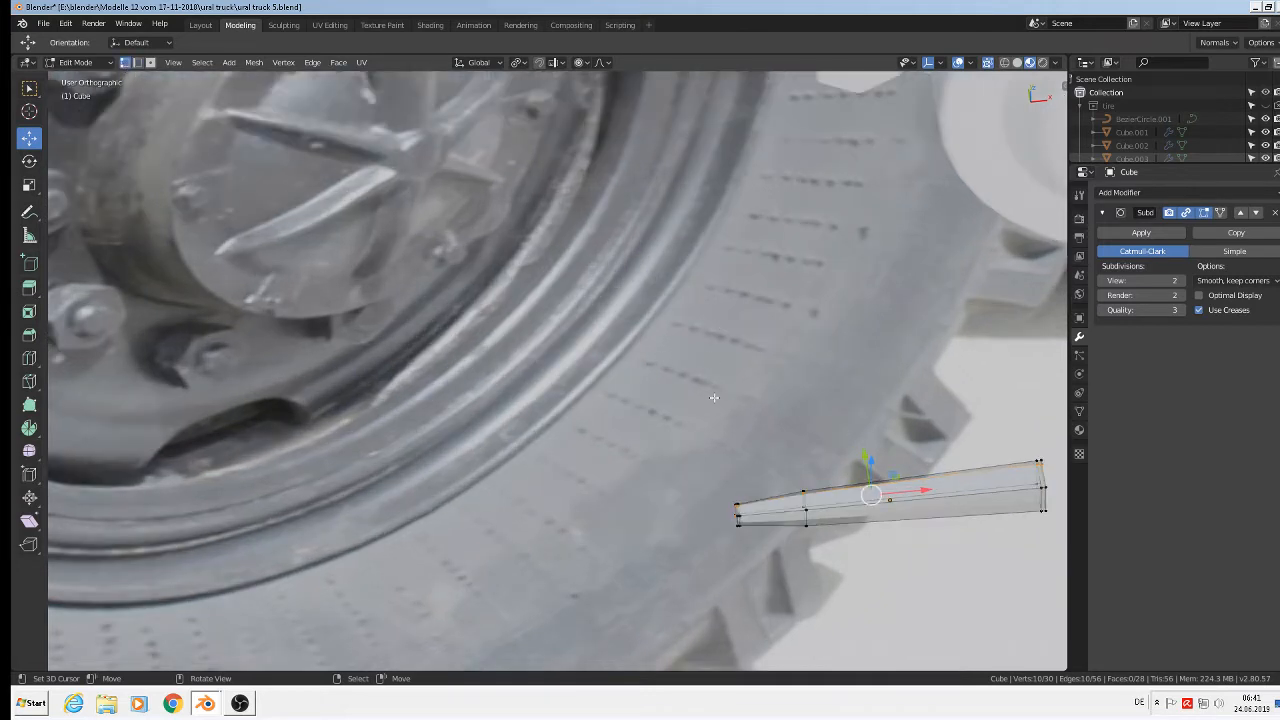
{"action": "key", "text": "alt+a"}
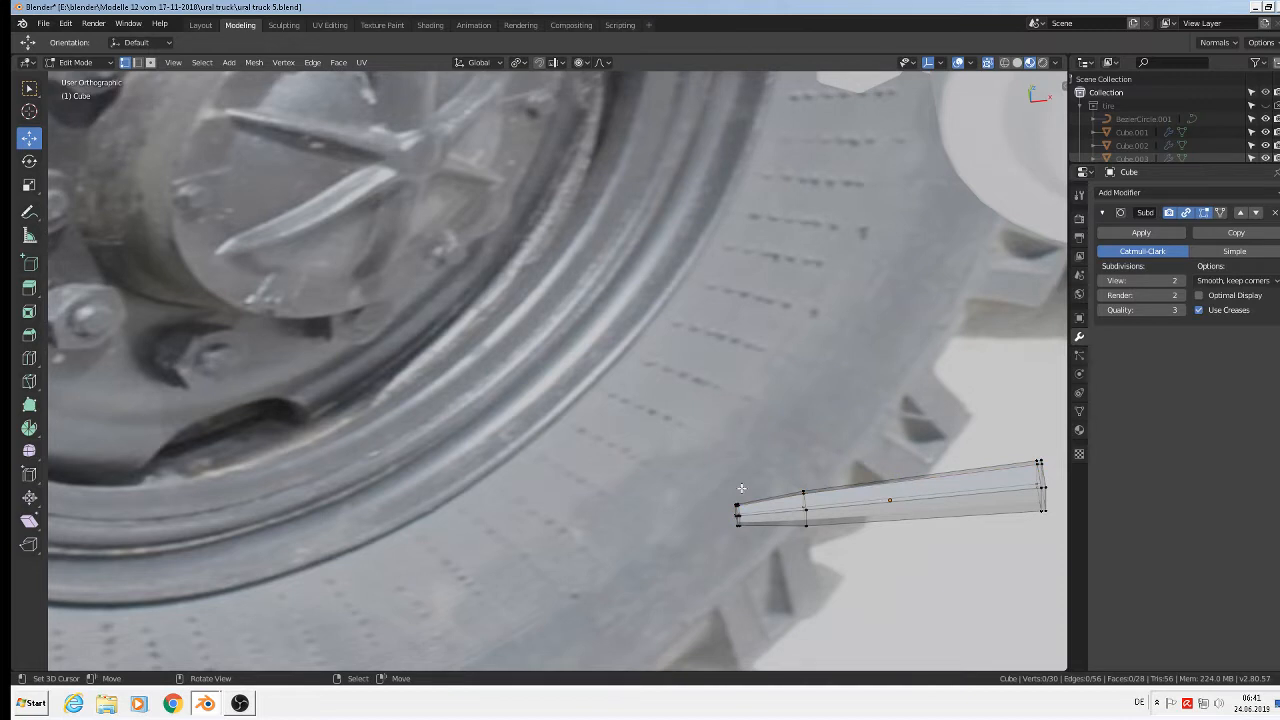
{"action": "key", "text": "c"}
{"action": "left_click_drag", "start_coordinate": [741, 502], "coordinate": [744, 536]}
{"action": "key", "text": "Escape"}
{"action": "middle_click_drag", "start_coordinate": [747, 544], "coordinate": [742, 588]}
{"action": "key", "text": "g"}
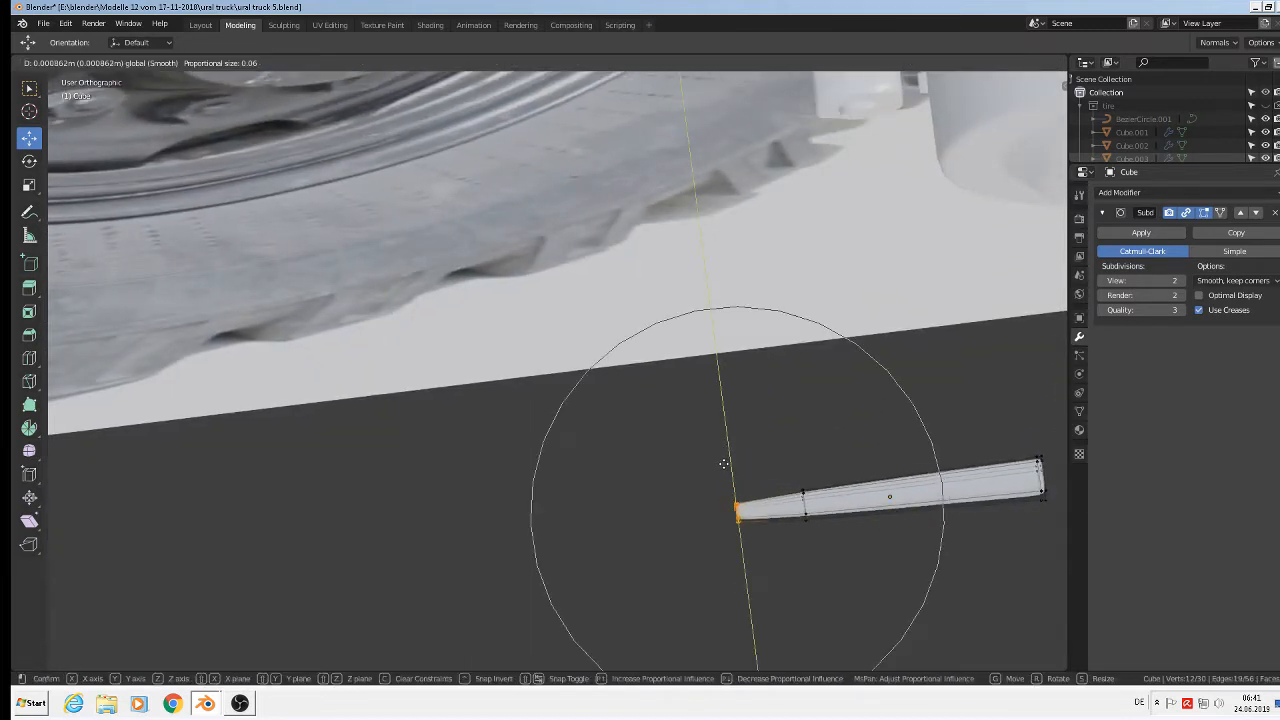
{"action": "left_click", "coordinate": [724, 462]}
{"action": "key", "text": "ctrl+z"}
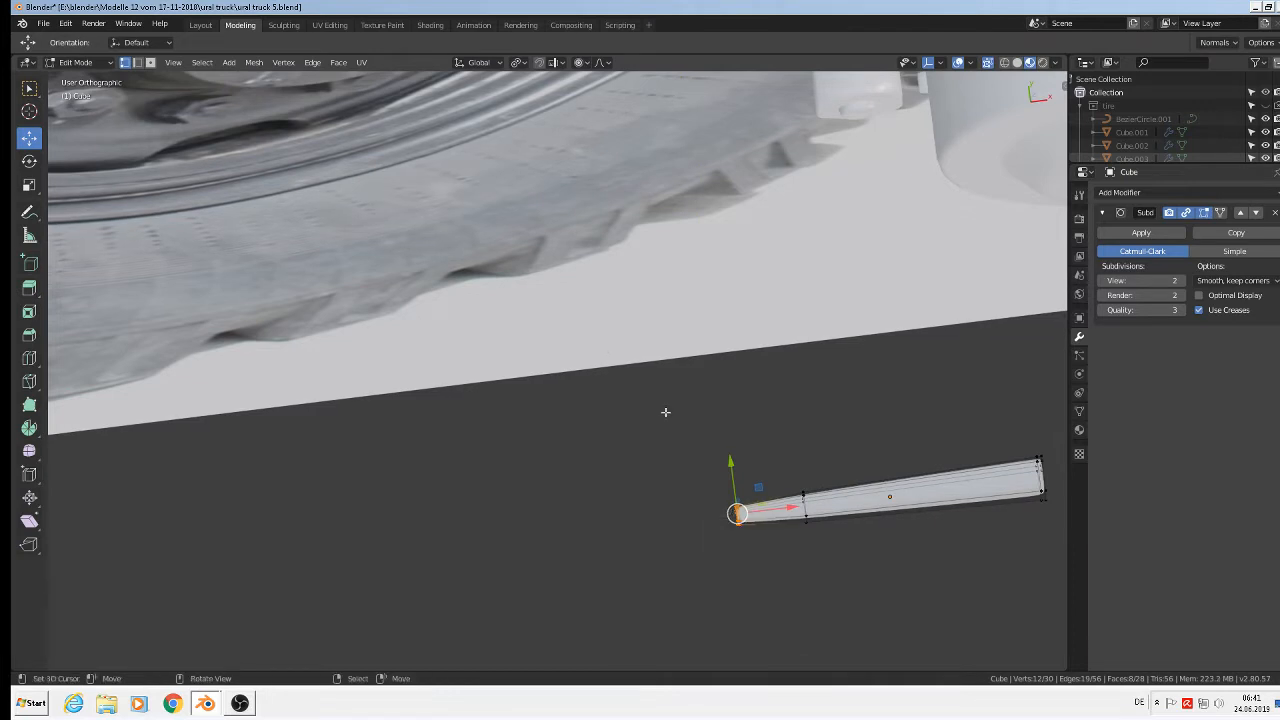
Step: Disable proportional editing and bend the bar by moving its narrow end about 0.011 m along the Y axis
{"action": "left_click", "coordinate": [581, 62]}
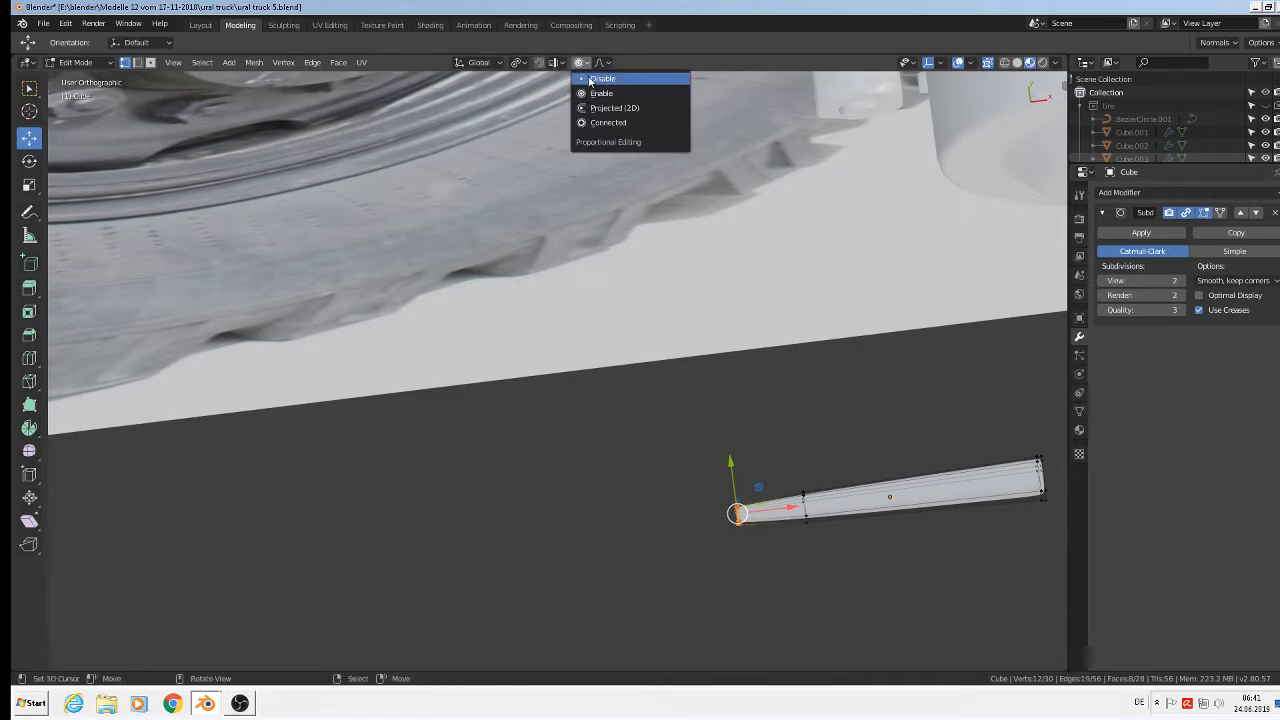
{"action": "left_click", "coordinate": [598, 79]}
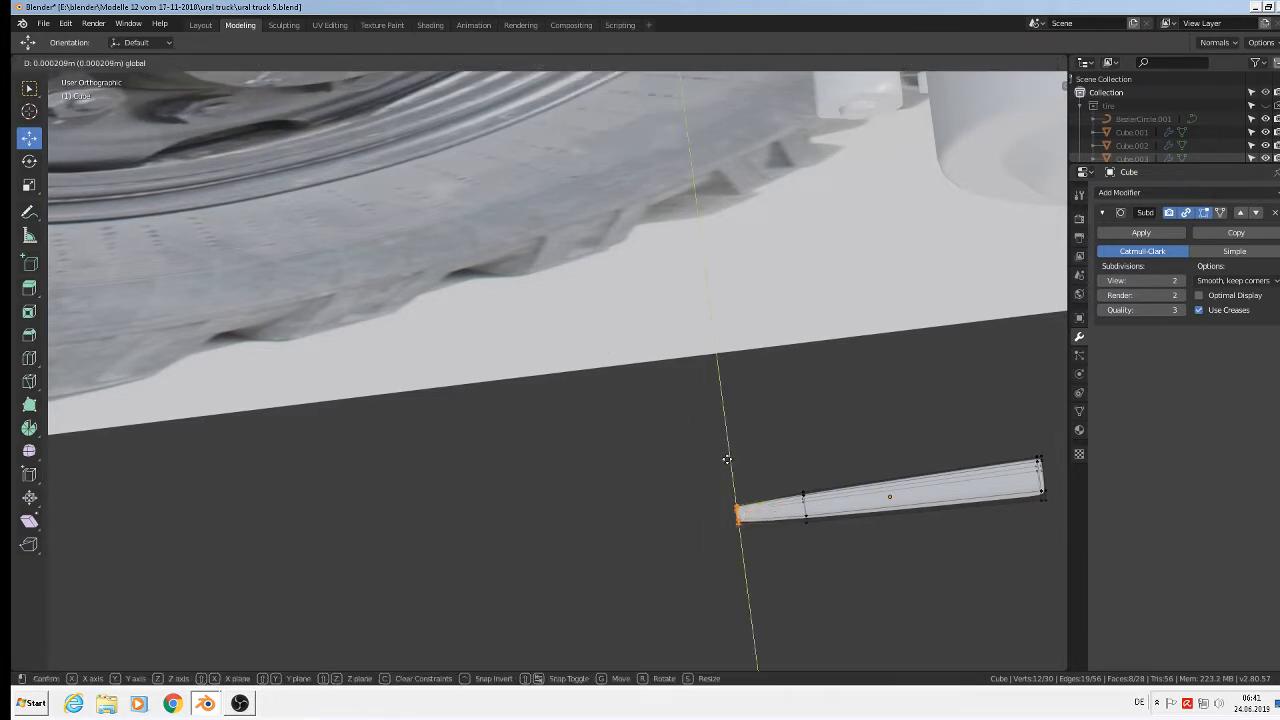
{"action": "key", "text": "g"}
{"action": "key", "text": "y"}
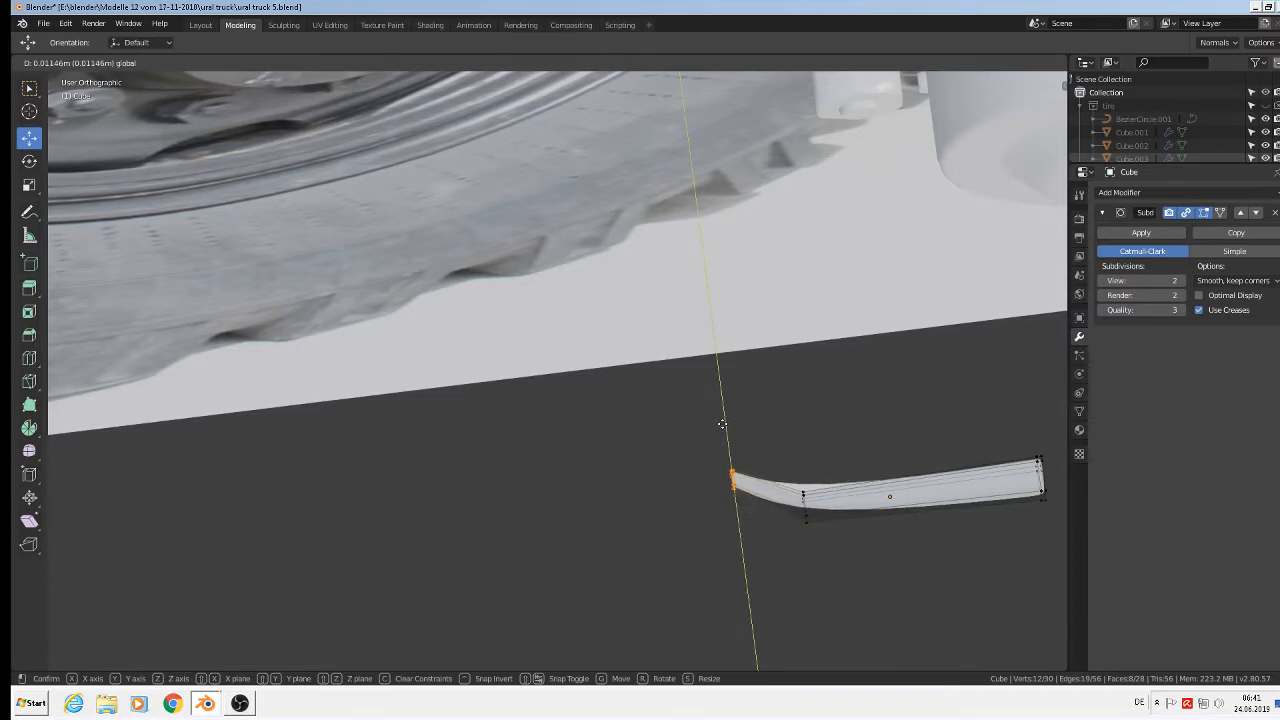
{"action": "left_click", "coordinate": [722, 429]}
{"action": "key", "text": "Tab"}
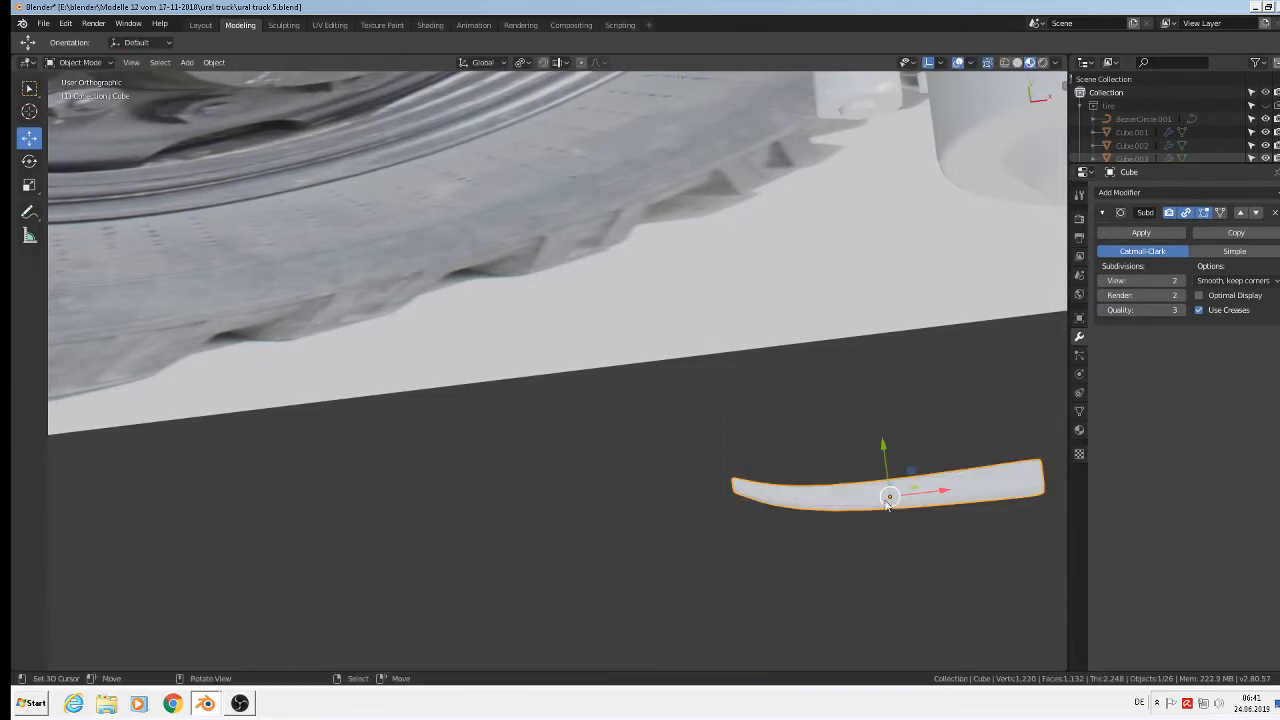
Step: Move the bar onto the round hub cap in front view, about 0.0536 m in X and 0.0849 m in Z
{"action": "middle_click_drag", "start_coordinate": [860, 500], "coordinate": [871, 369]}
{"action": "key", "text": "KP_1"}
{"action": "scroll", "coordinate": [862, 383], "scroll_direction": "down", "scroll_amount": 2}
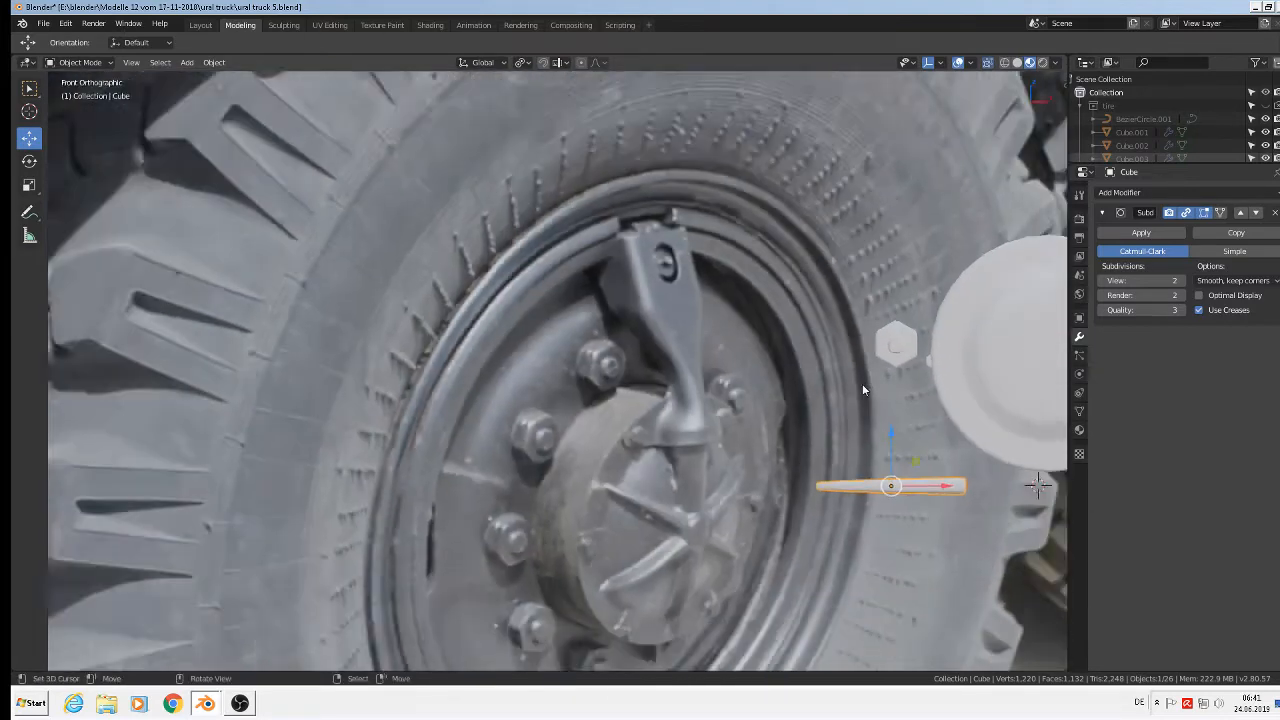
{"action": "middle_click_drag", "start_coordinate": [904, 478], "coordinate": [612, 367], "text": "shift"}
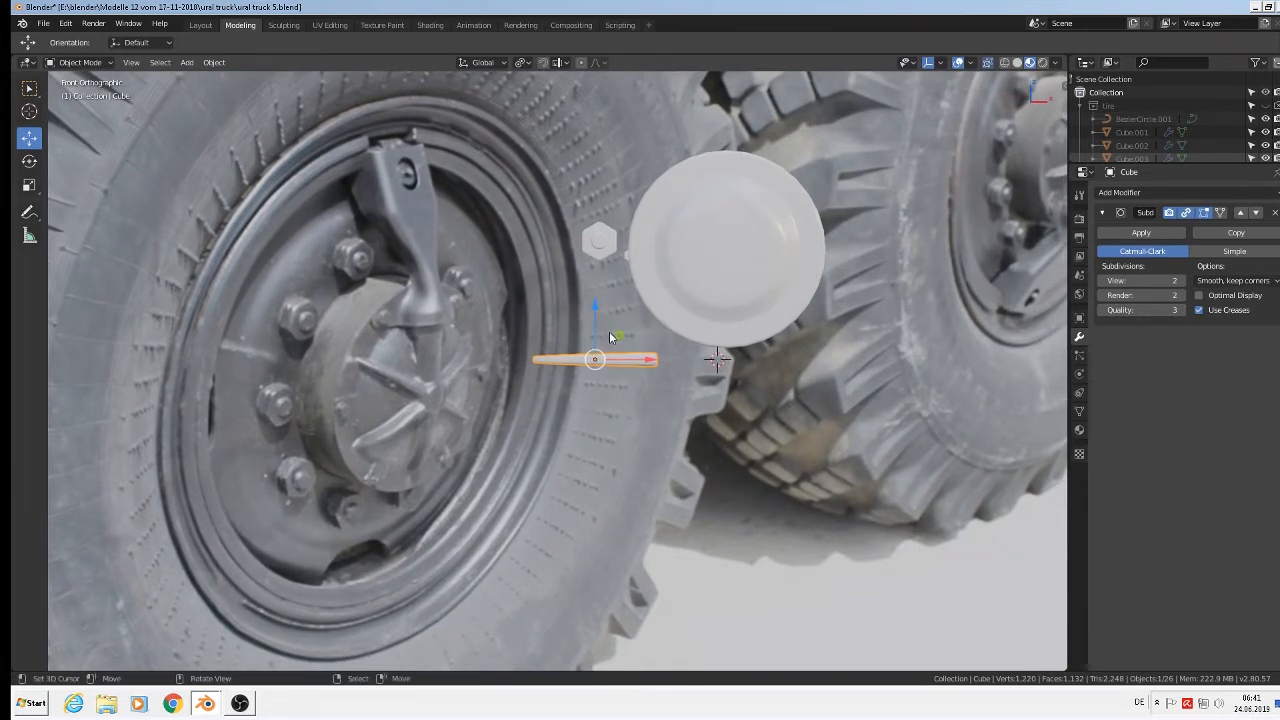
{"action": "left_click_drag", "start_coordinate": [610, 337], "coordinate": [686, 230]}
Step: Scale the bar to about 0.651 and shift it about 0.0126 m in X and -0.00354 m in Z
{"action": "key", "text": "s"}
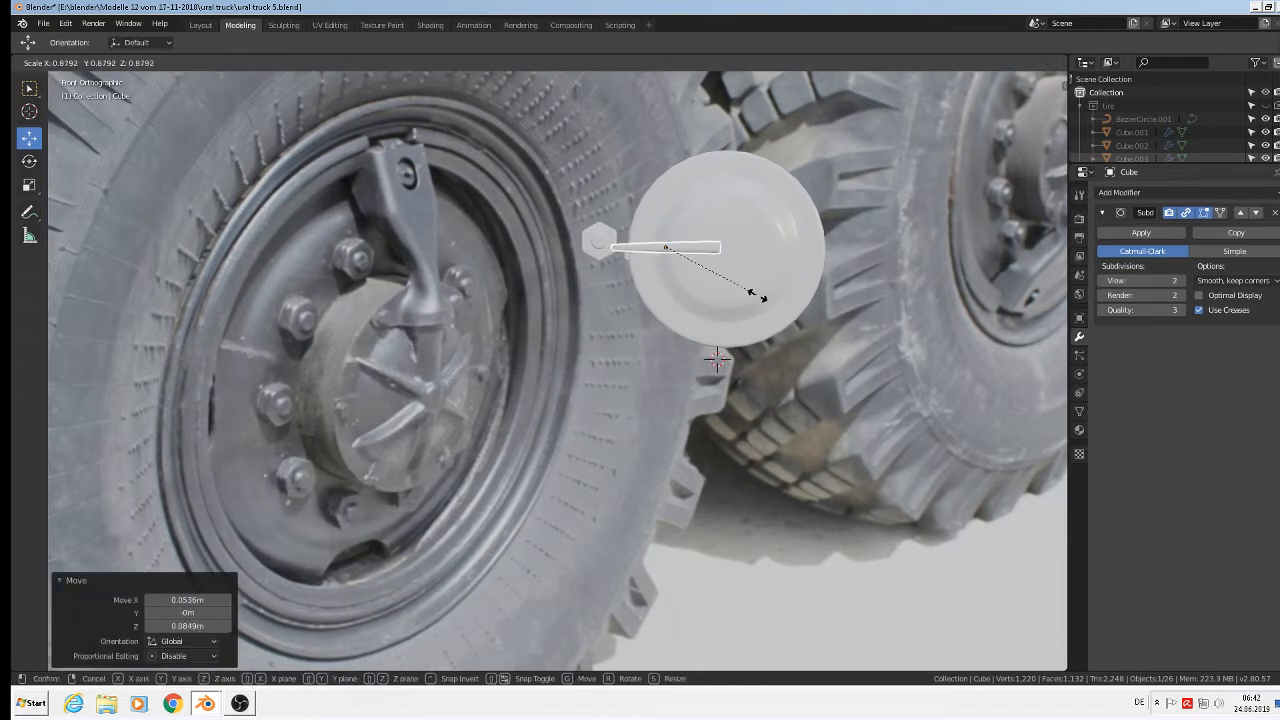
{"action": "left_click", "coordinate": [728, 294]}
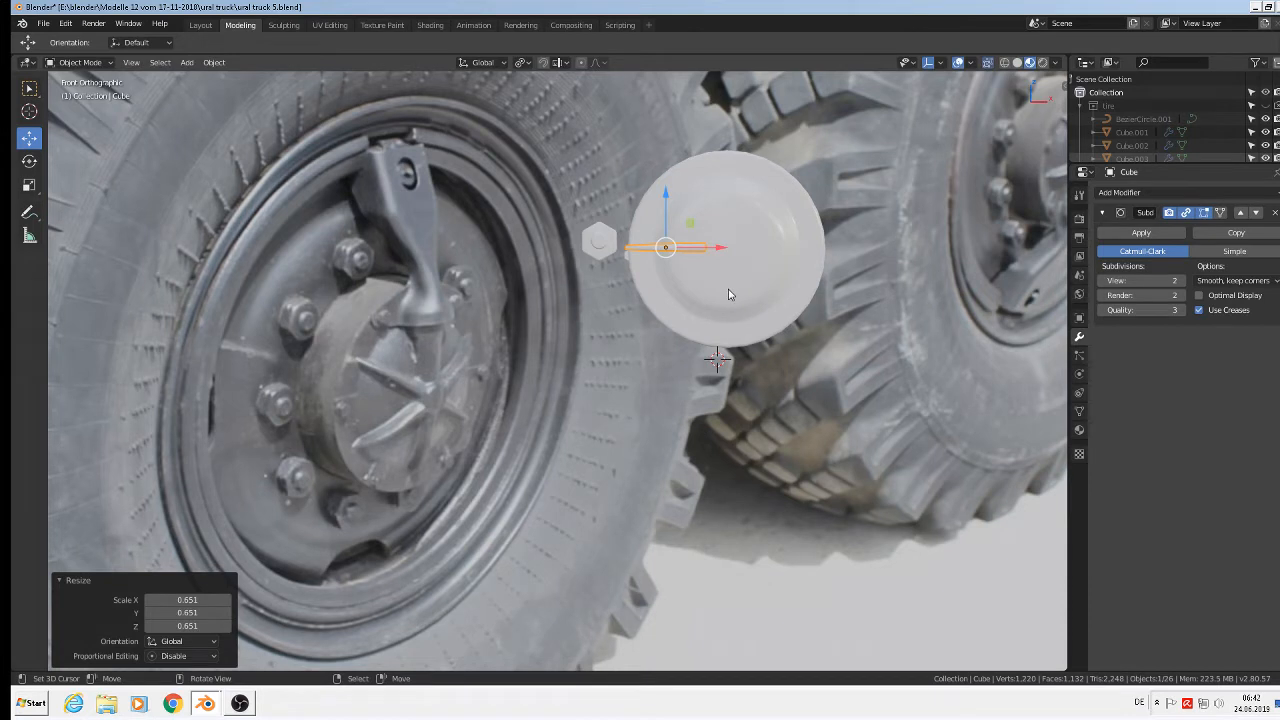
{"action": "key", "text": "g"}
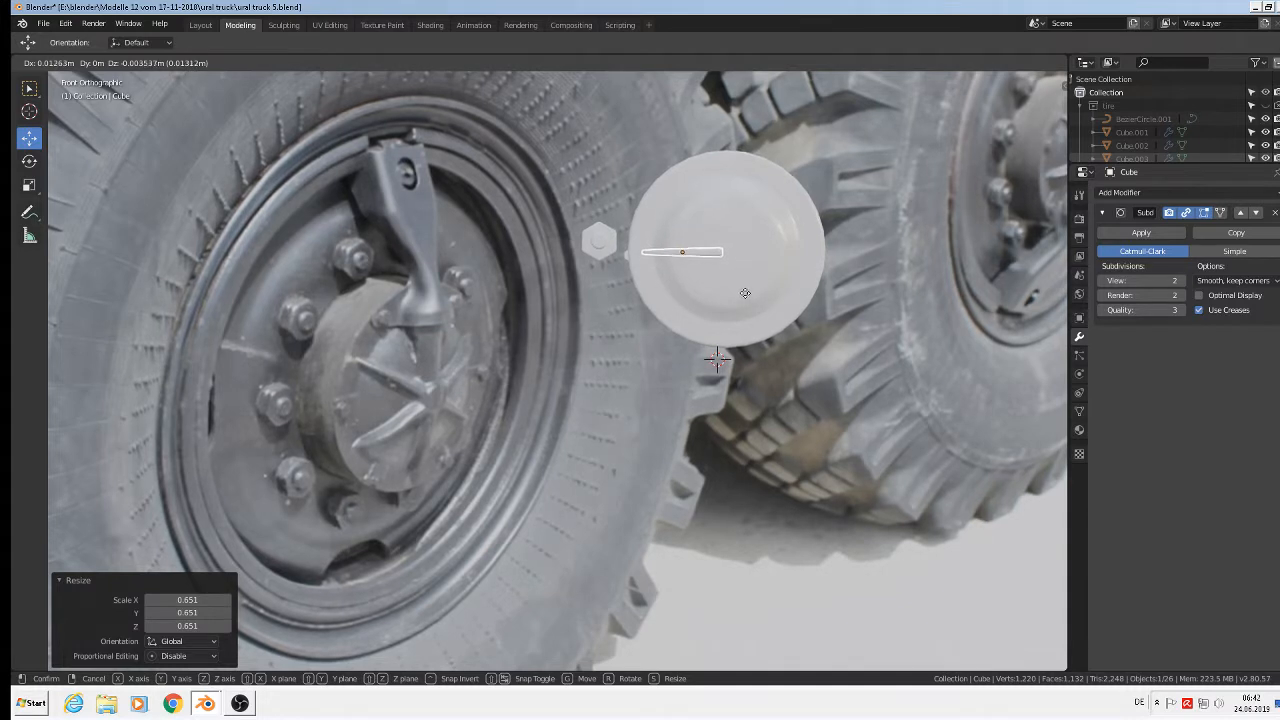
{"action": "left_click", "coordinate": [745, 293]}
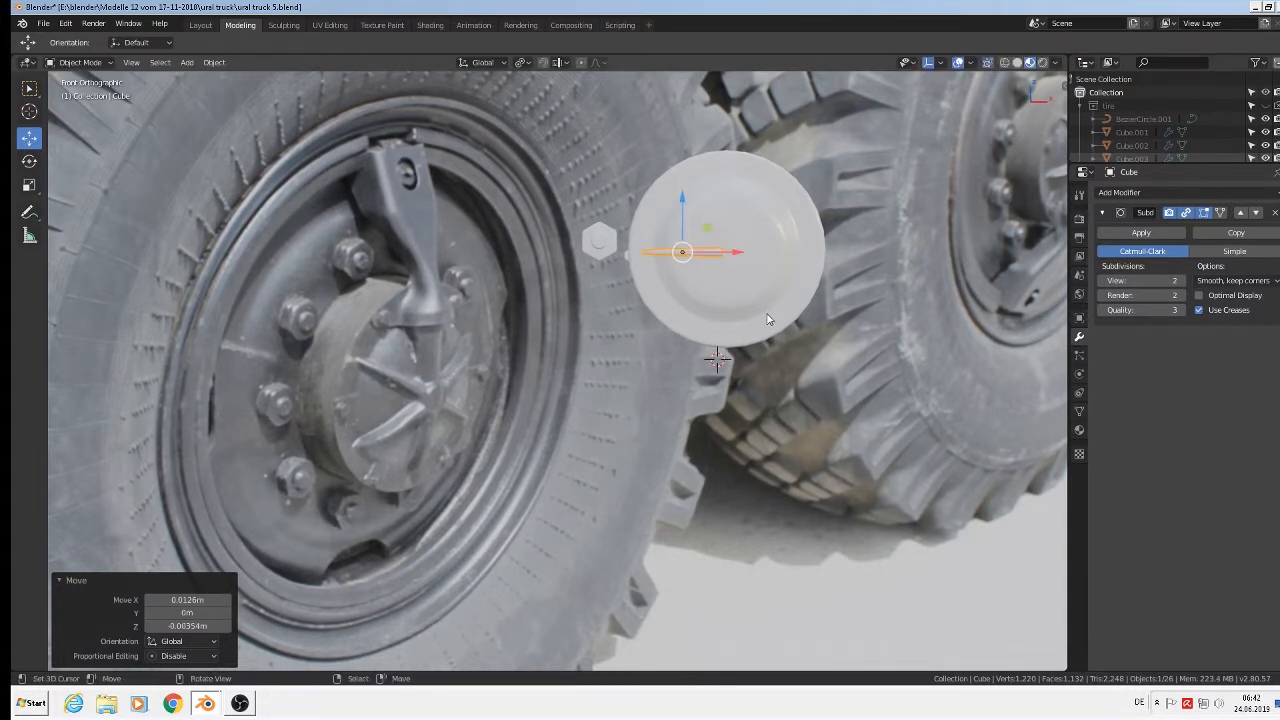
Step: Snap the 3D cursor to the midpoint of the end edge at the bar's wide end
{"action": "scroll", "coordinate": [725, 265], "scroll_direction": "up", "scroll_amount": 6}
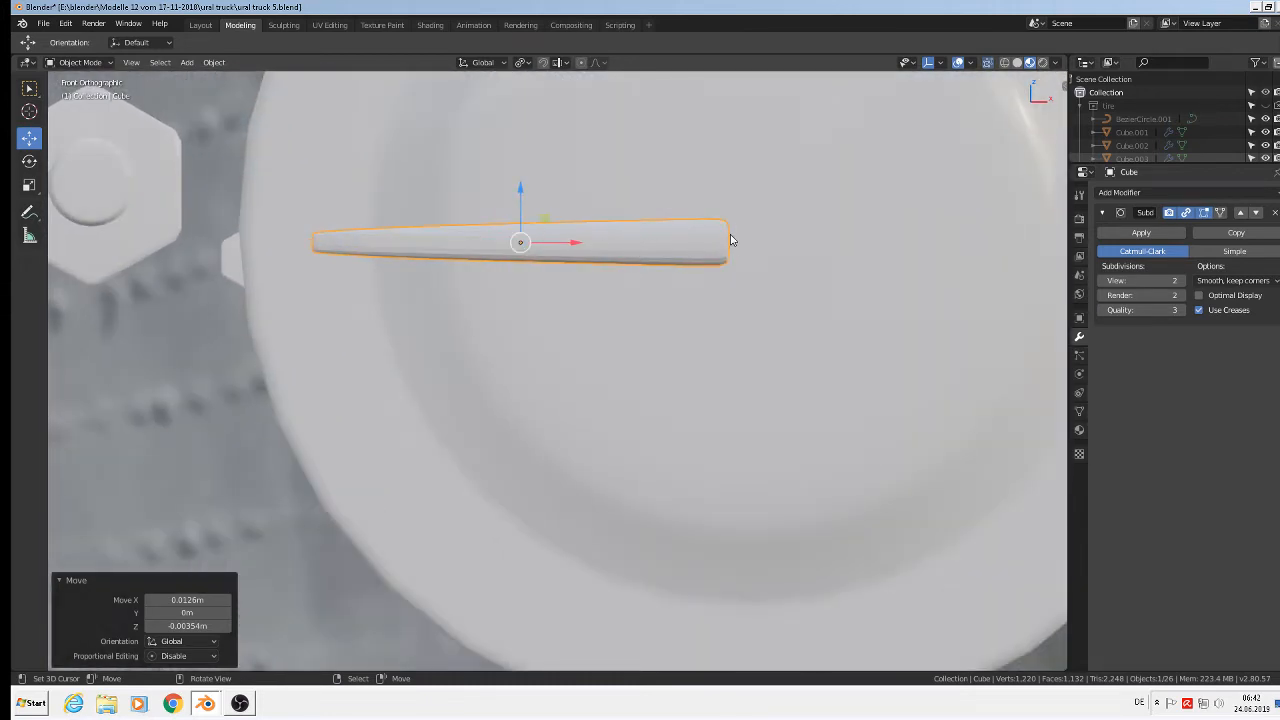
{"action": "key", "text": "Tab"}
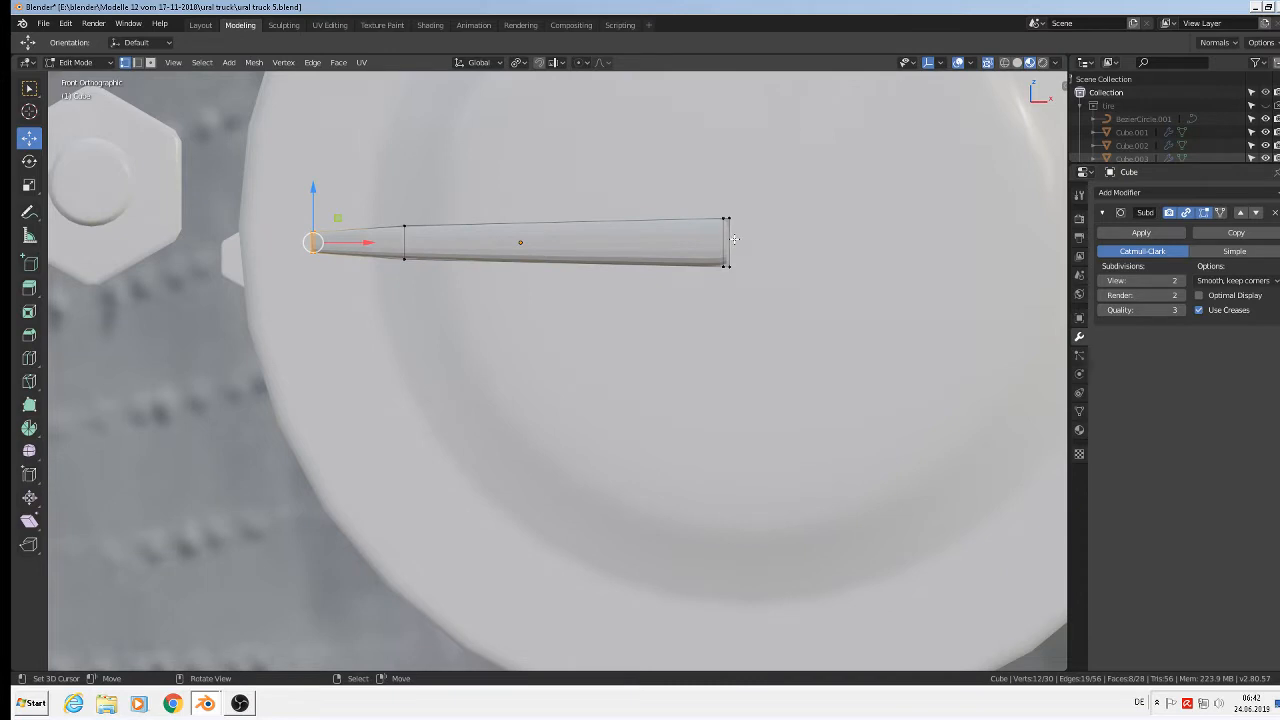
{"action": "left_click", "coordinate": [732, 240]}
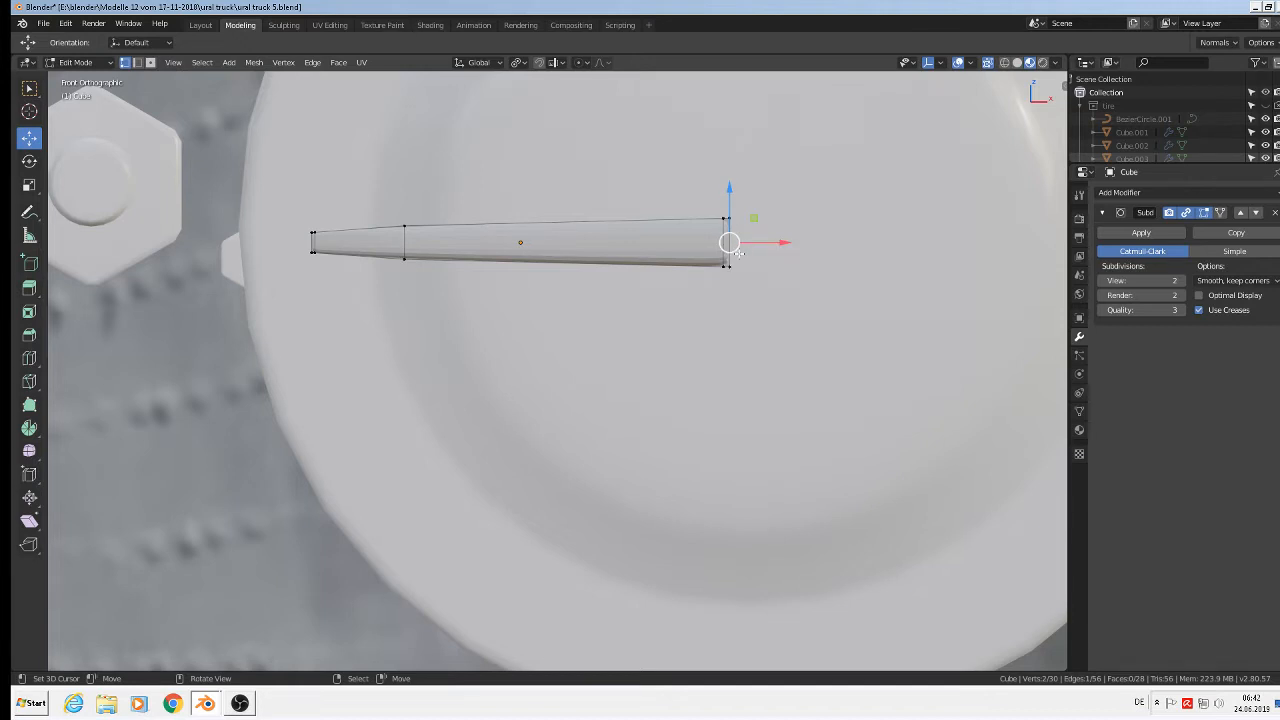
{"action": "key", "text": "shift+s"}
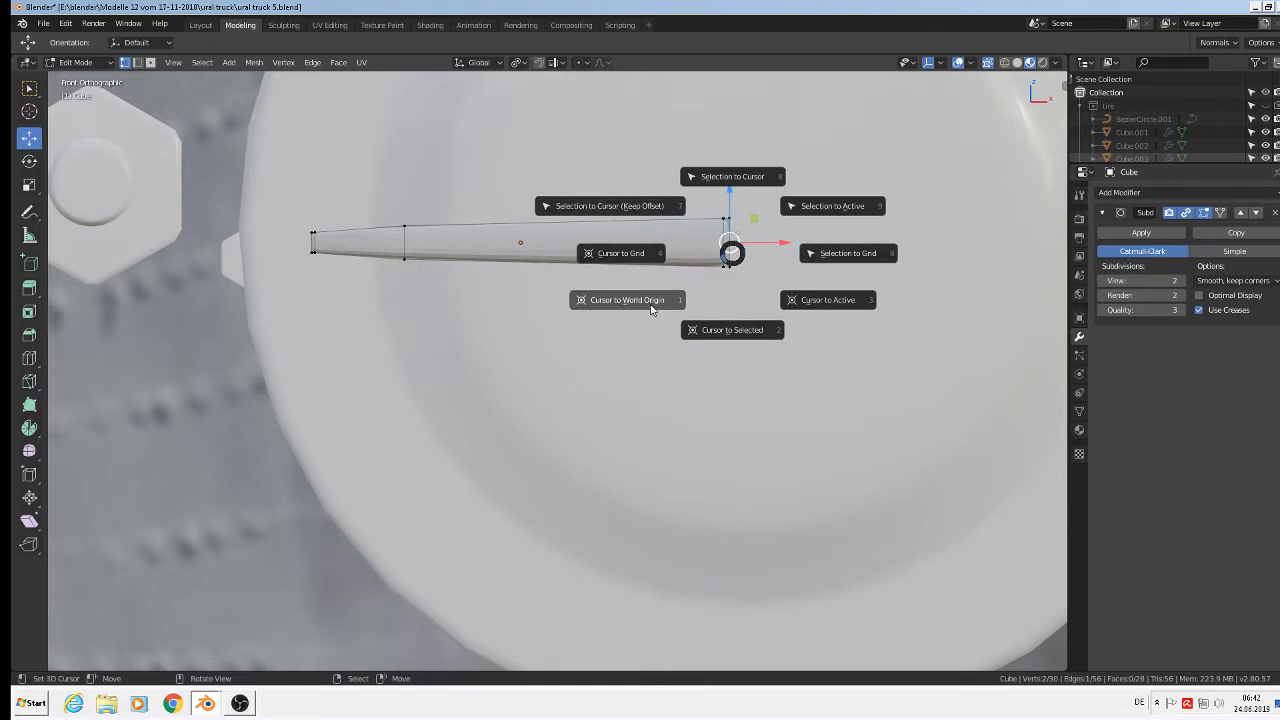
{"action": "left_click", "coordinate": [738, 338]}
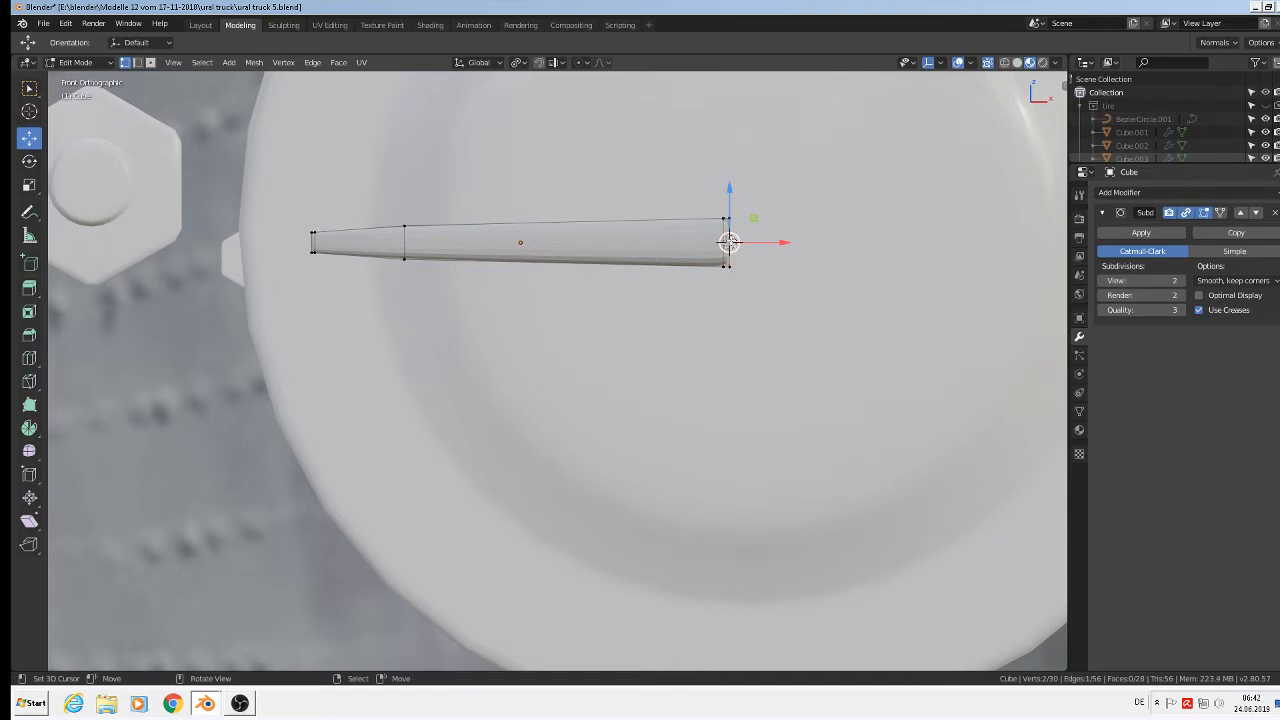
Step: Set the bar's origin to the 3D cursor and shade the bar smooth
{"action": "key", "text": "Tab"}
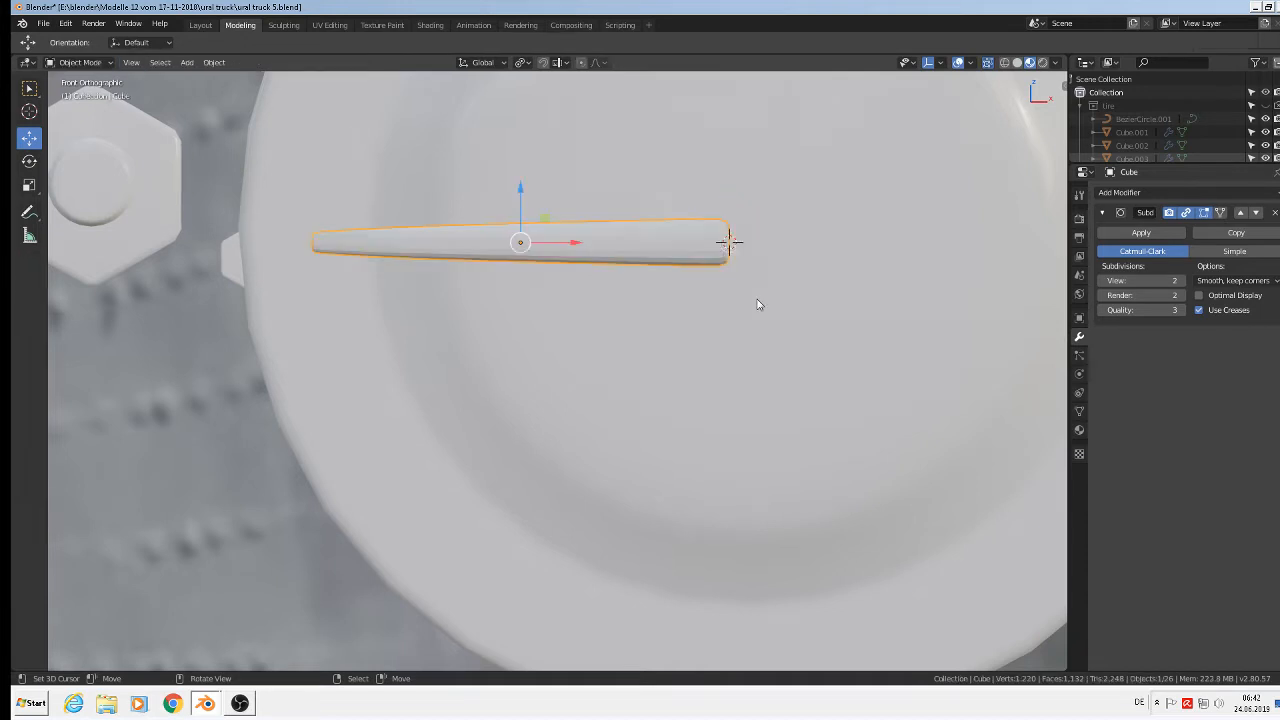
{"action": "left_click", "coordinate": [214, 62]}
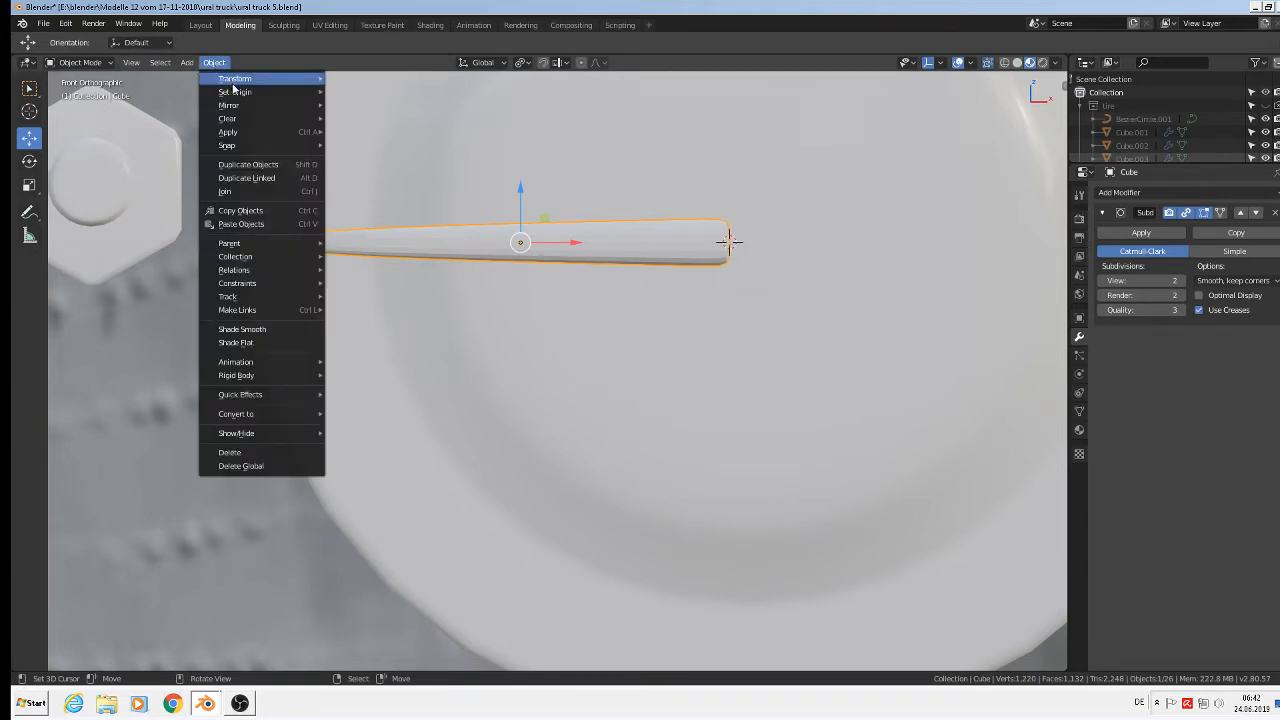
{"action": "mouse_move", "coordinate": [240, 92]}
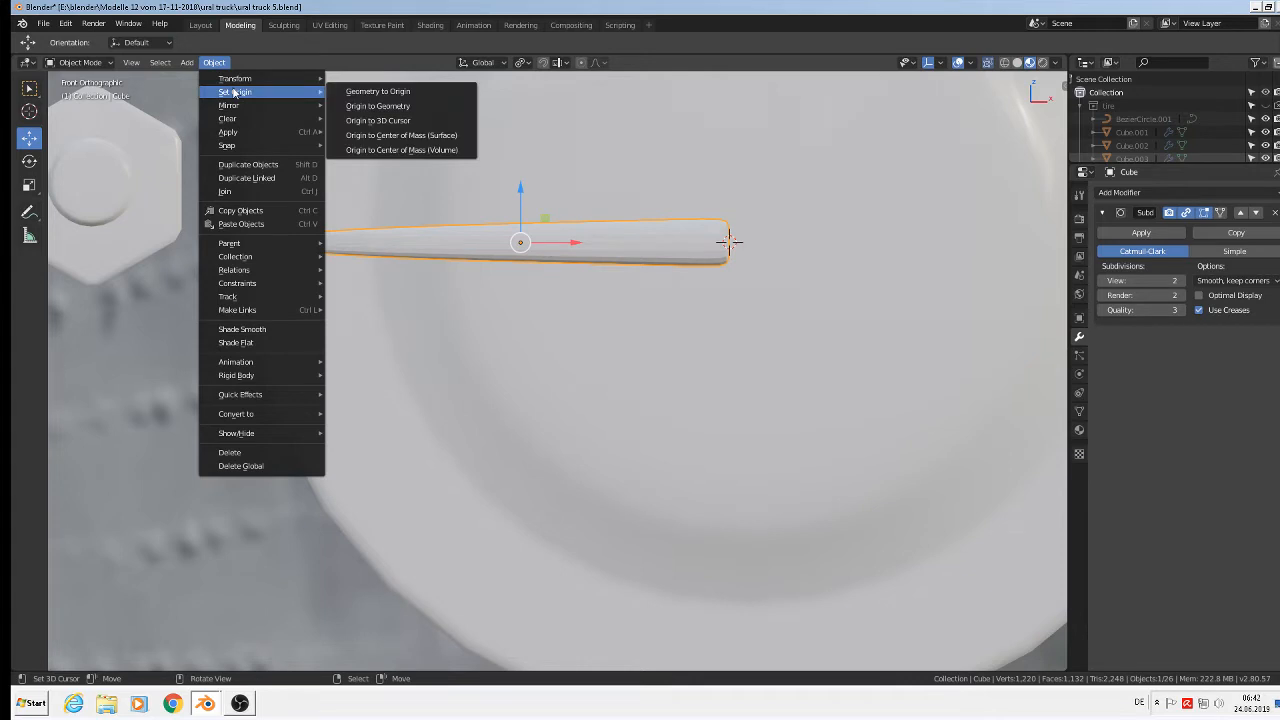
{"action": "left_click", "coordinate": [380, 122]}
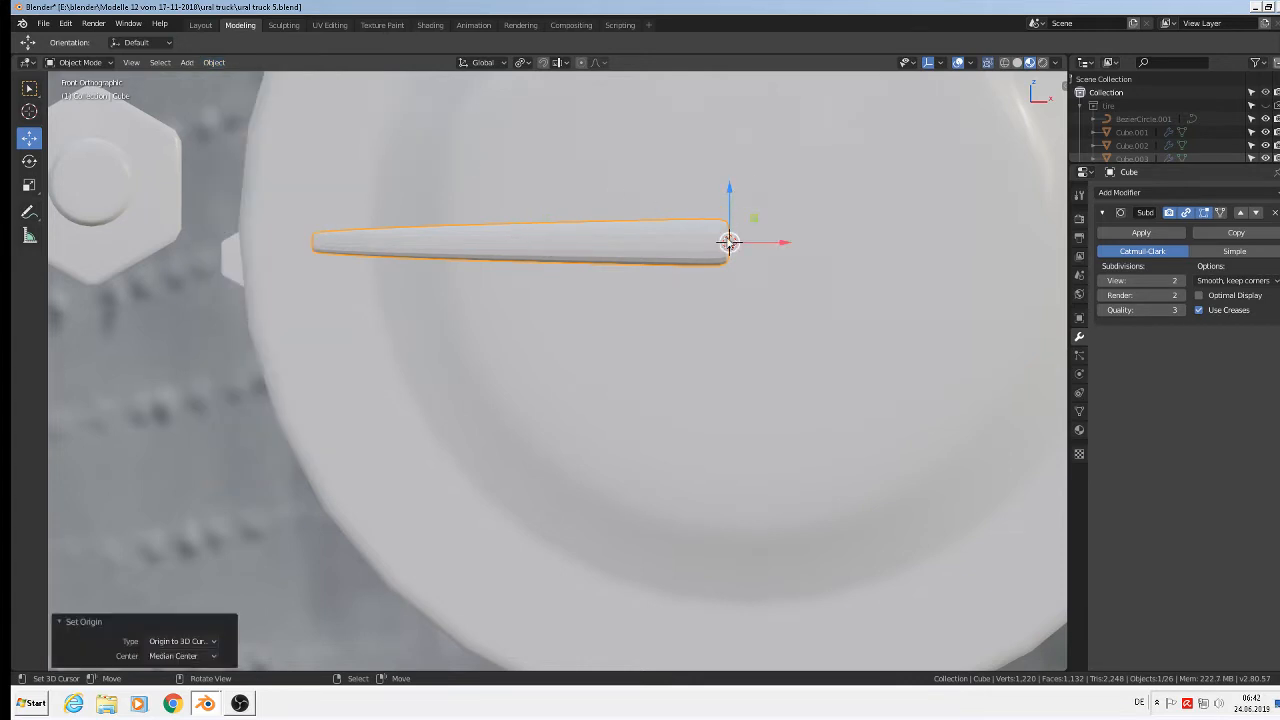
{"action": "left_click", "coordinate": [223, 66]}
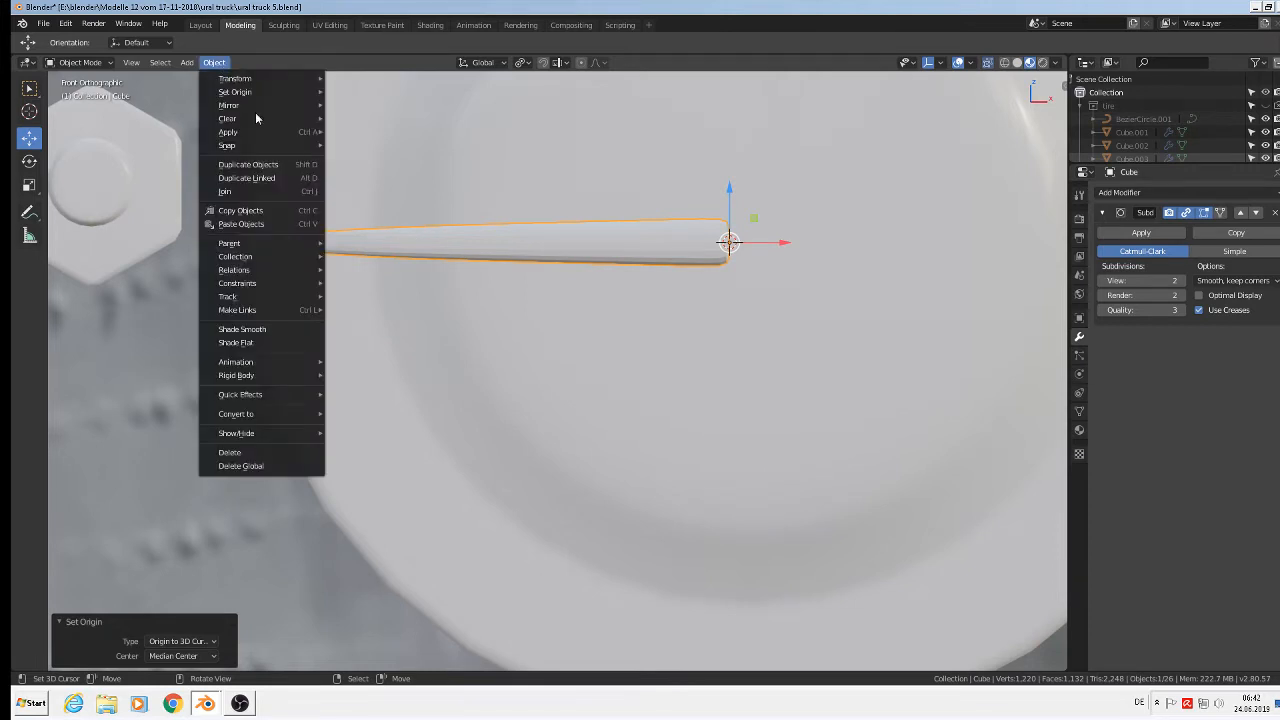
{"action": "left_click", "coordinate": [279, 334]}
Step: Duplicate the bar and move the copy down along the Z axis to the hub cap's lower edge
{"action": "scroll", "coordinate": [483, 300], "scroll_direction": "down", "scroll_amount": 4}
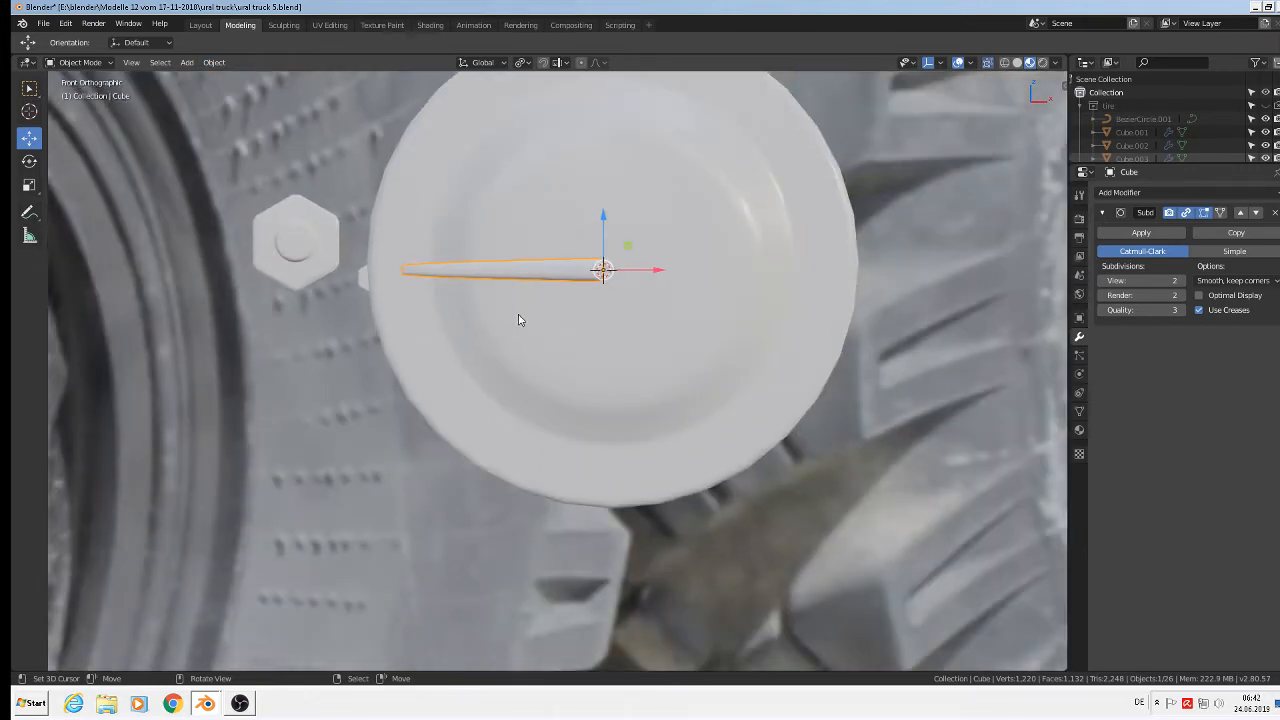
{"action": "scroll", "coordinate": [518, 320], "scroll_direction": "down", "scroll_amount": 3}
{"action": "scroll", "coordinate": [523, 306], "scroll_direction": "down", "scroll_amount": 2}
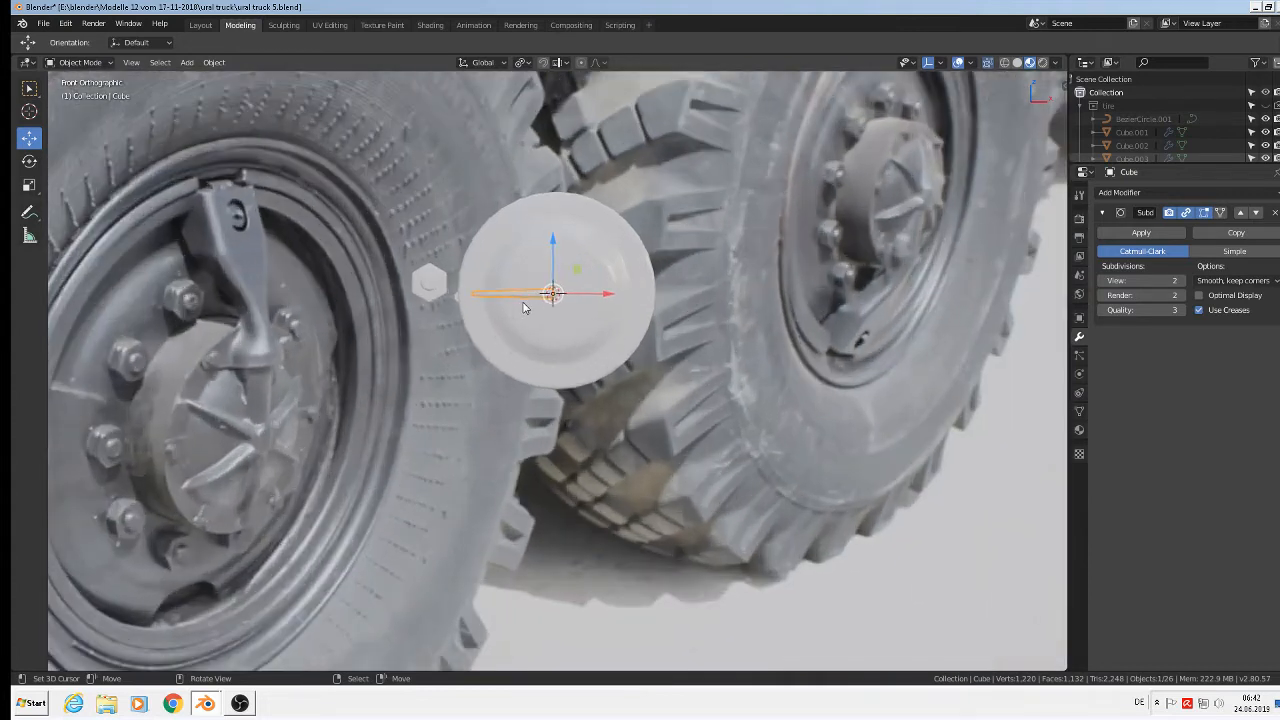
{"action": "middle_click_drag", "start_coordinate": [528, 304], "coordinate": [766, 334], "text": "shift"}
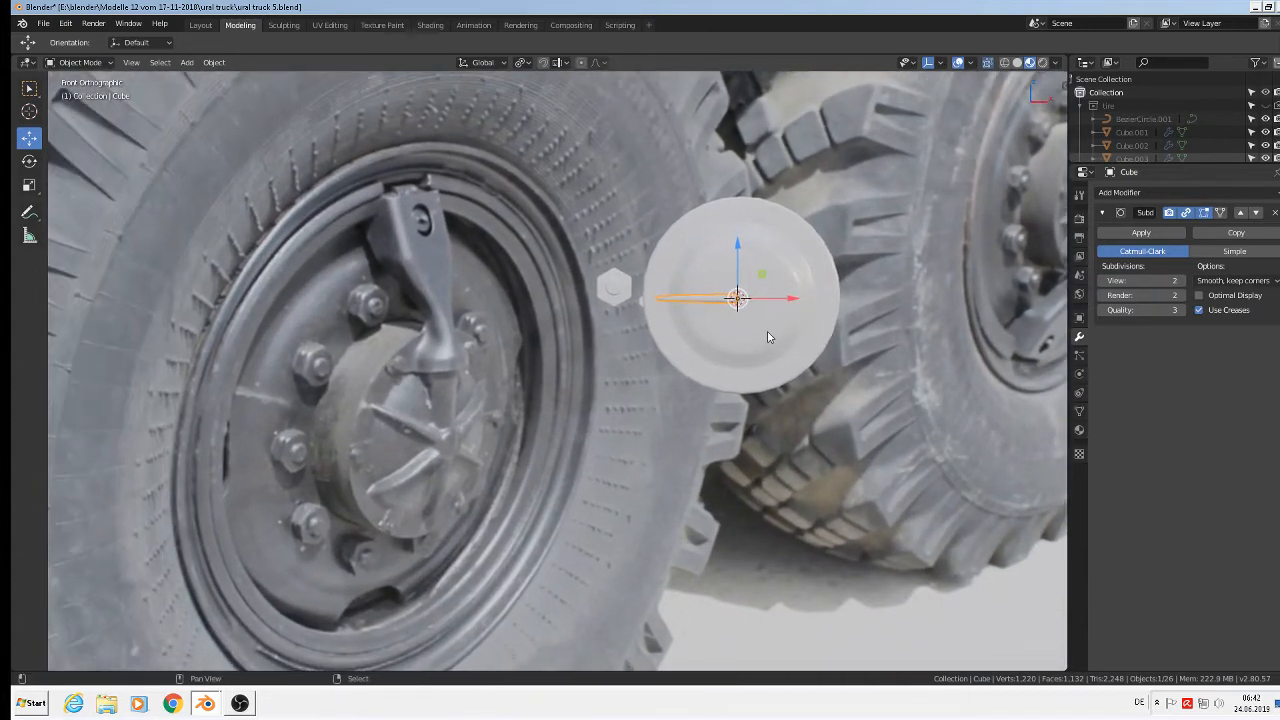
{"action": "scroll", "coordinate": [755, 338], "scroll_direction": "up", "scroll_amount": 1}
{"action": "key", "text": "shift+d"}
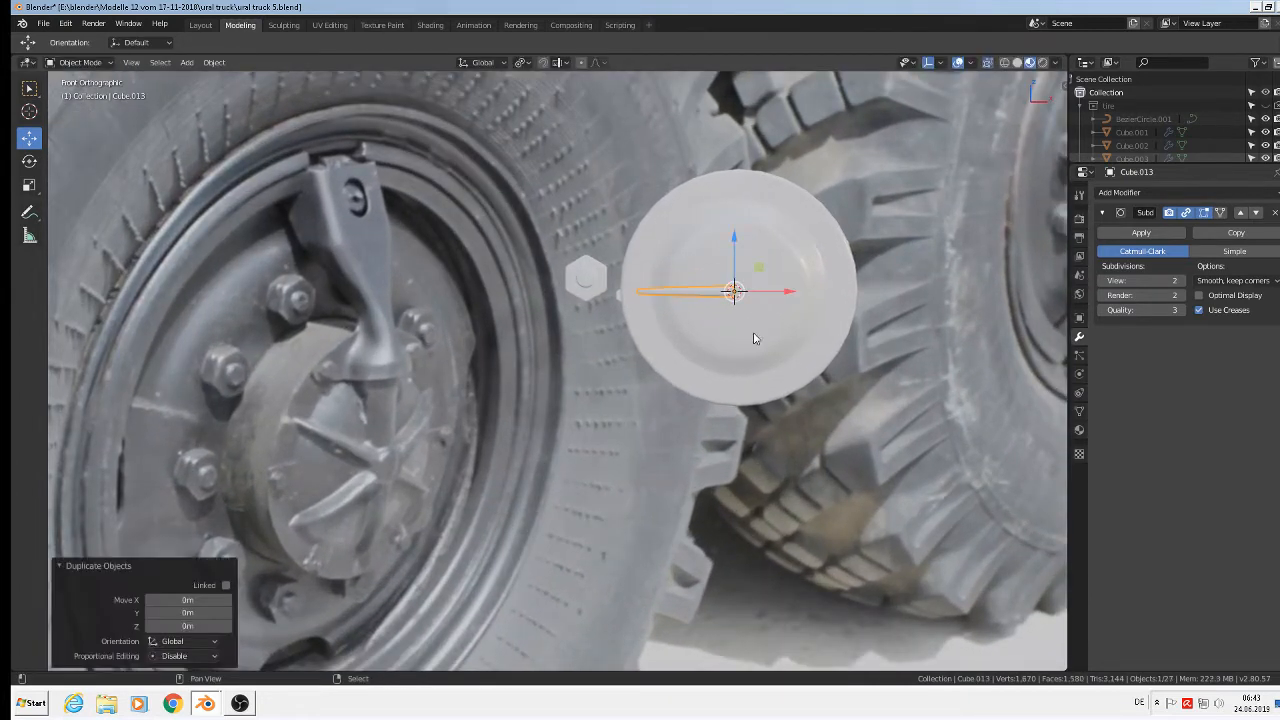
{"action": "key", "text": "z"}
{"action": "left_click", "coordinate": [744, 351]}
Step: Undo the last duplication and rotate the bar at the hub cap's centre to point at the cap's upper-left edge
{"action": "key", "text": "ctrl+z"}
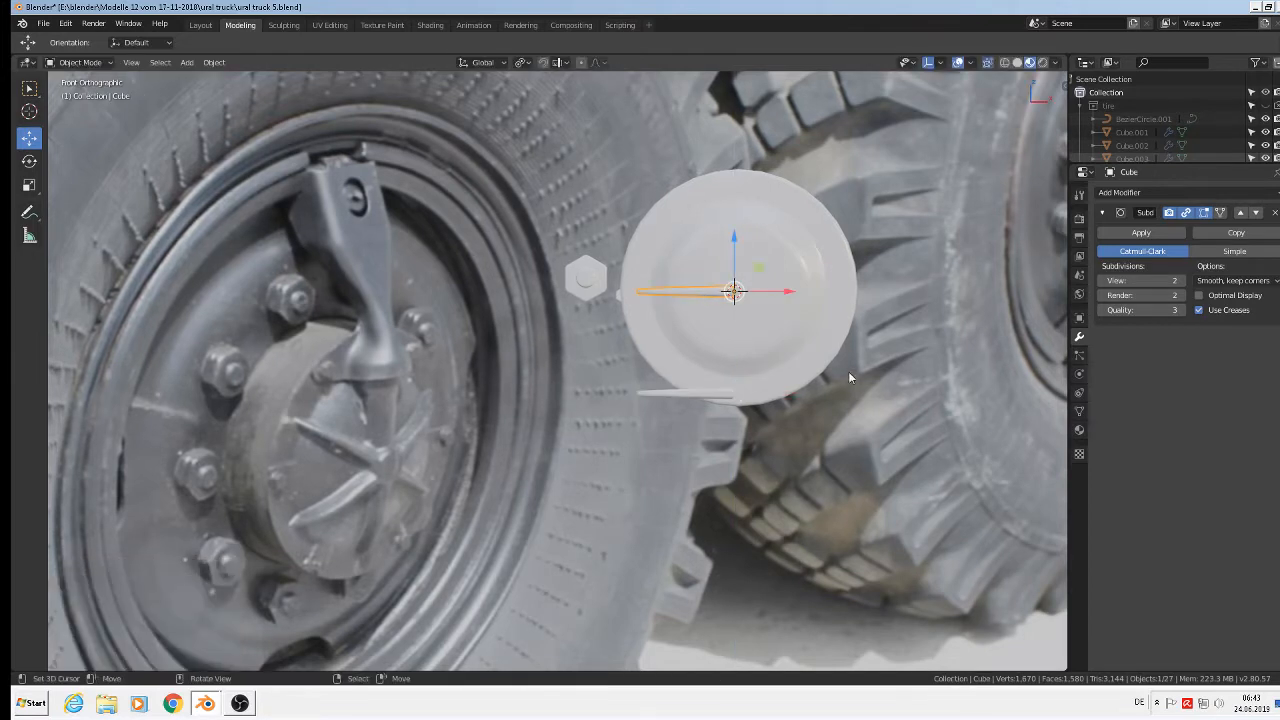
{"action": "key", "text": "r"}
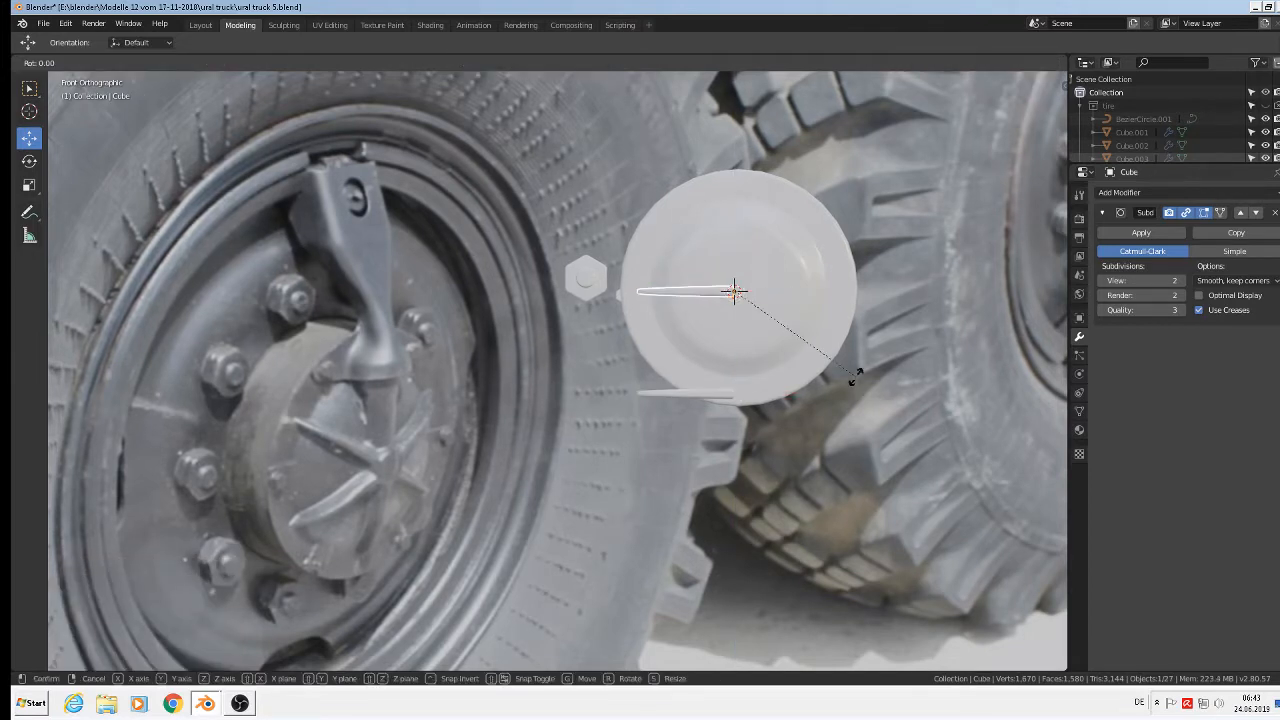
{"action": "left_click", "coordinate": [782, 510]}
Step: Duplicate the spare bar below the hub cap, move the copy 0.0649 m along Z to the cap's centre and rotate it -37.3°
{"action": "left_click", "coordinate": [709, 396]}
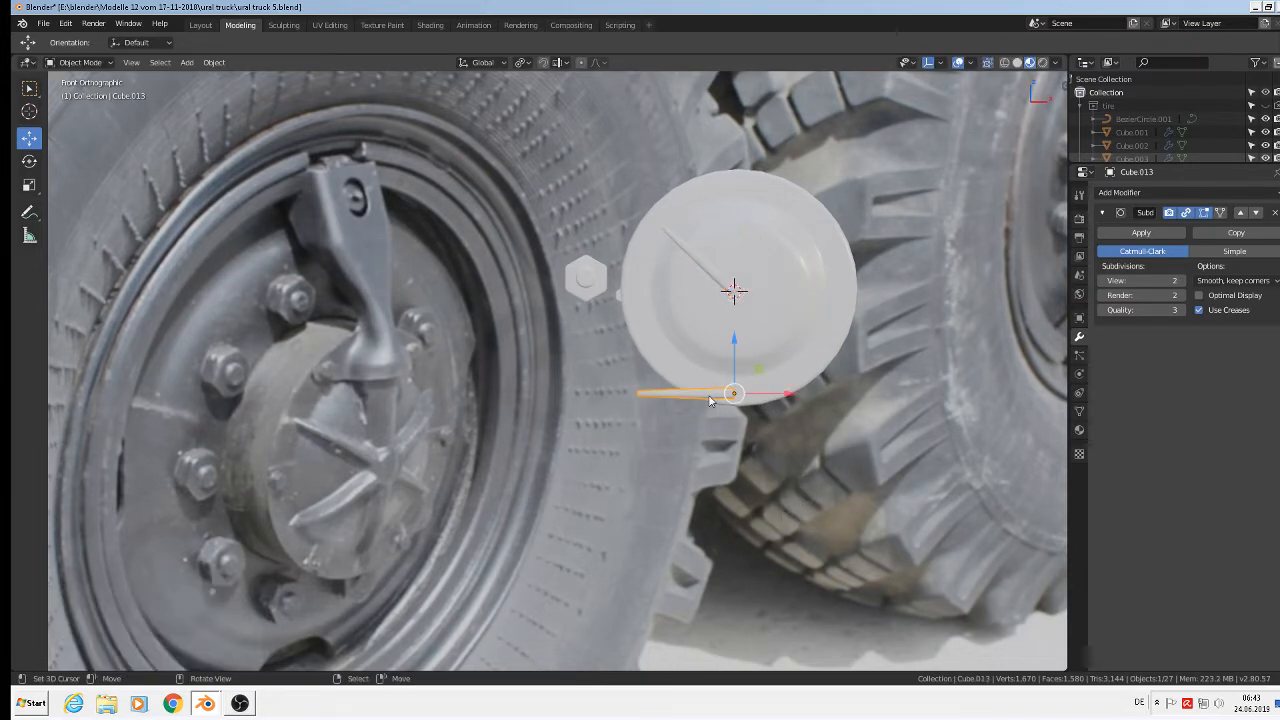
{"action": "key", "text": "shift+d"}
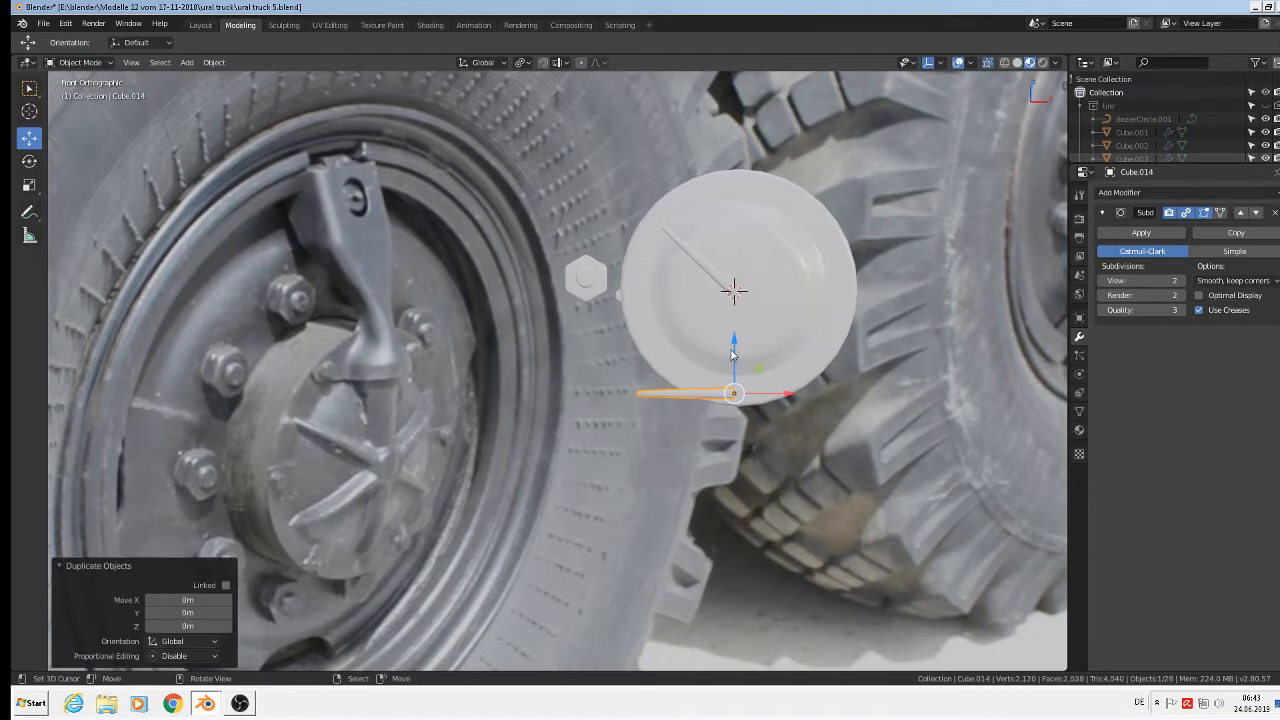
{"action": "key", "text": "z"}
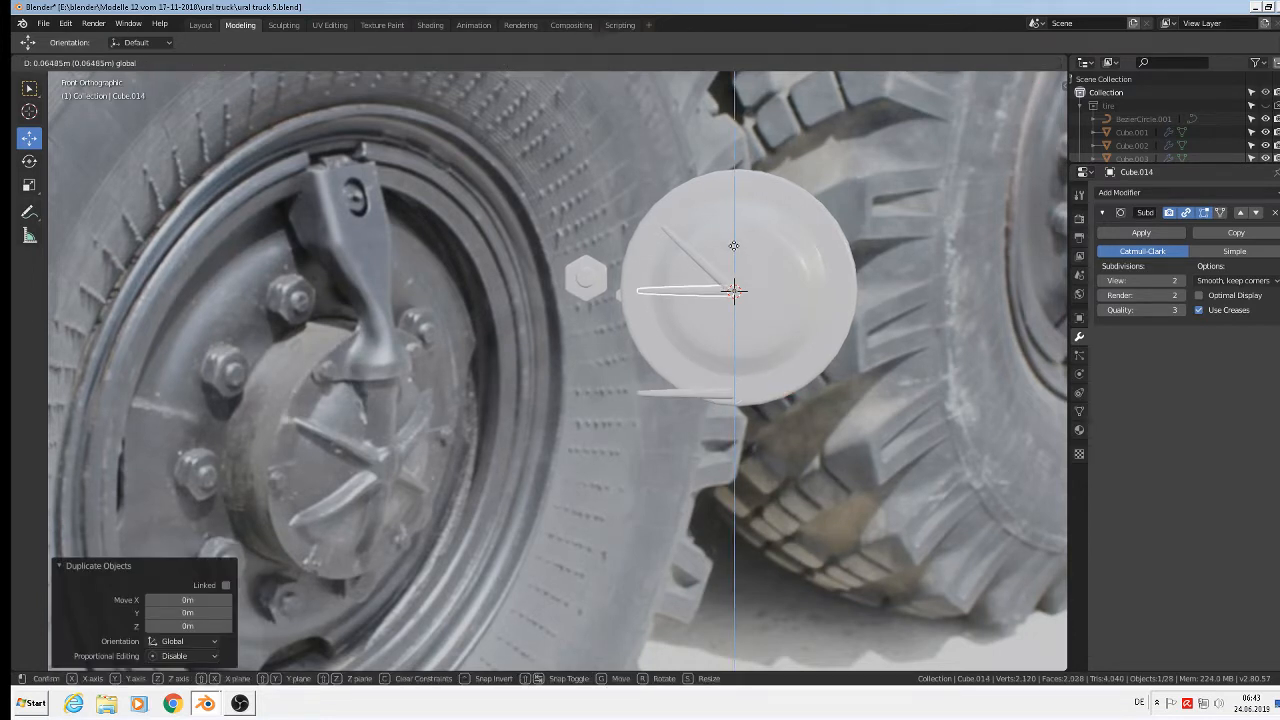
{"action": "left_click", "coordinate": [734, 245]}
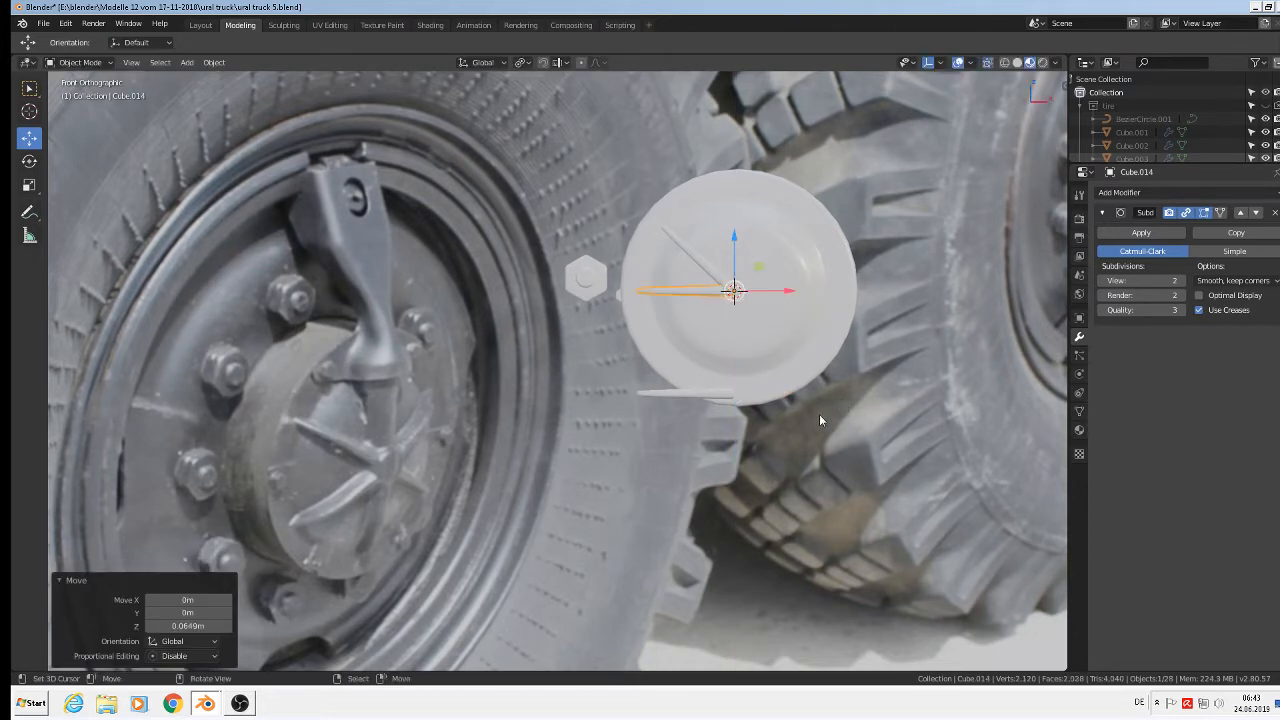
{"action": "key", "text": "r"}
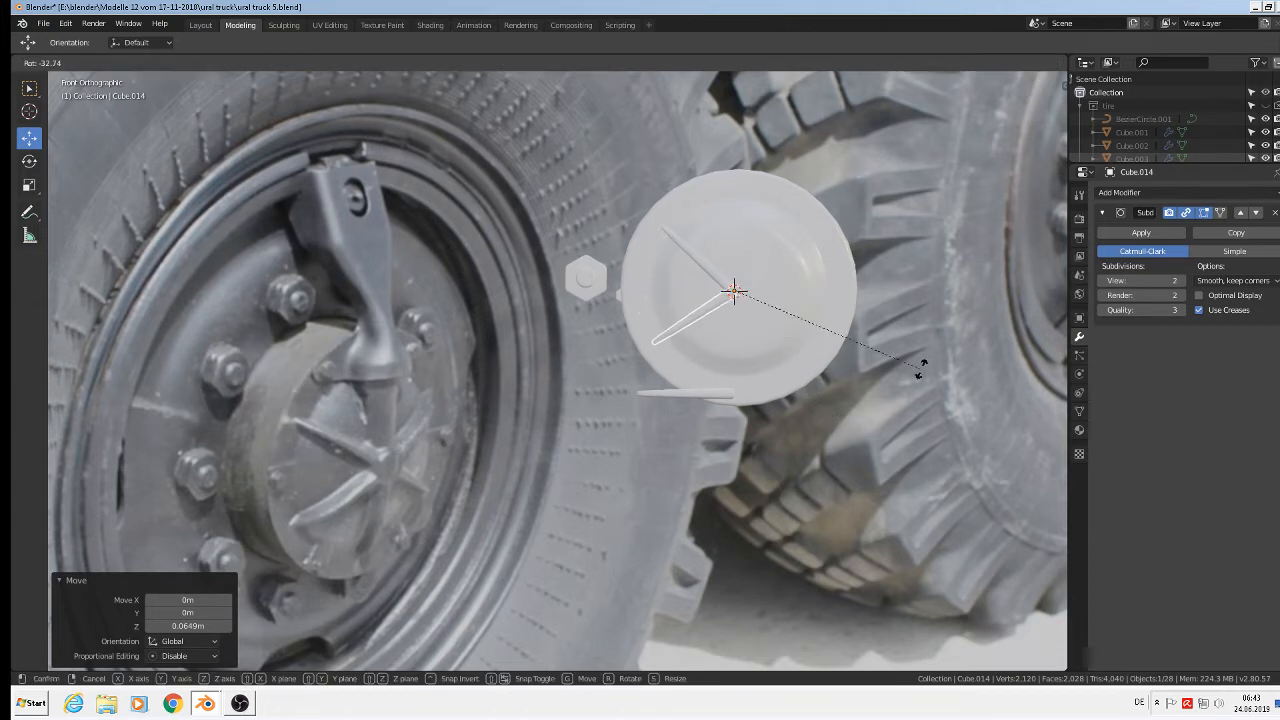
{"action": "left_click", "coordinate": [924, 357]}
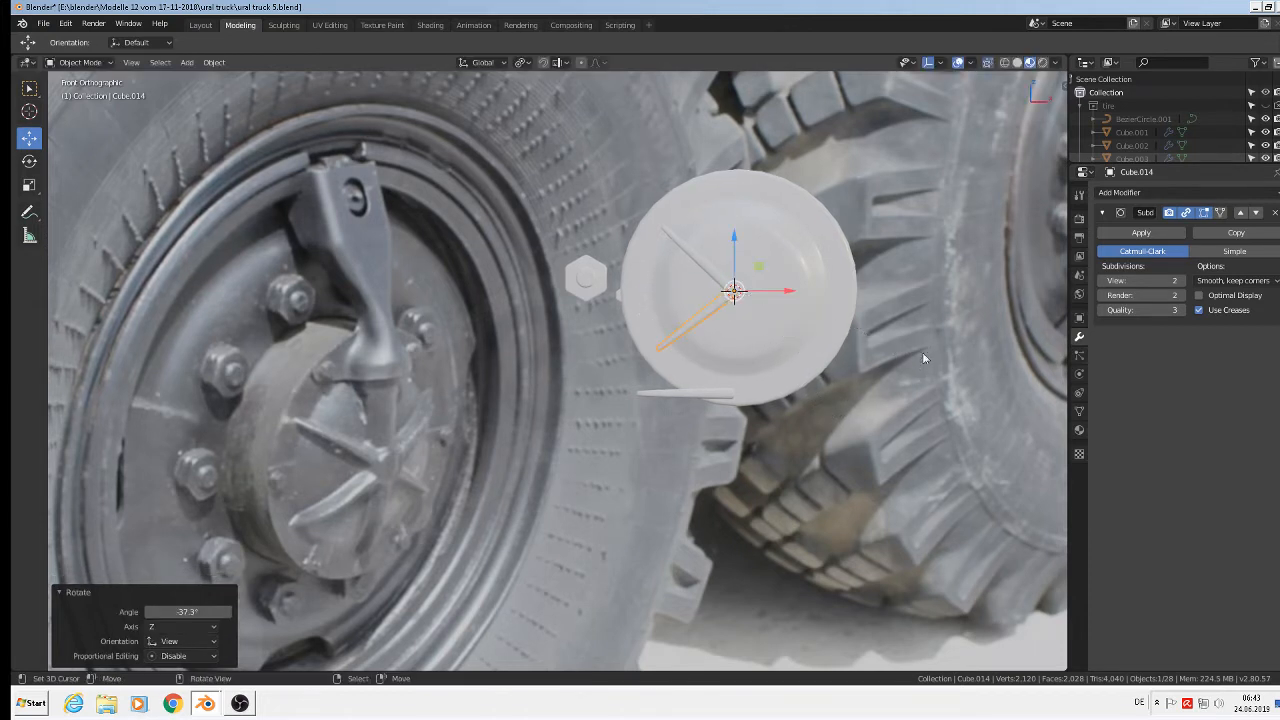
Step: Add a third rib by duplicating the spare bar, moving the copy 0.0636 m along Z and rotating it 148°
{"action": "left_click", "coordinate": [706, 400]}
{"action": "key", "text": "shift+d"}
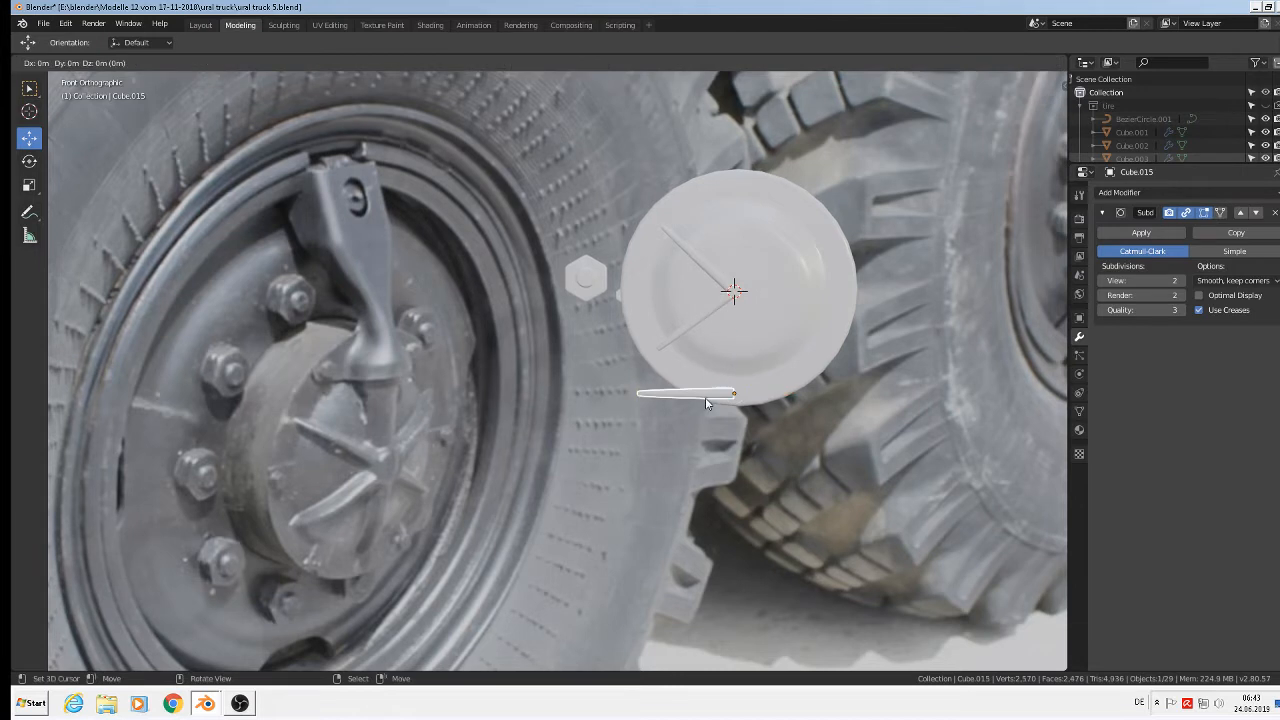
{"action": "left_click", "coordinate": [706, 403]}
{"action": "left_click_drag", "start_coordinate": [733, 341], "coordinate": [732, 241]}
{"action": "key", "text": "r"}
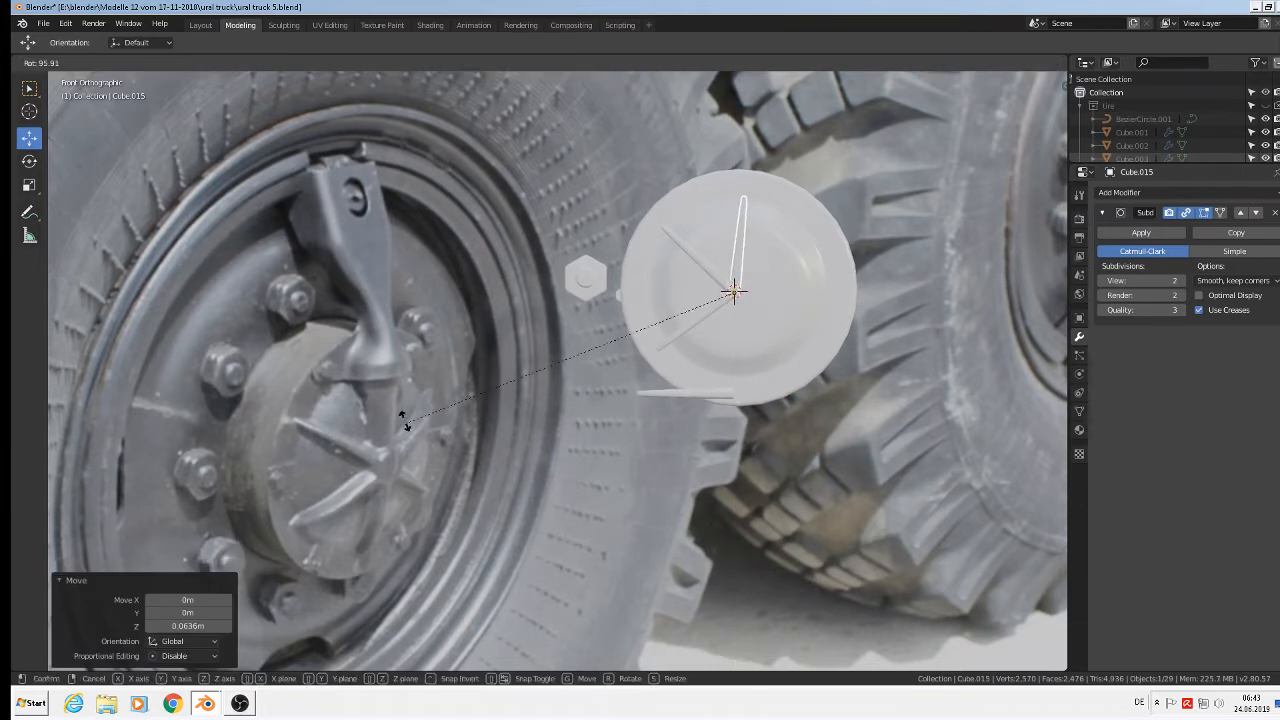
{"action": "left_click", "coordinate": [499, 155]}
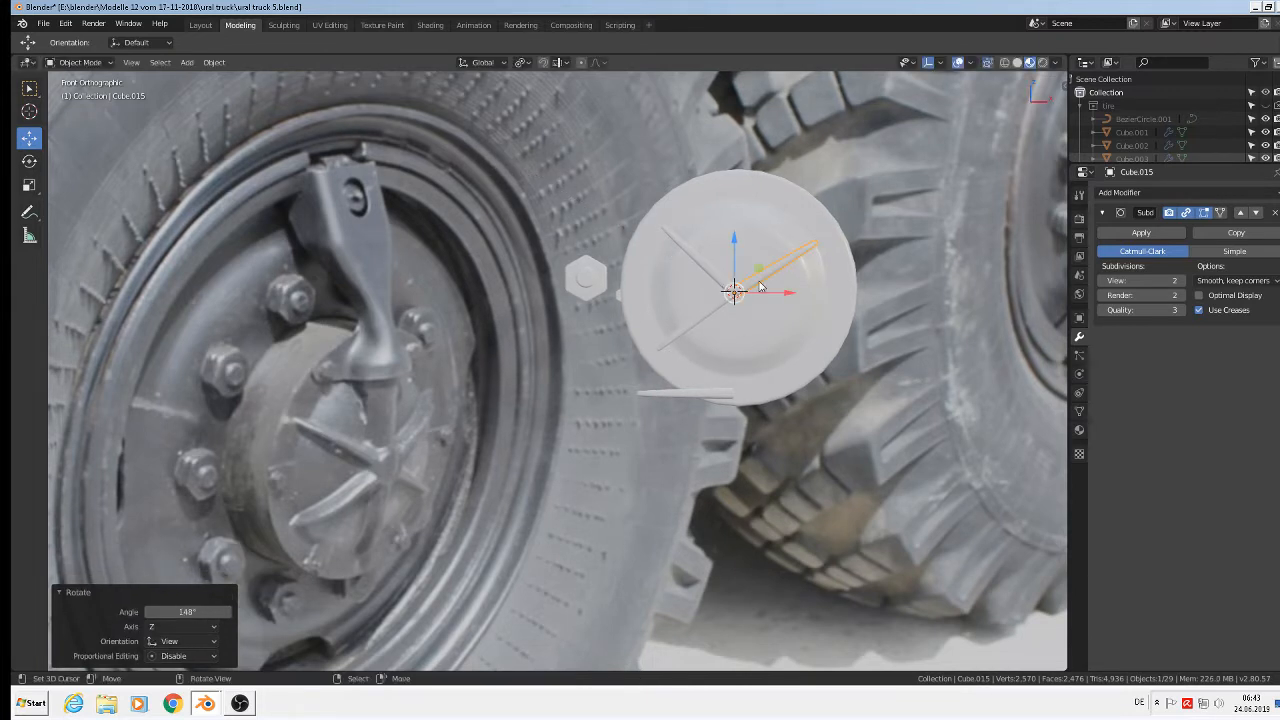
Step: Duplicate the third rib in place and rotate the copy 72.9° around the hub cap's centre
{"action": "key", "text": "shift+d"}
{"action": "key", "text": "Escape"}
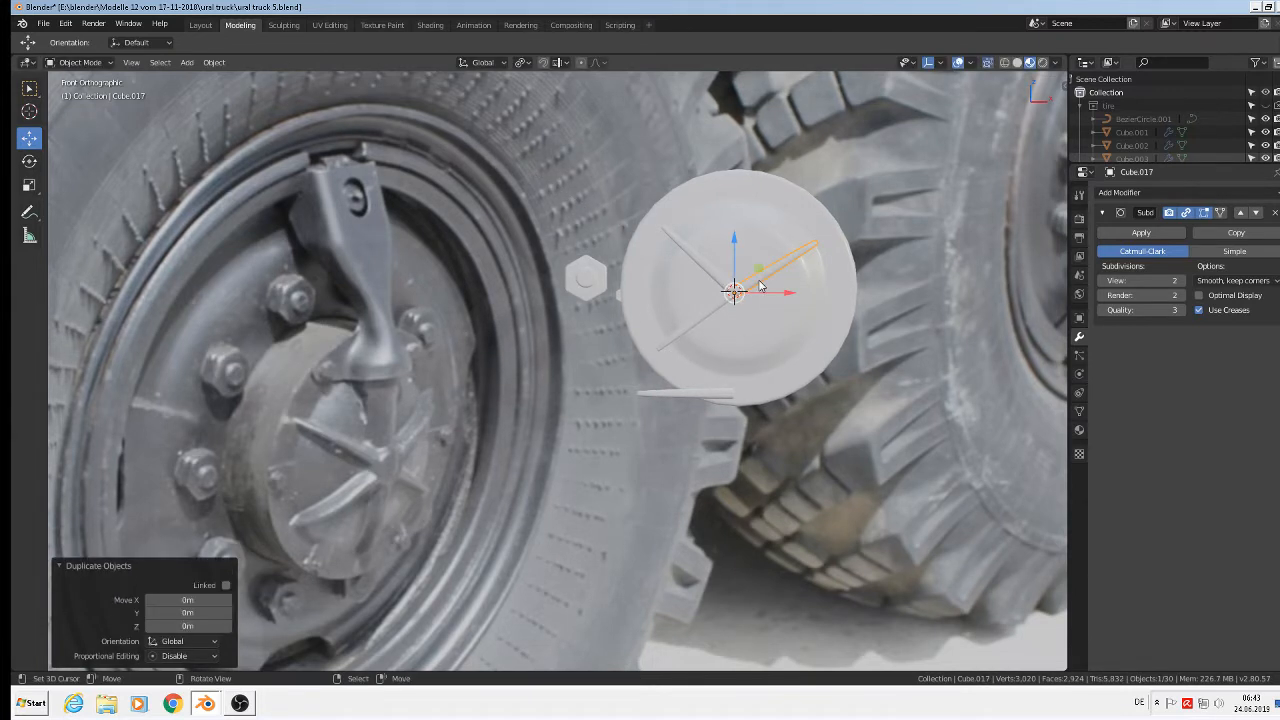
{"action": "key", "text": "r"}
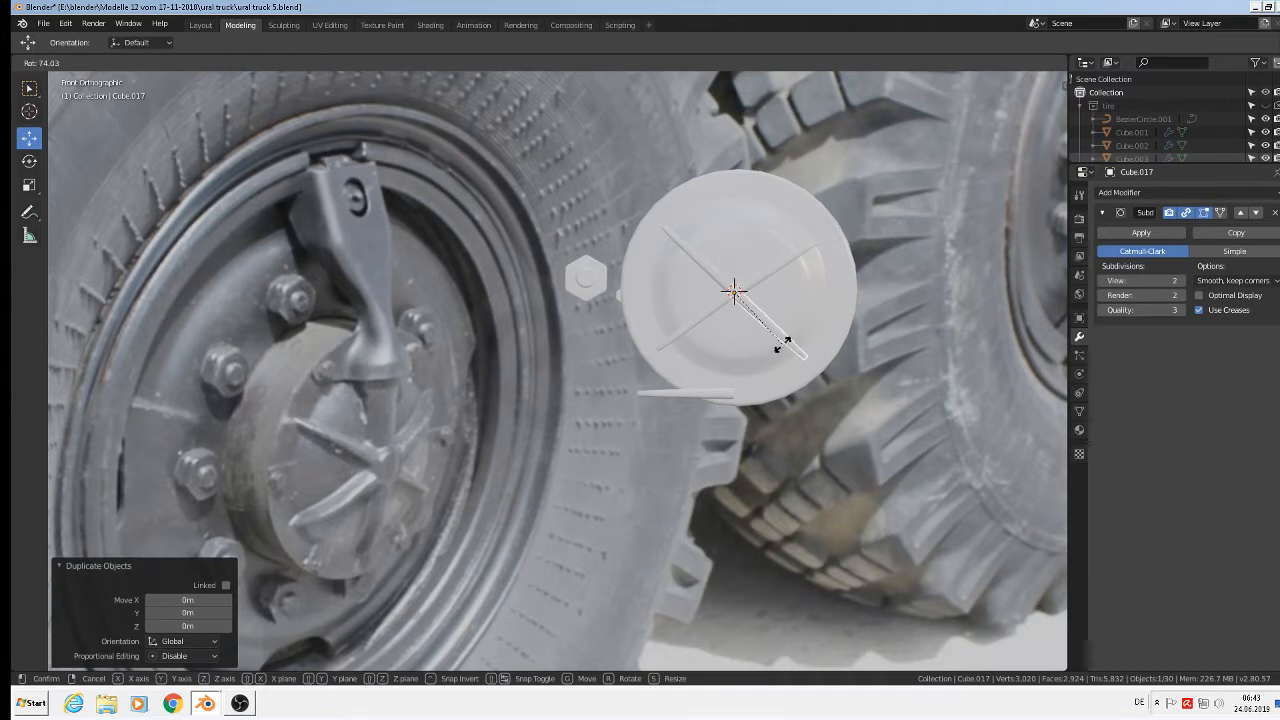
{"action": "left_click", "coordinate": [785, 344]}
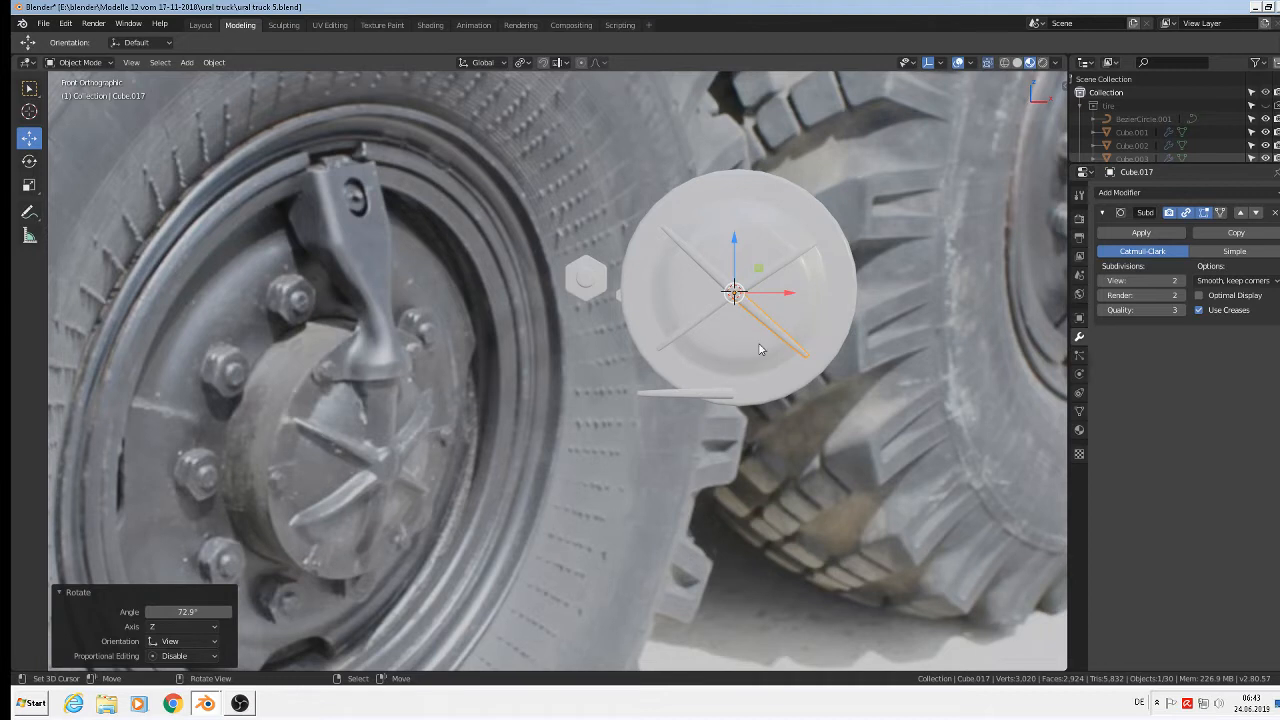
Step: Duplicate the fourth rib in place and rotate the copy 49.7° so it points straight down
{"action": "key", "text": "shift+d"}
{"action": "right_click", "coordinate": [759, 349]}
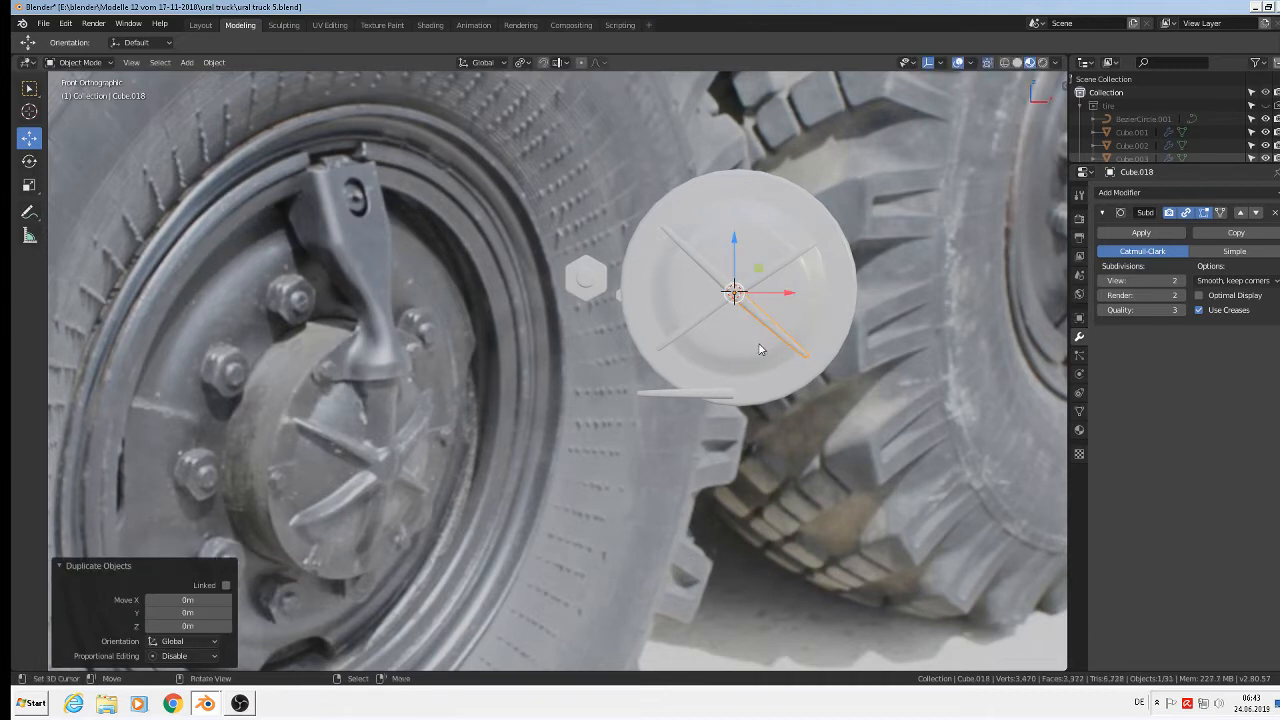
{"action": "key", "text": "r"}
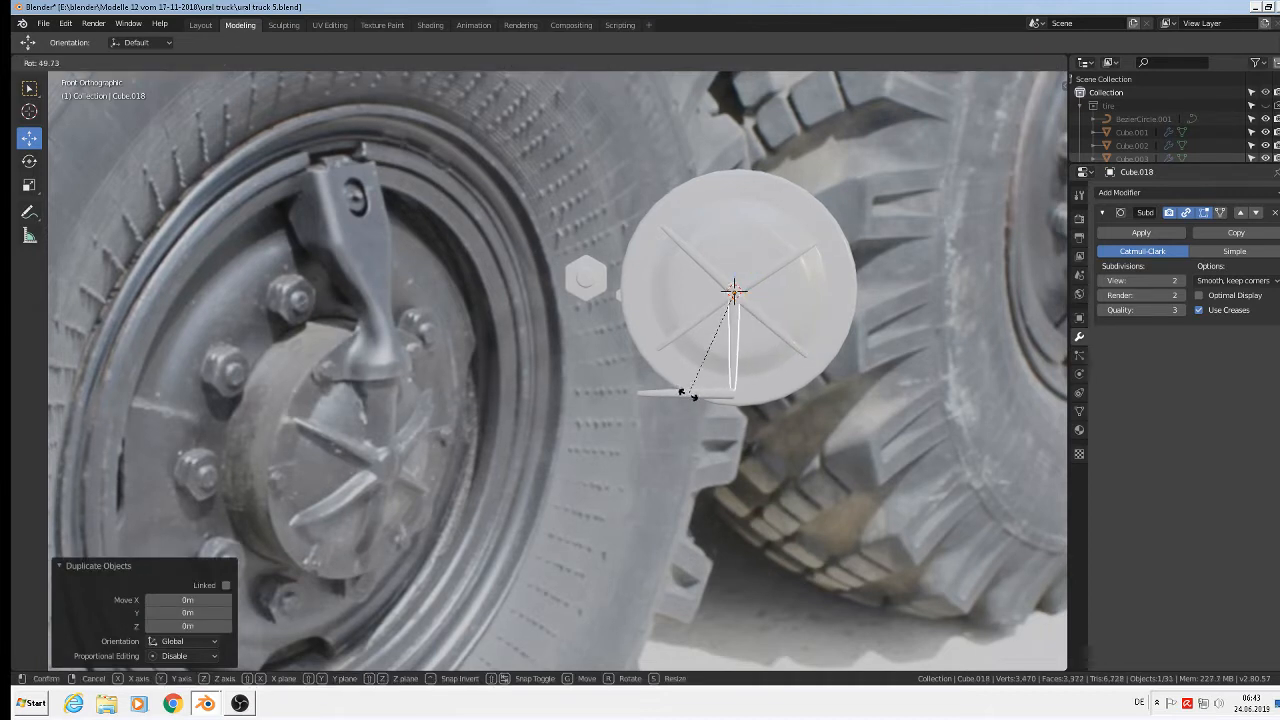
{"action": "left_click", "coordinate": [688, 394]}
Step: Select all five radial ribs and move them 0.0626 m along Y onto the hub cap's face
{"action": "middle_click_drag", "start_coordinate": [706, 366], "coordinate": [875, 436]}
{"action": "scroll", "coordinate": [749, 349], "scroll_direction": "up", "scroll_amount": 5}
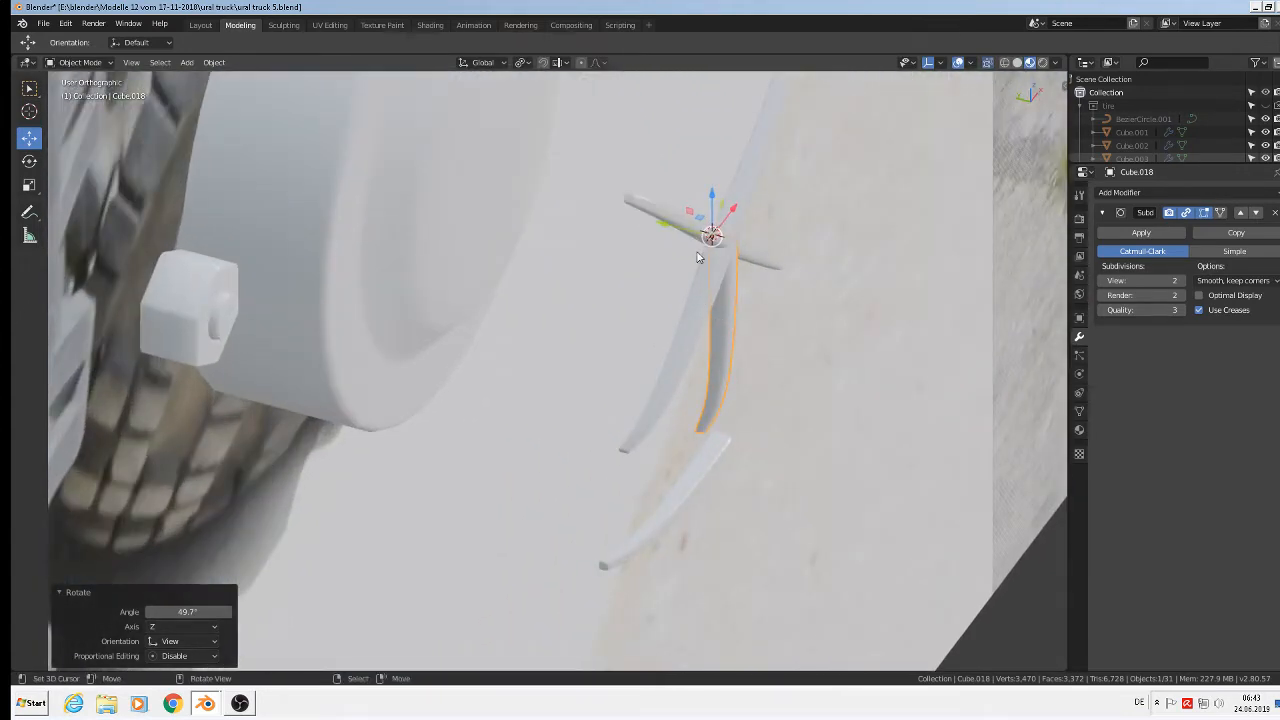
{"action": "right_click", "coordinate": [683, 224], "text": "shift"}
{"action": "right_click", "coordinate": [740, 188], "text": "shift"}
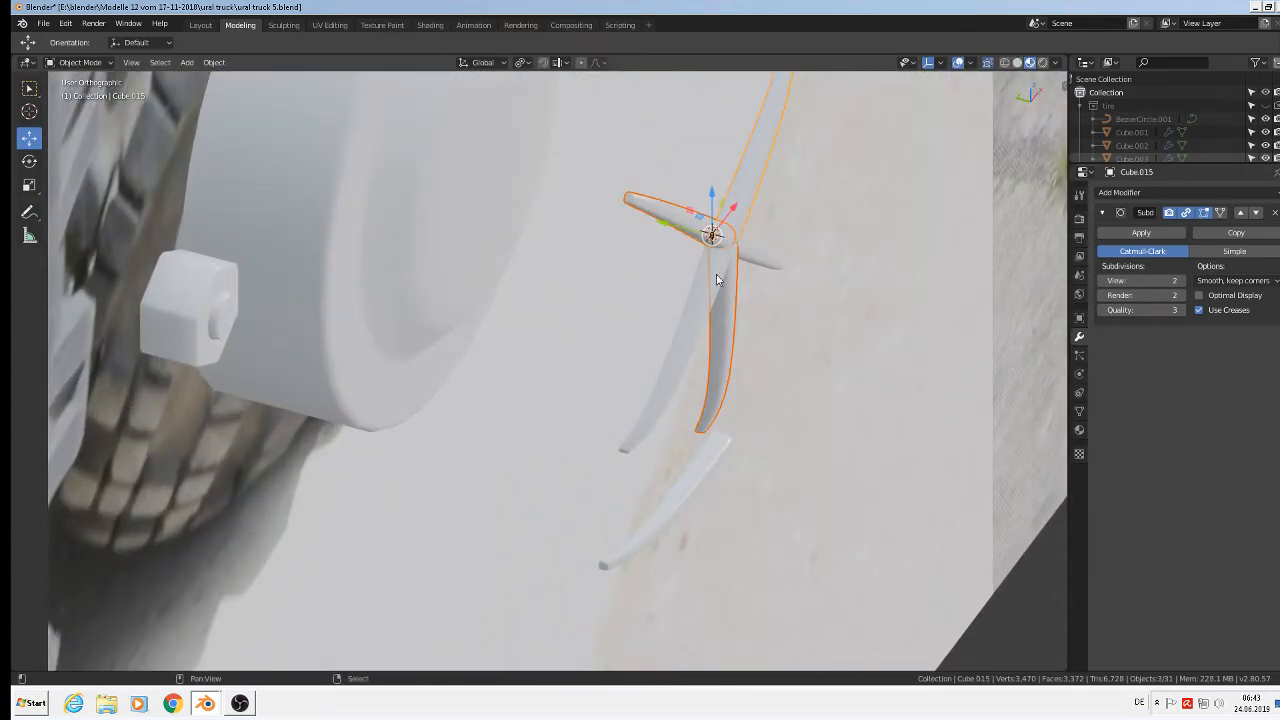
{"action": "right_click", "coordinate": [707, 290], "text": "shift"}
{"action": "right_click", "coordinate": [759, 260], "text": "shift"}
{"action": "scroll", "coordinate": [759, 256], "scroll_direction": "down", "scroll_amount": 3}
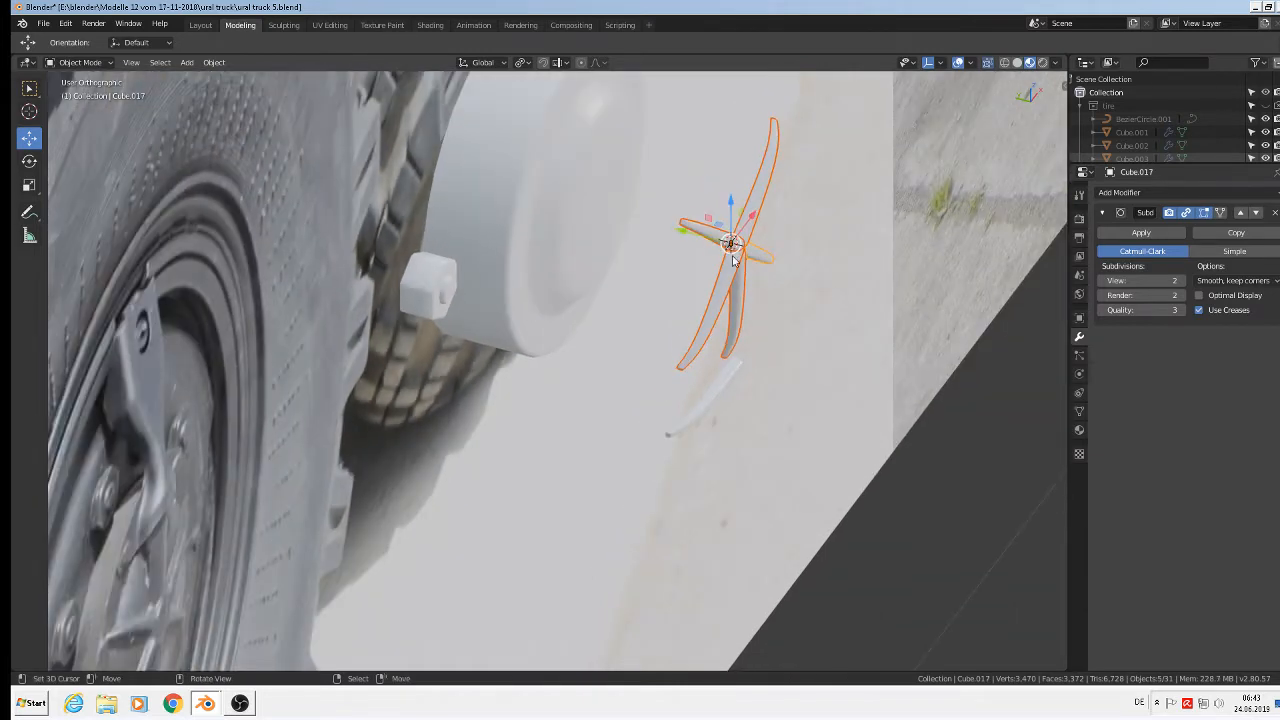
{"action": "key", "text": "g"}
{"action": "key", "text": "y"}
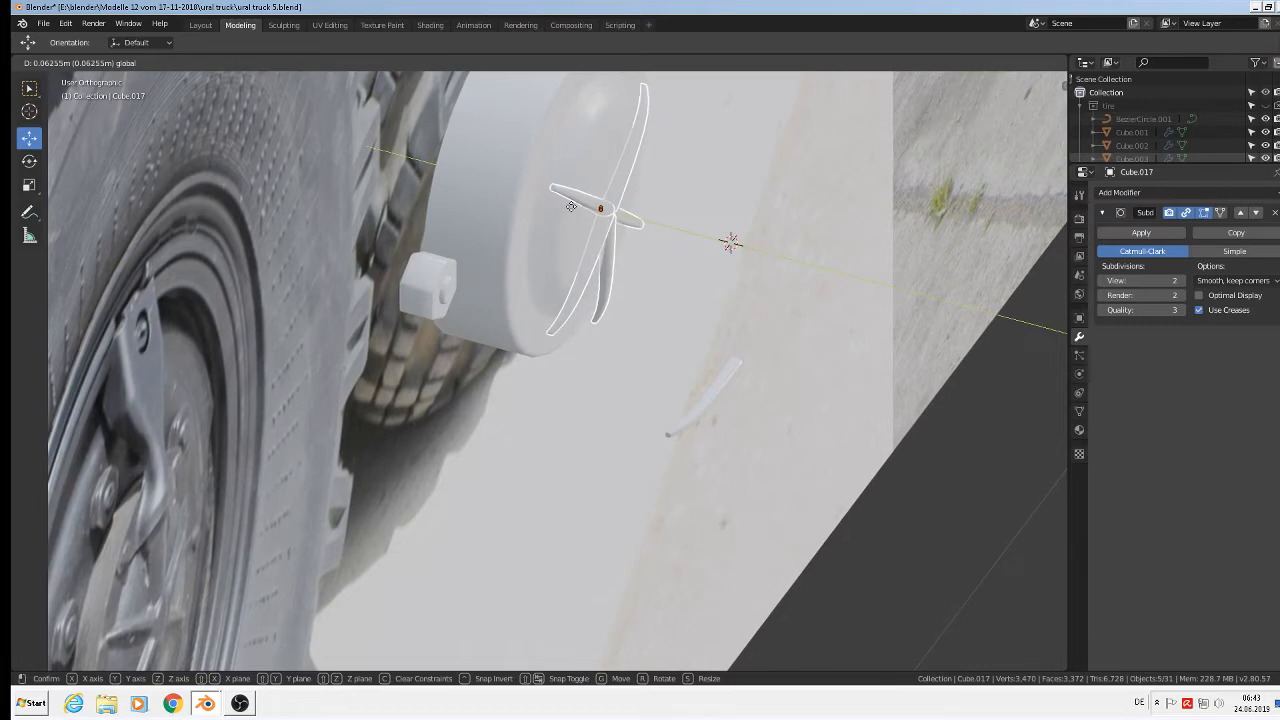
{"action": "left_click", "coordinate": [573, 207]}
Step: Scale the five ribs by about 1.65 along Y and move them 0.00723 m along Y into the hub cap
{"action": "middle_click_drag", "start_coordinate": [573, 207], "coordinate": [584, 270]}
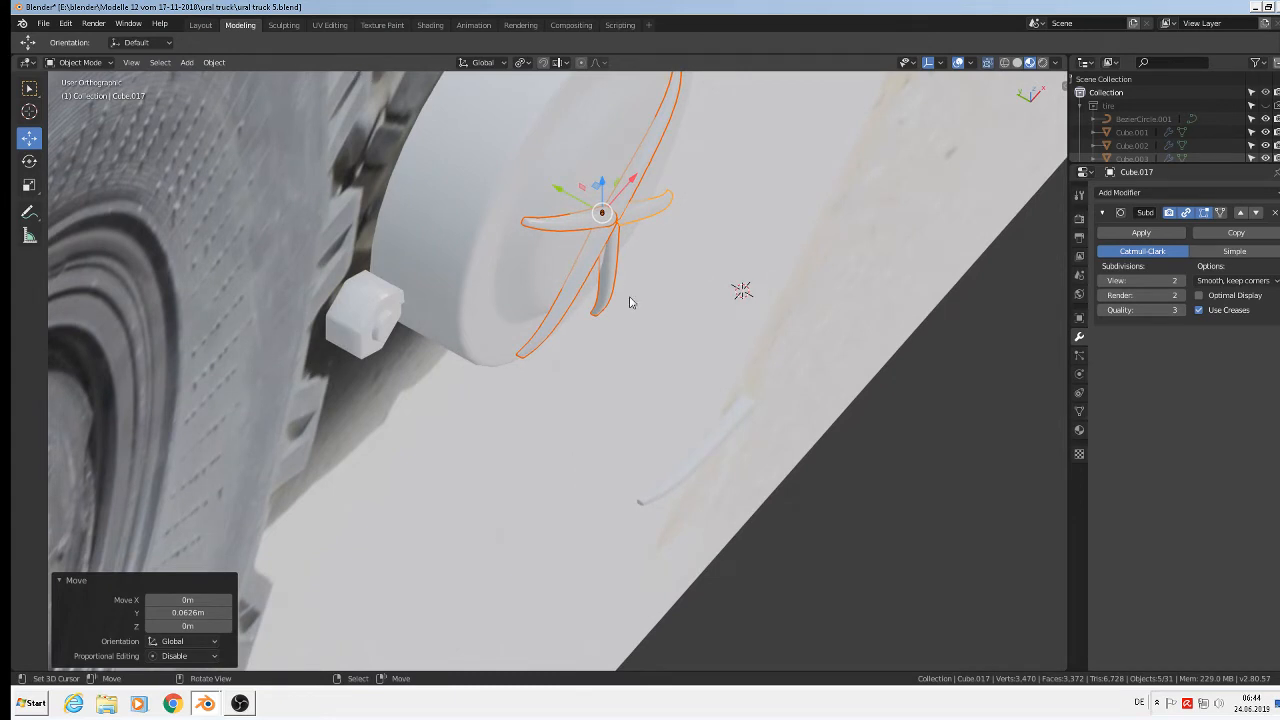
{"action": "key", "text": "s"}
{"action": "key", "text": "y"}
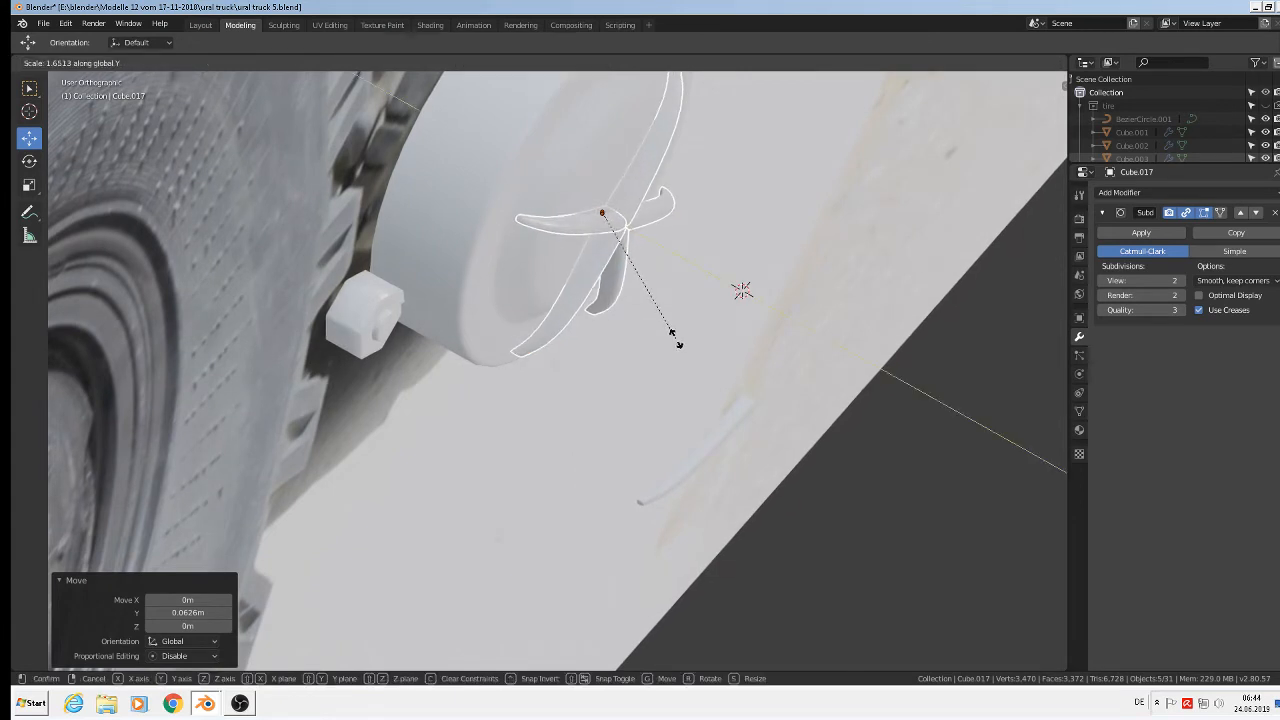
{"action": "left_click", "coordinate": [679, 344]}
{"action": "left_click_drag", "start_coordinate": [566, 197], "coordinate": [547, 189]}
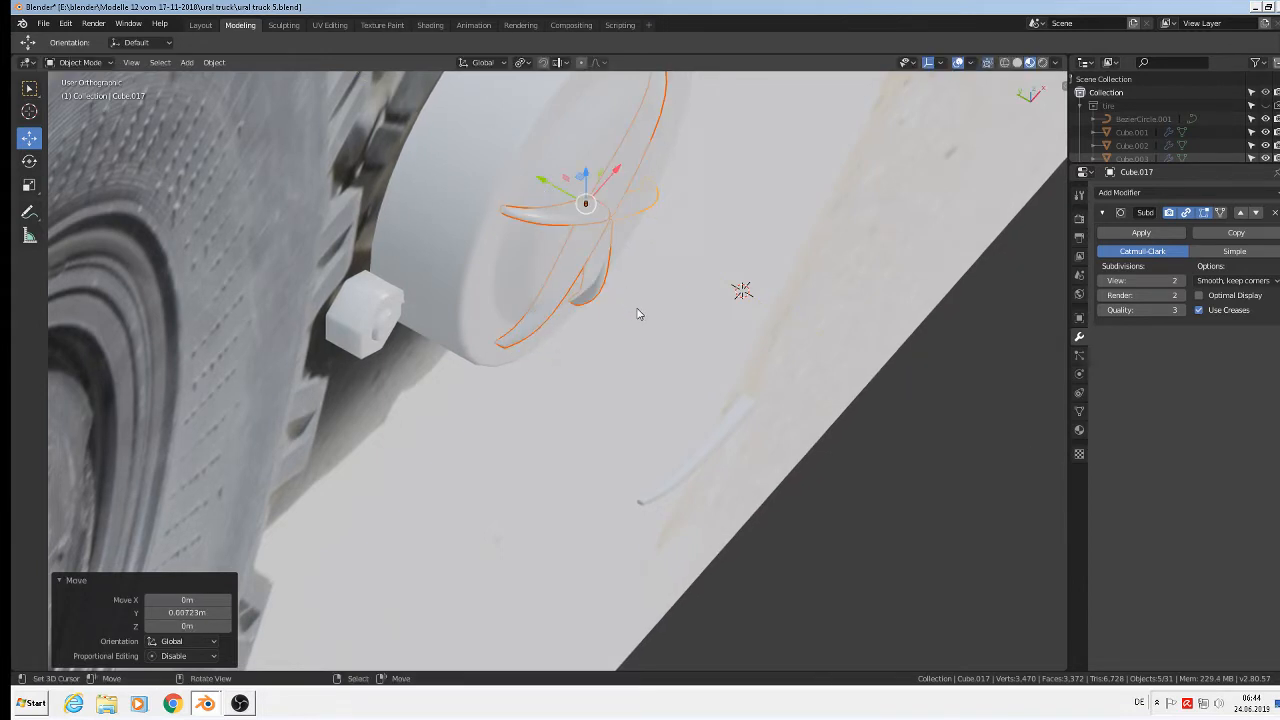
Step: Scale the five ribs by about 1.5 more along Y to deepen them against the hub cap
{"action": "key", "text": "s"}
{"action": "key", "text": "y"}
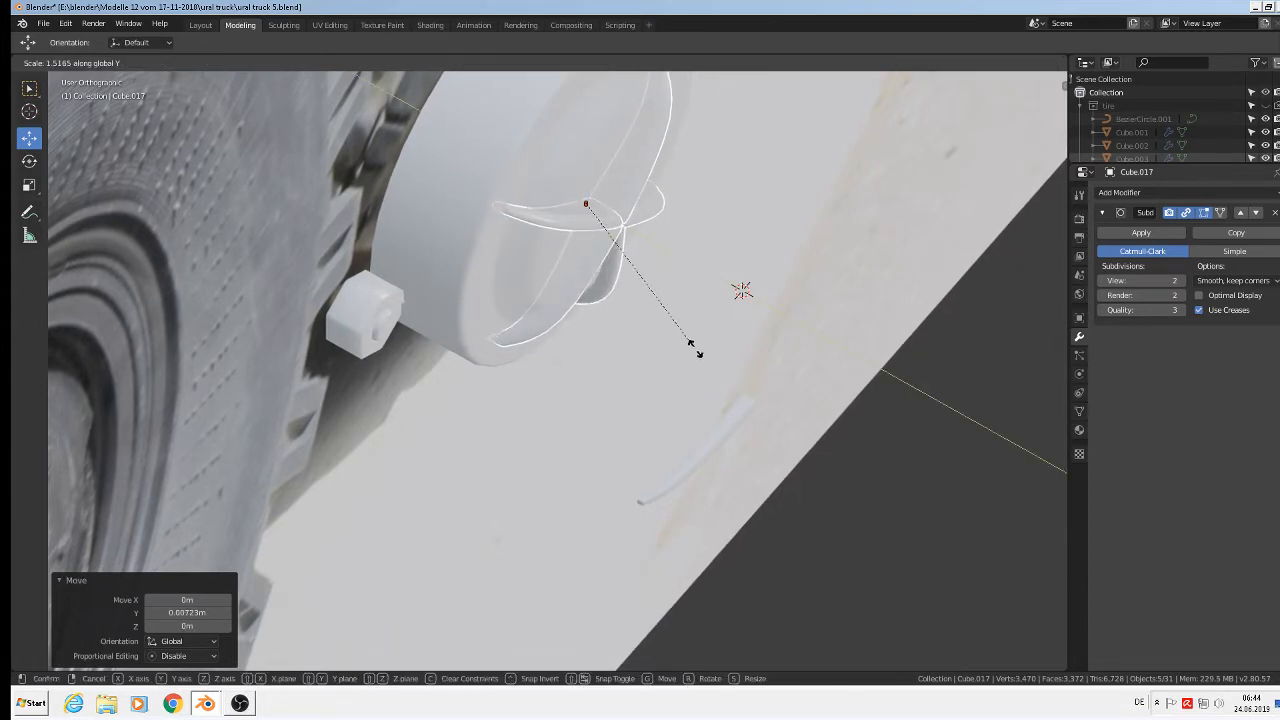
{"action": "left_click", "coordinate": [702, 360]}
{"action": "middle_click_drag", "start_coordinate": [702, 360], "coordinate": [598, 214]}
{"action": "key", "text": "Tab"}
{"action": "key", "text": "Tab"}
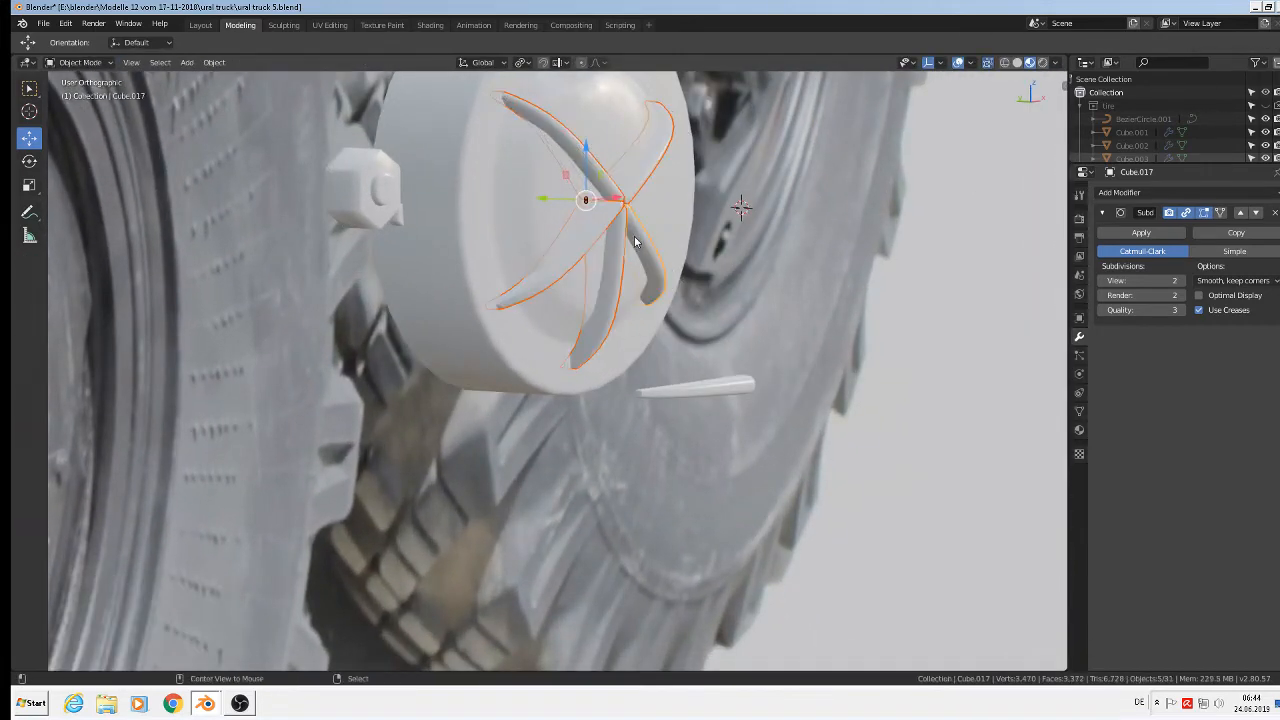
{"action": "key", "text": "alt+Tab"}
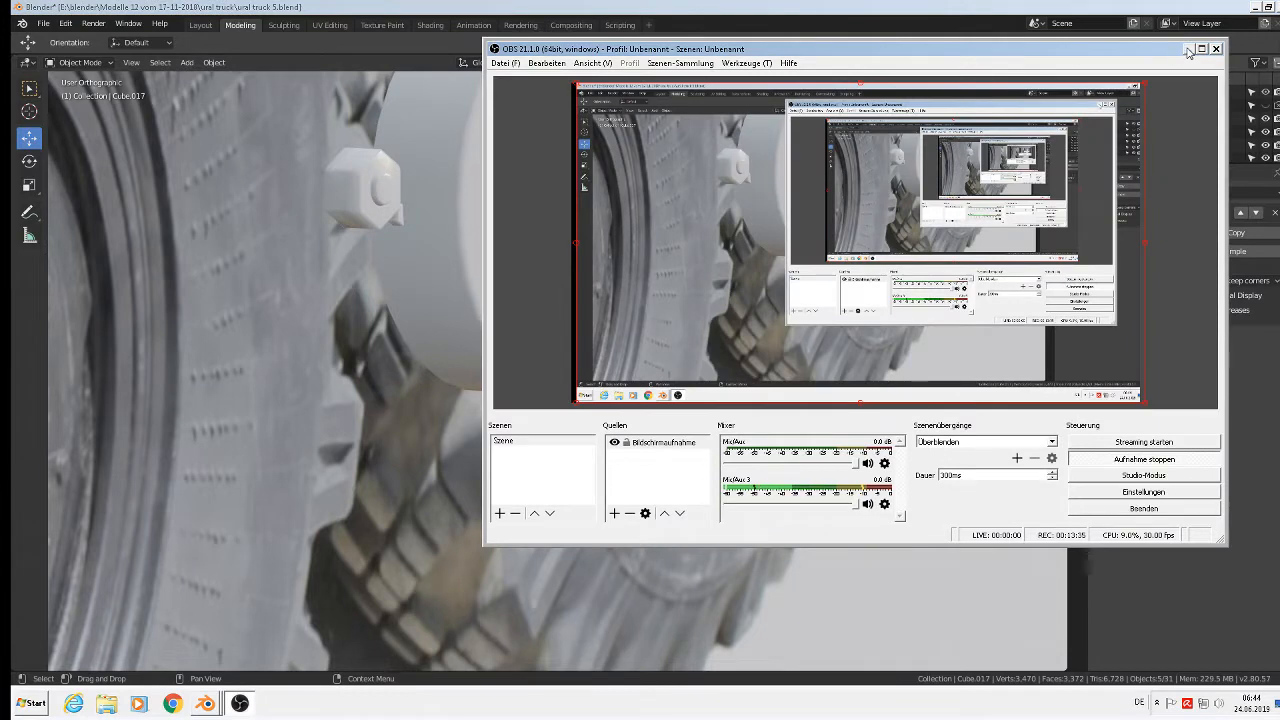
{"action": "key", "text": "alt+Tab"}
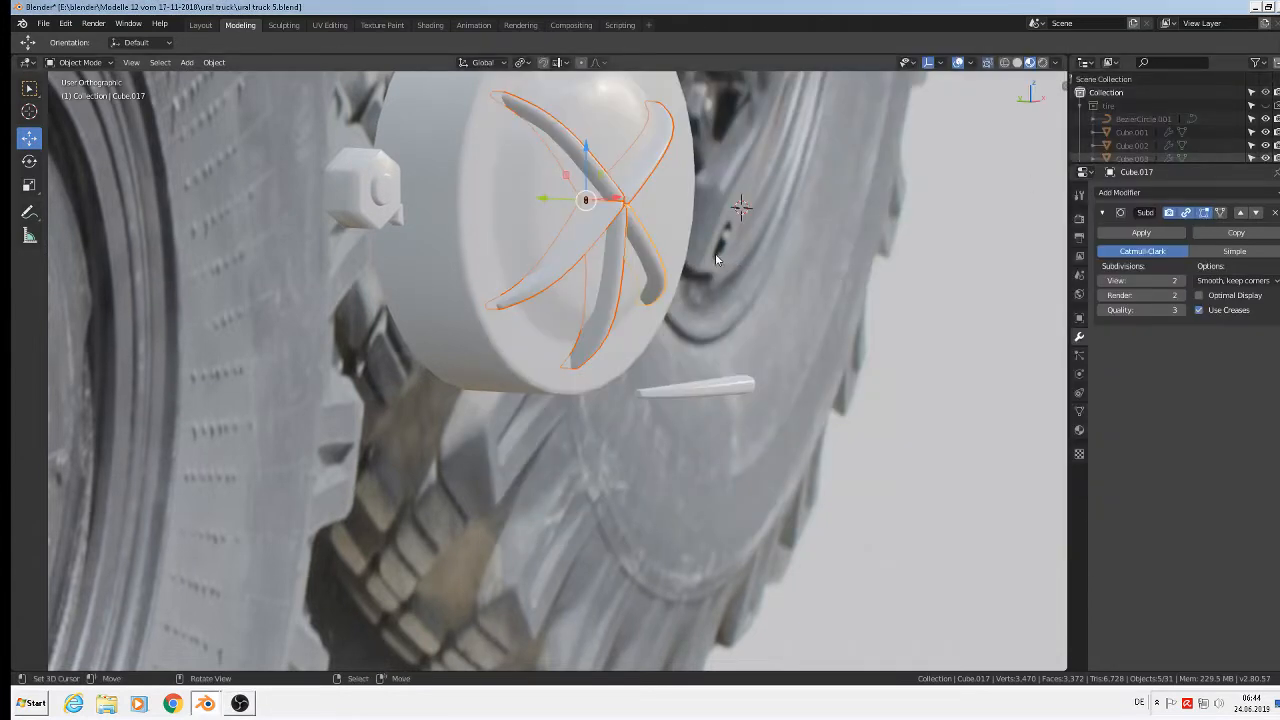
Step: Deselect everything and compare the rib arrangement on the hub cap with the hub in the reference photo
{"action": "key", "text": "alt+a"}
{"action": "middle_click_drag", "start_coordinate": [714, 259], "coordinate": [620, 254]}
{"action": "middle_click_drag", "start_coordinate": [674, 286], "coordinate": [702, 324]}
{"action": "scroll", "coordinate": [680, 321], "scroll_direction": "down", "scroll_amount": 4}
{"action": "middle_click_drag", "start_coordinate": [546, 386], "coordinate": [528, 393]}
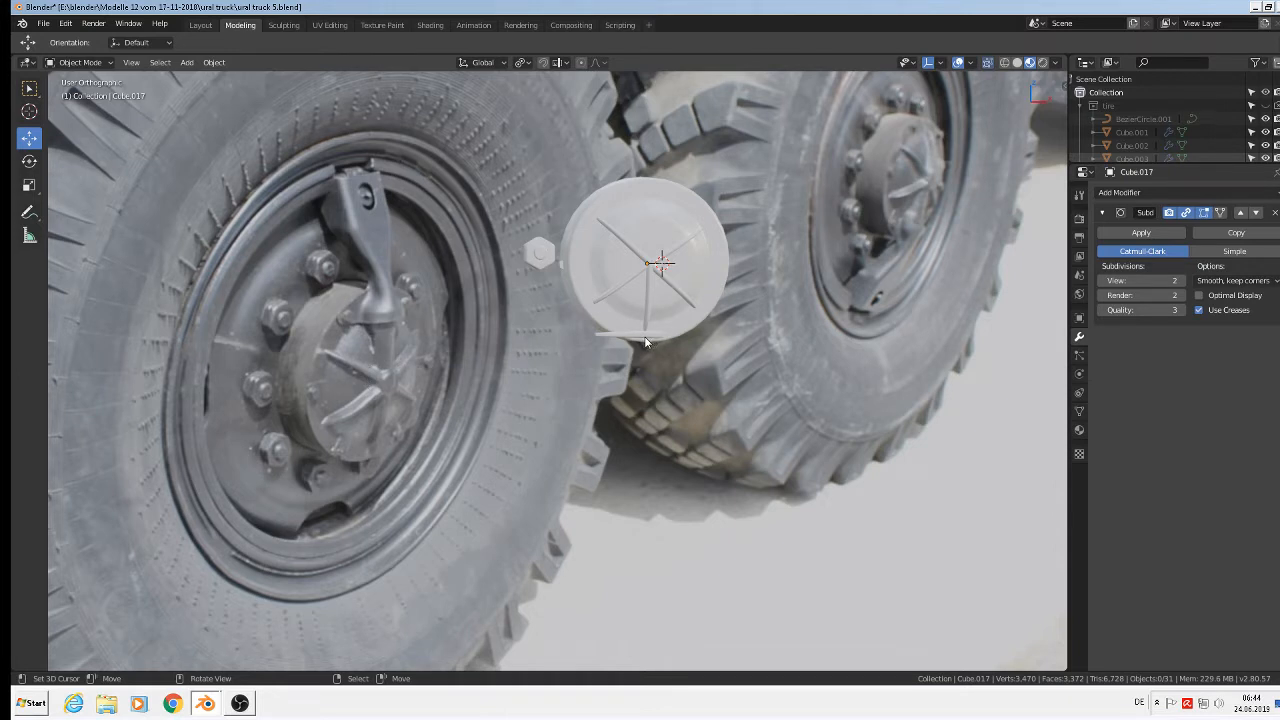
Step: Reselect the five radial ribs and scale them down along Y to about 0.77 so they protrude less from the hub cap
{"action": "scroll", "coordinate": [645, 342], "scroll_direction": "up", "scroll_amount": 7}
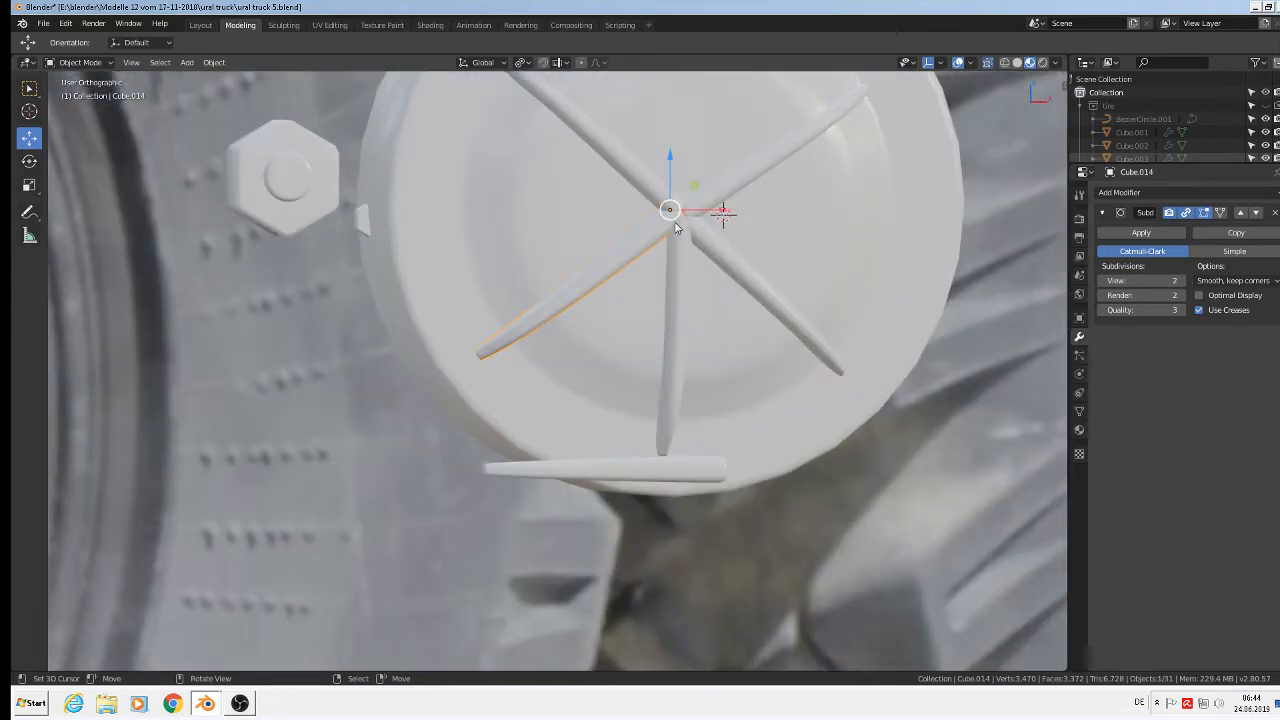
{"action": "middle_click_drag", "start_coordinate": [680, 240], "coordinate": [827, 414]}
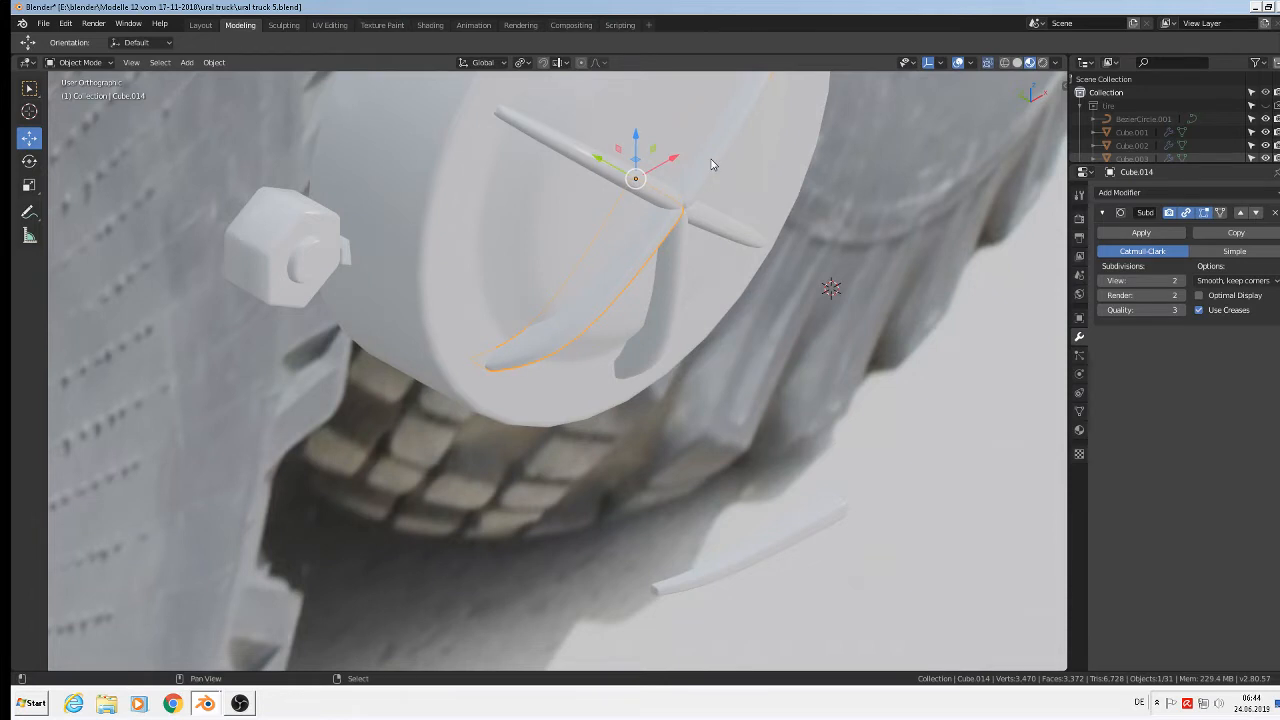
{"action": "right_click", "coordinate": [712, 160], "text": "shift"}
{"action": "right_click", "coordinate": [630, 169], "text": "shift"}
{"action": "right_click", "coordinate": [732, 227], "text": "shift"}
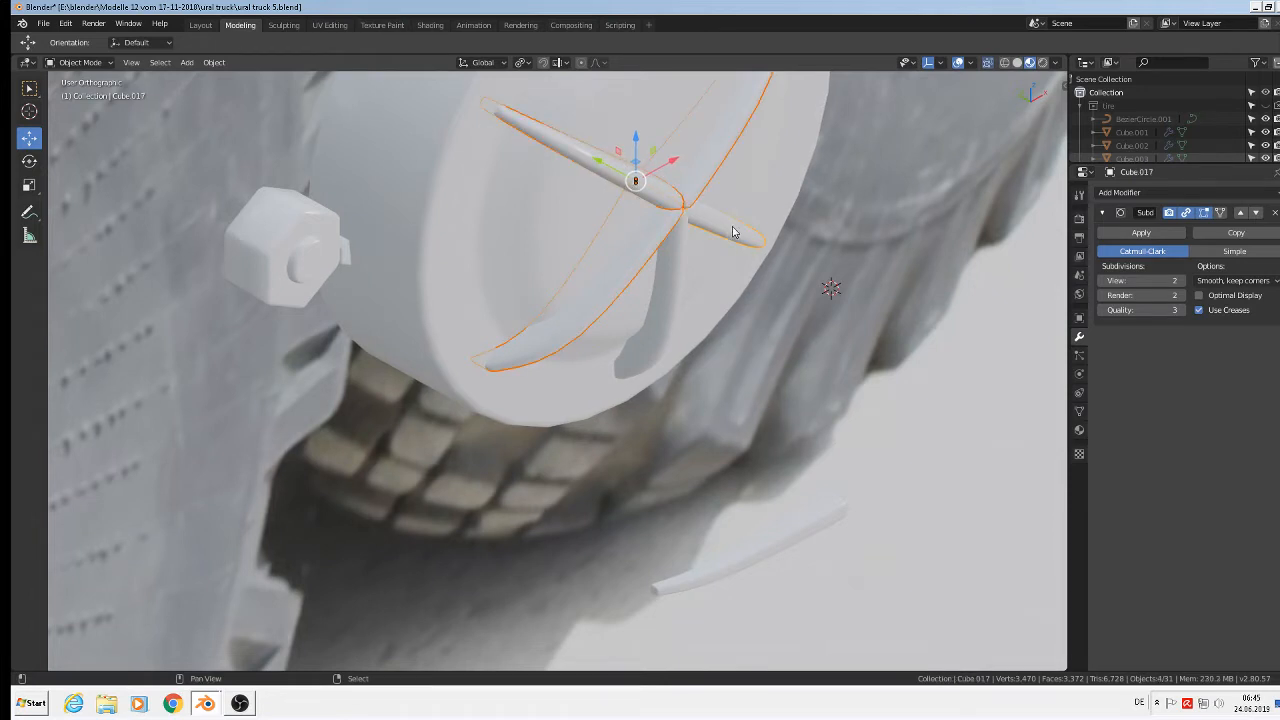
{"action": "right_click", "coordinate": [679, 279], "text": "shift"}
{"action": "middle_click_drag", "start_coordinate": [721, 314], "coordinate": [807, 353]}
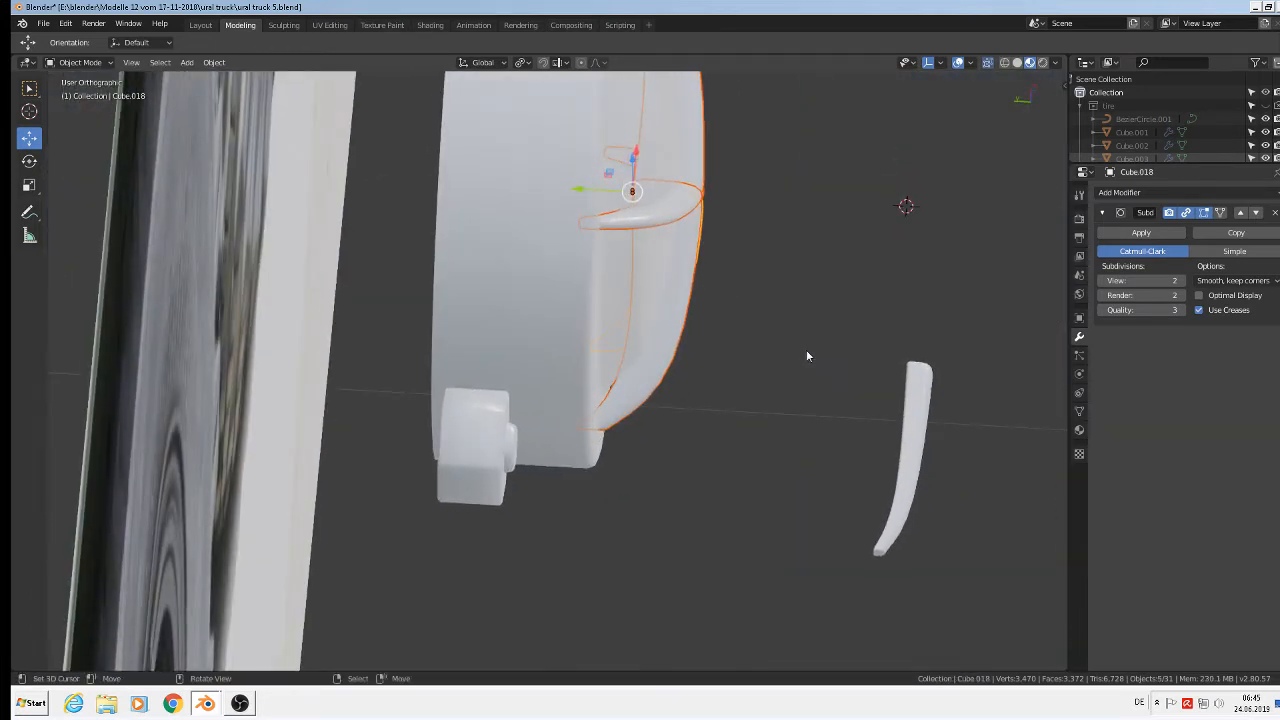
{"action": "key", "text": "s"}
{"action": "key", "text": "y"}
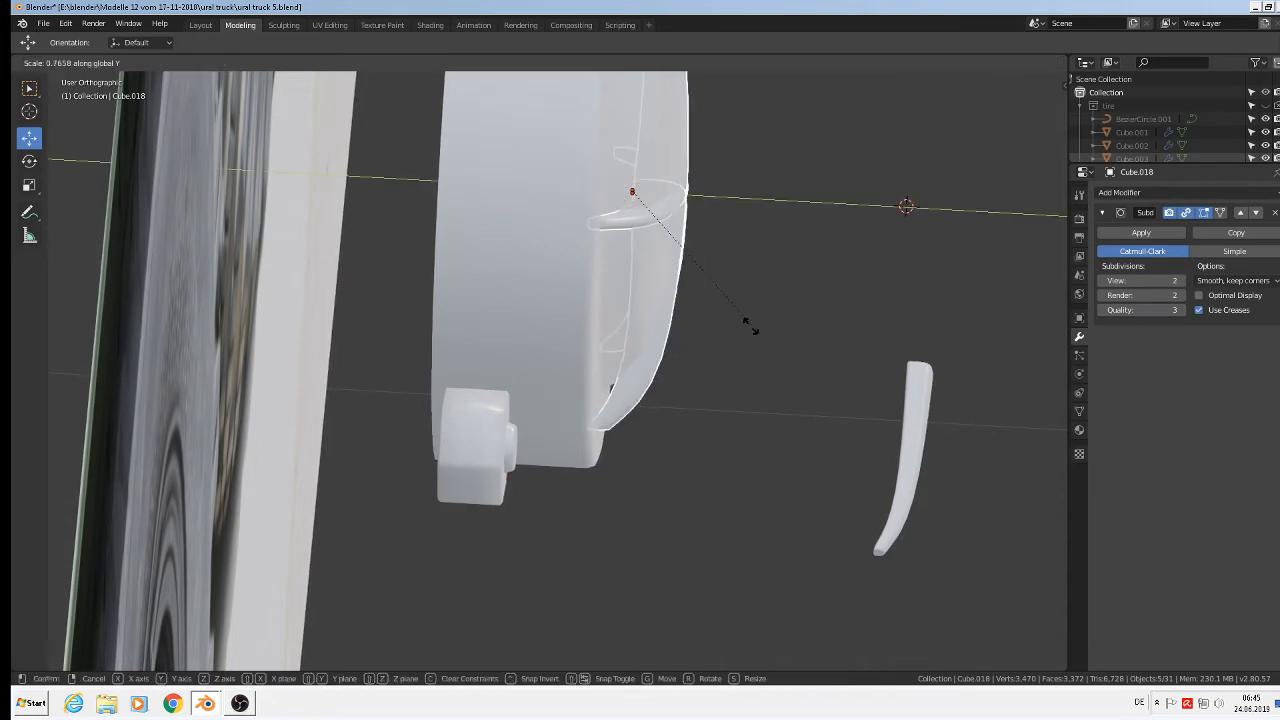
{"action": "left_click", "coordinate": [737, 320]}
Step: Reselect the five radial ribs on the hub cap and move them -0.00235 m along Y, outward from the cap
{"action": "right_click", "coordinate": [649, 229]}
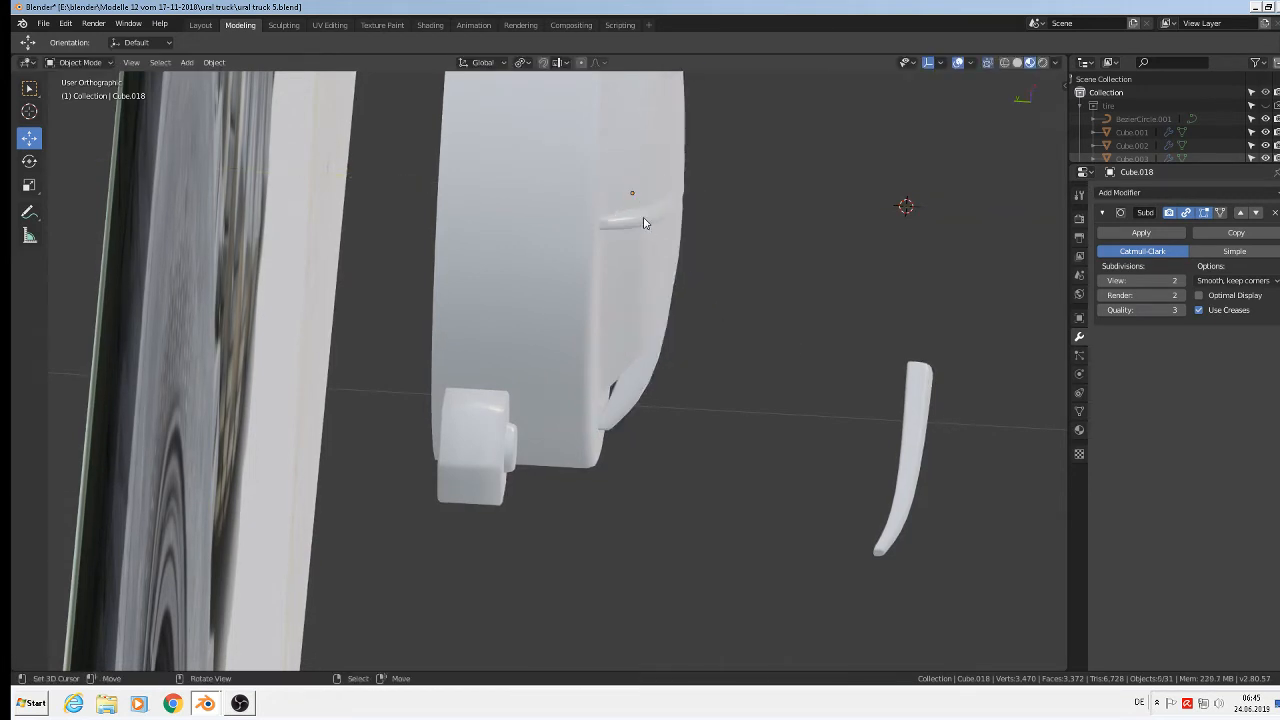
{"action": "middle_click_drag", "start_coordinate": [701, 268], "coordinate": [631, 285]}
{"action": "right_click", "coordinate": [602, 343], "text": "shift"}
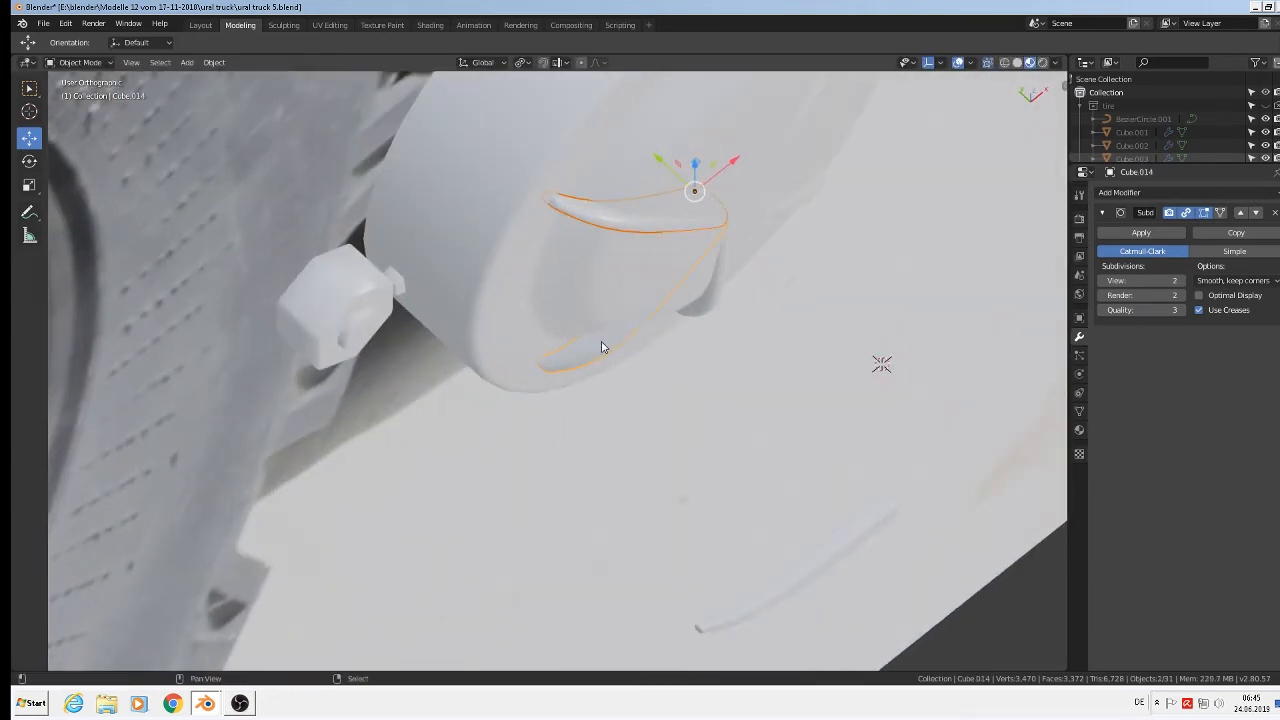
{"action": "right_click", "coordinate": [714, 271], "text": "shift"}
{"action": "right_click", "coordinate": [724, 267]}
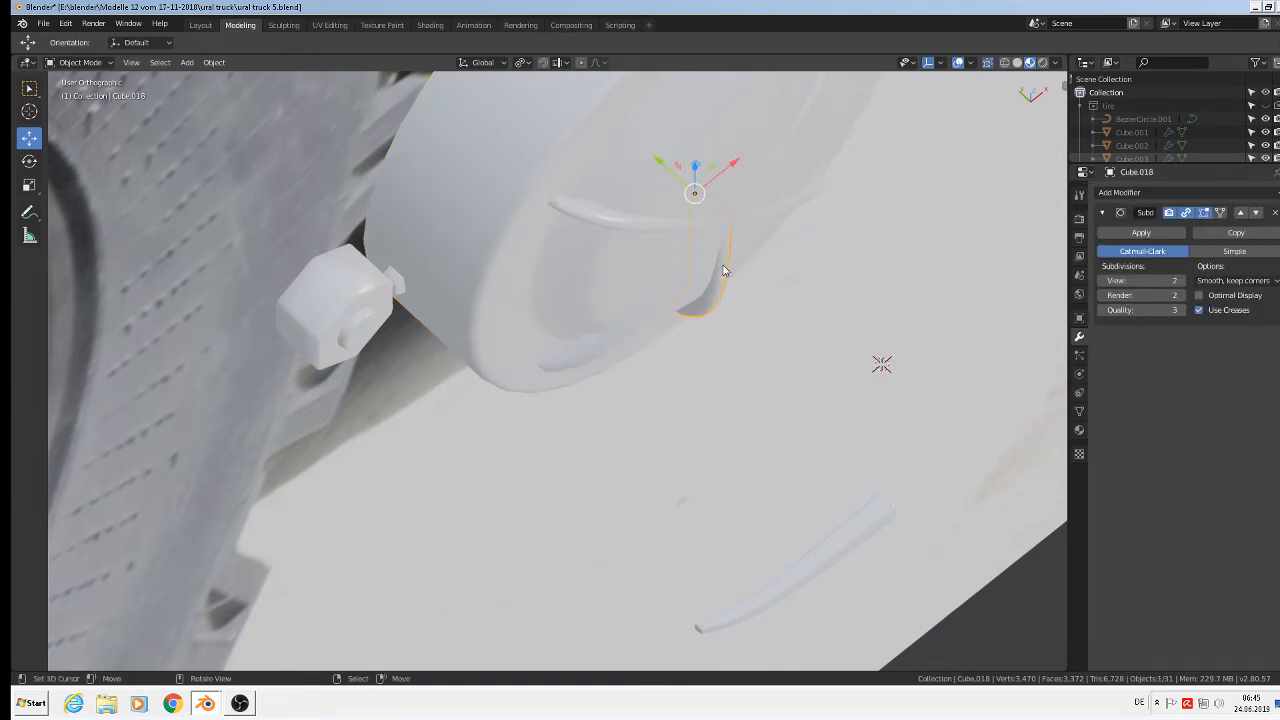
{"action": "right_click", "coordinate": [786, 198], "text": "shift"}
{"action": "right_click", "coordinate": [805, 120], "text": "shift"}
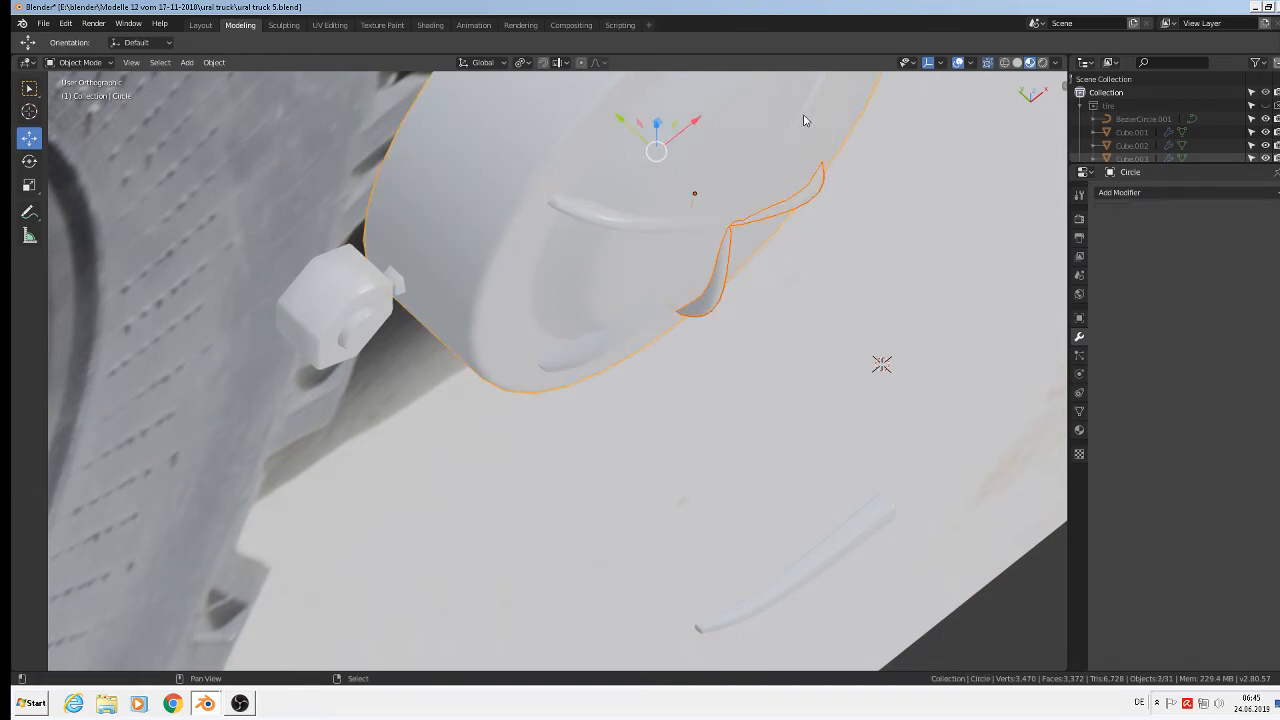
{"action": "right_click", "coordinate": [801, 119], "text": "shift"}
{"action": "right_click", "coordinate": [824, 134], "text": "shift"}
{"action": "right_click", "coordinate": [605, 232], "text": "shift"}
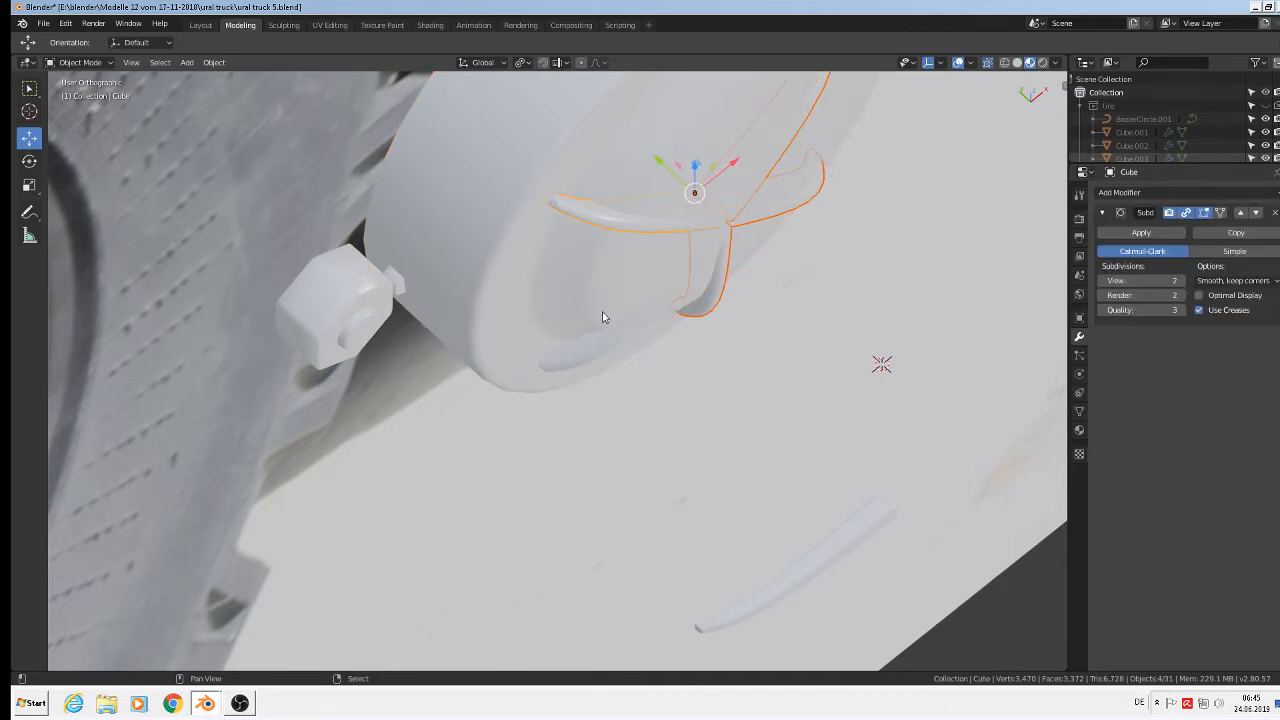
{"action": "right_click", "coordinate": [592, 350], "text": "shift"}
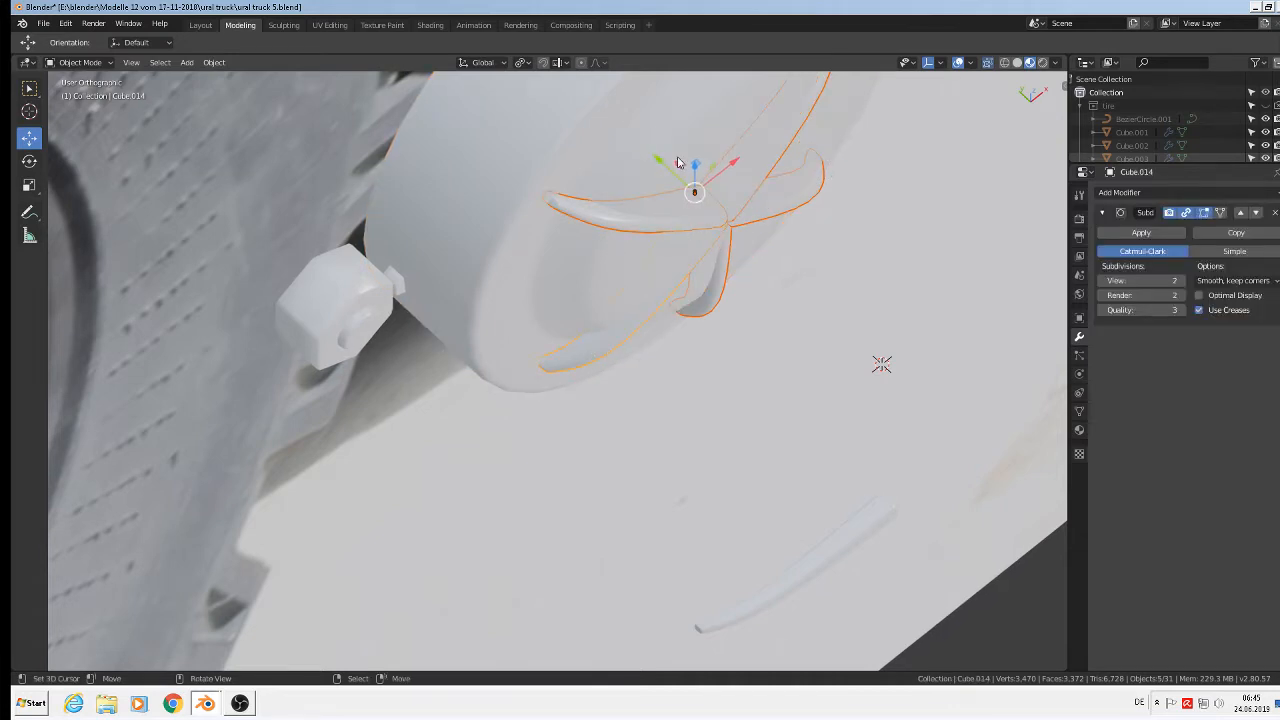
{"action": "left_click_drag", "start_coordinate": [661, 160], "coordinate": [668, 162]}
{"action": "middle_click_drag", "start_coordinate": [668, 190], "coordinate": [648, 232]}
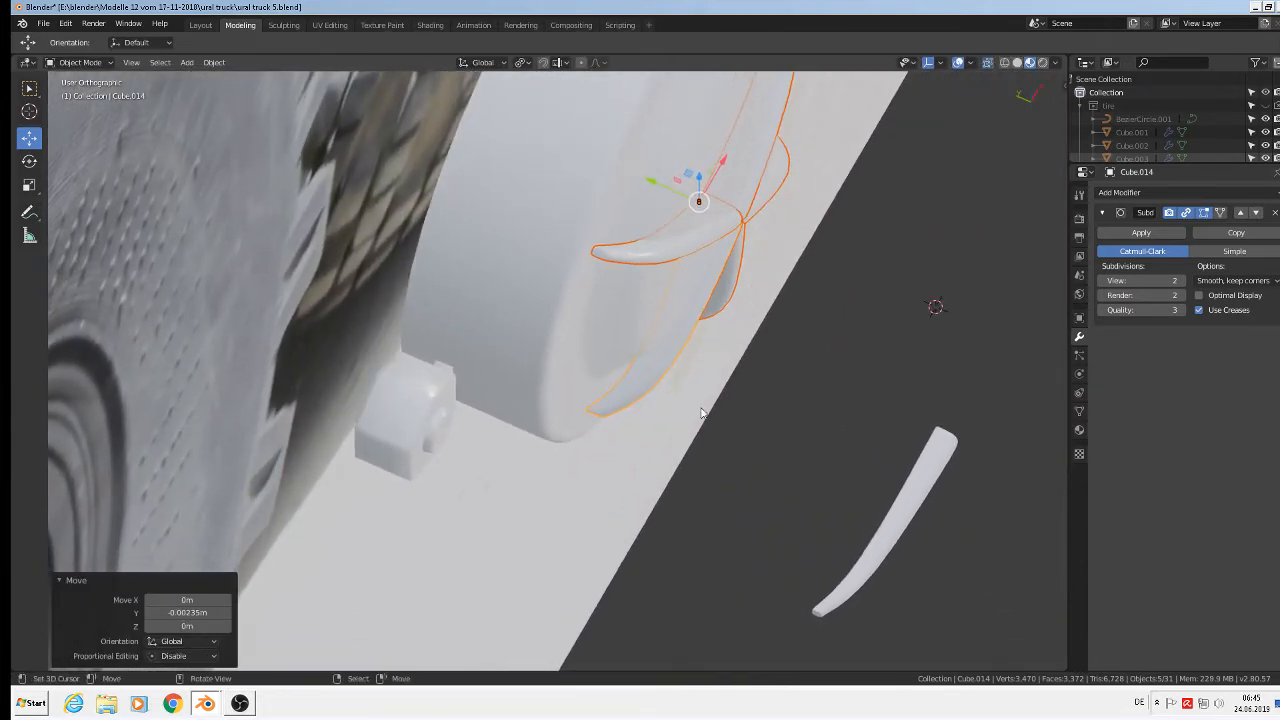
{"action": "scroll", "coordinate": [697, 415], "scroll_direction": "up", "scroll_amount": 1}
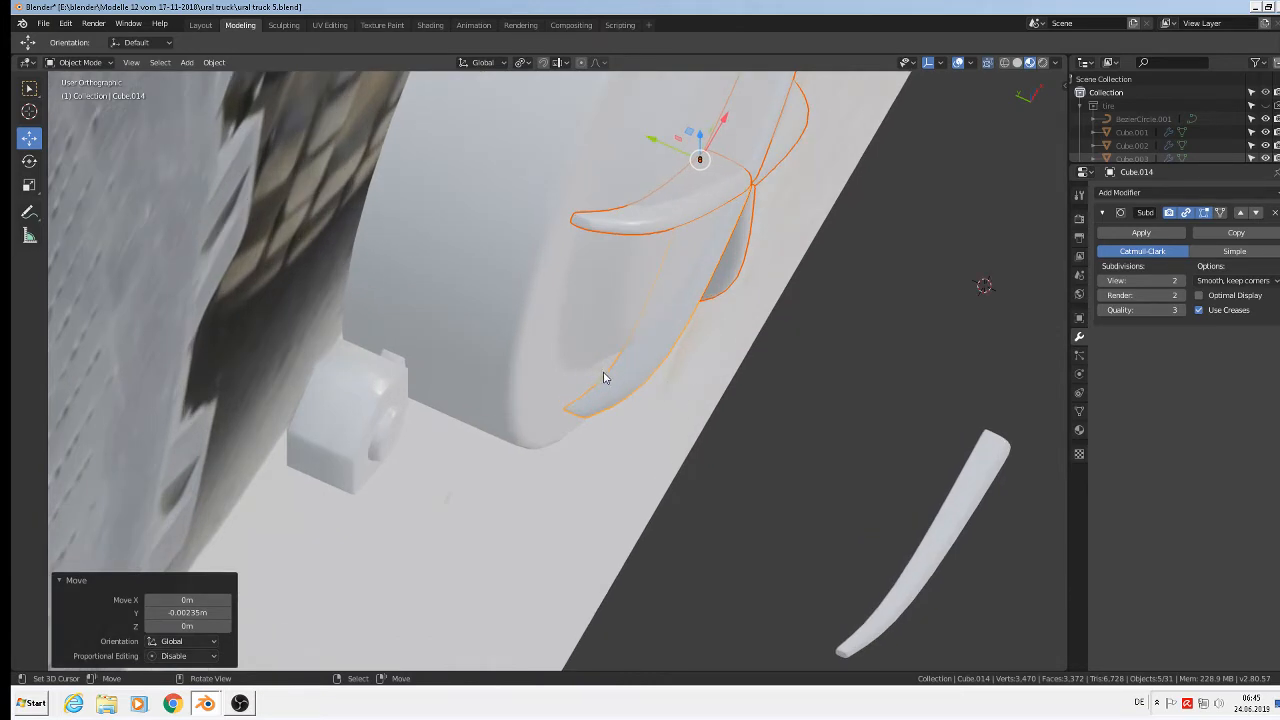
Step: Edit the five ribs' meshes together, select the bend vertices near their outer ends, and shift them along Y toward the hub cap
{"action": "key", "text": "Tab"}
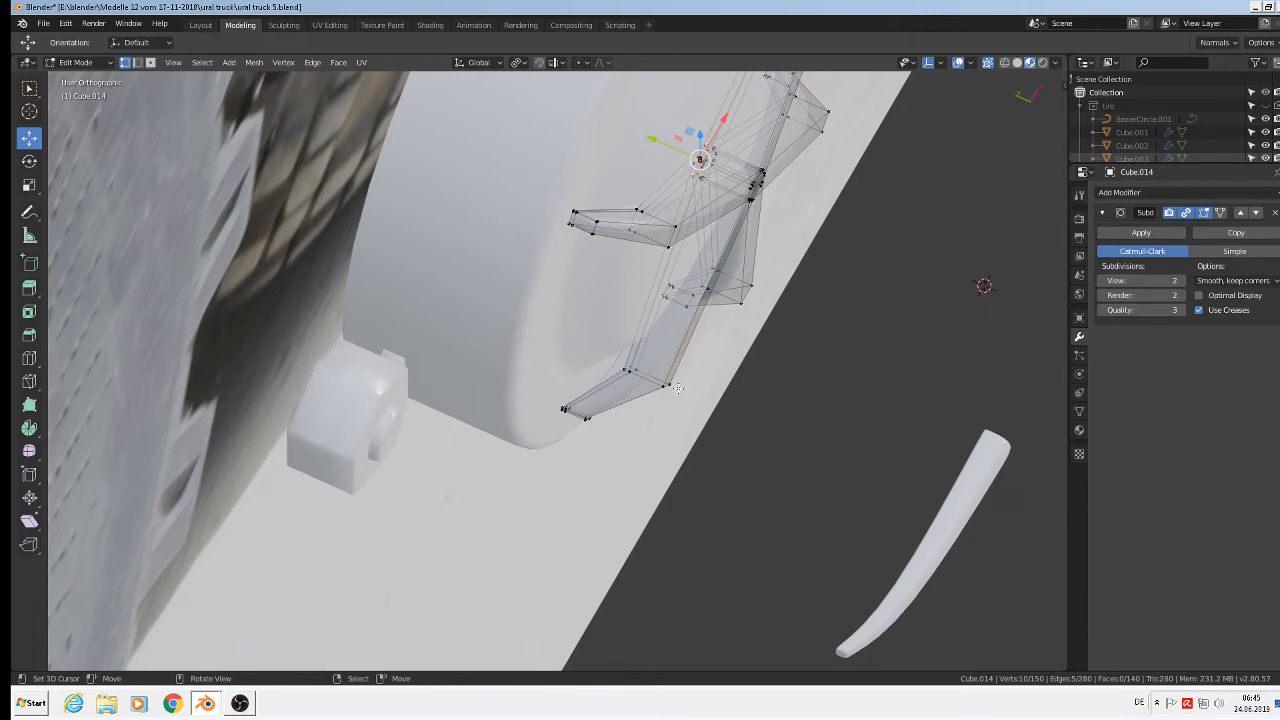
{"action": "middle_click_drag", "start_coordinate": [678, 388], "coordinate": [572, 292]}
{"action": "scroll", "coordinate": [572, 292], "scroll_direction": "down", "scroll_amount": 2}
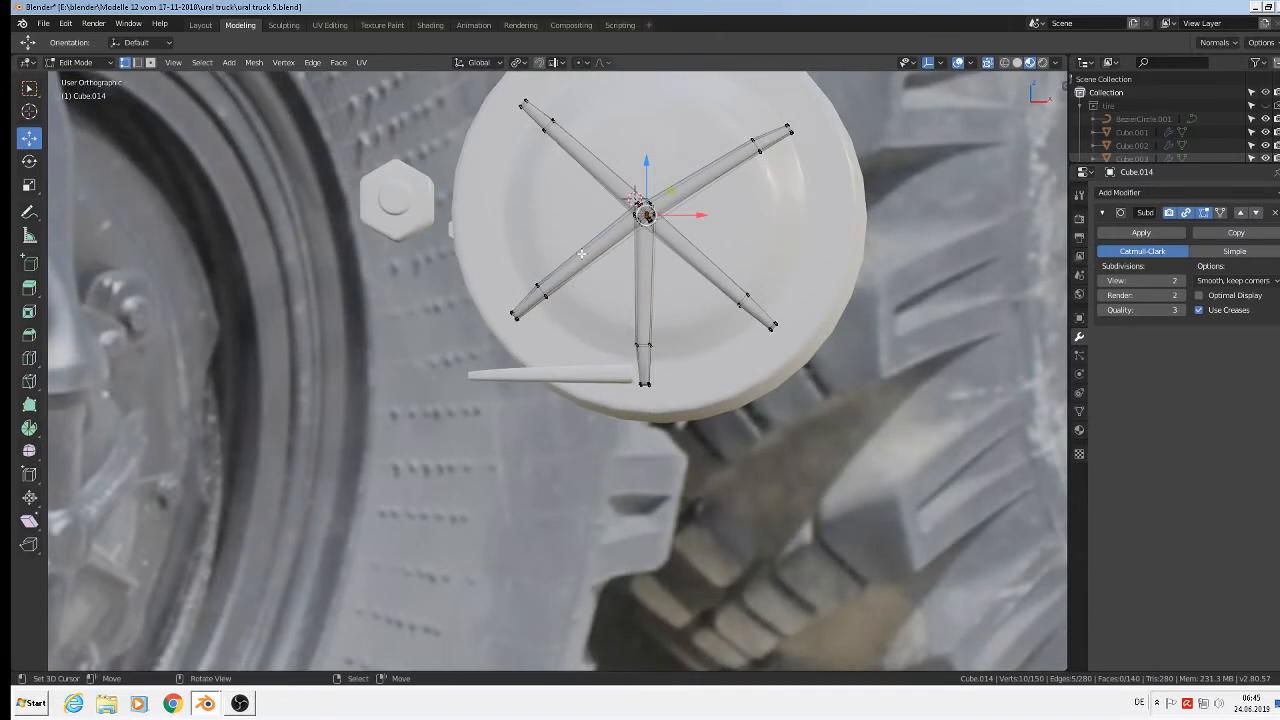
{"action": "key", "text": "alt+a"}
{"action": "key", "text": "c"}
{"action": "left_click", "coordinate": [552, 145]}
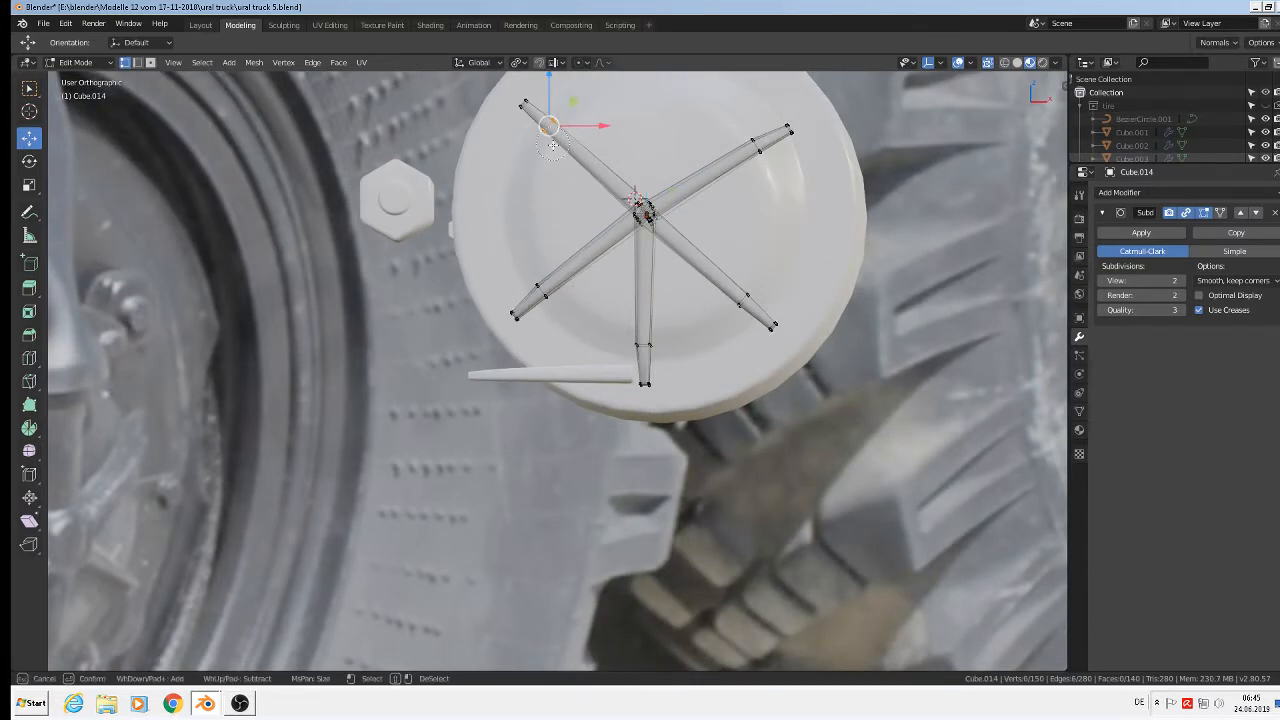
{"action": "left_click", "coordinate": [560, 296]}
{"action": "left_click", "coordinate": [636, 331]}
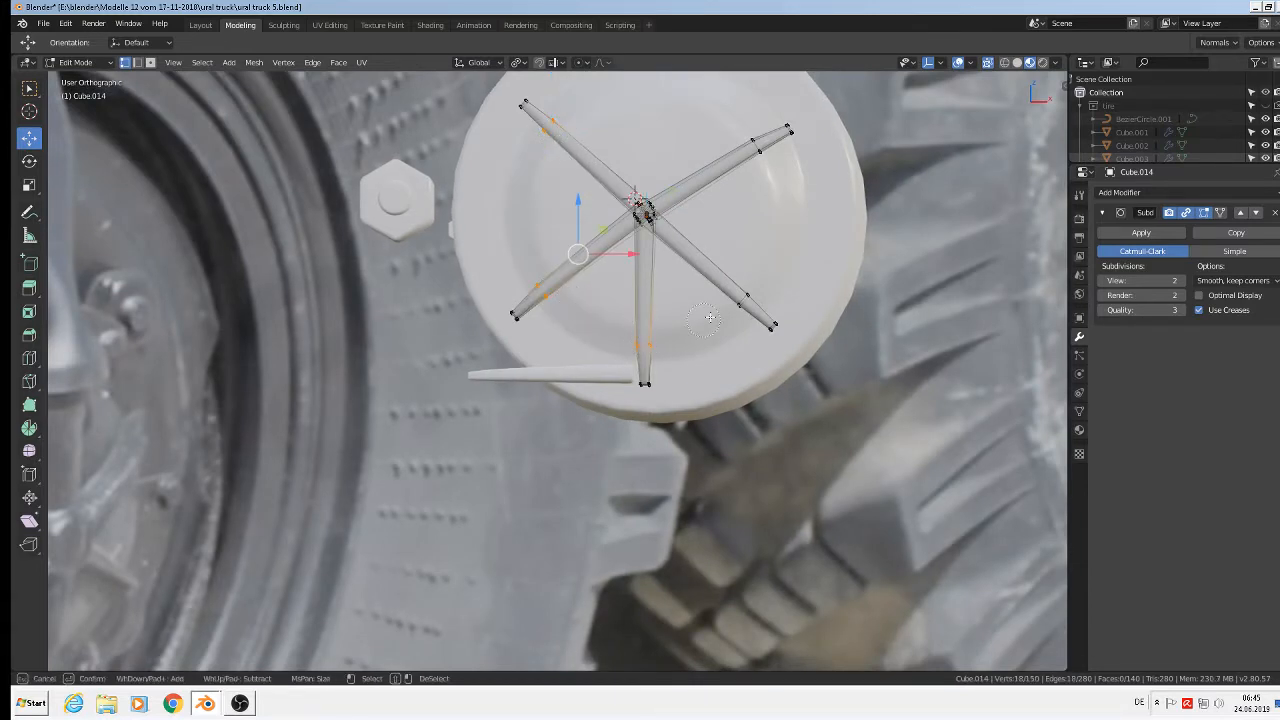
{"action": "left_click", "coordinate": [733, 296]}
{"action": "left_click", "coordinate": [761, 176]}
{"action": "right_click", "coordinate": [761, 176]}
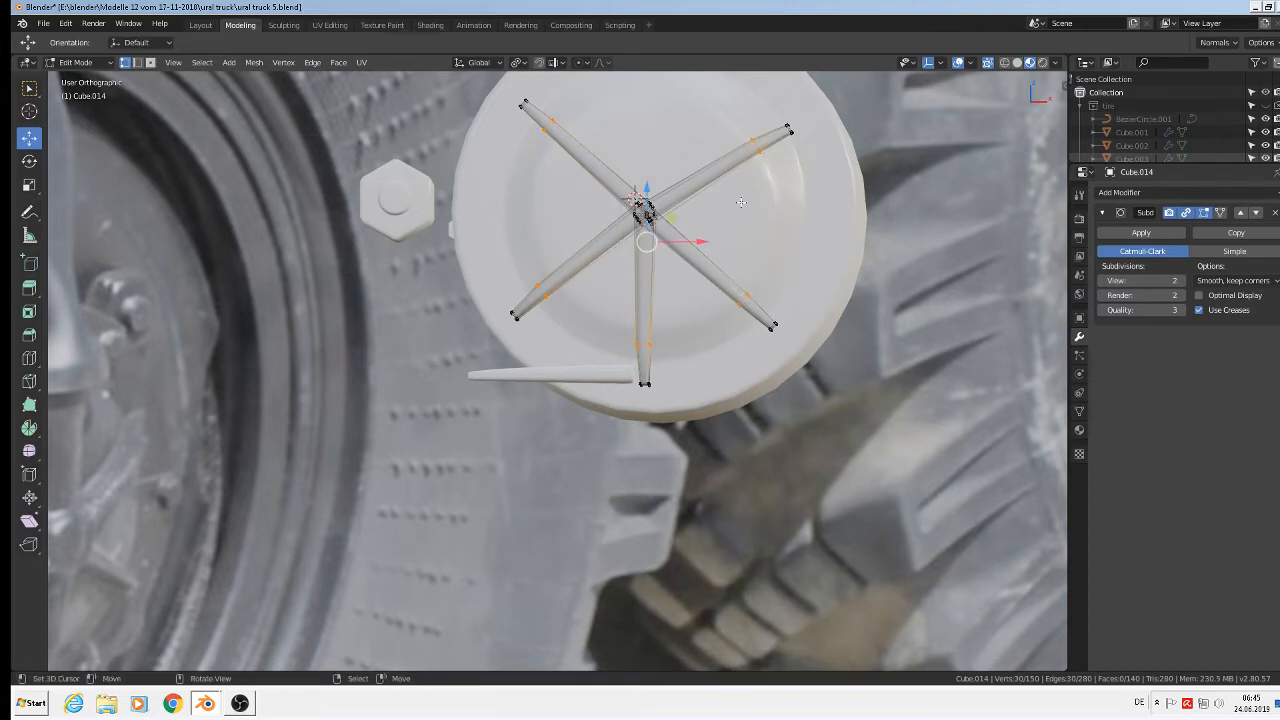
{"action": "middle_click_drag", "start_coordinate": [761, 176], "coordinate": [699, 267]}
{"action": "left_click_drag", "start_coordinate": [581, 224], "coordinate": [562, 224]}
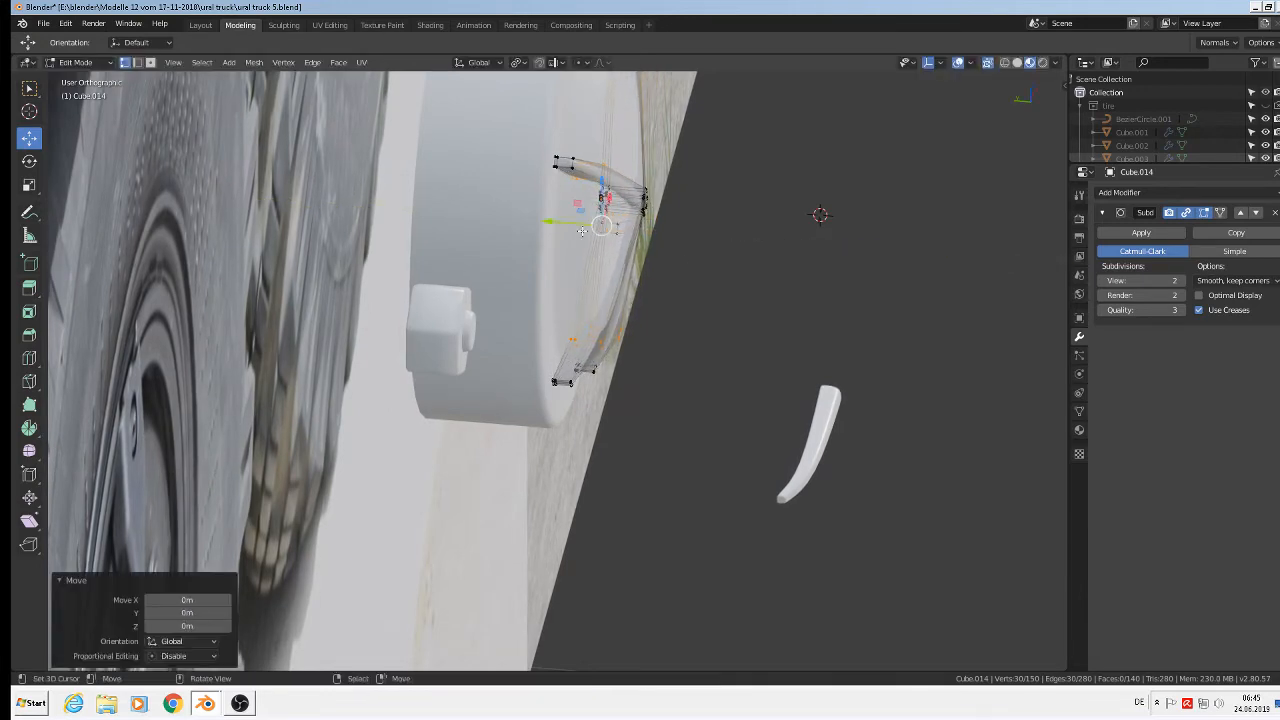
{"action": "key", "text": "Tab"}
Step: Move the five ribs -0.00312 m along Y, further out from the hub cap surface
{"action": "middle_click_drag", "start_coordinate": [706, 278], "coordinate": [576, 243]}
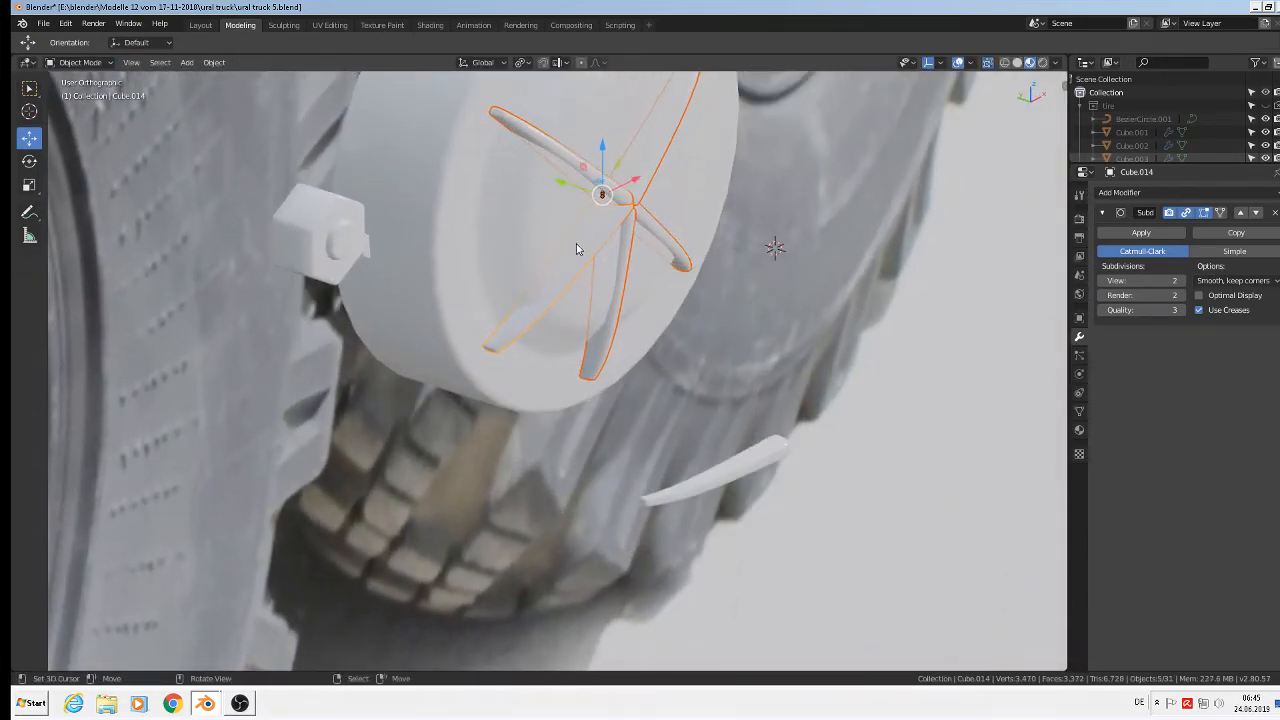
{"action": "key", "text": "shift+d"}
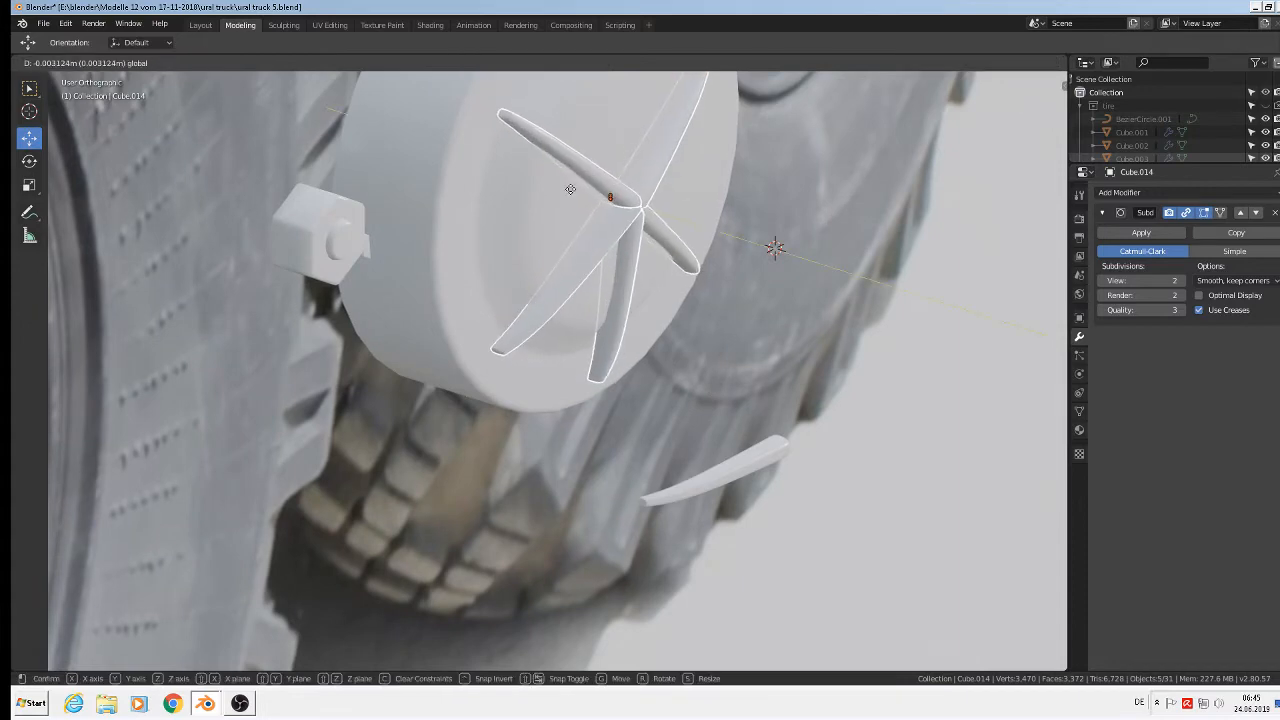
{"action": "left_click", "coordinate": [572, 189]}
{"action": "middle_click_drag", "start_coordinate": [583, 197], "coordinate": [640, 168]}
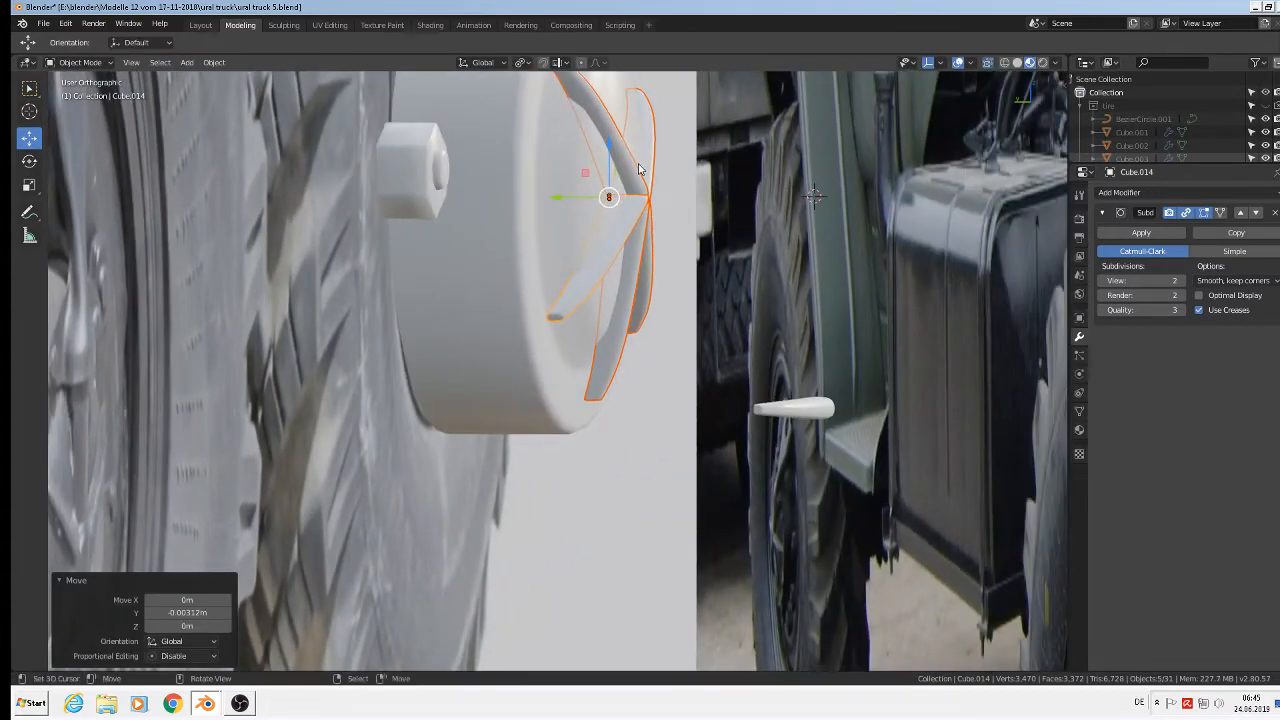
{"action": "key", "text": "Tab"}
{"action": "key", "text": "Tab"}
{"action": "key", "text": "alt+a"}
{"action": "middle_click_drag", "start_coordinate": [697, 258], "coordinate": [581, 395]}
{"action": "key", "text": "Tab"}
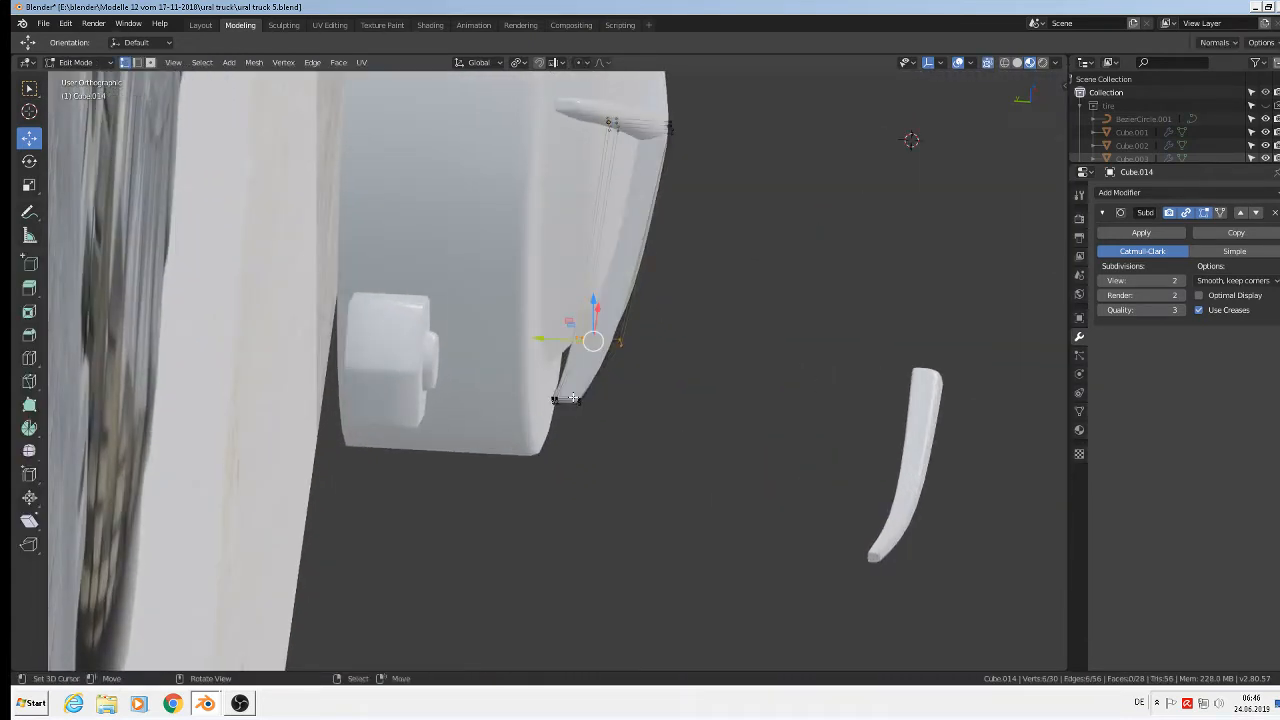
{"action": "key", "text": "a"}
{"action": "middle_click_drag", "start_coordinate": [652, 399], "coordinate": [651, 292]}
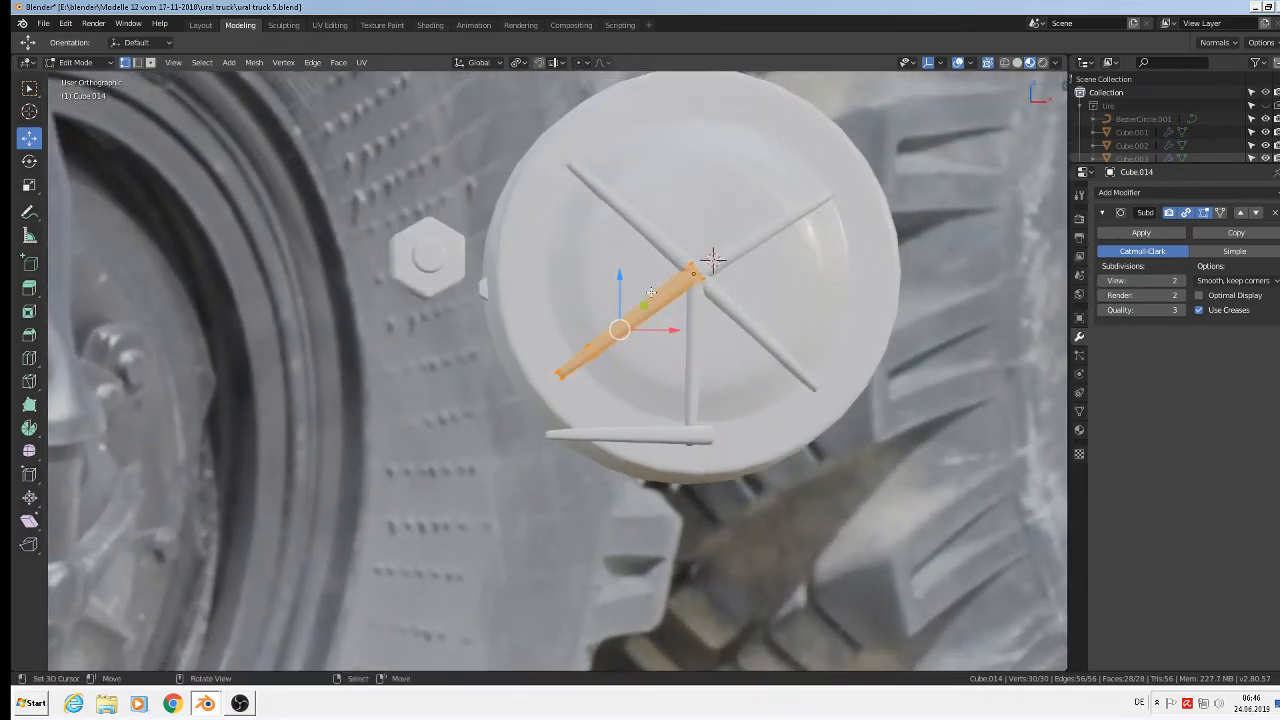
{"action": "key", "text": "Tab"}
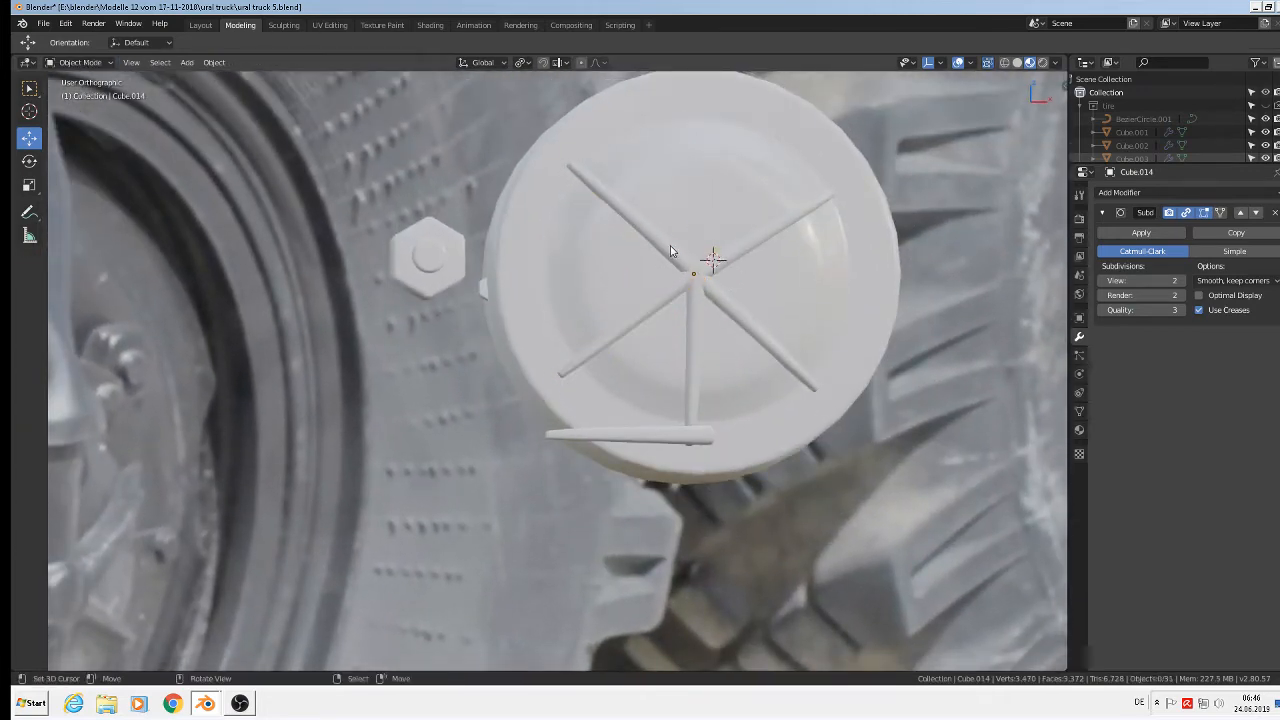
Step: Select the five radial ribs together and open their meshes for editing
{"action": "right_click", "coordinate": [669, 246]}
{"action": "right_click", "coordinate": [667, 302], "text": "shift"}
{"action": "right_click", "coordinate": [698, 318], "text": "shift"}
{"action": "right_click", "coordinate": [725, 305], "text": "shift"}
{"action": "right_click", "coordinate": [730, 251], "text": "shift"}
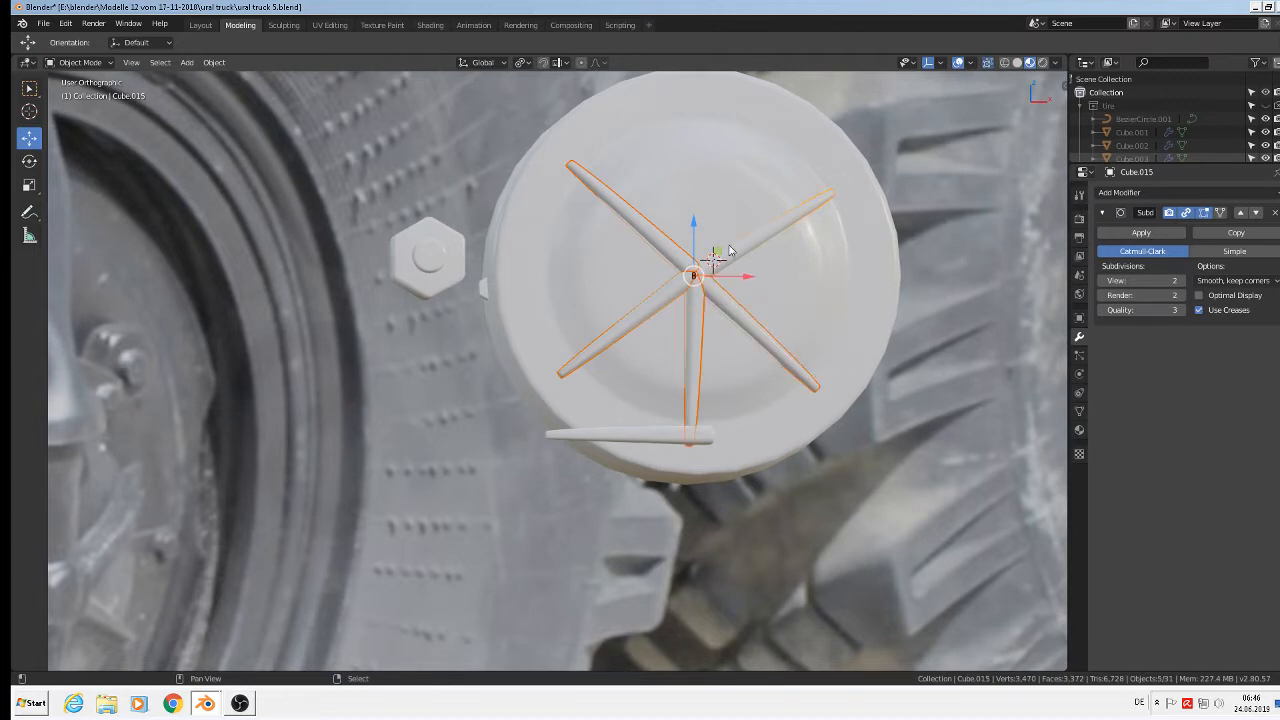
{"action": "key", "text": "ctrl+j"}
{"action": "key", "text": "Tab"}
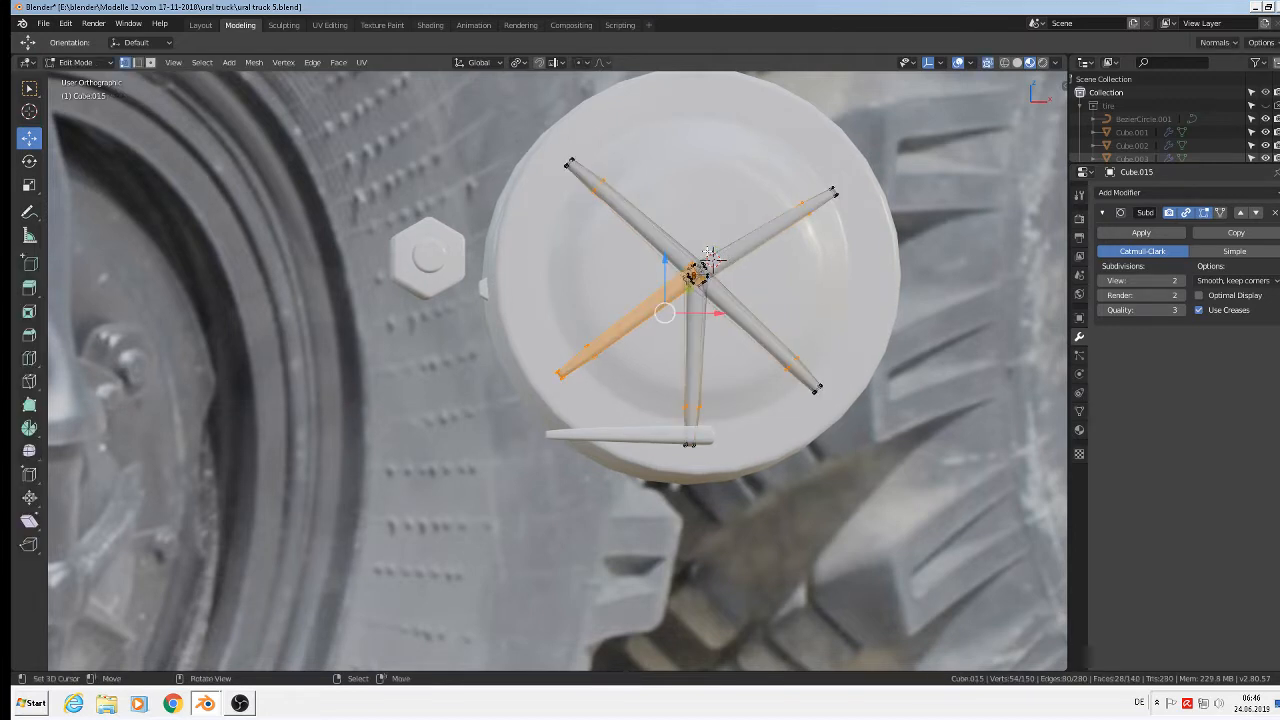
Step: Select only the outer tip vertices of all five ribs and move them about 0.0059 m along Y into the hub cap
{"action": "key", "text": "alt+a"}
{"action": "key", "text": "c"}
{"action": "left_click", "coordinate": [579, 152]}
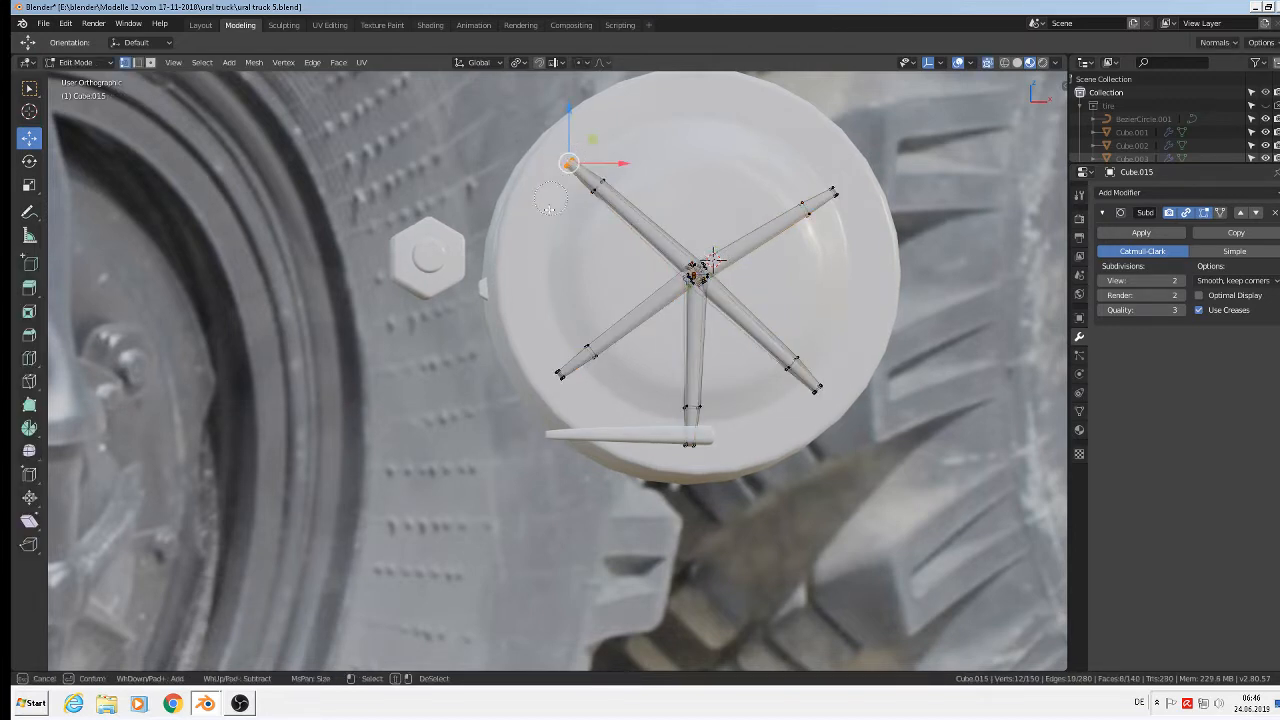
{"action": "left_click", "coordinate": [560, 370]}
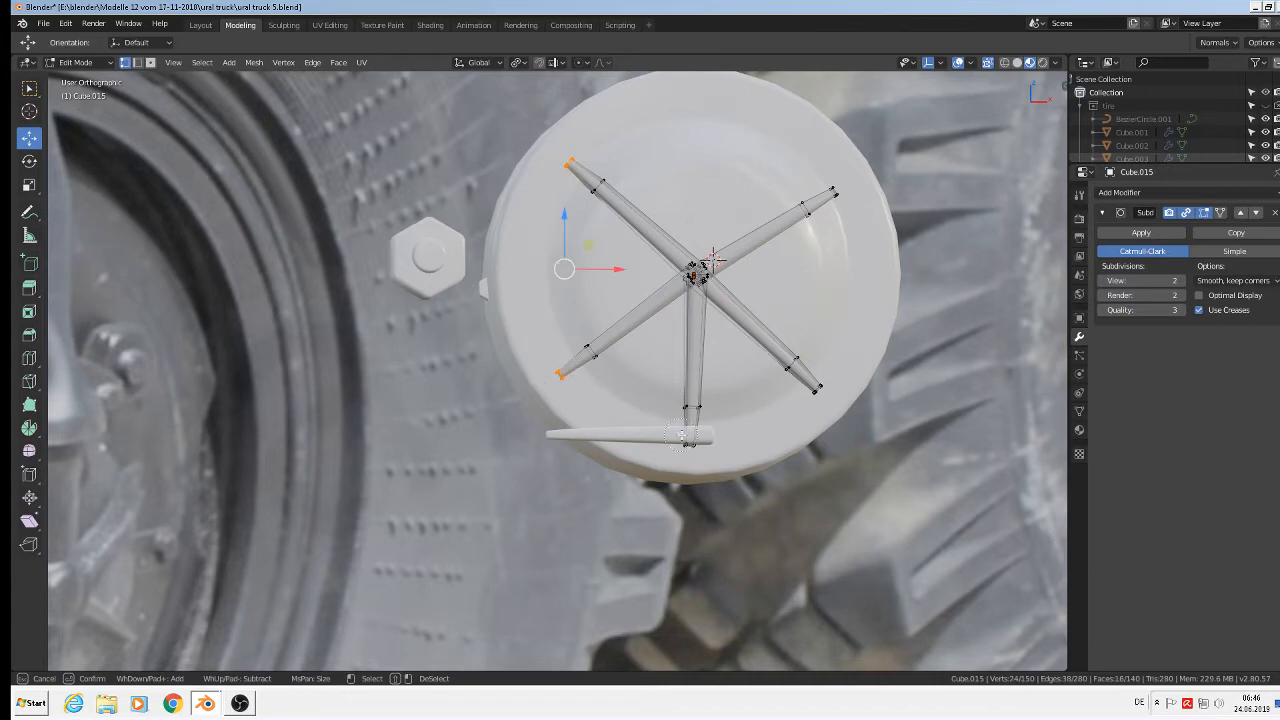
{"action": "left_click", "coordinate": [821, 394]}
{"action": "left_click", "coordinate": [840, 188]}
{"action": "key", "text": "Escape"}
{"action": "middle_click_drag", "start_coordinate": [830, 350], "coordinate": [815, 391]}
{"action": "key", "text": "g"}
{"action": "key", "text": "y"}
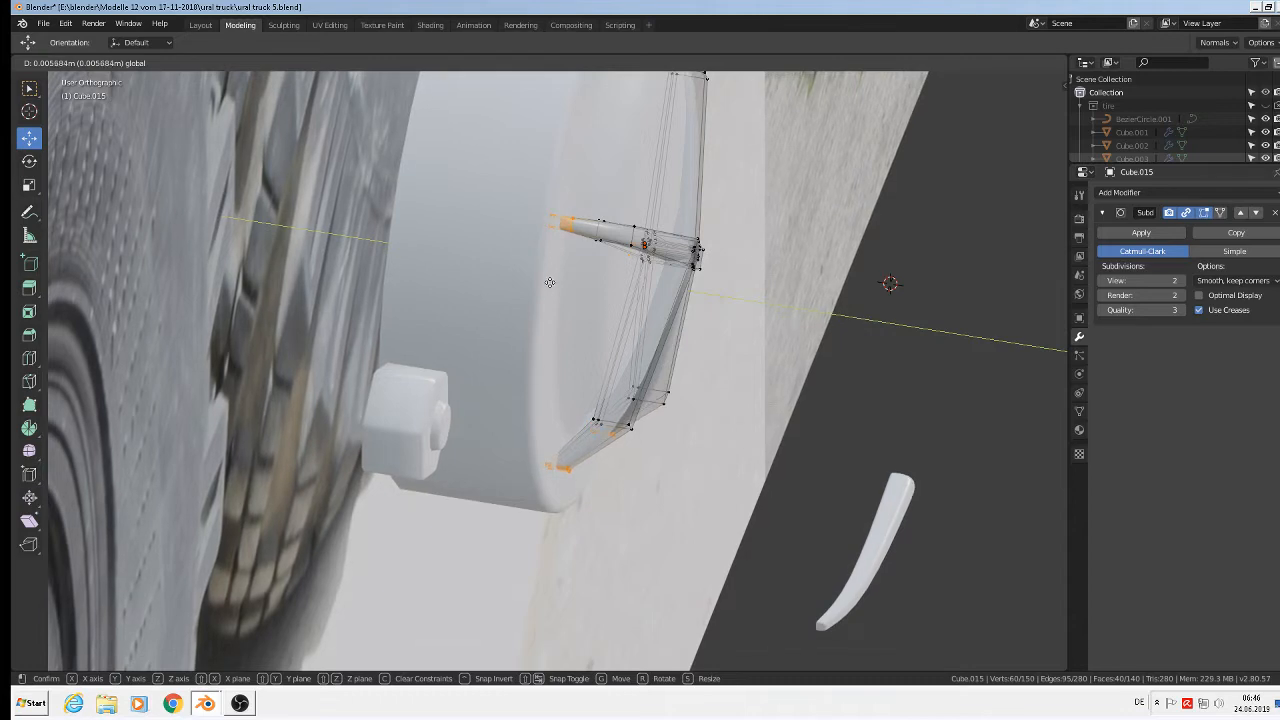
{"action": "left_click", "coordinate": [548, 281]}
{"action": "key", "text": "Tab"}
Step: Deselect everything and compare the ribbed hub cap in front view with the hub in the reference photo
{"action": "scroll", "coordinate": [716, 347], "scroll_direction": "down", "scroll_amount": 3}
{"action": "middle_click_drag", "start_coordinate": [722, 352], "coordinate": [646, 339]}
{"action": "key", "text": "alt+a"}
{"action": "key", "text": "KP_1"}
{"action": "scroll", "coordinate": [297, 156], "scroll_direction": "down", "scroll_amount": 4}
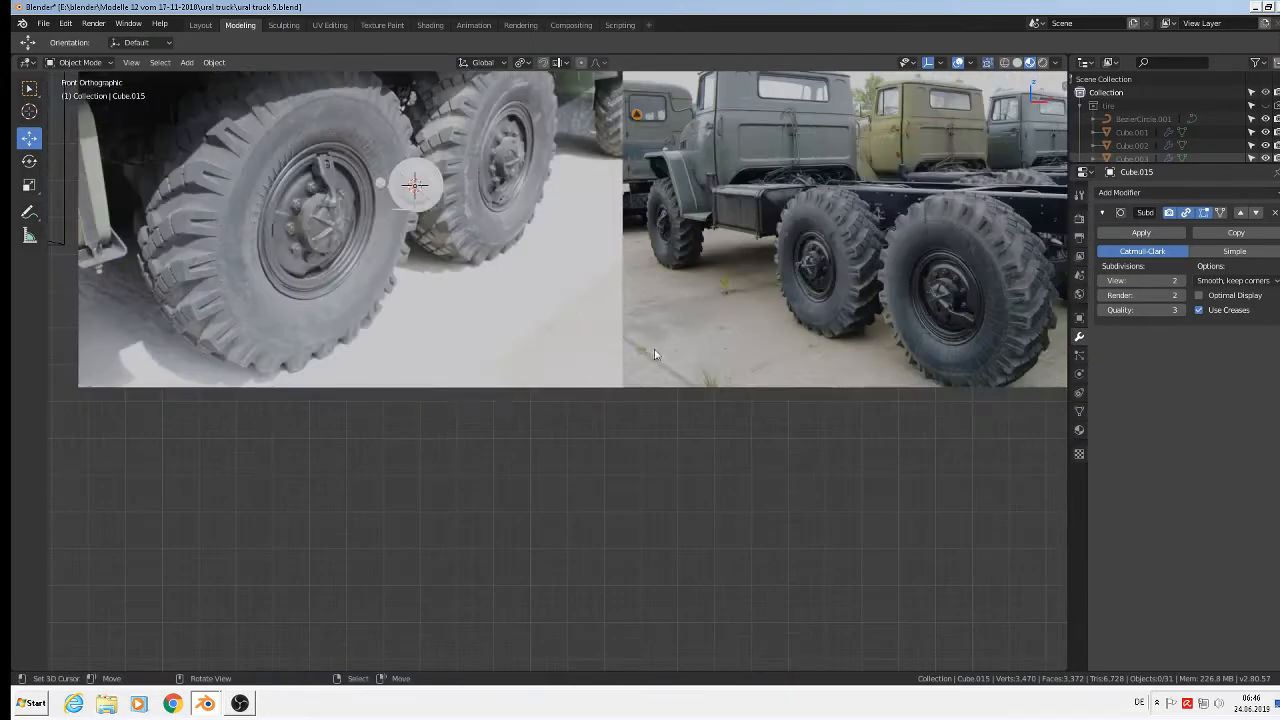
{"action": "scroll", "coordinate": [297, 156], "scroll_direction": "up", "scroll_amount": 2}
{"action": "scroll", "coordinate": [358, 170], "scroll_direction": "up", "scroll_amount": 6}
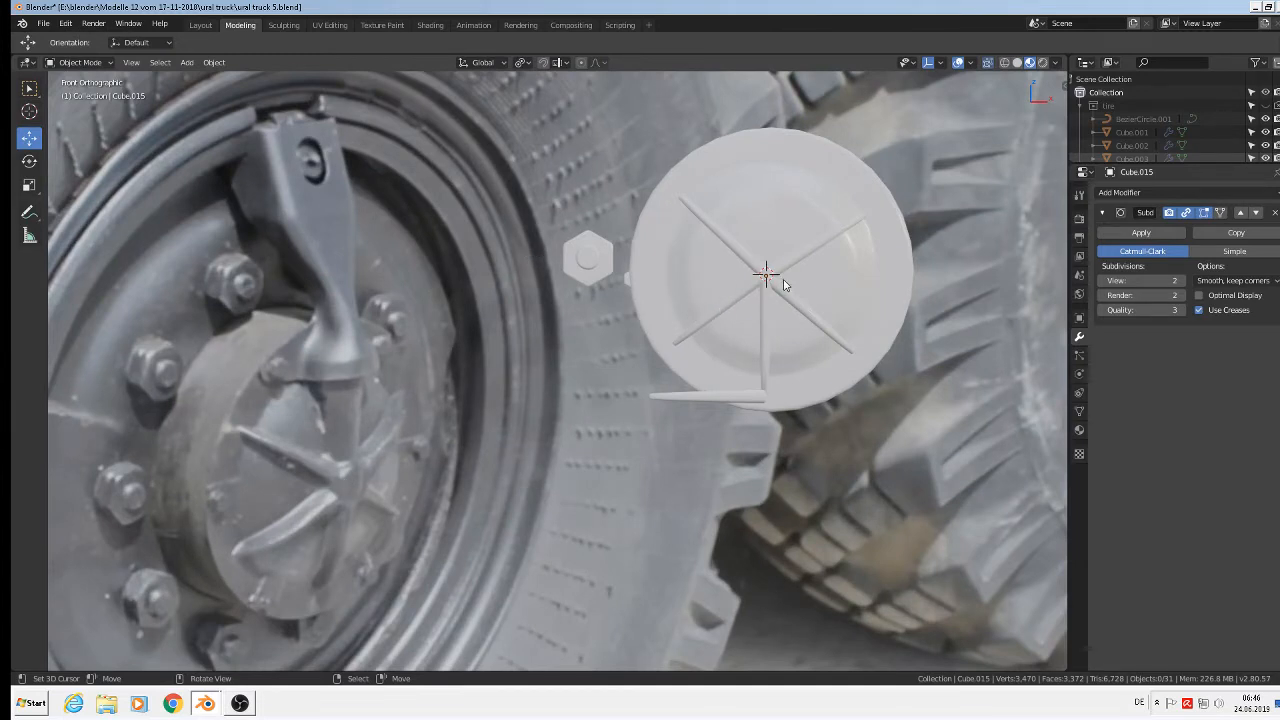
Step: Set the 3D cursor at the hub cap's centre and add a 24-vertex mesh cylinder there
{"action": "right_click_drag", "start_coordinate": [765, 273], "coordinate": [763, 270], "text": "shift"}
{"action": "right_click", "coordinate": [766, 273], "text": "shift"}
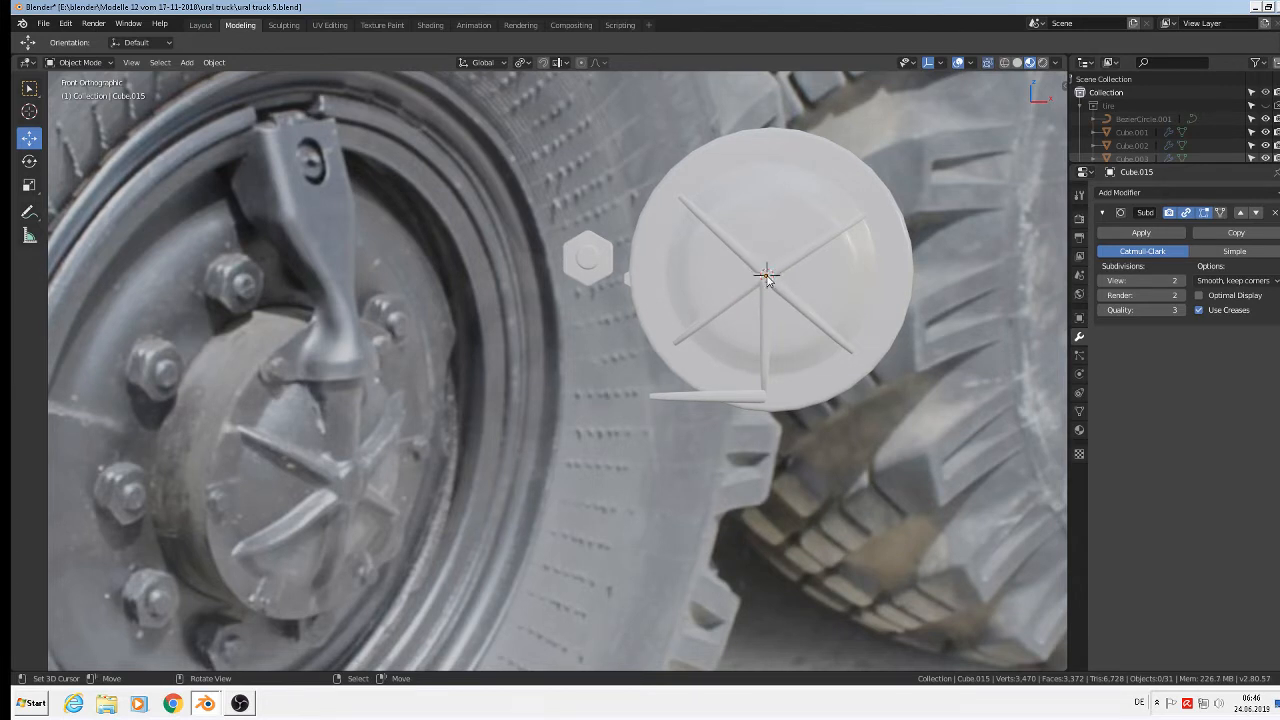
{"action": "left_click", "coordinate": [187, 62]}
{"action": "mouse_move", "coordinate": [225, 78]}
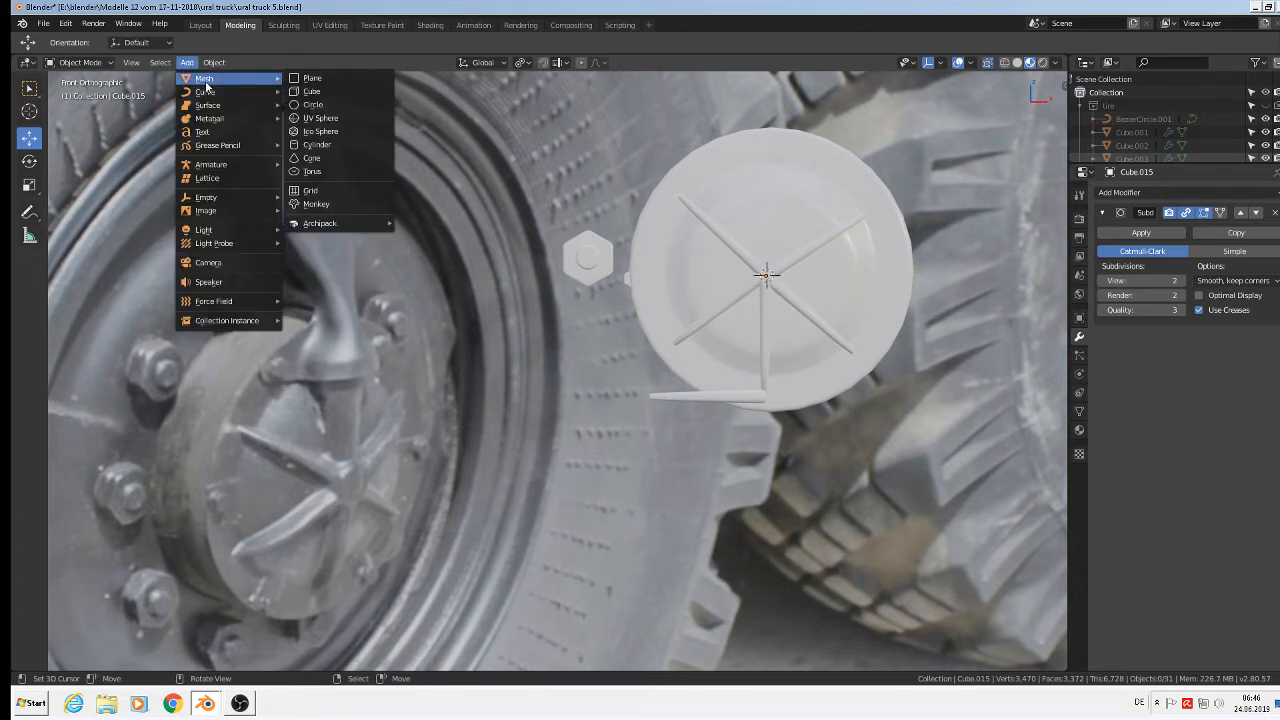
{"action": "left_click", "coordinate": [316, 145]}
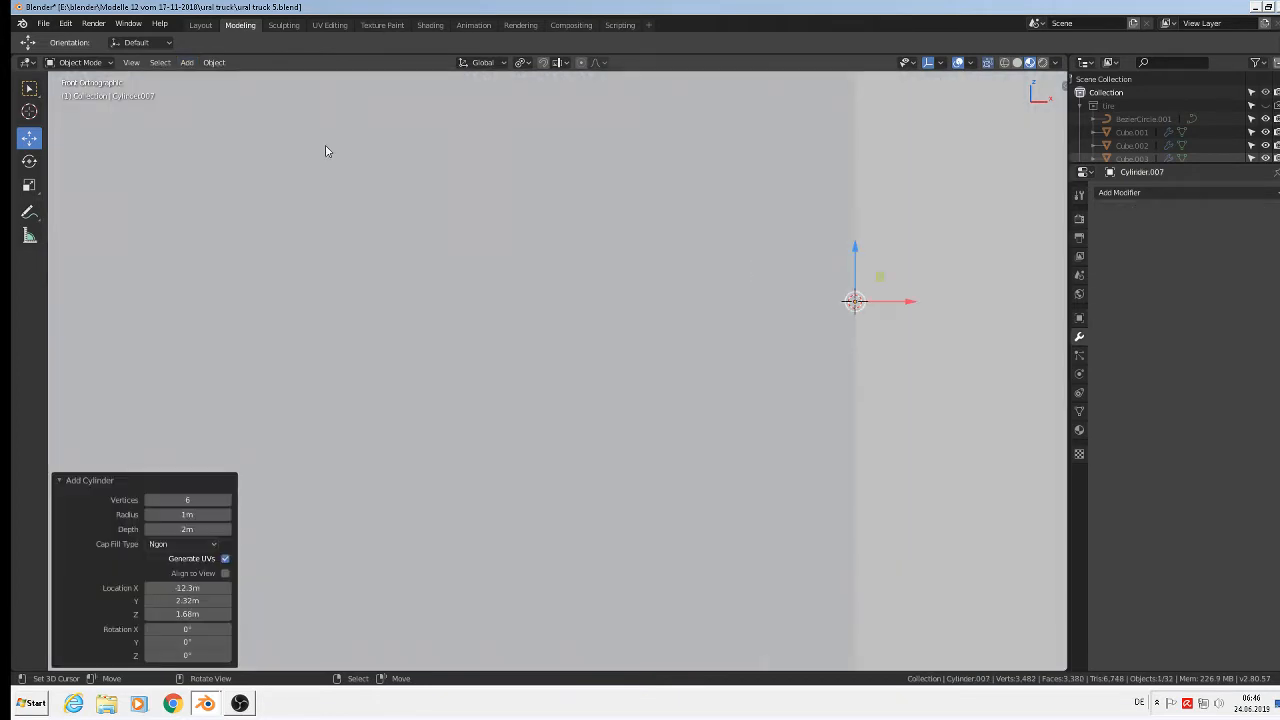
{"action": "left_click", "coordinate": [200, 500]}
{"action": "key", "text": "Return"}
Step: Scale the new cylinder down to fit the hub cap's centre, first by -0.023 and again by 0.388
{"action": "key", "text": "s"}
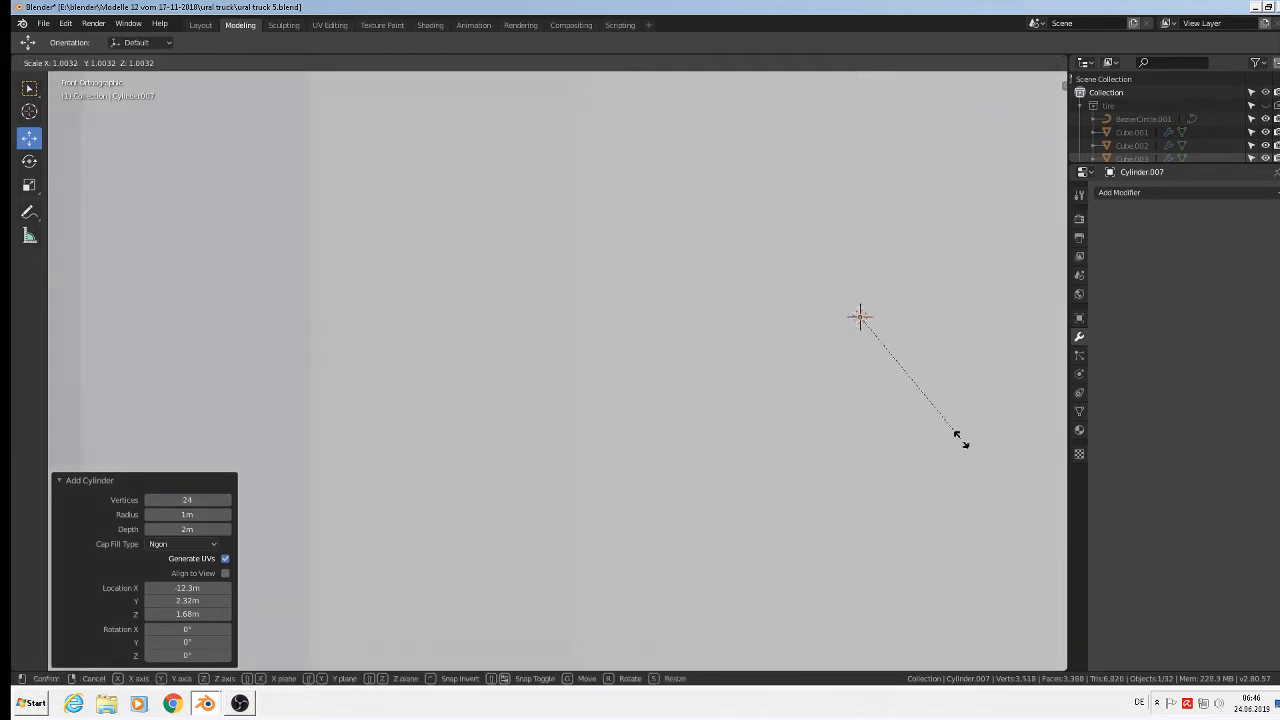
{"action": "left_click", "coordinate": [860, 318]}
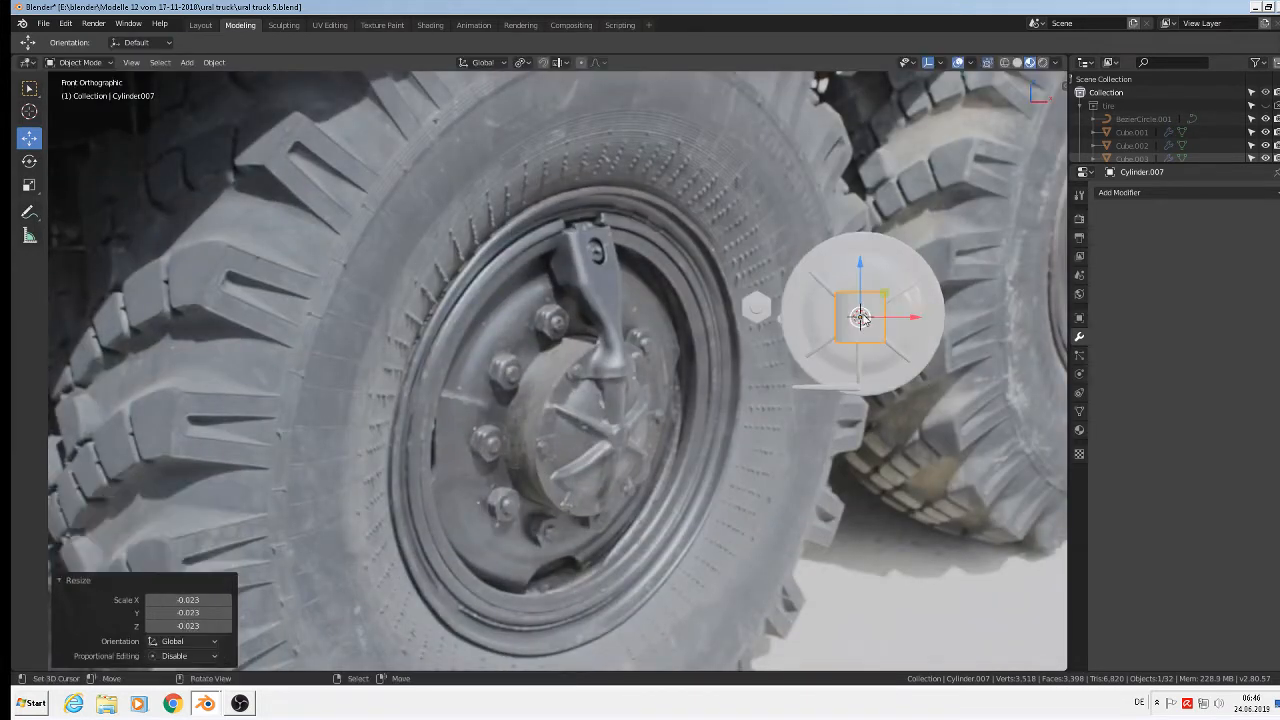
{"action": "key", "text": "s"}
{"action": "left_click", "coordinate": [886, 357]}
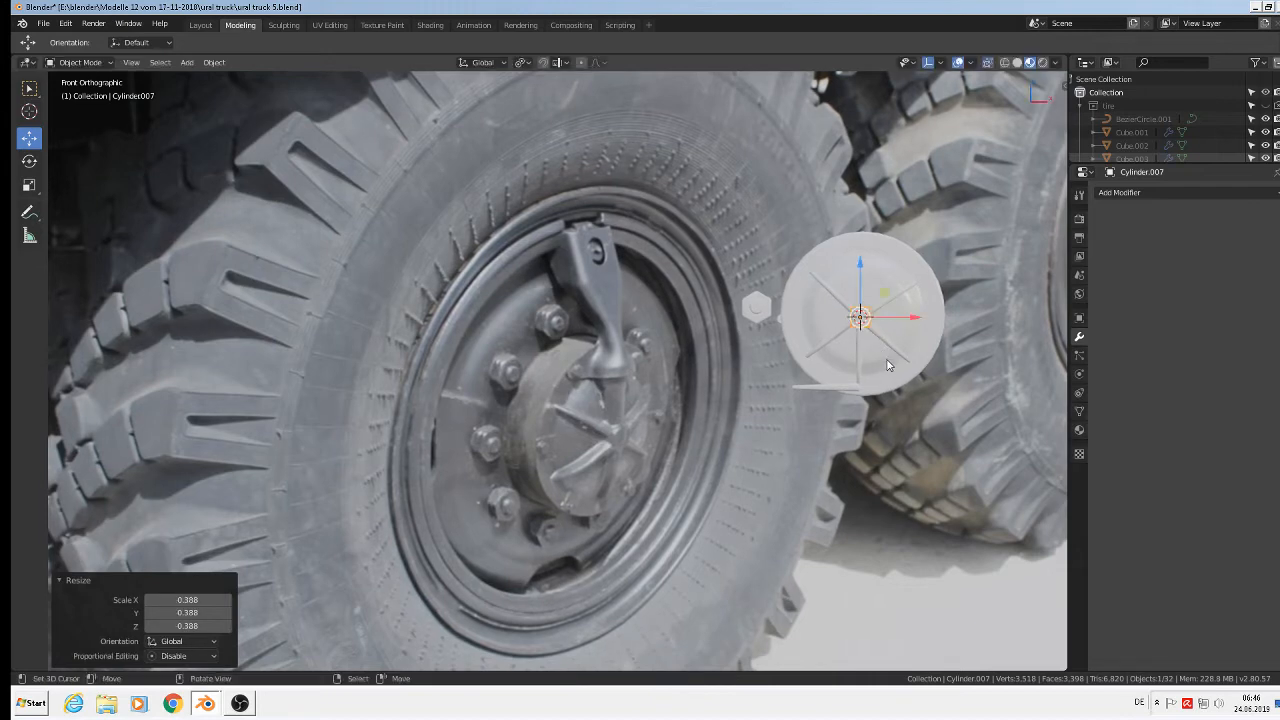
{"action": "scroll", "coordinate": [896, 348], "scroll_direction": "up", "scroll_amount": 4}
{"action": "scroll", "coordinate": [896, 348], "scroll_direction": "up", "scroll_amount": 2}
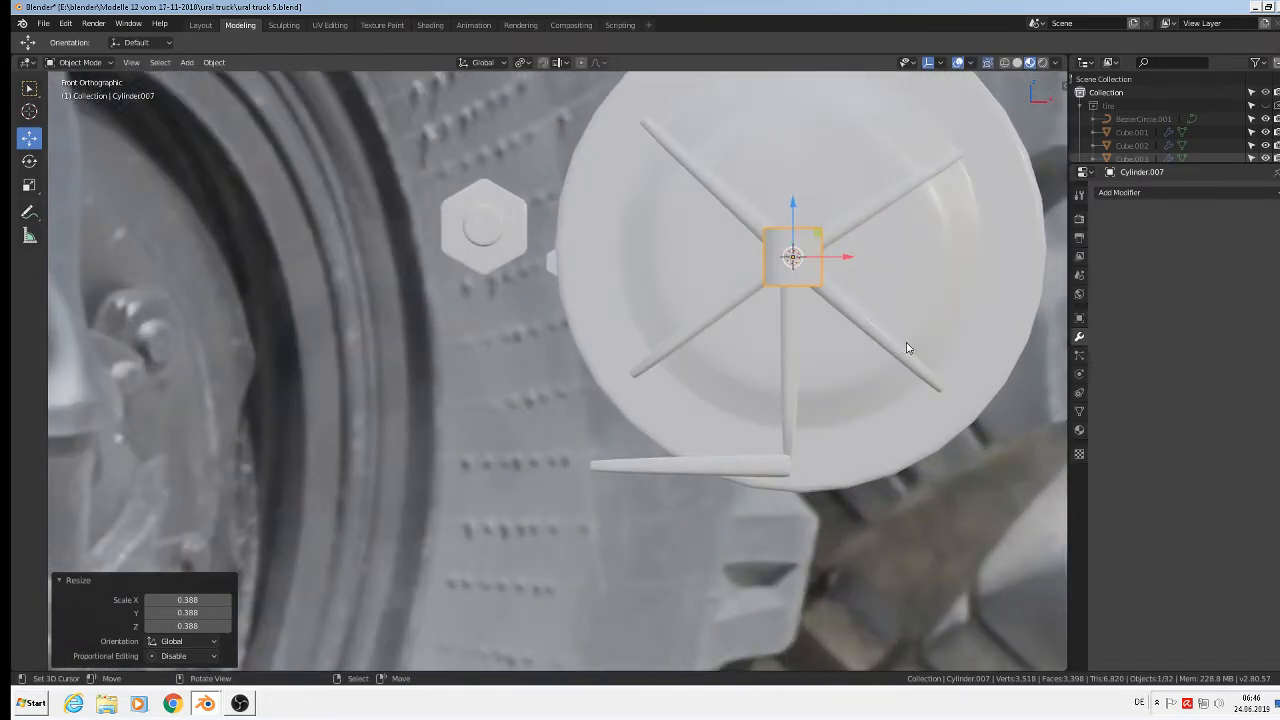
Step: Rotate the cylinder 90° about X, enlarge it slightly and centre it where the ribs meet
{"action": "type", "text": "rx90"}
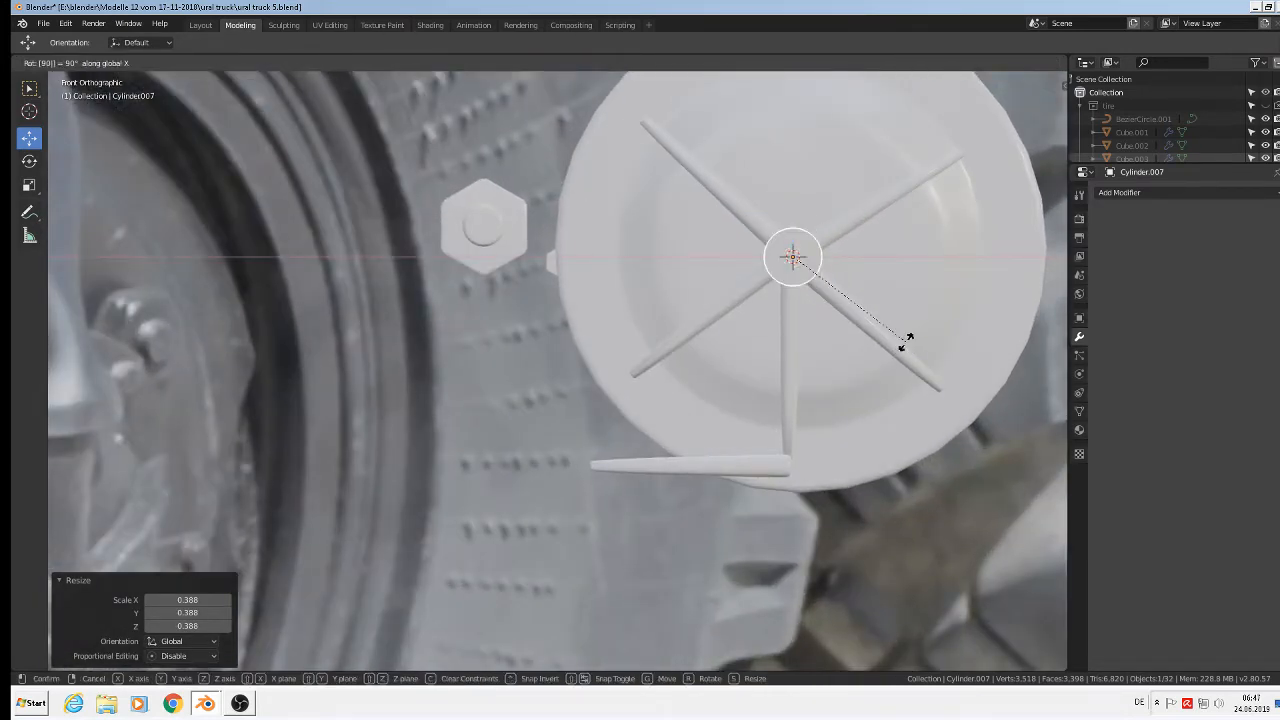
{"action": "key", "text": "Return"}
{"action": "scroll", "coordinate": [853, 274], "scroll_direction": "down", "scroll_amount": 2}
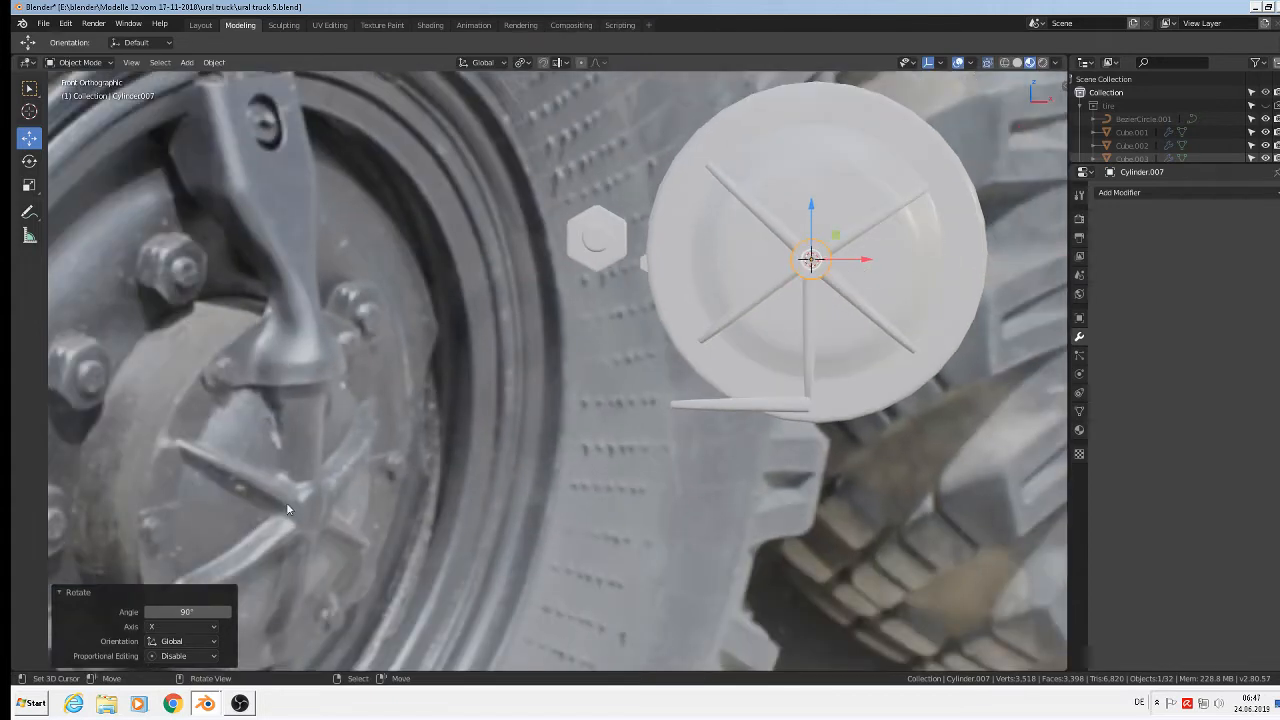
{"action": "key", "text": "s"}
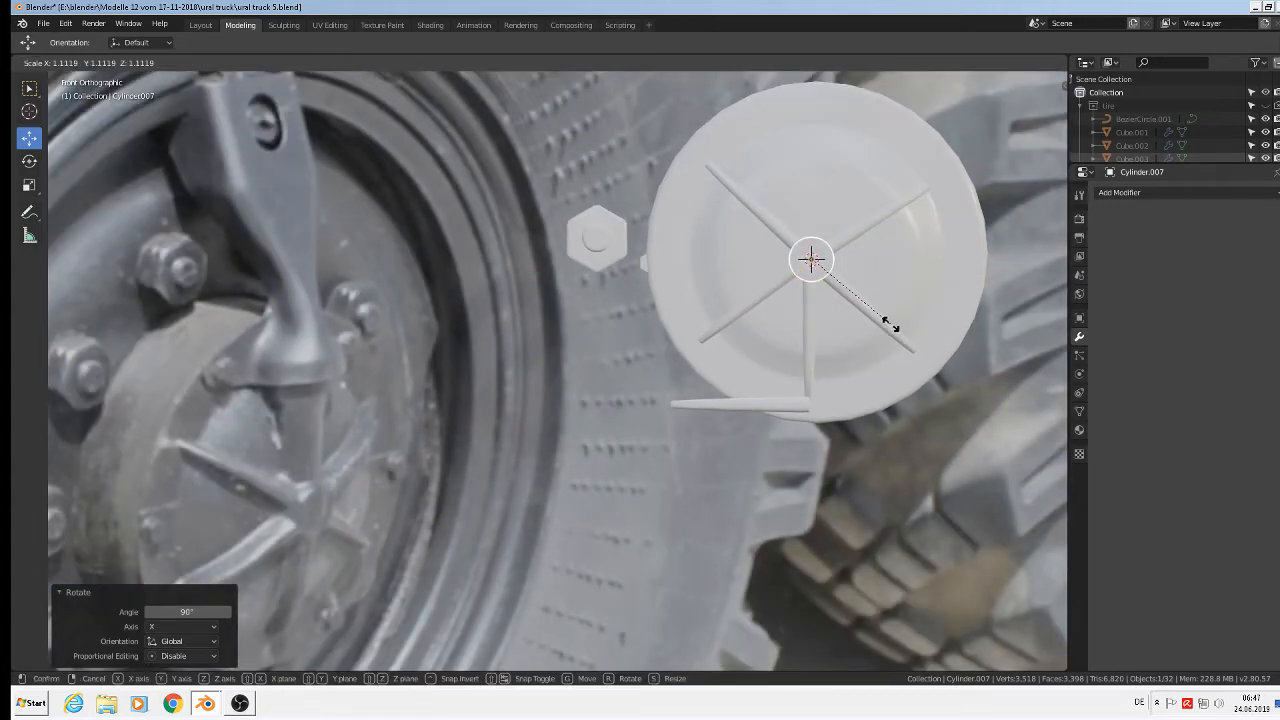
{"action": "left_click", "coordinate": [878, 316]}
{"action": "left_click_drag", "start_coordinate": [810, 215], "coordinate": [810, 216]}
{"action": "left_click_drag", "start_coordinate": [864, 262], "coordinate": [864, 262]}
Step: Move the cylinder along Y into the hub cap so less of it protrudes beyond the ribs
{"action": "middle_click_drag", "start_coordinate": [864, 262], "coordinate": [817, 276]}
{"action": "scroll", "coordinate": [817, 276], "scroll_direction": "up", "scroll_amount": 6}
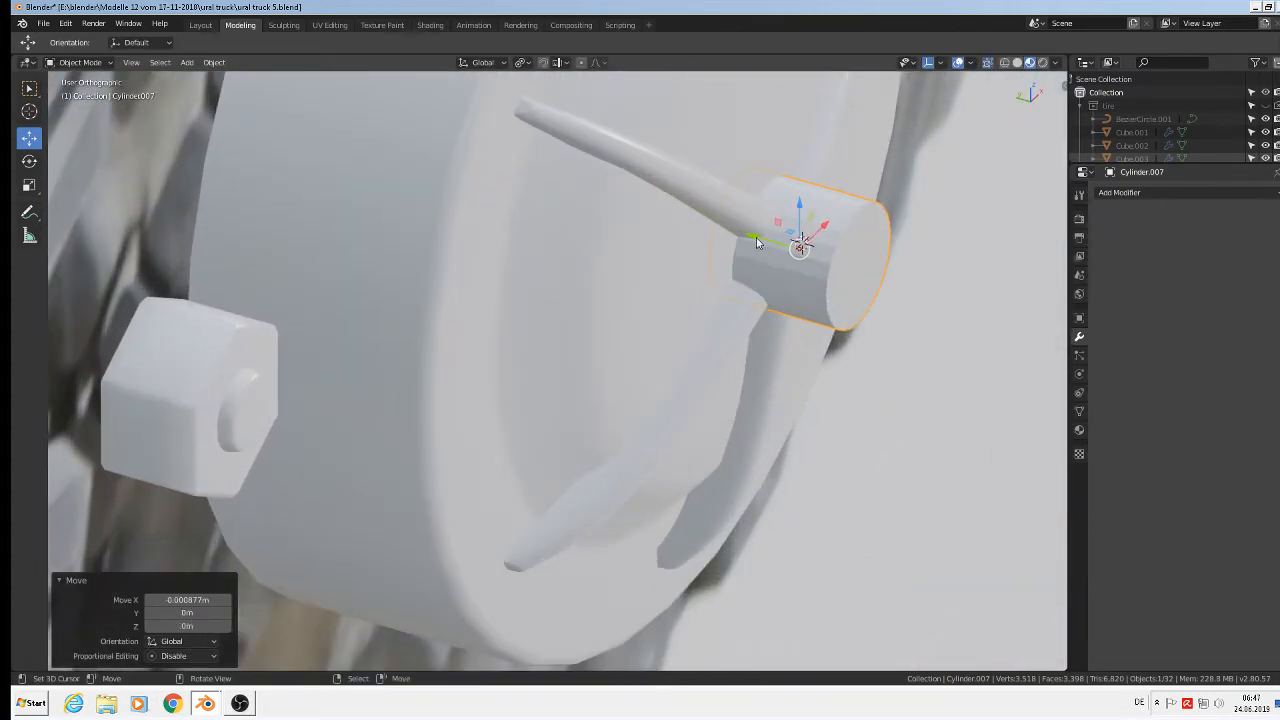
{"action": "key", "text": "g"}
{"action": "left_click_drag", "start_coordinate": [725, 232], "coordinate": [725, 232]}
Step: Bevel the cylinder's outer rim with 2 segments and a width of 0.179 m
{"action": "key", "text": "Tab"}
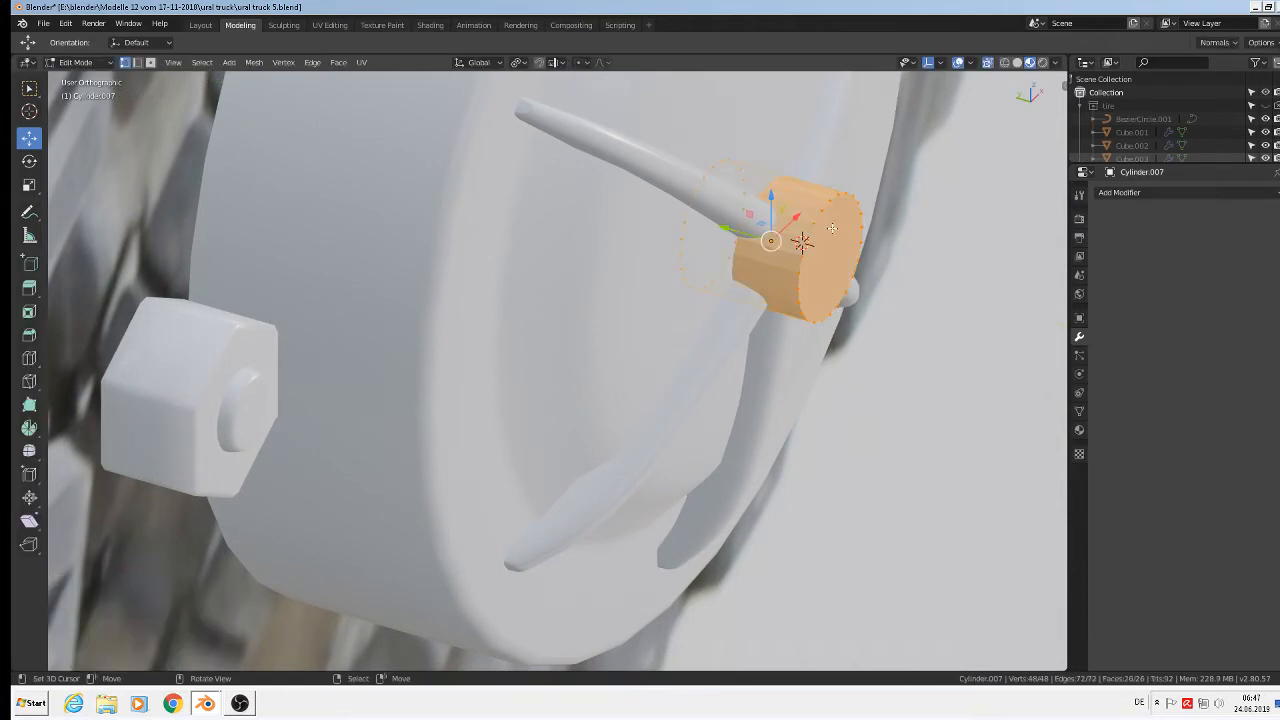
{"action": "right_click", "coordinate": [816, 231], "text": "alt"}
{"action": "right_click", "coordinate": [817, 232], "text": "alt"}
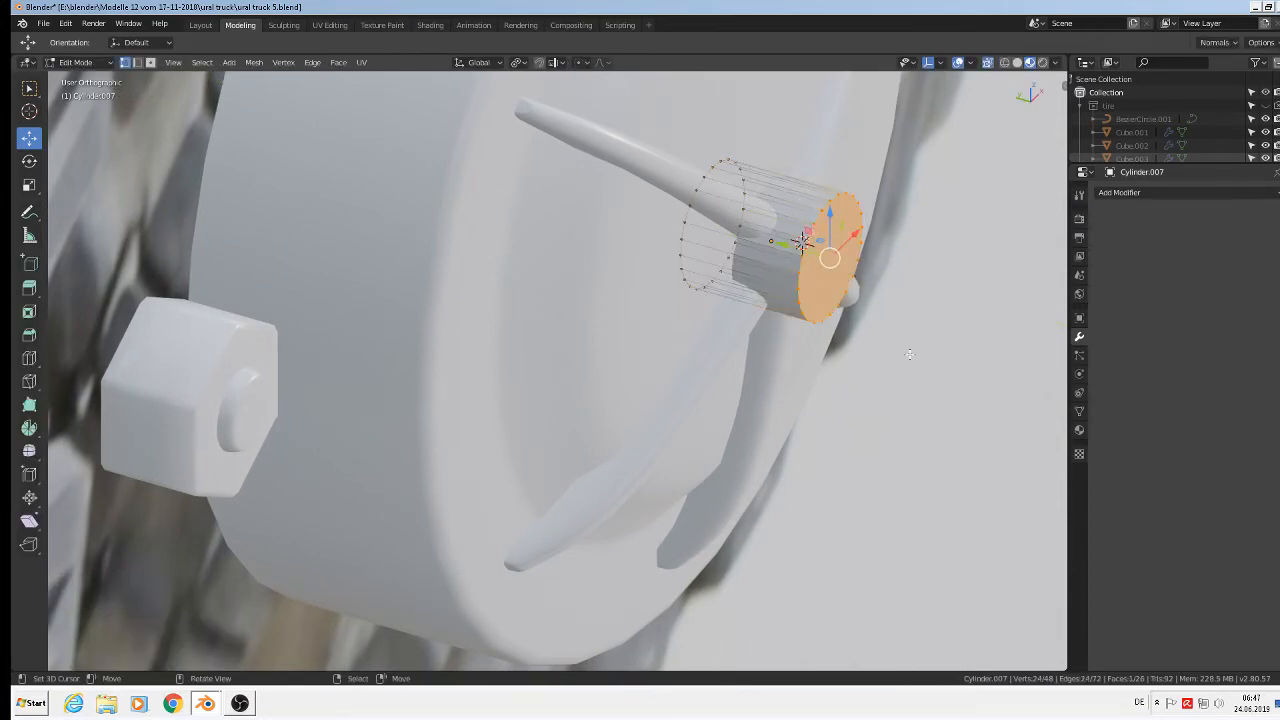
{"action": "key", "text": "ctrl+b"}
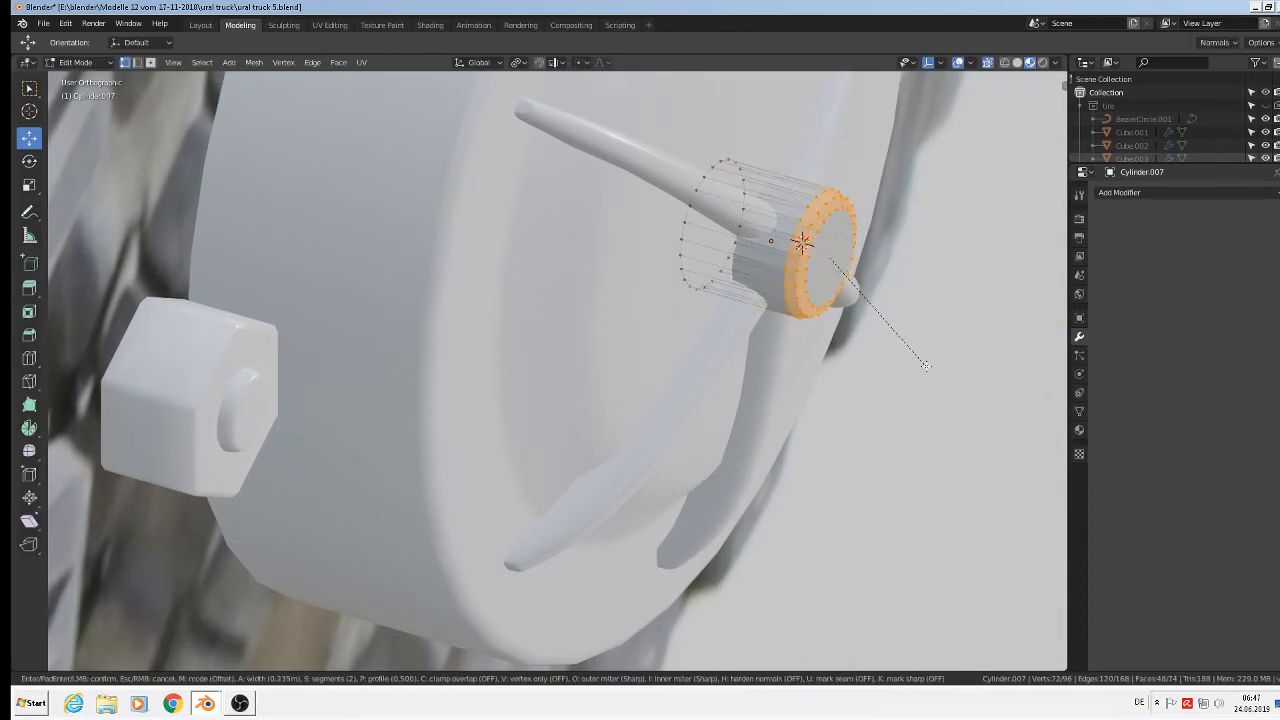
{"action": "left_click", "coordinate": [924, 363]}
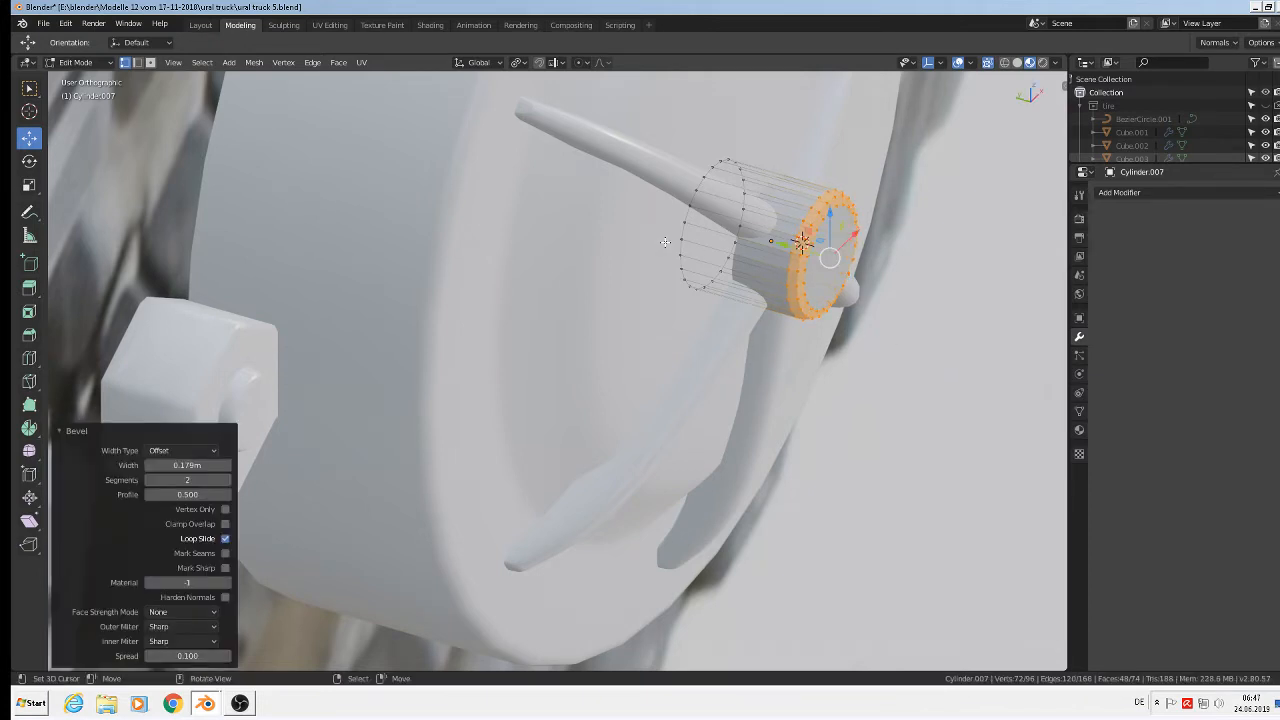
Step: Apply smooth shading to the bevelled centre cylinder
{"action": "key", "text": "Tab"}
{"action": "left_click", "coordinate": [214, 62]}
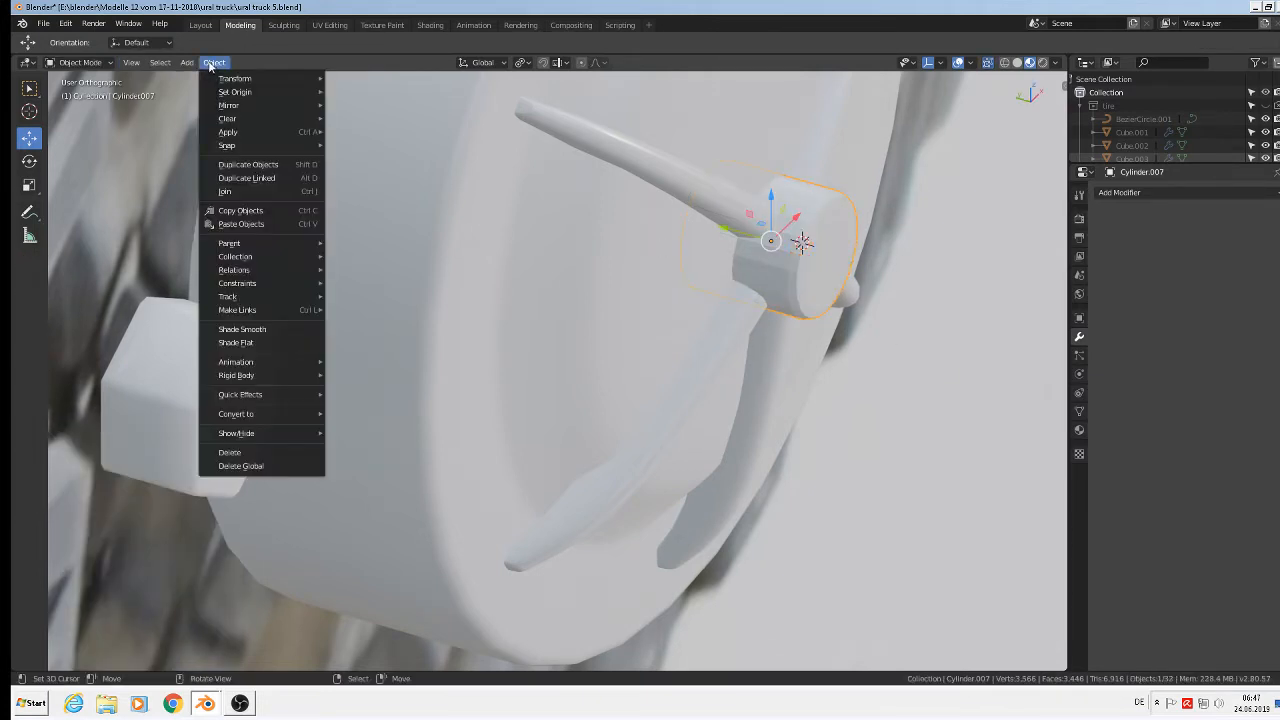
{"action": "left_click", "coordinate": [268, 329]}
{"action": "scroll", "coordinate": [774, 311], "scroll_direction": "down", "scroll_amount": 4}
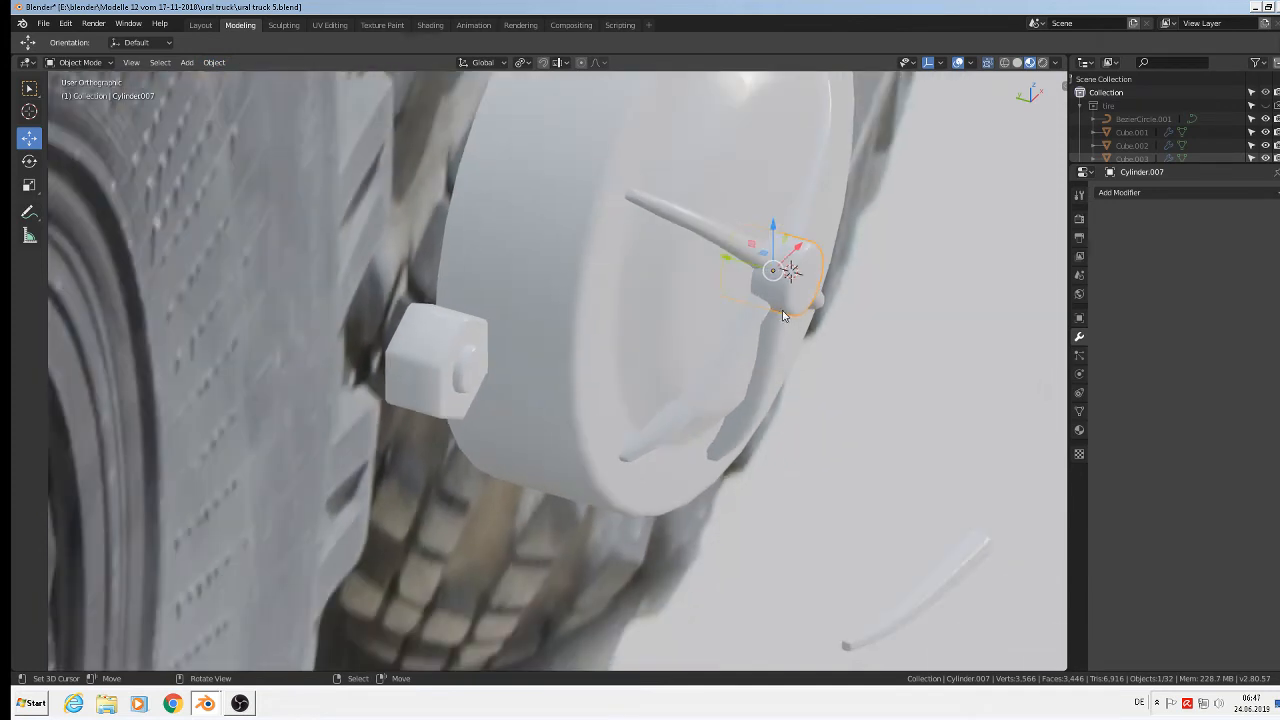
{"action": "key", "text": "Tab"}
{"action": "key", "text": "alt+a"}
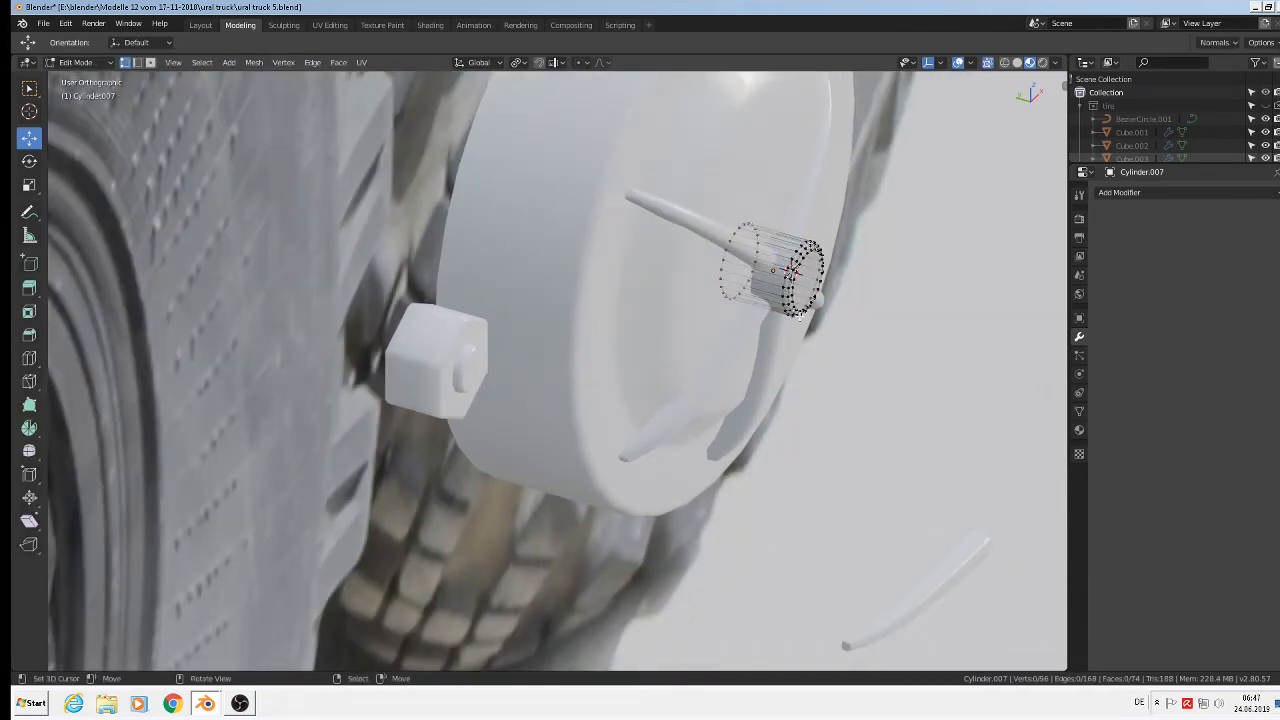
{"action": "scroll", "coordinate": [796, 315], "scroll_direction": "down", "scroll_amount": 3}
{"action": "key", "text": "a"}
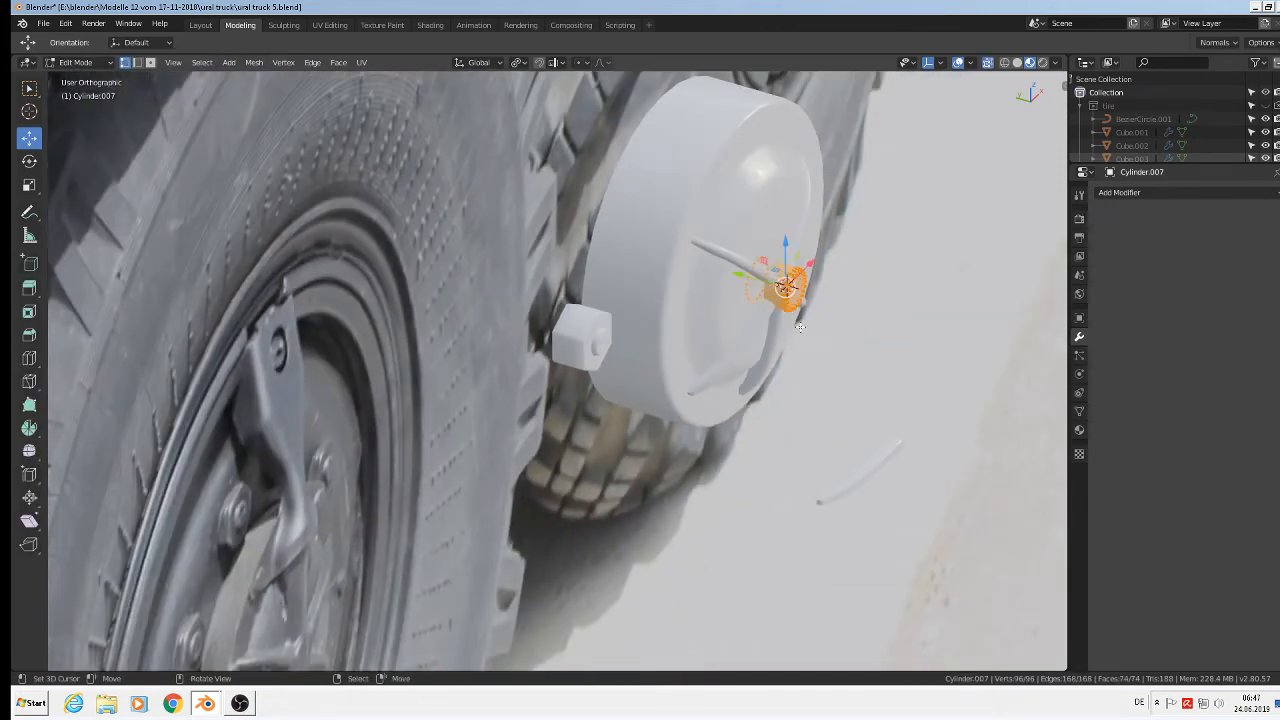
{"action": "key", "text": "Tab"}
Step: Push the centre cylinder farther along Y into the hub cap
{"action": "middle_click_drag", "start_coordinate": [800, 330], "coordinate": [678, 250]}
{"action": "middle_click_drag", "start_coordinate": [672, 257], "coordinate": [763, 292]}
{"action": "scroll", "coordinate": [770, 290], "scroll_direction": "up", "scroll_amount": 3}
{"action": "right_click", "coordinate": [784, 296]}
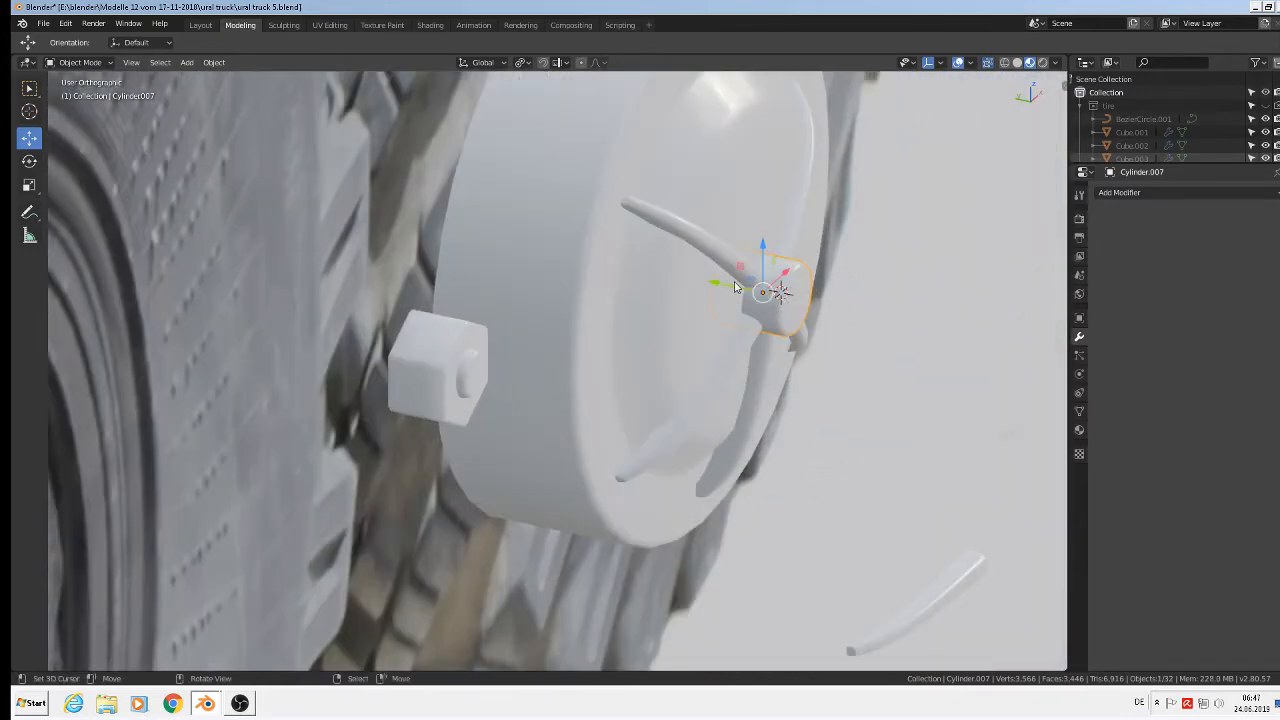
{"action": "left_click_drag", "start_coordinate": [724, 284], "coordinate": [709, 280]}
{"action": "scroll", "coordinate": [795, 331], "scroll_direction": "down", "scroll_amount": 3}
Step: Move the small bolt cylinder away from the hub cap's edge, placing it below the hex nut with a Z shift of about -0.03 m
{"action": "middle_click_drag", "start_coordinate": [839, 354], "coordinate": [703, 323], "text": "alt"}
{"action": "right_click", "coordinate": [602, 294]}
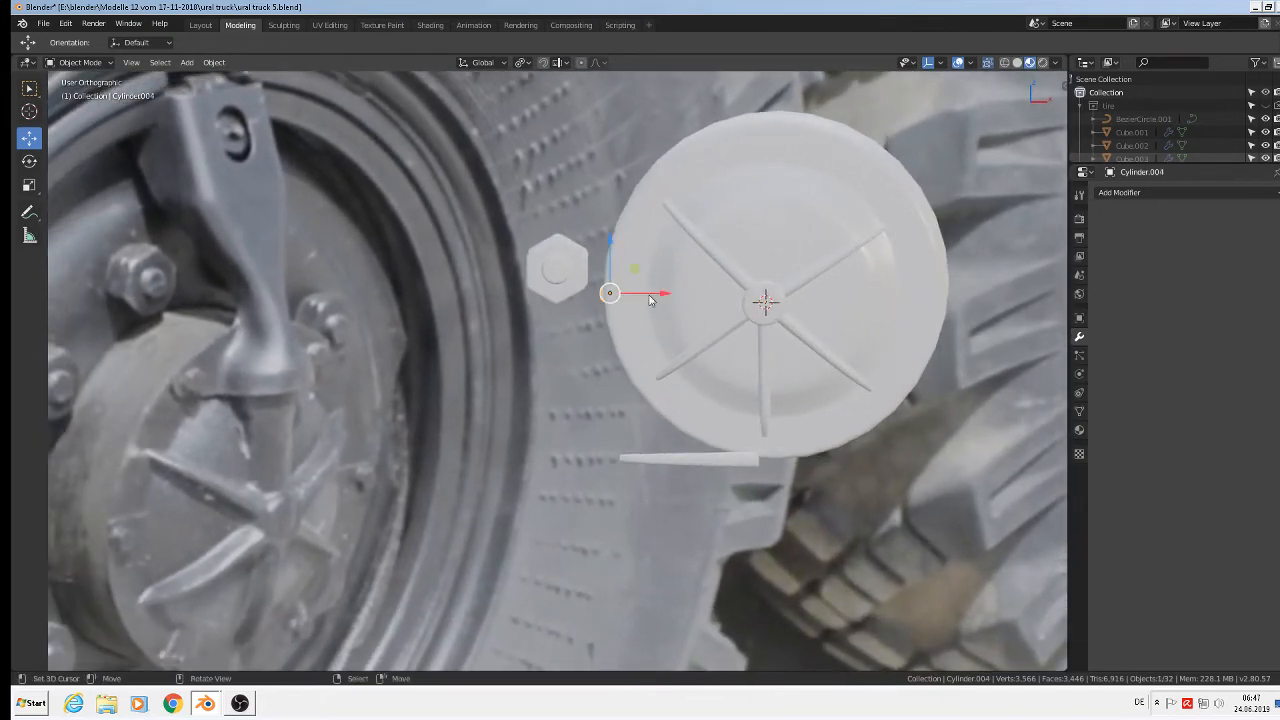
{"action": "left_click_drag", "start_coordinate": [652, 294], "coordinate": [602, 294]}
{"action": "left_click_drag", "start_coordinate": [556, 248], "coordinate": [566, 311]}
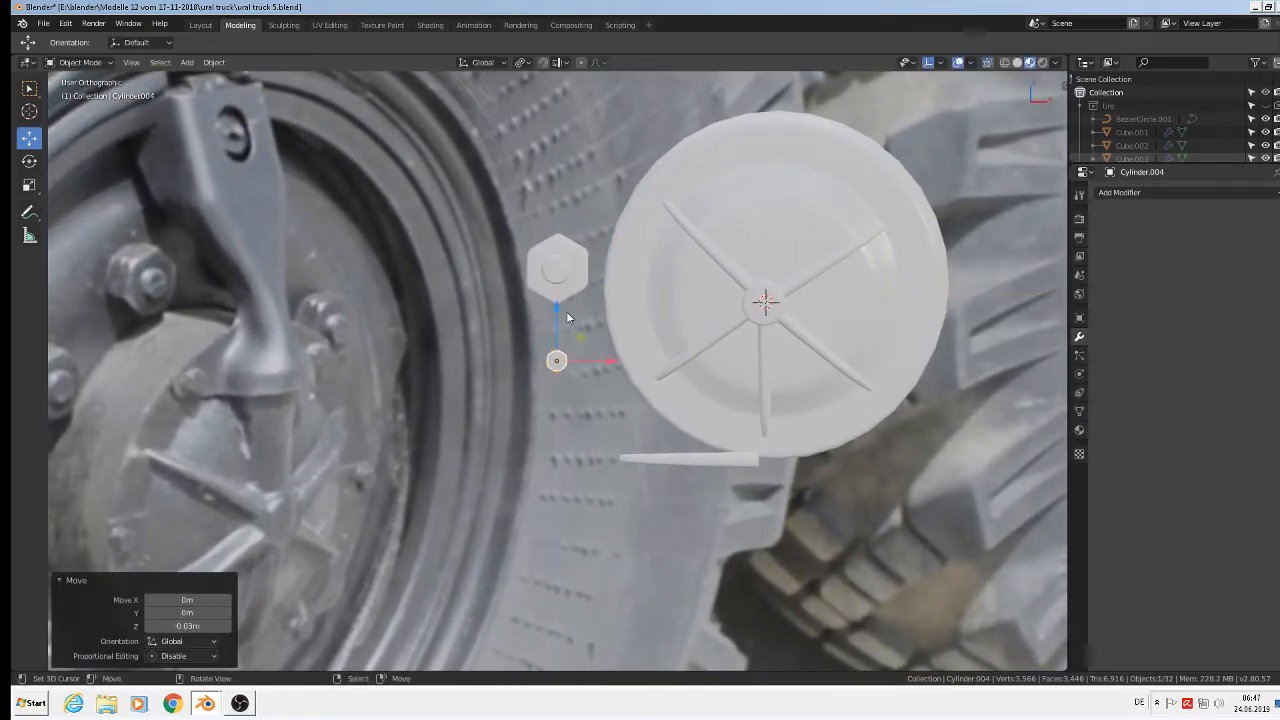
{"action": "key", "text": "KP_1"}
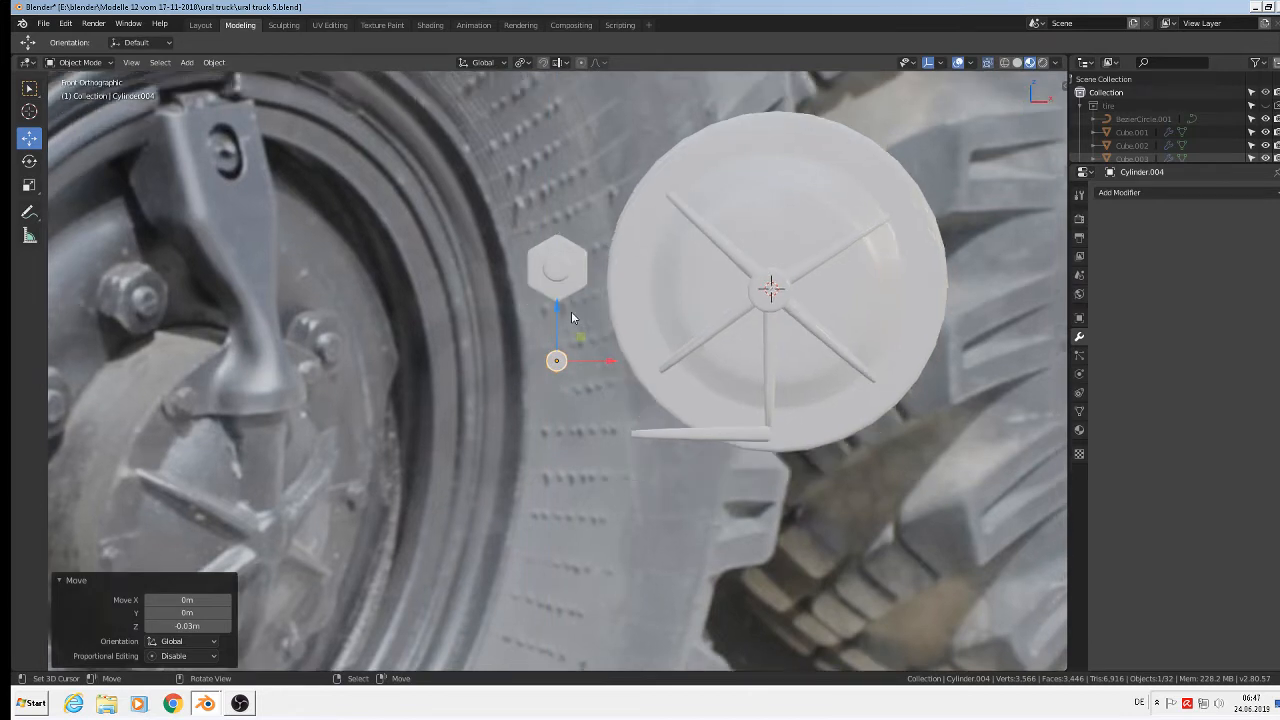
Step: Save the truck model under its existing file name
{"action": "scroll", "coordinate": [576, 321], "scroll_direction": "down", "scroll_amount": 3}
{"action": "left_click", "coordinate": [43, 23]}
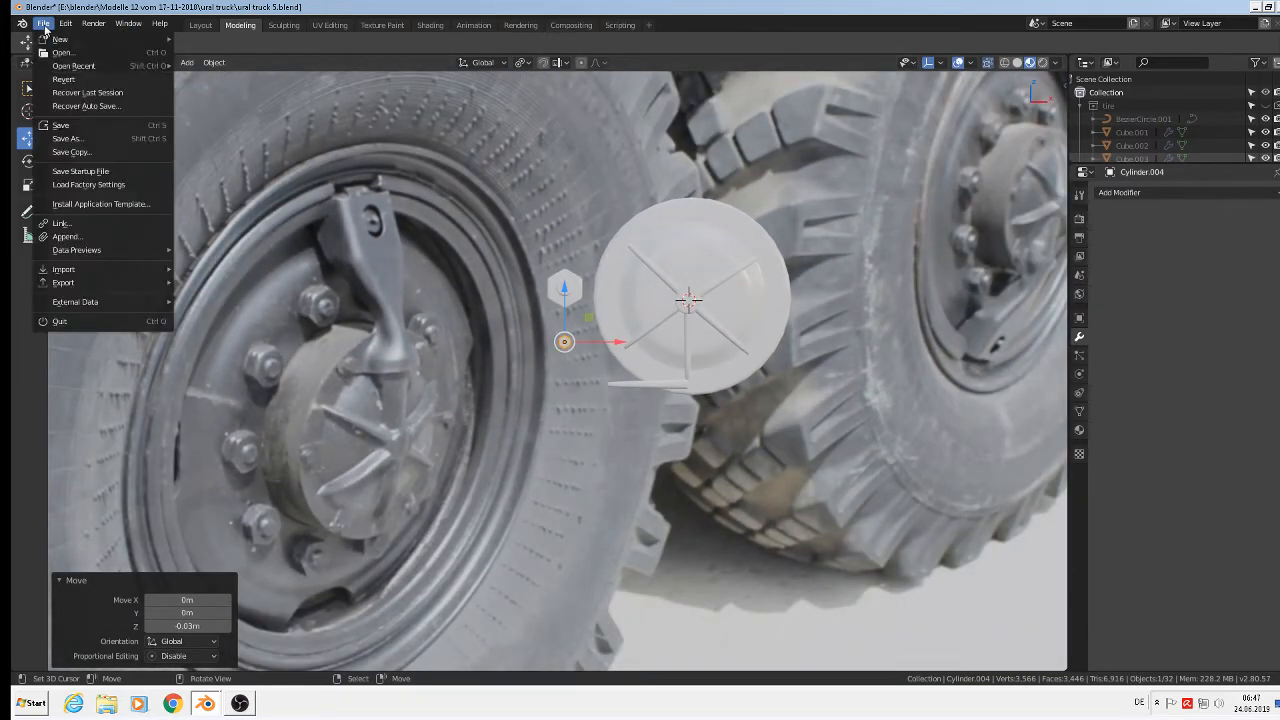
{"action": "left_click", "coordinate": [64, 127]}
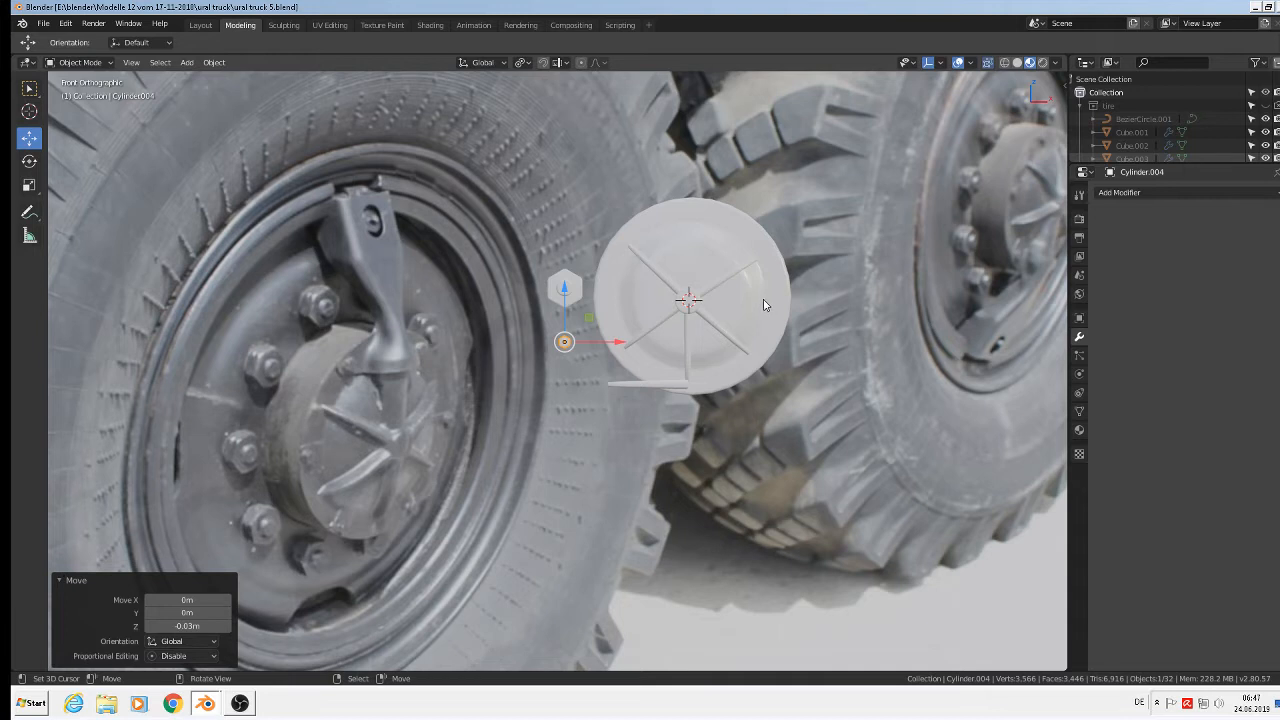
Step: Rotate the hub cap's upper-right rib by about -5.65° in the front view
{"action": "left_click", "coordinate": [718, 290]}
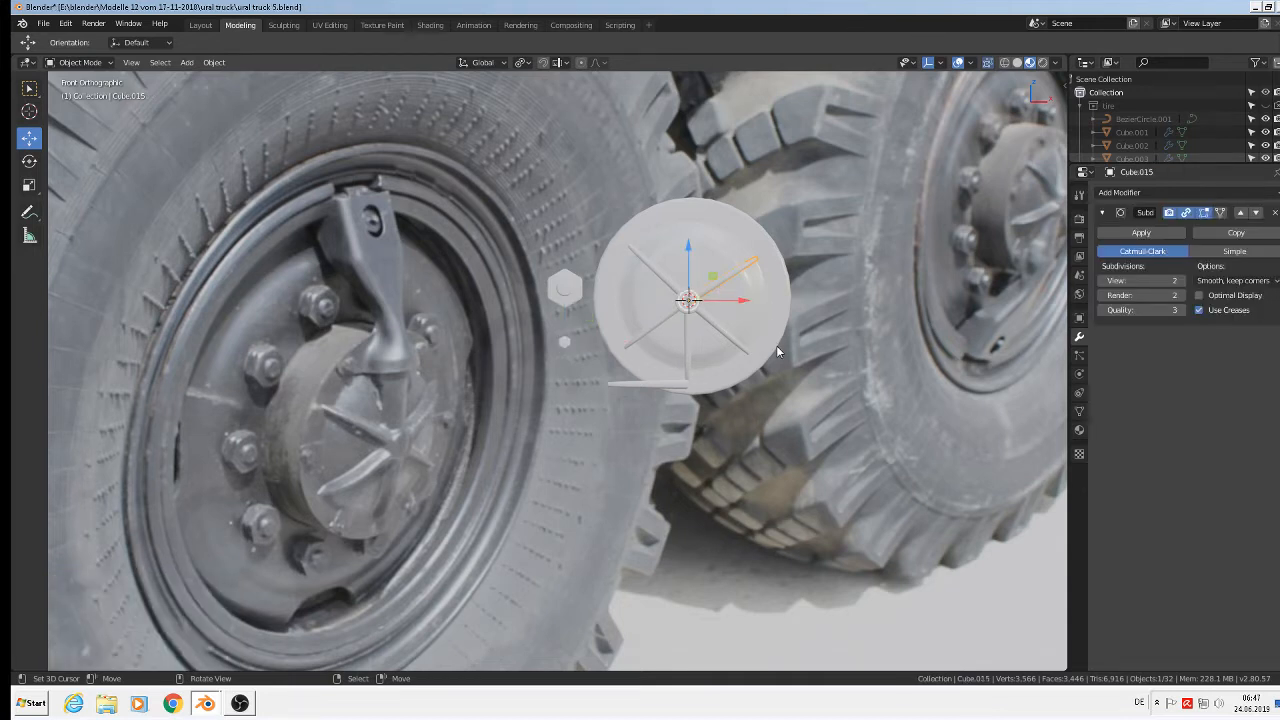
{"action": "key", "text": "r"}
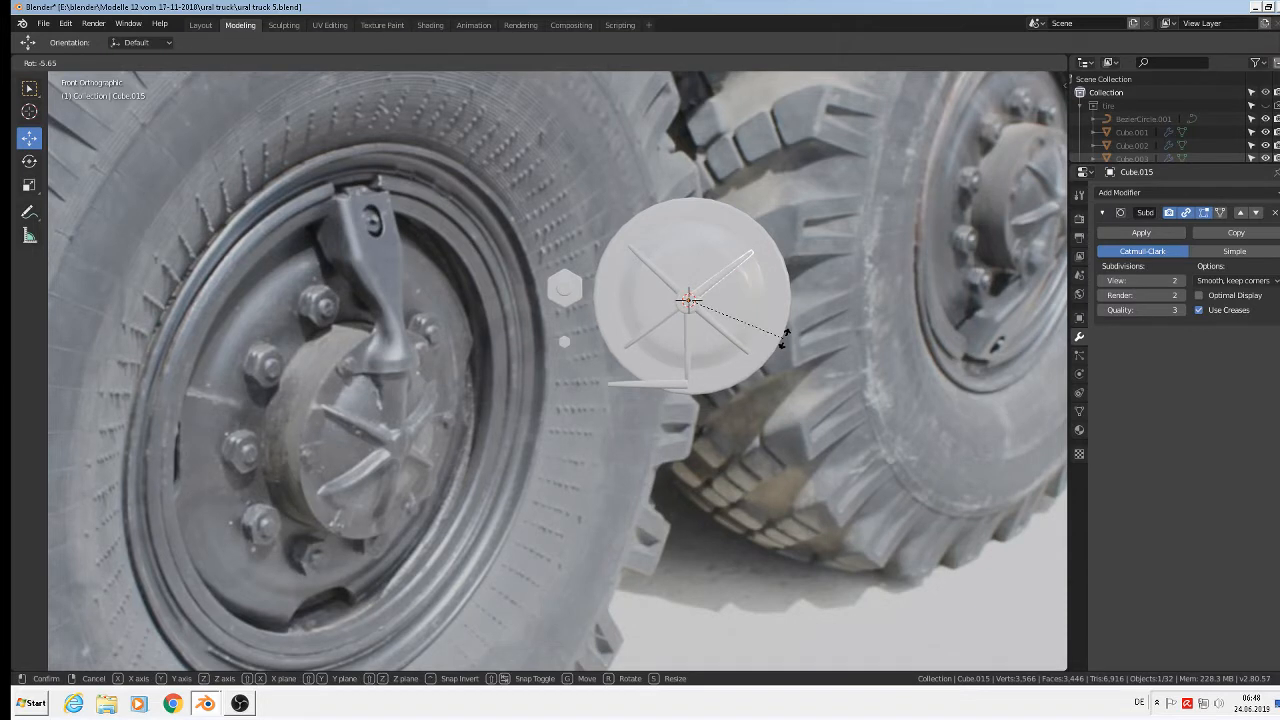
{"action": "left_click", "coordinate": [784, 337]}
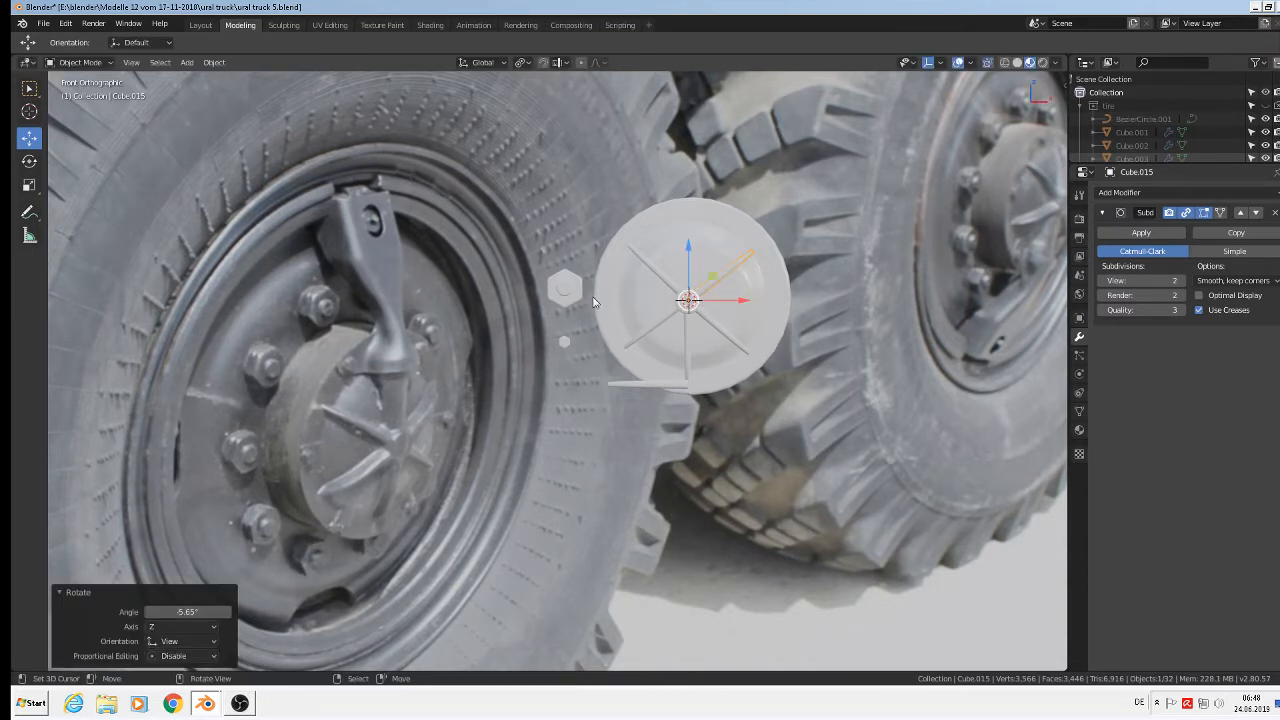
{"action": "left_click", "coordinate": [703, 256]}
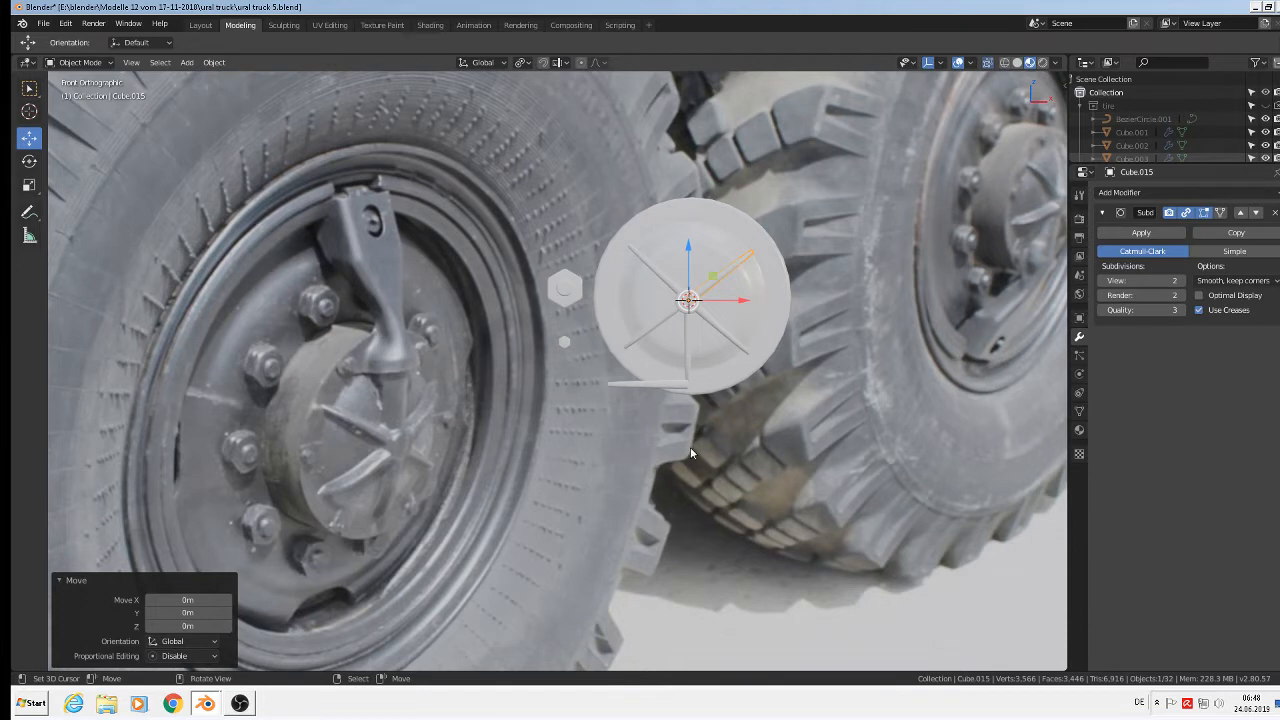
Step: Add a 24-vertex mesh cylinder below the hub cap
{"action": "left_click", "coordinate": [187, 62]}
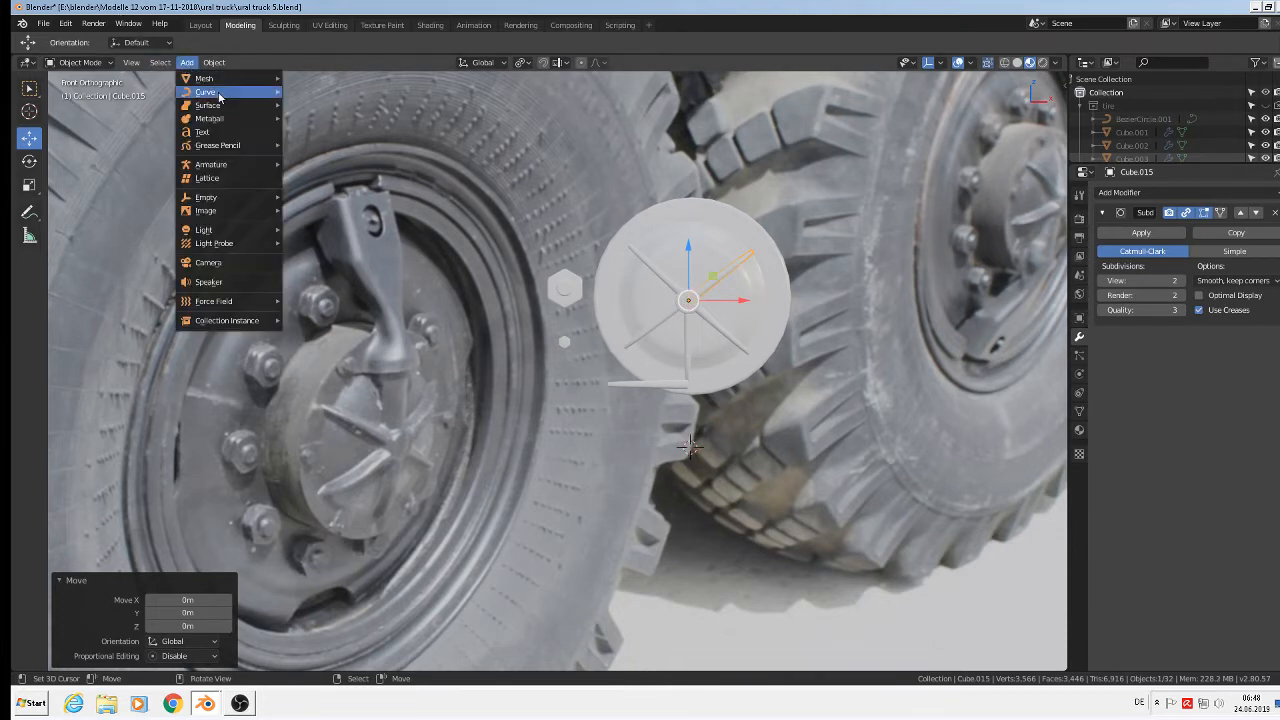
{"action": "mouse_move", "coordinate": [210, 80]}
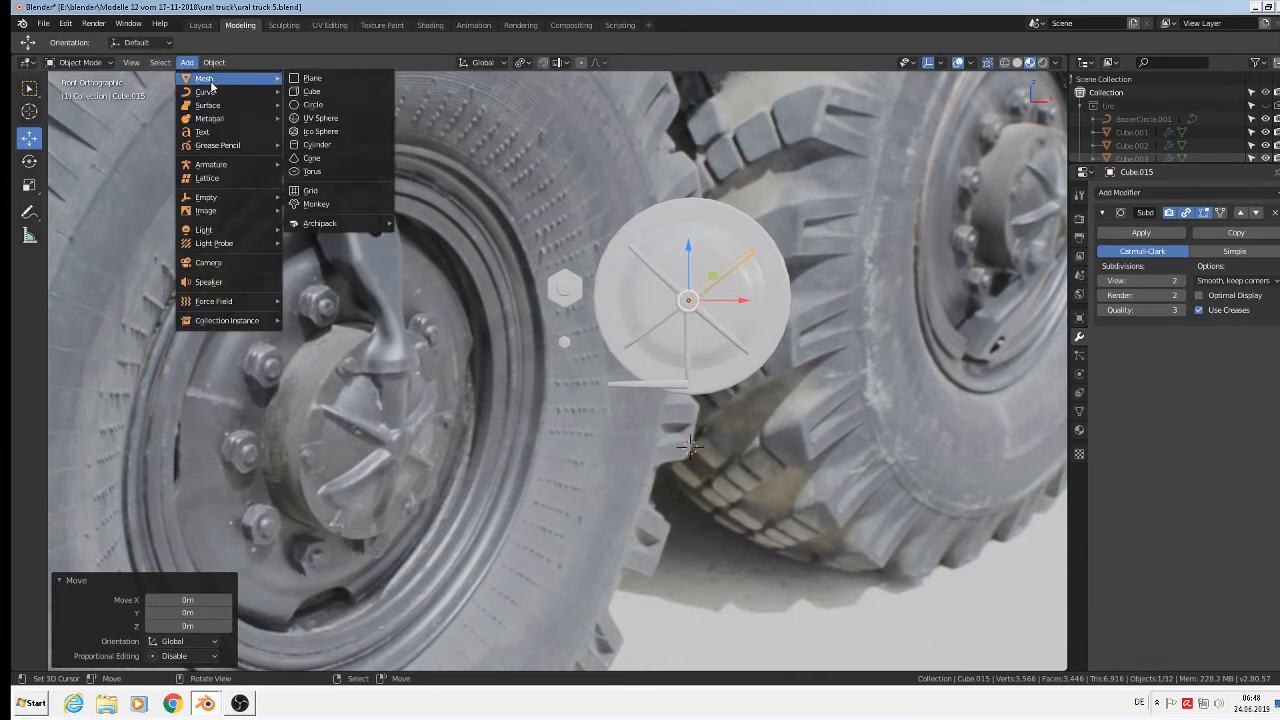
{"action": "left_click", "coordinate": [317, 144]}
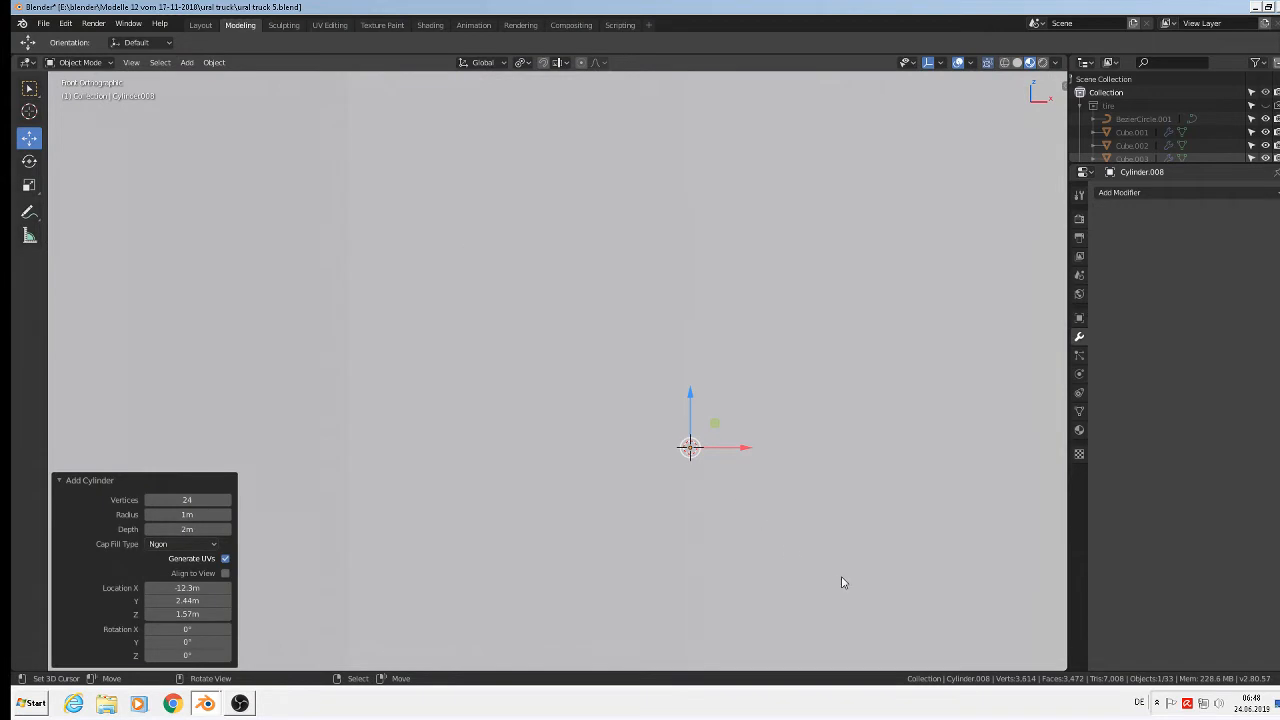
Step: Shrink the new cylinder by factors of 0.096 and 0.124 and stretch it along Z to about 1.85 times its height
{"action": "key", "text": "s"}
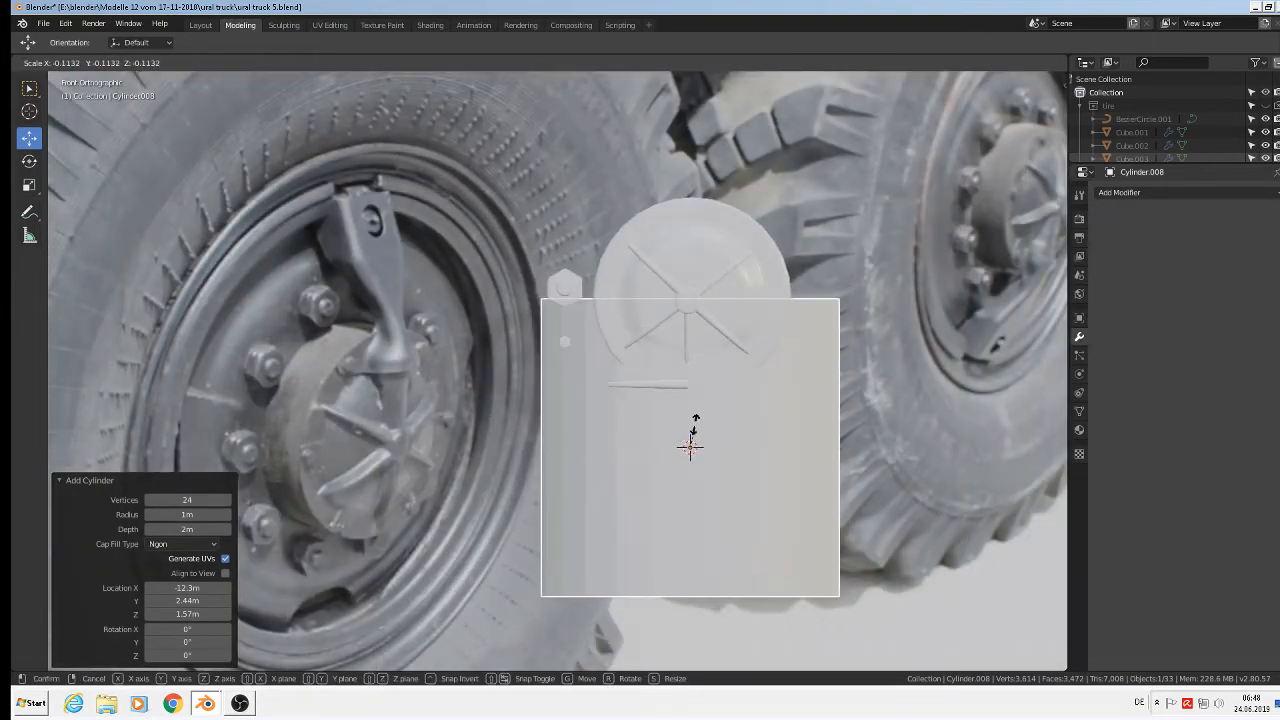
{"action": "left_click", "coordinate": [690, 438]}
{"action": "key", "text": "s"}
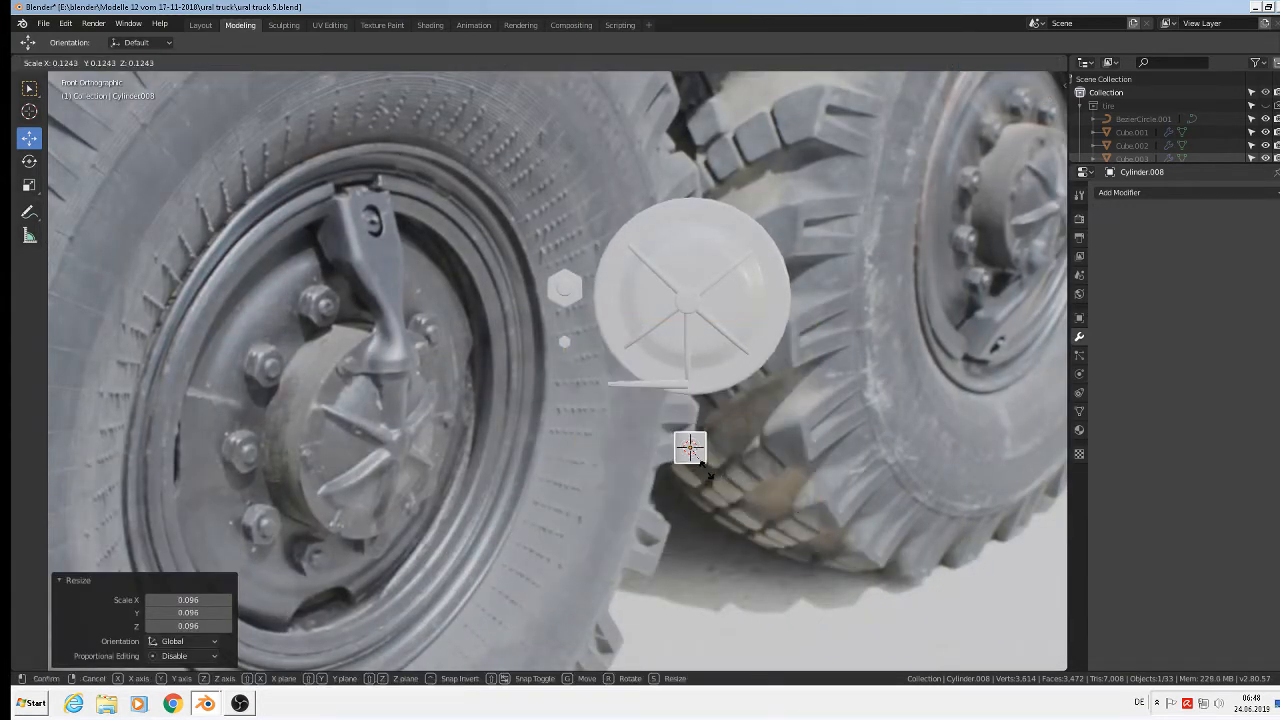
{"action": "left_click", "coordinate": [714, 481]}
{"action": "key", "text": "s"}
{"action": "key", "text": "z"}
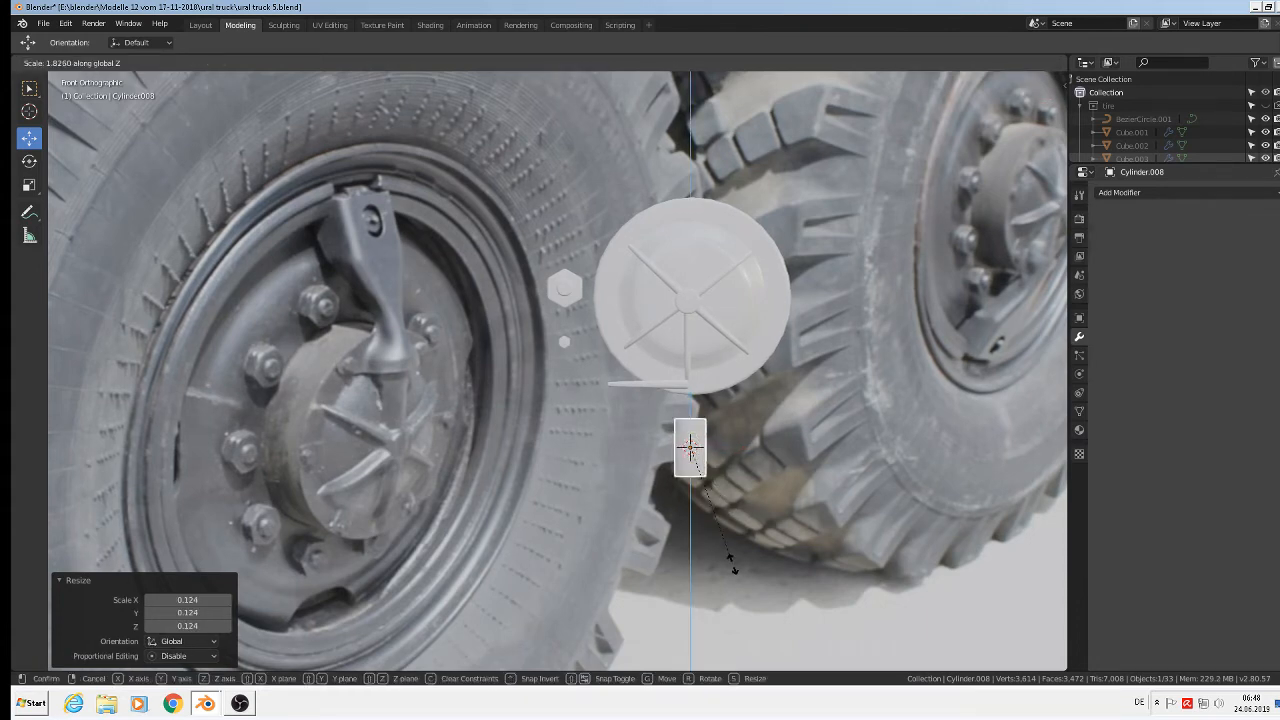
{"action": "left_click", "coordinate": [736, 575]}
Step: Taper the small cylinder by scaling its bottom edge loop to 0.525
{"action": "key", "text": "Tab"}
{"action": "scroll", "coordinate": [700, 480], "scroll_direction": "up", "scroll_amount": 5}
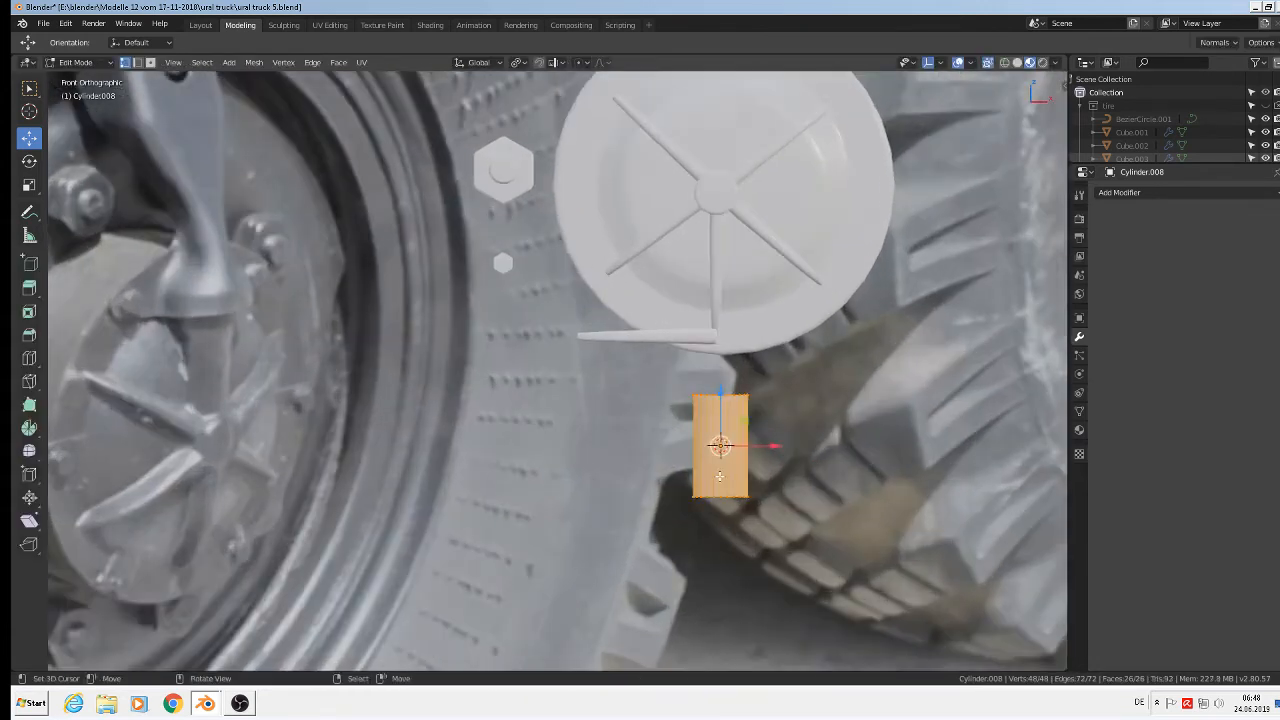
{"action": "scroll", "coordinate": [731, 507], "scroll_direction": "up", "scroll_amount": 1}
{"action": "left_click", "coordinate": [714, 490], "text": "alt"}
{"action": "key", "text": "s"}
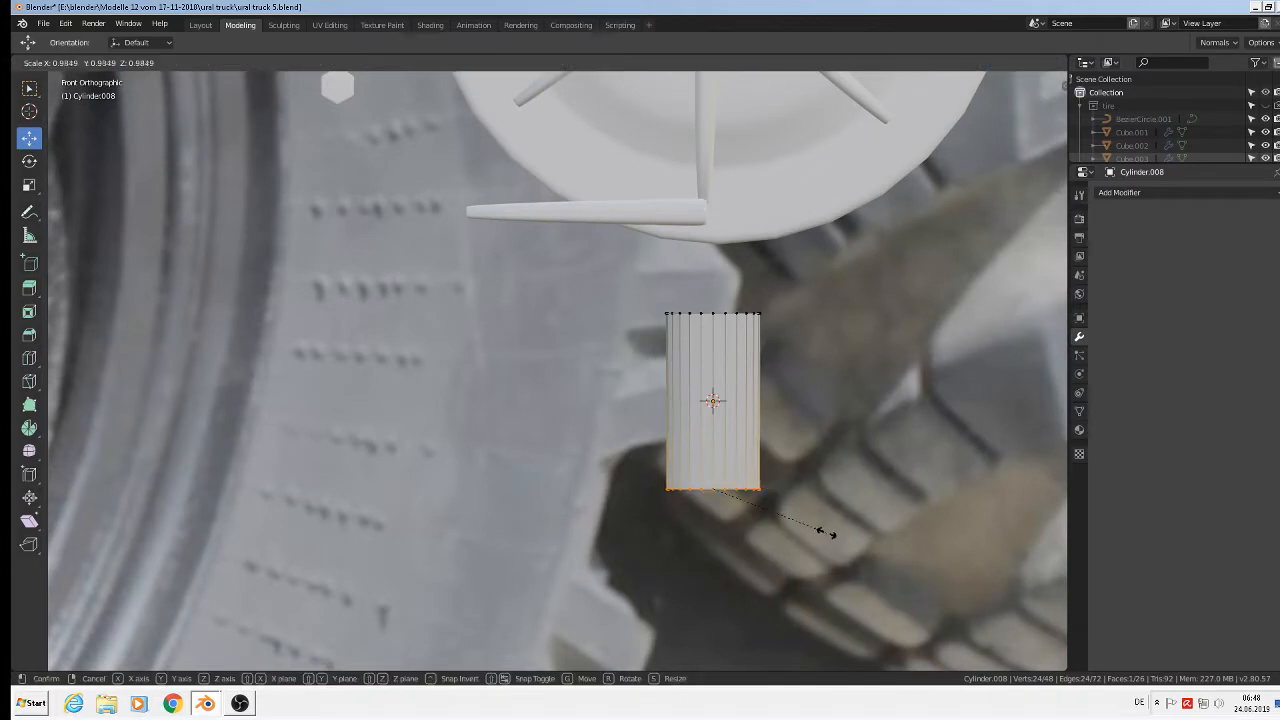
{"action": "left_click", "coordinate": [768, 506]}
{"action": "scroll", "coordinate": [635, 461], "scroll_direction": "down", "scroll_amount": 3}
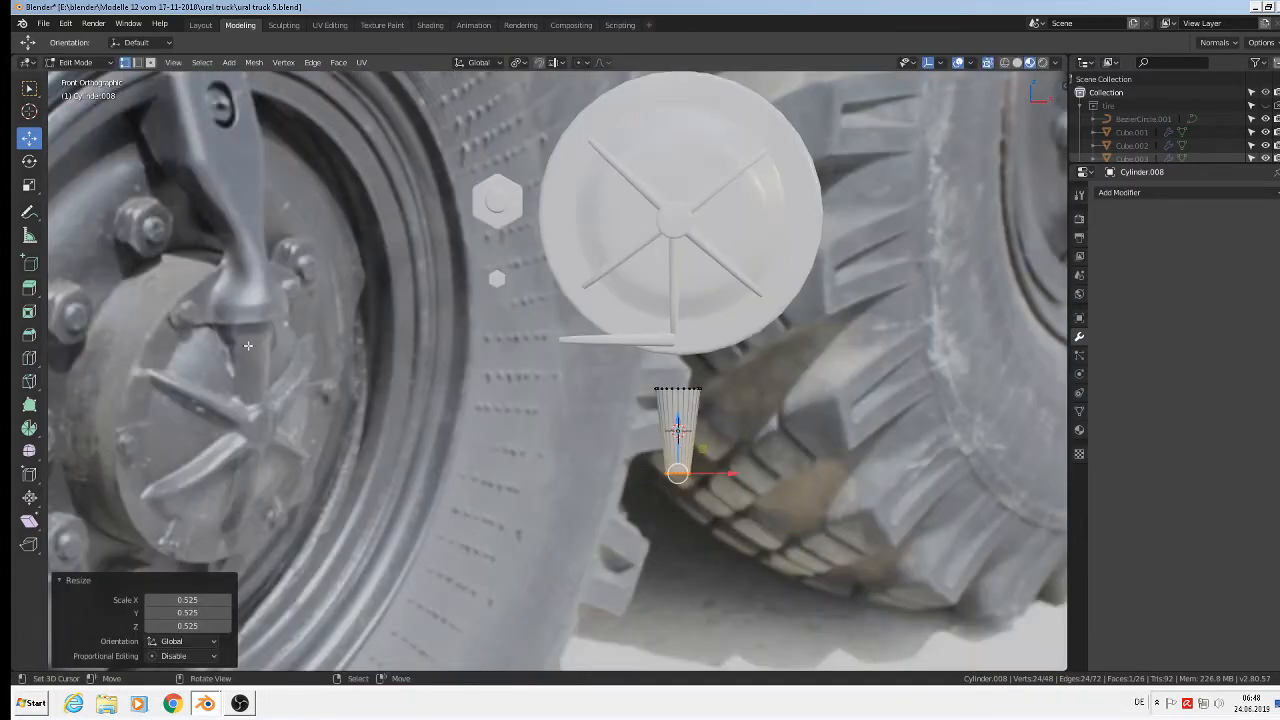
{"action": "middle_click_drag", "start_coordinate": [731, 388], "coordinate": [785, 365]}
{"action": "left_click_drag", "start_coordinate": [652, 465], "coordinate": [722, 508]}
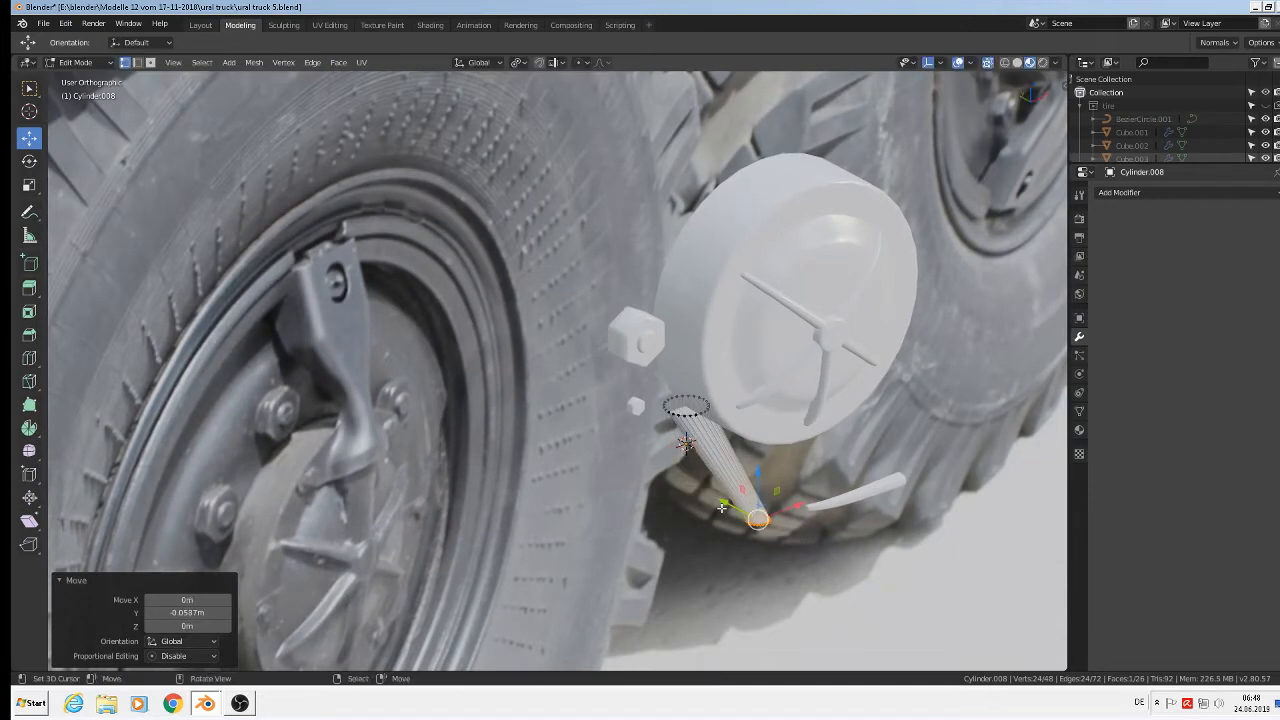
{"action": "key", "text": "ctrl+z"}
Step: Leave mesh editing and move the tapered cylinder in front of the hub cap, above the centre boss, including a Y shift of -0.0155 m
{"action": "key", "text": "Tab"}
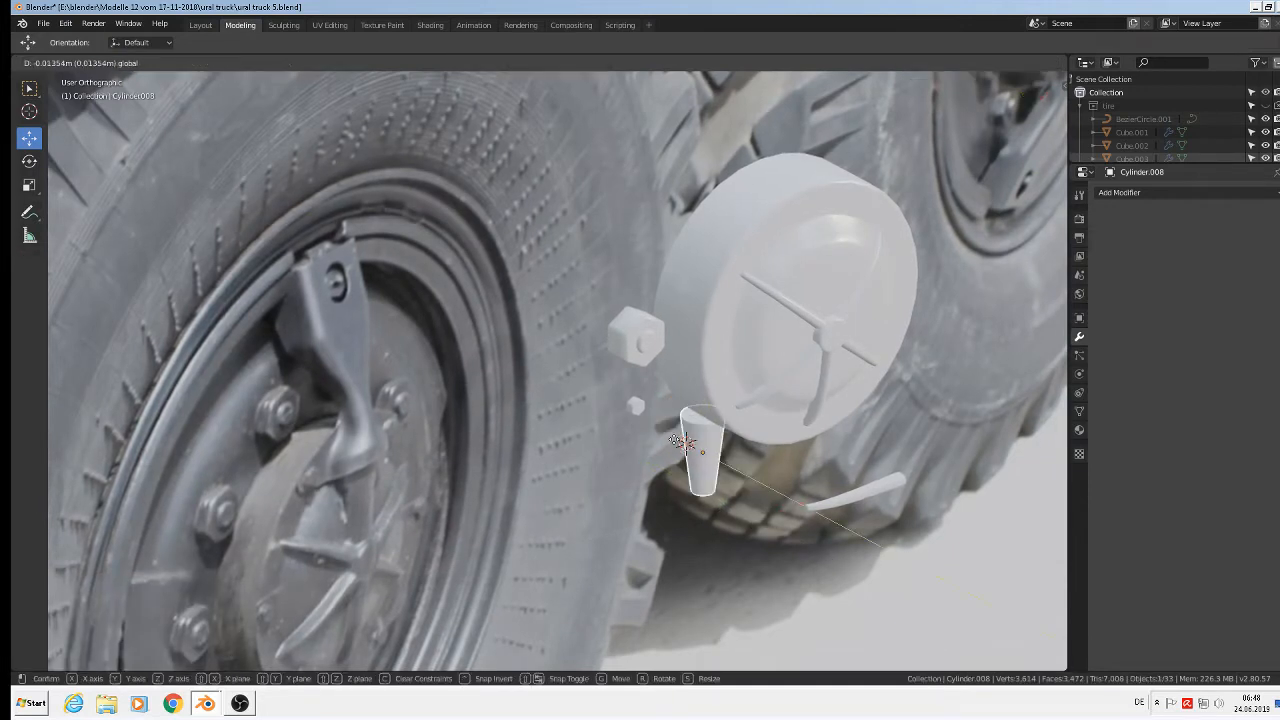
{"action": "left_click_drag", "start_coordinate": [655, 464], "coordinate": [798, 244]}
{"action": "key", "text": "g"}
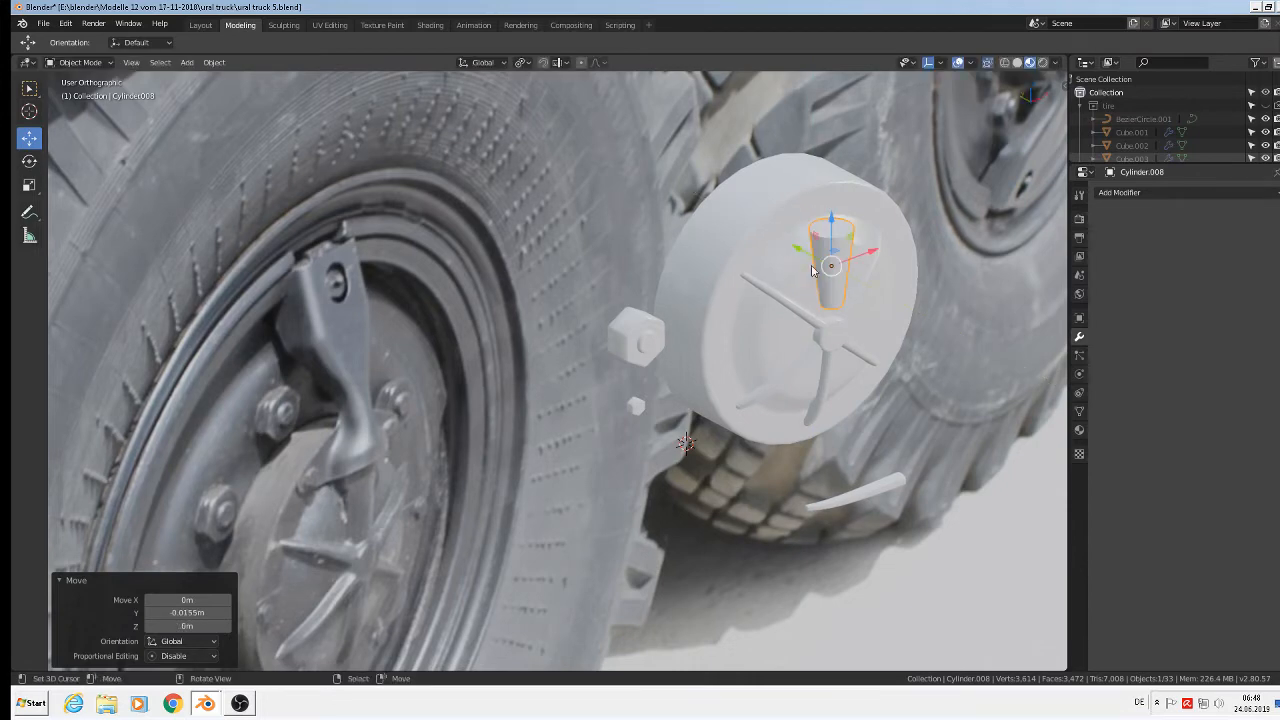
{"action": "middle_click_drag", "start_coordinate": [800, 246], "coordinate": [885, 237]}
{"action": "scroll", "coordinate": [848, 256], "scroll_direction": "up", "scroll_amount": 1}
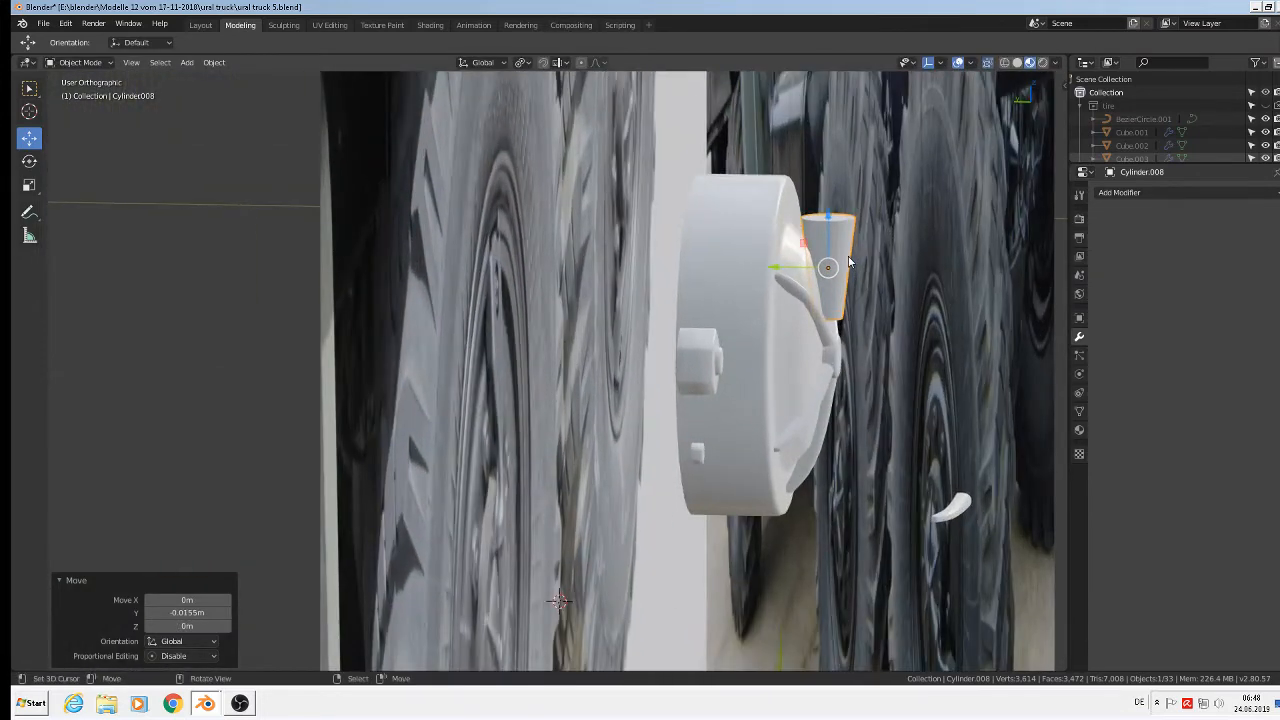
{"action": "middle_click_drag", "start_coordinate": [815, 284], "coordinate": [679, 273]}
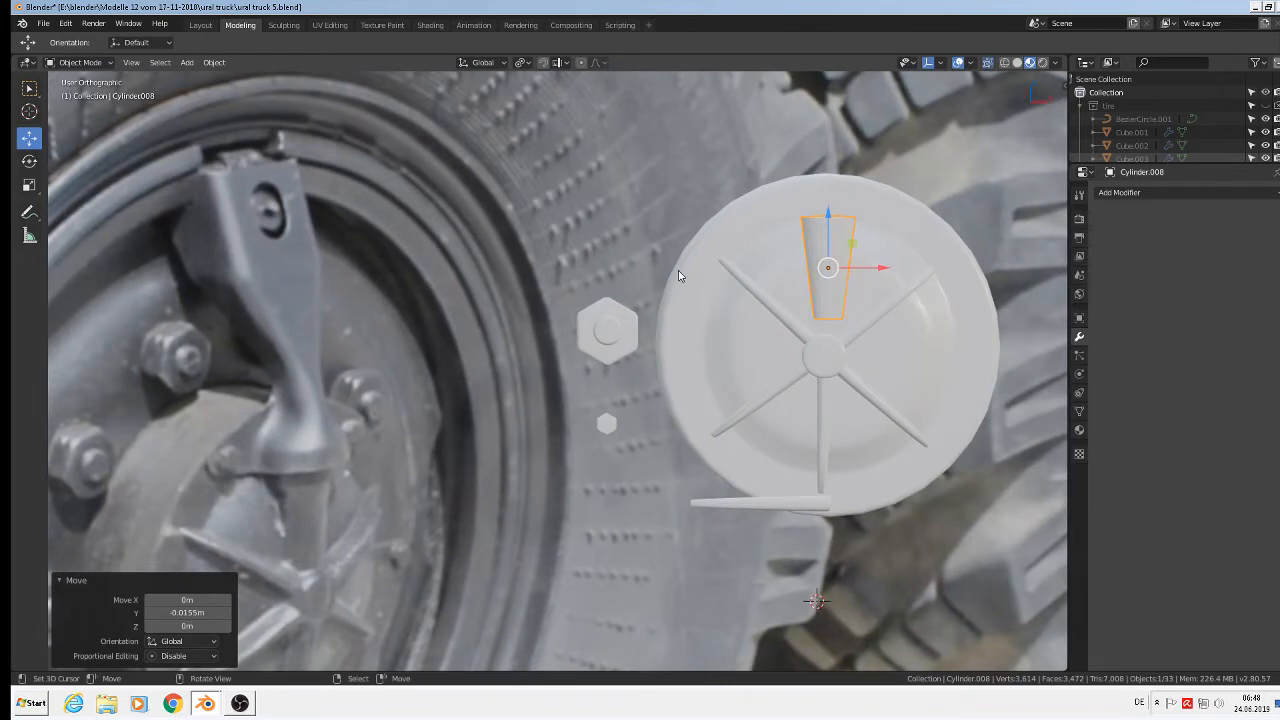
{"action": "key", "text": "KP_1"}
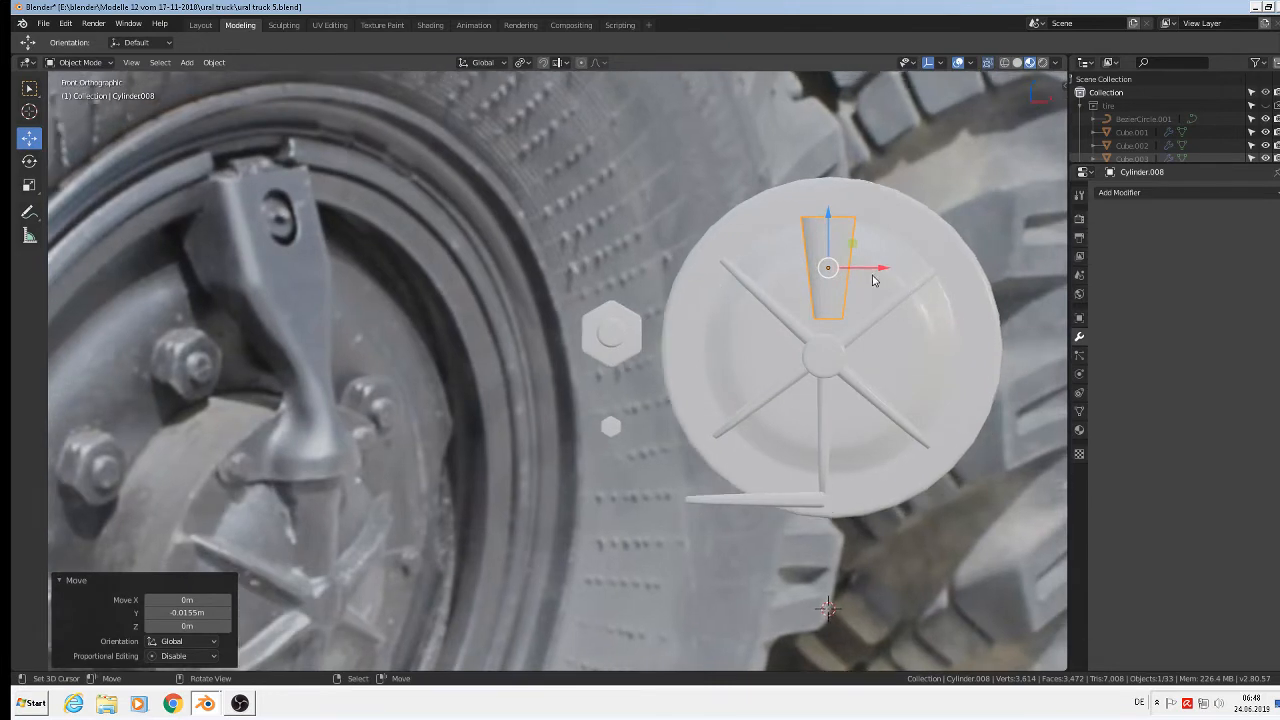
Step: Shift the hub cap's upper-left rib by about -0.0023 m along X
{"action": "left_click", "coordinate": [808, 326]}
{"action": "key", "text": "g"}
{"action": "key", "text": "x"}
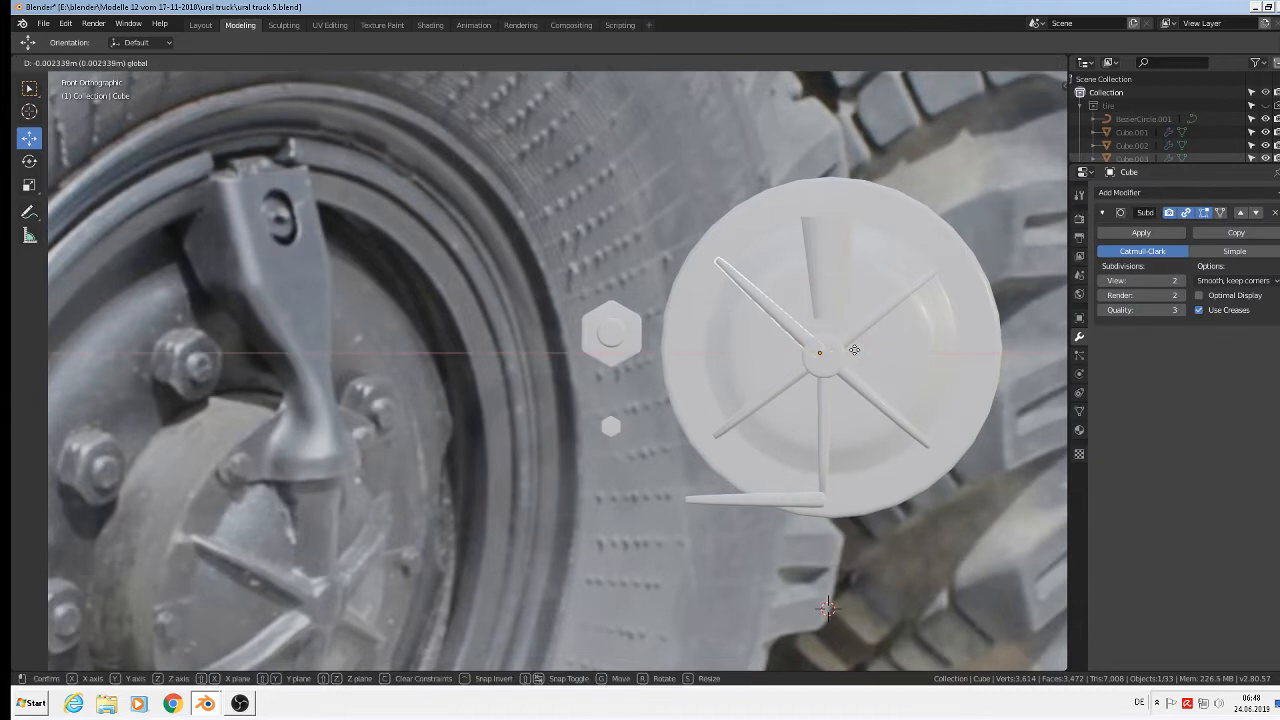
{"action": "left_click", "coordinate": [854, 349]}
Step: Align the tapered cylinder with the centre boss, moving it -0.00205 m in X and about -0.0102 m in total in Z
{"action": "left_click", "coordinate": [823, 289]}
{"action": "key", "text": "g"}
{"action": "key", "text": "z"}
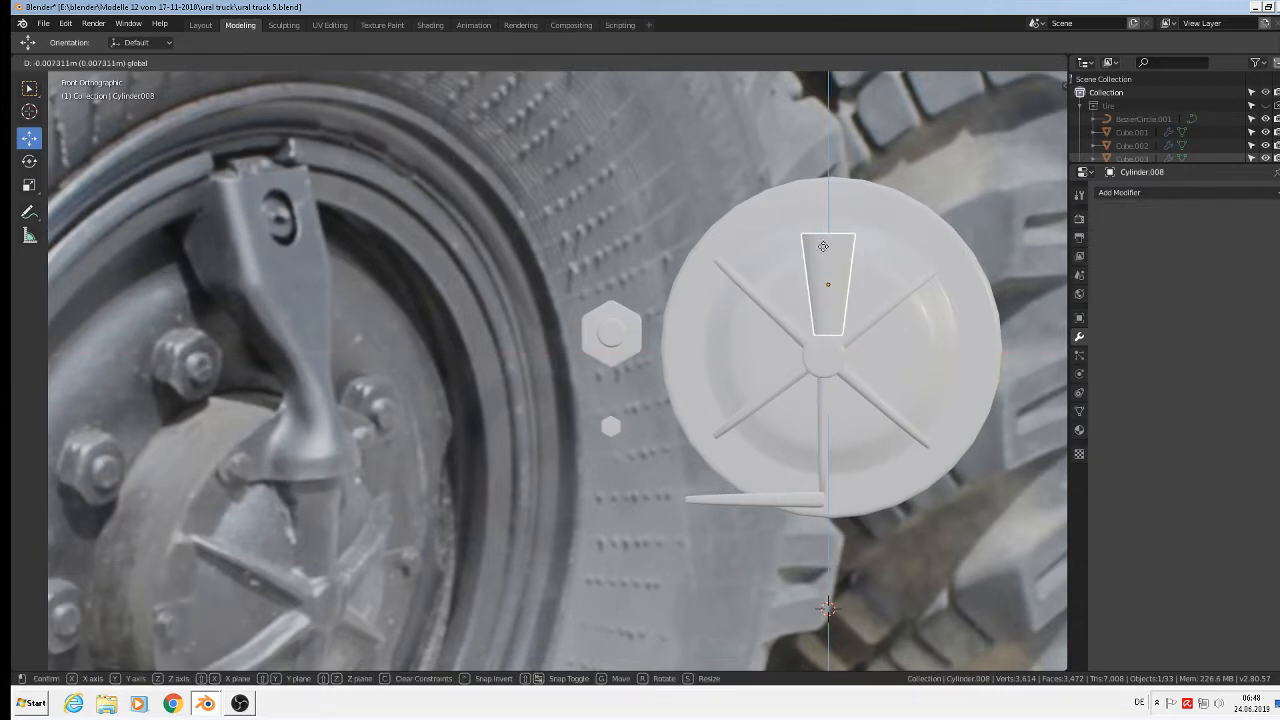
{"action": "left_click", "coordinate": [823, 248]}
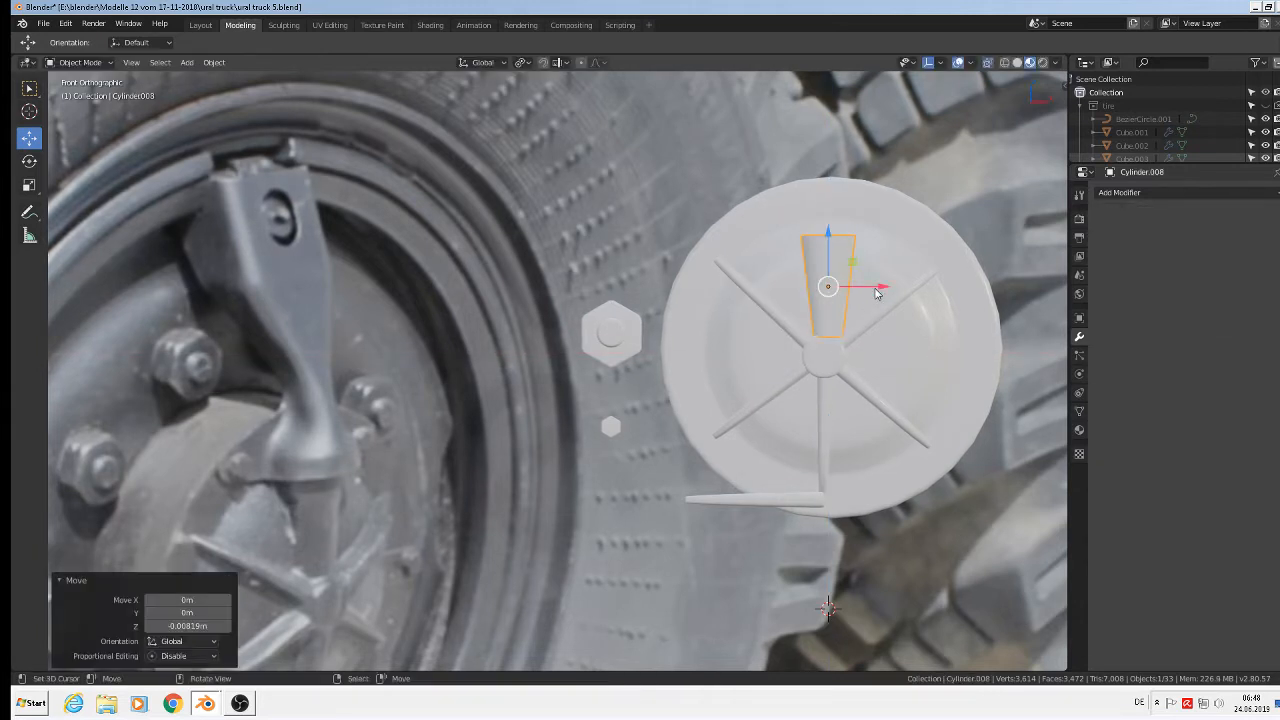
{"action": "key", "text": "g"}
{"action": "key", "text": "x"}
{"action": "left_click", "coordinate": [866, 300]}
{"action": "key", "text": "g"}
{"action": "key", "text": "z"}
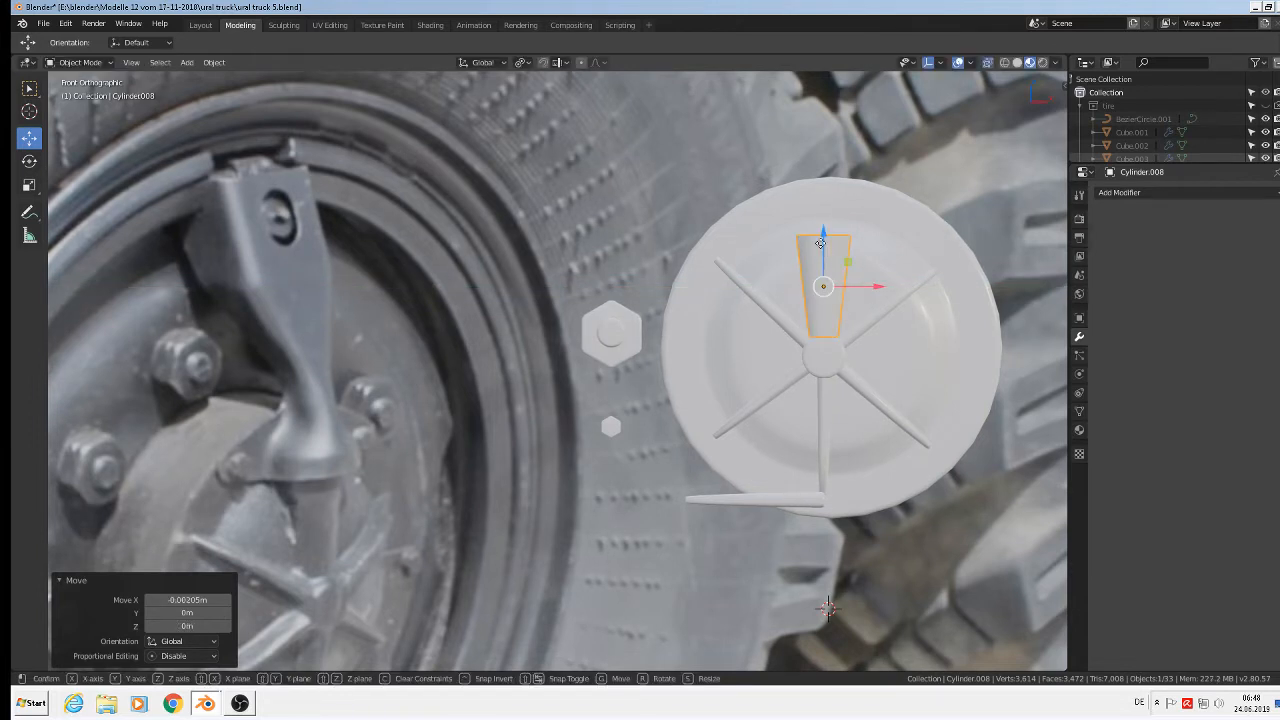
{"action": "left_click", "coordinate": [821, 253]}
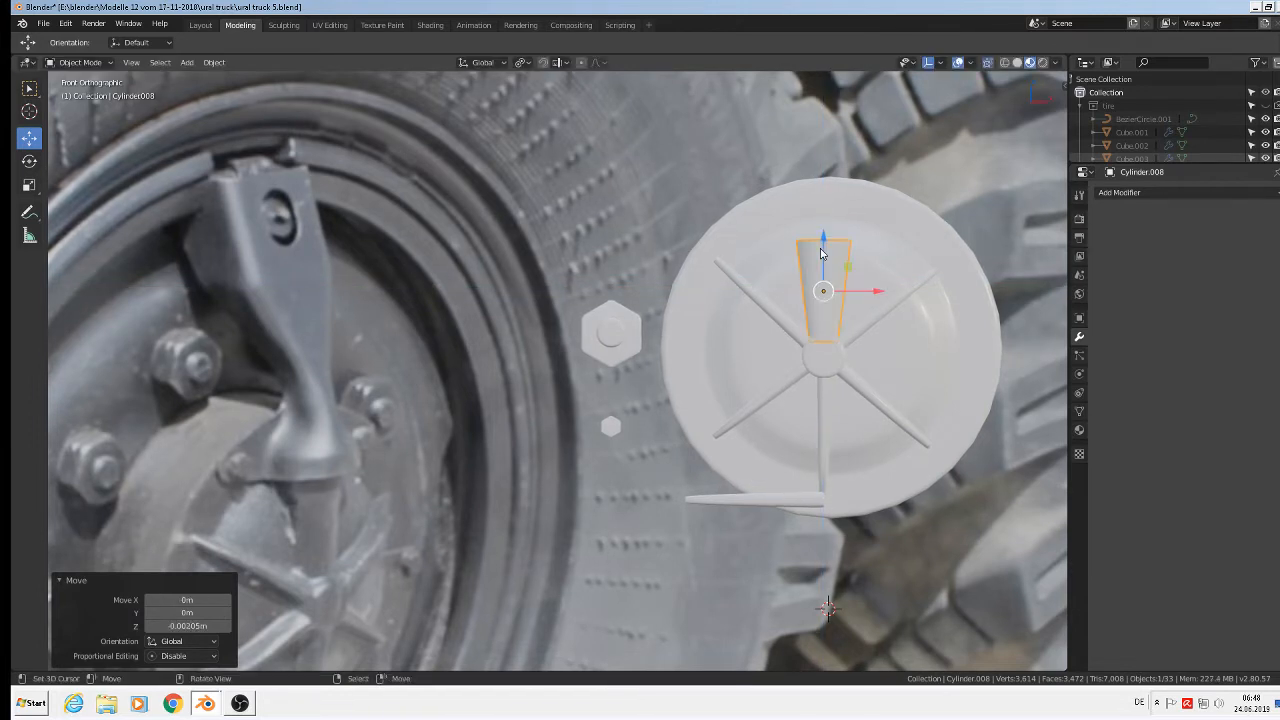
Step: Move the hub cap's upper-left rib -0.00292 m along X, away from the tapered cylinder
{"action": "left_click", "coordinate": [787, 328]}
{"action": "key", "text": "g"}
{"action": "key", "text": "x"}
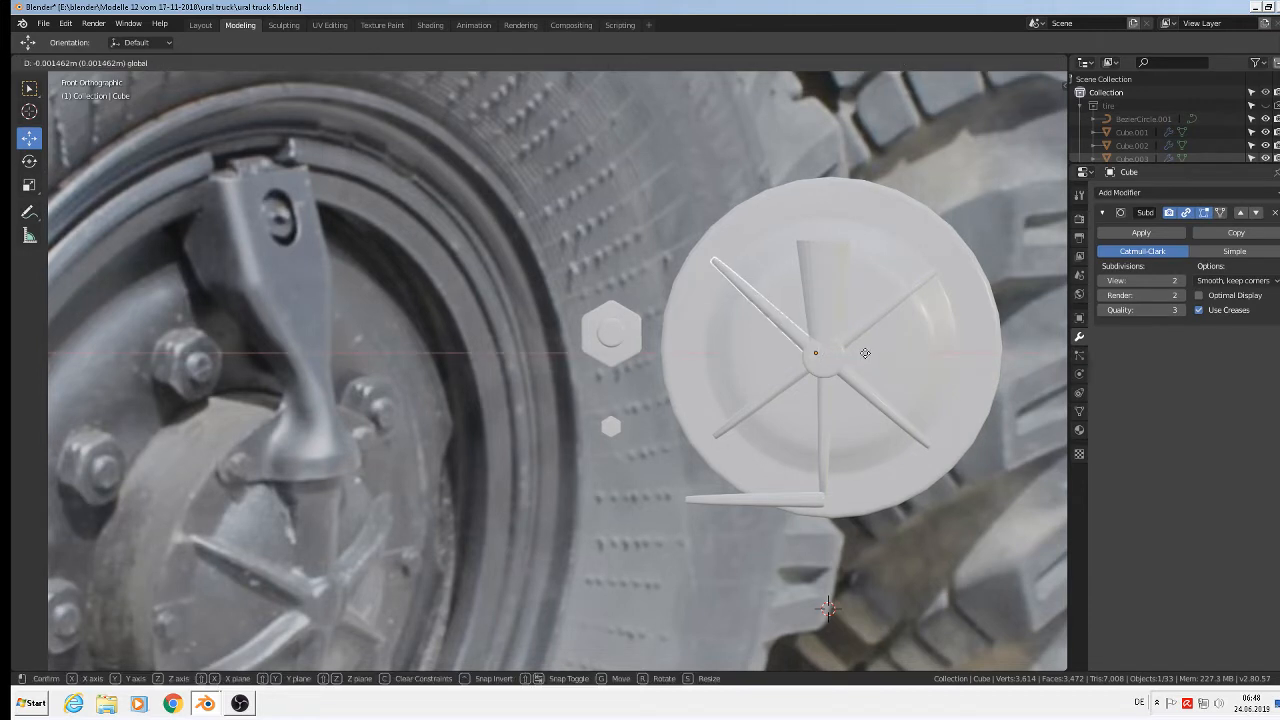
{"action": "left_click", "coordinate": [864, 354]}
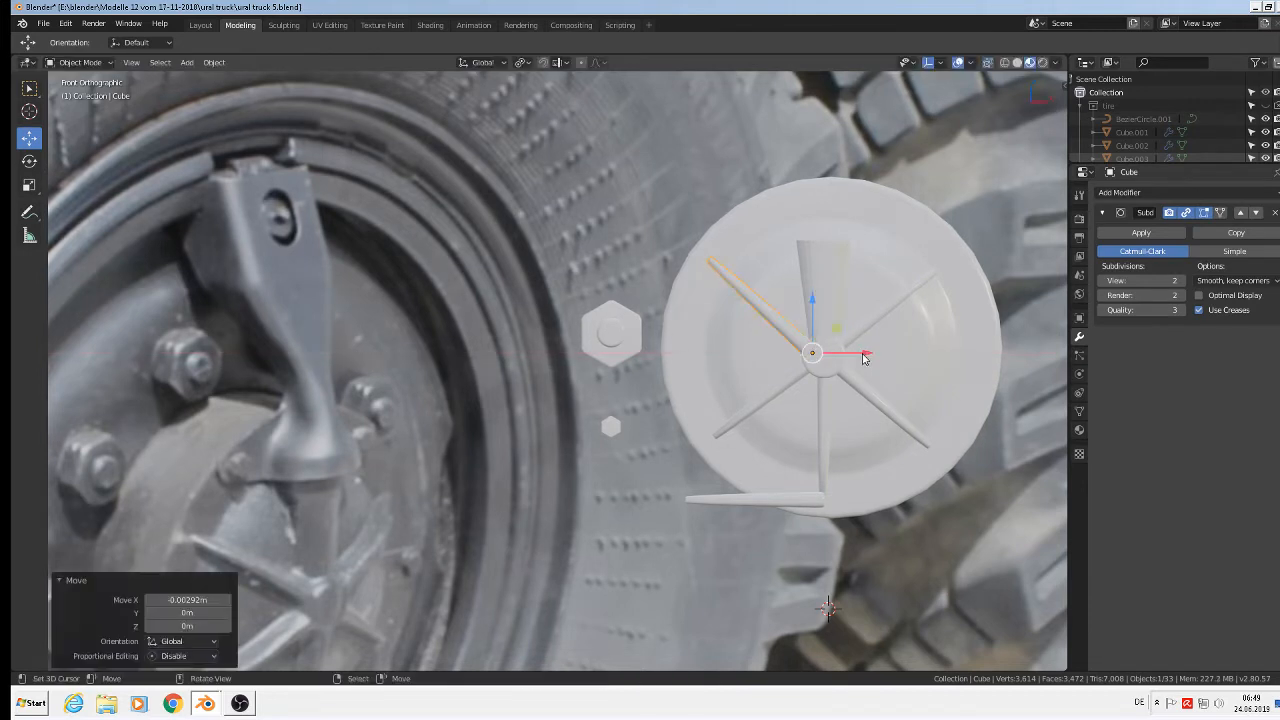
Step: Tilt the tapered cylinder by -13.3° in a side view to follow the hub cap's domed face
{"action": "left_click", "coordinate": [838, 302]}
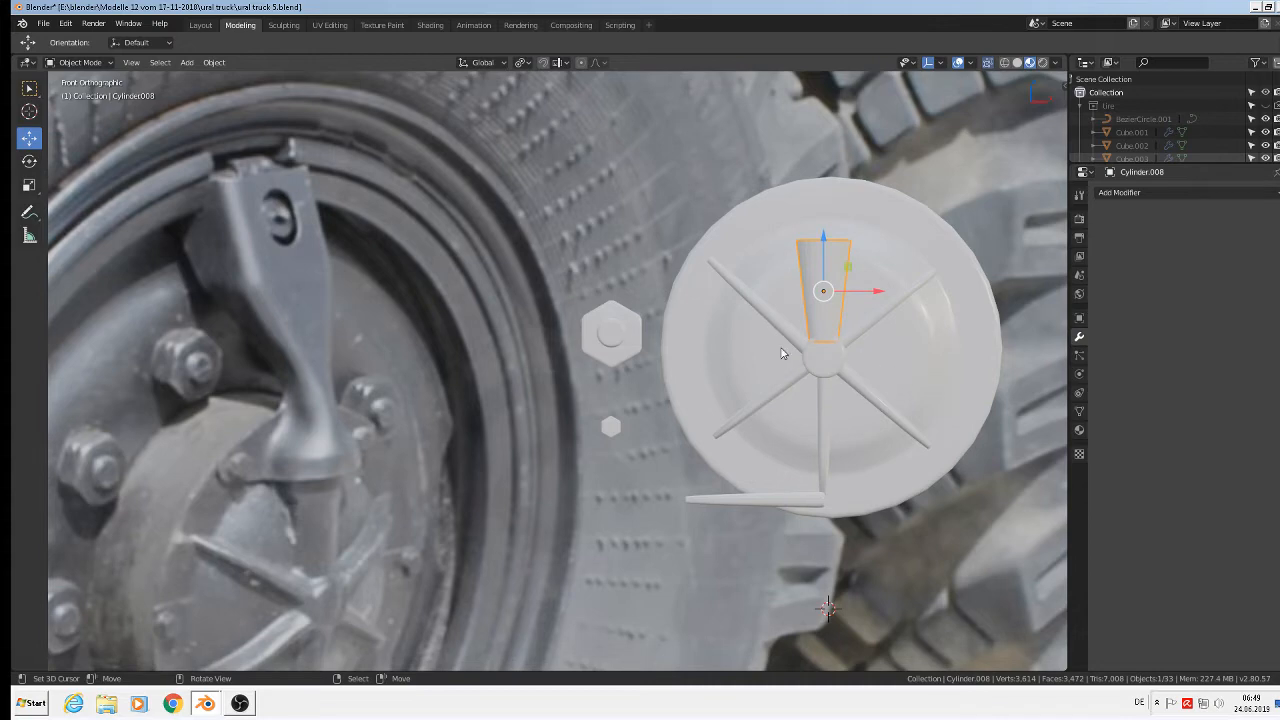
{"action": "middle_click_drag", "start_coordinate": [783, 353], "coordinate": [897, 368]}
{"action": "key", "text": "r"}
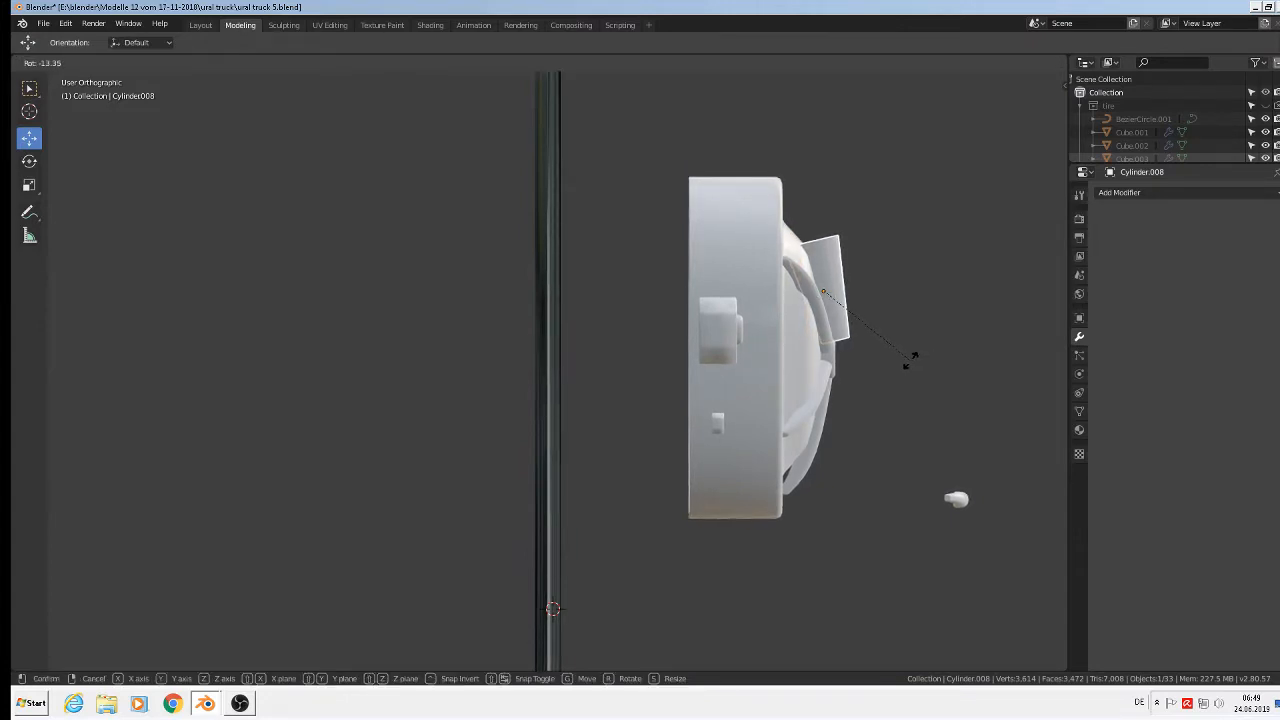
{"action": "left_click", "coordinate": [910, 360]}
Step: Sink the tapered cylinder into the hub cap's face with a Y move of 0.00728 m
{"action": "middle_click_drag", "start_coordinate": [897, 363], "coordinate": [800, 351]}
{"action": "scroll", "coordinate": [800, 351], "scroll_direction": "up", "scroll_amount": 5}
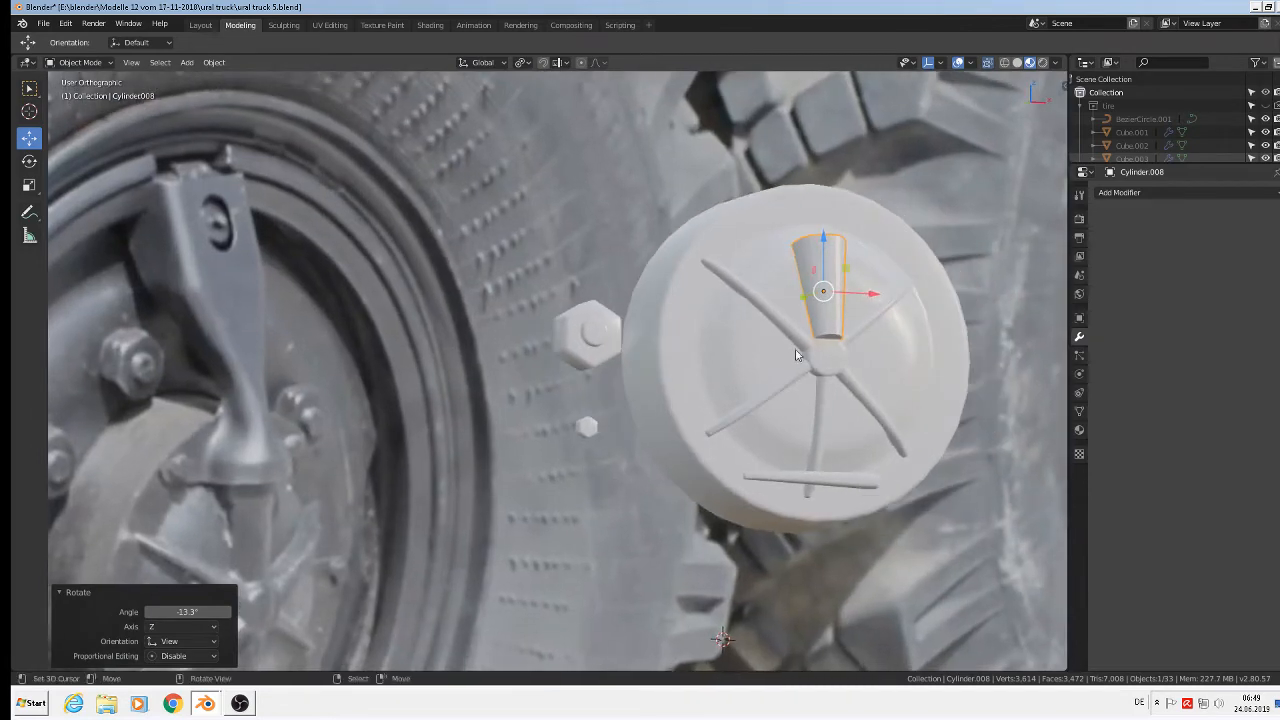
{"action": "scroll", "coordinate": [790, 348], "scroll_direction": "down", "scroll_amount": 5}
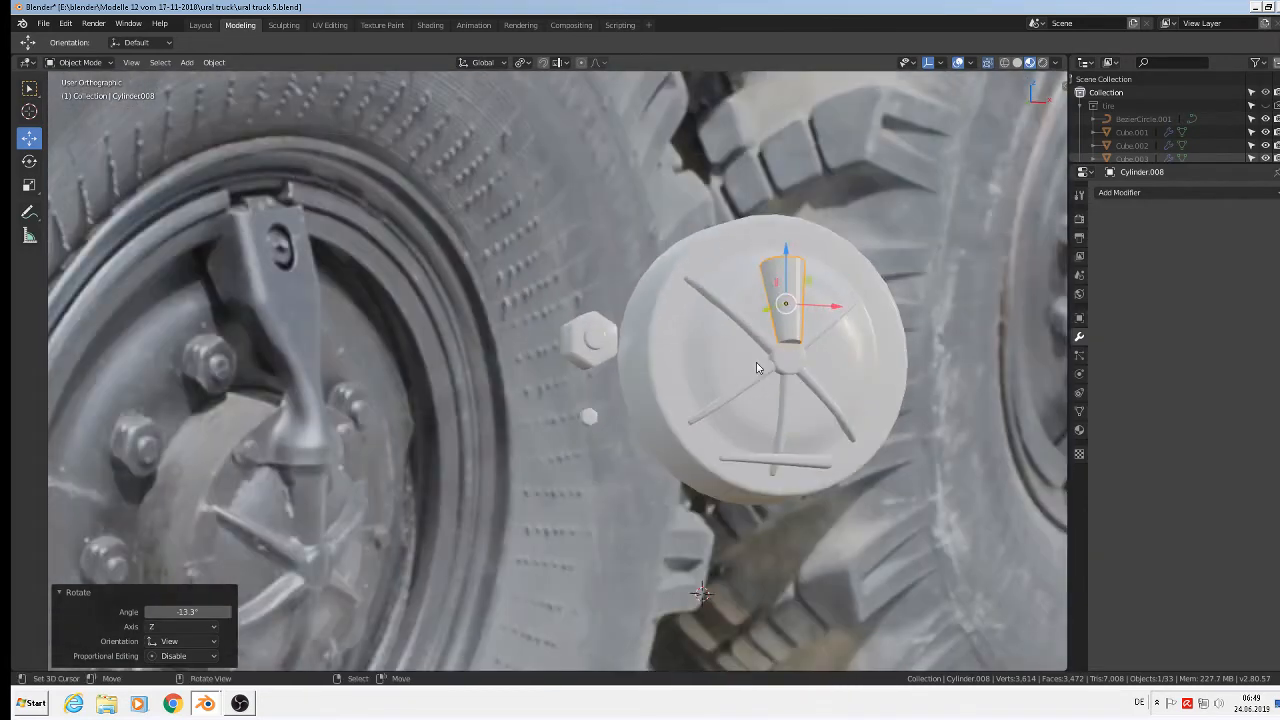
{"action": "middle_click_drag", "start_coordinate": [821, 390], "coordinate": [882, 308]}
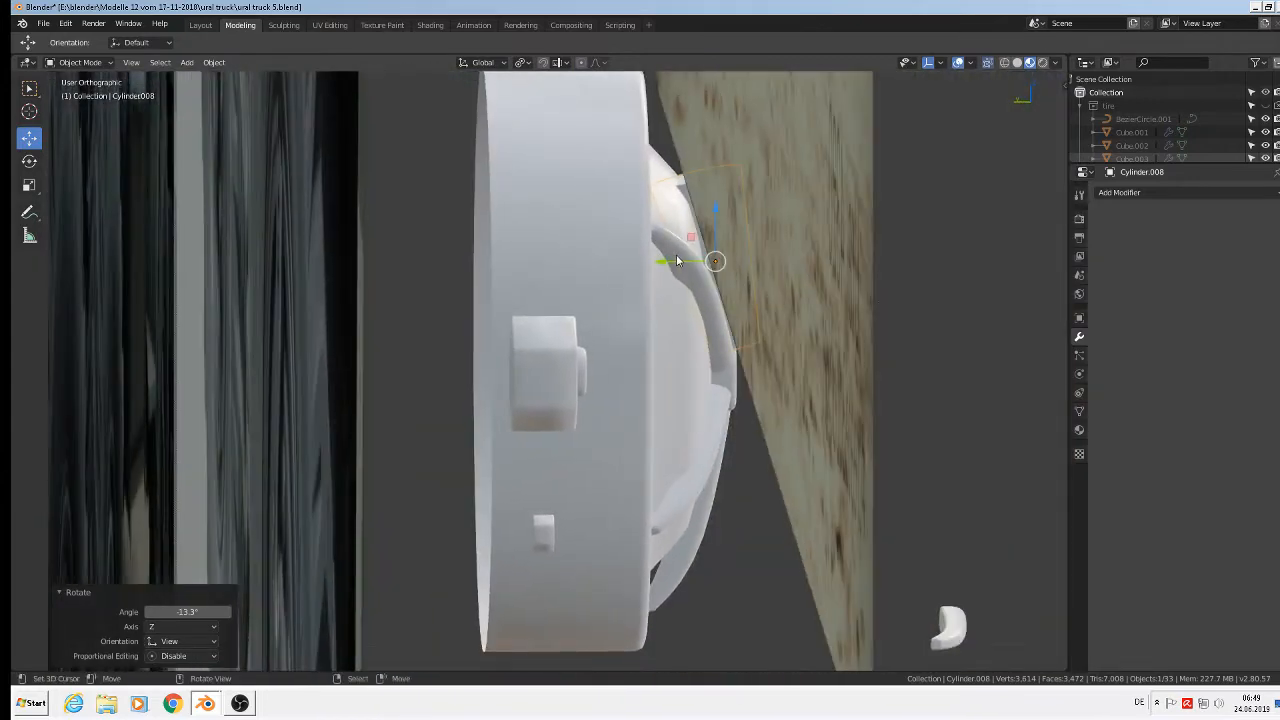
{"action": "left_click_drag", "start_coordinate": [676, 260], "coordinate": [646, 252]}
{"action": "mouse_move", "coordinate": [646, 252]}
{"action": "middle_mouse_down"}
{"action": "mouse_move", "coordinate": [600, 294]}
{"action": "mouse_move", "coordinate": [650, 252]}
{"action": "middle_mouse_up"}
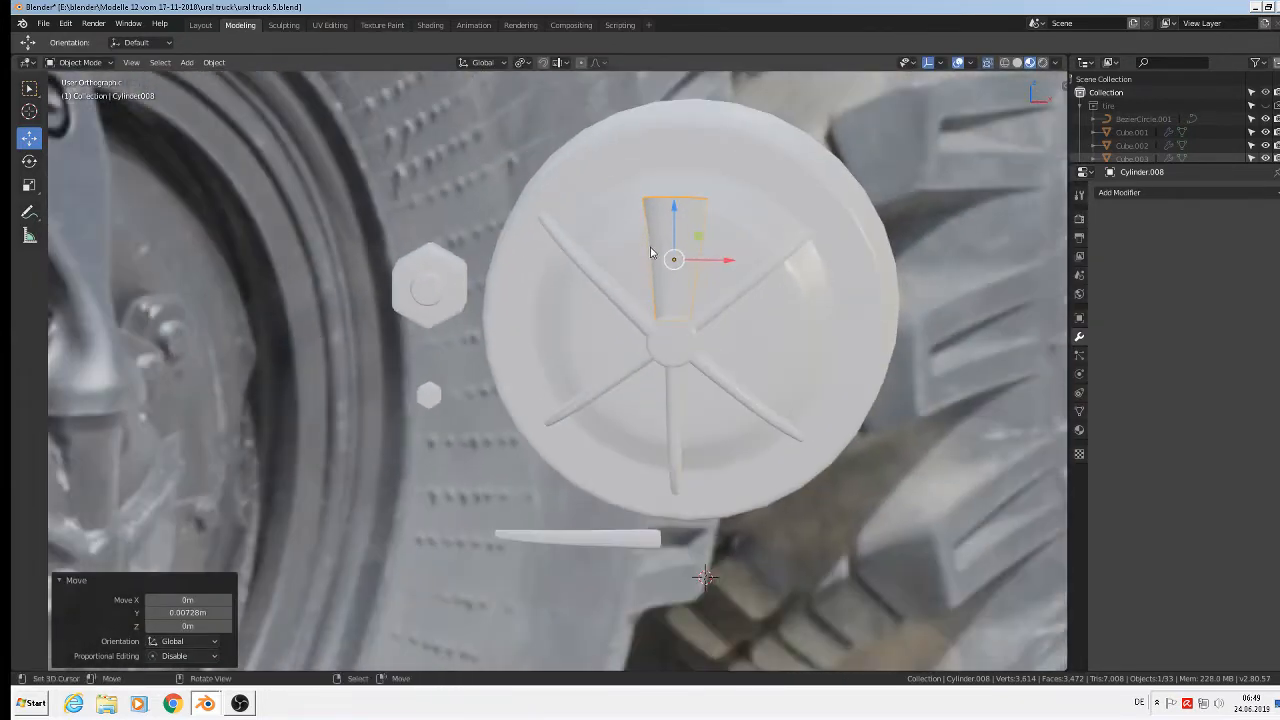
Step: Apply smooth shading to the tapered cylinder on the hub cap
{"action": "scroll", "coordinate": [650, 250], "scroll_direction": "down", "scroll_amount": 3}
{"action": "scroll", "coordinate": [660, 241], "scroll_direction": "up", "scroll_amount": 2}
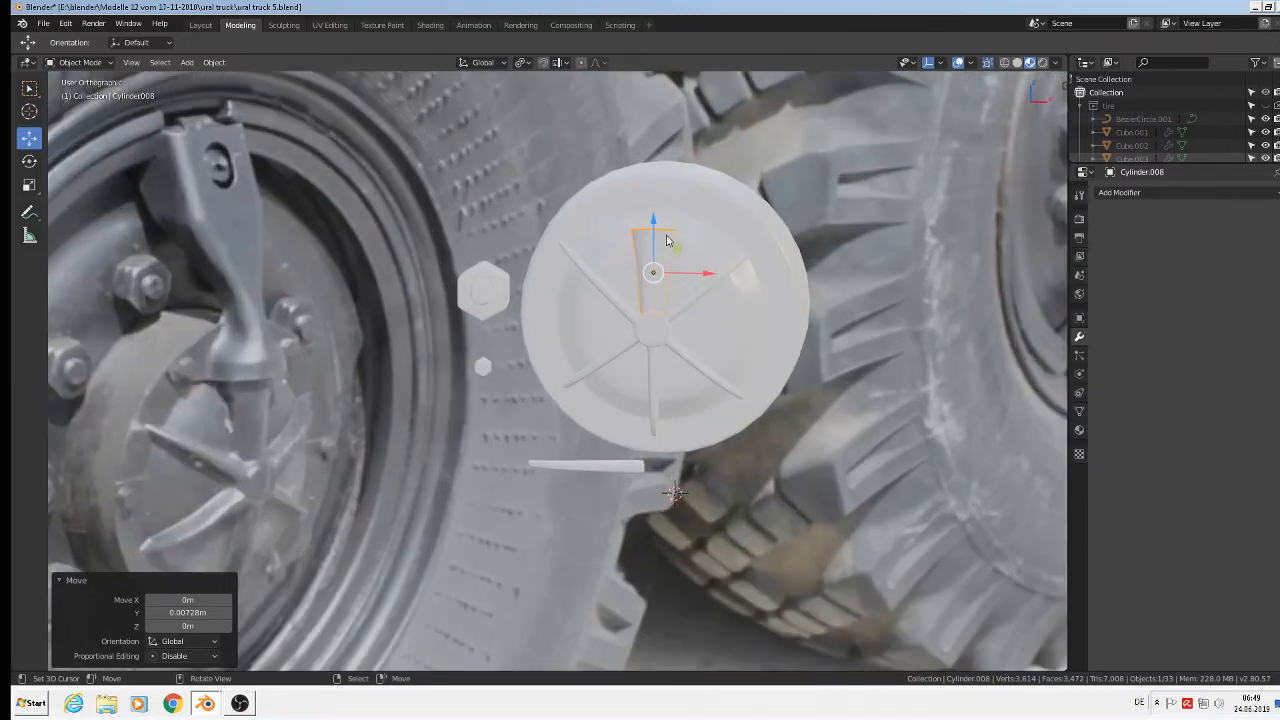
{"action": "left_click", "coordinate": [214, 62]}
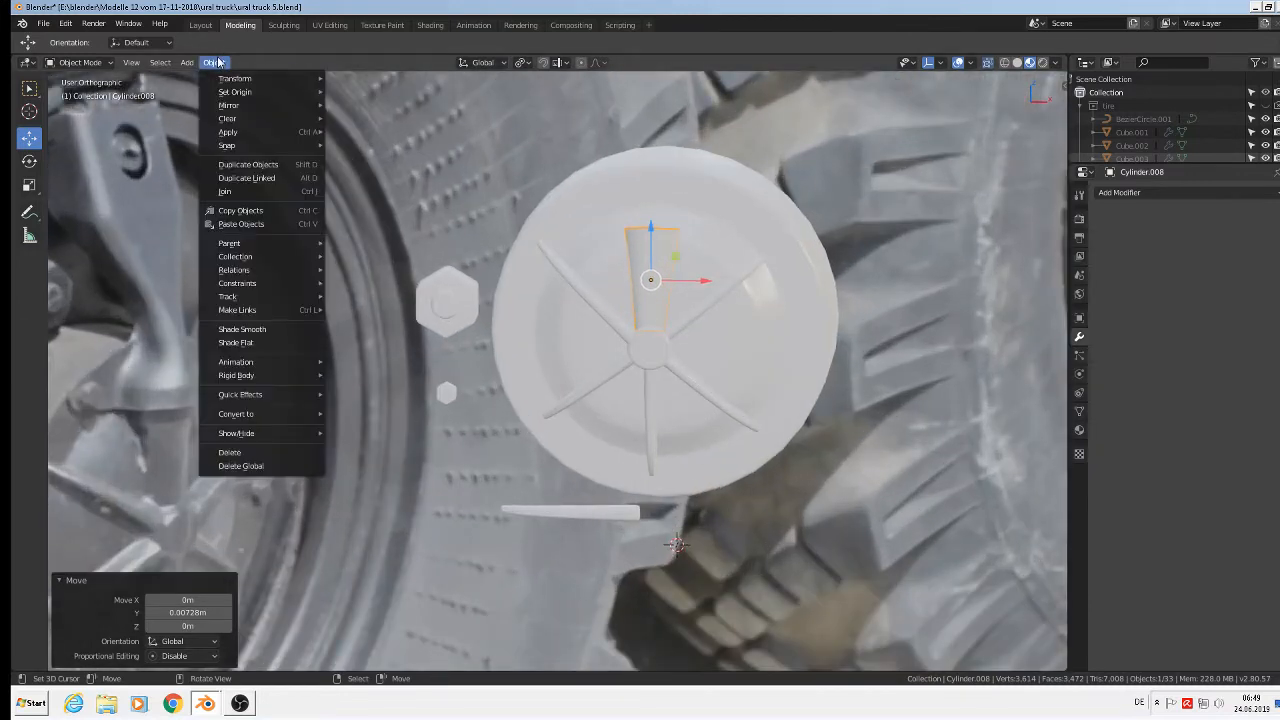
{"action": "mouse_move", "coordinate": [248, 248]}
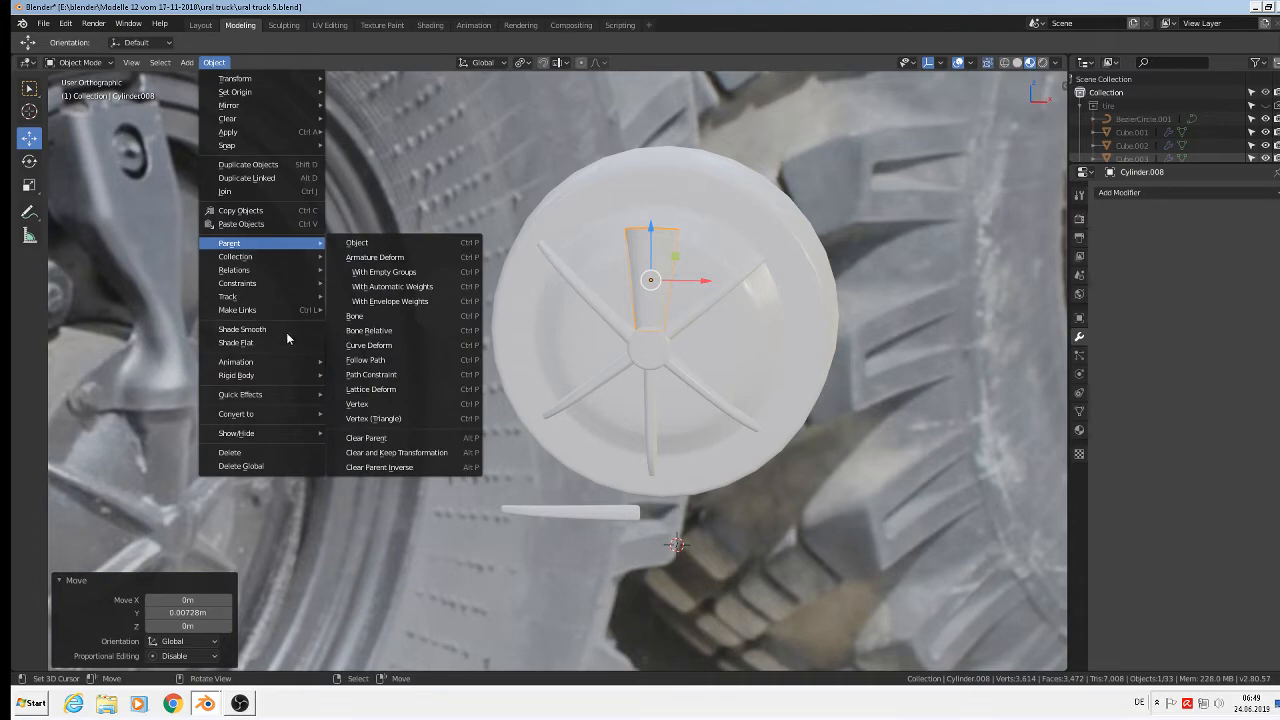
{"action": "left_click", "coordinate": [261, 330]}
Step: Examine the hub cap's ribs and tapered cylinder at an angle and in the front view, comparing them with the reference photo
{"action": "scroll", "coordinate": [560, 265], "scroll_direction": "down", "scroll_amount": 2}
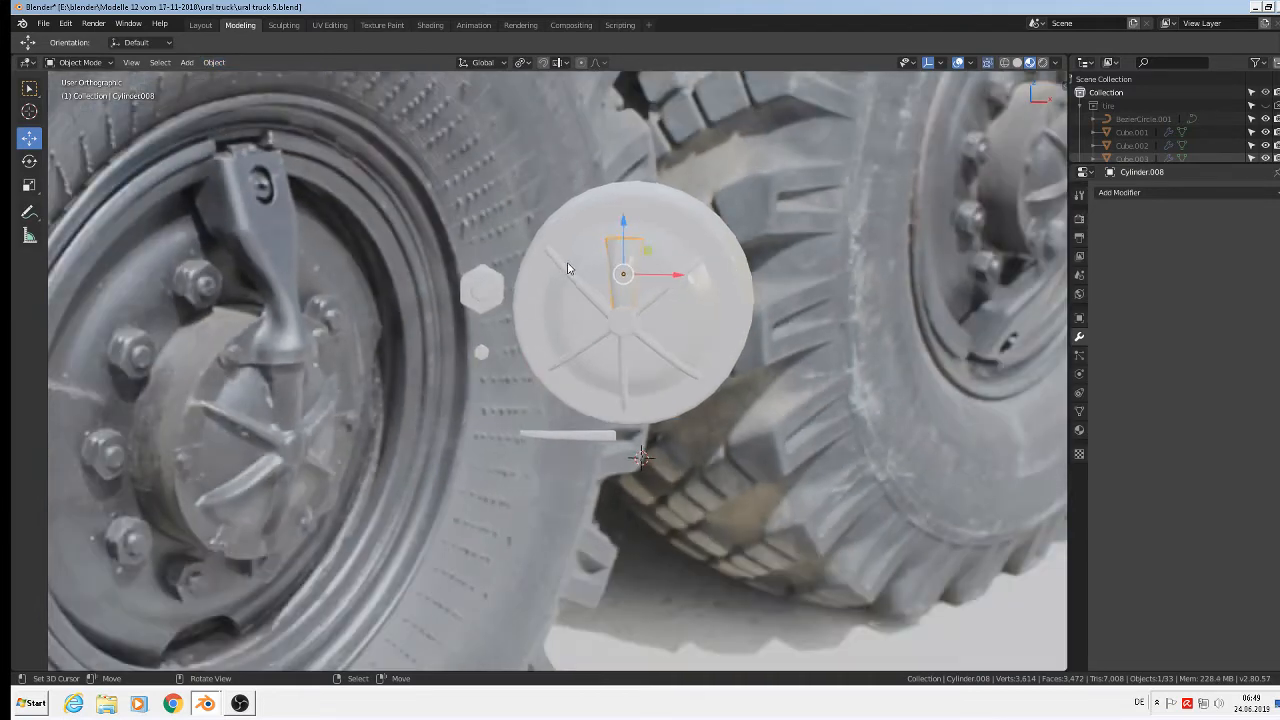
{"action": "key", "text": "a"}
{"action": "left_click", "coordinate": [614, 312]}
{"action": "middle_click_drag", "start_coordinate": [616, 314], "coordinate": [660, 378]}
{"action": "middle_click_drag", "start_coordinate": [572, 265], "coordinate": [587, 270]}
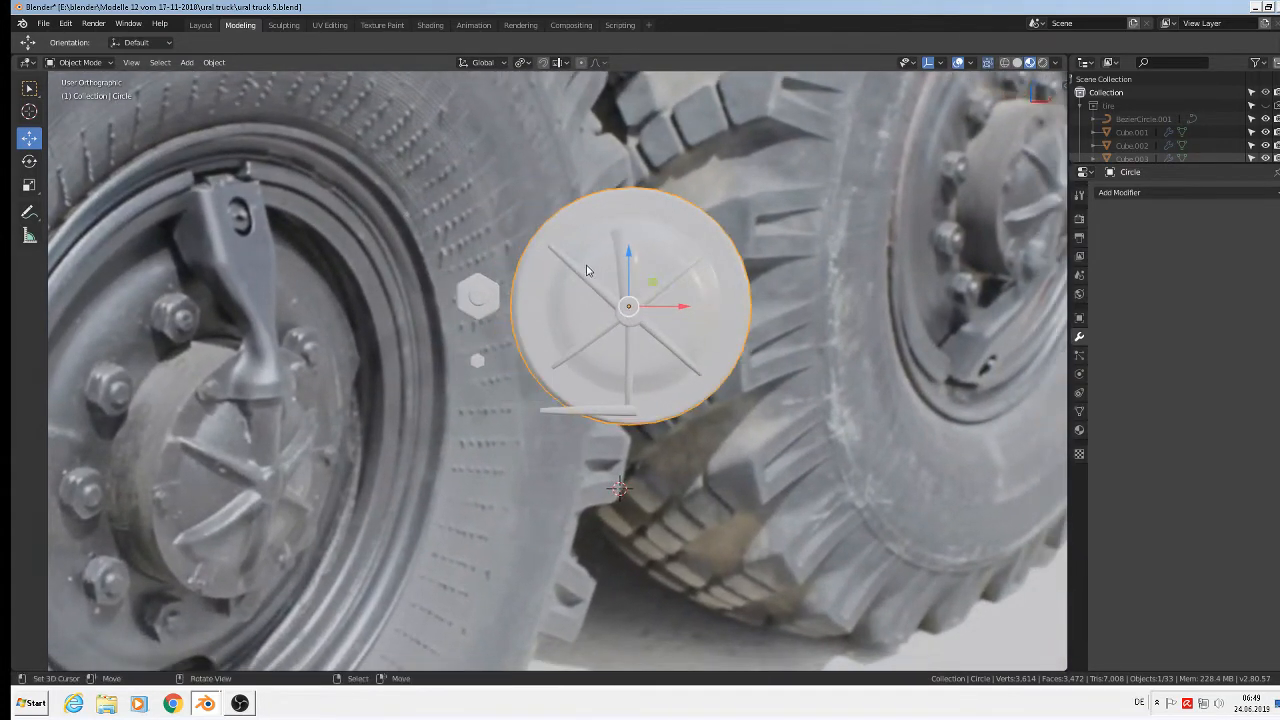
{"action": "key", "text": "KP_1"}
{"action": "scroll", "coordinate": [652, 303], "scroll_direction": "up", "scroll_amount": 2}
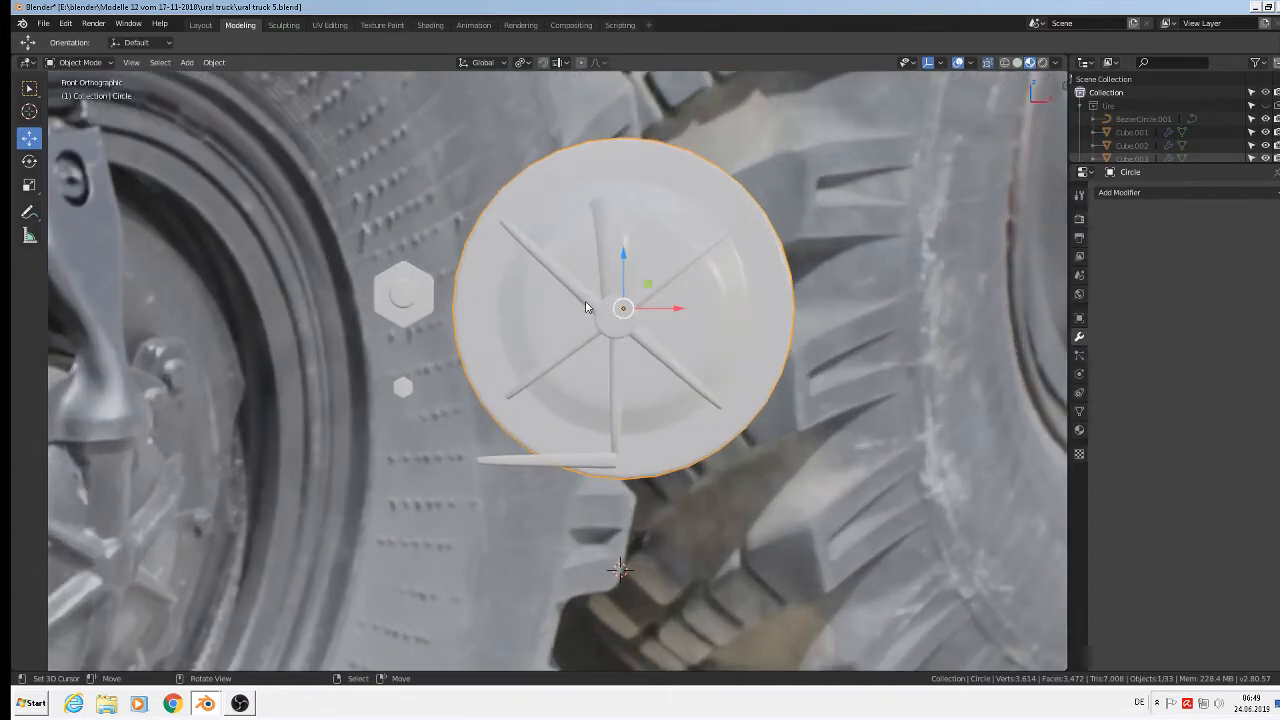
{"action": "left_click", "coordinate": [708, 257]}
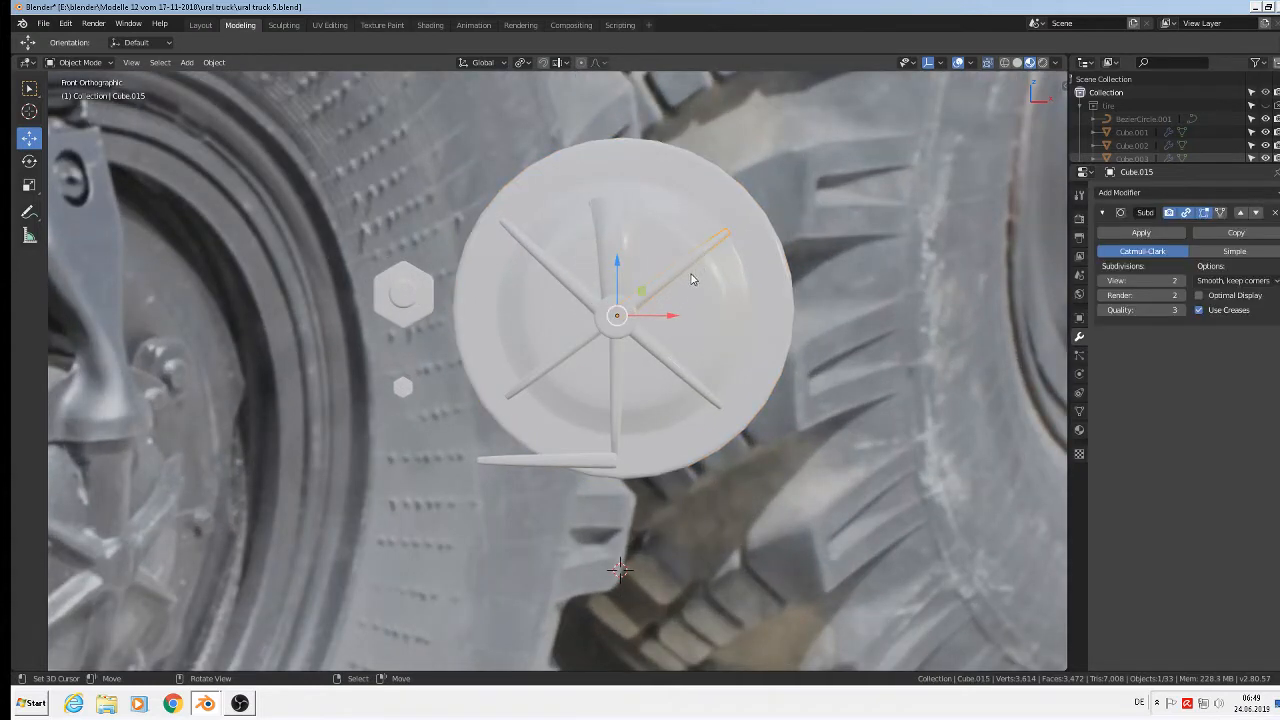
{"action": "left_click", "coordinate": [526, 247]}
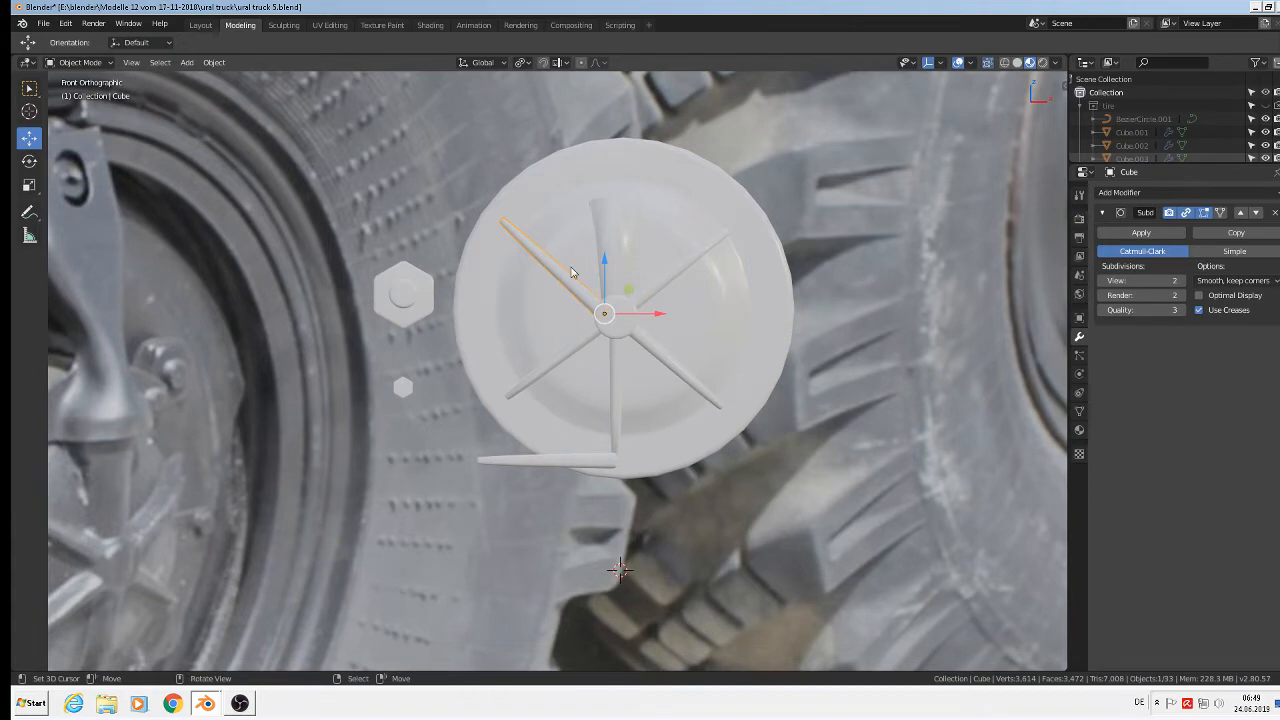
Step: Move the five ribs, the tapered cylinder and the centre boss together by 0.00497 m along X in the front view
{"action": "left_click", "coordinate": [715, 255]}
{"action": "middle_click_drag", "start_coordinate": [715, 262], "coordinate": [732, 293]}
{"action": "key", "text": "KP_1"}
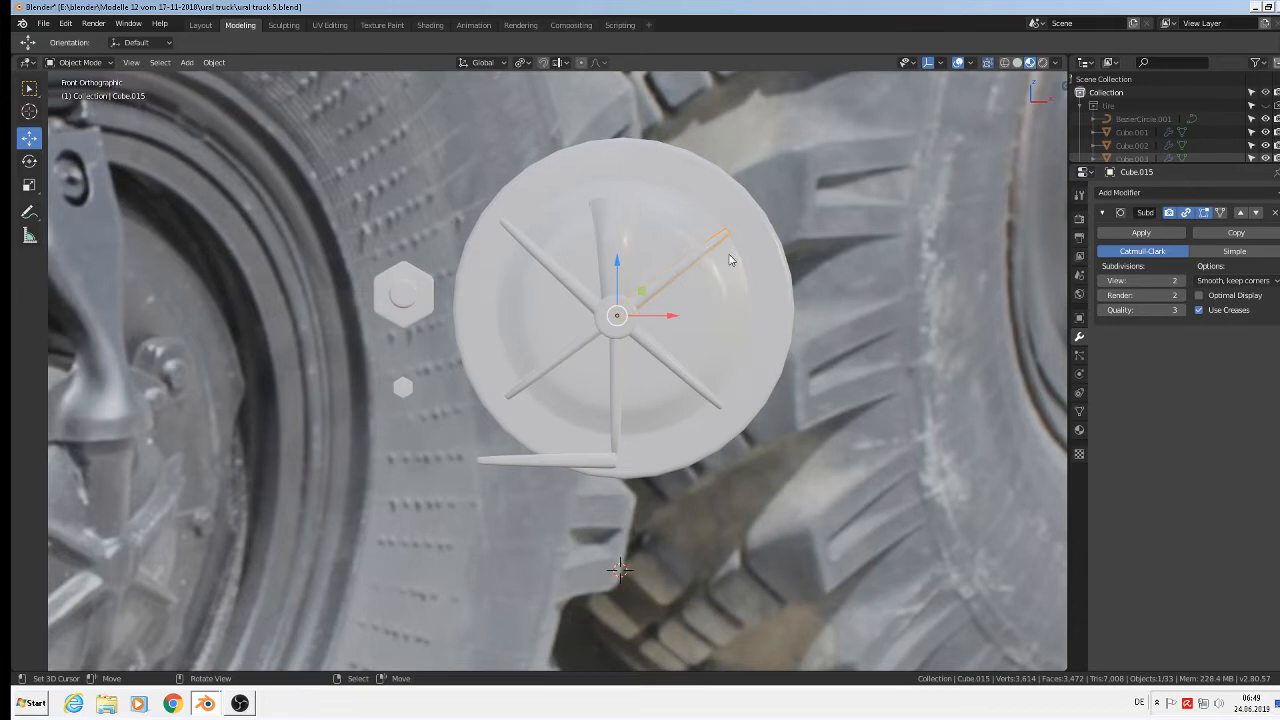
{"action": "left_click", "coordinate": [617, 265], "text": "shift"}
{"action": "left_click", "coordinate": [584, 295], "text": "shift"}
{"action": "left_click", "coordinate": [580, 348], "text": "shift"}
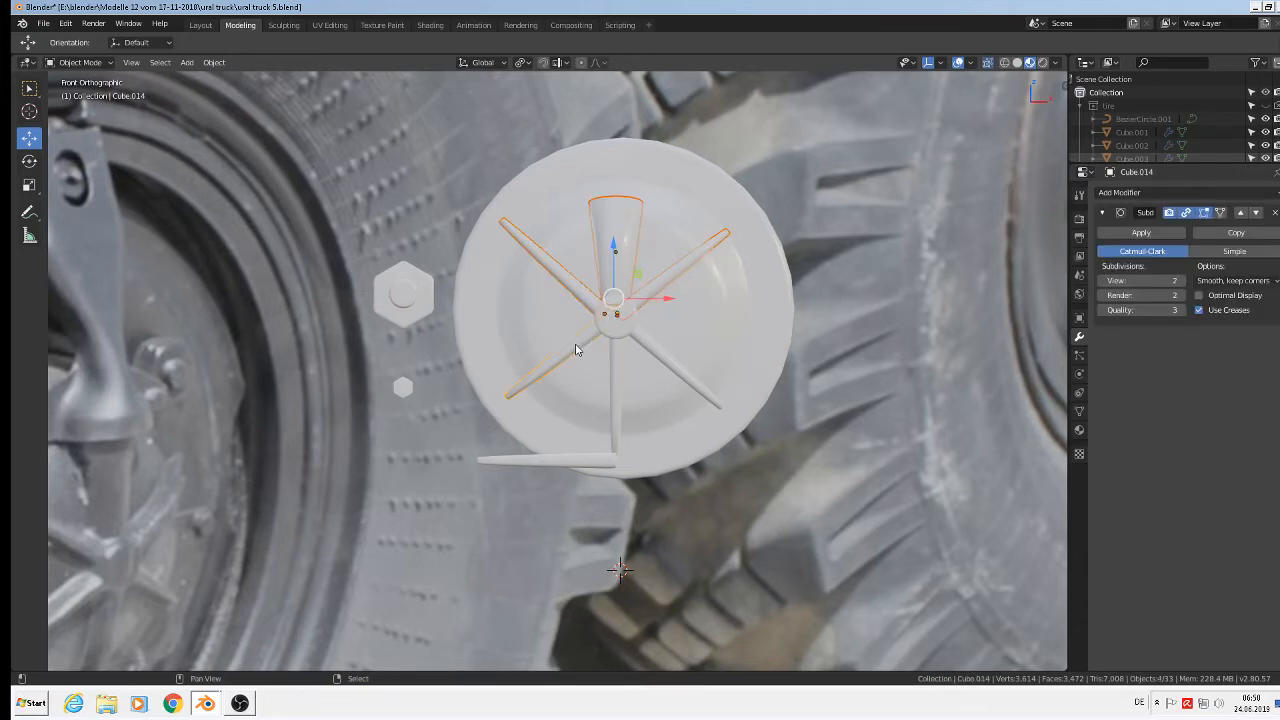
{"action": "left_click", "coordinate": [617, 358], "text": "shift"}
{"action": "left_click", "coordinate": [628, 315], "text": "shift"}
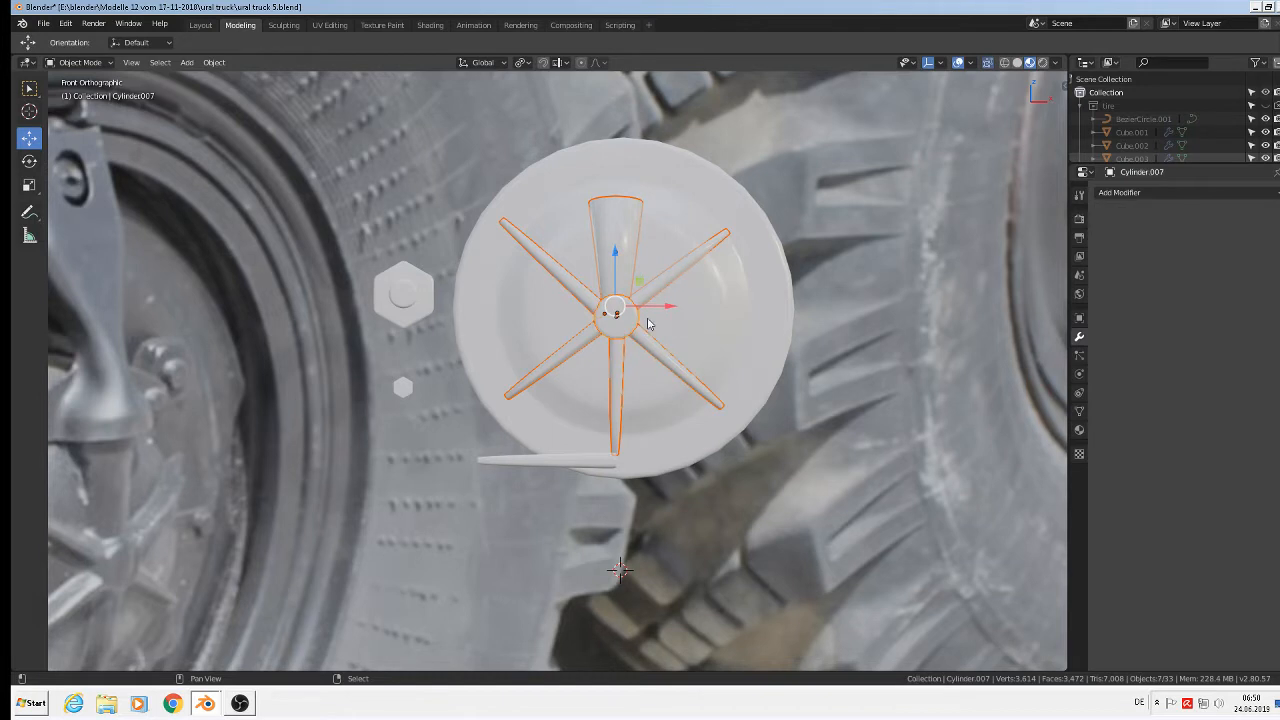
{"action": "key", "text": "g"}
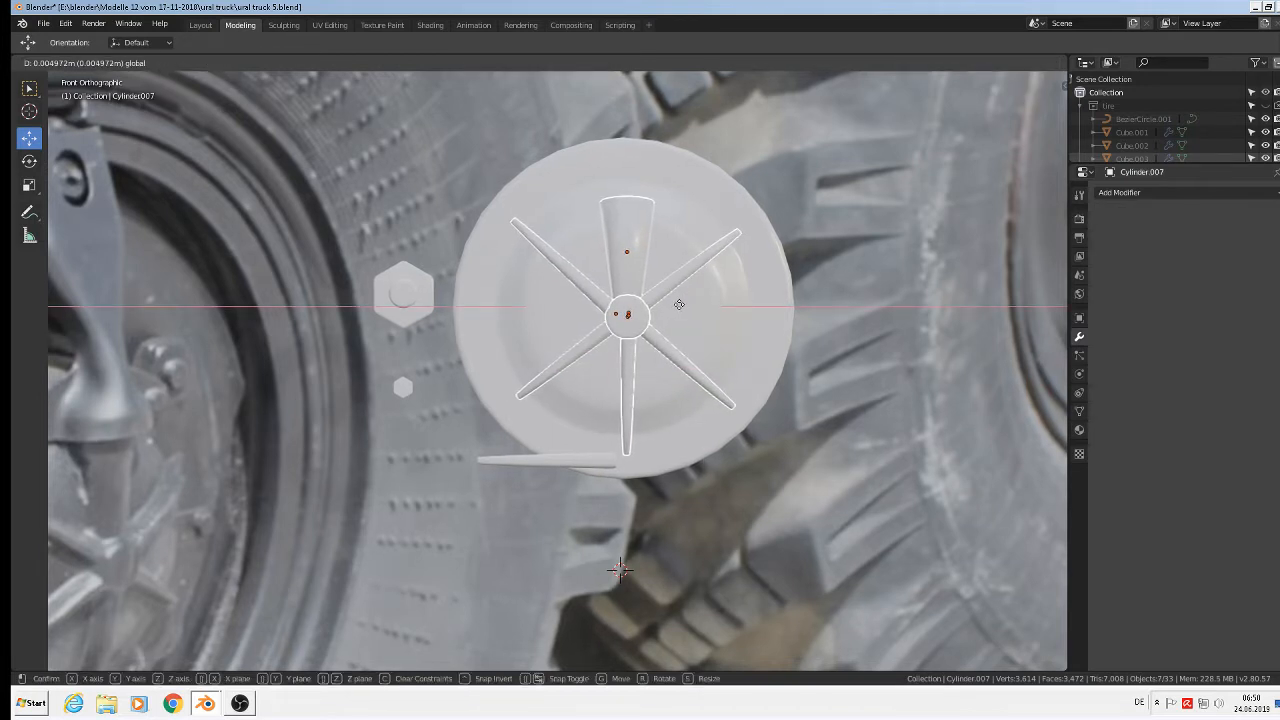
{"action": "left_click", "coordinate": [679, 304]}
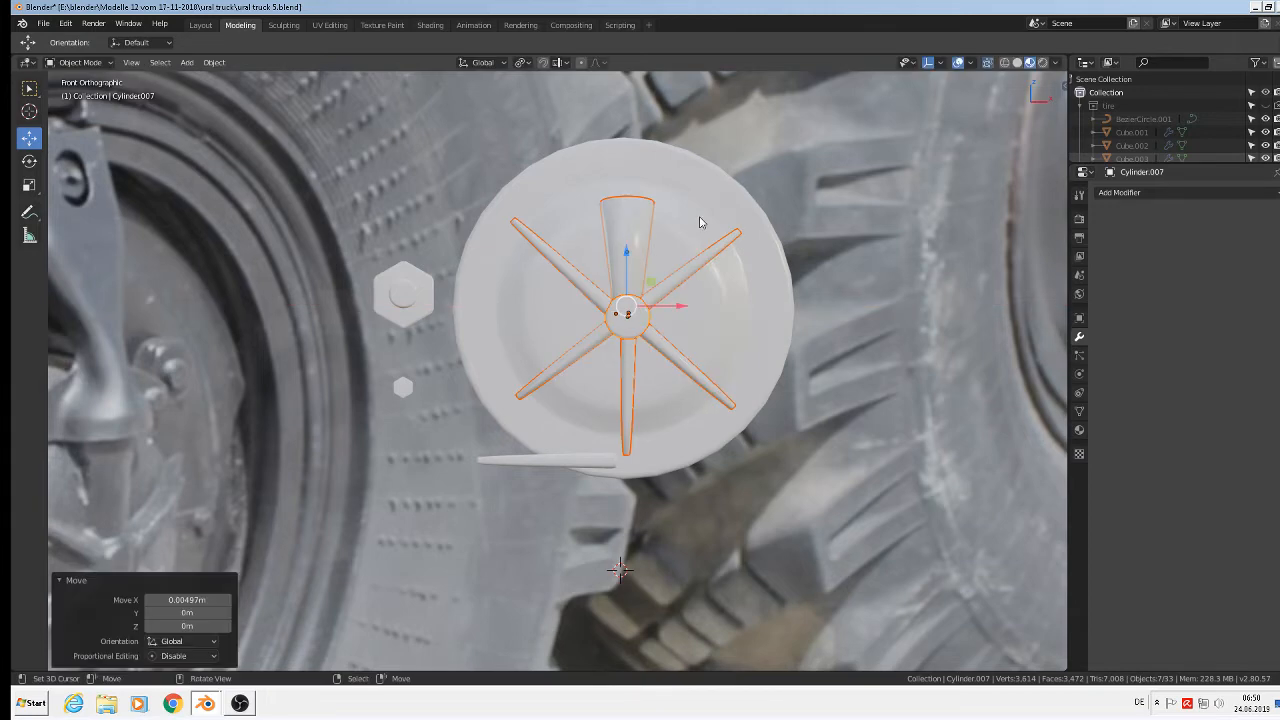
{"action": "middle_click_drag", "start_coordinate": [694, 247], "coordinate": [569, 286]}
{"action": "key", "text": "a"}
{"action": "key", "text": "alt+a"}
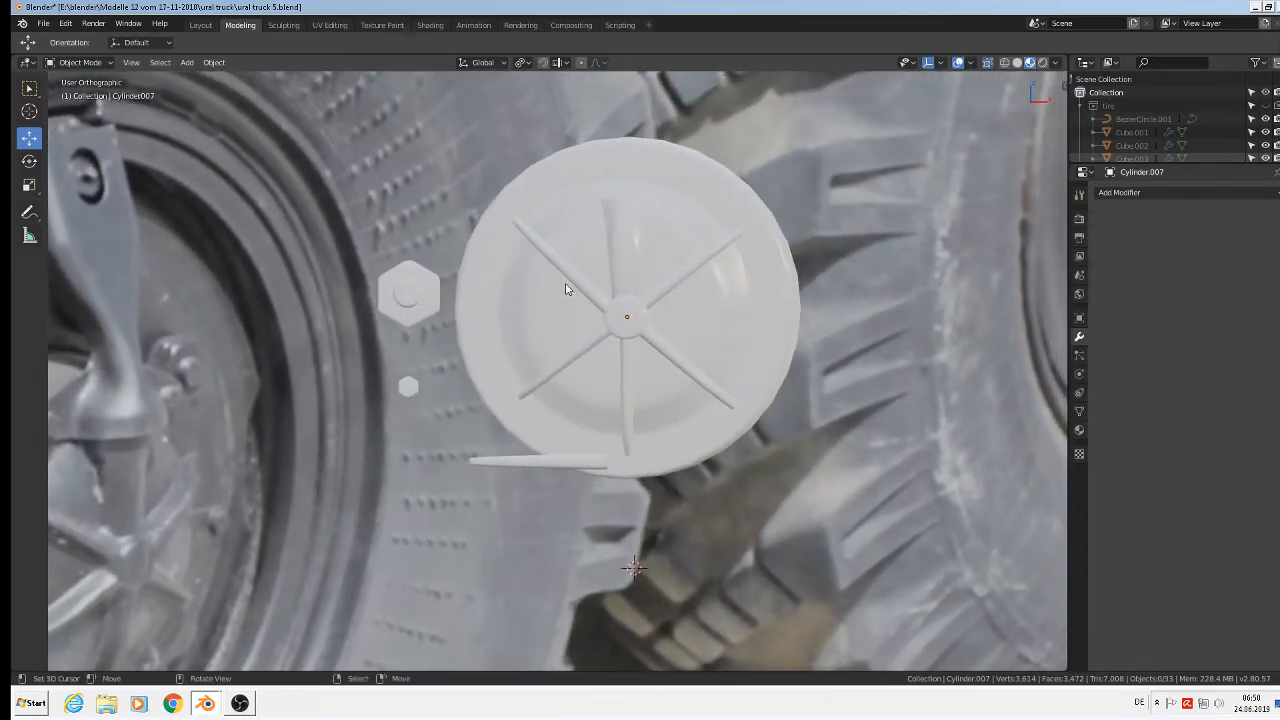
Step: Rotate the hub cap's upper-left rib by -4.86° and its lower-left rib by -2.99° in the view plane
{"action": "left_click", "coordinate": [576, 281]}
{"action": "key", "text": "r"}
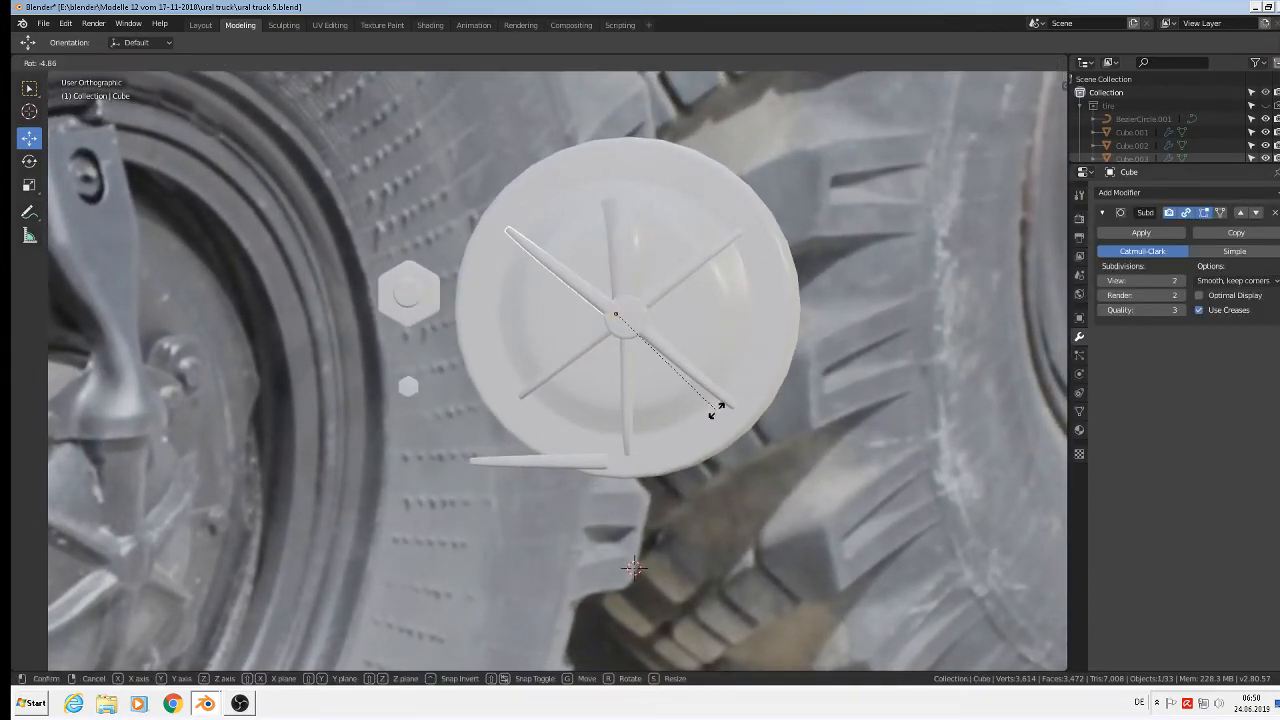
{"action": "left_click", "coordinate": [716, 416]}
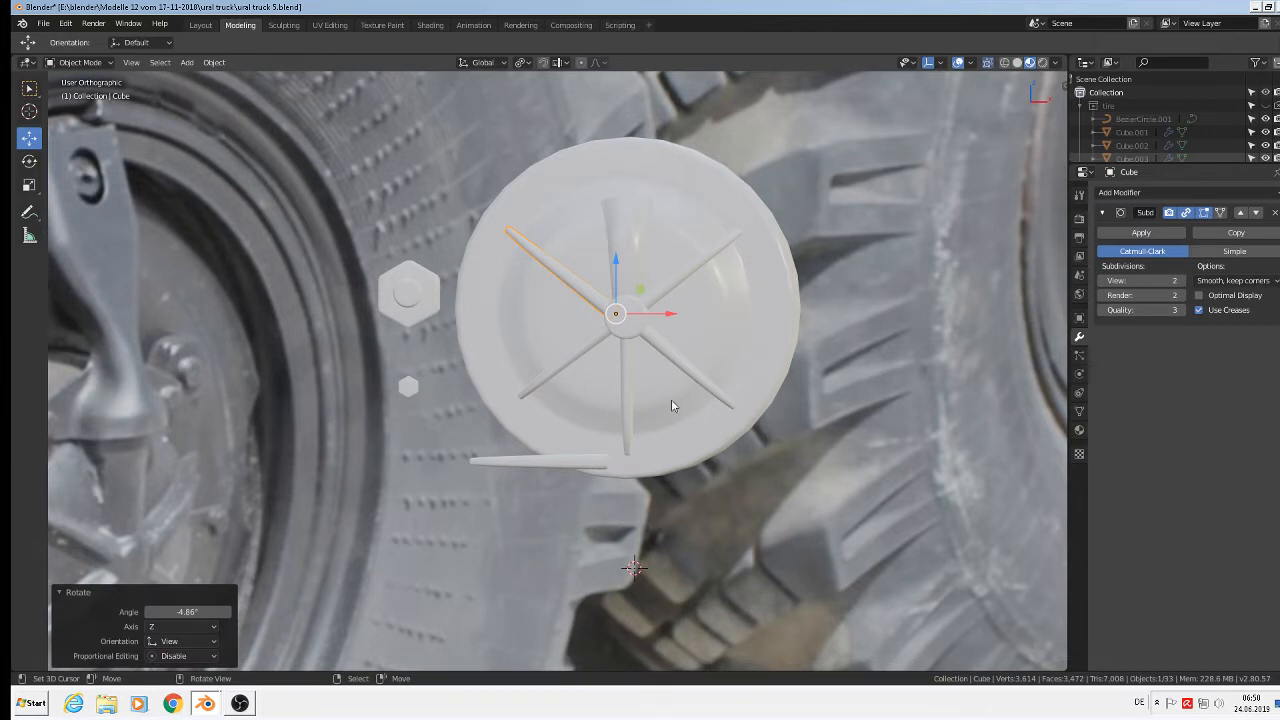
{"action": "left_click", "coordinate": [586, 357]}
{"action": "key", "text": "r"}
{"action": "left_click", "coordinate": [727, 449]}
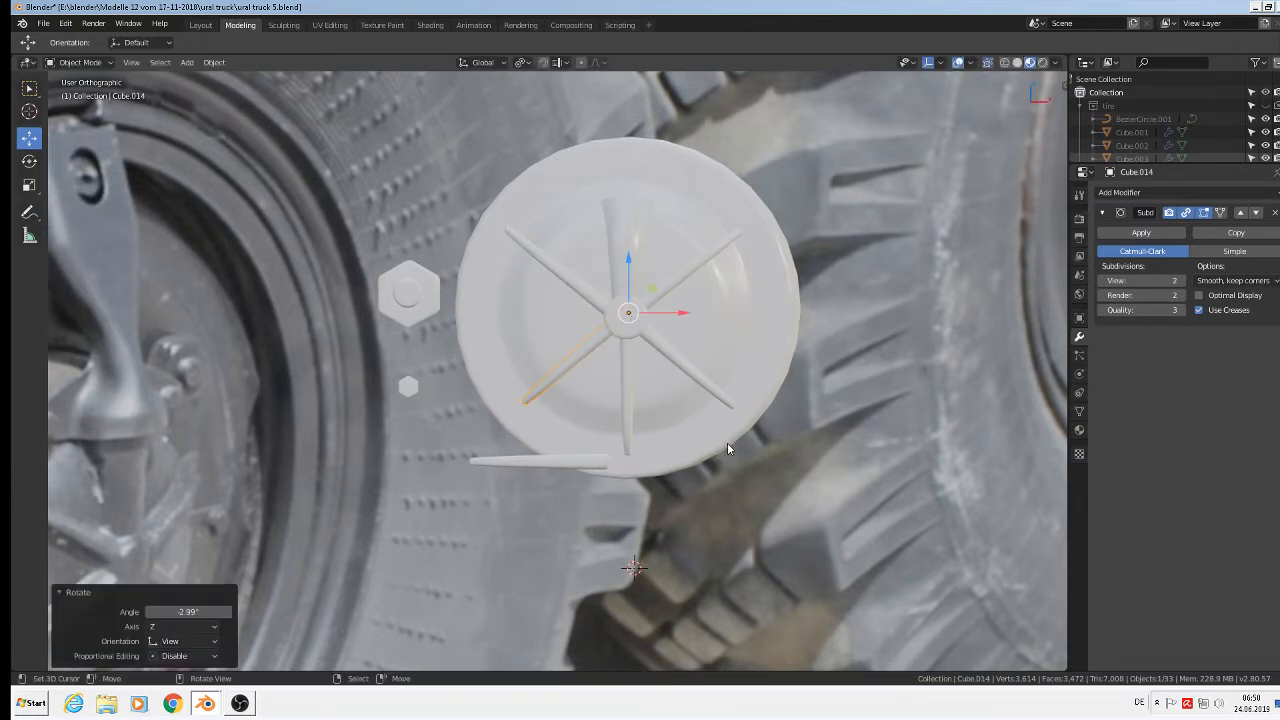
Step: Rotate the hub cap's lower-right rib by about -2.56° in the view plane and clear the selection
{"action": "left_click", "coordinate": [712, 398]}
{"action": "key", "text": "r"}
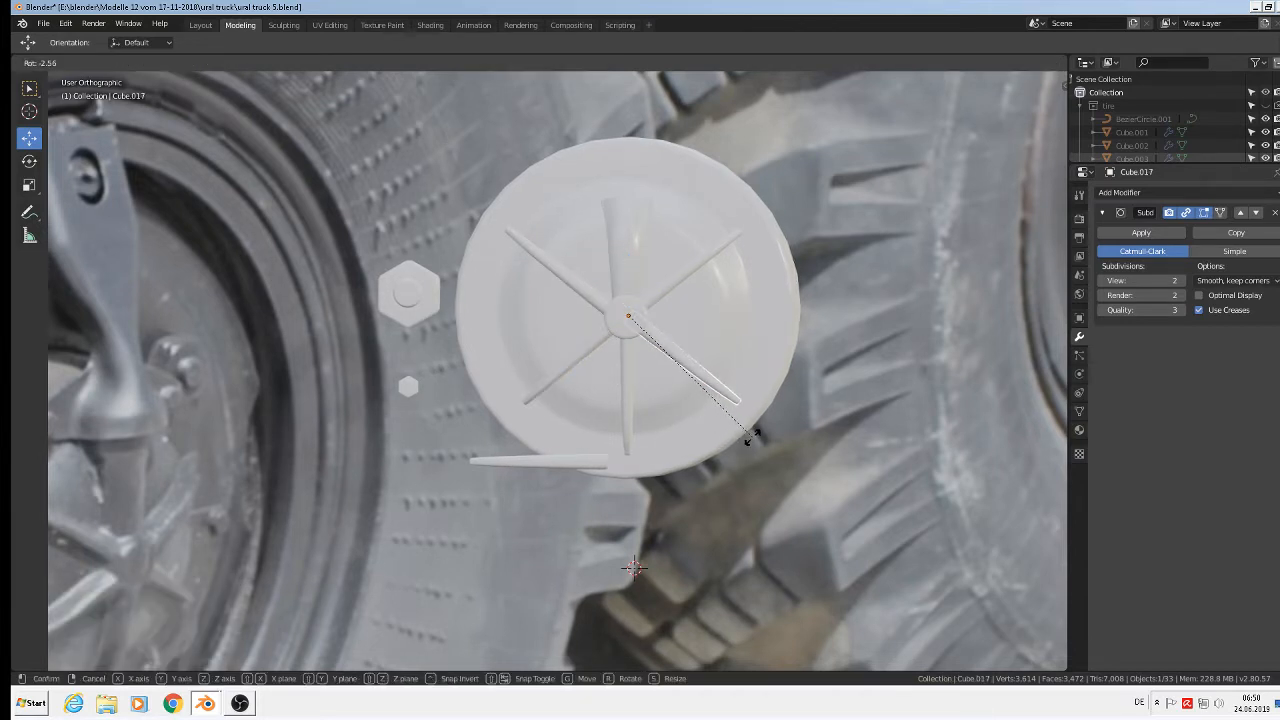
{"action": "left_click", "coordinate": [751, 434]}
{"action": "scroll", "coordinate": [710, 310], "scroll_direction": "down", "scroll_amount": 2}
{"action": "key", "text": "a"}
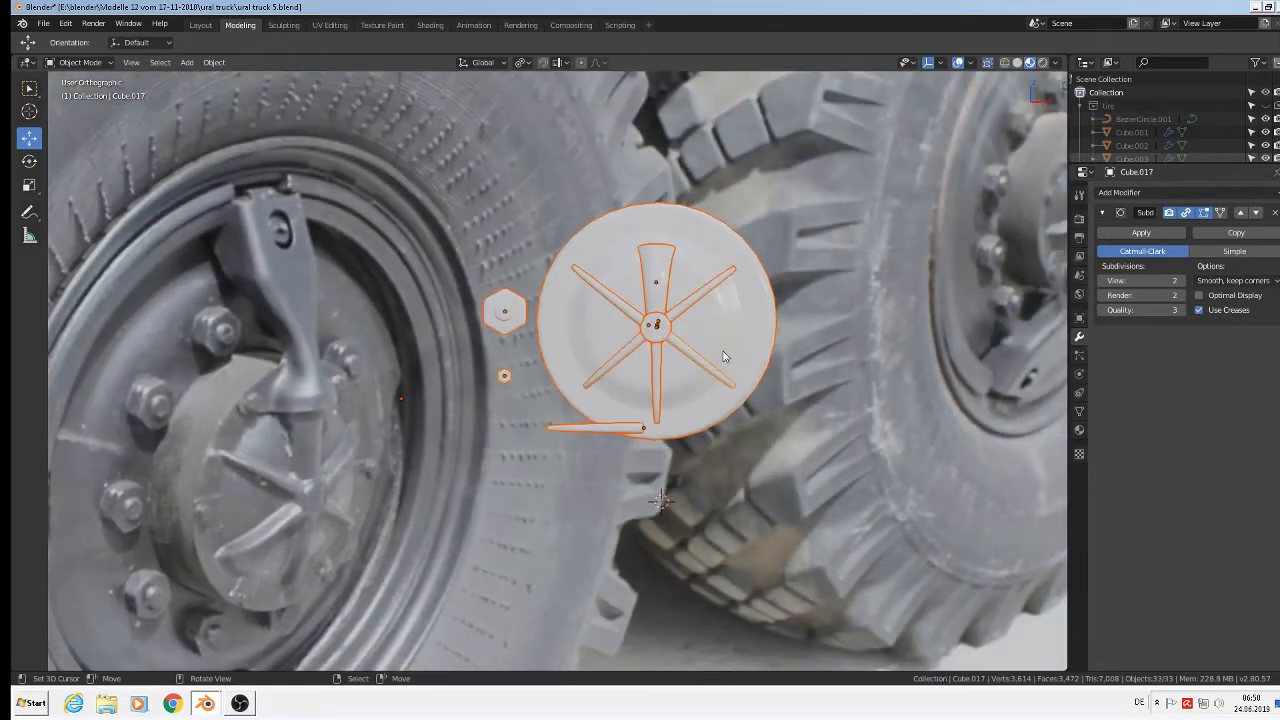
{"action": "key", "text": "alt+a"}
Step: Examine the hub cap's rib arrangement from the front and at an angle against the wheel reference photos
{"action": "mouse_move", "coordinate": [724, 356]}
{"action": "middle_mouse_down"}
{"action": "mouse_move", "coordinate": [741, 361]}
{"action": "mouse_move", "coordinate": [726, 372]}
{"action": "middle_mouse_up"}
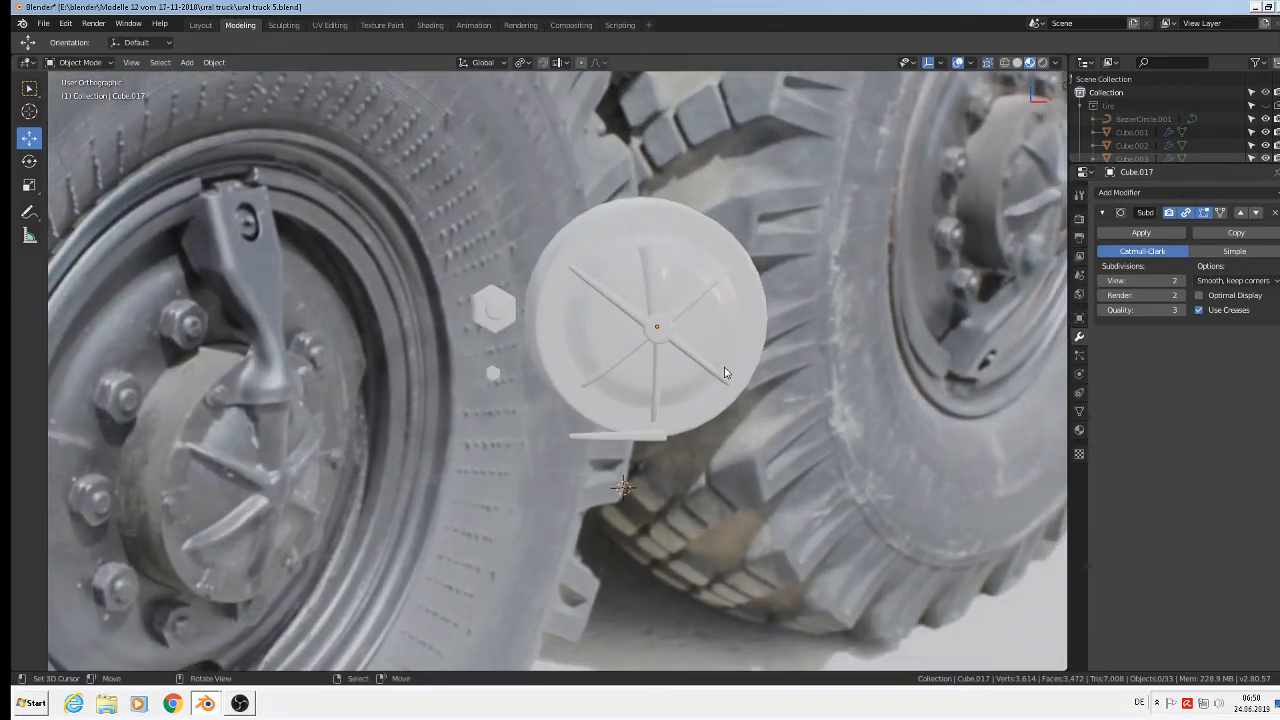
{"action": "key", "text": "KP_1"}
{"action": "scroll", "coordinate": [573, 248], "scroll_direction": "down", "scroll_amount": 6}
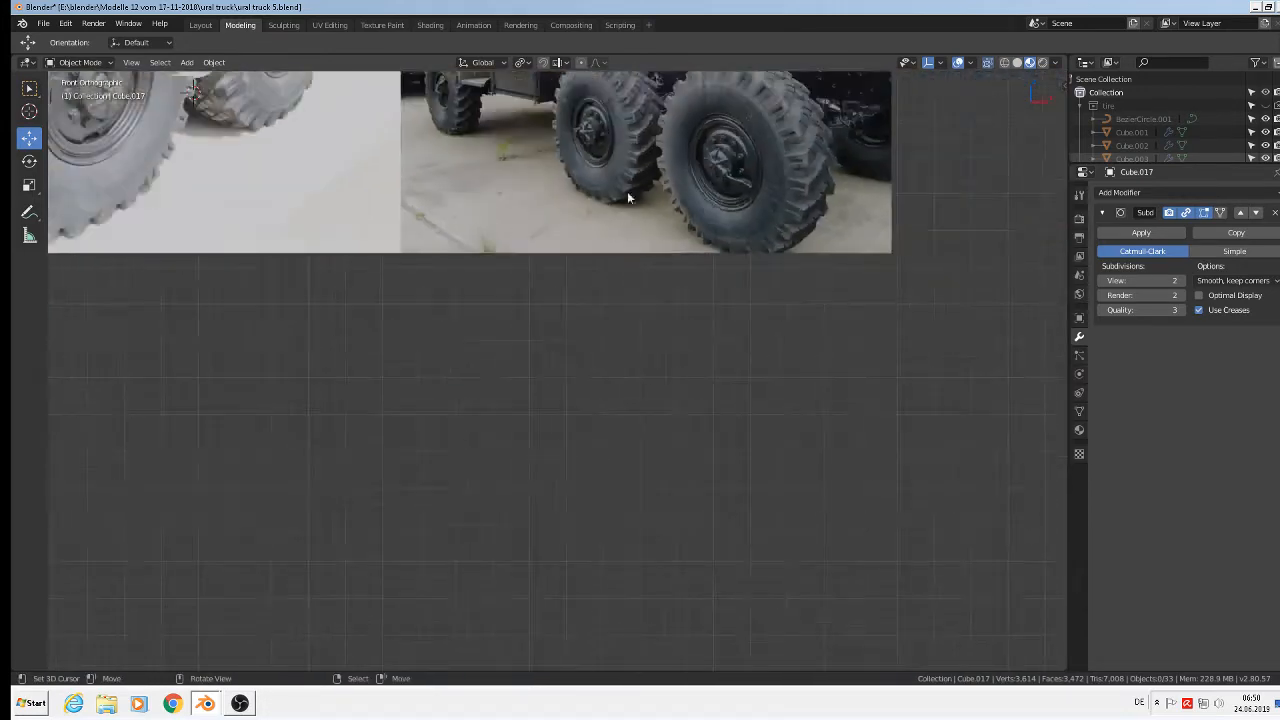
{"action": "scroll", "coordinate": [447, 135], "scroll_direction": "up", "scroll_amount": 10}
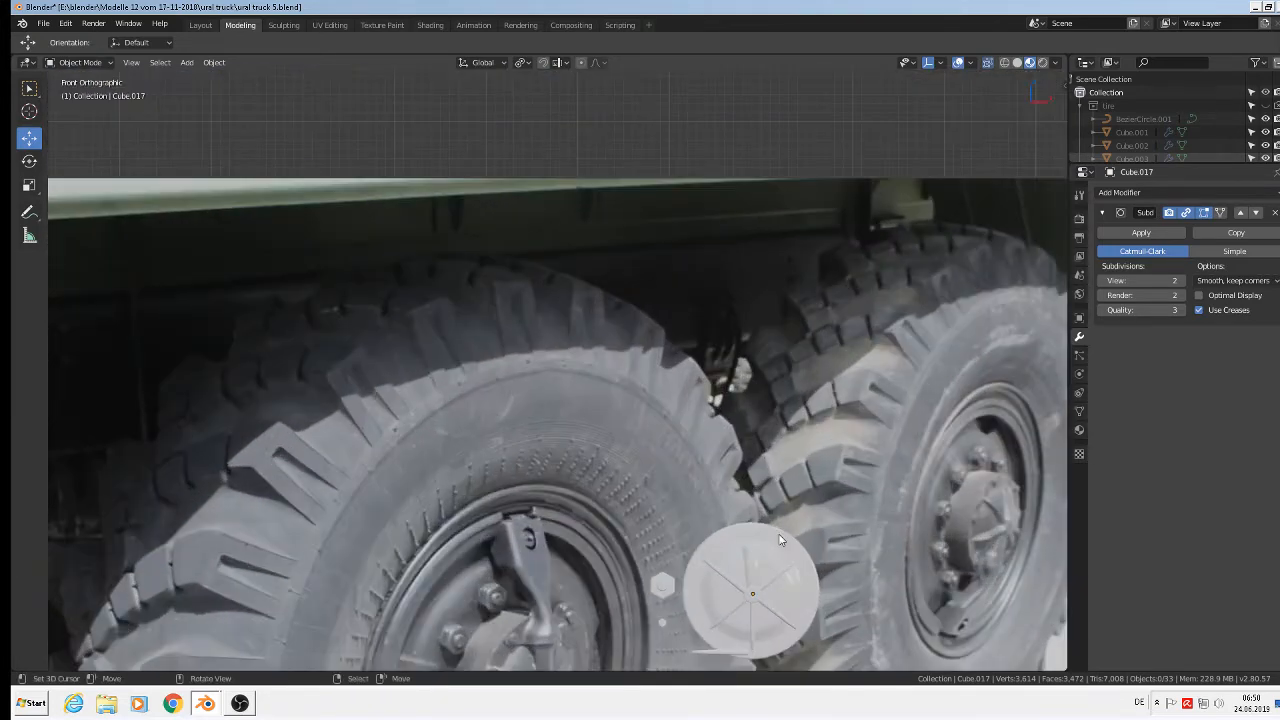
{"action": "scroll", "coordinate": [690, 300], "scroll_direction": "up", "scroll_amount": 4}
{"action": "scroll", "coordinate": [679, 310], "scroll_direction": "up", "scroll_amount": 1}
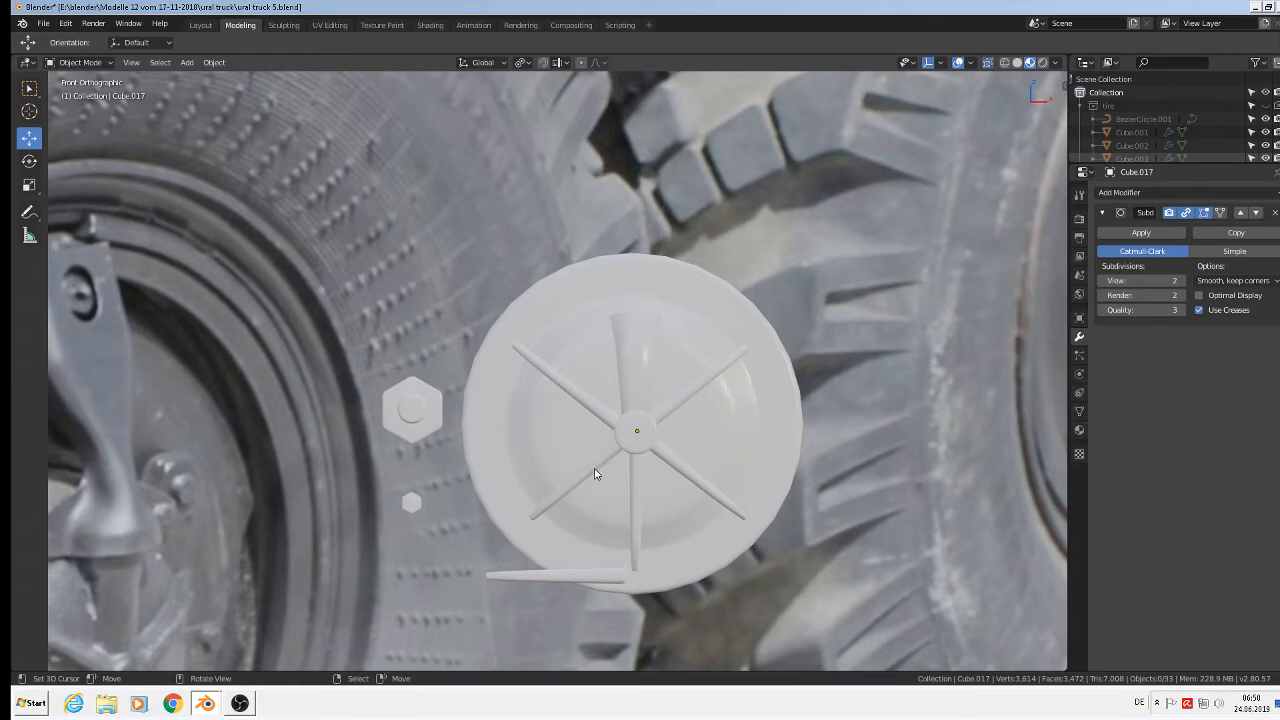
{"action": "middle_click_drag", "start_coordinate": [594, 473], "coordinate": [683, 506]}
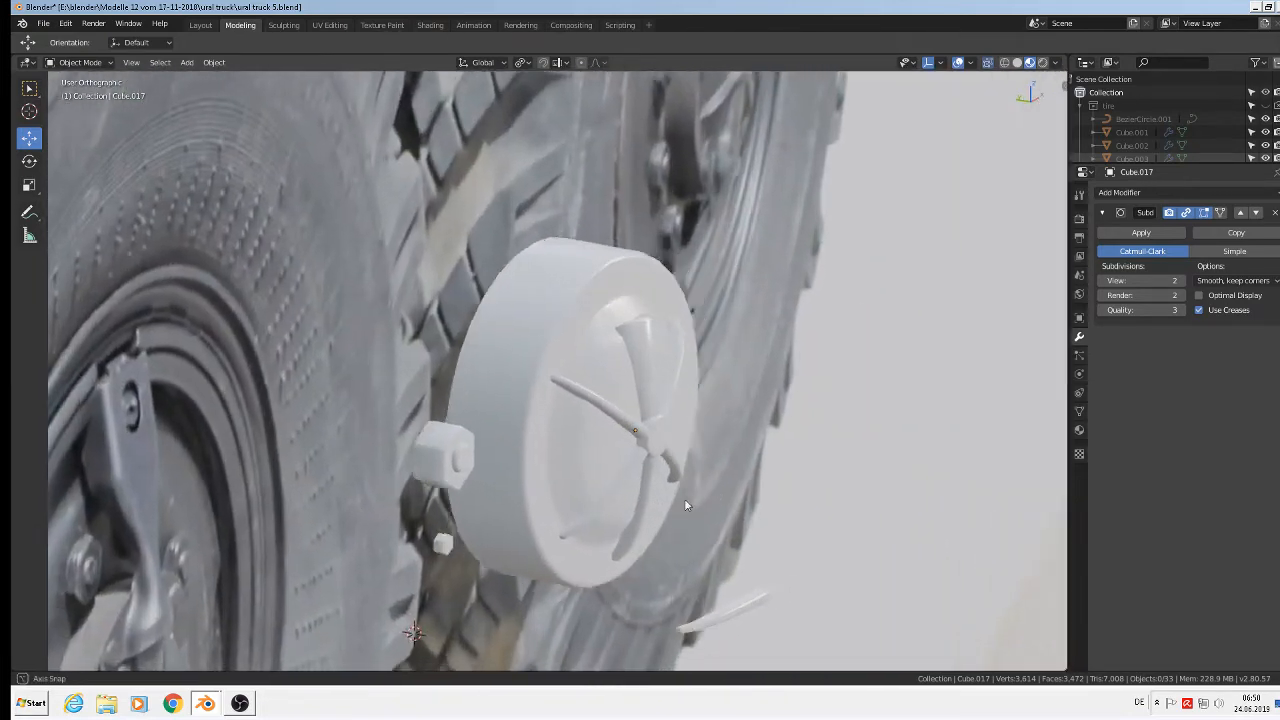
{"action": "scroll", "coordinate": [598, 453], "scroll_direction": "up", "scroll_amount": 4}
{"action": "middle_click_drag", "start_coordinate": [598, 453], "coordinate": [589, 471]}
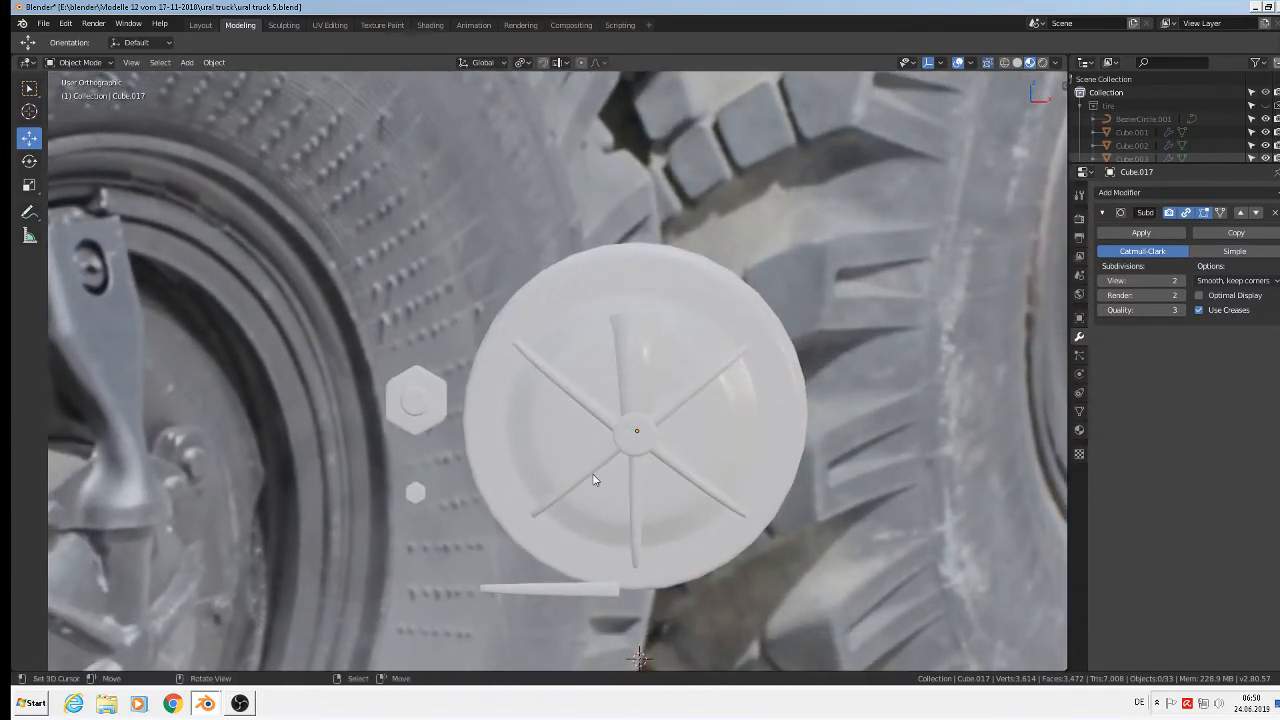
Step: Shift the lower-left rib by X -0.0038 m, Z -0.00292 m and the upper-right rib by X 0.00175 m, Z 0.00146 m
{"action": "left_click", "coordinate": [594, 476]}
{"action": "key", "text": "KP_1"}
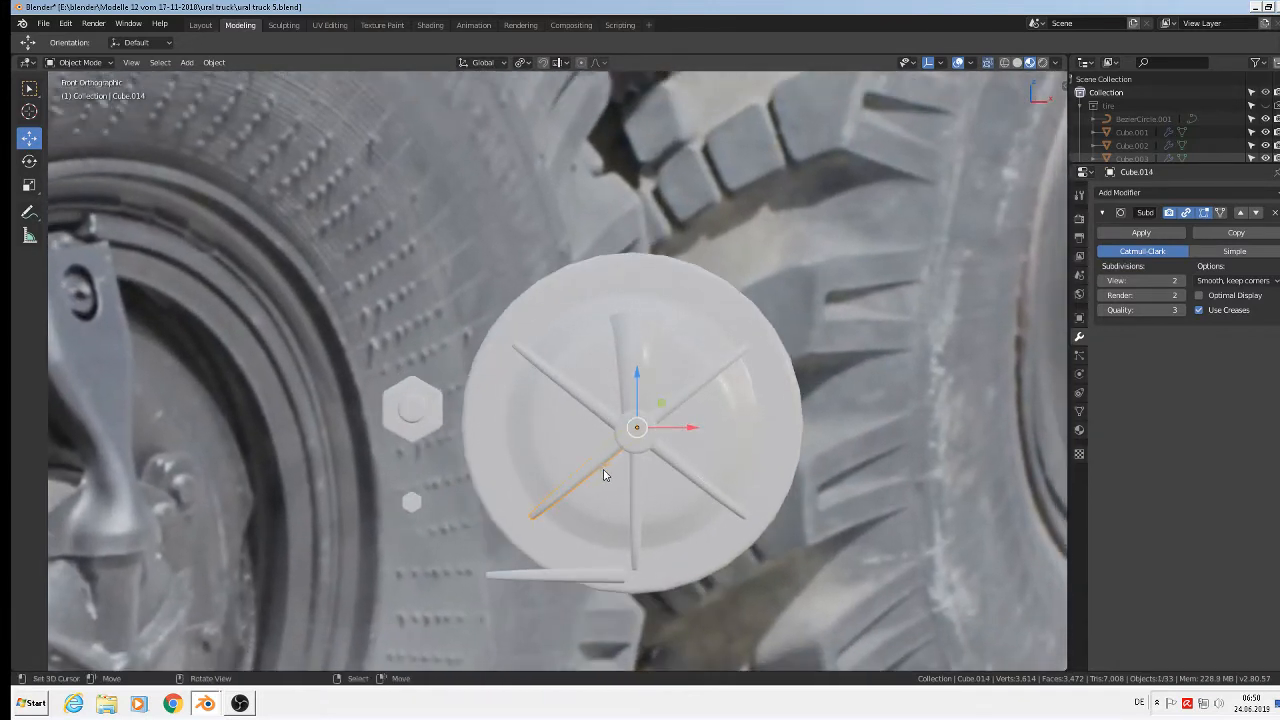
{"action": "left_click_drag", "start_coordinate": [604, 469], "coordinate": [596, 476]}
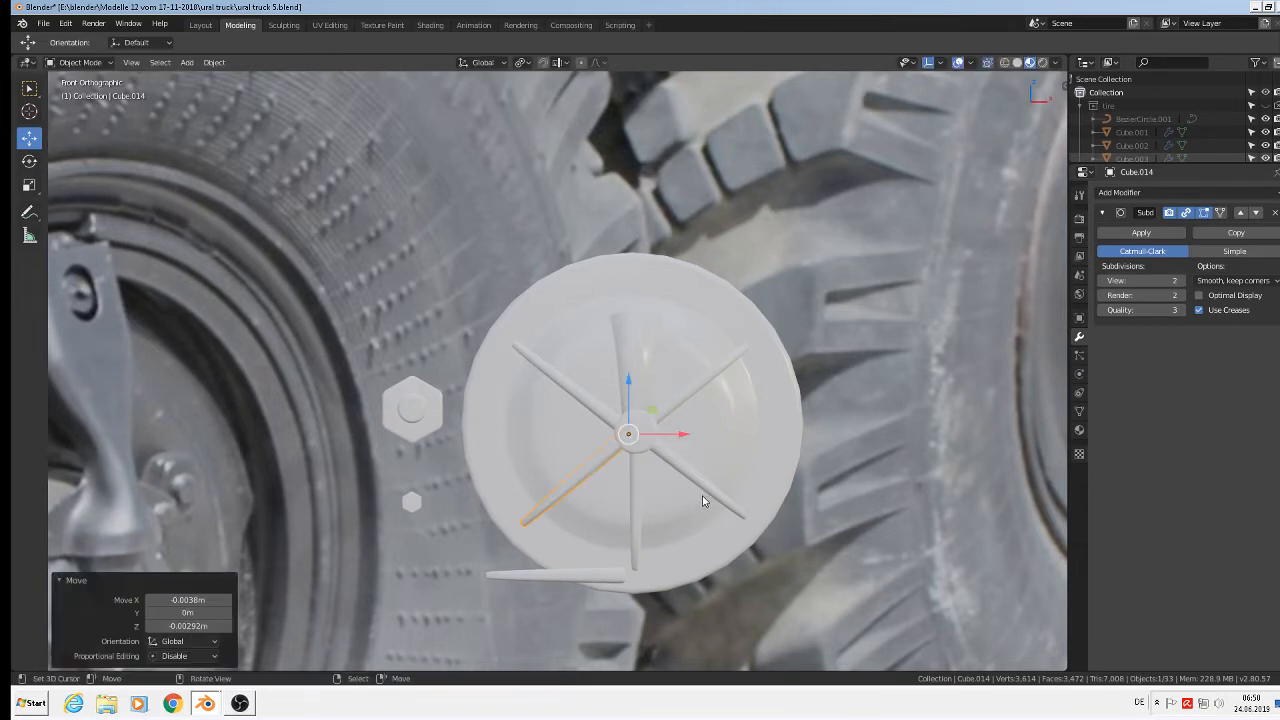
{"action": "left_click", "coordinate": [699, 395]}
{"action": "key", "text": "shift+d"}
{"action": "left_click", "coordinate": [703, 394]}
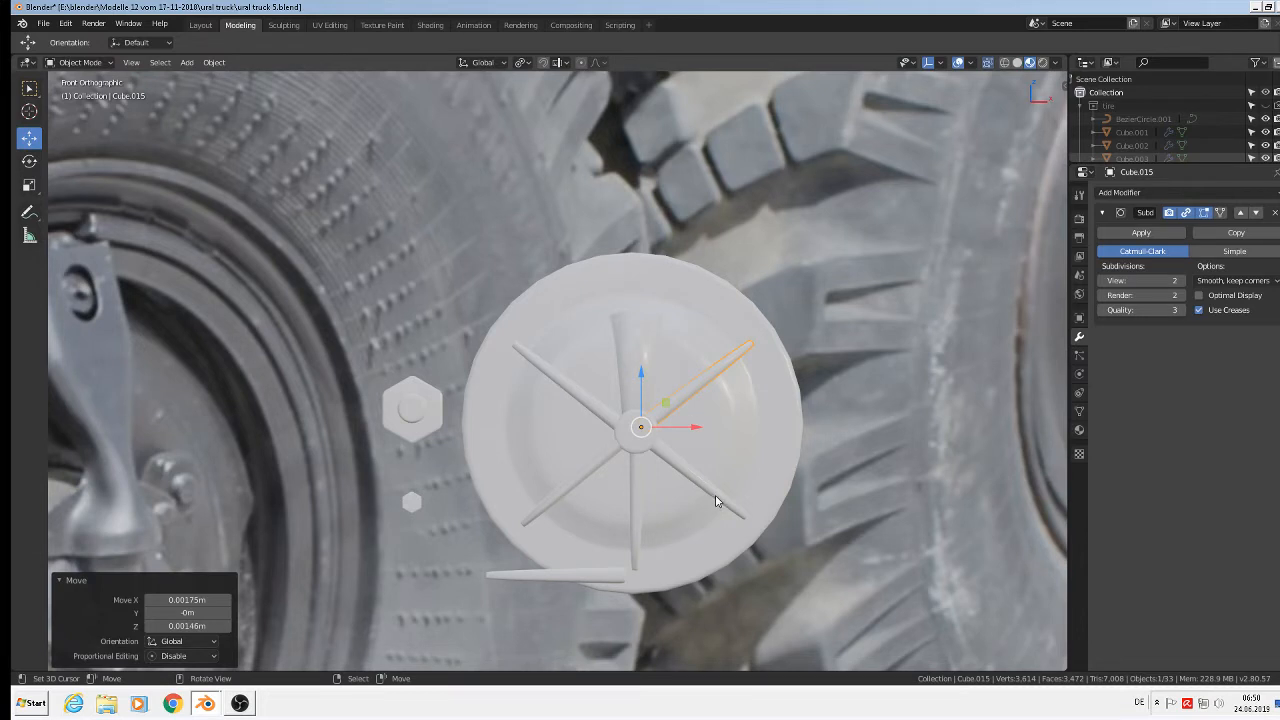
Step: Nudge the upper-left rib slightly outward and shift the lower-right rib by X 0.000292 m and Z -0.00117 m, leaving nothing selected
{"action": "right_click", "coordinate": [587, 402]}
{"action": "key", "text": "g"}
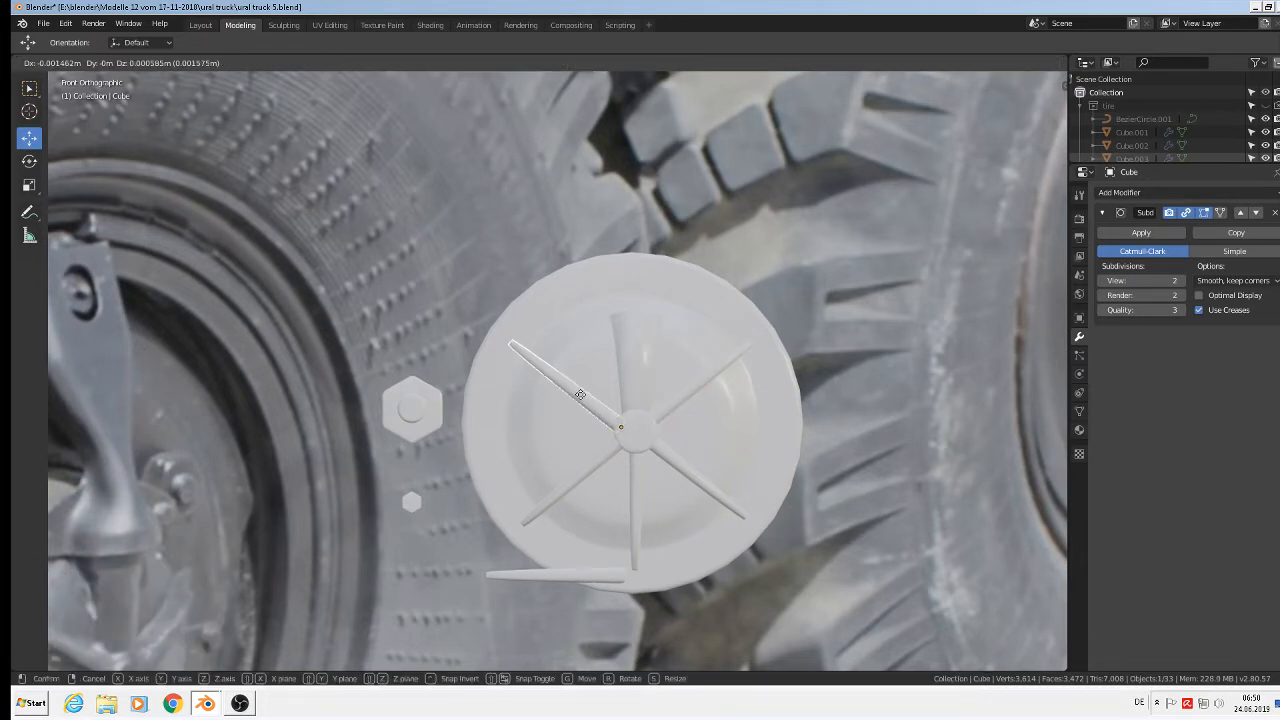
{"action": "left_click", "coordinate": [585, 399]}
{"action": "right_click", "coordinate": [679, 465]}
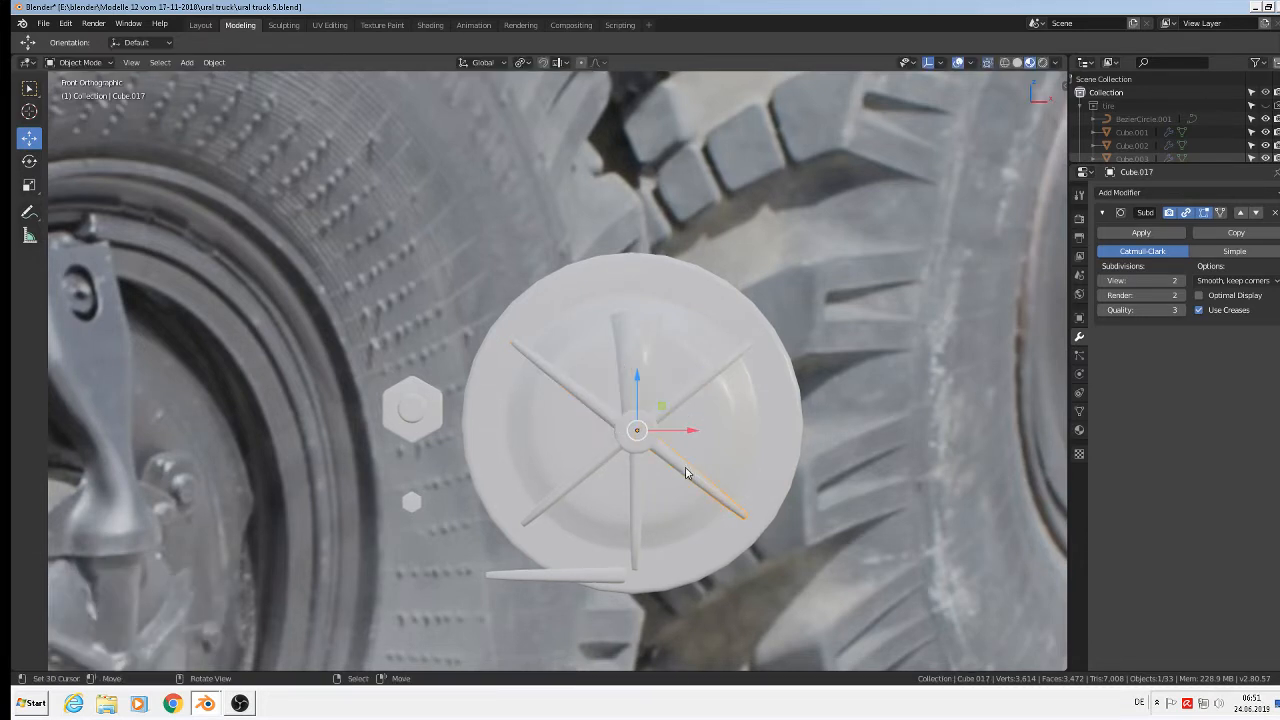
{"action": "key", "text": "shift+d"}
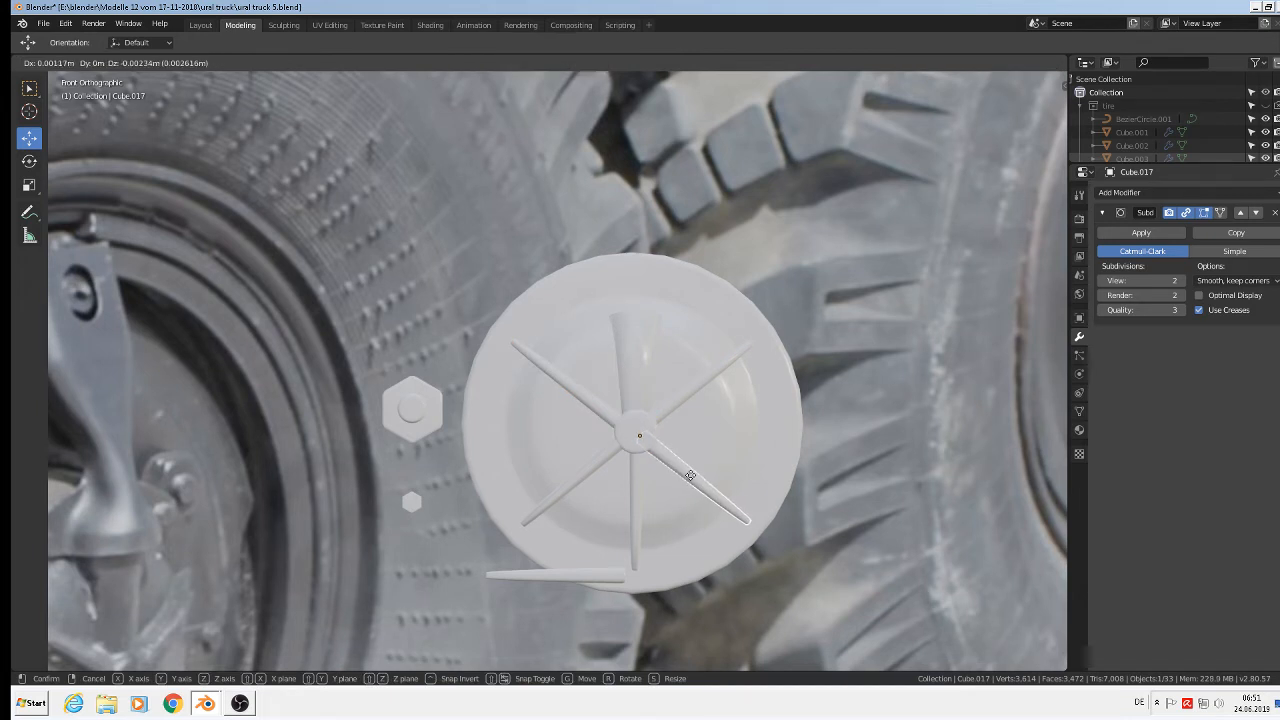
{"action": "left_click", "coordinate": [689, 476]}
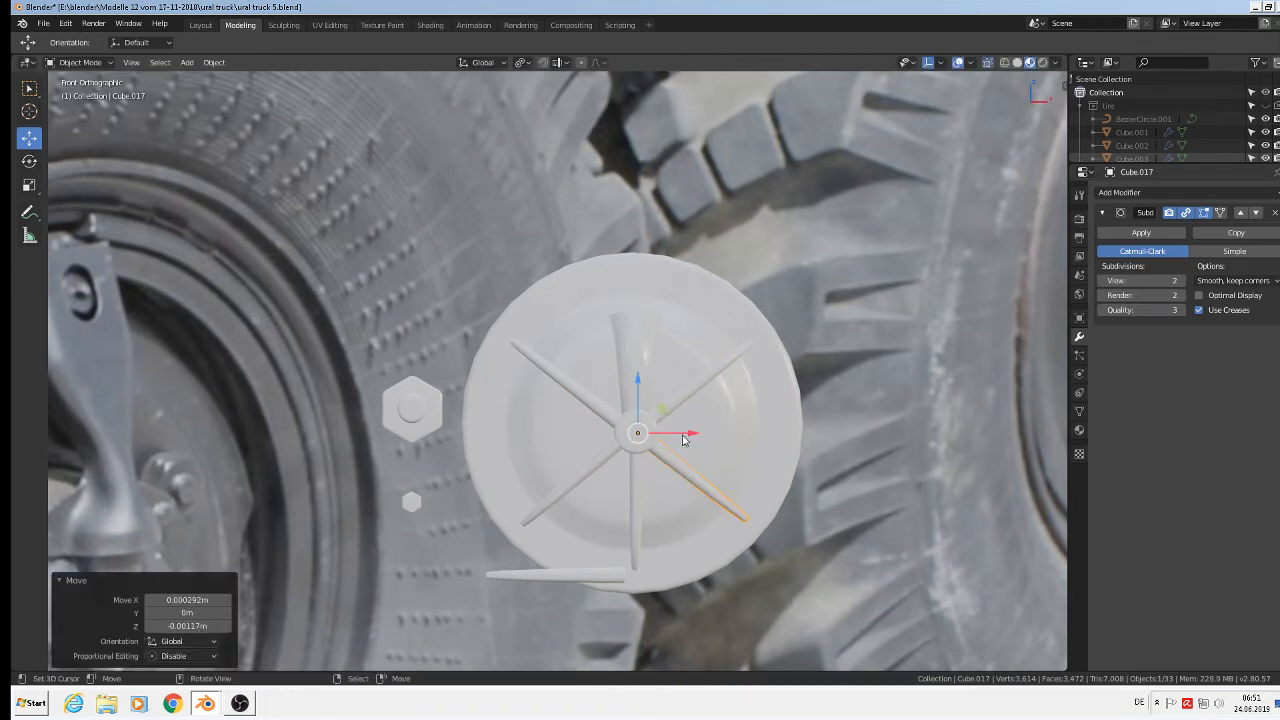
{"action": "key", "text": "a"}
{"action": "key", "text": "alt+a"}
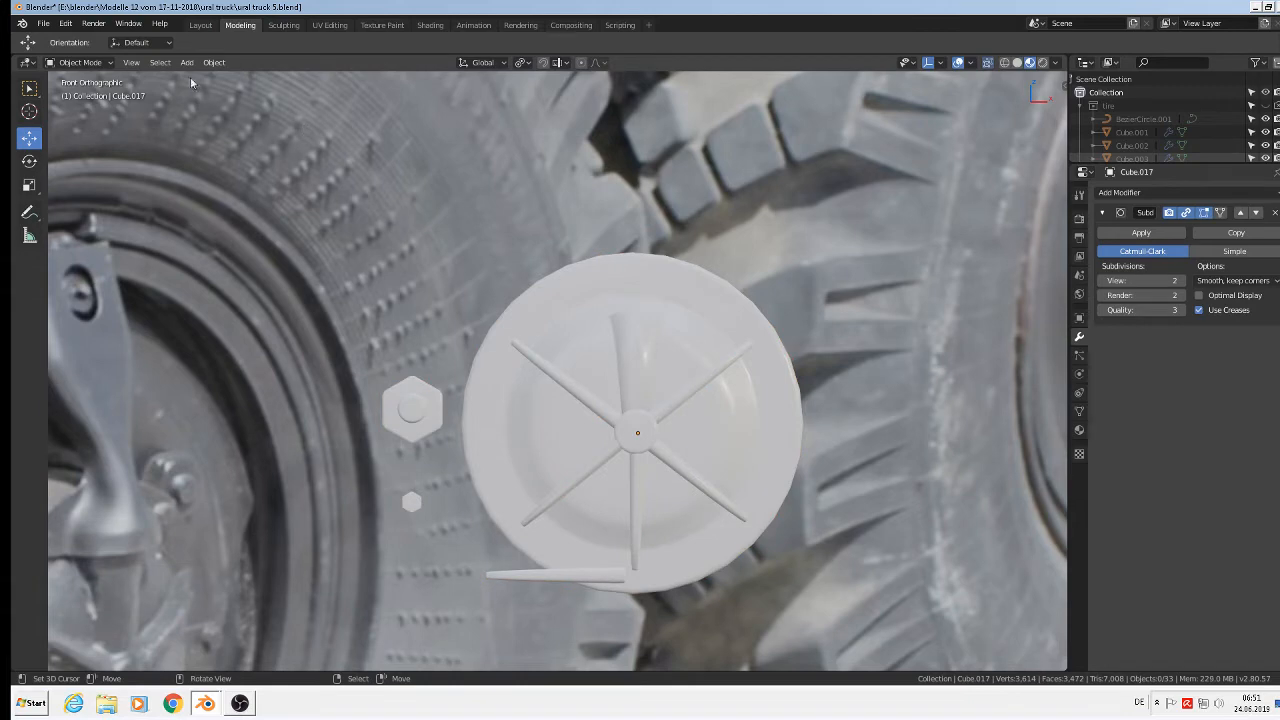
Step: Save the current Blender file
{"action": "left_click", "coordinate": [43, 23]}
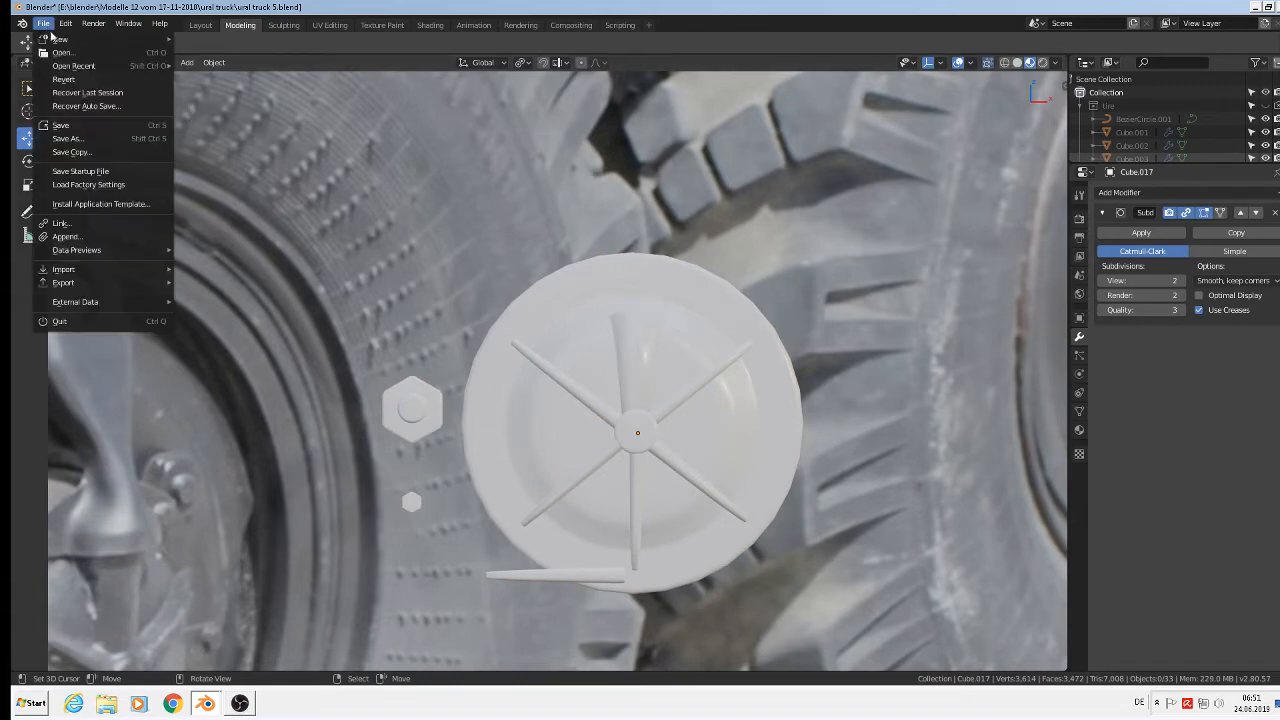
{"action": "left_click", "coordinate": [70, 124]}
Step: Place the 3D cursor just below the small hexagonal bolt head beside the hub cap in the front view
{"action": "scroll", "coordinate": [290, 280], "scroll_direction": "down", "scroll_amount": 5}
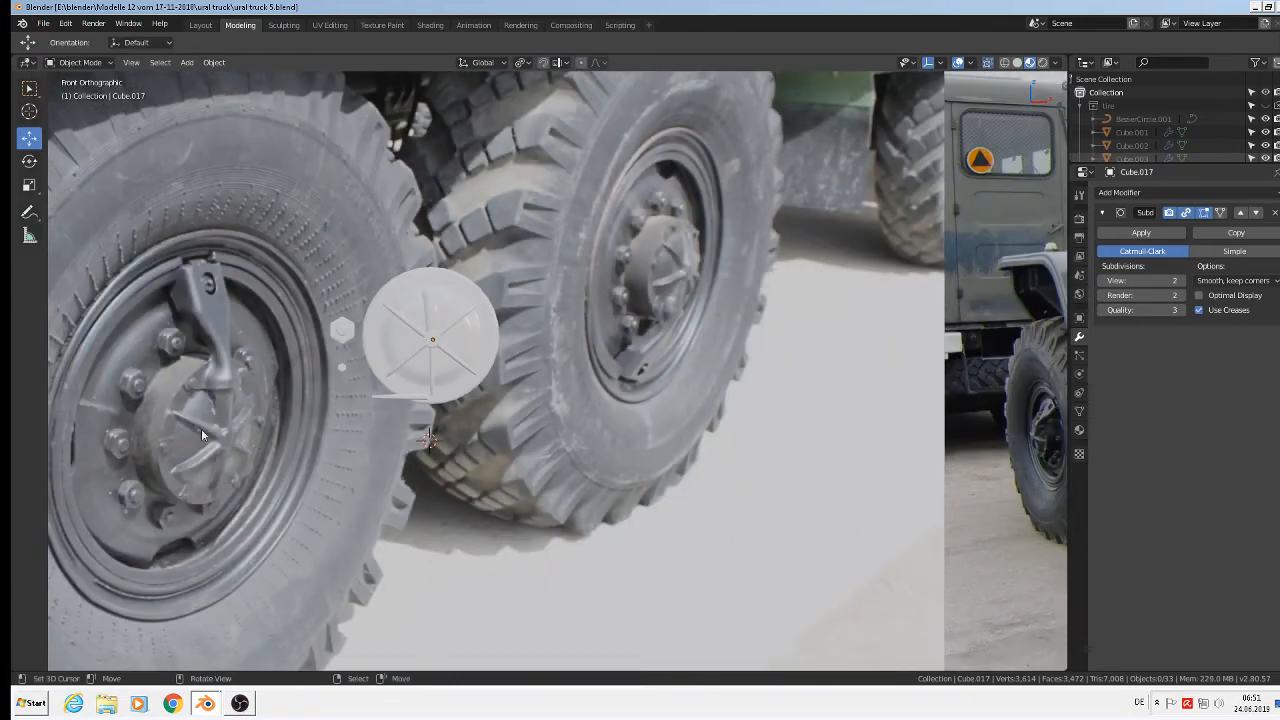
{"action": "scroll", "coordinate": [201, 428], "scroll_direction": "up", "scroll_amount": 2}
{"action": "scroll", "coordinate": [169, 430], "scroll_direction": "up", "scroll_amount": 2}
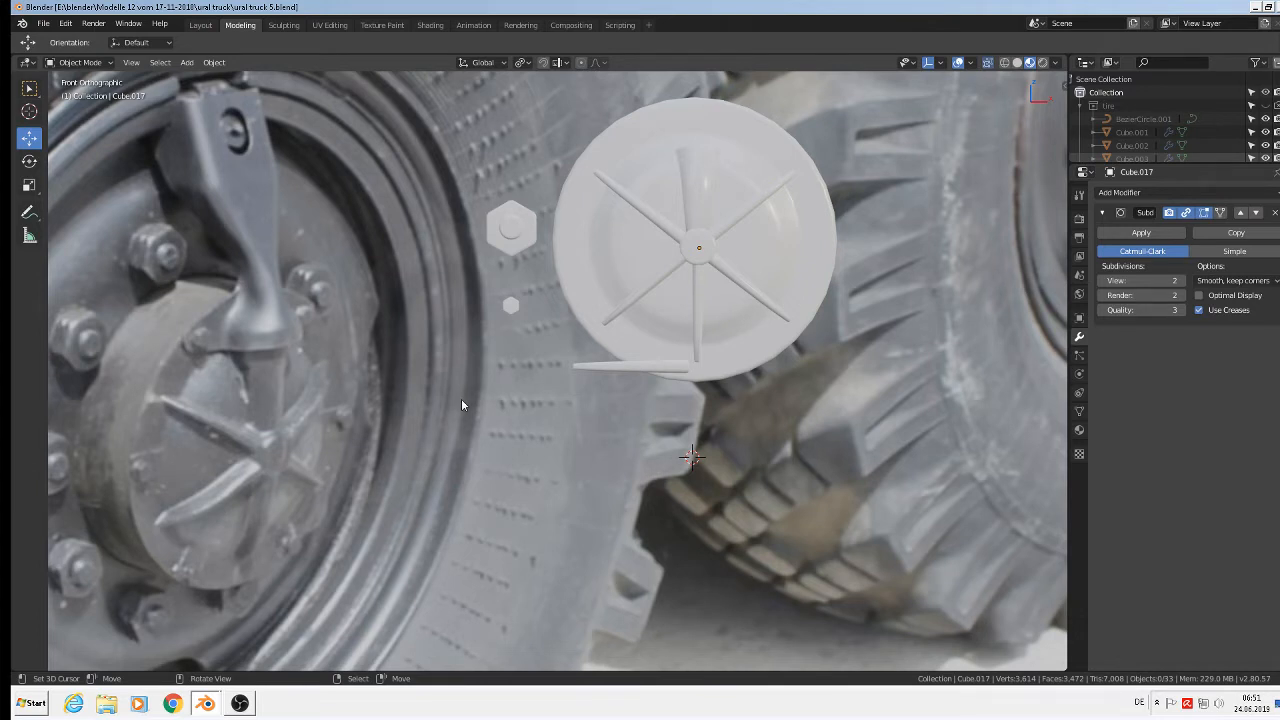
{"action": "left_click", "coordinate": [514, 307]}
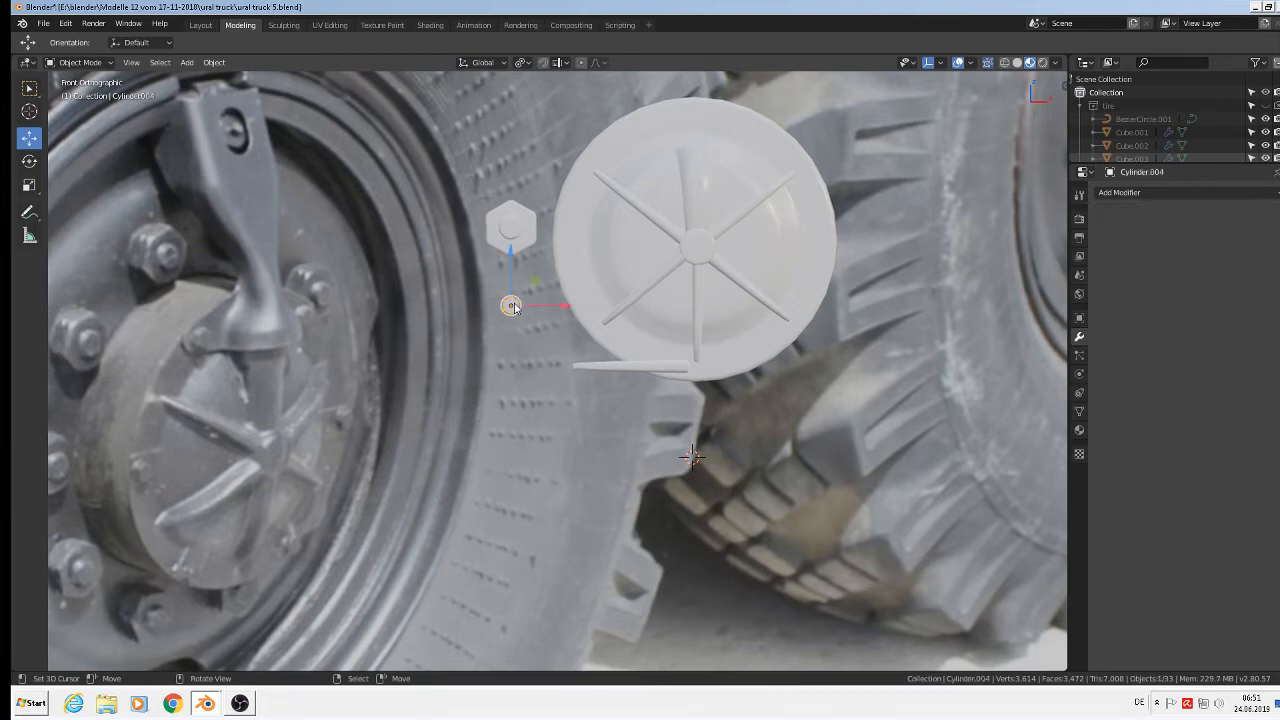
{"action": "scroll", "coordinate": [514, 307], "scroll_direction": "up", "scroll_amount": 3}
{"action": "middle_click_drag", "start_coordinate": [508, 308], "coordinate": [462, 271]}
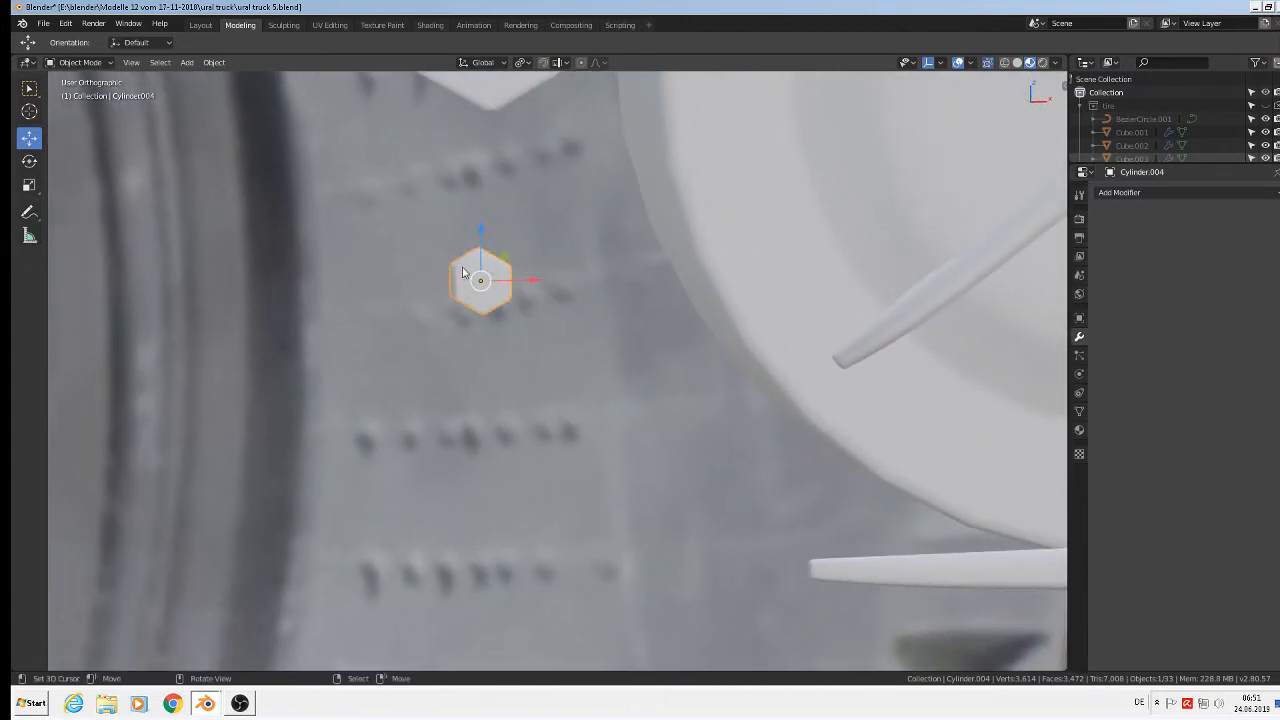
{"action": "key", "text": "KP_1"}
{"action": "scroll", "coordinate": [488, 276], "scroll_direction": "up", "scroll_amount": 2}
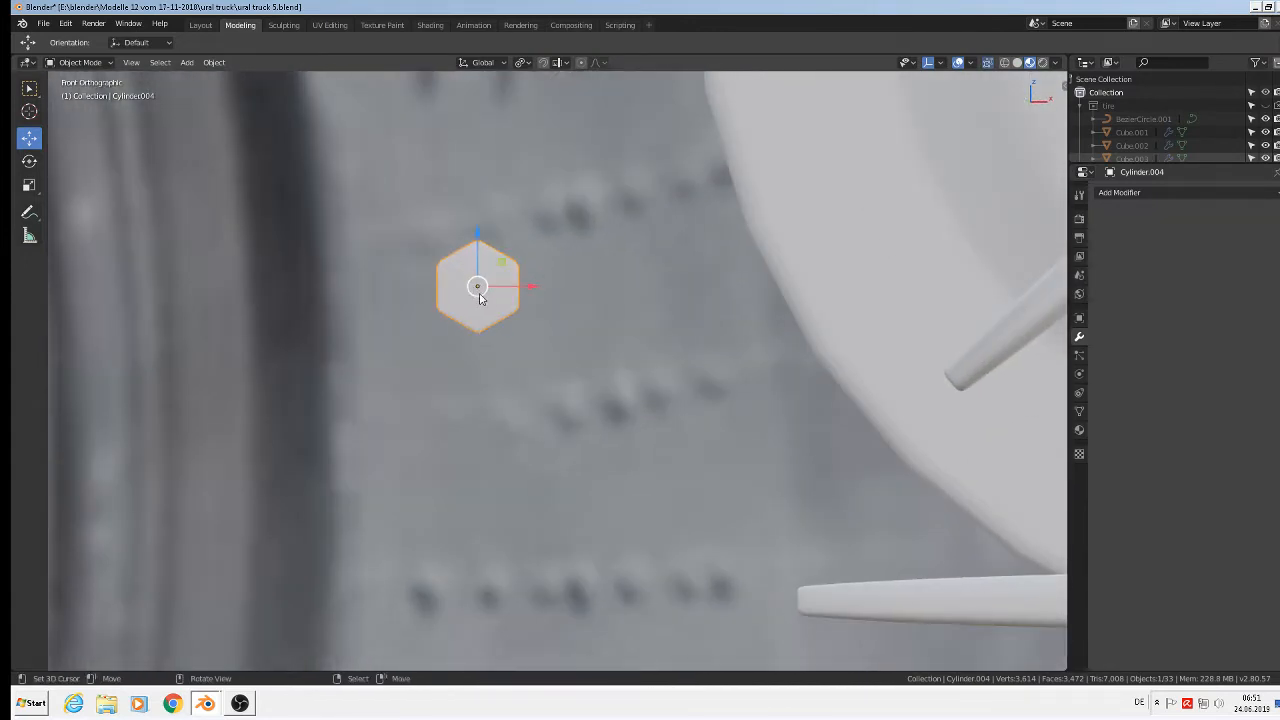
{"action": "right_click", "coordinate": [471, 350], "text": "shift"}
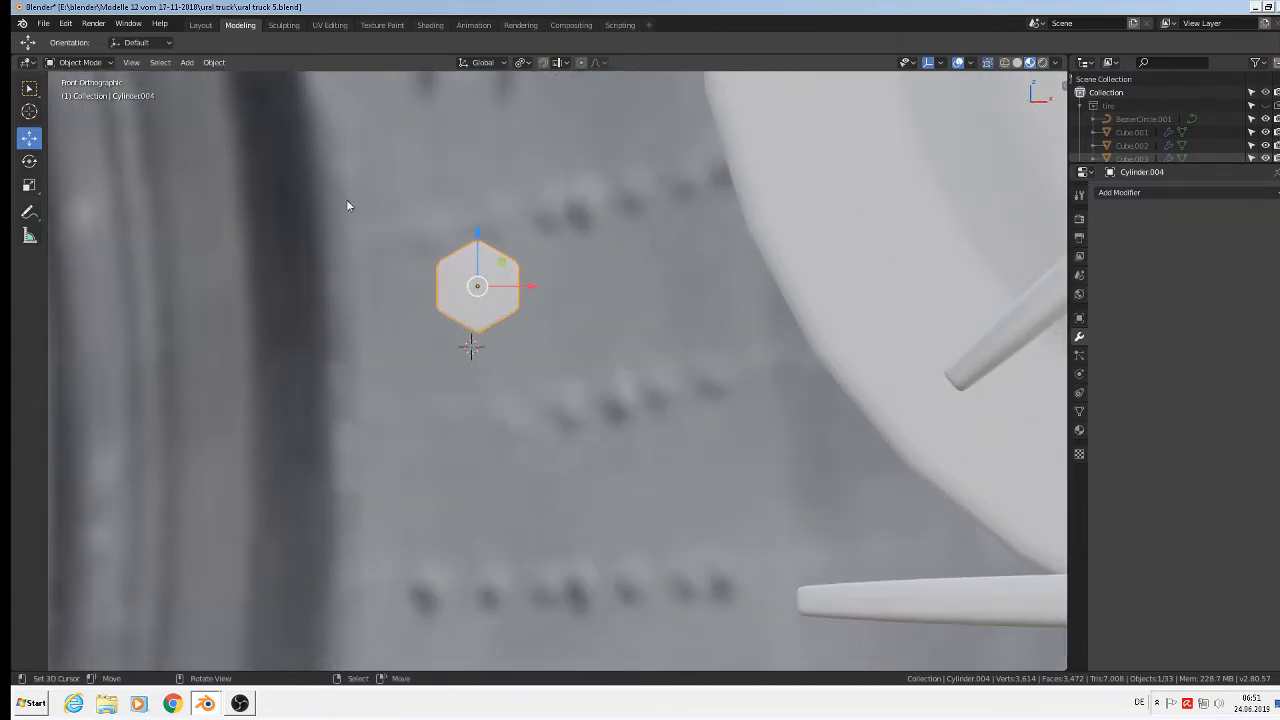
Step: Add a 24-vertex cylinder mesh below the small hexagonal bolt head and scale it down to slightly wider than the head
{"action": "left_click", "coordinate": [186, 64]}
{"action": "mouse_move", "coordinate": [230, 78]}
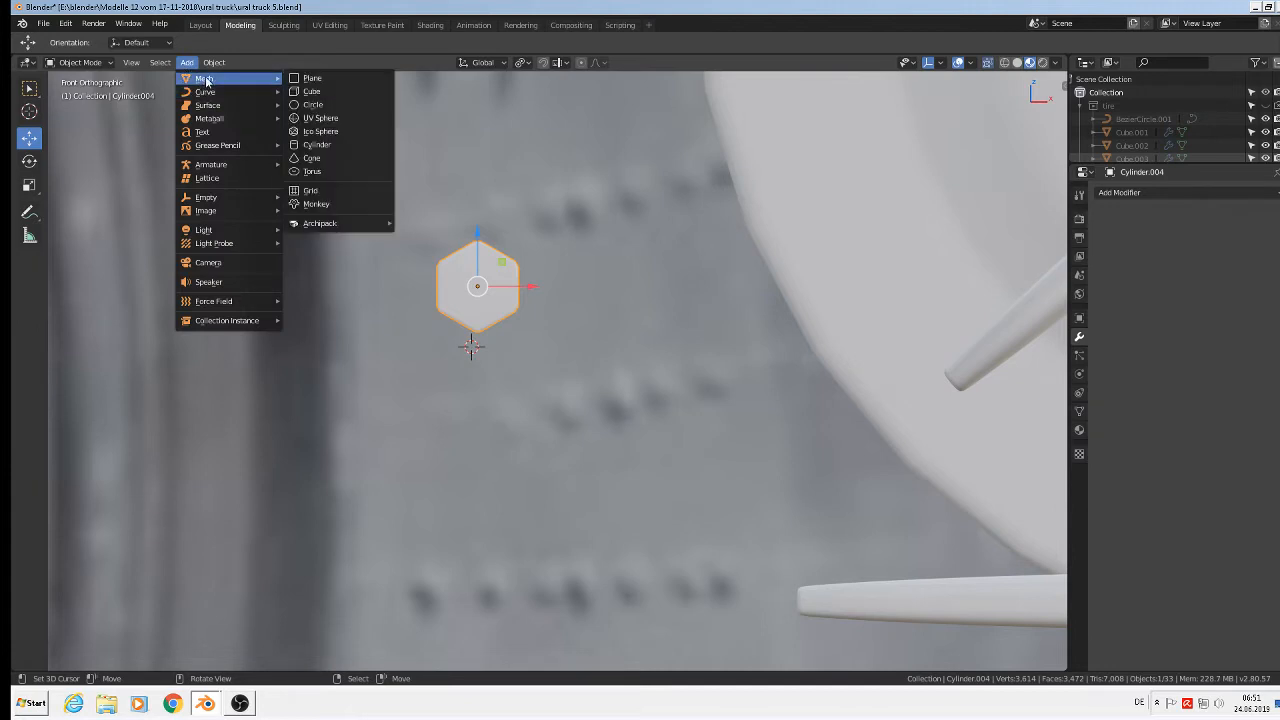
{"action": "left_click", "coordinate": [328, 146]}
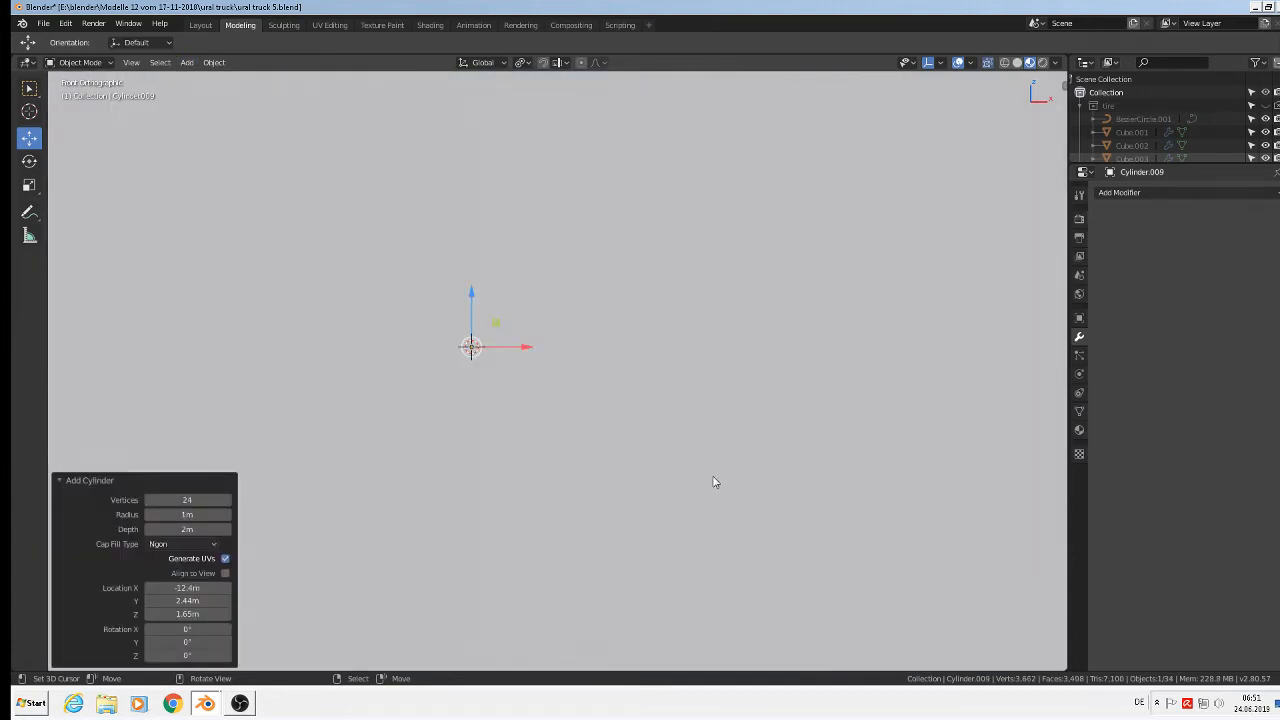
{"action": "key", "text": "s"}
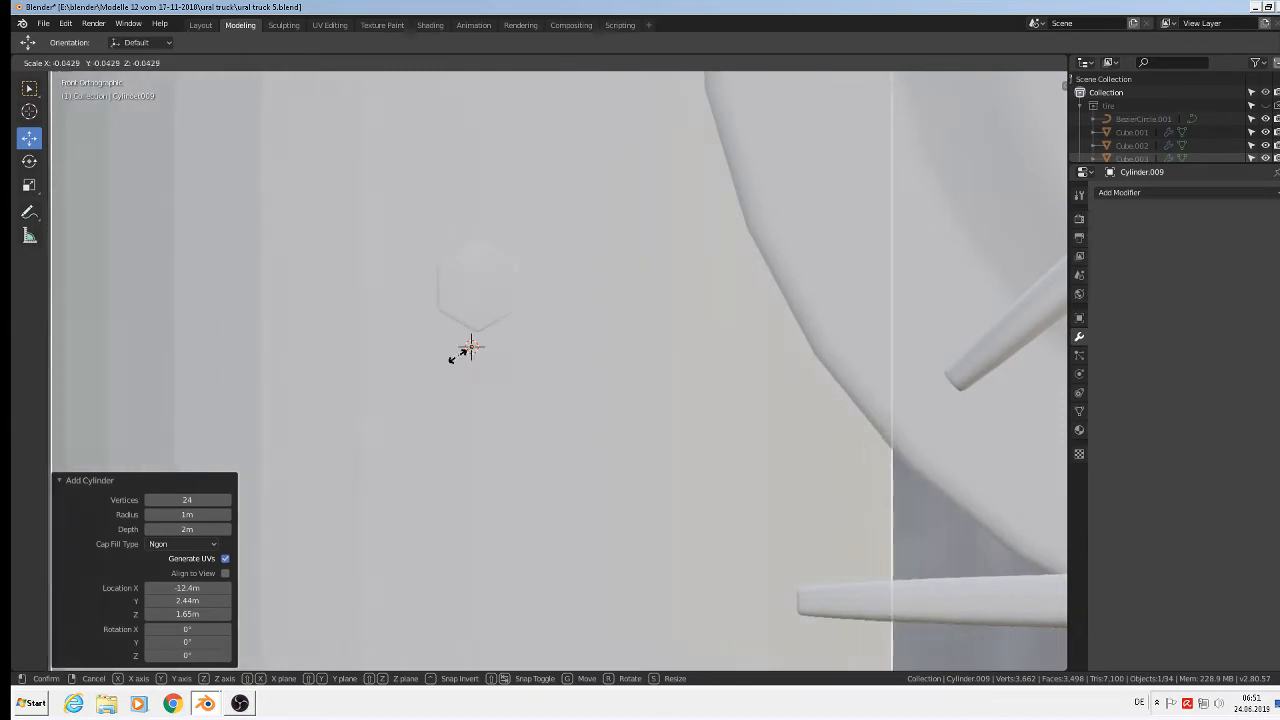
{"action": "left_click", "coordinate": [455, 352]}
{"action": "key", "text": "s"}
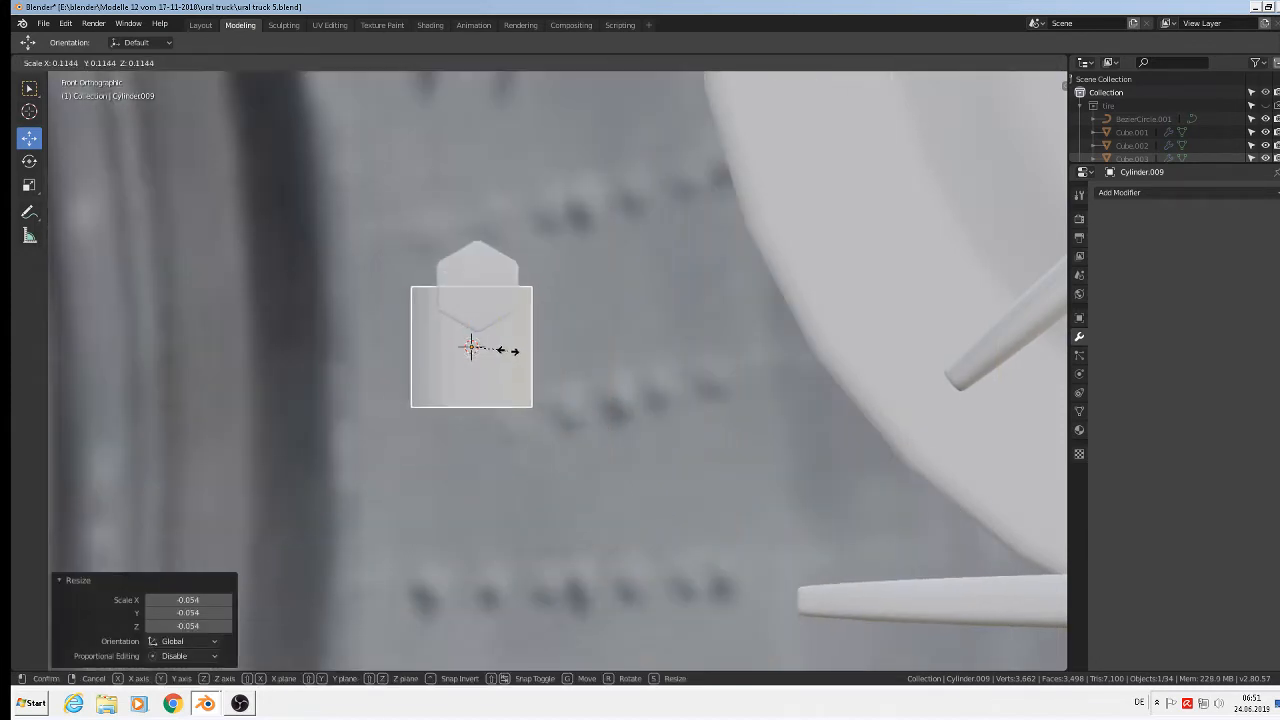
{"action": "left_click", "coordinate": [505, 354]}
Step: Flatten the small cylinder to 0.119 along Z and rotate it 90° about X to form a round washer facing the front
{"action": "key", "text": "s"}
{"action": "key", "text": "z"}
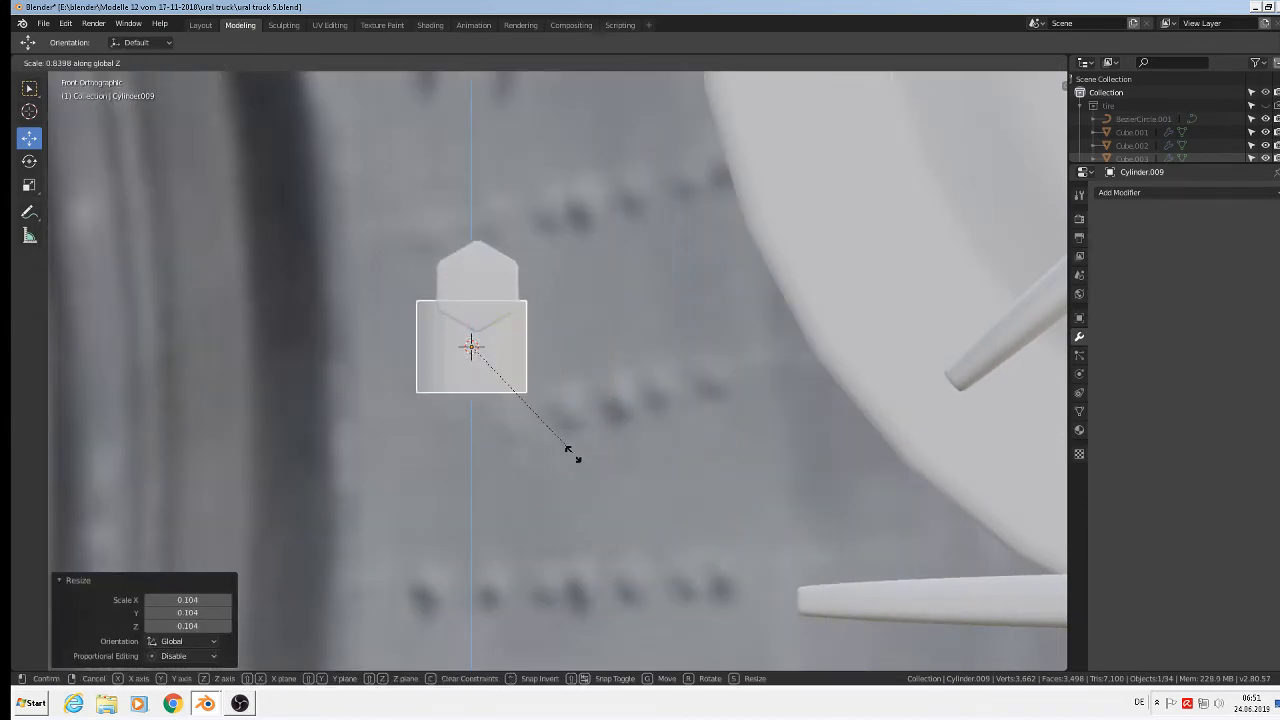
{"action": "left_click", "coordinate": [475, 373]}
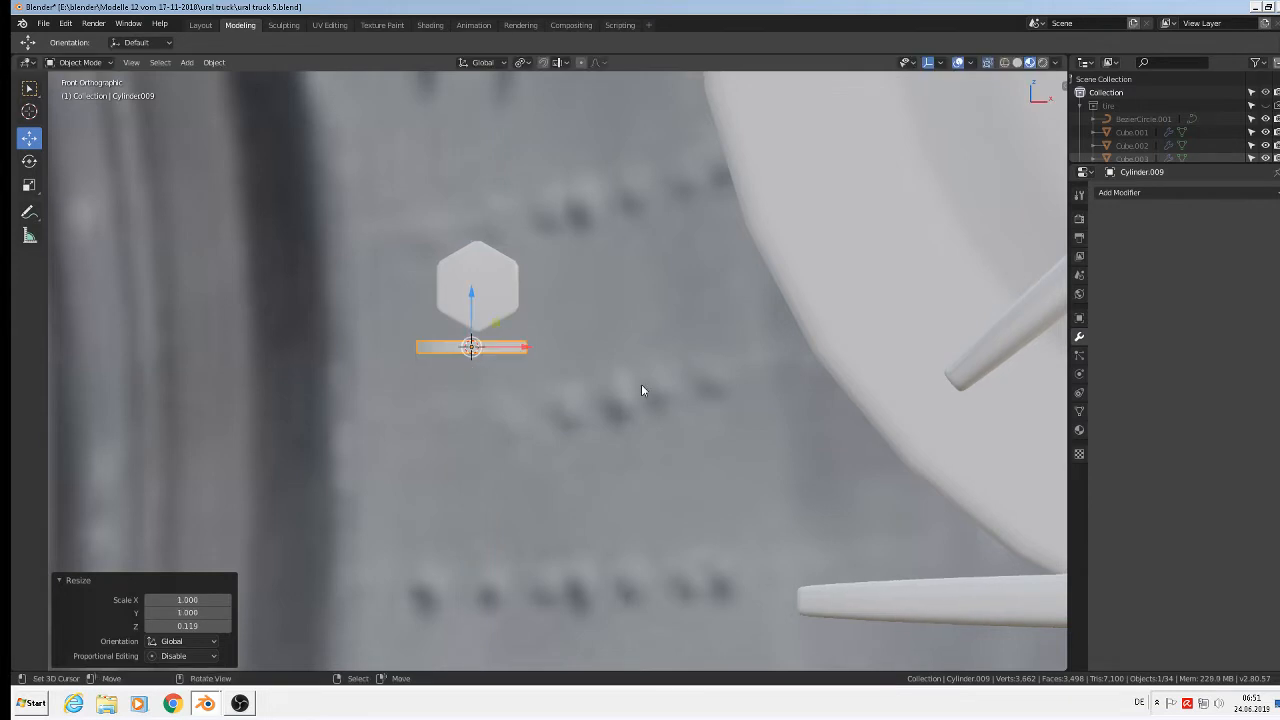
{"action": "type", "text": "rx90"}
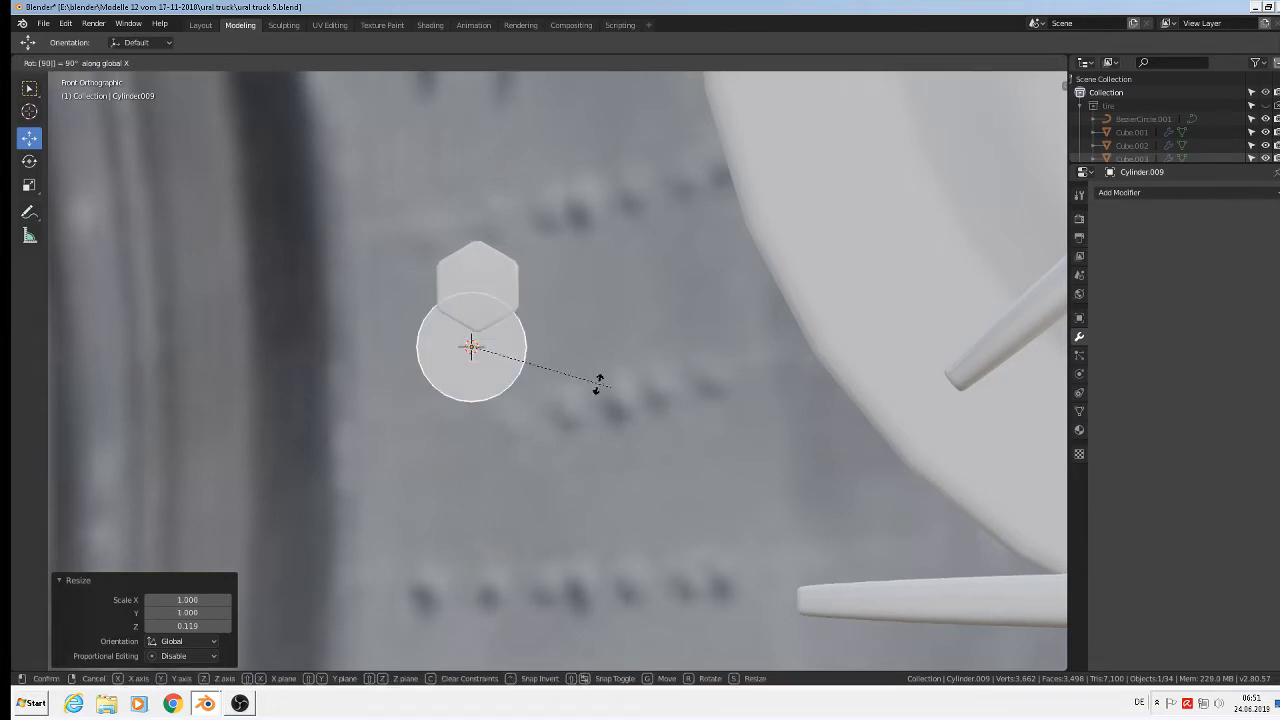
{"action": "left_click", "coordinate": [597, 383]}
Step: Centre the washer on the small hexagonal bolt head and shift it Y -0.0695 m so it sits behind the head
{"action": "left_click_drag", "start_coordinate": [471, 306], "coordinate": [473, 250]}
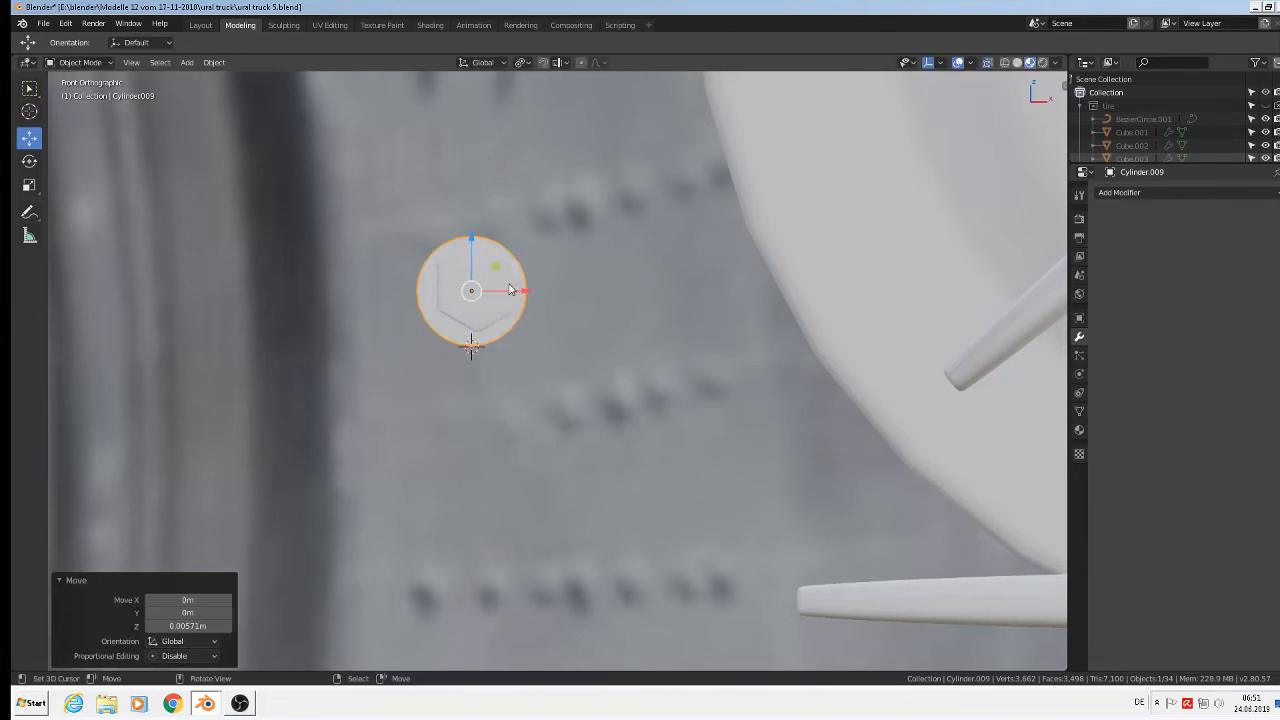
{"action": "left_click_drag", "start_coordinate": [510, 290], "coordinate": [516, 289]}
{"action": "left_click_drag", "start_coordinate": [478, 250], "coordinate": [480, 247]}
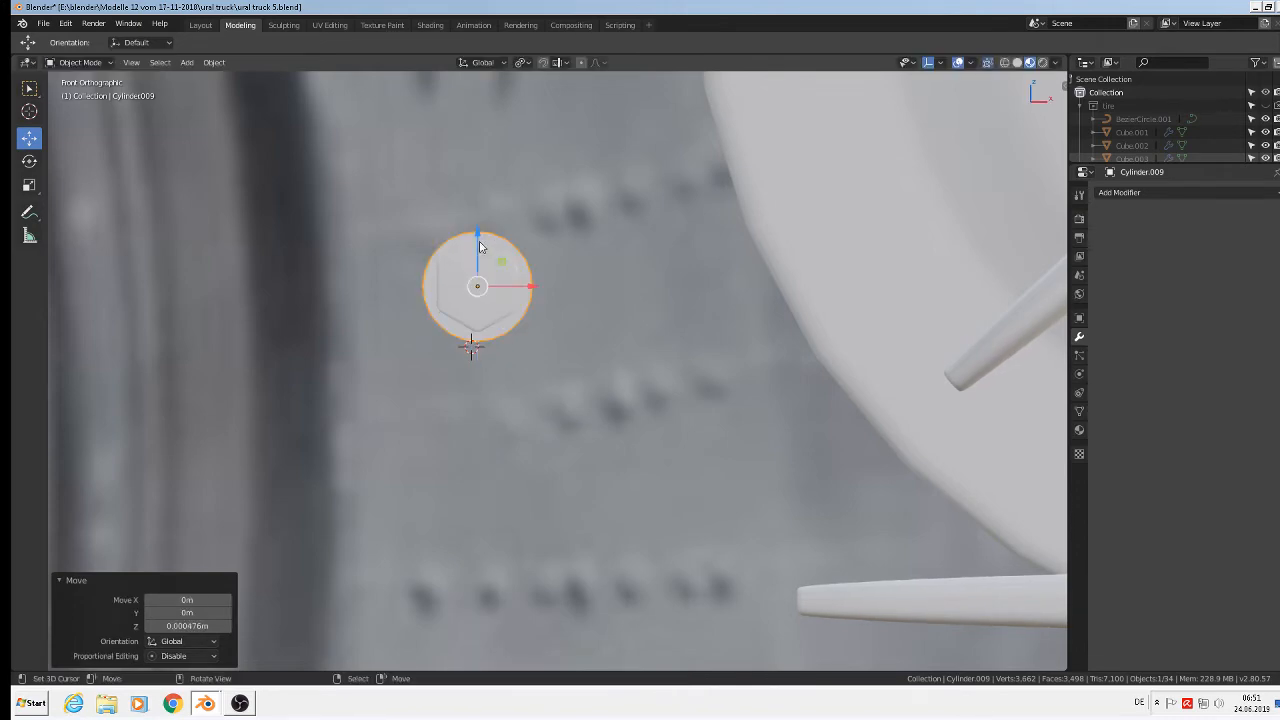
{"action": "middle_click_drag", "start_coordinate": [480, 247], "coordinate": [494, 330]}
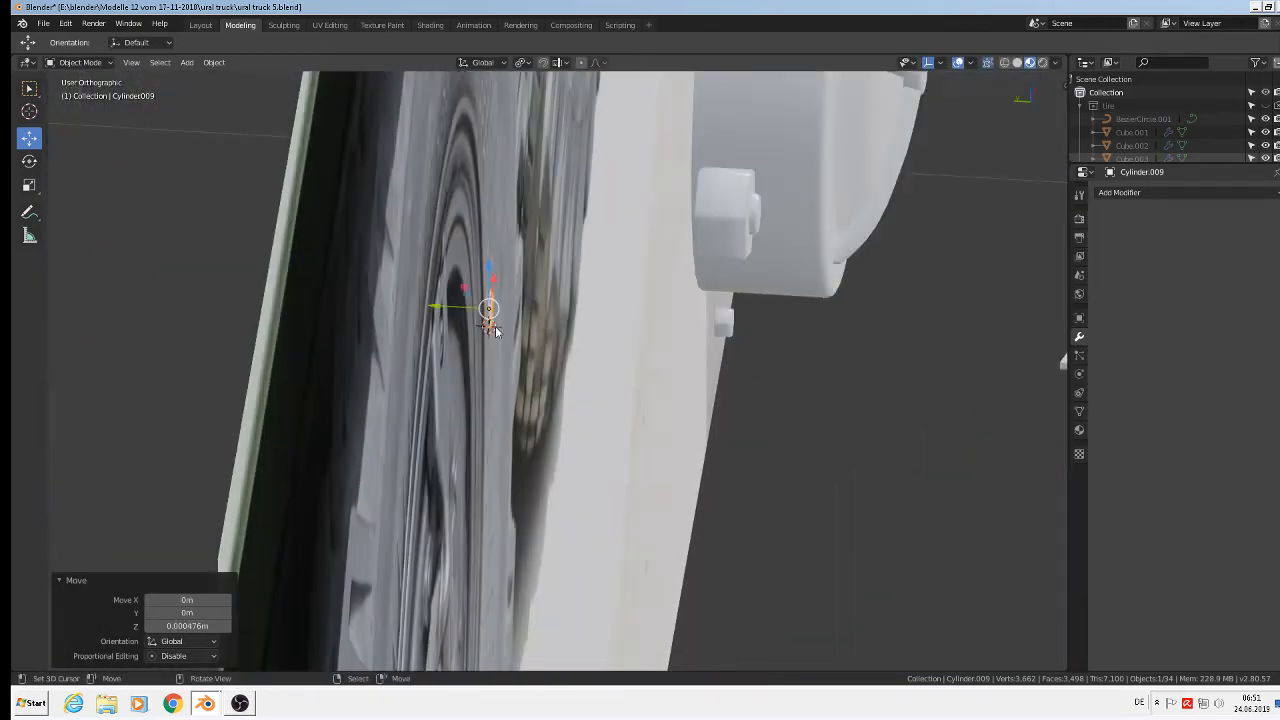
{"action": "left_click_drag", "start_coordinate": [436, 307], "coordinate": [646, 339]}
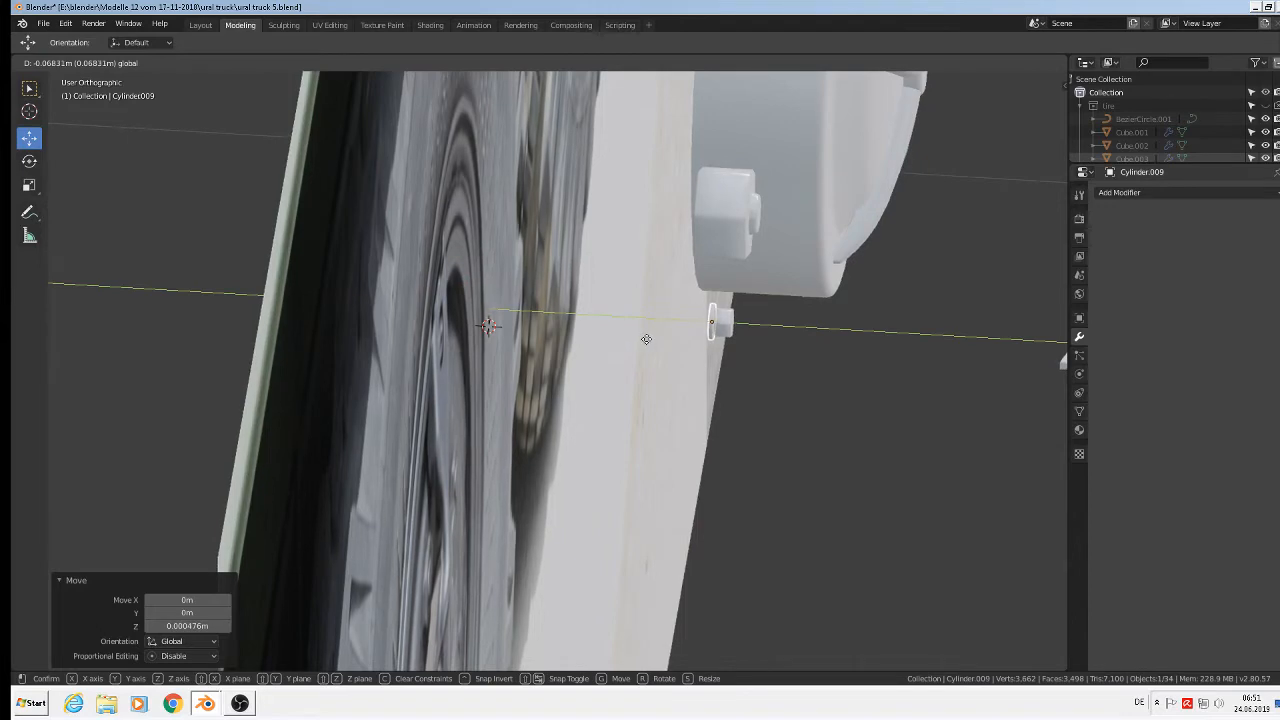
{"action": "left_click", "coordinate": [650, 338]}
Step: Apply smooth shading to the washer behind the small hexagonal bolt head
{"action": "scroll", "coordinate": [834, 314], "scroll_direction": "up", "scroll_amount": 5}
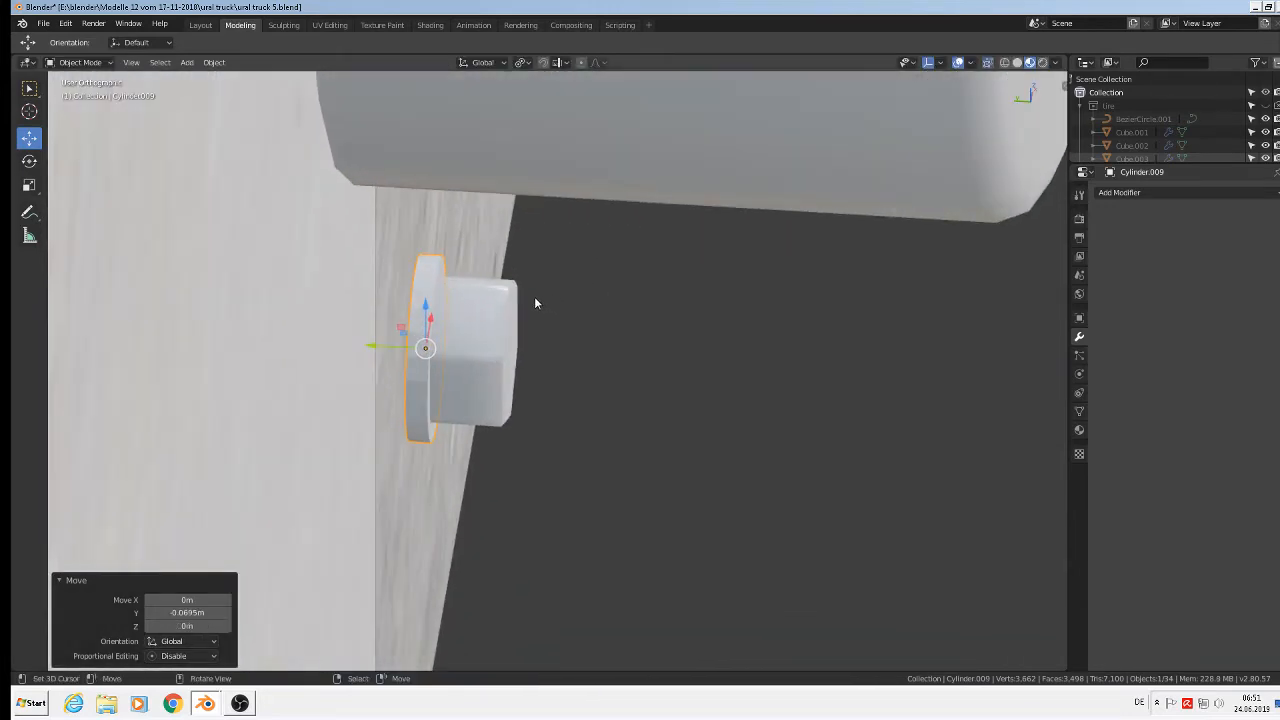
{"action": "middle_click_drag", "start_coordinate": [535, 302], "coordinate": [445, 278]}
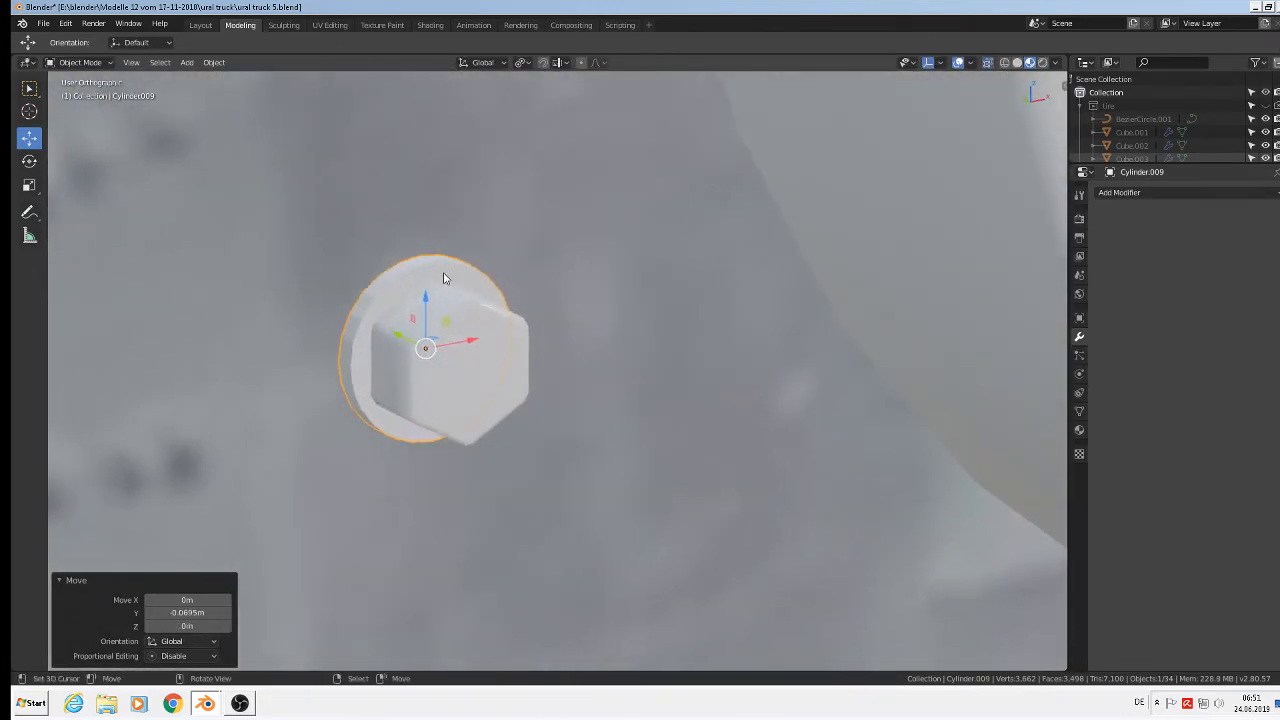
{"action": "left_click", "coordinate": [214, 62]}
{"action": "left_click", "coordinate": [312, 337]}
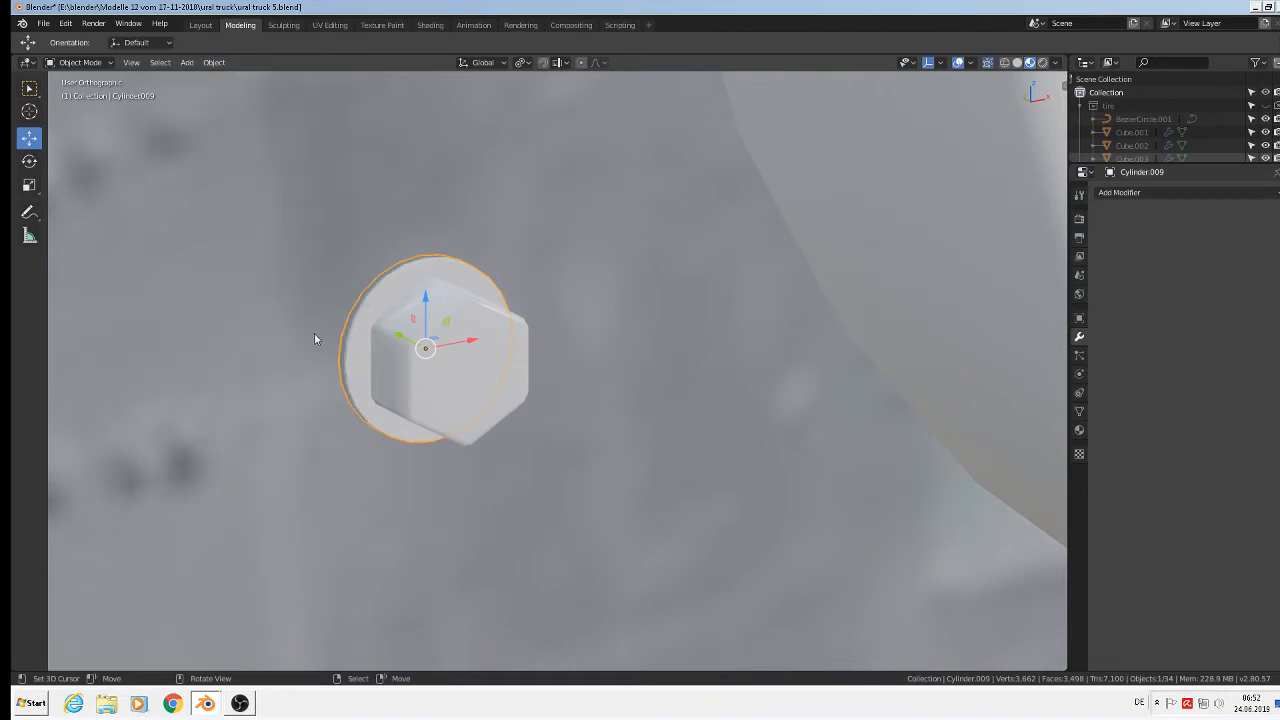
{"action": "scroll", "coordinate": [437, 340], "scroll_direction": "down", "scroll_amount": 2}
{"action": "scroll", "coordinate": [480, 360], "scroll_direction": "up", "scroll_amount": 2}
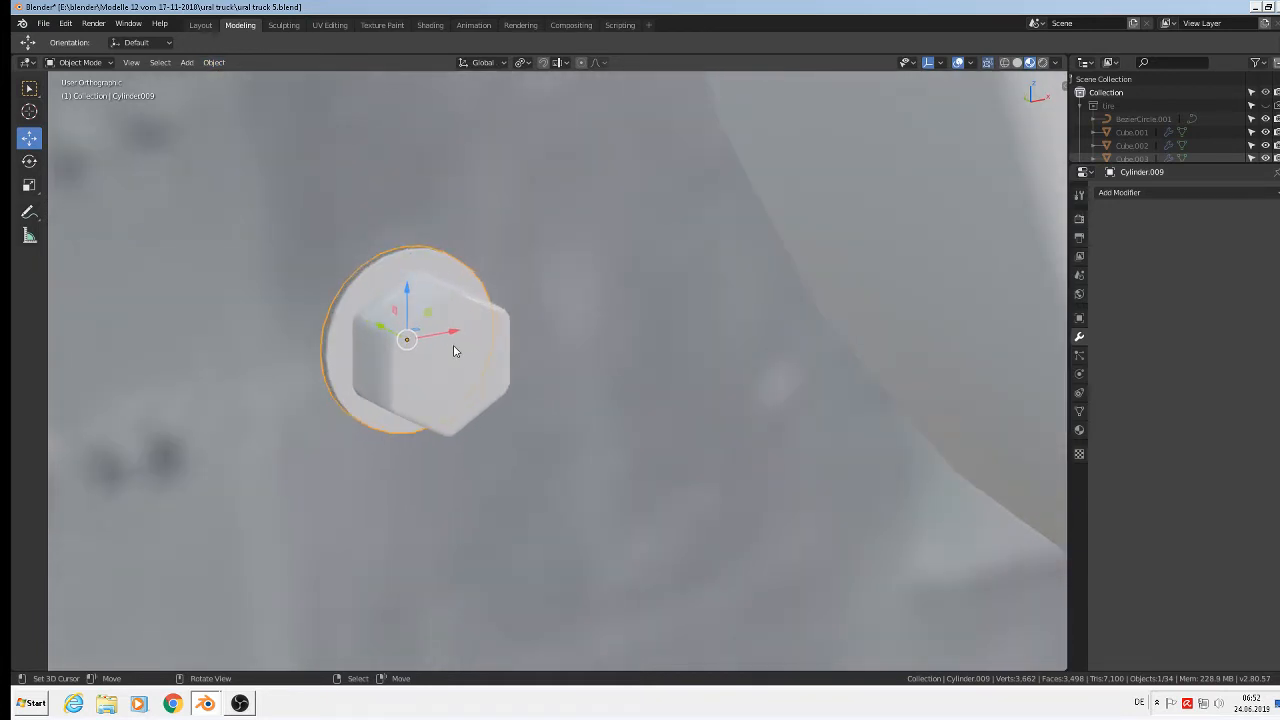
Step: Select the small hexagonal bolt head together with its washer and join them into one object
{"action": "right_click", "coordinate": [427, 331], "text": "shift"}
{"action": "scroll", "coordinate": [525, 398], "scroll_direction": "down", "scroll_amount": 4}
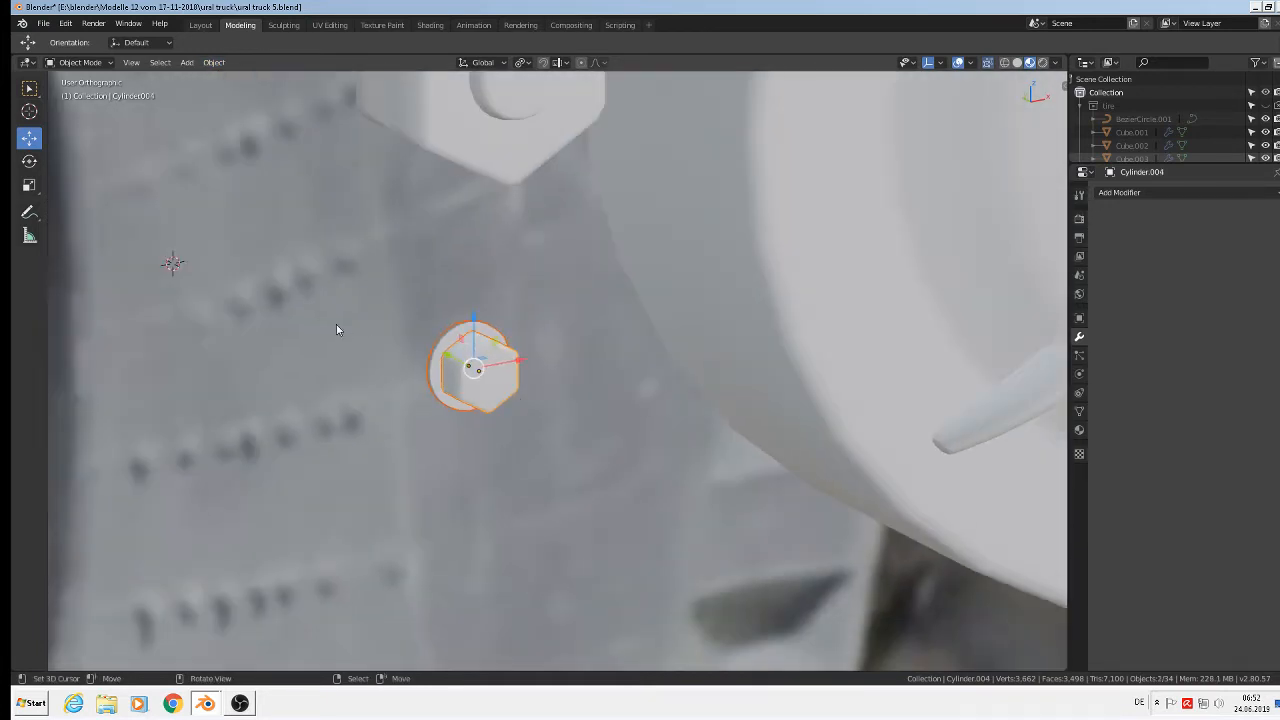
{"action": "middle_click_drag", "start_coordinate": [336, 330], "coordinate": [403, 341]}
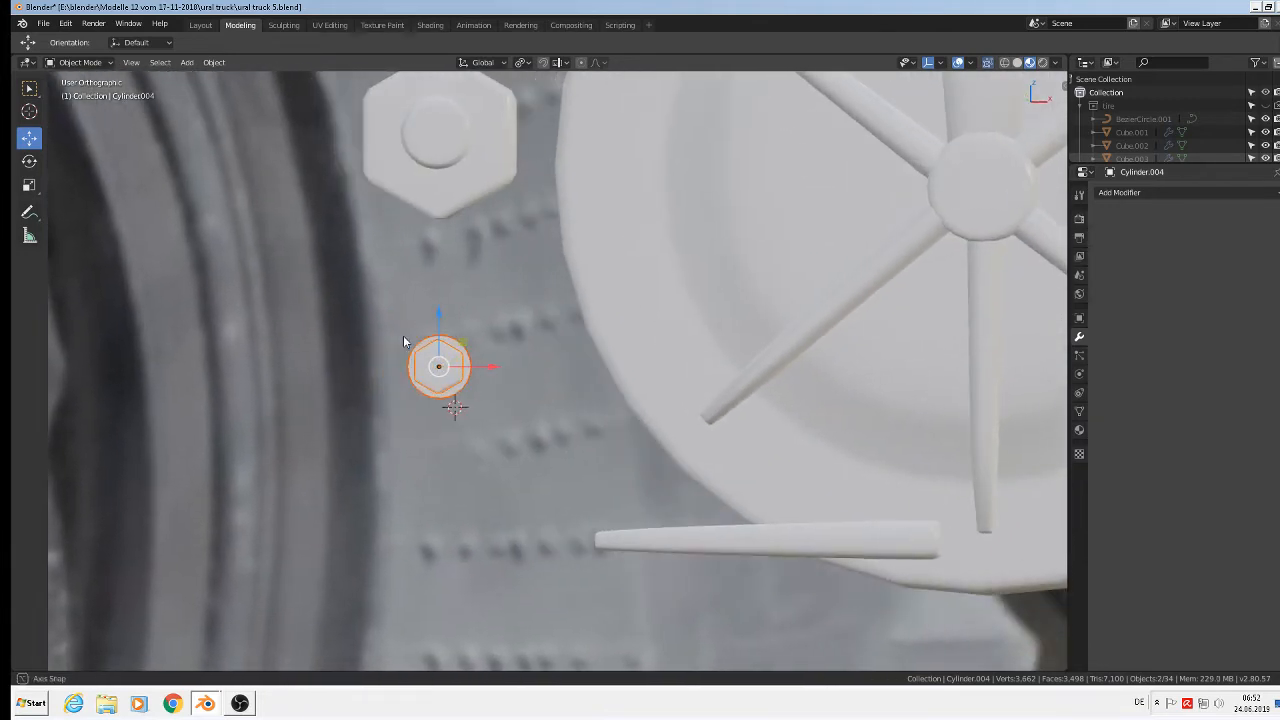
{"action": "left_click", "coordinate": [213, 62]}
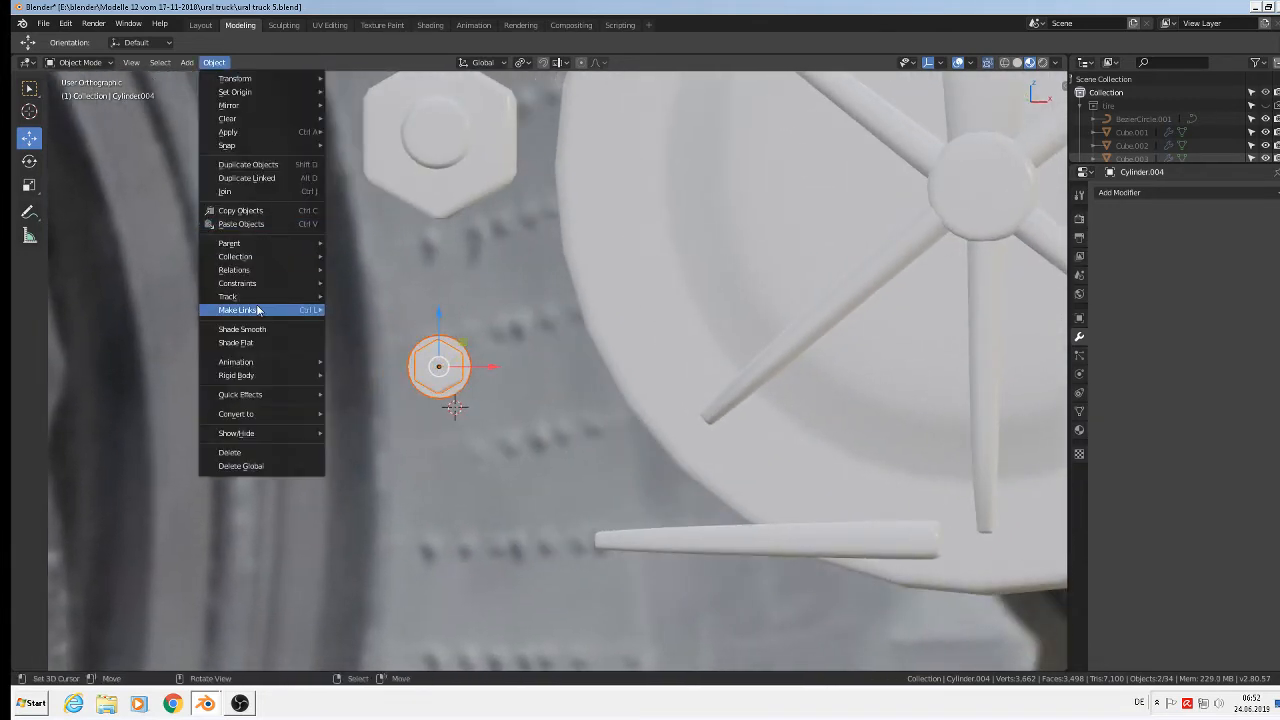
{"action": "left_click", "coordinate": [215, 63]}
{"action": "left_click", "coordinate": [226, 191]}
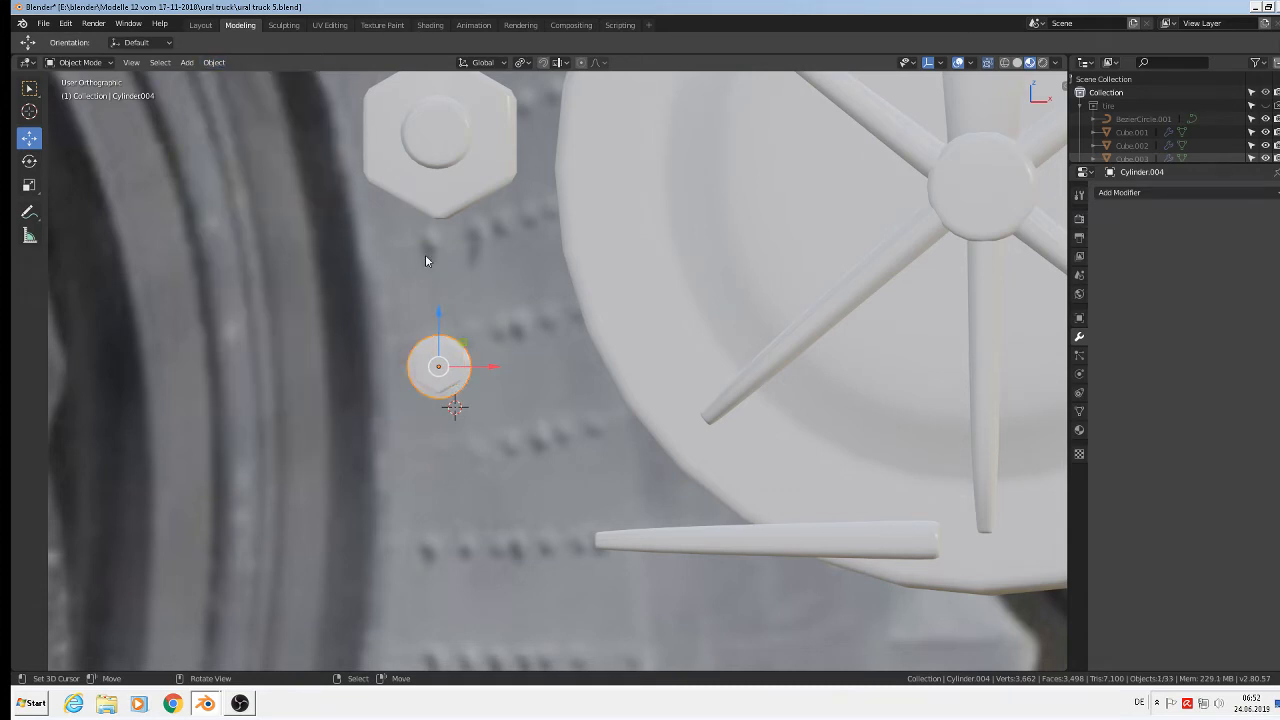
Step: Duplicate the joined bolt in the front view and place the copy on the hub cap's left rim, X 0.0337 m, Z 0.0333 m
{"action": "scroll", "coordinate": [425, 254], "scroll_direction": "down", "scroll_amount": 4}
{"action": "key", "text": "KP_1"}
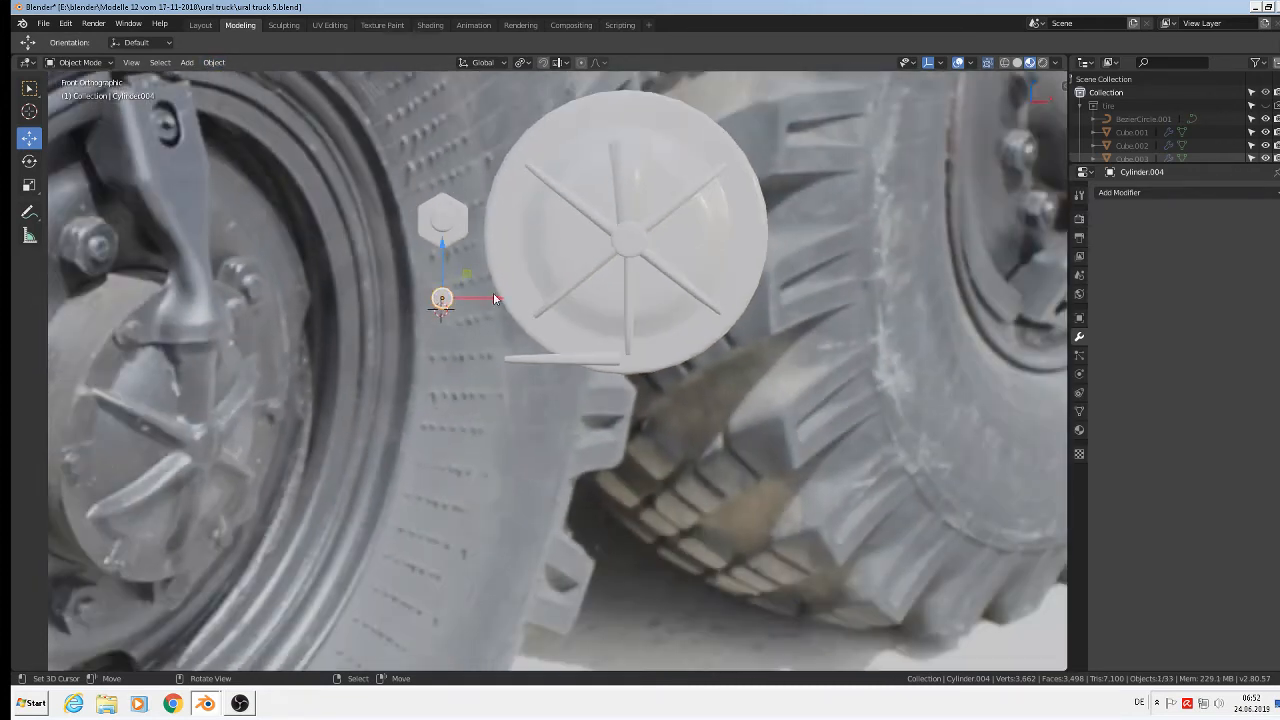
{"action": "key", "text": "shift+d"}
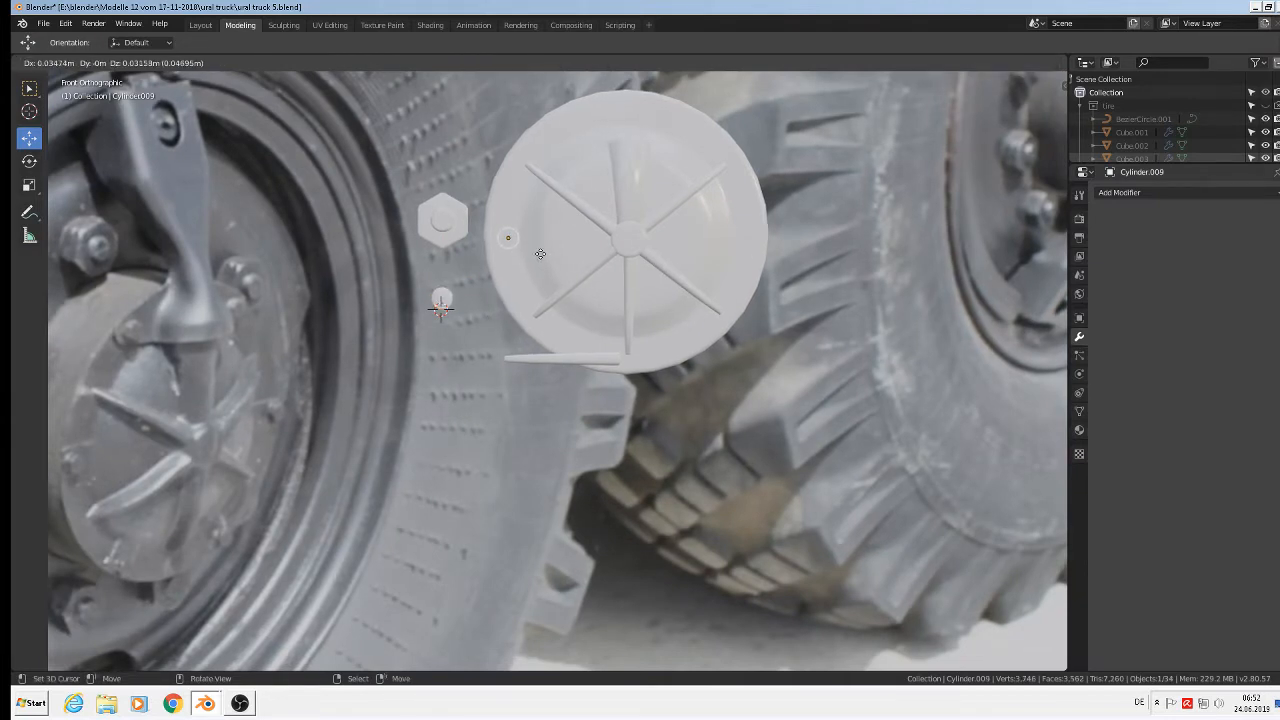
{"action": "left_click", "coordinate": [539, 250]}
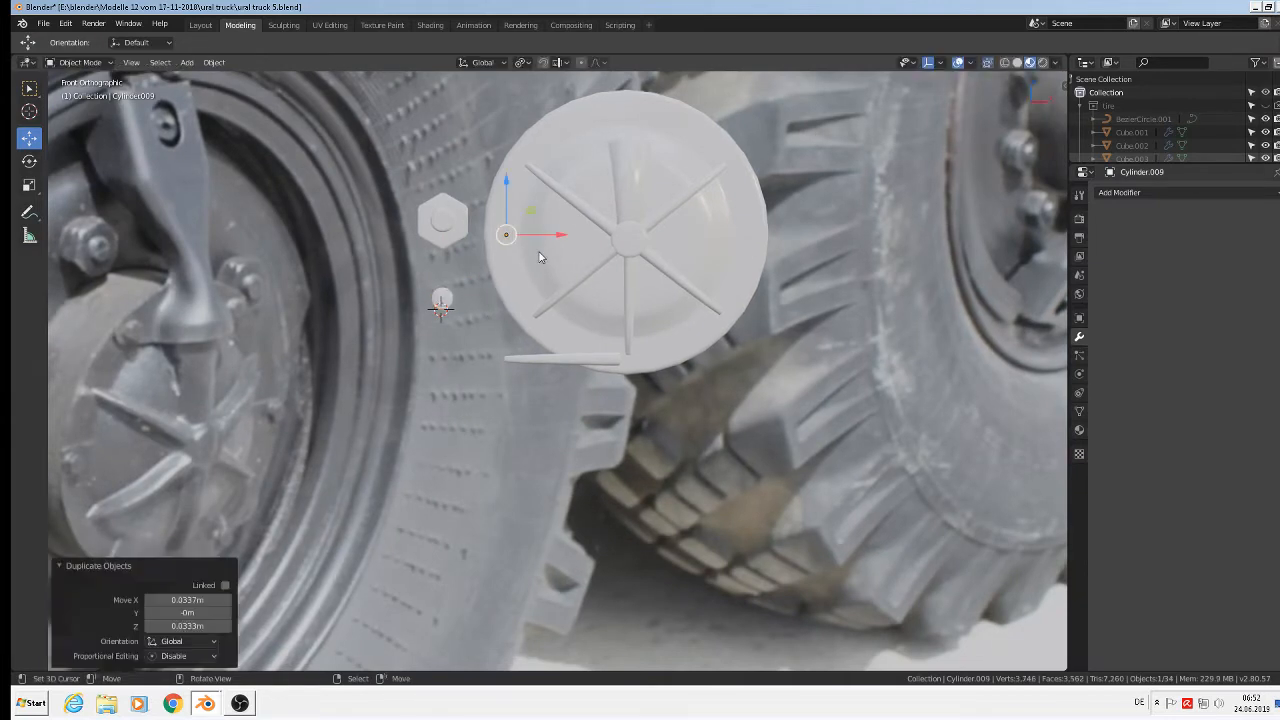
Step: Rotate the hub cap's lower-left rib slightly in the front view to make room for a rim bolt
{"action": "left_click", "coordinate": [598, 268]}
{"action": "key", "text": "r"}
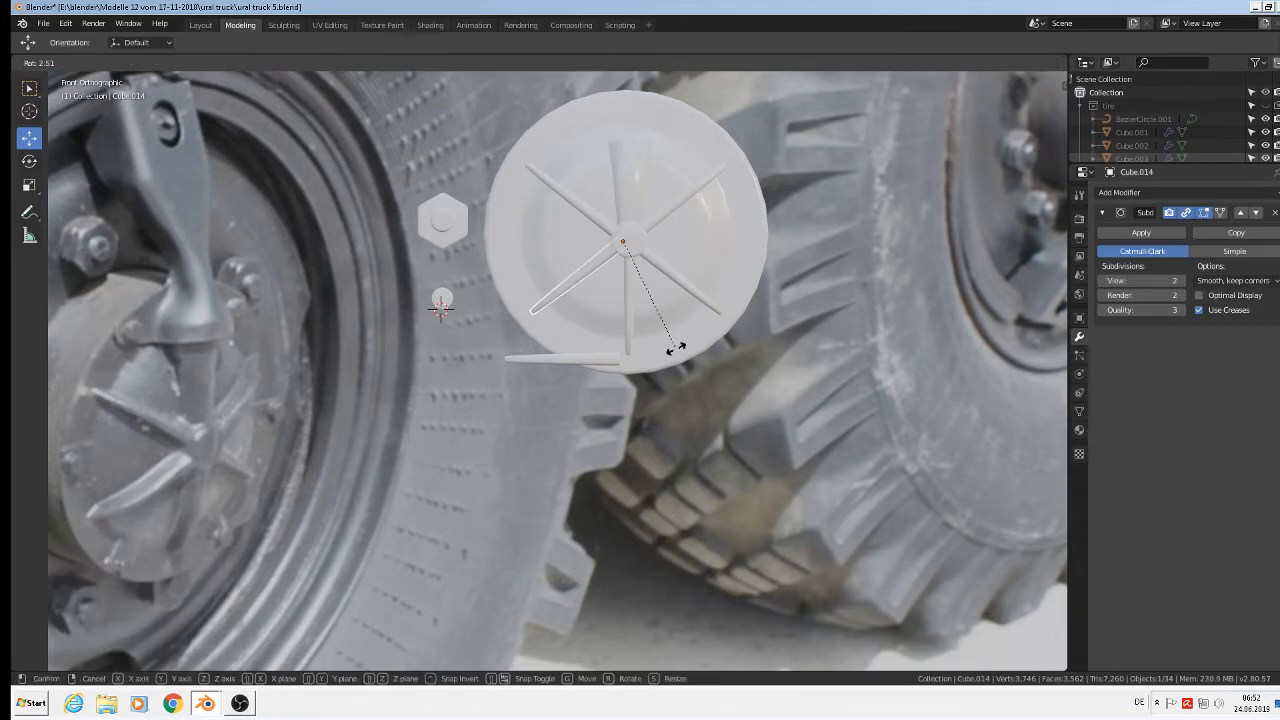
{"action": "left_click", "coordinate": [664, 350]}
{"action": "right_click", "coordinate": [519, 243]}
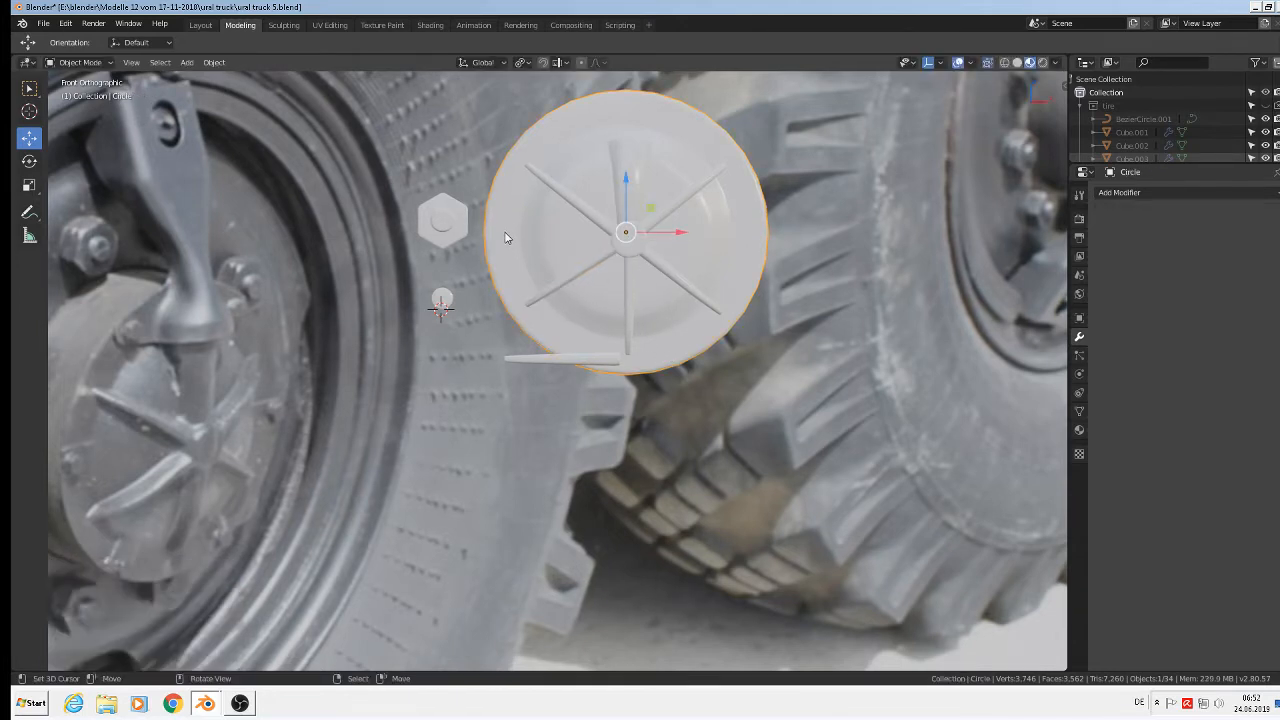
{"action": "key", "text": "g"}
{"action": "key", "text": "x"}
{"action": "right_click", "coordinate": [505, 238]}
Step: Select the duplicated bolt hidden inside the hub cap using wireframe display and move it Y -0.0323 m to the cap's face
{"action": "middle_click_drag", "start_coordinate": [505, 242], "coordinate": [899, 111]}
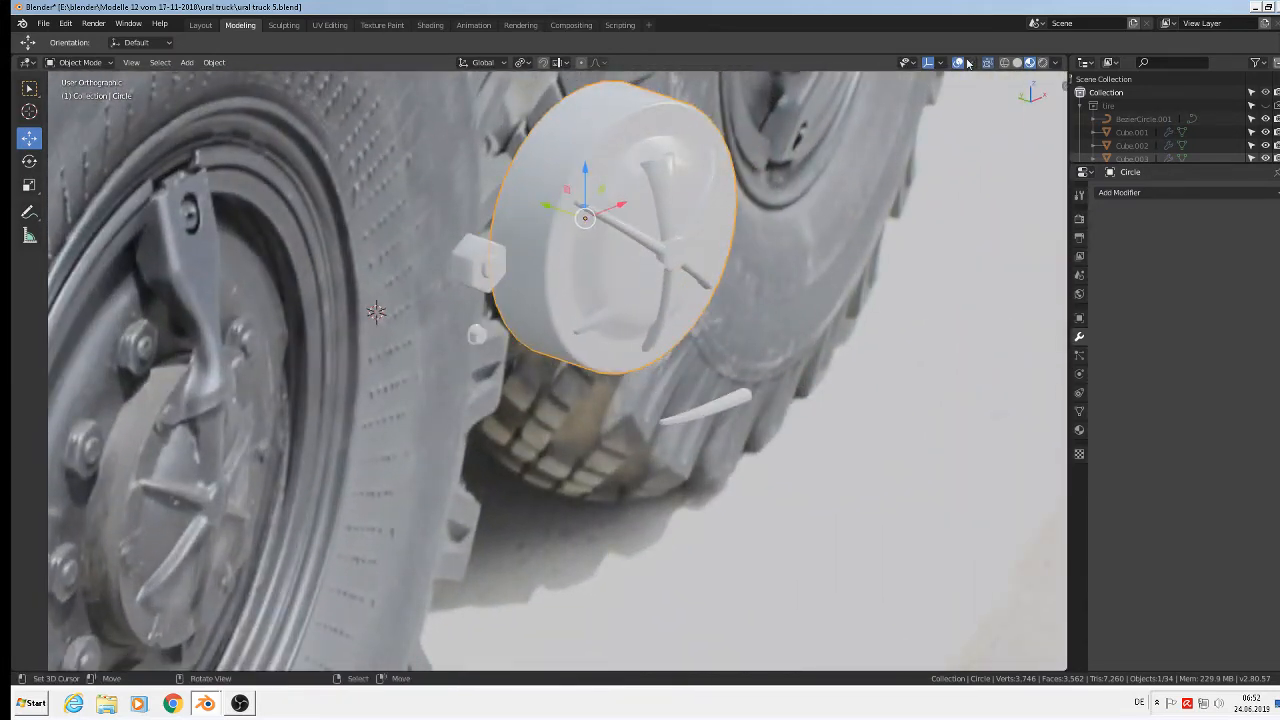
{"action": "left_click", "coordinate": [1004, 63]}
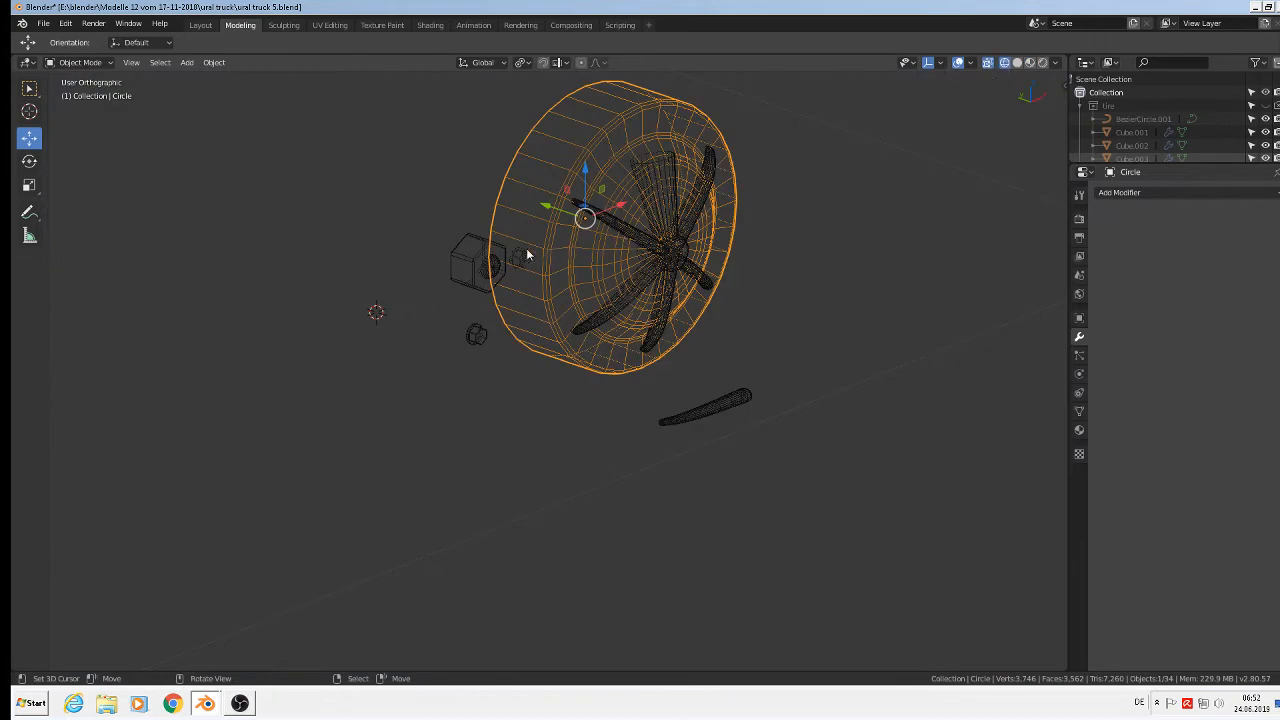
{"action": "left_click", "coordinate": [528, 254]}
{"action": "left_click", "coordinate": [1030, 63]}
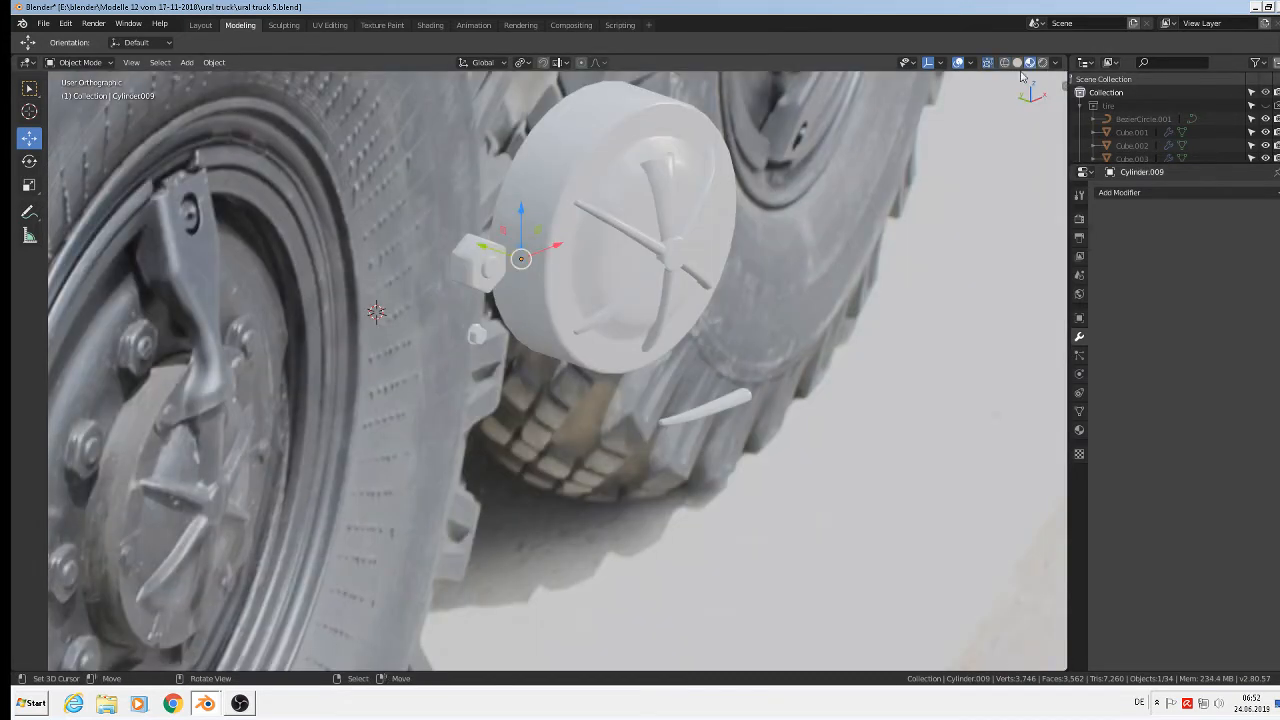
{"action": "left_click_drag", "start_coordinate": [493, 258], "coordinate": [533, 254]}
{"action": "scroll", "coordinate": [640, 300], "scroll_direction": "up", "scroll_amount": 1}
{"action": "middle_click_drag", "start_coordinate": [668, 315], "coordinate": [628, 284]}
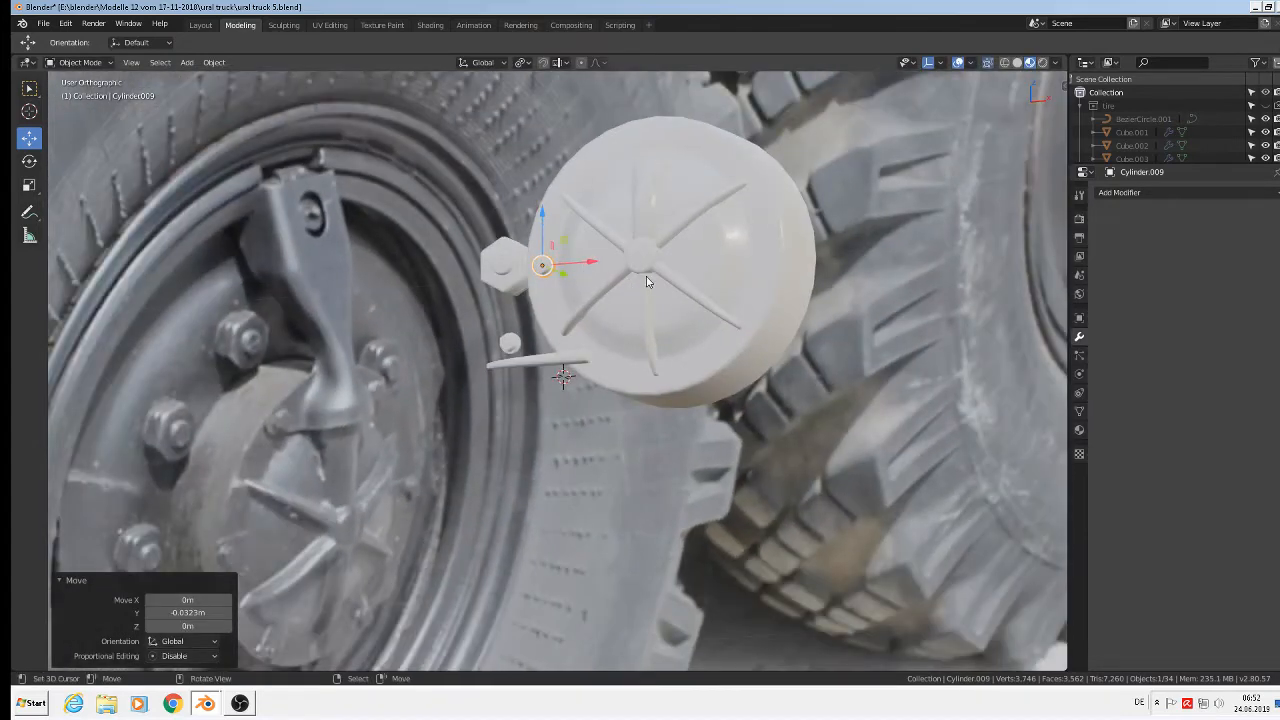
Step: Duplicate the rim bolt three times in the front view, placing copies at the hub cap's lower-left, lower-right and right rim
{"action": "key", "text": "KP_1"}
{"action": "key", "text": "shift+d"}
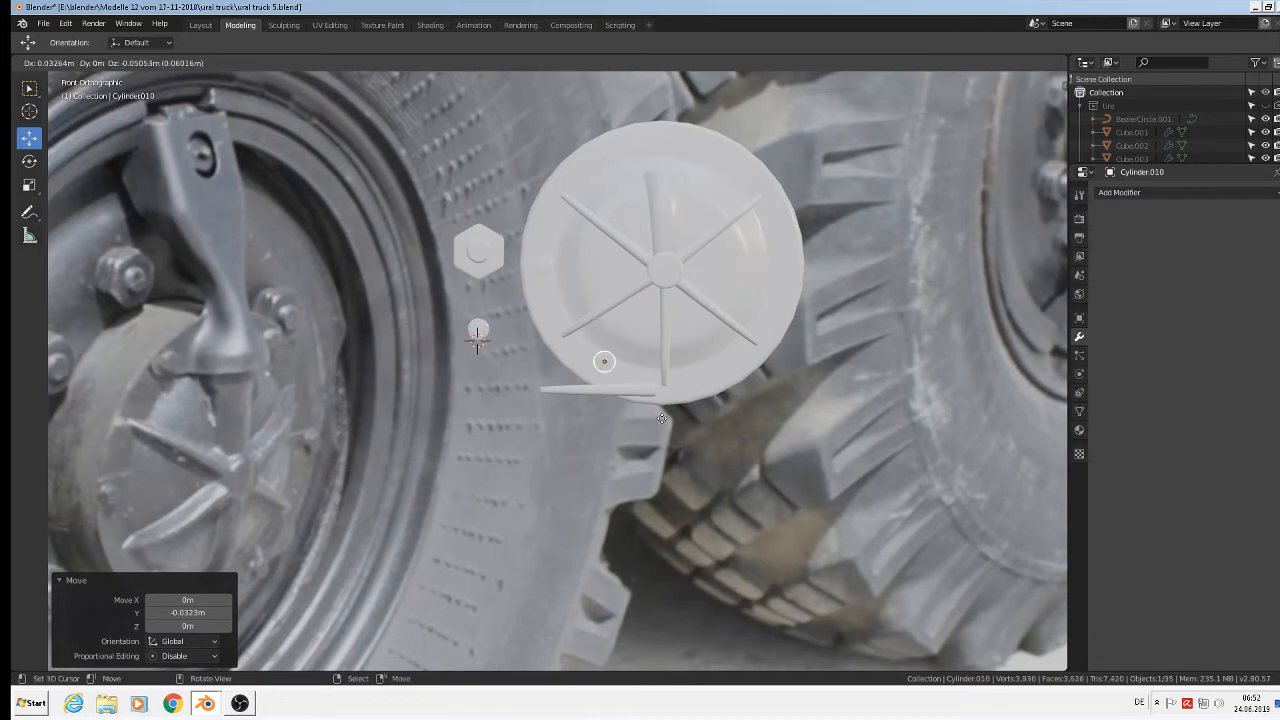
{"action": "left_click", "coordinate": [669, 420]}
{"action": "key", "text": "shift+d"}
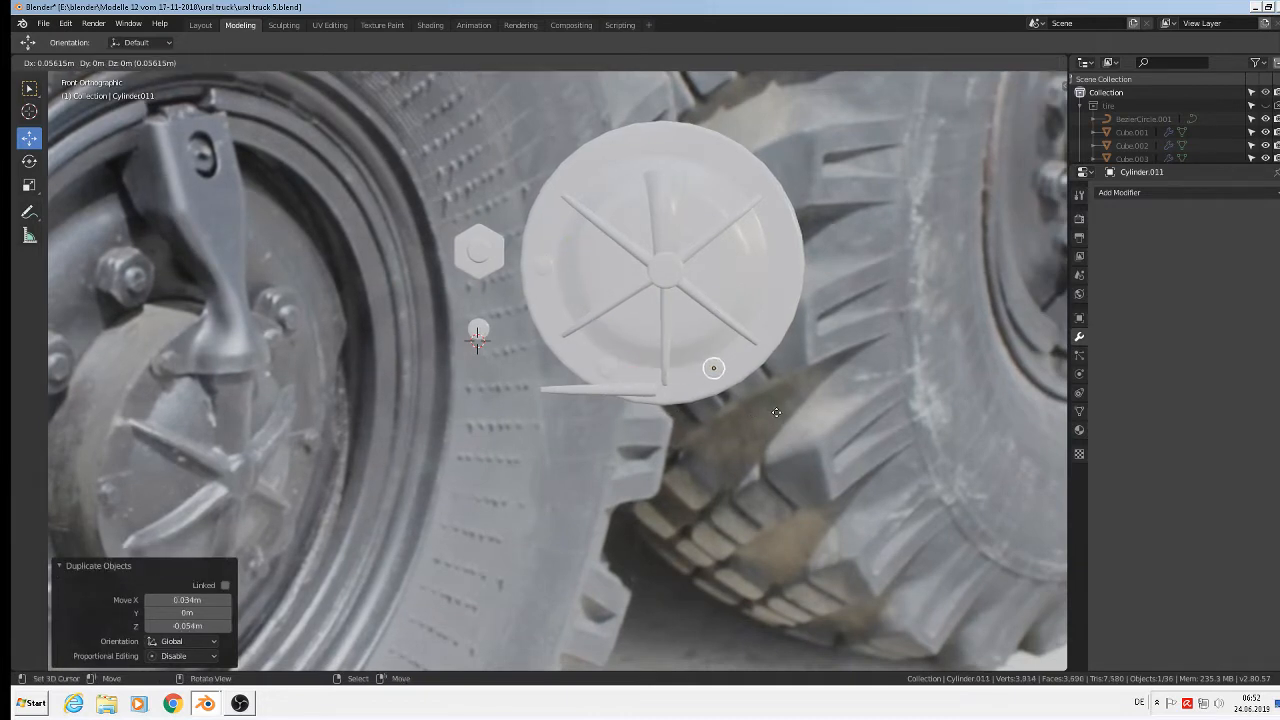
{"action": "left_click", "coordinate": [776, 412]}
{"action": "key", "text": "shift+d"}
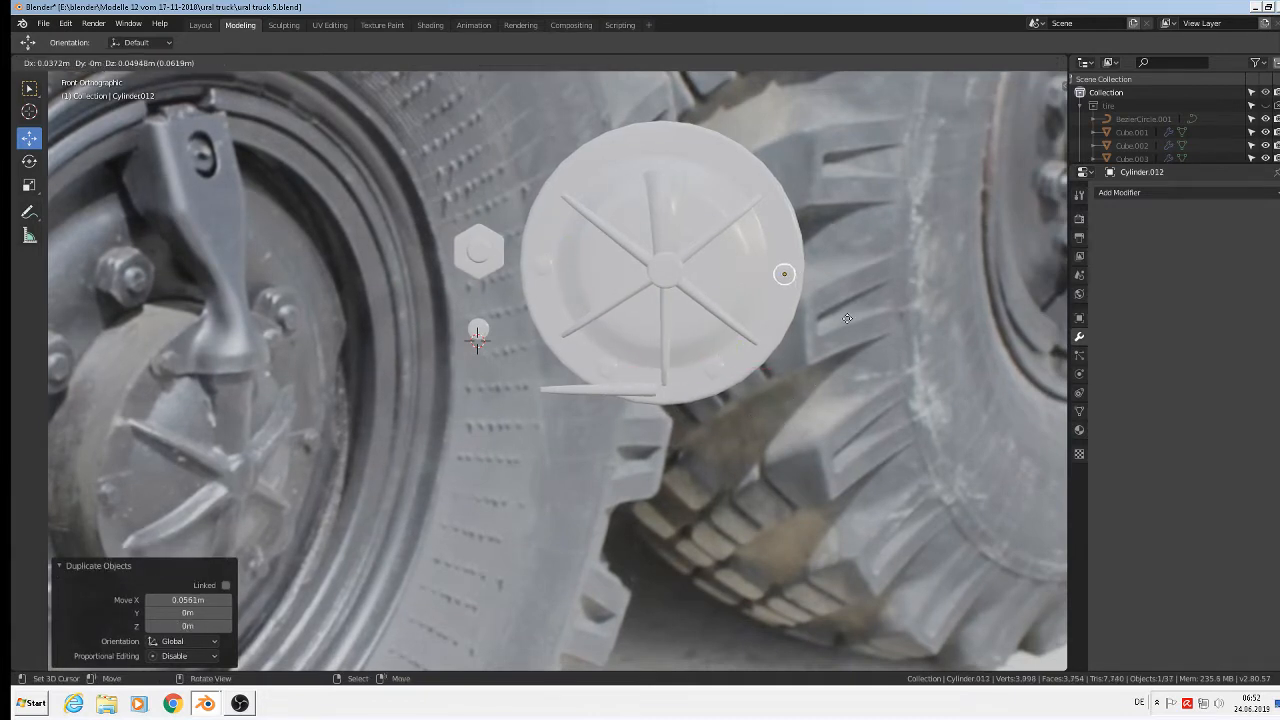
{"action": "left_click", "coordinate": [829, 305]}
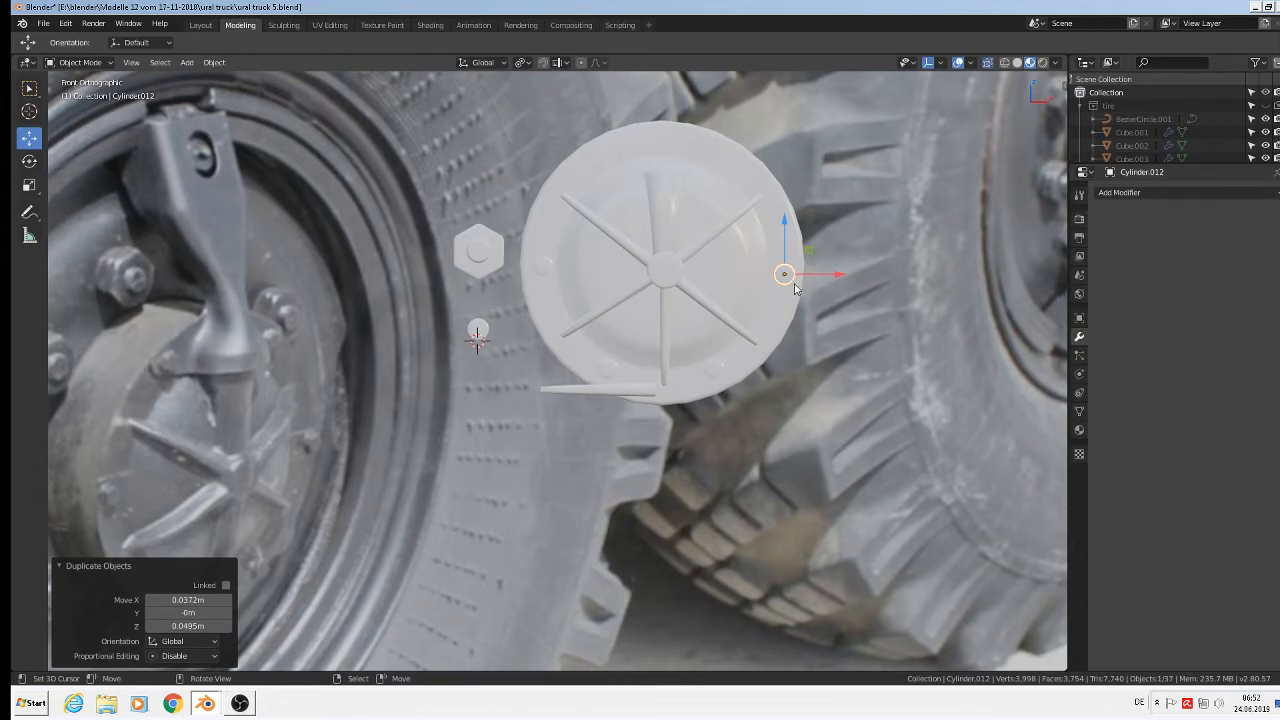
Step: Rotate the hub cap's upper-right rib by 5.08° in the front view, then select all objects
{"action": "left_click", "coordinate": [730, 241]}
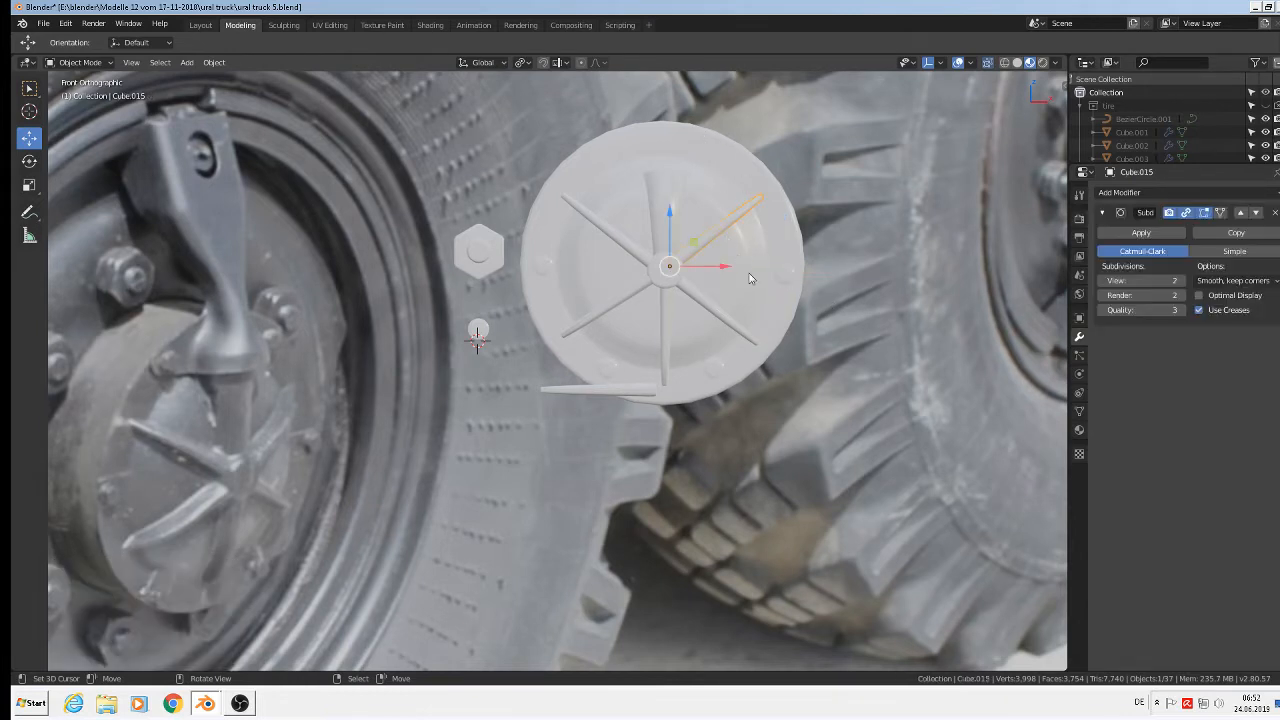
{"action": "key", "text": "r"}
{"action": "left_click", "coordinate": [781, 421]}
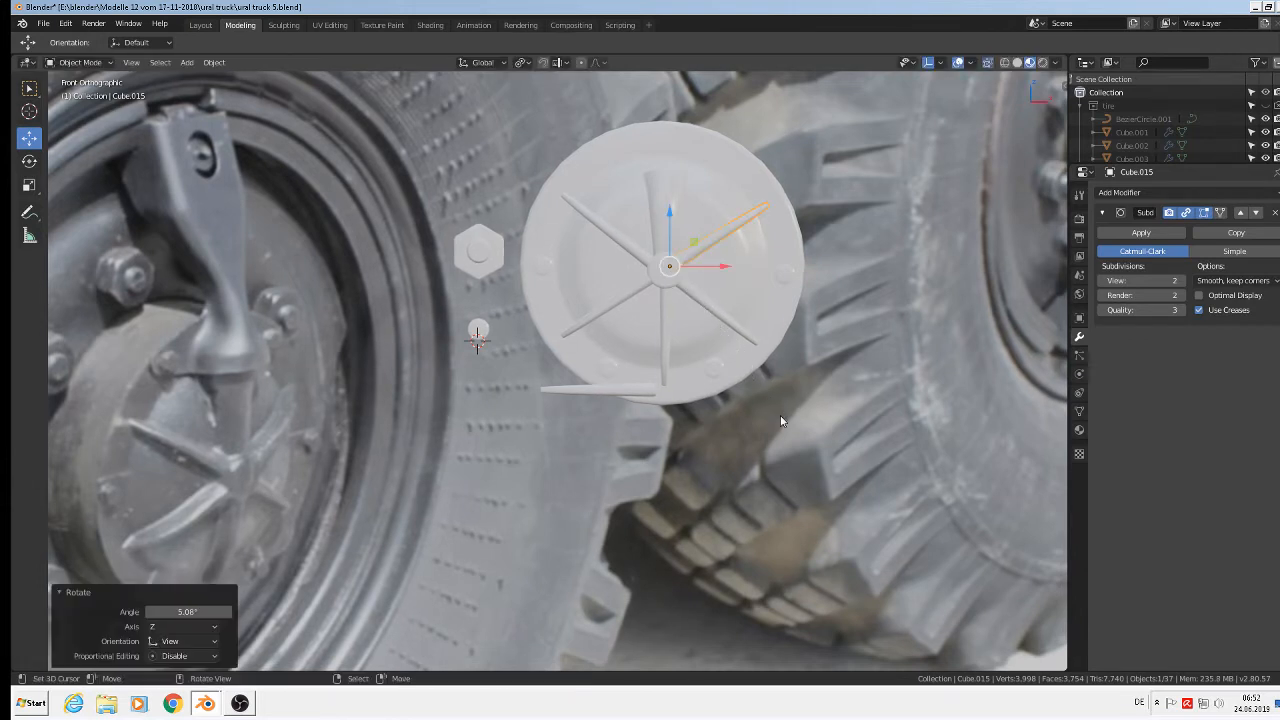
{"action": "key", "text": "a"}
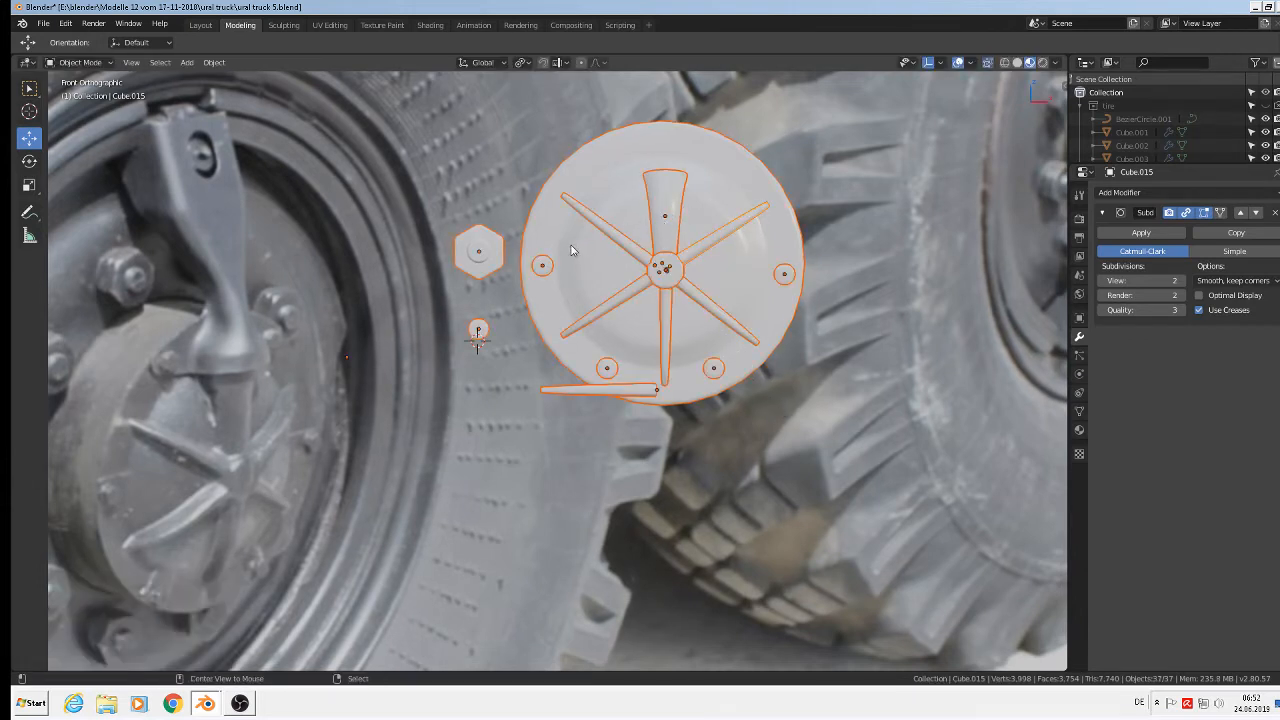
Step: Deselect all objects and save the truck model under its existing file name
{"action": "key", "text": "alt+a"}
{"action": "middle_click_drag", "start_coordinate": [464, 184], "coordinate": [457, 196]}
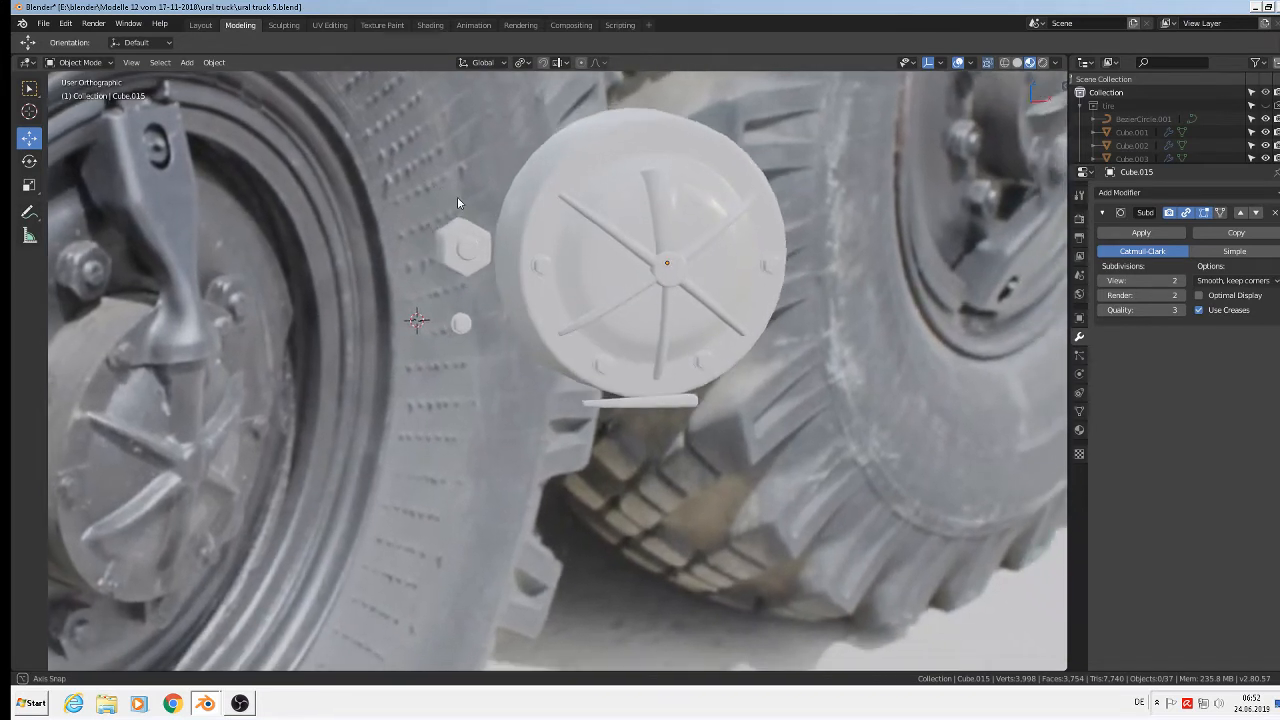
{"action": "left_click", "coordinate": [43, 24]}
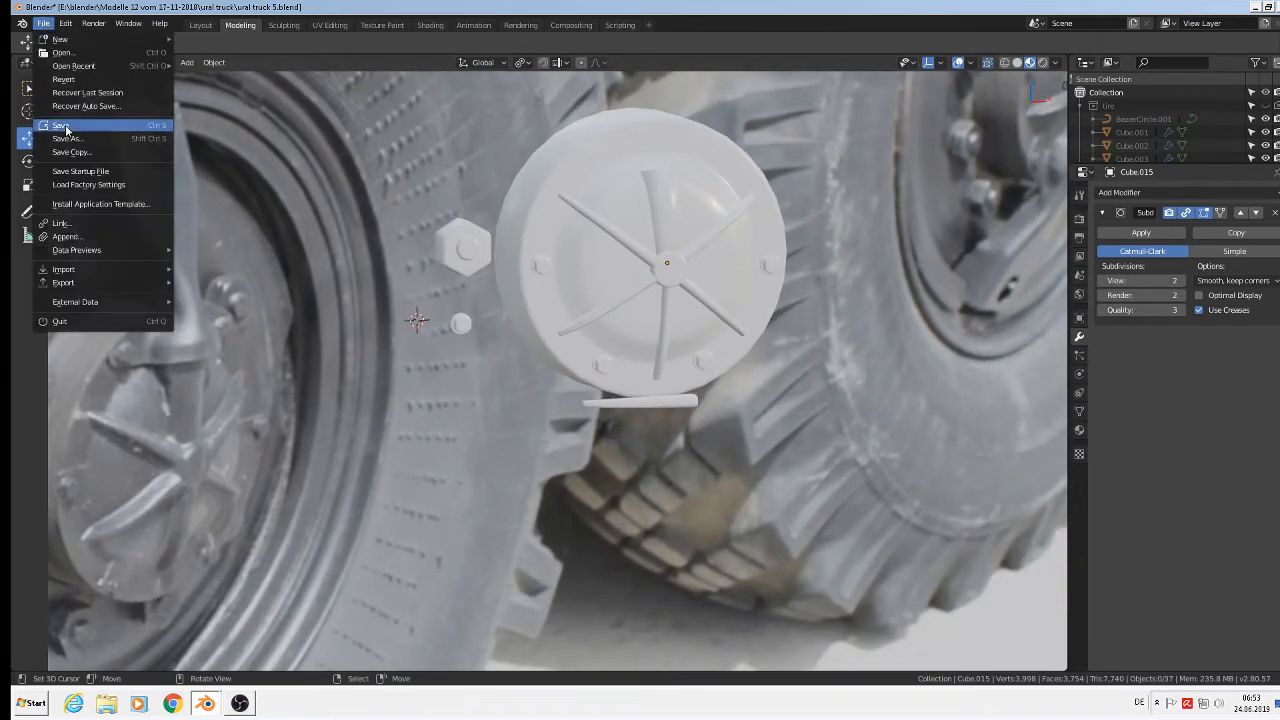
{"action": "left_click", "coordinate": [62, 126]}
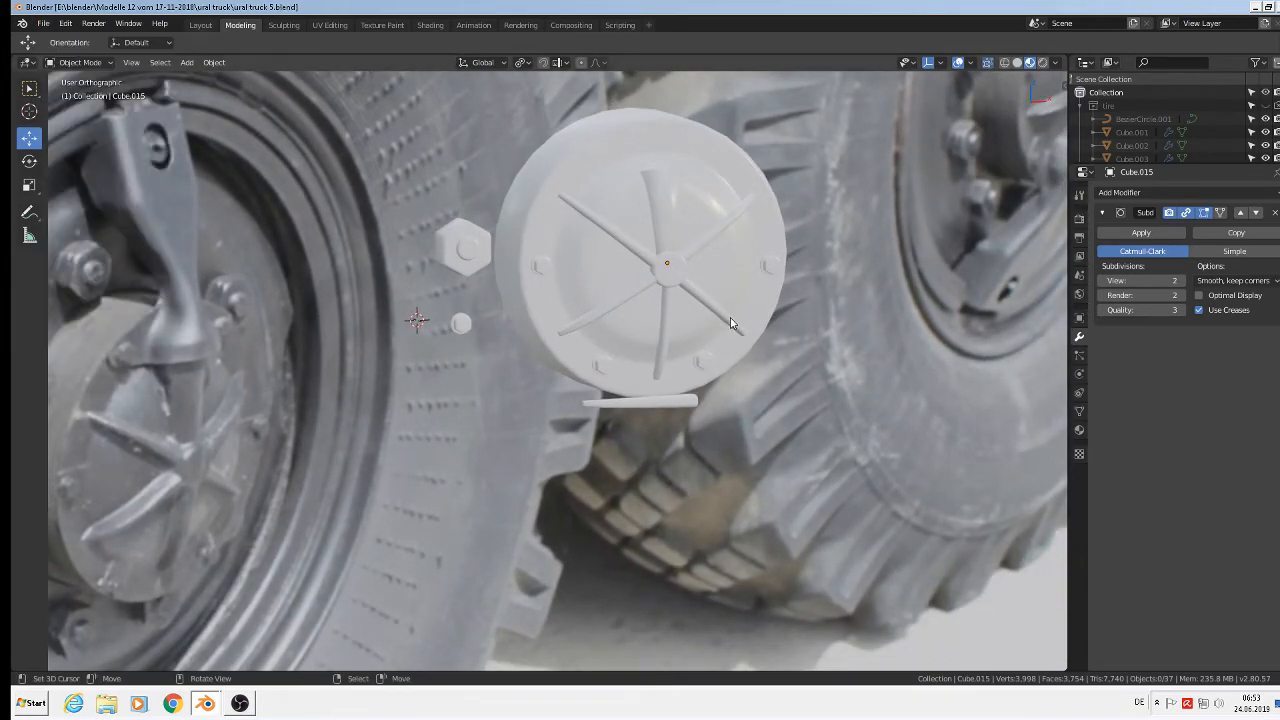
Step: Place the 3D cursor at the hub cap's centre in the front view and add a 32-vertex mesh circle there
{"action": "middle_click_drag", "start_coordinate": [703, 323], "coordinate": [597, 304]}
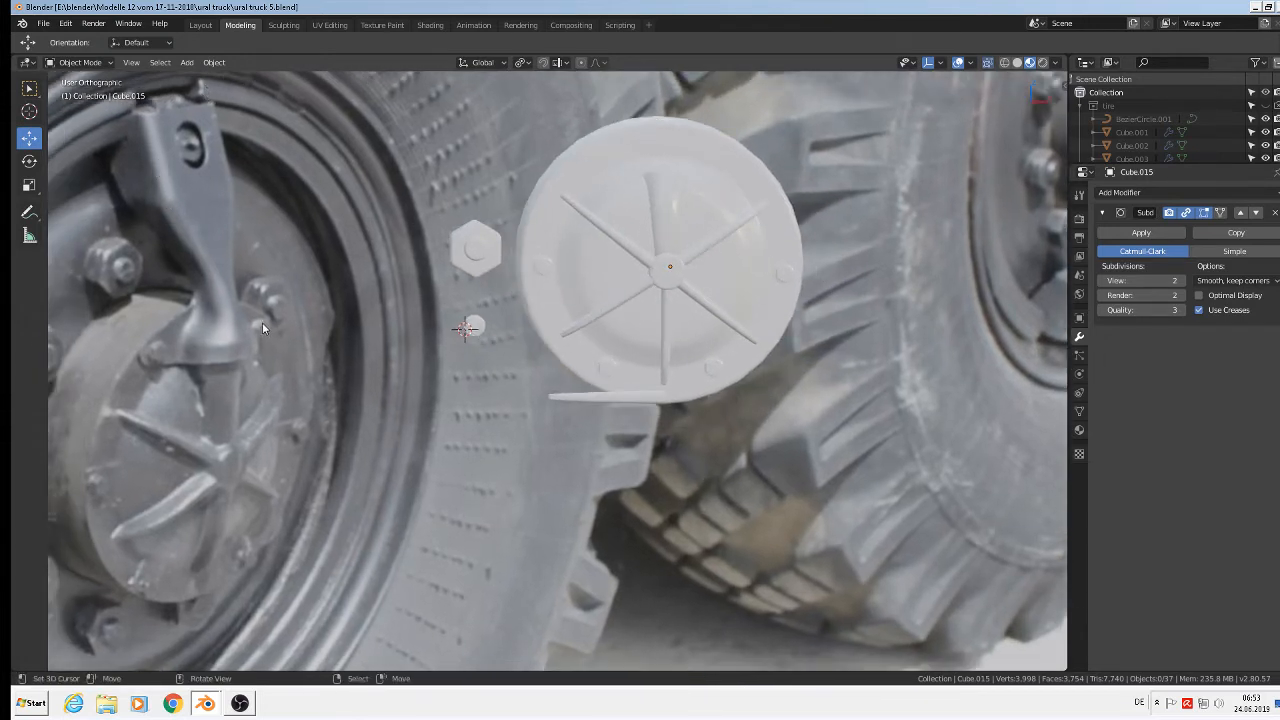
{"action": "scroll", "coordinate": [261, 324], "scroll_direction": "down", "scroll_amount": 2}
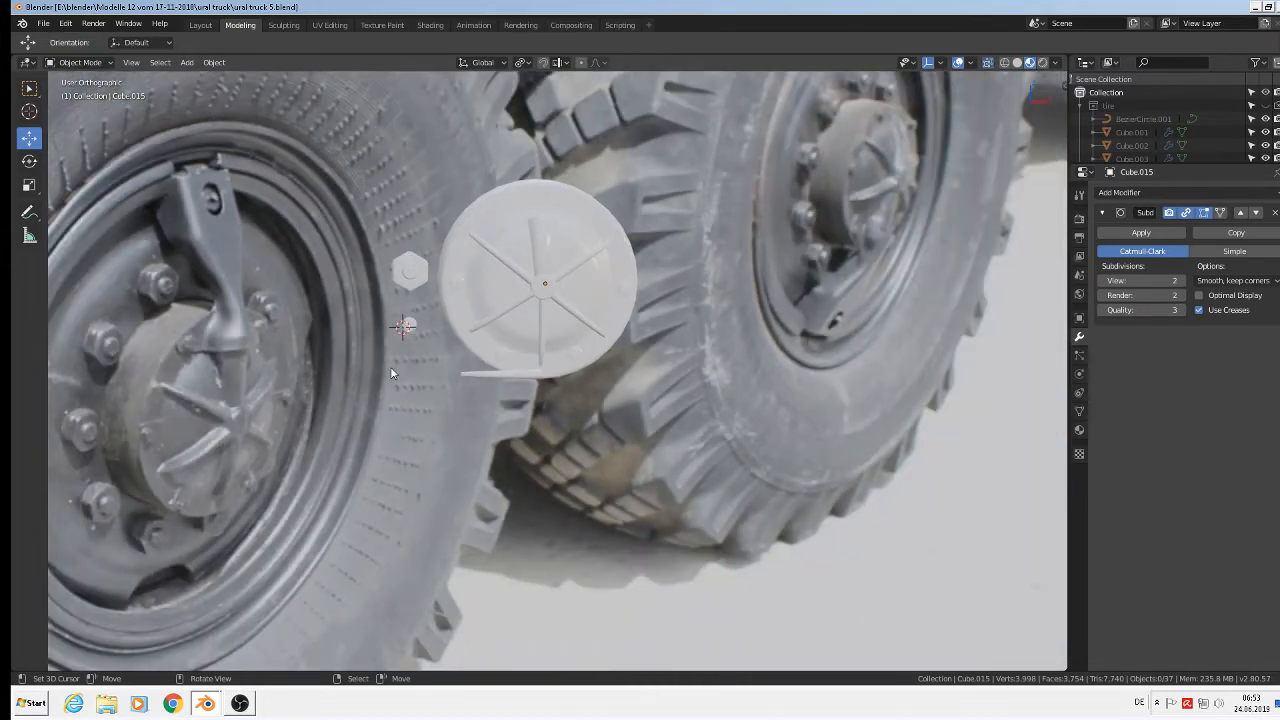
{"action": "key", "text": "KP_1"}
{"action": "scroll", "coordinate": [386, 354], "scroll_direction": "down", "scroll_amount": 3}
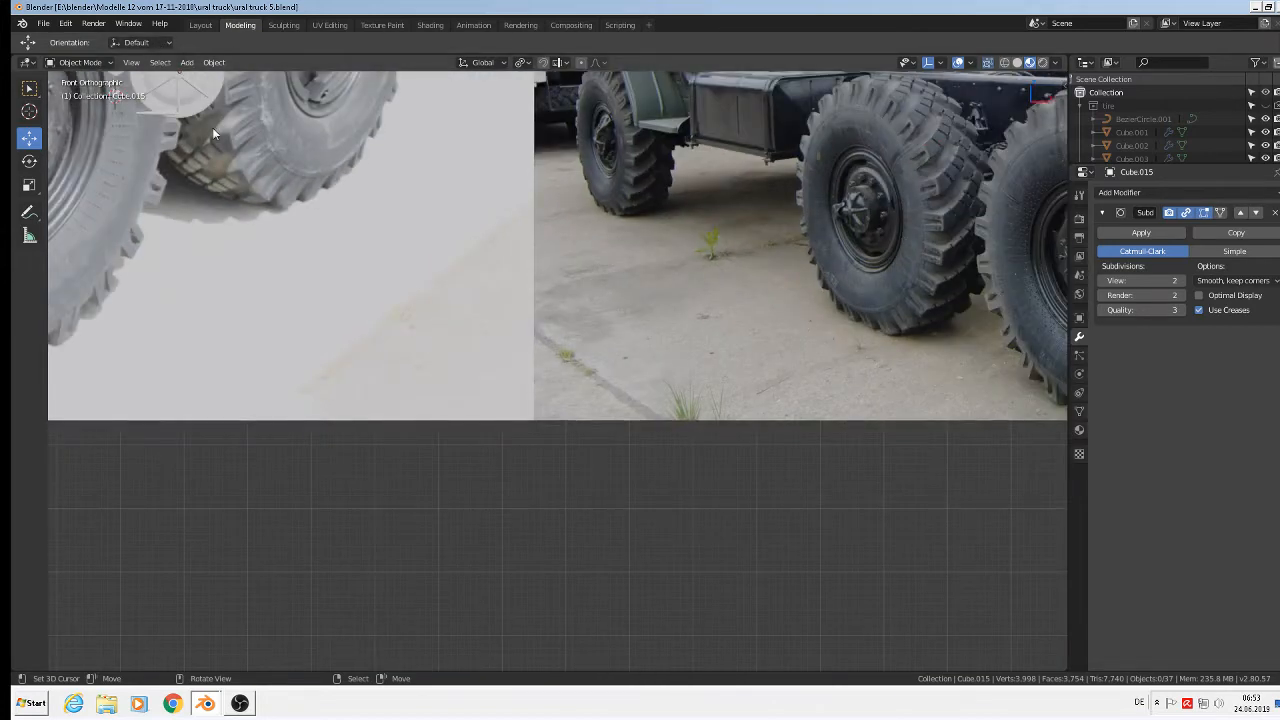
{"action": "scroll", "coordinate": [234, 134], "scroll_direction": "down", "scroll_amount": 3}
{"action": "scroll", "coordinate": [552, 301], "scroll_direction": "up", "scroll_amount": 8}
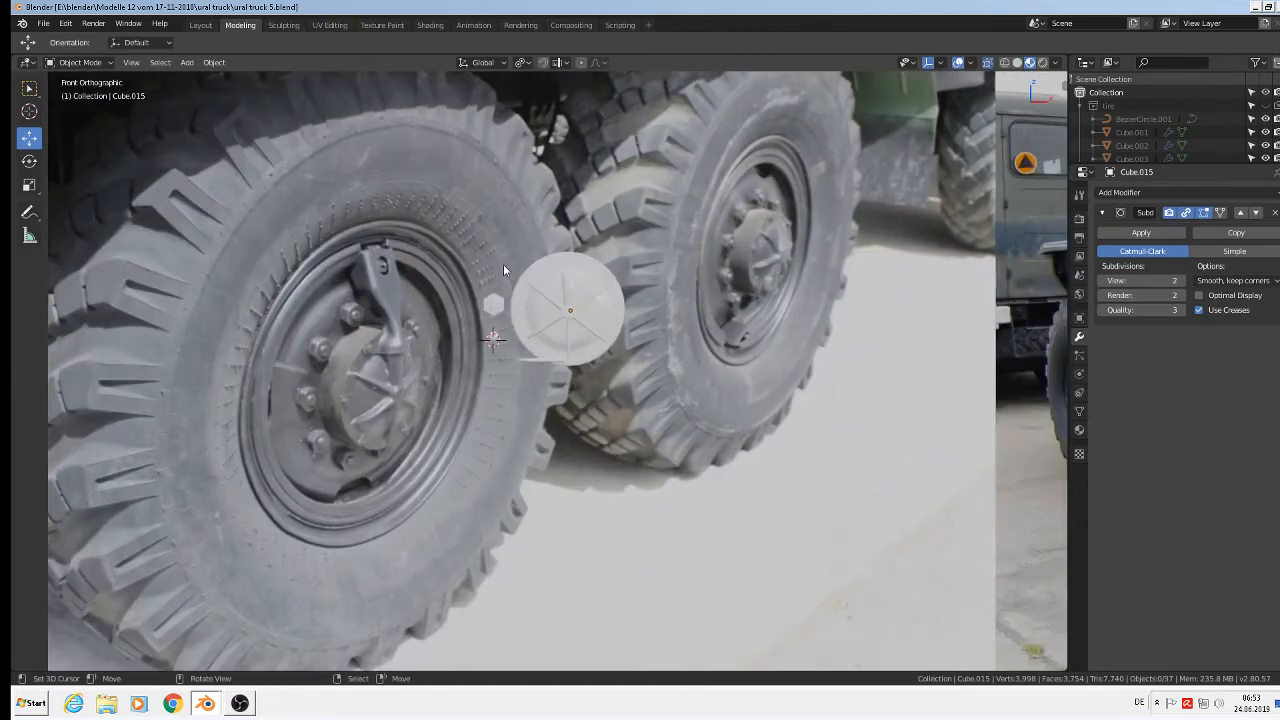
{"action": "scroll", "coordinate": [502, 262], "scroll_direction": "up", "scroll_amount": 1}
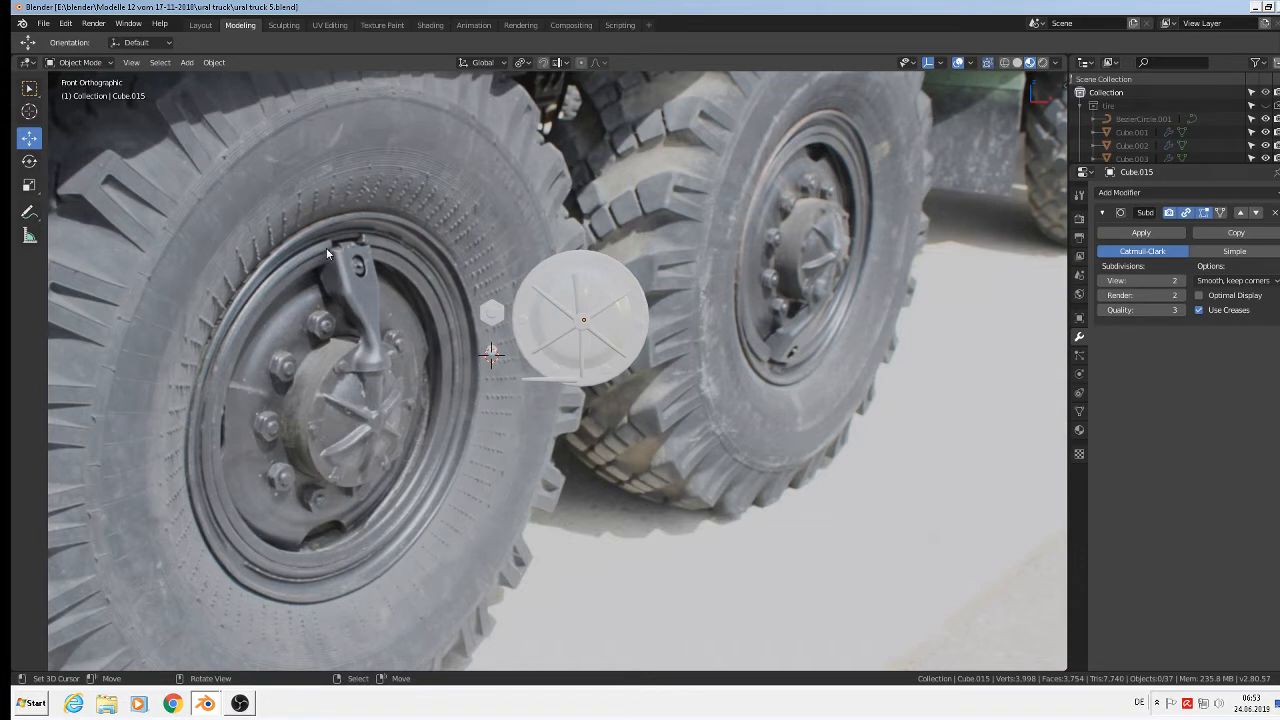
{"action": "right_click", "coordinate": [582, 321], "text": "shift"}
{"action": "left_click", "coordinate": [187, 62]}
{"action": "mouse_move", "coordinate": [210, 78]}
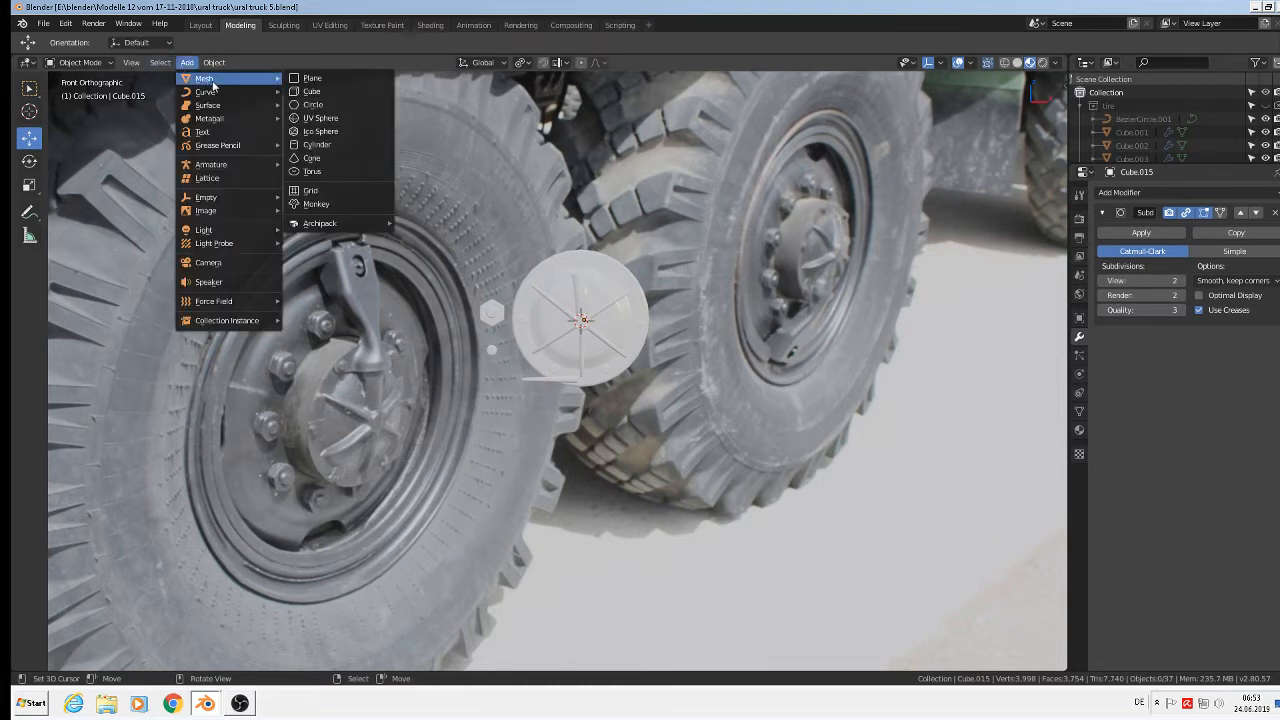
{"action": "left_click", "coordinate": [348, 106]}
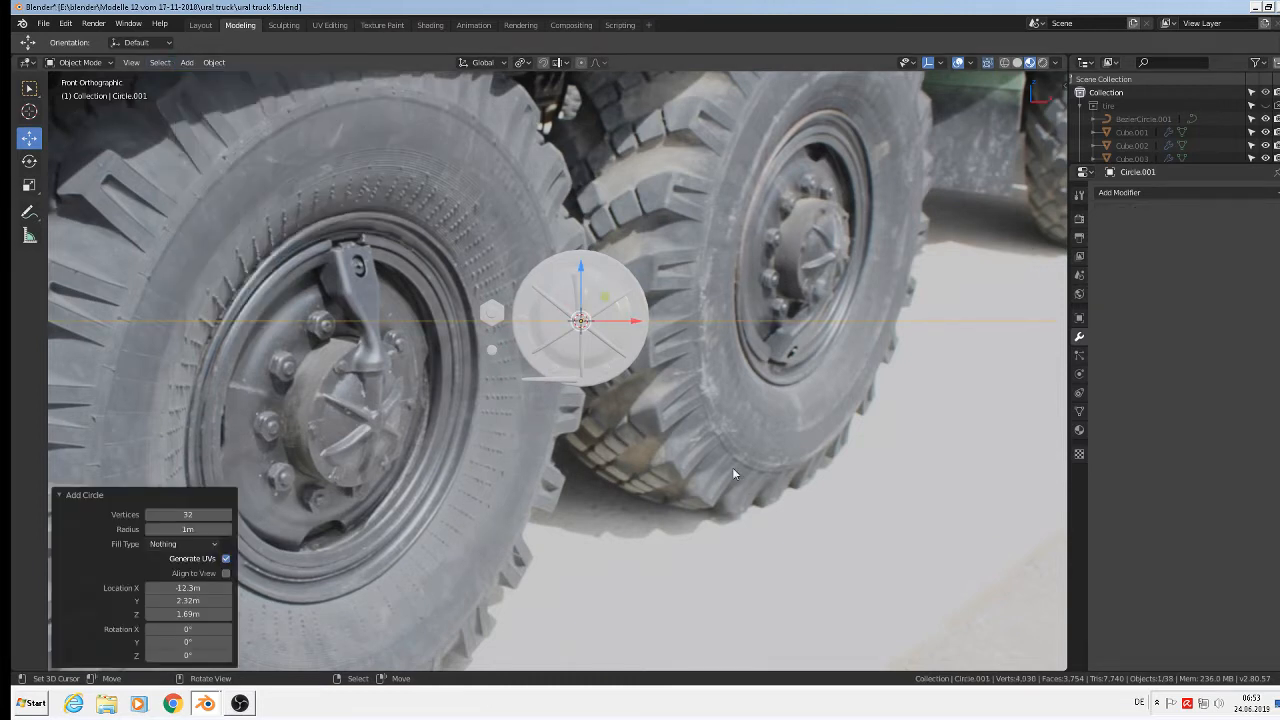
Step: Rotate the new circle 90° around the X axis so it faces the front view
{"action": "key", "text": "r"}
{"action": "key", "text": "x"}
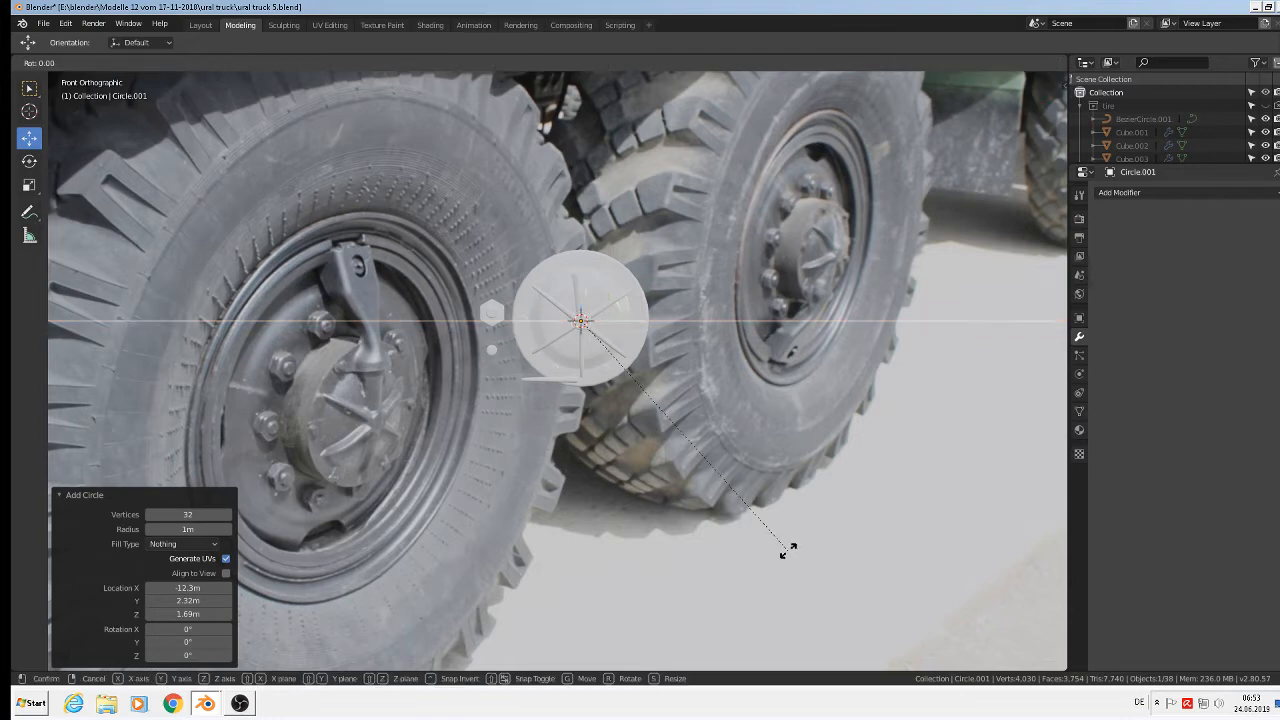
{"action": "key", "text": "9"}
{"action": "key", "text": "0"}
{"action": "key", "text": "Return"}
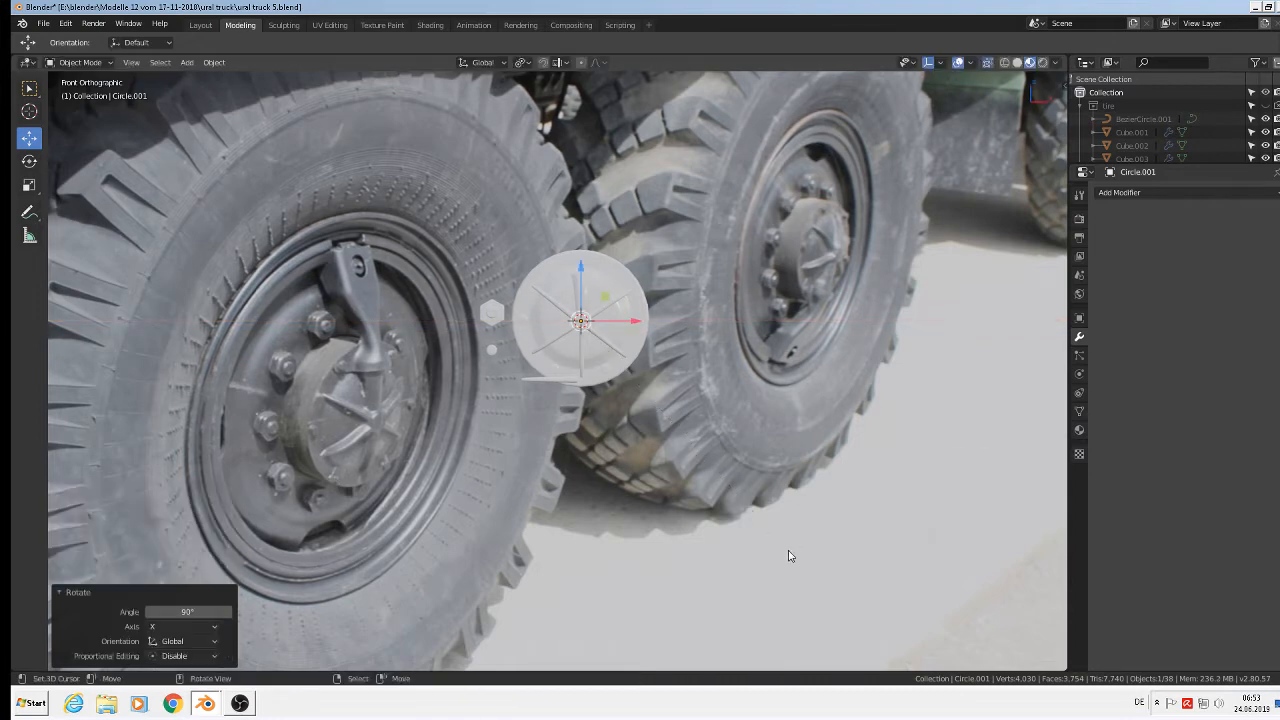
Step: Scale the circle down to fit just inside the hub cap's outline and move it up Z 0.00146 m
{"action": "key", "text": "s"}
{"action": "left_click", "coordinate": [535, 378]}
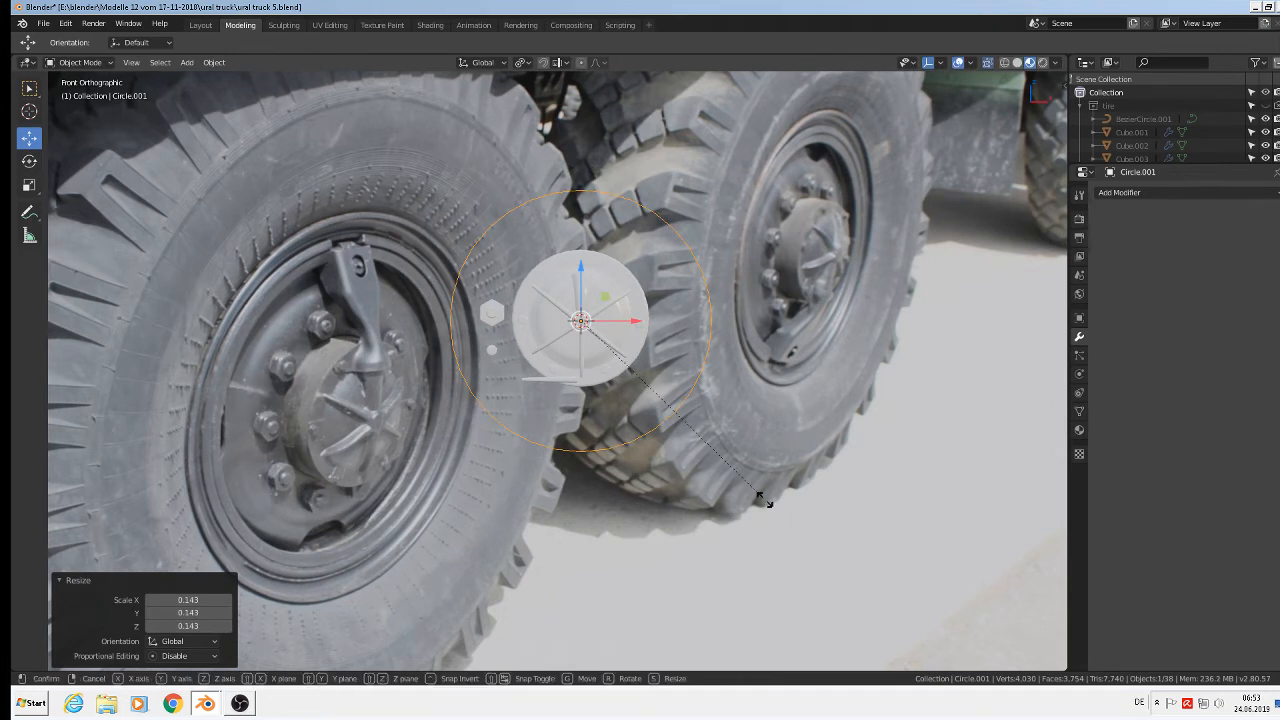
{"action": "key", "text": "s"}
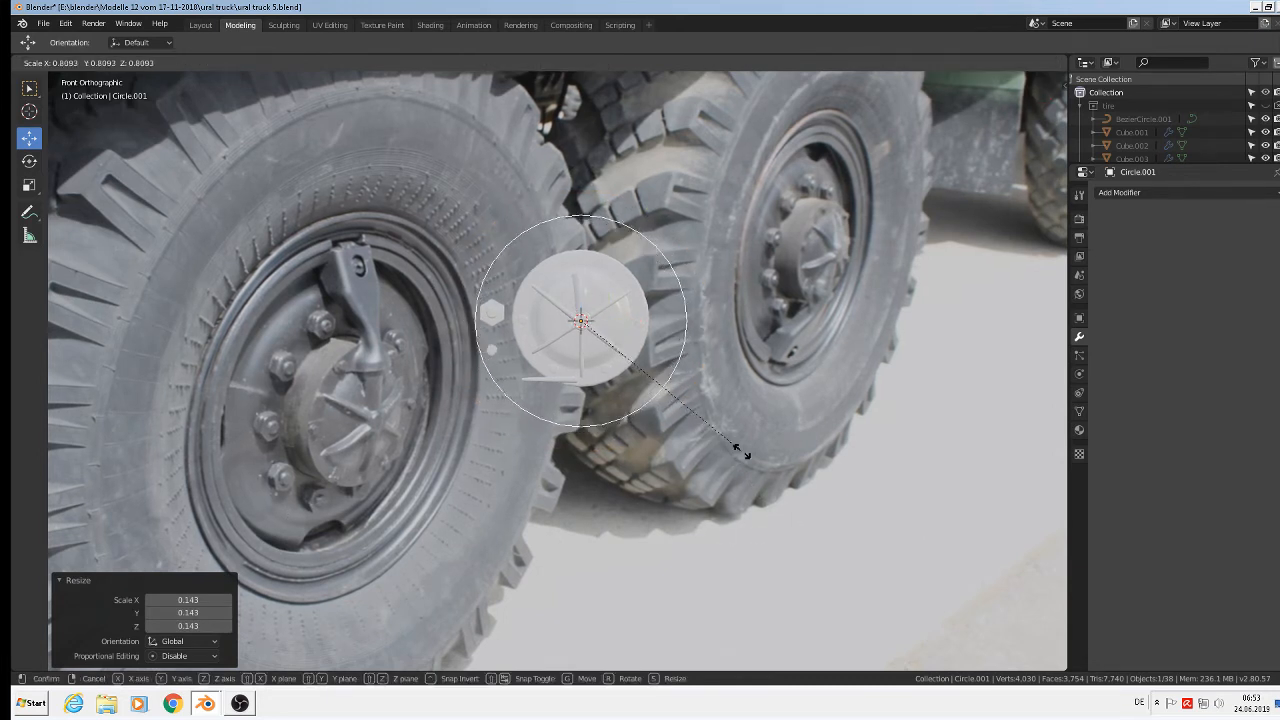
{"action": "left_click", "coordinate": [688, 410]}
{"action": "left_click_drag", "start_coordinate": [580, 268], "coordinate": [578, 273]}
{"action": "key", "text": "s"}
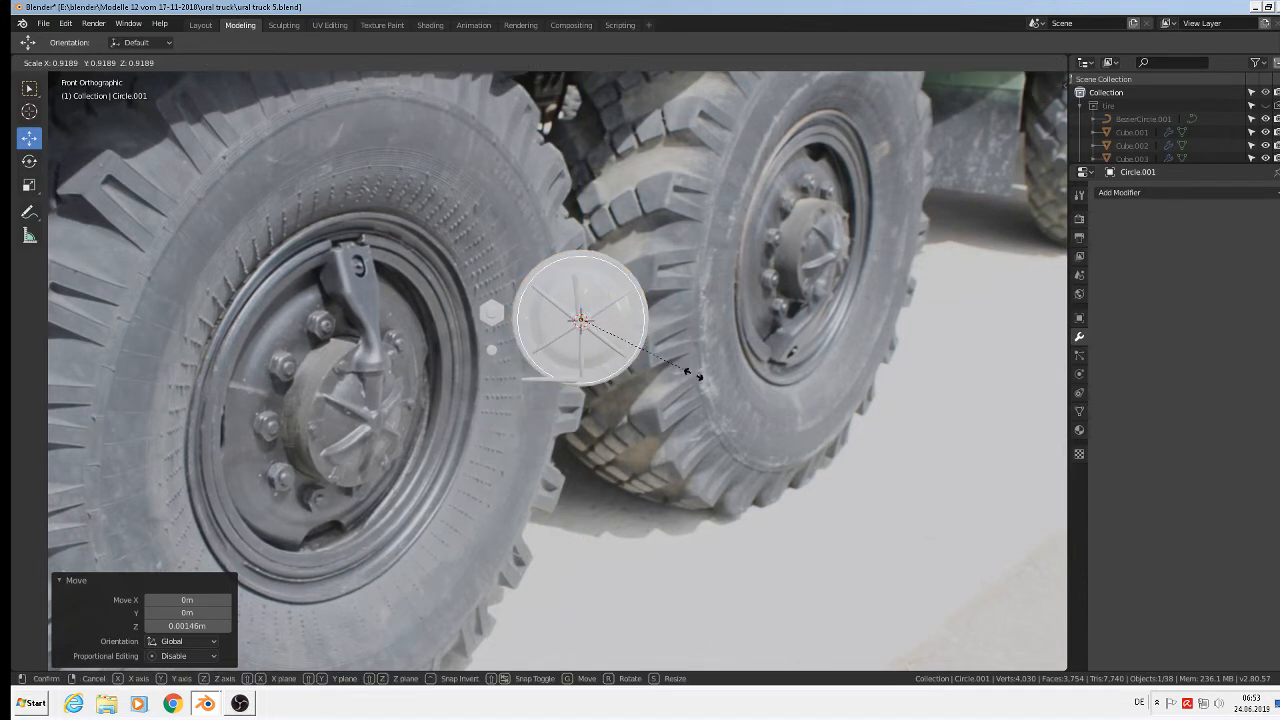
{"action": "left_click", "coordinate": [693, 375]}
Step: Extrude the circle's edge outward into a flat ring around the hub cap, scaled by 1.629
{"action": "key", "text": "Tab"}
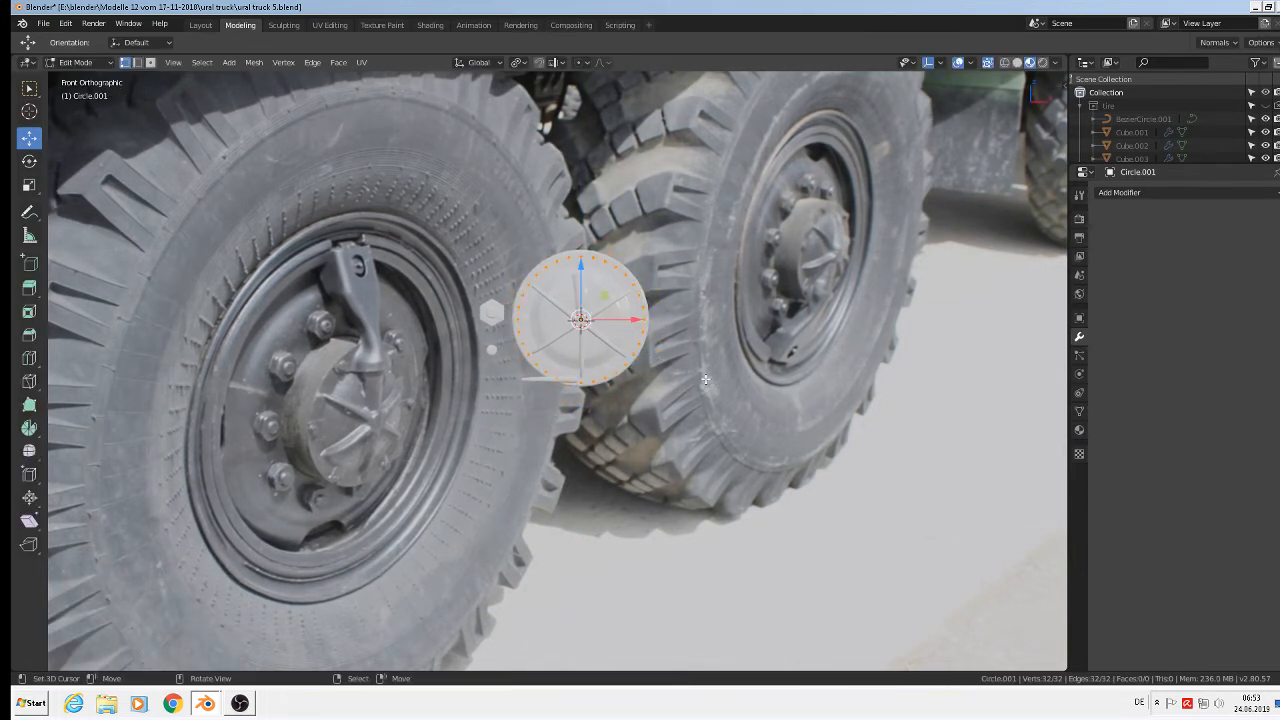
{"action": "key", "text": "e"}
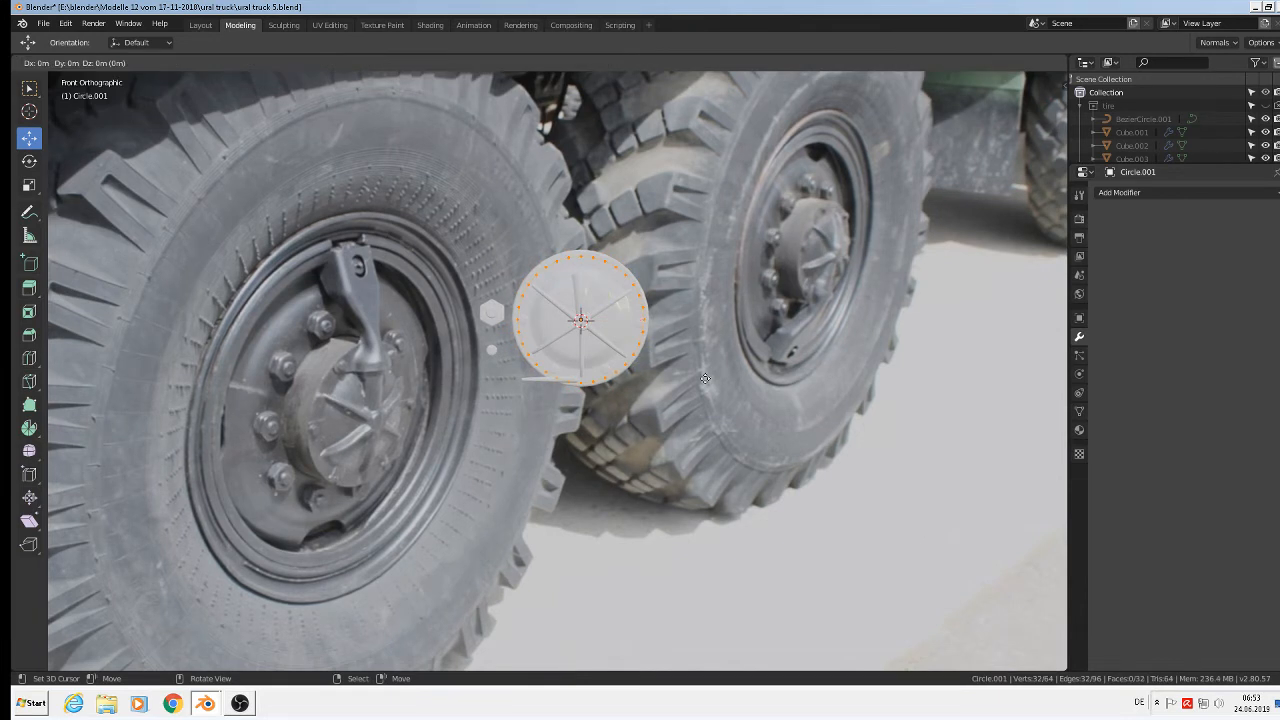
{"action": "key", "text": "s"}
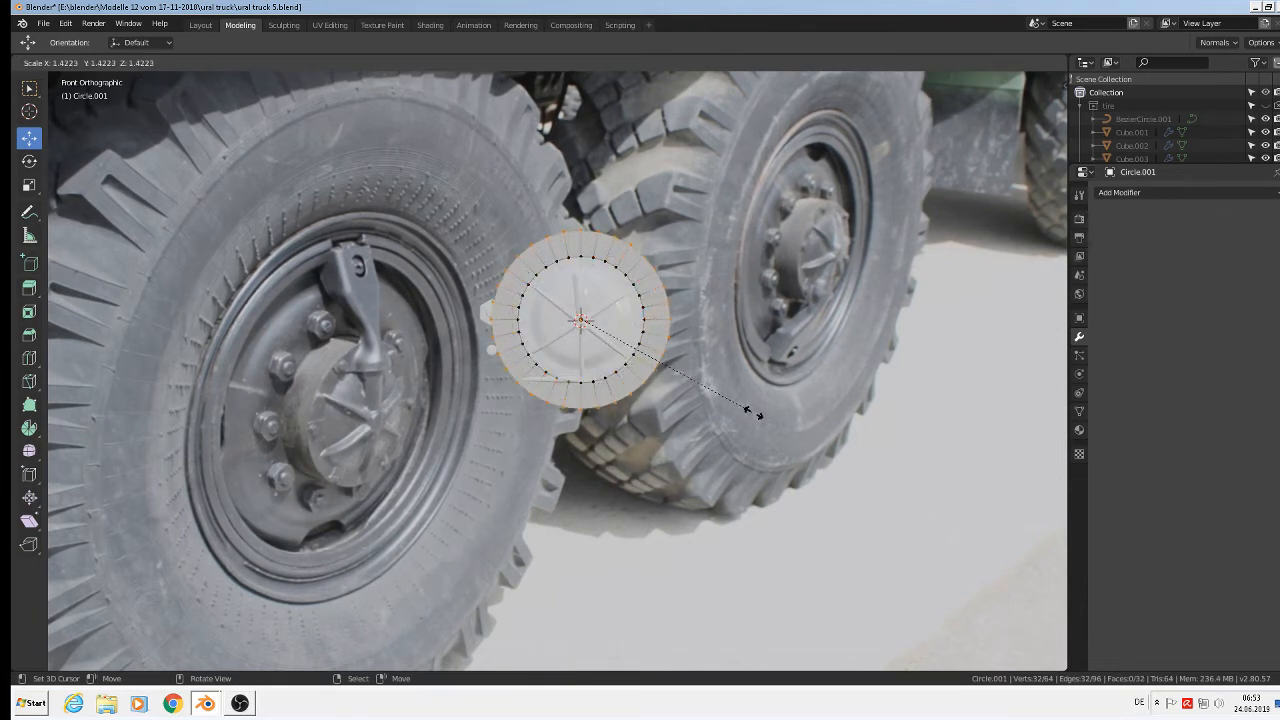
{"action": "left_click", "coordinate": [774, 434]}
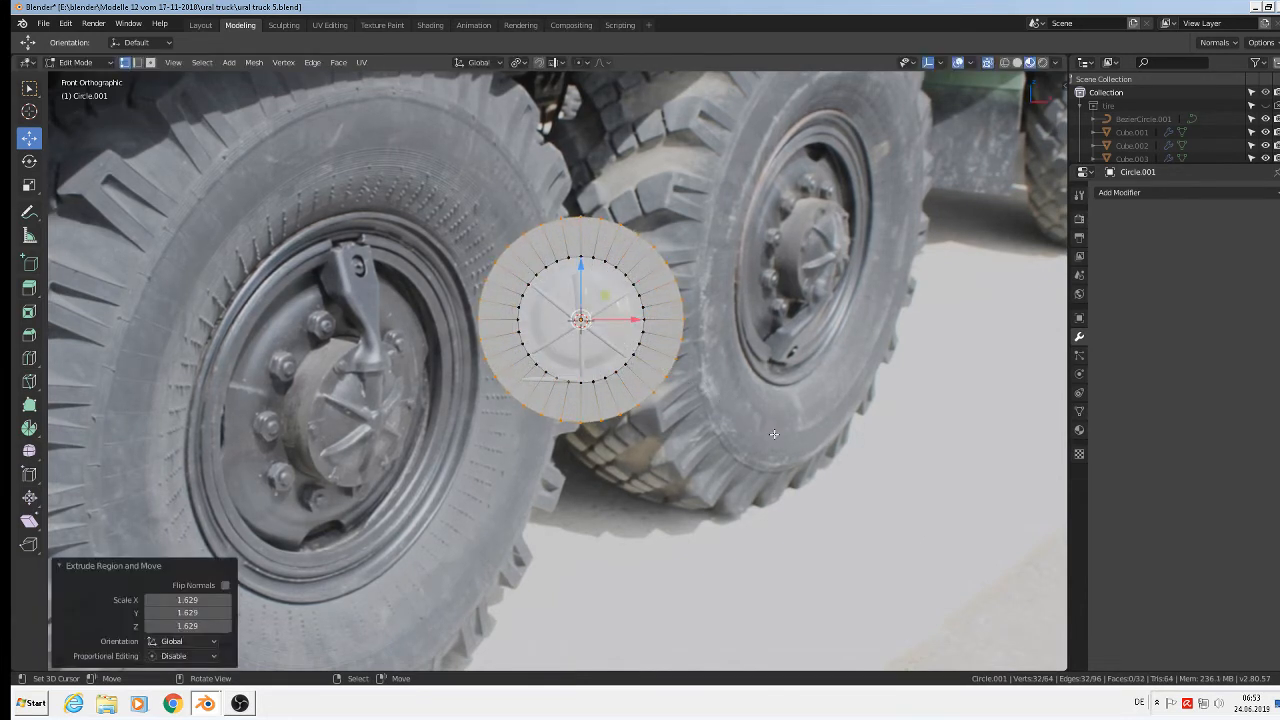
Step: Extrude a second outer ring scaled by 1.459 and move its edge back Y 0.0229 m
{"action": "middle_click_drag", "start_coordinate": [629, 429], "coordinate": [701, 466]}
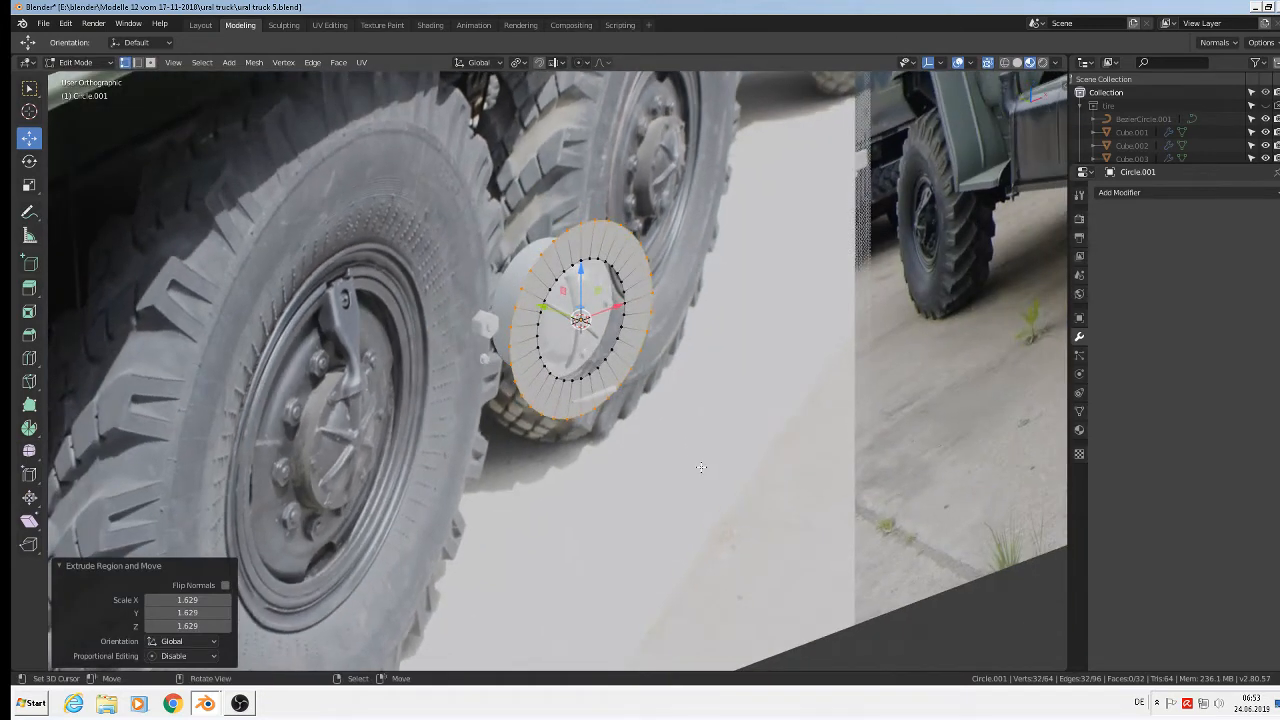
{"action": "key", "text": "e"}
{"action": "key", "text": "s"}
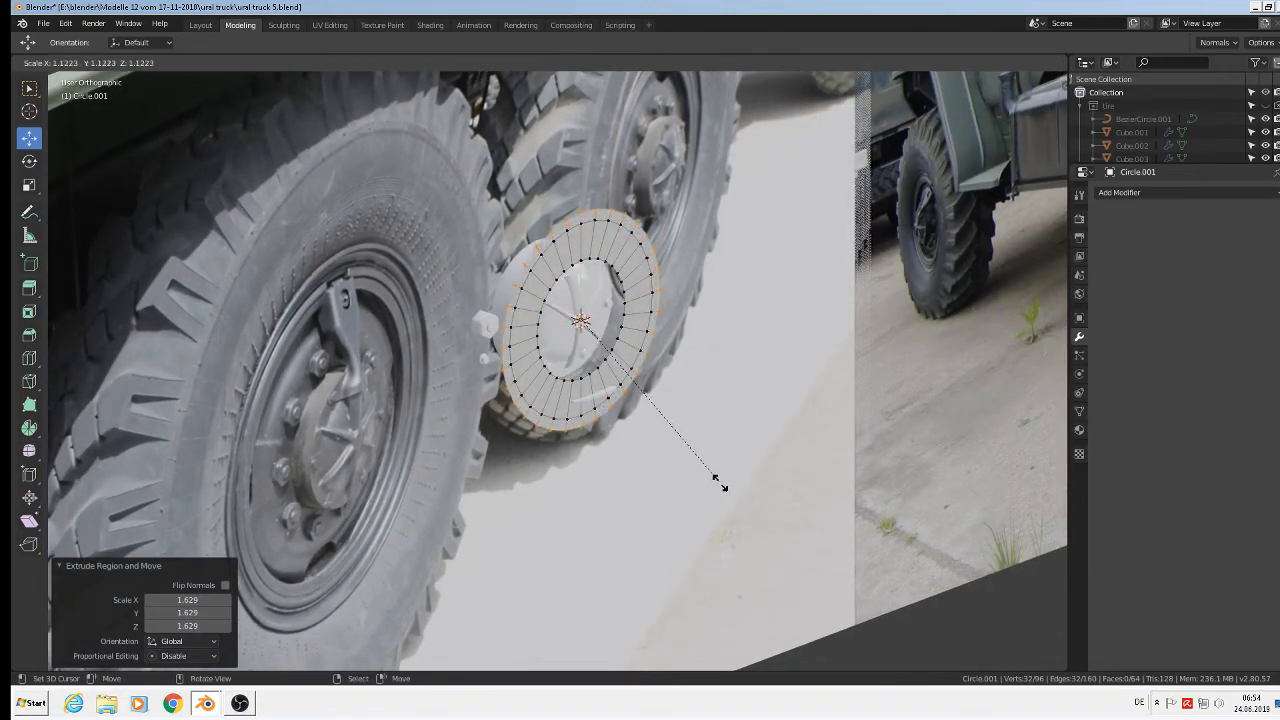
{"action": "left_click", "coordinate": [757, 531]}
{"action": "key", "text": "g"}
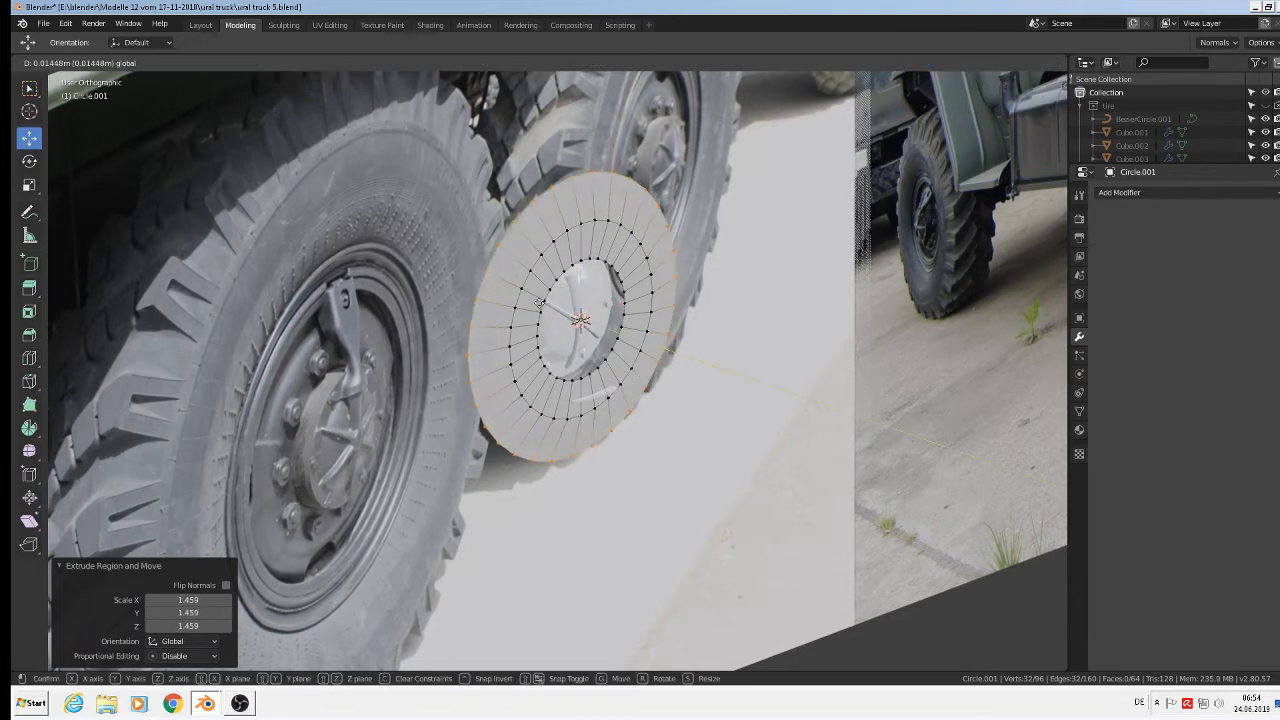
{"action": "left_click_drag", "start_coordinate": [534, 302], "coordinate": [534, 302]}
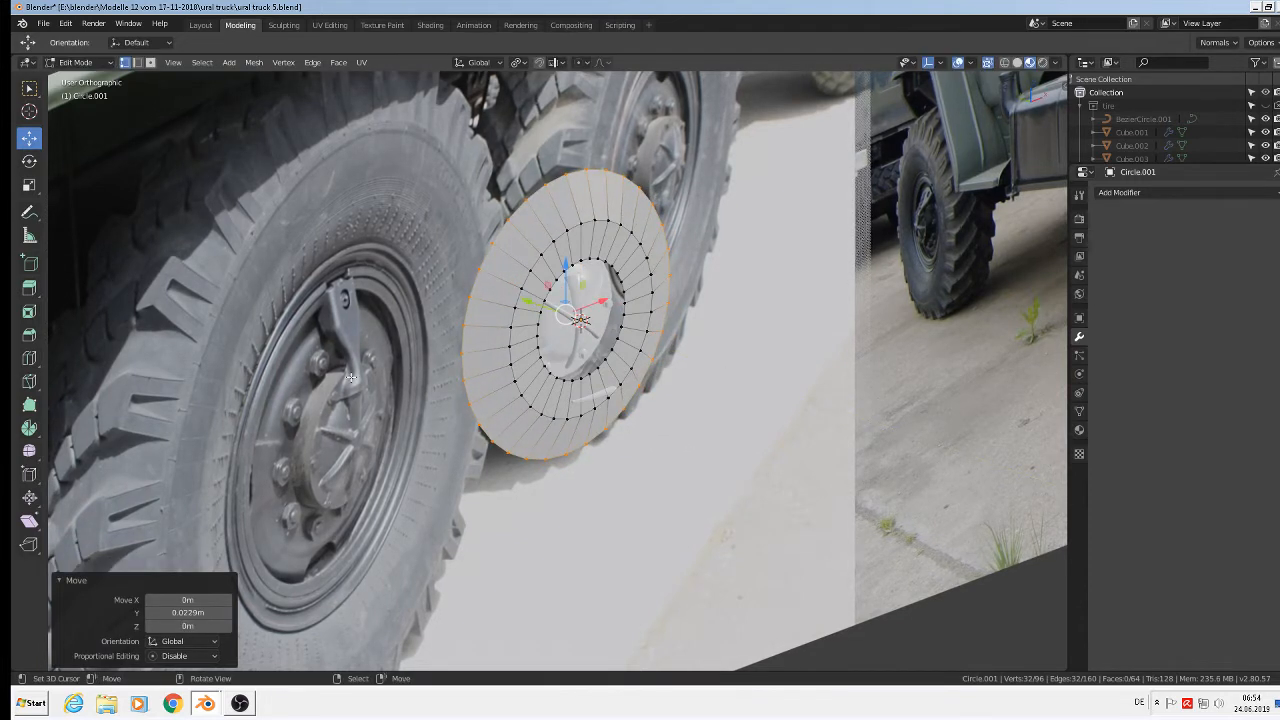
Step: Bevel the edge loop between the two rings with two segments, about 0.088 m wide
{"action": "middle_click_drag", "start_coordinate": [439, 452], "coordinate": [338, 403]}
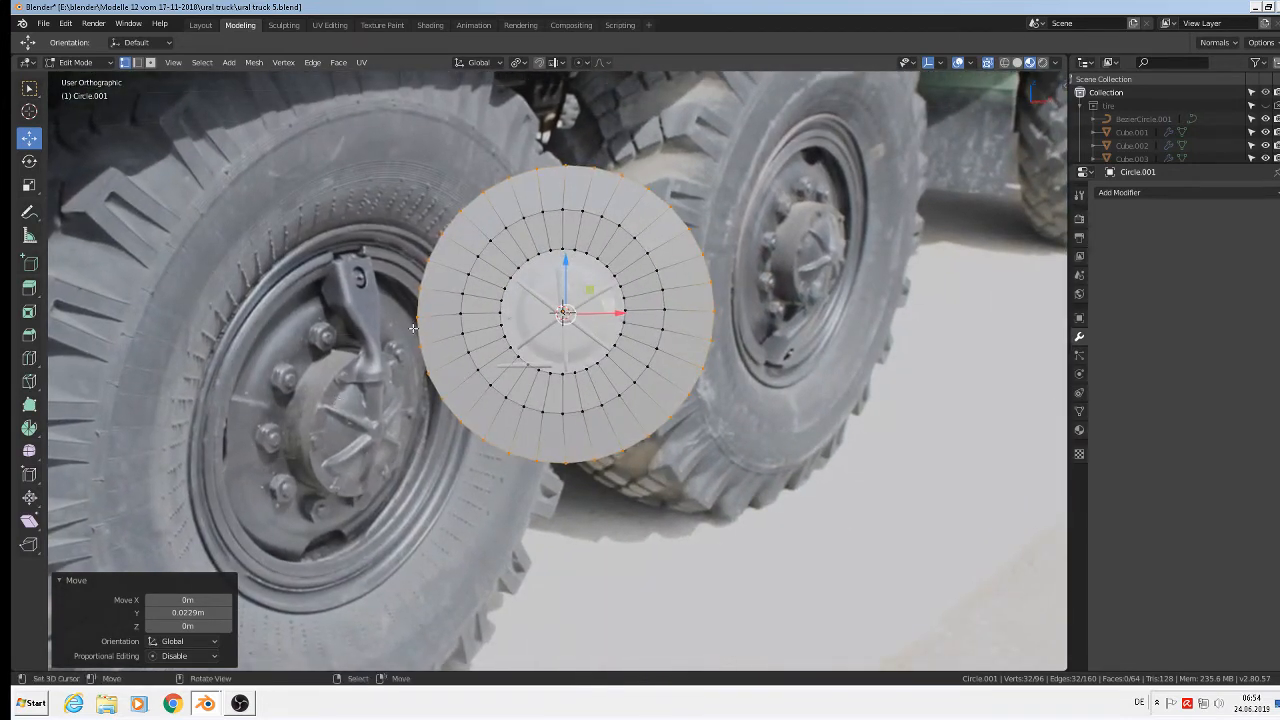
{"action": "left_click", "coordinate": [491, 243]}
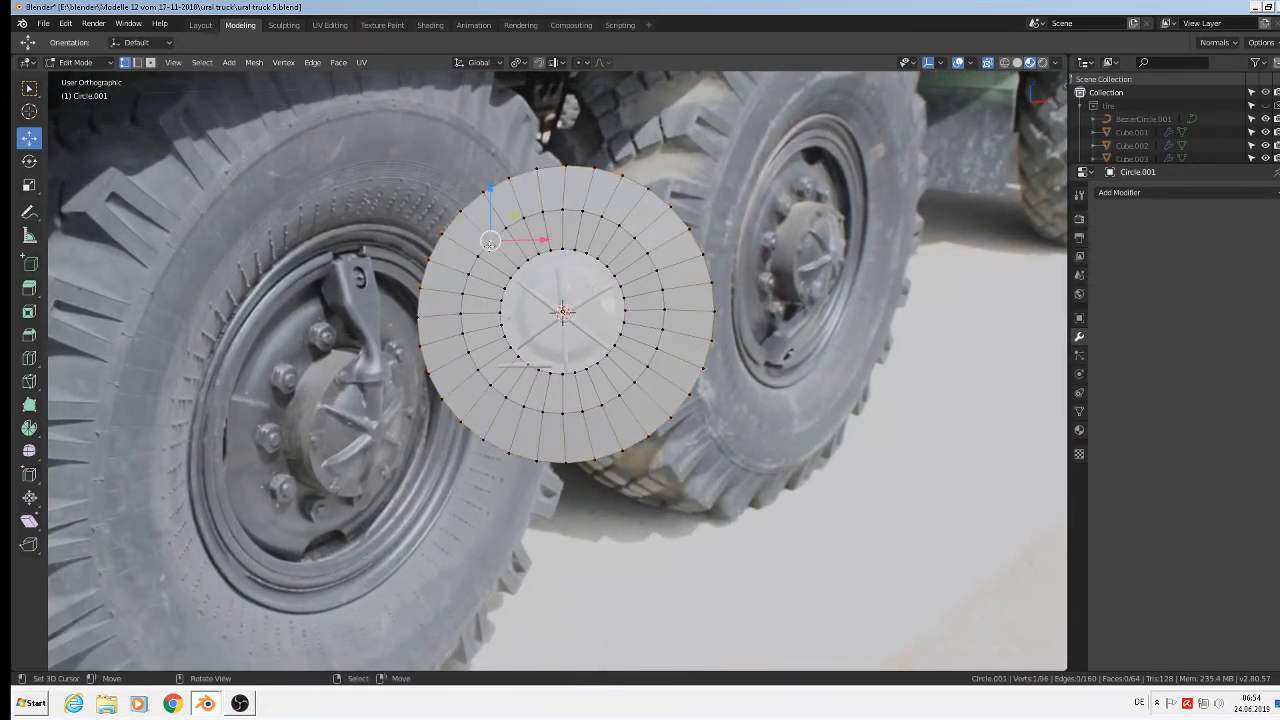
{"action": "middle_click_drag", "start_coordinate": [491, 245], "coordinate": [570, 248]}
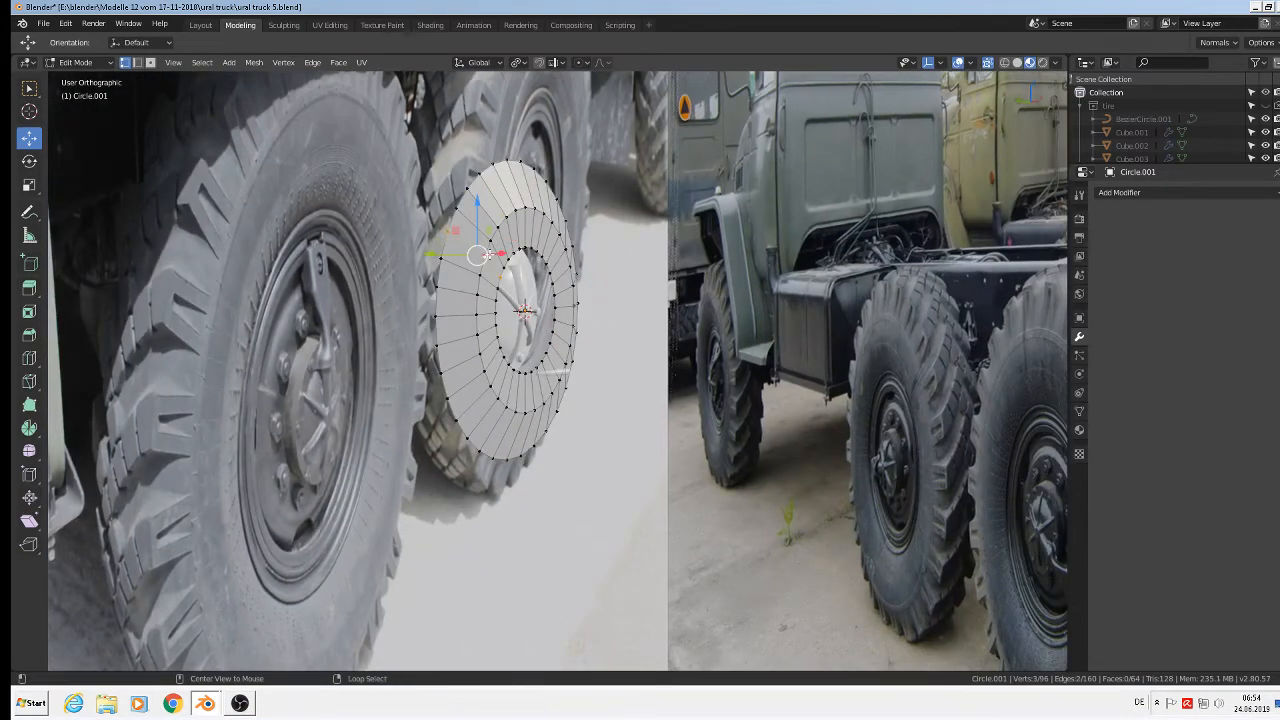
{"action": "left_click", "coordinate": [491, 243], "text": "alt"}
{"action": "scroll", "coordinate": [577, 452], "scroll_direction": "up", "scroll_amount": 3}
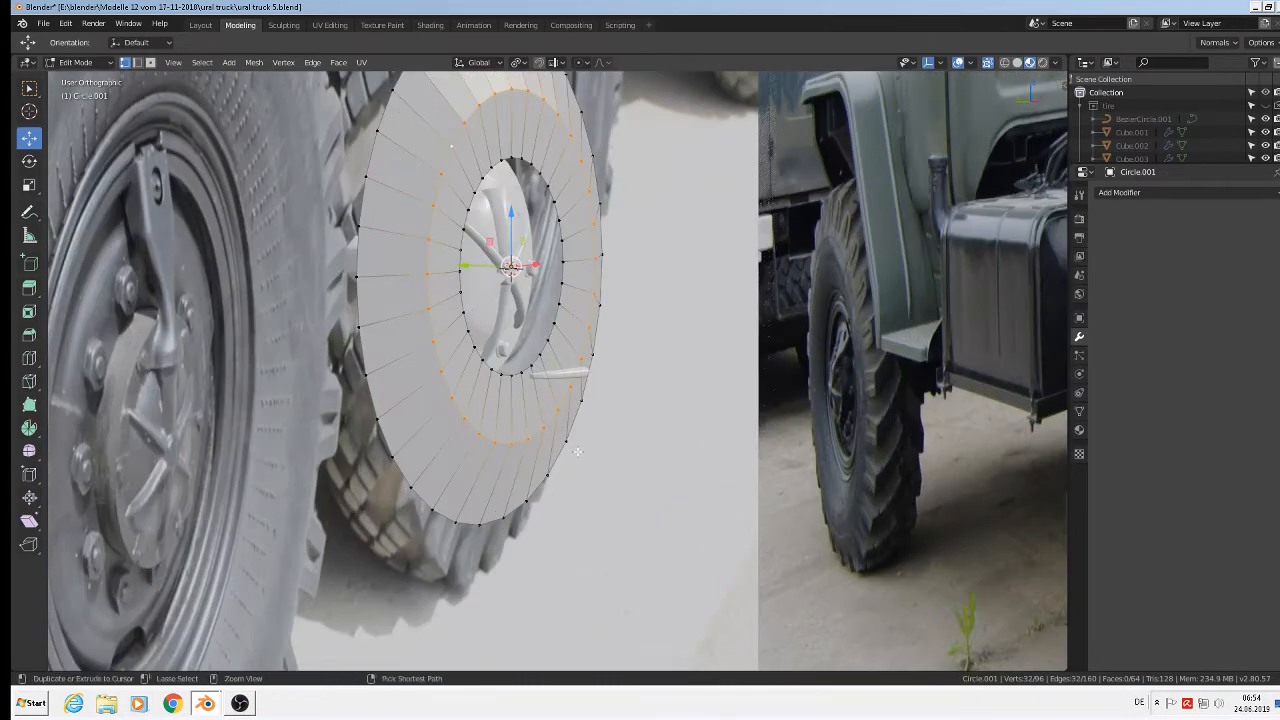
{"action": "key", "text": "ctrl+b"}
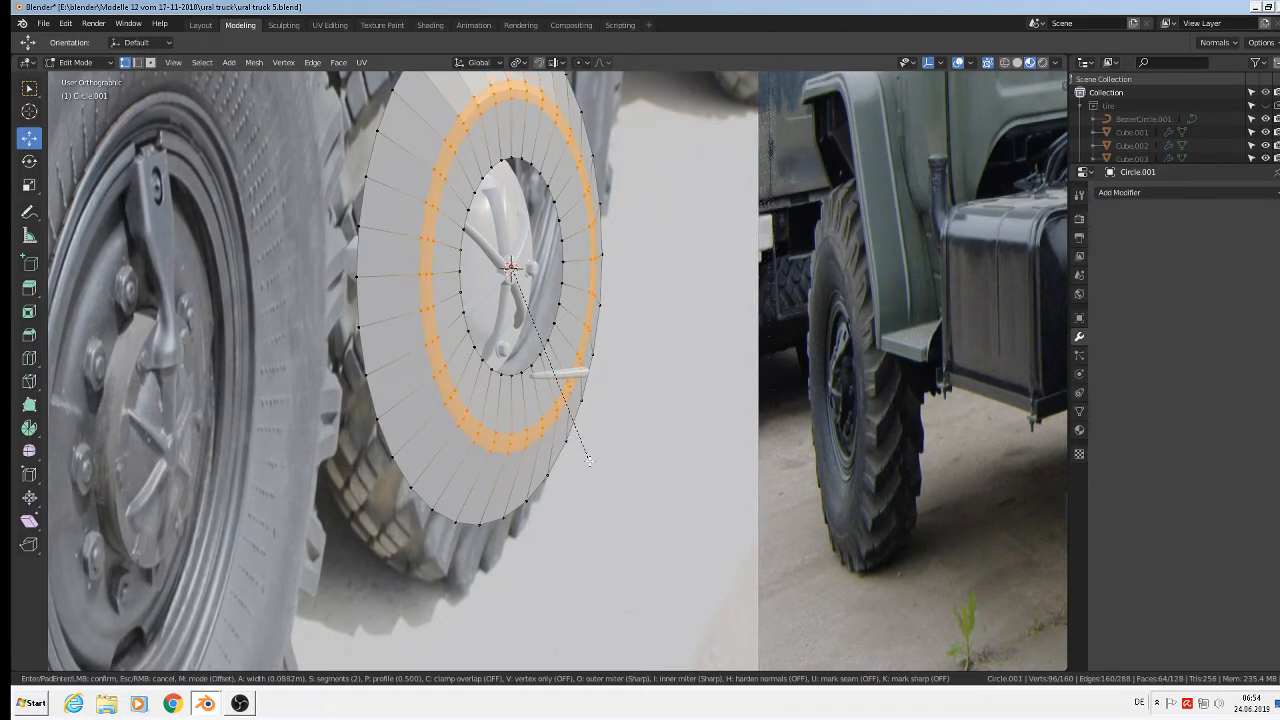
{"action": "left_click", "coordinate": [589, 461]}
{"action": "key", "text": "Tab"}
{"action": "middle_click_drag", "start_coordinate": [589, 463], "coordinate": [578, 465]}
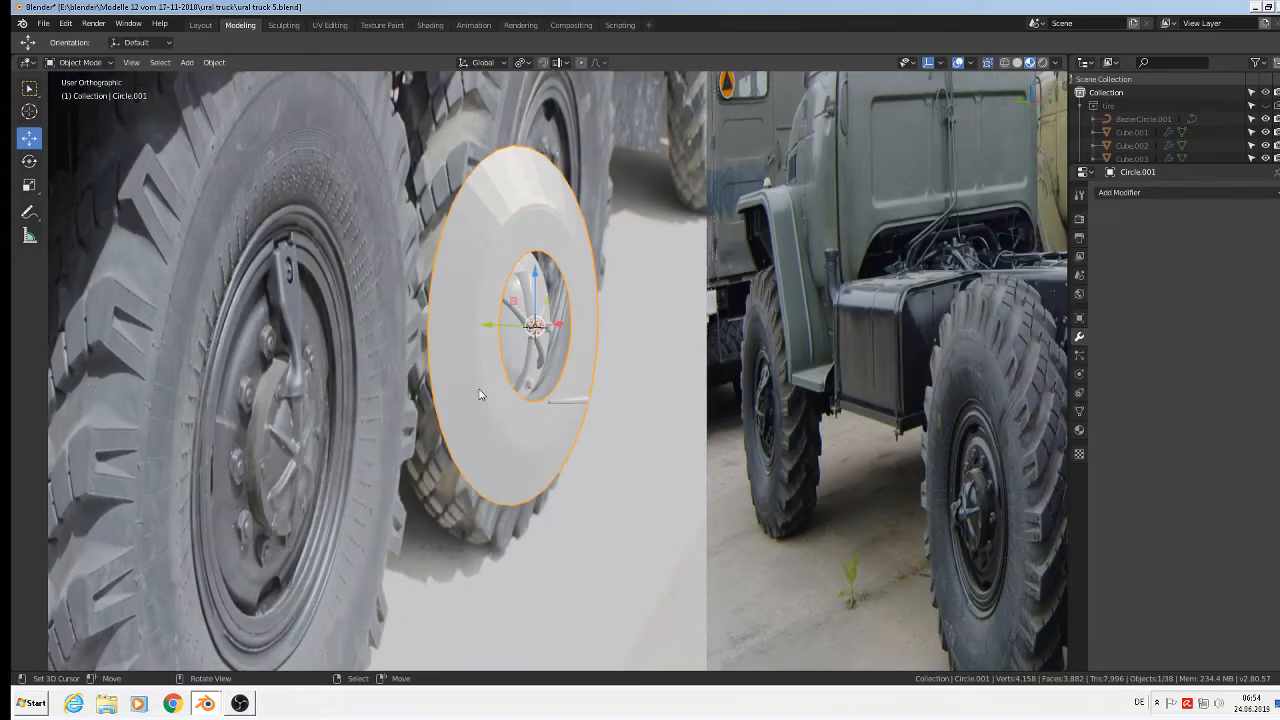
Step: Extrude the disc's outer edge loop backward by Y 0.0194 m to form a side wall
{"action": "key", "text": "Tab"}
{"action": "key", "text": "ctrl+i"}
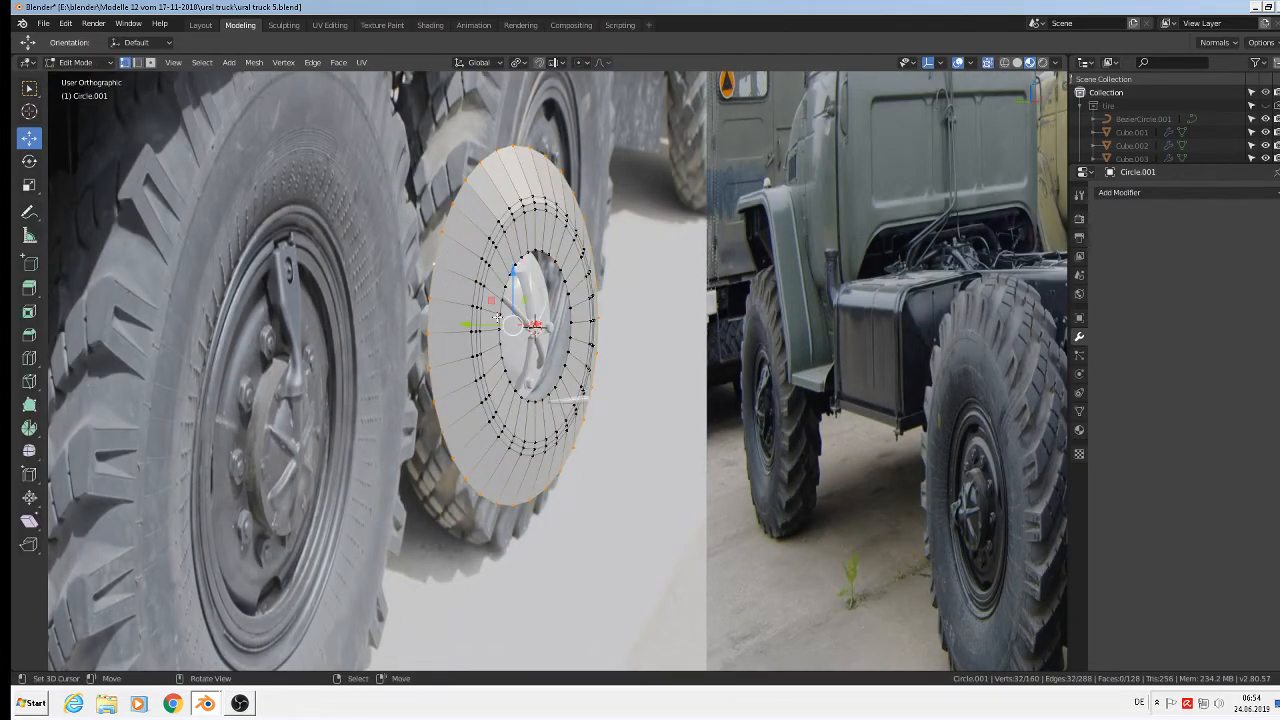
{"action": "key", "text": "e"}
{"action": "right_click", "coordinate": [514, 335]}
{"action": "left_click_drag", "start_coordinate": [475, 325], "coordinate": [458, 323]}
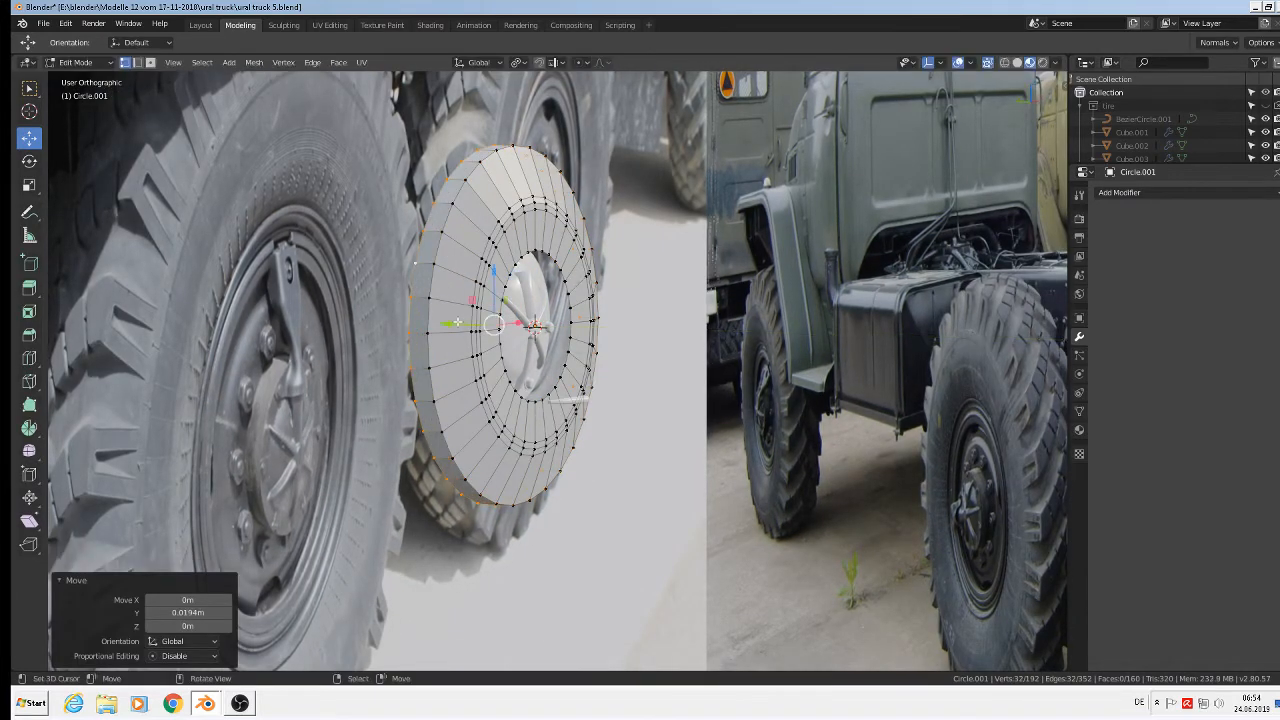
Step: Widen the side wall's rear edge loop by scaling it to 1.031
{"action": "key", "text": "Tab"}
{"action": "middle_click_drag", "start_coordinate": [597, 386], "coordinate": [520, 367]}
{"action": "scroll", "coordinate": [437, 237], "scroll_direction": "up", "scroll_amount": 2}
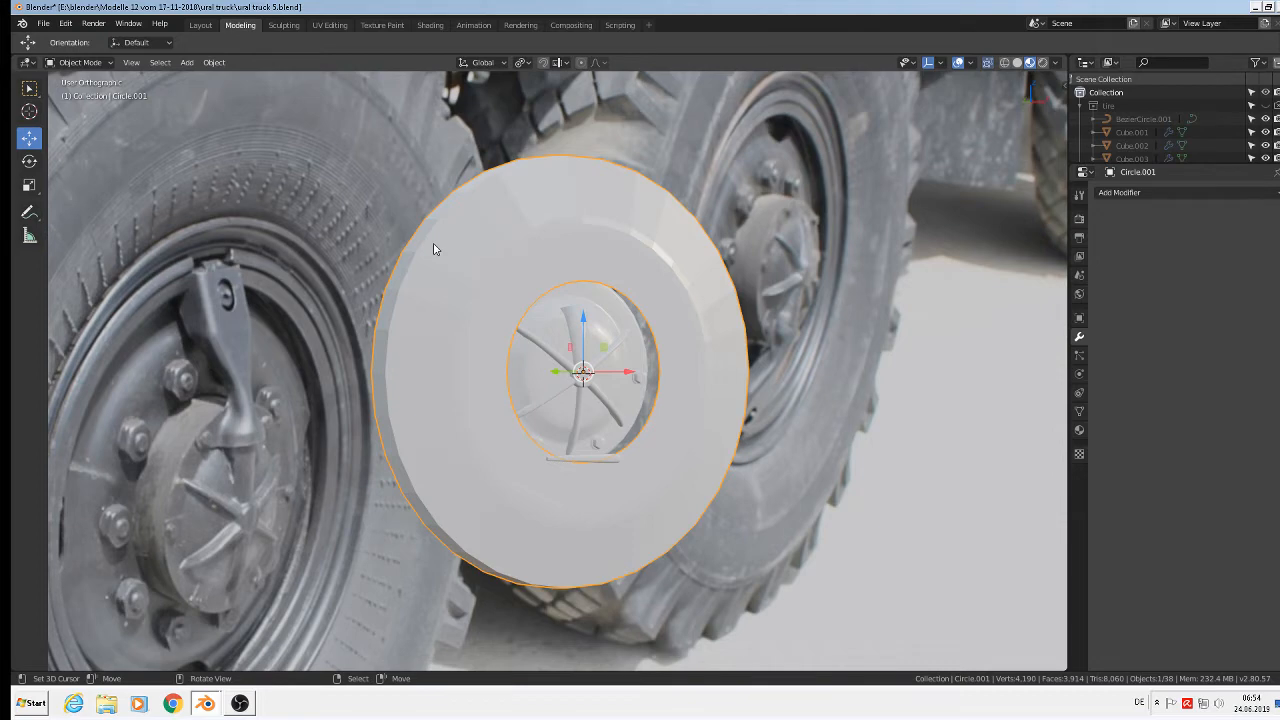
{"action": "key", "text": "Tab"}
{"action": "key", "text": "s"}
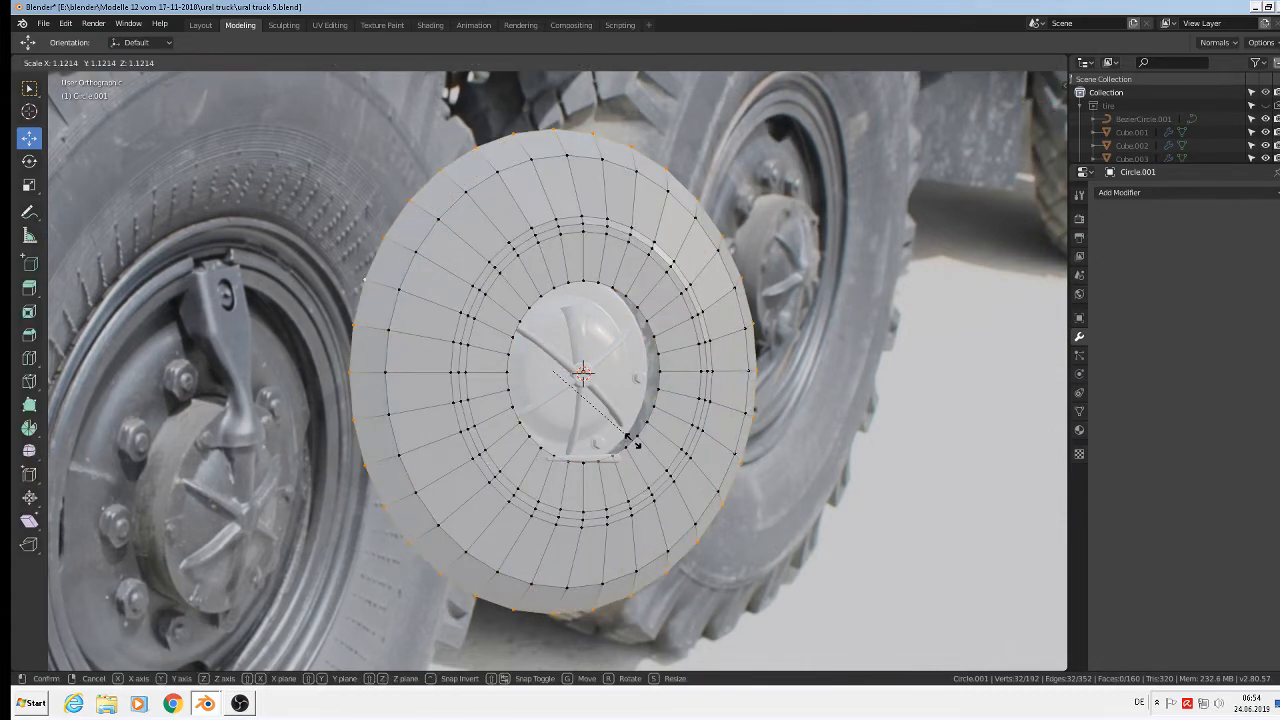
{"action": "left_click", "coordinate": [625, 436]}
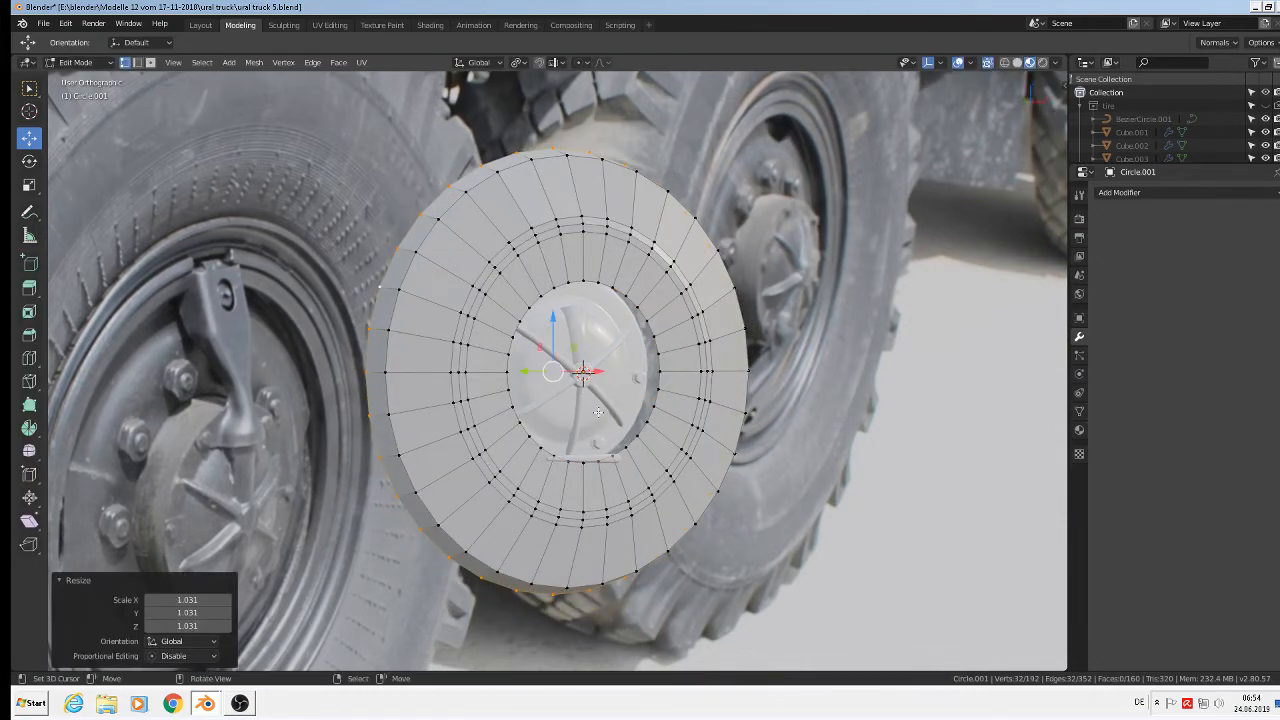
Step: Bevel the disc's front outer edge loop with two segments and shade the disc smooth
{"action": "key", "text": "ctrl+b"}
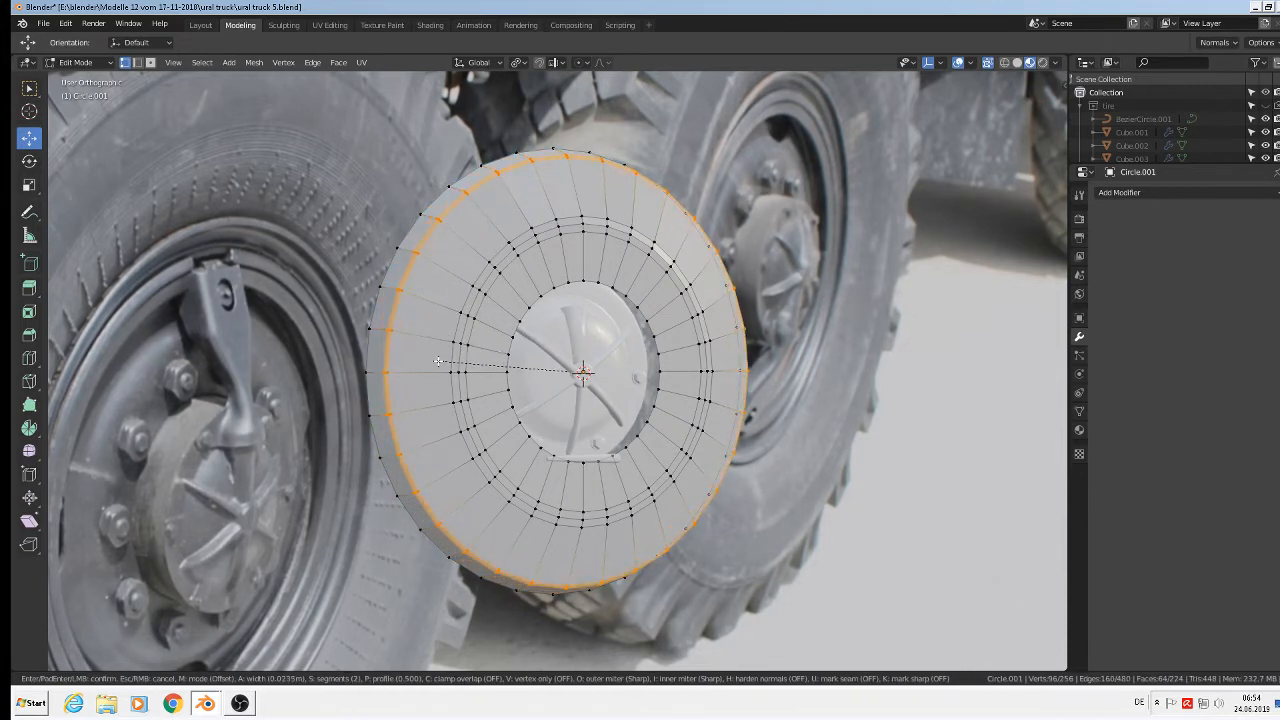
{"action": "left_click", "coordinate": [438, 361]}
{"action": "middle_click_drag", "start_coordinate": [437, 362], "coordinate": [422, 214]}
{"action": "key", "text": "Tab"}
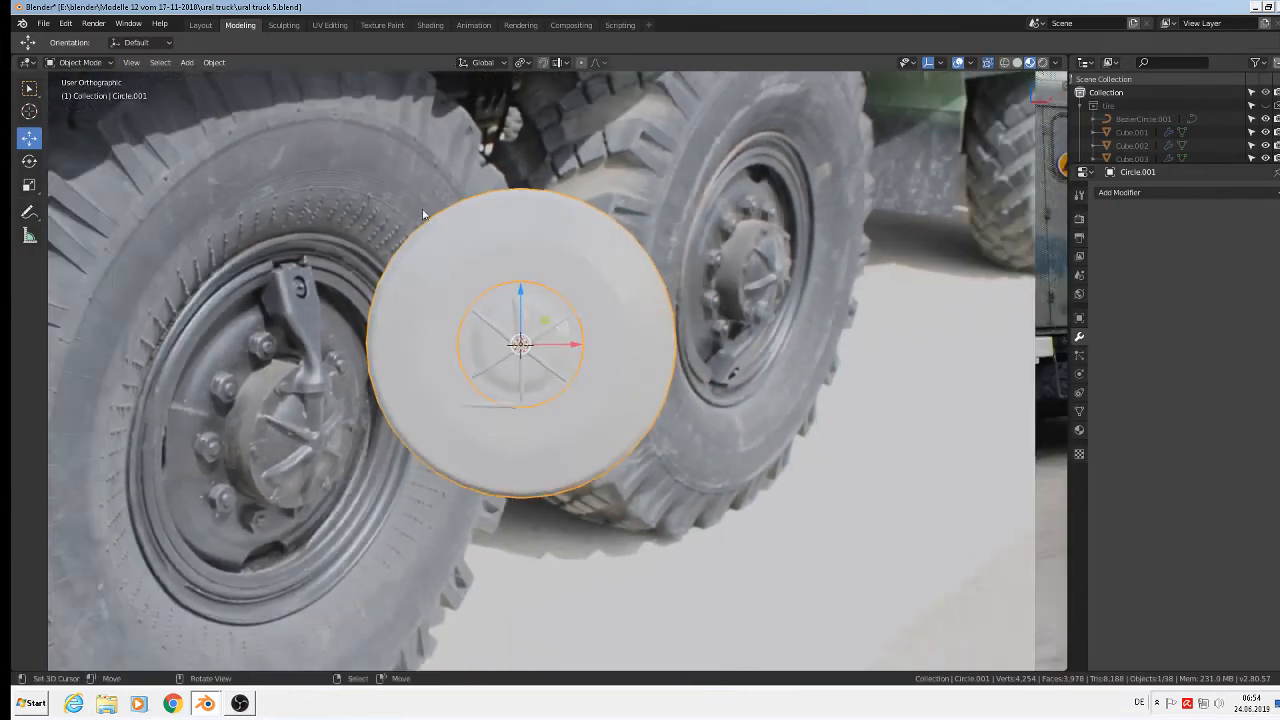
{"action": "left_click", "coordinate": [214, 62]}
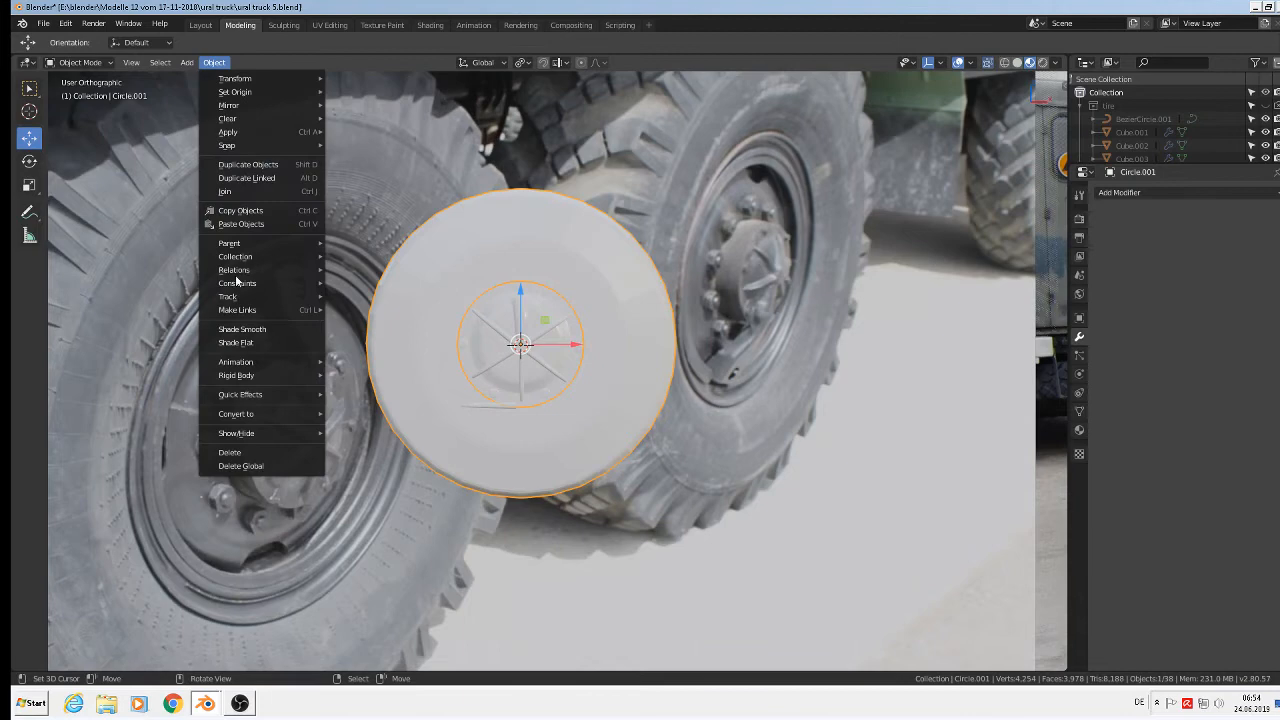
{"action": "left_click", "coordinate": [245, 329]}
Step: Move the whole wheel disc backward along Y so the hub cap protrudes from its centre
{"action": "mouse_move", "coordinate": [562, 397]}
{"action": "middle_mouse_down"}
{"action": "mouse_move", "coordinate": [629, 392]}
{"action": "mouse_move", "coordinate": [567, 404]}
{"action": "middle_mouse_up"}
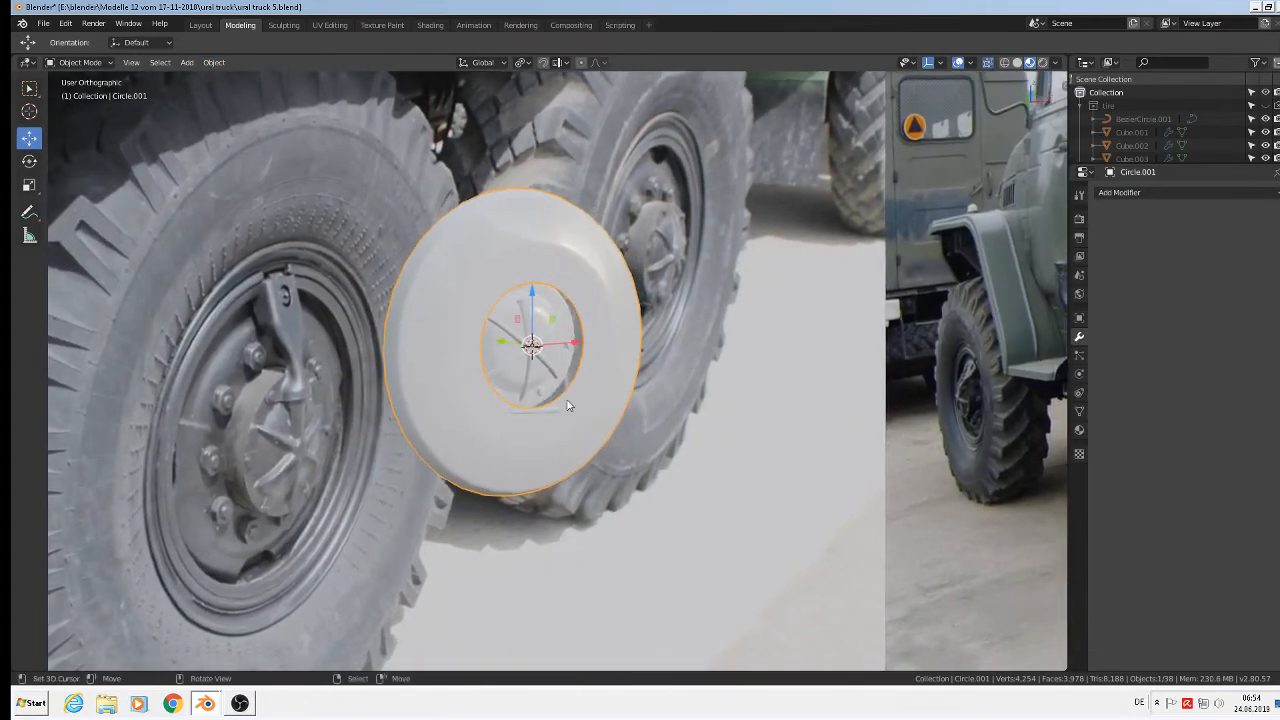
{"action": "middle_click_drag", "start_coordinate": [459, 371], "coordinate": [440, 340]}
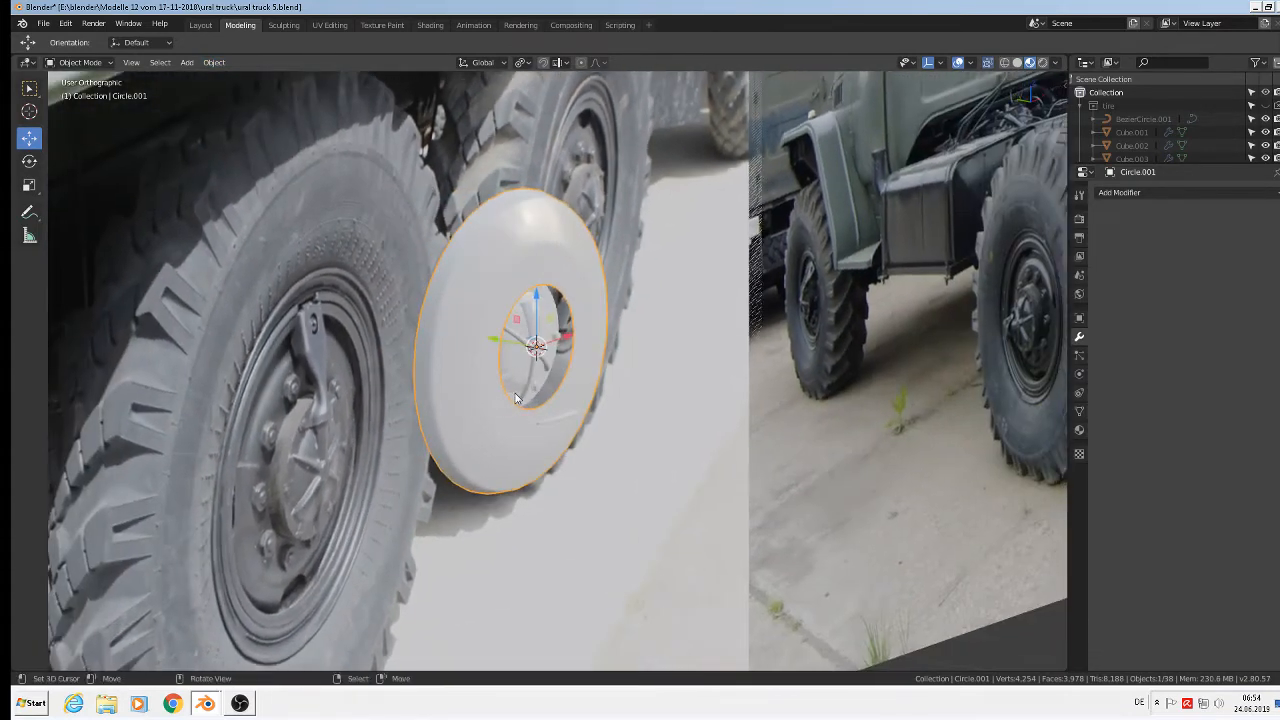
{"action": "key", "text": "g"}
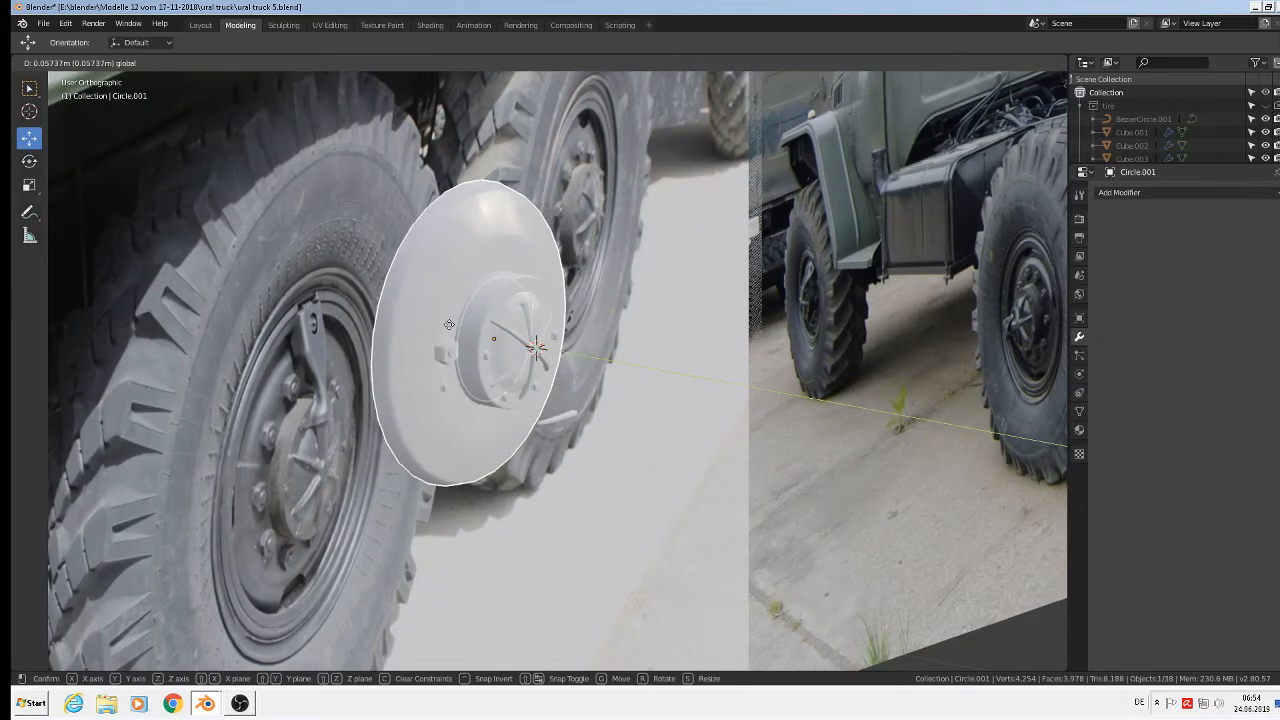
{"action": "left_click", "coordinate": [475, 347]}
{"action": "middle_click_drag", "start_coordinate": [475, 347], "coordinate": [434, 283]}
Step: Scale the disc's bevelled outer rim including its rear edge to about 0.804 and move it Y -0.00308 m
{"action": "key", "text": "Tab"}
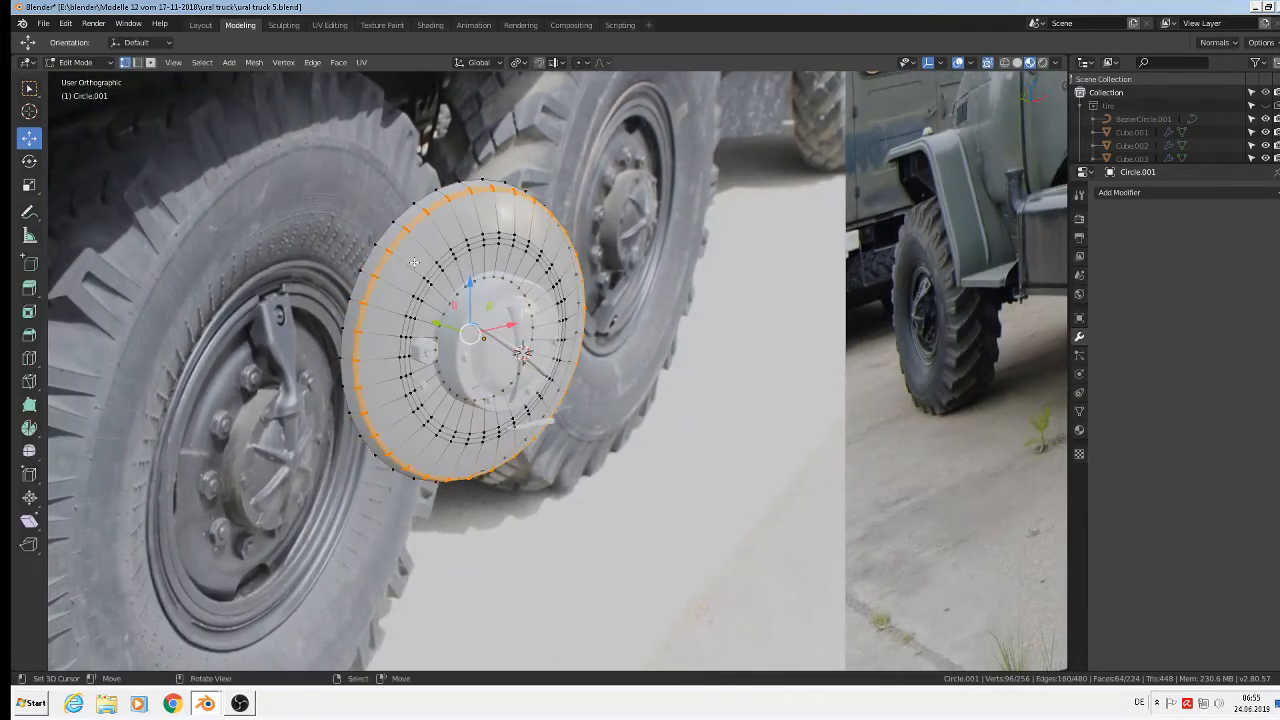
{"action": "key", "text": "e"}
{"action": "key", "text": "Escape"}
{"action": "key", "text": "s"}
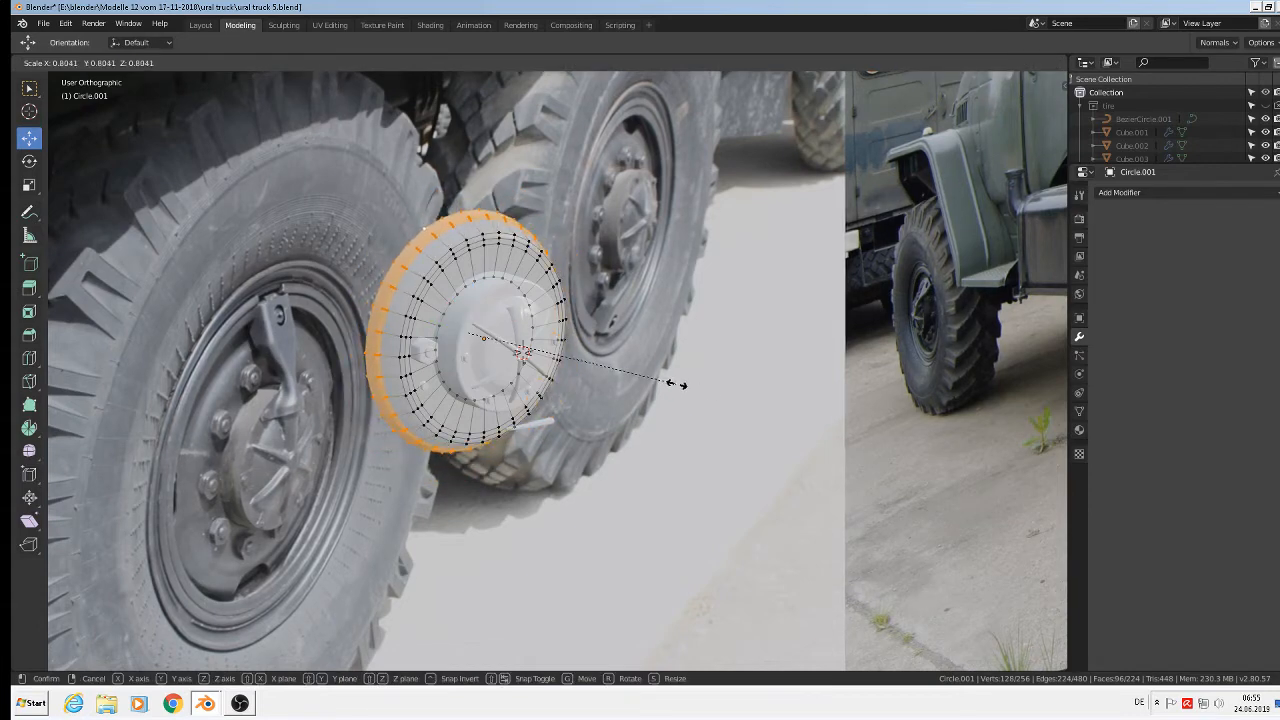
{"action": "left_click", "coordinate": [676, 383]}
{"action": "middle_click_drag", "start_coordinate": [676, 383], "coordinate": [428, 330]}
{"action": "key", "text": "g"}
{"action": "key", "text": "y"}
{"action": "left_click", "coordinate": [446, 333]}
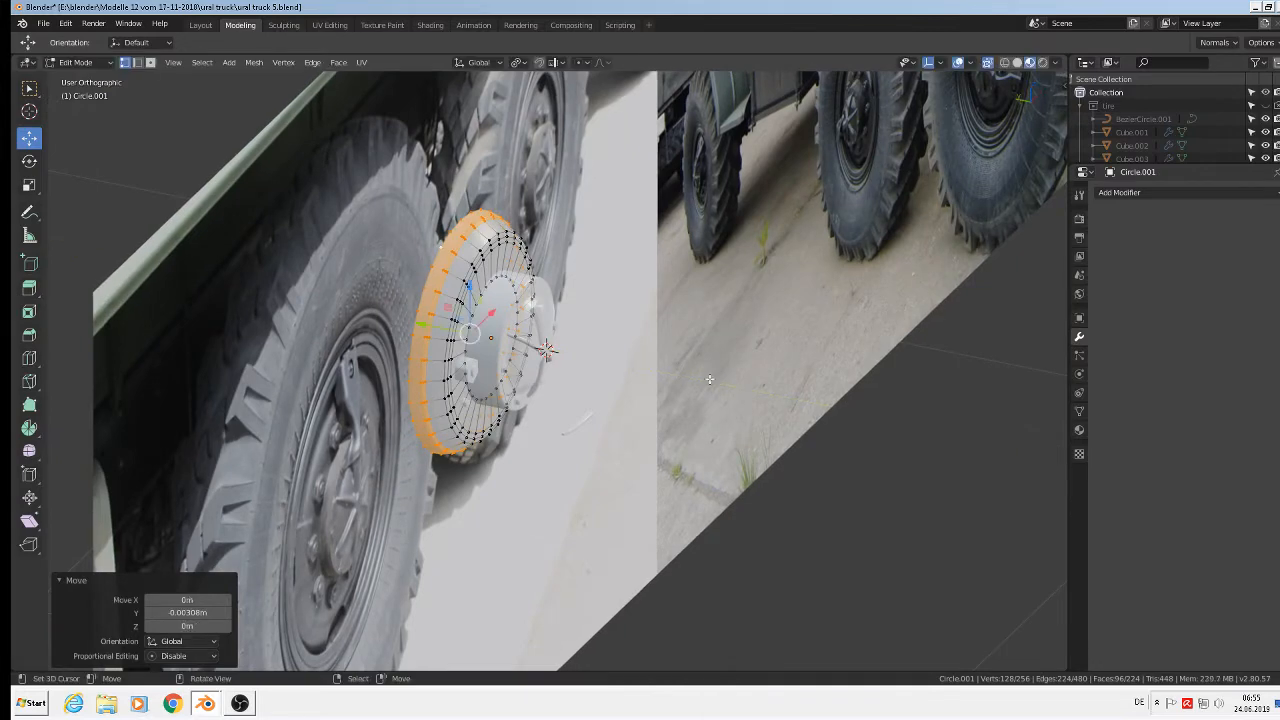
{"action": "key", "text": "Tab"}
{"action": "middle_click_drag", "start_coordinate": [708, 388], "coordinate": [607, 355]}
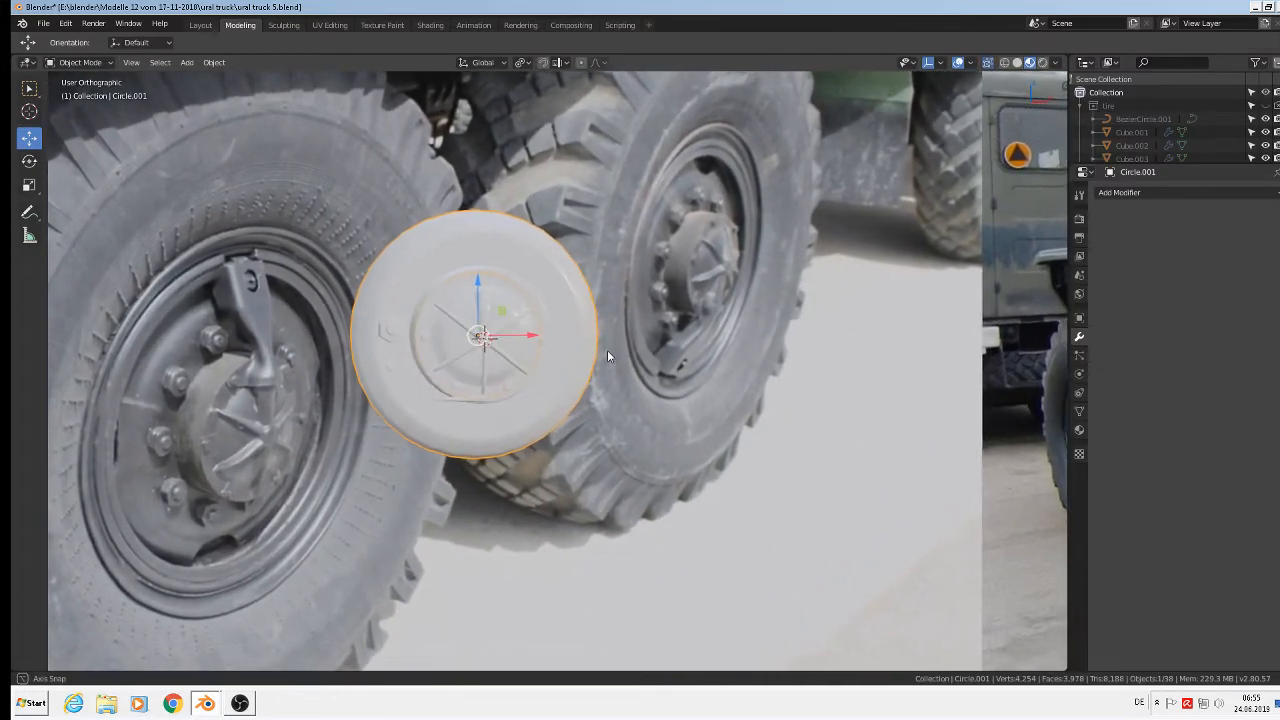
Step: Dissolve the middle and inner edge loops of the bevel between the disc's two rings, keeping only its outer loop
{"action": "scroll", "coordinate": [518, 255], "scroll_direction": "up", "scroll_amount": 3}
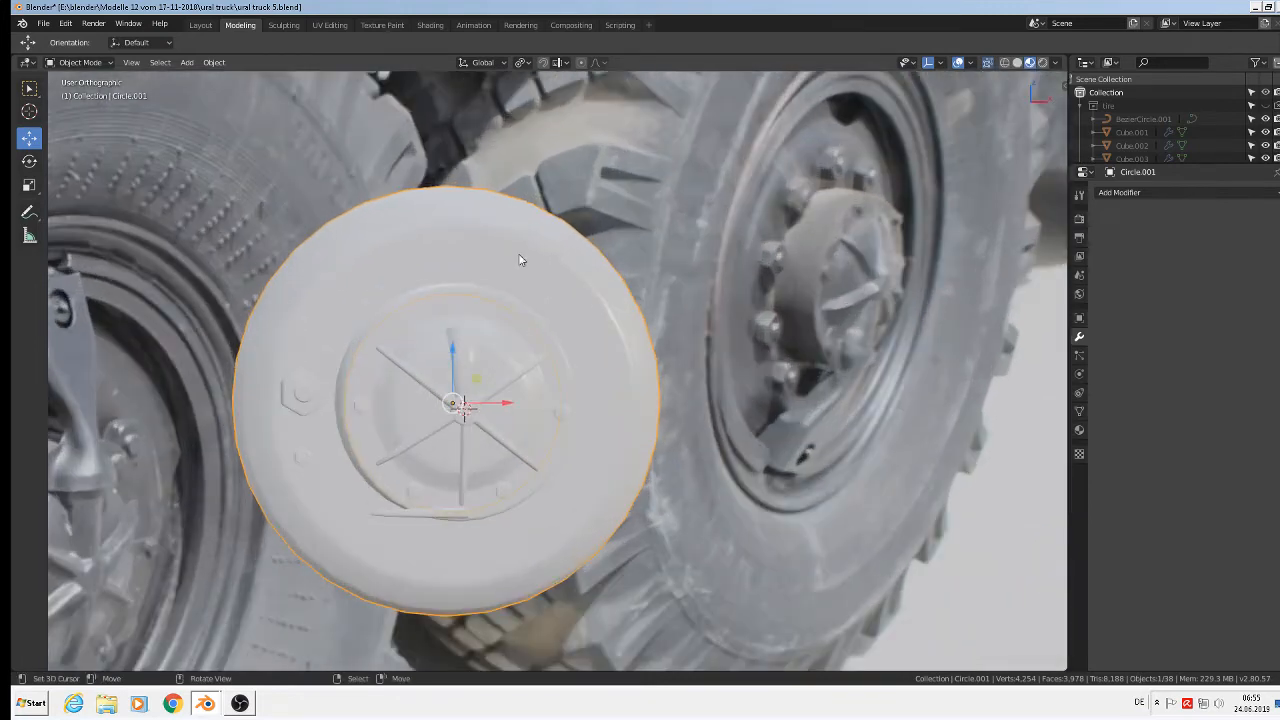
{"action": "middle_click_drag", "start_coordinate": [518, 255], "coordinate": [400, 280]}
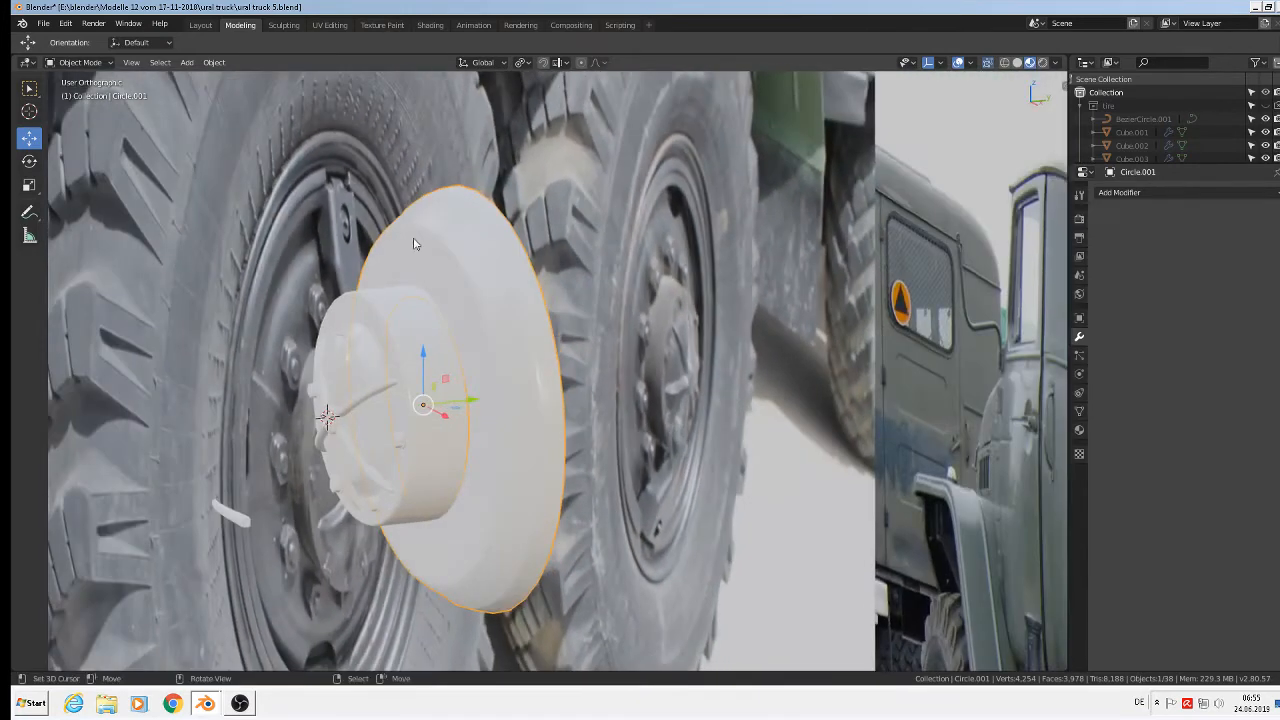
{"action": "key", "text": "Tab"}
{"action": "scroll", "coordinate": [447, 250], "scroll_direction": "up", "scroll_amount": 4}
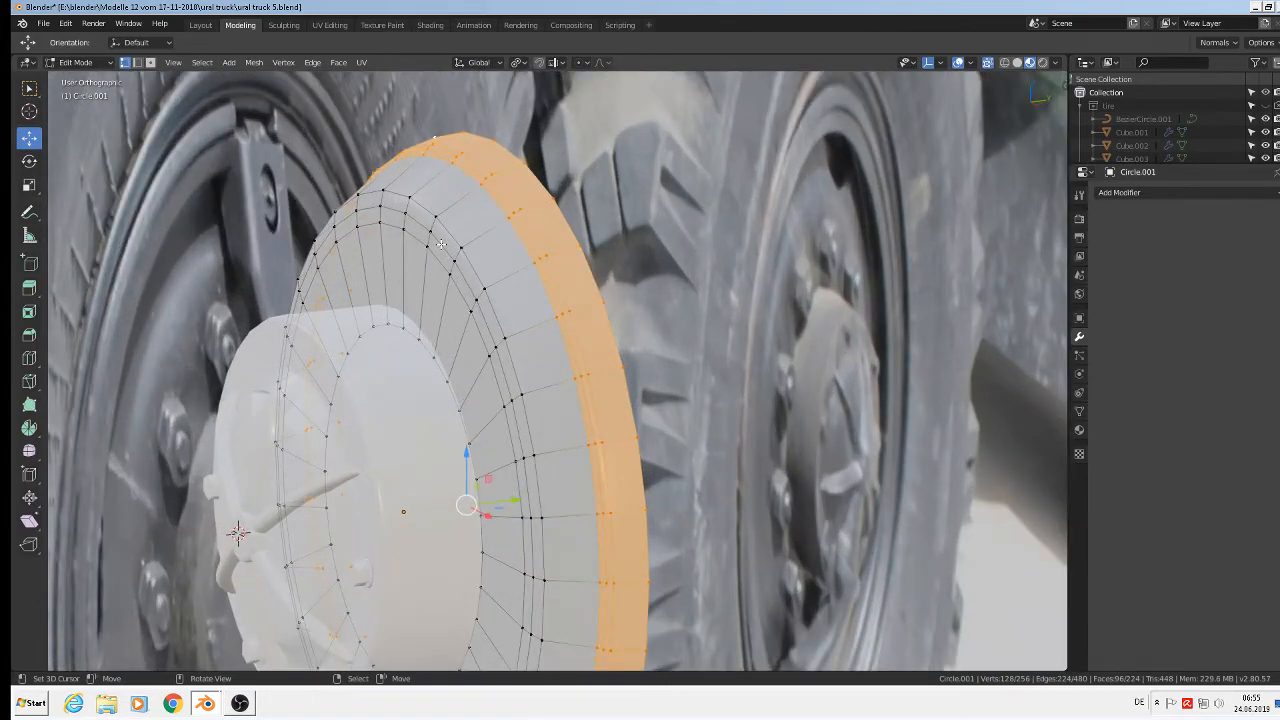
{"action": "left_click", "coordinate": [441, 245], "text": "alt"}
{"action": "key", "text": "x"}
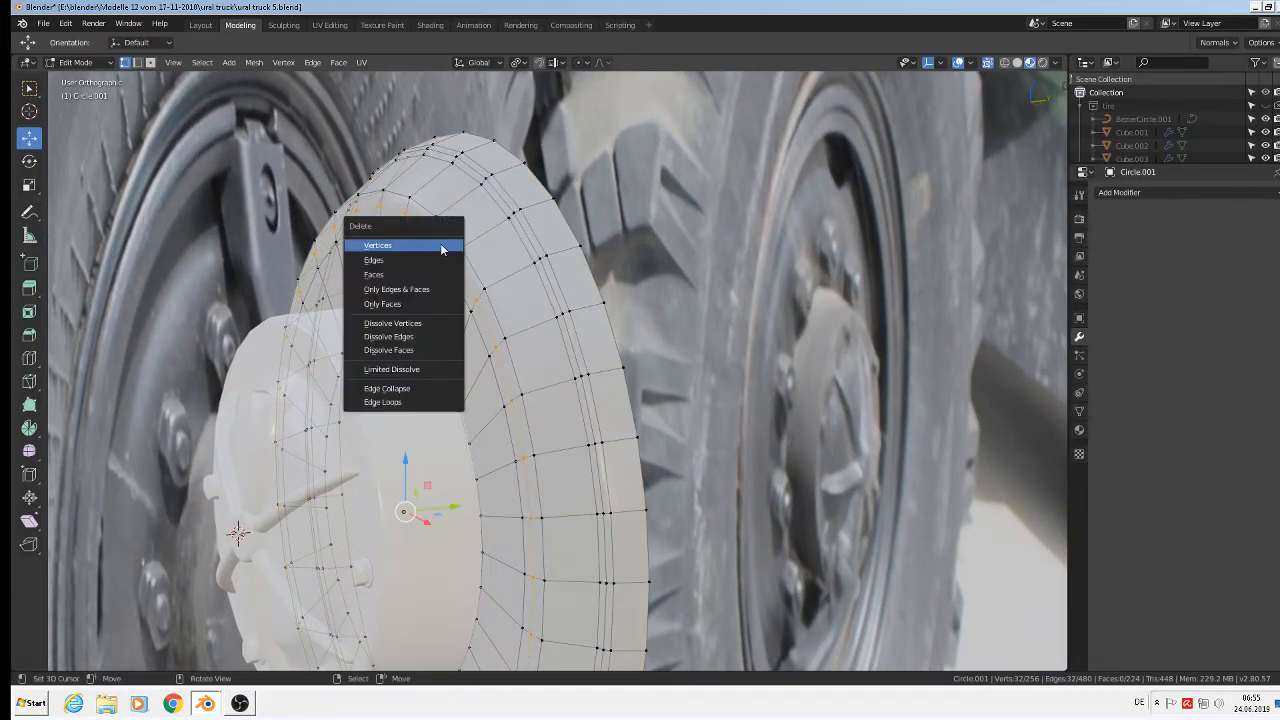
{"action": "left_click", "coordinate": [430, 336]}
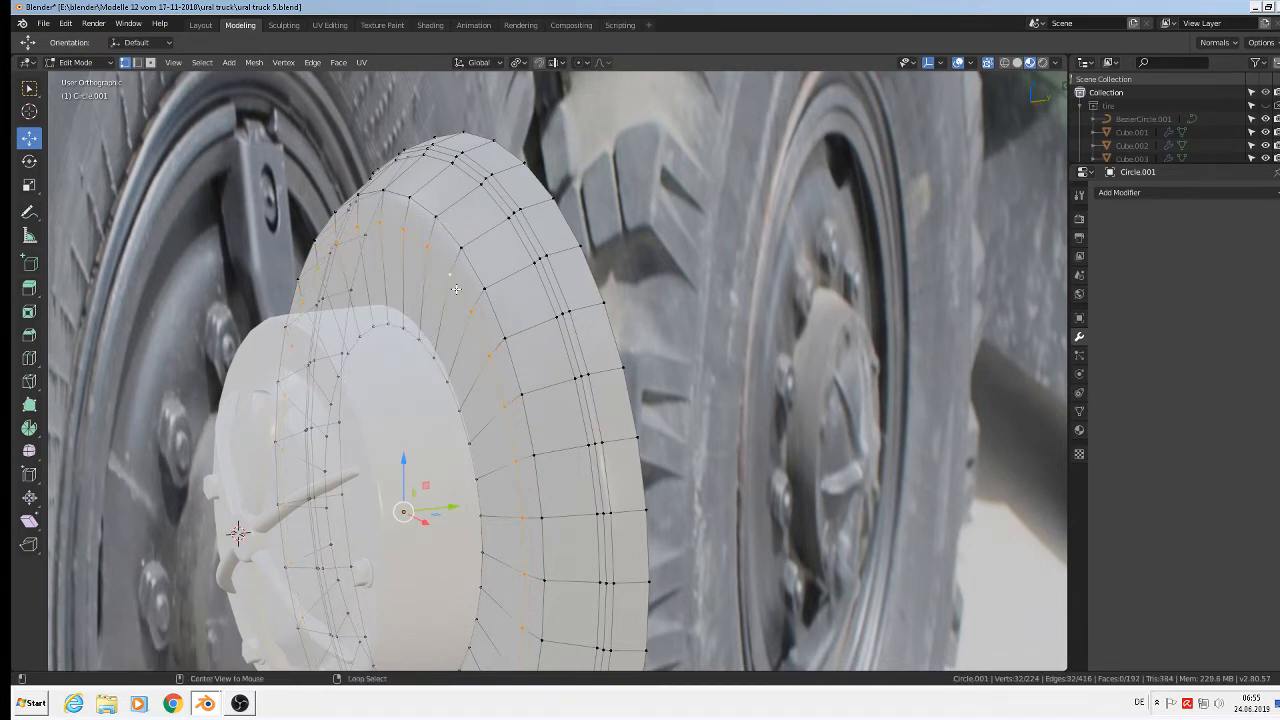
{"action": "key", "text": "x"}
{"action": "left_click", "coordinate": [456, 289]}
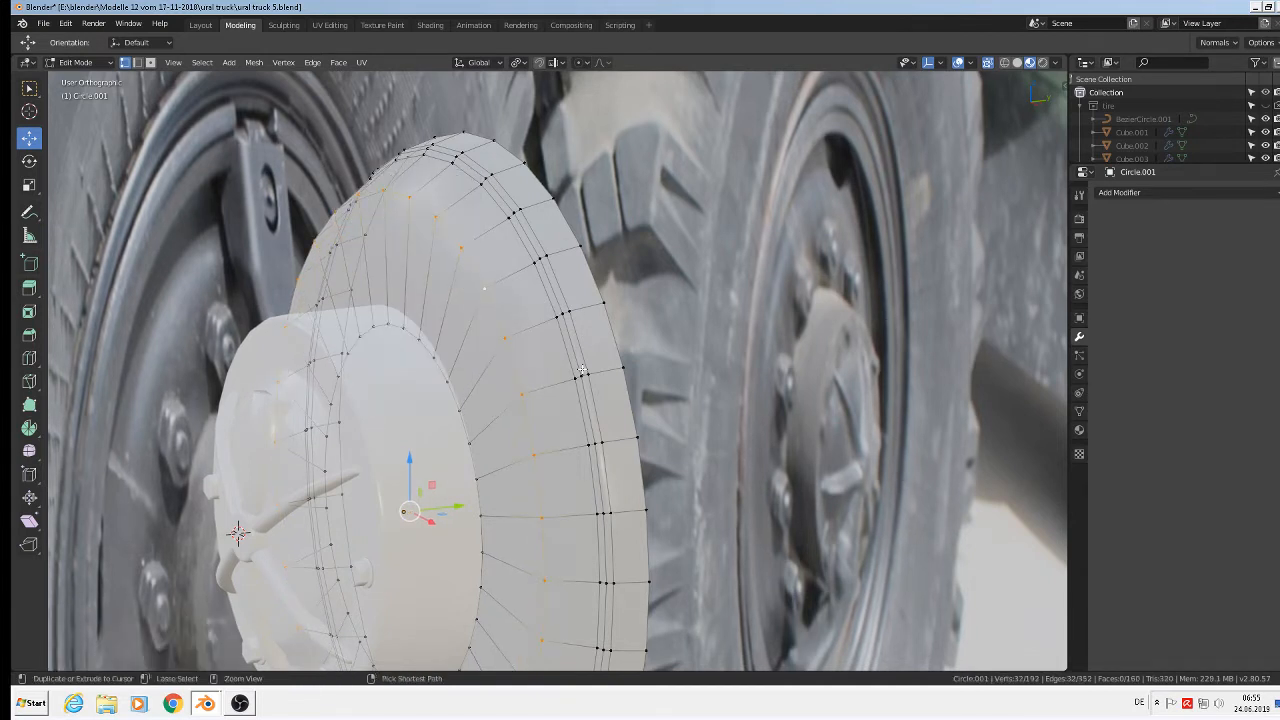
Step: Bevel the remaining edge loop between the two rings with four segments, about 0.103 m wide
{"action": "key", "text": "ctrl+b"}
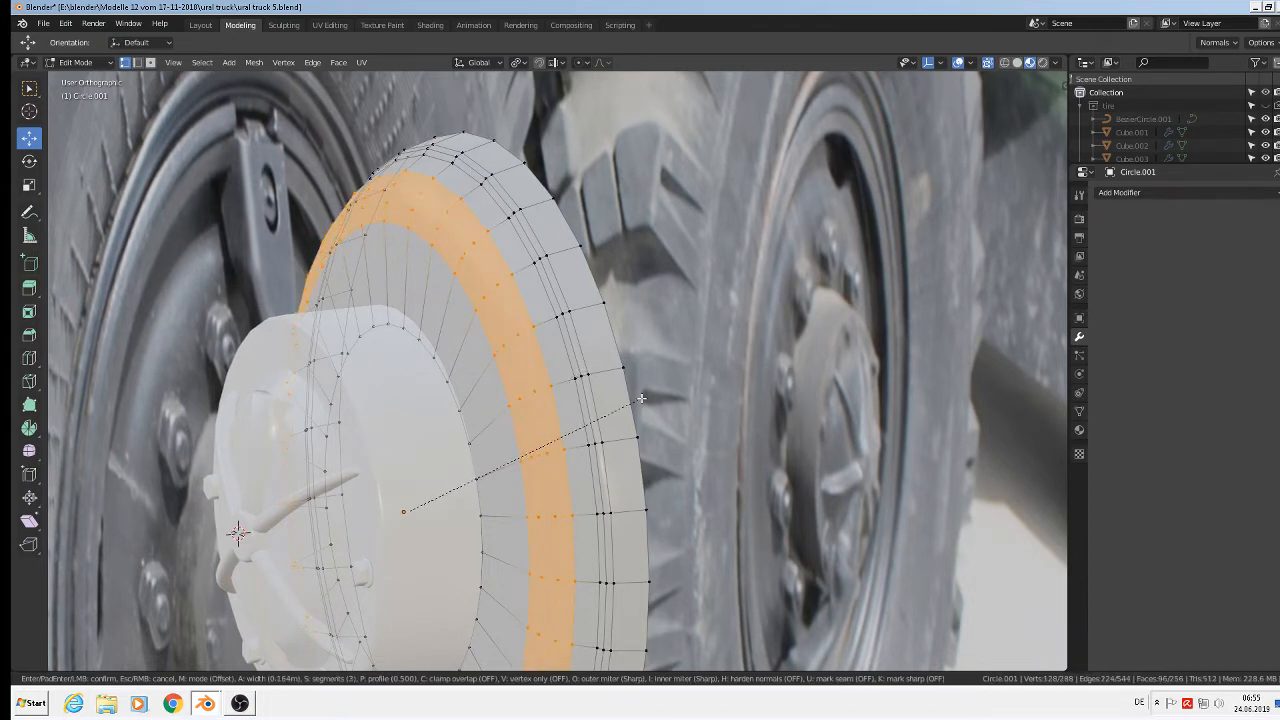
{"action": "scroll", "coordinate": [616, 399], "scroll_direction": "up", "scroll_amount": 1}
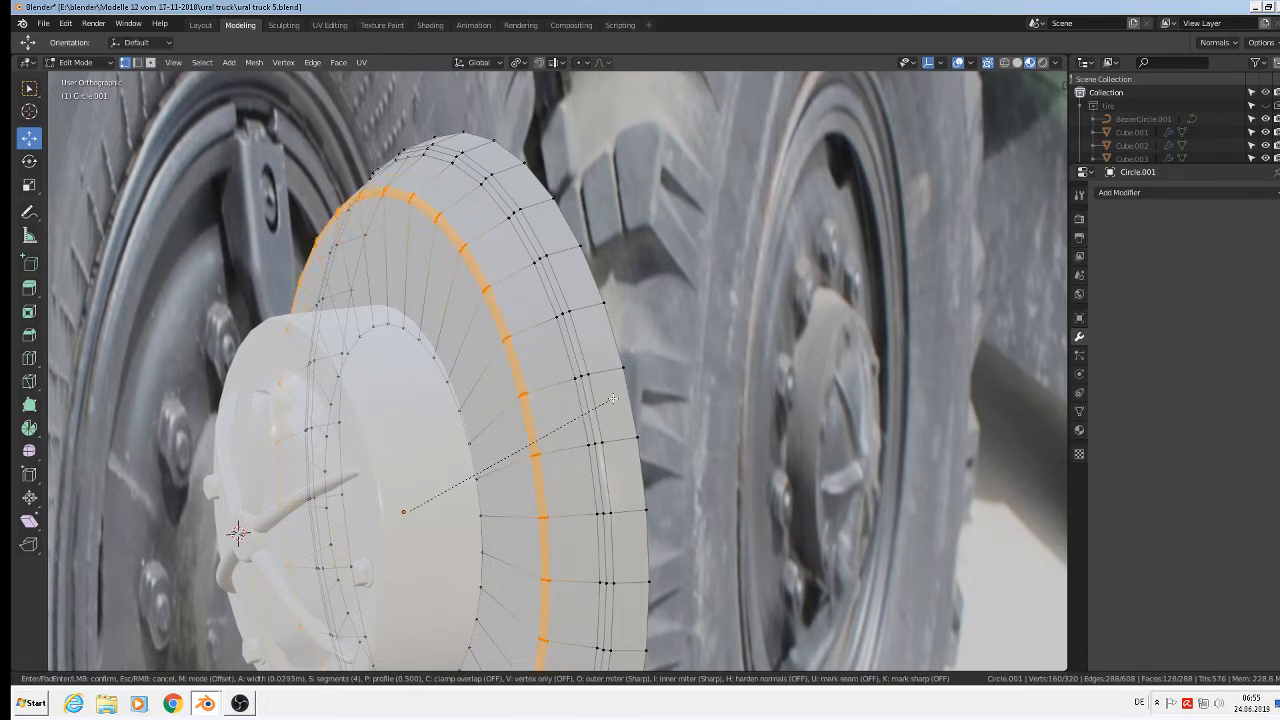
{"action": "scroll", "coordinate": [614, 398], "scroll_direction": "up", "scroll_amount": 1}
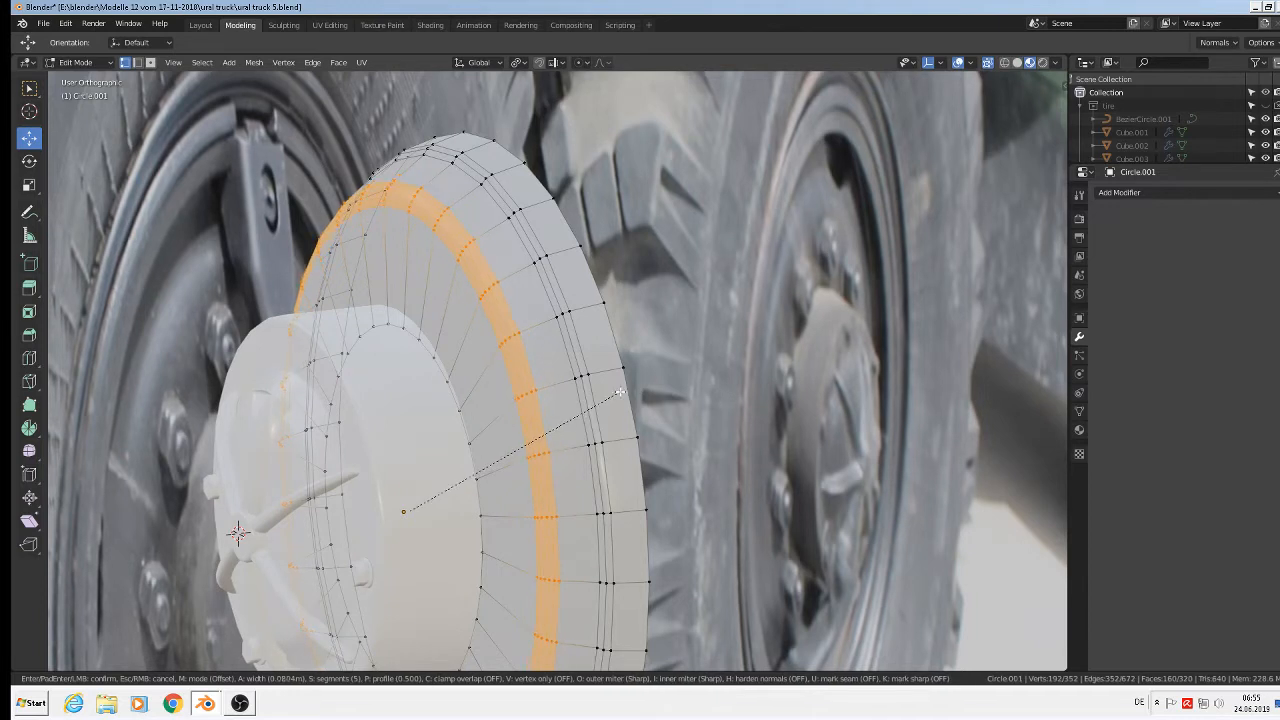
{"action": "scroll", "coordinate": [619, 391], "scroll_direction": "down", "scroll_amount": 1}
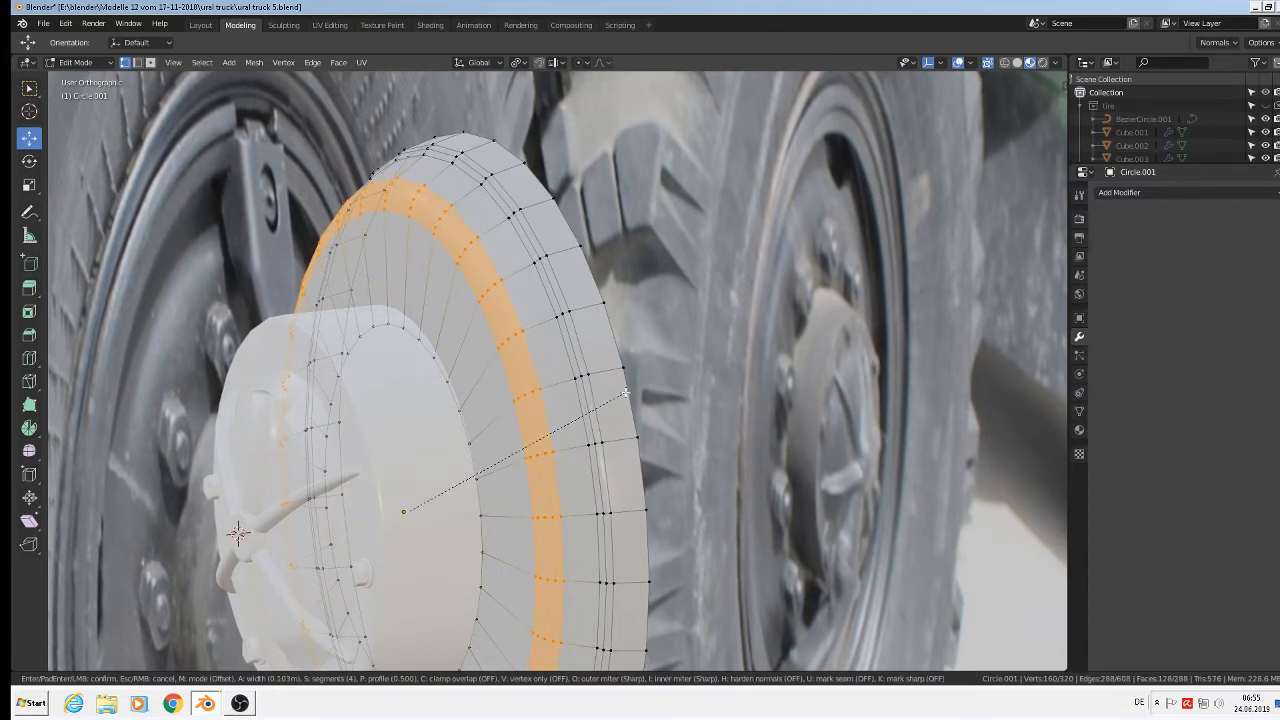
{"action": "left_click", "coordinate": [626, 393]}
{"action": "key", "text": "Tab"}
Step: Move the wheel disc Y -0.00505 m against the hub cap
{"action": "middle_click_drag", "start_coordinate": [626, 393], "coordinate": [503, 372]}
{"action": "left_click_drag", "start_coordinate": [503, 451], "coordinate": [497, 451]}
{"action": "middle_click_drag", "start_coordinate": [497, 451], "coordinate": [633, 452]}
{"action": "scroll", "coordinate": [630, 440], "scroll_direction": "down", "scroll_amount": 6}
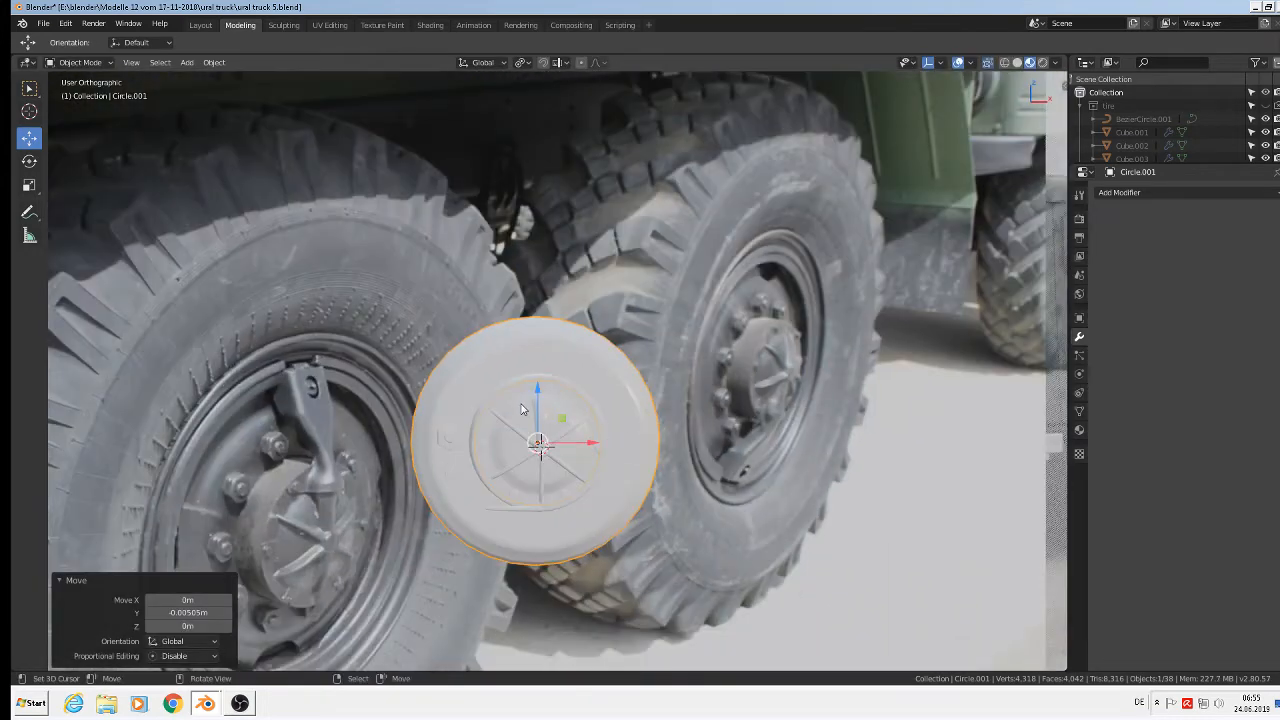
{"action": "scroll", "coordinate": [604, 346], "scroll_direction": "up", "scroll_amount": 2}
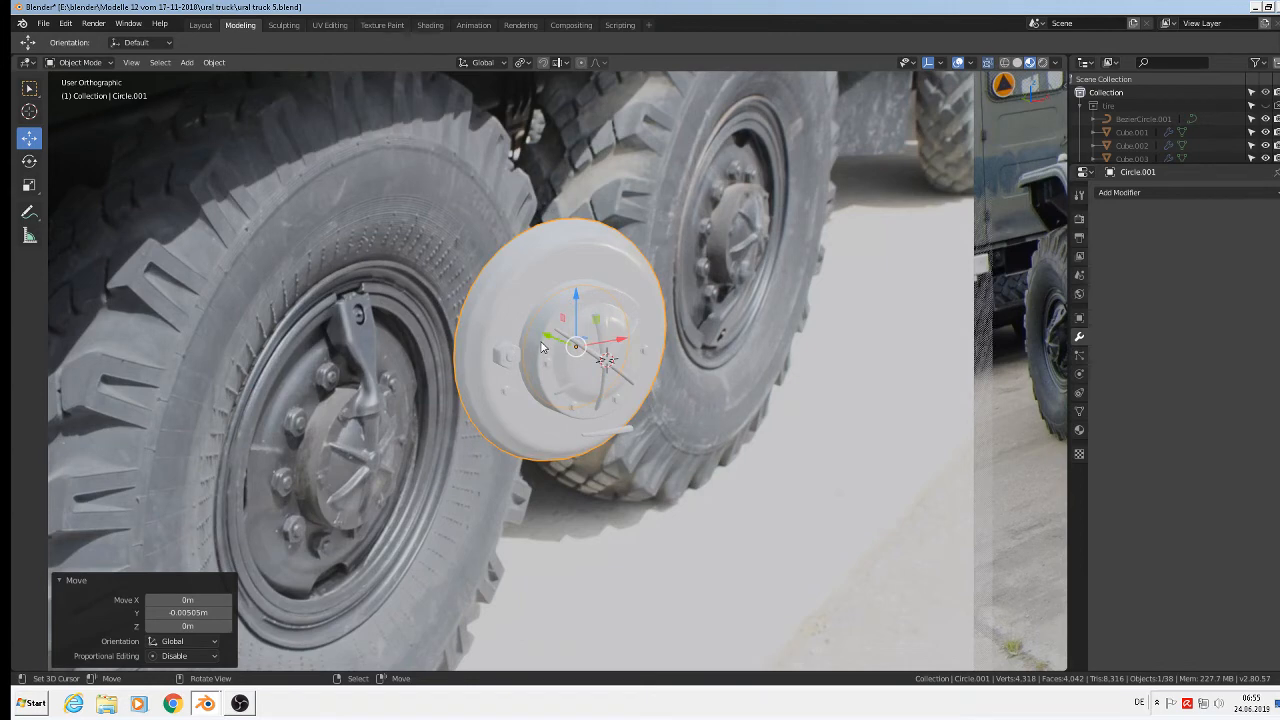
Step: In front view, move the spare rib X 0.151 m, Z -0.087 m and the spare small bolt X 0.232 m, Z -0.0951 m off the disc
{"action": "key", "text": "KP_1"}
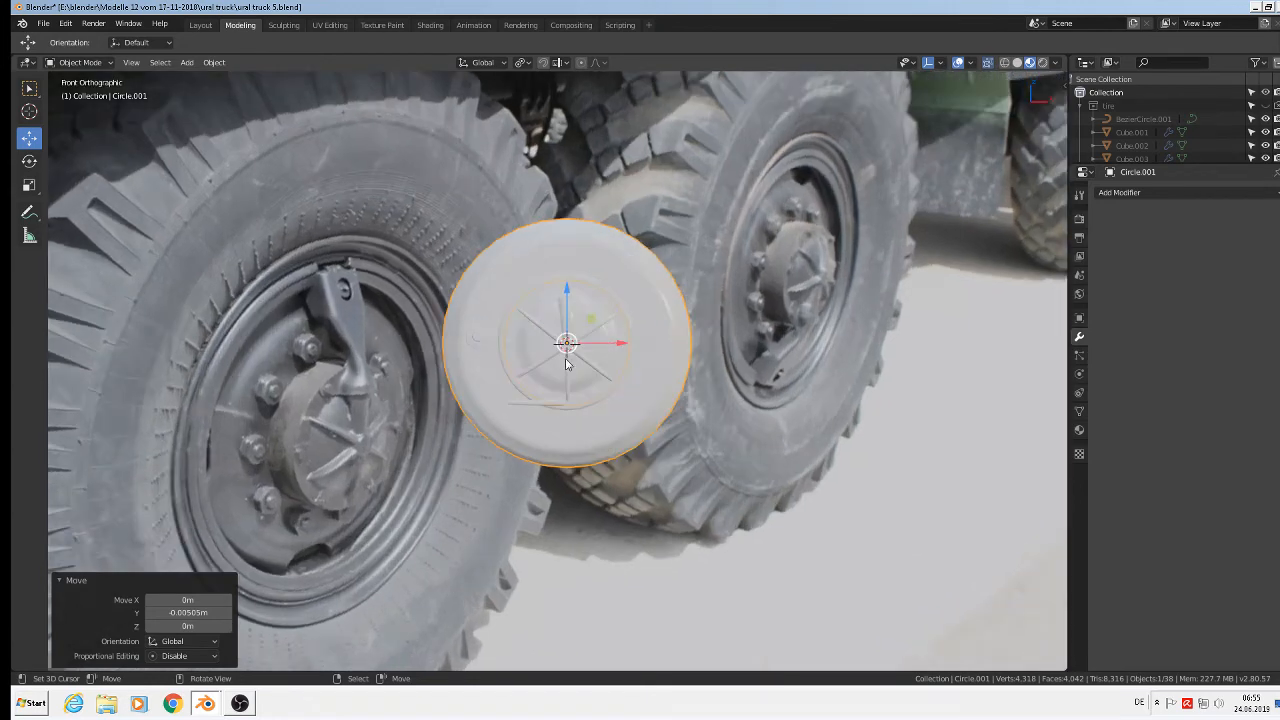
{"action": "scroll", "coordinate": [485, 397], "scroll_direction": "up", "scroll_amount": 2}
{"action": "scroll", "coordinate": [485, 397], "scroll_direction": "up", "scroll_amount": 1}
{"action": "left_click", "coordinate": [580, 408]}
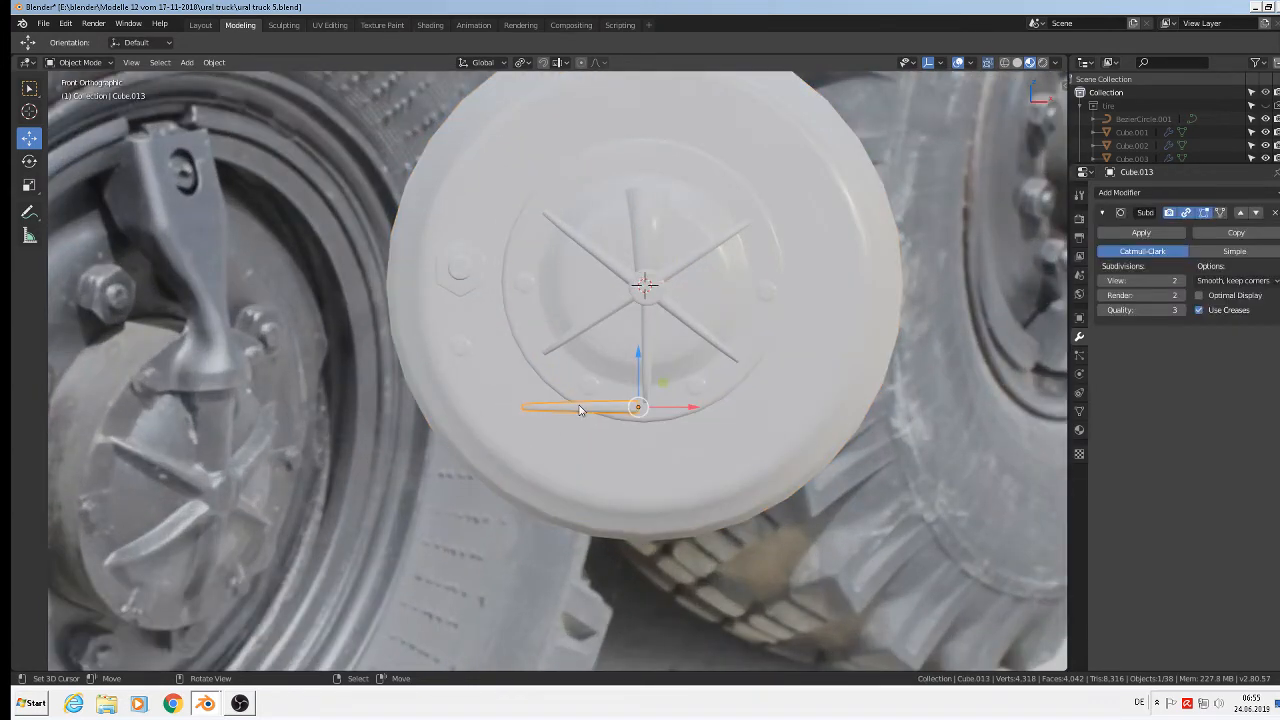
{"action": "left_click_drag", "start_coordinate": [580, 408], "coordinate": [866, 573]}
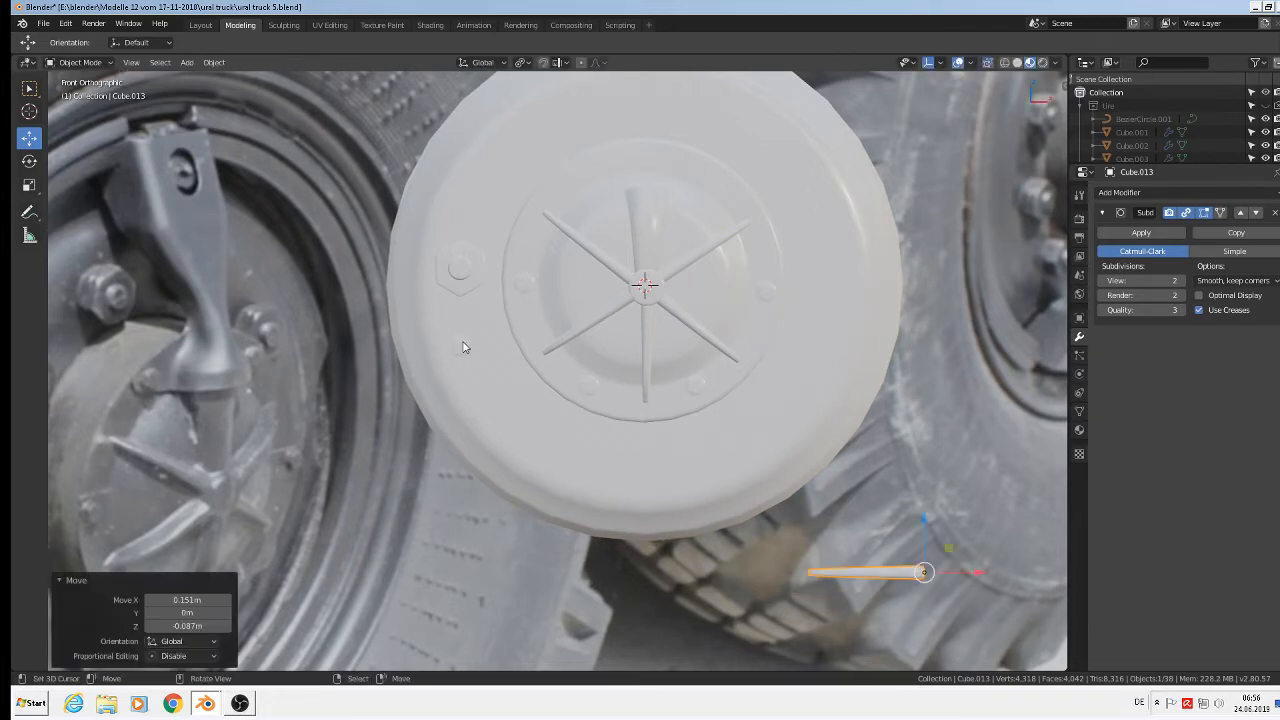
{"action": "left_click_drag", "start_coordinate": [463, 347], "coordinate": [908, 535]}
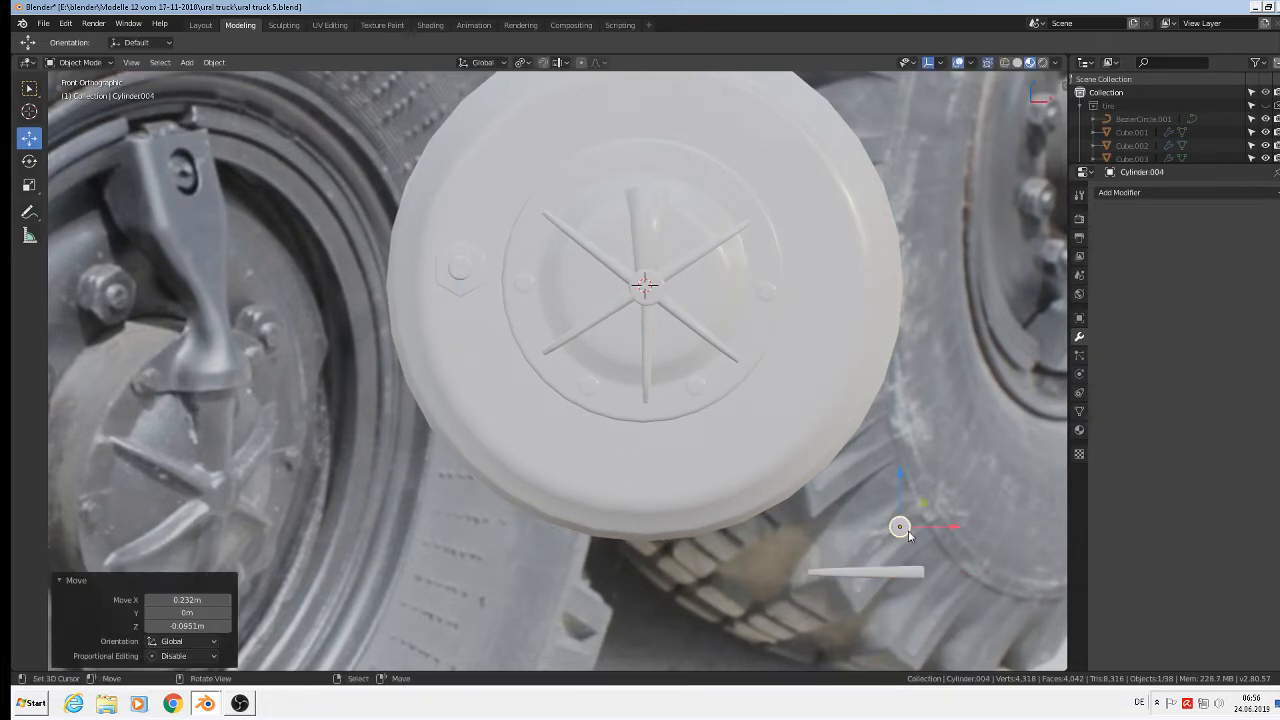
Step: Move the hexagonal wheel nut X 0.00202 m and Z -0.00809 m to line it up beside the hub cap
{"action": "scroll", "coordinate": [452, 280], "scroll_direction": "down", "scroll_amount": 2}
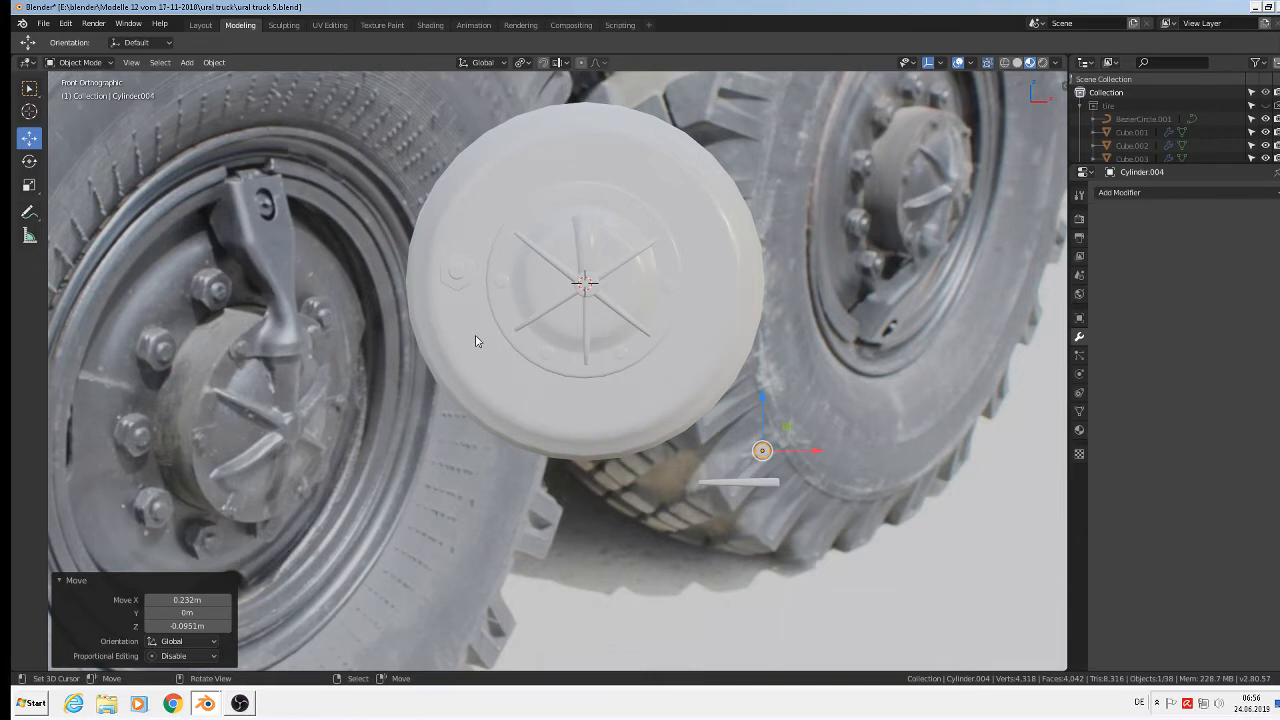
{"action": "left_click", "coordinate": [457, 288]}
{"action": "key", "text": "g"}
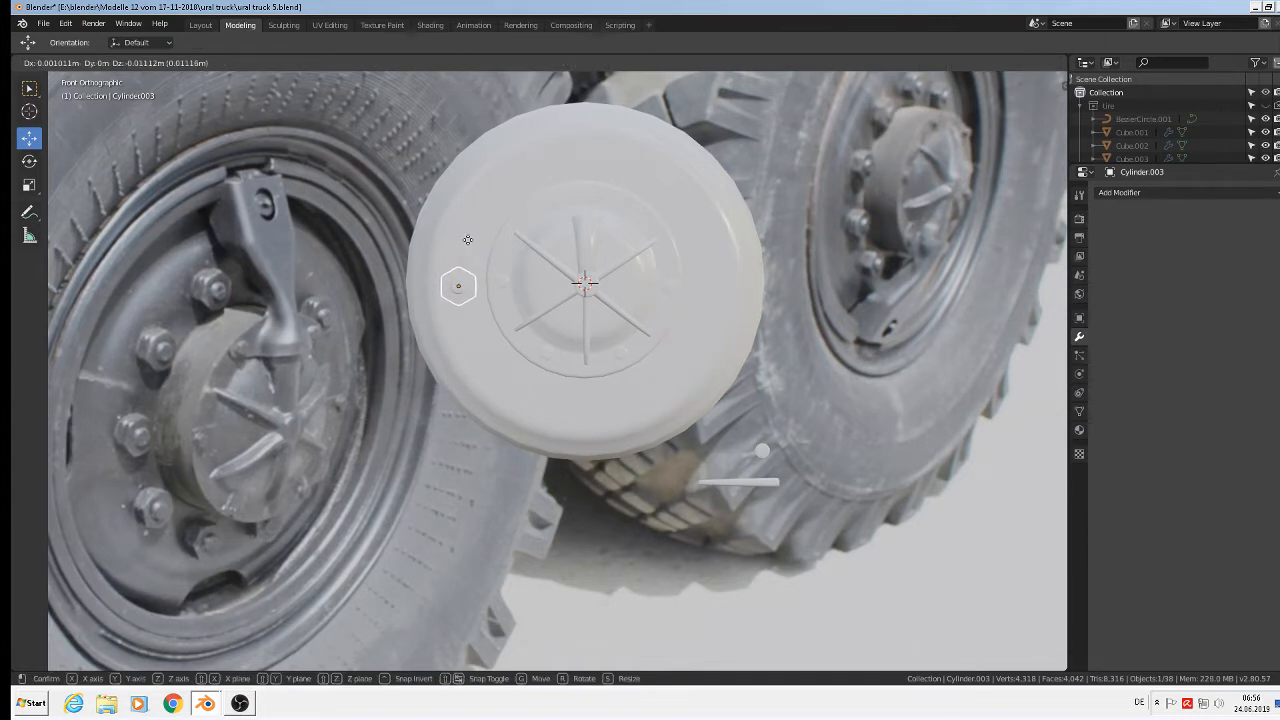
{"action": "left_click", "coordinate": [470, 241]}
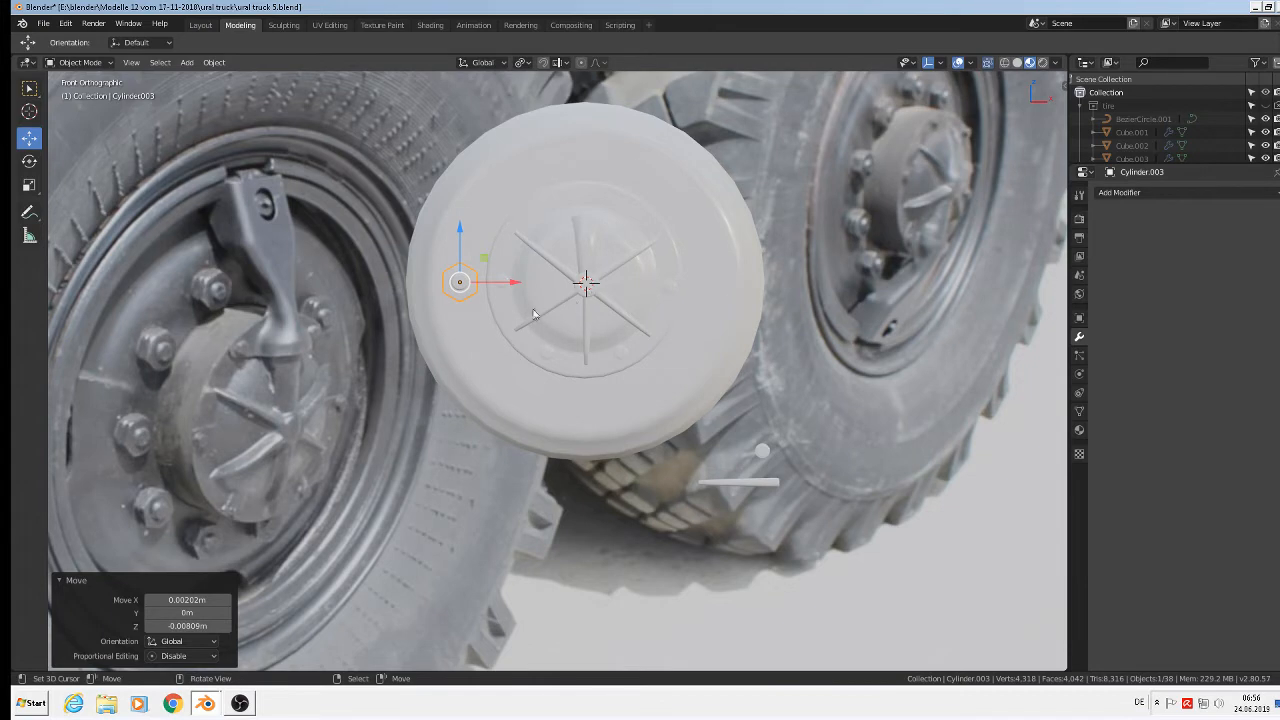
Step: Duplicate the hexagonal wheel nut and place the copy beside the disc with the other spare parts
{"action": "scroll", "coordinate": [533, 314], "scroll_direction": "up", "scroll_amount": 3}
{"action": "scroll", "coordinate": [500, 322], "scroll_direction": "down", "scroll_amount": 3}
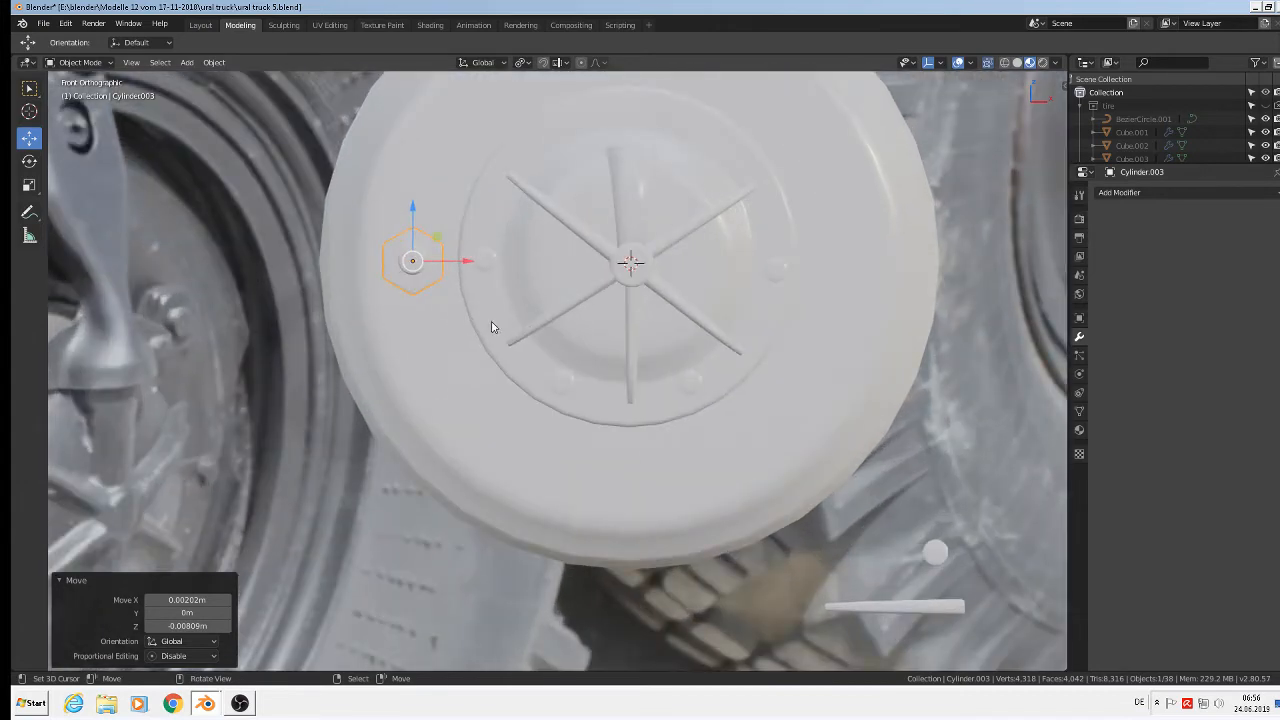
{"action": "key", "text": "shift+d"}
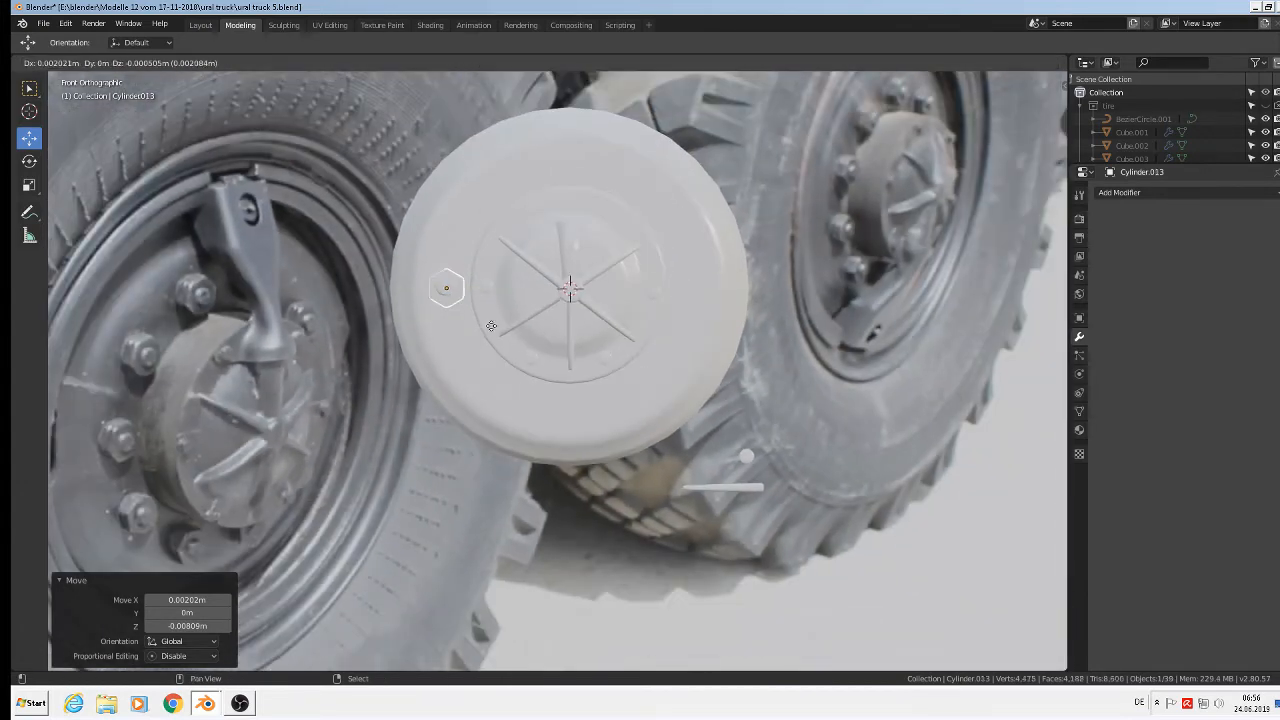
{"action": "left_click", "coordinate": [796, 506]}
Step: Snap the original hexagonal nut to the 3D cursor at the hub centre with keep offset, and select the wheel disc
{"action": "right_click", "coordinate": [434, 292]}
{"action": "scroll", "coordinate": [481, 332], "scroll_direction": "up", "scroll_amount": 3}
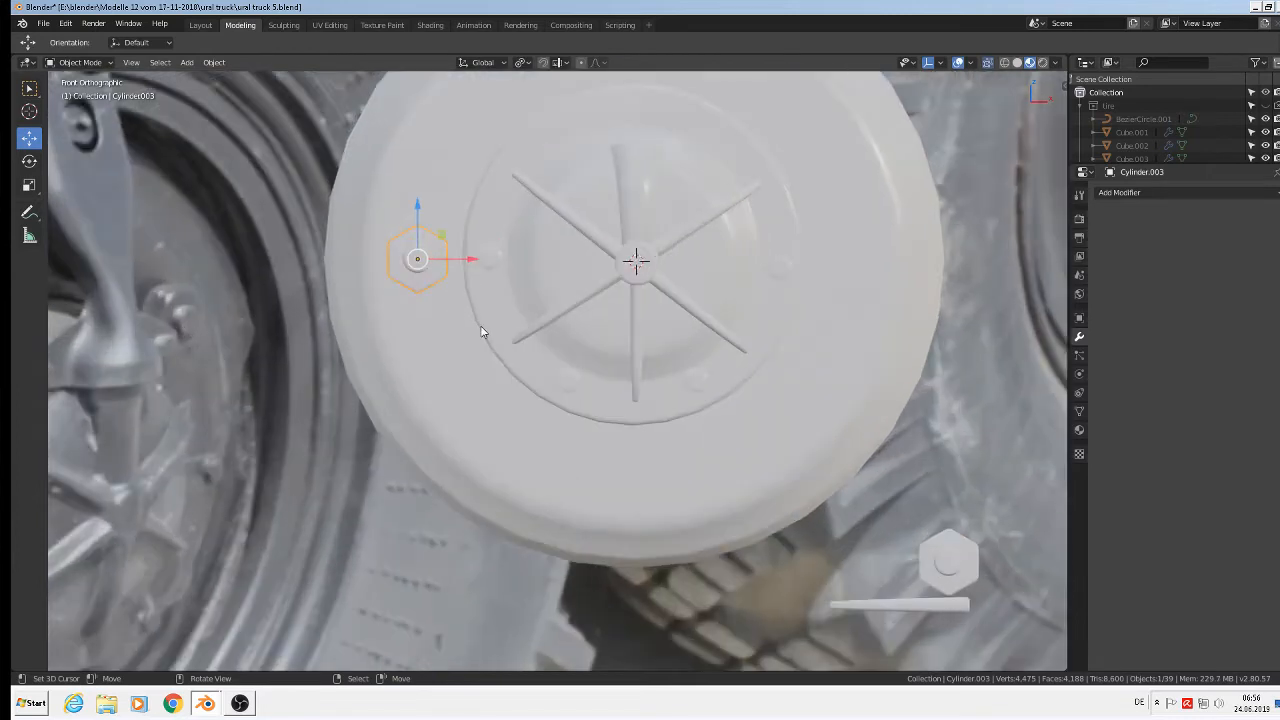
{"action": "key", "text": "shift"}
{"action": "key", "text": "shift+s"}
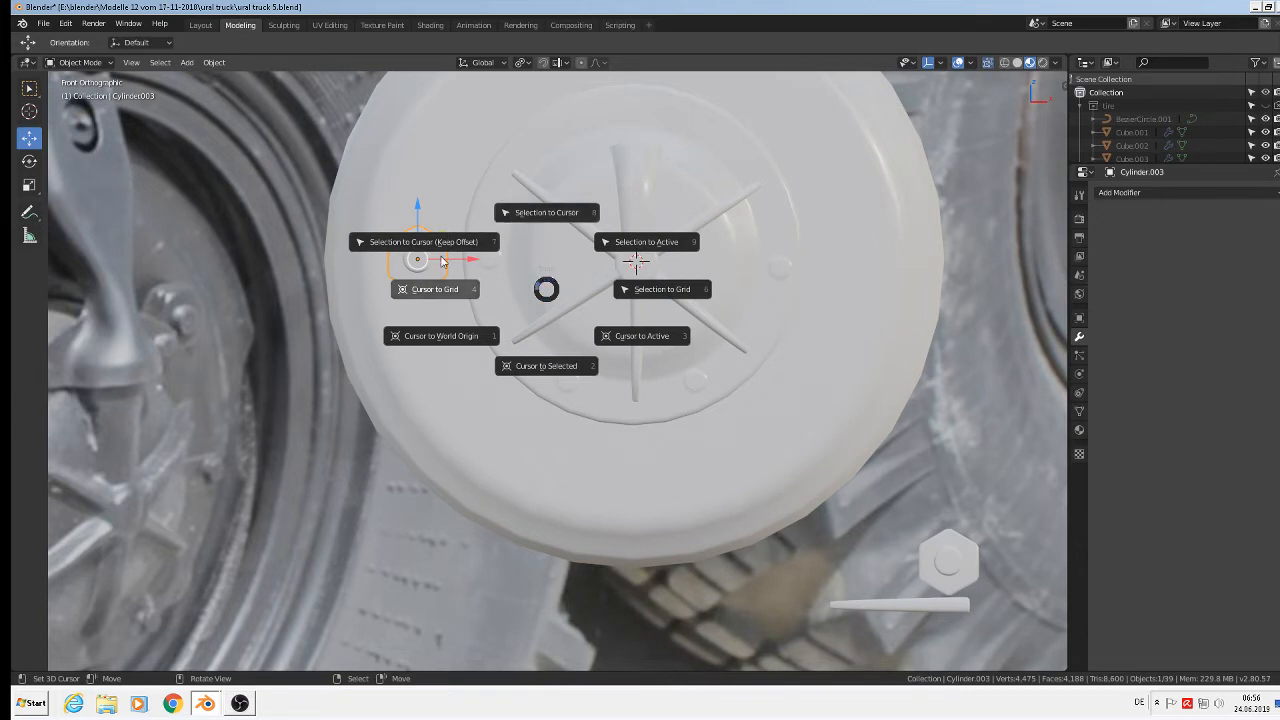
{"action": "left_click", "coordinate": [183, 65]}
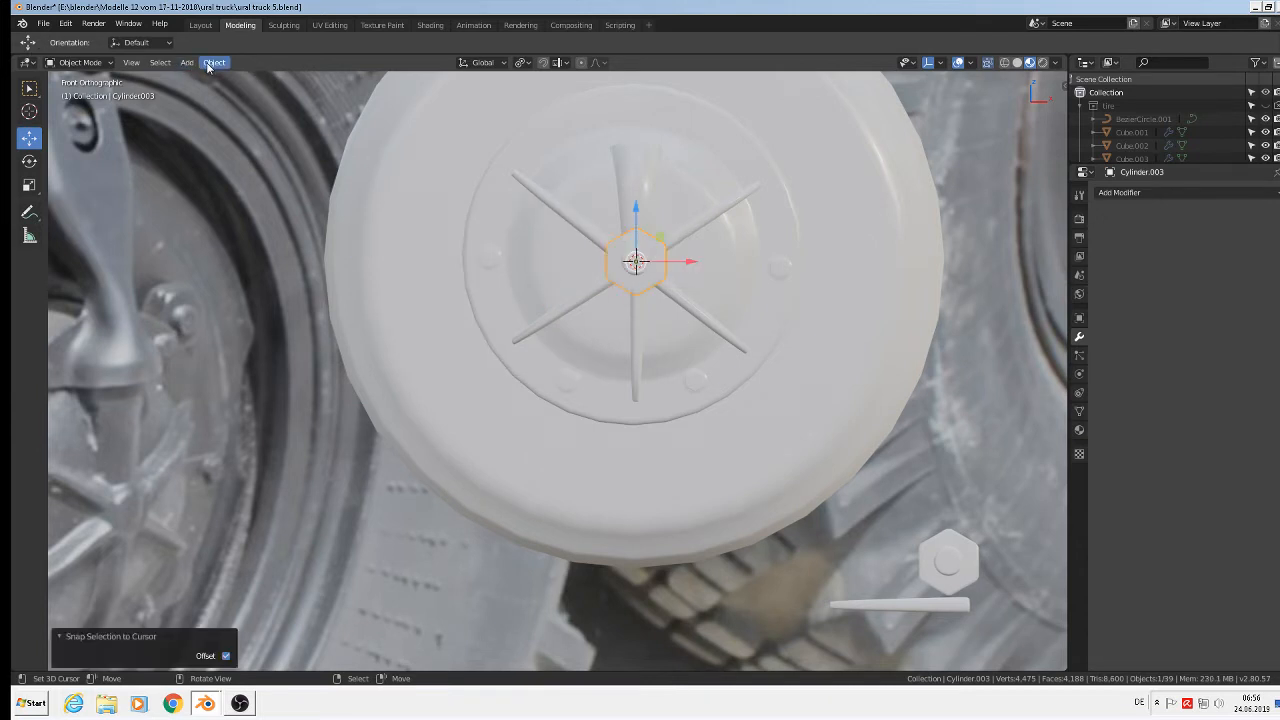
{"action": "left_click", "coordinate": [430, 264]}
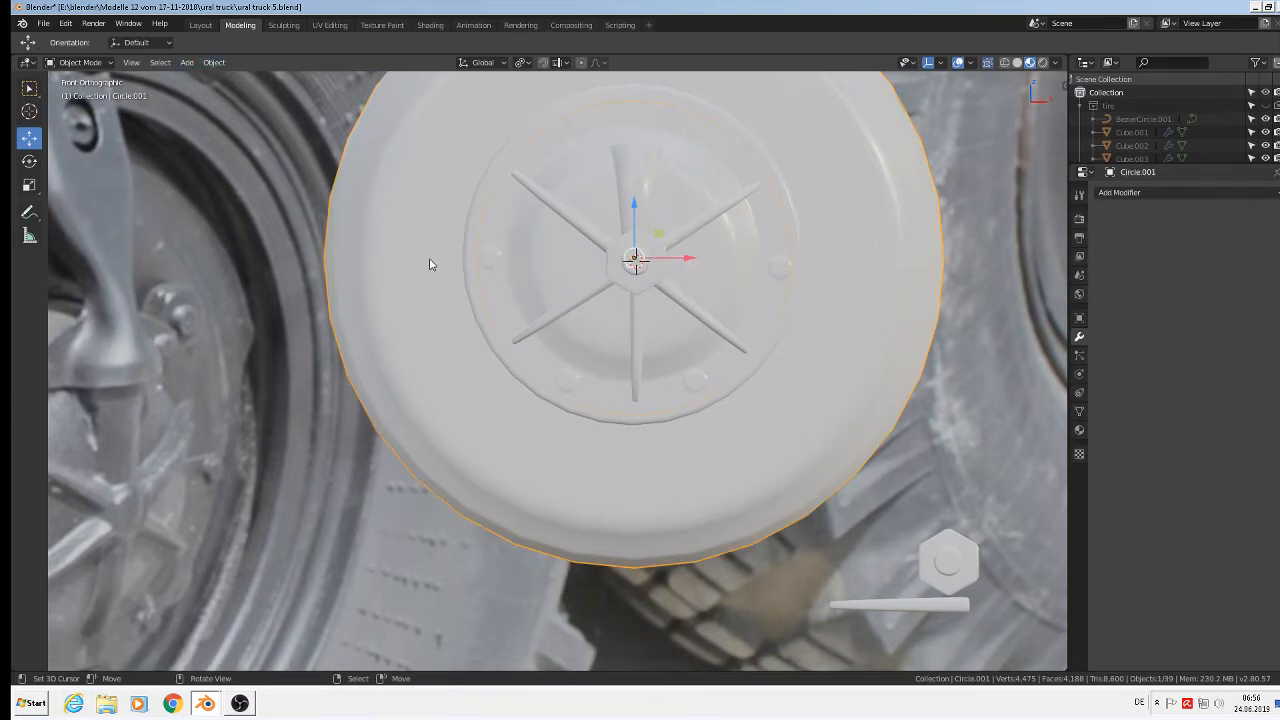
{"action": "left_click_drag", "start_coordinate": [663, 251], "coordinate": [636, 262]}
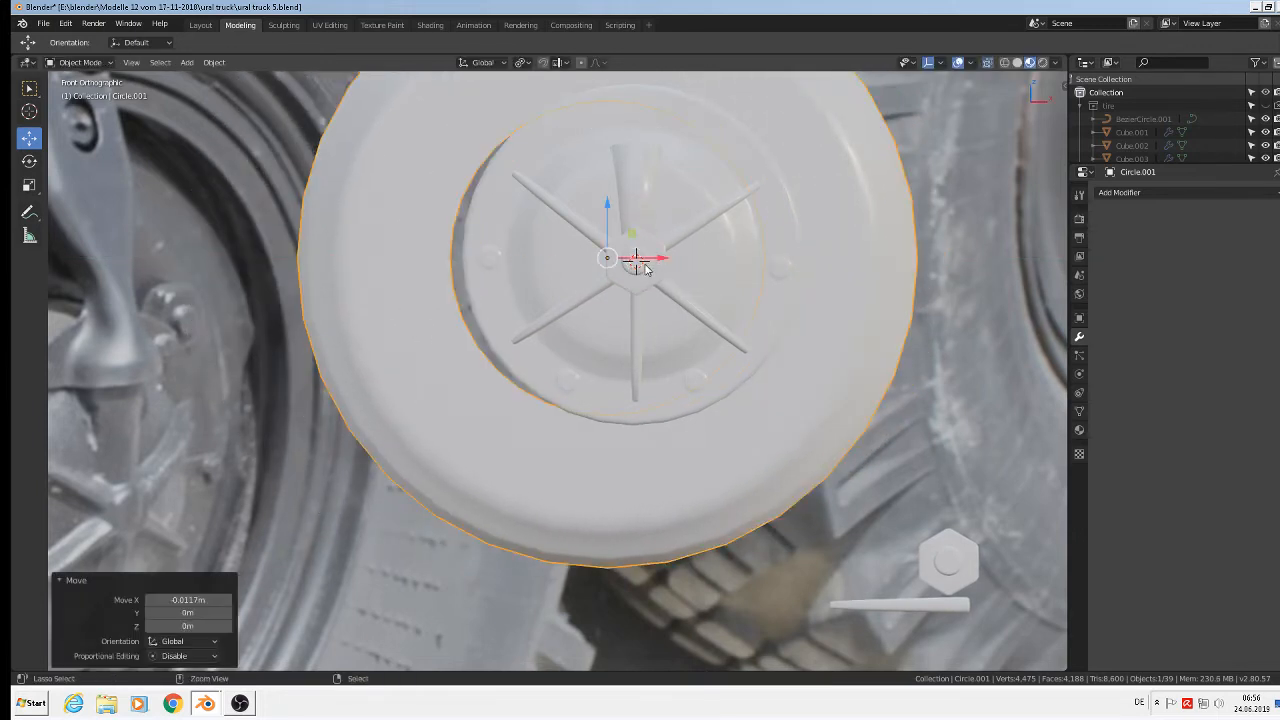
{"action": "key", "text": "ctrl+z"}
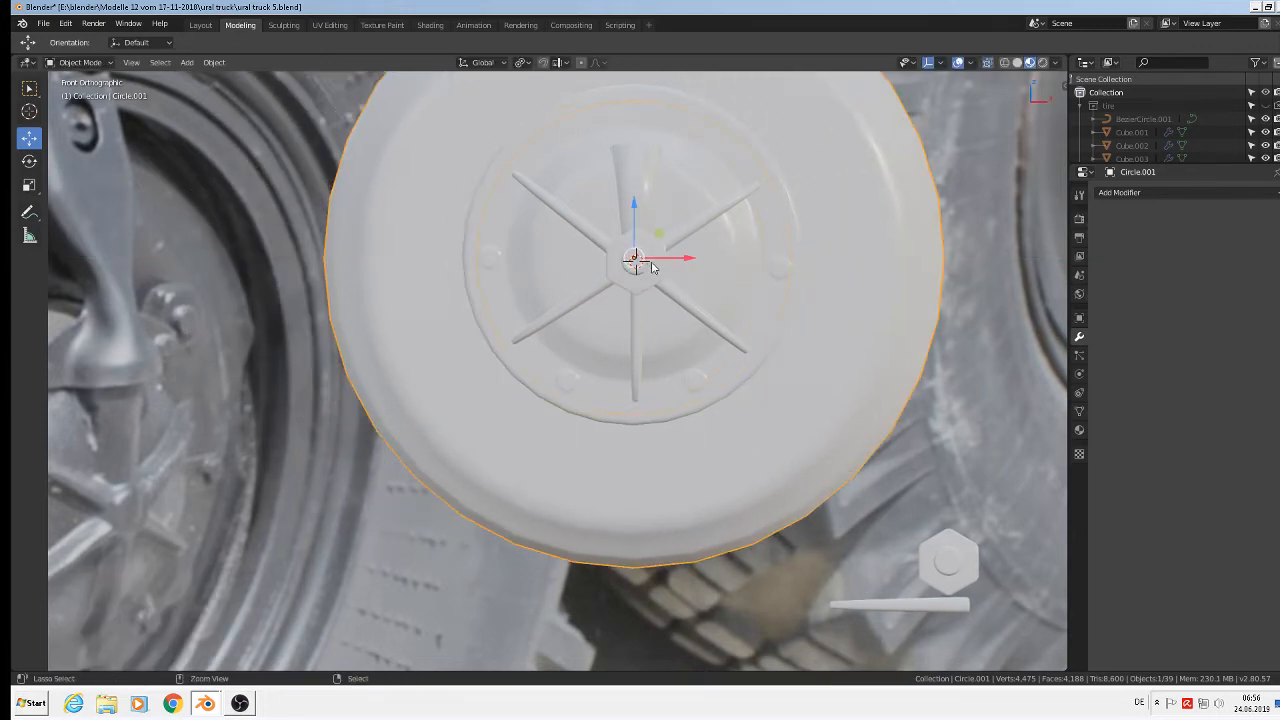
{"action": "key", "text": "ctrl+z"}
Step: Move the hexagonal wheel nut -0.0965 m along X onto the disc and set its origin to the 3D cursor at the hub centre
{"action": "key", "text": "g"}
{"action": "key", "text": "x"}
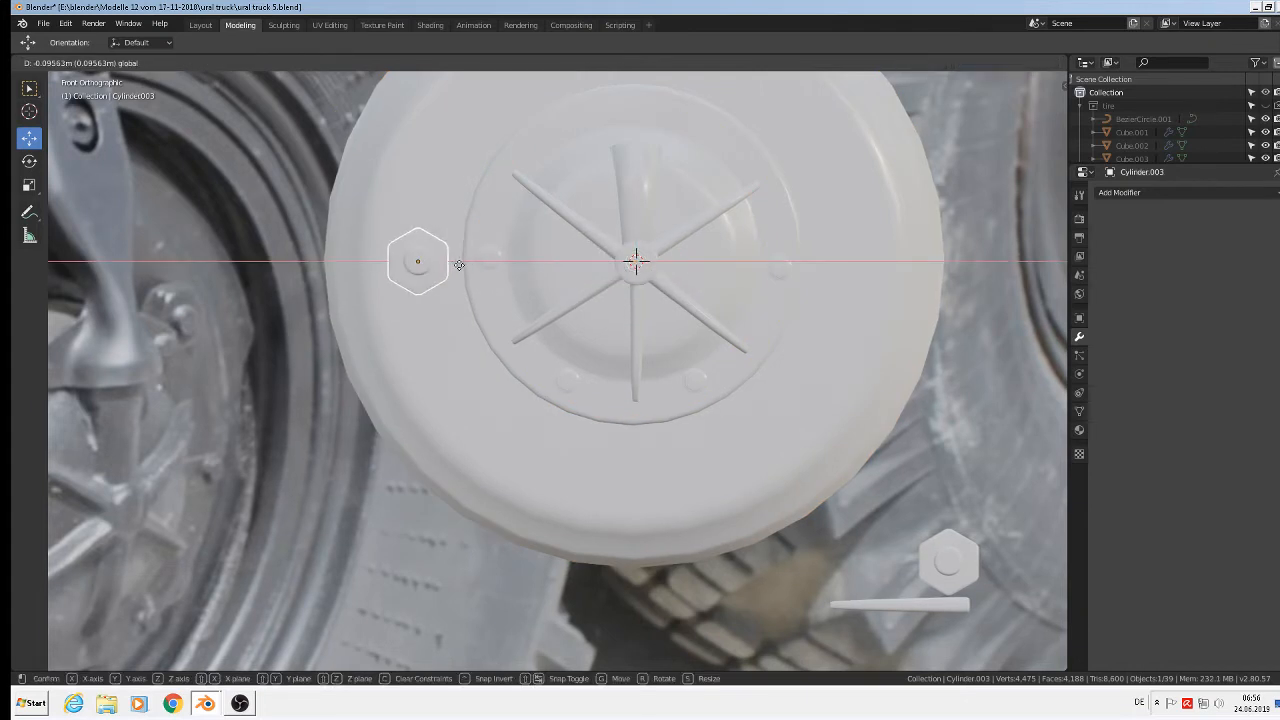
{"action": "left_click", "coordinate": [457, 264]}
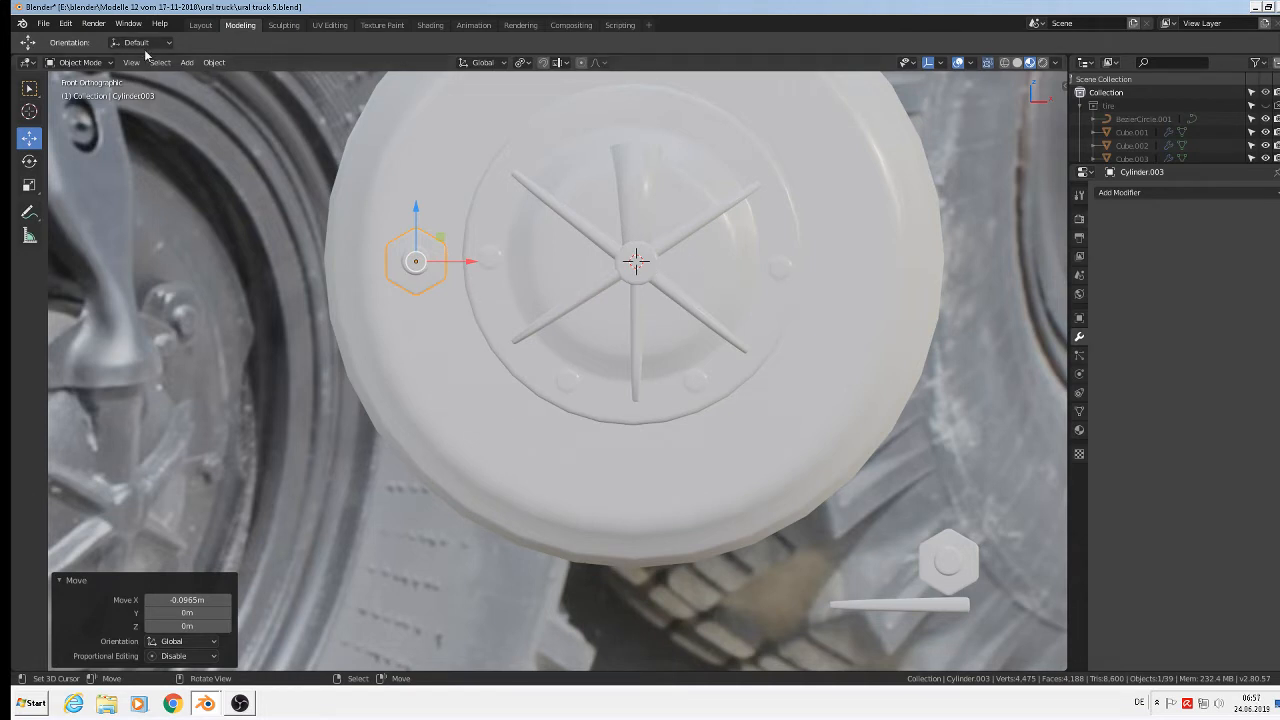
{"action": "left_click", "coordinate": [214, 62]}
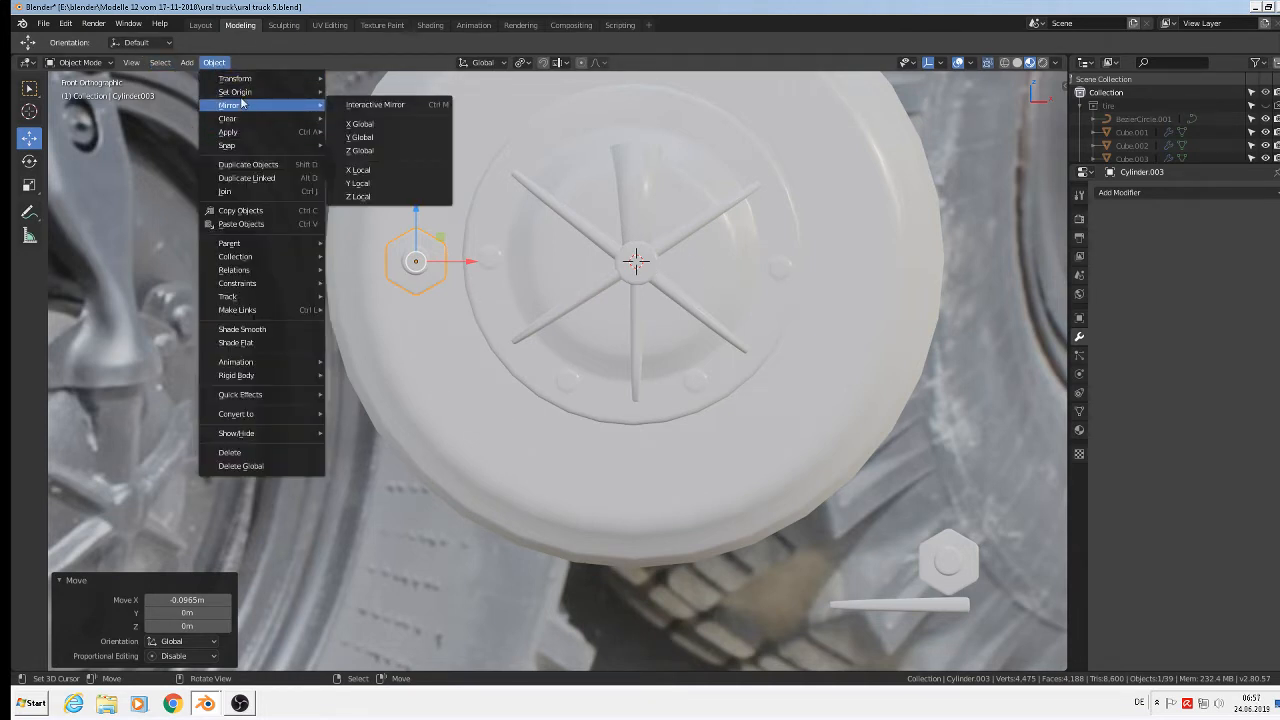
{"action": "mouse_move", "coordinate": [237, 93]}
{"action": "left_click", "coordinate": [397, 121]}
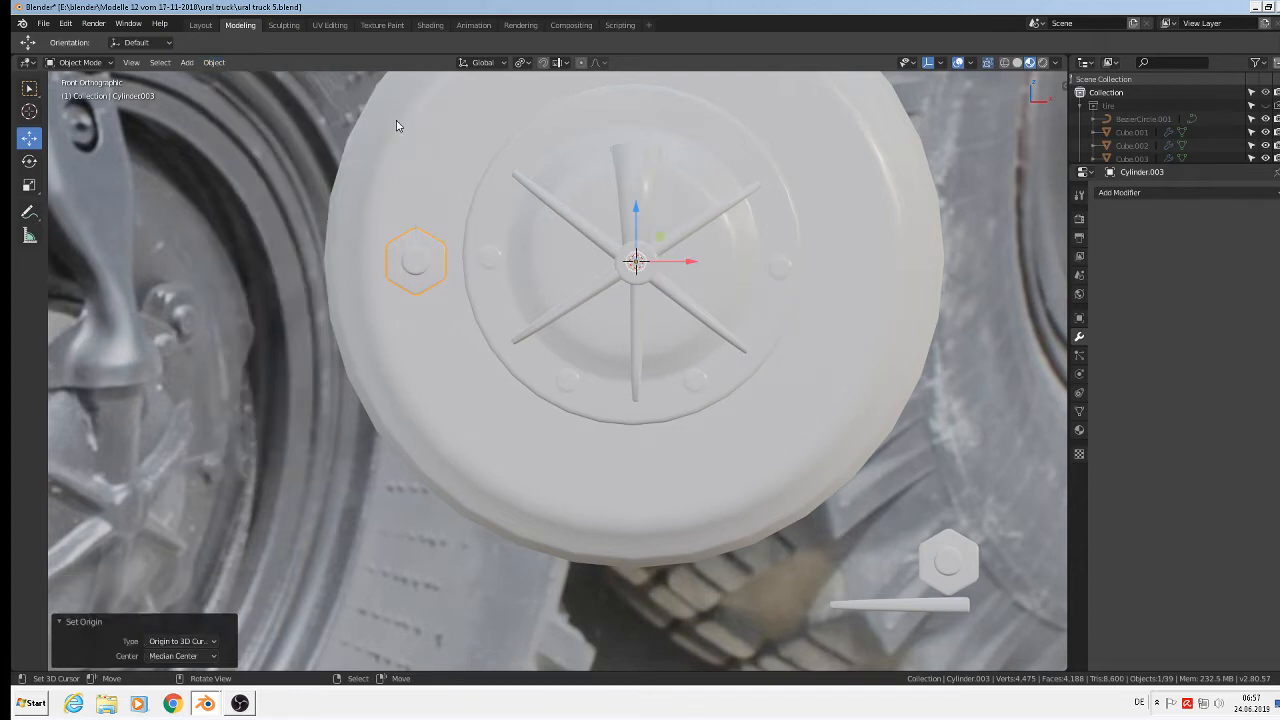
Step: Duplicate the hexagonal nut around the hub centre in roughly 90° rotations to fill the disc's top, right and bottom positions
{"action": "scroll", "coordinate": [583, 288], "scroll_direction": "down", "scroll_amount": 2}
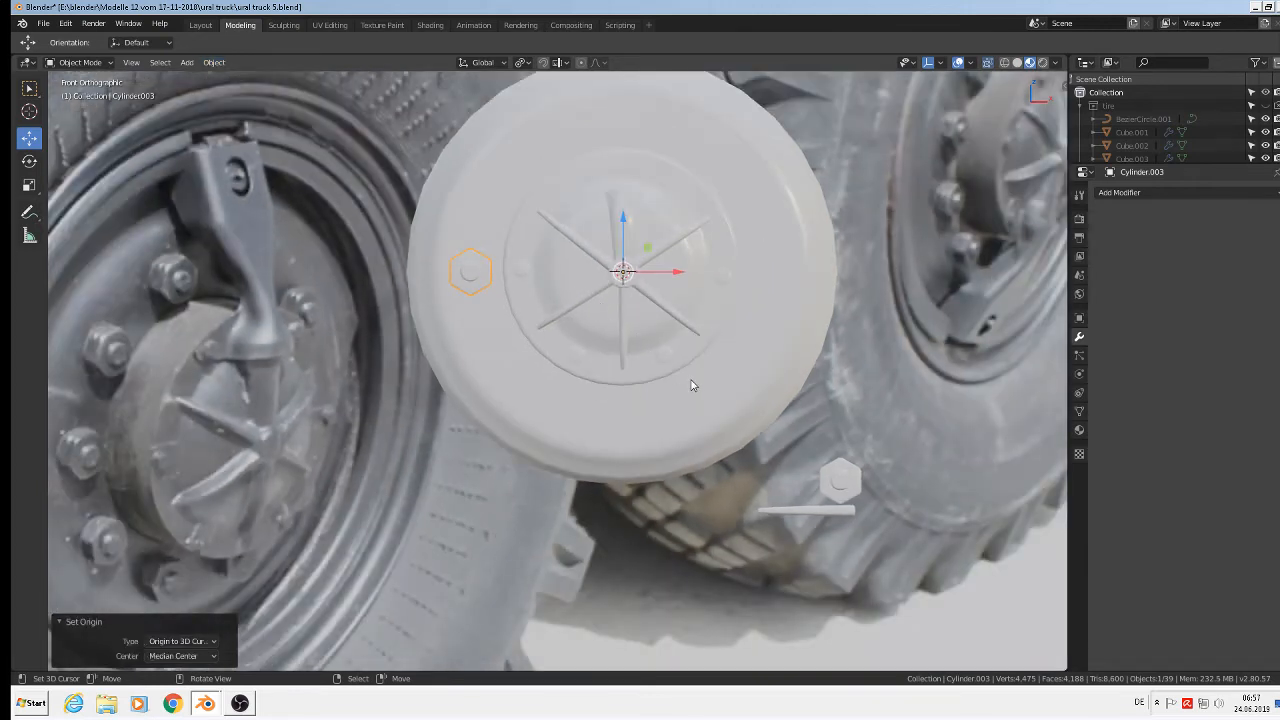
{"action": "key", "text": "shift+d"}
{"action": "key", "text": "Escape"}
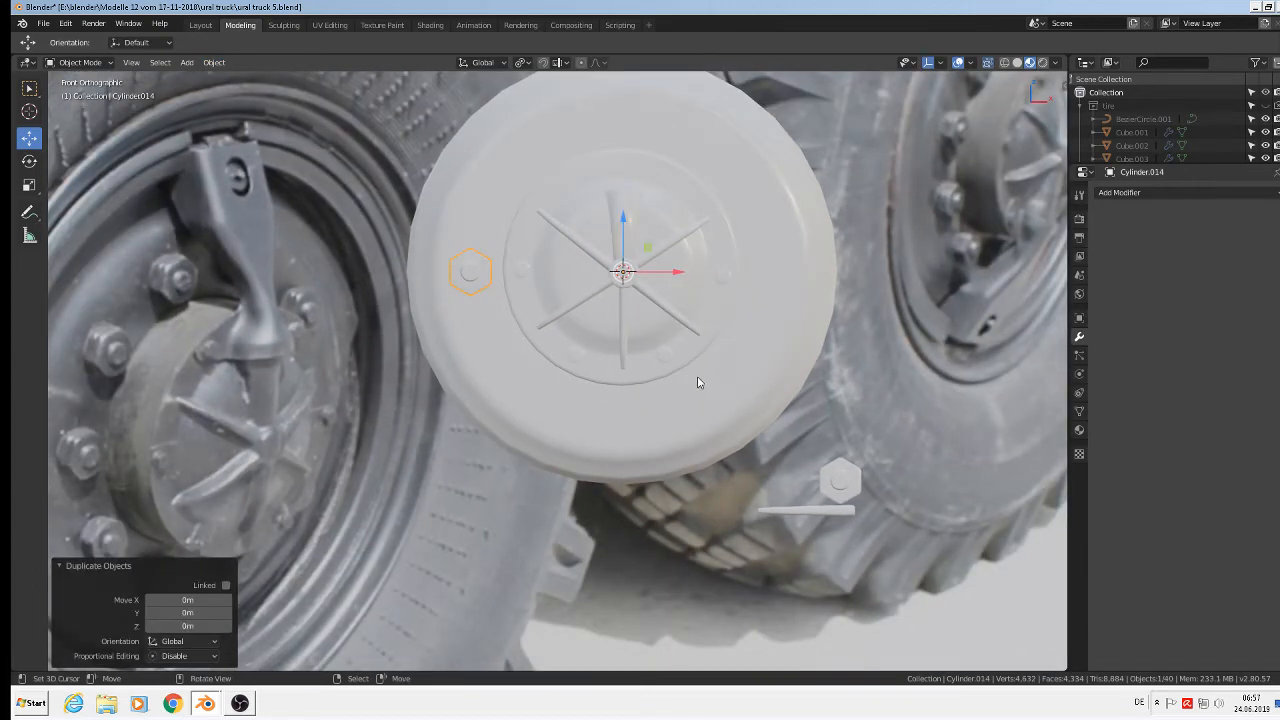
{"action": "key", "text": "r"}
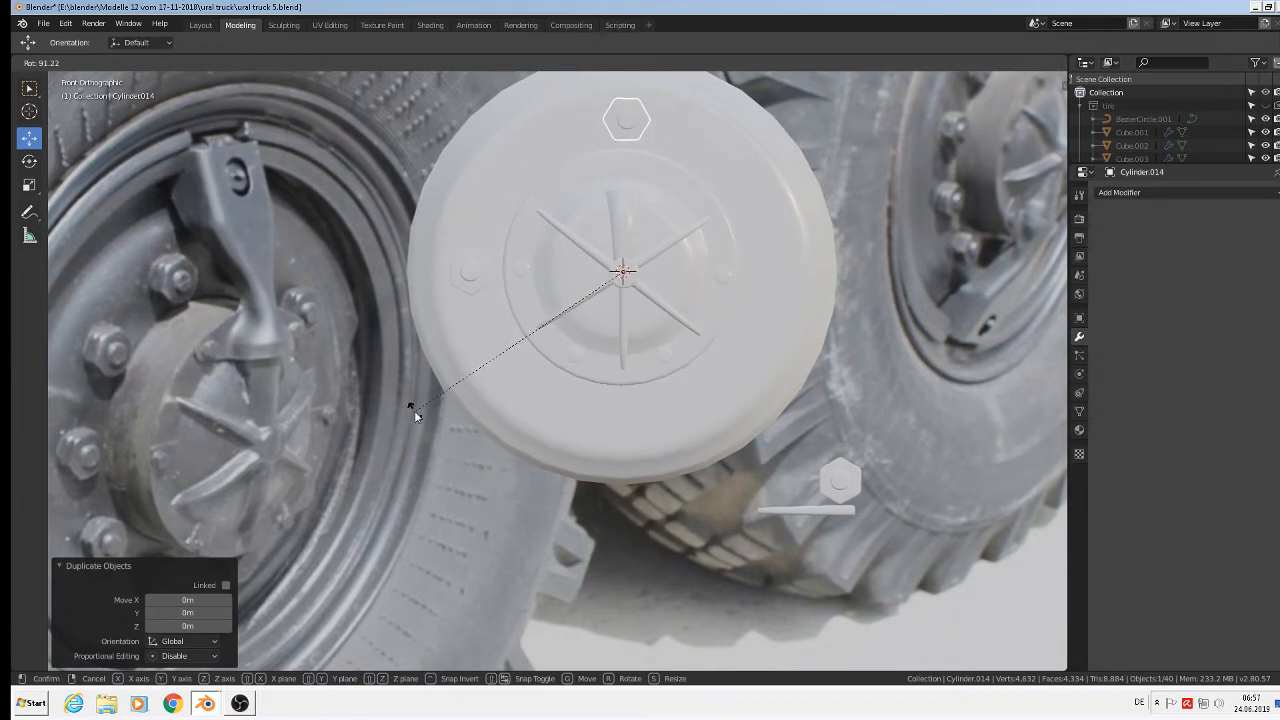
{"action": "left_click", "coordinate": [414, 410]}
{"action": "key", "text": "shift+d"}
{"action": "key", "text": "Escape"}
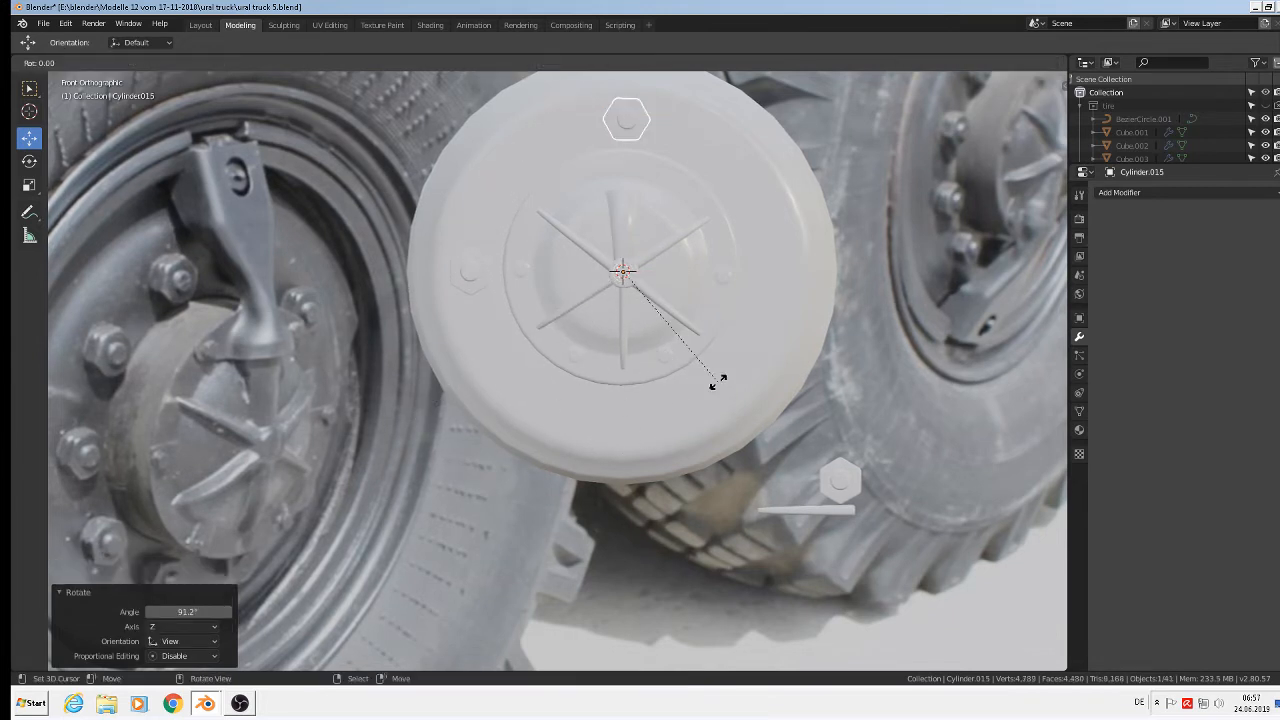
{"action": "key", "text": "r"}
{"action": "left_click", "coordinate": [493, 388]}
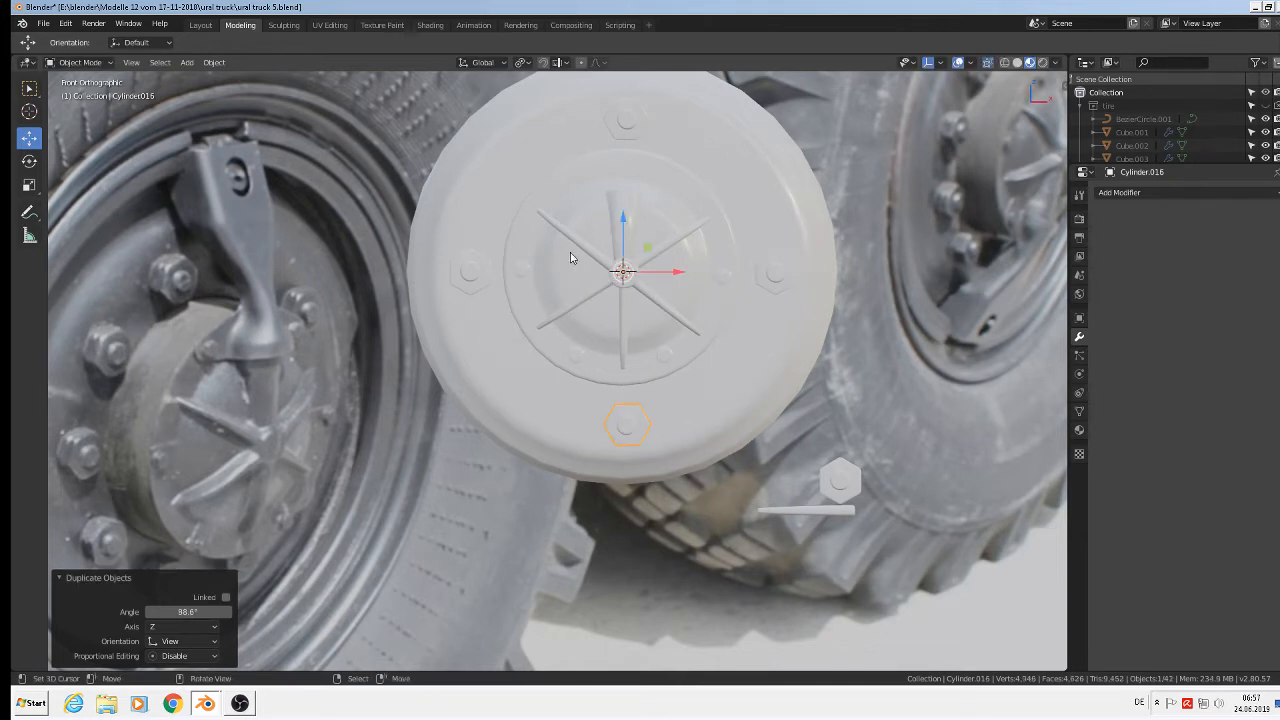
Step: Duplicate the bottom nut rotated 39.9° to the disc's lower left, and duplicate that copy rotated 89.6° to the upper left
{"action": "key", "text": "shift+d"}
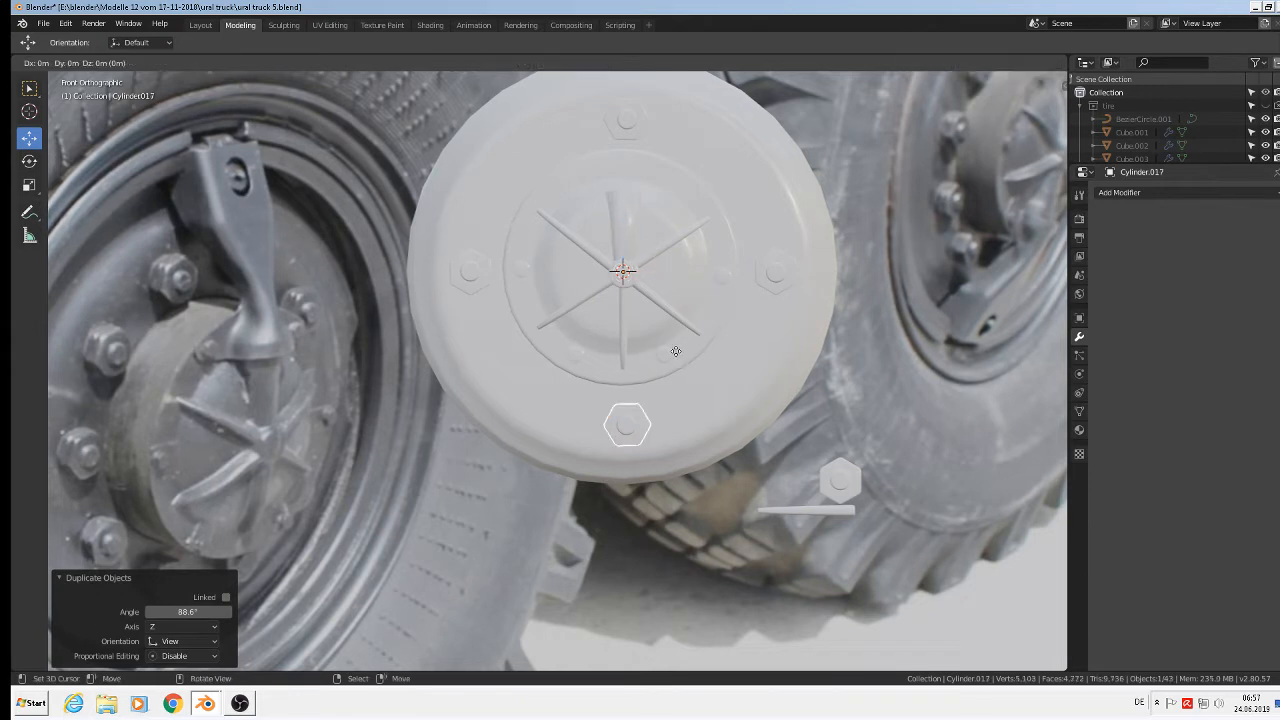
{"action": "right_click", "coordinate": [676, 357]}
{"action": "key", "text": "r"}
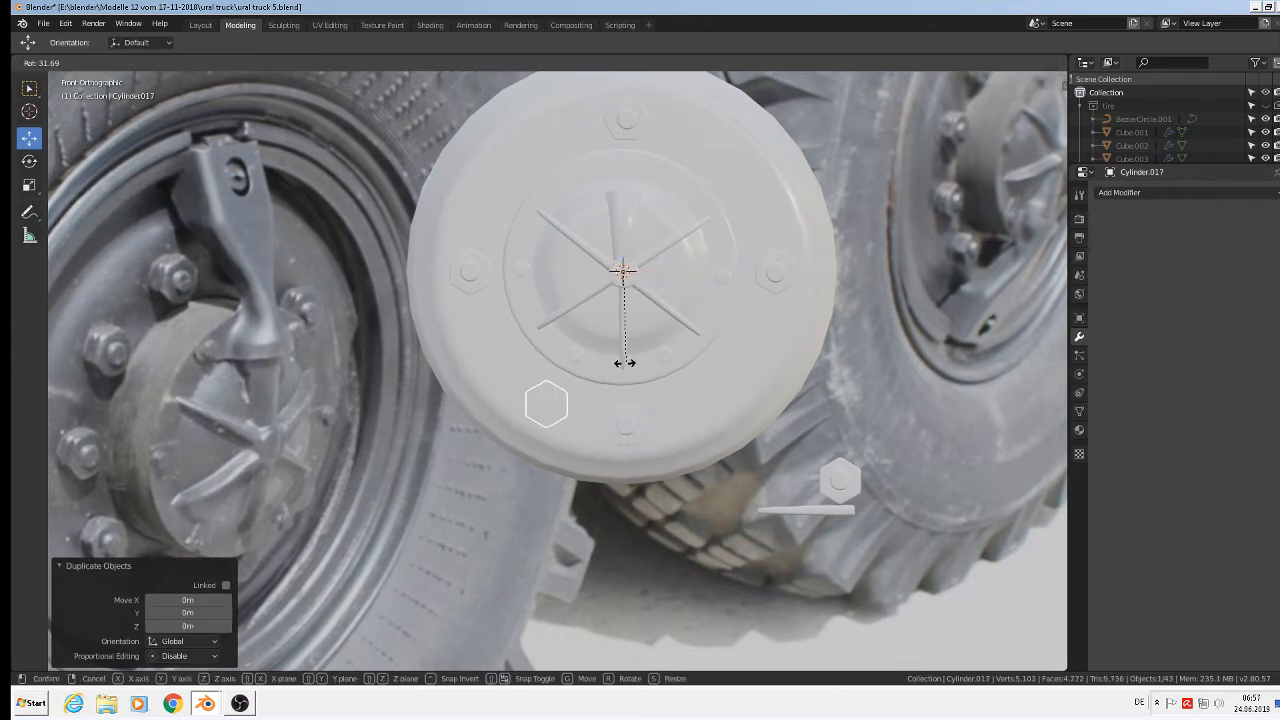
{"action": "left_click", "coordinate": [614, 361]}
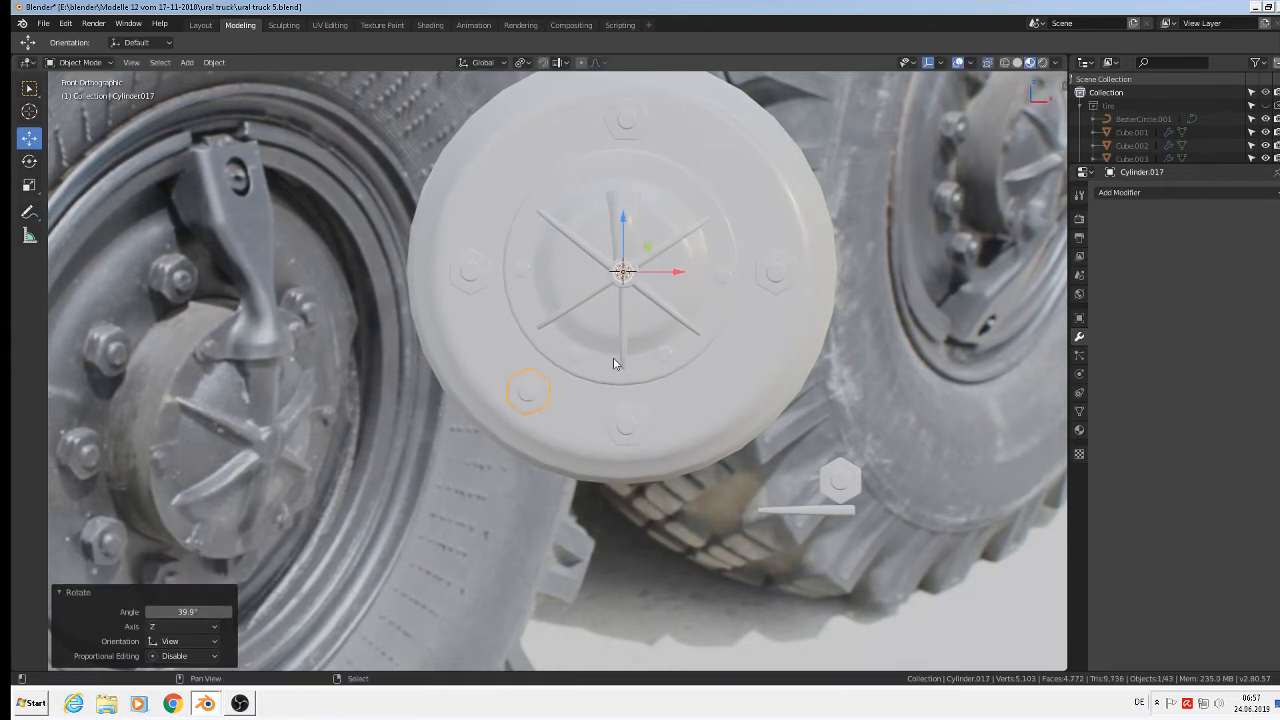
{"action": "key", "text": "shift+d"}
{"action": "right_click", "coordinate": [590, 360]}
{"action": "key", "text": "r"}
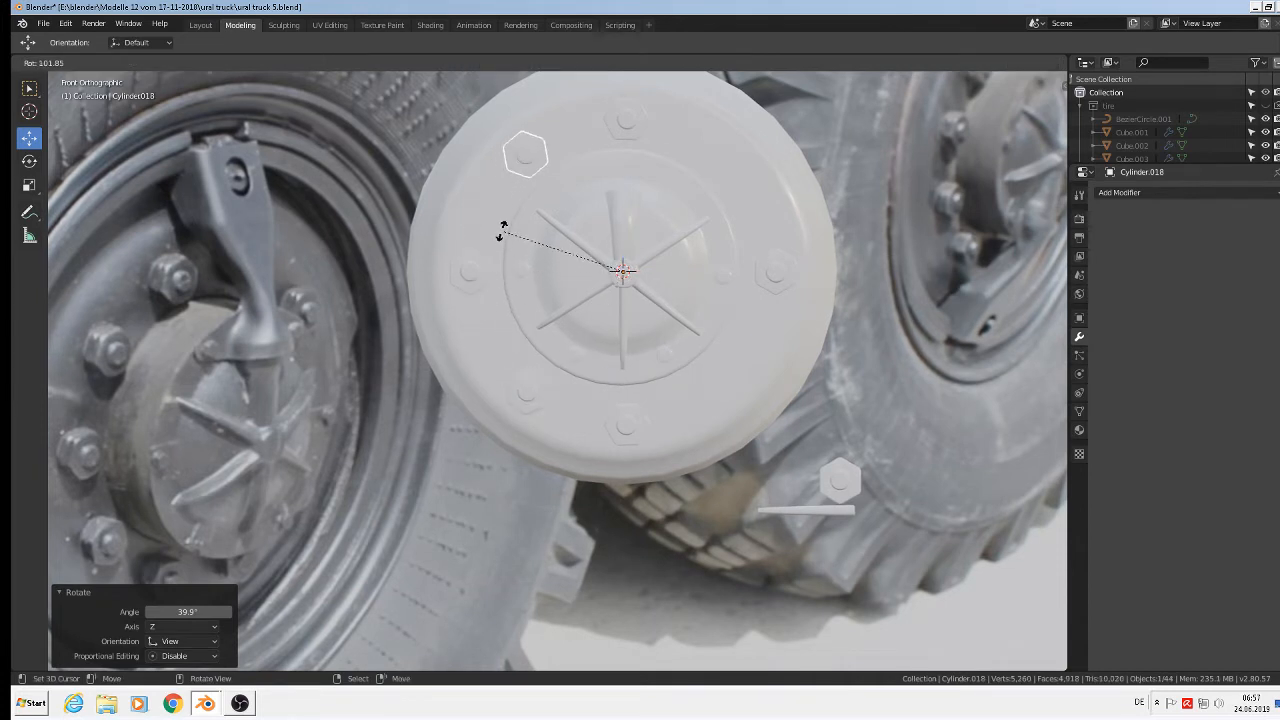
{"action": "left_click", "coordinate": [496, 257]}
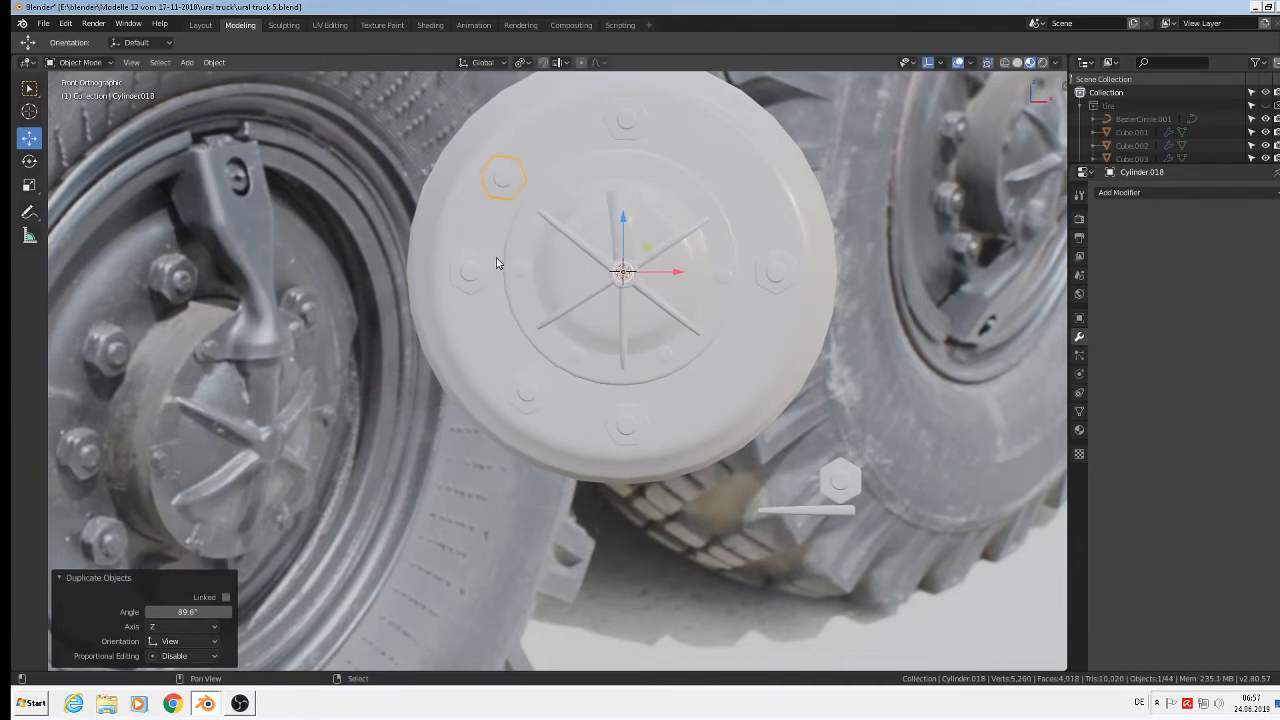
Step: Duplicate the upper-left nut rotated 97.1° to the disc's upper right, and rotate another copy around to the lower right
{"action": "key", "text": "r"}
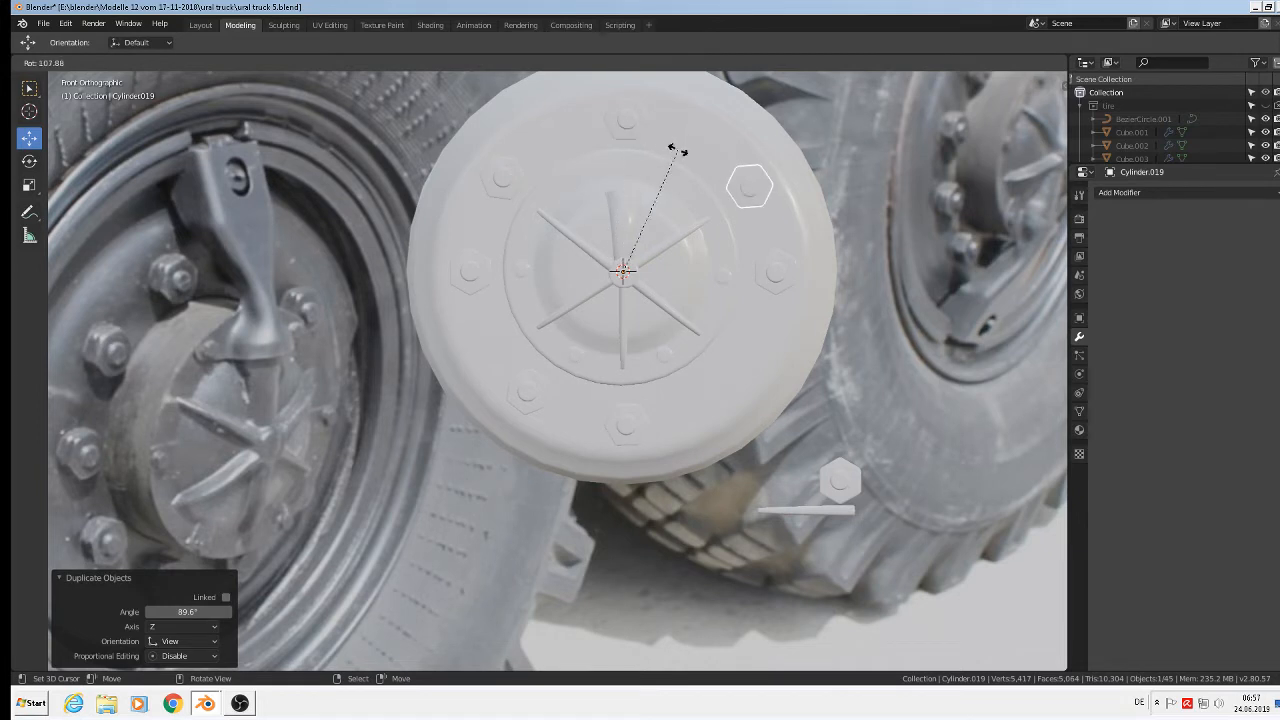
{"action": "left_click", "coordinate": [652, 155]}
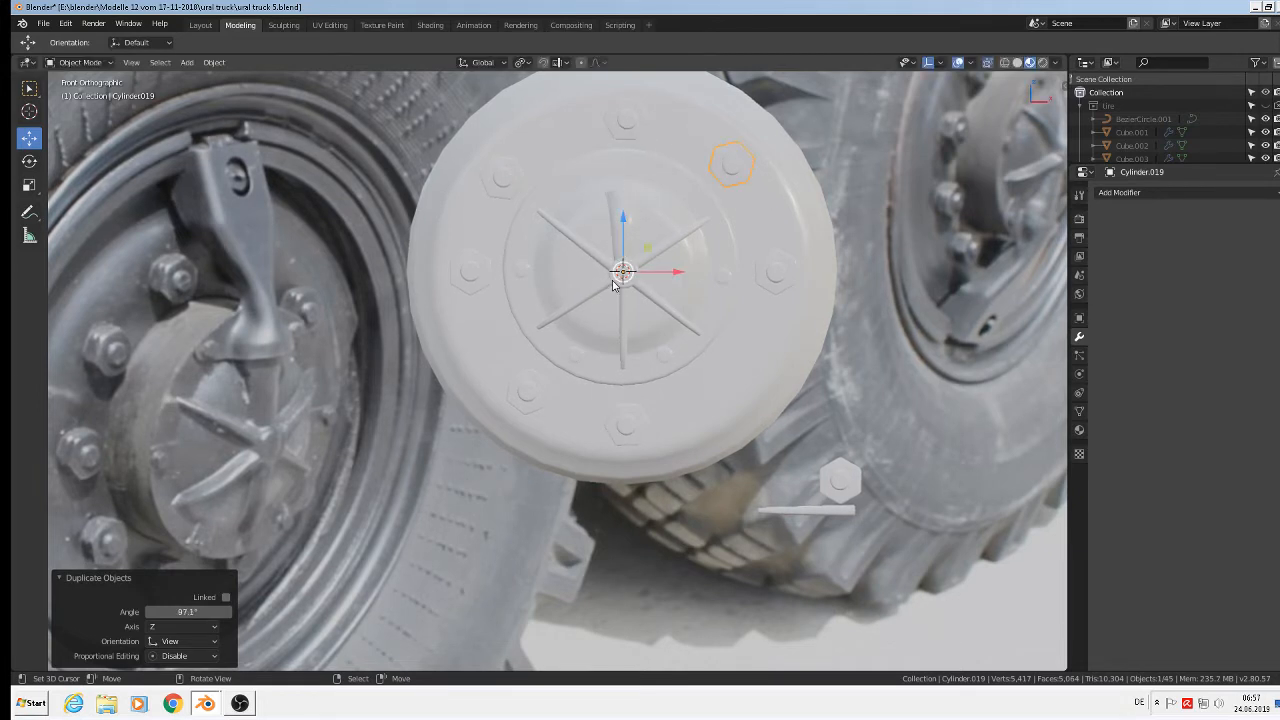
{"action": "key", "text": "shift+d"}
{"action": "key", "text": "r"}
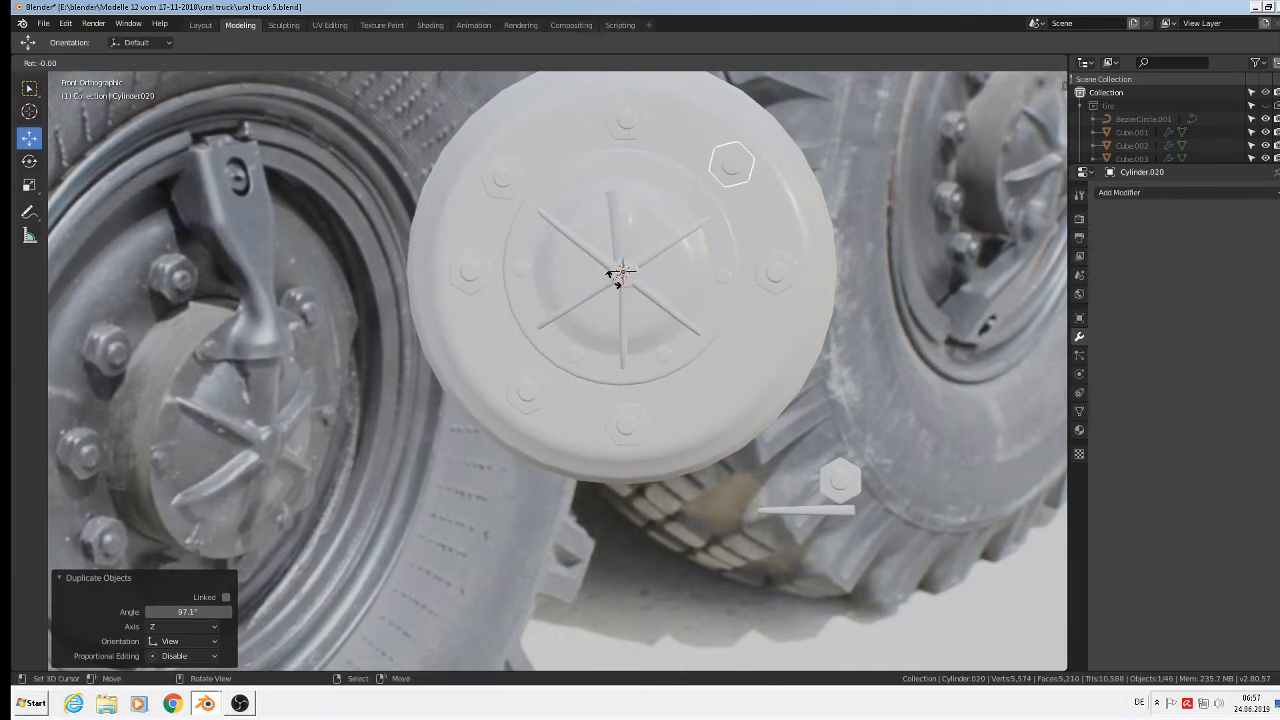
{"action": "left_click", "coordinate": [579, 225]}
Step: Rotate the upper-left nut slightly clockwise about the hub centre to even out the nut spacing
{"action": "left_click", "coordinate": [504, 176]}
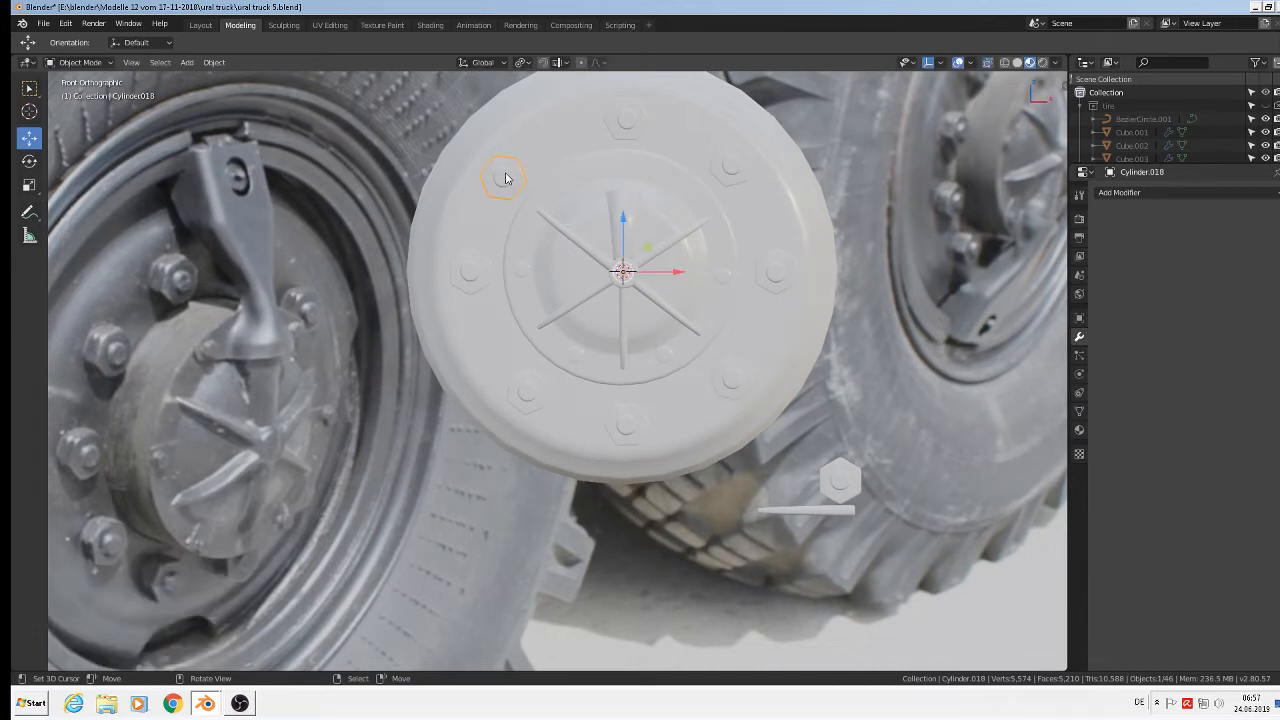
{"action": "key", "text": "r"}
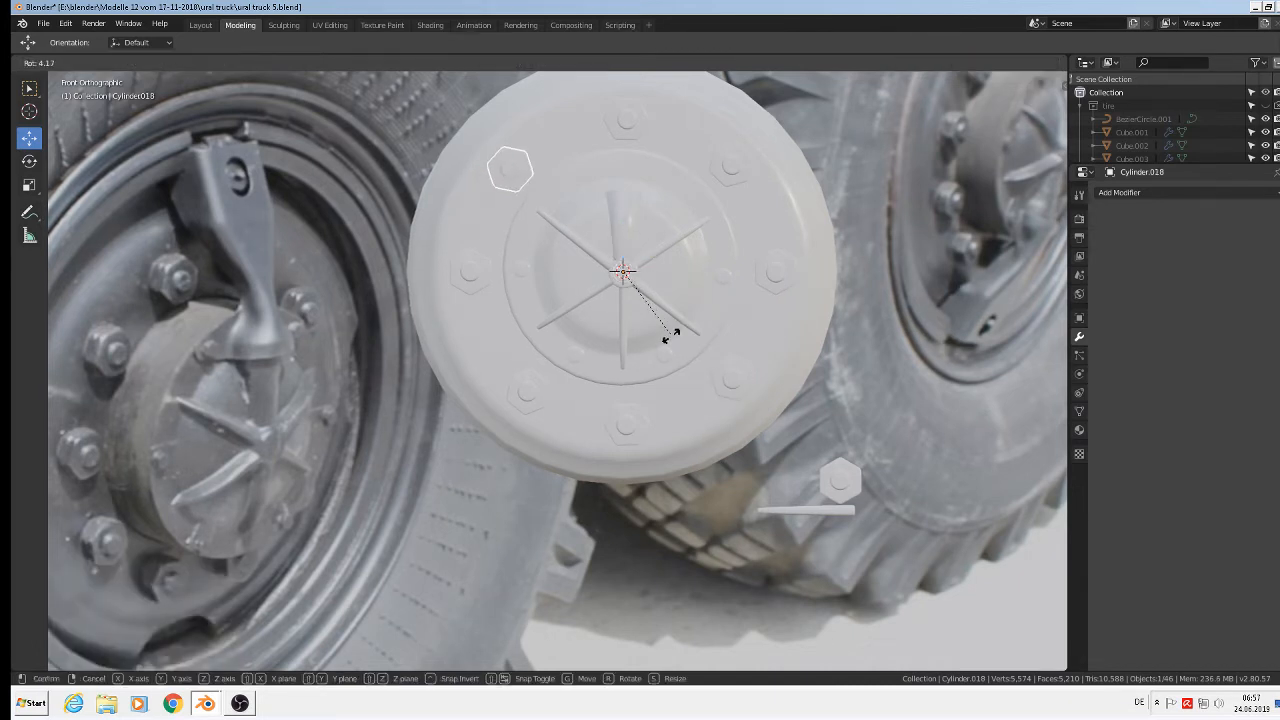
{"action": "left_click", "coordinate": [671, 337]}
Step: Frame the hub in perspective and examine from the side how far the wheel nuts sit from the disc surface
{"action": "scroll", "coordinate": [671, 338], "scroll_direction": "down", "scroll_amount": 3}
{"action": "middle_click_drag", "start_coordinate": [671, 342], "coordinate": [760, 350]}
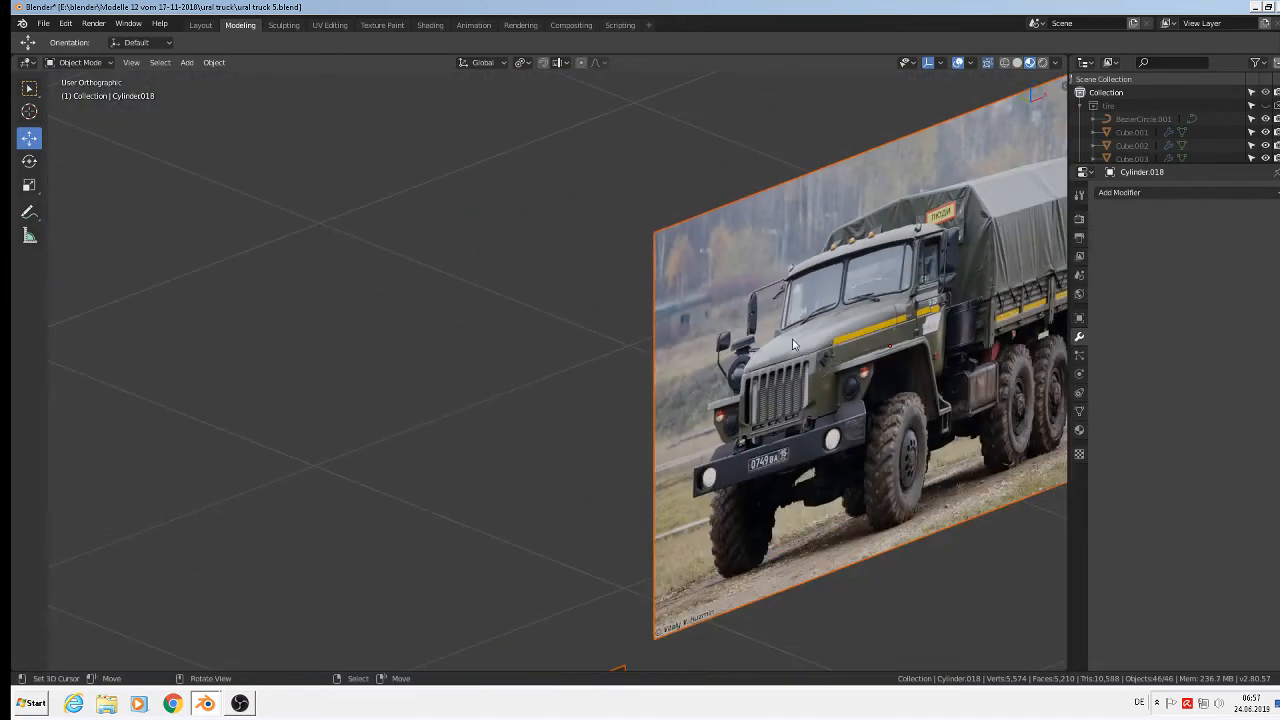
{"action": "key", "text": "KP_Divide"}
{"action": "scroll", "coordinate": [431, 398], "scroll_direction": "up", "scroll_amount": 3}
{"action": "scroll", "coordinate": [500, 388], "scroll_direction": "up", "scroll_amount": 4}
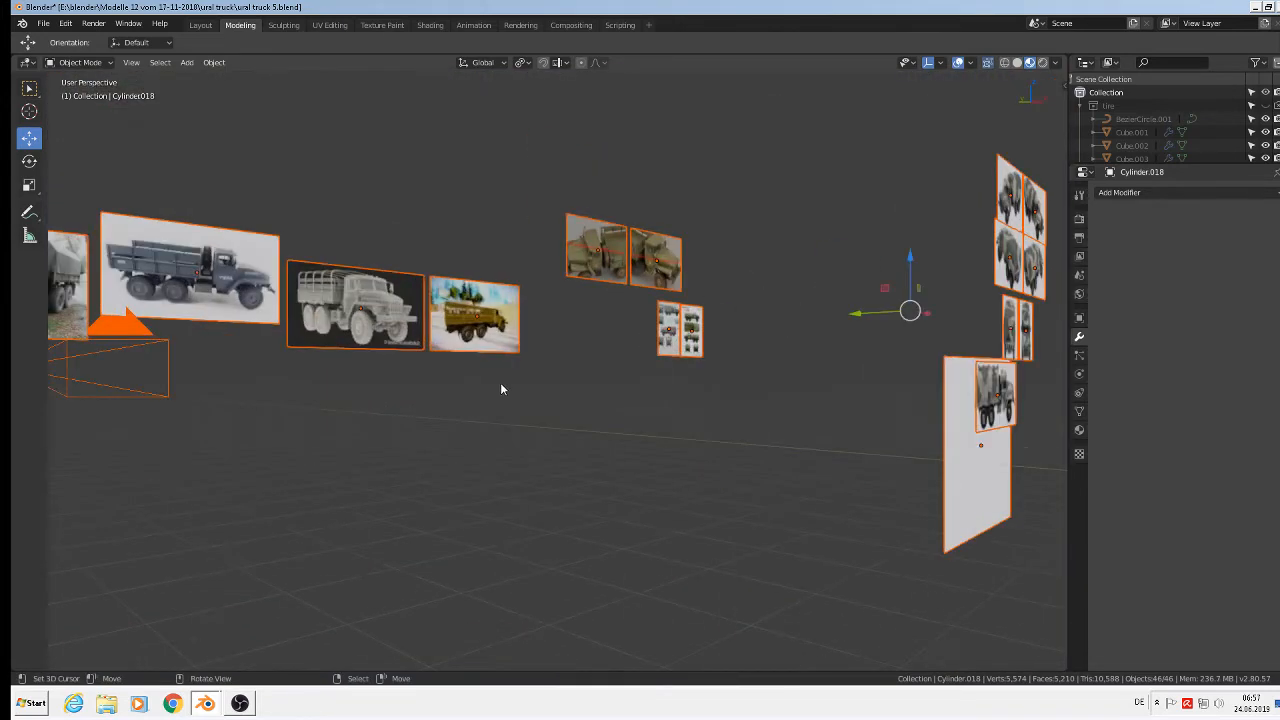
{"action": "scroll", "coordinate": [500, 388], "scroll_direction": "down", "scroll_amount": 2}
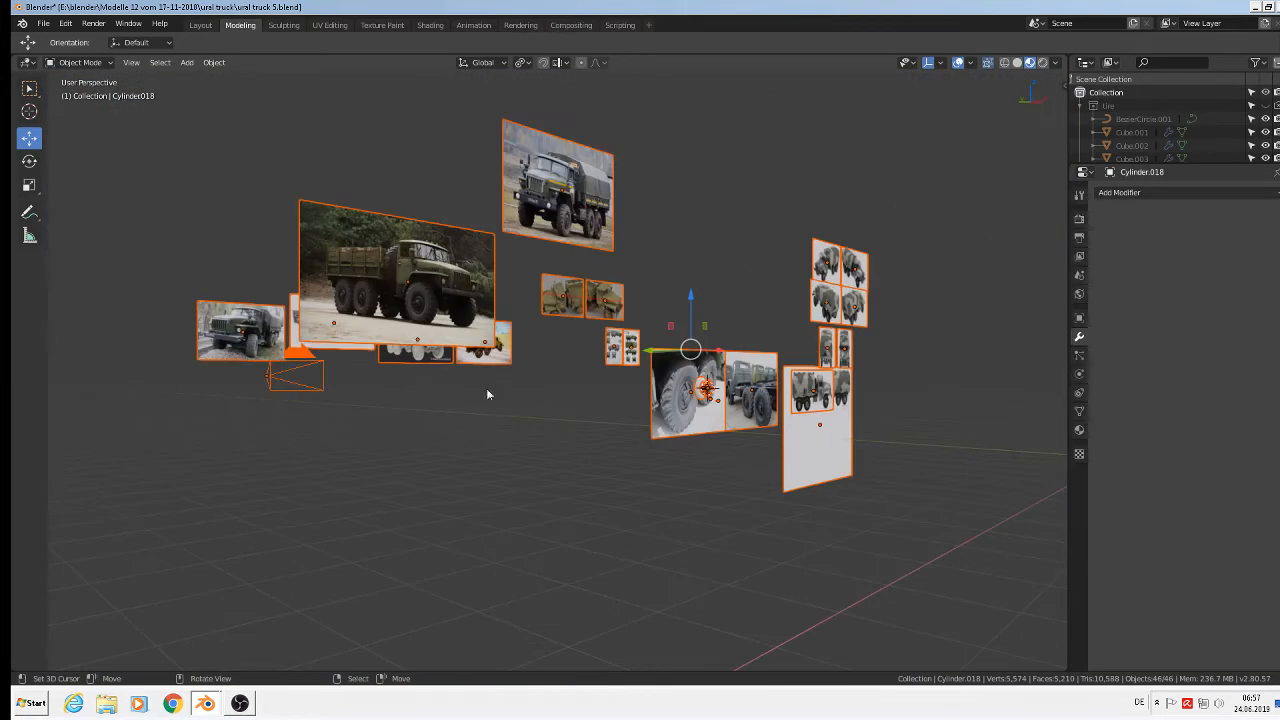
{"action": "left_click", "coordinate": [707, 392]}
{"action": "key", "text": "KP_Decimal"}
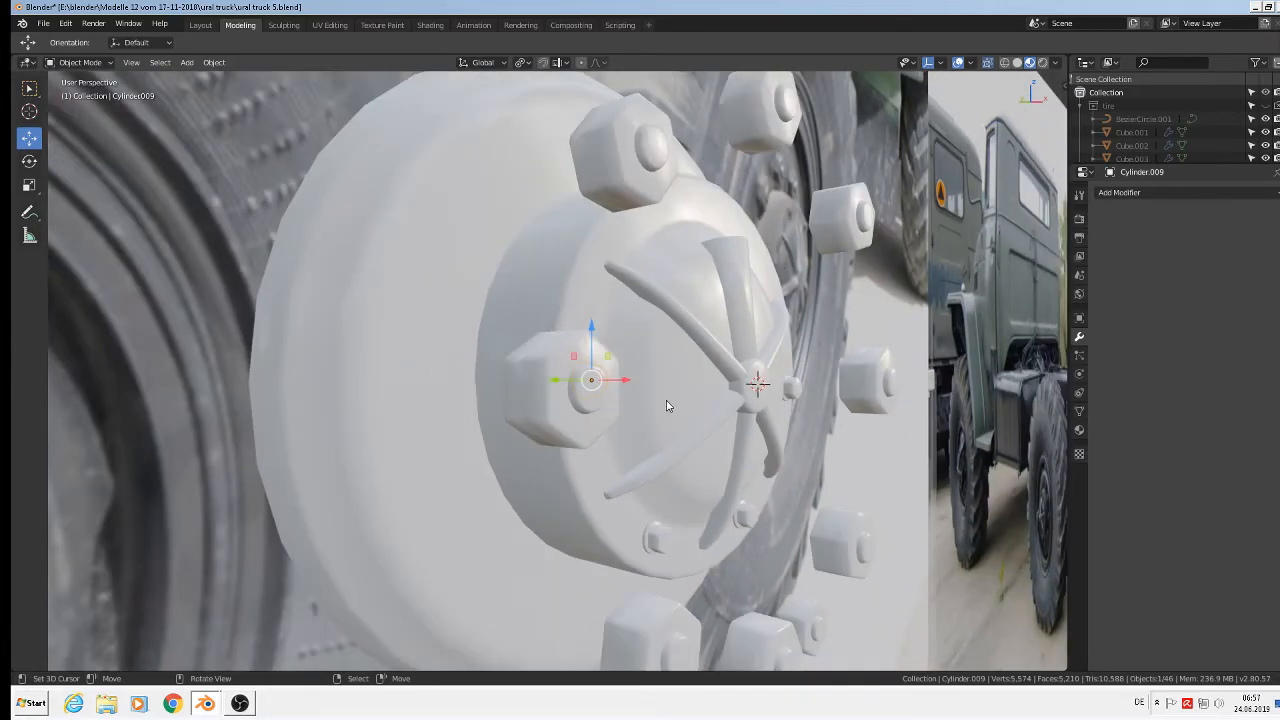
{"action": "mouse_move", "coordinate": [667, 405]}
{"action": "middle_mouse_down"}
{"action": "mouse_move", "coordinate": [651, 429]}
{"action": "mouse_move", "coordinate": [649, 417]}
{"action": "middle_mouse_up"}
{"action": "left_click", "coordinate": [623, 437]}
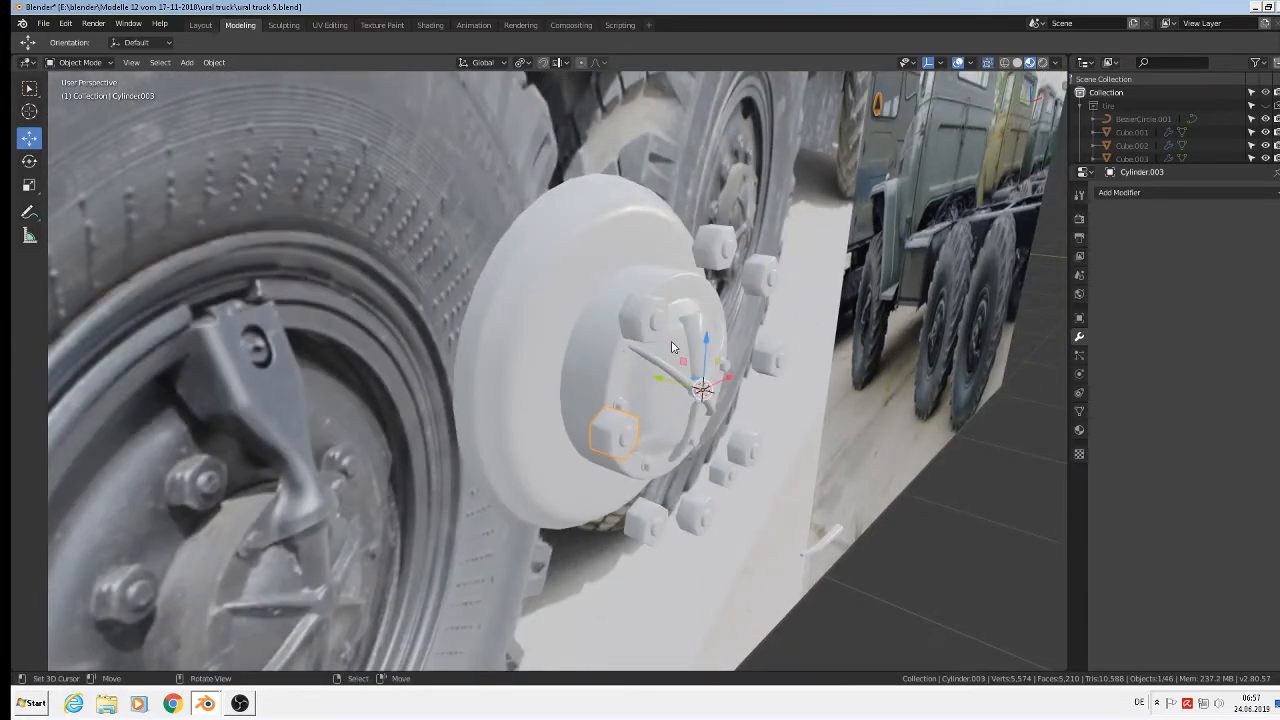
{"action": "left_click", "coordinate": [722, 255]}
Step: Select all eight hexagonal nuts around the hub cap and move them 0.0569 m along Y onto the disc face
{"action": "left_click", "coordinate": [767, 366]}
{"action": "middle_click_drag", "start_coordinate": [740, 457], "coordinate": [710, 465]}
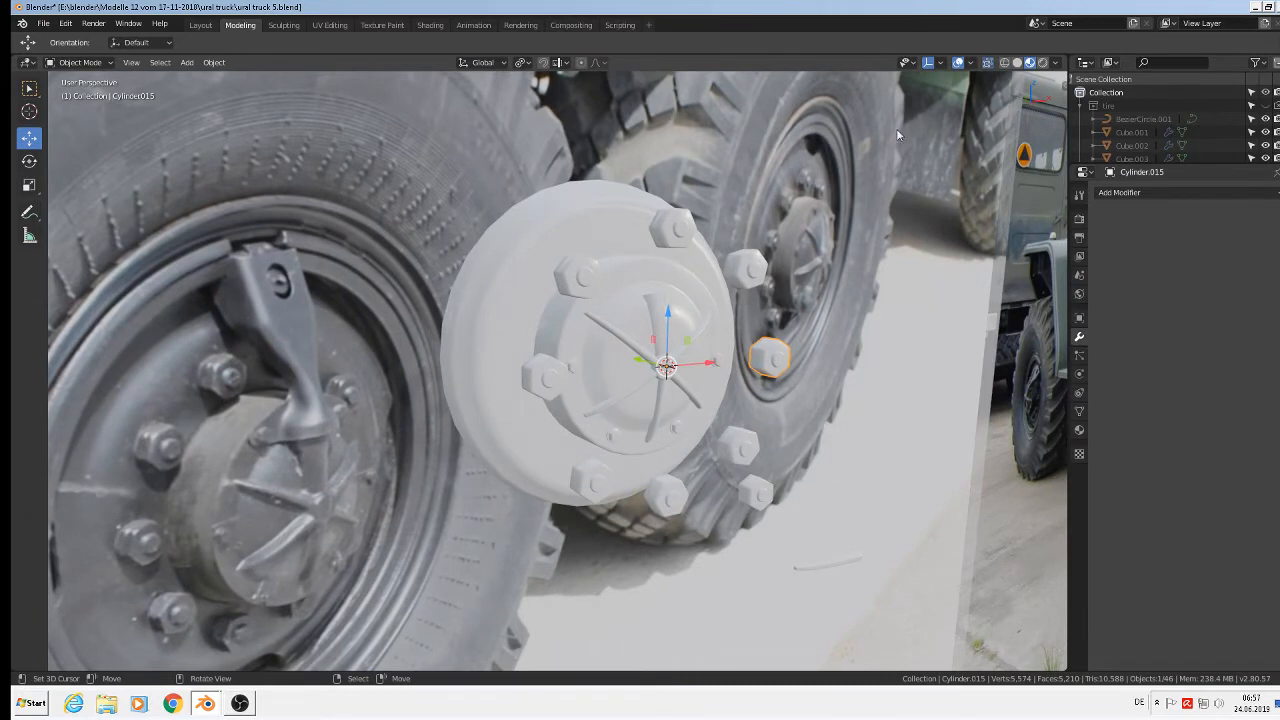
{"action": "left_click", "coordinate": [738, 447], "text": "shift"}
{"action": "left_click", "coordinate": [664, 500], "text": "shift"}
{"action": "left_click", "coordinate": [603, 488], "text": "shift"}
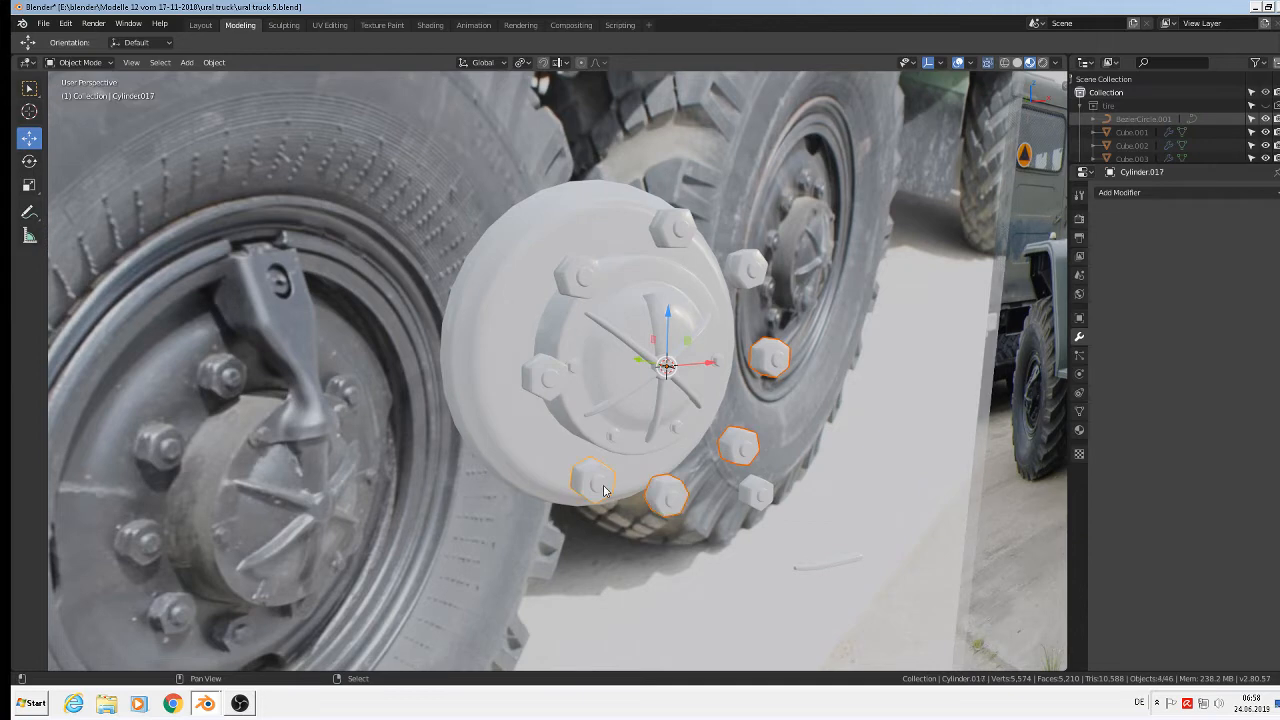
{"action": "left_click", "coordinate": [545, 377], "text": "shift"}
{"action": "left_click", "coordinate": [578, 277], "text": "shift"}
{"action": "left_click", "coordinate": [672, 228], "text": "shift"}
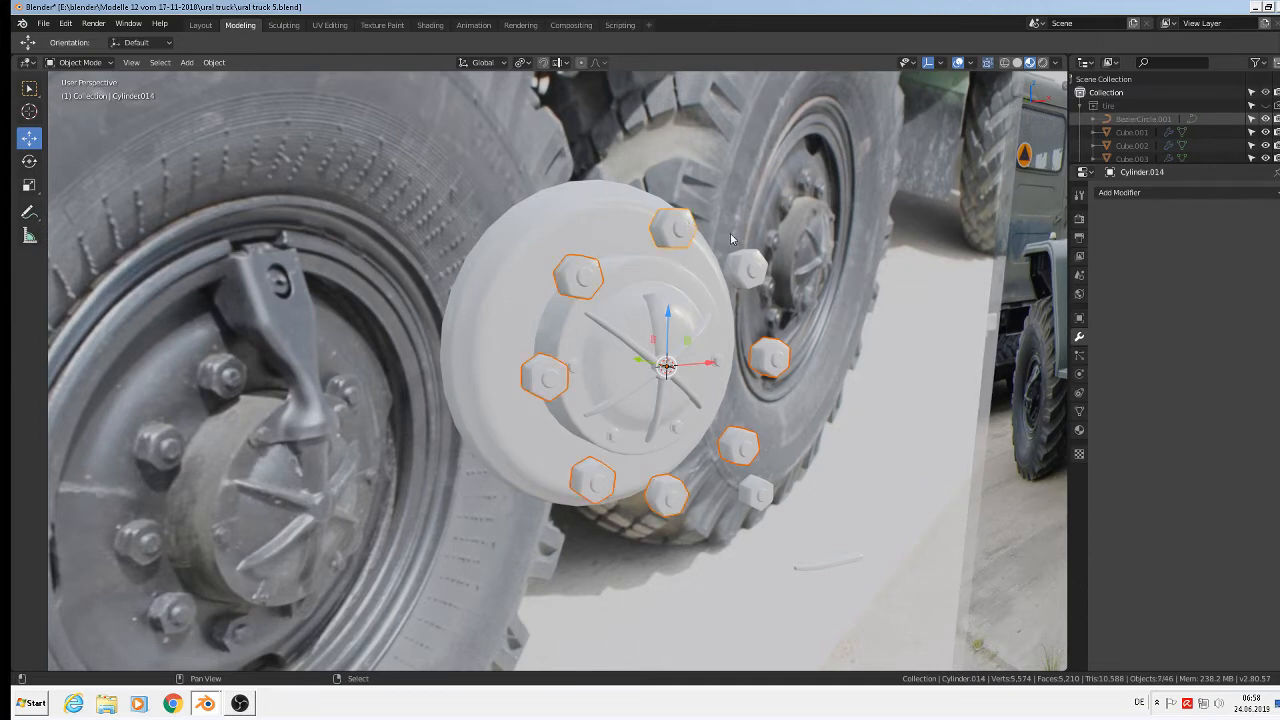
{"action": "left_click", "coordinate": [746, 268], "text": "shift"}
{"action": "scroll", "coordinate": [736, 335], "scroll_direction": "down", "scroll_amount": 6}
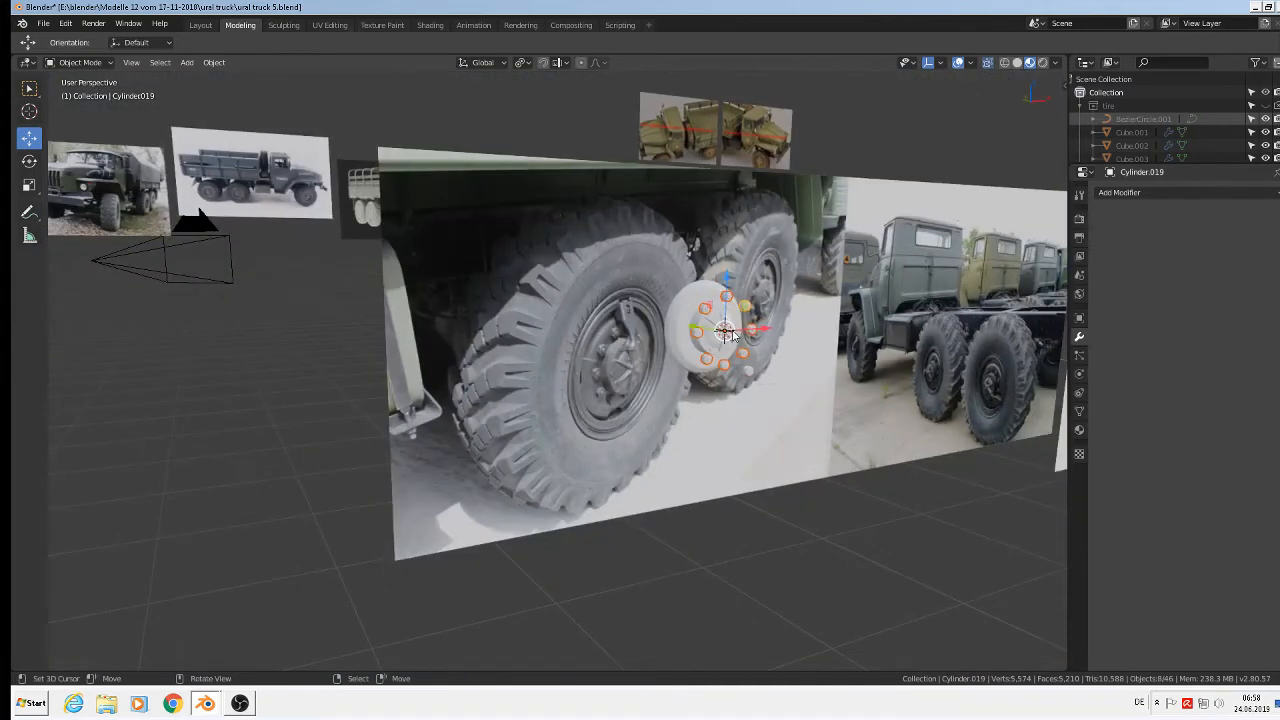
{"action": "scroll", "coordinate": [733, 336], "scroll_direction": "up", "scroll_amount": 4}
{"action": "middle_click_drag", "start_coordinate": [733, 336], "coordinate": [762, 352]}
{"action": "scroll", "coordinate": [683, 318], "scroll_direction": "up", "scroll_amount": 3}
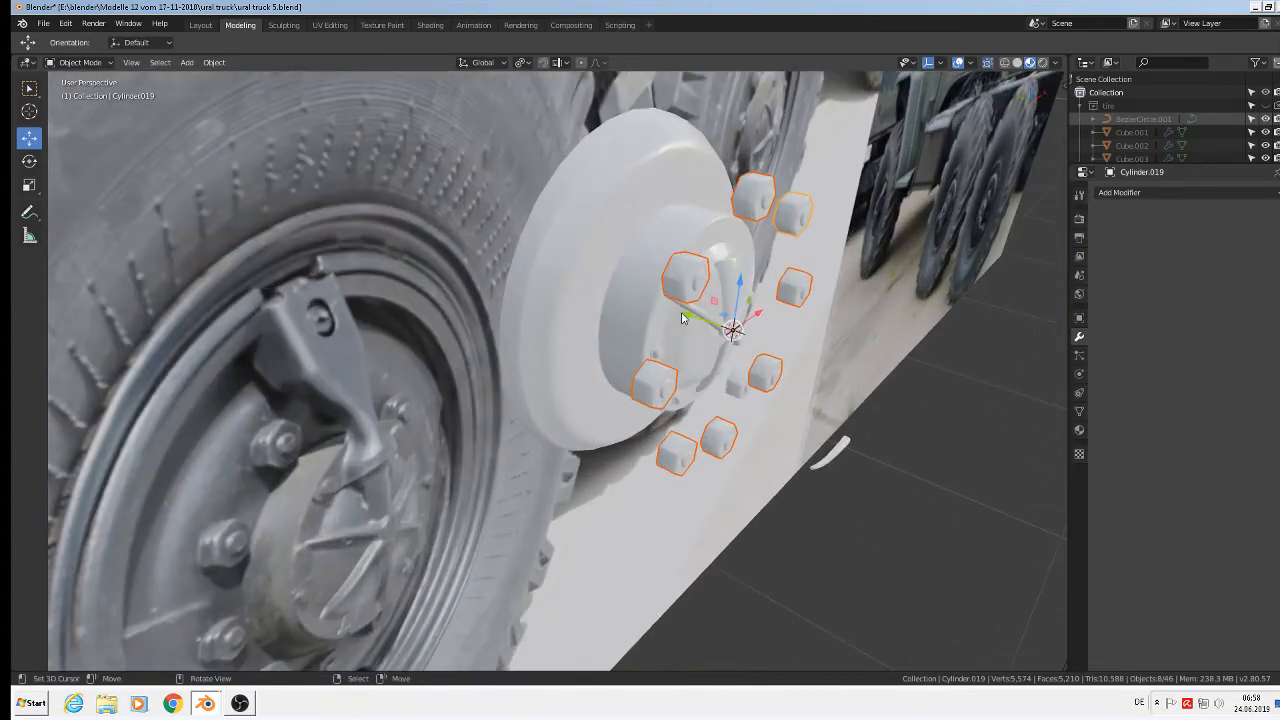
{"action": "left_click_drag", "start_coordinate": [684, 318], "coordinate": [621, 290]}
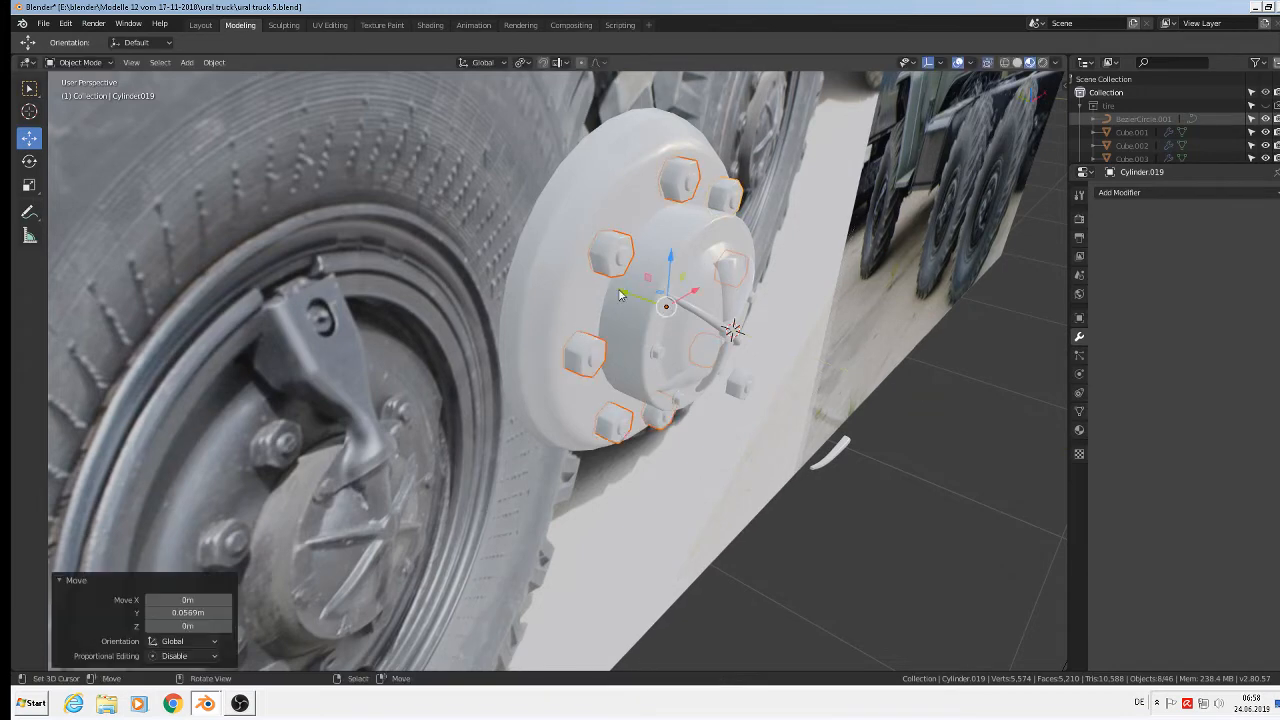
Step: Deselect everything, turn the view back towards the hub's front and save the file
{"action": "left_click", "coordinate": [728, 378]}
{"action": "key", "text": "alt+a"}
{"action": "middle_click_drag", "start_coordinate": [730, 379], "coordinate": [631, 345]}
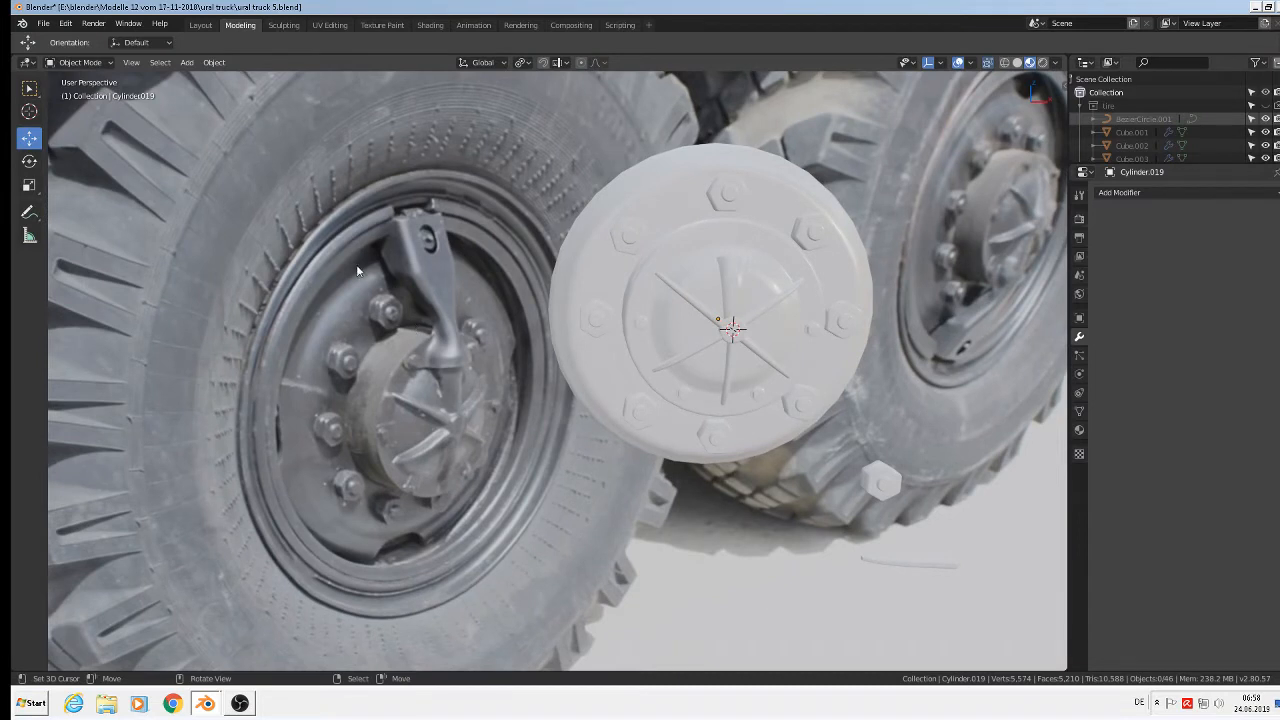
{"action": "left_click", "coordinate": [43, 23]}
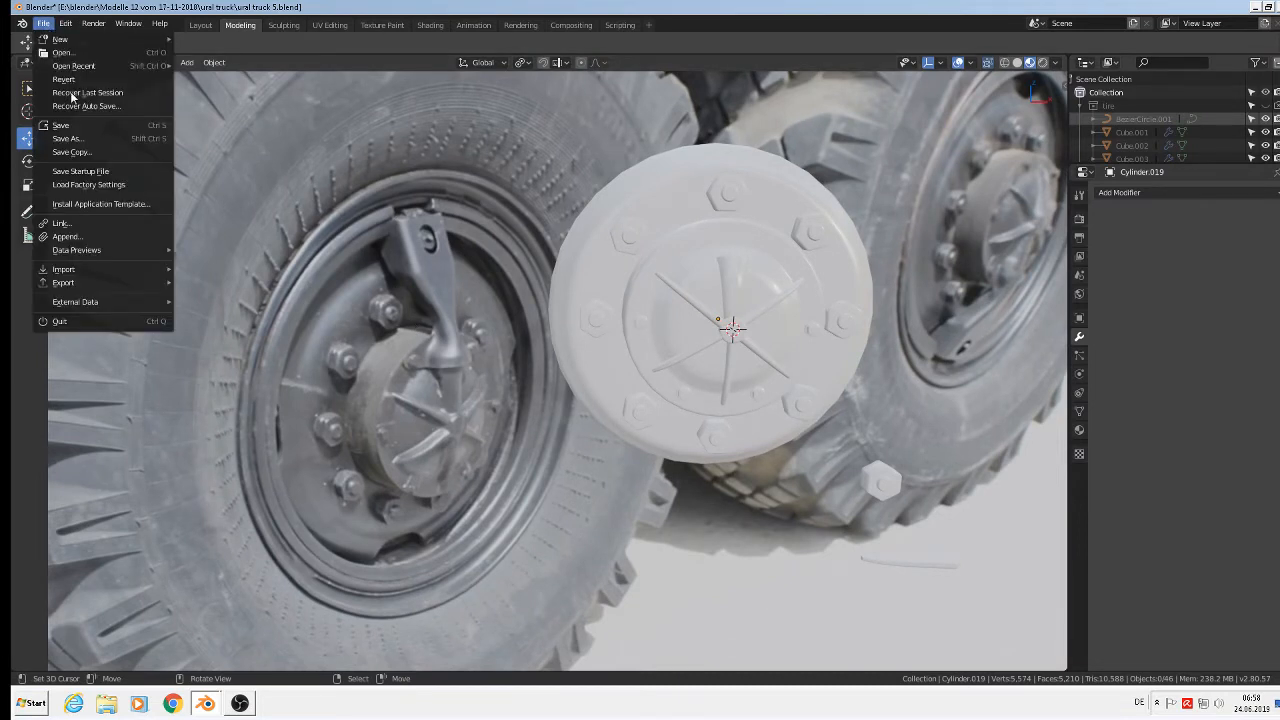
{"action": "left_click", "coordinate": [98, 126]}
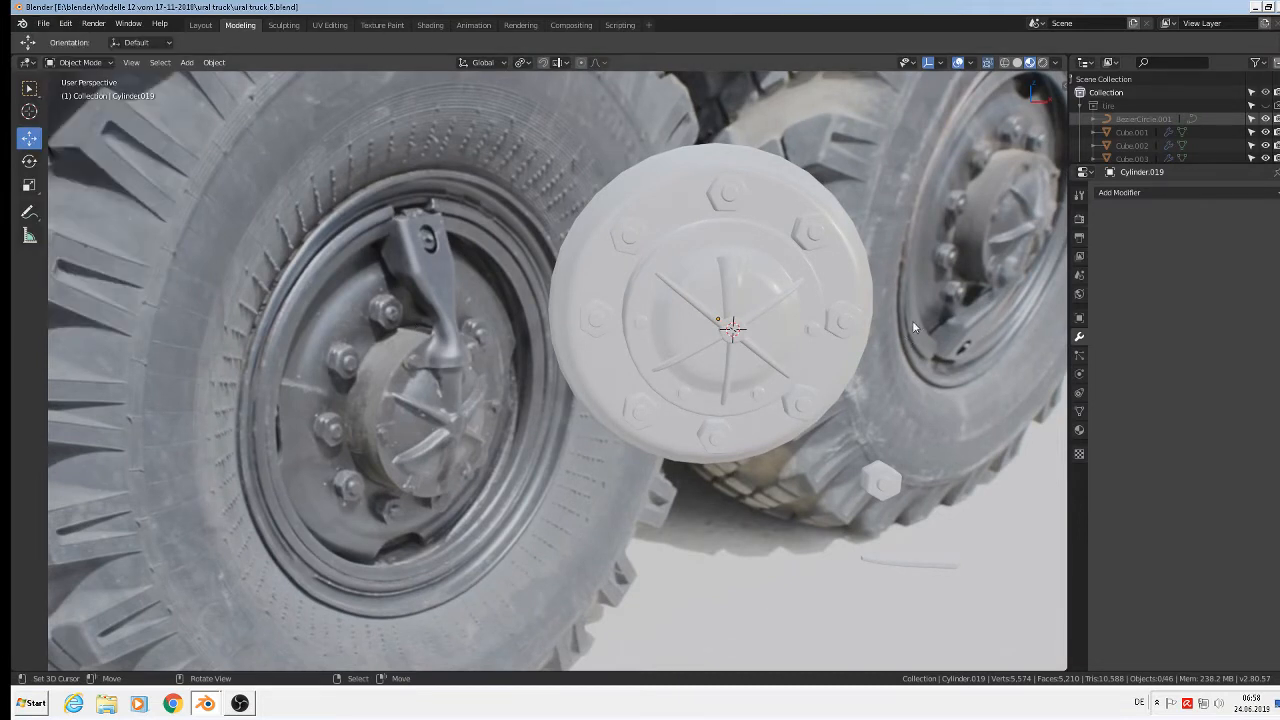
Step: Rotate the top wheel nut -2.57° and the lower-left nut 8.83° about the hub centre to even out their spacing
{"action": "middle_click_drag", "start_coordinate": [697, 303], "coordinate": [687, 302]}
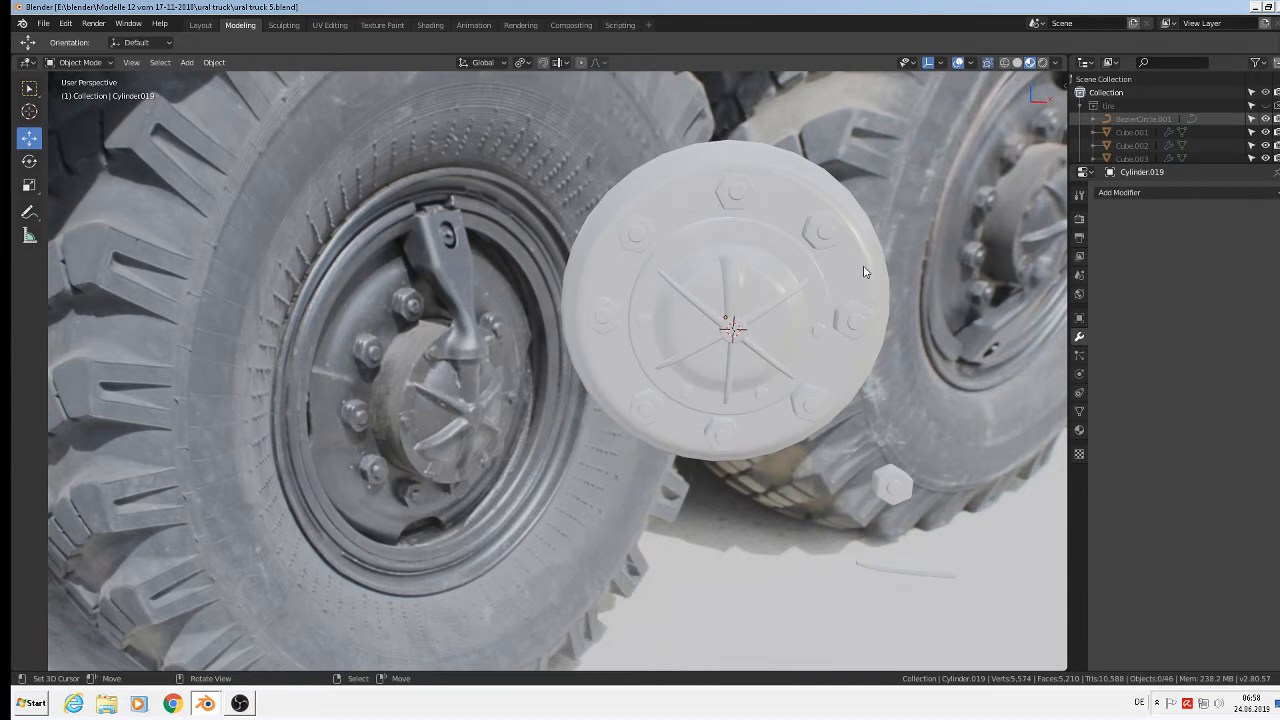
{"action": "key", "text": "KP_1"}
{"action": "scroll", "coordinate": [865, 271], "scroll_direction": "up", "scroll_amount": 2}
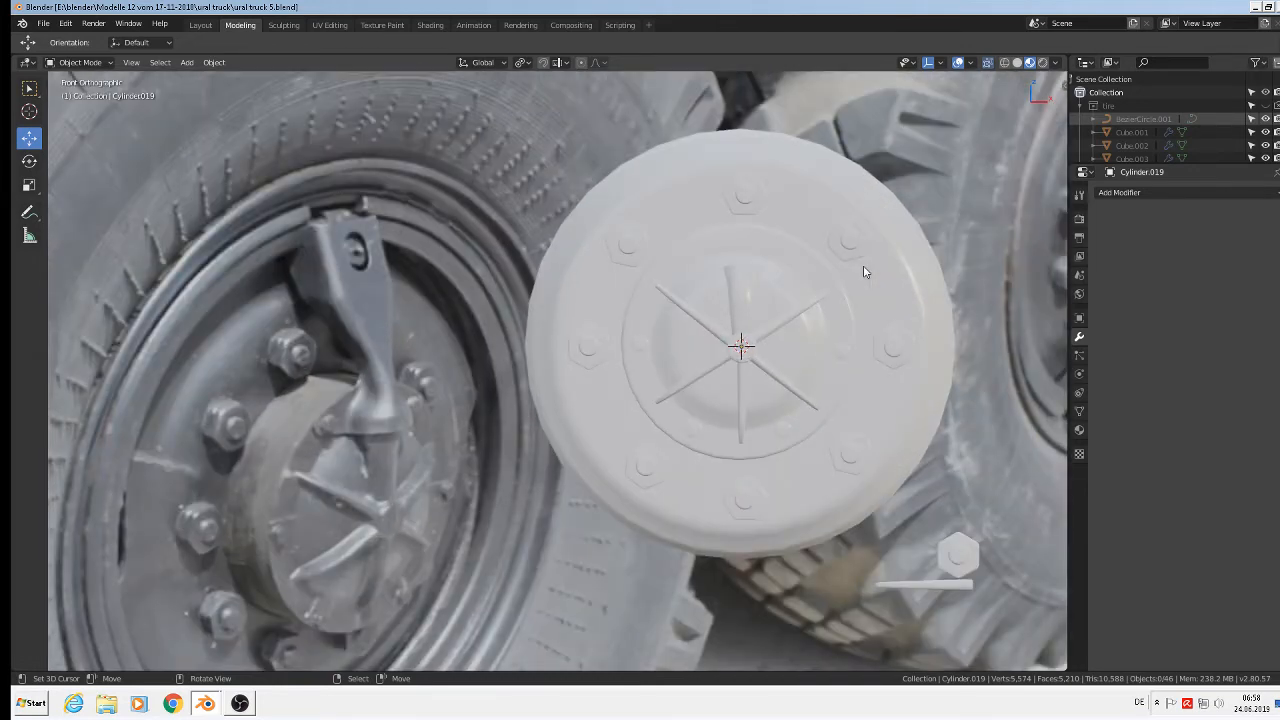
{"action": "left_click", "coordinate": [743, 195]}
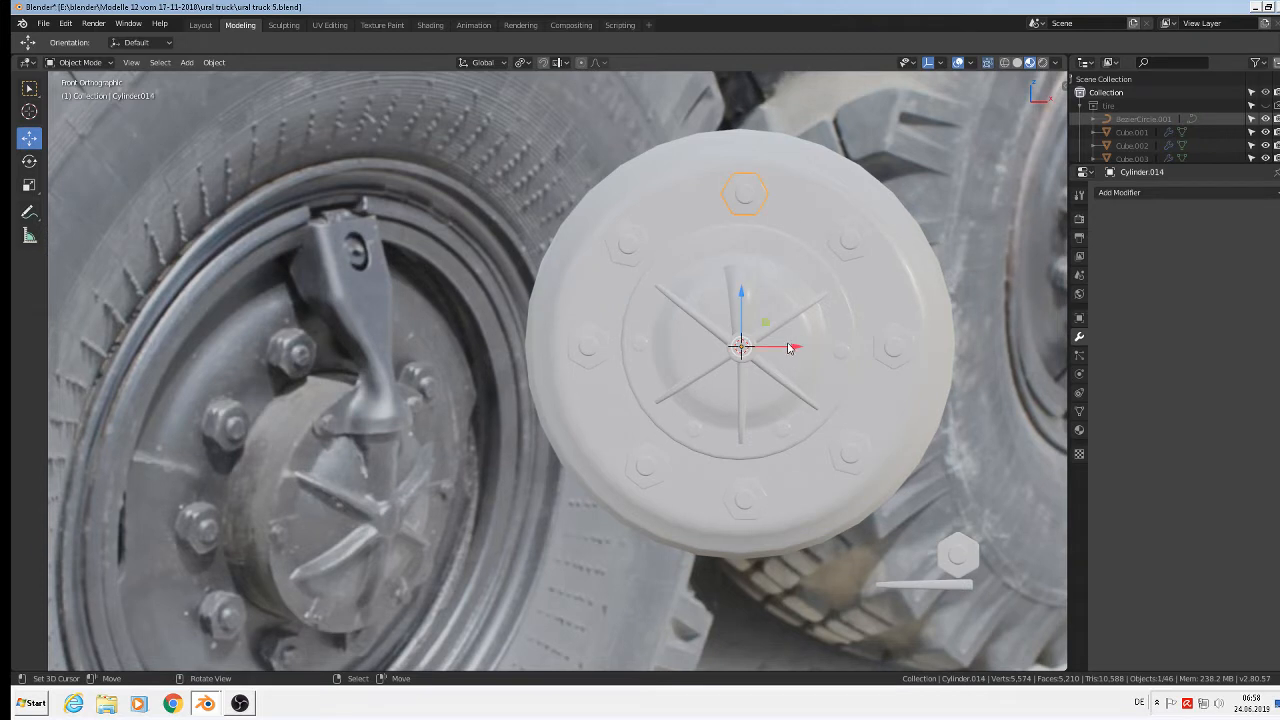
{"action": "key", "text": "r"}
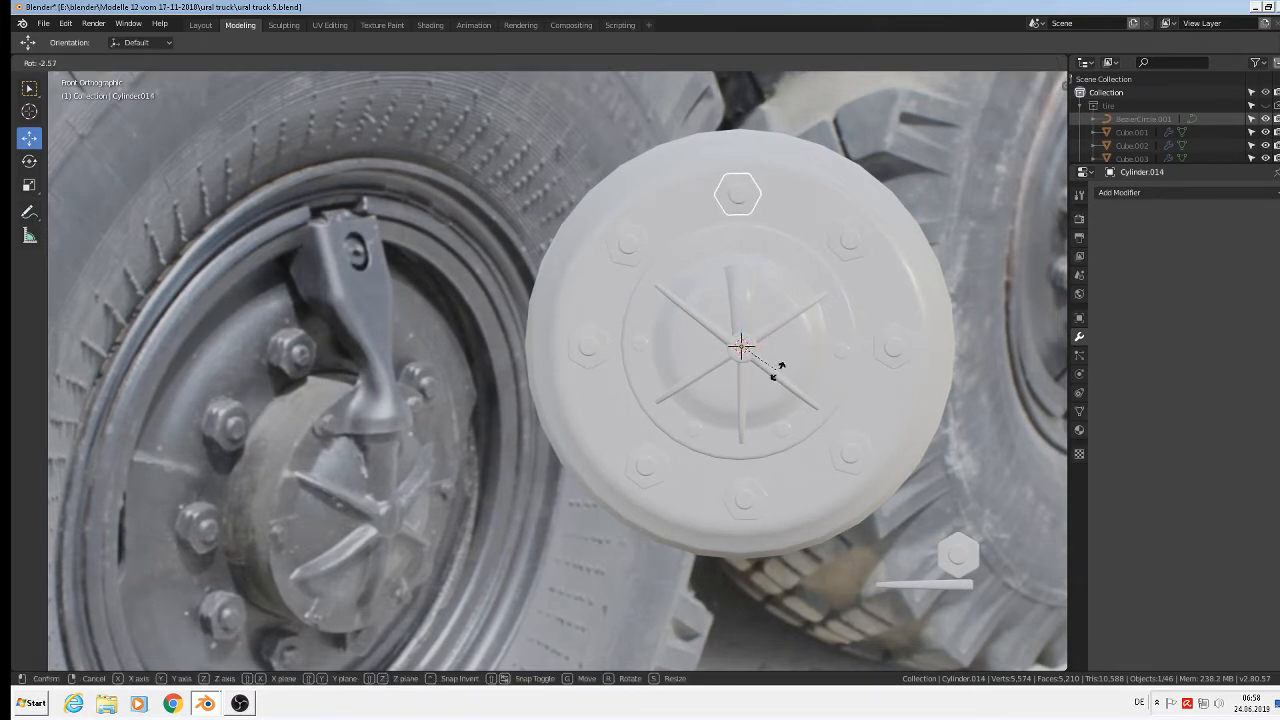
{"action": "left_click", "coordinate": [779, 369]}
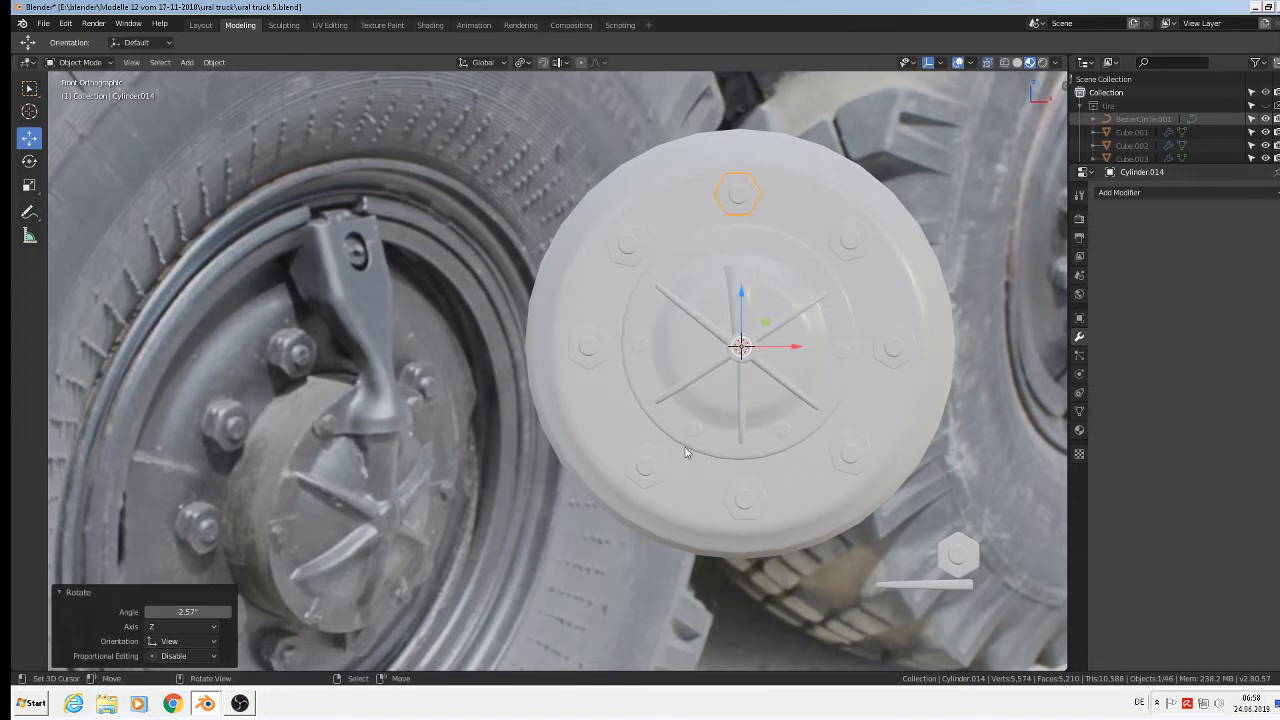
{"action": "left_click", "coordinate": [660, 476]}
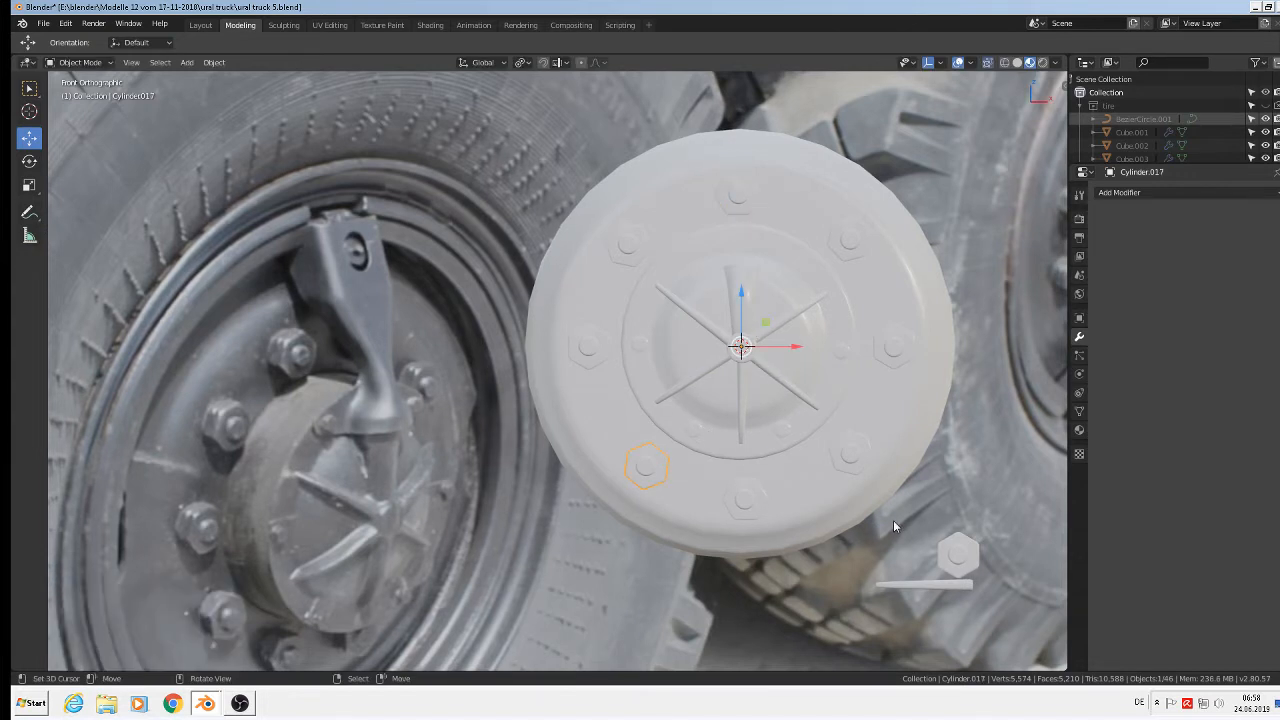
{"action": "key", "text": "r"}
{"action": "left_click", "coordinate": [843, 510]}
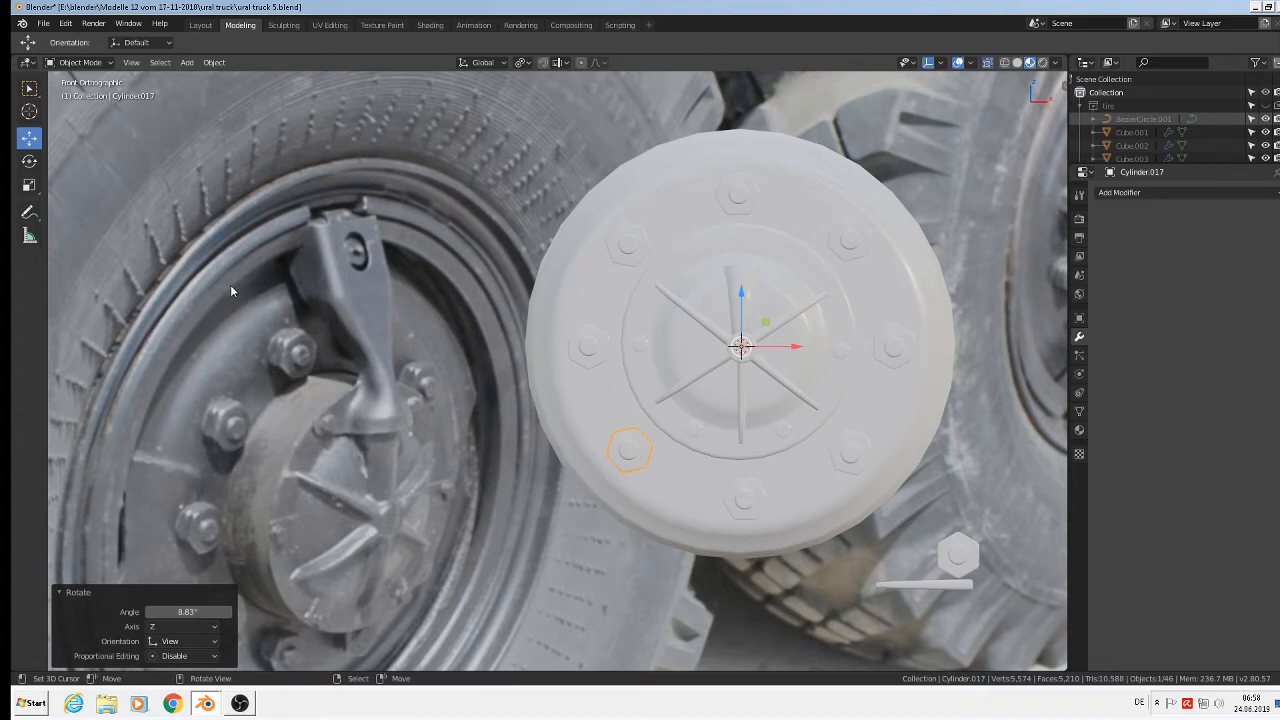
Step: Select the wheel disc's outermost edge loop in Edit Mode and extrude it slightly outward by scaling
{"action": "left_click", "coordinate": [610, 175]}
{"action": "key", "text": "Tab"}
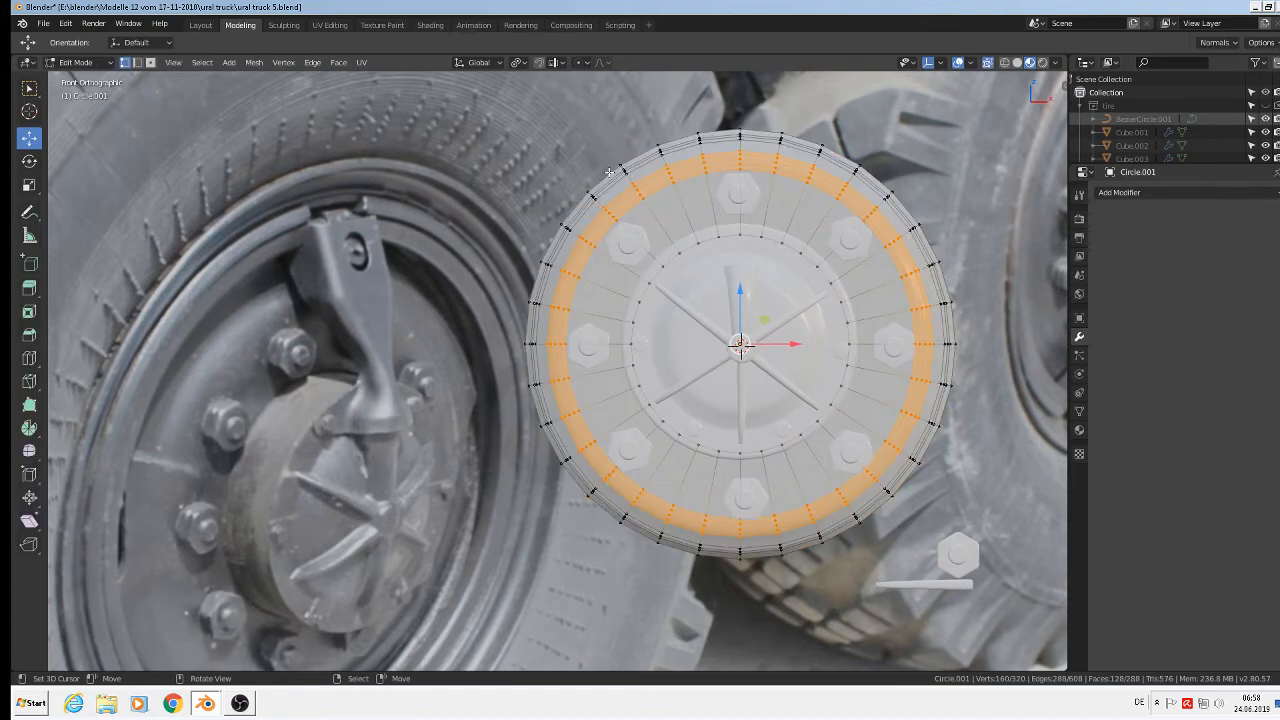
{"action": "left_click", "coordinate": [606, 168], "text": "alt"}
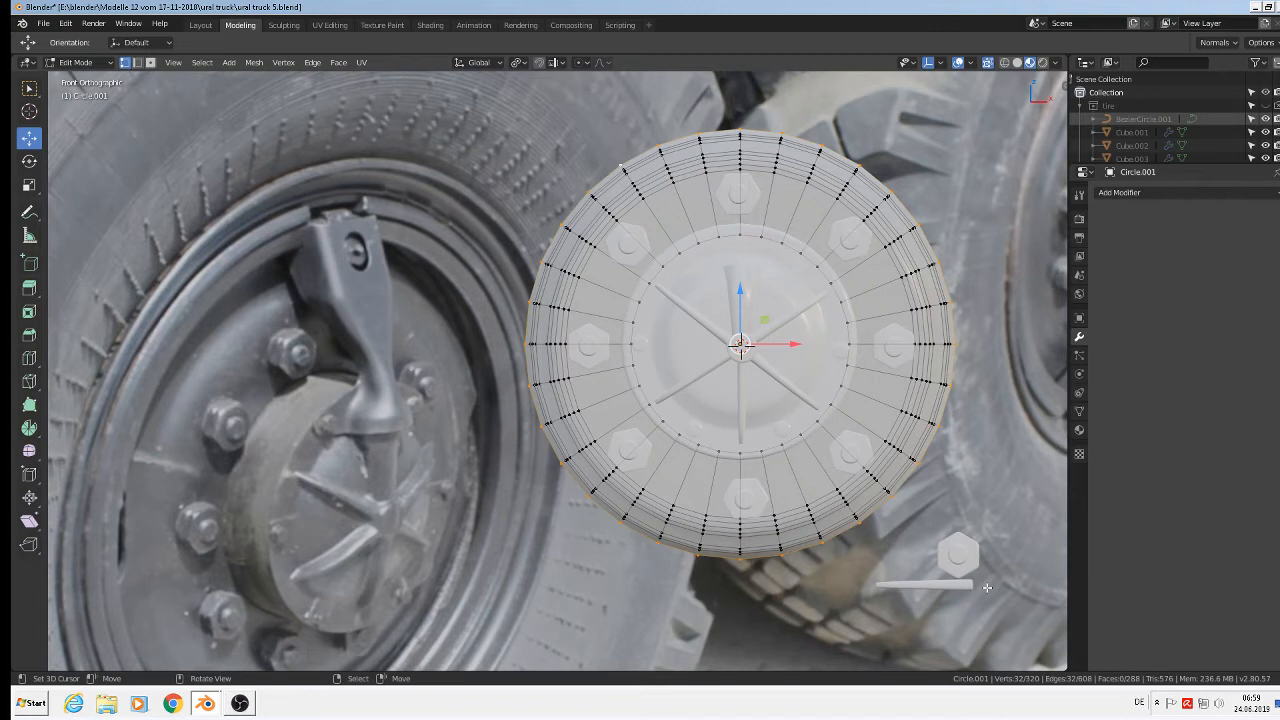
{"action": "key", "text": "e"}
{"action": "key", "text": "s"}
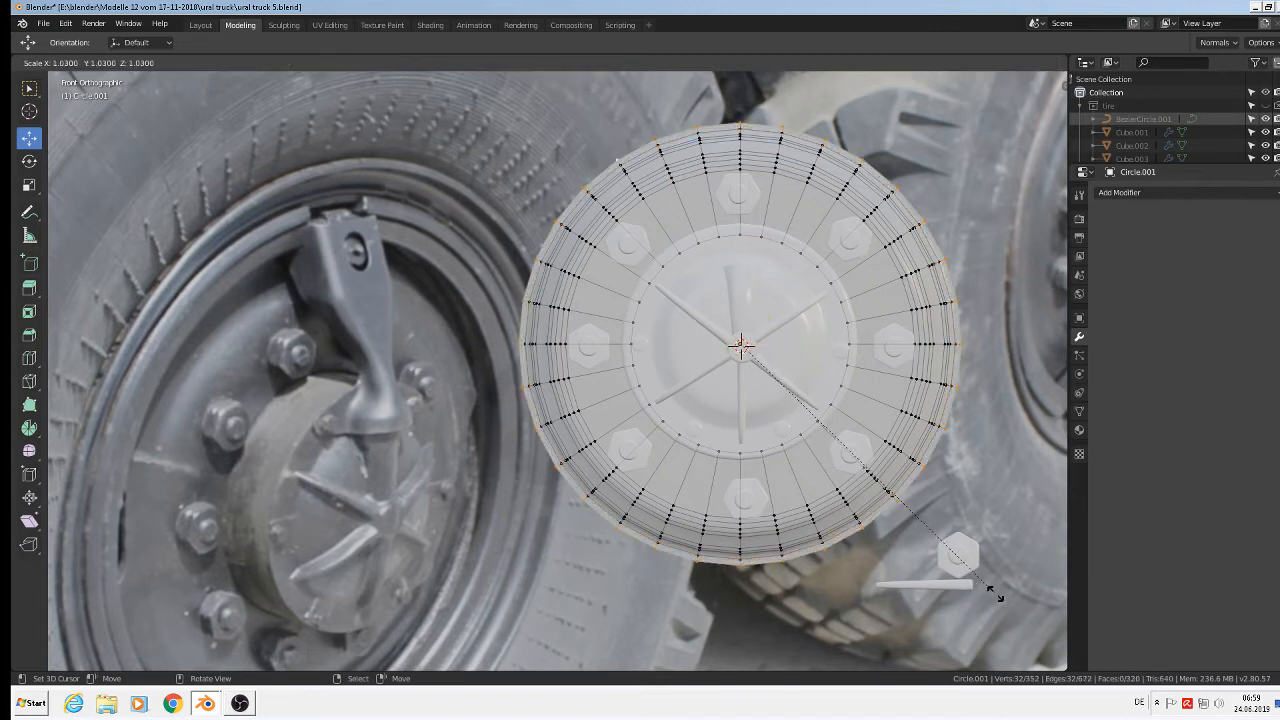
{"action": "left_click", "coordinate": [1002, 599]}
Step: Extrude the disc's outer edge loop again and move it -0.0331 m along Y to form a forward wall
{"action": "middle_click_drag", "start_coordinate": [832, 533], "coordinate": [911, 553]}
{"action": "key", "text": "e"}
{"action": "right_click", "coordinate": [799, 516]}
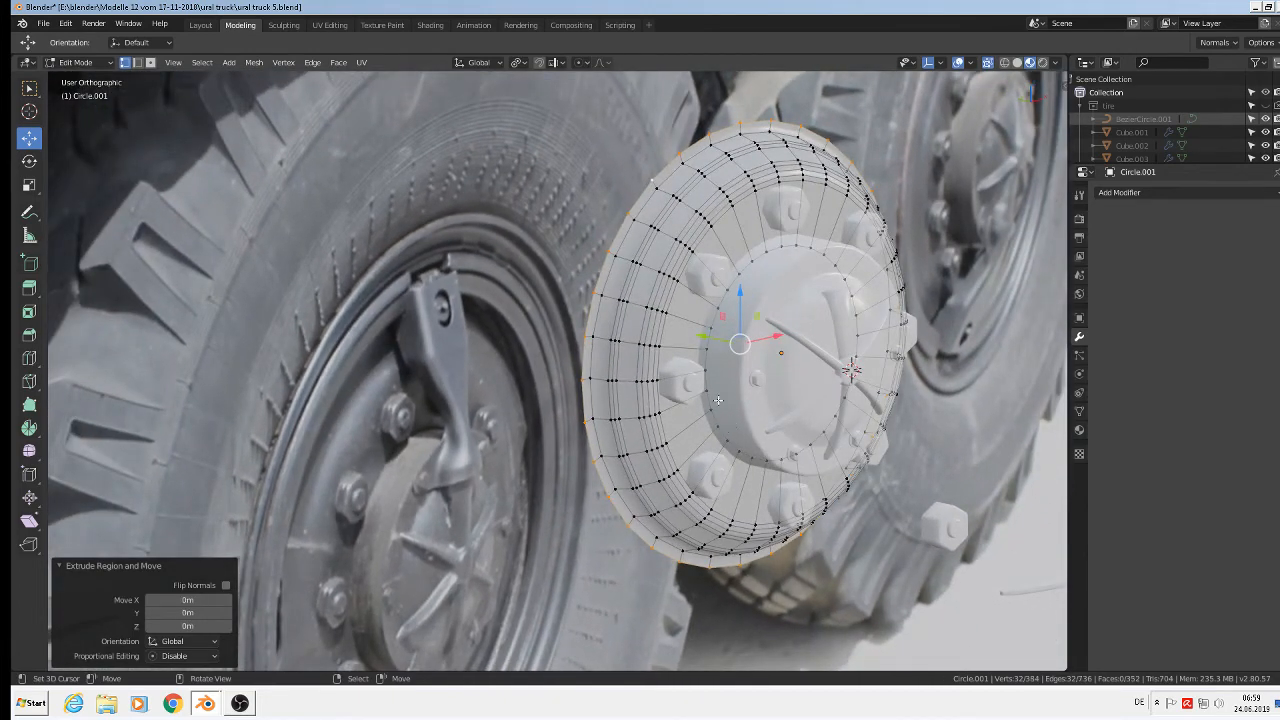
{"action": "key", "text": "g"}
{"action": "key", "text": "y"}
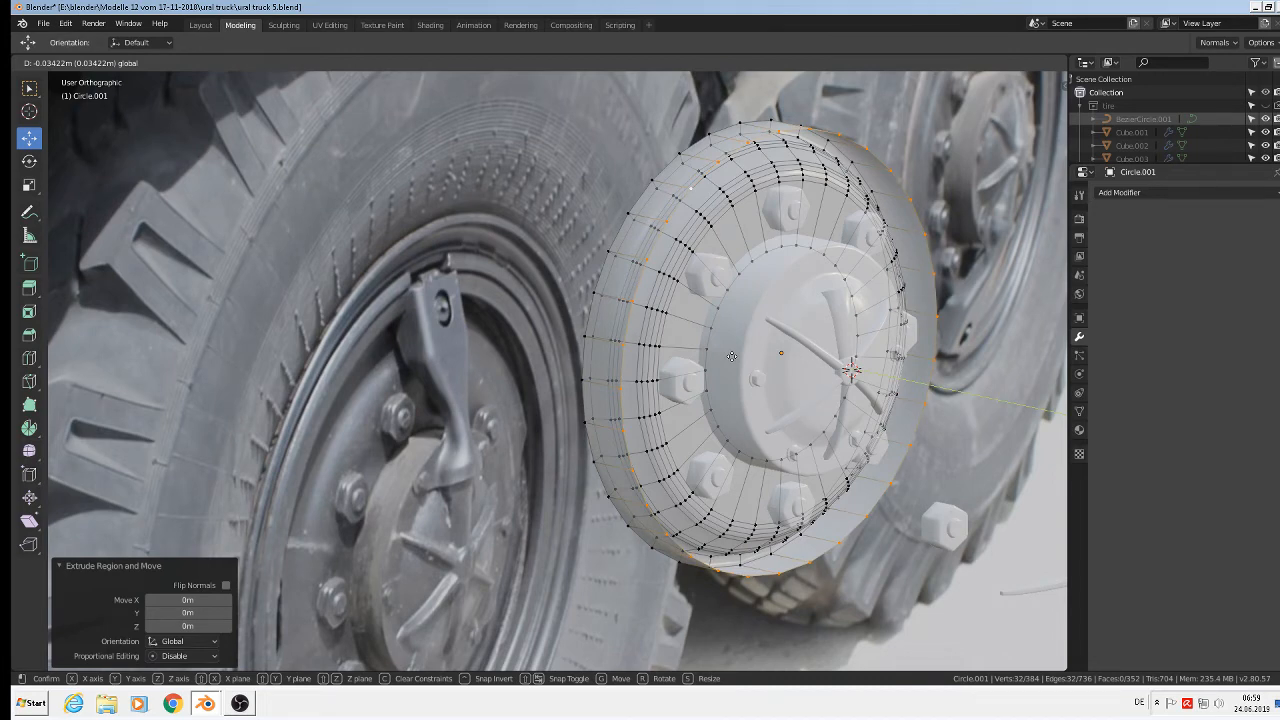
{"action": "left_click", "coordinate": [735, 357]}
Step: Extrude the rim's outer loop outward at scale 1.073, and extrude it again 0.0118 m along Y
{"action": "middle_click_drag", "start_coordinate": [735, 357], "coordinate": [675, 373]}
{"action": "scroll", "coordinate": [675, 373], "scroll_direction": "down", "scroll_amount": 1}
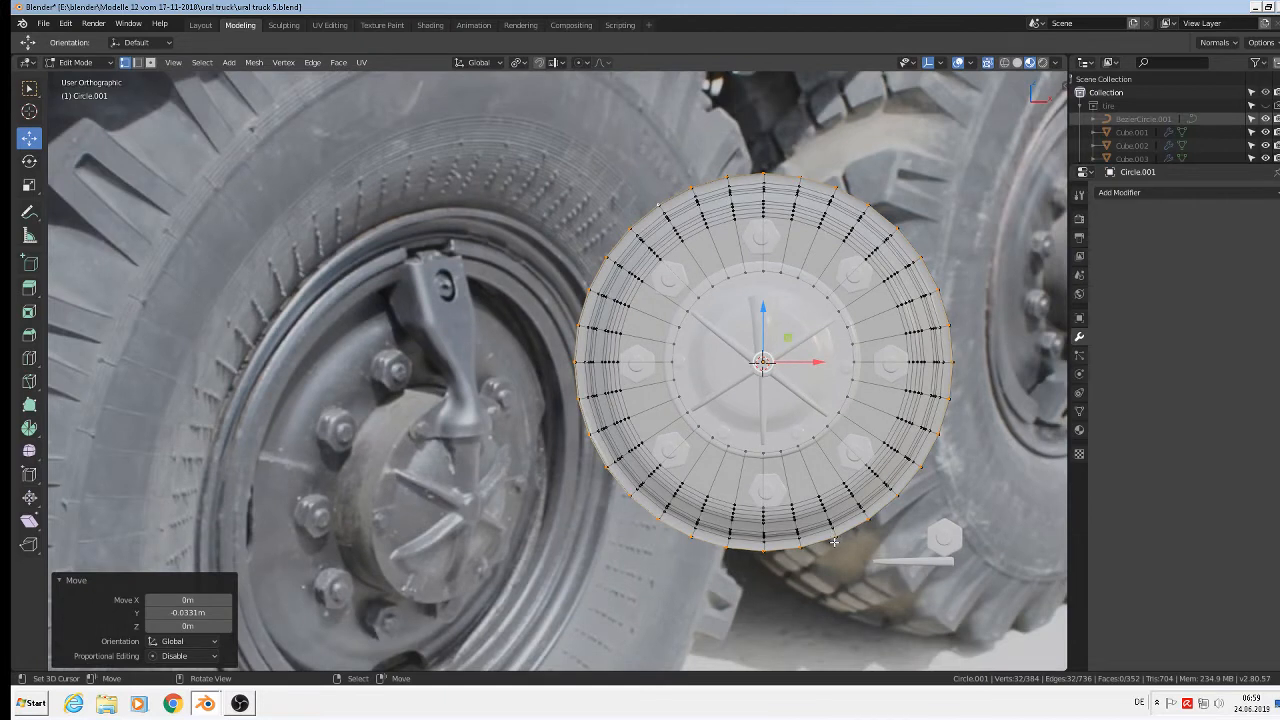
{"action": "key", "text": "s"}
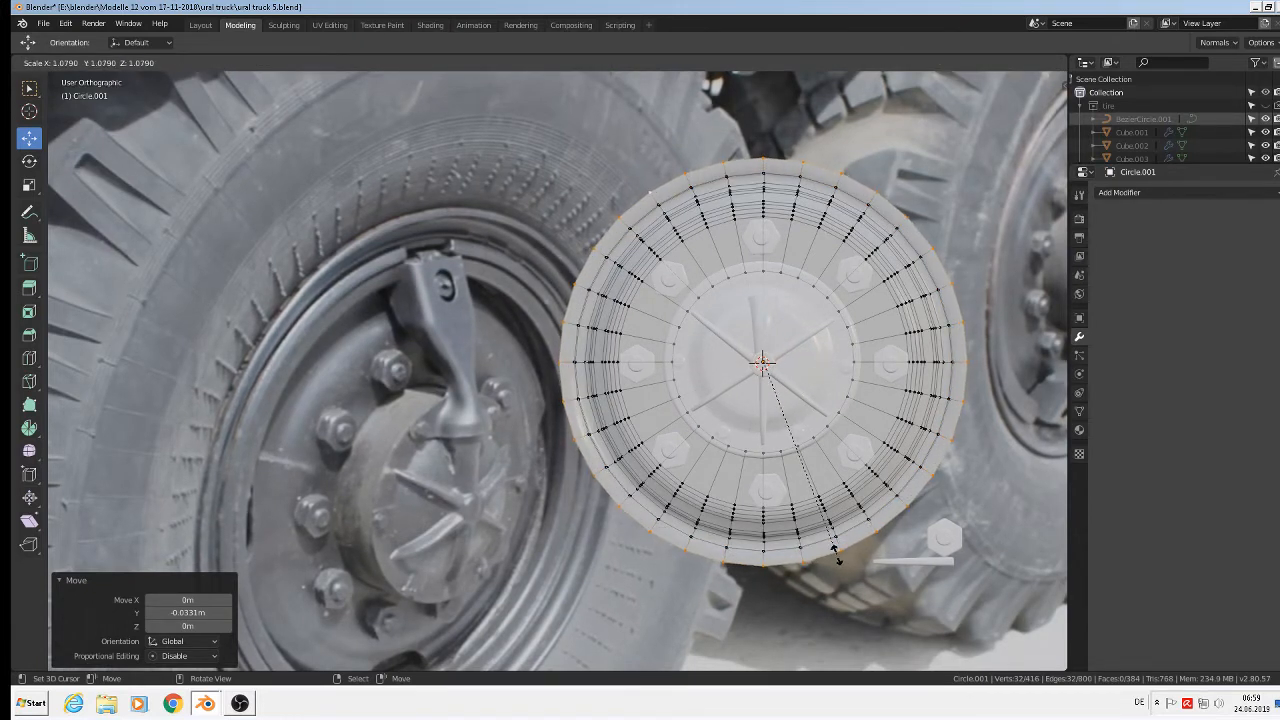
{"action": "left_click", "coordinate": [832, 553]}
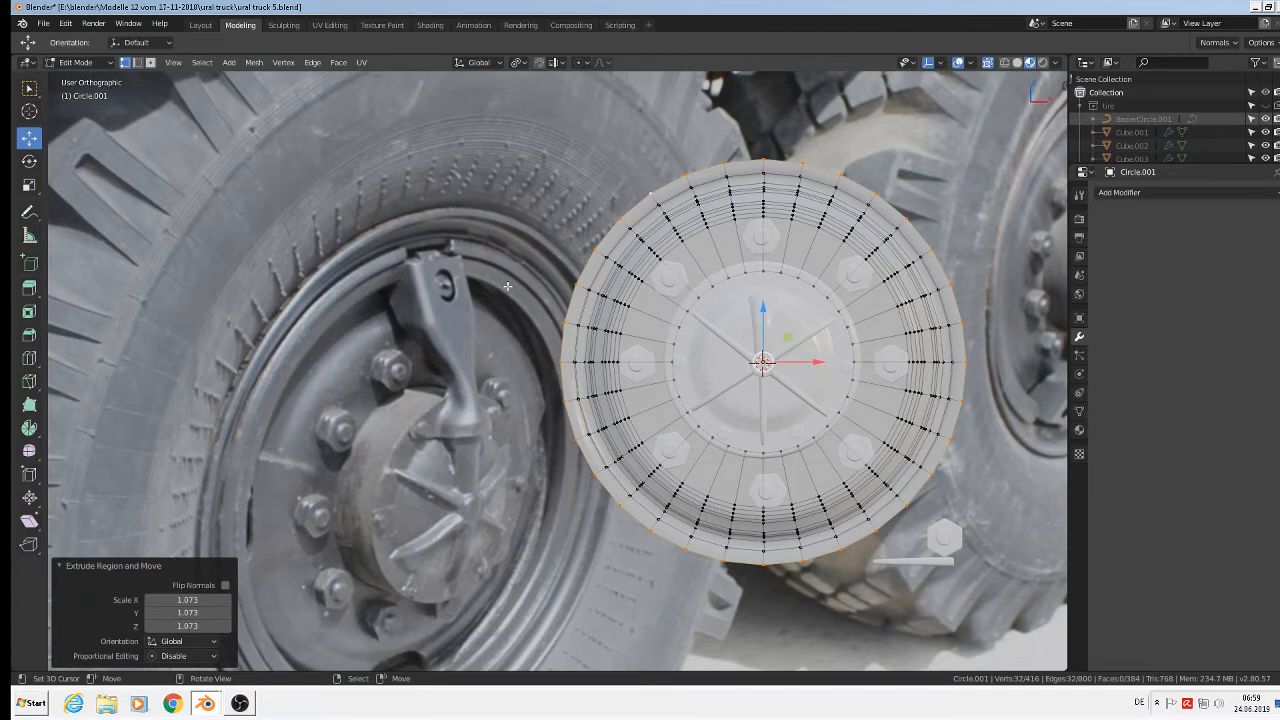
{"action": "middle_click_drag", "start_coordinate": [630, 303], "coordinate": [754, 367]}
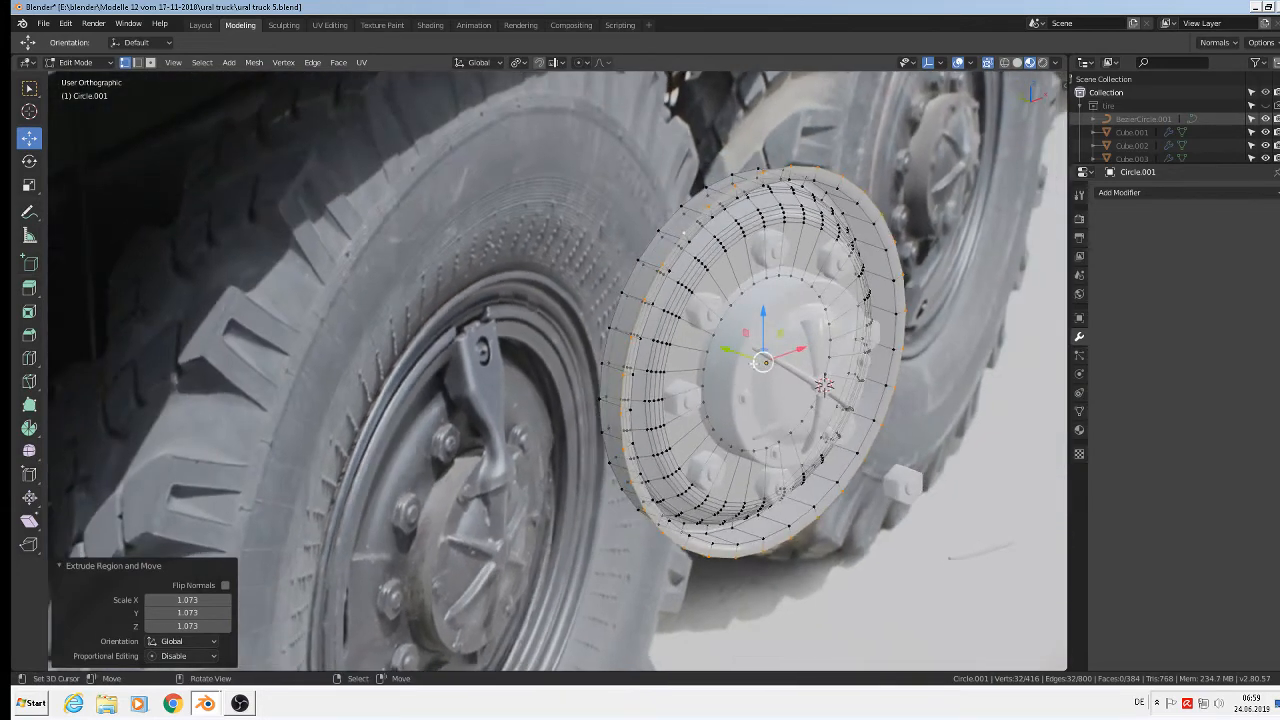
{"action": "key", "text": "e"}
{"action": "right_click", "coordinate": [746, 368]}
{"action": "left_click_drag", "start_coordinate": [729, 342], "coordinate": [716, 343]}
Step: Extrude the outer rim loop outward at scale 1.018, and extrude it again -0.0112 m along Y
{"action": "key", "text": "e"}
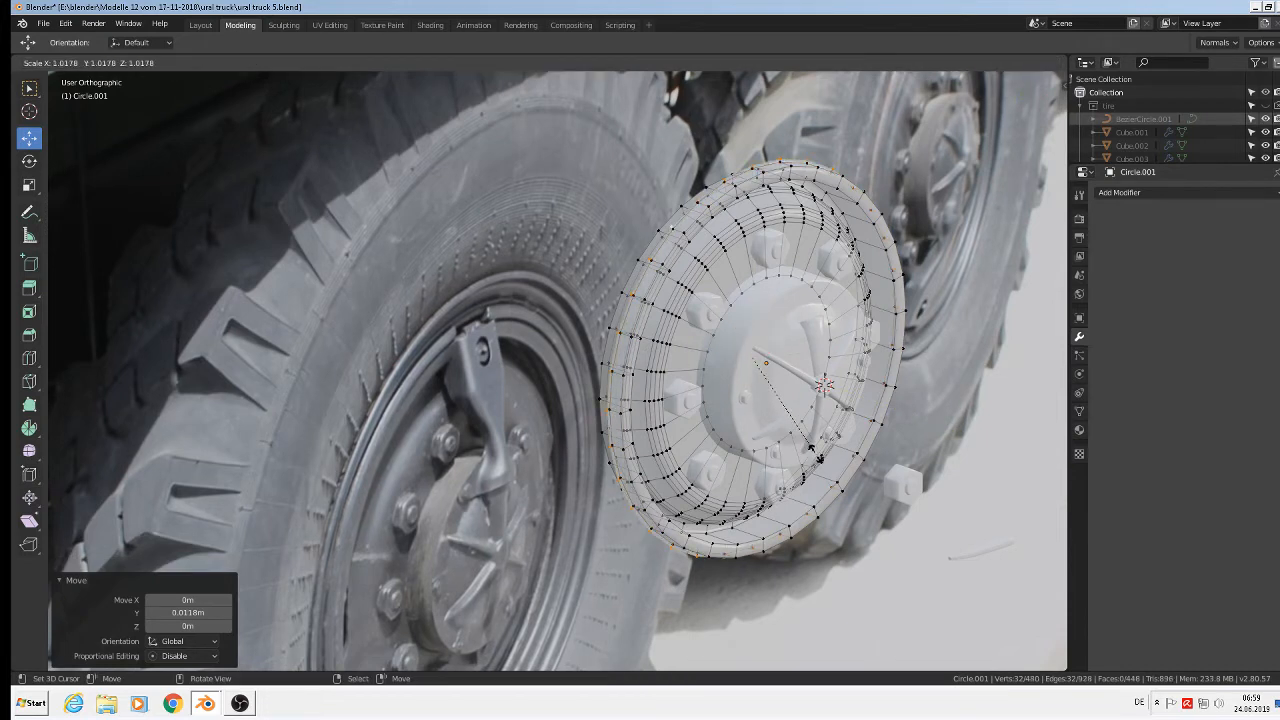
{"action": "right_click", "coordinate": [812, 450]}
{"action": "key", "text": "s"}
{"action": "left_click", "coordinate": [815, 452]}
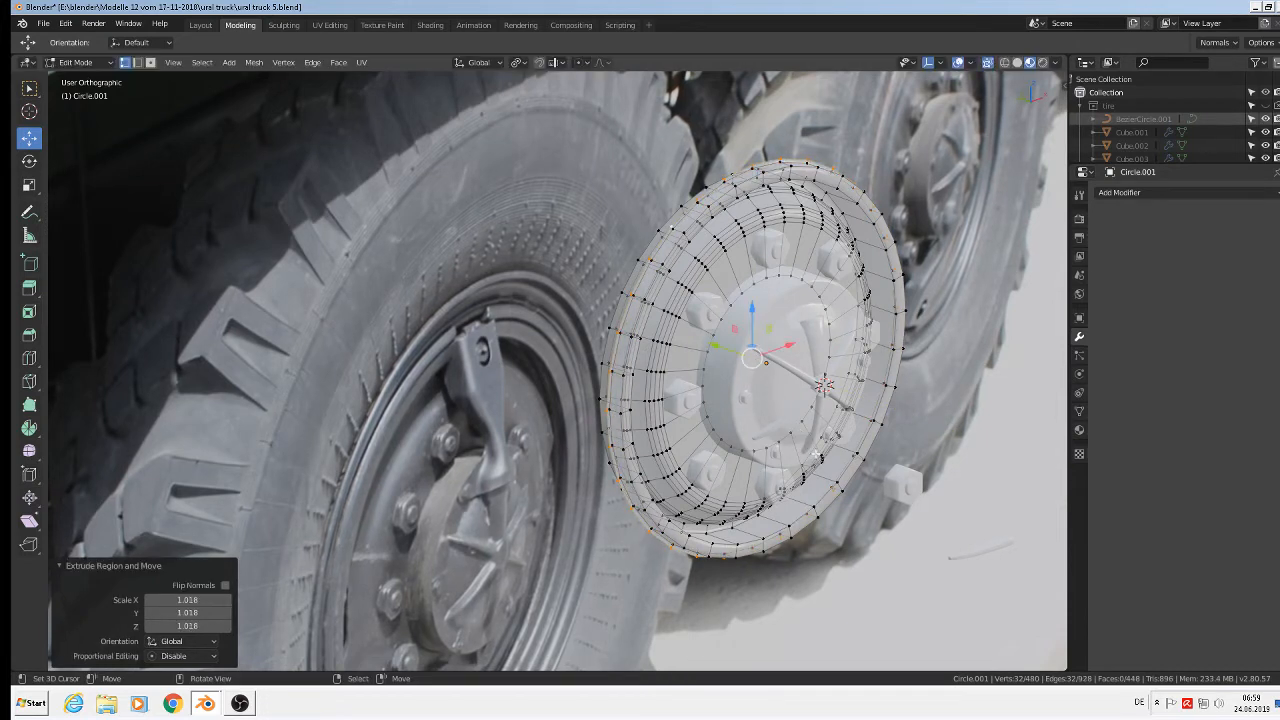
{"action": "key", "text": "e"}
{"action": "right_click", "coordinate": [740, 398]}
{"action": "key", "text": "g"}
{"action": "key", "text": "y"}
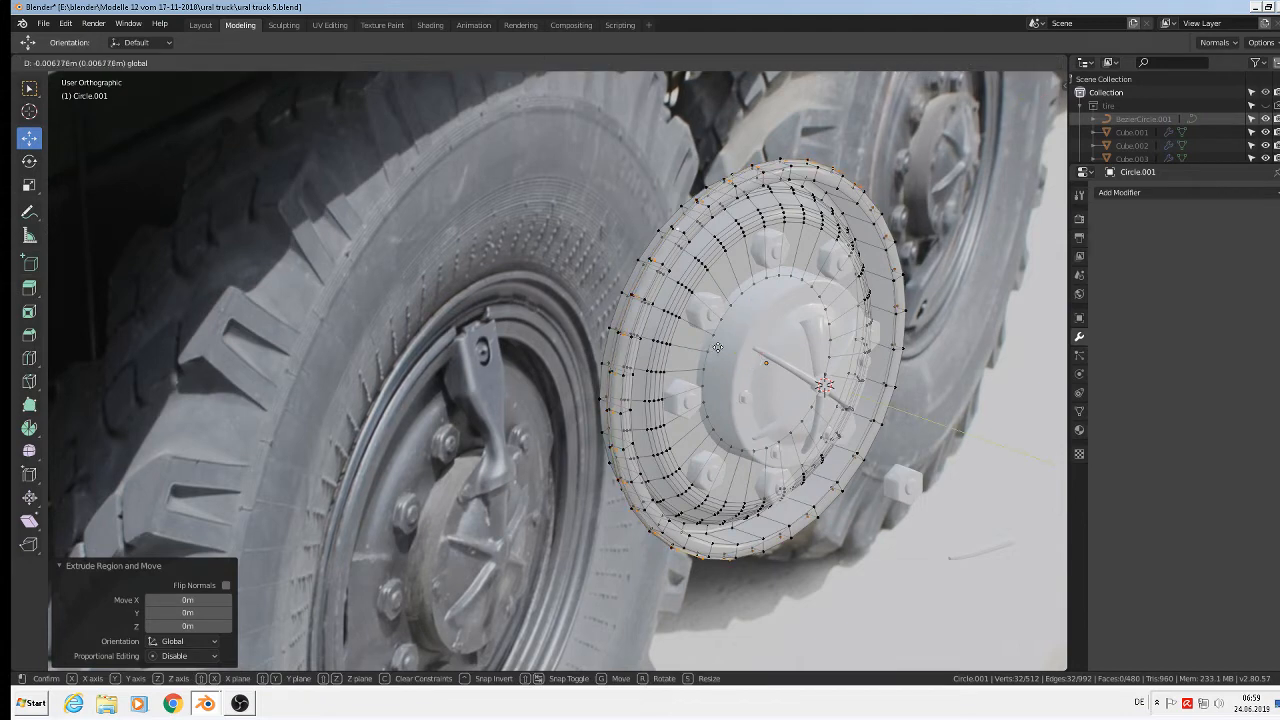
{"action": "left_click", "coordinate": [721, 349]}
Step: Widen the rim with an extrusion scaled 1.056, and extrude its outer loop 0.00918 m along Y
{"action": "middle_click_drag", "start_coordinate": [721, 349], "coordinate": [489, 266]}
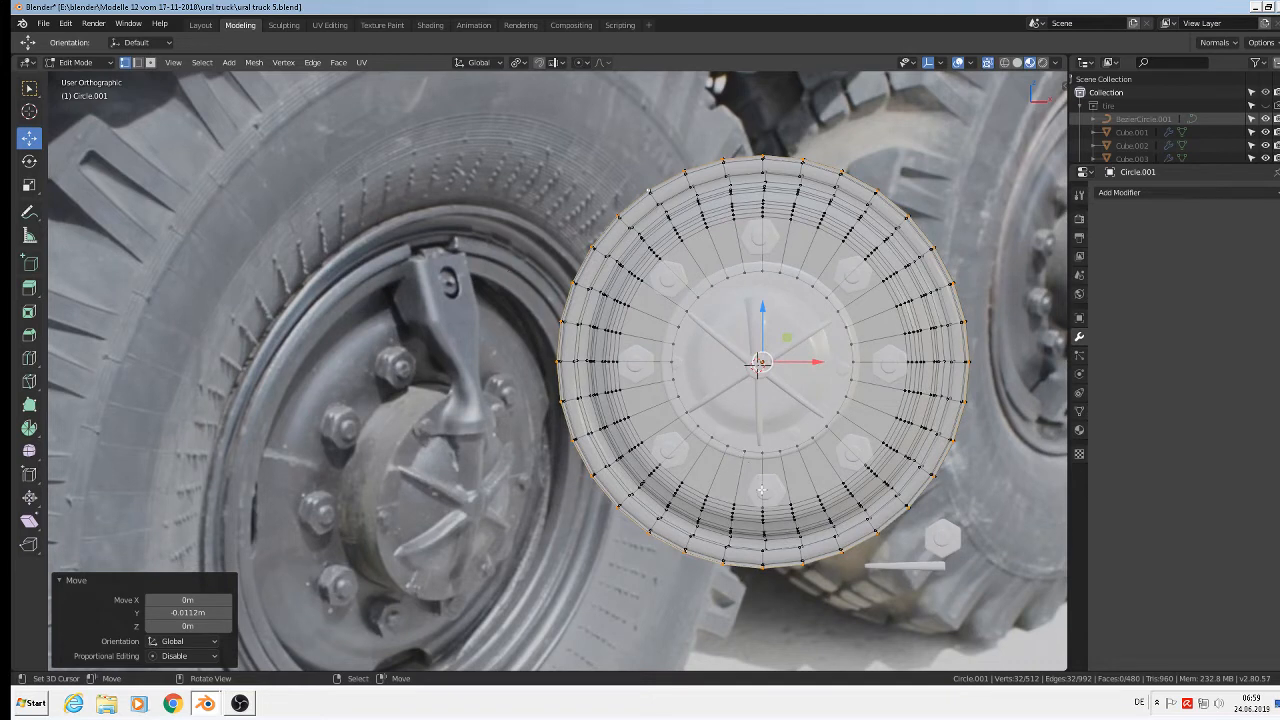
{"action": "key", "text": "e"}
{"action": "key", "text": "s"}
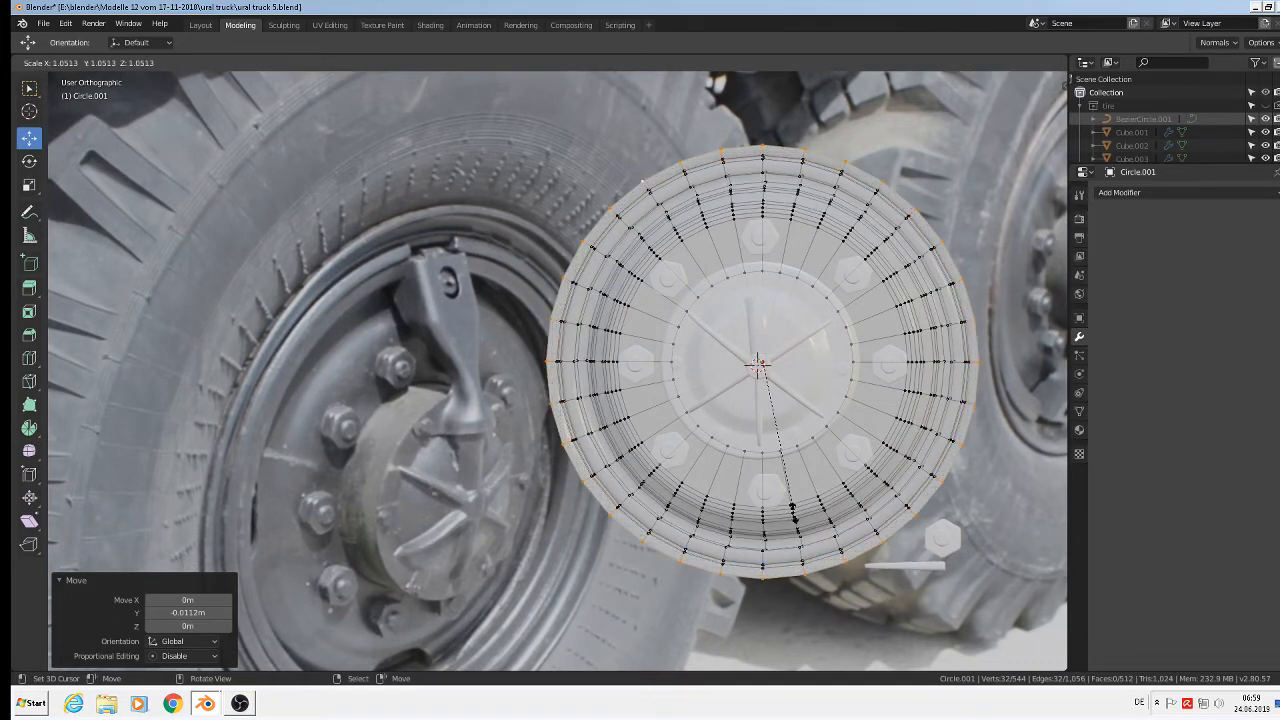
{"action": "left_click", "coordinate": [789, 514]}
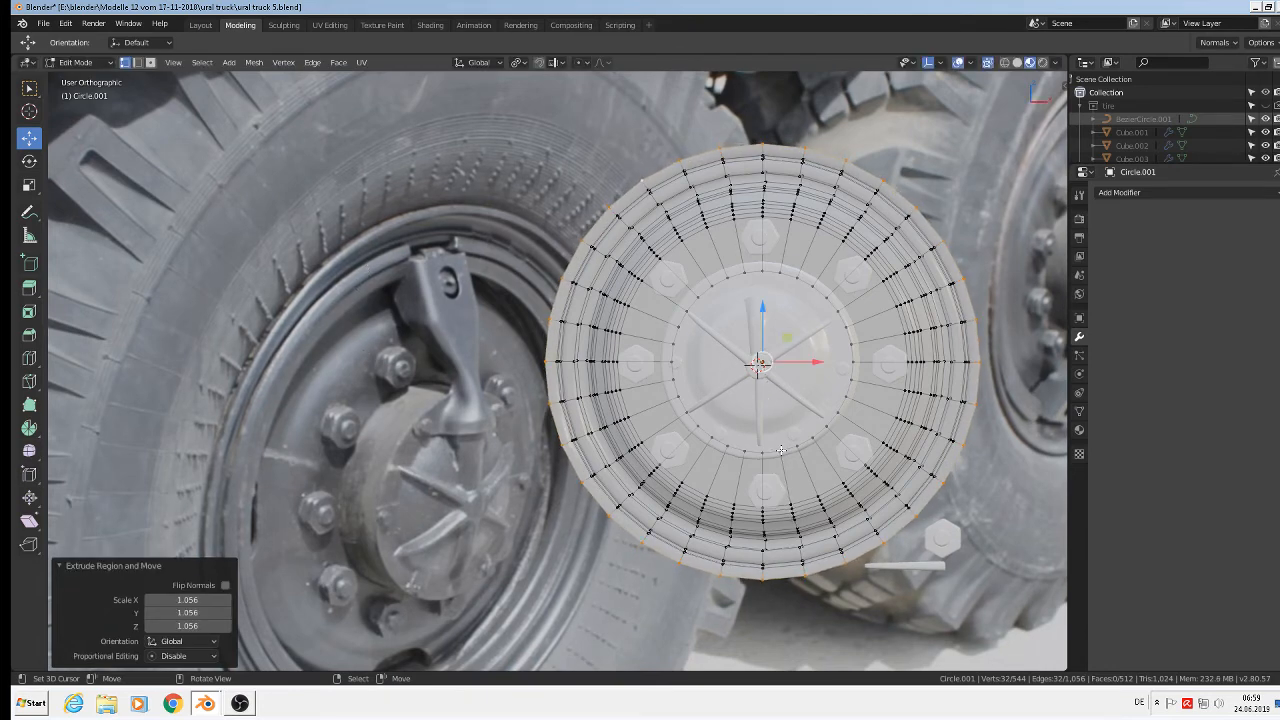
{"action": "middle_click_drag", "start_coordinate": [781, 450], "coordinate": [843, 478]}
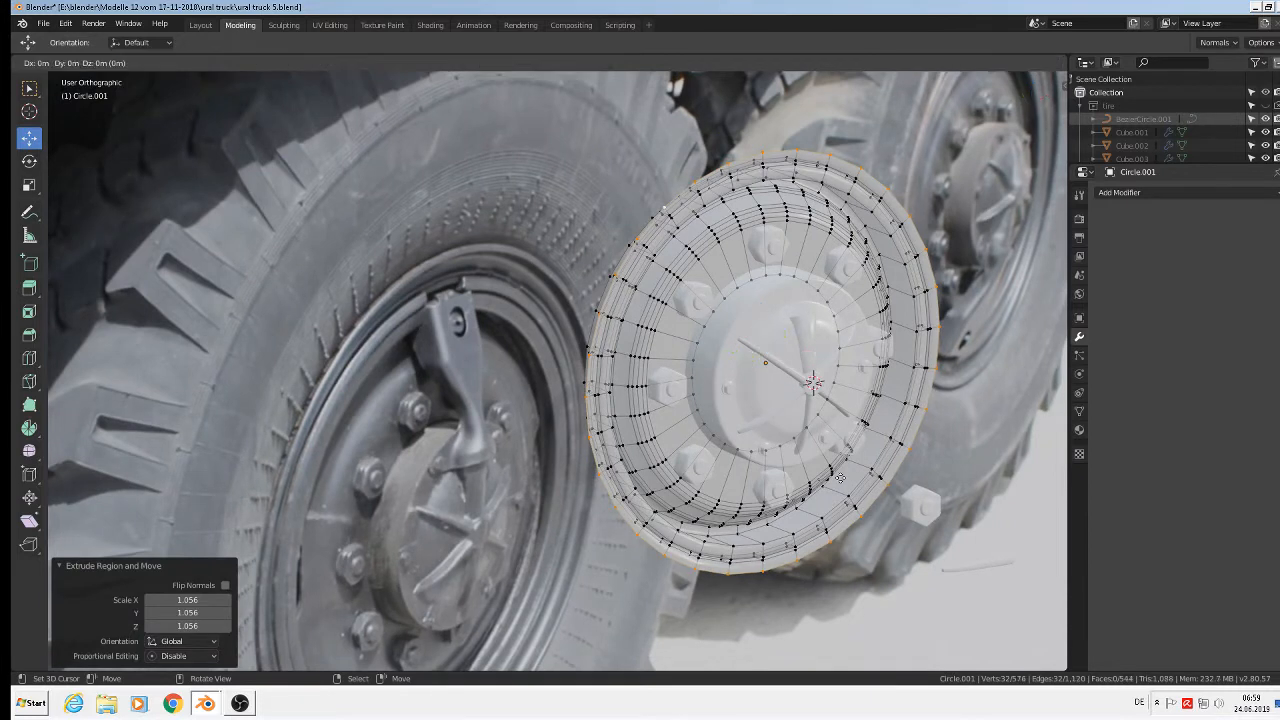
{"action": "key", "text": "e"}
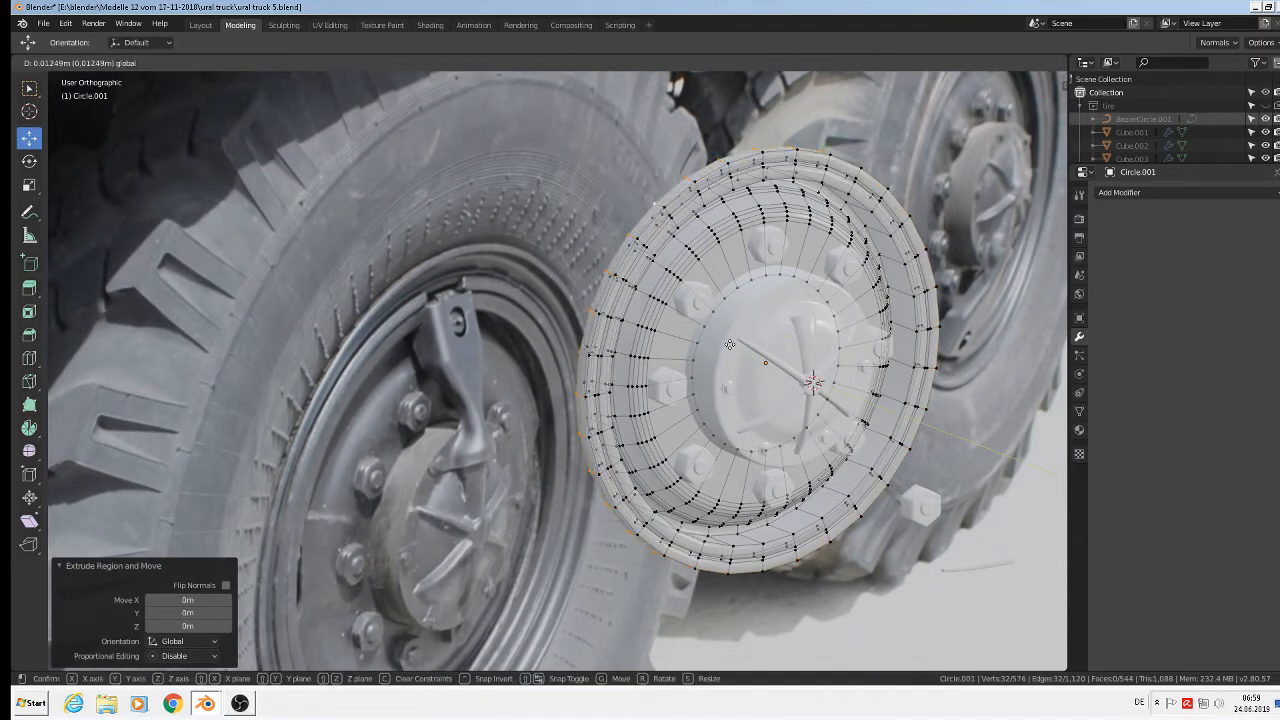
{"action": "left_click", "coordinate": [732, 345]}
Step: Add a narrow groove floor by extruding the outer loop at scale about 1.01, and extrude again -0.00871 m along Y
{"action": "key", "text": "e"}
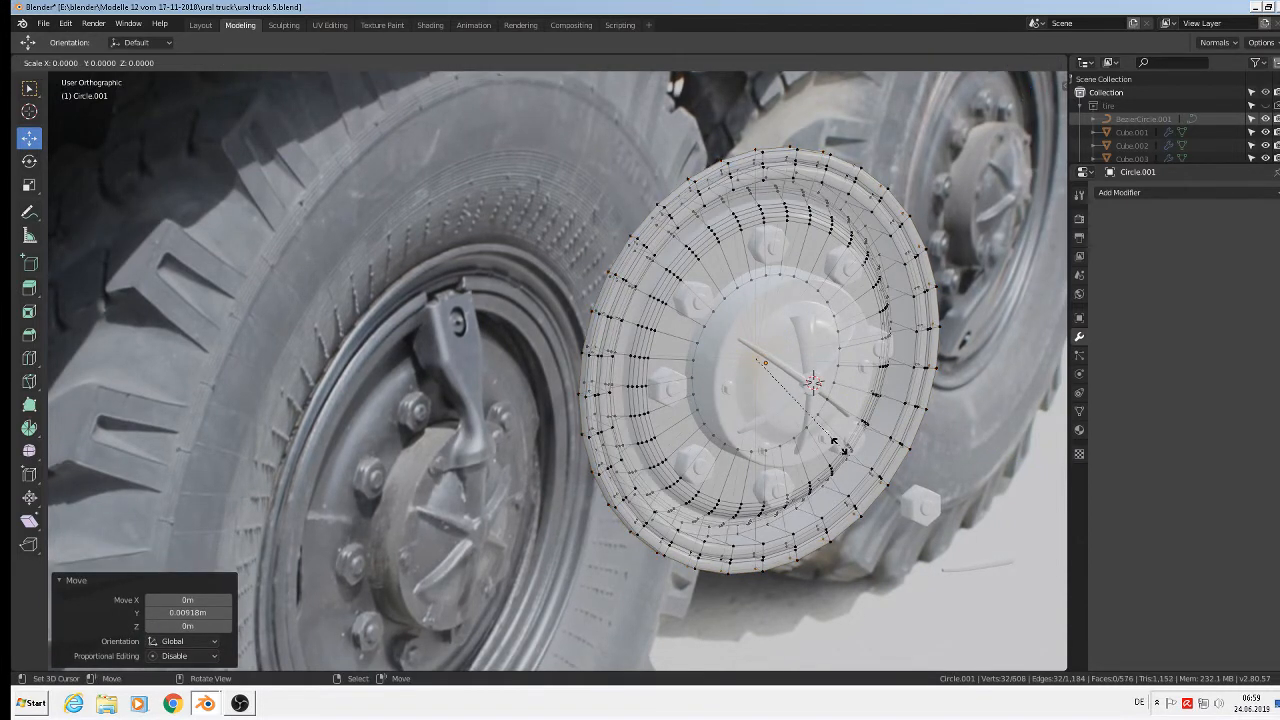
{"action": "key", "text": "s"}
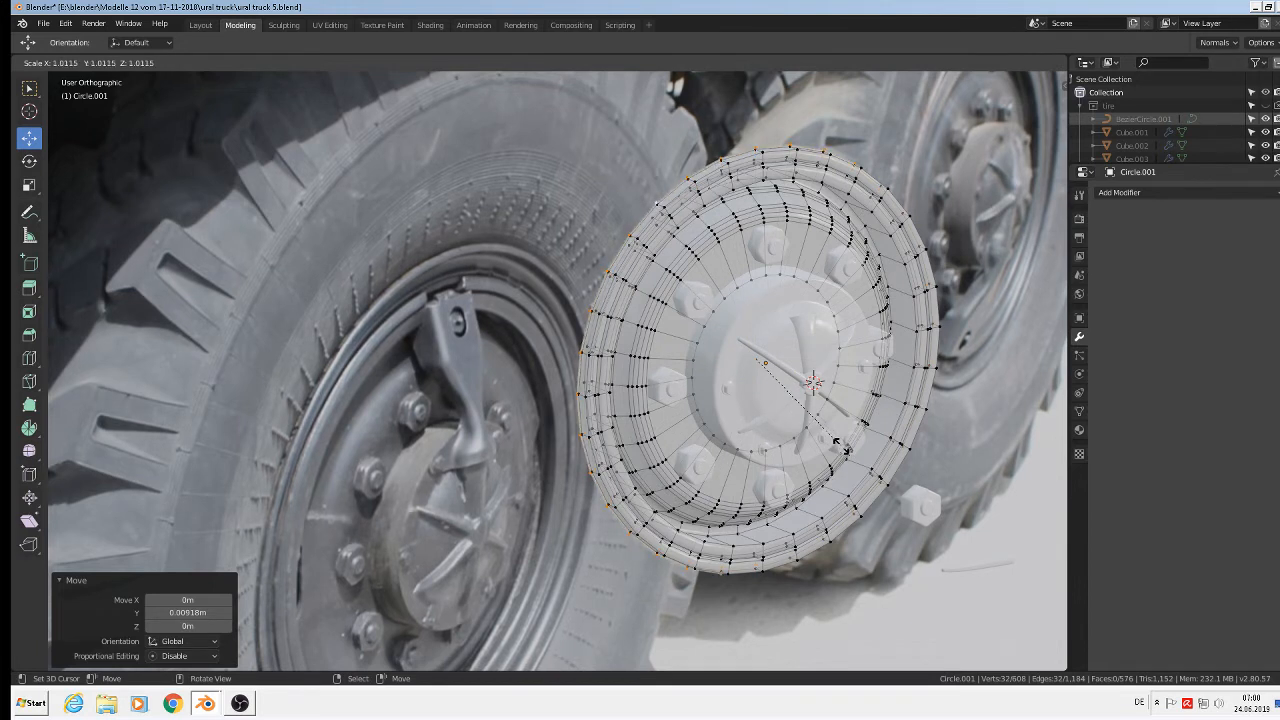
{"action": "left_click", "coordinate": [842, 447]}
{"action": "key", "text": "e"}
{"action": "left_click", "coordinate": [842, 447]}
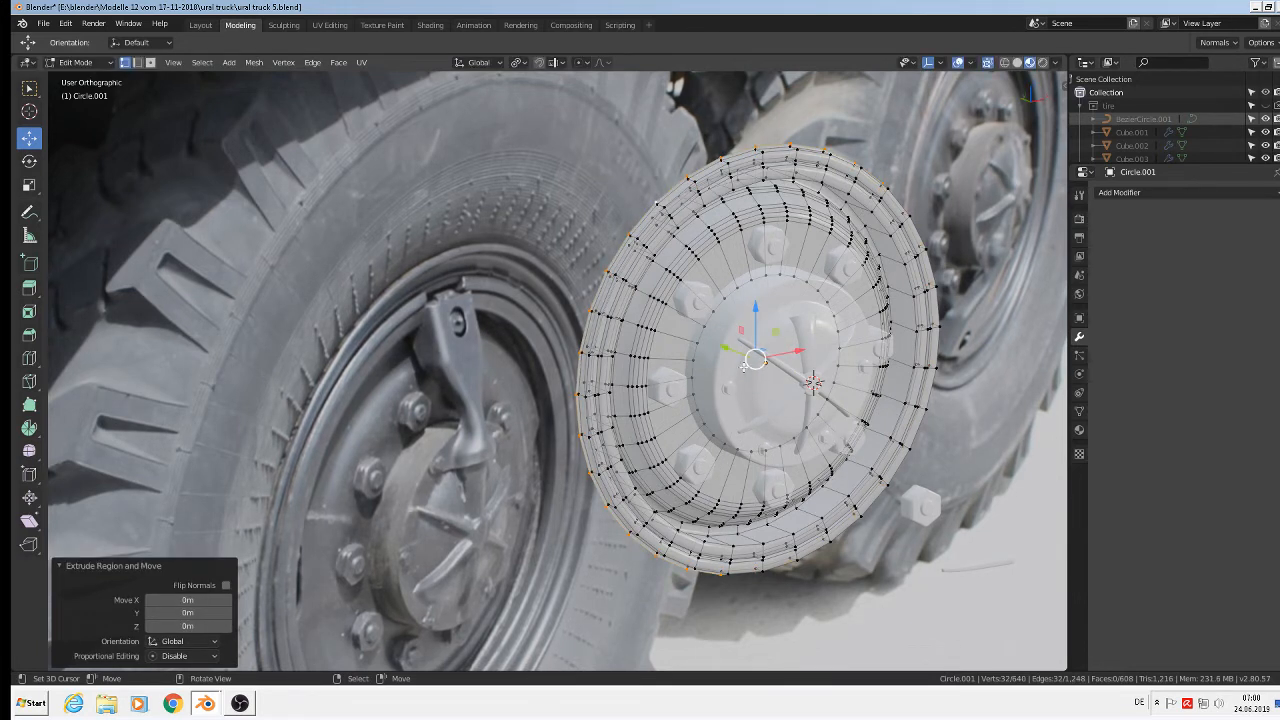
{"action": "left_click_drag", "start_coordinate": [724, 347], "coordinate": [730, 349]}
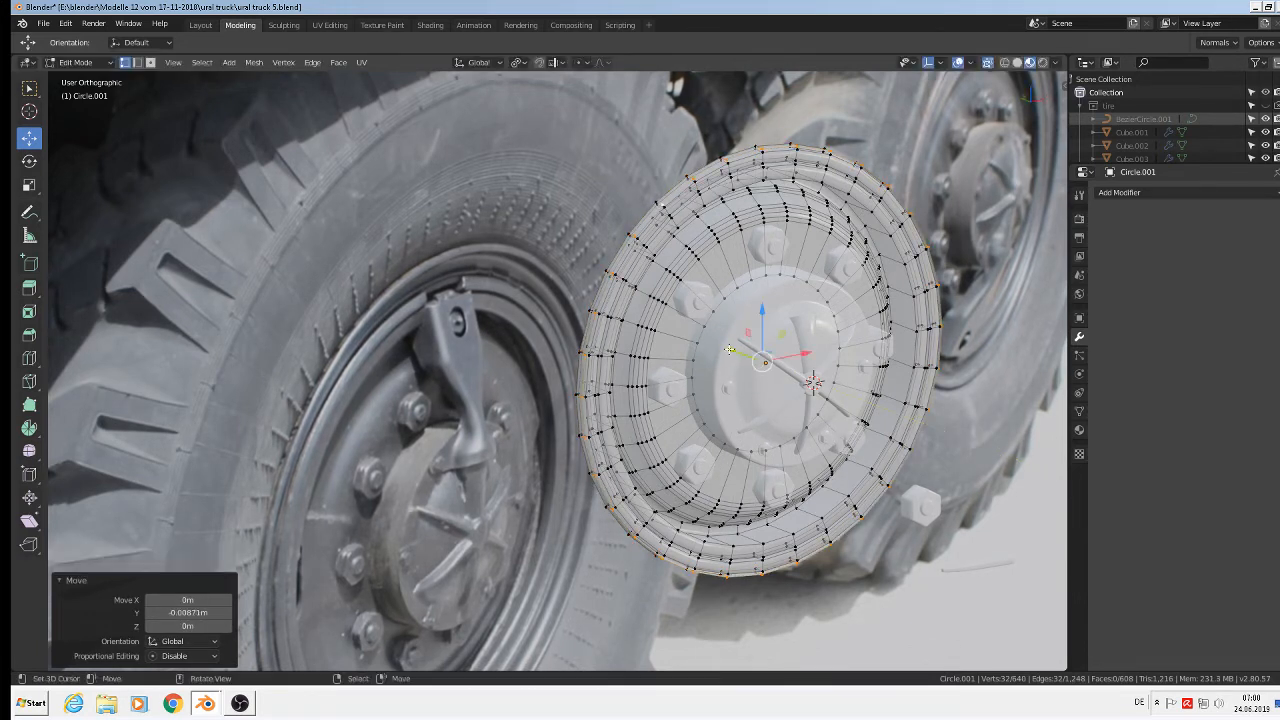
Step: Extrude the outer loop outward by scaling to form the last rim ring, and return to Object Mode
{"action": "middle_click_drag", "start_coordinate": [848, 458], "coordinate": [793, 436]}
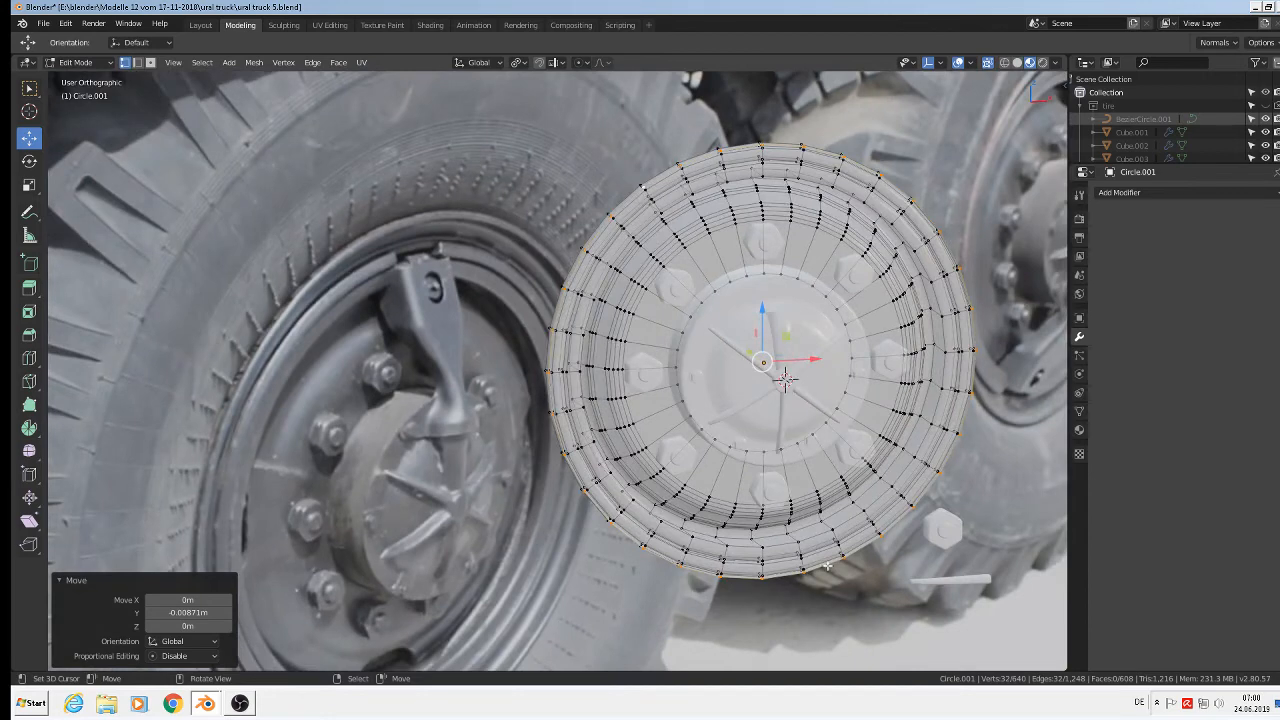
{"action": "key", "text": "e"}
{"action": "key", "text": "s"}
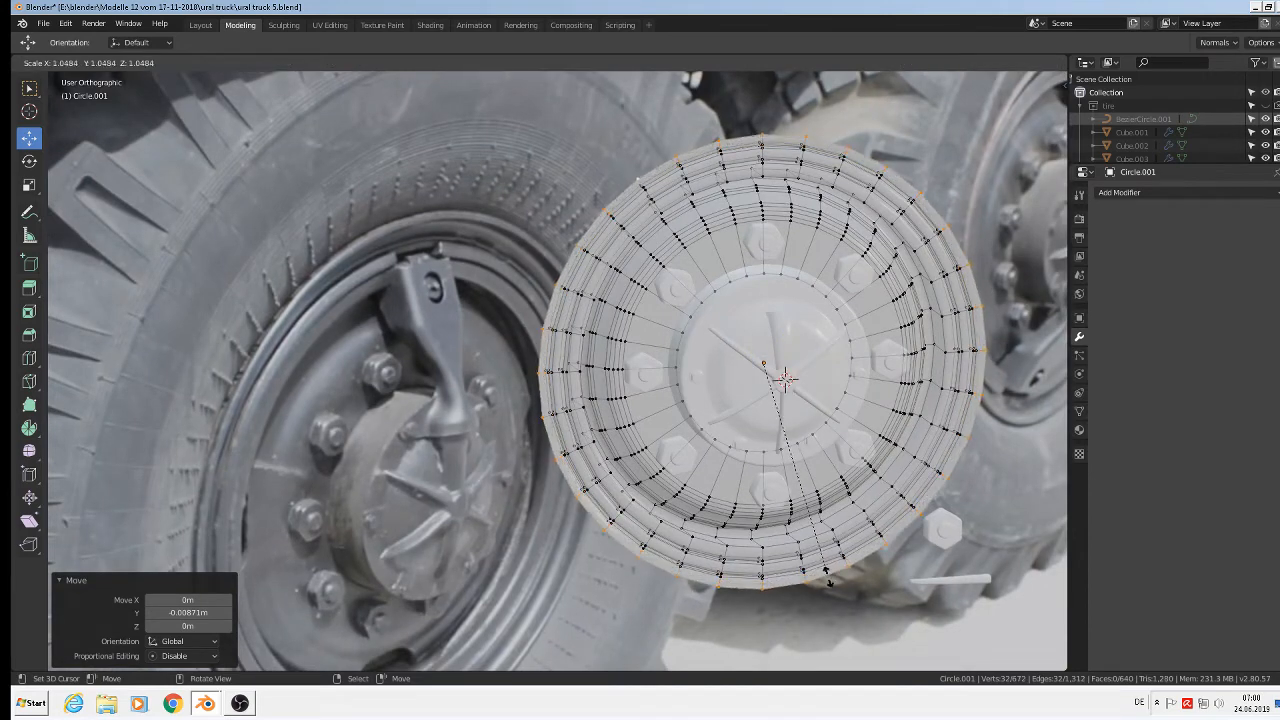
{"action": "left_click", "coordinate": [830, 578]}
{"action": "key", "text": "Tab"}
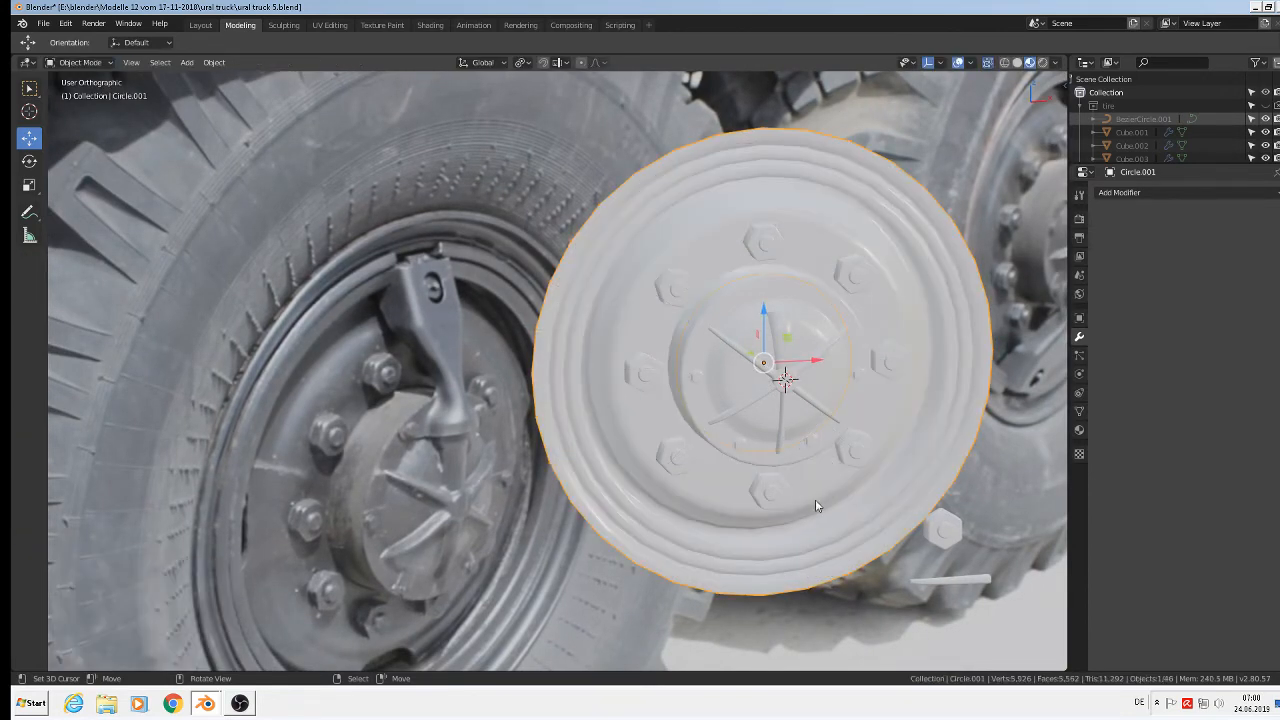
Step: Examine the stepped rim profile from several angles and compare it with the wheel in the reference photo
{"action": "middle_click_drag", "start_coordinate": [814, 508], "coordinate": [805, 366]}
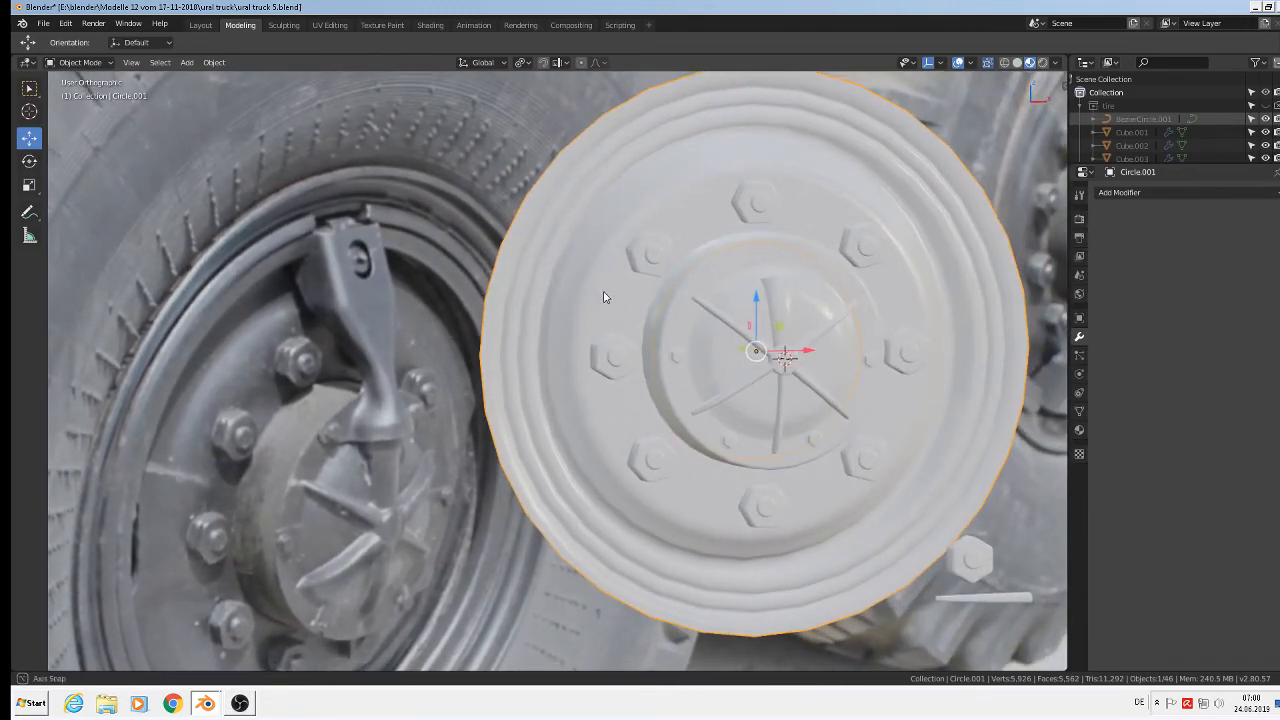
{"action": "middle_click_drag", "start_coordinate": [606, 294], "coordinate": [526, 270]}
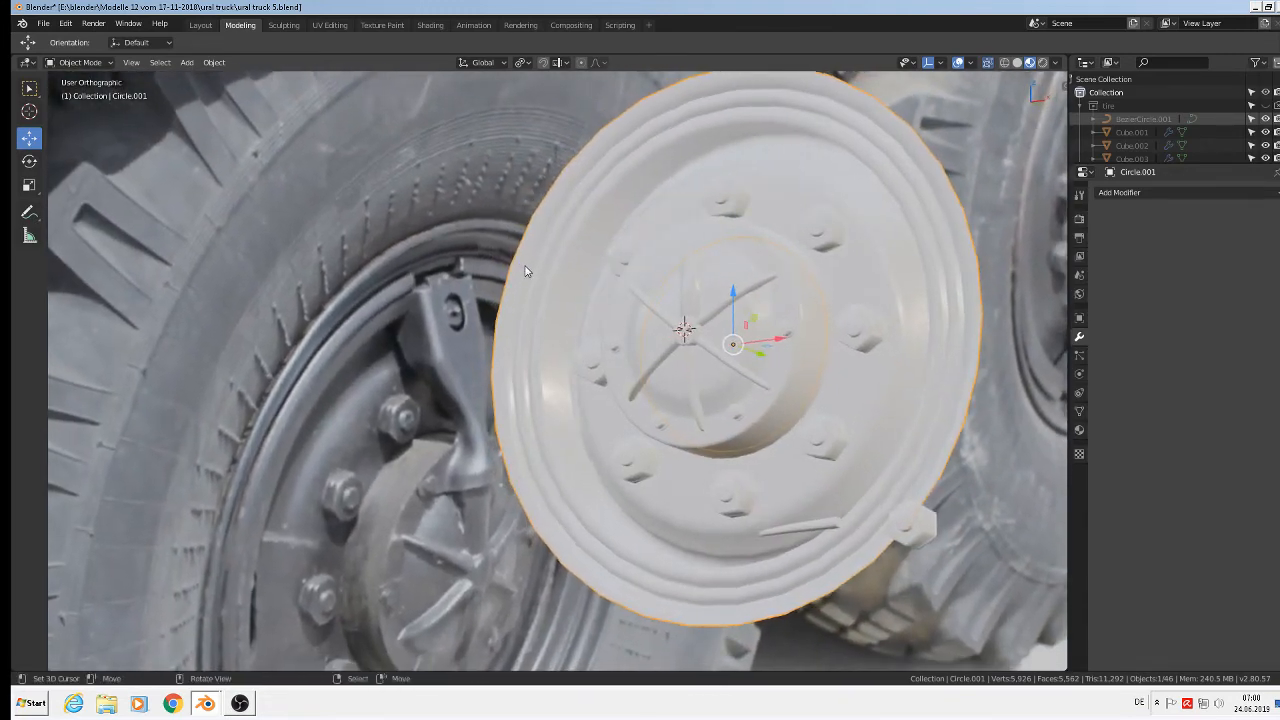
{"action": "scroll", "coordinate": [571, 202], "scroll_direction": "up", "scroll_amount": 2}
{"action": "middle_click_drag", "start_coordinate": [571, 202], "coordinate": [622, 224]}
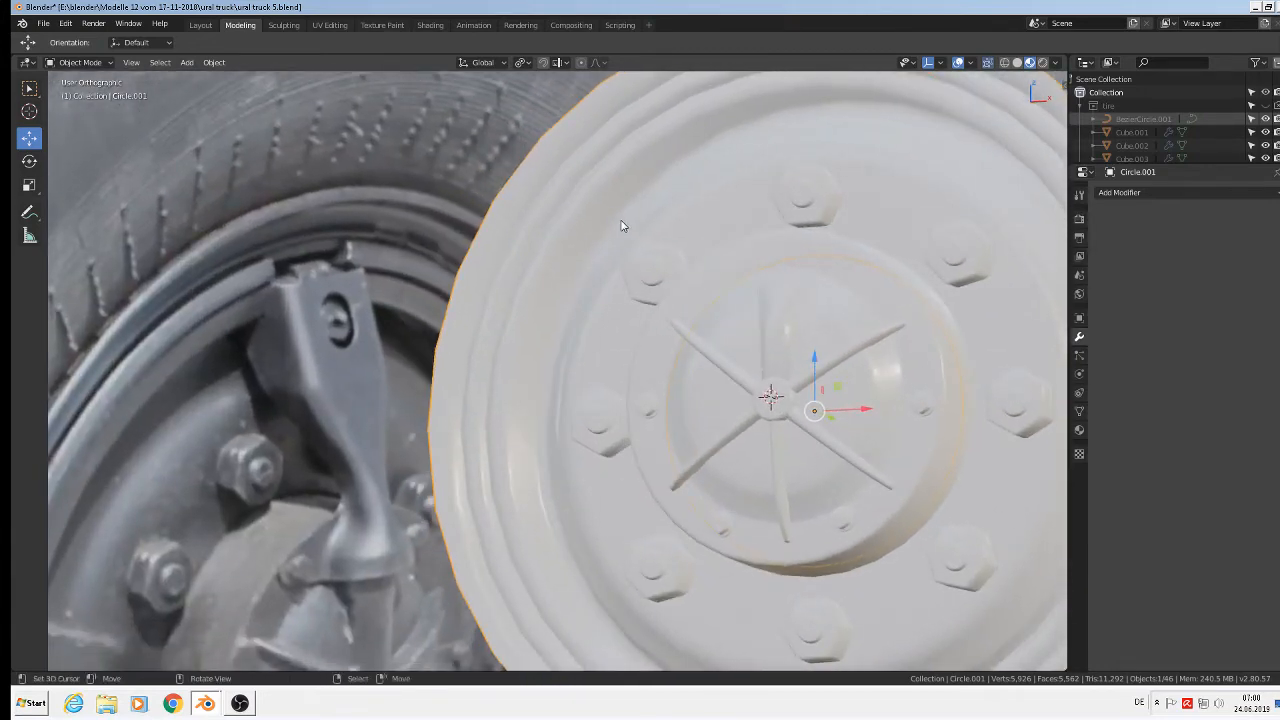
{"action": "scroll", "coordinate": [620, 225], "scroll_direction": "down", "scroll_amount": 3}
{"action": "scroll", "coordinate": [620, 225], "scroll_direction": "up", "scroll_amount": 2}
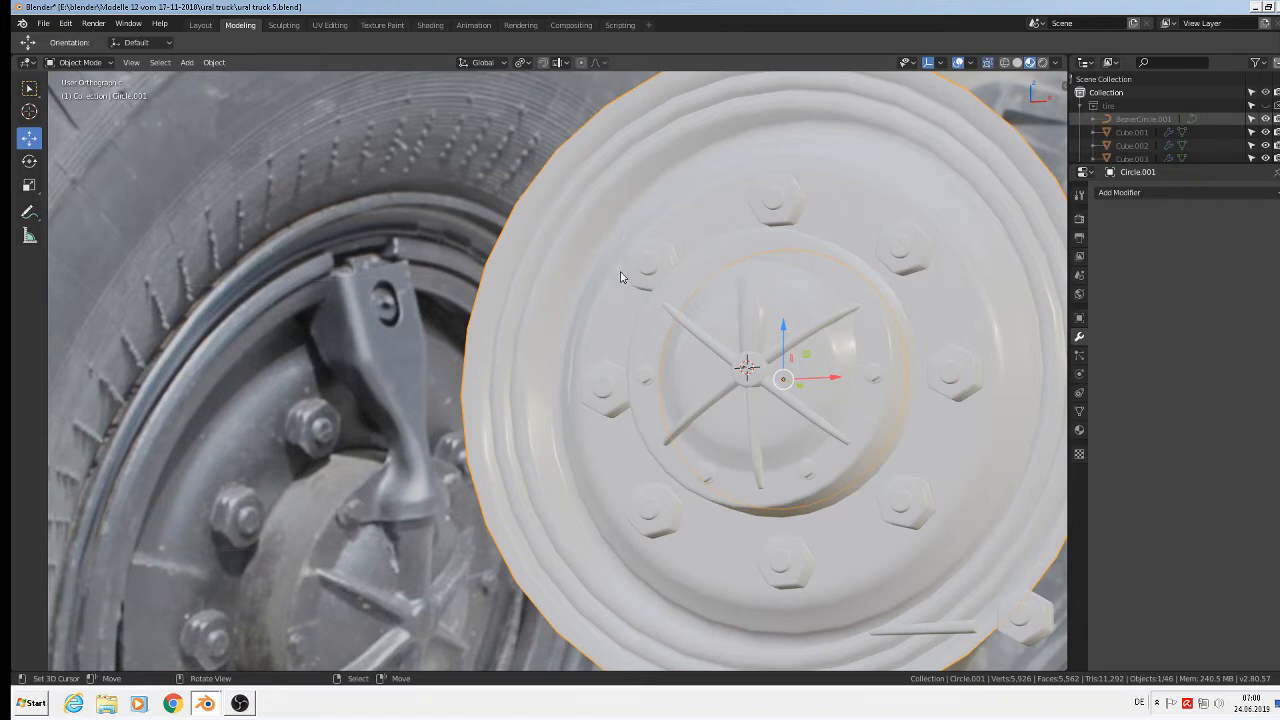
Step: Bevel the innermost edge loop of the stepped rim, where the disc's recess meets the first ring, using four segments
{"action": "scroll", "coordinate": [620, 277], "scroll_direction": "down", "scroll_amount": 3}
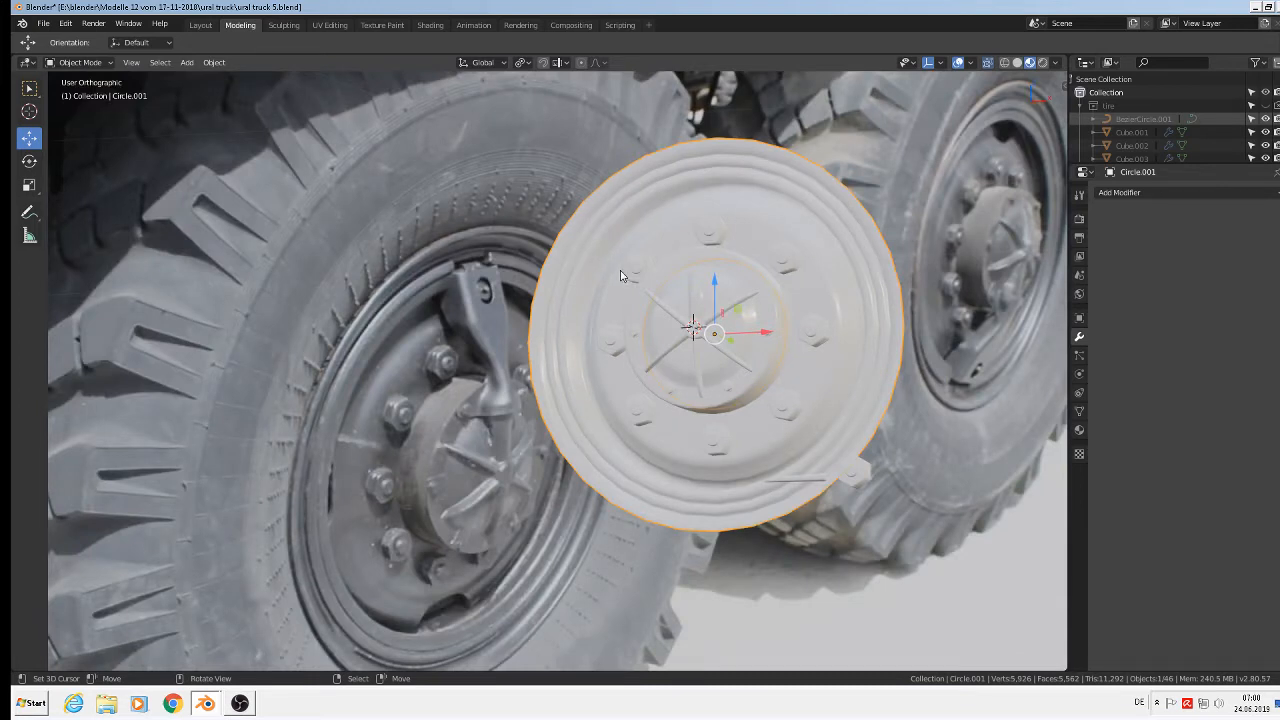
{"action": "scroll", "coordinate": [622, 202], "scroll_direction": "up", "scroll_amount": 3}
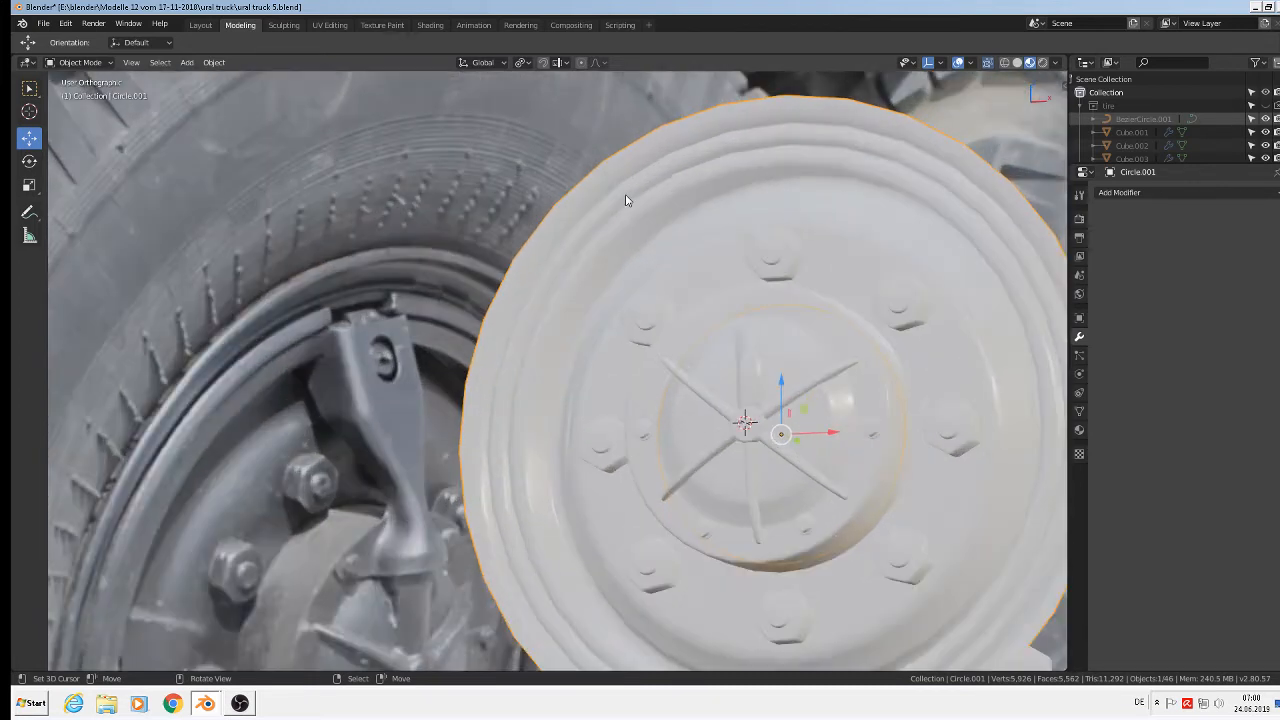
{"action": "key", "text": "Tab"}
{"action": "scroll", "coordinate": [622, 202], "scroll_direction": "up", "scroll_amount": 3}
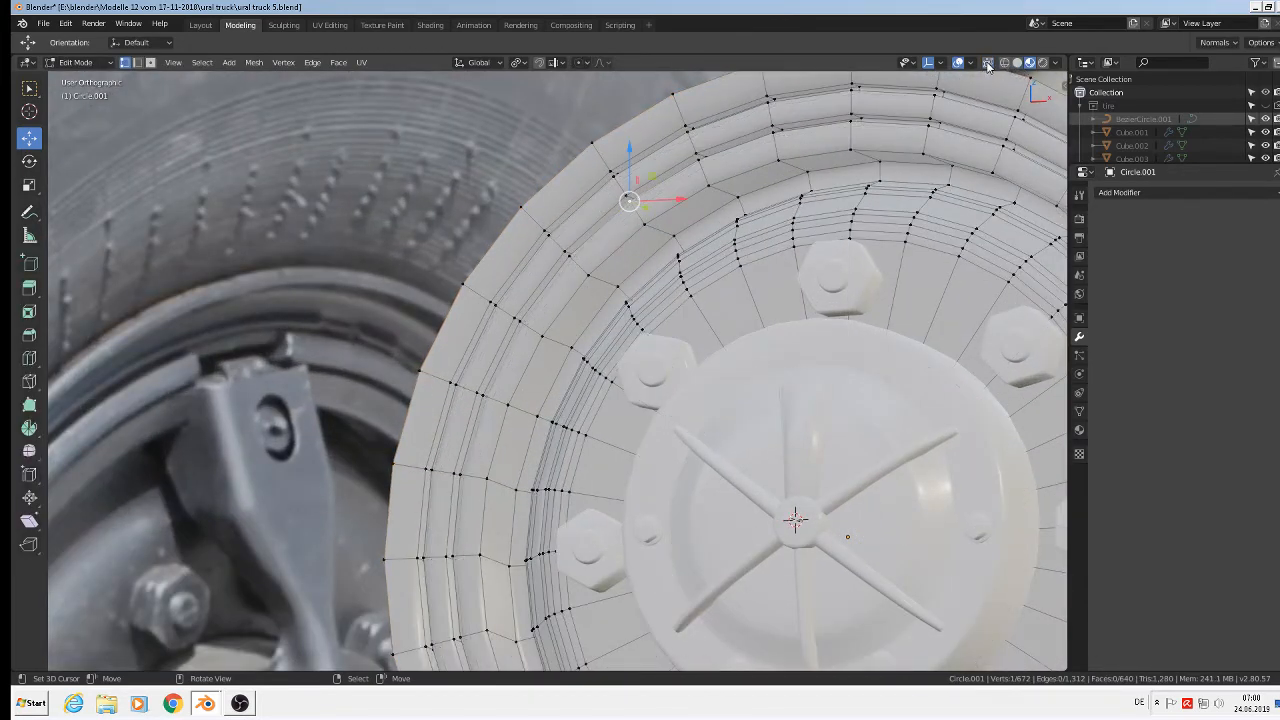
{"action": "middle_click_drag", "start_coordinate": [640, 322], "coordinate": [701, 327]}
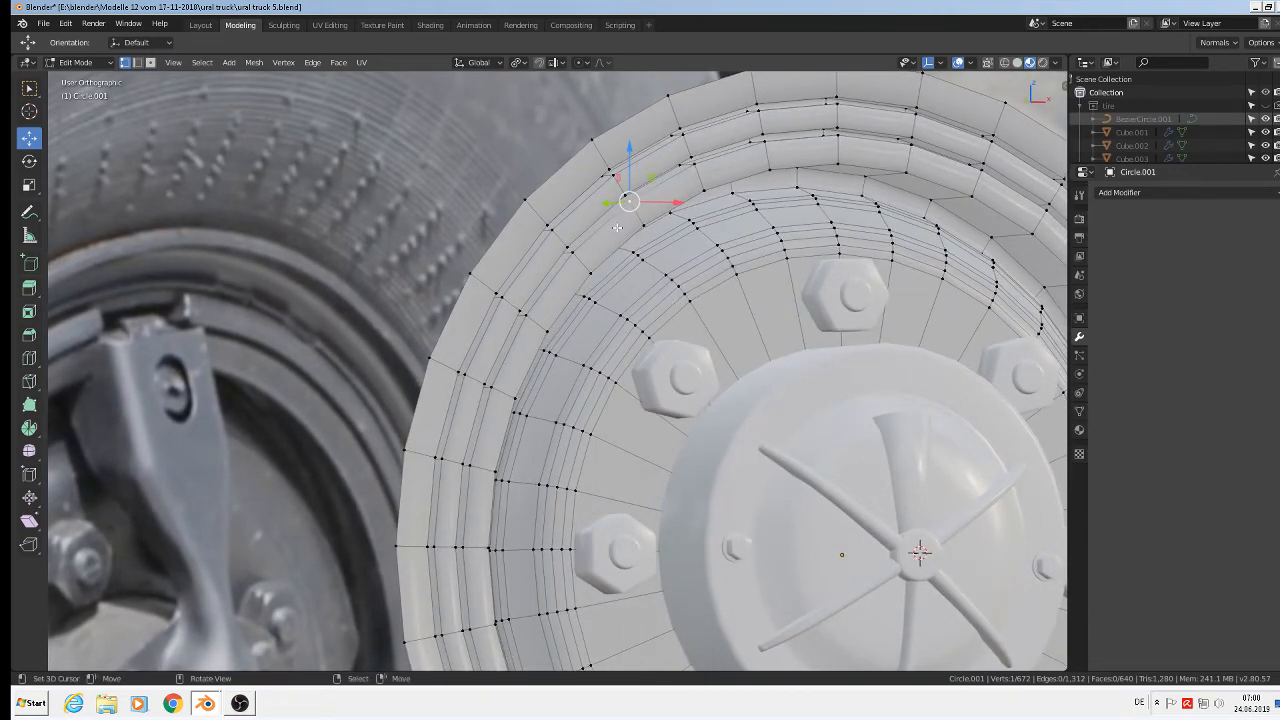
{"action": "left_click", "coordinate": [617, 262], "text": "alt"}
{"action": "scroll", "coordinate": [635, 315], "scroll_direction": "up", "scroll_amount": 3}
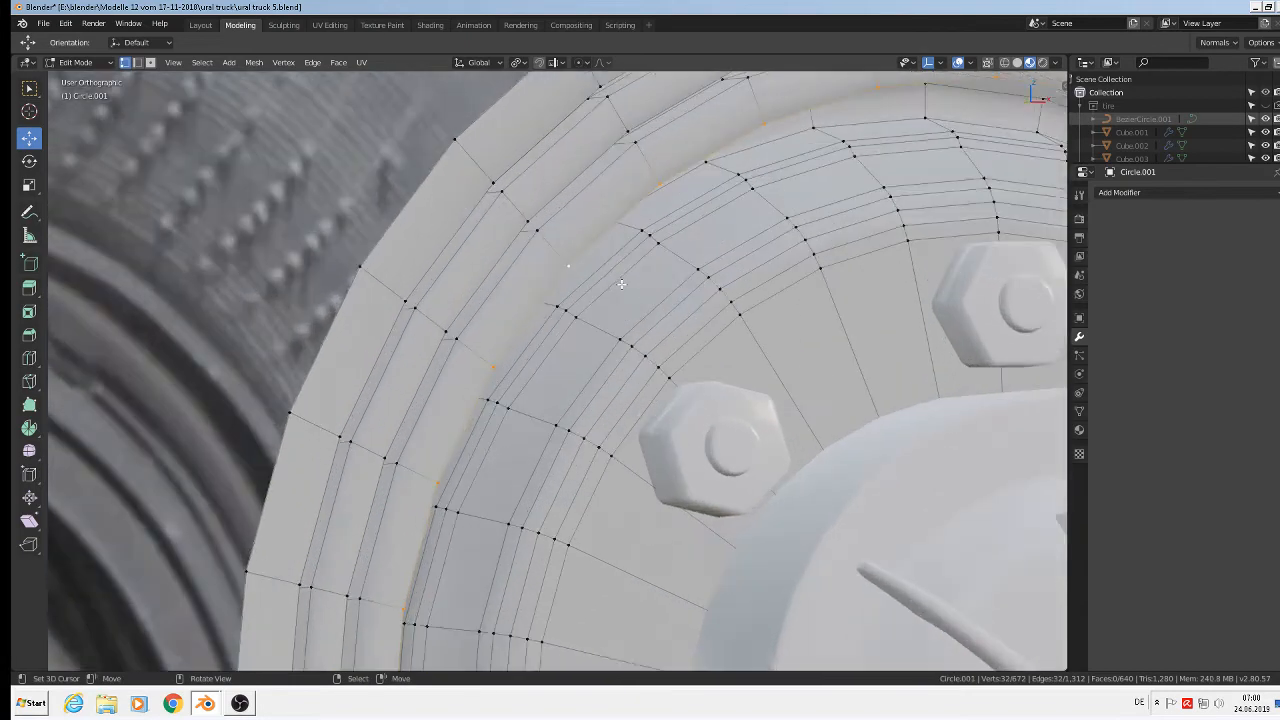
{"action": "key", "text": "ctrl+b"}
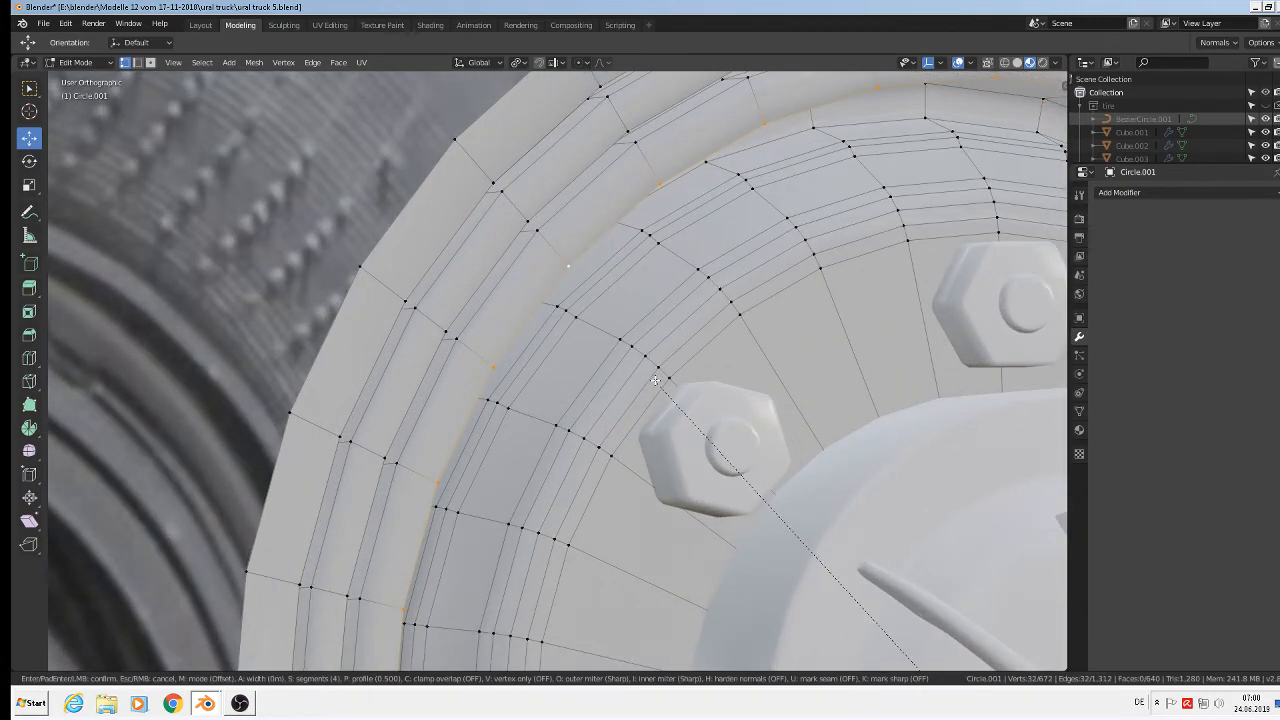
{"action": "left_click", "coordinate": [612, 406]}
Step: Bevel the two edge loops of the rim's next step with four segments, about 0.019 m wide and about 0.040 m wide
{"action": "right_click", "coordinate": [548, 214], "text": "alt"}
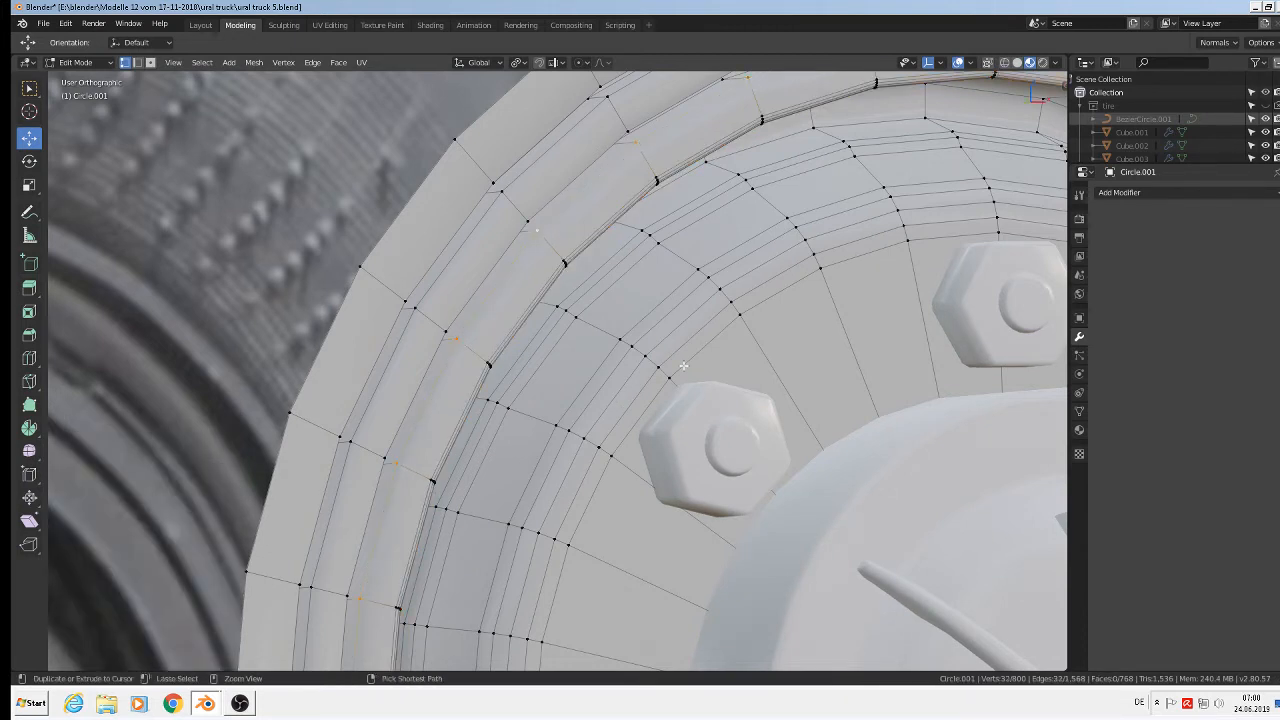
{"action": "key", "text": "ctrl+b"}
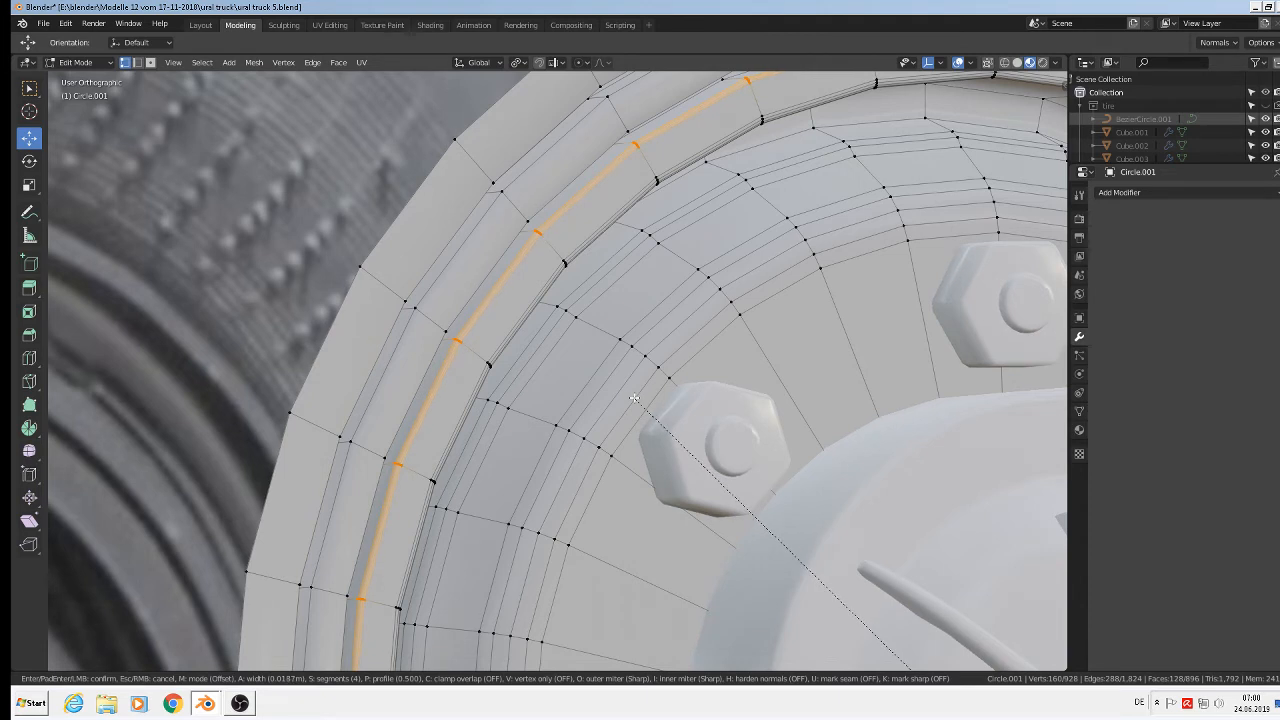
{"action": "left_click", "coordinate": [634, 398]}
{"action": "right_click", "coordinate": [528, 195], "text": "alt"}
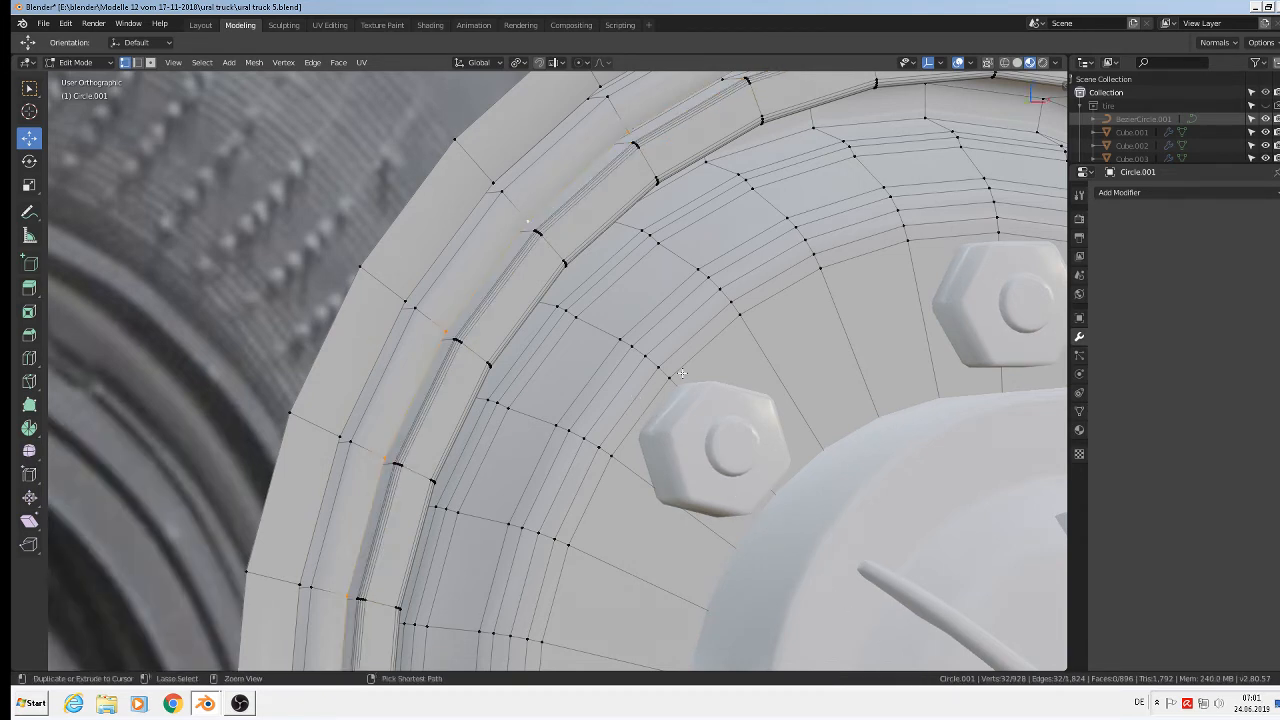
{"action": "key", "text": "ctrl+b"}
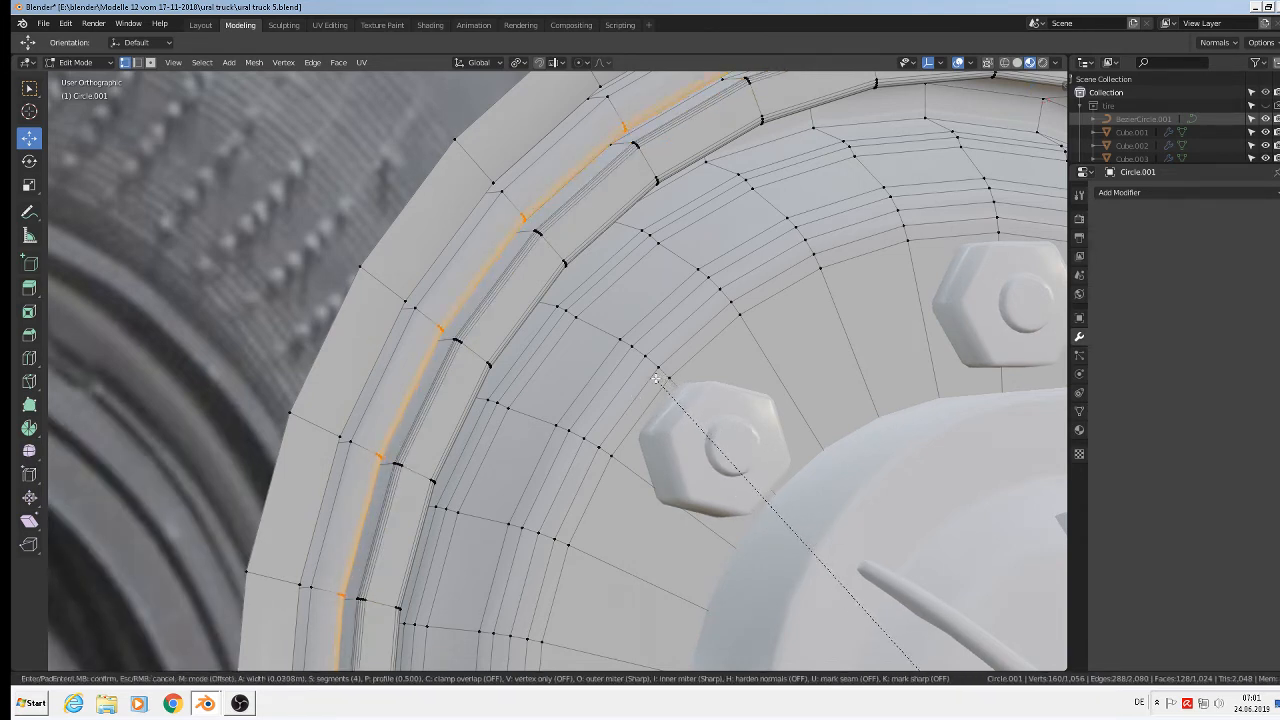
{"action": "left_click", "coordinate": [656, 378]}
Step: Bevel the inner edge loop of the outermost rim ring about 0.024 m with four segments, and return to Object Mode
{"action": "right_click", "coordinate": [544, 196], "text": "alt"}
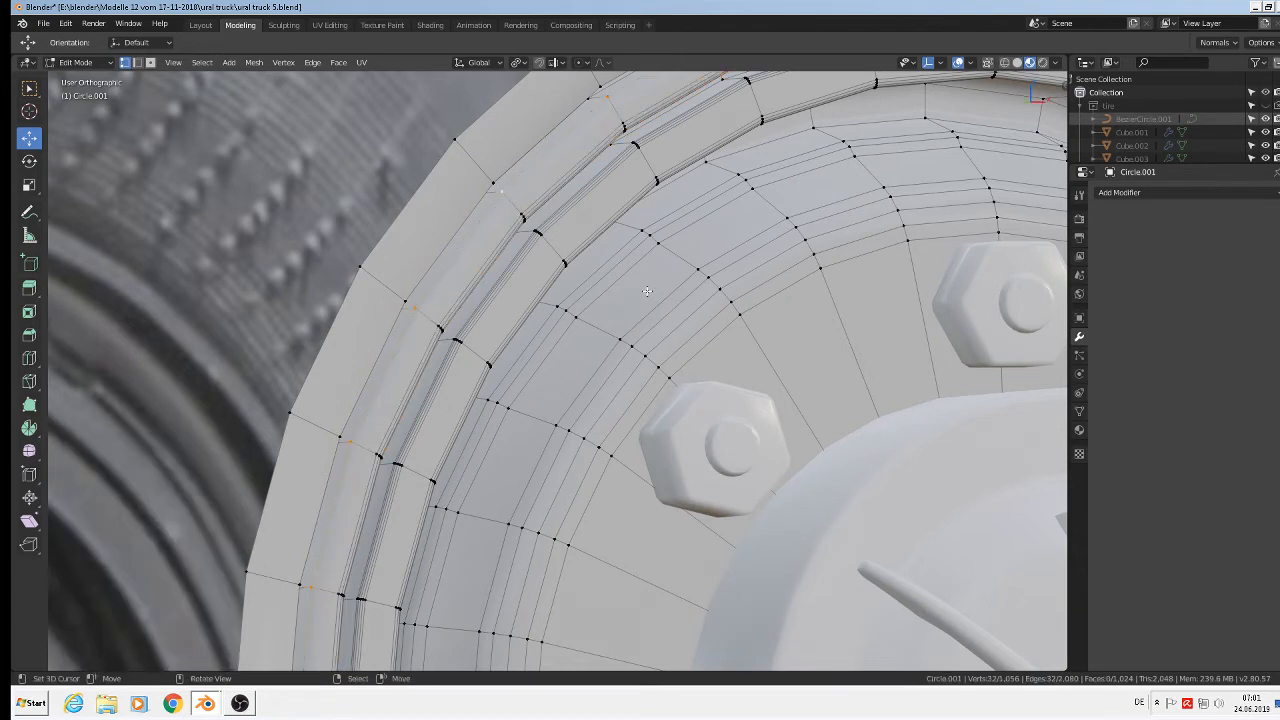
{"action": "key", "text": "ctrl+b"}
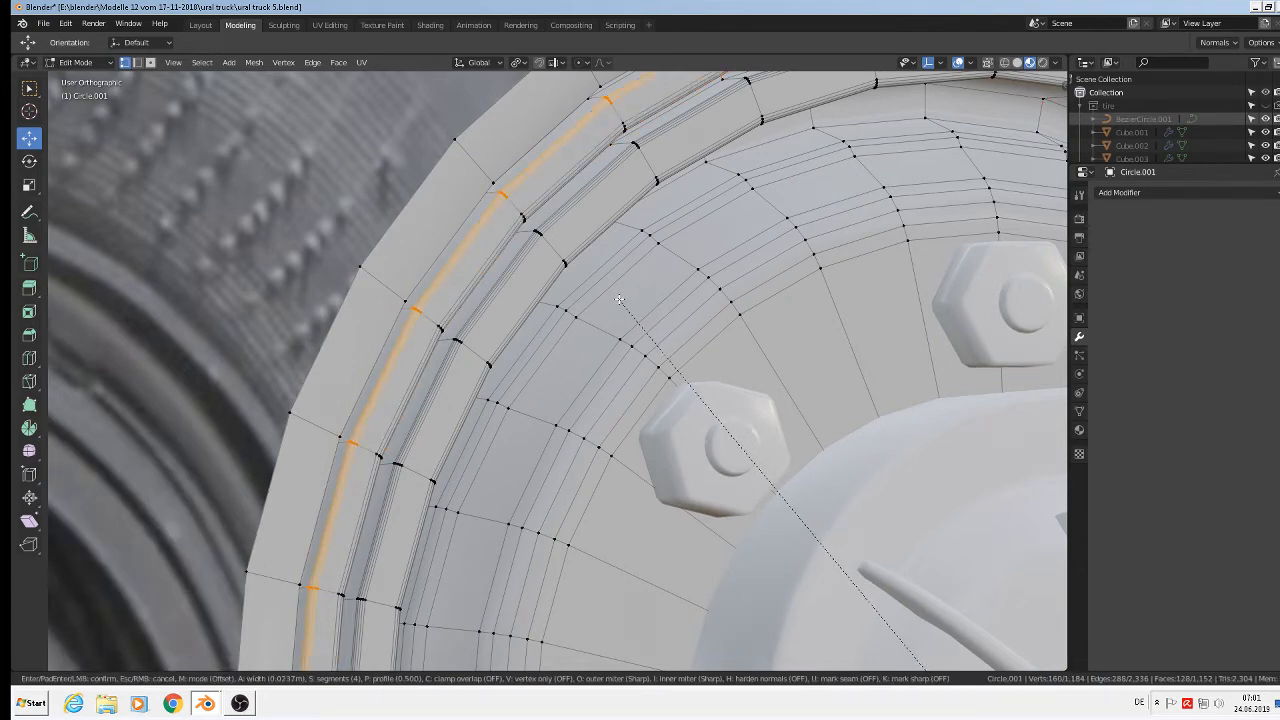
{"action": "left_click", "coordinate": [622, 298]}
{"action": "key", "text": "Tab"}
{"action": "scroll", "coordinate": [658, 328], "scroll_direction": "down", "scroll_amount": 4}
{"action": "scroll", "coordinate": [658, 328], "scroll_direction": "down", "scroll_amount": 8}
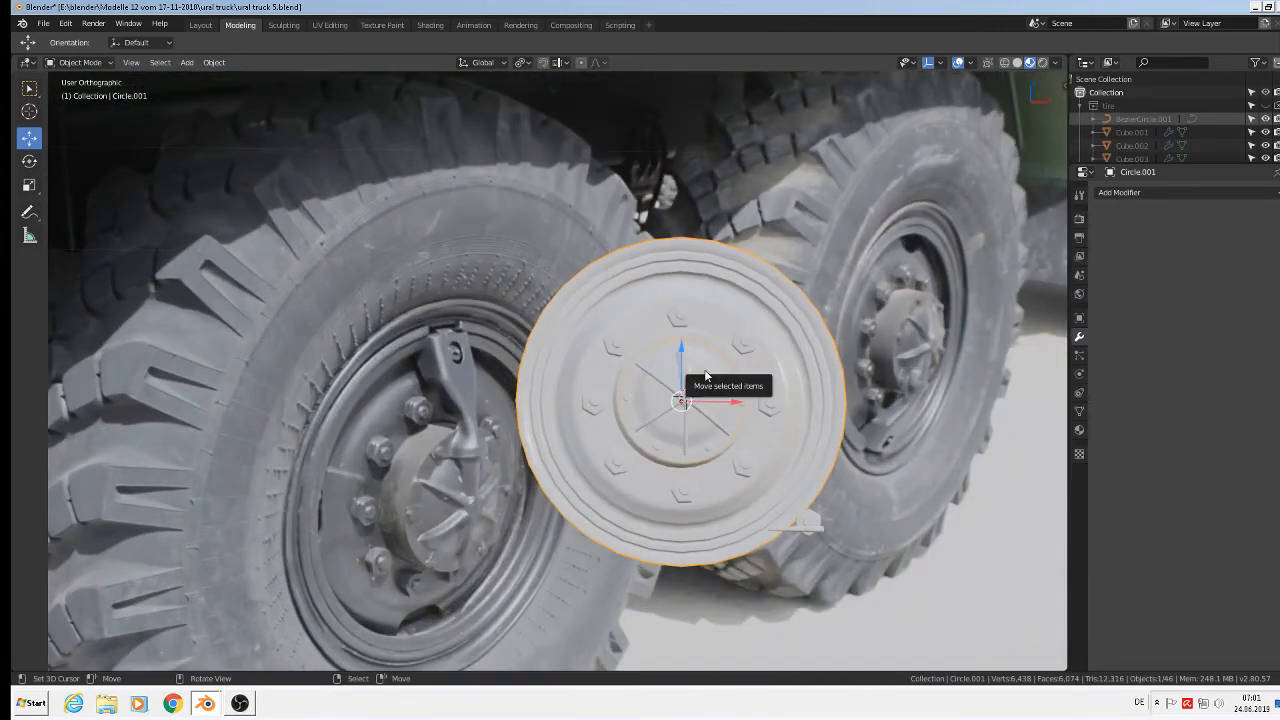
Step: Add a Catmull-Clark Subdivision Surface modifier to the wheel disc and set its viewport subdivisions to 2
{"action": "scroll", "coordinate": [552, 435], "scroll_direction": "up", "scroll_amount": 1}
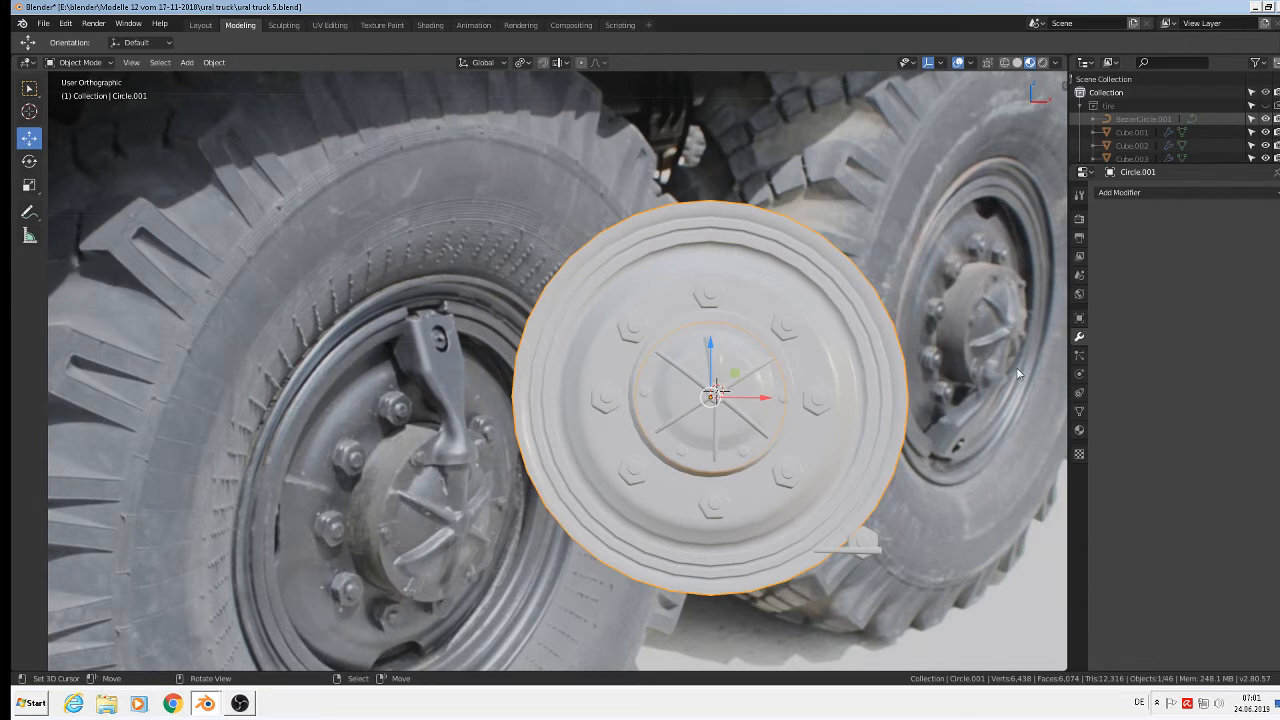
{"action": "left_click", "coordinate": [1120, 199]}
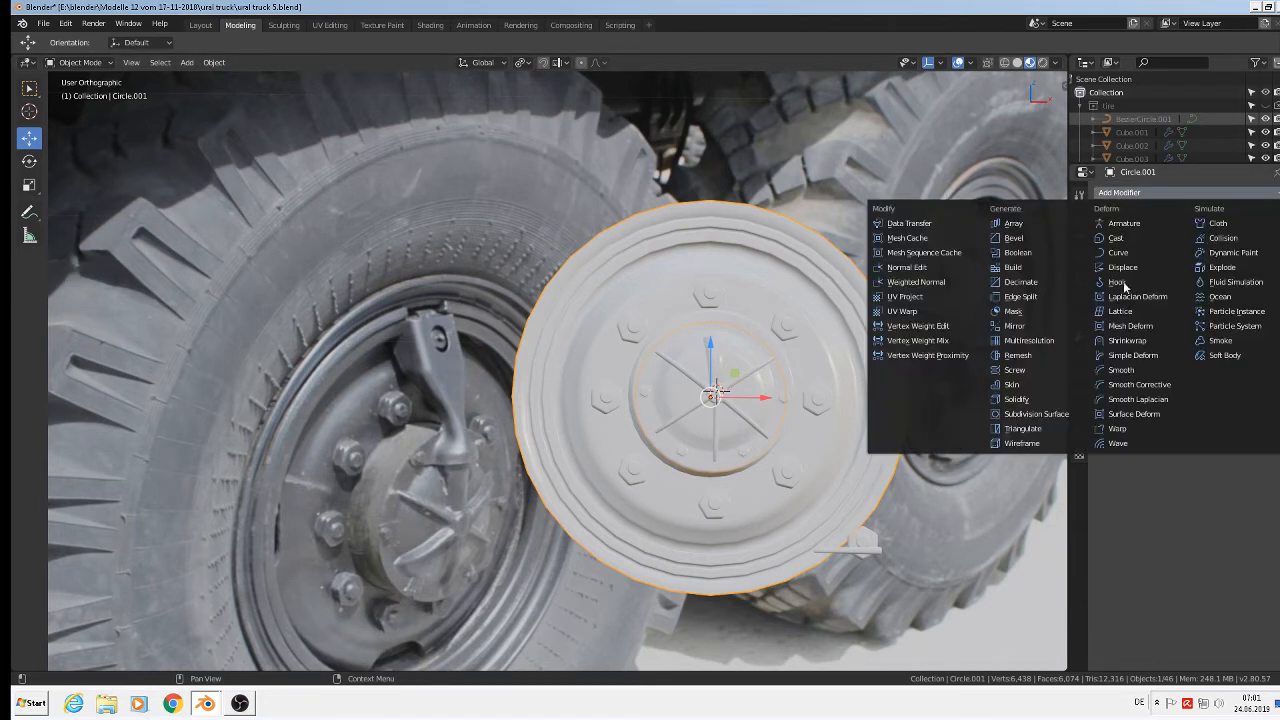
{"action": "left_click", "coordinate": [1066, 420]}
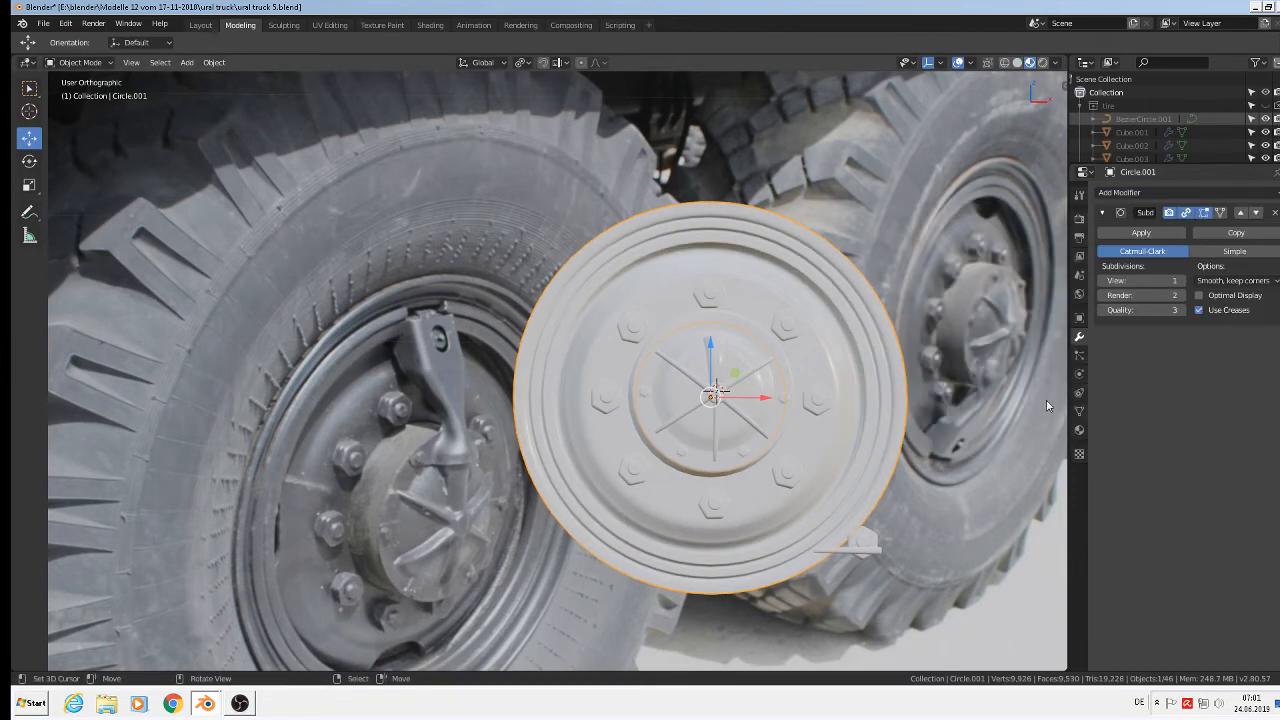
{"action": "scroll", "coordinate": [807, 340], "scroll_direction": "up", "scroll_amount": 2}
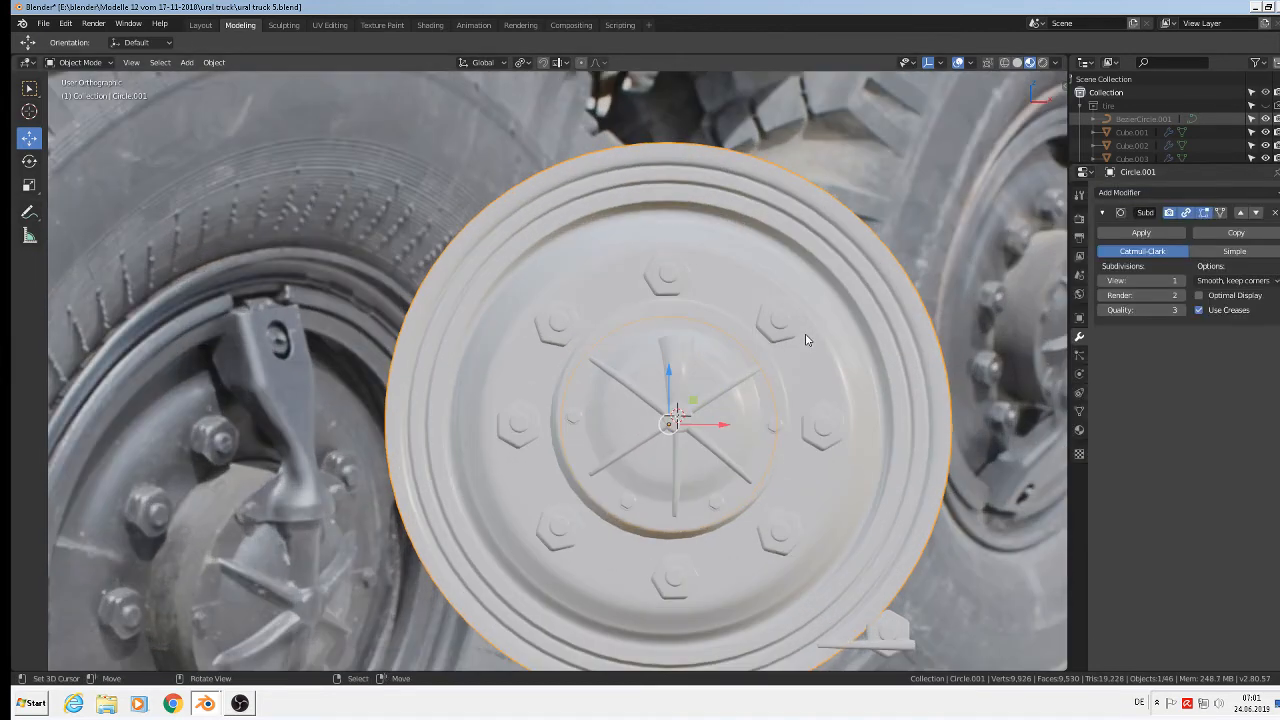
{"action": "left_click", "coordinate": [1184, 281]}
{"action": "scroll", "coordinate": [650, 290], "scroll_direction": "down", "scroll_amount": 2}
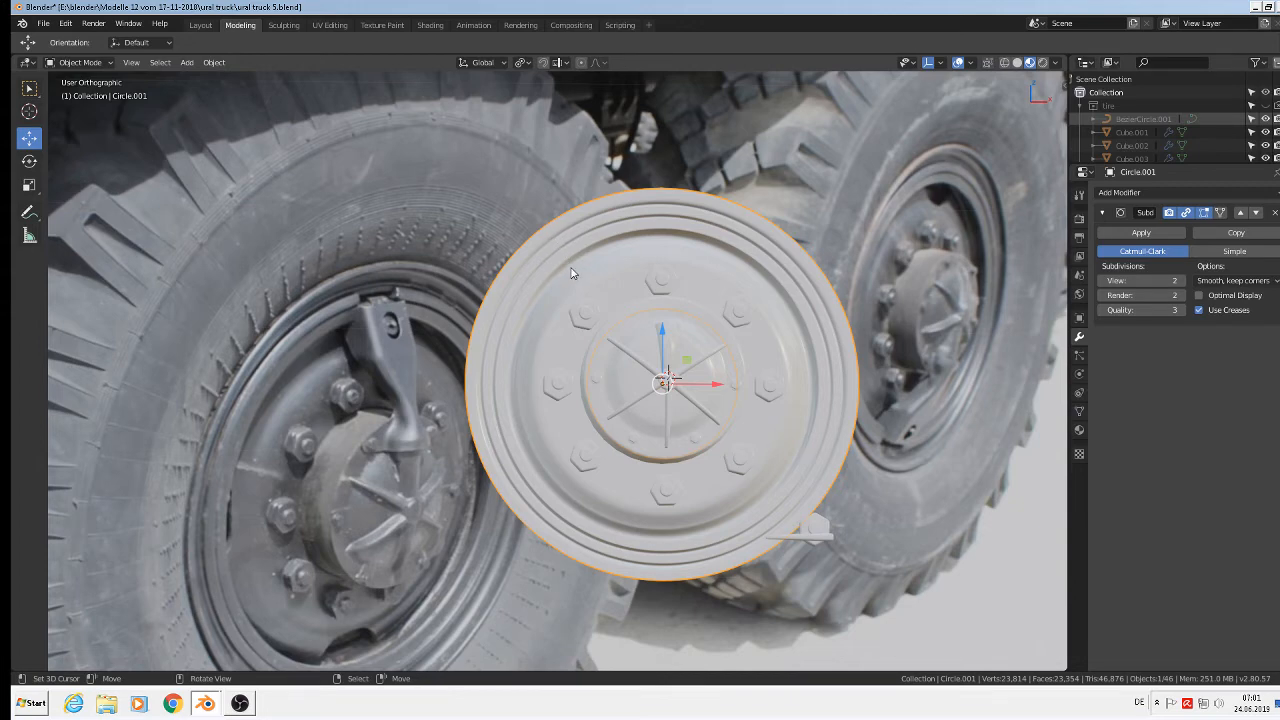
Step: Extrude the rim's outermost edge loop backward along Y in Edit Mode to form the outer side wall
{"action": "middle_click_drag", "start_coordinate": [572, 272], "coordinate": [455, 210]}
{"action": "scroll", "coordinate": [600, 250], "scroll_direction": "up", "scroll_amount": 3}
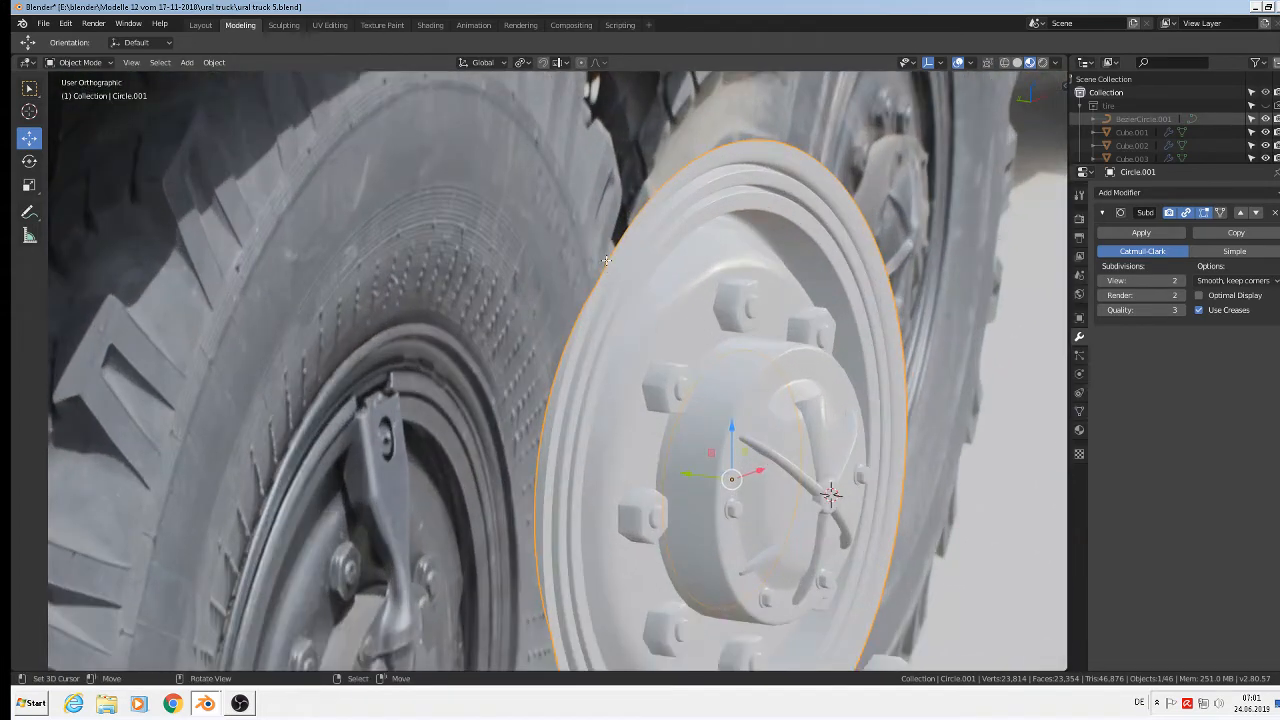
{"action": "key", "text": "Tab"}
{"action": "left_click", "coordinate": [617, 250], "text": "alt"}
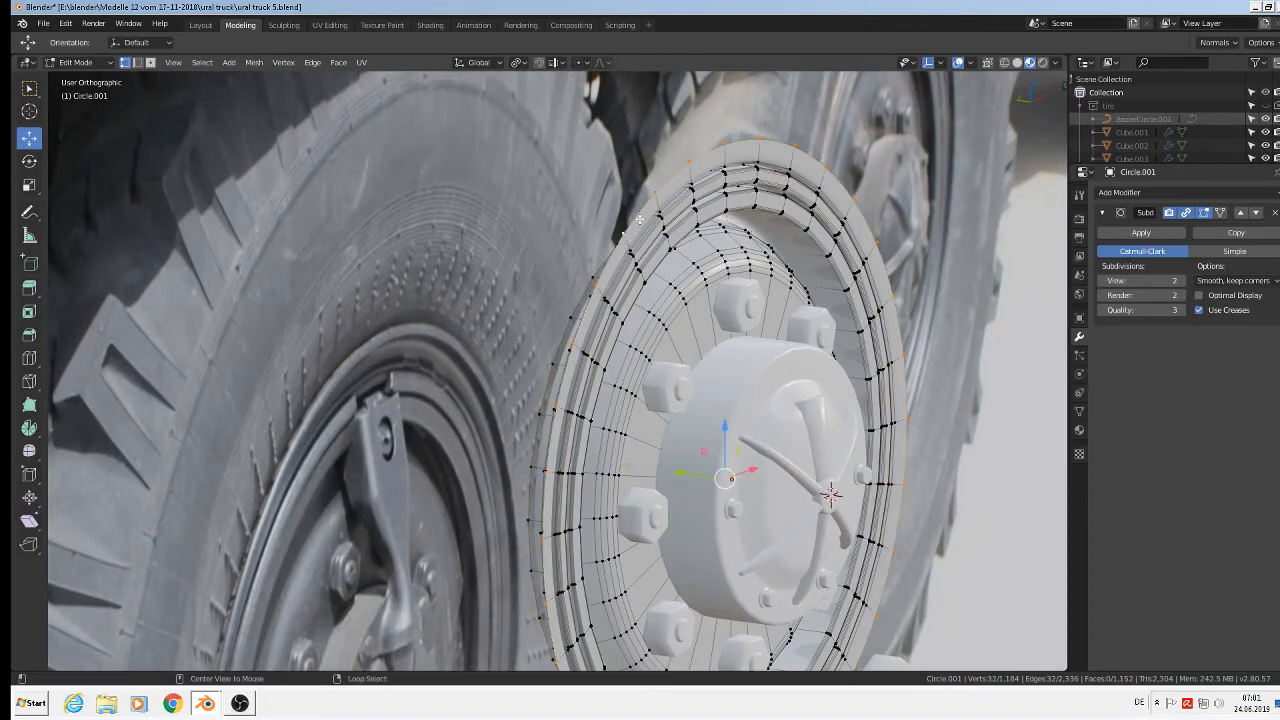
{"action": "key", "text": "e"}
{"action": "key", "text": "Escape"}
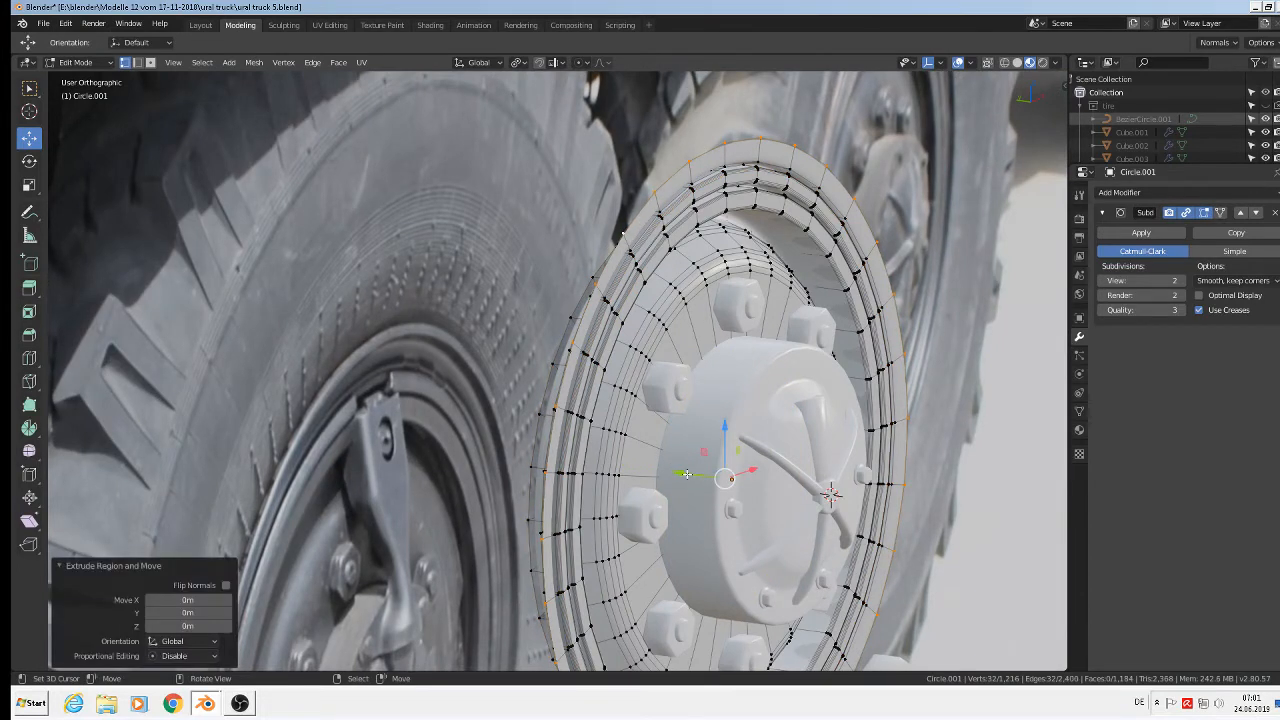
{"action": "key", "text": "s"}
{"action": "left_click", "coordinate": [629, 213]}
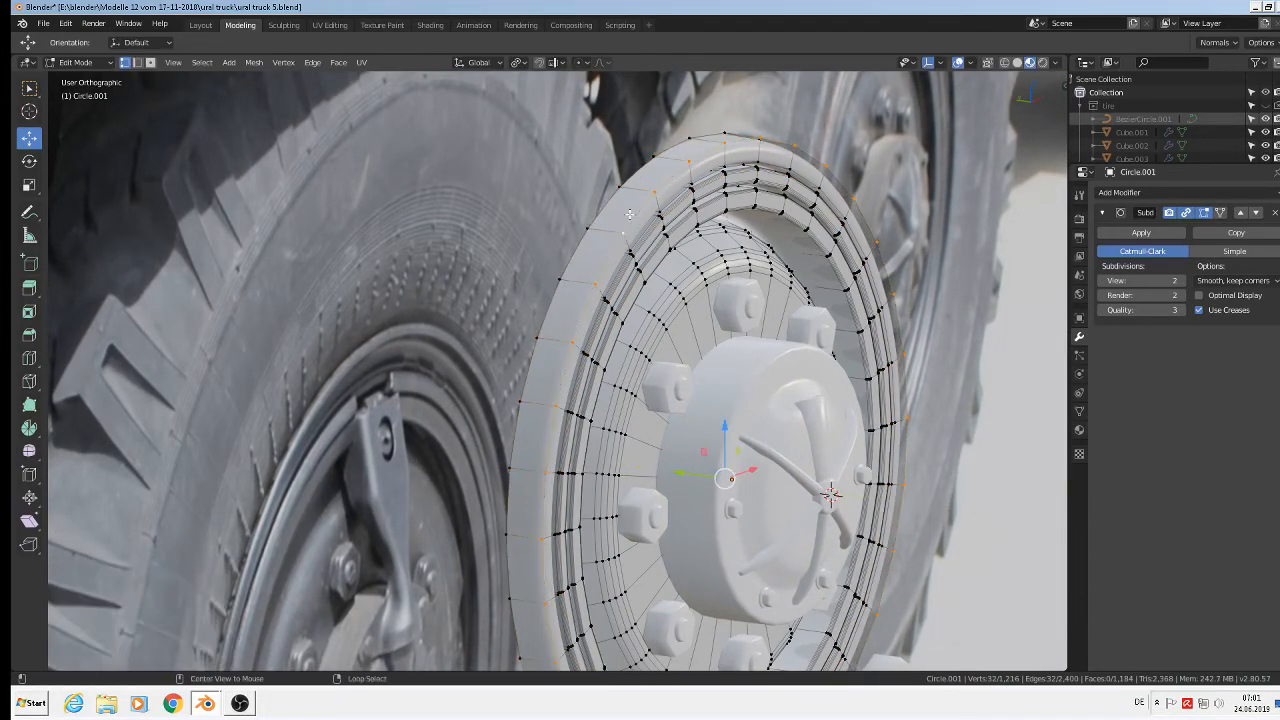
Step: Bevel the front outer edge loop of the rim with four segments and return to Object Mode facing the reference photo
{"action": "scroll", "coordinate": [694, 284], "scroll_direction": "up", "scroll_amount": 1}
{"action": "key", "text": "ctrl+b"}
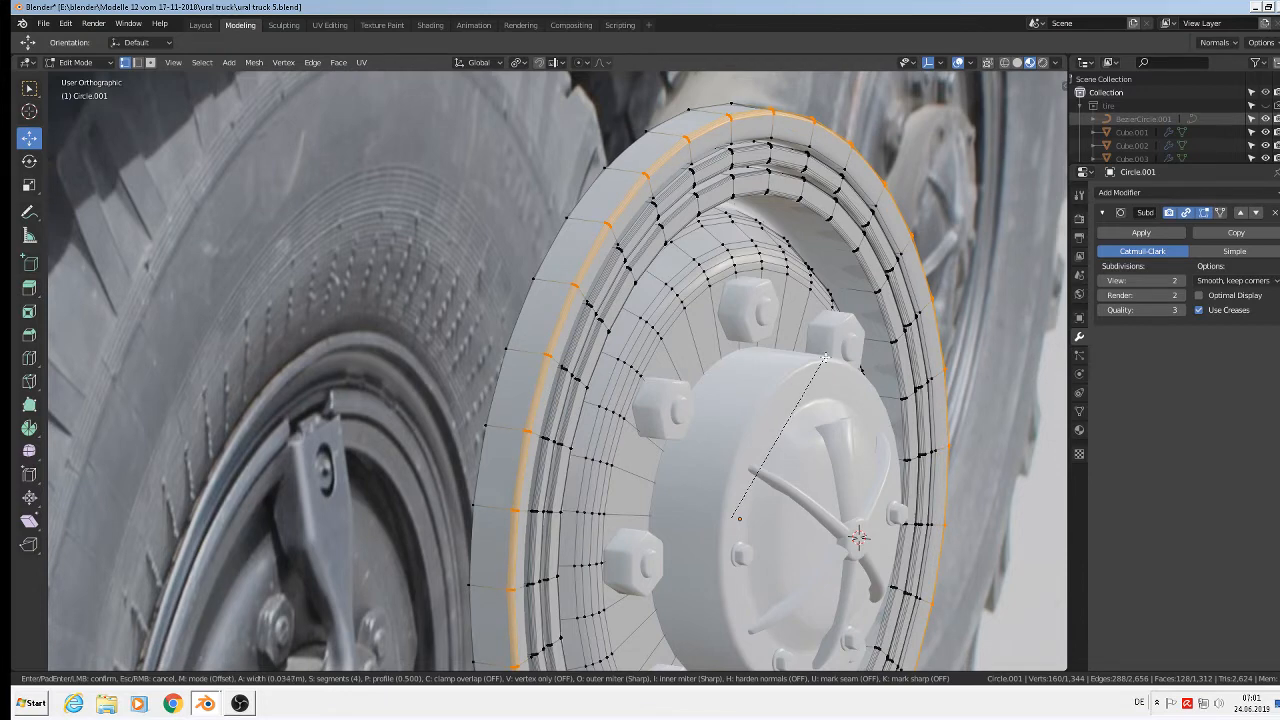
{"action": "left_click", "coordinate": [739, 518]}
{"action": "scroll", "coordinate": [739, 518], "scroll_direction": "down", "scroll_amount": 4}
{"action": "key", "text": "Tab"}
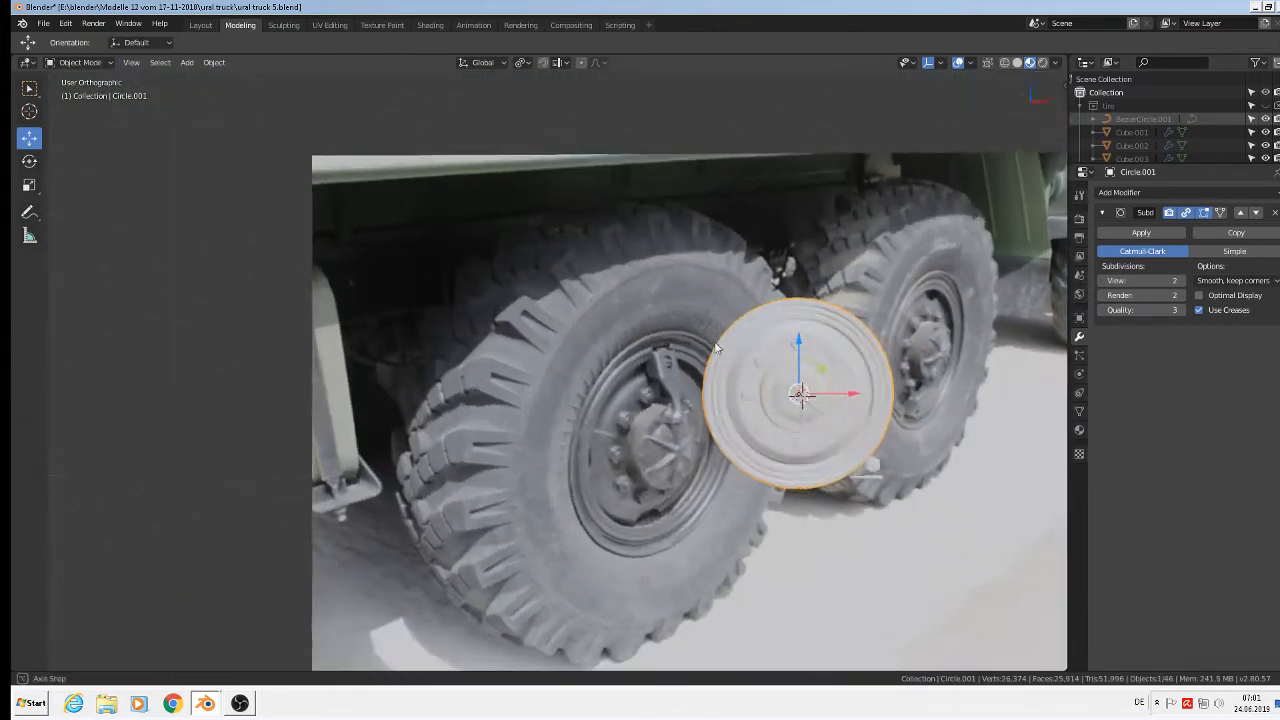
{"action": "middle_click_drag", "start_coordinate": [715, 347], "coordinate": [665, 439]}
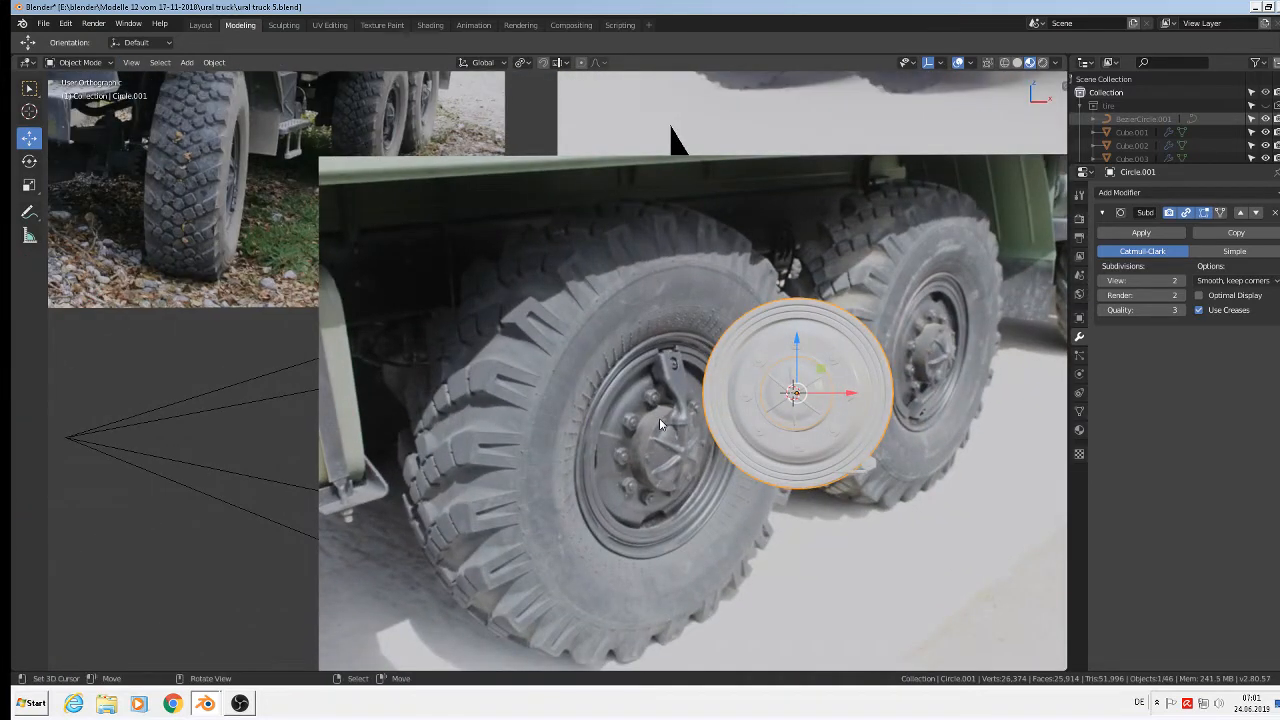
Step: Switch to a closer front view of the wheel hub and save the file
{"action": "scroll", "coordinate": [659, 418], "scroll_direction": "up", "scroll_amount": 1}
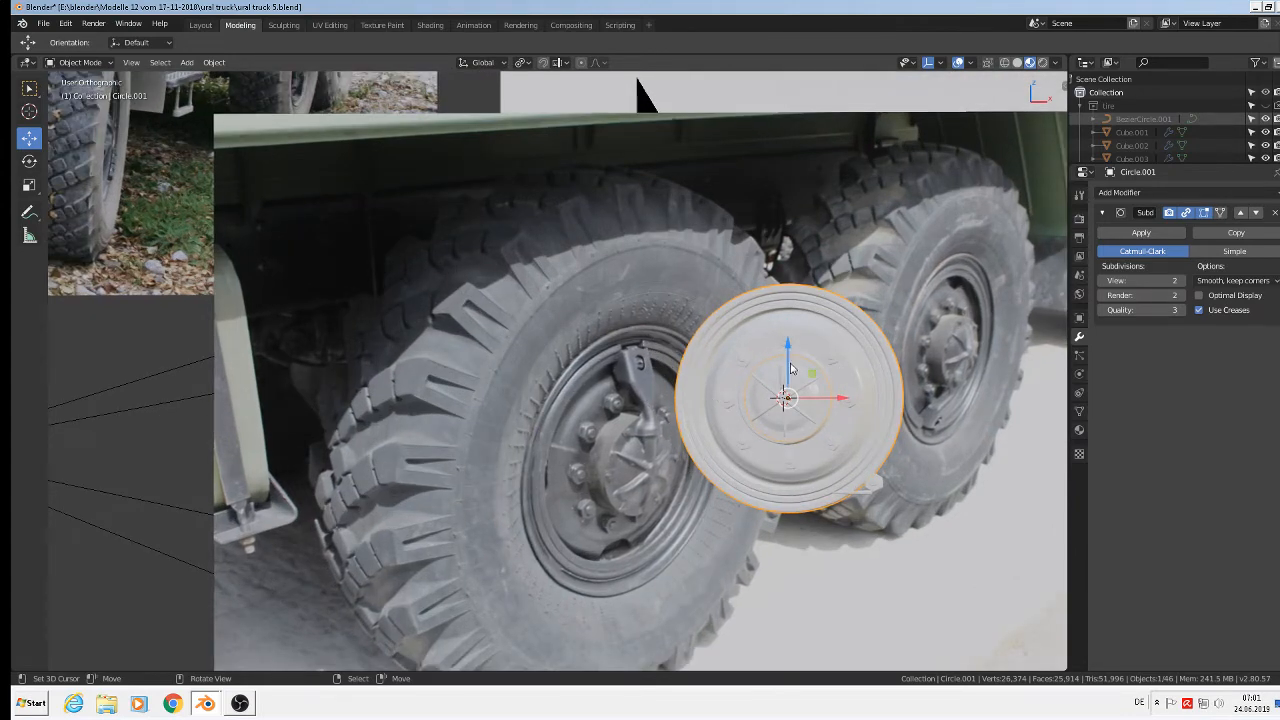
{"action": "key", "text": "KP_1"}
{"action": "scroll", "coordinate": [792, 354], "scroll_direction": "up", "scroll_amount": 2}
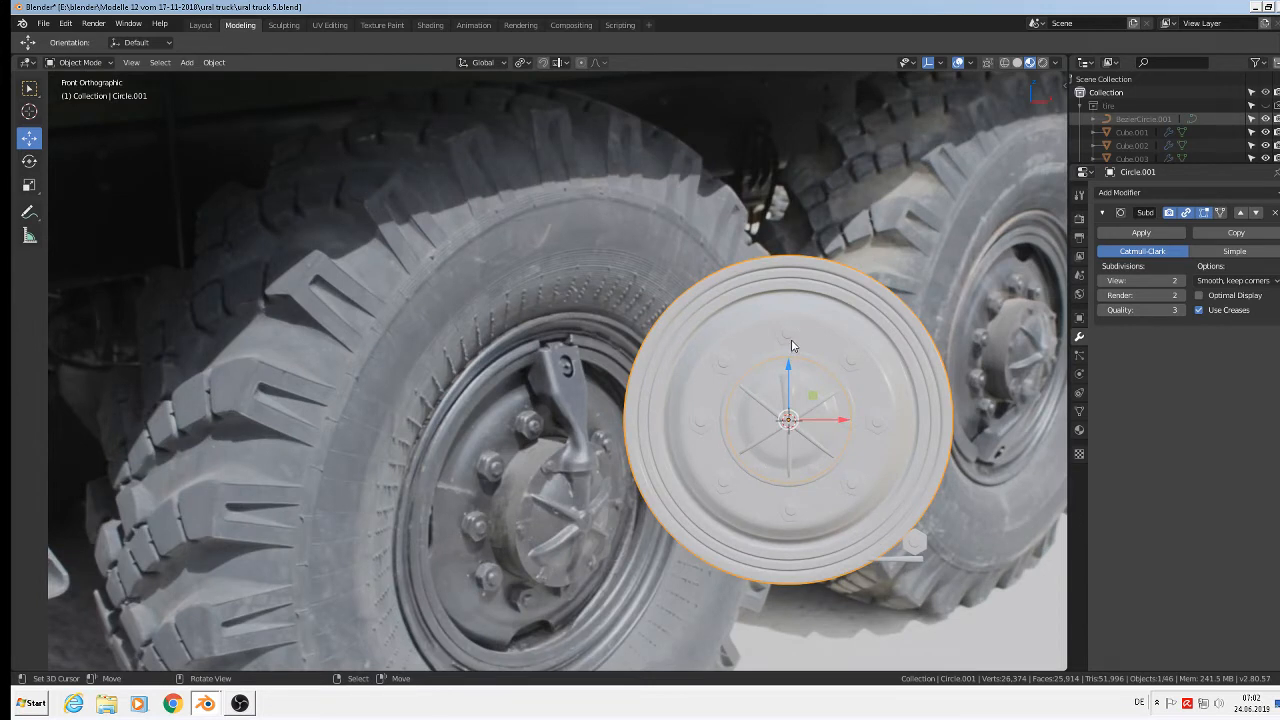
{"action": "left_click", "coordinate": [44, 23]}
{"action": "left_click", "coordinate": [84, 127]}
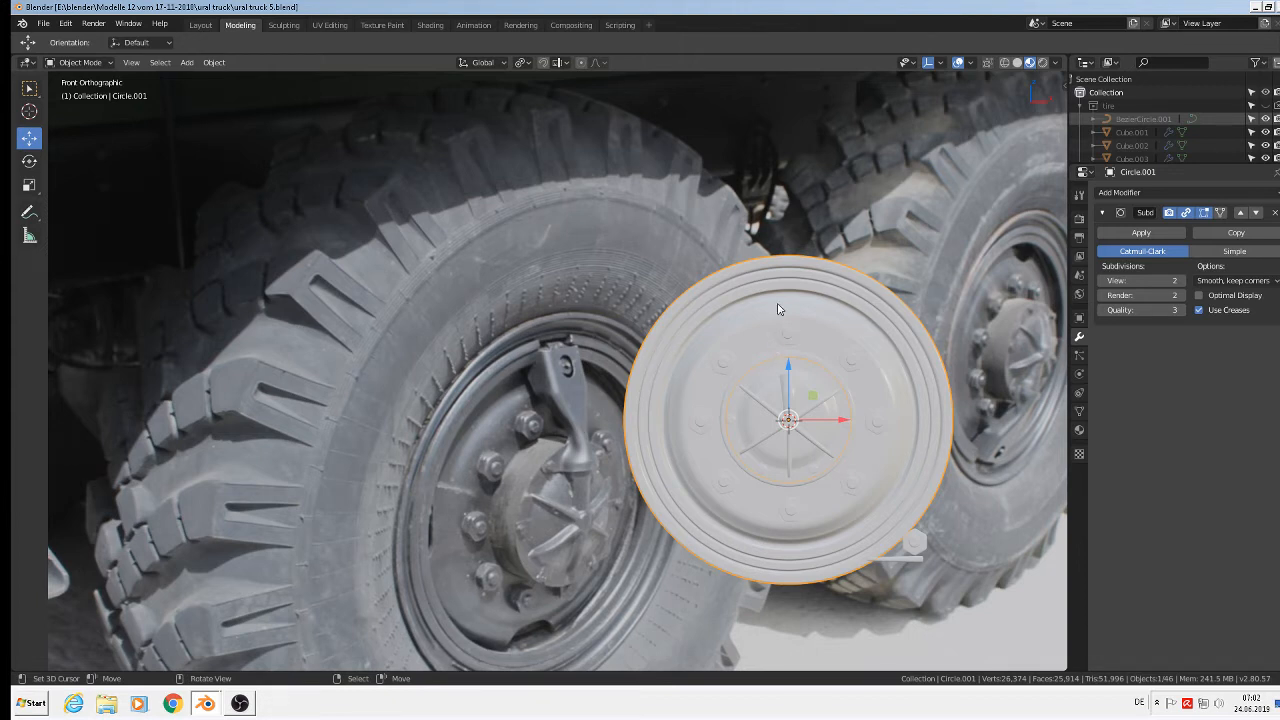
Step: Add a plane over the tire area beside the modelled hub and rotate it 90° about the X axis
{"action": "right_click", "coordinate": [465, 280], "text": "shift"}
{"action": "left_click", "coordinate": [187, 63]}
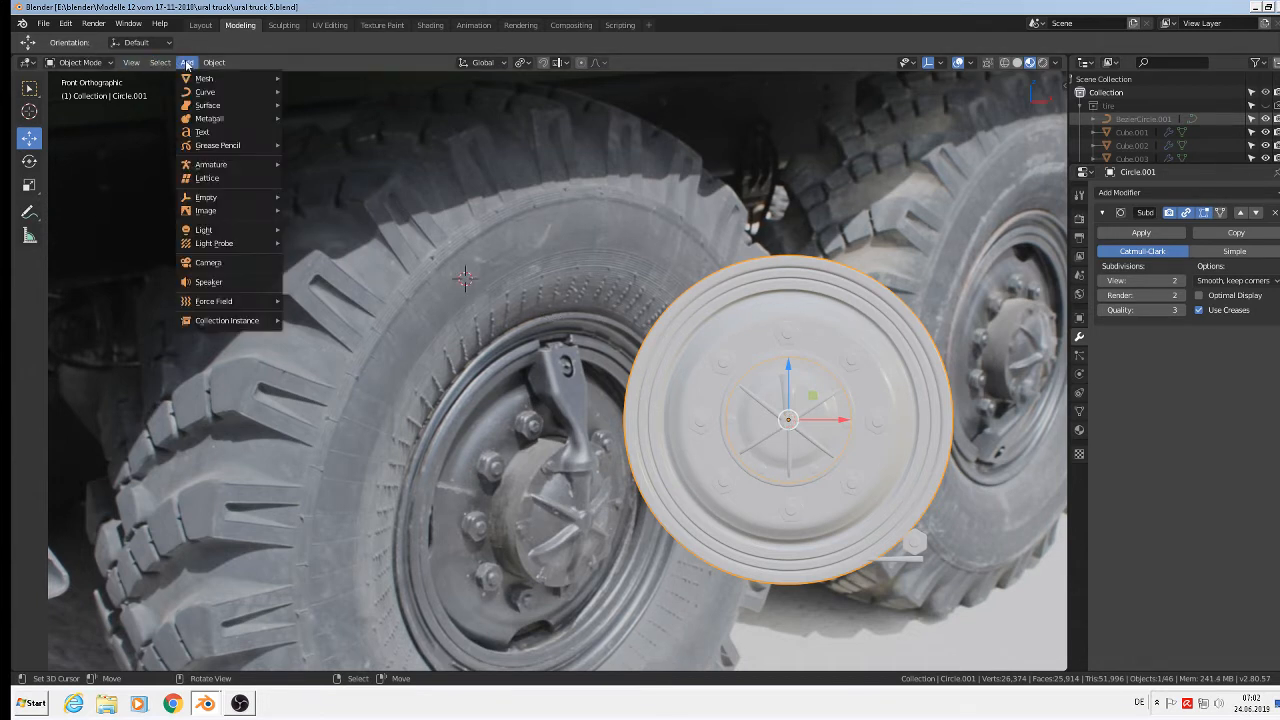
{"action": "mouse_move", "coordinate": [205, 78]}
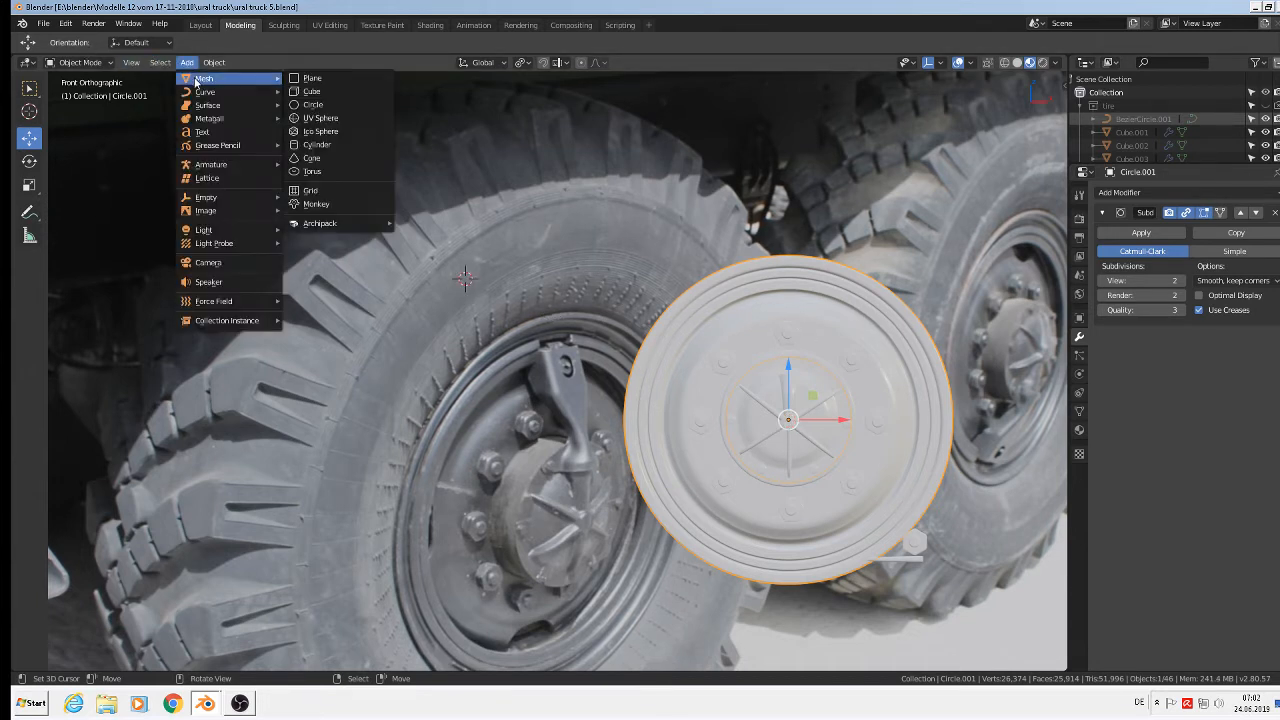
{"action": "left_click", "coordinate": [322, 78]}
{"action": "type", "text": "rx"}
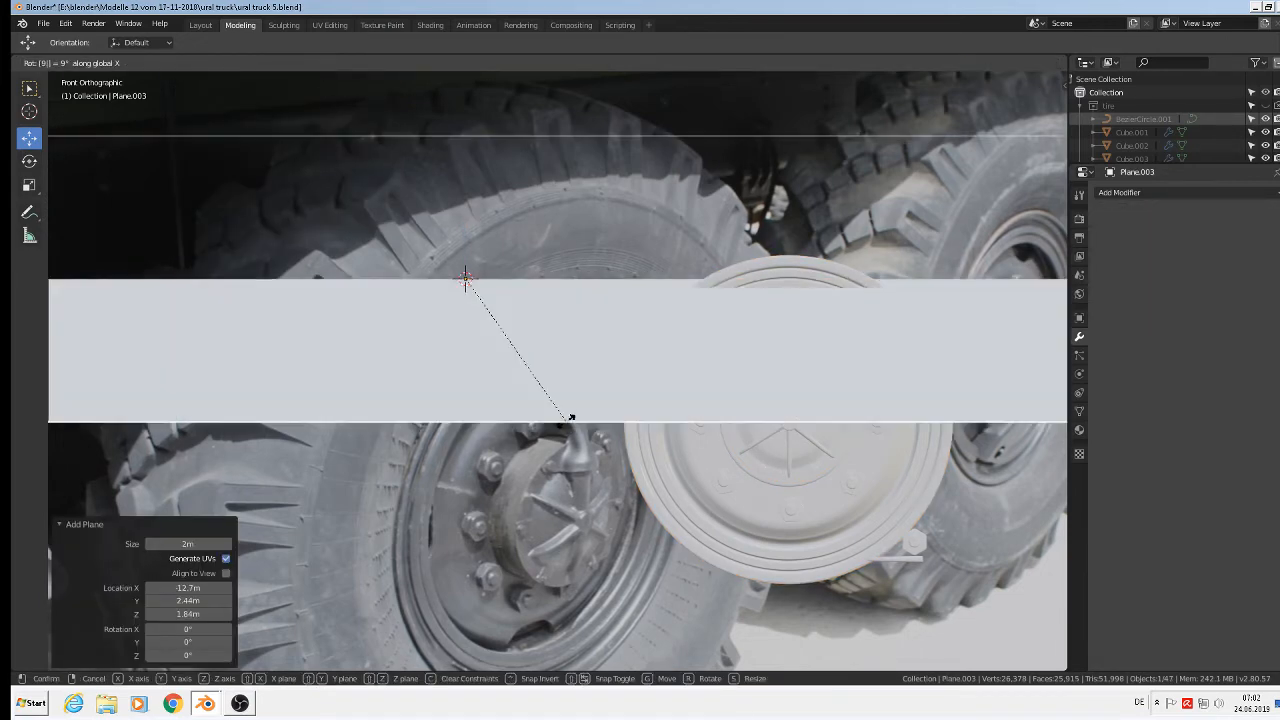
{"action": "type", "text": "90"}
{"action": "key", "text": "Return"}
Step: Scale the plane to 0.096, shrink it again to about half, and move it -0.0599 m along Y in front of the reference image
{"action": "key", "text": "s"}
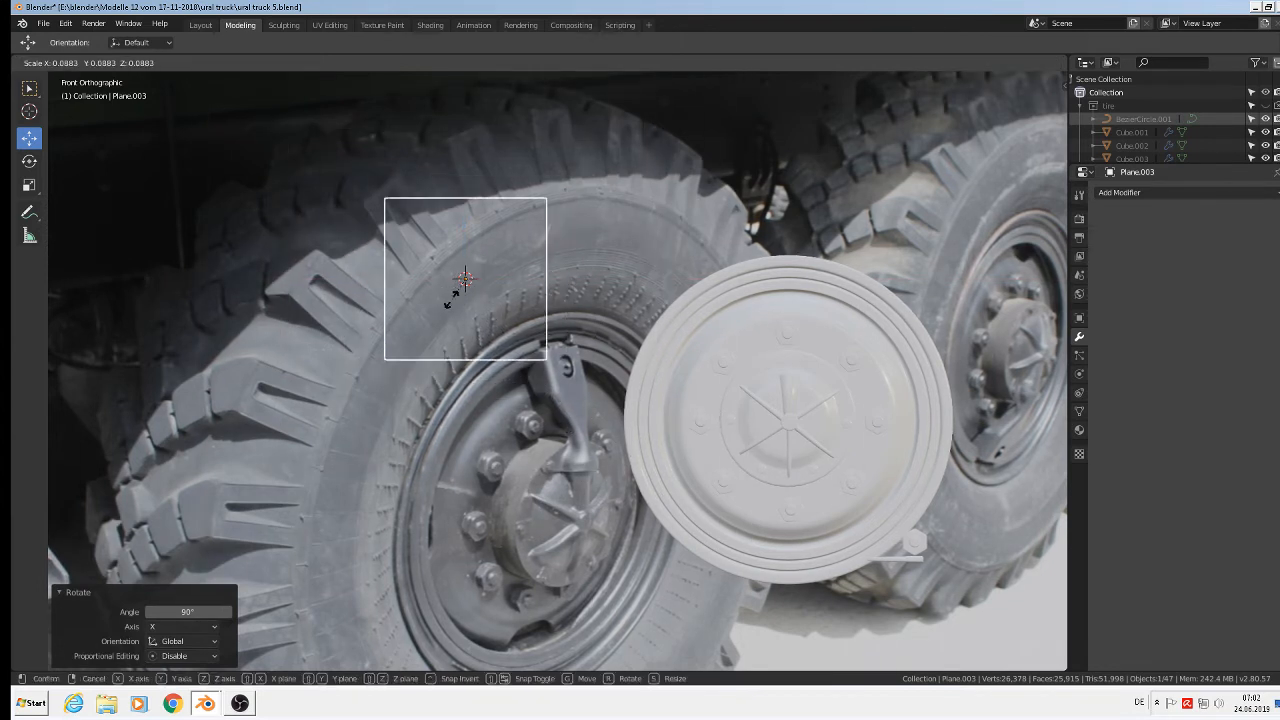
{"action": "left_click", "coordinate": [447, 298]}
{"action": "key", "text": "s"}
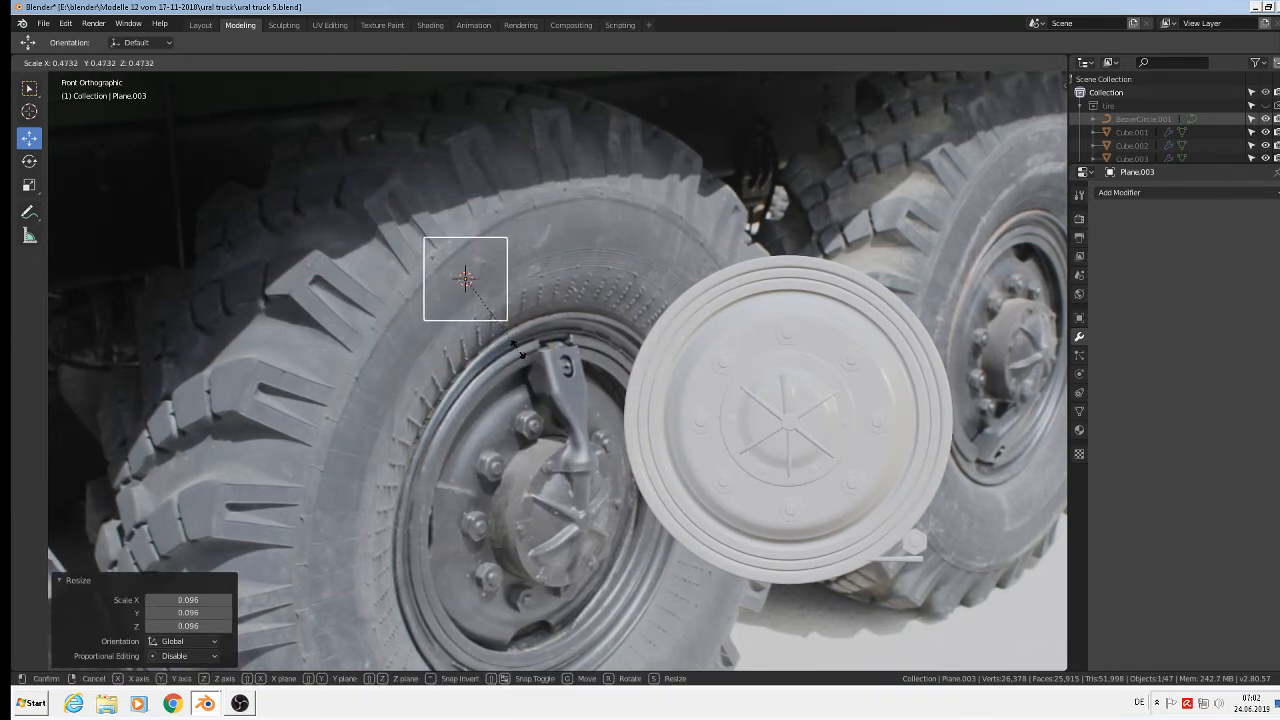
{"action": "left_click", "coordinate": [503, 345]}
{"action": "middle_click_drag", "start_coordinate": [503, 345], "coordinate": [440, 288]}
{"action": "left_click_drag", "start_coordinate": [417, 271], "coordinate": [689, 484]}
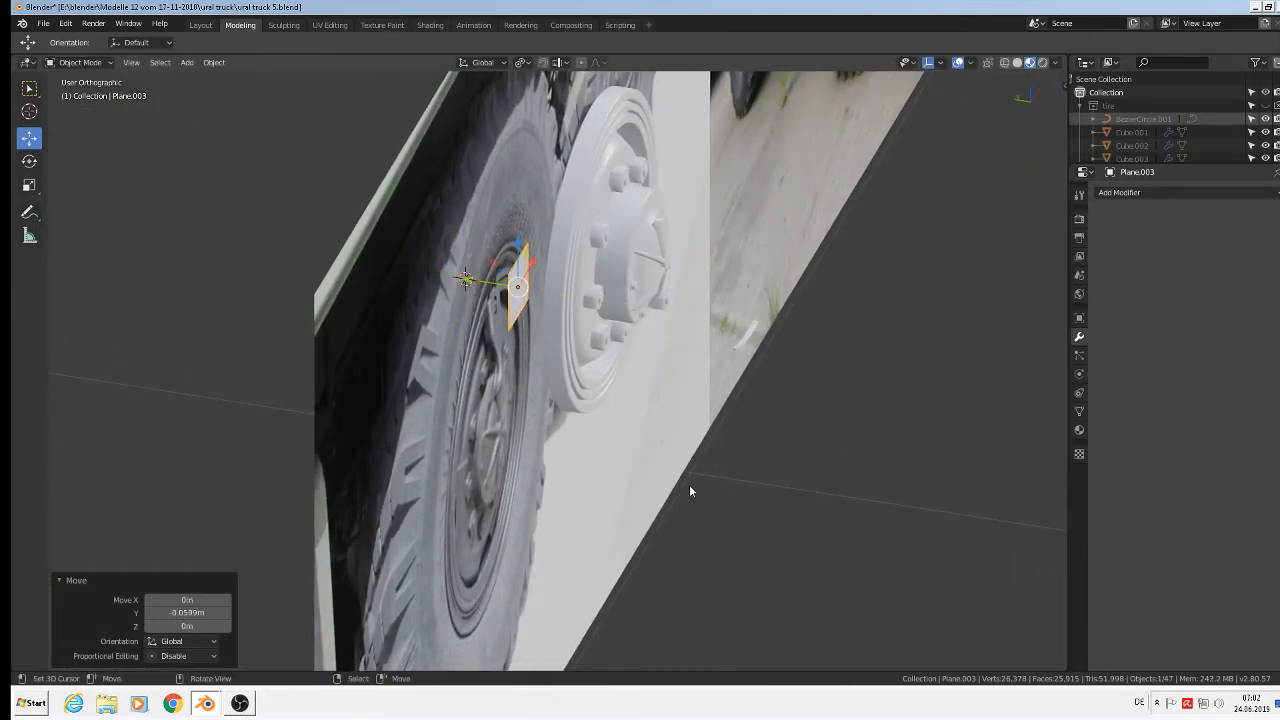
Step: Extrude the plane's bottom edge 0.0777 m downward and narrow the new edge to 0.523 along X
{"action": "key", "text": "KP_1"}
{"action": "scroll", "coordinate": [689, 487], "scroll_direction": "up", "scroll_amount": 1}
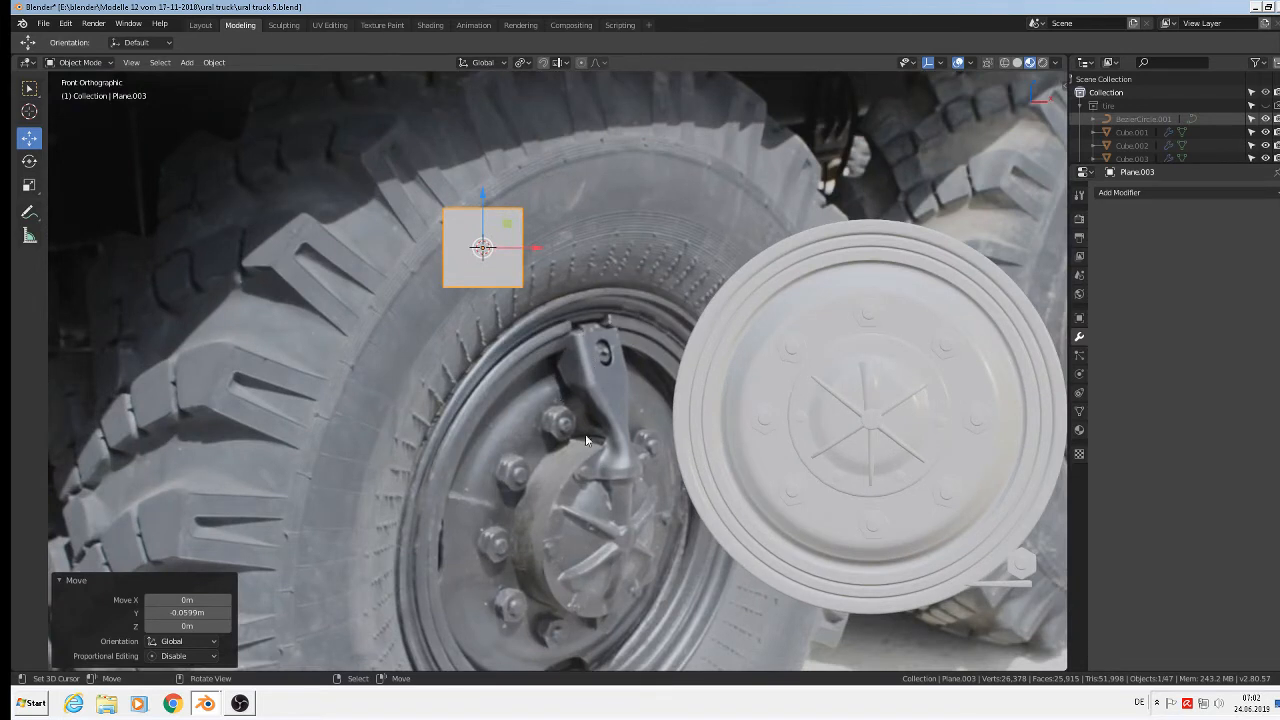
{"action": "middle_click_drag", "start_coordinate": [495, 318], "coordinate": [487, 310]}
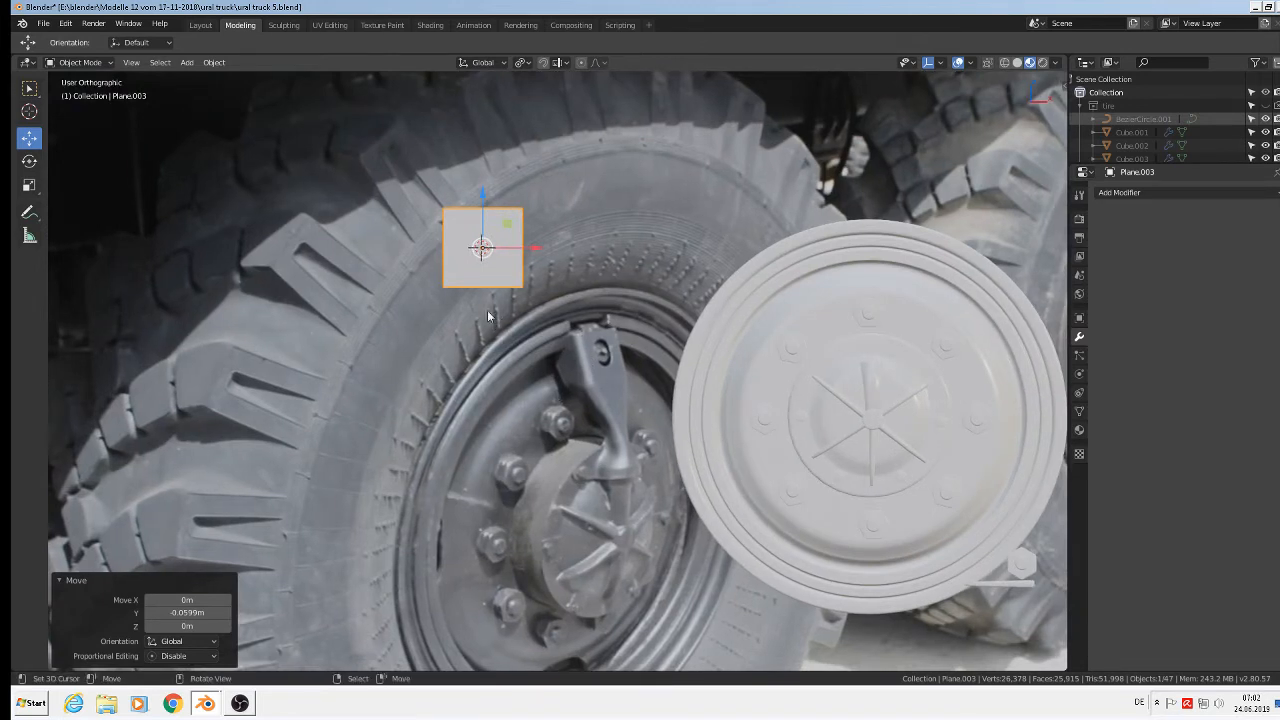
{"action": "key", "text": "Tab"}
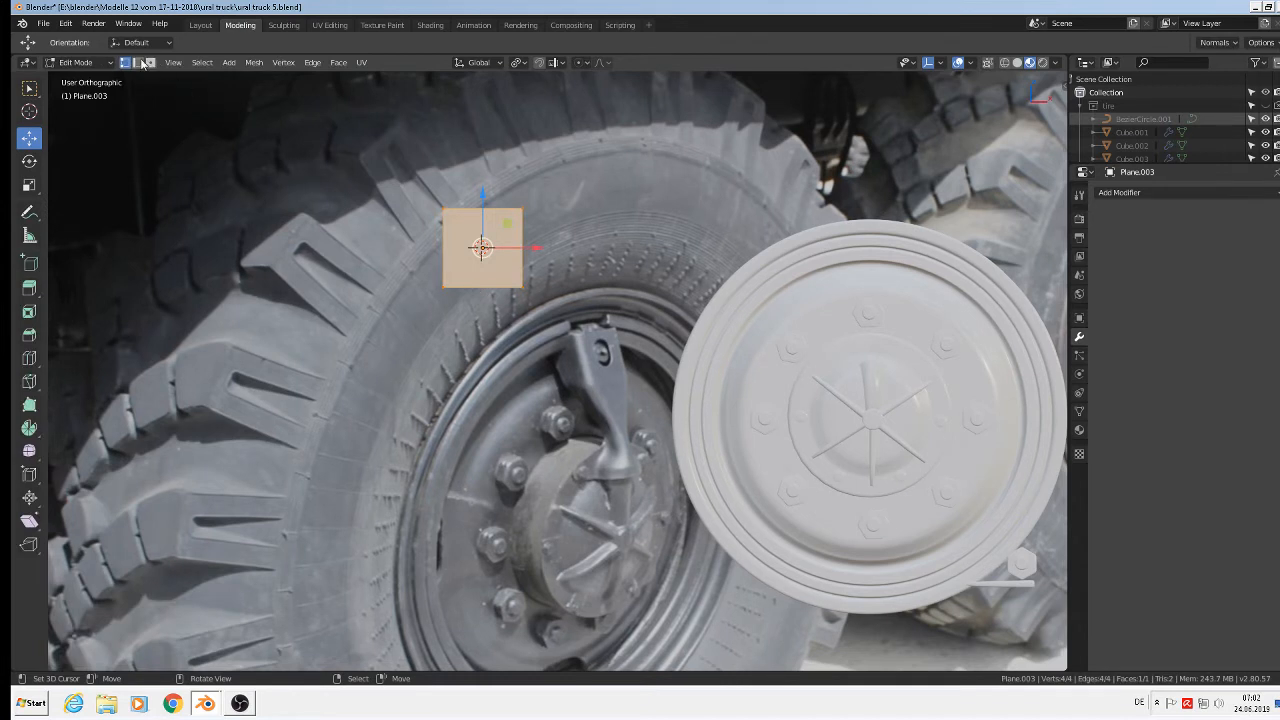
{"action": "left_click", "coordinate": [490, 287]}
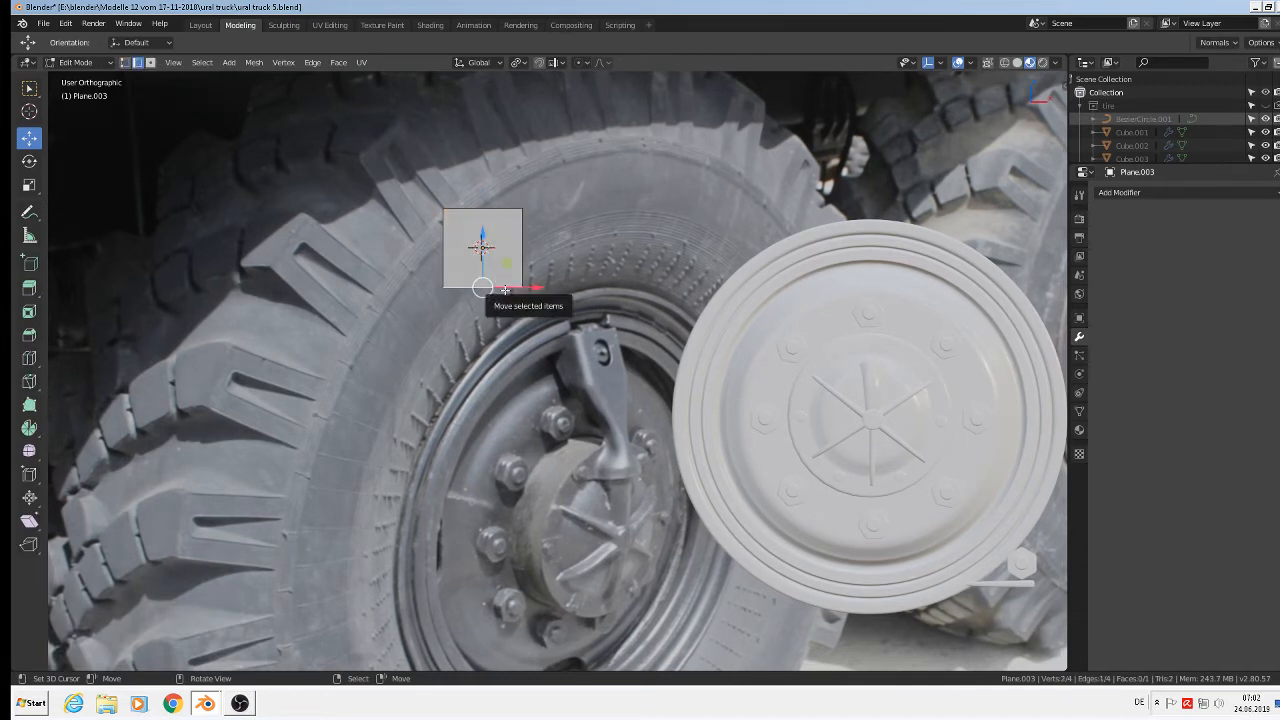
{"action": "key", "text": "e"}
{"action": "left_click_drag", "start_coordinate": [482, 237], "coordinate": [488, 322]}
{"action": "key", "text": "s"}
{"action": "key", "text": "x"}
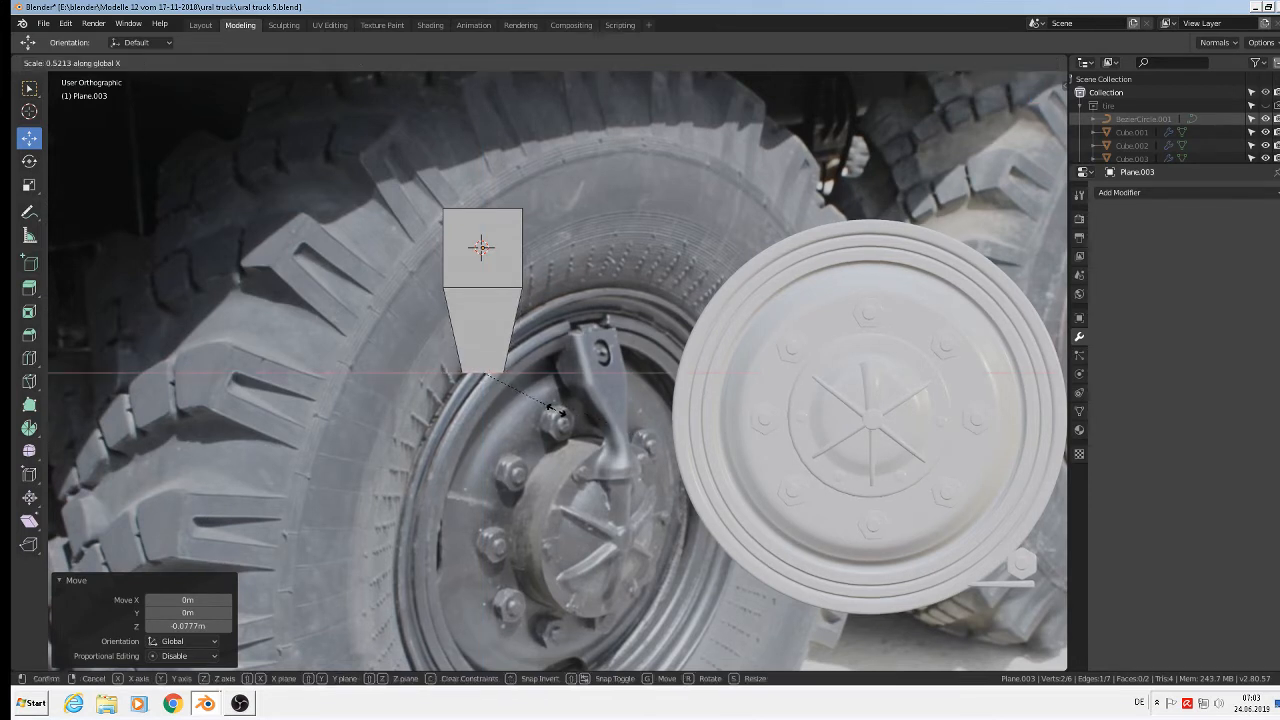
{"action": "left_click", "coordinate": [554, 410]}
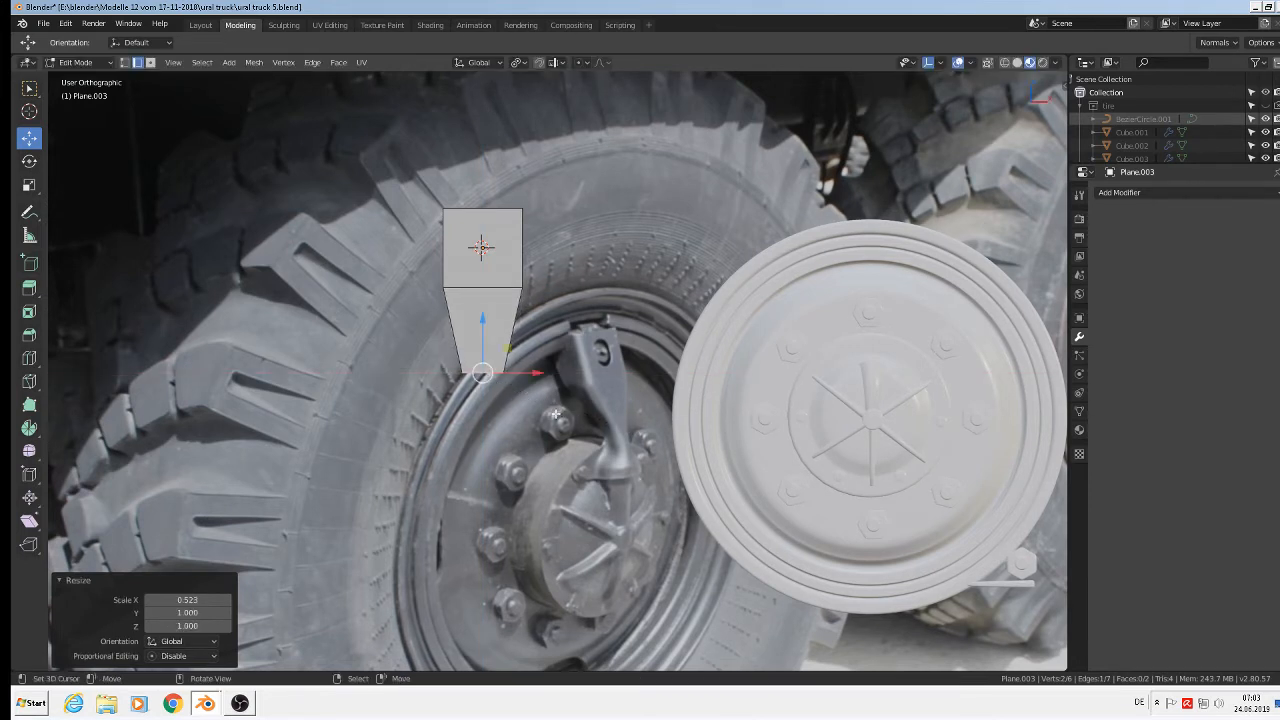
Step: Extrude the narrow bottom edge 0.031 m downward and widen it to about 2.47 times its width
{"action": "key", "text": "e"}
{"action": "left_click", "coordinate": [552, 416]}
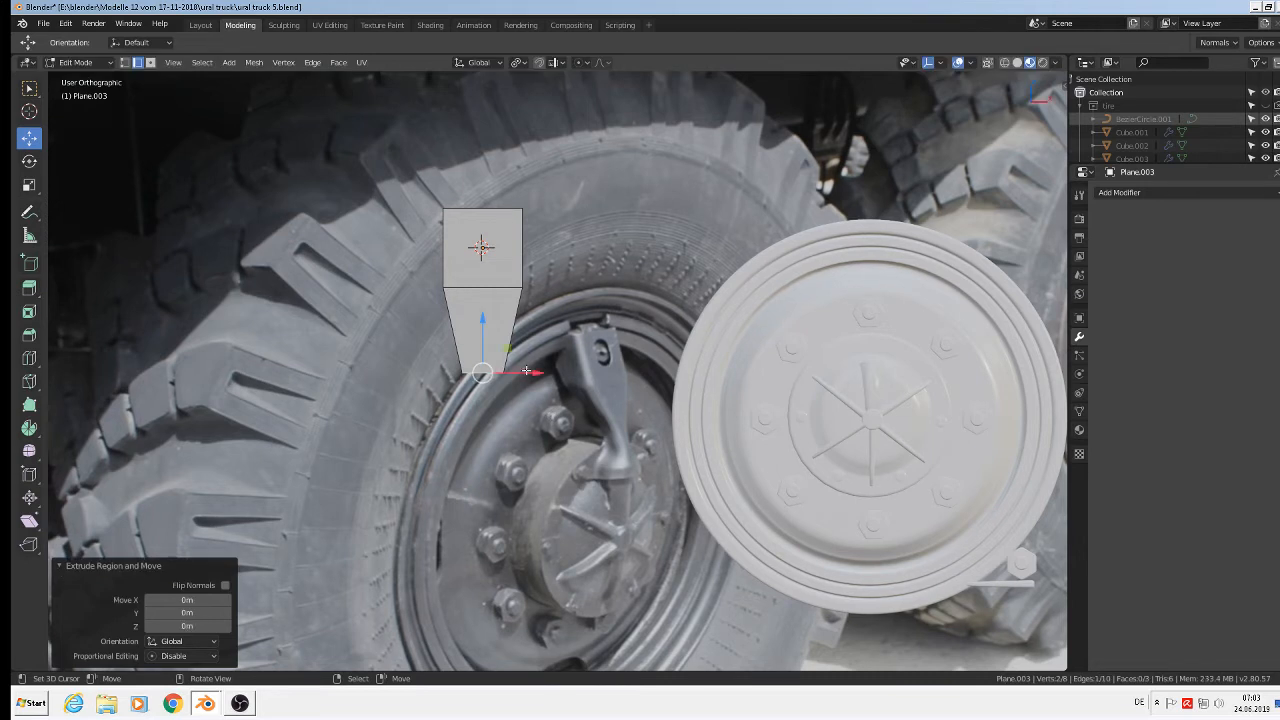
{"action": "left_click_drag", "start_coordinate": [487, 324], "coordinate": [490, 358]}
{"action": "key", "text": "s"}
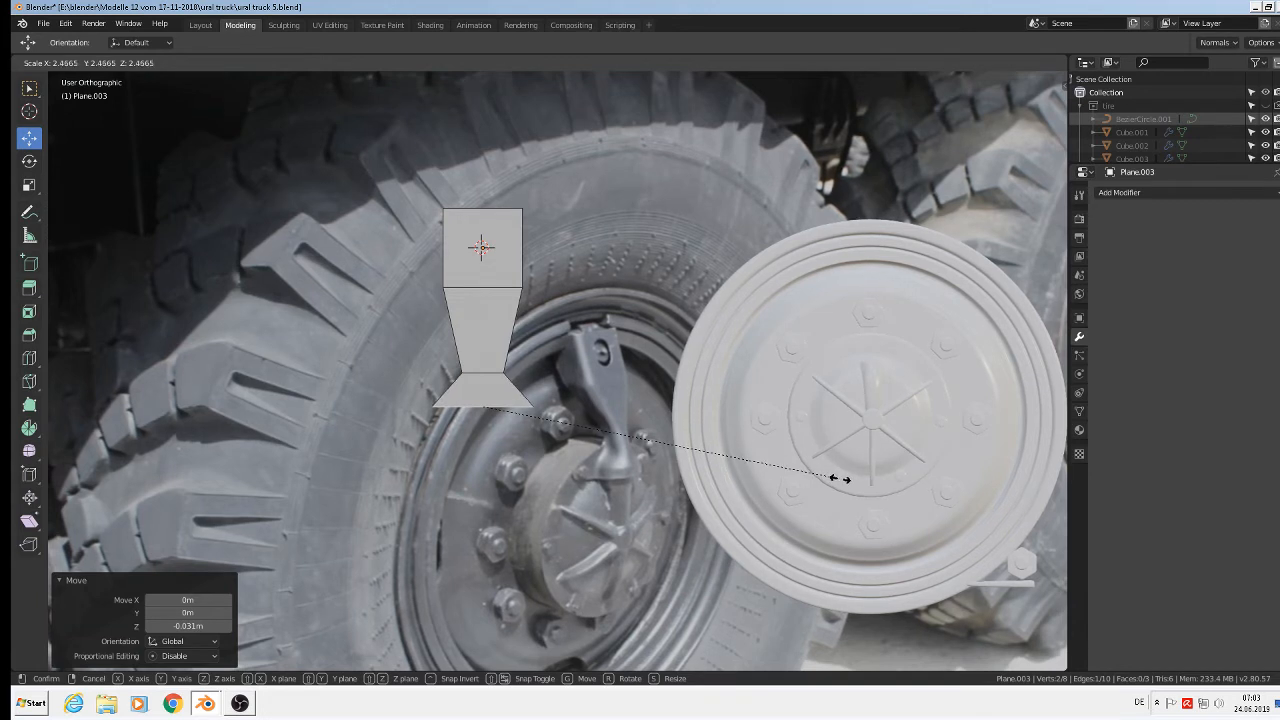
{"action": "left_click", "coordinate": [836, 478]}
Step: Extrude the widened bottom edge straight down by 0.017 m to form the foot of the bracket
{"action": "key", "text": "e"}
{"action": "right_click", "coordinate": [537, 411]}
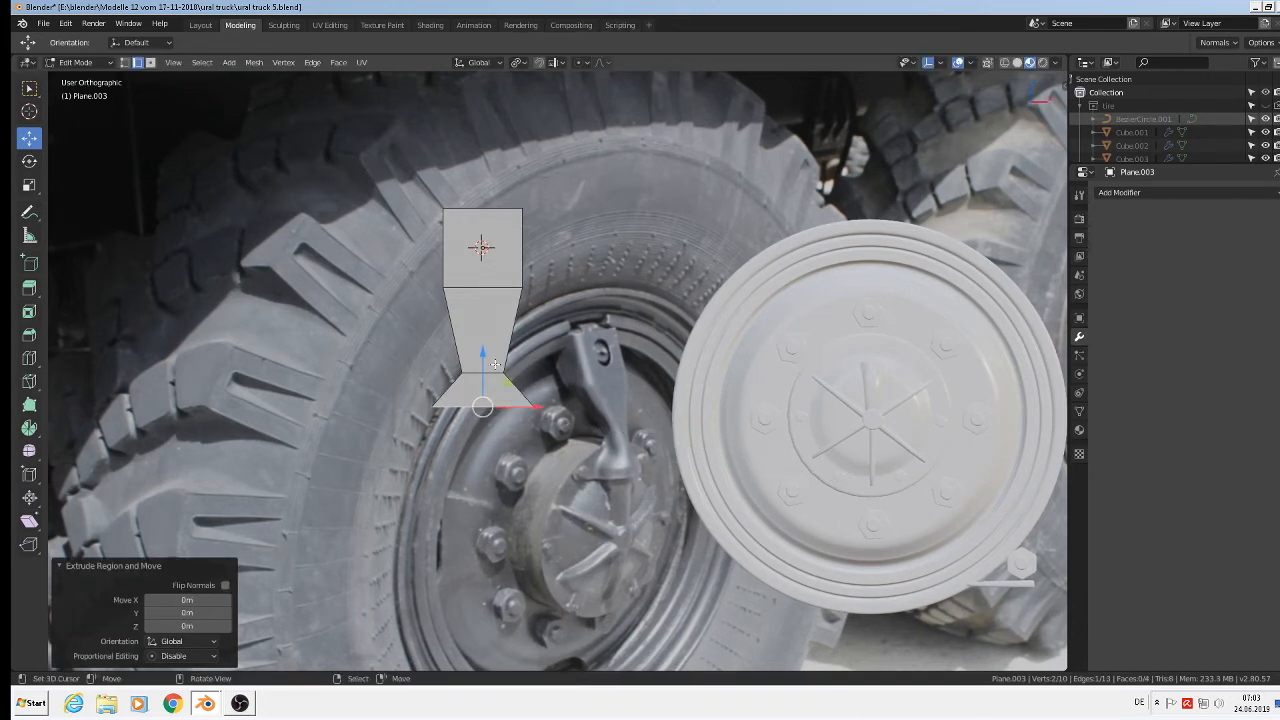
{"action": "left_click_drag", "start_coordinate": [485, 357], "coordinate": [485, 376]}
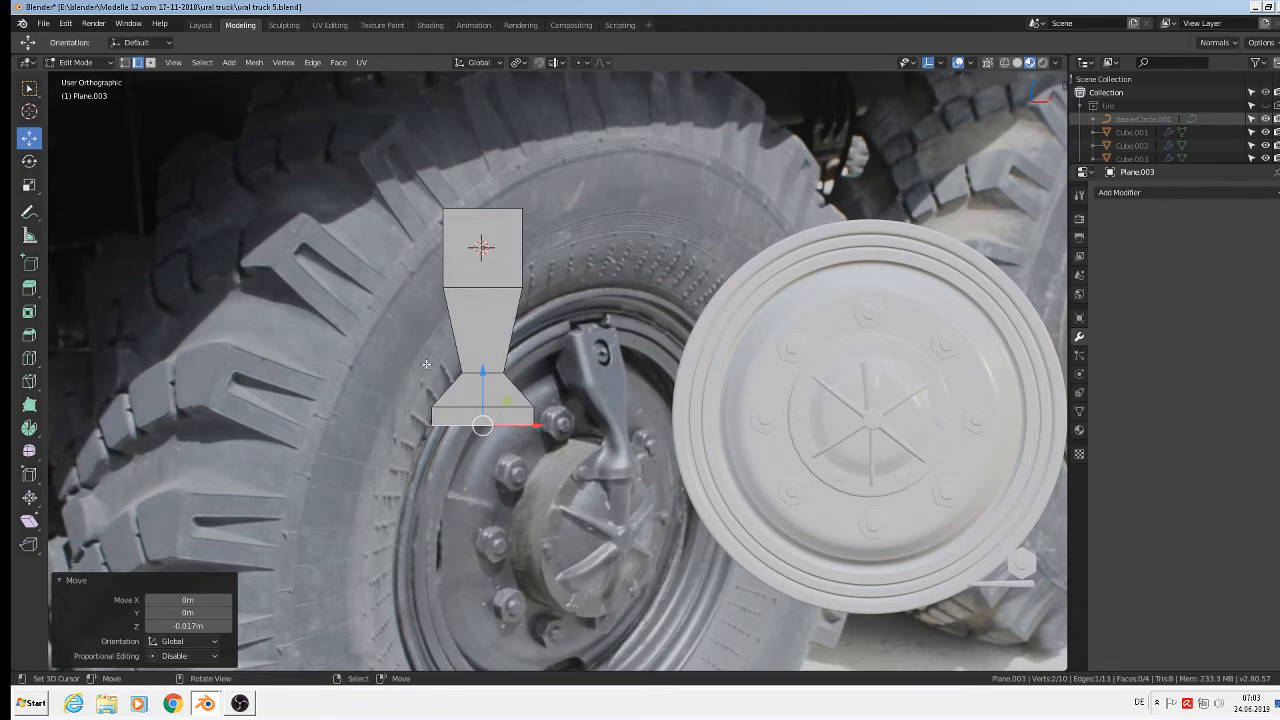
Step: Select the bracket's entire outline edges and extrude them 0.0387 m back along Y to give it depth
{"action": "middle_click_drag", "start_coordinate": [430, 365], "coordinate": [538, 413]}
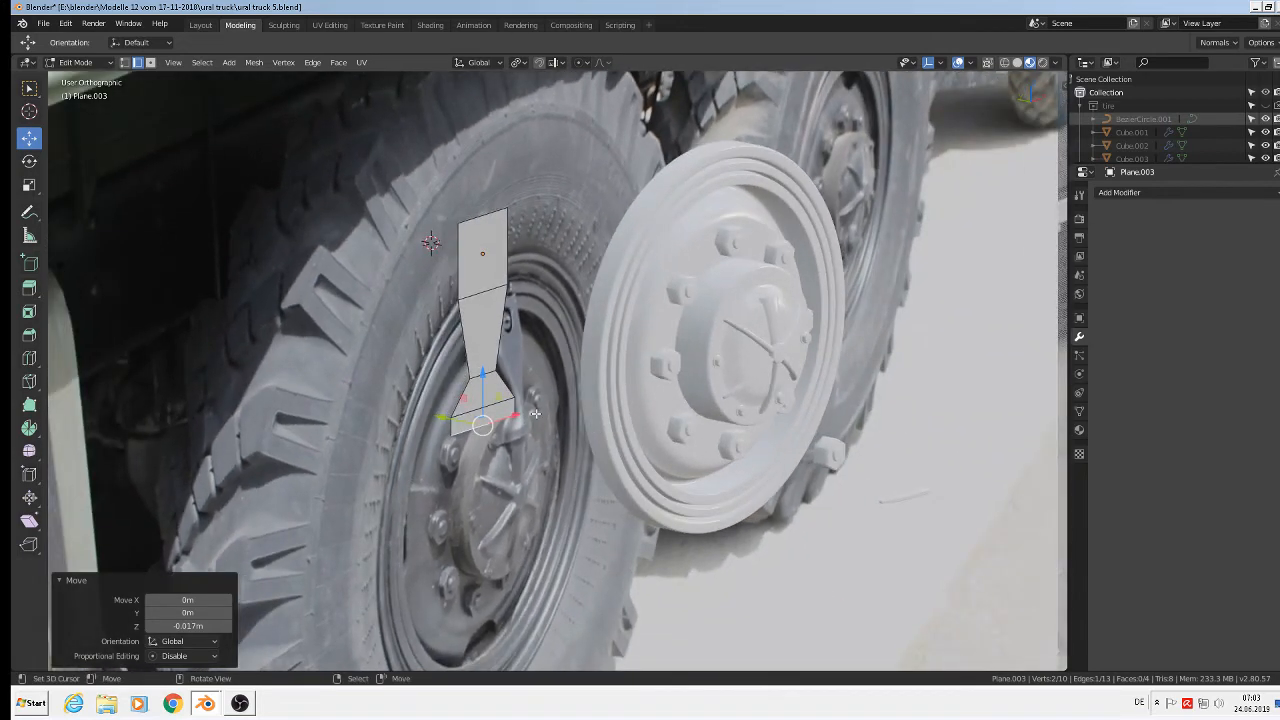
{"action": "left_click", "coordinate": [505, 322], "text": "alt"}
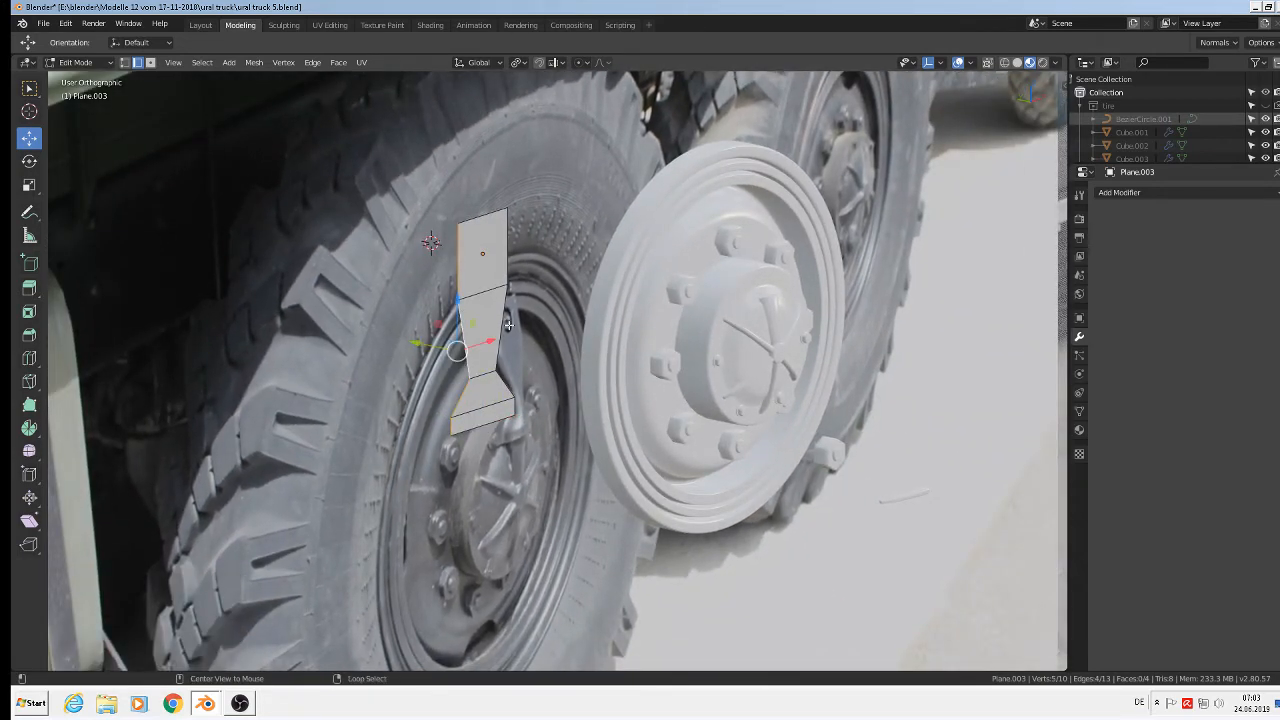
{"action": "right_click", "coordinate": [486, 225], "text": "shift"}
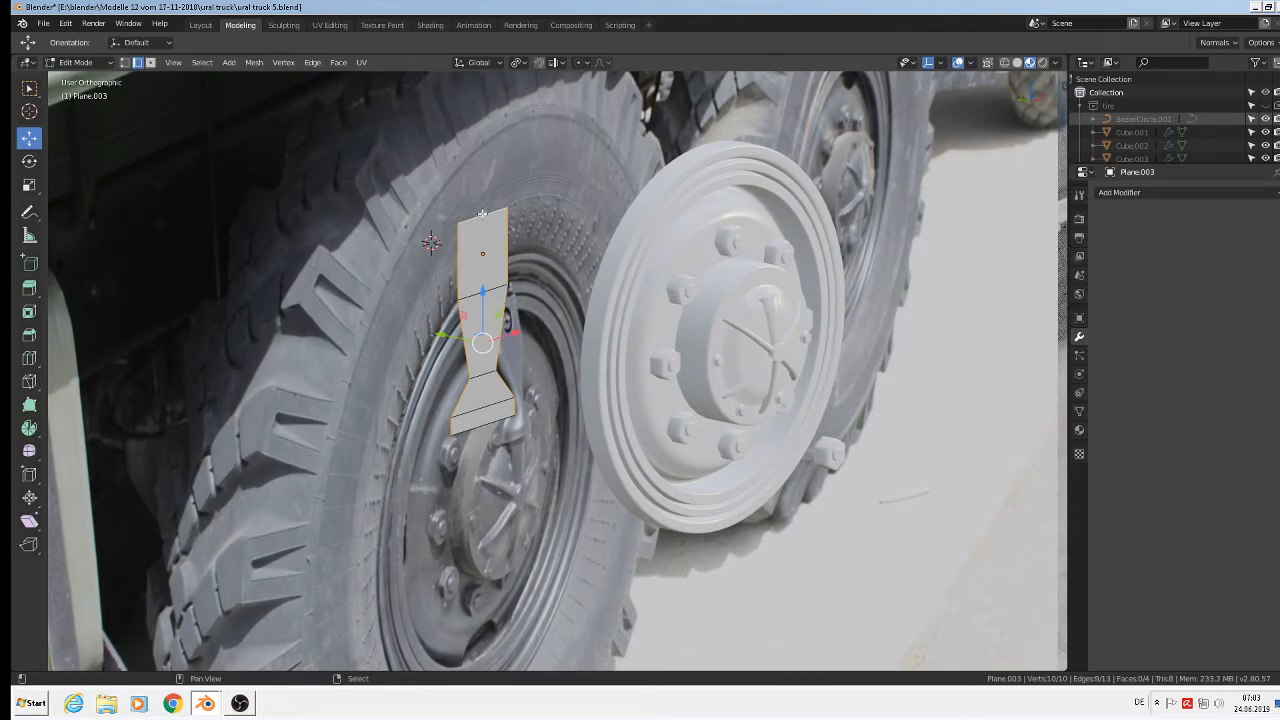
{"action": "right_click", "coordinate": [514, 431], "text": "shift"}
{"action": "middle_click_drag", "start_coordinate": [515, 430], "coordinate": [568, 451]}
{"action": "key", "text": "e"}
{"action": "right_click", "coordinate": [547, 442]}
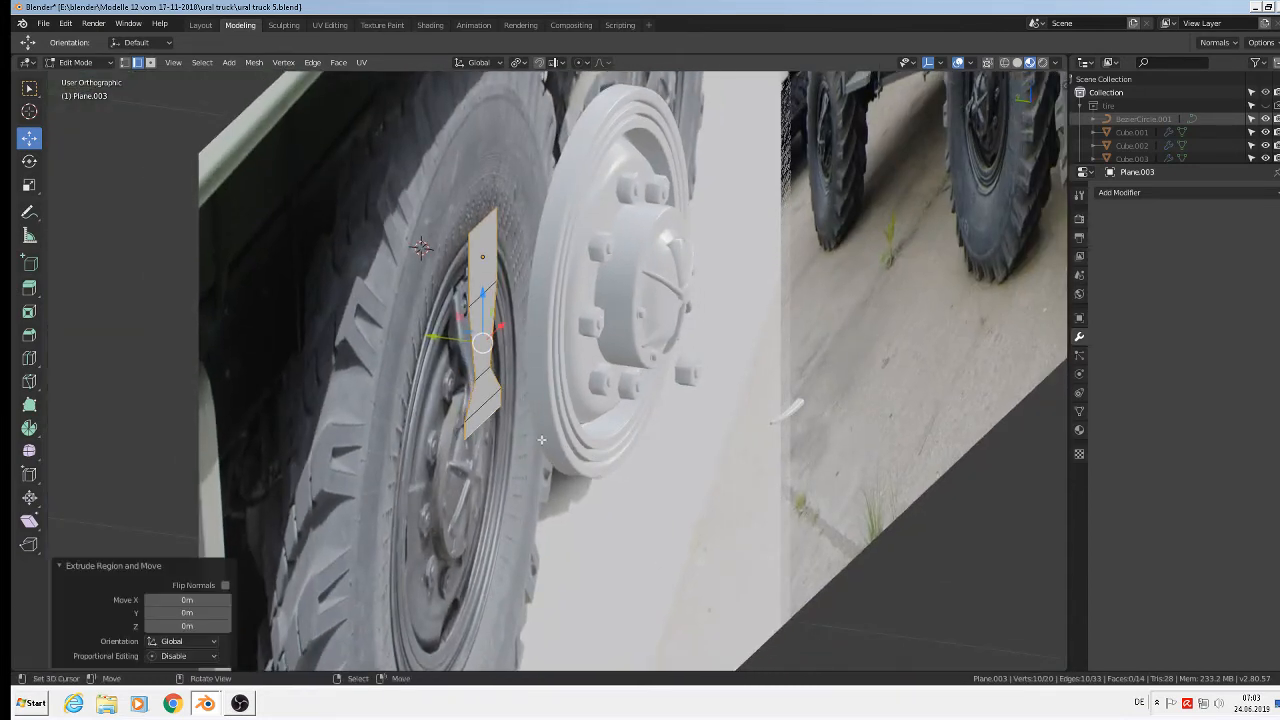
{"action": "left_click_drag", "start_coordinate": [442, 336], "coordinate": [404, 324]}
Step: Move the two rear vertices at the bracket's narrow neck -0.0225 m along Y to thin the neck
{"action": "middle_click_drag", "start_coordinate": [570, 392], "coordinate": [449, 373]}
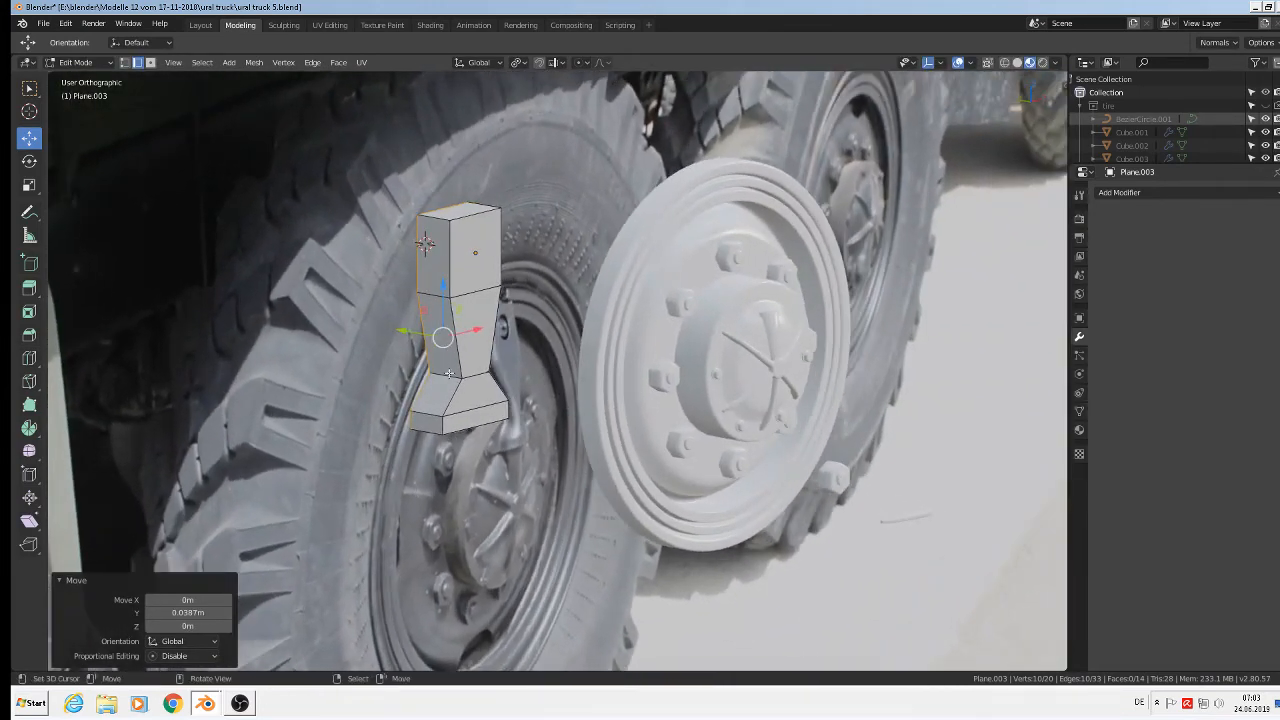
{"action": "left_click", "coordinate": [125, 62]}
{"action": "middle_click_drag", "start_coordinate": [425, 374], "coordinate": [386, 374]}
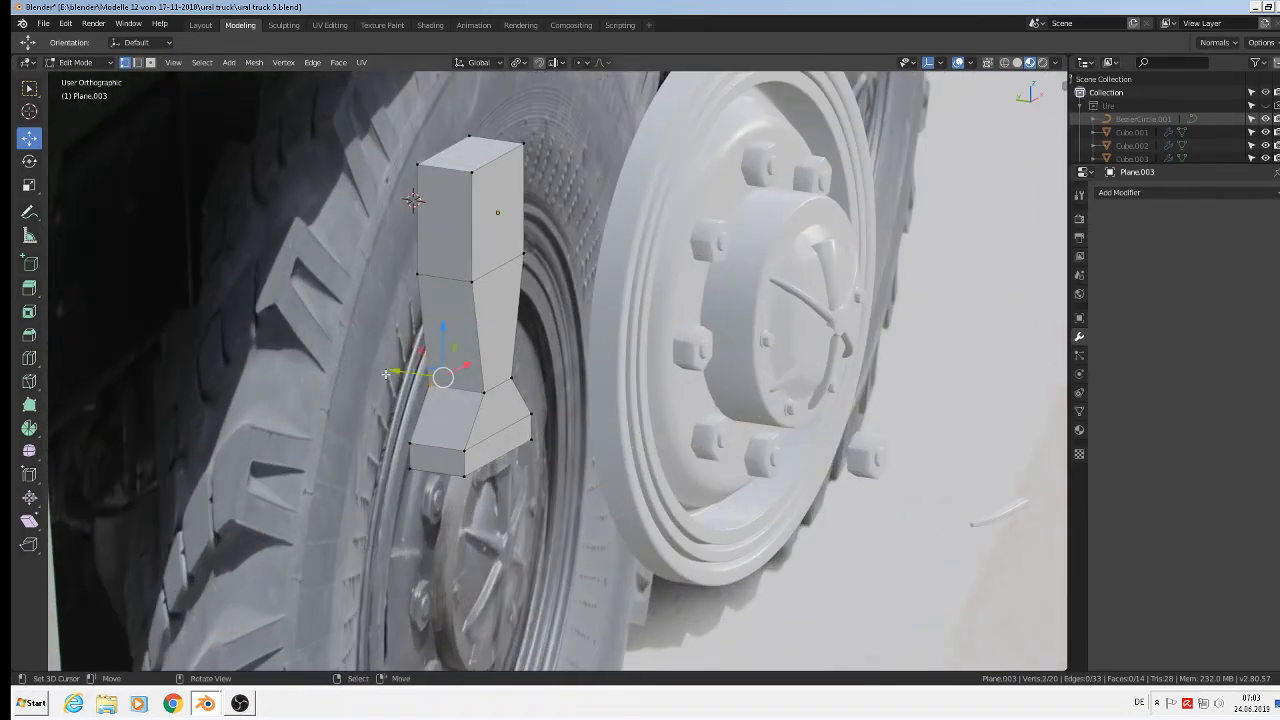
{"action": "left_click_drag", "start_coordinate": [389, 374], "coordinate": [421, 380]}
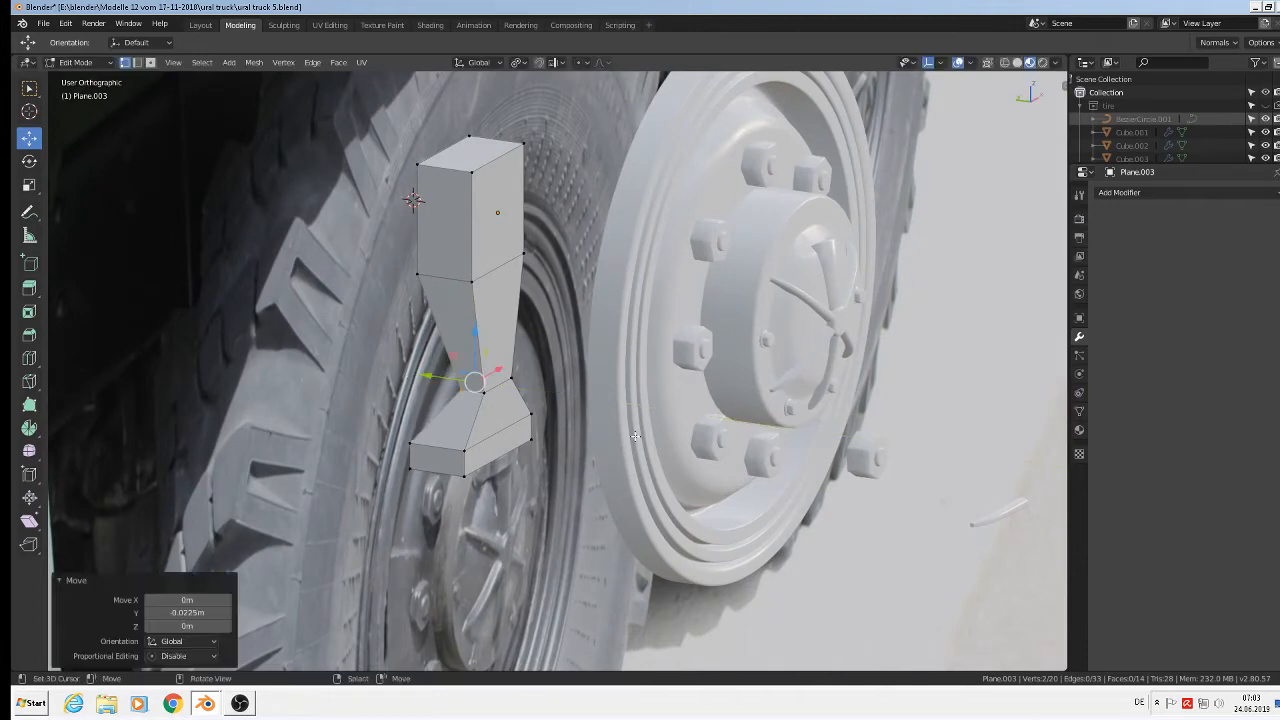
Step: Add two evenly spaced vertical loop cuts running down the bracket's front
{"action": "middle_click_drag", "start_coordinate": [421, 380], "coordinate": [632, 447]}
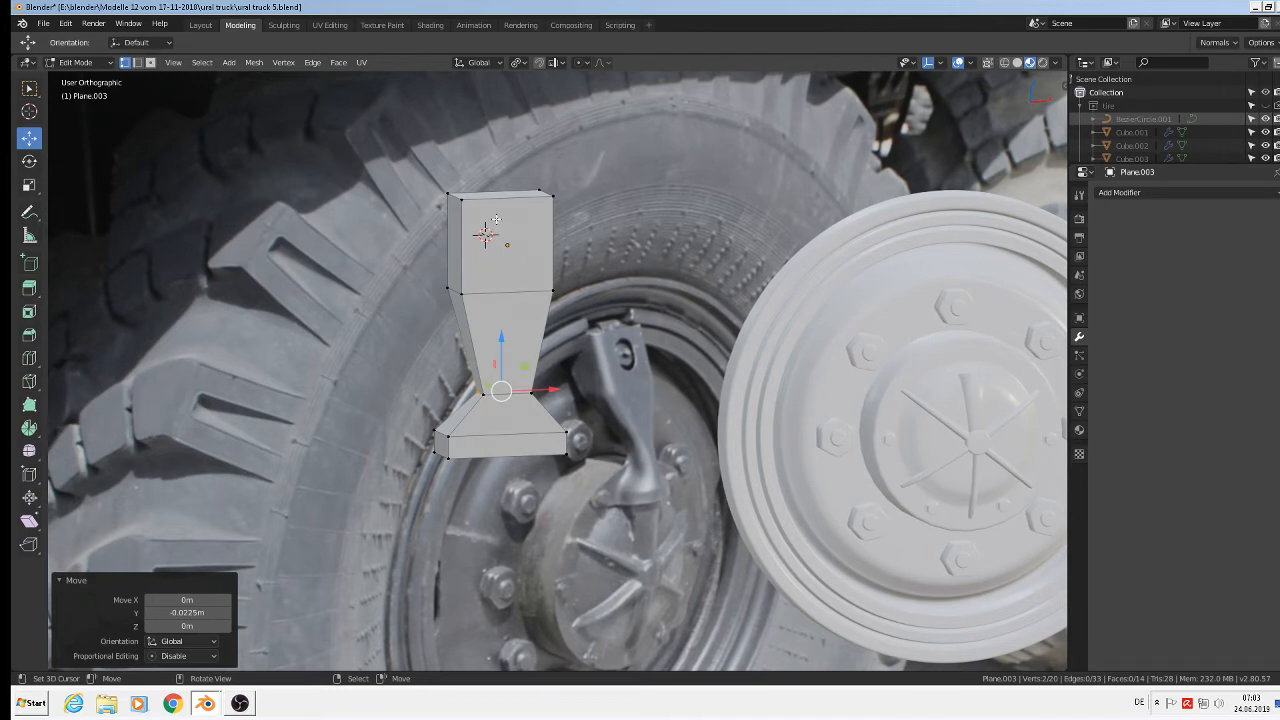
{"action": "key", "text": "ctrl+r"}
{"action": "scroll", "coordinate": [495, 212], "scroll_direction": "up", "scroll_amount": 1}
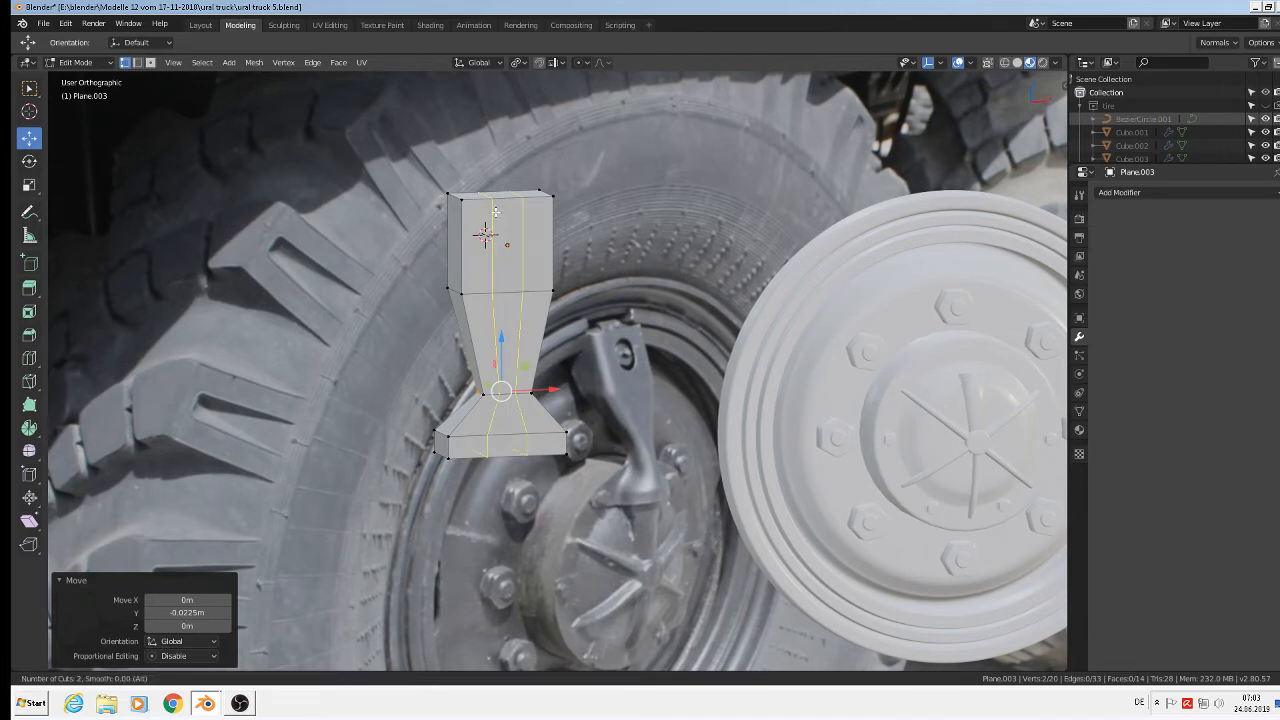
{"action": "left_click", "coordinate": [495, 212]}
{"action": "right_click", "coordinate": [495, 212]}
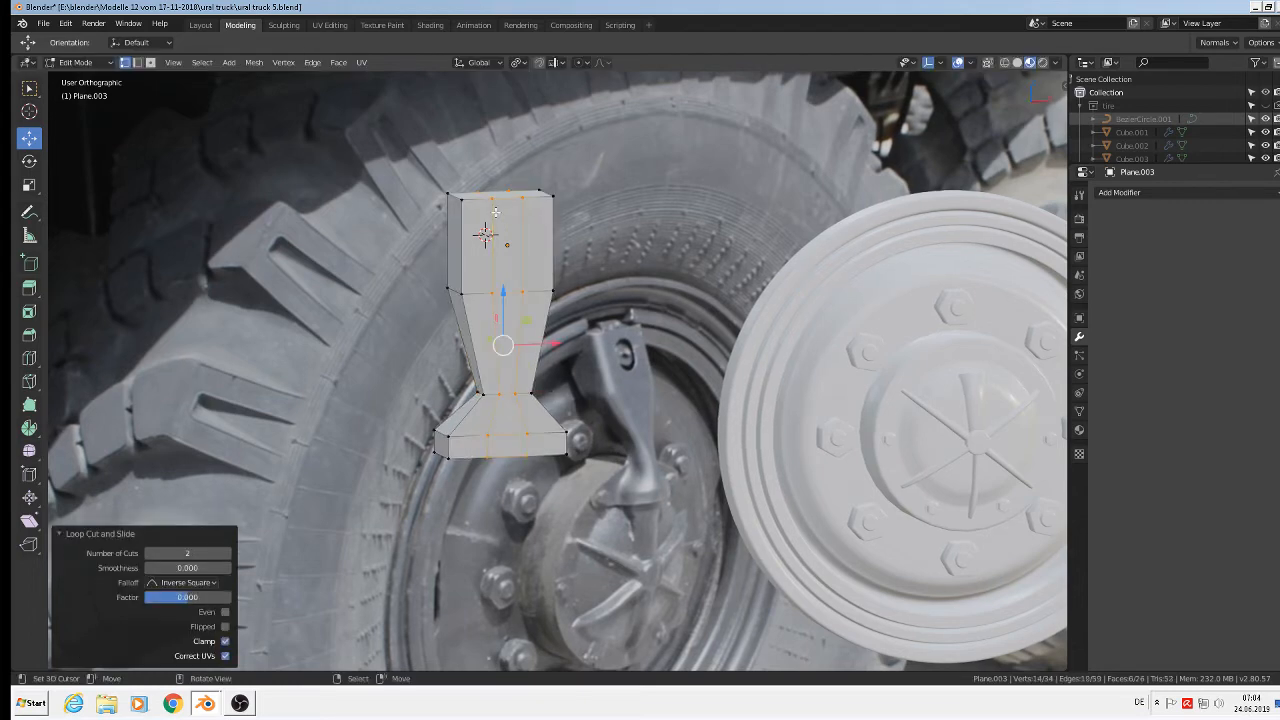
Step: Move the four outer front corner vertices of the bracket's foot 0.032 m back along Y
{"action": "scroll", "coordinate": [469, 468], "scroll_direction": "up", "scroll_amount": 1}
{"action": "right_click", "coordinate": [443, 433]}
{"action": "right_click", "coordinate": [446, 459], "text": "shift"}
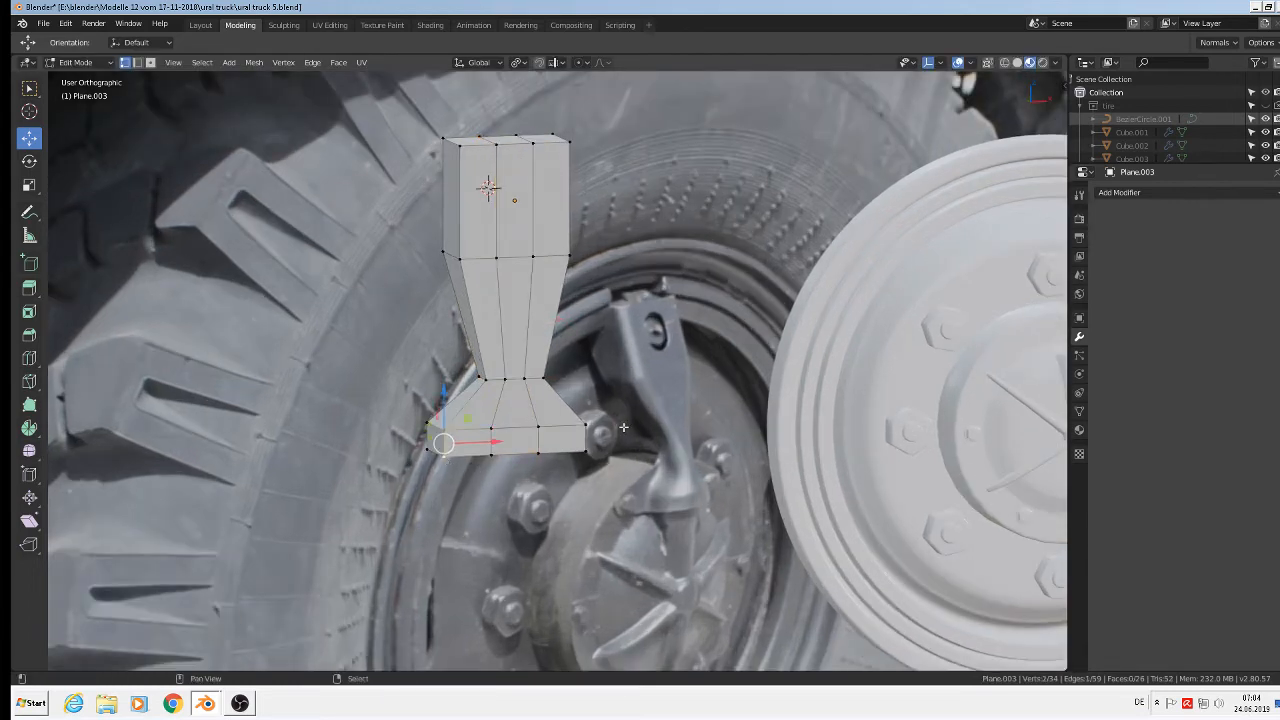
{"action": "right_click", "coordinate": [594, 420], "text": "shift"}
{"action": "middle_click_drag", "start_coordinate": [592, 453], "coordinate": [468, 425]}
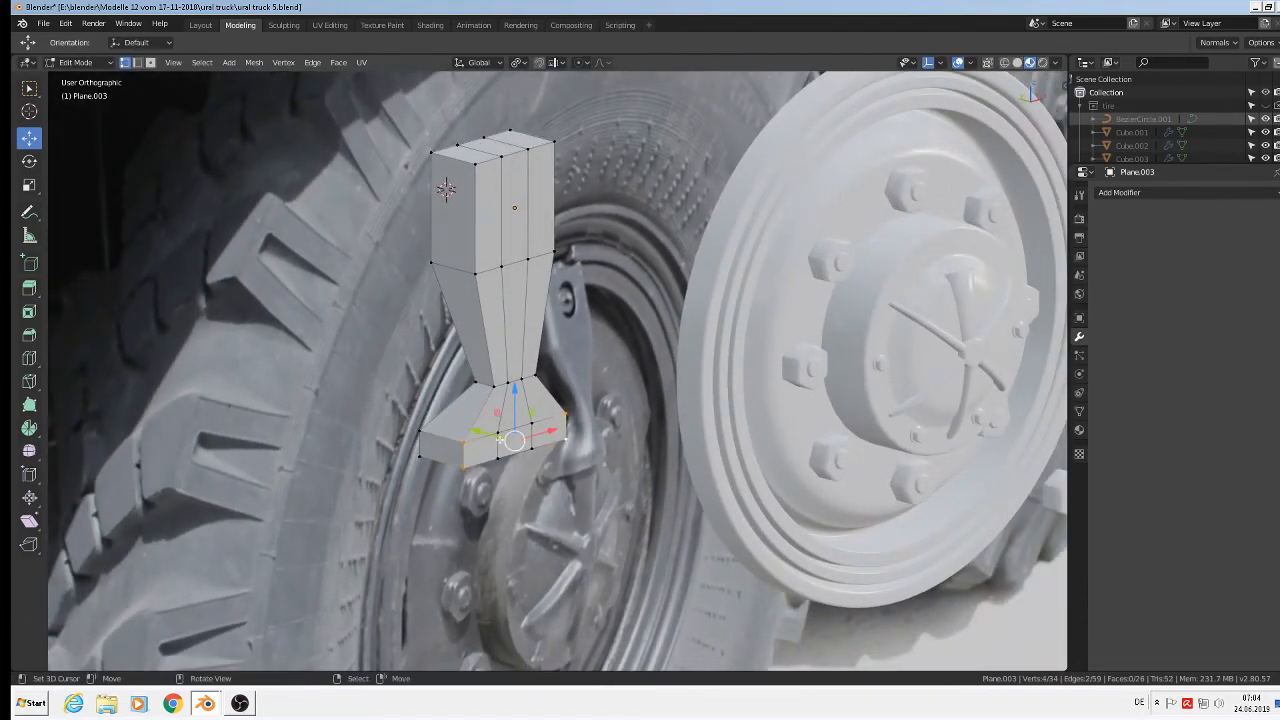
{"action": "key", "text": "g"}
{"action": "left_click", "coordinate": [463, 423]}
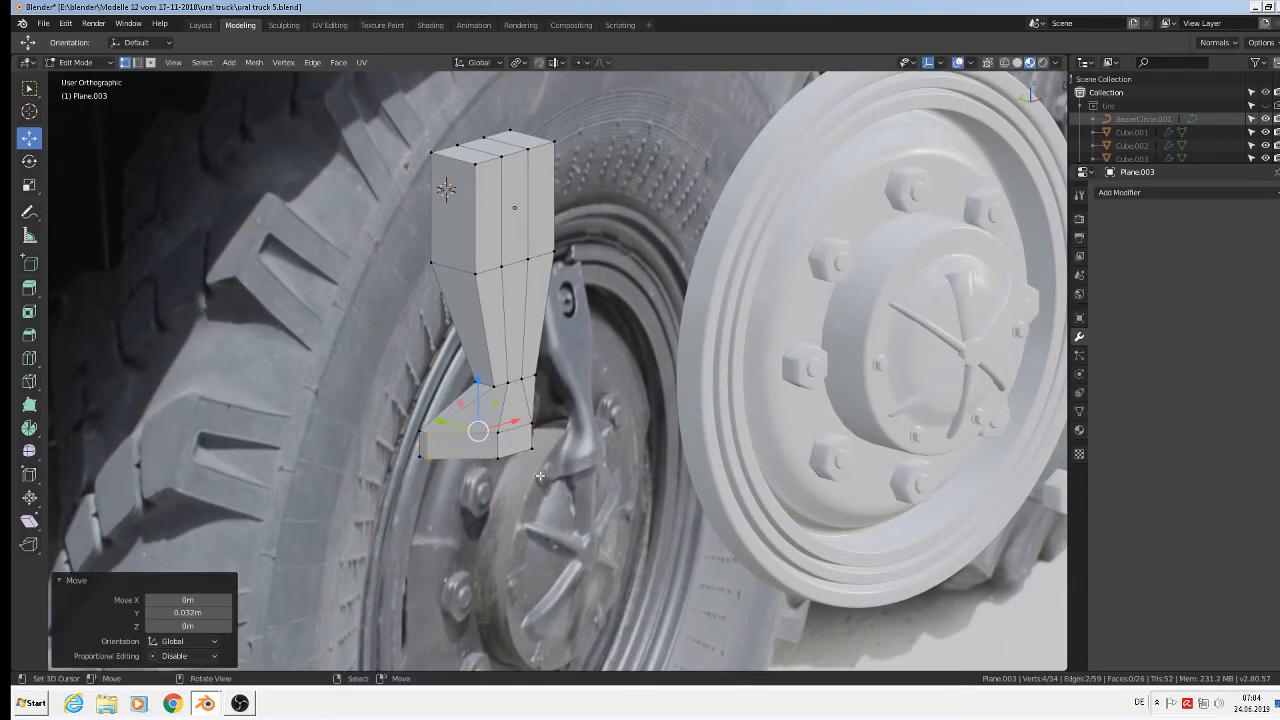
{"action": "middle_click_drag", "start_coordinate": [505, 468], "coordinate": [455, 451]}
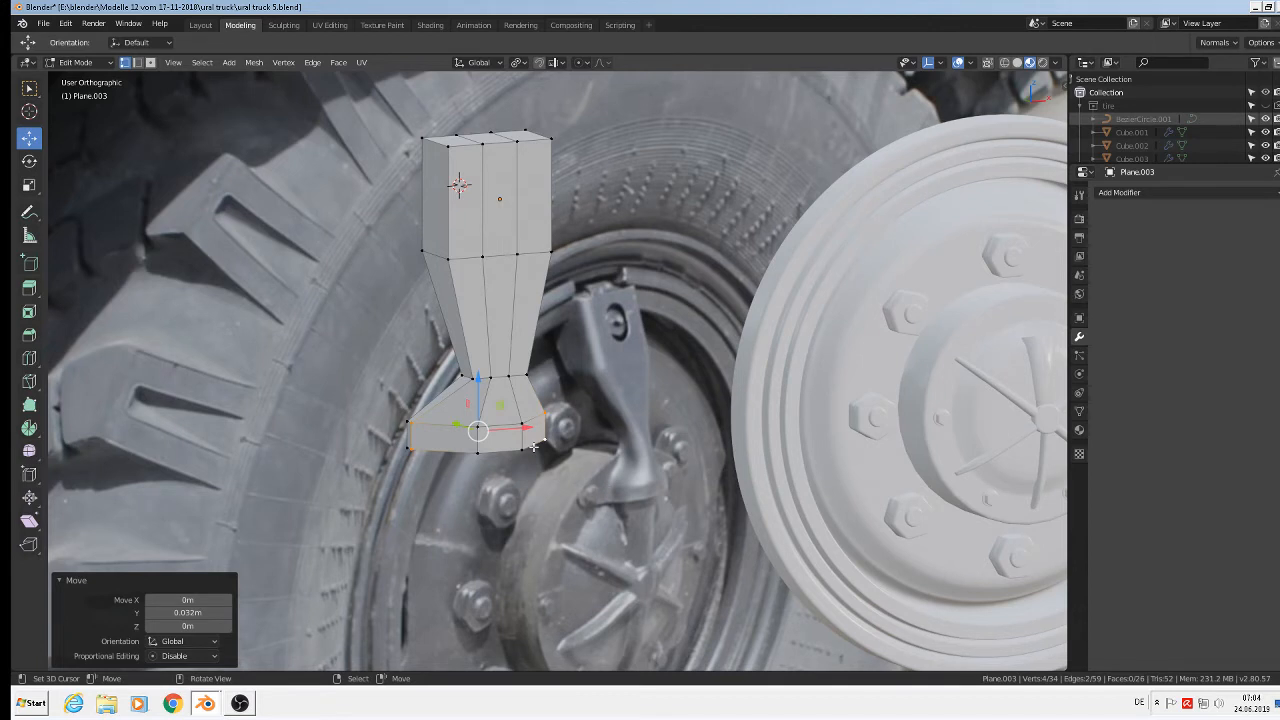
{"action": "key", "text": "ctrl+r"}
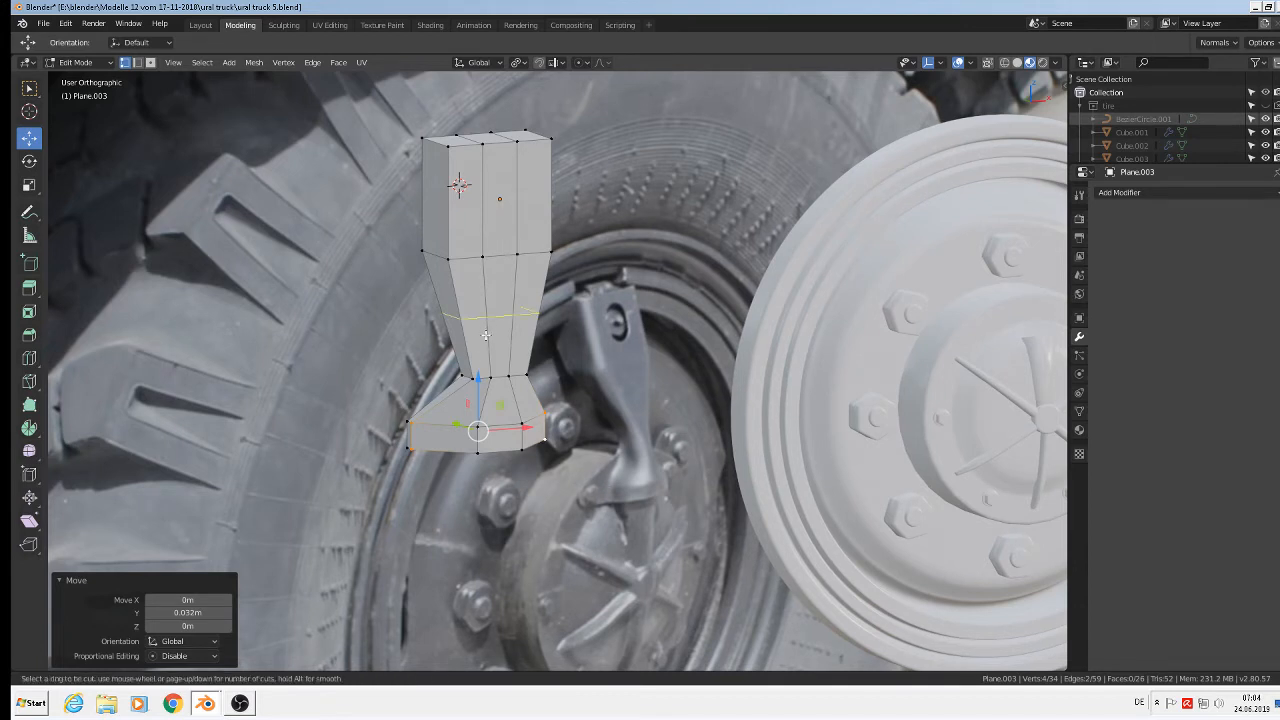
{"action": "left_click", "coordinate": [467, 240]}
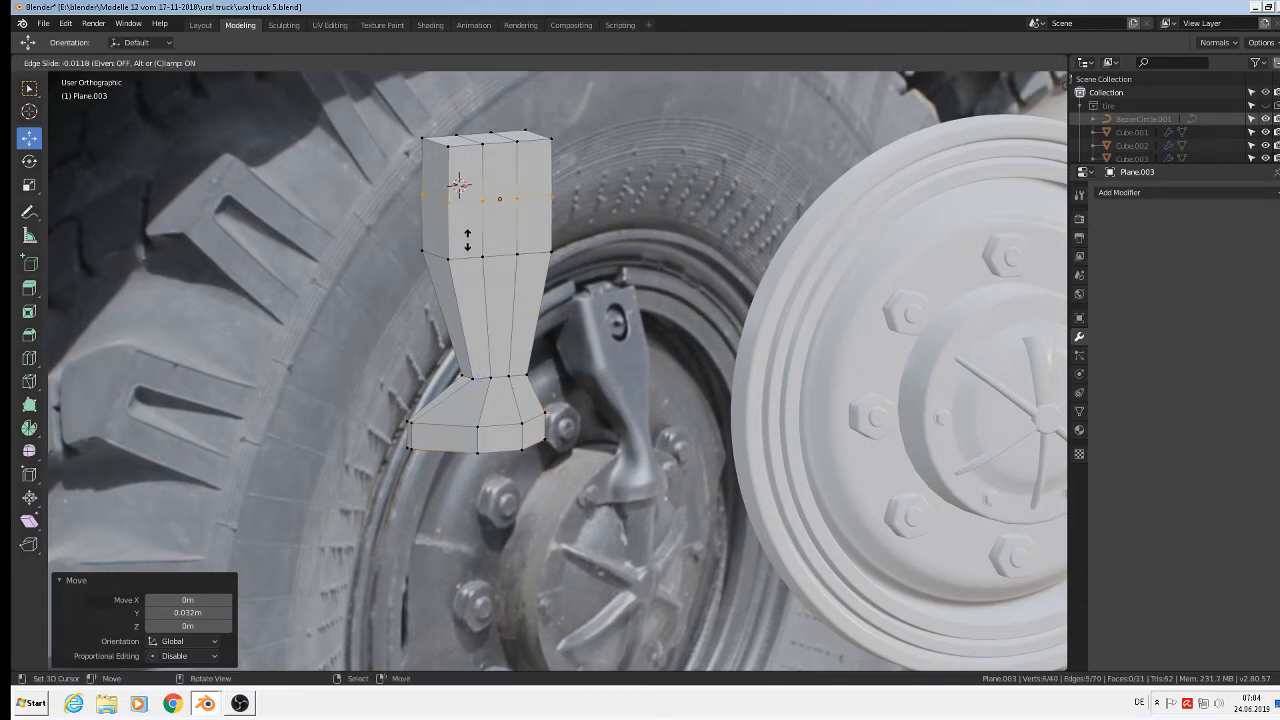
{"action": "right_click", "coordinate": [467, 240]}
{"action": "key", "text": "ctrl+z"}
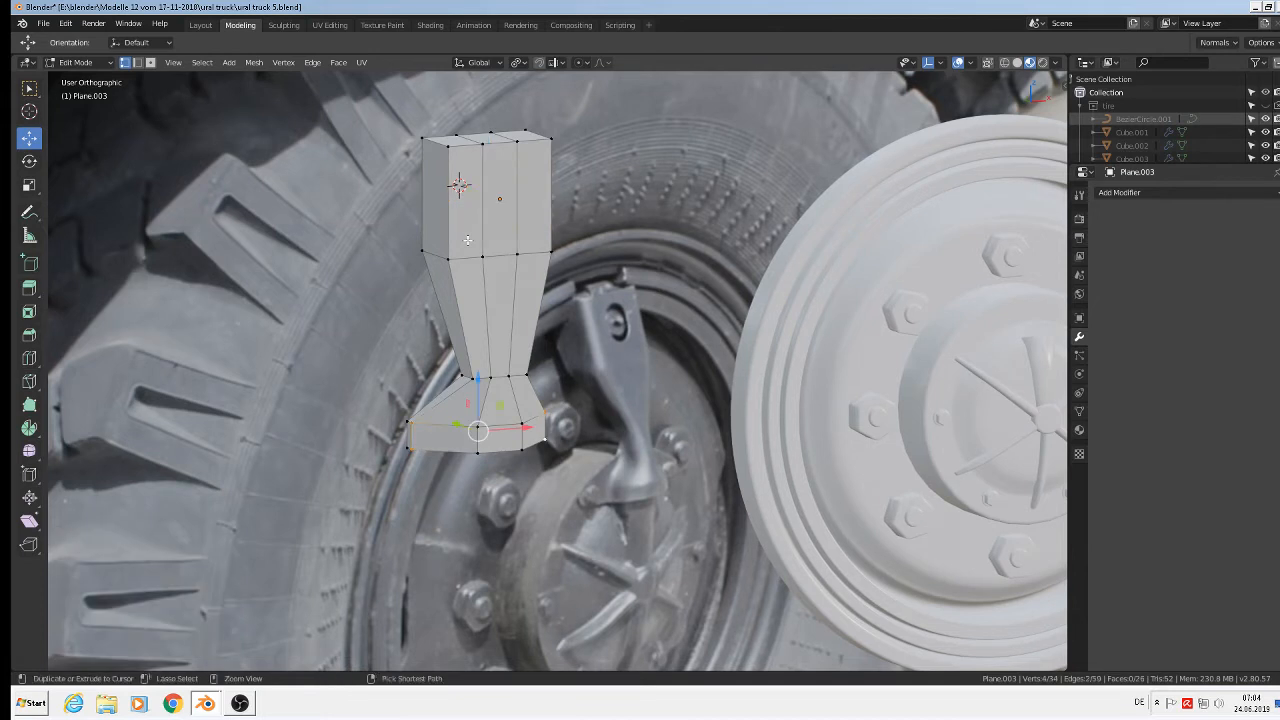
Step: Add a vertical loop cut close beside each of the two existing front loops, with slide factors 0.932 and -0.903
{"action": "key", "text": "ctrl+r"}
{"action": "left_click", "coordinate": [460, 147]}
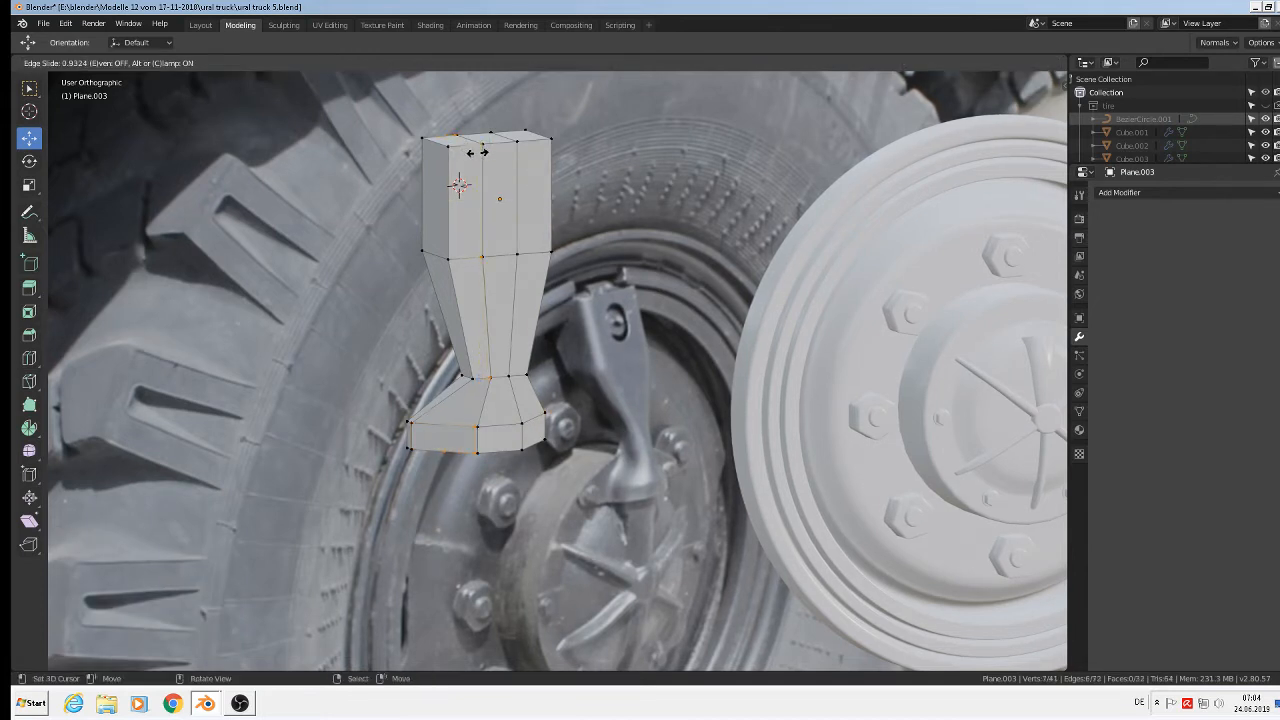
{"action": "left_click", "coordinate": [476, 152]}
{"action": "middle_click_drag", "start_coordinate": [500, 380], "coordinate": [530, 401]}
{"action": "scroll", "coordinate": [520, 402], "scroll_direction": "up", "scroll_amount": 4}
{"action": "key", "text": "ctrl+r"}
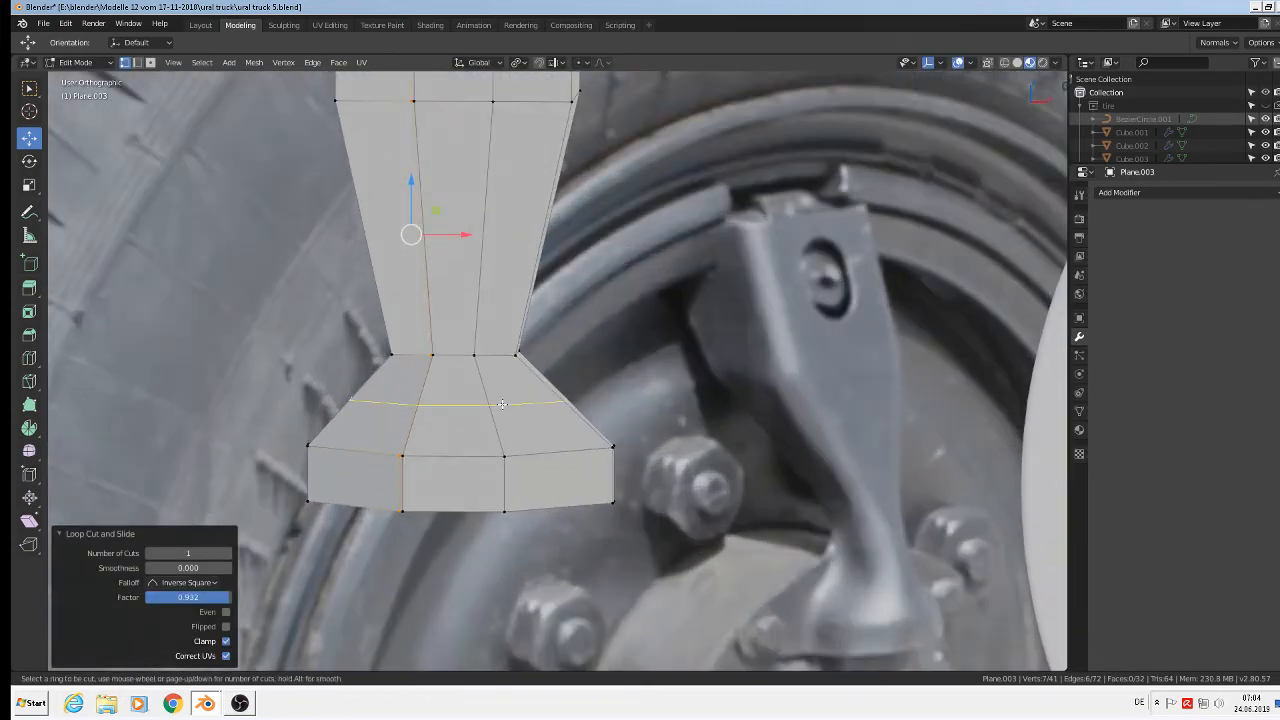
{"action": "left_click", "coordinate": [460, 350]}
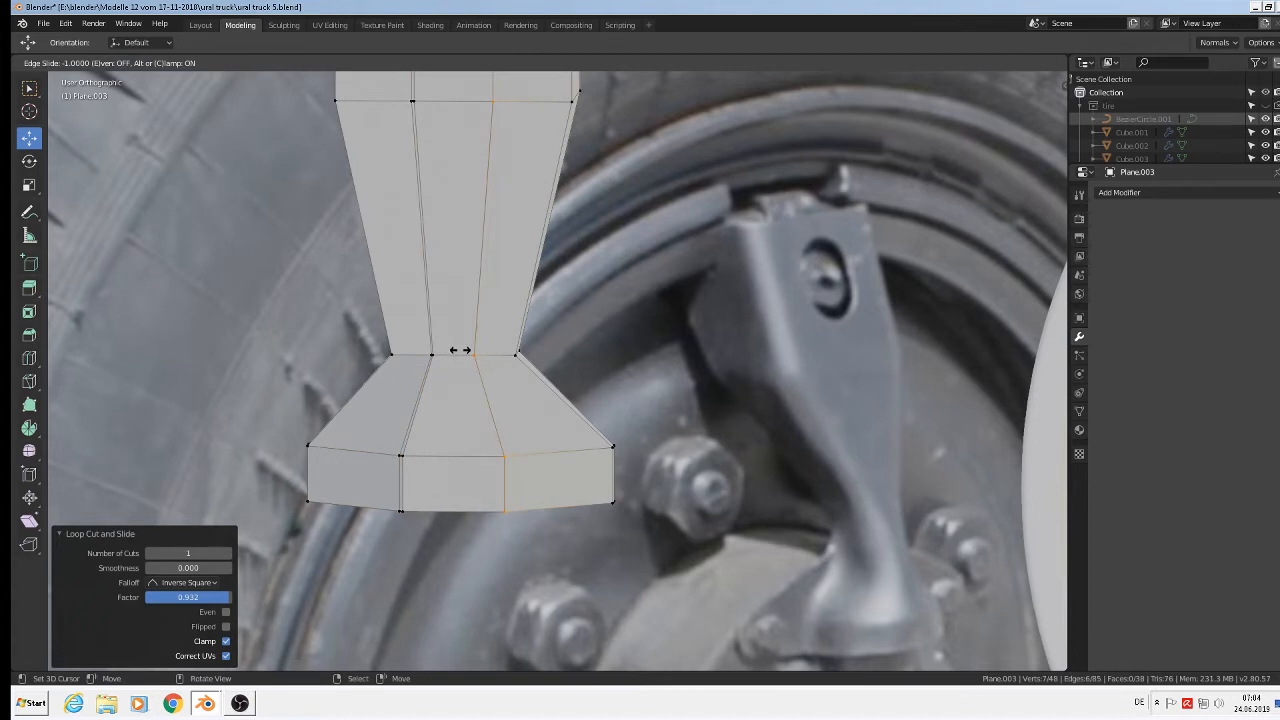
{"action": "left_click", "coordinate": [462, 350]}
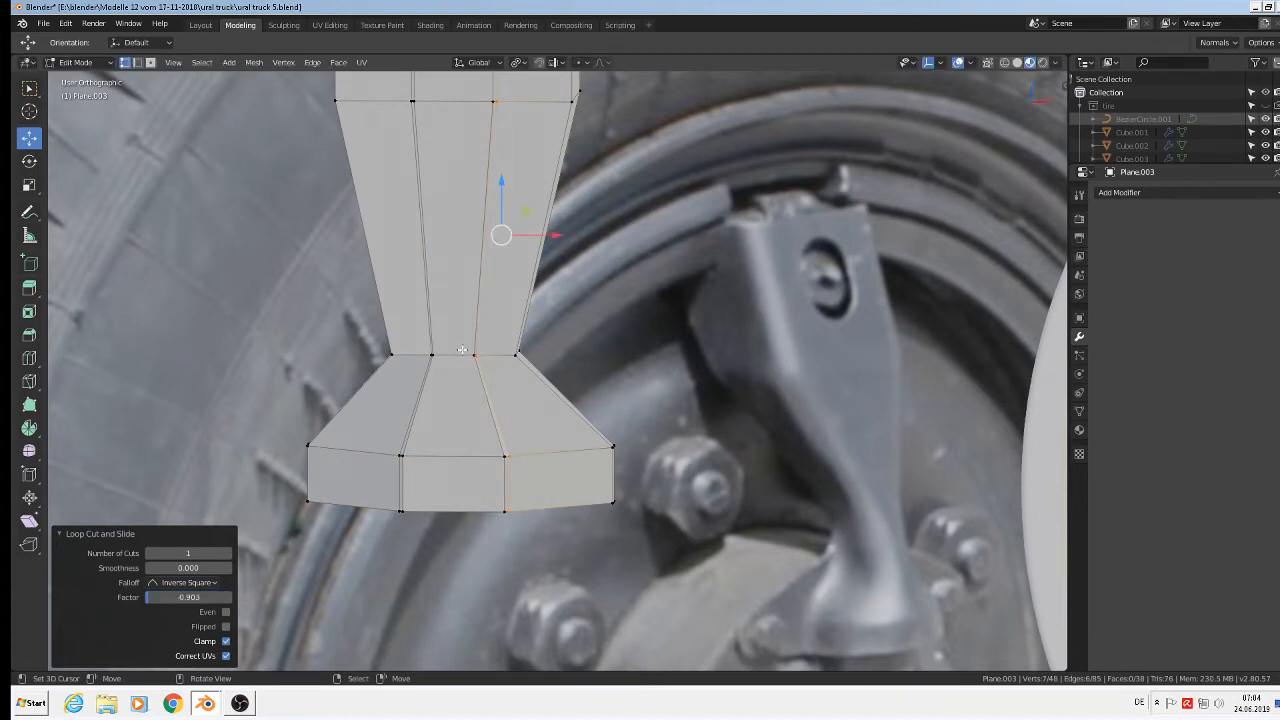
Step: Select the outer vertex of each close pair on the foot's front, four in total, and move them 0.021 m back along Y
{"action": "scroll", "coordinate": [480, 370], "scroll_direction": "up", "scroll_amount": 3}
{"action": "left_click", "coordinate": [488, 385]}
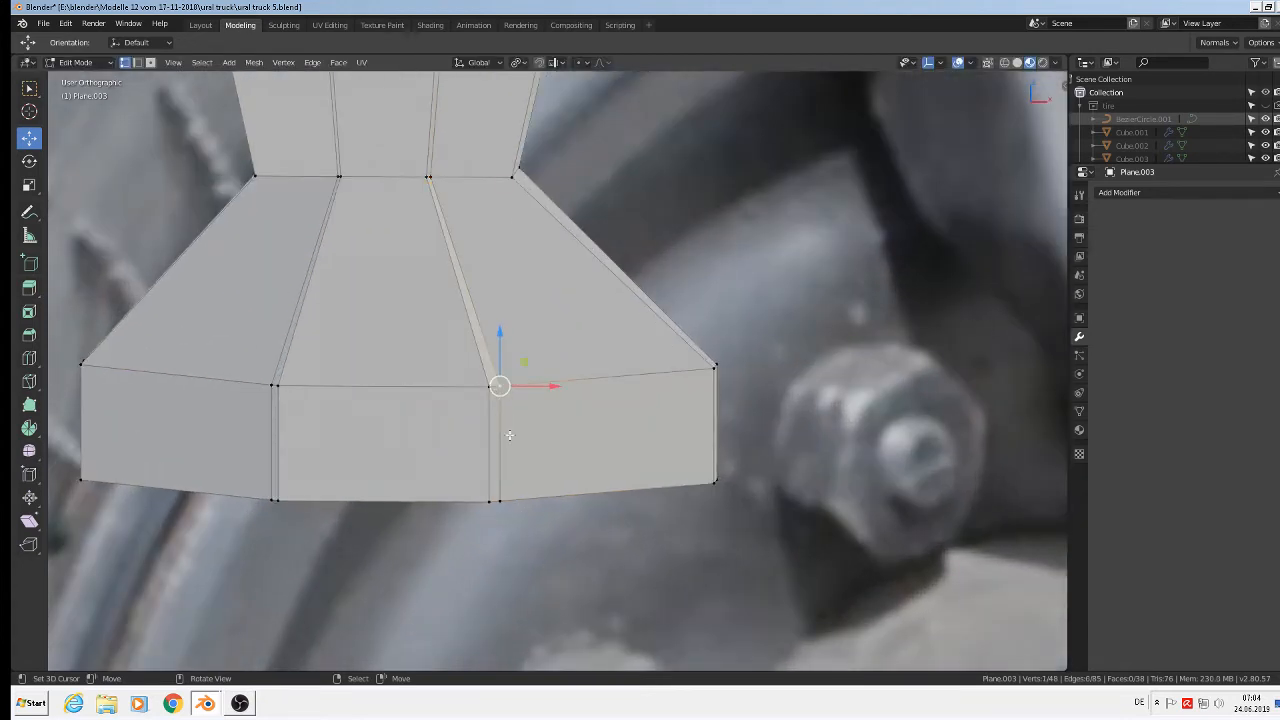
{"action": "left_click", "coordinate": [490, 498], "text": "shift"}
{"action": "left_click", "coordinate": [270, 497], "text": "shift"}
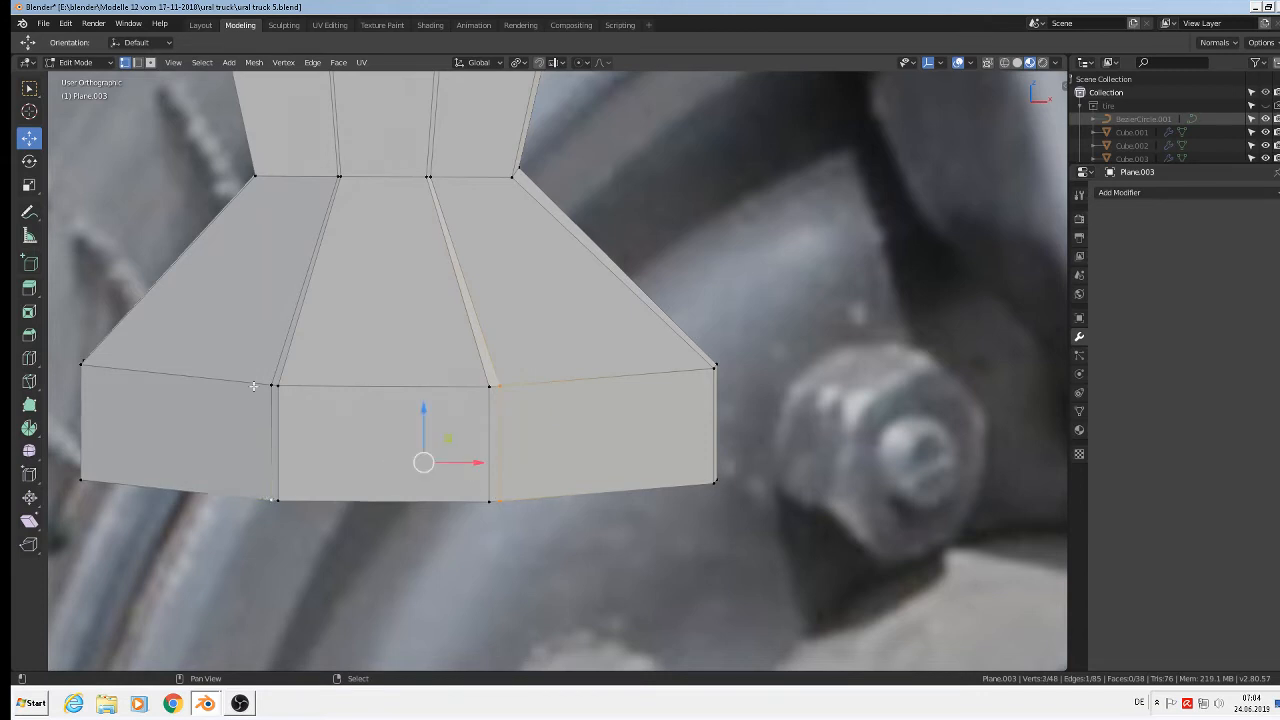
{"action": "left_click", "coordinate": [273, 385], "text": "shift"}
{"action": "middle_click_drag", "start_coordinate": [294, 449], "coordinate": [469, 491]}
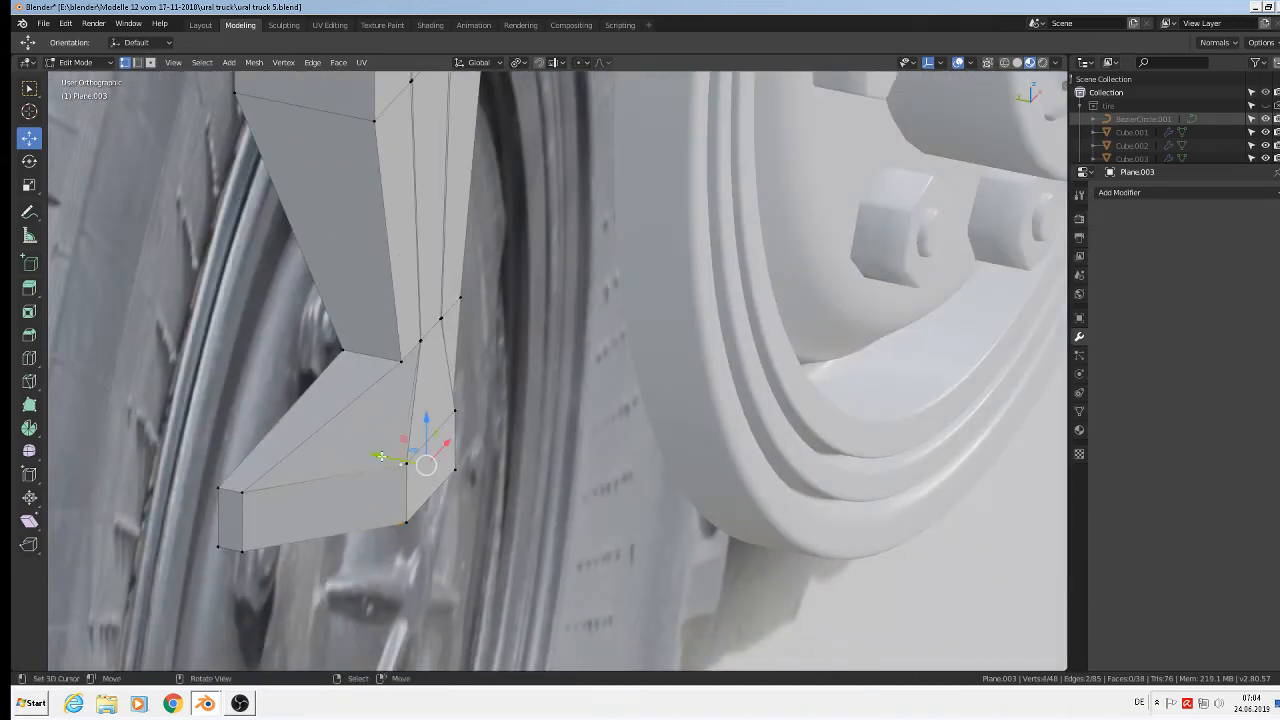
{"action": "key", "text": "e"}
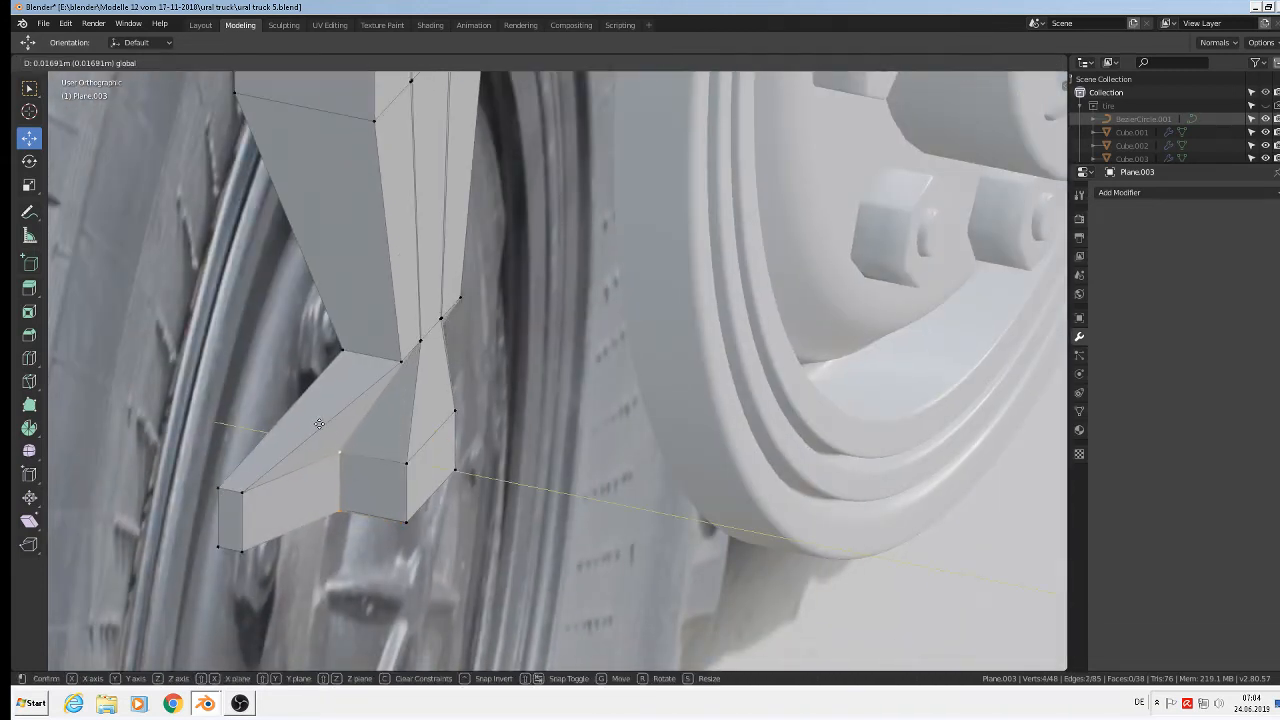
{"action": "left_click_drag", "start_coordinate": [319, 424], "coordinate": [305, 420]}
Step: Inspect the bracket's shape in Object Mode from several angles against the reference photo, and return to Edit Mode
{"action": "scroll", "coordinate": [335, 432], "scroll_direction": "down", "scroll_amount": 3}
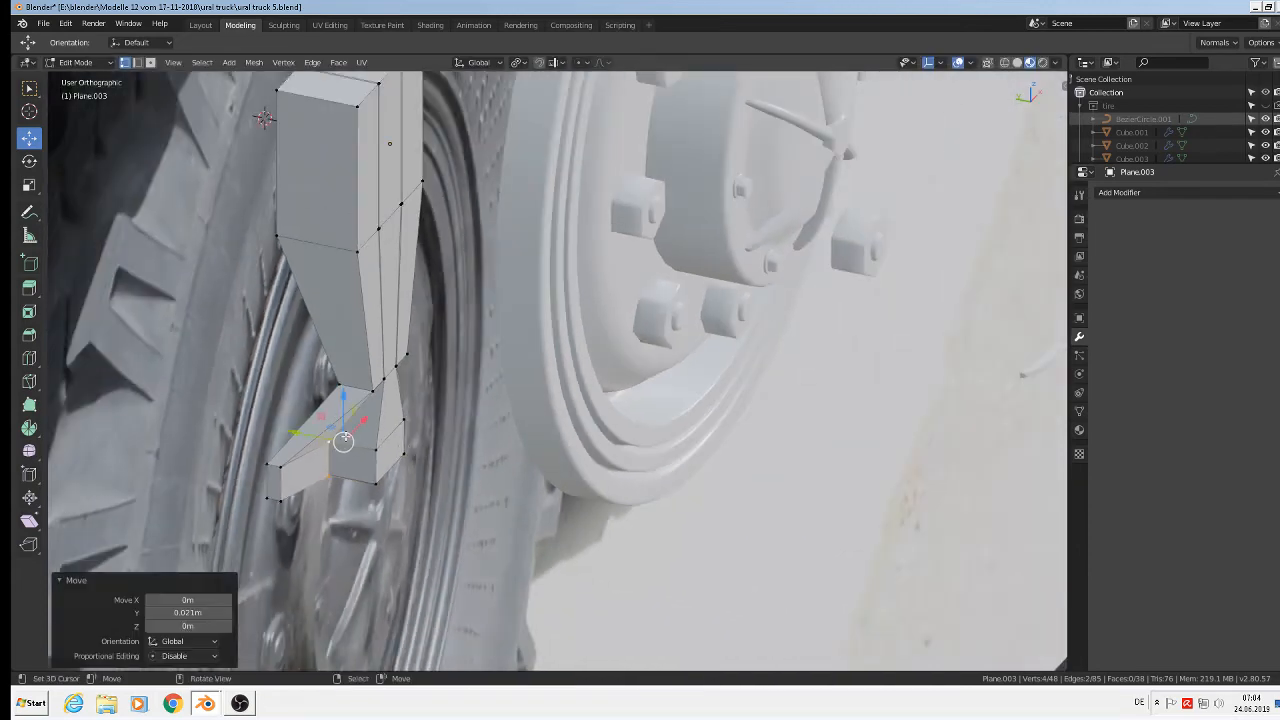
{"action": "scroll", "coordinate": [582, 461], "scroll_direction": "down", "scroll_amount": 6}
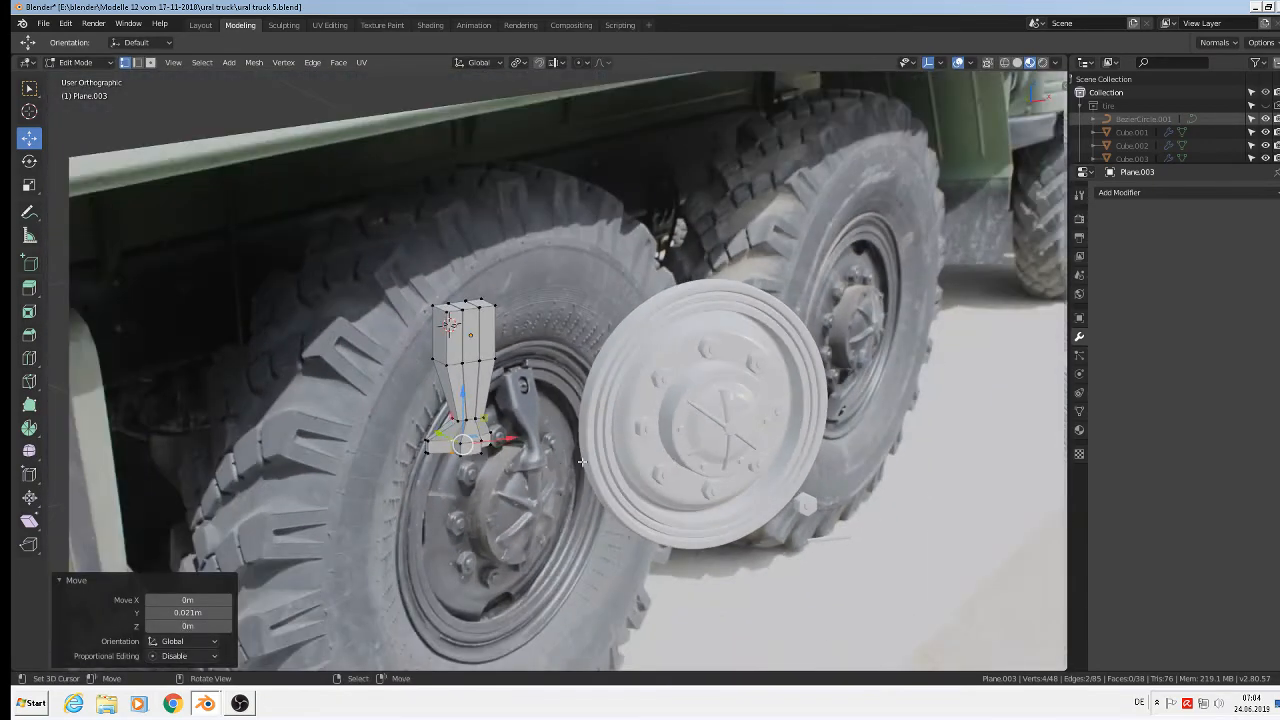
{"action": "scroll", "coordinate": [582, 461], "scroll_direction": "up", "scroll_amount": 6}
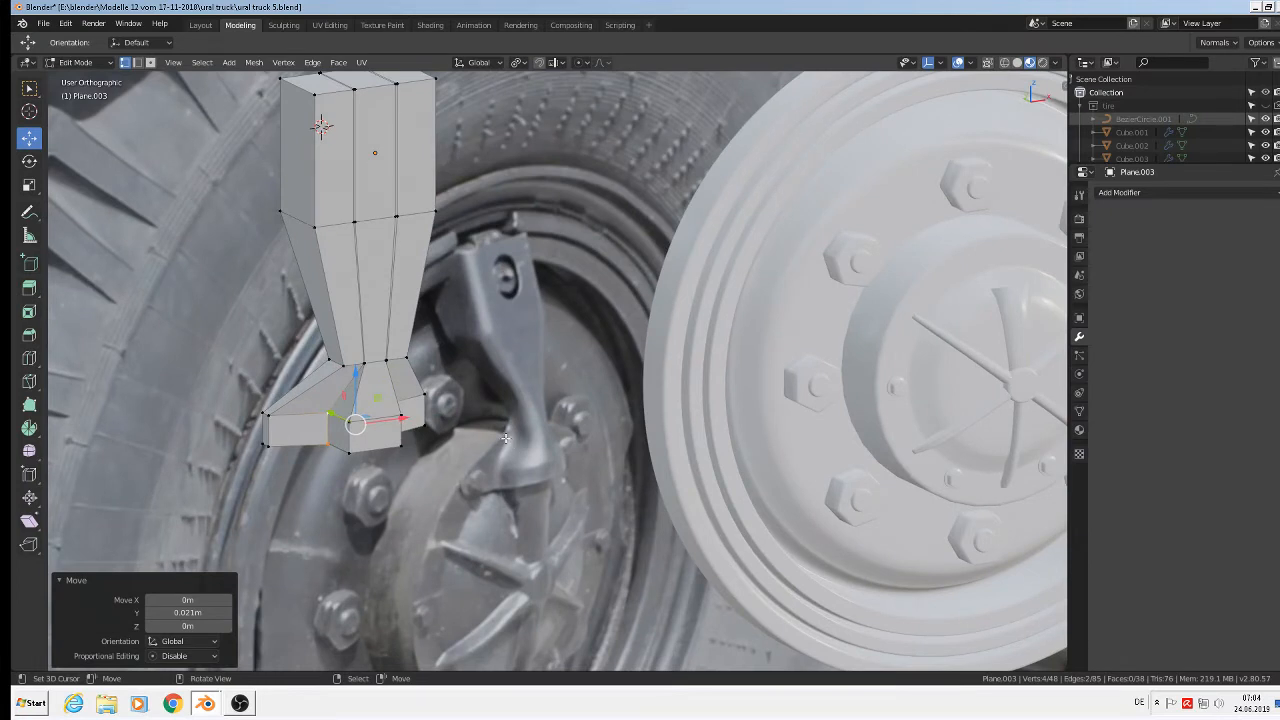
{"action": "key", "text": "Tab"}
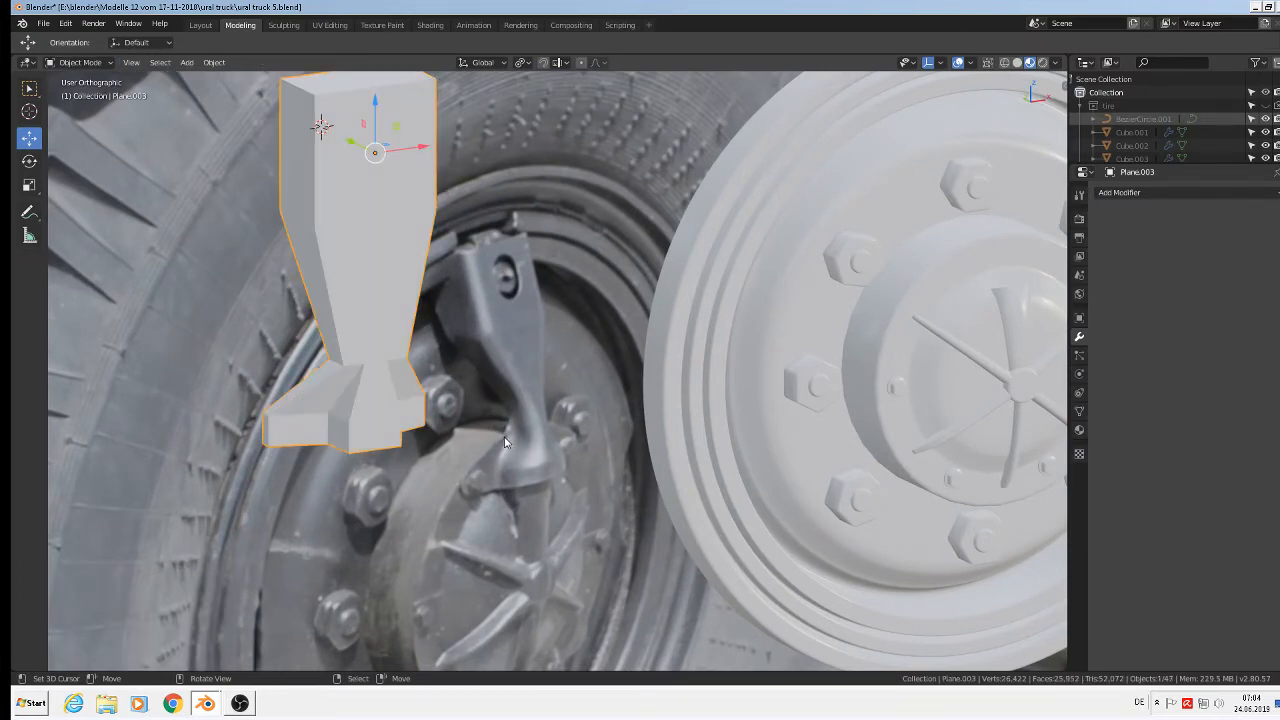
{"action": "middle_click_drag", "start_coordinate": [505, 442], "coordinate": [568, 430]}
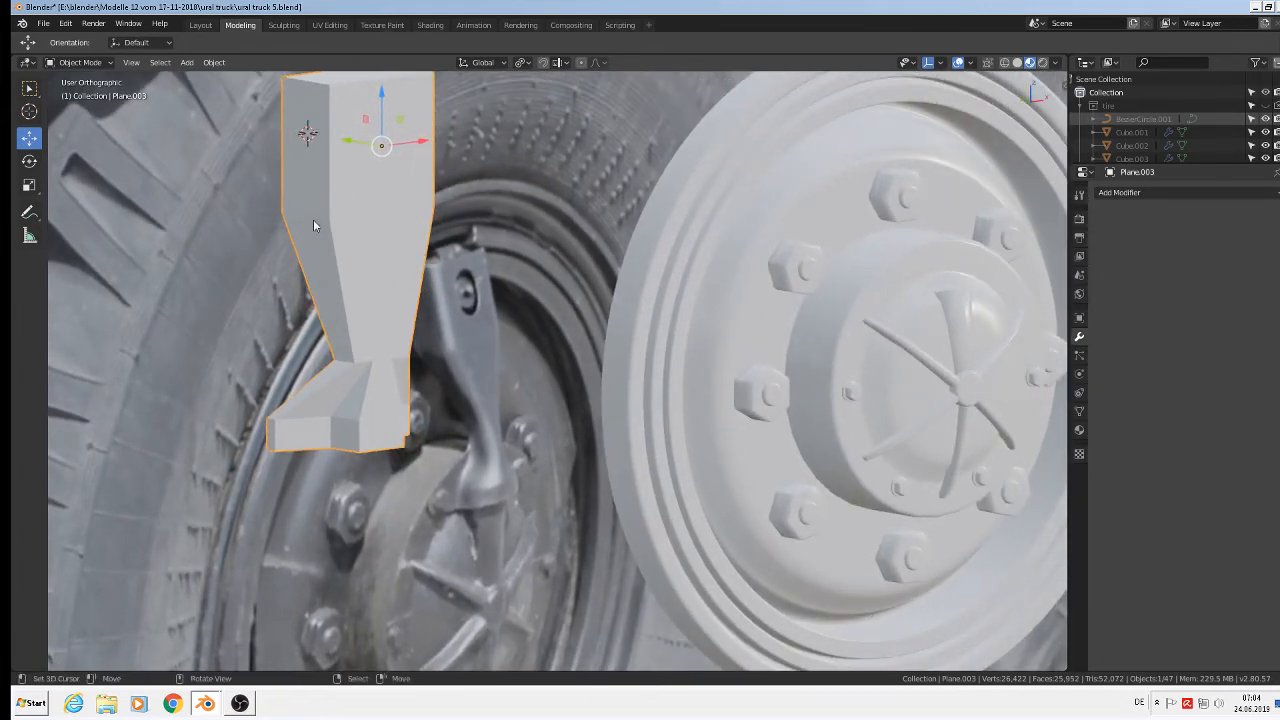
{"action": "scroll", "coordinate": [458, 372], "scroll_direction": "down", "scroll_amount": 3}
{"action": "middle_click_drag", "start_coordinate": [468, 371], "coordinate": [442, 291]}
{"action": "scroll", "coordinate": [442, 322], "scroll_direction": "up", "scroll_amount": 1}
{"action": "key", "text": "Tab"}
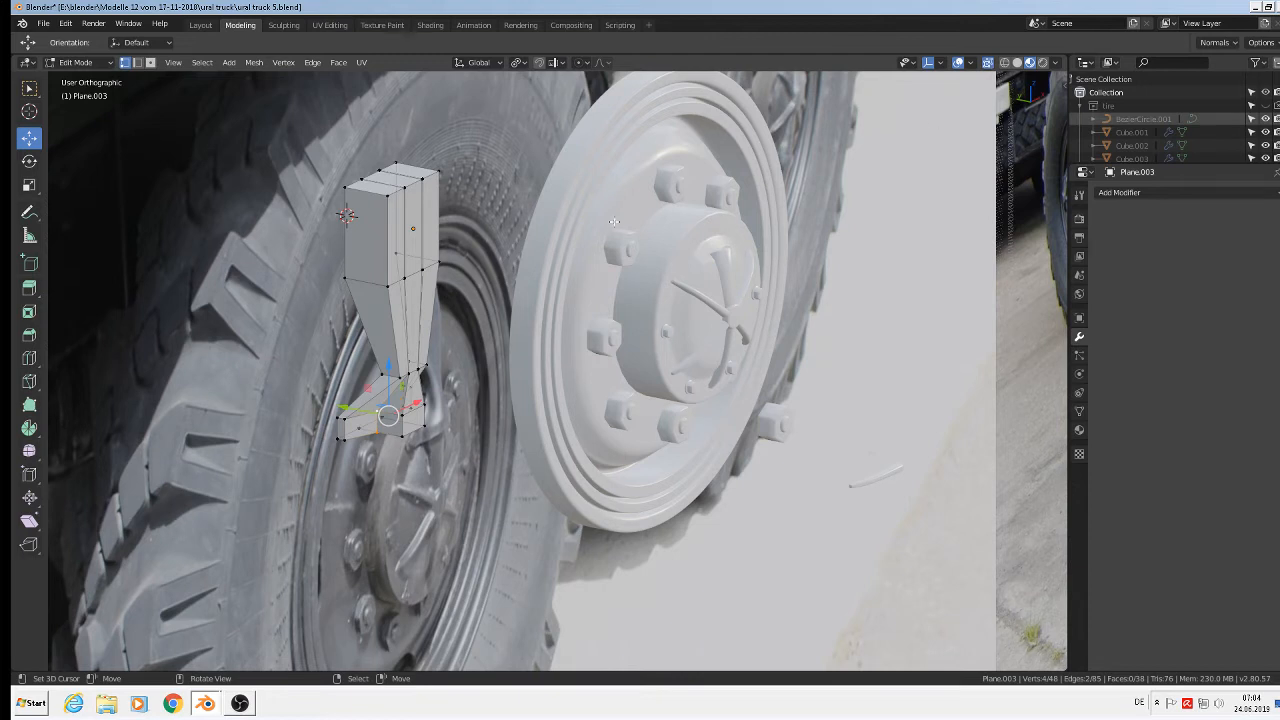
{"action": "key", "text": "c"}
{"action": "mouse_move", "coordinate": [400, 158]}
{"action": "left_mouse_down"}
{"action": "mouse_move", "coordinate": [374, 172]}
{"action": "mouse_move", "coordinate": [337, 242]}
{"action": "mouse_move", "coordinate": [354, 286]}
{"action": "left_mouse_up"}
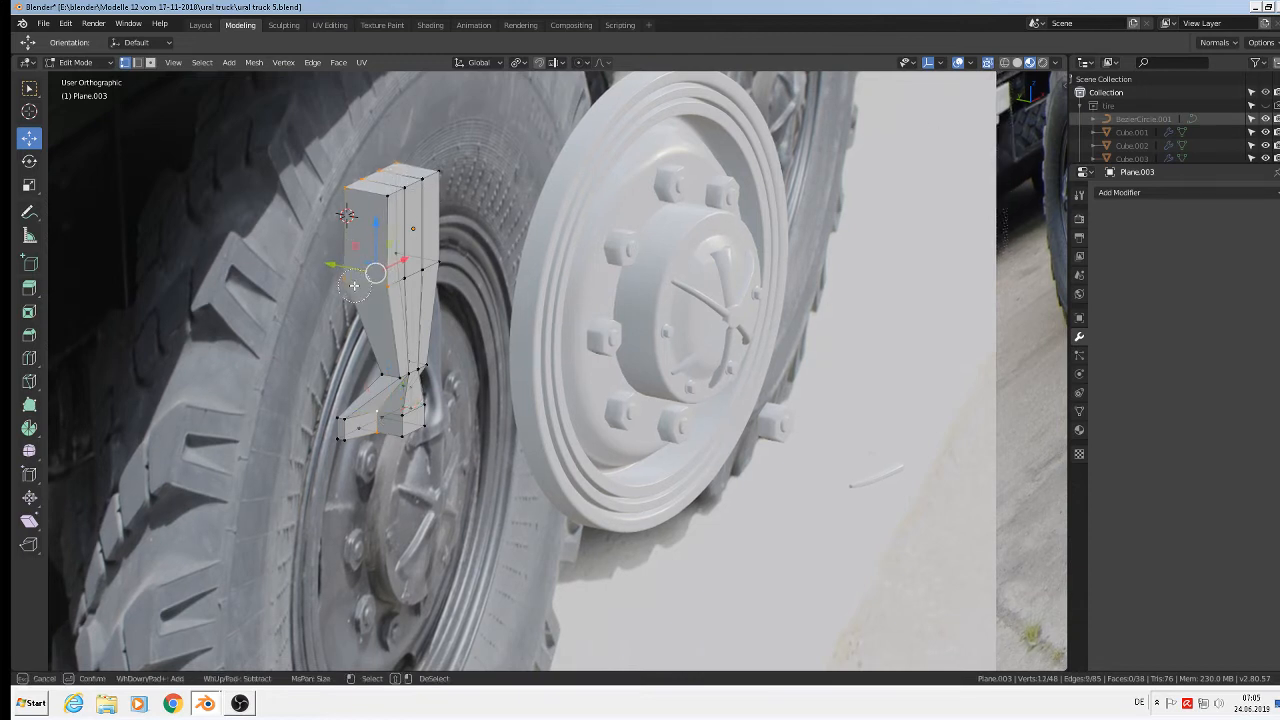
{"action": "right_click", "coordinate": [355, 290]}
{"action": "key", "text": "alt+a"}
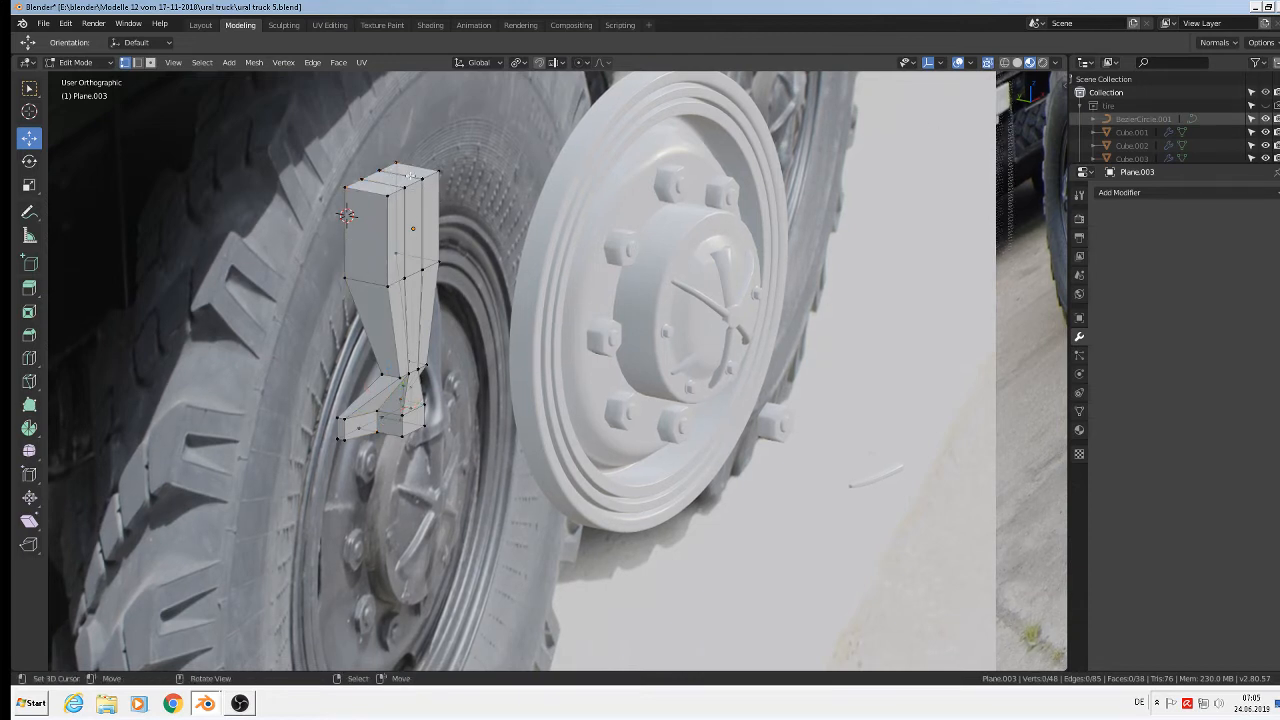
Step: Select all vertices of the bracket's upper block and move them 0.0237 m, followed by -0.00976 m, along Y
{"action": "key", "text": "c"}
{"action": "mouse_move", "coordinate": [412, 170]}
{"action": "left_mouse_down"}
{"action": "mouse_move", "coordinate": [420, 158]}
{"action": "mouse_move", "coordinate": [352, 262]}
{"action": "mouse_move", "coordinate": [438, 224]}
{"action": "mouse_move", "coordinate": [434, 182]}
{"action": "left_mouse_up"}
{"action": "right_click", "coordinate": [425, 199]}
{"action": "left_click_drag", "start_coordinate": [357, 208], "coordinate": [331, 203]}
{"action": "middle_click_drag", "start_coordinate": [344, 345], "coordinate": [406, 187]}
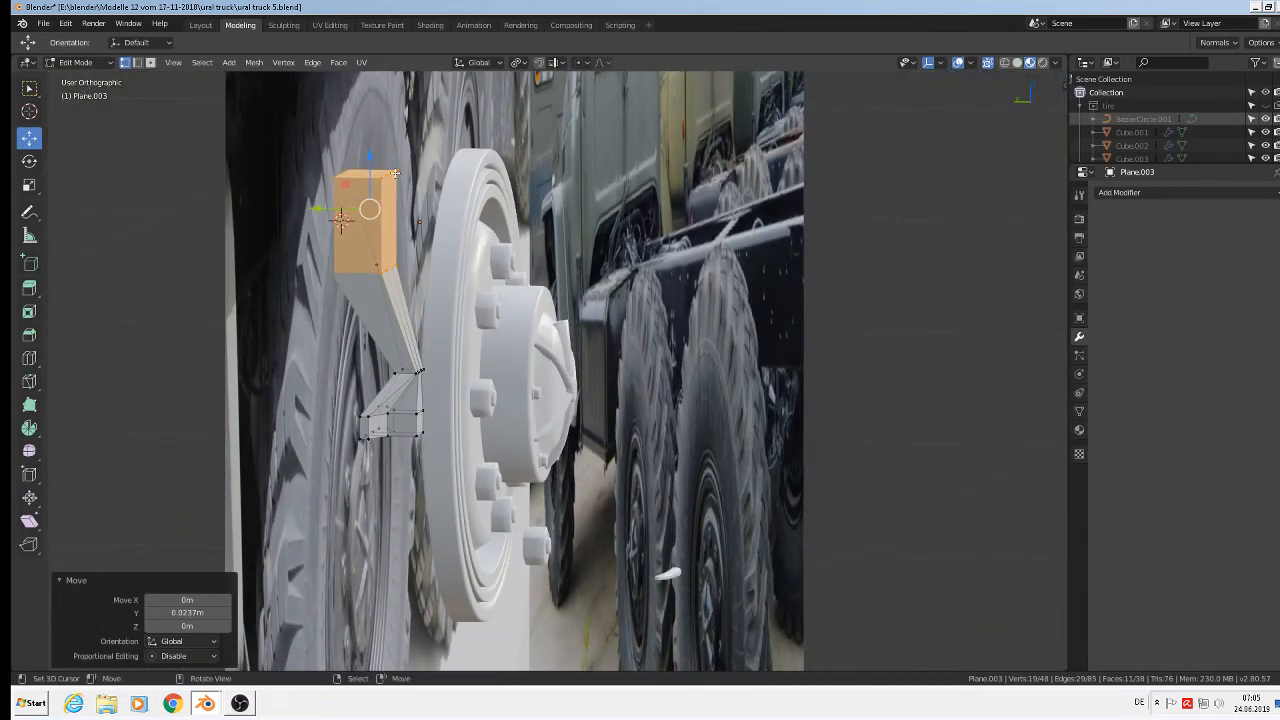
{"action": "left_click_drag", "start_coordinate": [337, 209], "coordinate": [404, 208]}
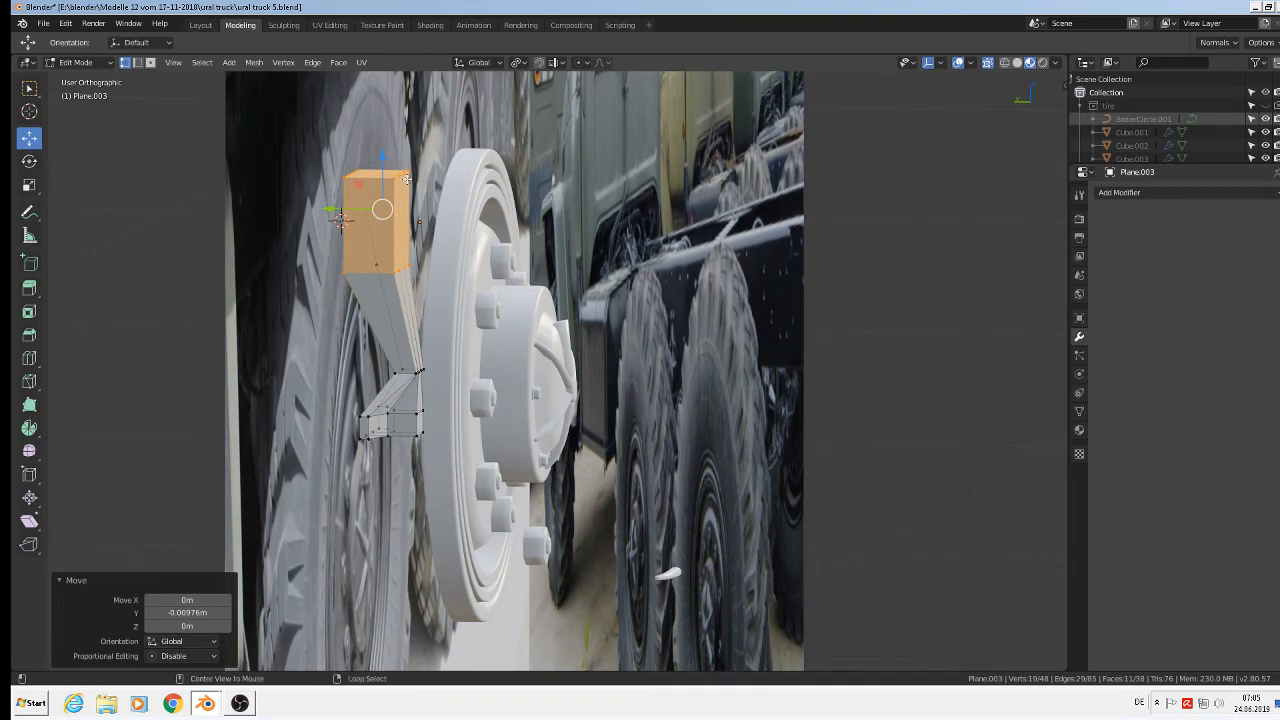
Step: Select only the bracket's top-face vertices and move them 0.019 m along Y so the upper part leans back
{"action": "key", "text": "alt+a"}
{"action": "key", "text": "c"}
{"action": "left_click", "coordinate": [357, 173]}
{"action": "right_click", "coordinate": [357, 173]}
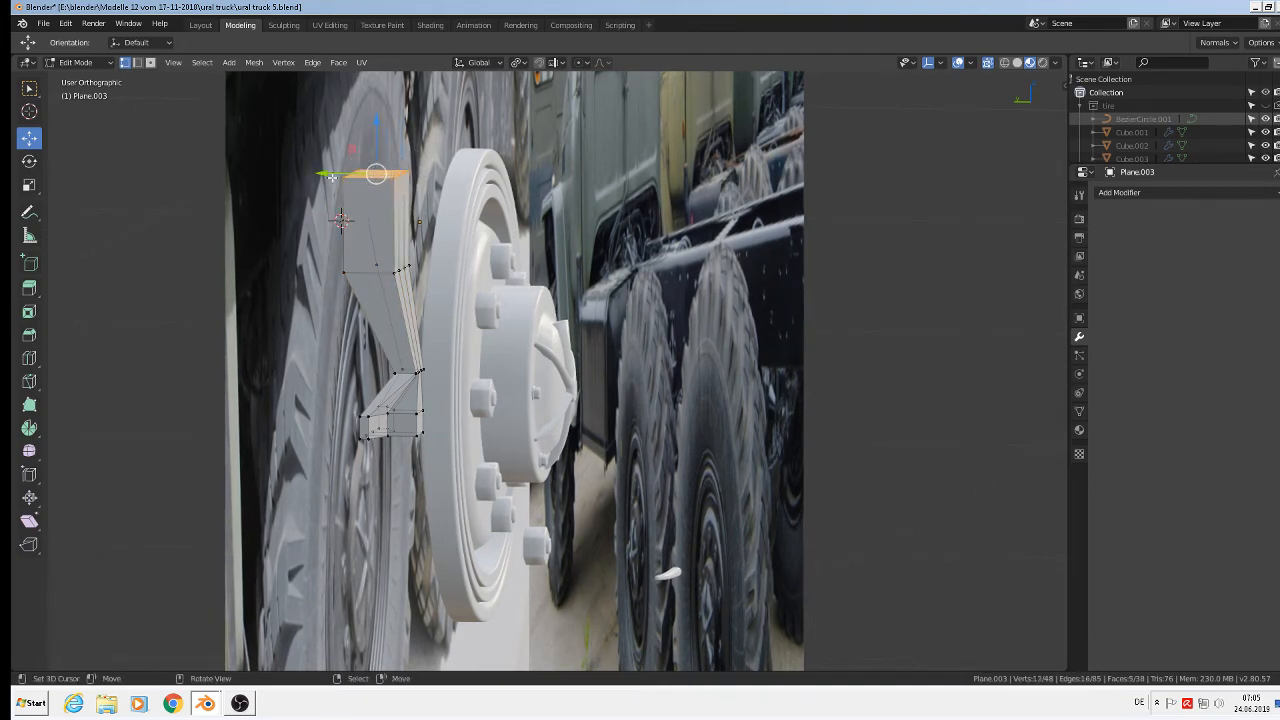
{"action": "left_click_drag", "start_coordinate": [328, 174], "coordinate": [306, 175]}
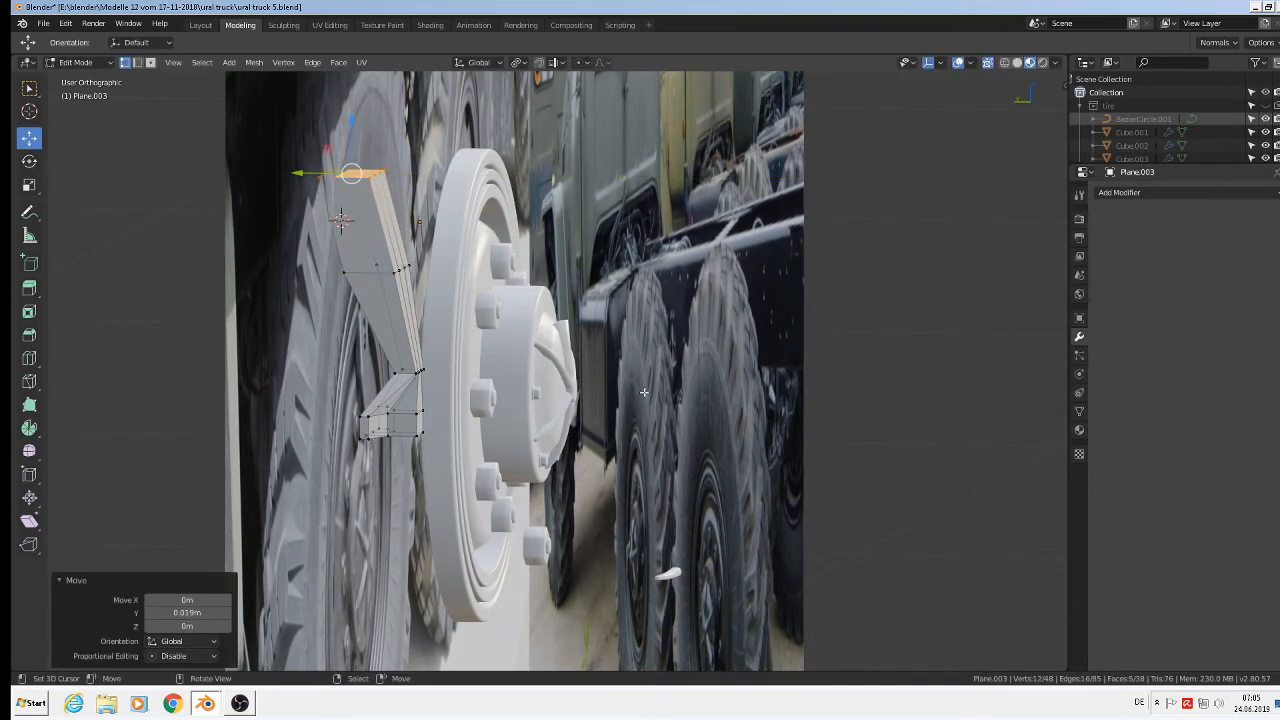
Step: Select the horizontal edge loop below the bracket's upper block and shift it along Y
{"action": "mouse_move", "coordinate": [650, 402]}
{"action": "middle_mouse_down"}
{"action": "mouse_move", "coordinate": [520, 407]}
{"action": "mouse_move", "coordinate": [650, 409]}
{"action": "middle_mouse_up"}
{"action": "right_click", "coordinate": [385, 262], "text": "alt"}
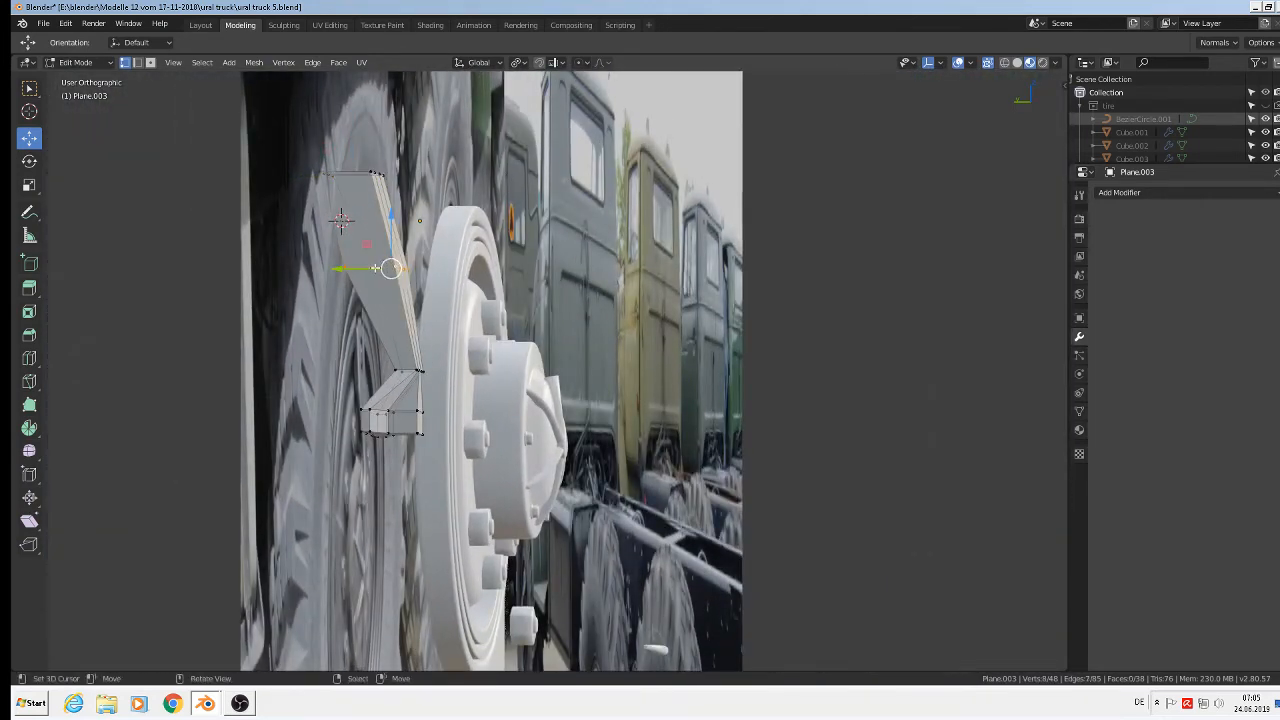
{"action": "key", "text": "g"}
{"action": "key", "text": "y"}
{"action": "left_click", "coordinate": [370, 271]}
Step: Add a Subdivision Surface modifier to the bracket in Object Mode
{"action": "middle_click_drag", "start_coordinate": [370, 271], "coordinate": [456, 407]}
{"action": "key", "text": "Tab"}
{"action": "middle_click_drag", "start_coordinate": [561, 432], "coordinate": [529, 422]}
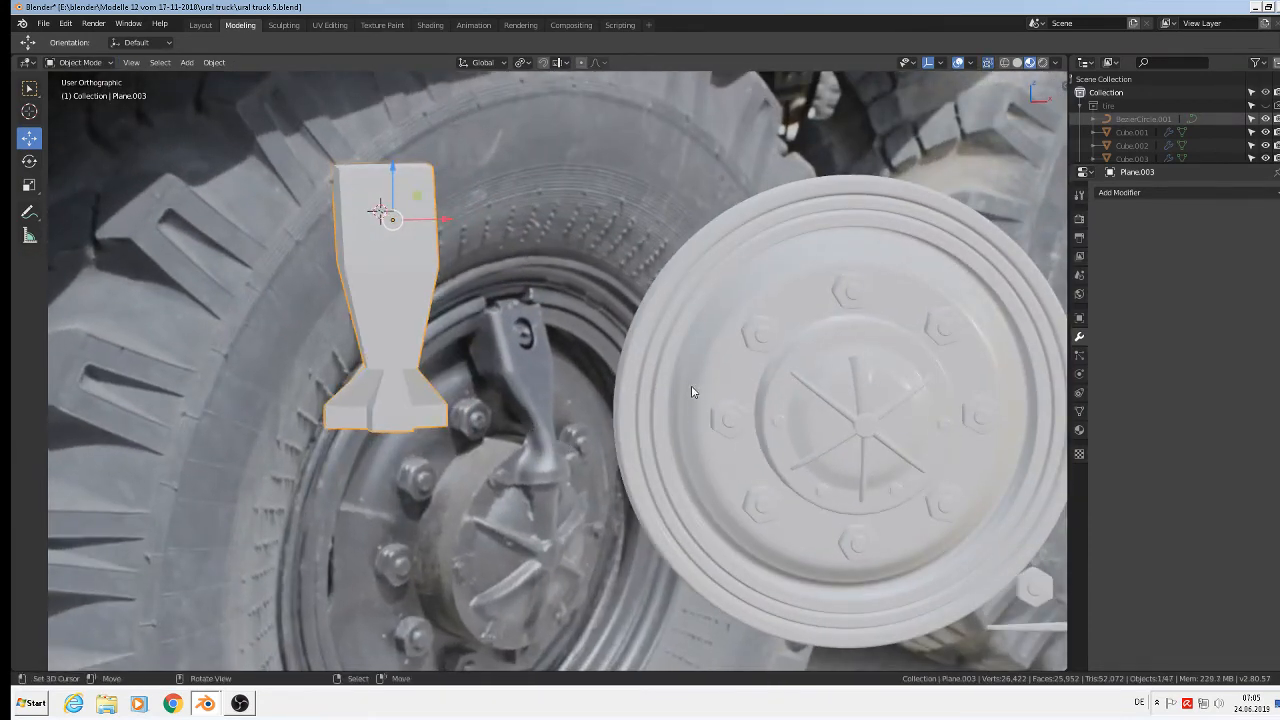
{"action": "mouse_move", "coordinate": [469, 339]}
{"action": "middle_mouse_down"}
{"action": "mouse_move", "coordinate": [448, 327]}
{"action": "mouse_move", "coordinate": [446, 341]}
{"action": "middle_mouse_up"}
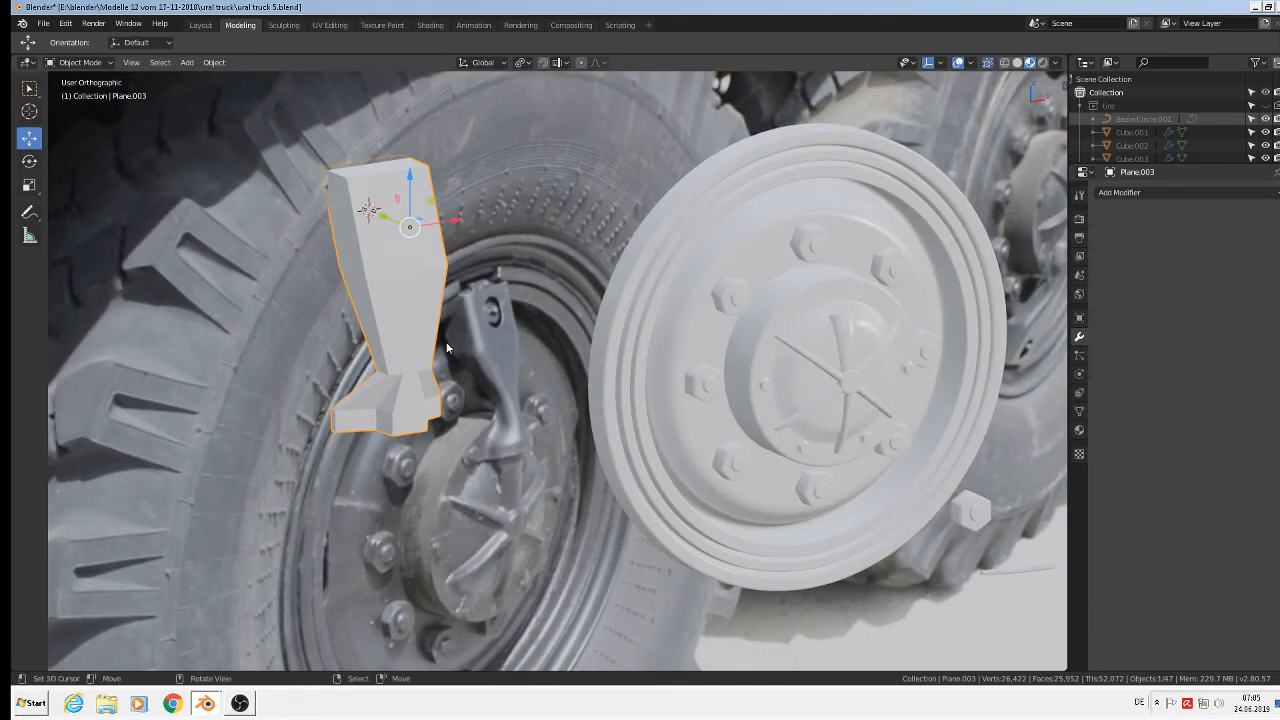
{"action": "left_click", "coordinate": [1120, 196]}
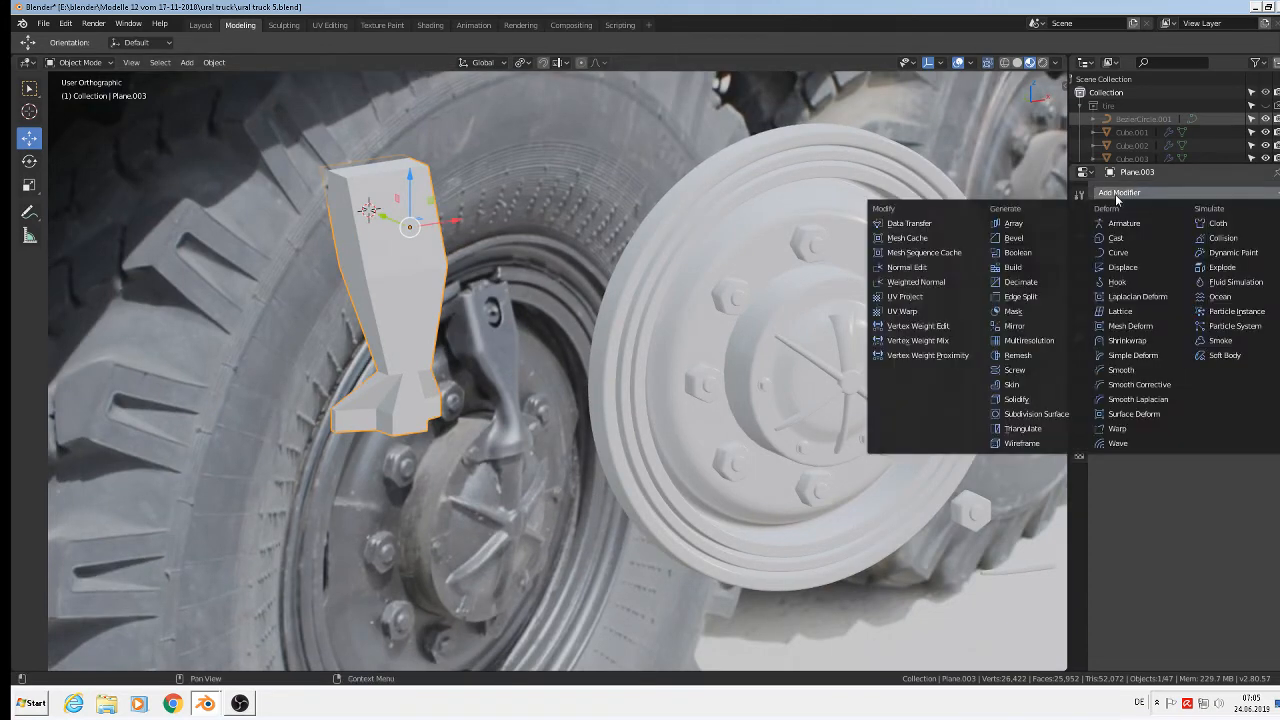
{"action": "left_click", "coordinate": [1053, 415]}
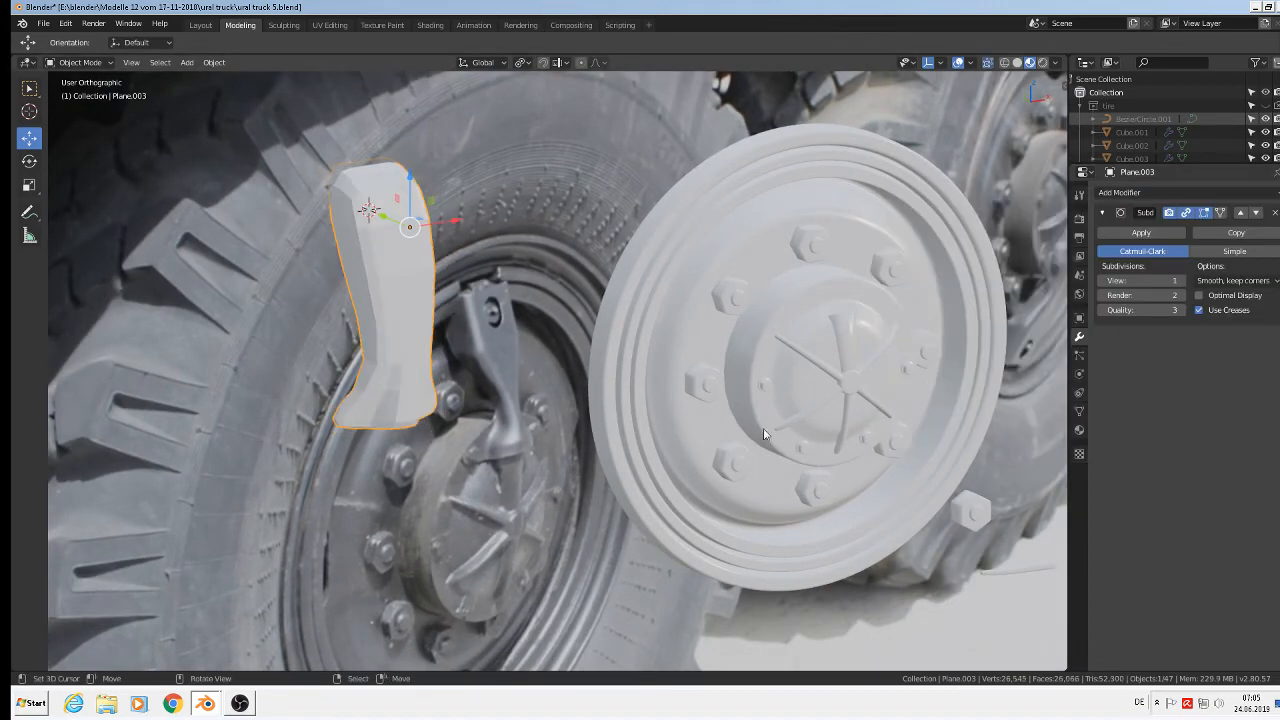
{"action": "scroll", "coordinate": [404, 412], "scroll_direction": "up", "scroll_amount": 2}
{"action": "scroll", "coordinate": [514, 456], "scroll_direction": "down", "scroll_amount": 3}
{"action": "scroll", "coordinate": [491, 425], "scroll_direction": "up", "scroll_amount": 3}
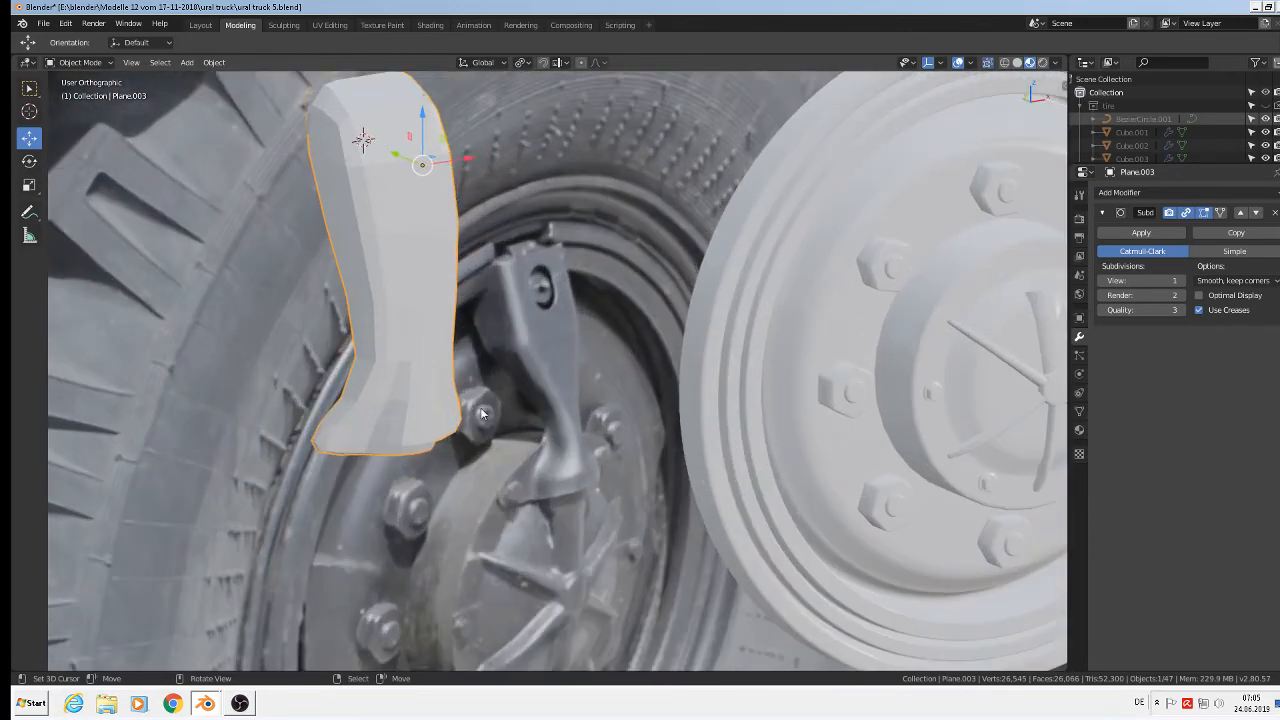
Step: Add two loop cuts along the bracket's sides, one near the front and one near the back, with slide factors 0.754 and -0.805
{"action": "key", "text": "Tab"}
{"action": "middle_click_drag", "start_coordinate": [424, 347], "coordinate": [390, 237]}
{"action": "key", "text": "ctrl+r"}
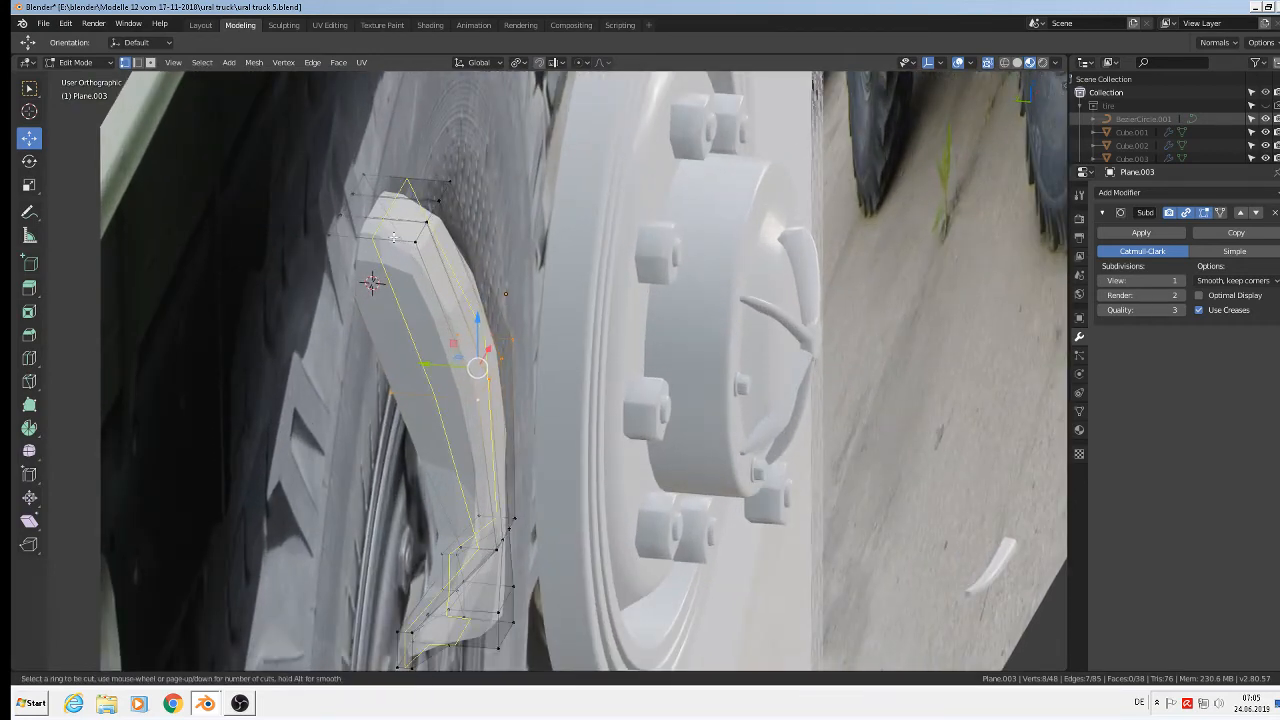
{"action": "left_click", "coordinate": [392, 237]}
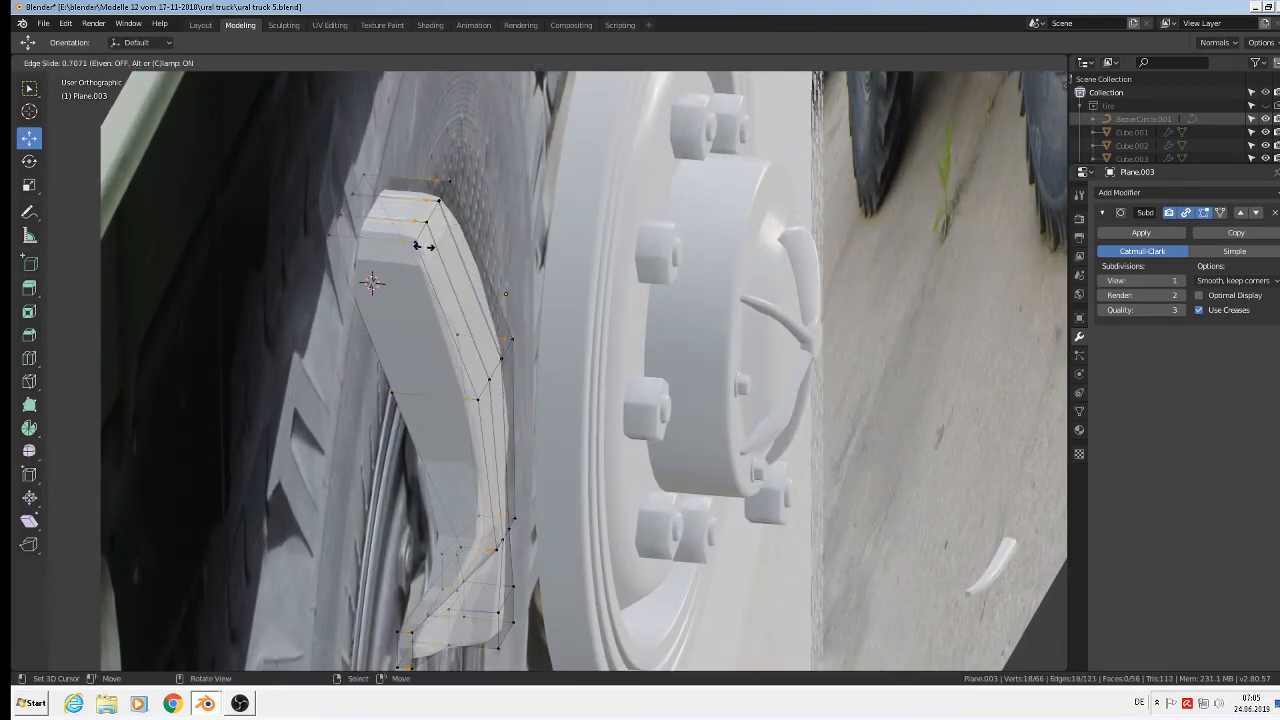
{"action": "left_click", "coordinate": [426, 247]}
{"action": "key", "text": "ctrl+r"}
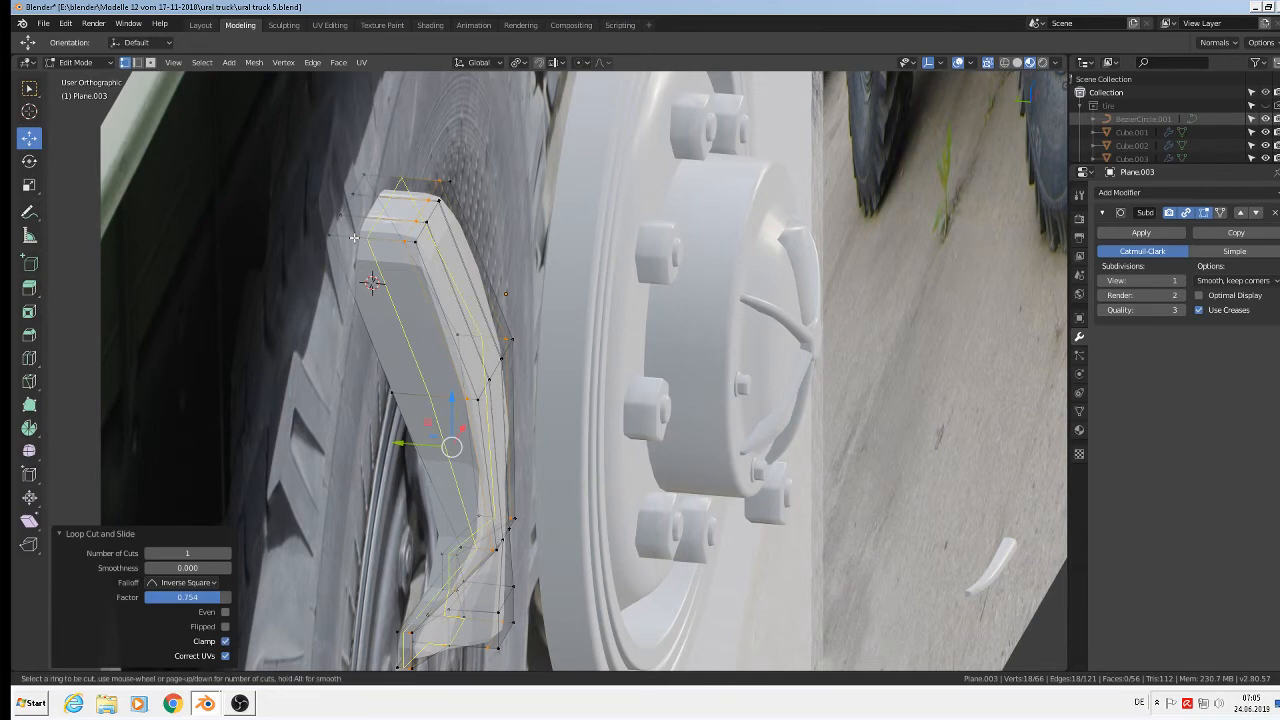
{"action": "left_click", "coordinate": [364, 241]}
{"action": "left_click", "coordinate": [324, 227]}
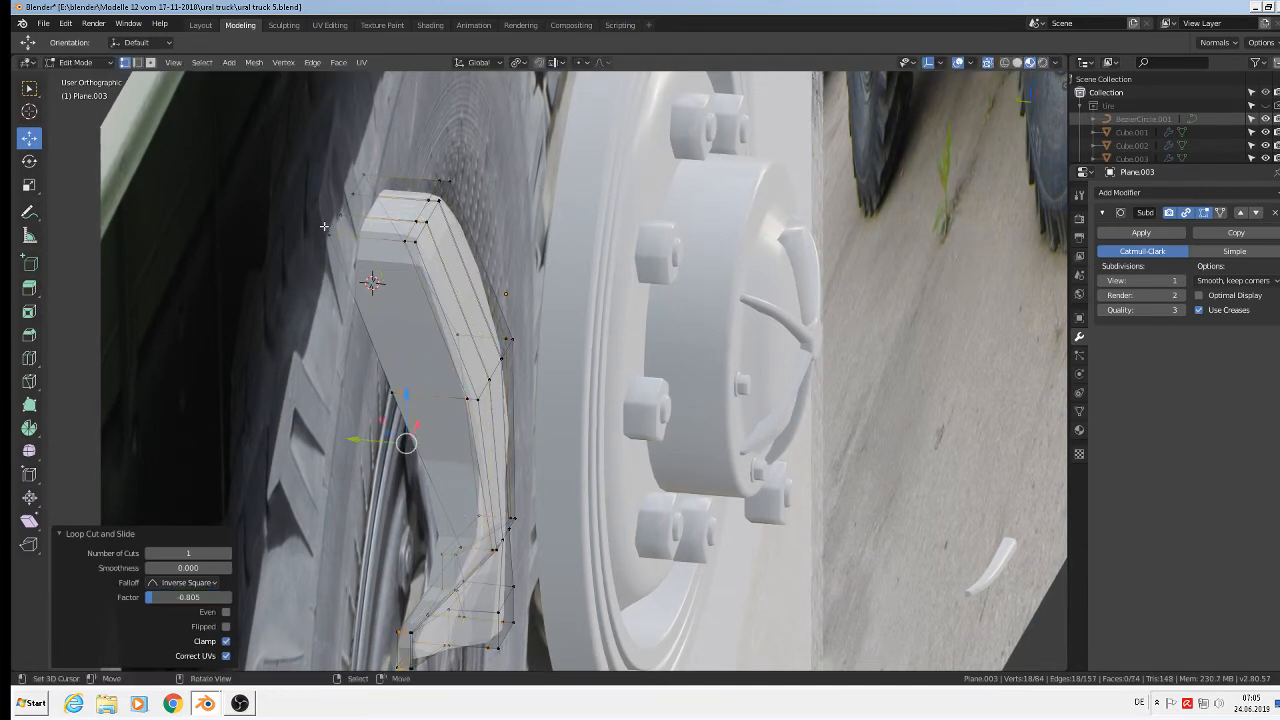
{"action": "scroll", "coordinate": [540, 322], "scroll_direction": "up", "scroll_amount": 1}
{"action": "middle_click_drag", "start_coordinate": [560, 325], "coordinate": [457, 338]}
{"action": "key", "text": "Tab"}
{"action": "scroll", "coordinate": [470, 365], "scroll_direction": "down", "scroll_amount": 3}
{"action": "middle_click_drag", "start_coordinate": [522, 453], "coordinate": [460, 477]}
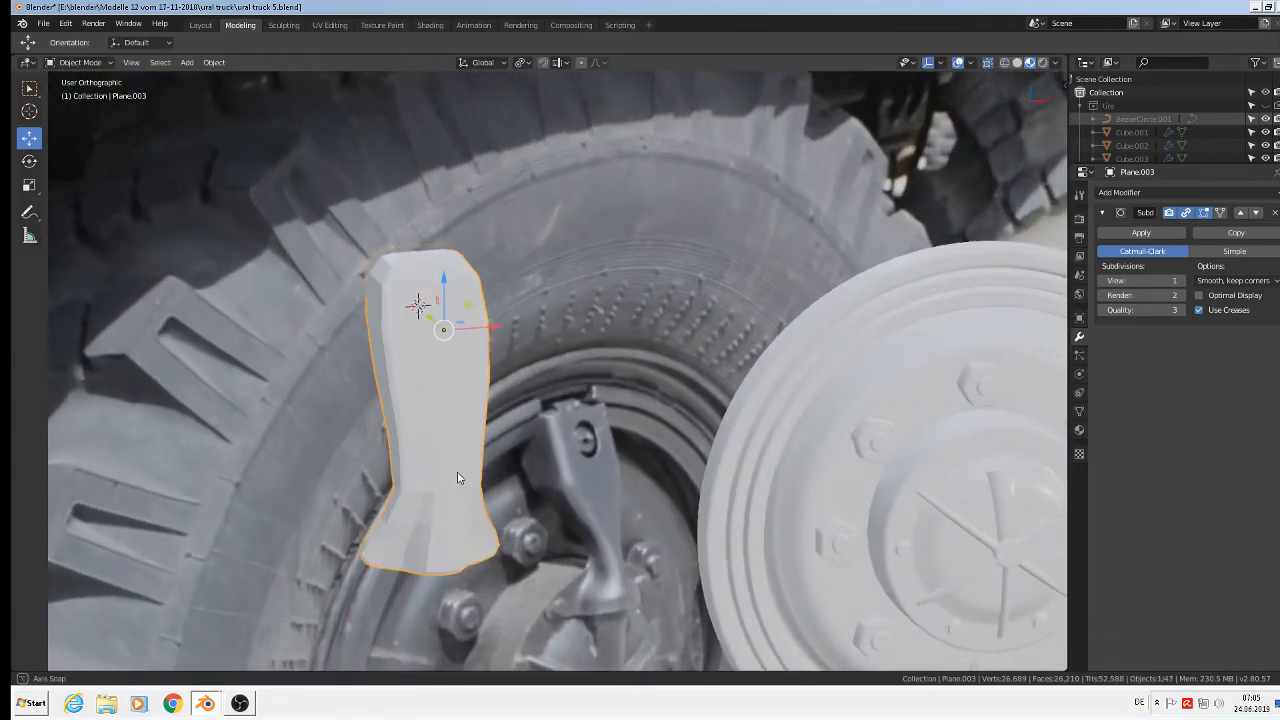
Step: Set the bracket's Subdivision Surface viewport level to 2
{"action": "middle_click_drag", "start_coordinate": [448, 411], "coordinate": [569, 306], "text": "shift"}
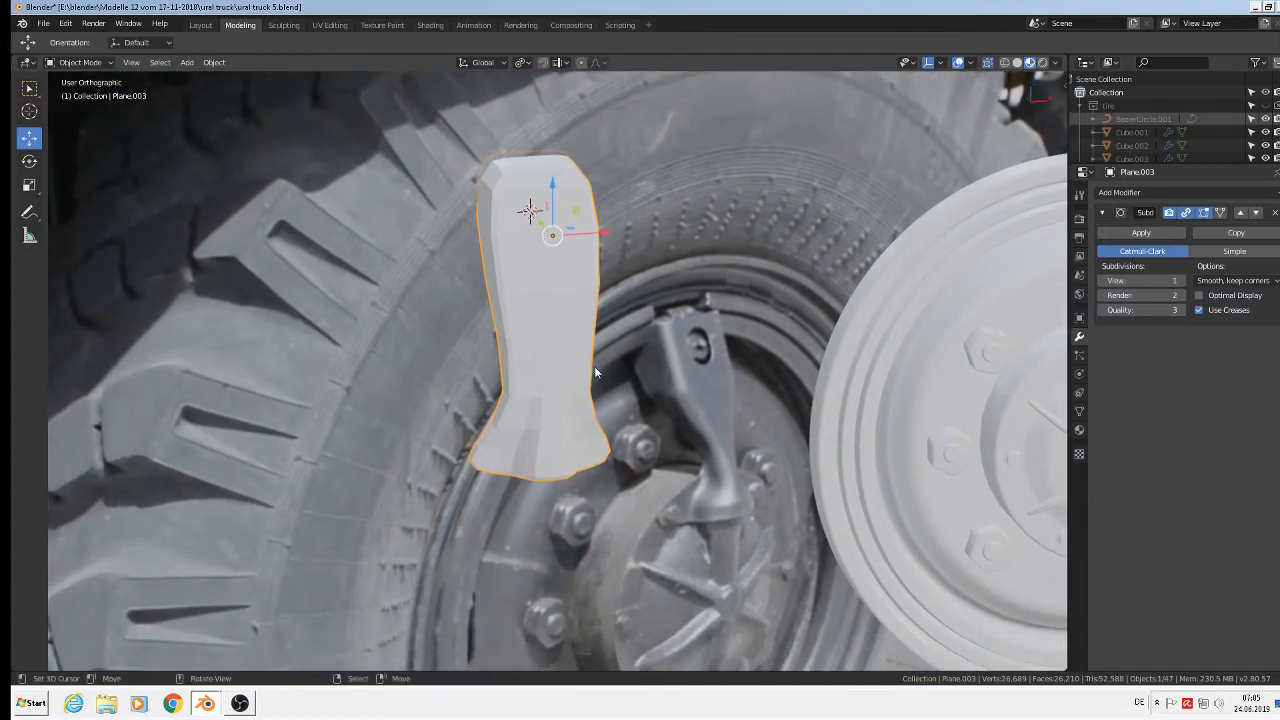
{"action": "scroll", "coordinate": [594, 370], "scroll_direction": "up", "scroll_amount": 2}
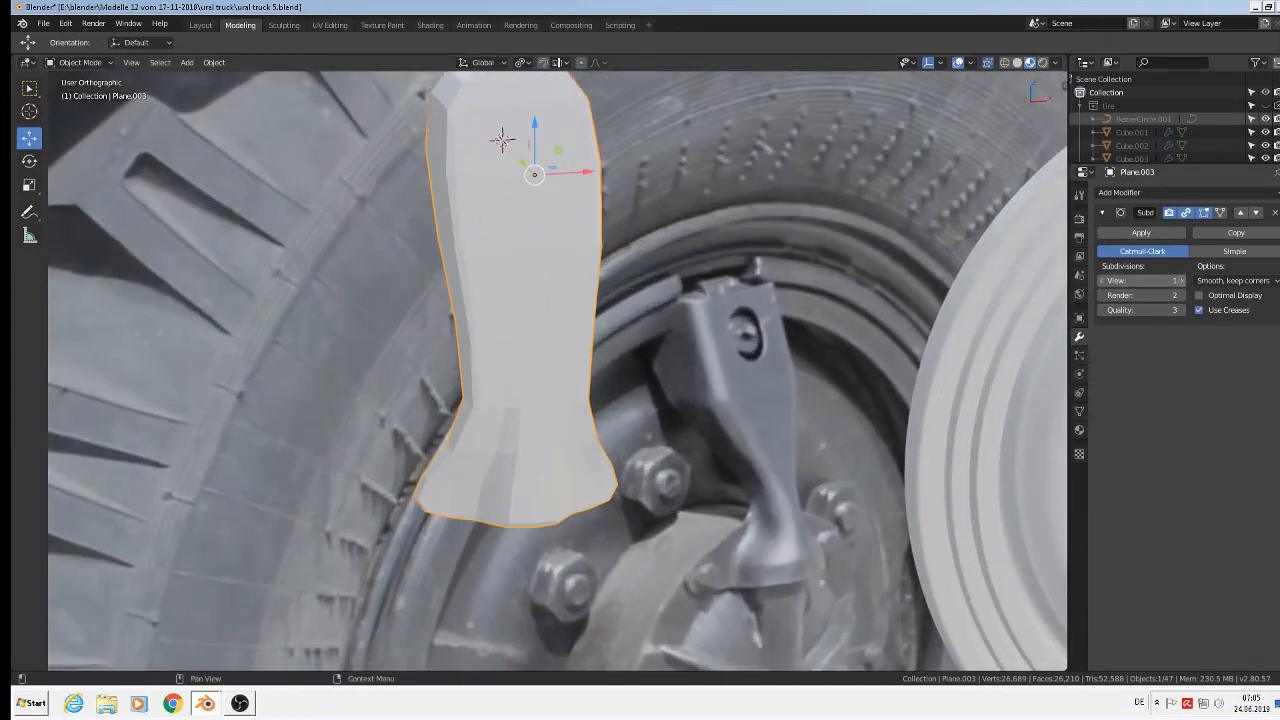
{"action": "left_click", "coordinate": [1180, 280]}
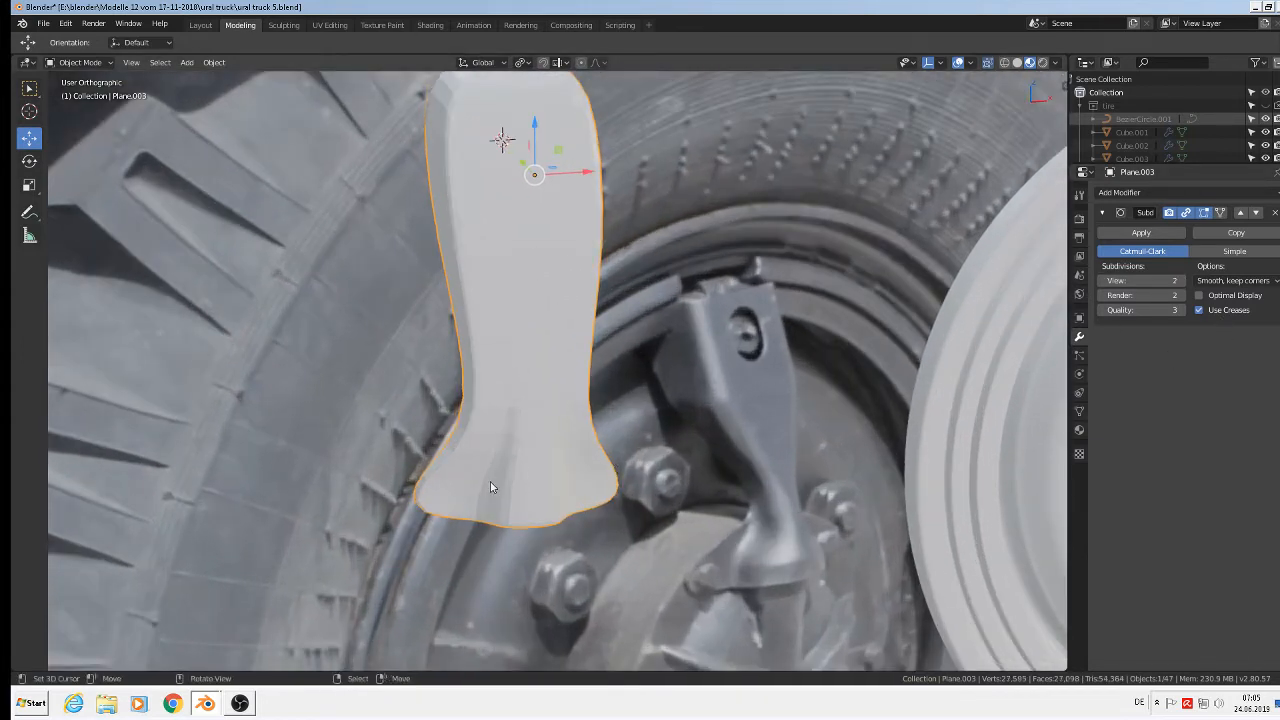
Step: Turn off X-ray in Edit Mode and add a horizontal loop cut near the foot's bottom edge with slide factor -0.841
{"action": "key", "text": "Tab"}
{"action": "scroll", "coordinate": [841, 275], "scroll_direction": "up", "scroll_amount": 3}
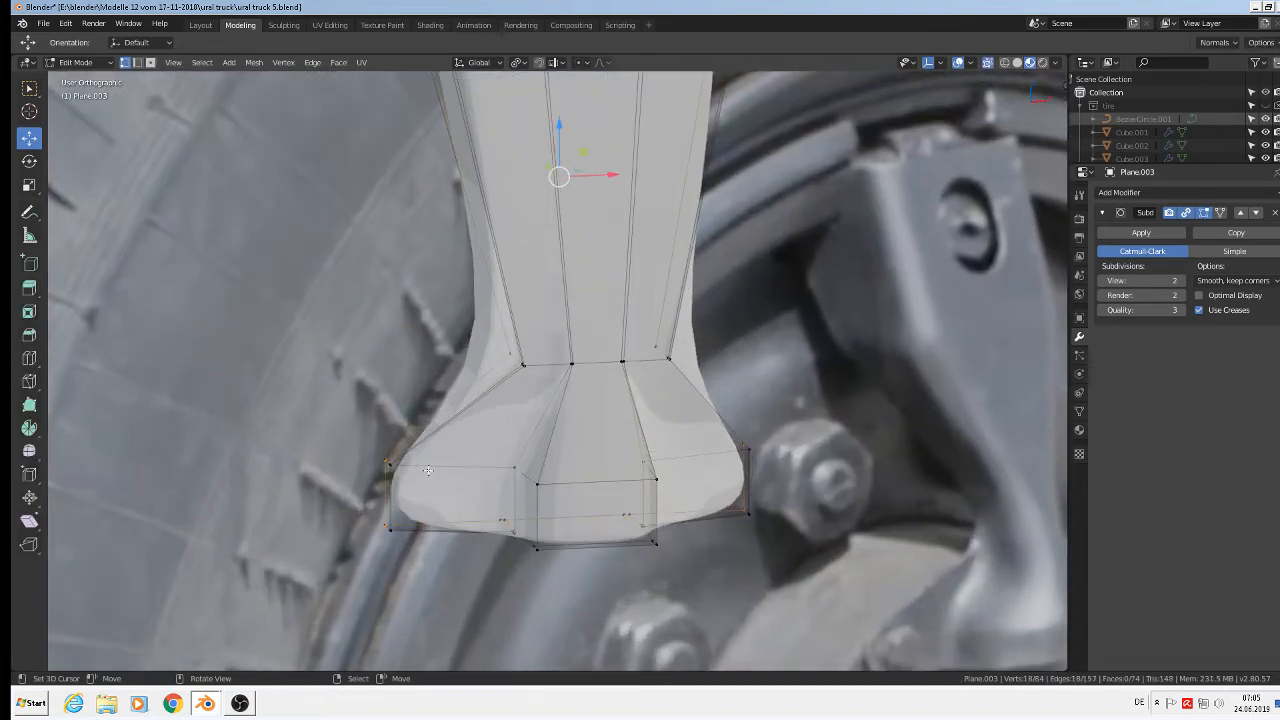
{"action": "left_click", "coordinate": [990, 64]}
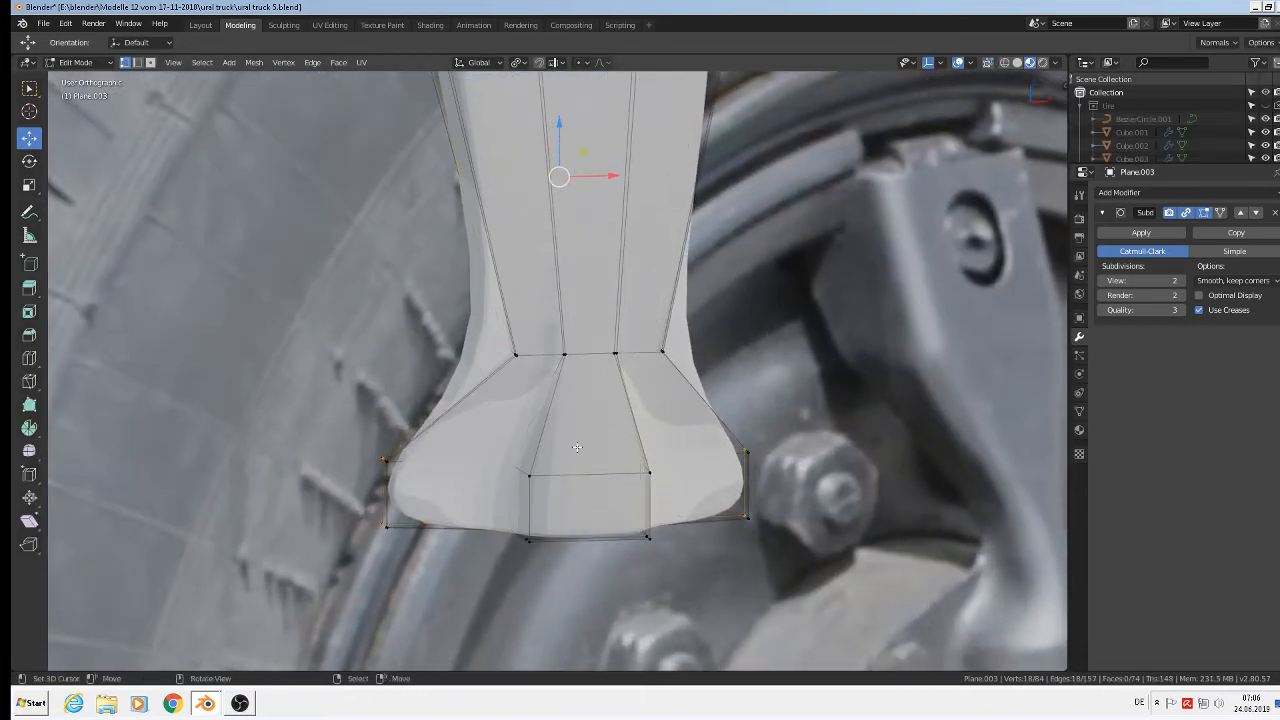
{"action": "middle_click_drag", "start_coordinate": [527, 405], "coordinate": [572, 394]}
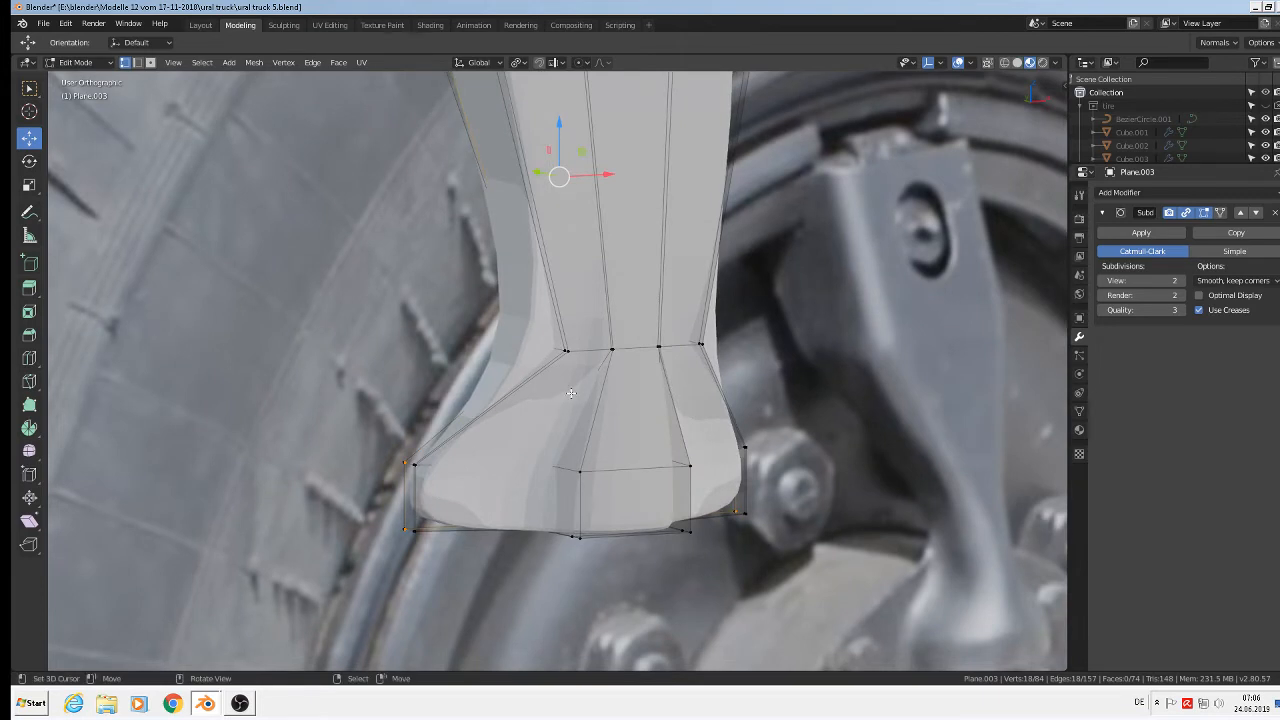
{"action": "middle_click_drag", "start_coordinate": [514, 523], "coordinate": [492, 509]}
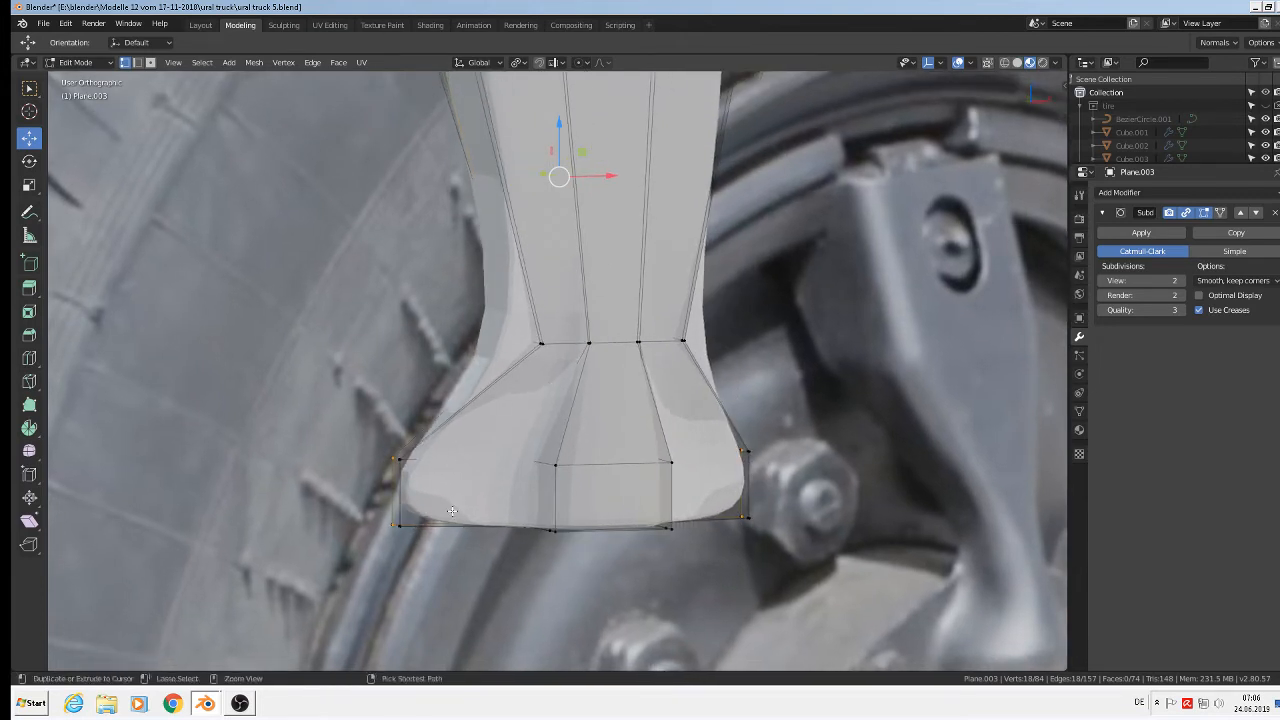
{"action": "key", "text": "ctrl+r"}
{"action": "left_click", "coordinate": [545, 512]}
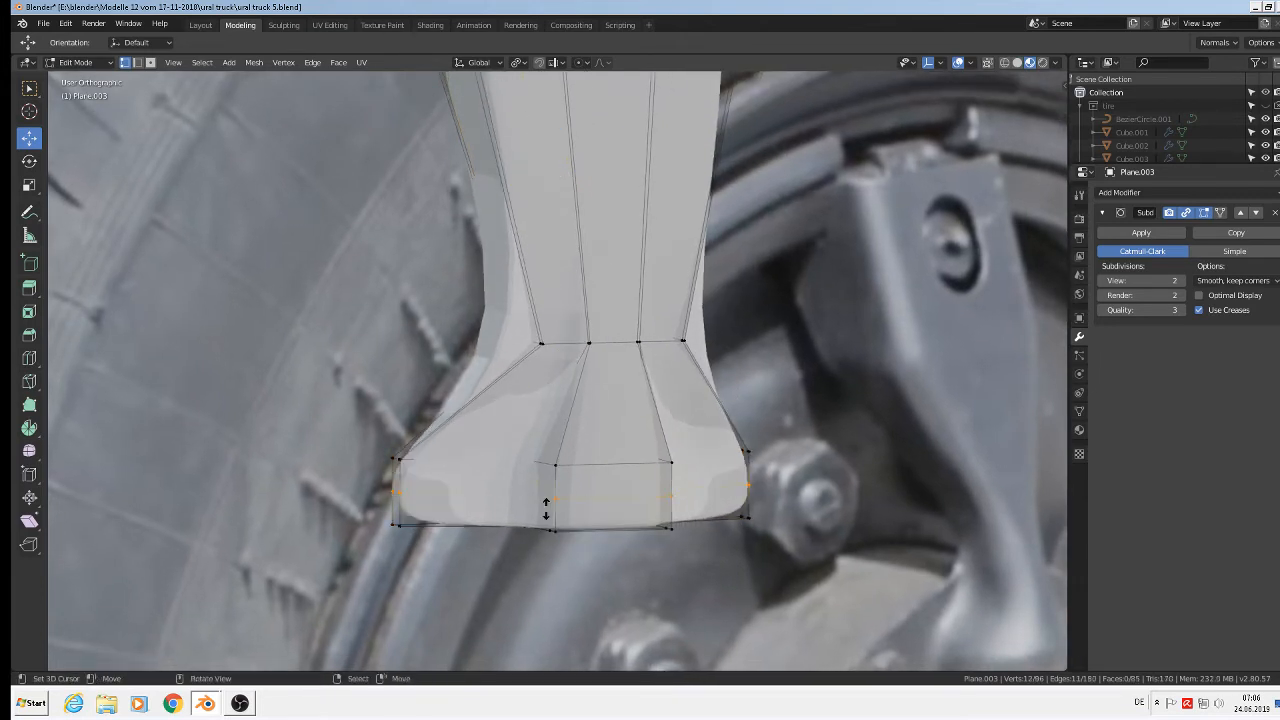
{"action": "left_click", "coordinate": [548, 531]}
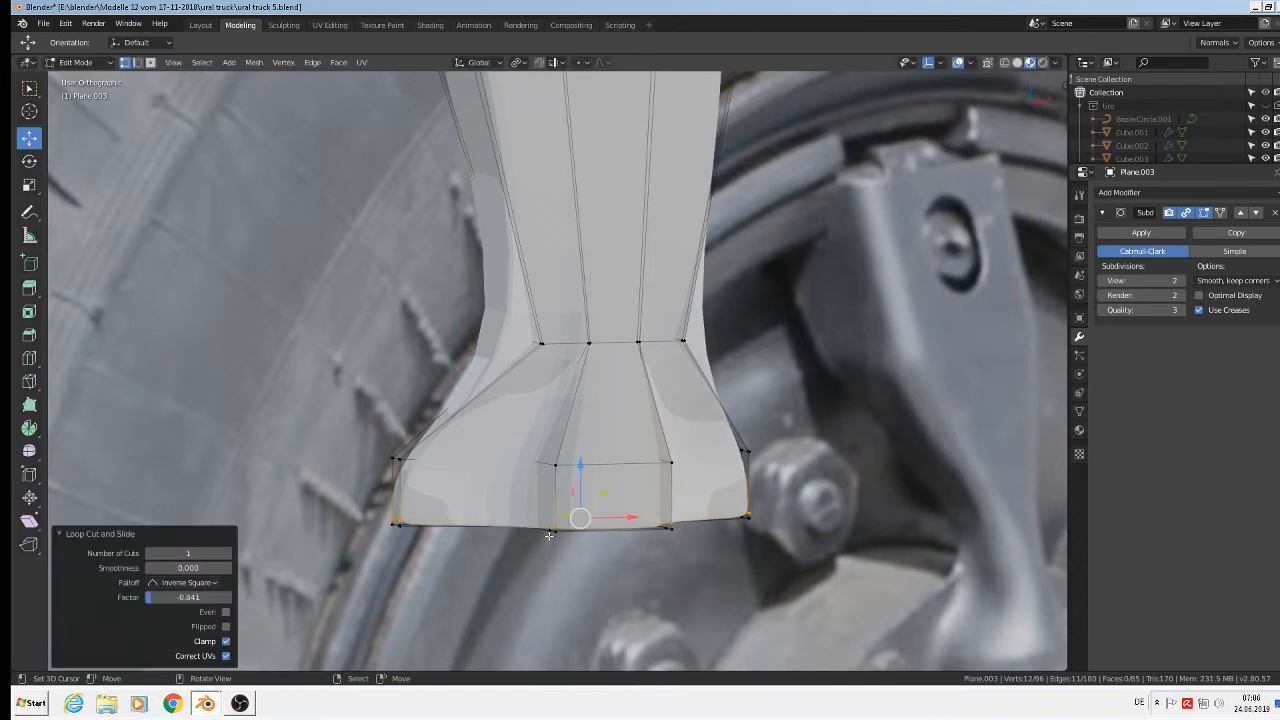
Step: Add loop cuts just above and below the bracket's narrow neck, with slide factors -0.943 and about 0.65
{"action": "middle_click_drag", "start_coordinate": [550, 531], "coordinate": [551, 513]}
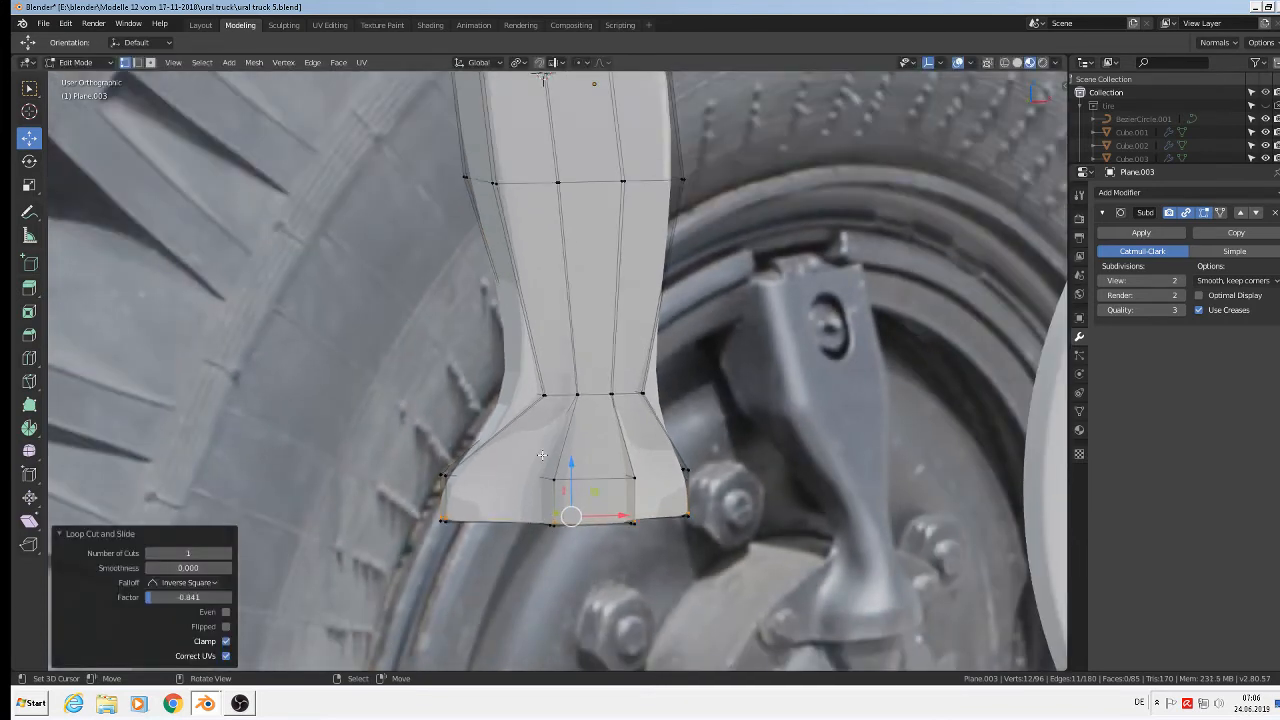
{"action": "key", "text": "ctrl+r"}
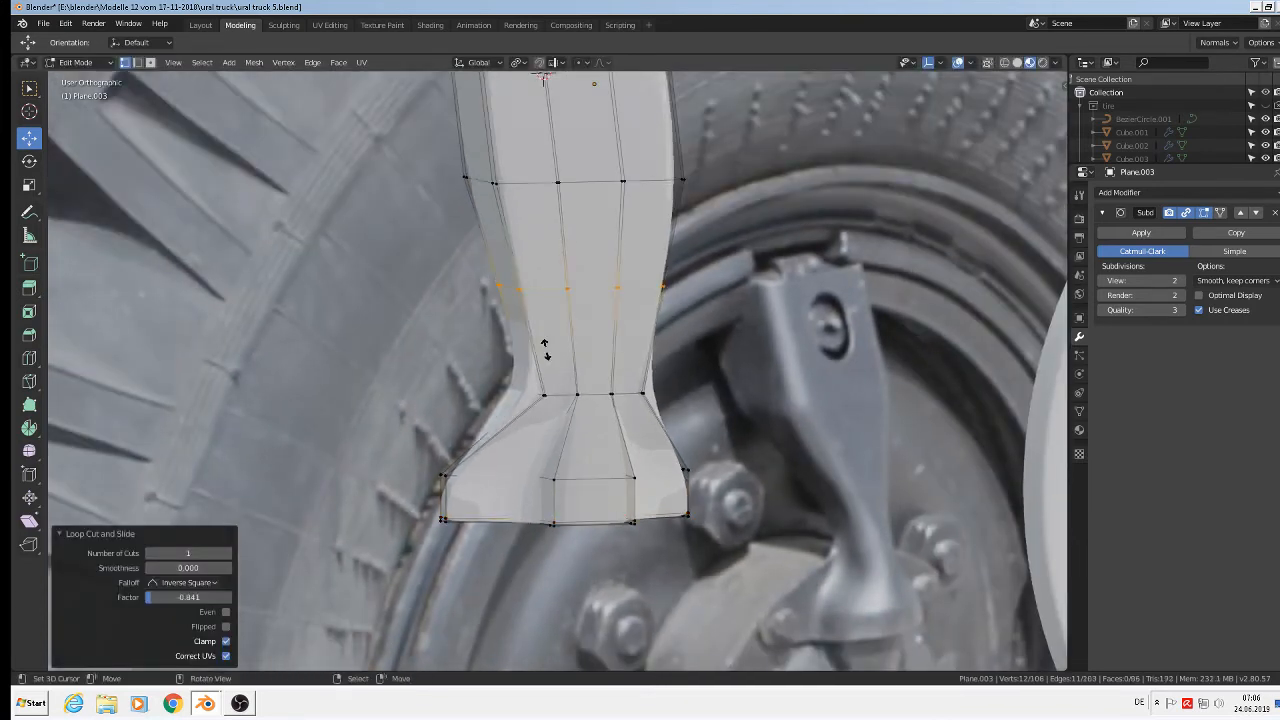
{"action": "left_click", "coordinate": [543, 350]}
{"action": "left_click", "coordinate": [563, 451]}
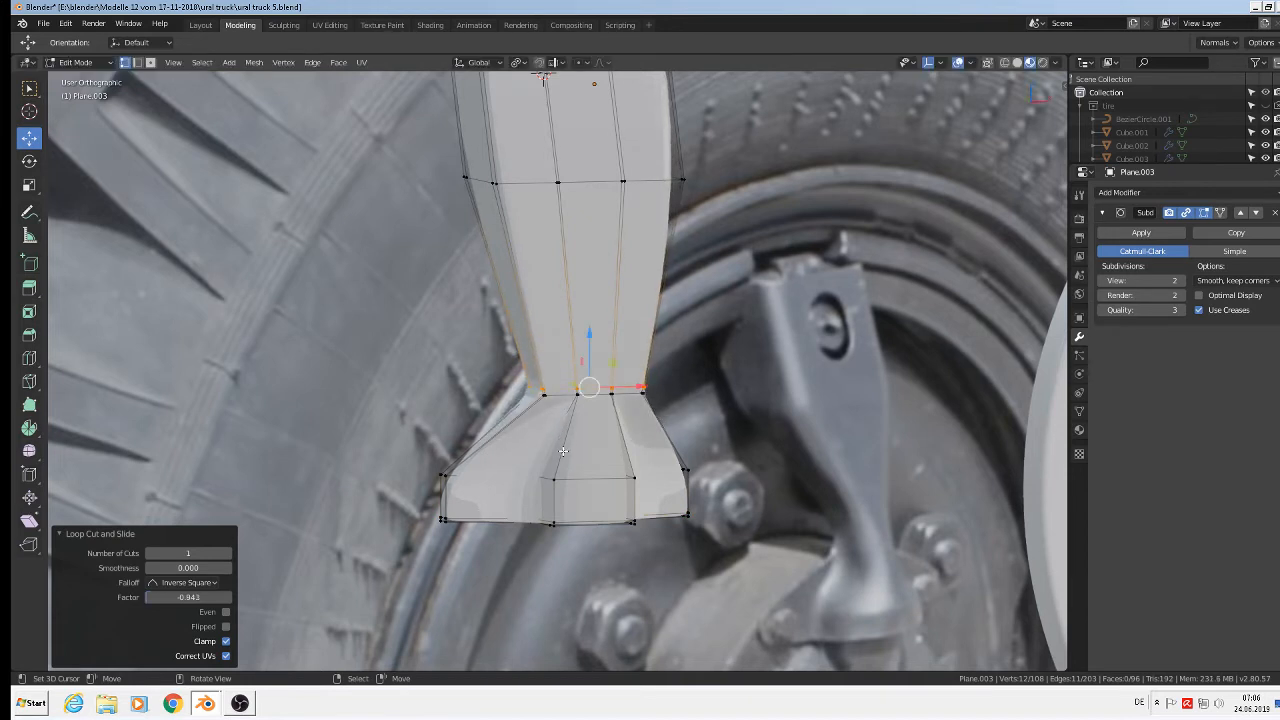
{"action": "key", "text": "ctrl+r"}
{"action": "left_click", "coordinate": [545, 425]}
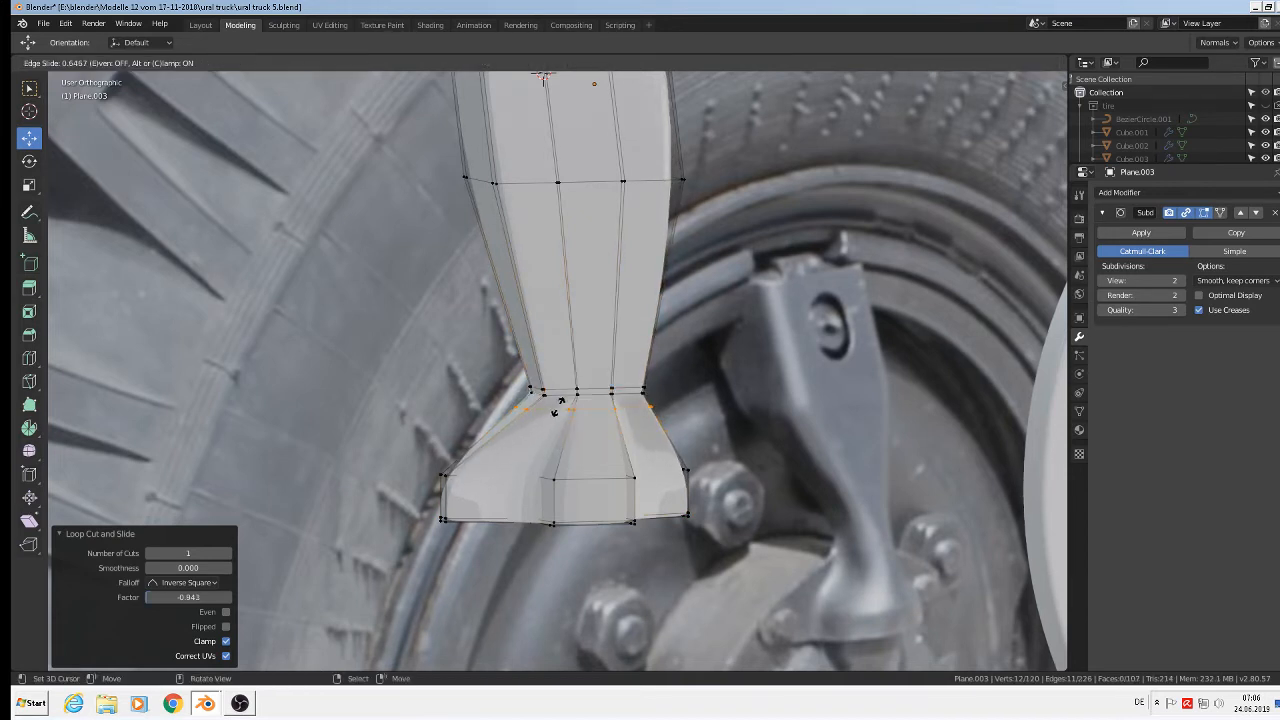
{"action": "left_click", "coordinate": [558, 407]}
{"action": "key", "text": "Tab"}
{"action": "scroll", "coordinate": [582, 452], "scroll_direction": "down", "scroll_amount": 2}
{"action": "middle_click_drag", "start_coordinate": [586, 460], "coordinate": [595, 380]}
{"action": "scroll", "coordinate": [606, 286], "scroll_direction": "up", "scroll_amount": 3}
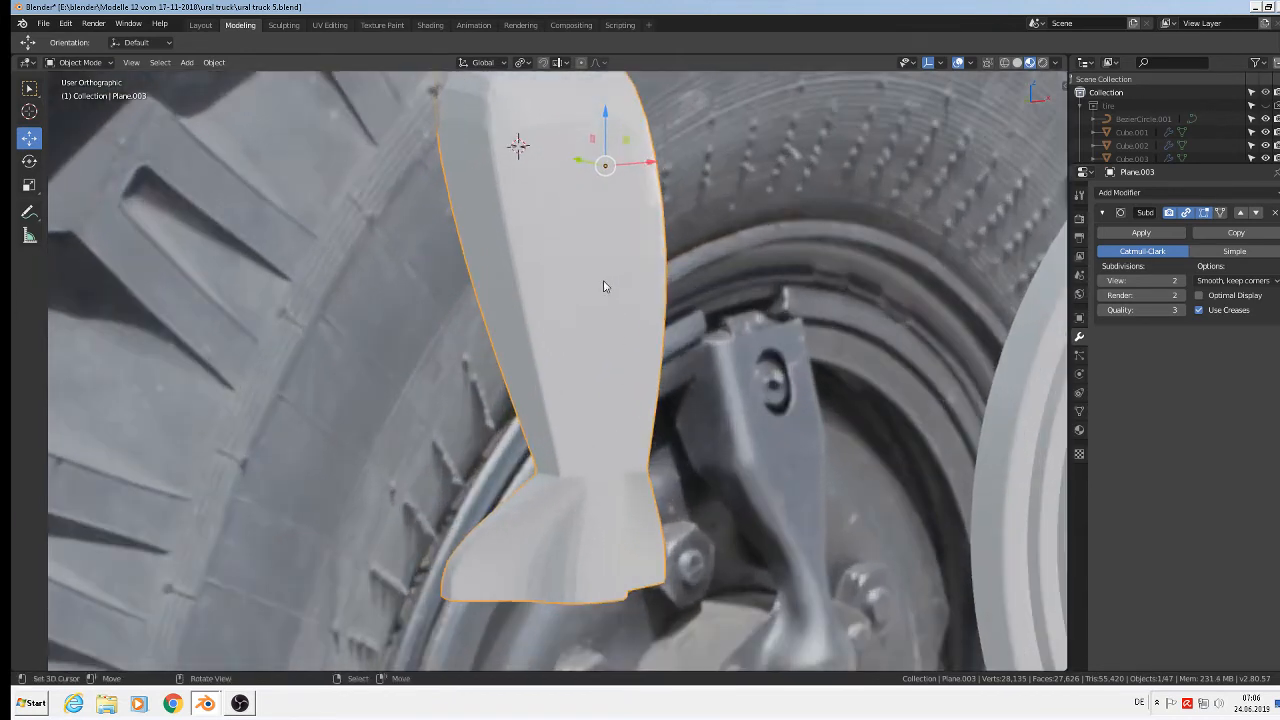
Step: Add supporting loop cuts just below and above the edge under the bracket's upper block, with slide factors -0.955 and 0.955
{"action": "key", "text": "Tab"}
{"action": "key", "text": "ctrl+r"}
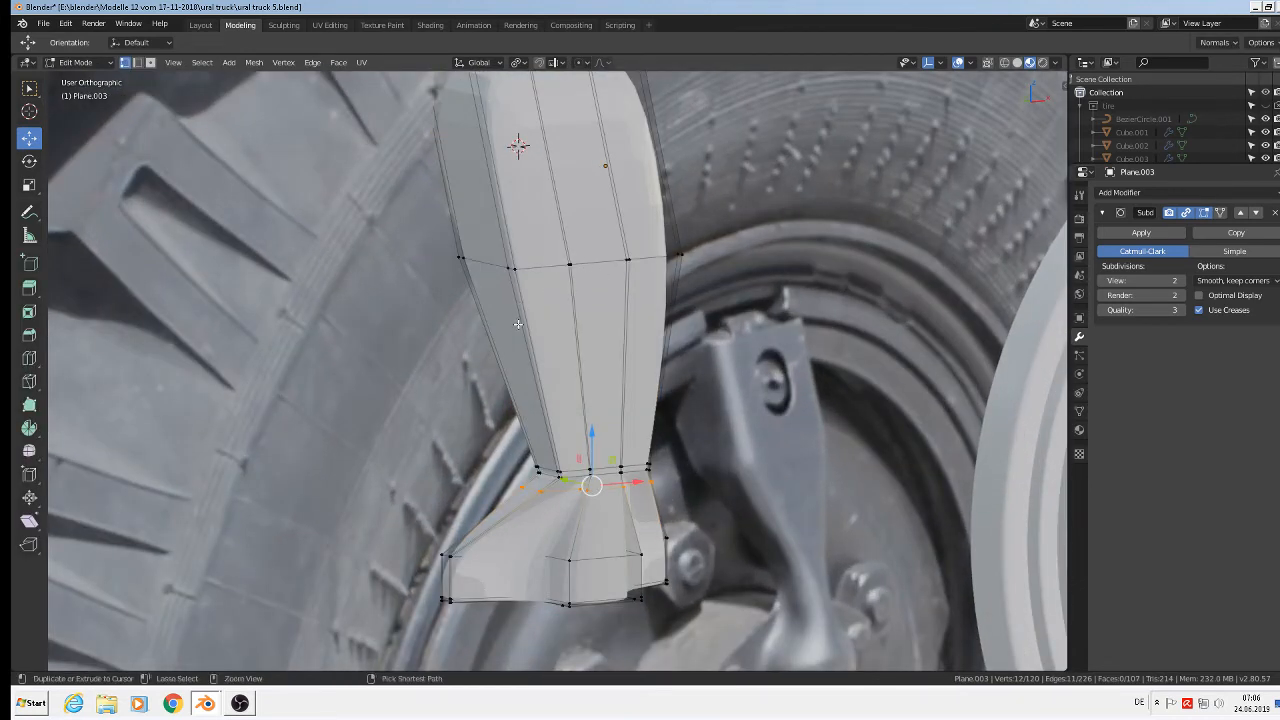
{"action": "left_click", "coordinate": [518, 327]}
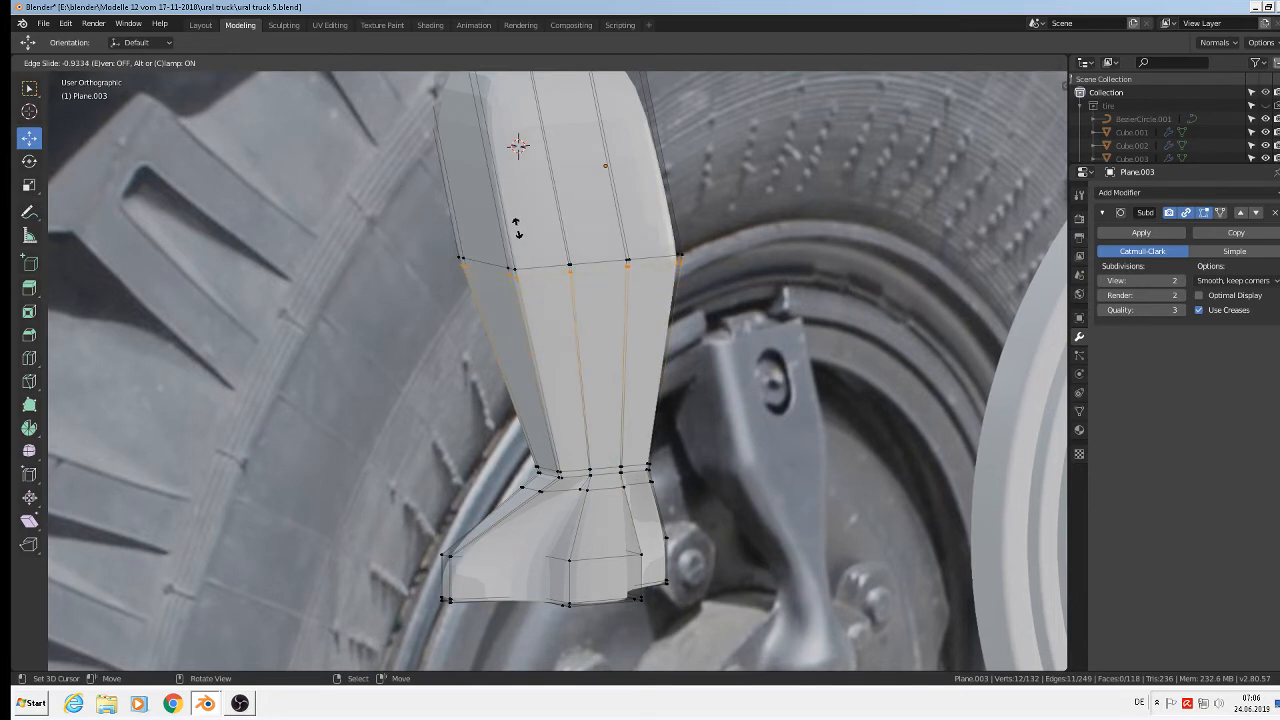
{"action": "left_click", "coordinate": [516, 226]}
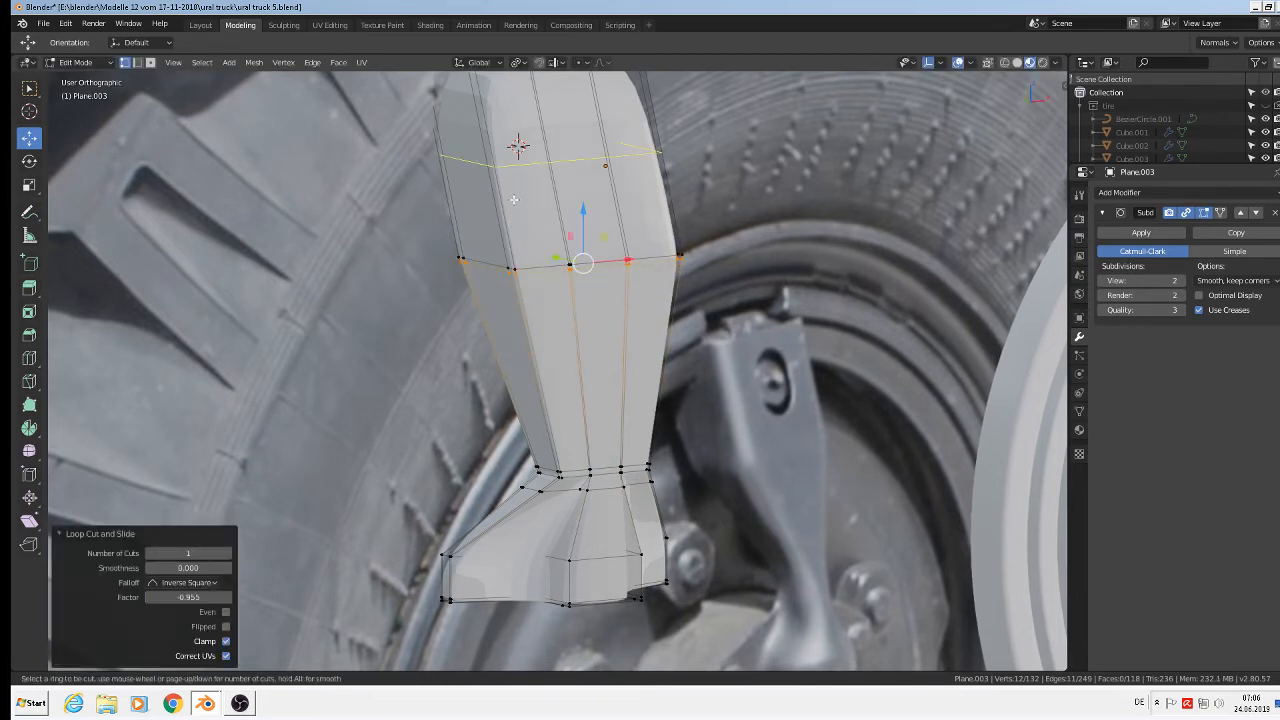
{"action": "key", "text": "g"}
{"action": "key", "text": "g"}
{"action": "left_click", "coordinate": [536, 295]}
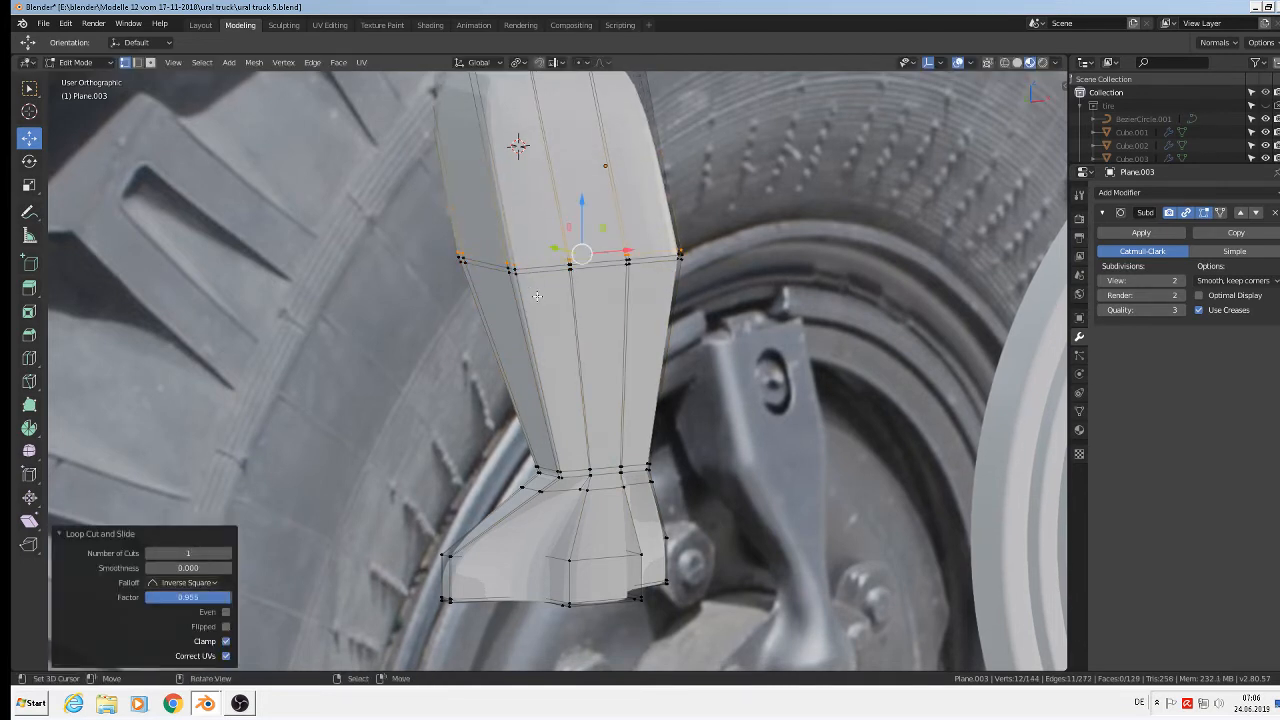
{"action": "key", "text": "Tab"}
{"action": "mouse_move", "coordinate": [586, 319]}
{"action": "middle_mouse_down"}
{"action": "mouse_move", "coordinate": [629, 323]}
{"action": "mouse_move", "coordinate": [597, 318]}
{"action": "middle_mouse_up"}
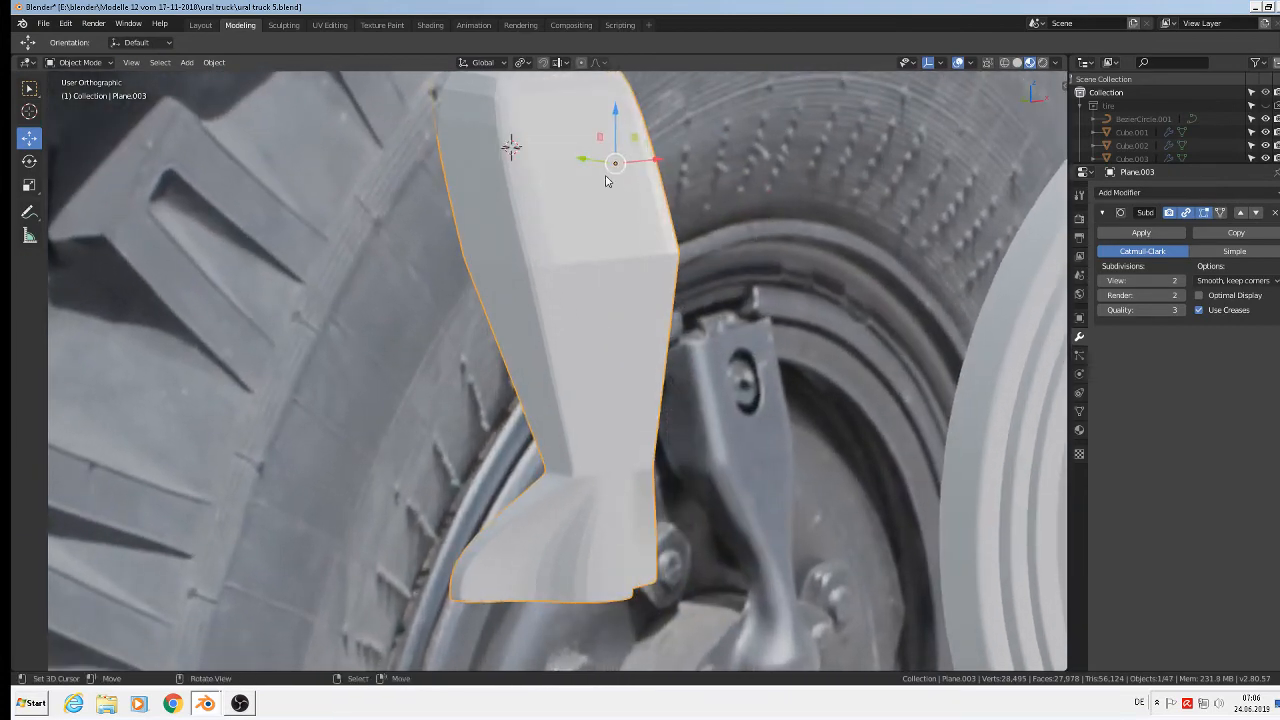
{"action": "scroll", "coordinate": [620, 383], "scroll_direction": "down", "scroll_amount": 2}
{"action": "middle_click_drag", "start_coordinate": [674, 505], "coordinate": [629, 419]}
Step: Add a vertical loop cut beside one edge of the foot's raised centre section, with slide factor -1.000
{"action": "key", "text": "Tab"}
{"action": "scroll", "coordinate": [617, 500], "scroll_direction": "up", "scroll_amount": 3}
{"action": "scroll", "coordinate": [611, 398], "scroll_direction": "up", "scroll_amount": 3}
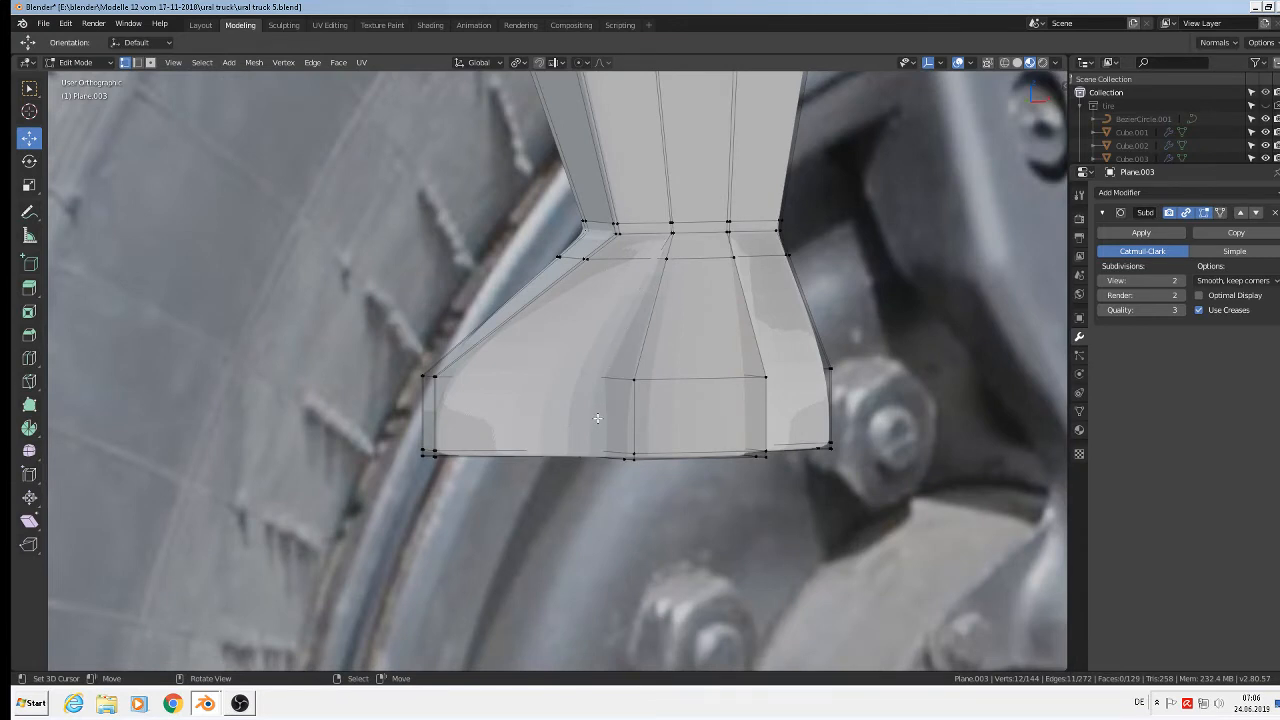
{"action": "scroll", "coordinate": [597, 418], "scroll_direction": "down", "scroll_amount": 3}
{"action": "scroll", "coordinate": [597, 418], "scroll_direction": "up", "scroll_amount": 2}
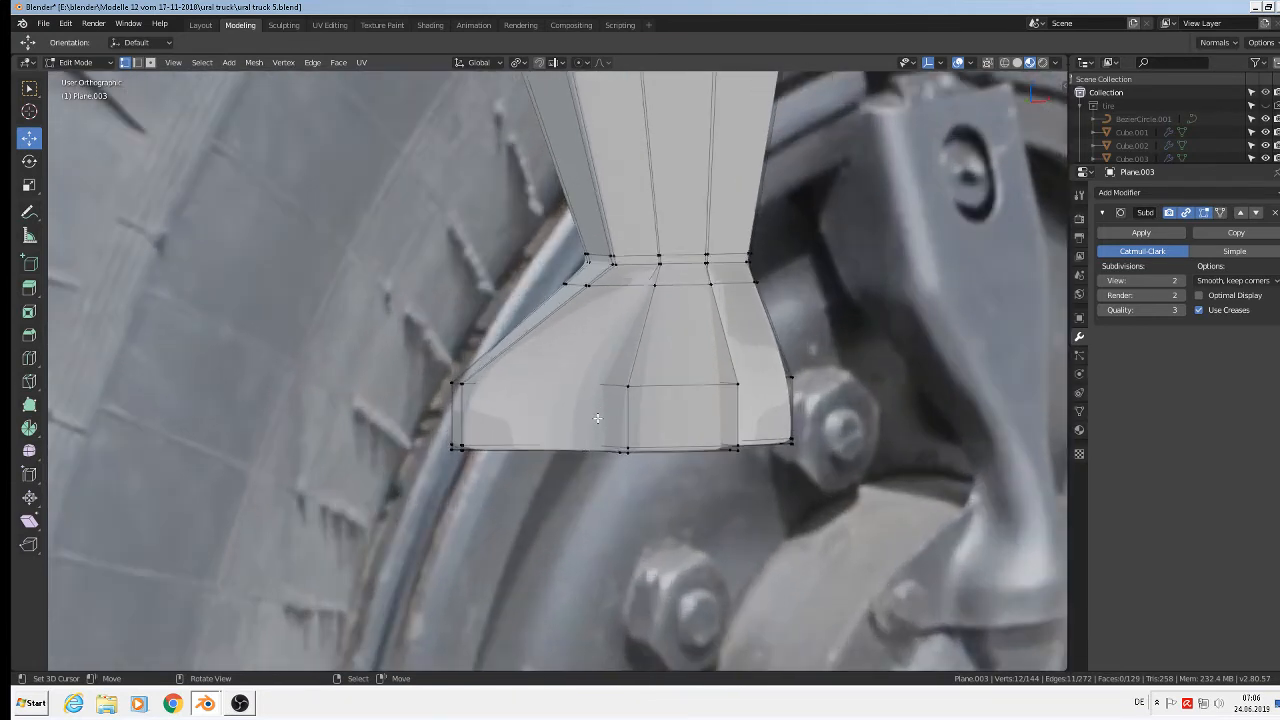
{"action": "key", "text": "ctrl"}
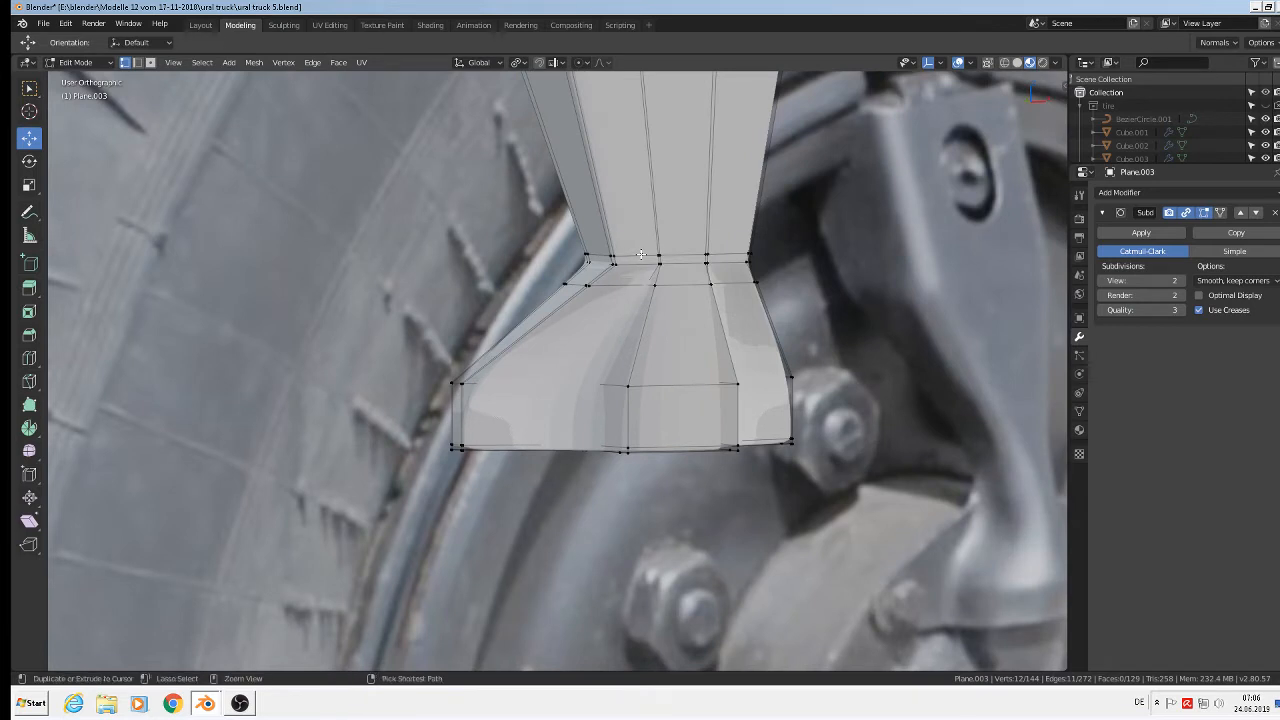
{"action": "key", "text": "ctrl+r"}
{"action": "left_click", "coordinate": [645, 256]}
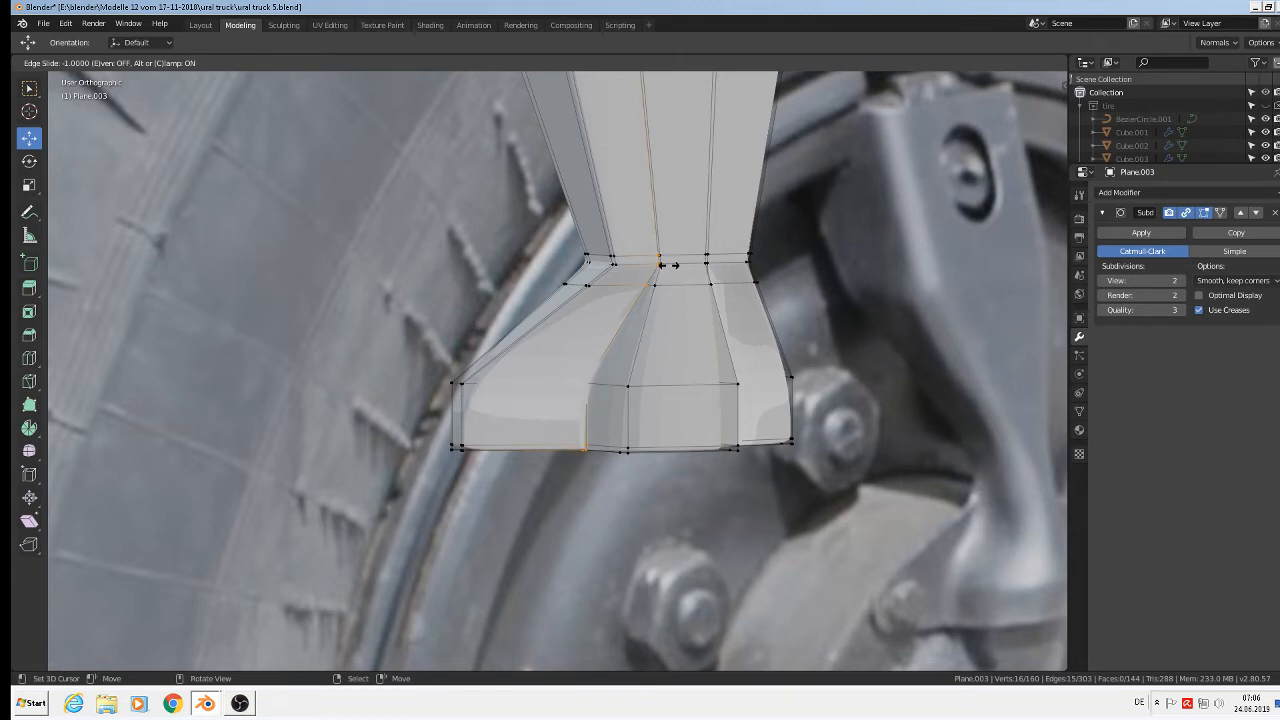
{"action": "left_click", "coordinate": [662, 265]}
Step: Add a matching vertical loop cut beside the centre section's opposite edge with slide factor 0.920 and inspect the smoothed bracket
{"action": "middle_click_drag", "start_coordinate": [662, 265], "coordinate": [705, 340]}
{"action": "key", "text": "ctrl+r"}
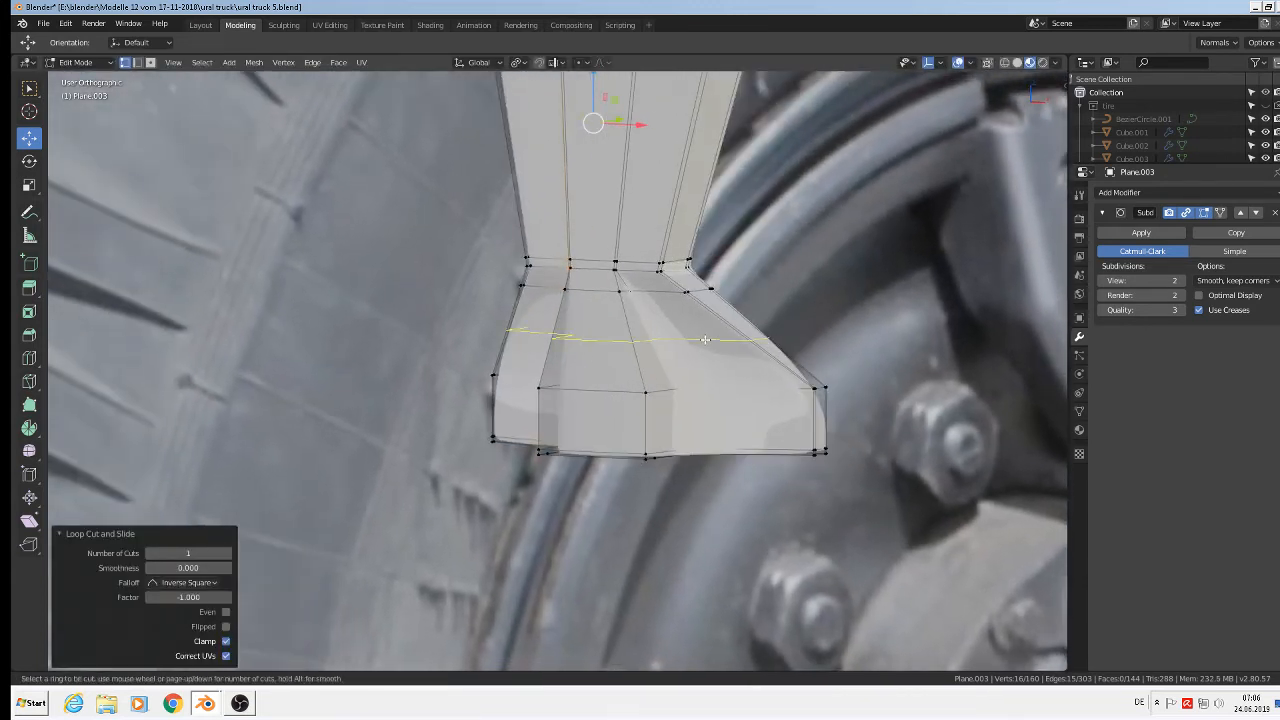
{"action": "left_click", "coordinate": [636, 268]}
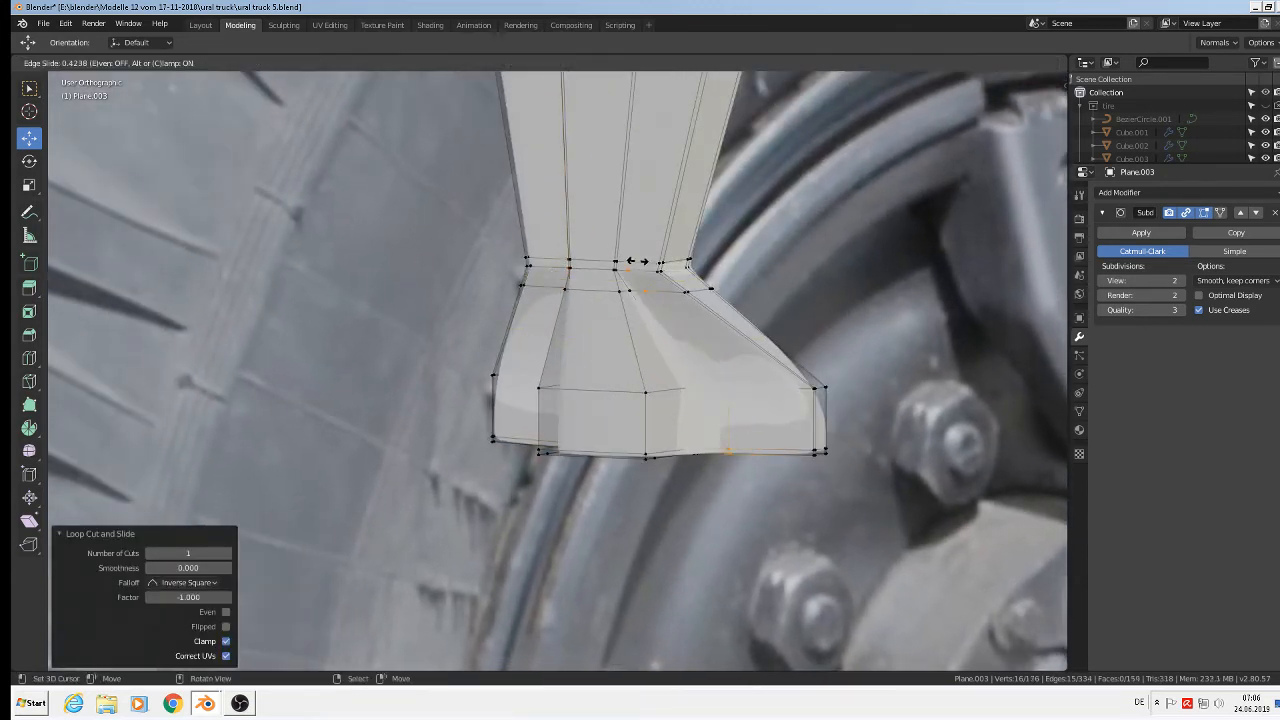
{"action": "left_click", "coordinate": [632, 259]}
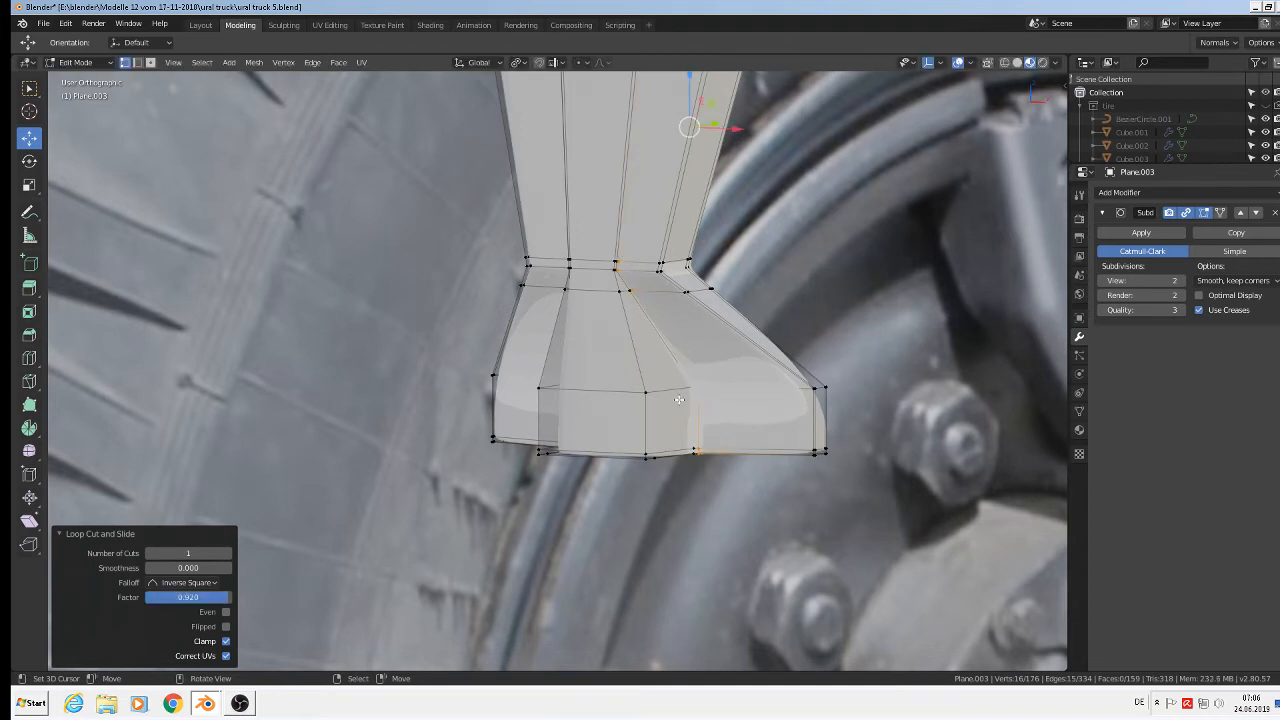
{"action": "key", "text": "Tab"}
{"action": "scroll", "coordinate": [702, 428], "scroll_direction": "down", "scroll_amount": 3}
{"action": "middle_click_drag", "start_coordinate": [721, 436], "coordinate": [782, 440]}
{"action": "scroll", "coordinate": [780, 450], "scroll_direction": "down", "scroll_amount": 2}
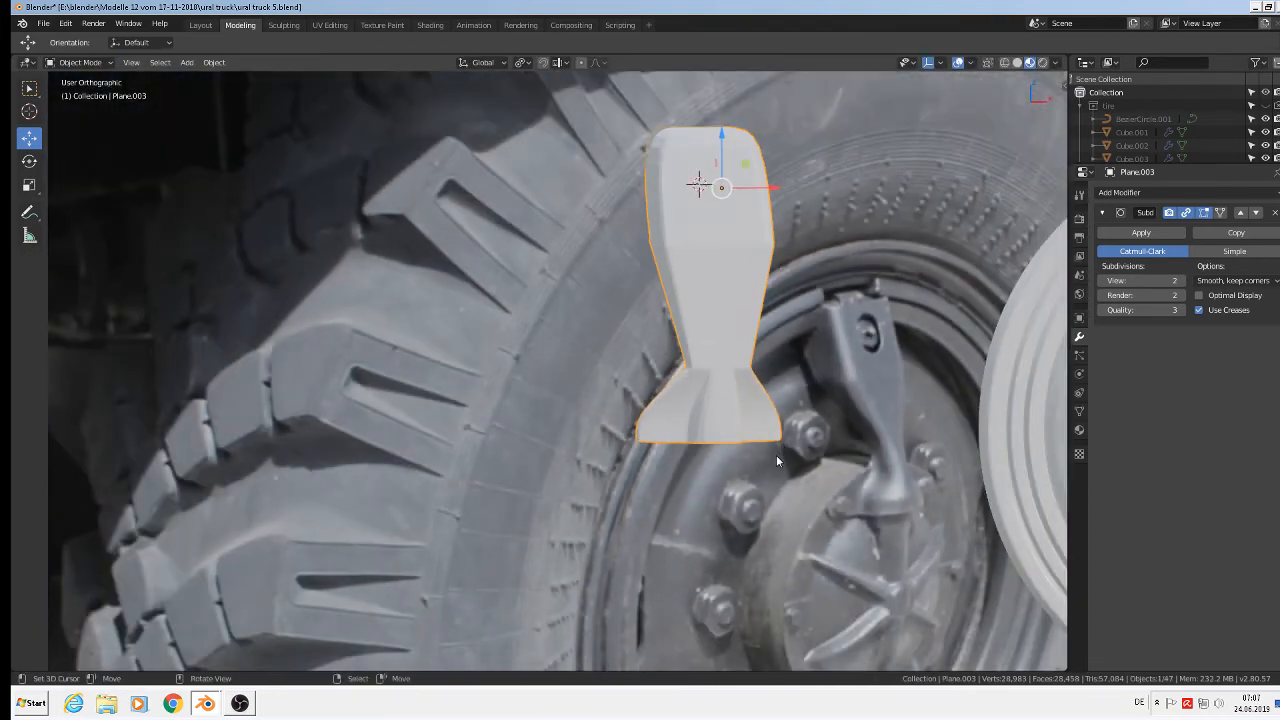
{"action": "scroll", "coordinate": [649, 440], "scroll_direction": "up", "scroll_amount": 4}
Step: Select the supporting-loop vertices at the foot's lower outer corners and raise them 0.00425 m along Z
{"action": "key", "text": "Tab"}
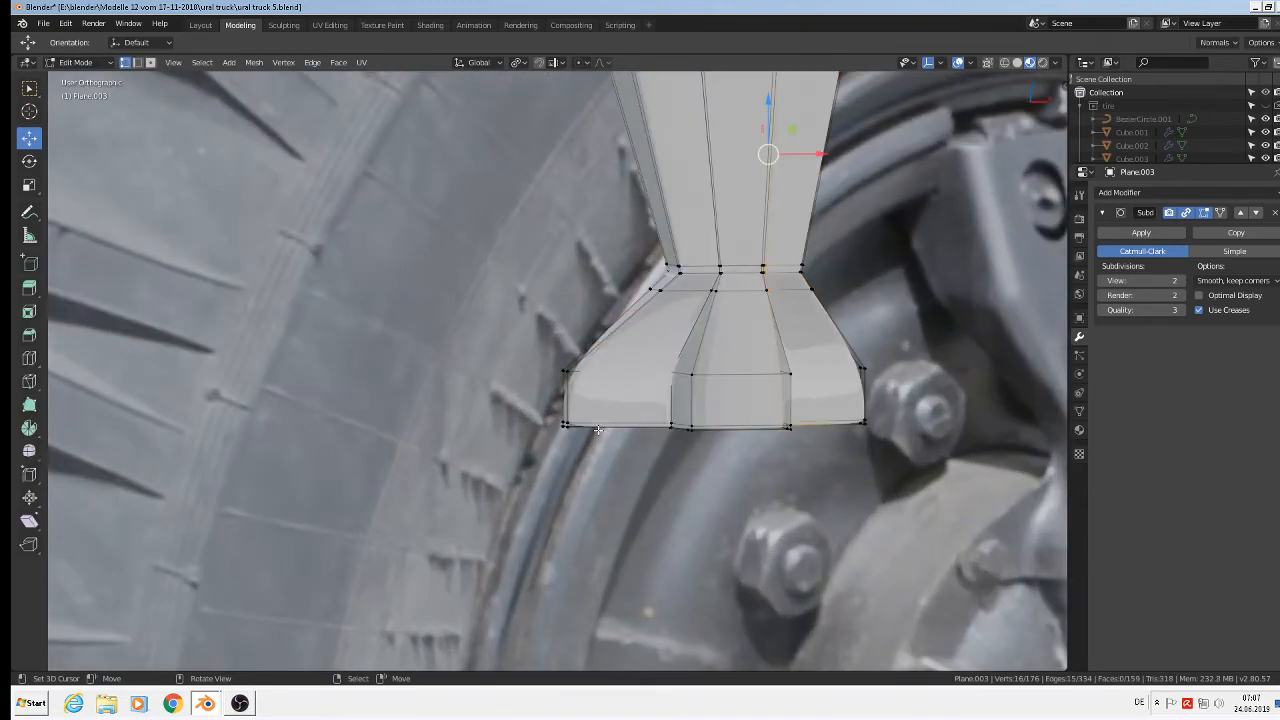
{"action": "scroll", "coordinate": [598, 430], "scroll_direction": "up", "scroll_amount": 2}
{"action": "left_click", "coordinate": [555, 418]}
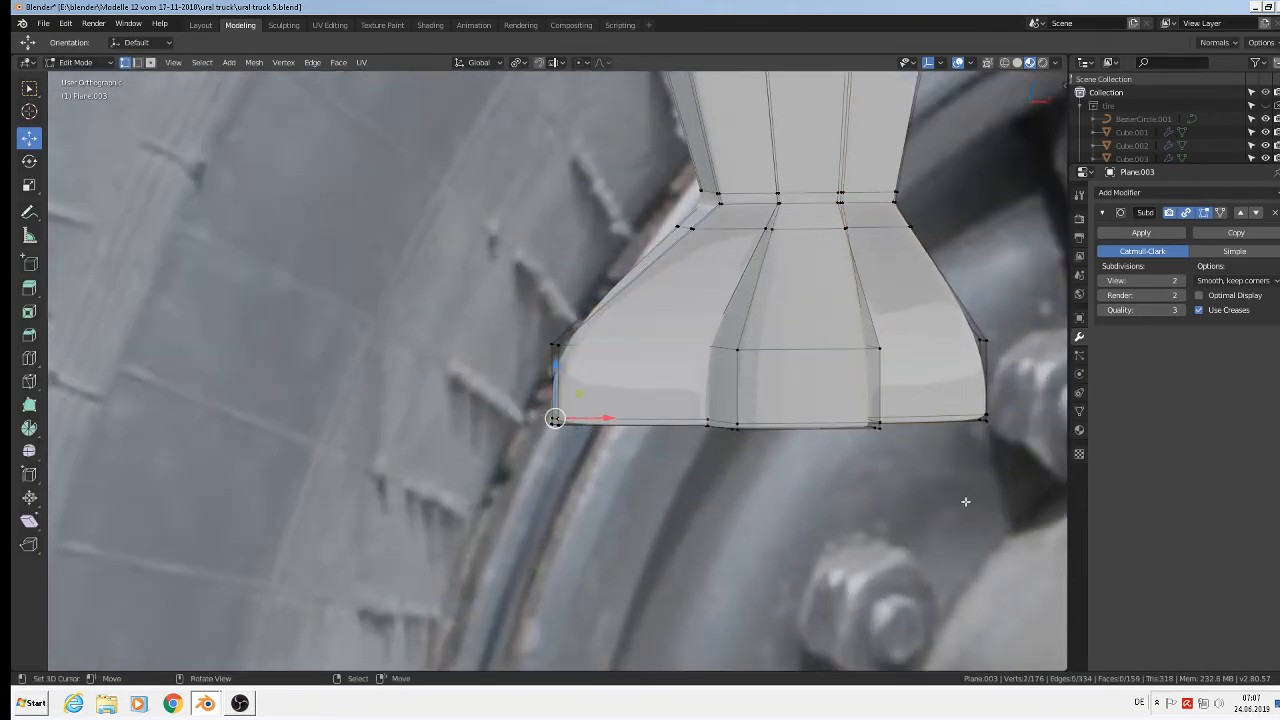
{"action": "middle_click_drag", "start_coordinate": [965, 501], "coordinate": [976, 462]}
{"action": "left_click", "coordinate": [999, 422], "text": "shift"}
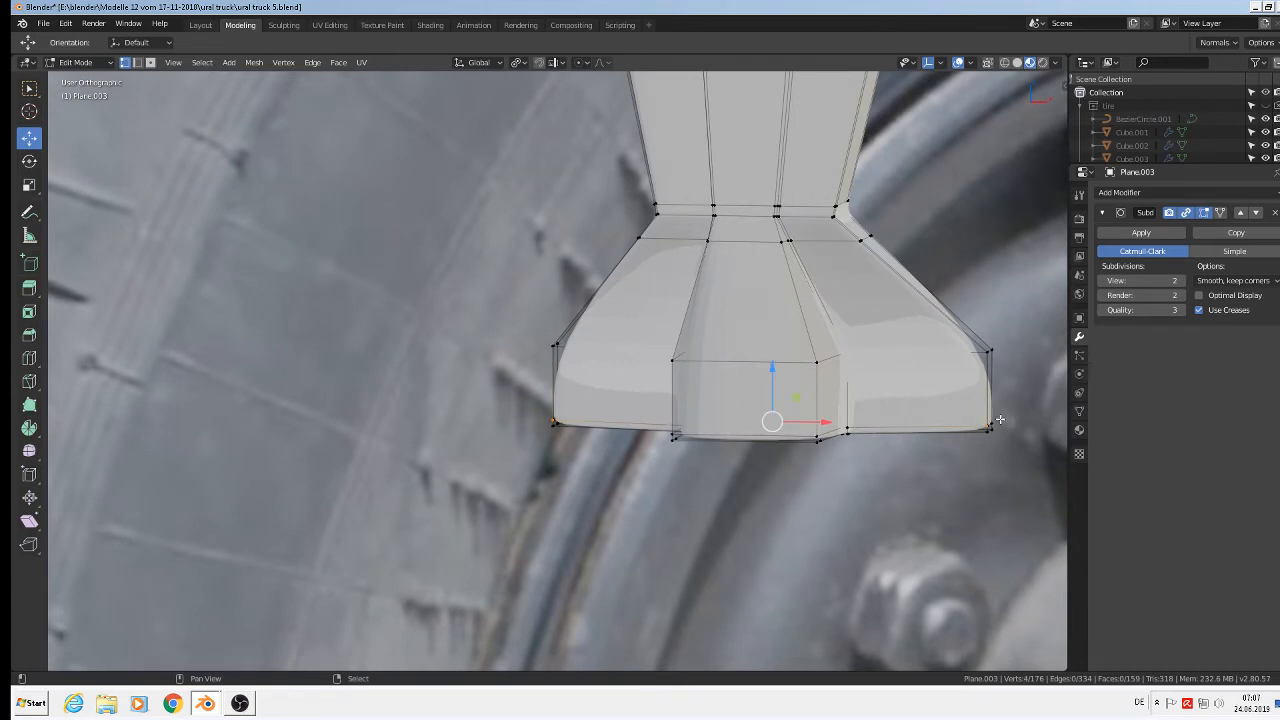
{"action": "scroll", "coordinate": [608, 433], "scroll_direction": "up", "scroll_amount": 2}
{"action": "middle_click_drag", "start_coordinate": [608, 433], "coordinate": [391, 488]}
{"action": "scroll", "coordinate": [655, 450], "scroll_direction": "up", "scroll_amount": 3}
{"action": "right_click", "coordinate": [588, 427], "text": "shift"}
{"action": "right_click", "coordinate": [549, 418], "text": "shift"}
{"action": "scroll", "coordinate": [917, 450], "scroll_direction": "down", "scroll_amount": 3}
{"action": "scroll", "coordinate": [868, 474], "scroll_direction": "down", "scroll_amount": 1}
{"action": "middle_click_drag", "start_coordinate": [868, 474], "coordinate": [980, 456]}
{"action": "right_click", "coordinate": [925, 466], "text": "shift"}
{"action": "right_click", "coordinate": [934, 466], "text": "shift"}
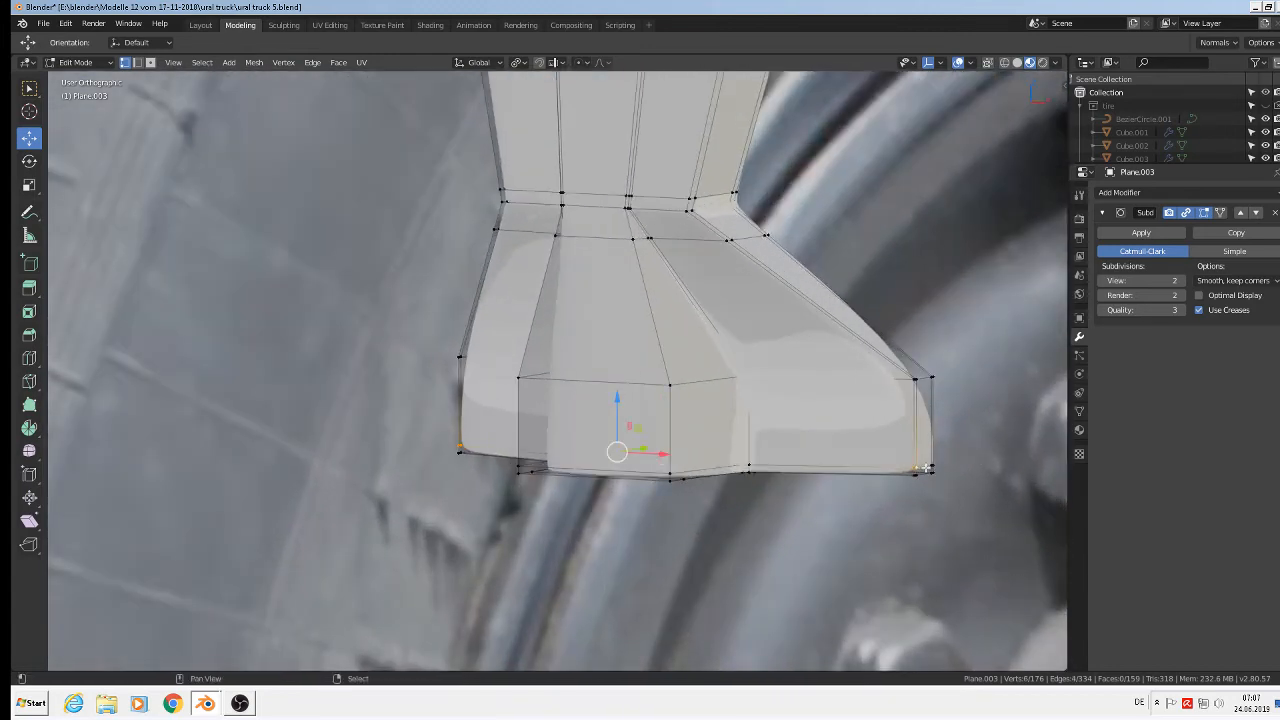
{"action": "right_click", "coordinate": [932, 466], "text": "shift"}
{"action": "right_click", "coordinate": [935, 465], "text": "shift"}
{"action": "right_click", "coordinate": [935, 465], "text": "shift"}
{"action": "right_click", "coordinate": [935, 465], "text": "shift"}
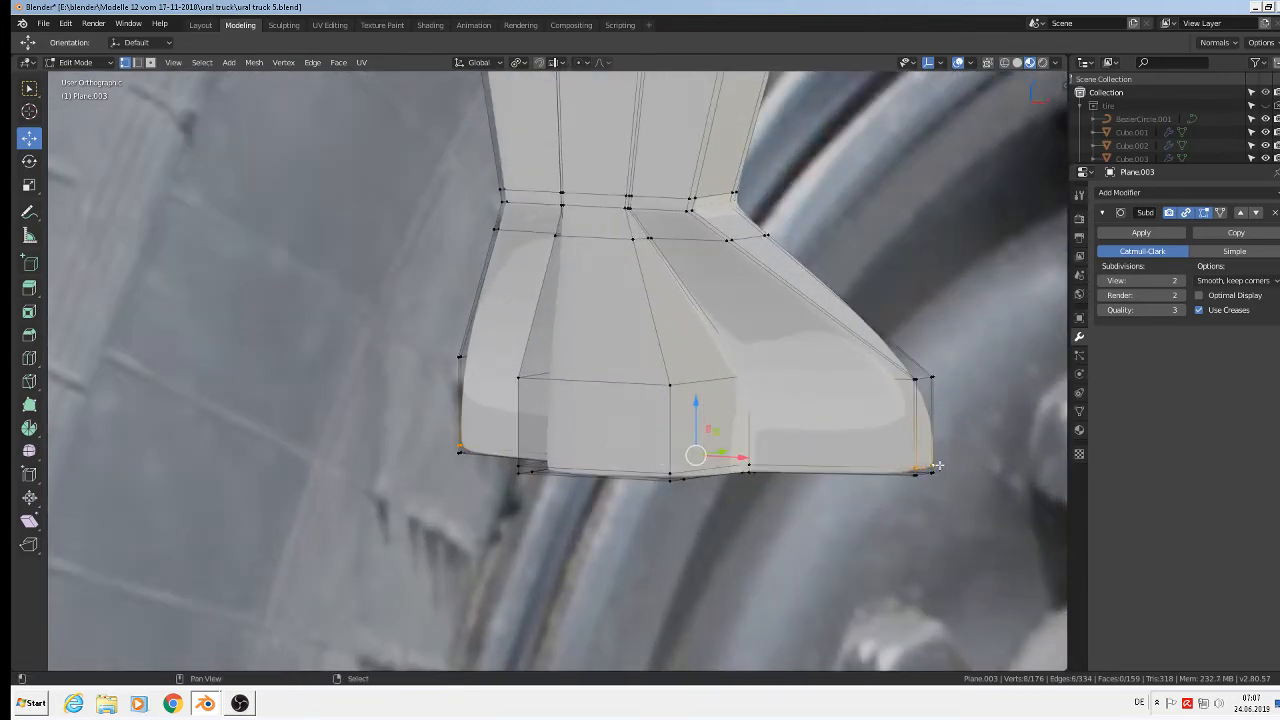
{"action": "left_click_drag", "start_coordinate": [696, 412], "coordinate": [694, 389]}
Step: Add a vertical loop cut to each side wing of the bracket's foot, sliding the first by a factor of 0.385
{"action": "middle_click_drag", "start_coordinate": [856, 484], "coordinate": [933, 475]}
{"action": "scroll", "coordinate": [929, 462], "scroll_direction": "down", "scroll_amount": 3}
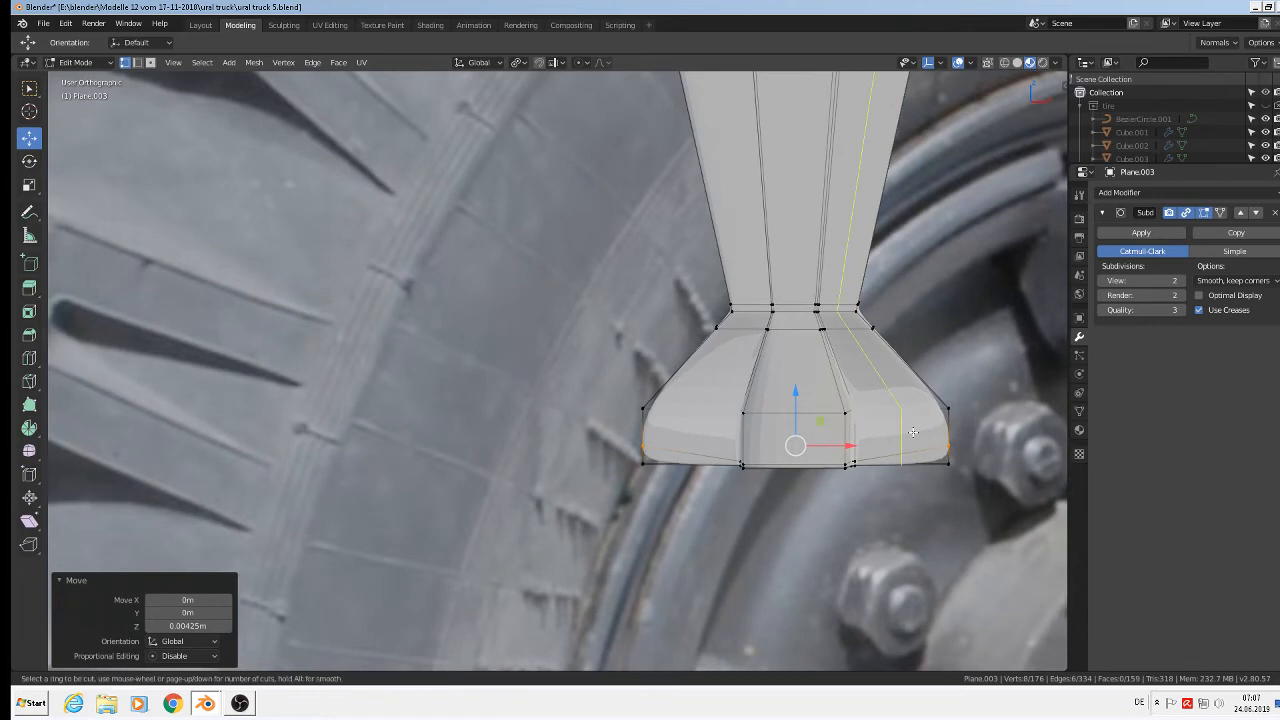
{"action": "key", "text": "ctrl+r"}
{"action": "left_click", "coordinate": [915, 433]}
{"action": "left_click", "coordinate": [933, 440]}
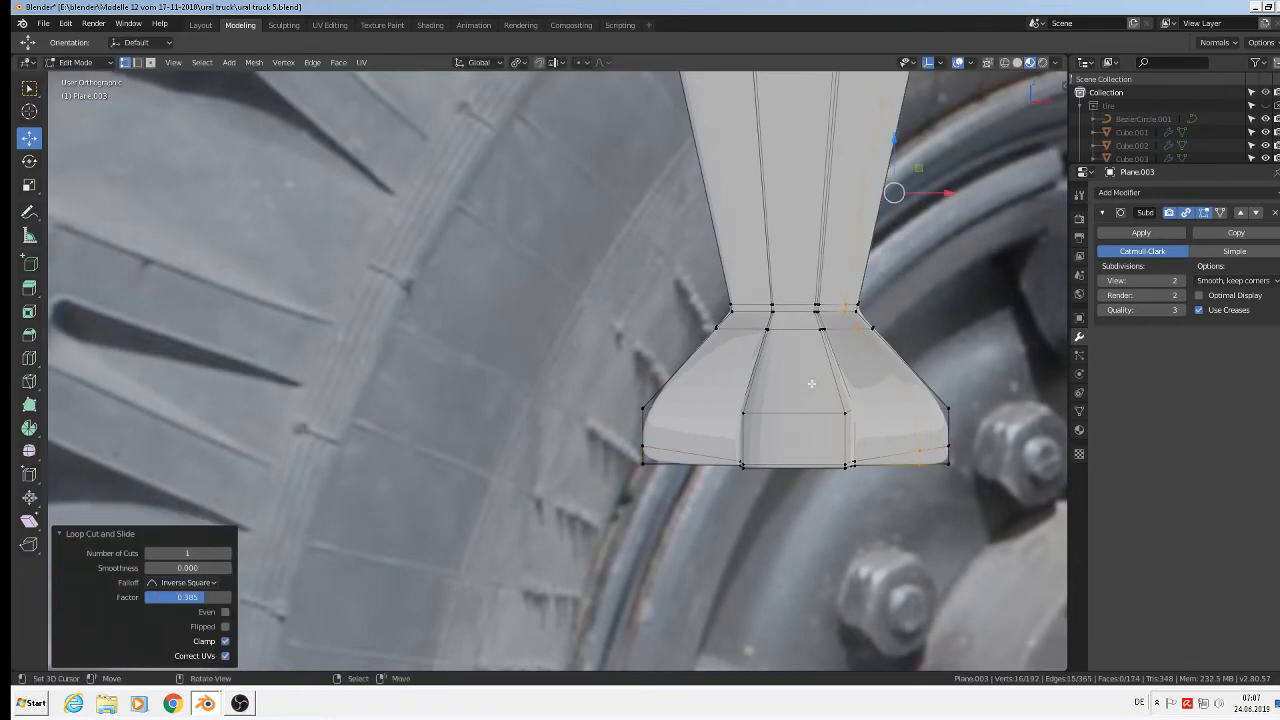
{"action": "key", "text": "ctrl+r"}
{"action": "left_click", "coordinate": [757, 320]}
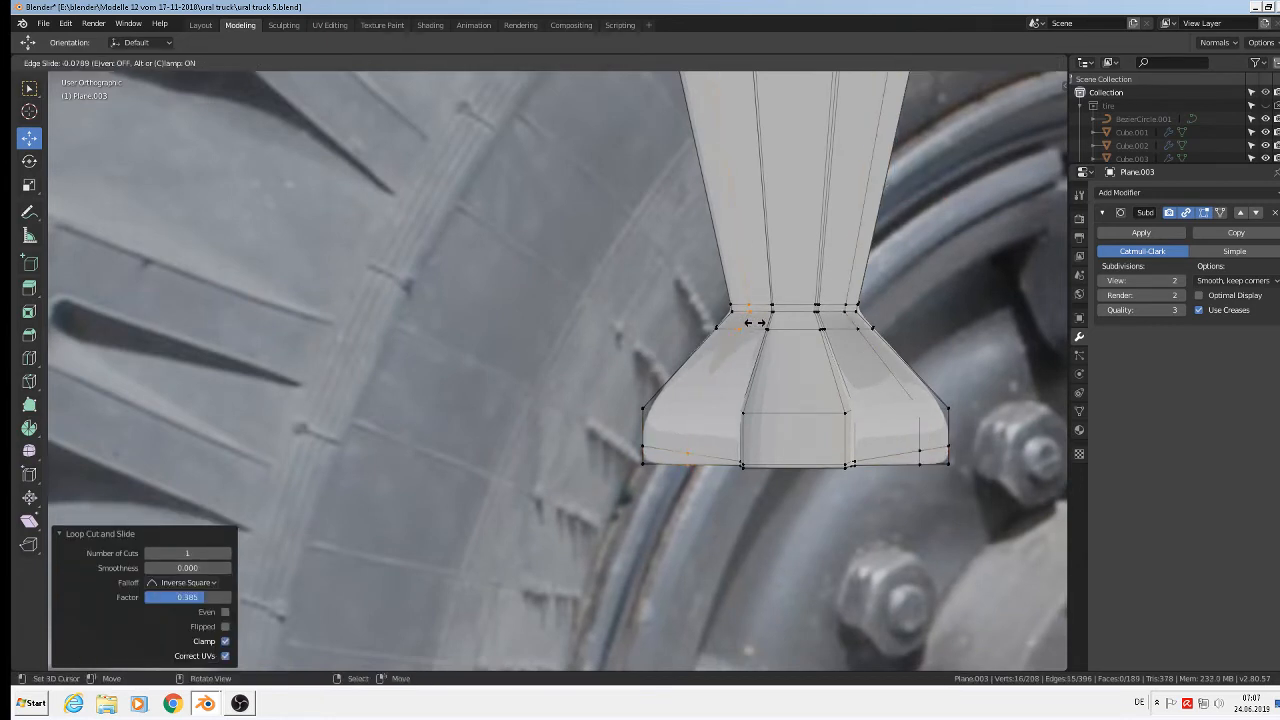
{"action": "left_click", "coordinate": [757, 322]}
Step: Apply smooth shading to the whole bracket object and inspect it from an angle
{"action": "key", "text": "Tab"}
{"action": "scroll", "coordinate": [785, 410], "scroll_direction": "down", "scroll_amount": 6}
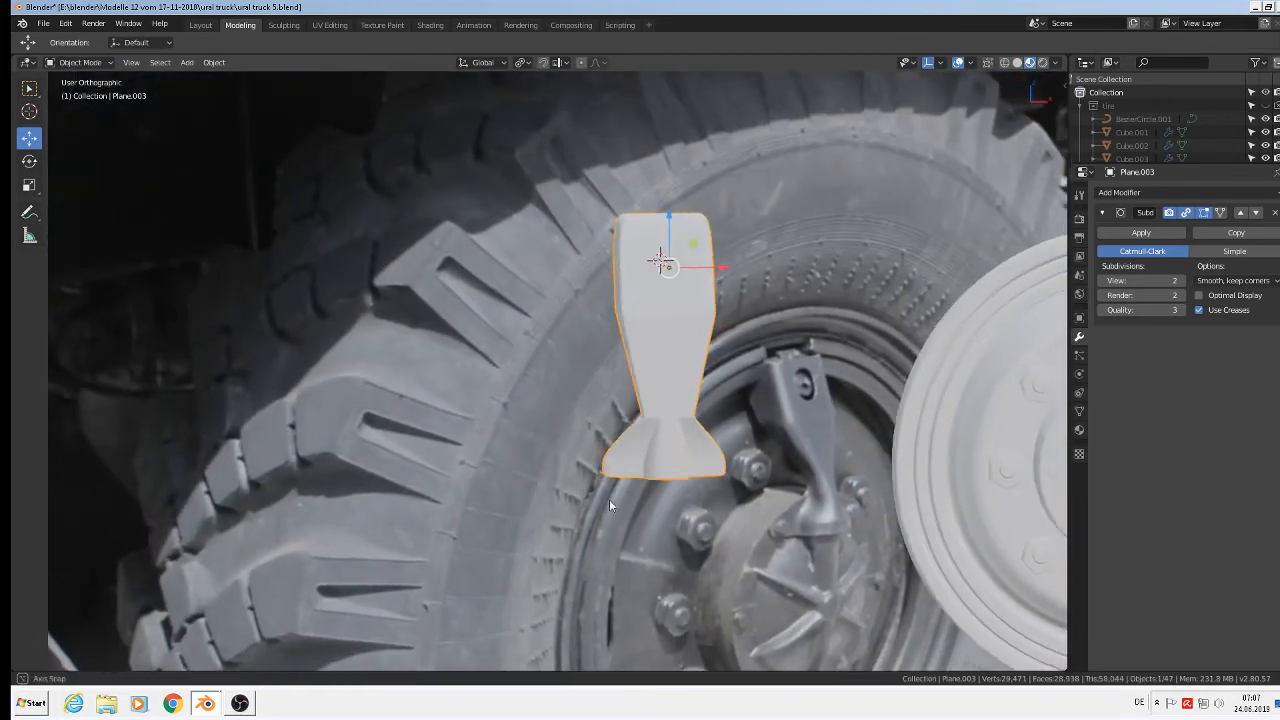
{"action": "middle_click_drag", "start_coordinate": [610, 500], "coordinate": [724, 516]}
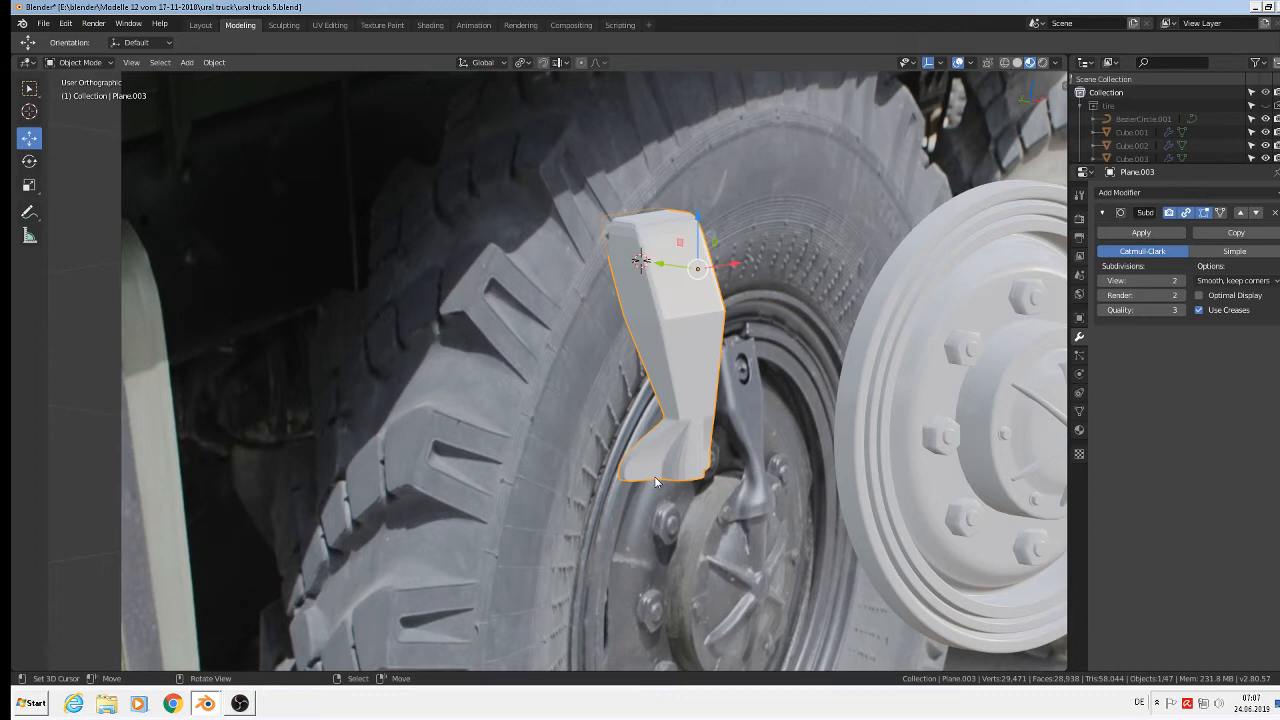
{"action": "left_click", "coordinate": [214, 62]}
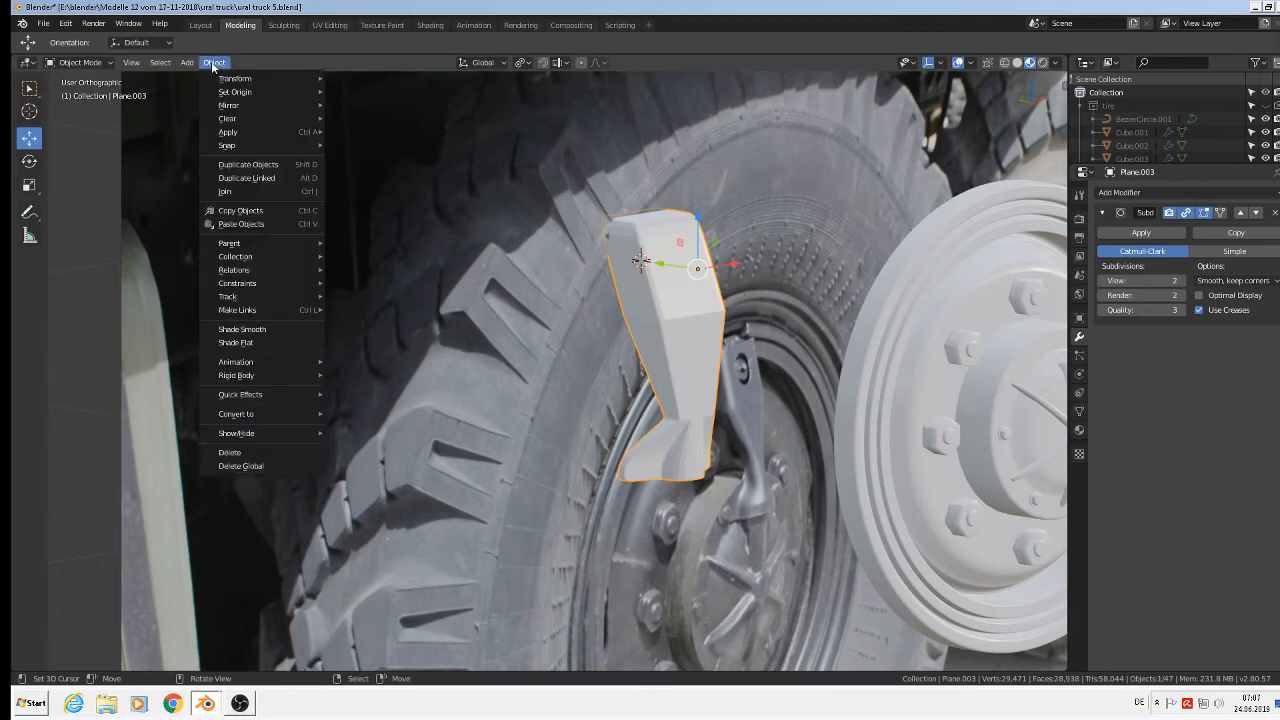
{"action": "left_click", "coordinate": [257, 331]}
{"action": "middle_click_drag", "start_coordinate": [546, 363], "coordinate": [612, 392]}
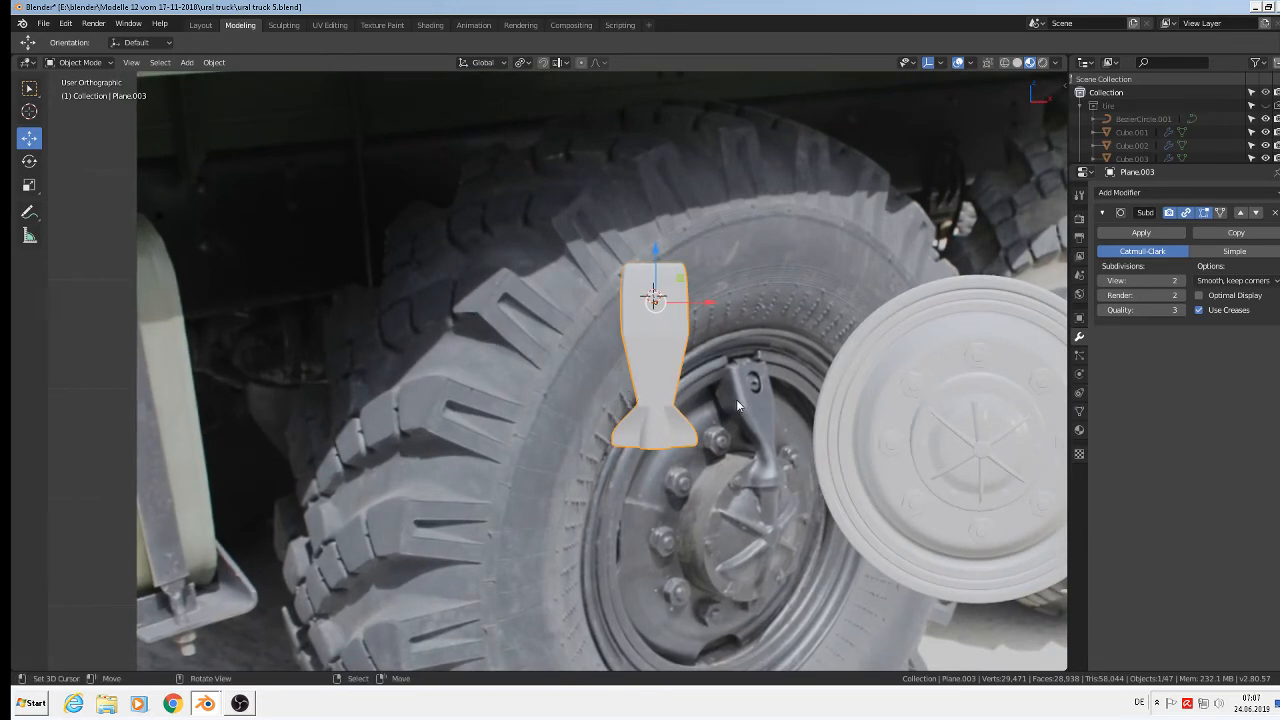
Step: Narrow the bracket by scaling it 0.939 along X
{"action": "key", "text": "s"}
{"action": "key", "text": "x"}
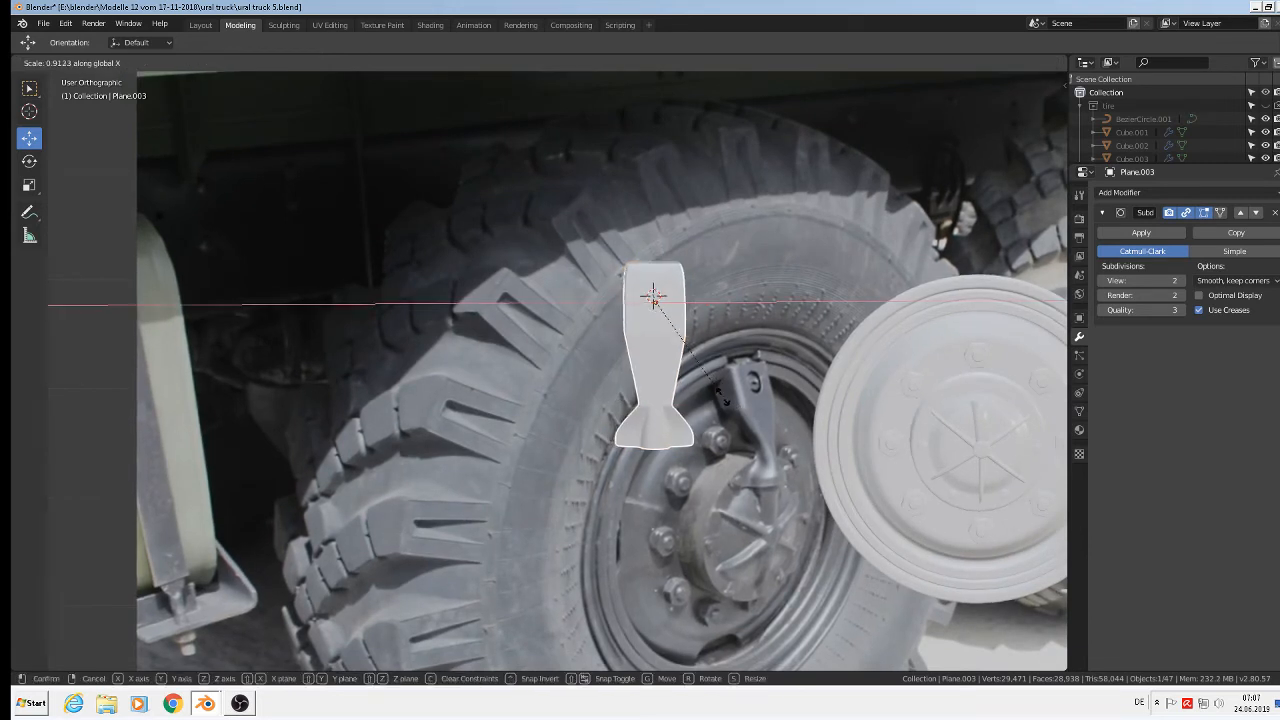
{"action": "left_click", "coordinate": [726, 397]}
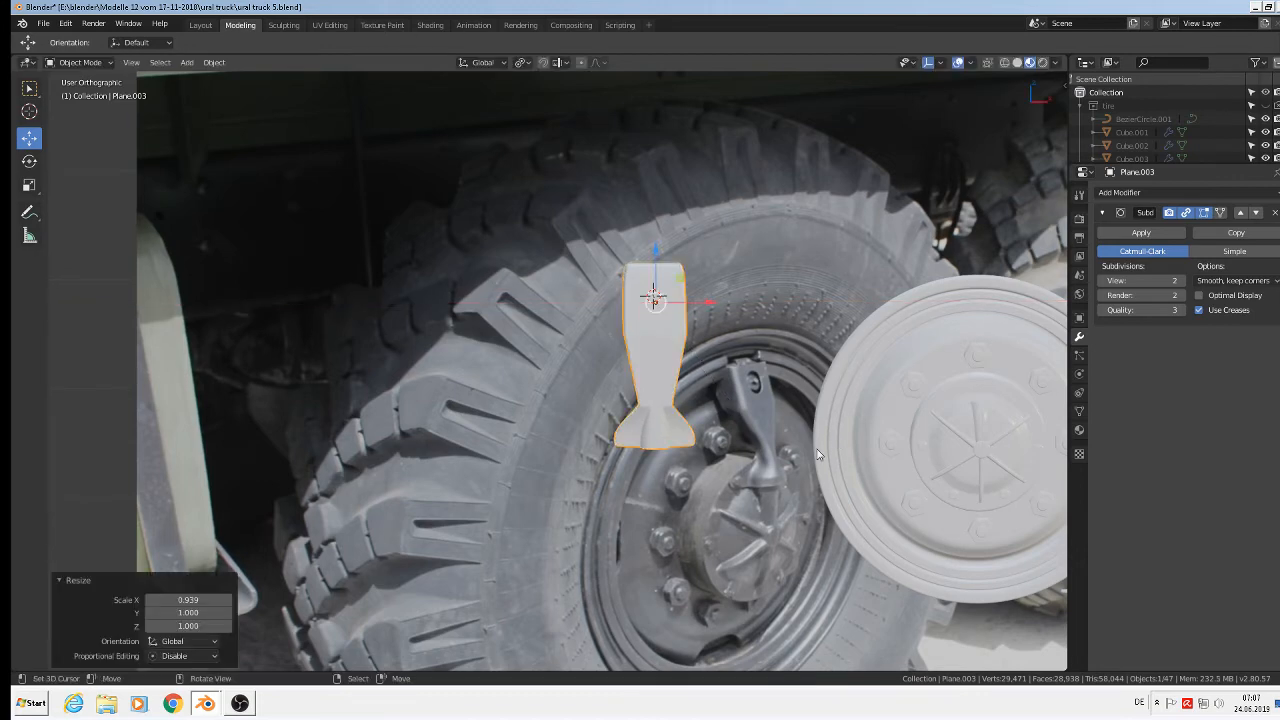
{"action": "scroll", "coordinate": [722, 453], "scroll_direction": "up", "scroll_amount": 2}
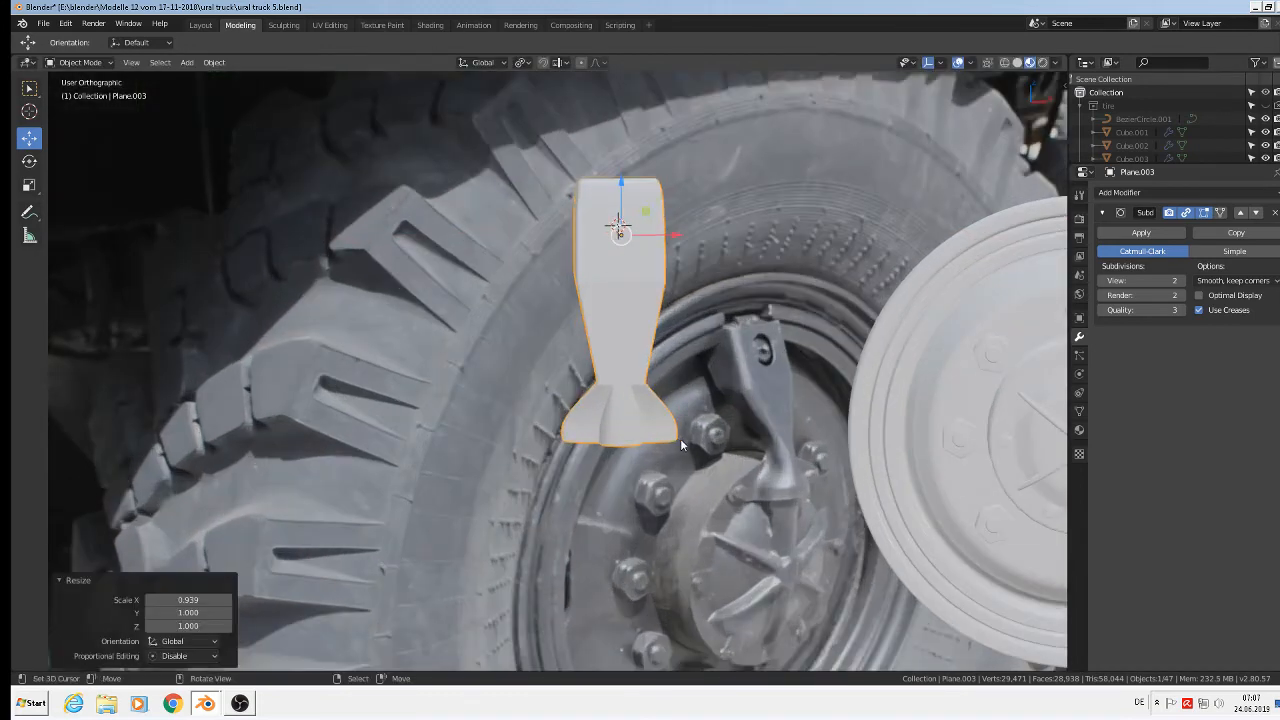
Step: Scale the whole bracket uniformly by 0.852, and stretch it by 1.05 along Z
{"action": "key", "text": "Tab"}
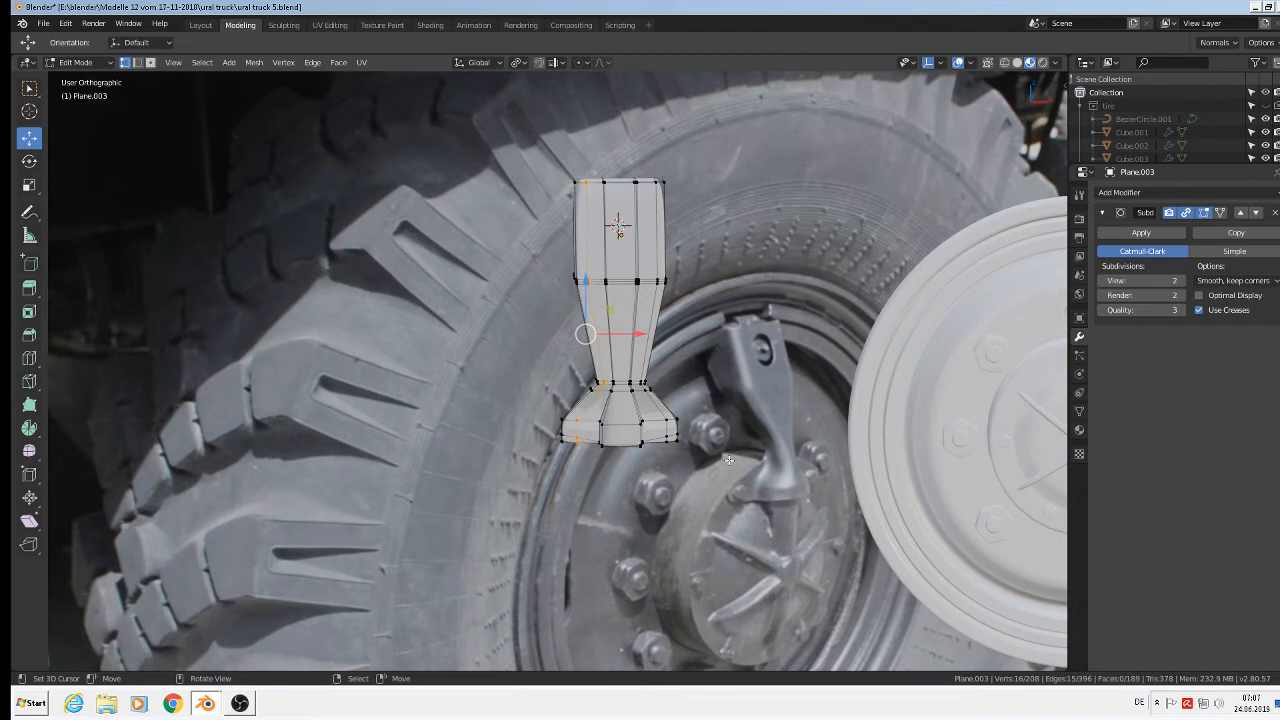
{"action": "key", "text": "Tab"}
{"action": "key", "text": "s"}
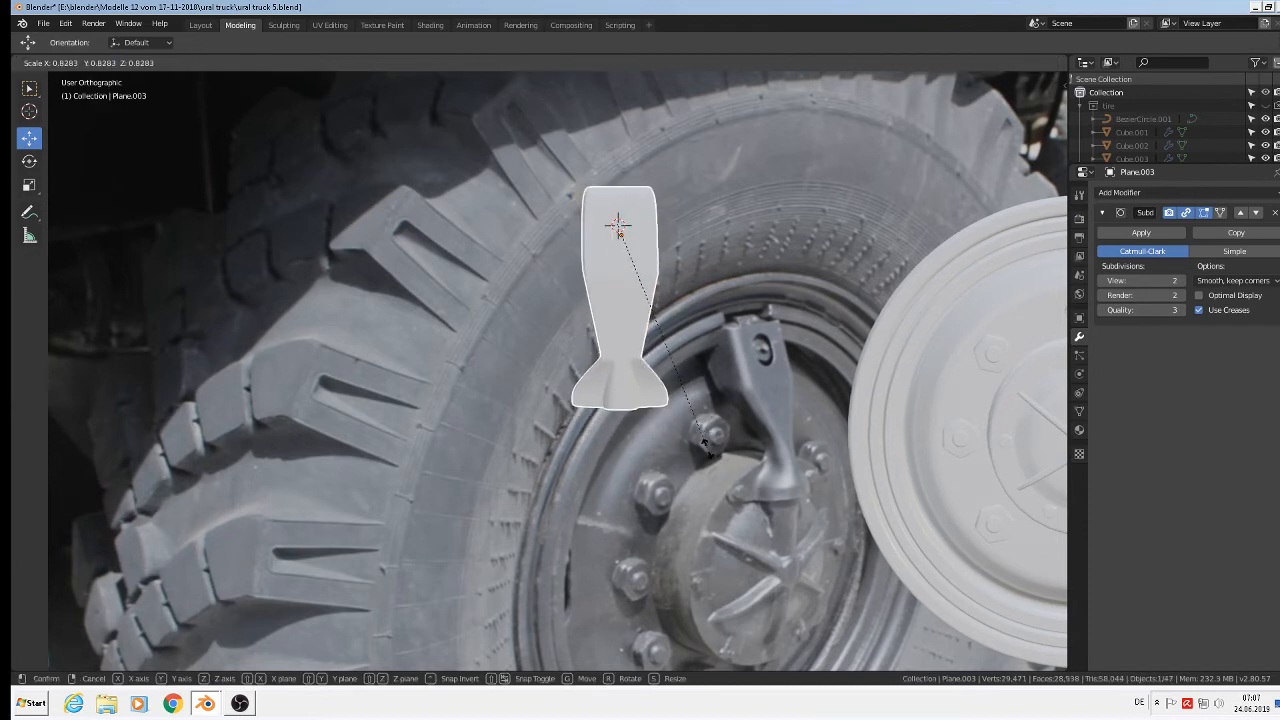
{"action": "left_click", "coordinate": [714, 460]}
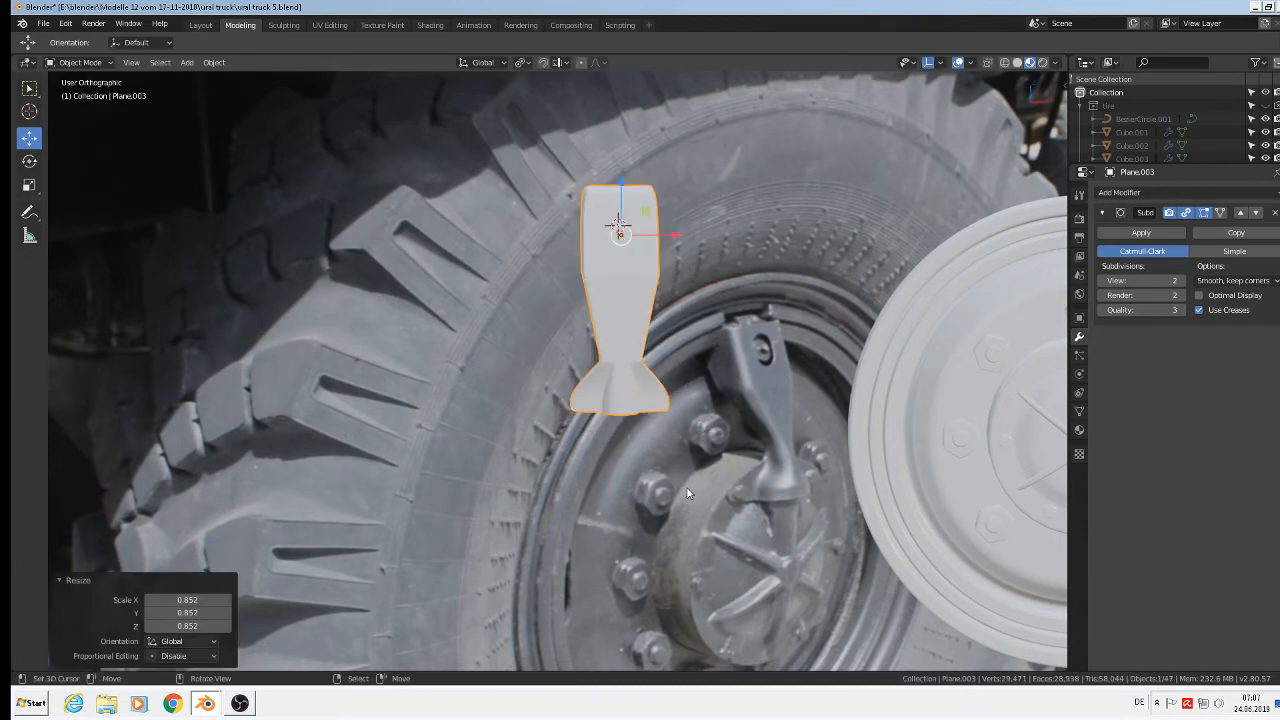
{"action": "type", "text": "sz1.05"}
{"action": "key", "text": "Return"}
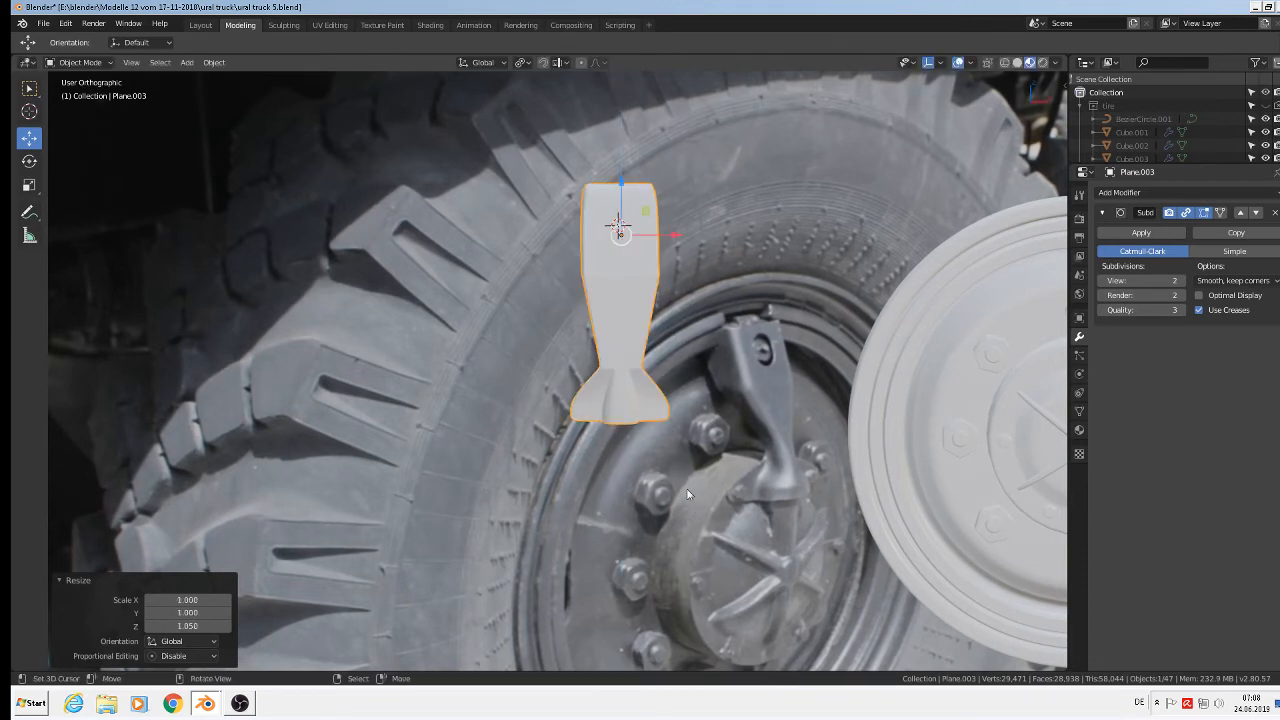
Step: Select the vertices at the foot's end on the positive X side and move them 0.0162 m outward along X
{"action": "key", "text": "Tab"}
{"action": "key", "text": "a"}
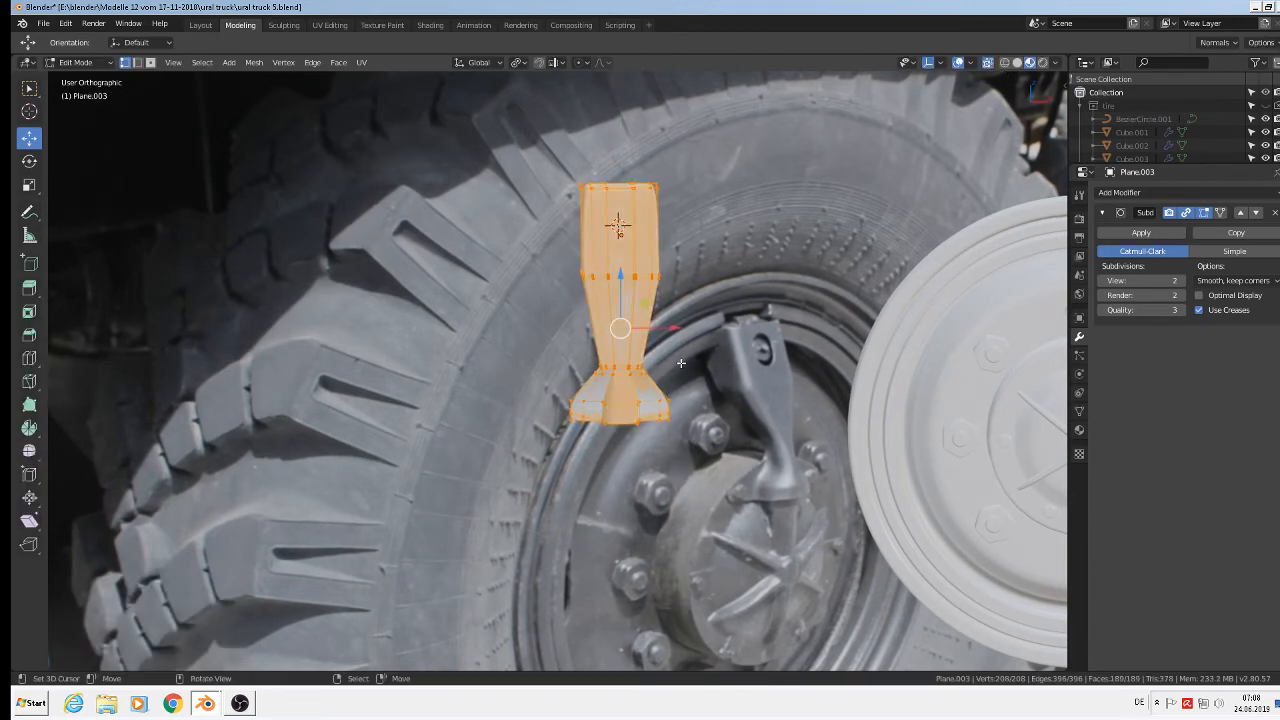
{"action": "key", "text": "alt+a"}
{"action": "left_click", "coordinate": [665, 411]}
{"action": "key", "text": "c"}
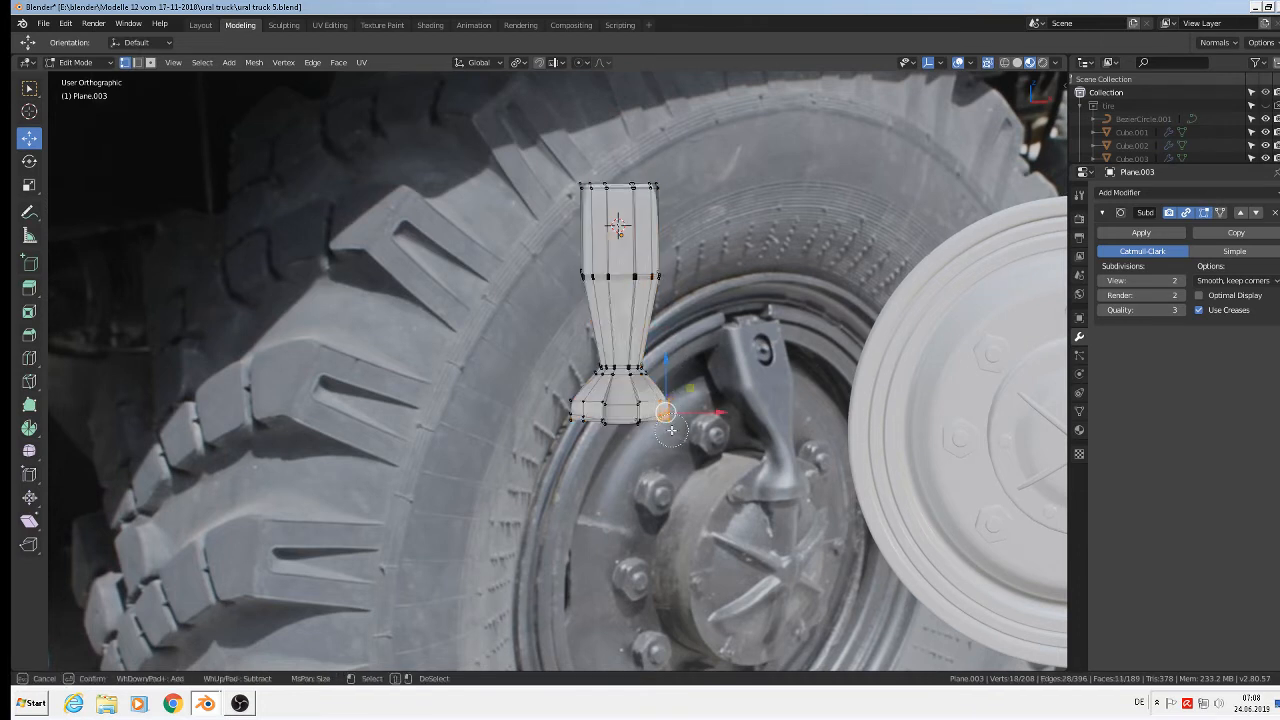
{"action": "right_click", "coordinate": [671, 430]}
{"action": "left_click_drag", "start_coordinate": [706, 420], "coordinate": [727, 420]}
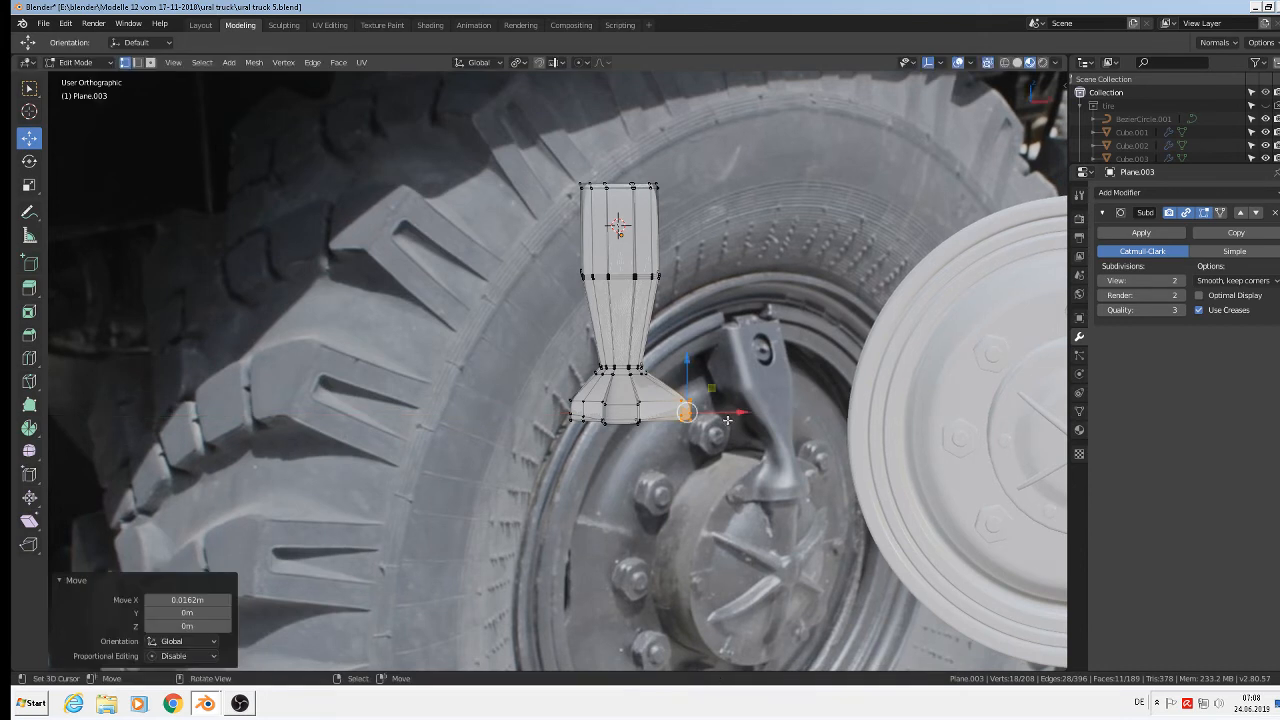
Step: Move the vertices at the foot's opposite end outward along negative X to match, and compare the shape with the photo
{"action": "left_click", "coordinate": [575, 406]}
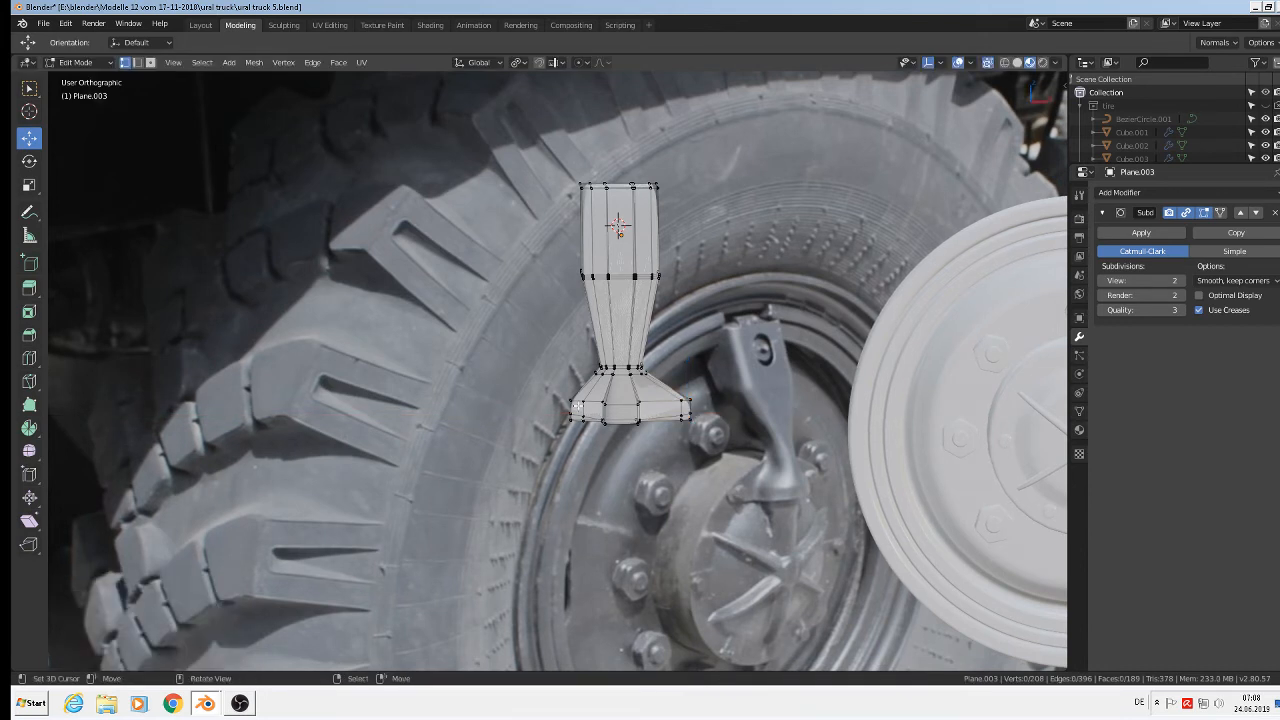
{"action": "left_click_drag", "start_coordinate": [600, 413], "coordinate": [587, 419]}
{"action": "key", "text": "Tab"}
{"action": "scroll", "coordinate": [715, 455], "scroll_direction": "down", "scroll_amount": 3}
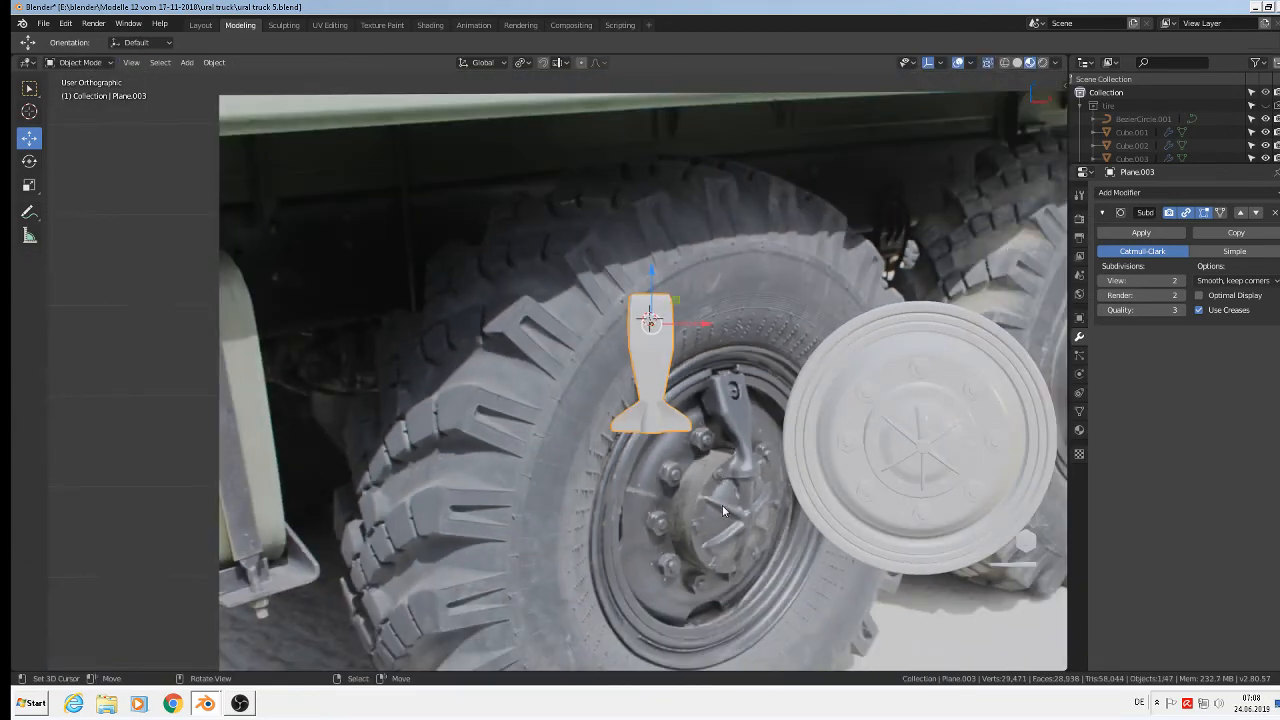
{"action": "scroll", "coordinate": [722, 505], "scroll_direction": "up", "scroll_amount": 4}
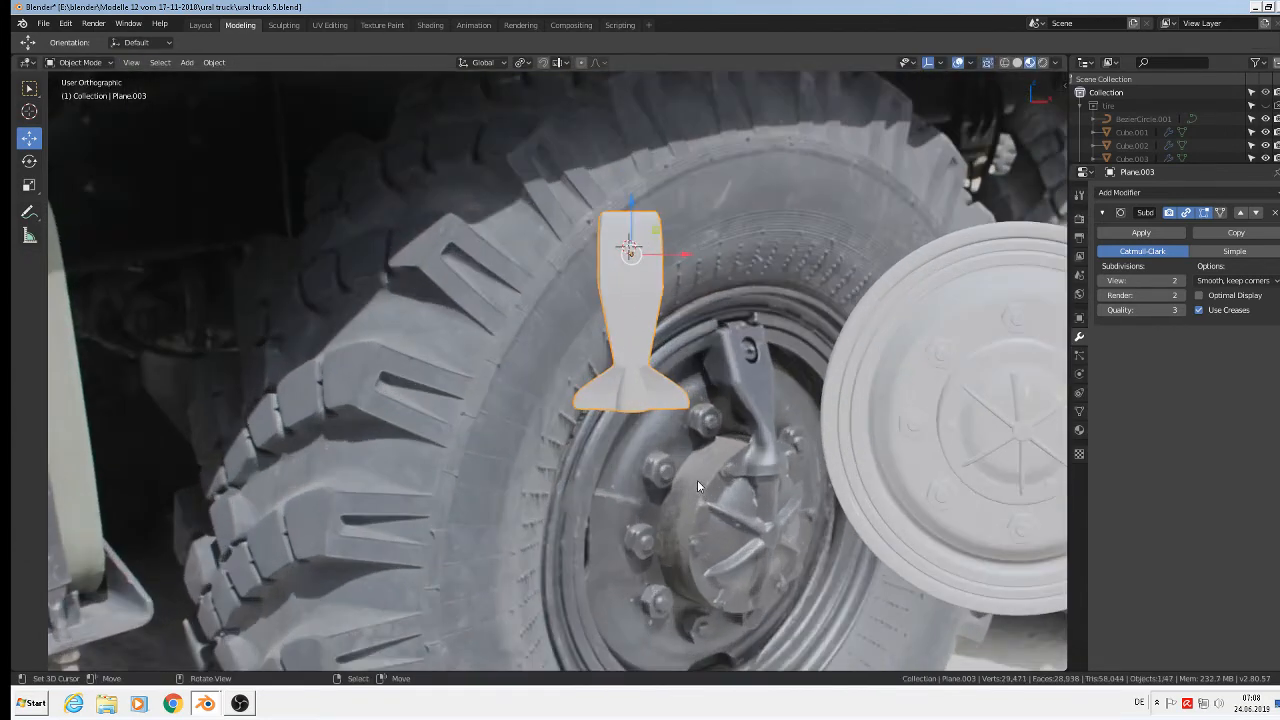
{"action": "scroll", "coordinate": [697, 480], "scroll_direction": "up", "scroll_amount": 2}
{"action": "scroll", "coordinate": [690, 405], "scroll_direction": "up", "scroll_amount": 1}
Step: Add a horizontal loop cut across the foot's sloped faces, sliding it down close to the bend, by a factor of about 0.72
{"action": "key", "text": "Tab"}
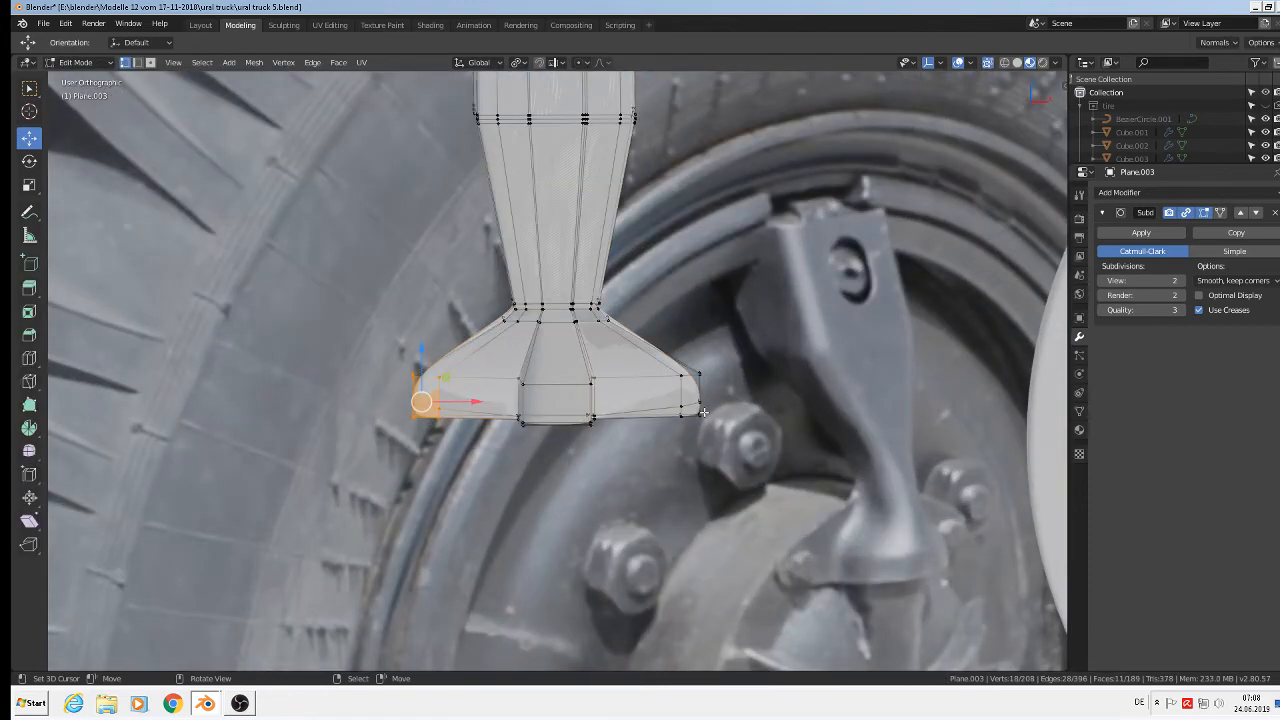
{"action": "scroll", "coordinate": [703, 417], "scroll_direction": "up", "scroll_amount": 3}
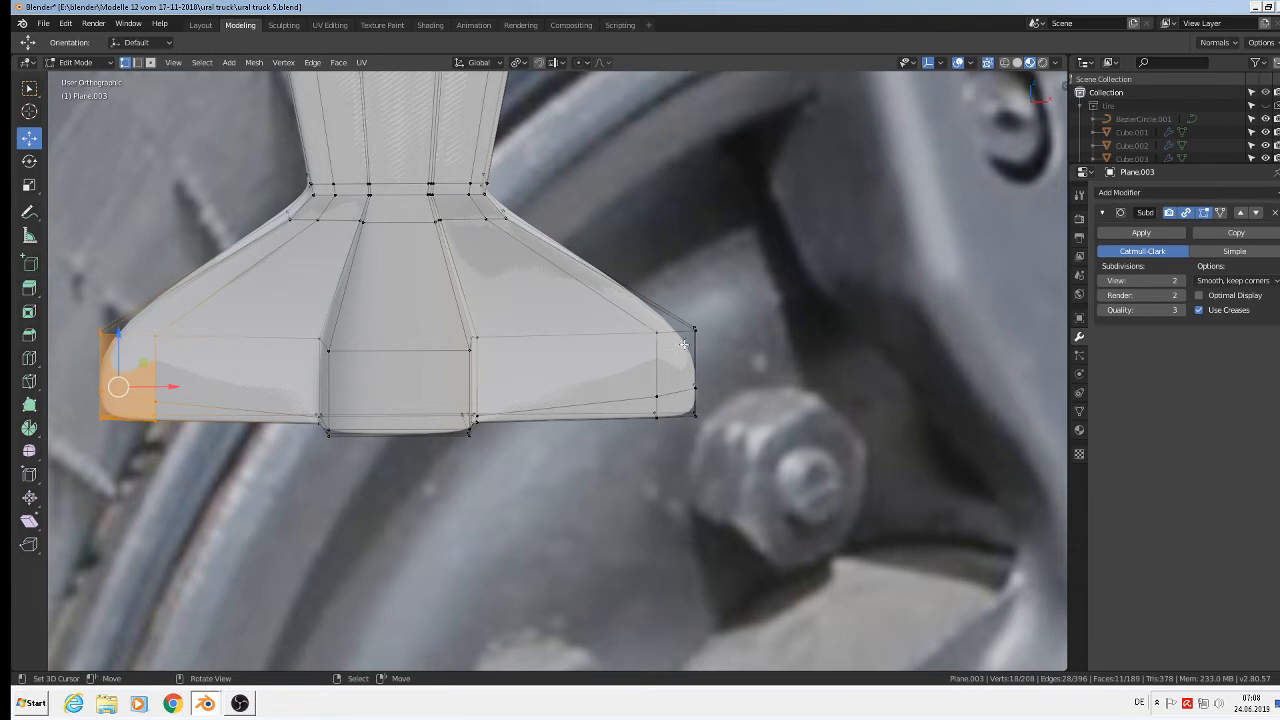
{"action": "key", "text": "ctrl+r"}
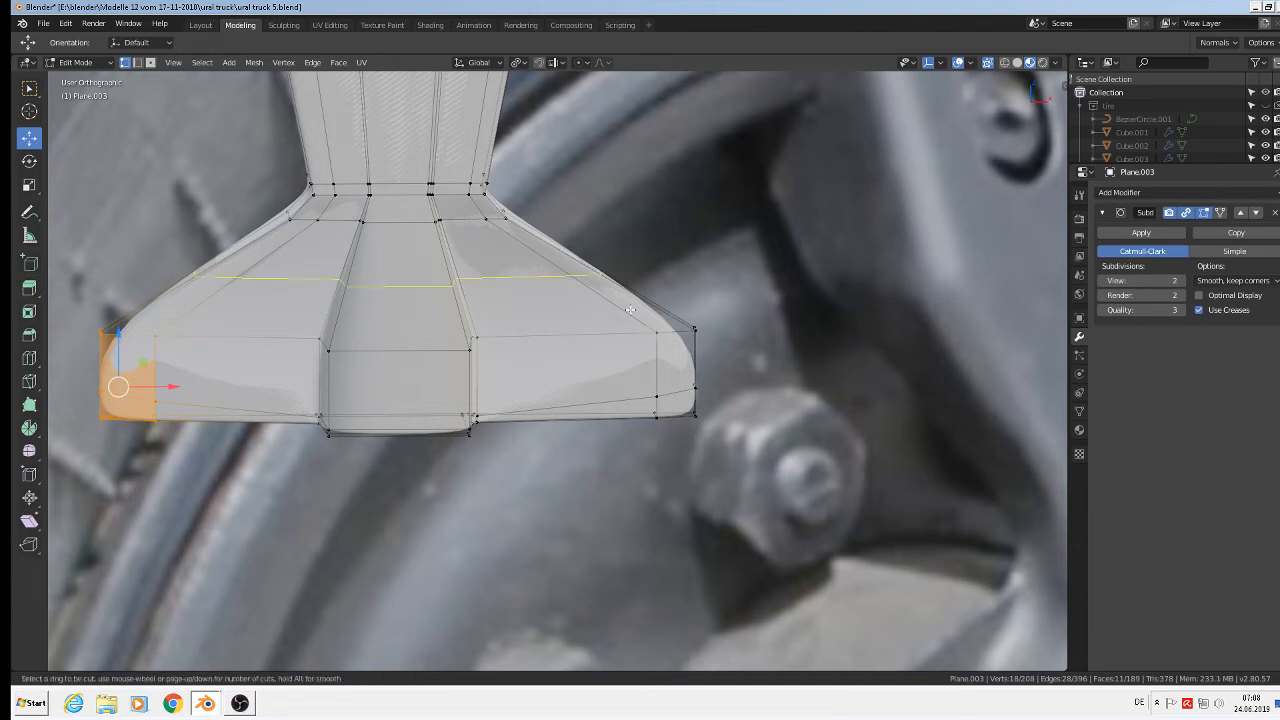
{"action": "left_click", "coordinate": [626, 300]}
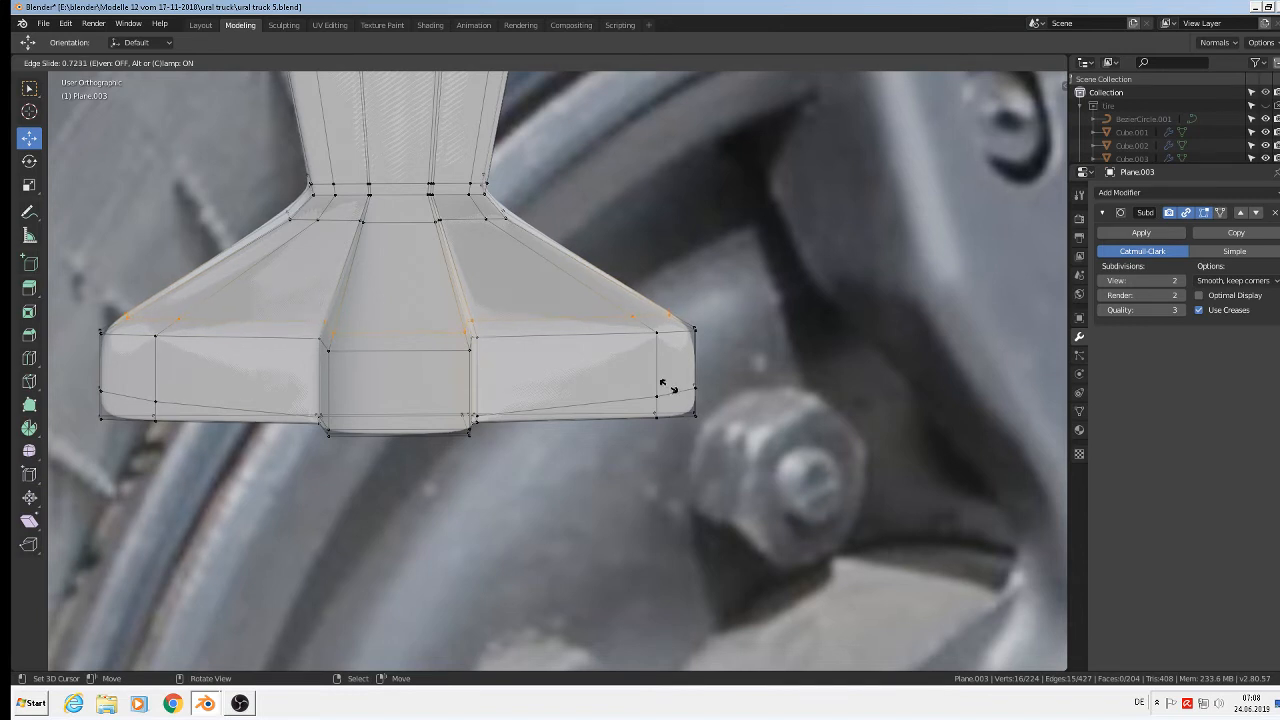
{"action": "left_click", "coordinate": [667, 384]}
{"action": "key", "text": "Tab"}
{"action": "scroll", "coordinate": [703, 420], "scroll_direction": "down", "scroll_amount": 4}
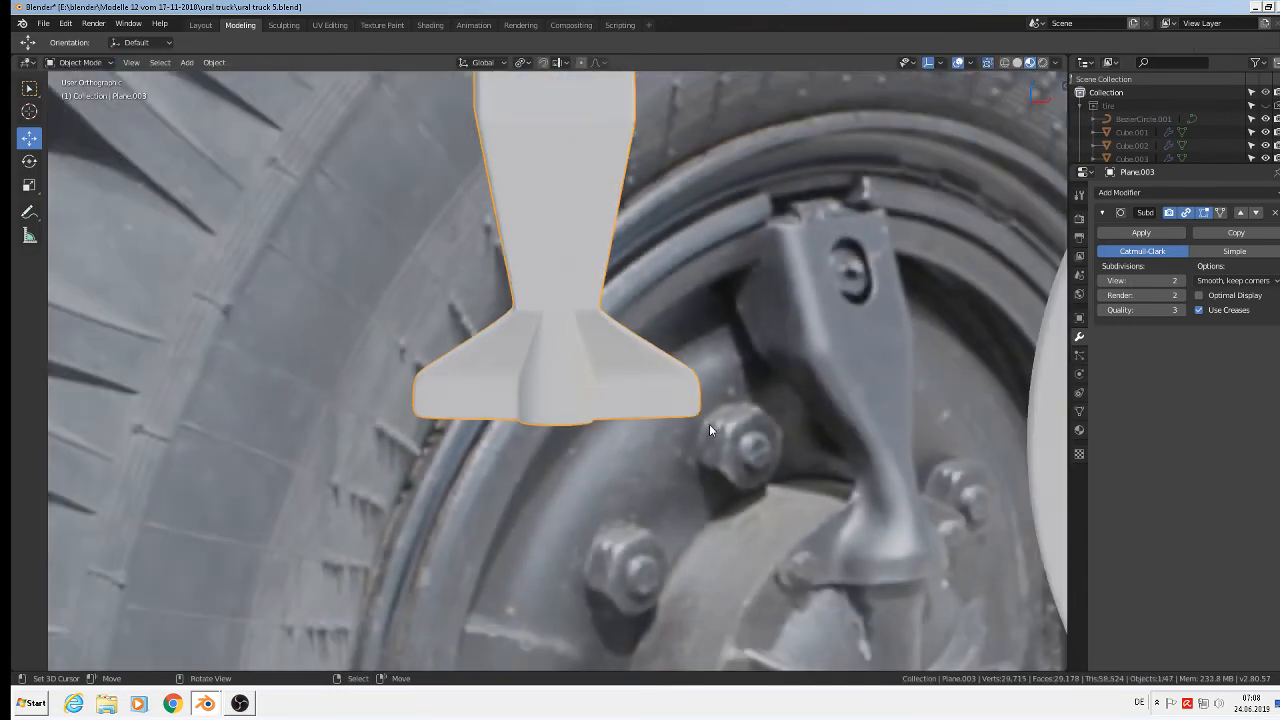
{"action": "scroll", "coordinate": [708, 381], "scroll_direction": "up", "scroll_amount": 1}
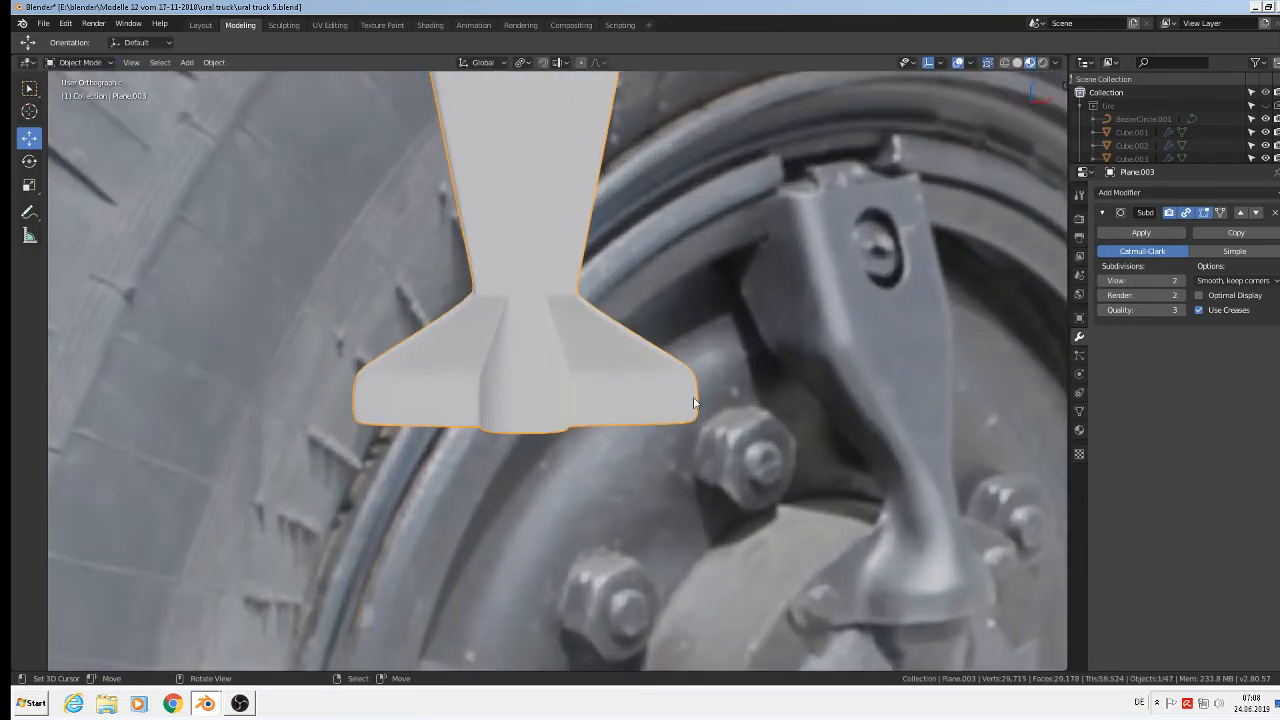
Step: Select only the lower outer corner vertices at both ends of the foot and raise them slightly along Z
{"action": "key", "text": "Tab"}
{"action": "scroll", "coordinate": [696, 418], "scroll_direction": "up", "scroll_amount": 3}
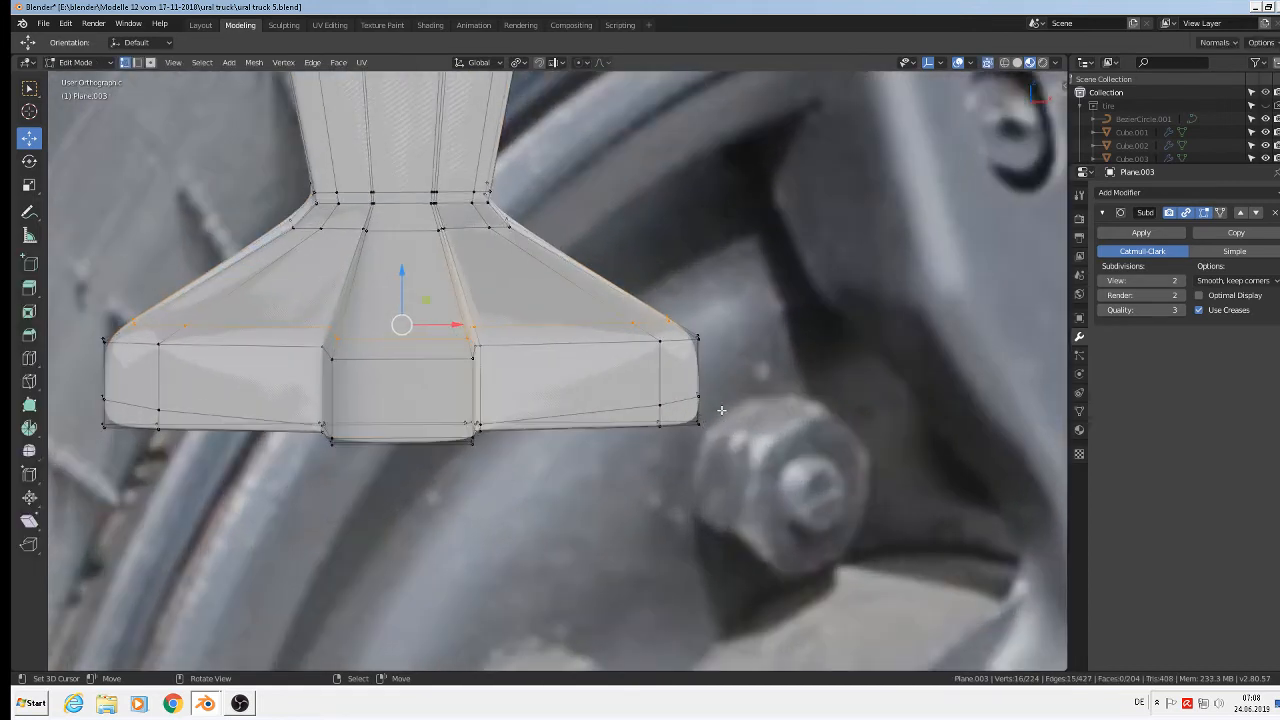
{"action": "key", "text": "a"}
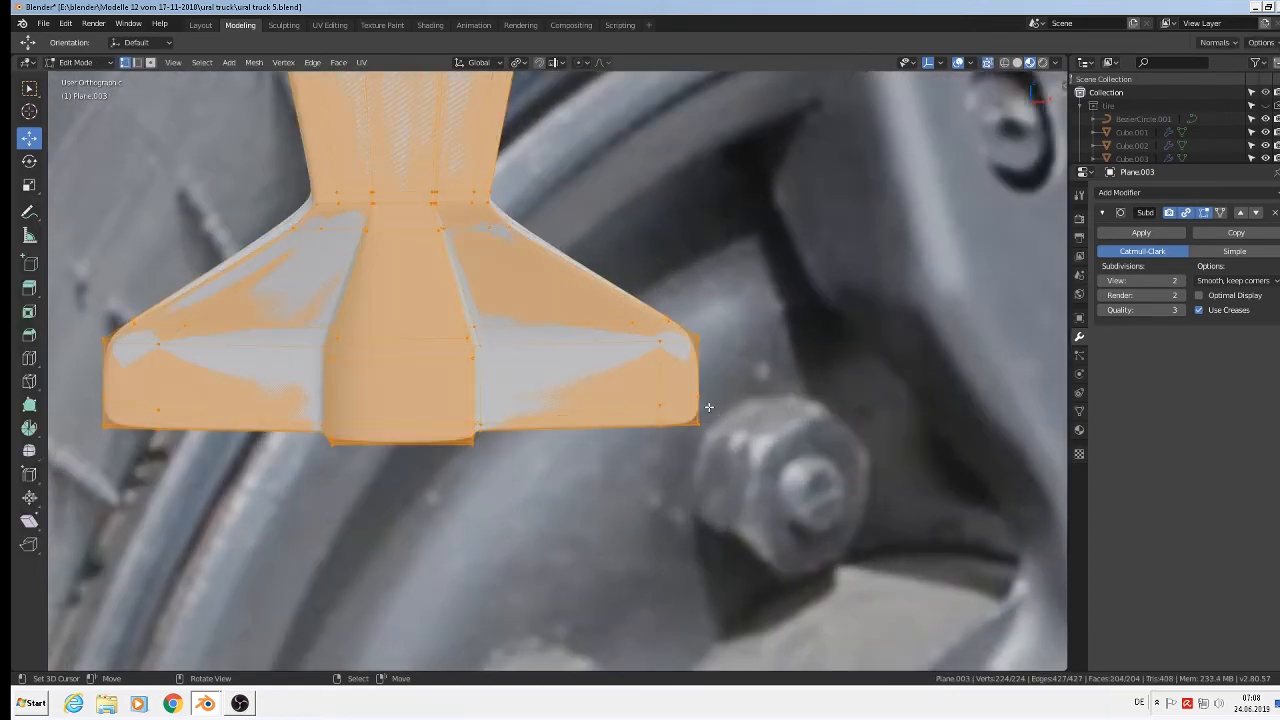
{"action": "key", "text": "alt+a"}
{"action": "key", "text": "c"}
{"action": "left_click_drag", "start_coordinate": [703, 393], "coordinate": [704, 430]}
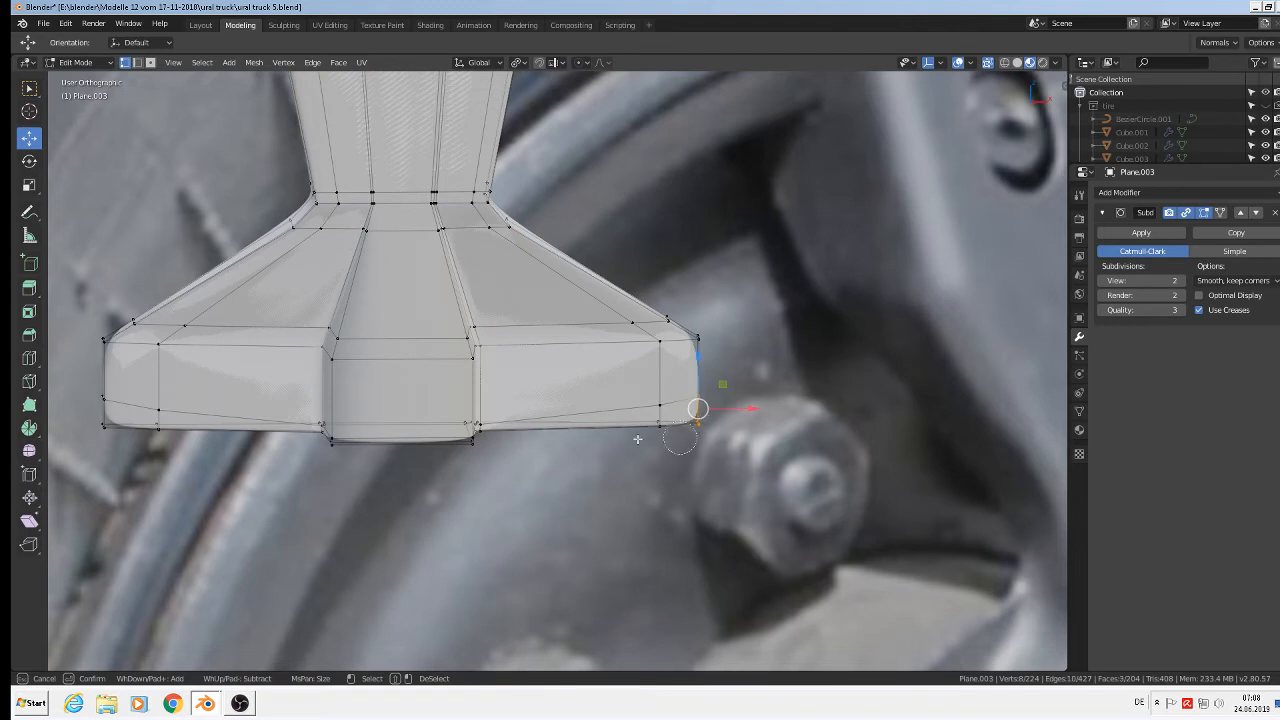
{"action": "left_click_drag", "start_coordinate": [101, 396], "coordinate": [108, 430]}
{"action": "right_click", "coordinate": [114, 433]}
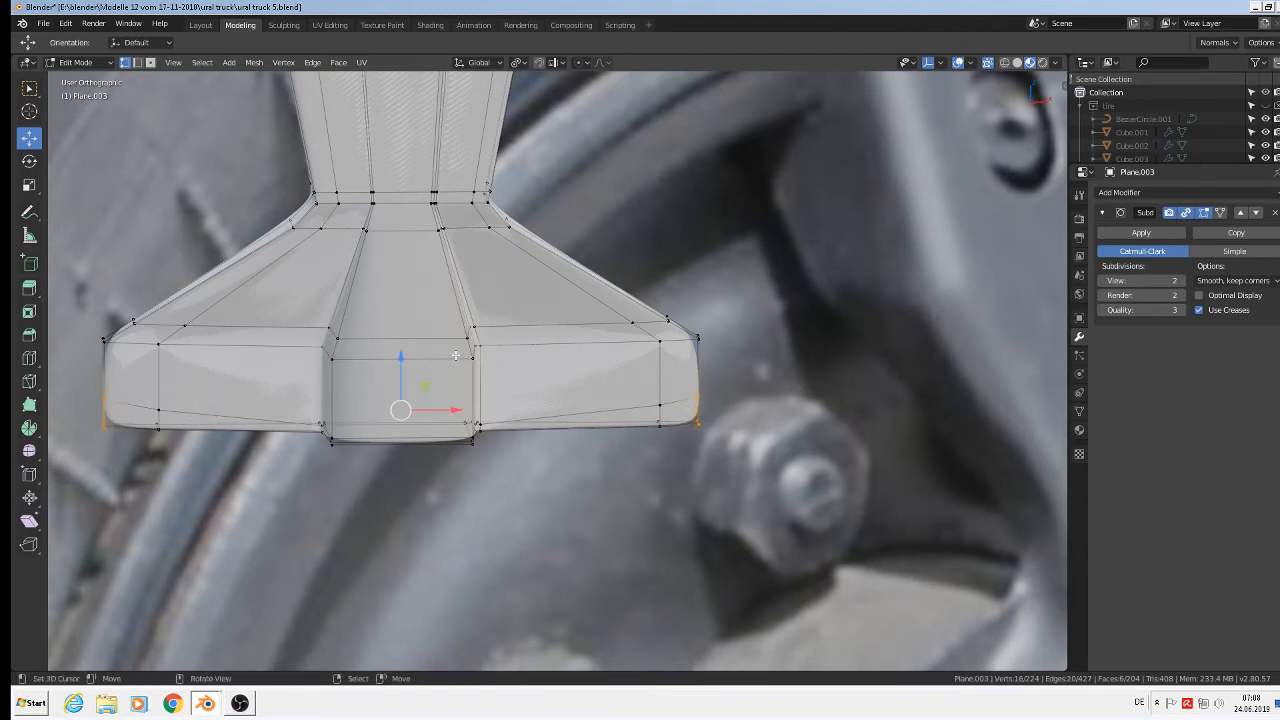
{"action": "left_click_drag", "start_coordinate": [398, 369], "coordinate": [402, 356]}
{"action": "key", "text": "Tab"}
{"action": "scroll", "coordinate": [558, 432], "scroll_direction": "down", "scroll_amount": 2}
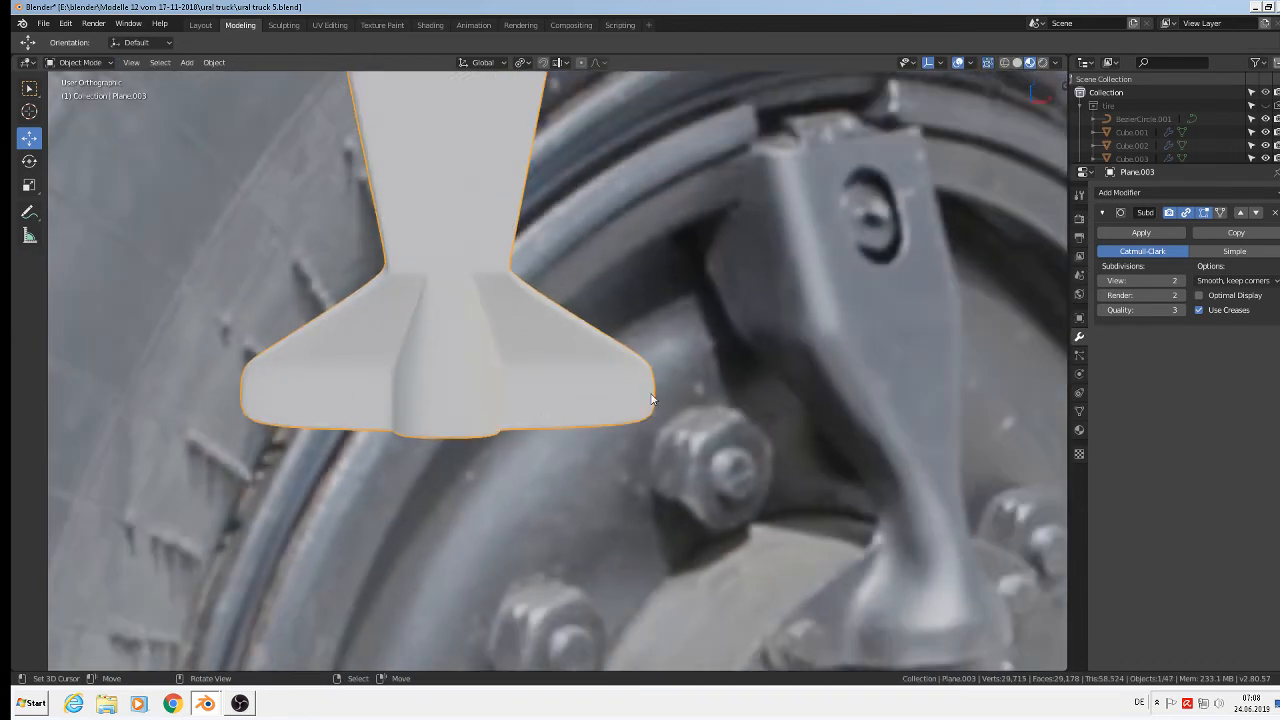
Step: Fine-tune the height of the foot's selected outer corner vertices along Z and view the smoothed bracket as a whole
{"action": "key", "text": "Tab"}
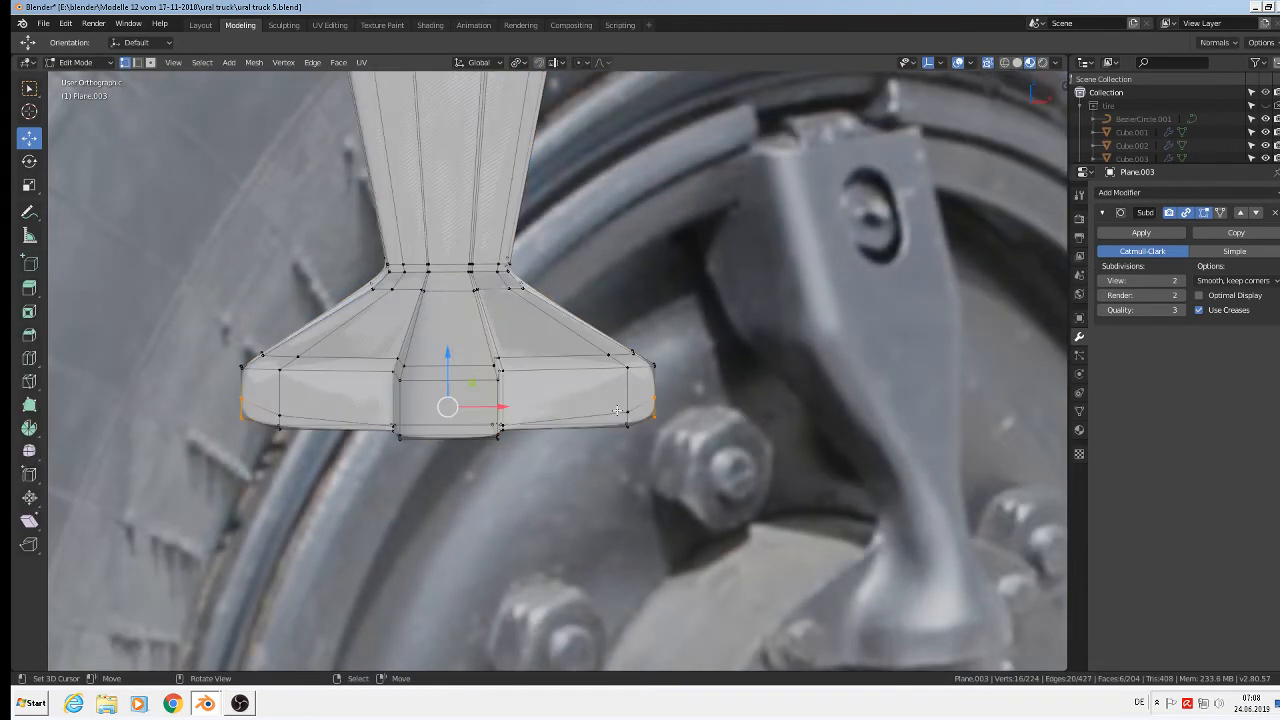
{"action": "left_click_drag", "start_coordinate": [448, 355], "coordinate": [479, 385]}
{"action": "key", "text": "Tab"}
{"action": "scroll", "coordinate": [563, 446], "scroll_direction": "down", "scroll_amount": 8}
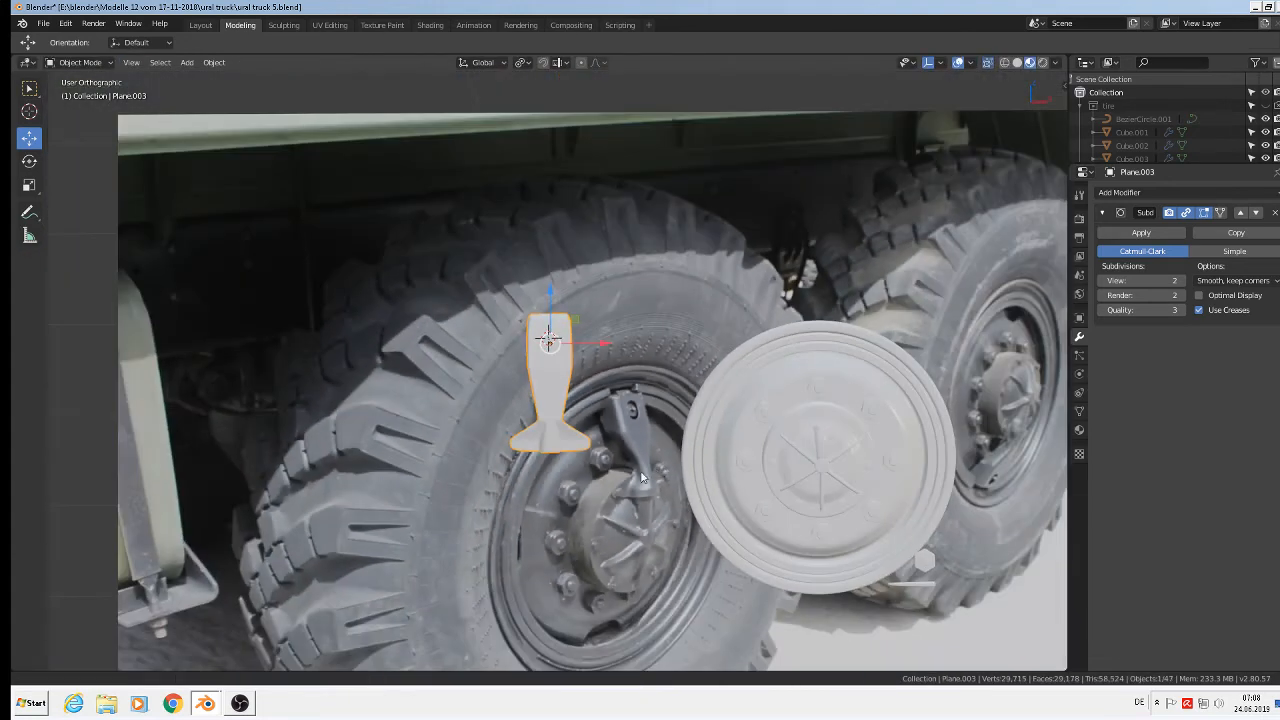
Step: Move the bracket 0.358 m along X to the modelled wheel hub and scale it uniformly by 0.800
{"action": "middle_click_drag", "start_coordinate": [643, 477], "coordinate": [393, 471], "text": "shift"}
{"action": "left_click_drag", "start_coordinate": [328, 337], "coordinate": [601, 353]}
{"action": "key", "text": "s"}
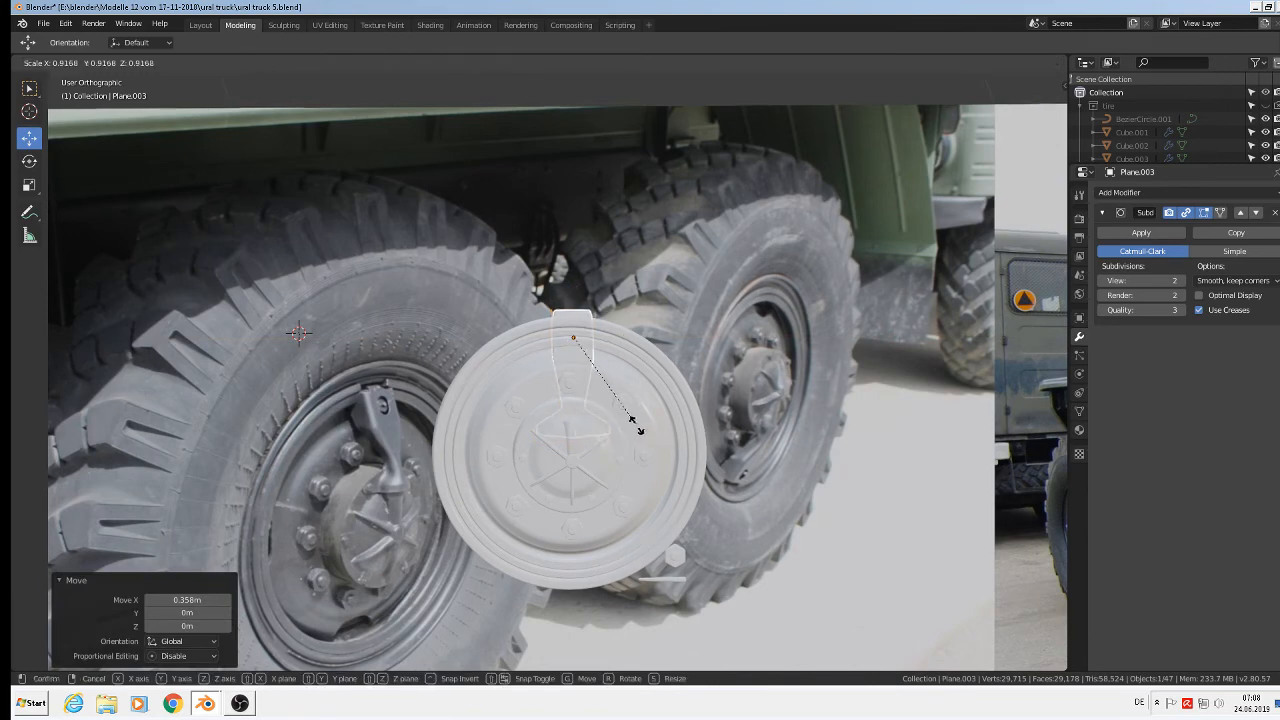
{"action": "left_click", "coordinate": [622, 418]}
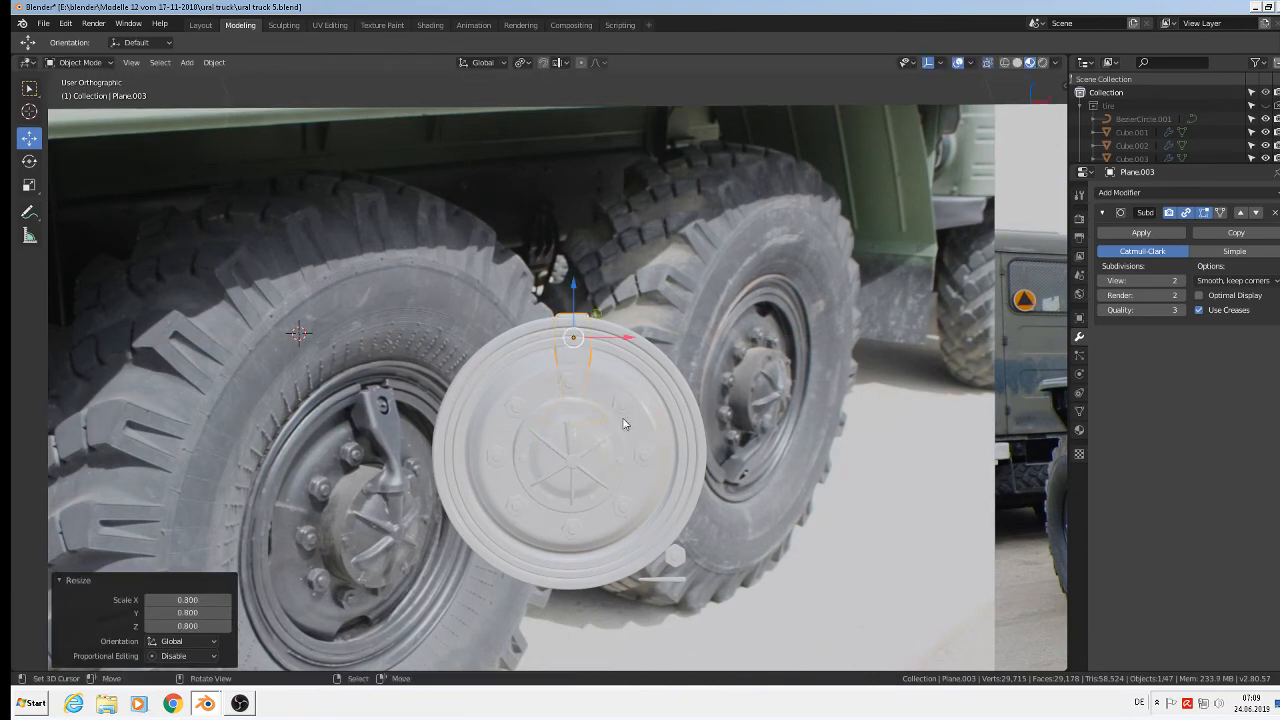
Step: Move the bracket -0.0353 m along Y against the hub and tilt it by -9.64° as seen from the side
{"action": "middle_click_drag", "start_coordinate": [557, 432], "coordinate": [658, 488]}
{"action": "scroll", "coordinate": [536, 302], "scroll_direction": "up", "scroll_amount": 3}
{"action": "left_click_drag", "start_coordinate": [536, 301], "coordinate": [576, 322]}
{"action": "middle_click_drag", "start_coordinate": [577, 322], "coordinate": [647, 285]}
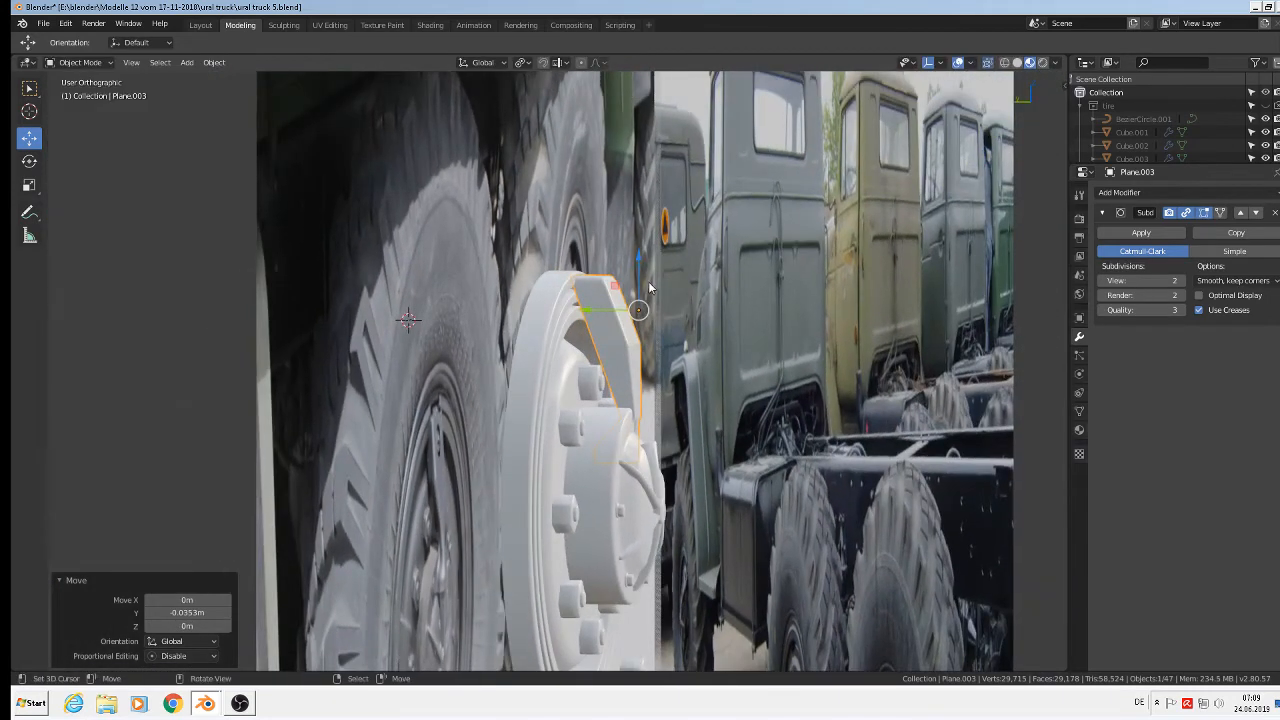
{"action": "scroll", "coordinate": [622, 328], "scroll_direction": "up", "scroll_amount": 3}
{"action": "middle_click_drag", "start_coordinate": [627, 351], "coordinate": [649, 351]}
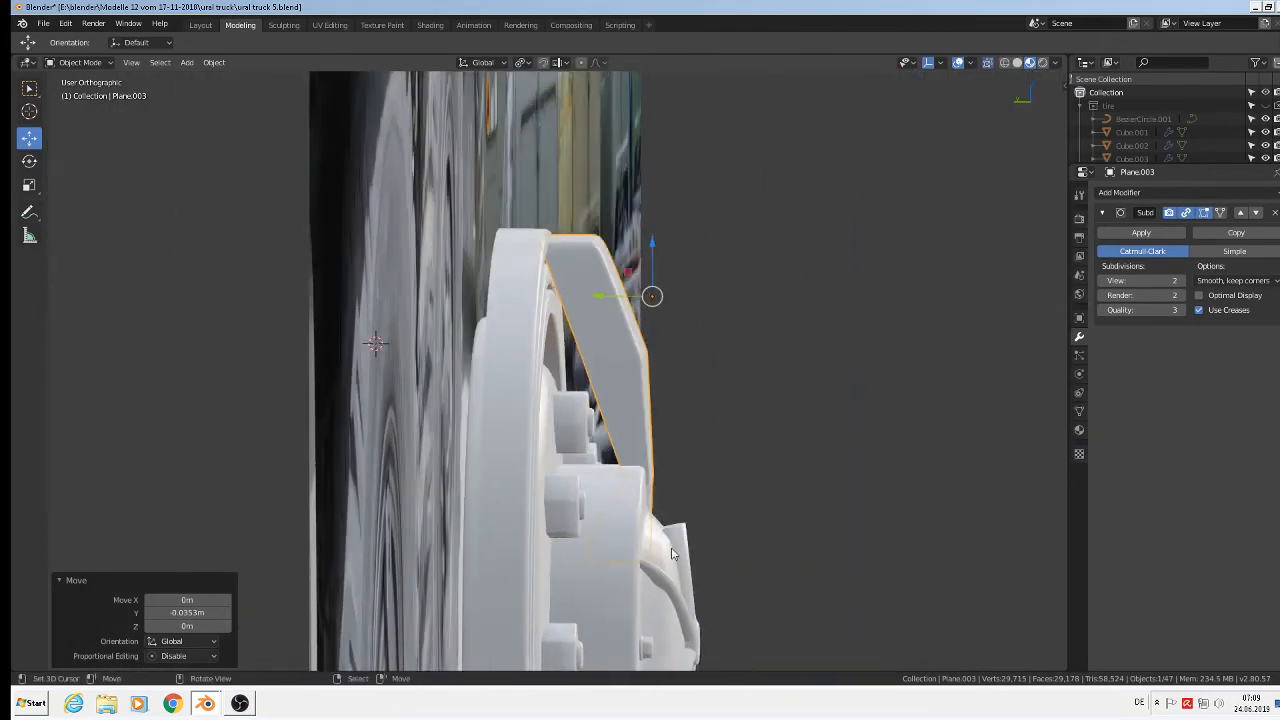
{"action": "key", "text": "r"}
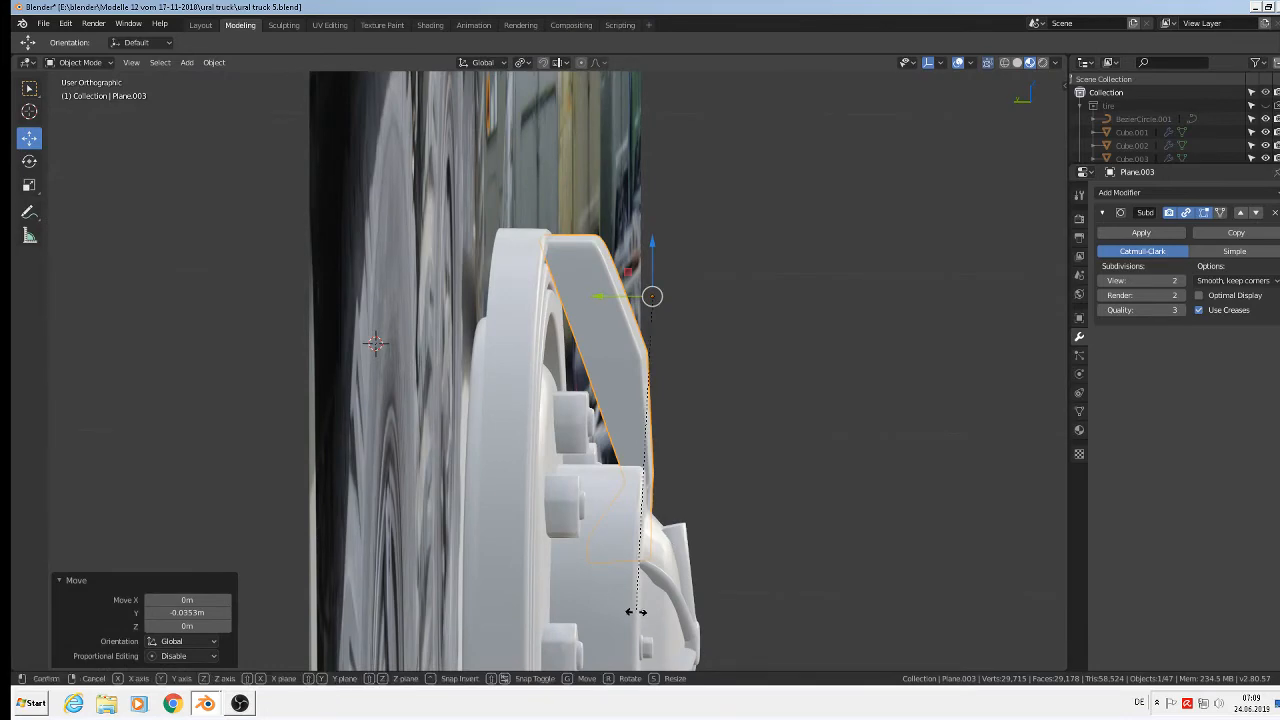
{"action": "left_click", "coordinate": [688, 612]}
Step: Center the bracket on the hub in front view by moving it -0.00885 m along X
{"action": "middle_click_drag", "start_coordinate": [688, 612], "coordinate": [536, 603]}
{"action": "scroll", "coordinate": [530, 601], "scroll_direction": "down", "scroll_amount": 1}
{"action": "middle_click_drag", "start_coordinate": [436, 588], "coordinate": [471, 594]}
{"action": "key", "text": "KP_1"}
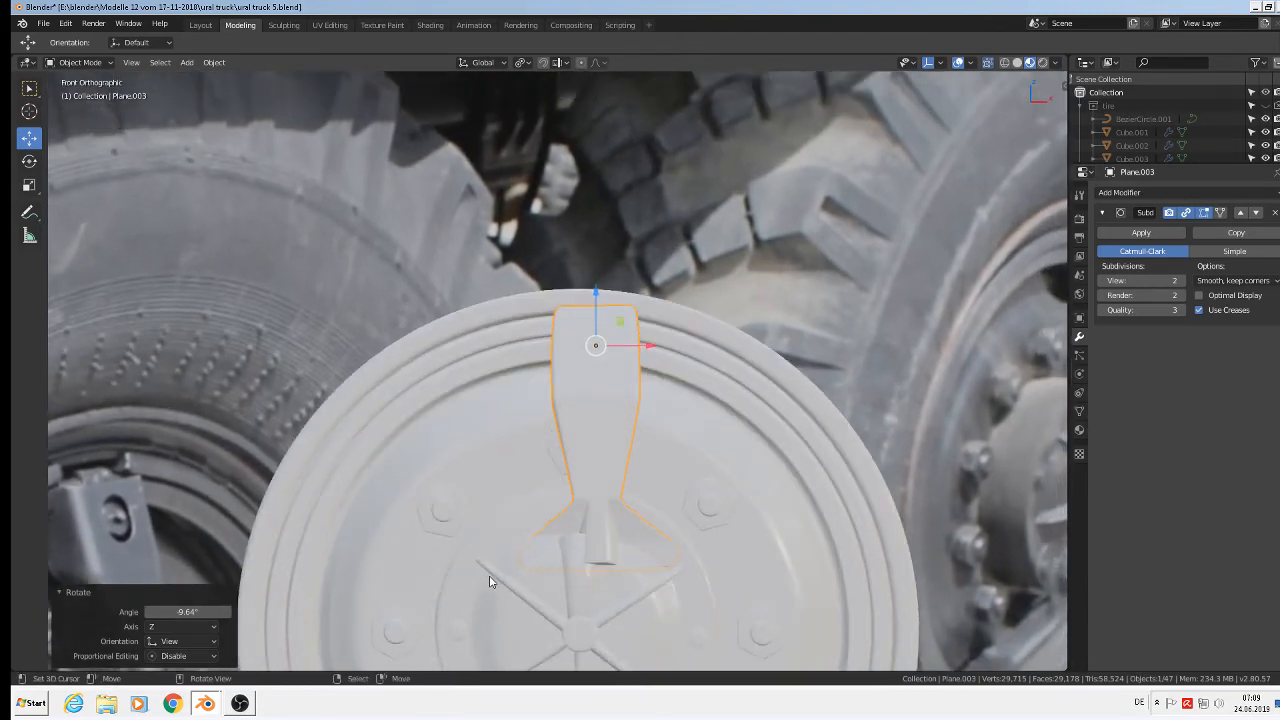
{"action": "scroll", "coordinate": [491, 582], "scroll_direction": "down", "scroll_amount": 3}
{"action": "scroll", "coordinate": [538, 584], "scroll_direction": "up", "scroll_amount": 2}
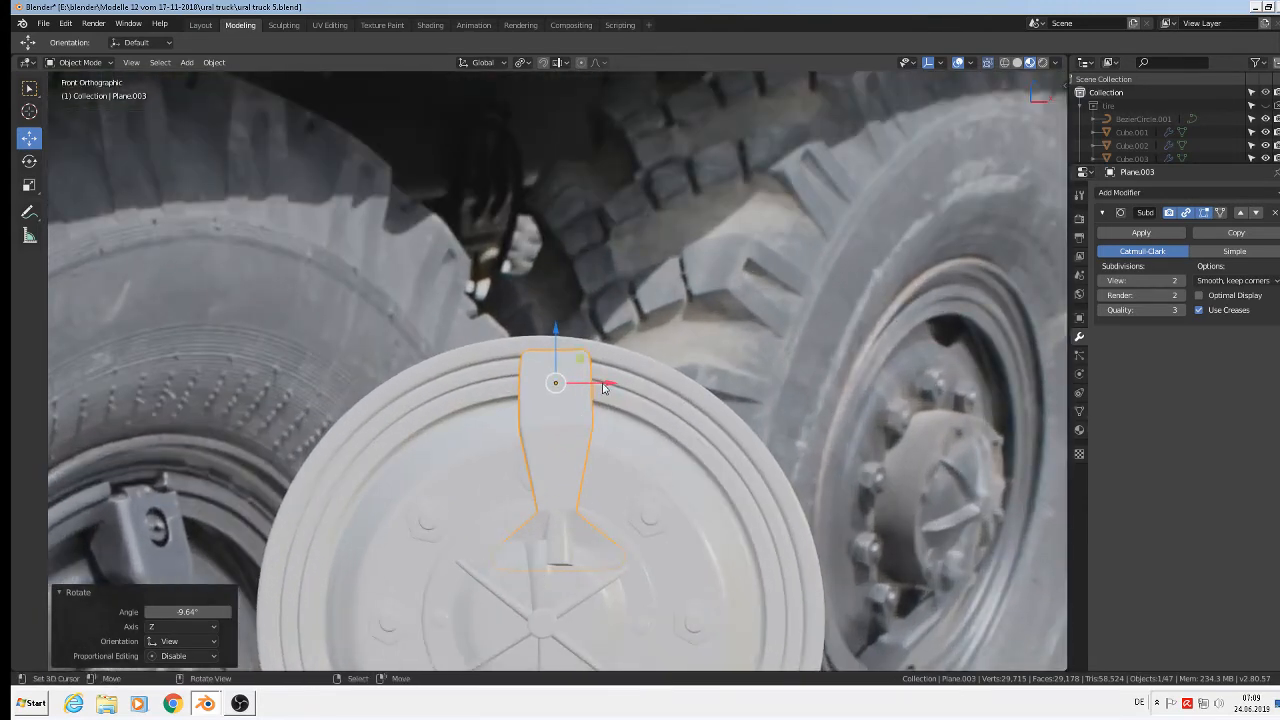
{"action": "key", "text": "g"}
{"action": "key", "text": "x"}
{"action": "left_click", "coordinate": [585, 381]}
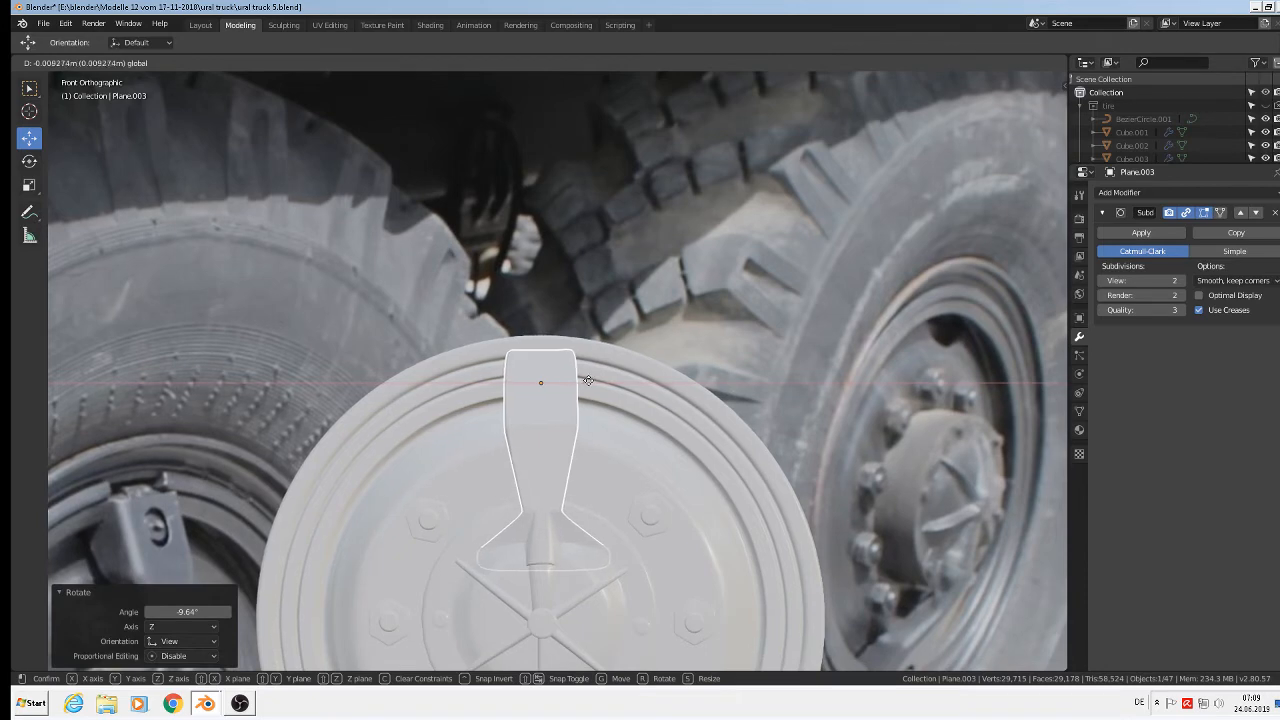
Step: Tilt the bracket by a further -4.31° in side view to follow the hub cap, and deselect everything
{"action": "middle_click_drag", "start_coordinate": [585, 381], "coordinate": [602, 553]}
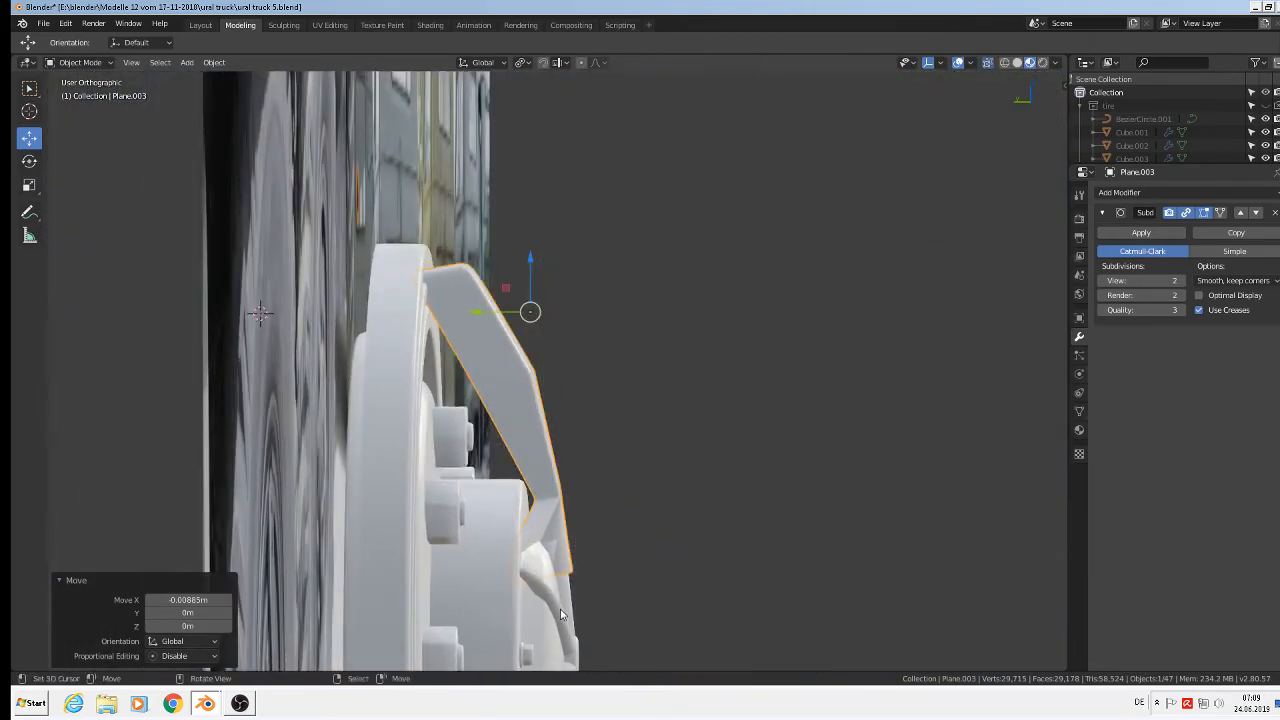
{"action": "key", "text": "r"}
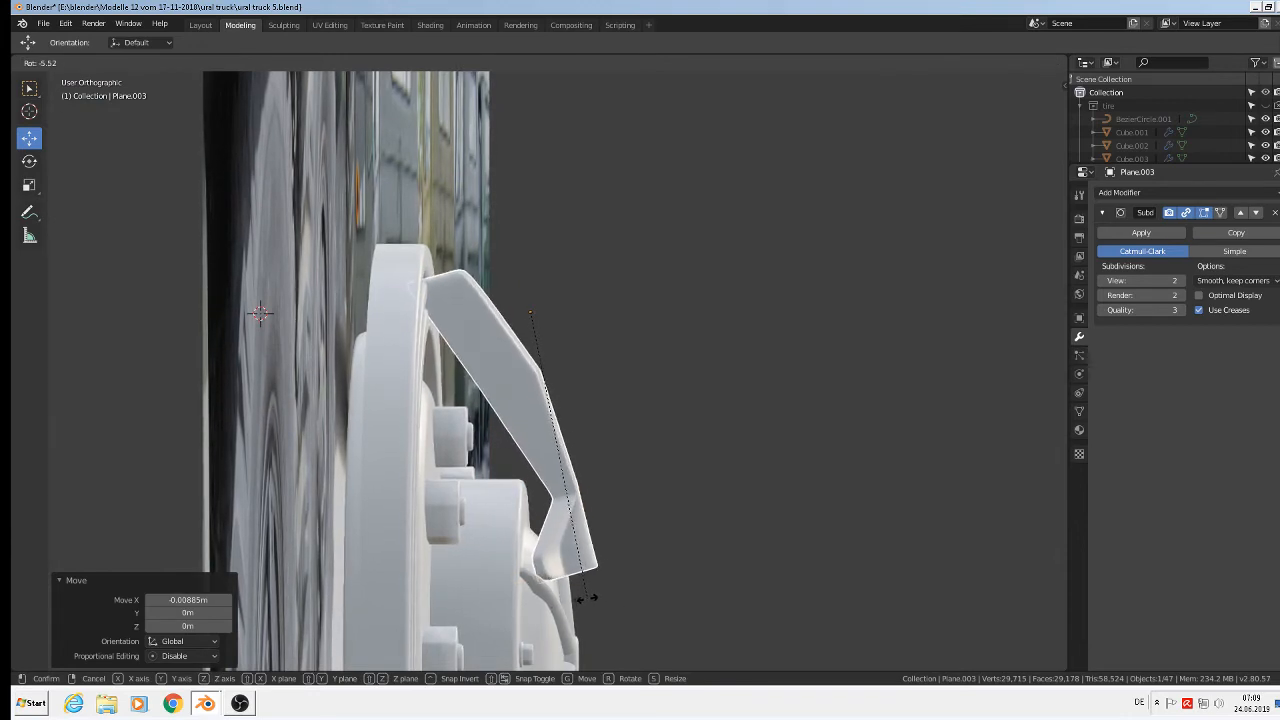
{"action": "left_click", "coordinate": [585, 595]}
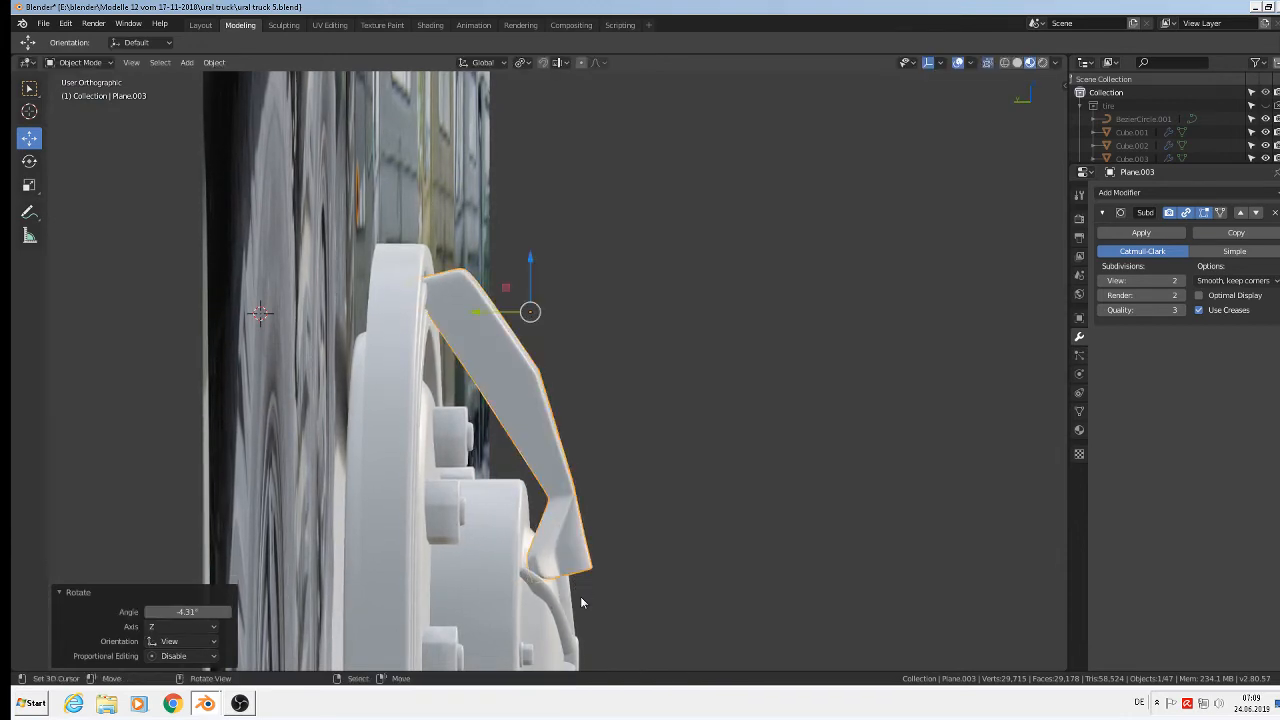
{"action": "middle_click_drag", "start_coordinate": [580, 596], "coordinate": [678, 390]}
{"action": "scroll", "coordinate": [482, 582], "scroll_direction": "down", "scroll_amount": 2}
{"action": "key", "text": "a"}
{"action": "key", "text": "alt+a"}
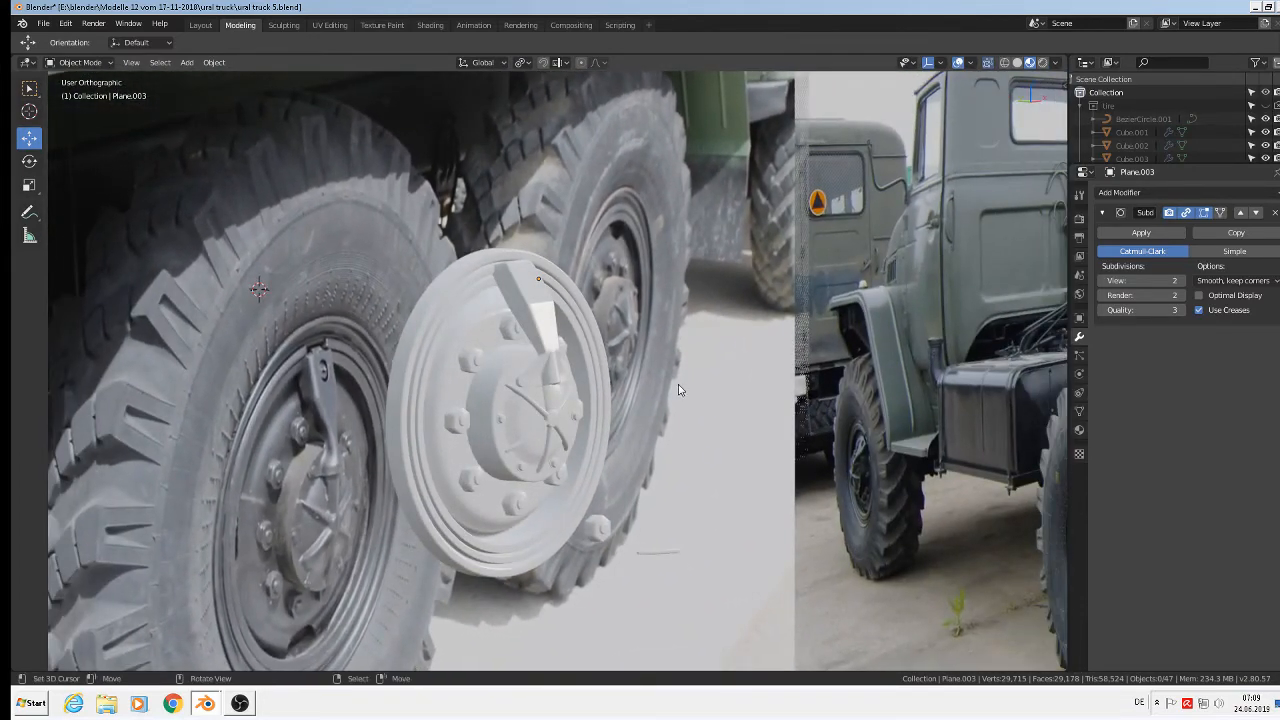
Step: Select only the bracket's inner-edge vertices at the middle bend in Edit Mode and move them -0.00323 m along Y
{"action": "scroll", "coordinate": [568, 359], "scroll_direction": "up", "scroll_amount": 2}
{"action": "middle_click_drag", "start_coordinate": [568, 359], "coordinate": [593, 353]}
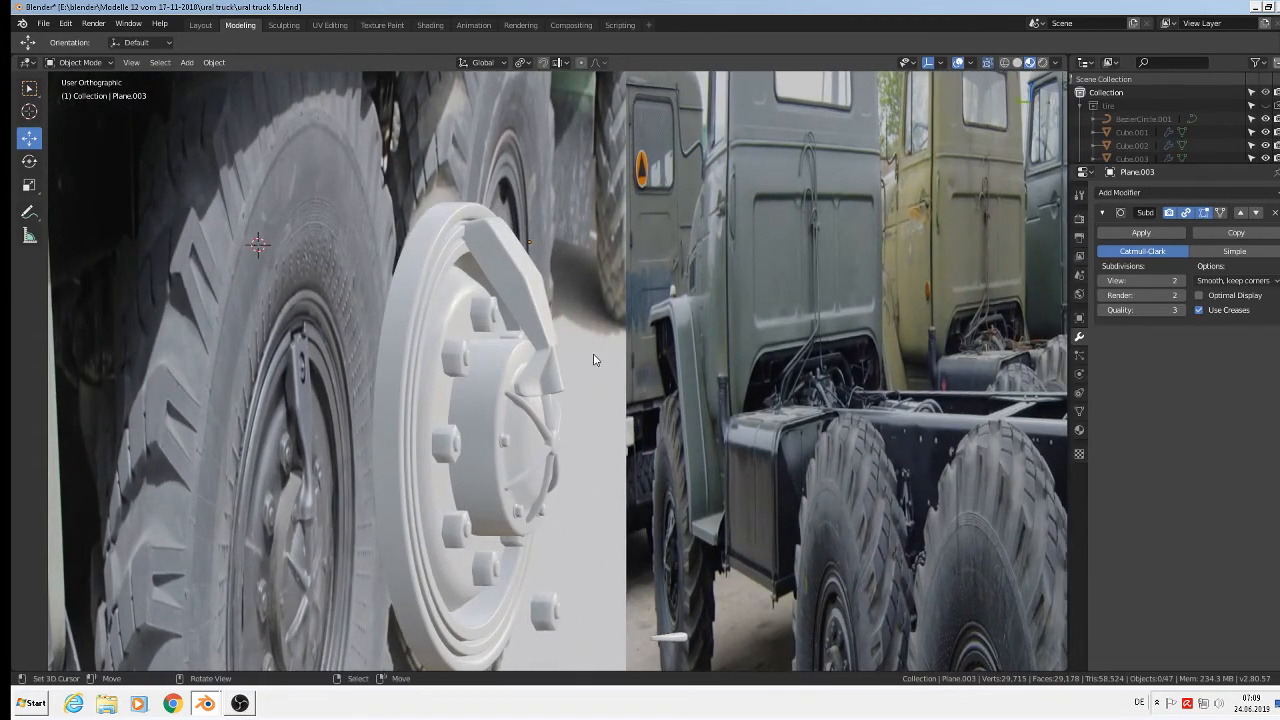
{"action": "scroll", "coordinate": [520, 298], "scroll_direction": "up", "scroll_amount": 4}
{"action": "key", "text": "Tab"}
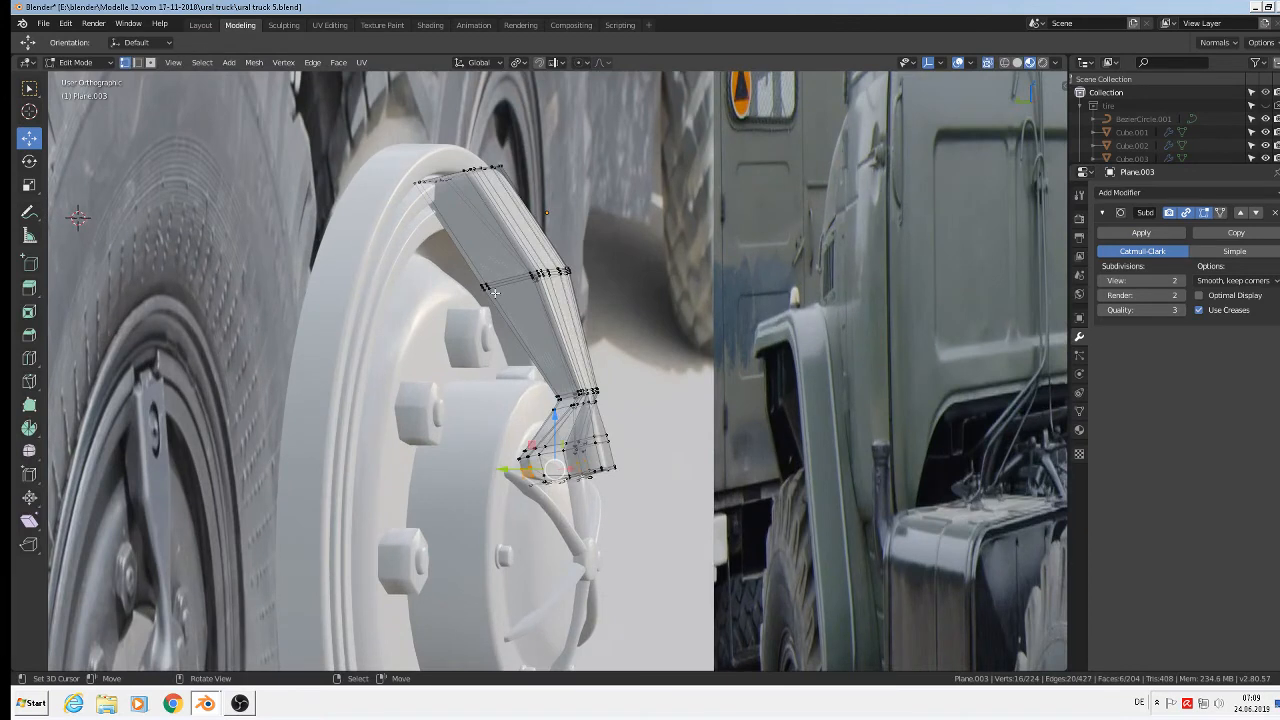
{"action": "key", "text": "a"}
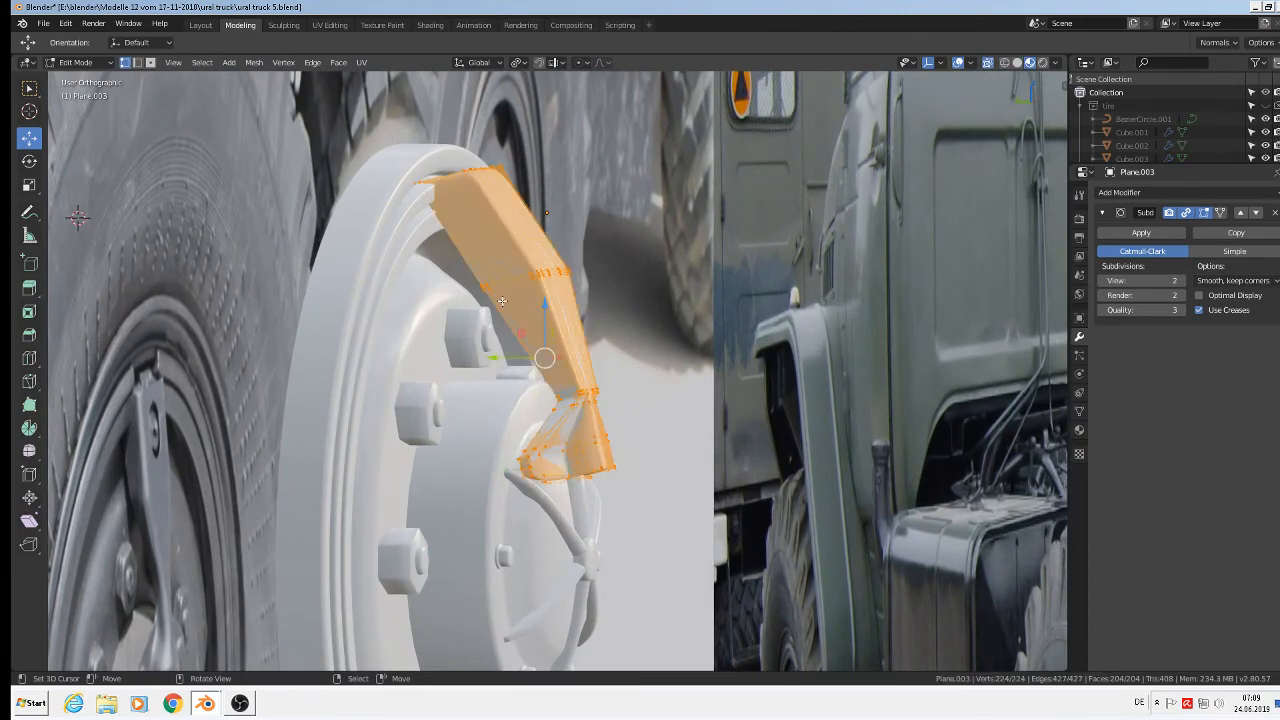
{"action": "key", "text": "alt+a"}
{"action": "key", "text": "c"}
{"action": "left_click", "coordinate": [484, 287]}
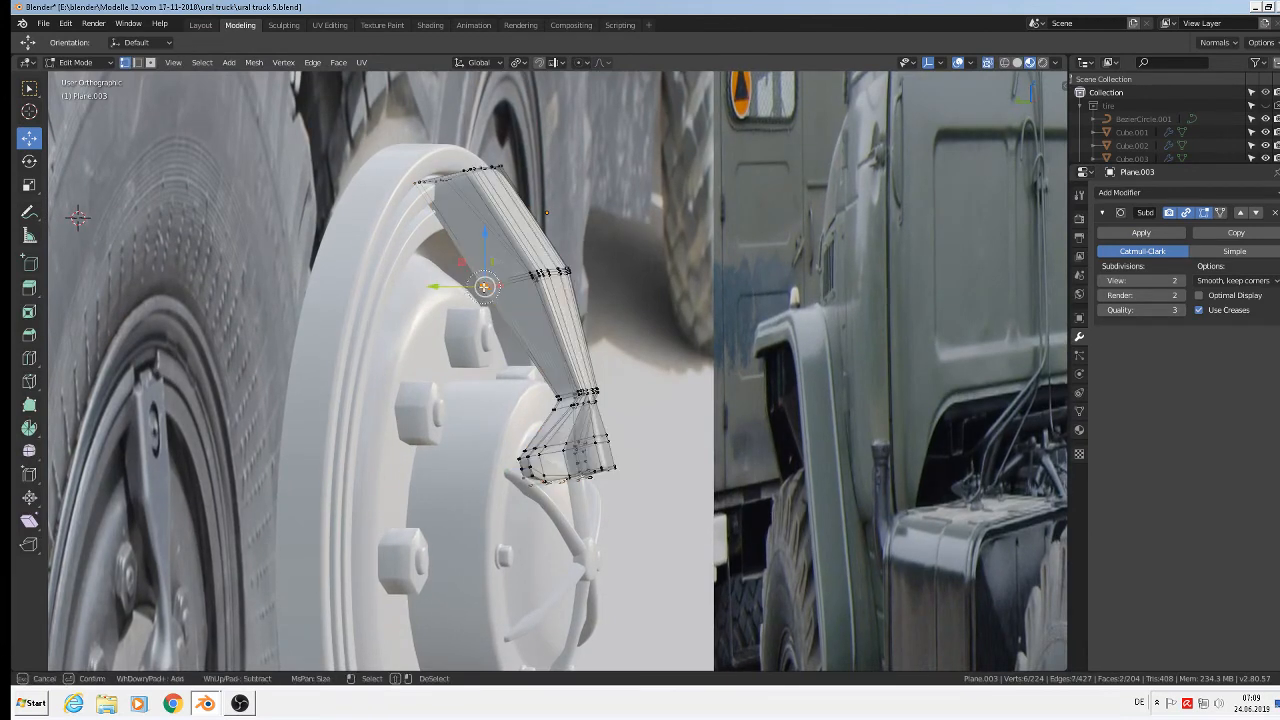
{"action": "right_click", "coordinate": [484, 287]}
{"action": "middle_click_drag", "start_coordinate": [508, 291], "coordinate": [530, 305]}
{"action": "left_click_drag", "start_coordinate": [446, 287], "coordinate": [457, 289]}
Step: Move the selected inner bend vertices another -0.00415 m along Y and return to Object Mode
{"action": "middle_click_drag", "start_coordinate": [457, 289], "coordinate": [156, 326]}
{"action": "middle_click_drag", "start_coordinate": [377, 324], "coordinate": [406, 320]}
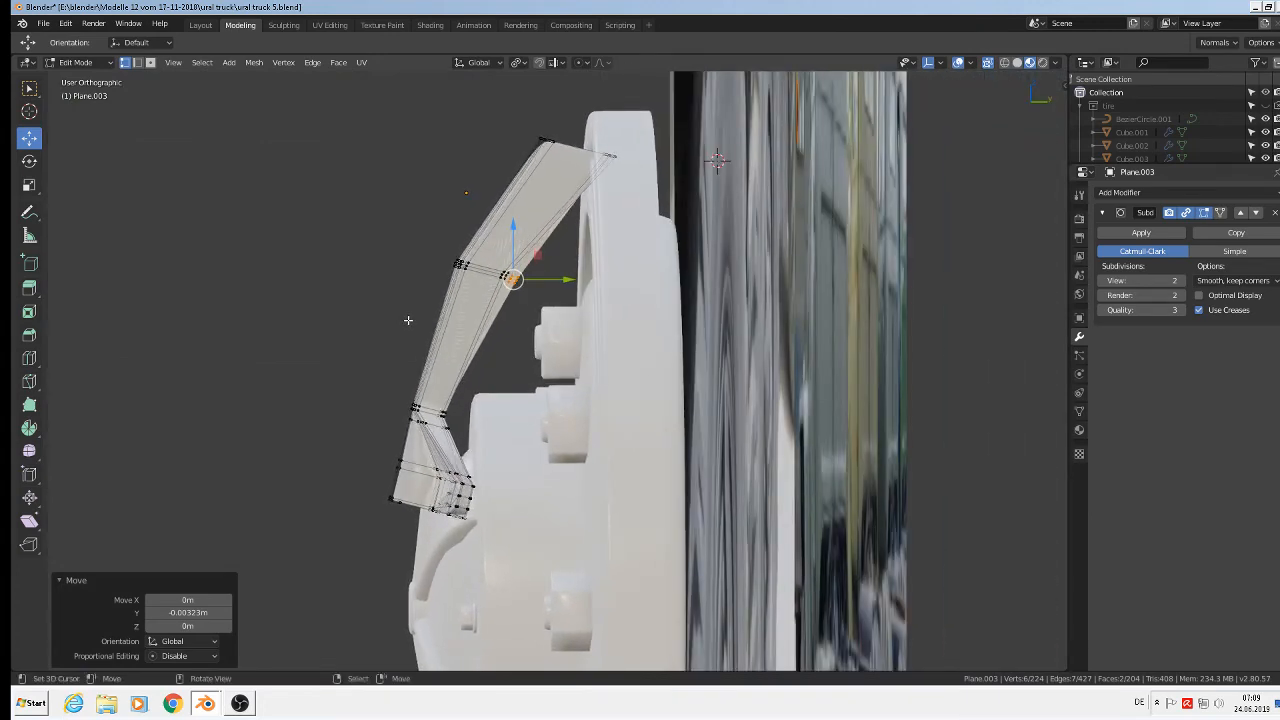
{"action": "left_click_drag", "start_coordinate": [556, 280], "coordinate": [547, 281]}
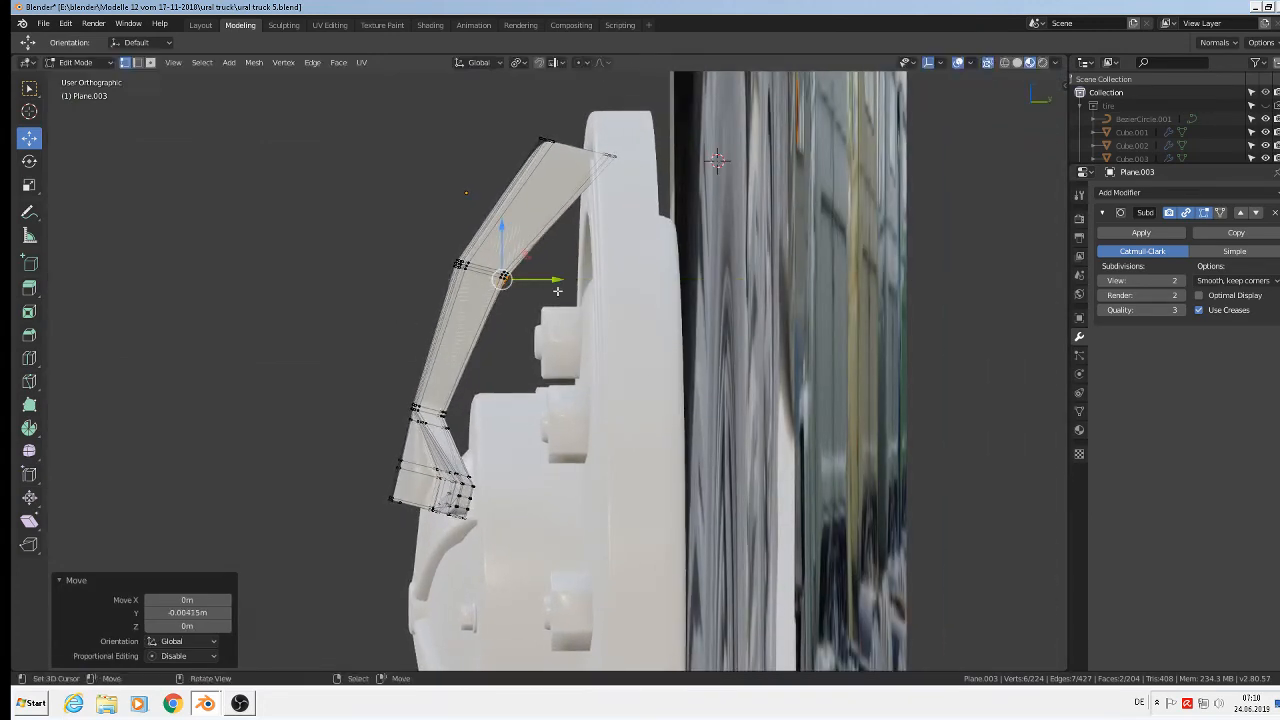
{"action": "middle_click_drag", "start_coordinate": [557, 288], "coordinate": [785, 332]}
{"action": "key", "text": "Tab"}
Step: Fine-tune the bracket's uniform scale and its position on the wheel hub, then clear the selection
{"action": "scroll", "coordinate": [751, 375], "scroll_direction": "down", "scroll_amount": 2}
{"action": "middle_click_drag", "start_coordinate": [751, 387], "coordinate": [689, 374]}
{"action": "scroll", "coordinate": [688, 372], "scroll_direction": "up", "scroll_amount": 4}
{"action": "scroll", "coordinate": [687, 370], "scroll_direction": "up", "scroll_amount": 5}
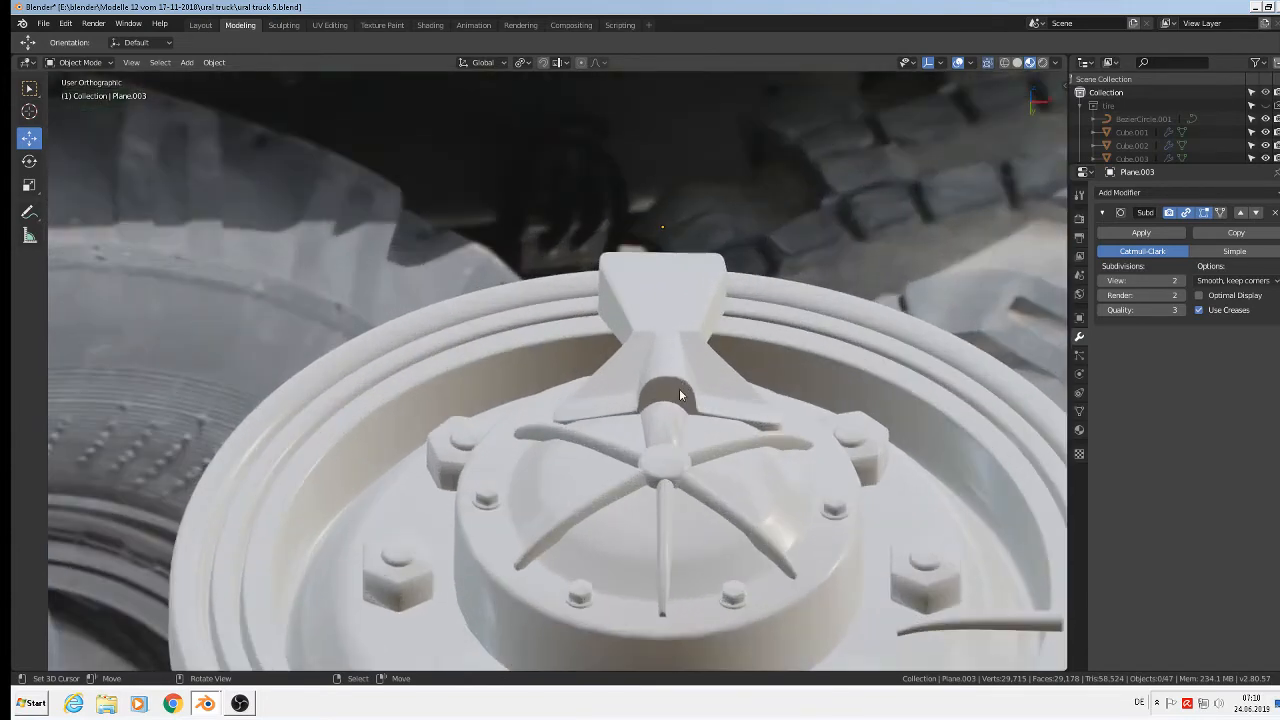
{"action": "mouse_move", "coordinate": [669, 380]}
{"action": "middle_mouse_down"}
{"action": "mouse_move", "coordinate": [697, 472]}
{"action": "mouse_move", "coordinate": [680, 551]}
{"action": "mouse_move", "coordinate": [712, 506]}
{"action": "middle_mouse_up"}
{"action": "scroll", "coordinate": [700, 565], "scroll_direction": "down", "scroll_amount": 3}
{"action": "middle_click_drag", "start_coordinate": [716, 362], "coordinate": [697, 210], "text": "shift"}
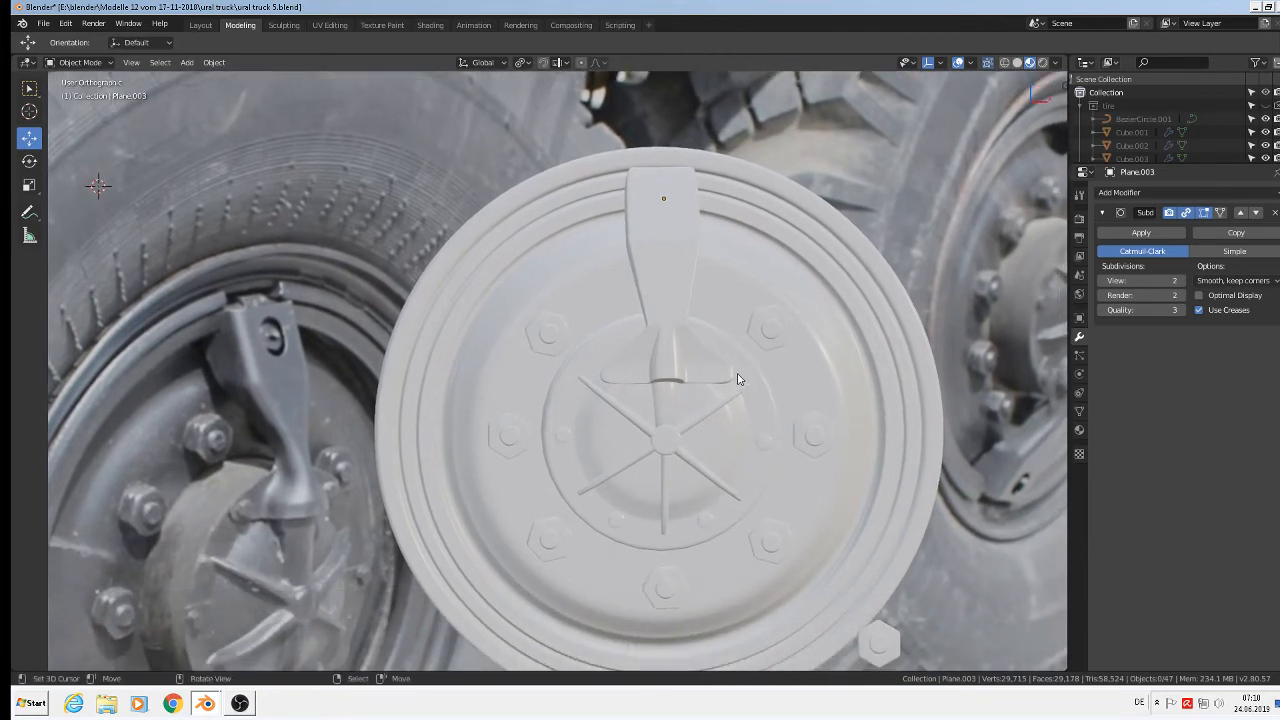
{"action": "left_click", "coordinate": [662, 316]}
{"action": "key", "text": "s"}
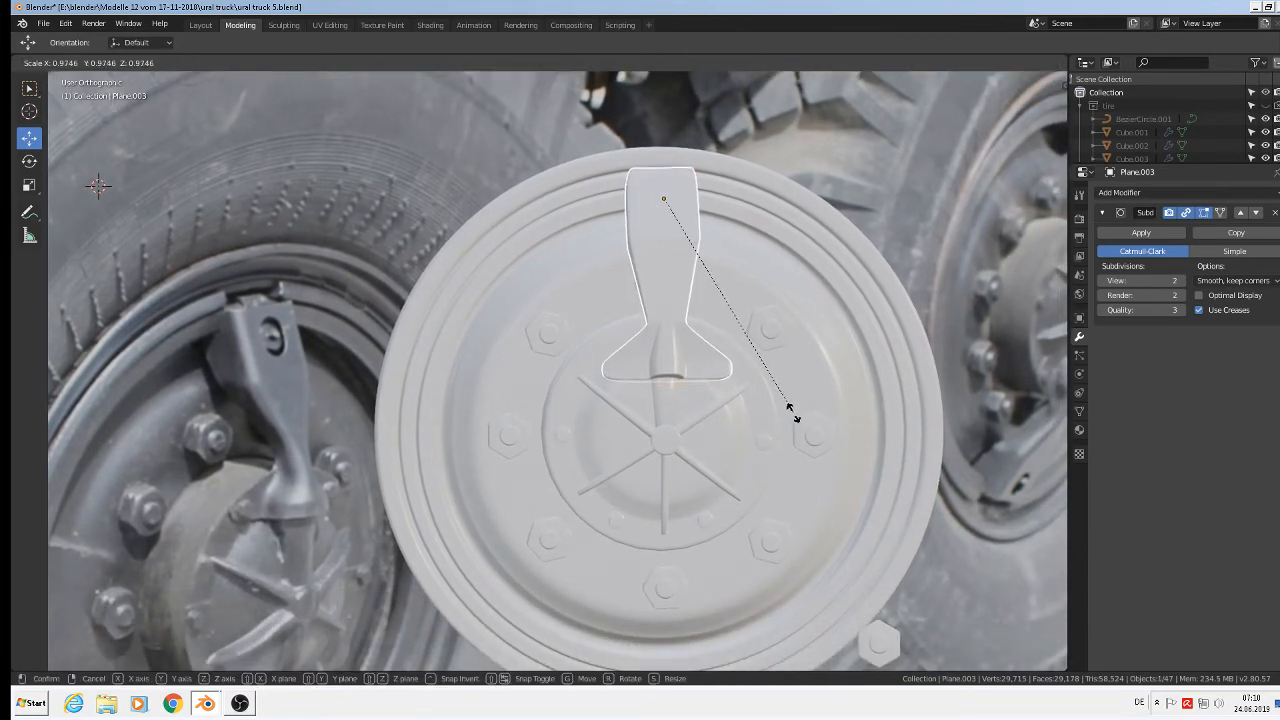
{"action": "left_click", "coordinate": [771, 378]}
{"action": "left_click_drag", "start_coordinate": [711, 212], "coordinate": [712, 205]}
{"action": "scroll", "coordinate": [765, 372], "scroll_direction": "down", "scroll_amount": 3}
{"action": "key", "text": "a"}
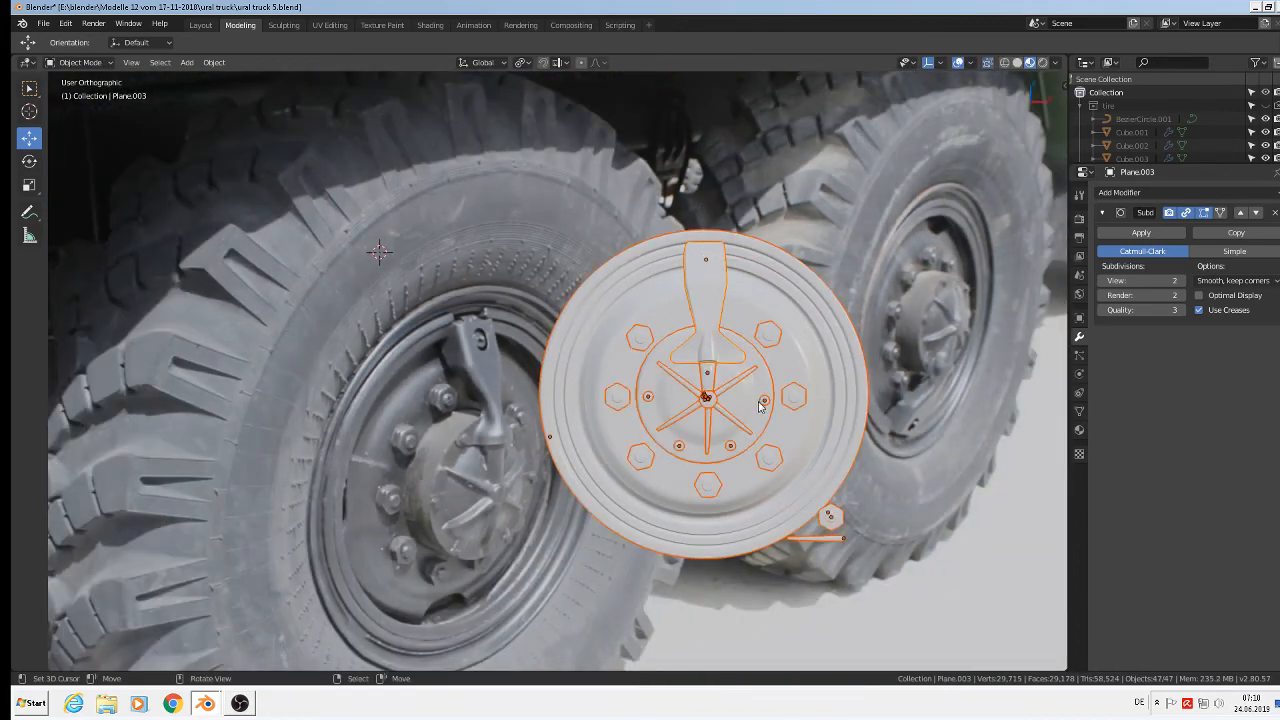
{"action": "key", "text": "alt+a"}
Step: Select the spare hex nut and the spare rib beside the wheel and move both to the tire collection
{"action": "middle_click_drag", "start_coordinate": [746, 403], "coordinate": [820, 452]}
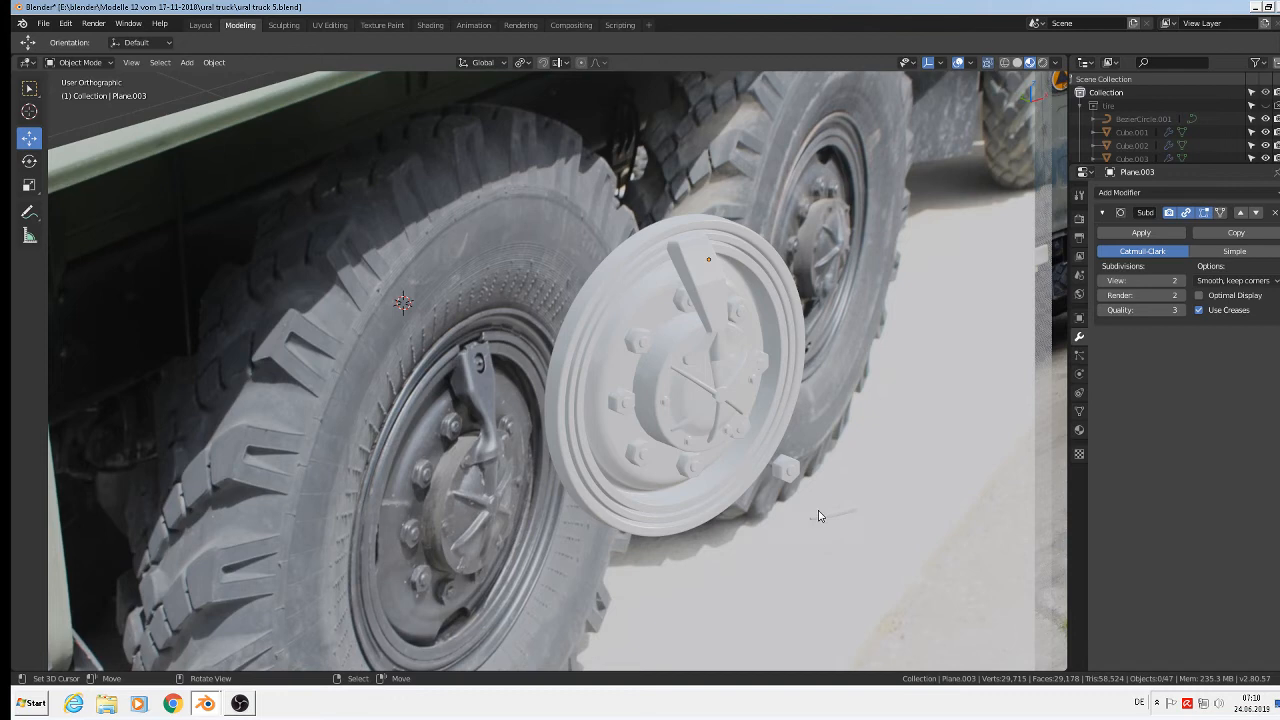
{"action": "scroll", "coordinate": [784, 471], "scroll_direction": "up", "scroll_amount": 2}
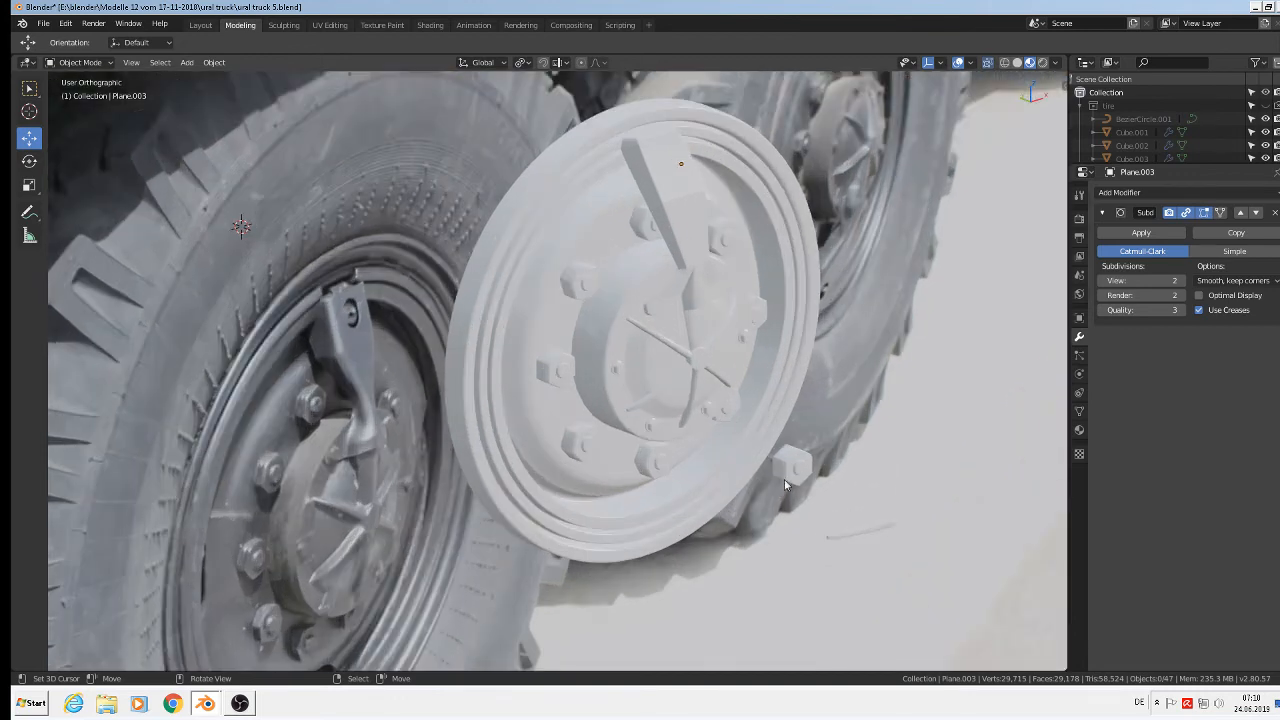
{"action": "left_click", "coordinate": [790, 467]}
{"action": "left_click", "coordinate": [857, 535], "text": "shift"}
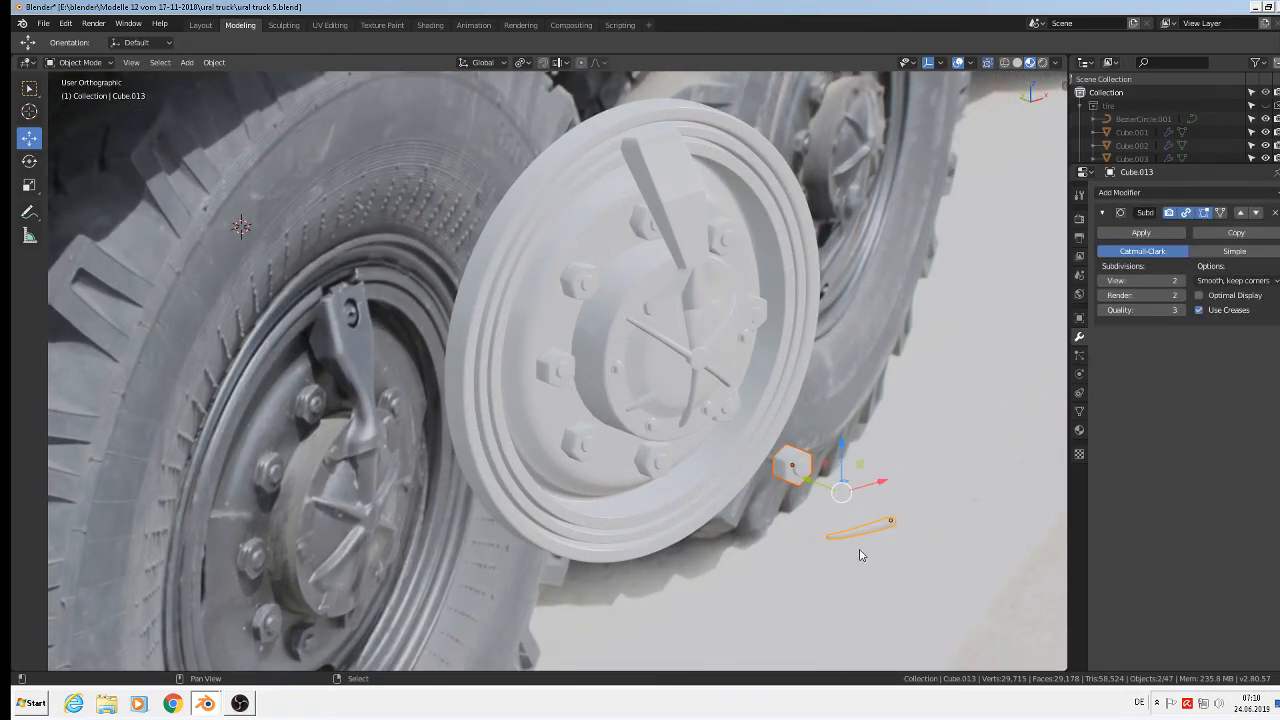
{"action": "key", "text": "m"}
{"action": "mouse_move", "coordinate": [857, 543]}
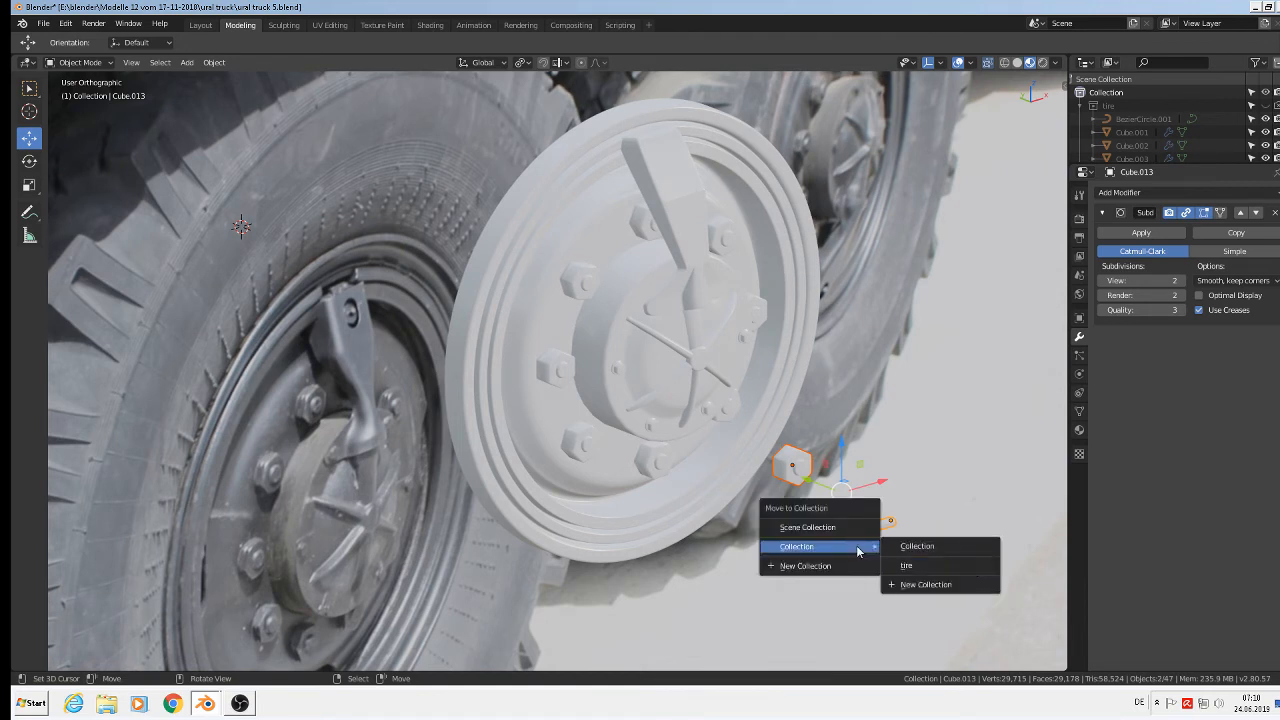
{"action": "left_click", "coordinate": [938, 567]}
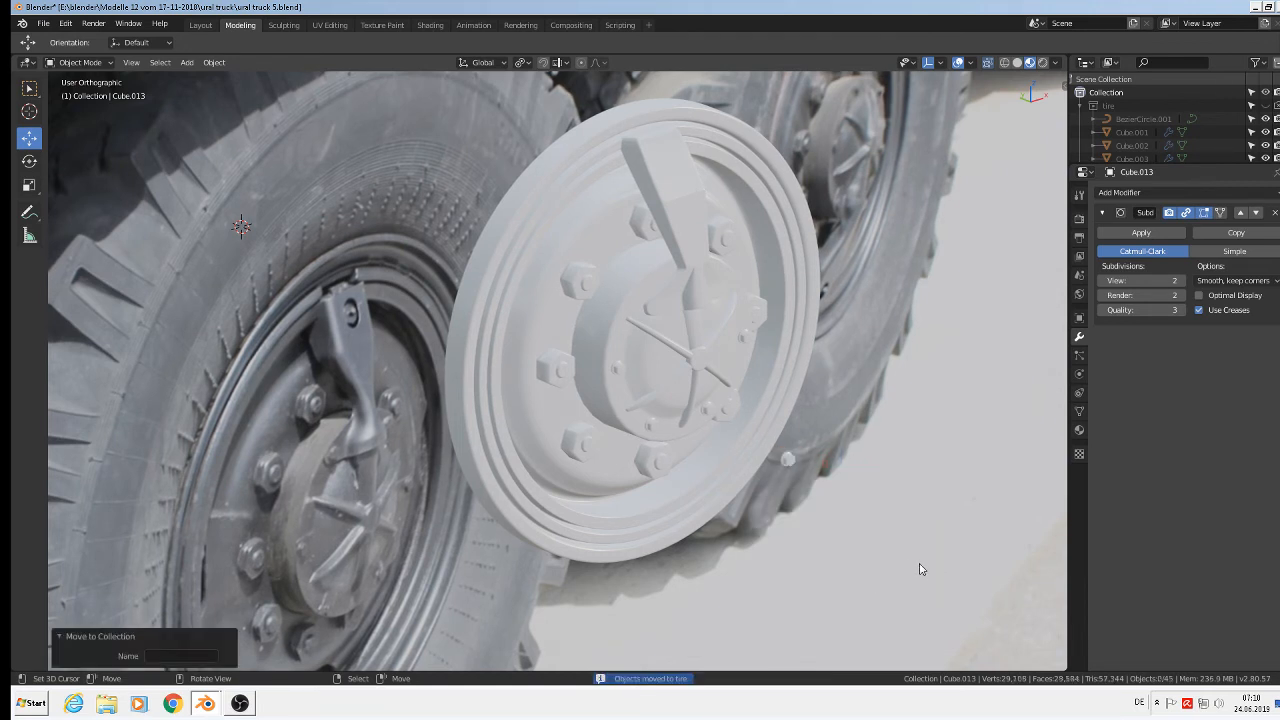
Step: Move the leftover small bolt beside the wheel -0.156 m along X and 0.176 m along Z, over one end of the bracket's foot
{"action": "left_click", "coordinate": [790, 465]}
{"action": "key", "text": "m"}
{"action": "mouse_move", "coordinate": [798, 479]}
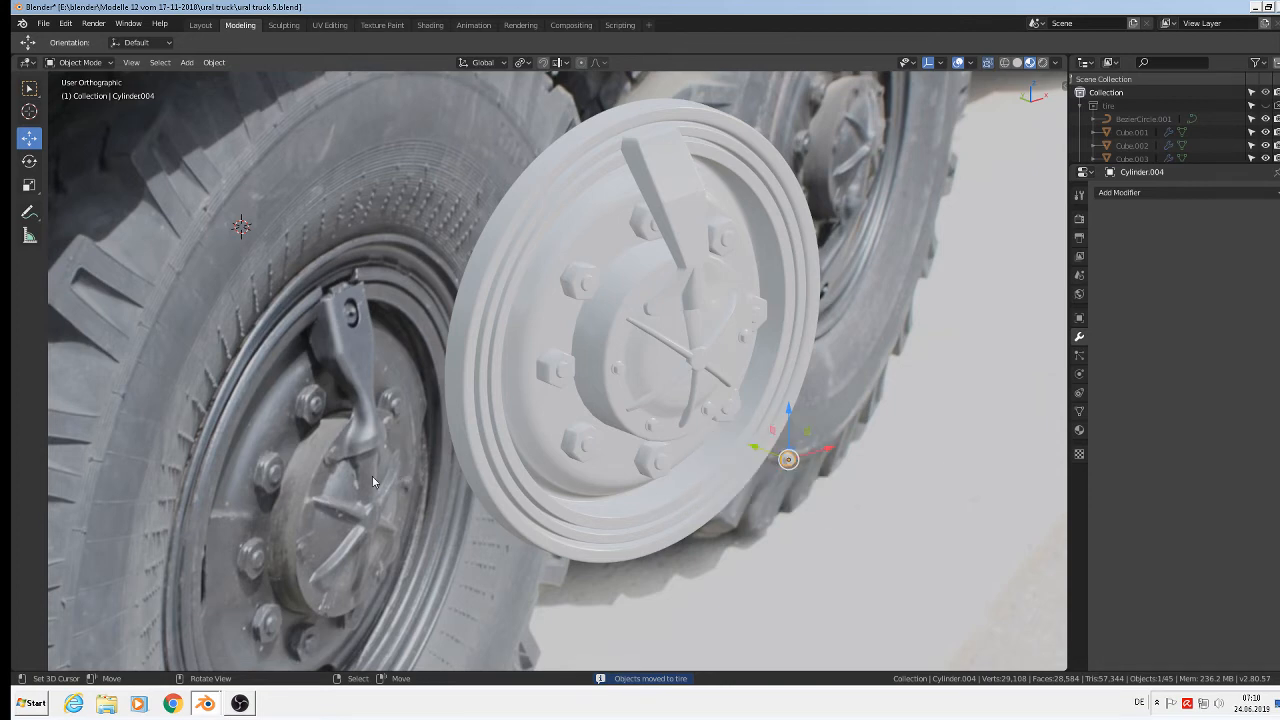
{"action": "middle_click_drag", "start_coordinate": [552, 437], "coordinate": [617, 417]}
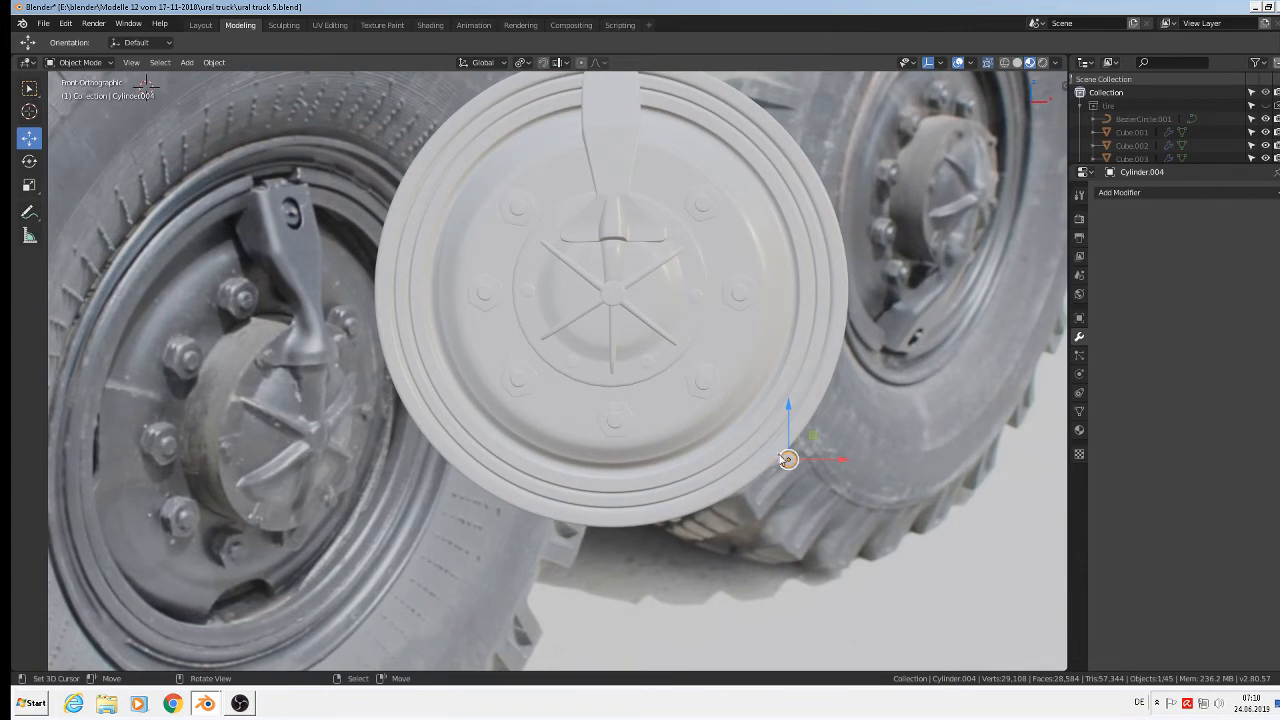
{"action": "left_click_drag", "start_coordinate": [788, 459], "coordinate": [585, 225]}
{"action": "middle_click_drag", "start_coordinate": [670, 292], "coordinate": [871, 380]}
Step: Bring the small bolt forward along Y onto the foot's front face and align it with the foot's end
{"action": "scroll", "coordinate": [640, 261], "scroll_direction": "up", "scroll_amount": 4}
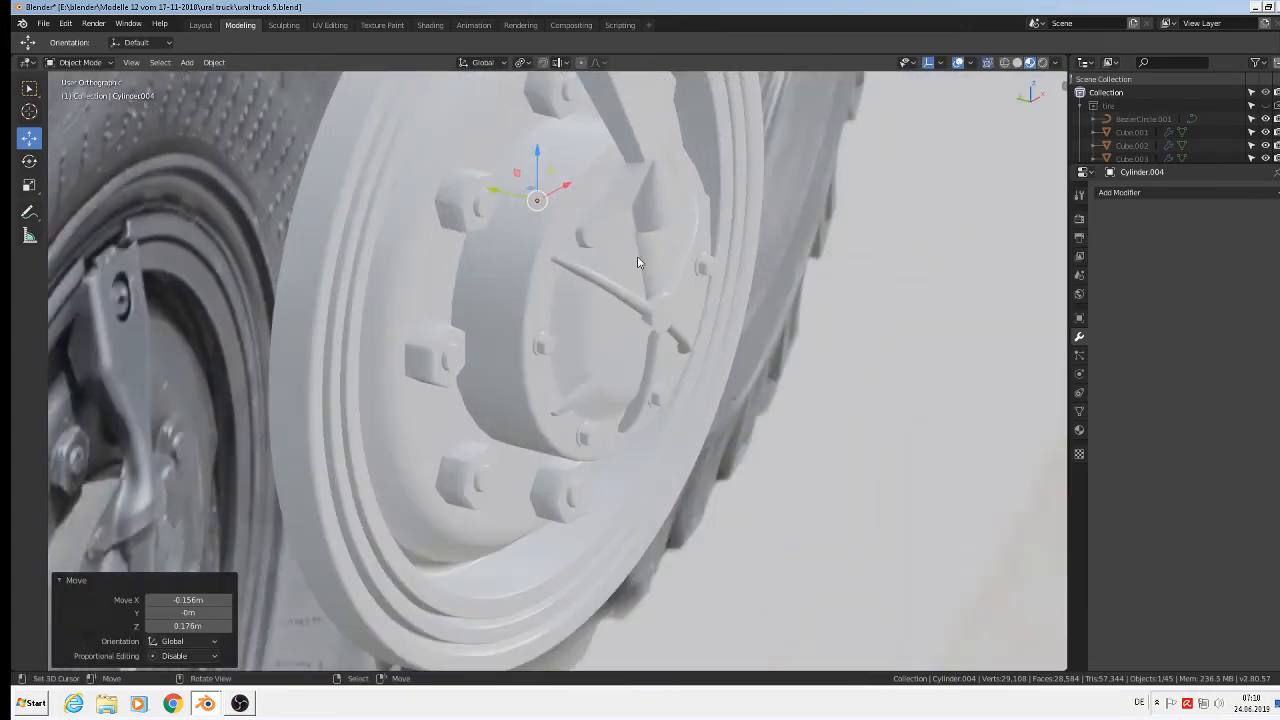
{"action": "left_click_drag", "start_coordinate": [470, 175], "coordinate": [568, 220]}
{"action": "middle_click_drag", "start_coordinate": [570, 225], "coordinate": [676, 221]}
{"action": "left_click_drag", "start_coordinate": [669, 222], "coordinate": [614, 188]}
Step: Duplicate the bolt and place the copy 0.0505 m along X on the foot's other end, then deselect it
{"action": "key", "text": "shift+d"}
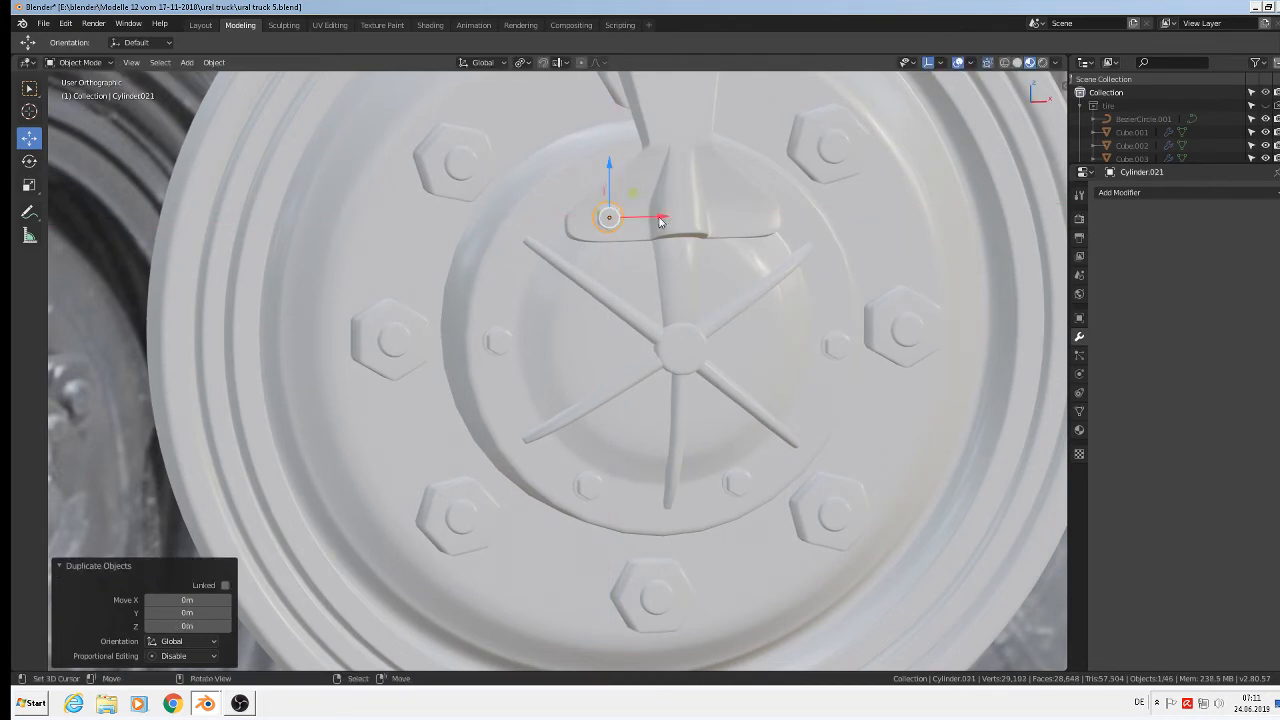
{"action": "key", "text": "x"}
{"action": "left_click", "coordinate": [791, 231]}
{"action": "scroll", "coordinate": [770, 293], "scroll_direction": "down", "scroll_amount": 3}
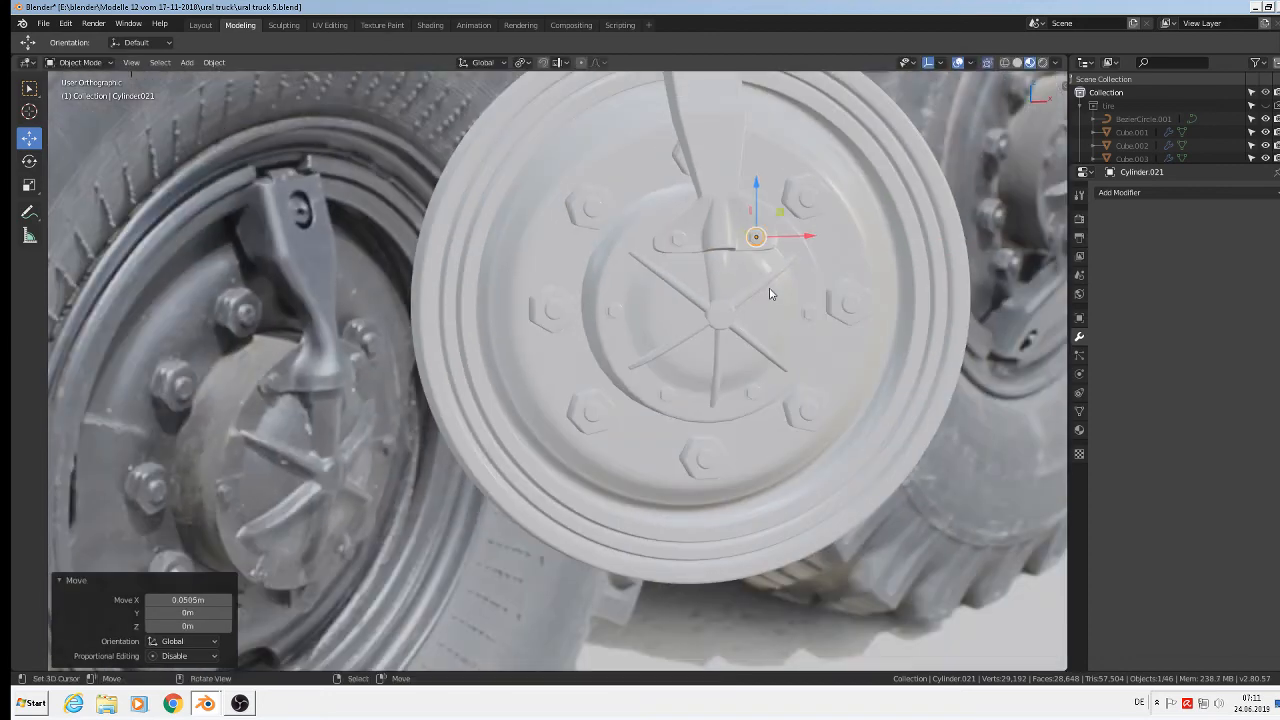
{"action": "key", "text": "alt+a"}
Step: Save the Blender file
{"action": "scroll", "coordinate": [770, 300], "scroll_direction": "down", "scroll_amount": 6}
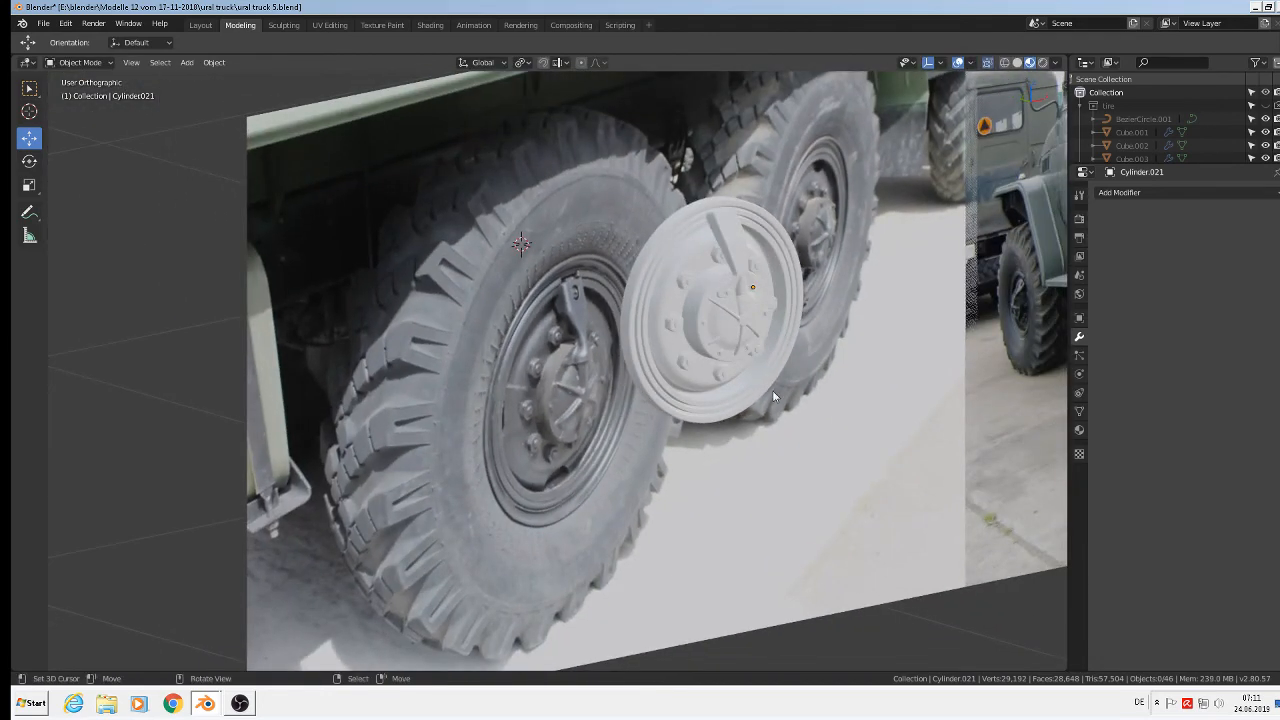
{"action": "left_click", "coordinate": [43, 23]}
{"action": "left_click", "coordinate": [74, 130]}
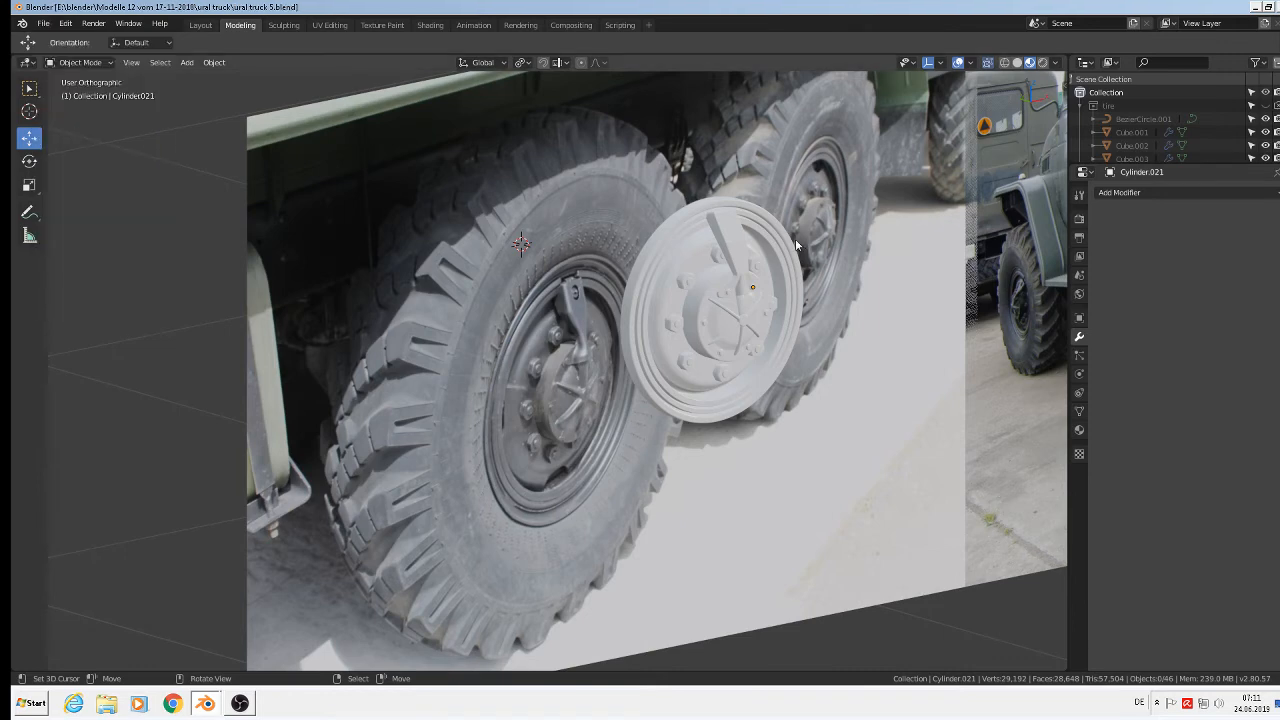
Step: Apply the Subdivision Surface modifiers of the bracket and the wheel rim, then select the central hub
{"action": "scroll", "coordinate": [795, 238], "scroll_direction": "up", "scroll_amount": 3}
{"action": "left_click", "coordinate": [729, 263]}
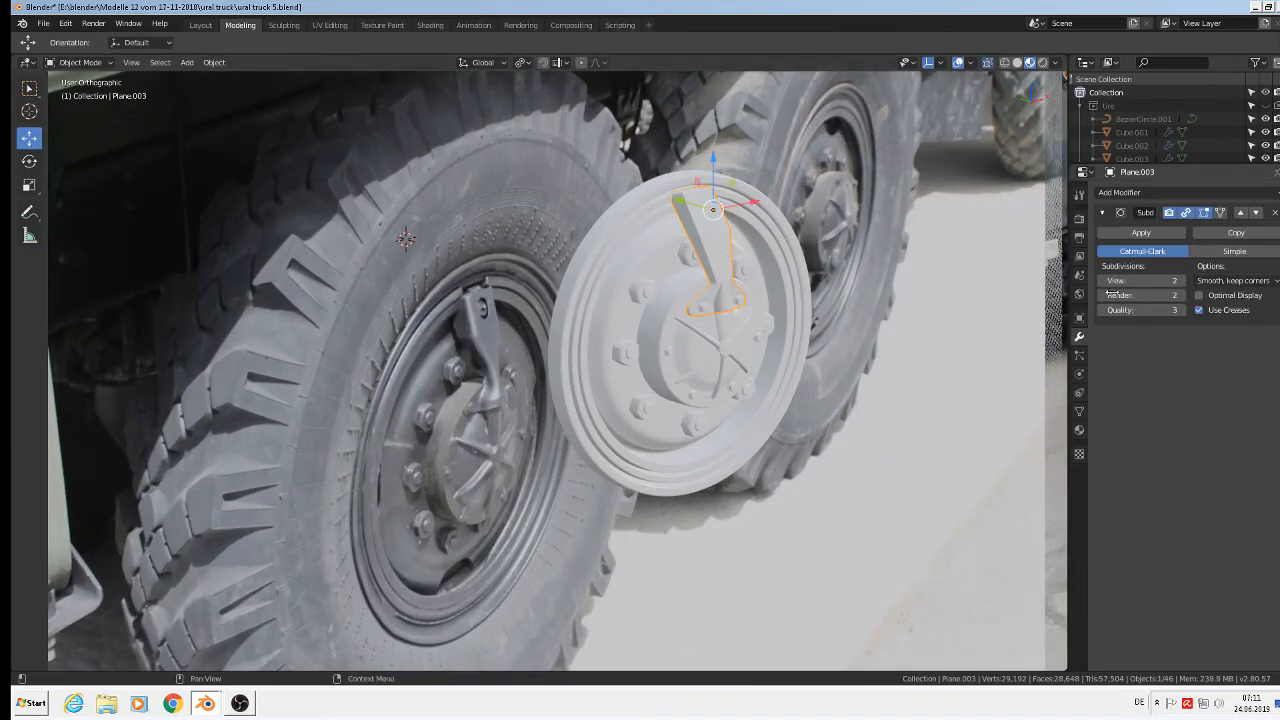
{"action": "left_click", "coordinate": [1131, 233]}
{"action": "left_click", "coordinate": [700, 279]}
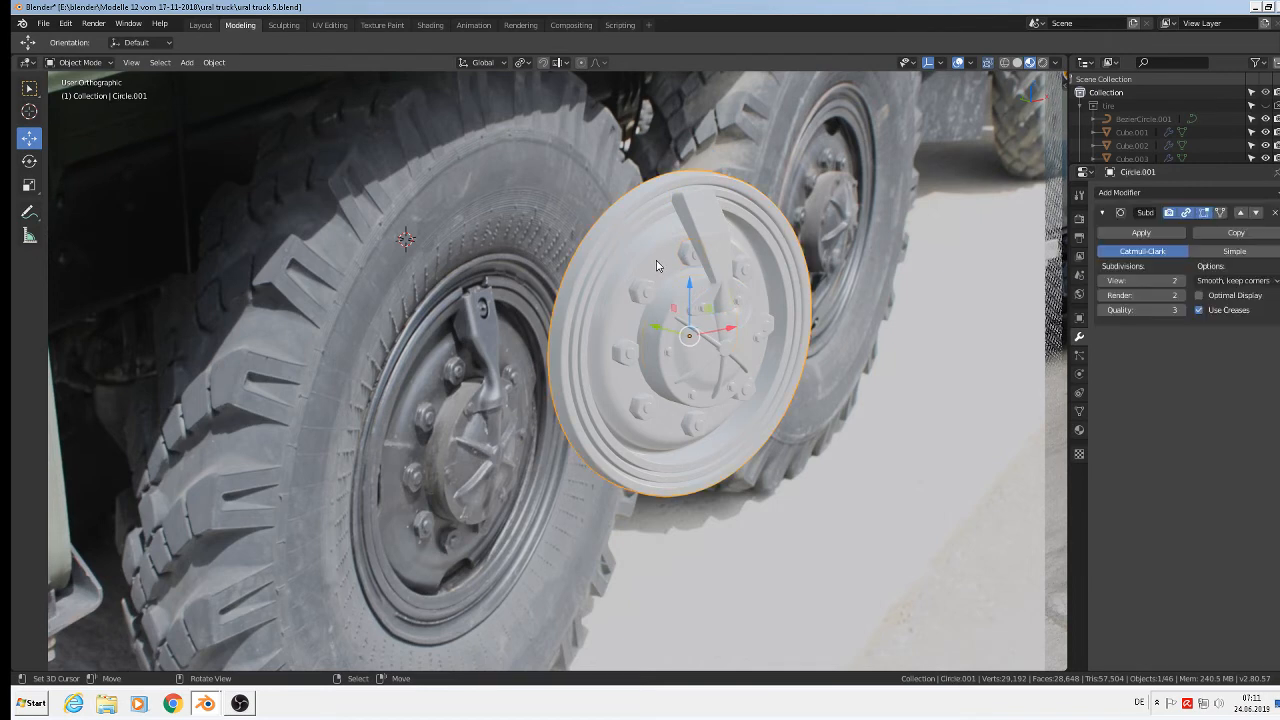
{"action": "left_click", "coordinate": [1141, 232]}
{"action": "left_click", "coordinate": [713, 336]}
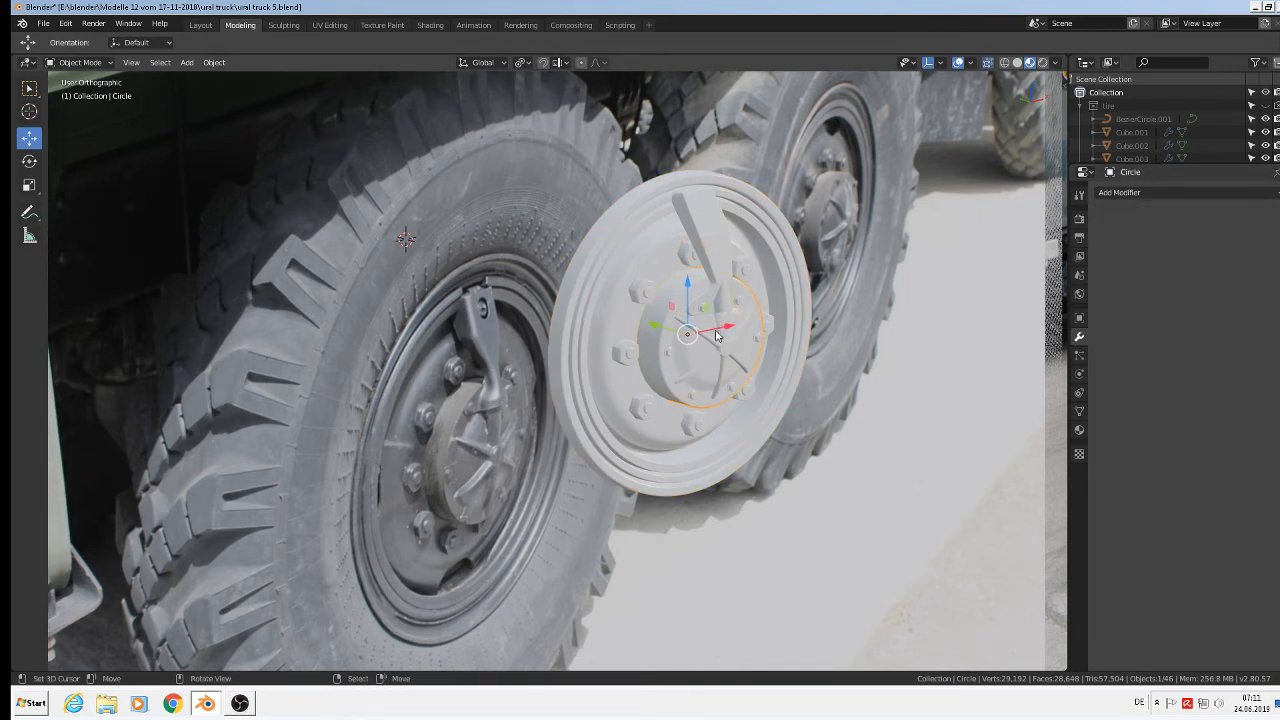
Step: Apply the Subdivision Surface modifiers of the five raised ribs on the hub's front face
{"action": "left_click", "coordinate": [728, 357]}
{"action": "left_click", "coordinate": [716, 344]}
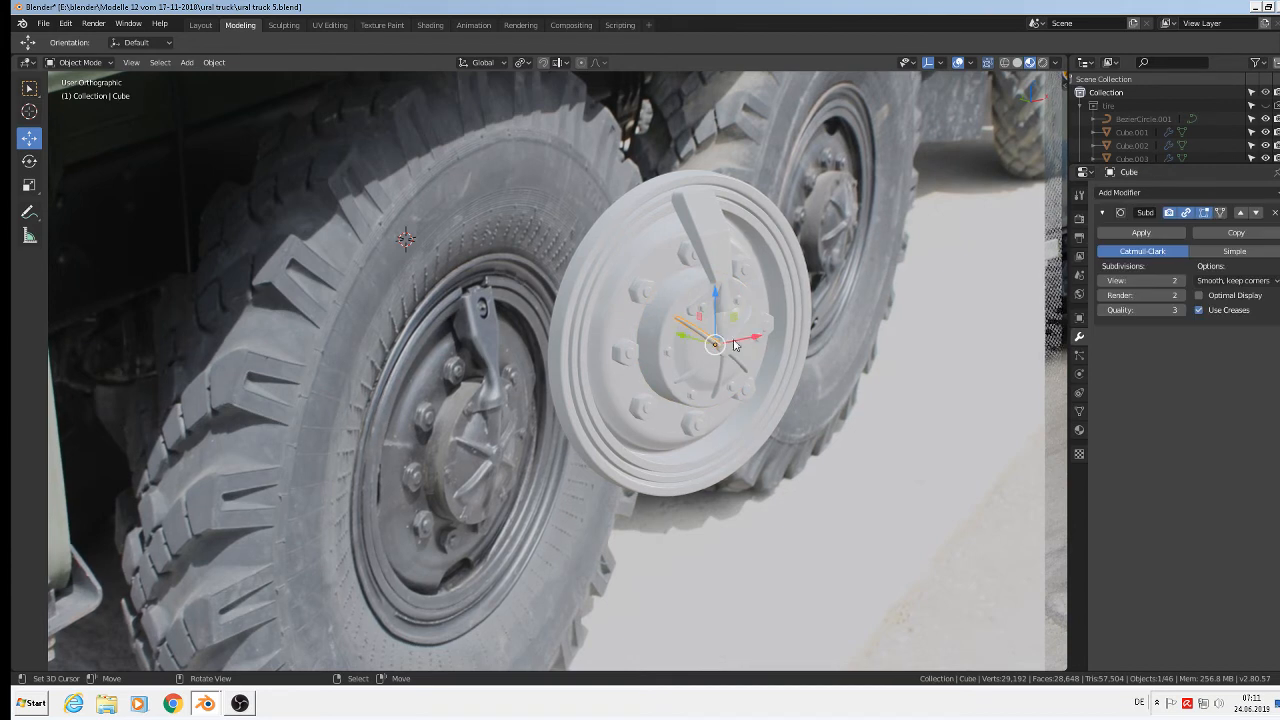
{"action": "left_click", "coordinate": [1145, 234]}
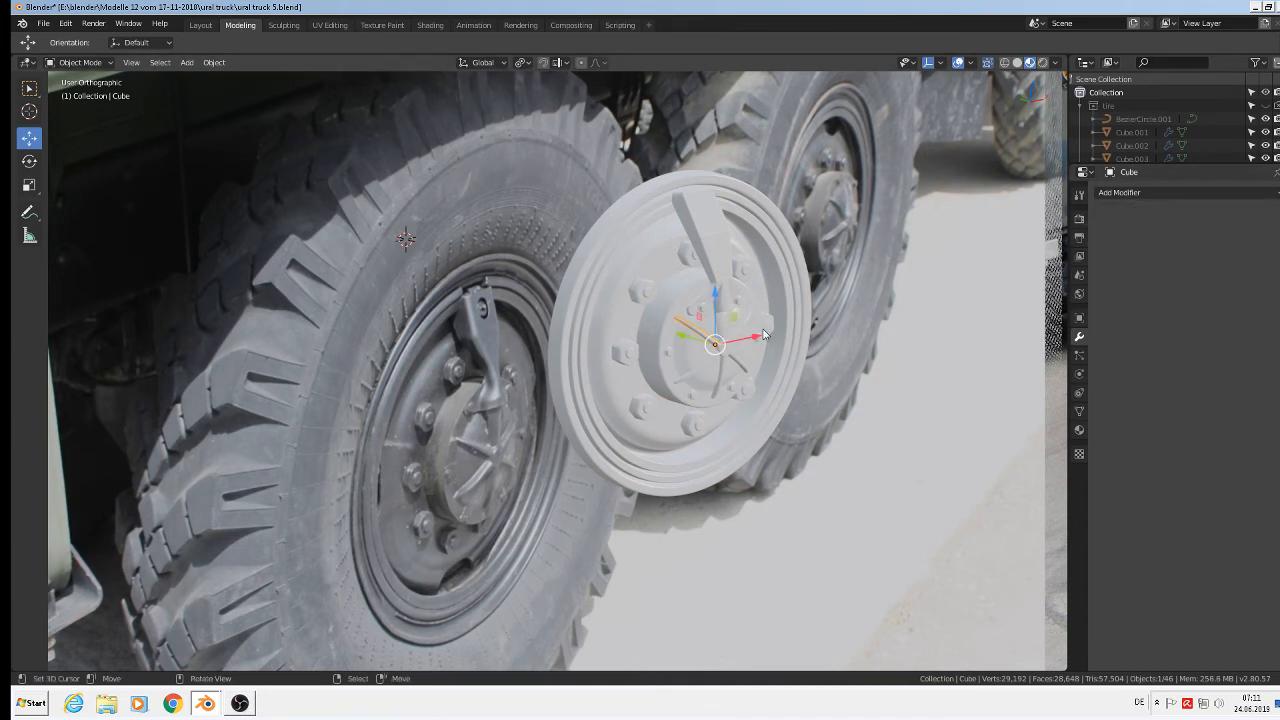
{"action": "left_click", "coordinate": [729, 305]}
{"action": "left_click", "coordinate": [726, 326]}
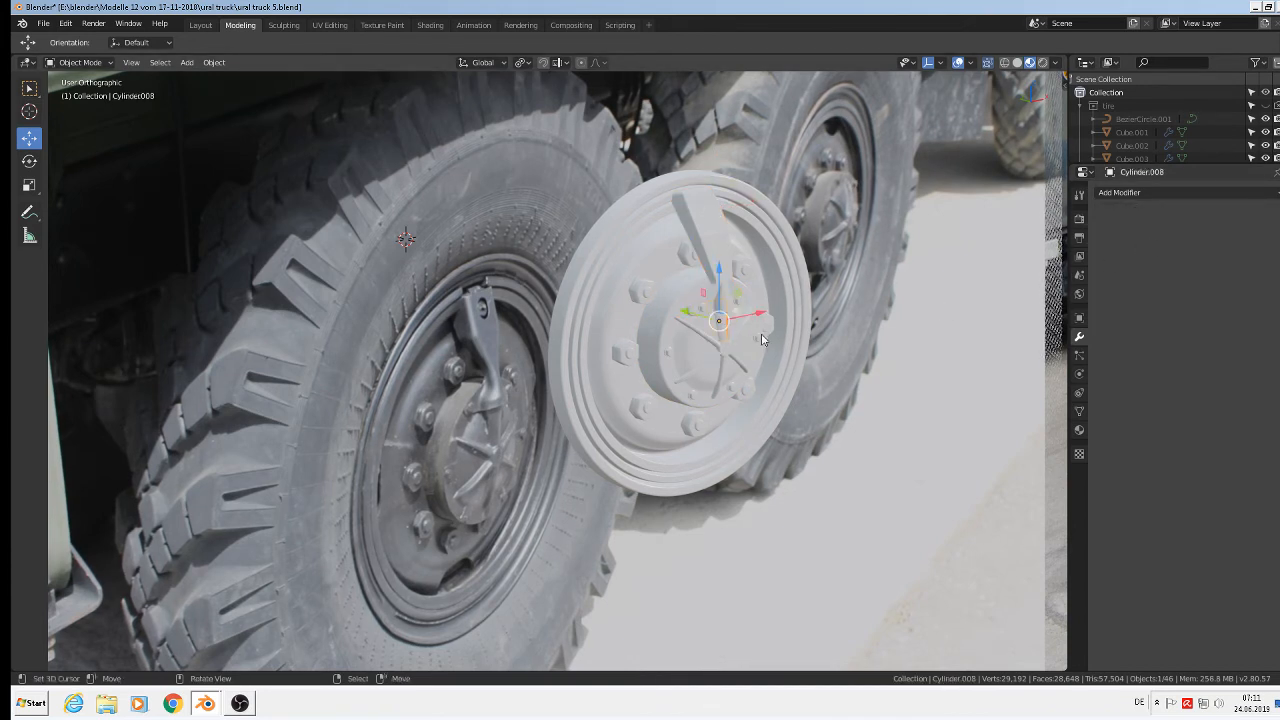
{"action": "left_click", "coordinate": [740, 340]}
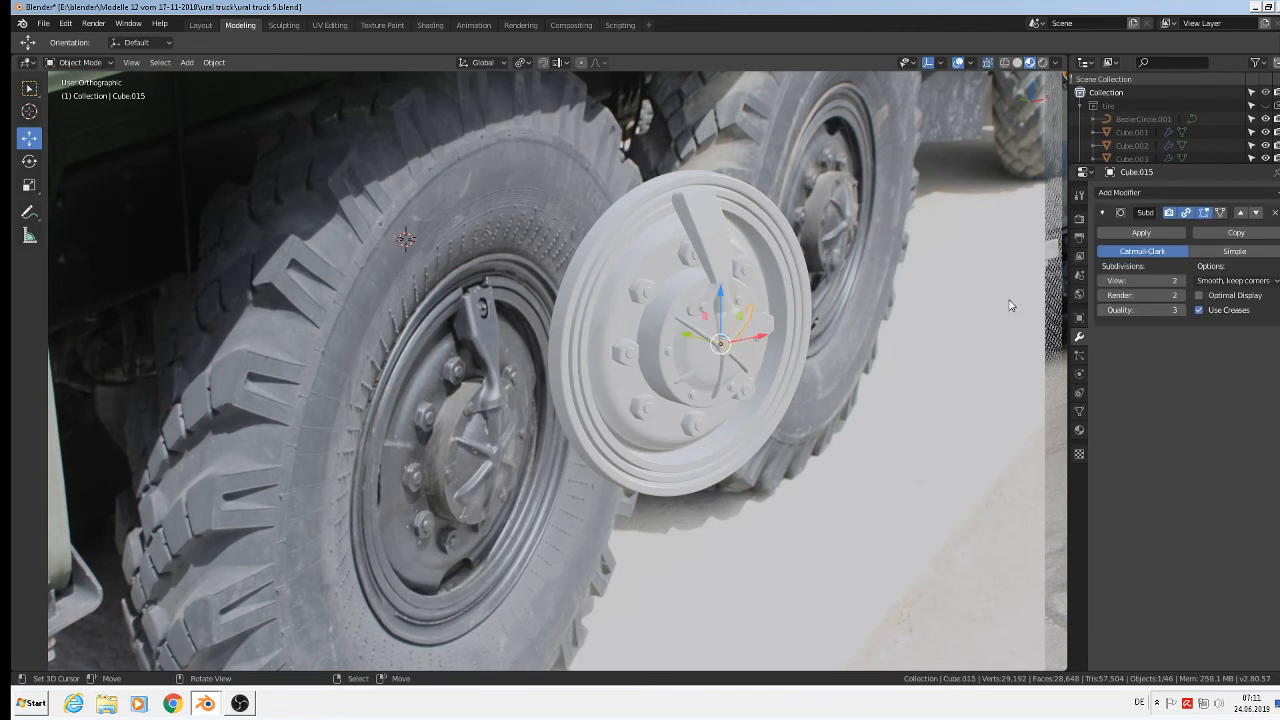
{"action": "left_click", "coordinate": [1141, 233]}
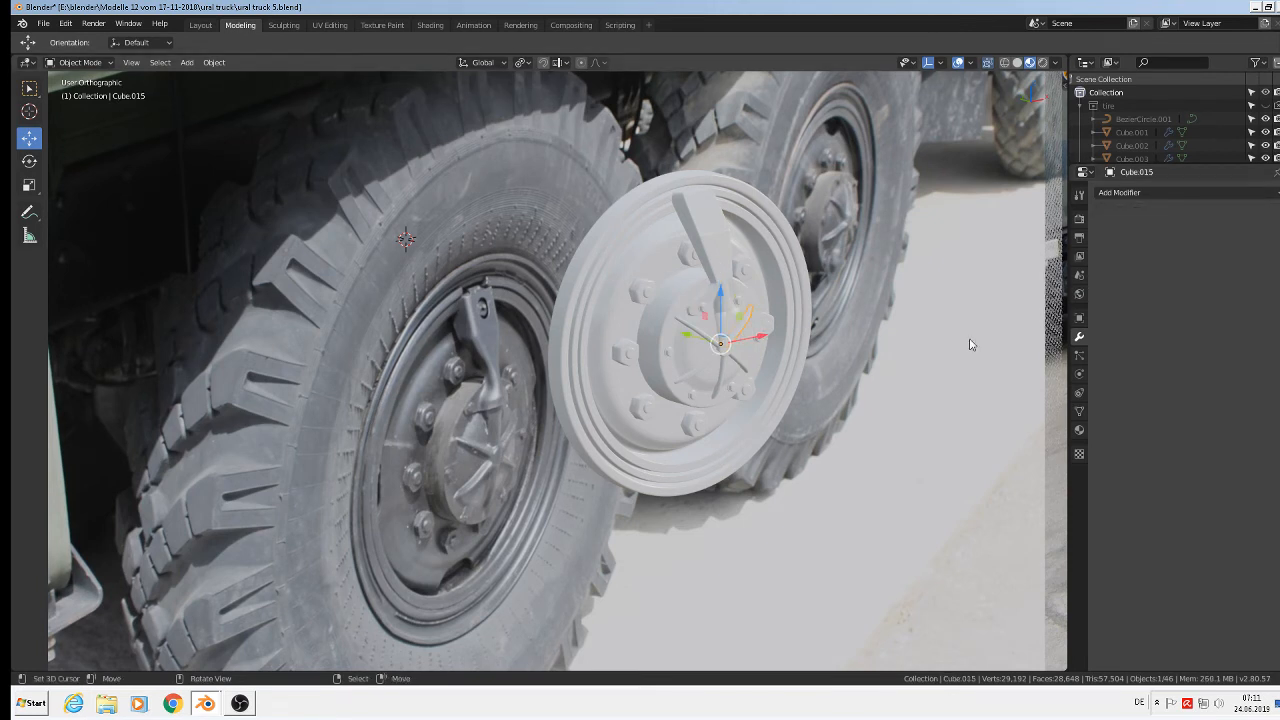
{"action": "left_click", "coordinate": [734, 362]}
{"action": "left_click", "coordinate": [1156, 235]}
{"action": "left_click", "coordinate": [724, 378]}
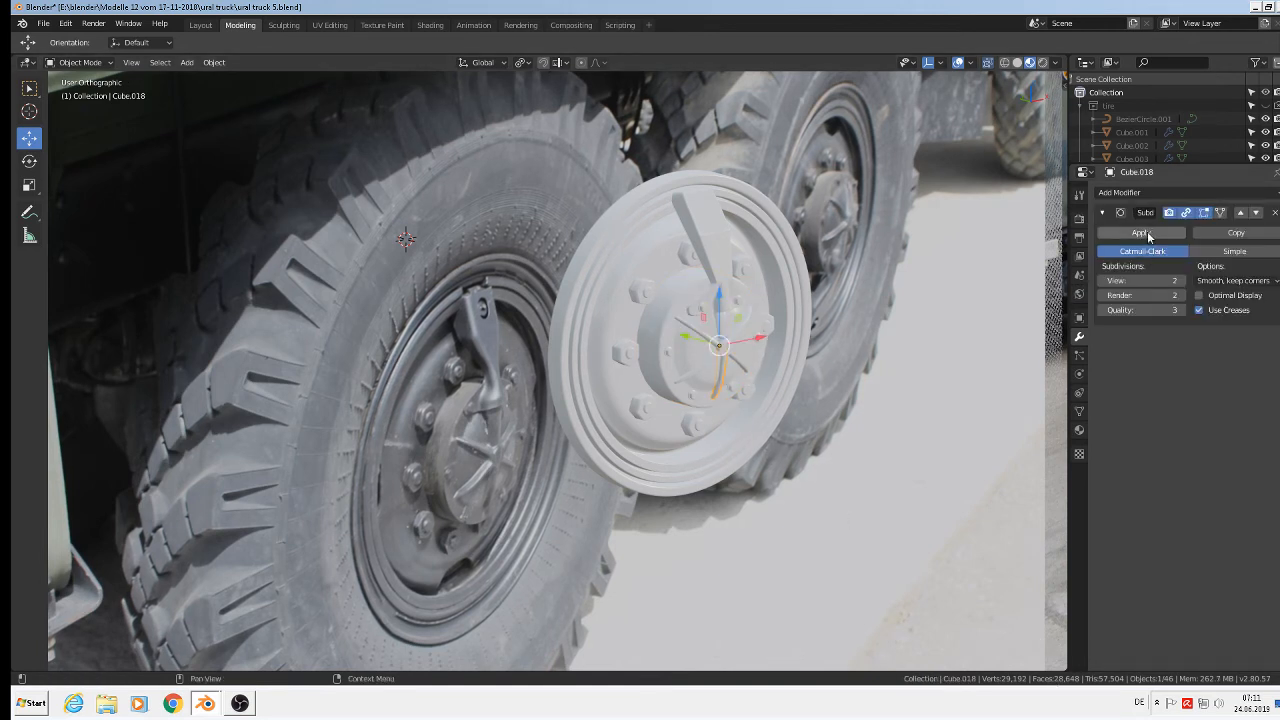
{"action": "left_click", "coordinate": [1145, 233]}
{"action": "left_click", "coordinate": [700, 370]}
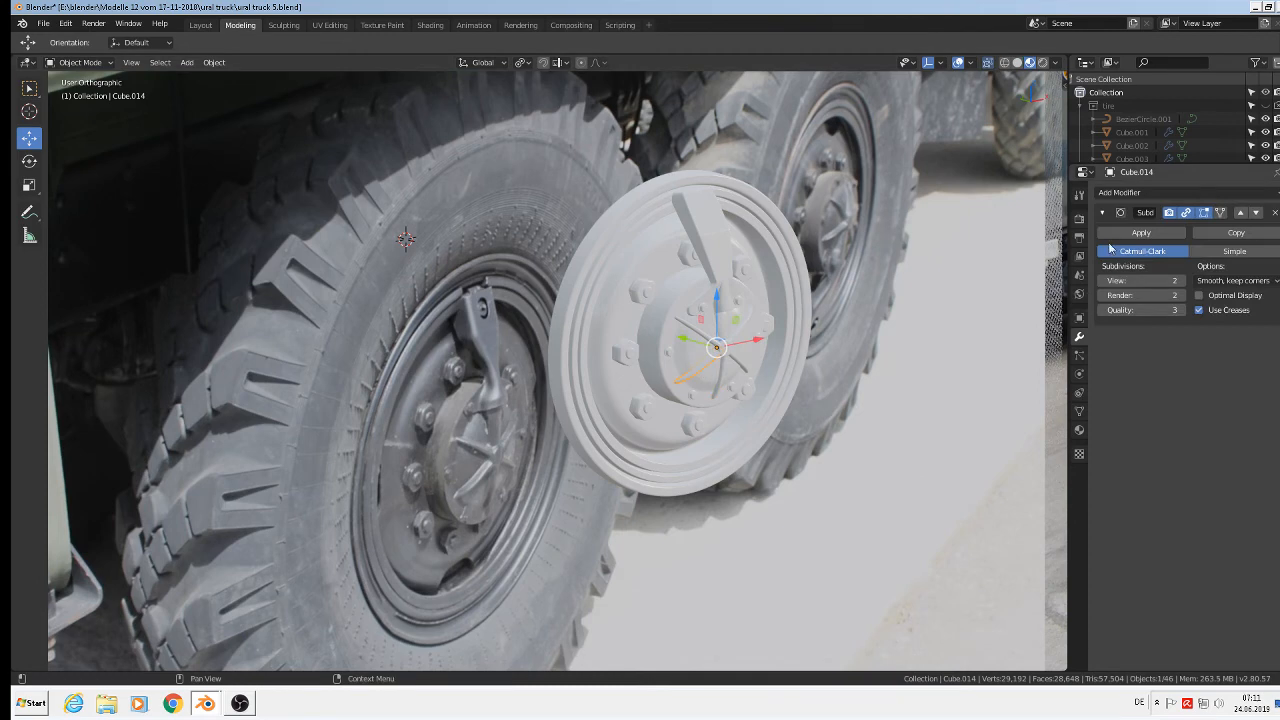
{"action": "left_click", "coordinate": [1105, 236]}
{"action": "left_click", "coordinate": [697, 338]}
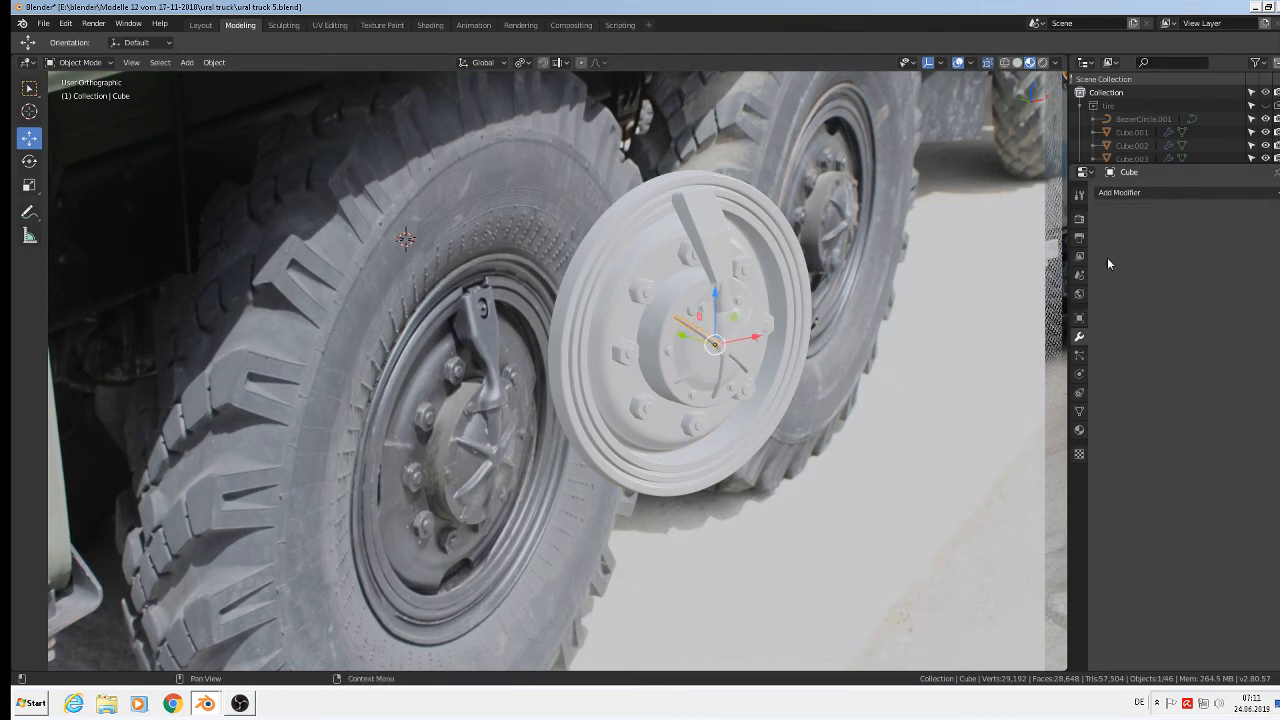
Step: Select all the wheel parts and duplicate them, placing the copy -1.24 m along X and -0.467 m along Z
{"action": "scroll", "coordinate": [815, 360], "scroll_direction": "up", "scroll_amount": 2}
{"action": "middle_click_drag", "start_coordinate": [756, 352], "coordinate": [855, 350]}
{"action": "key", "text": "KP_3"}
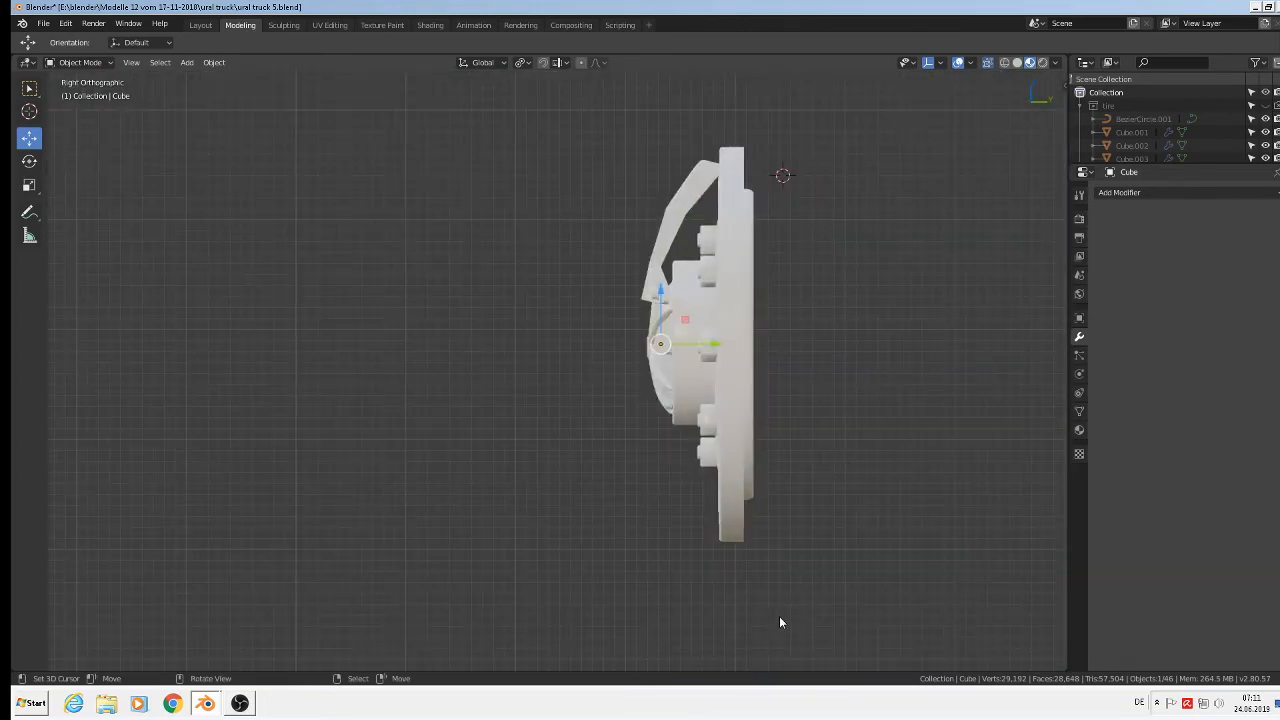
{"action": "key", "text": "b"}
{"action": "left_click_drag", "start_coordinate": [775, 618], "coordinate": [629, 120]}
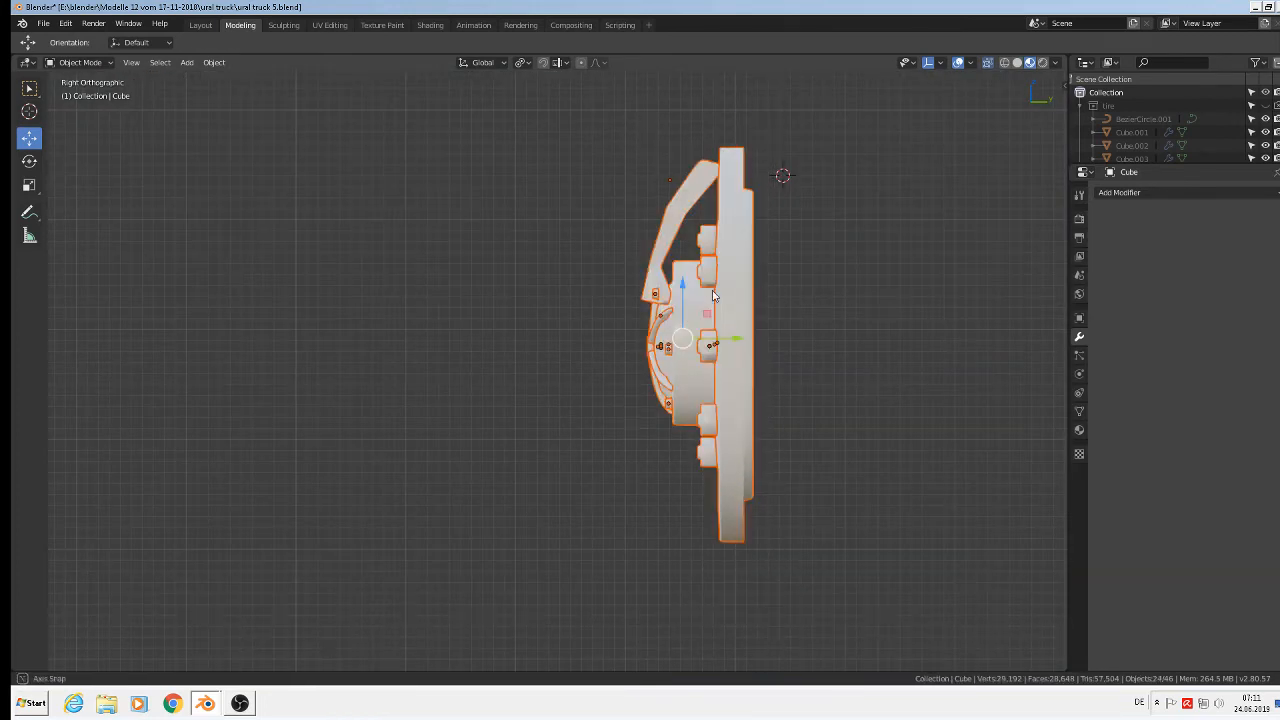
{"action": "middle_click_drag", "start_coordinate": [700, 330], "coordinate": [248, 232]}
{"action": "scroll", "coordinate": [248, 232], "scroll_direction": "up", "scroll_amount": 4}
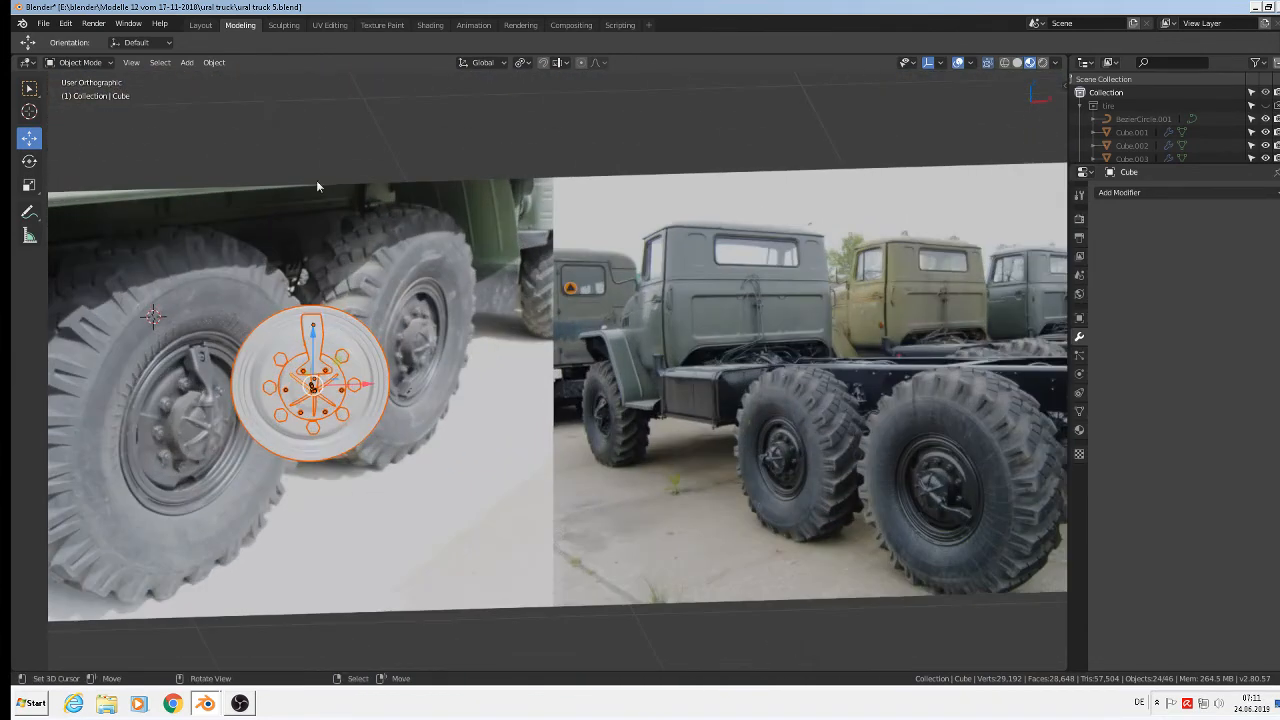
{"action": "middle_click_drag", "start_coordinate": [315, 268], "coordinate": [696, 196], "text": "shift"}
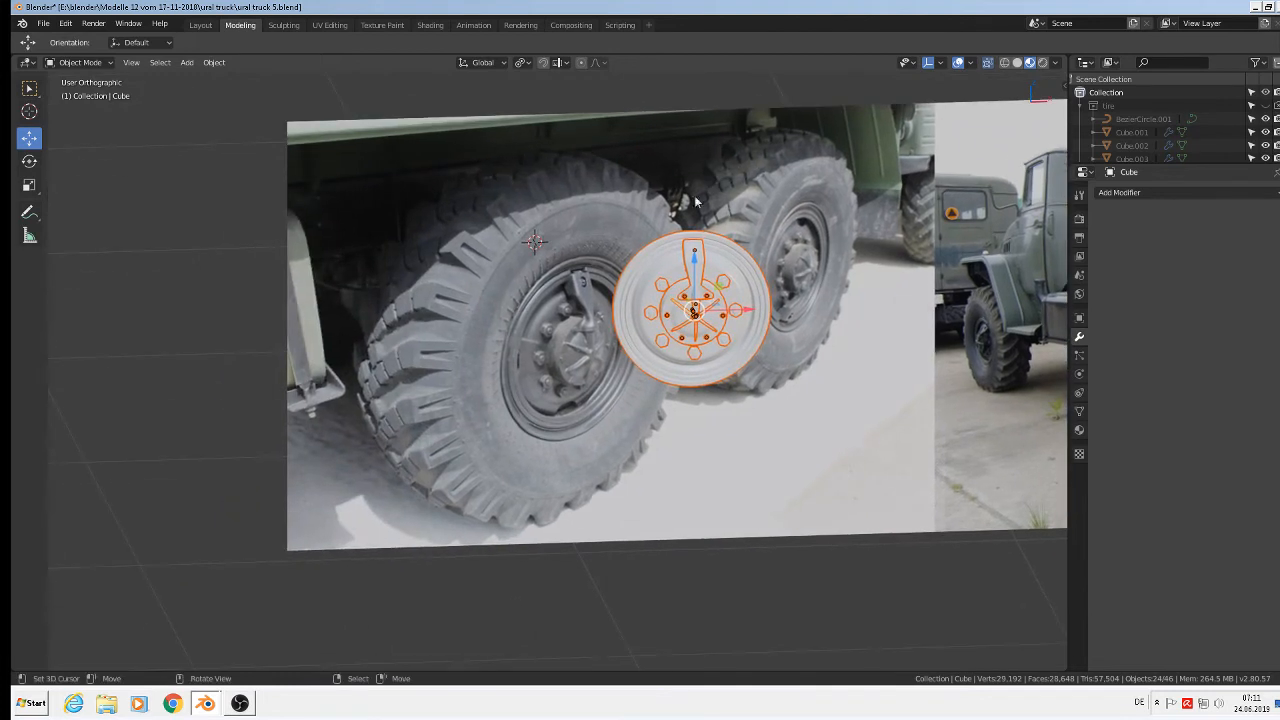
{"action": "key", "text": "KP_1"}
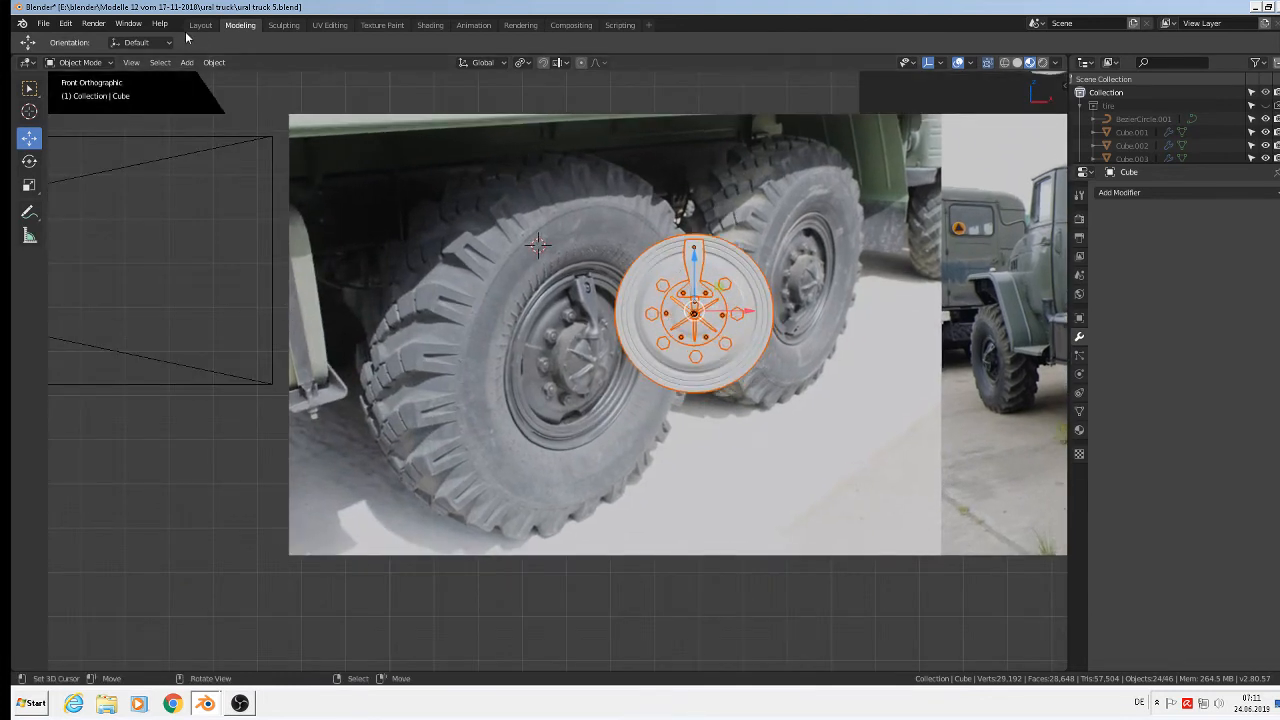
{"action": "key", "text": "shift+d"}
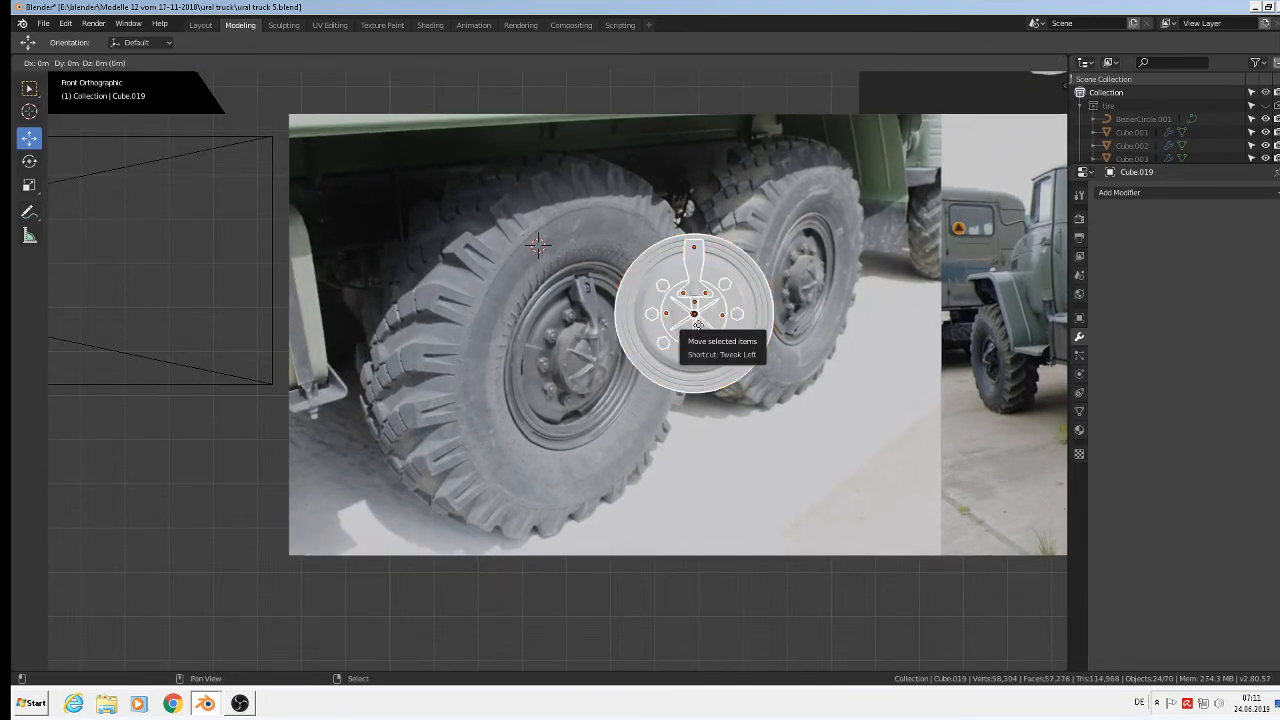
{"action": "left_click", "coordinate": [152, 538]}
Step: Join the duplicated wheel parts into one object and shift it slightly, finishing with 0.0725 m along X and 0.0332 m along Z
{"action": "left_click", "coordinate": [215, 63]}
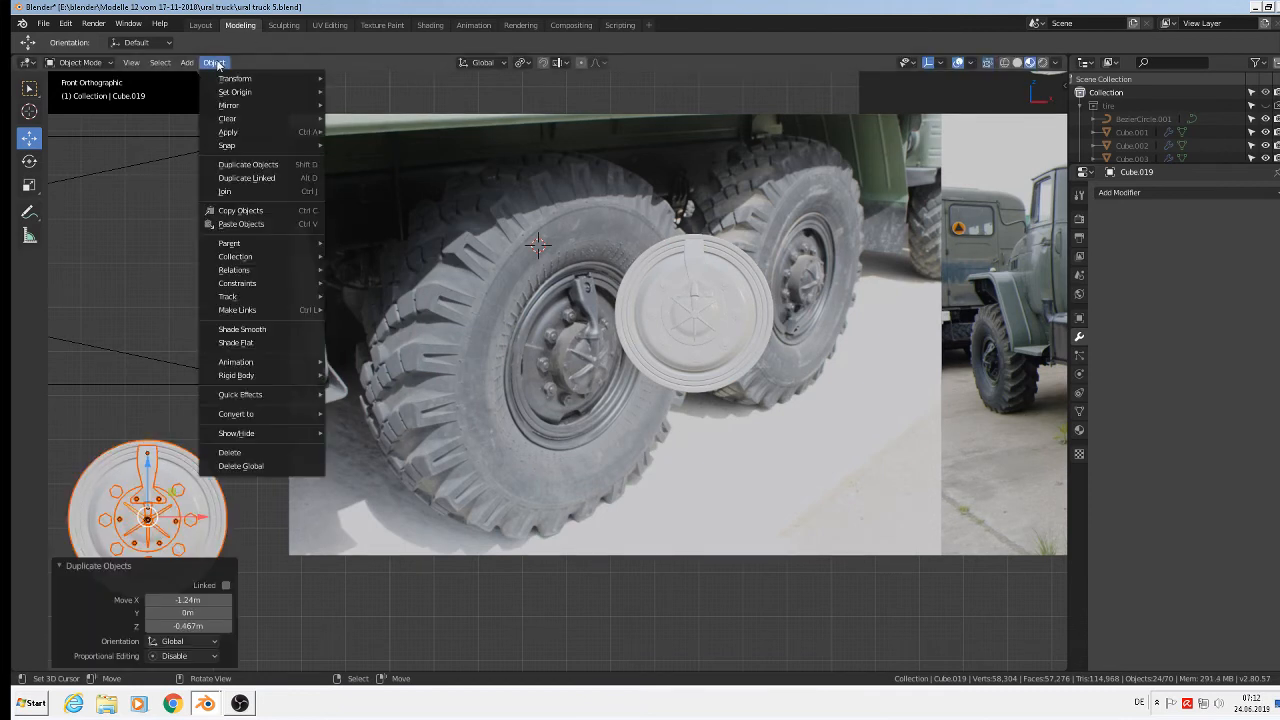
{"action": "left_click", "coordinate": [242, 196]}
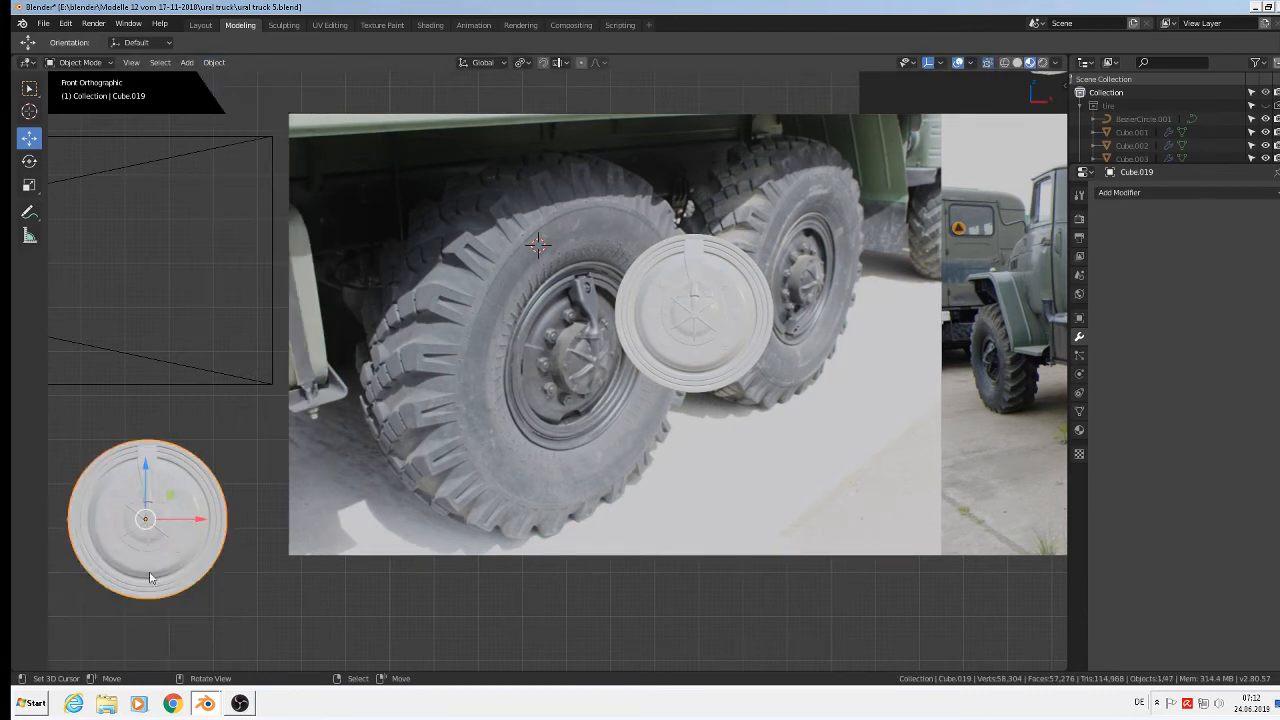
{"action": "left_click_drag", "start_coordinate": [200, 519], "coordinate": [206, 519]}
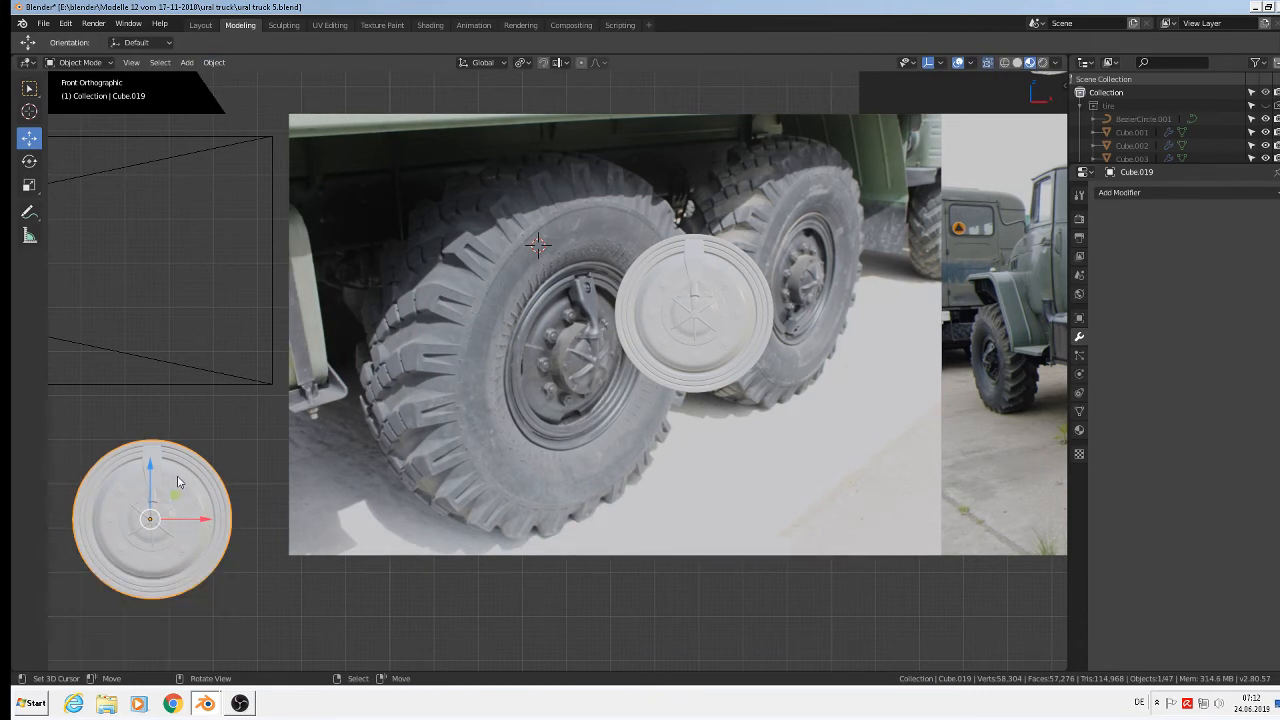
{"action": "key", "text": "g"}
{"action": "left_click", "coordinate": [210, 467]}
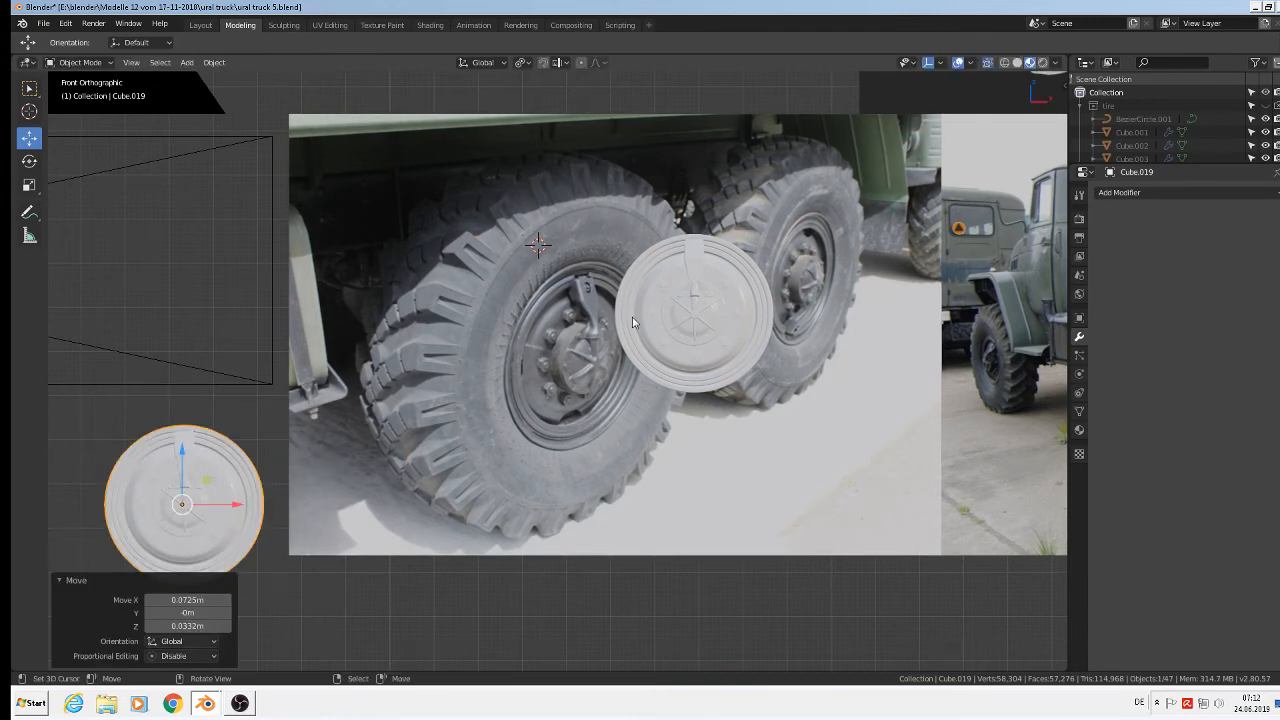
Step: Select all the original separate wheel parts in the right side view and move them to the tire collection
{"action": "scroll", "coordinate": [632, 322], "scroll_direction": "up", "scroll_amount": 3}
{"action": "middle_click_drag", "start_coordinate": [731, 329], "coordinate": [512, 243]}
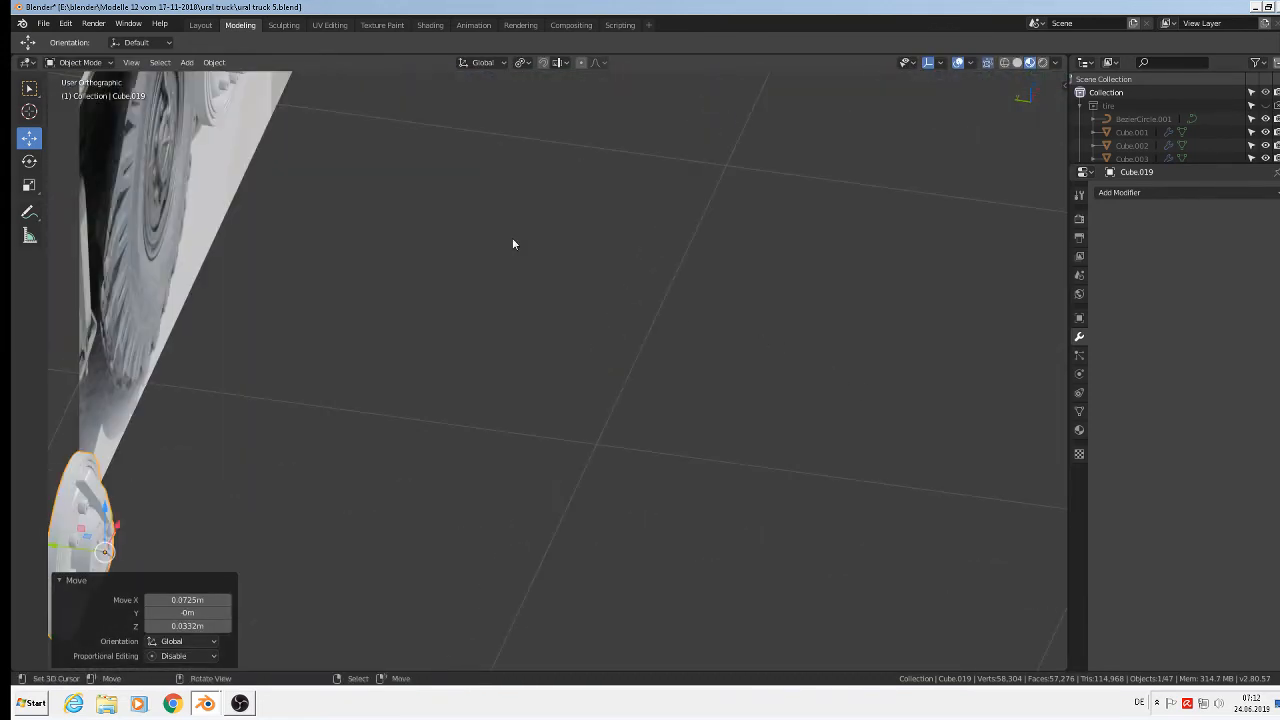
{"action": "scroll", "coordinate": [400, 178], "scroll_direction": "down", "scroll_amount": 2}
{"action": "right_click", "coordinate": [277, 97]}
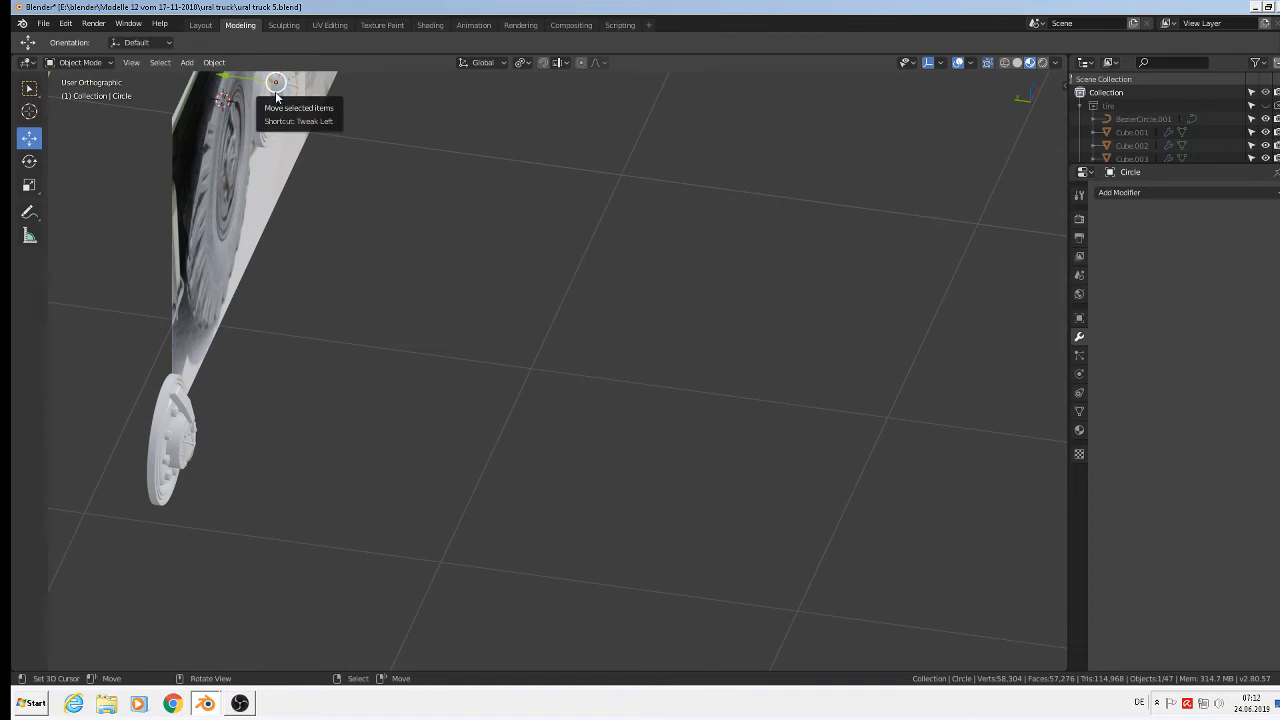
{"action": "key", "text": "KP_3"}
{"action": "middle_click_drag", "start_coordinate": [350, 135], "coordinate": [423, 259], "text": "shift"}
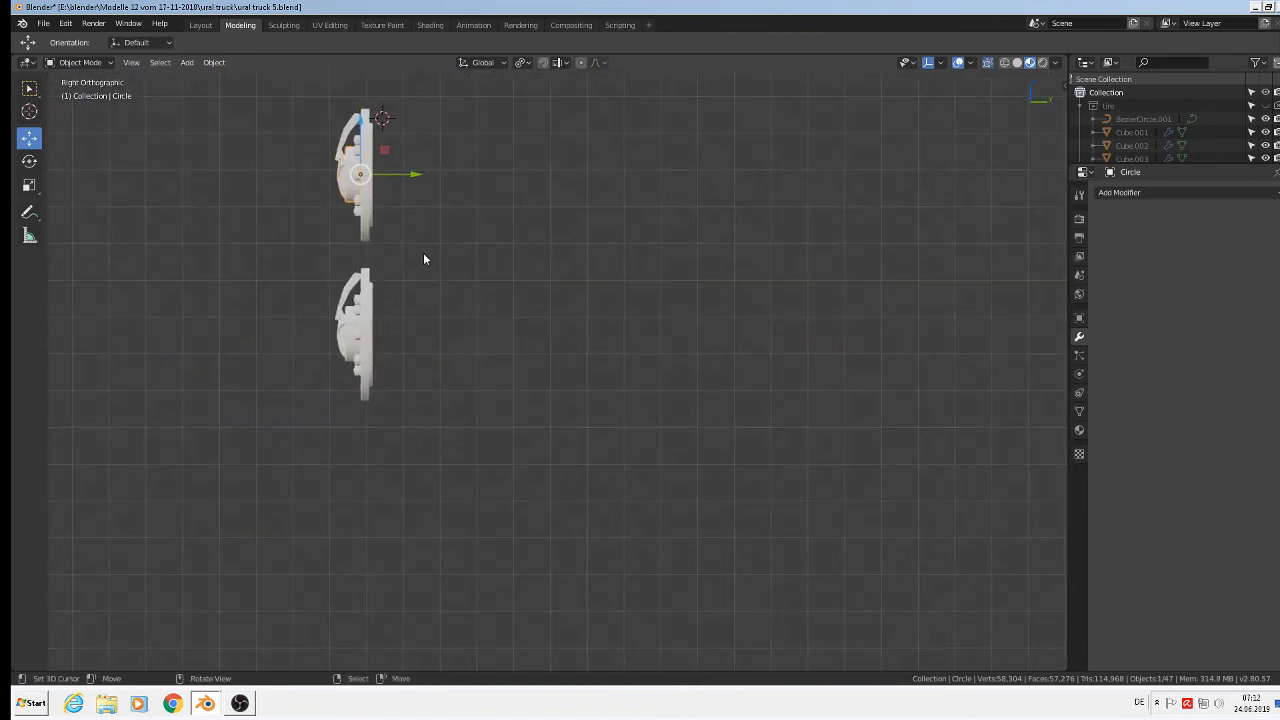
{"action": "key", "text": "b"}
{"action": "left_click_drag", "start_coordinate": [389, 254], "coordinate": [291, 85]}
{"action": "key", "text": "m"}
{"action": "mouse_move", "coordinate": [374, 179]}
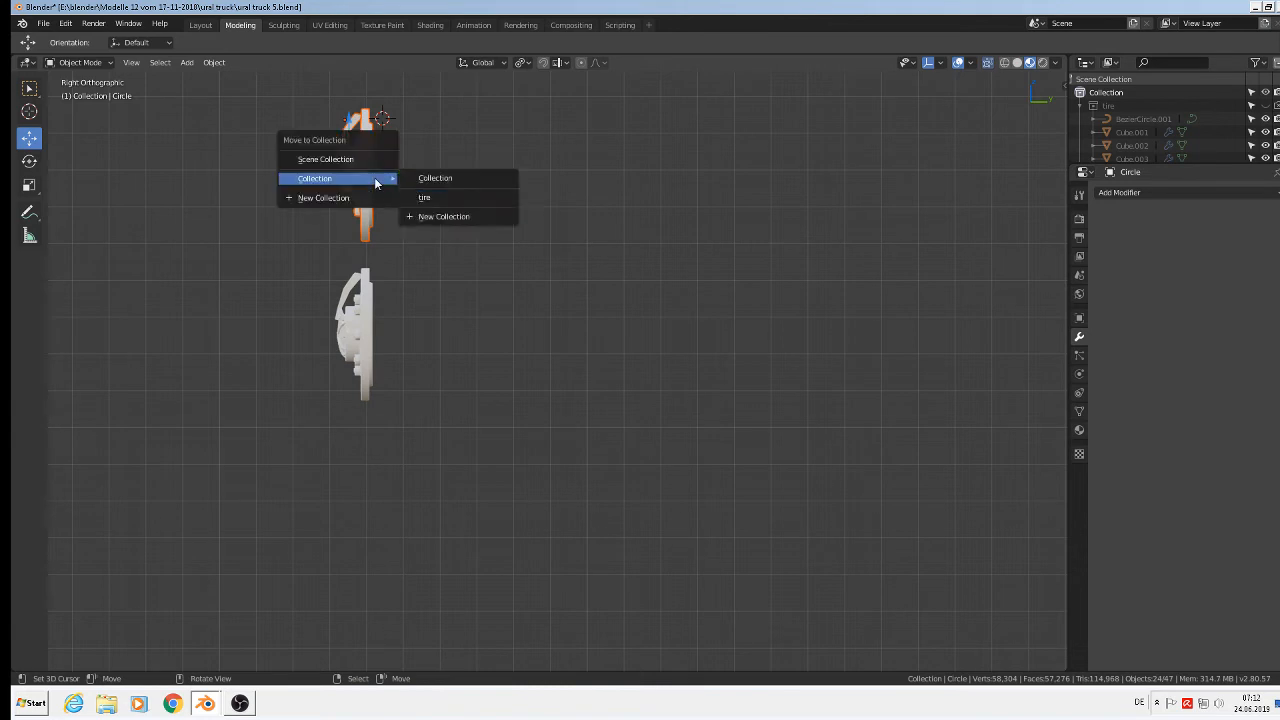
{"action": "left_click", "coordinate": [427, 199]}
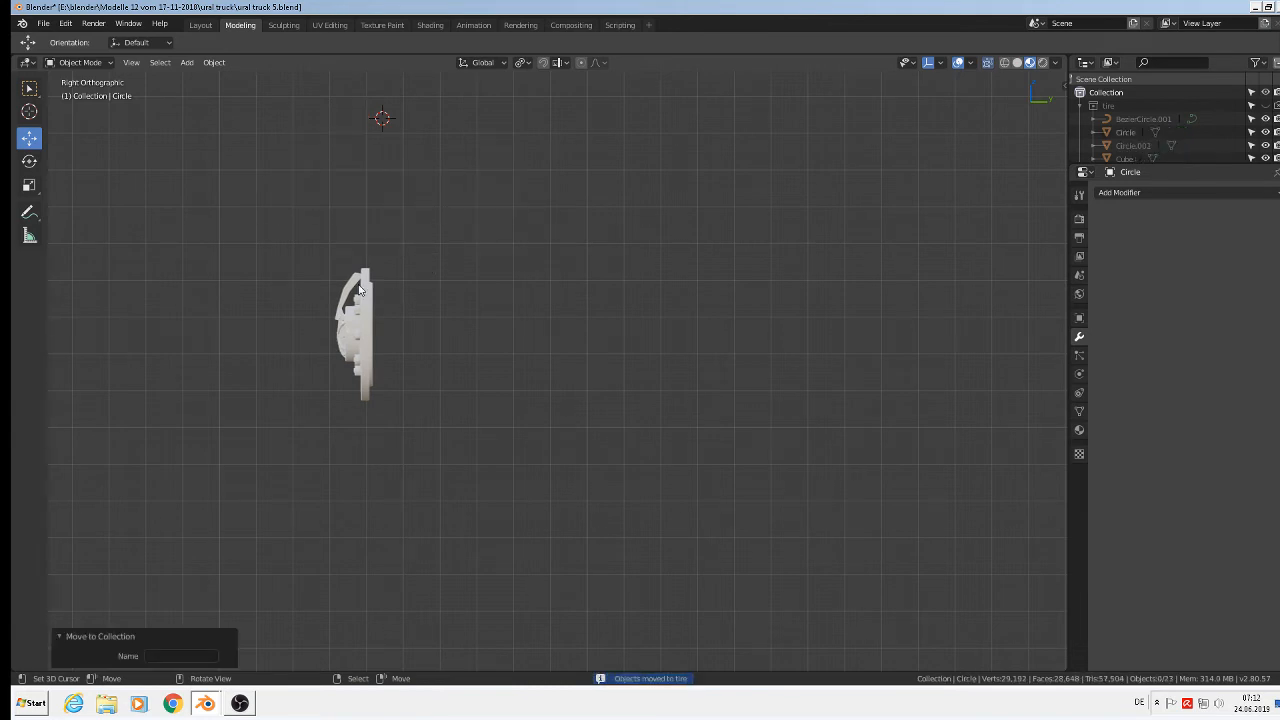
Step: Select the joined wheel copy and rename it "tire inside"
{"action": "left_click", "coordinate": [364, 335]}
{"action": "middle_click_drag", "start_coordinate": [366, 336], "coordinate": [430, 298]}
{"action": "scroll", "coordinate": [400, 300], "scroll_direction": "up", "scroll_amount": 3}
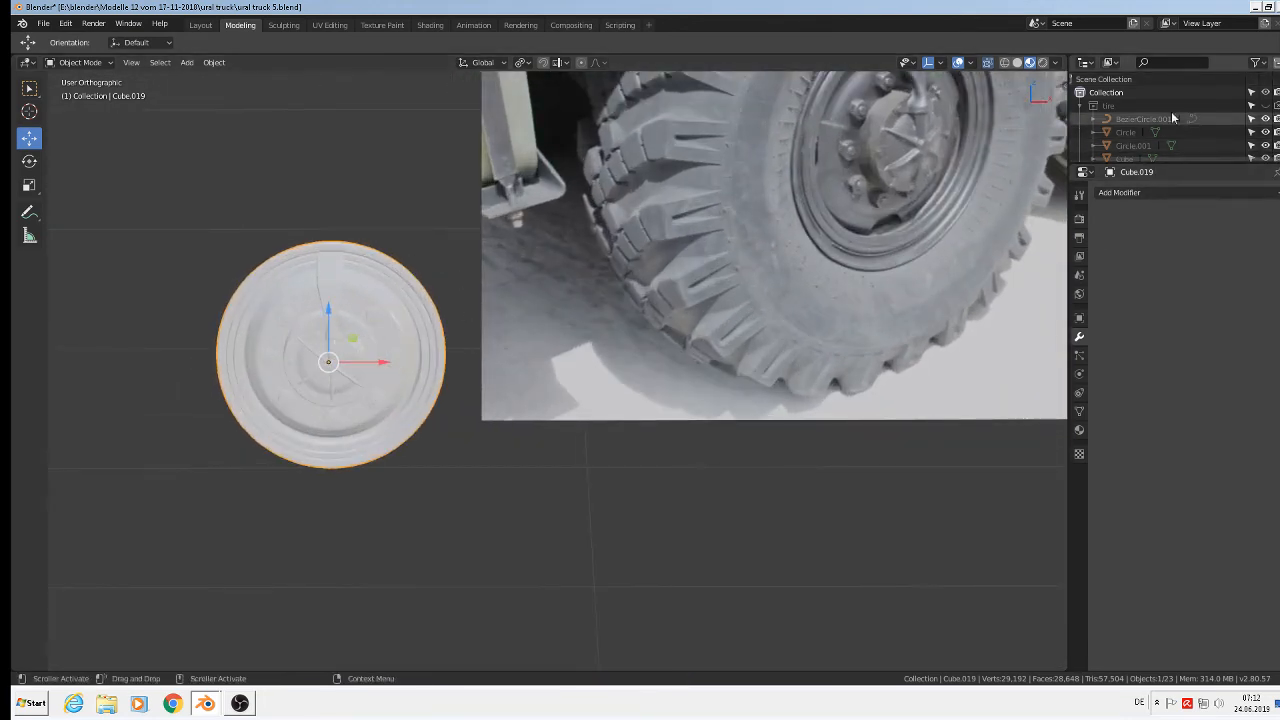
{"action": "scroll", "coordinate": [1162, 129], "scroll_direction": "down", "scroll_amount": 5}
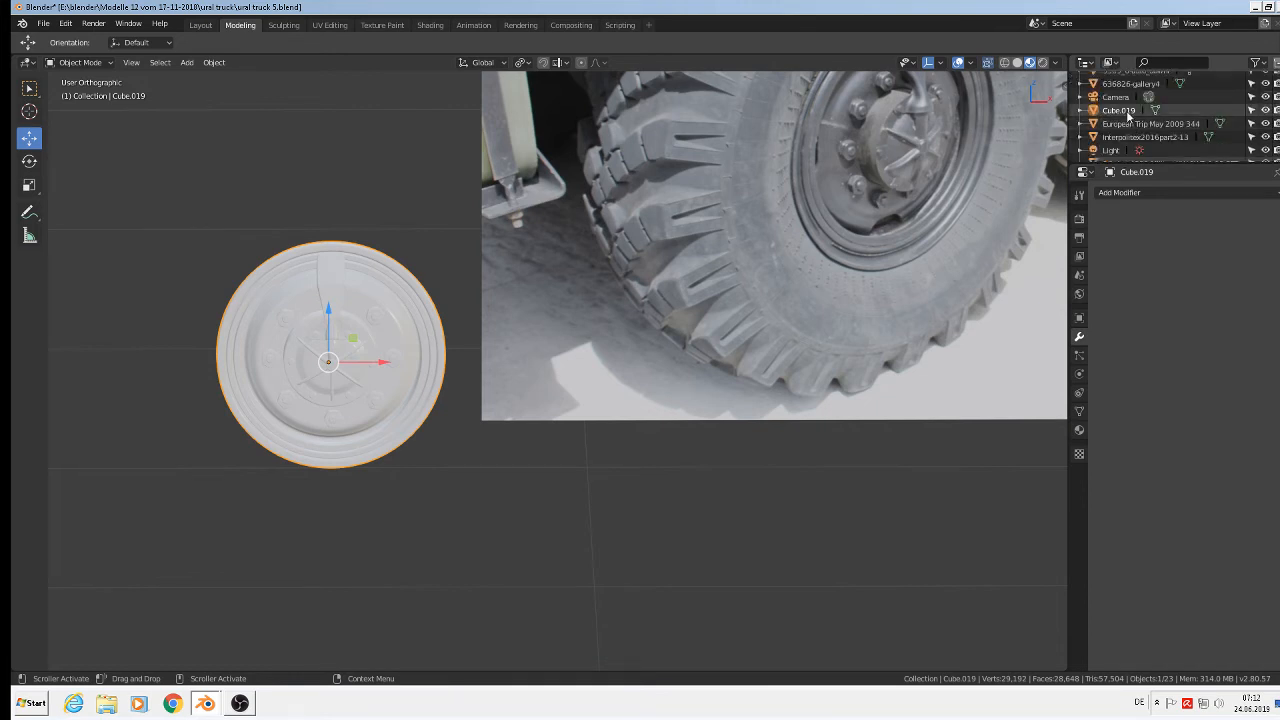
{"action": "right_click", "coordinate": [1127, 116]}
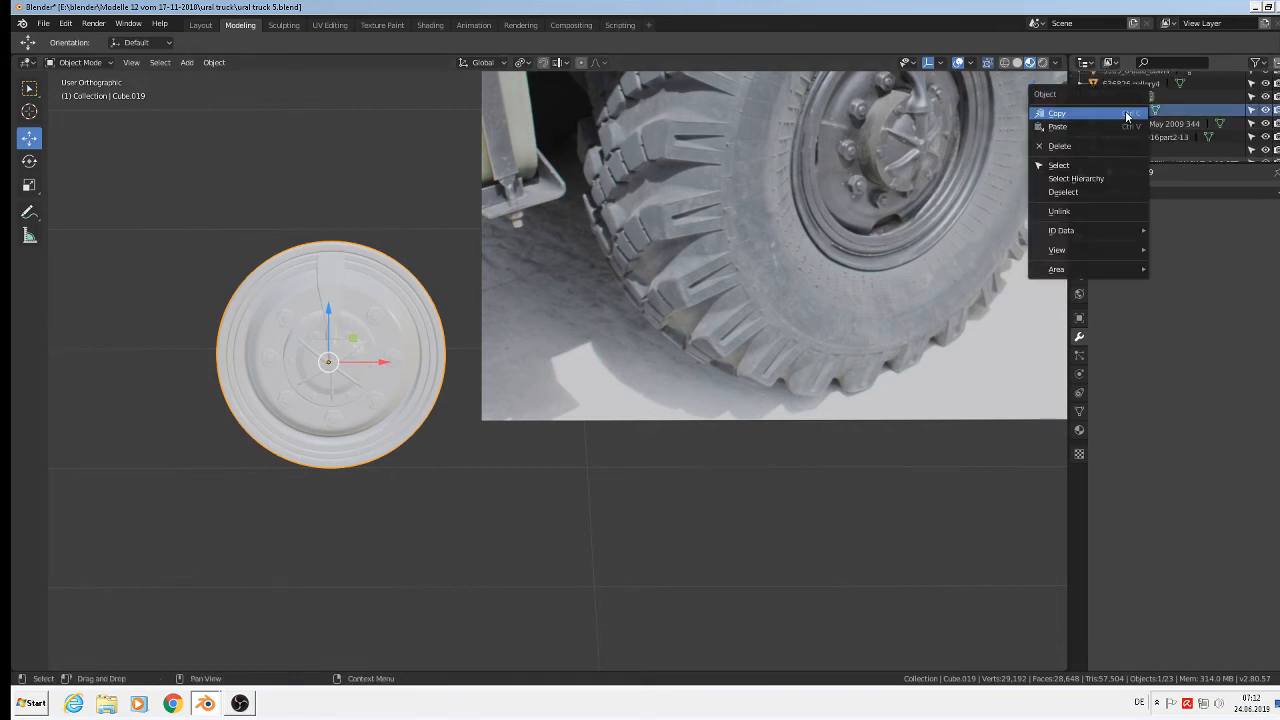
{"action": "left_click", "coordinate": [1118, 114]}
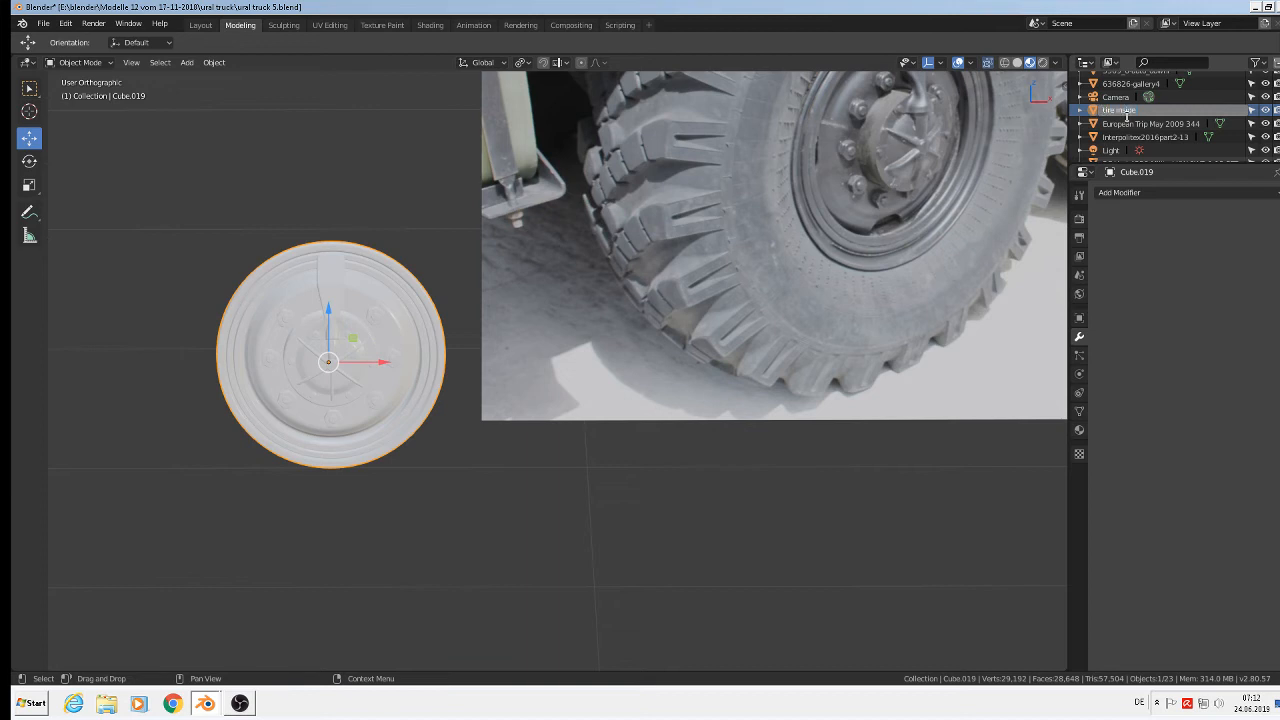
{"action": "key", "text": "Return"}
Step: Move the tire inside object to the tire collection
{"action": "scroll", "coordinate": [357, 335], "scroll_direction": "down", "scroll_amount": 8}
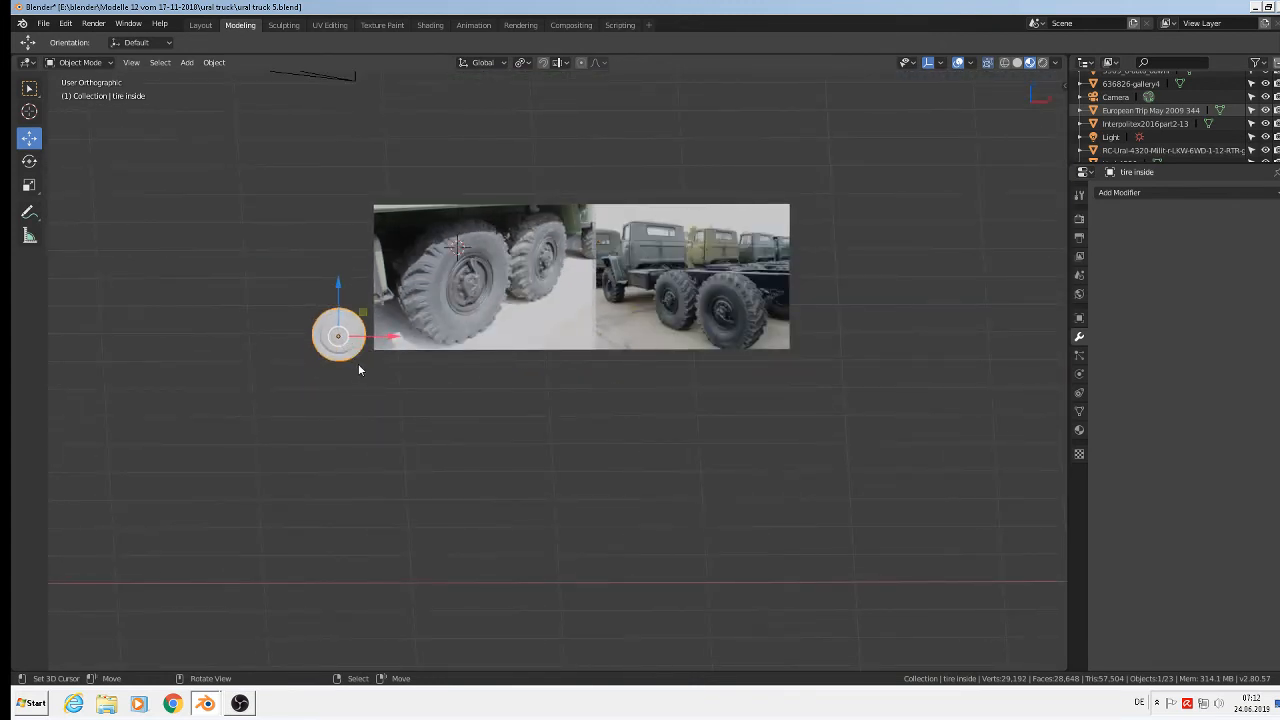
{"action": "key", "text": "m"}
{"action": "mouse_move", "coordinate": [359, 366]}
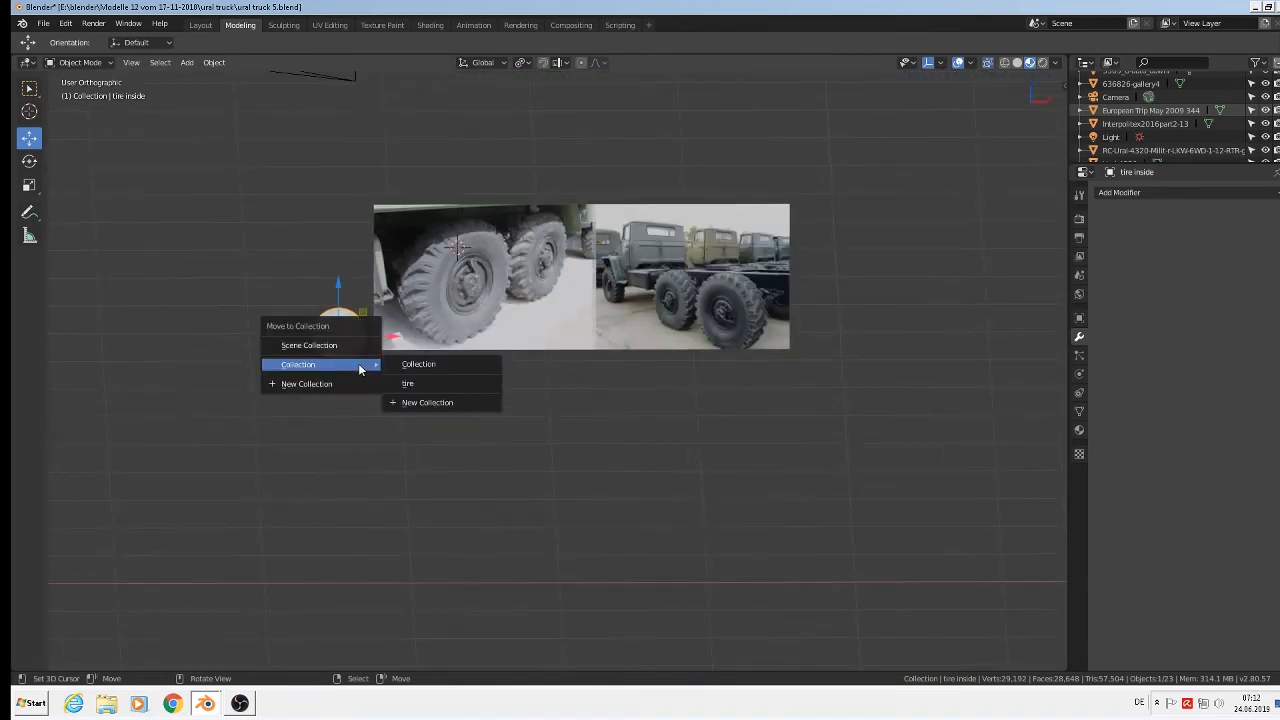
{"action": "left_click", "coordinate": [410, 384]}
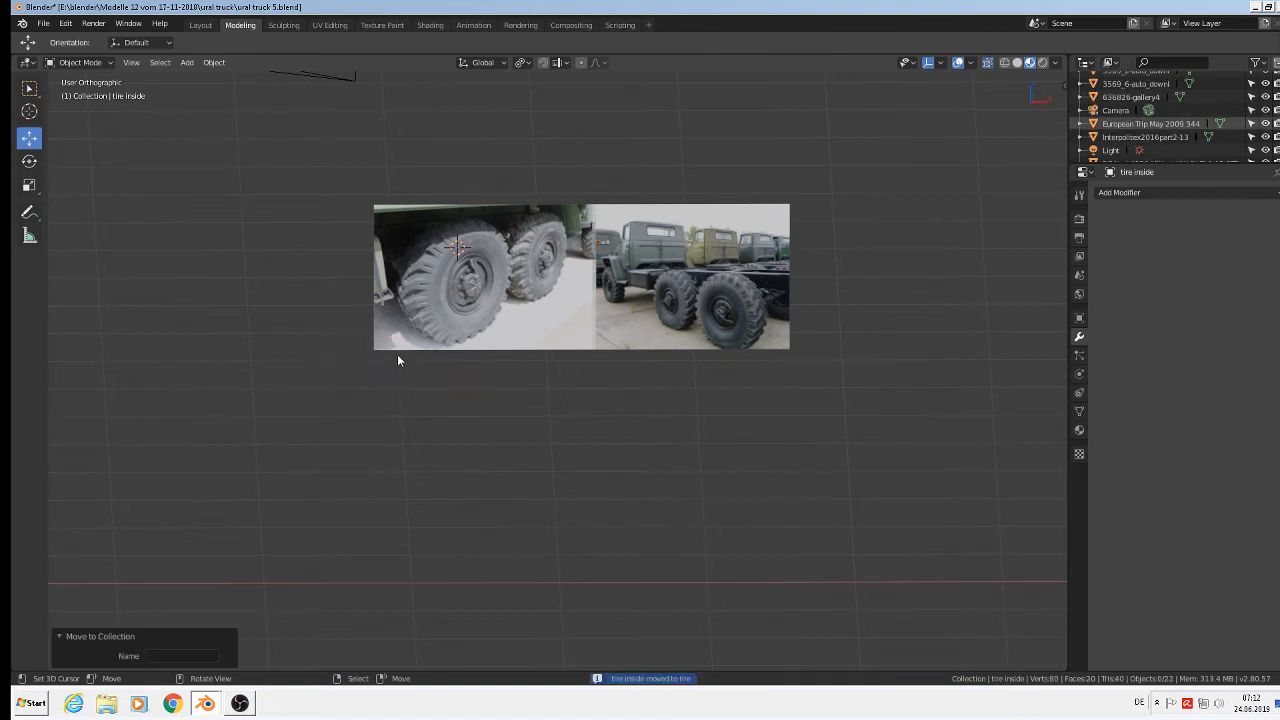
Step: Unhide the tire collection in the front view of the scene
{"action": "scroll", "coordinate": [397, 354], "scroll_direction": "down", "scroll_amount": 3}
{"action": "key", "text": "KP_1"}
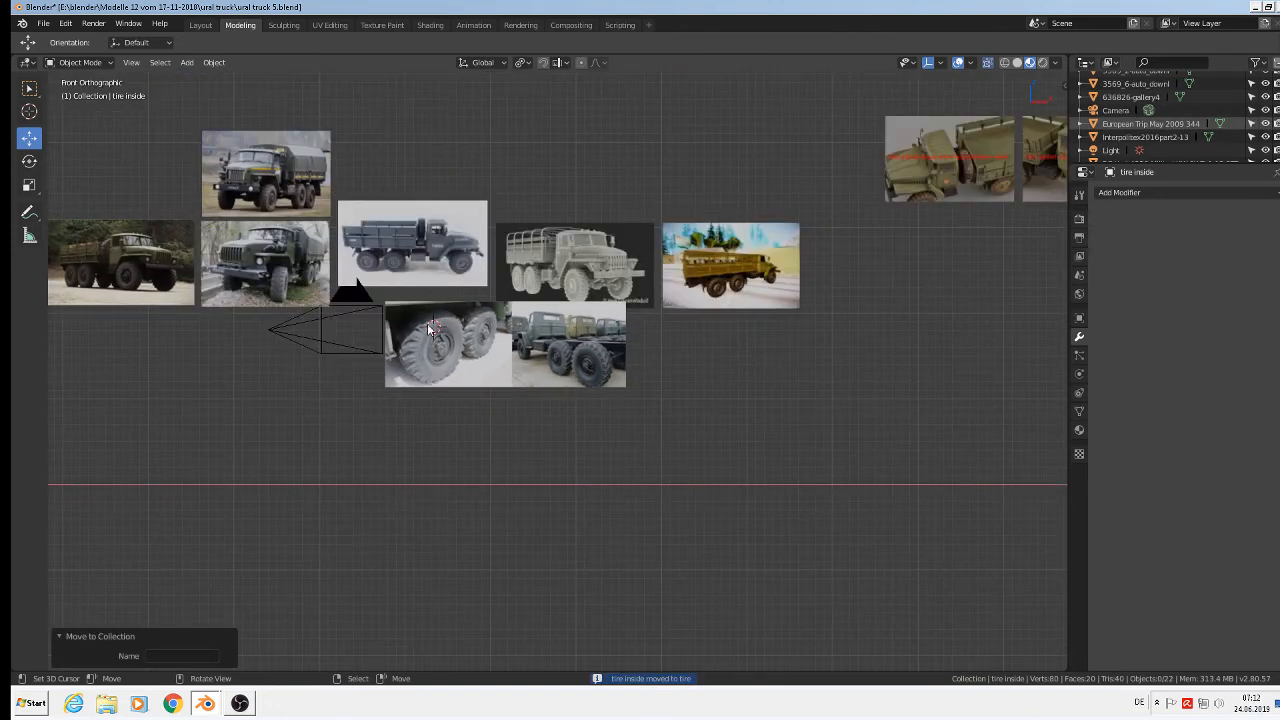
{"action": "scroll", "coordinate": [430, 327], "scroll_direction": "up", "scroll_amount": 3}
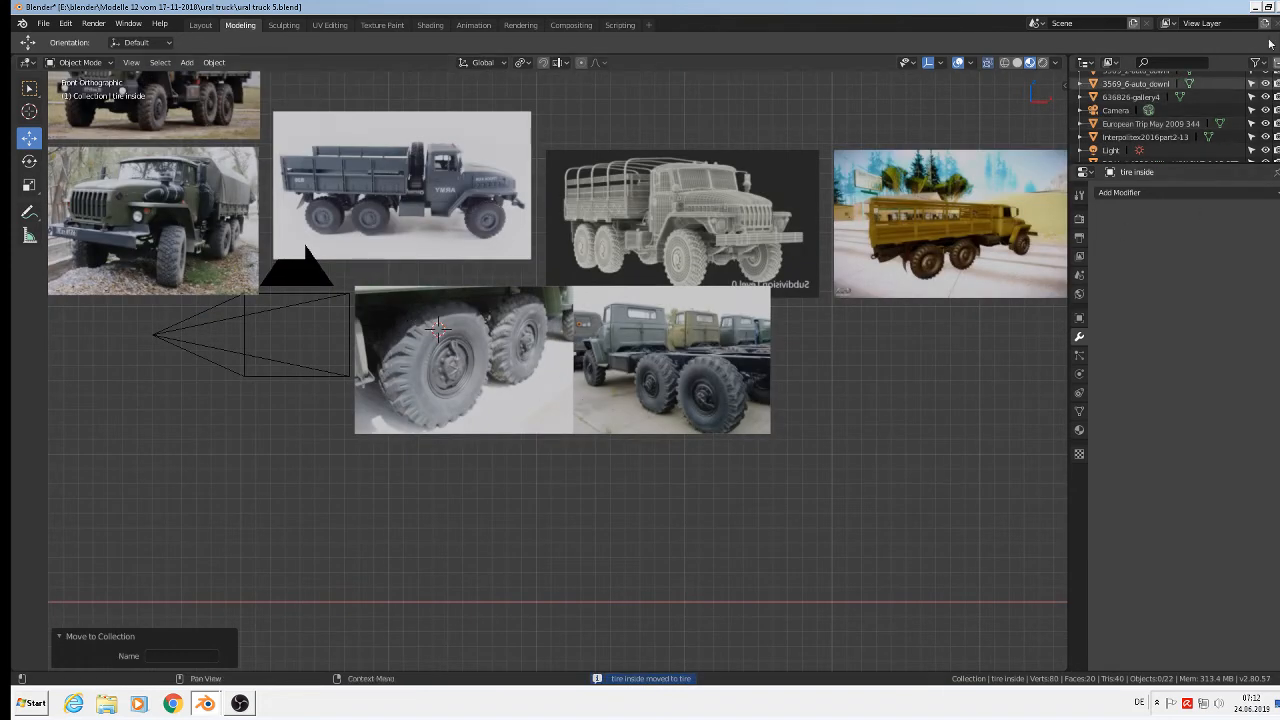
{"action": "scroll", "coordinate": [1250, 110], "scroll_direction": "down", "scroll_amount": 8}
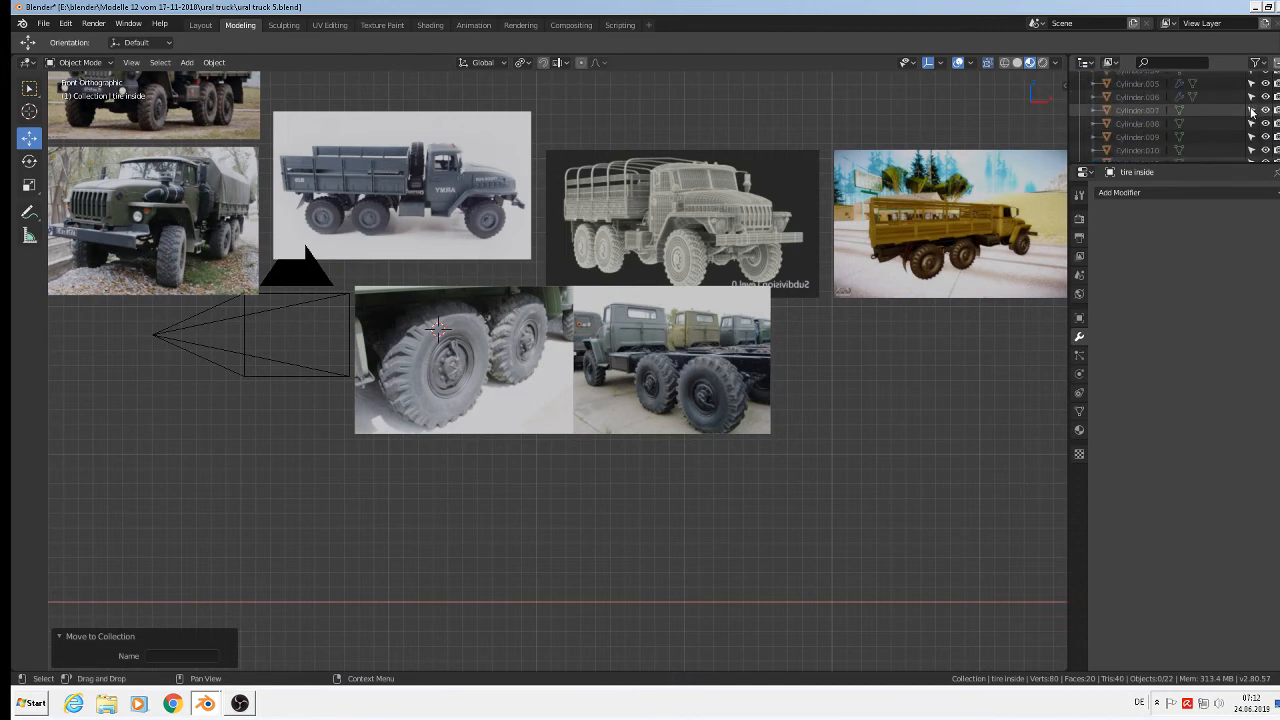
{"action": "scroll", "coordinate": [1250, 110], "scroll_direction": "up", "scroll_amount": 10}
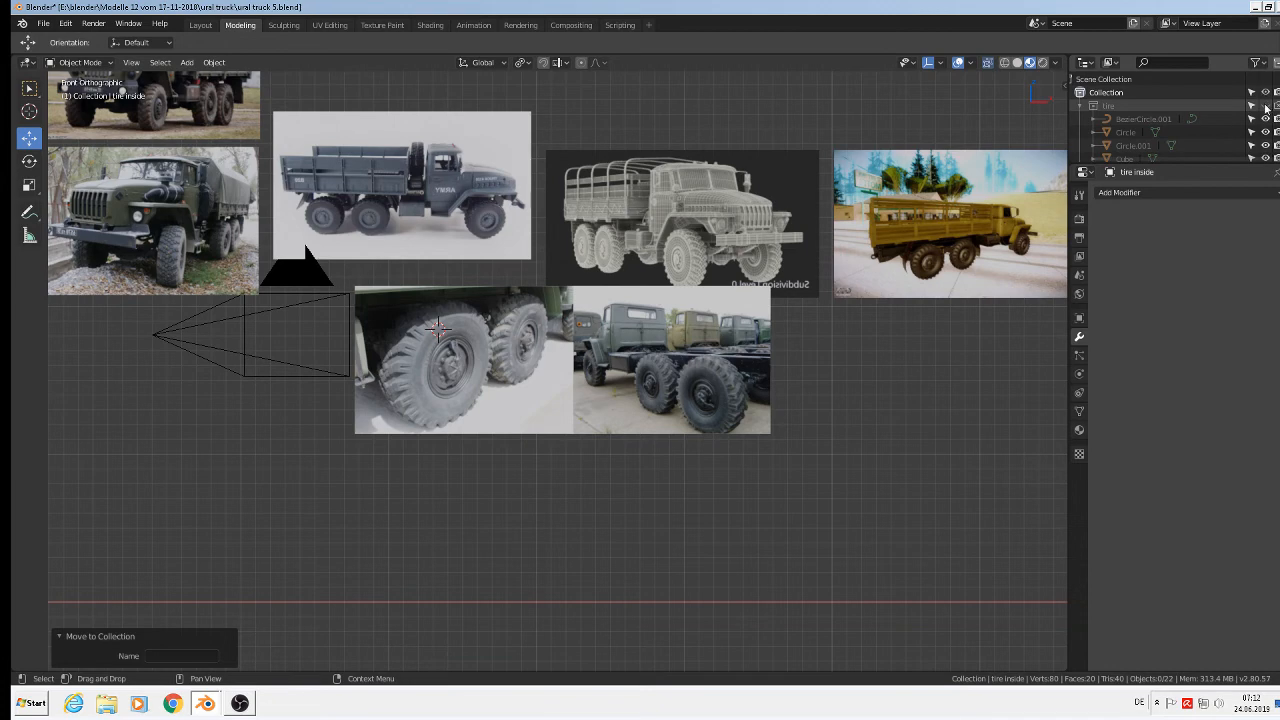
{"action": "left_click", "coordinate": [1265, 106]}
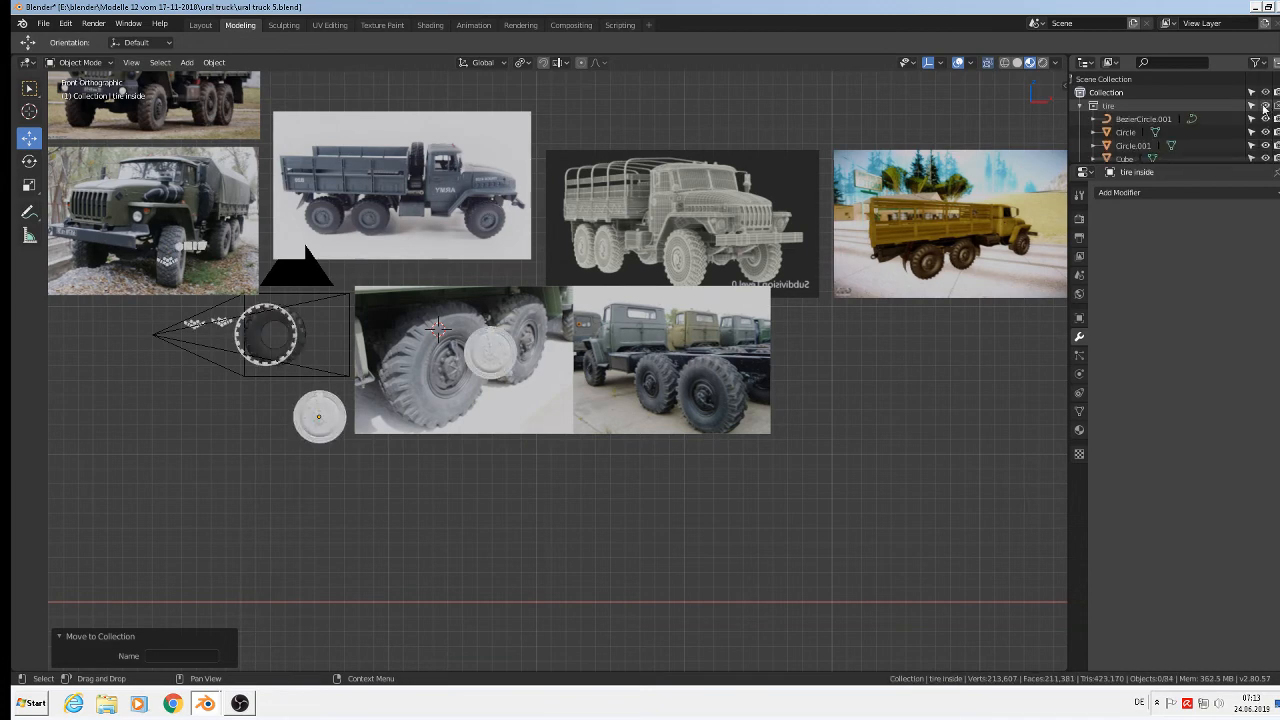
Step: Nudge tire inside about 0.035 m along X and move the tire about -0.559 m along Z to the same height
{"action": "scroll", "coordinate": [325, 432], "scroll_direction": "up", "scroll_amount": 4}
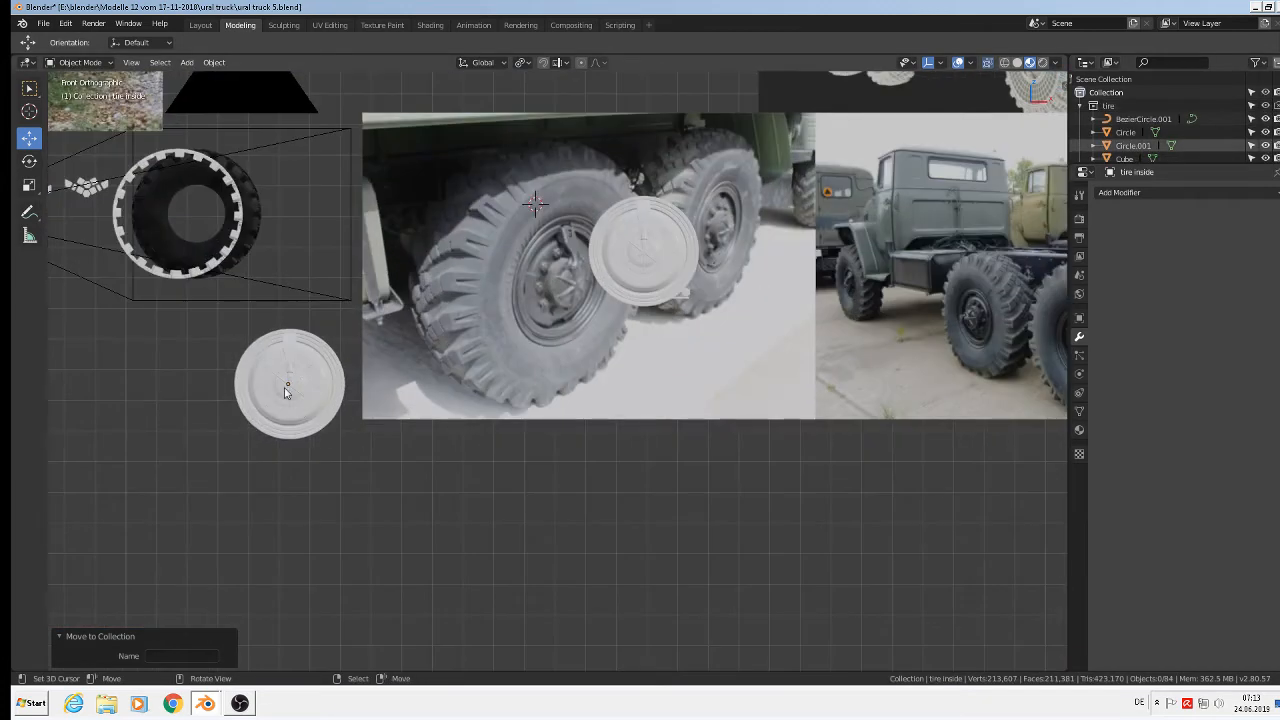
{"action": "left_click", "coordinate": [297, 385]}
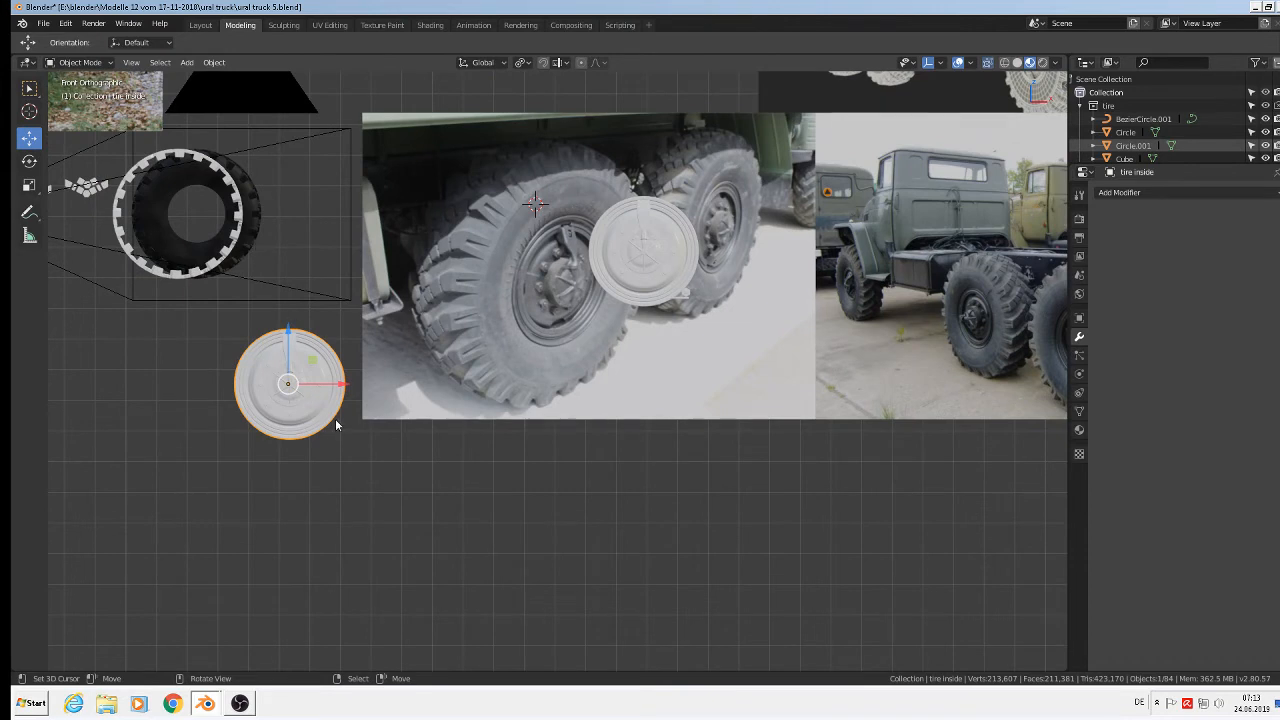
{"action": "left_click_drag", "start_coordinate": [328, 425], "coordinate": [335, 425]}
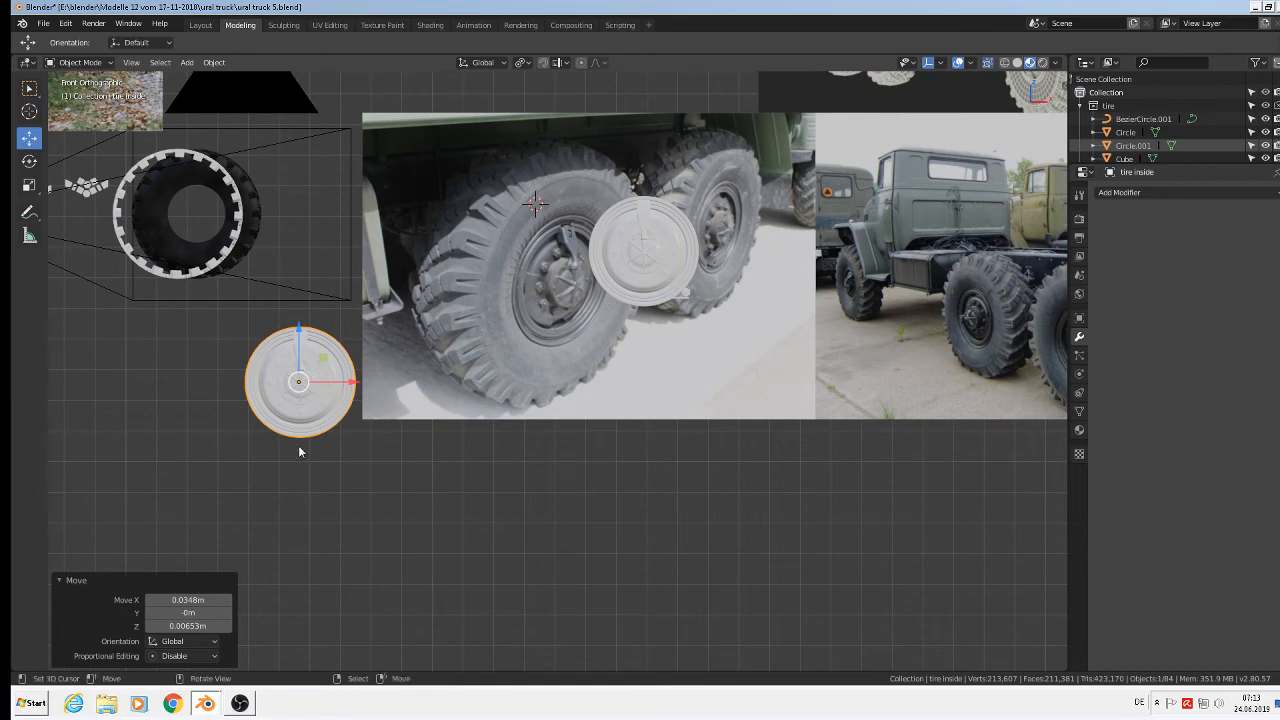
{"action": "left_click", "coordinate": [196, 199]}
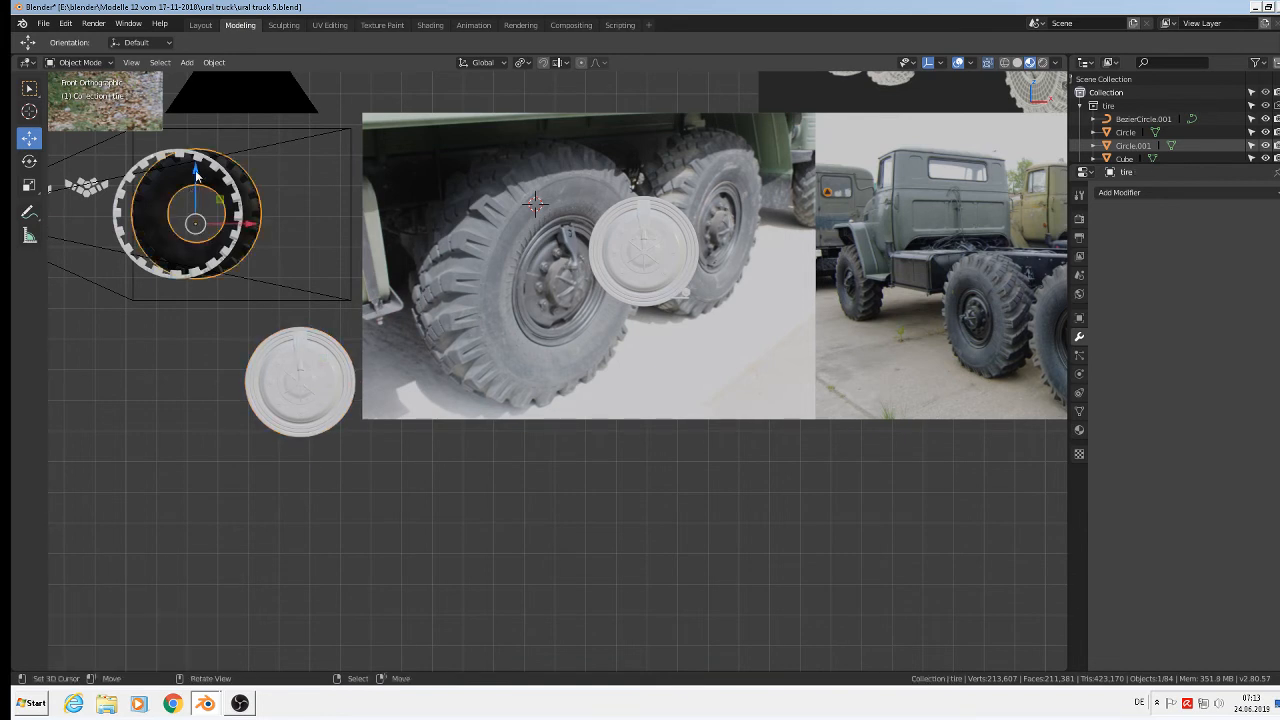
{"action": "left_click_drag", "start_coordinate": [196, 175], "coordinate": [196, 356]}
{"action": "scroll", "coordinate": [220, 350], "scroll_direction": "up", "scroll_amount": 3}
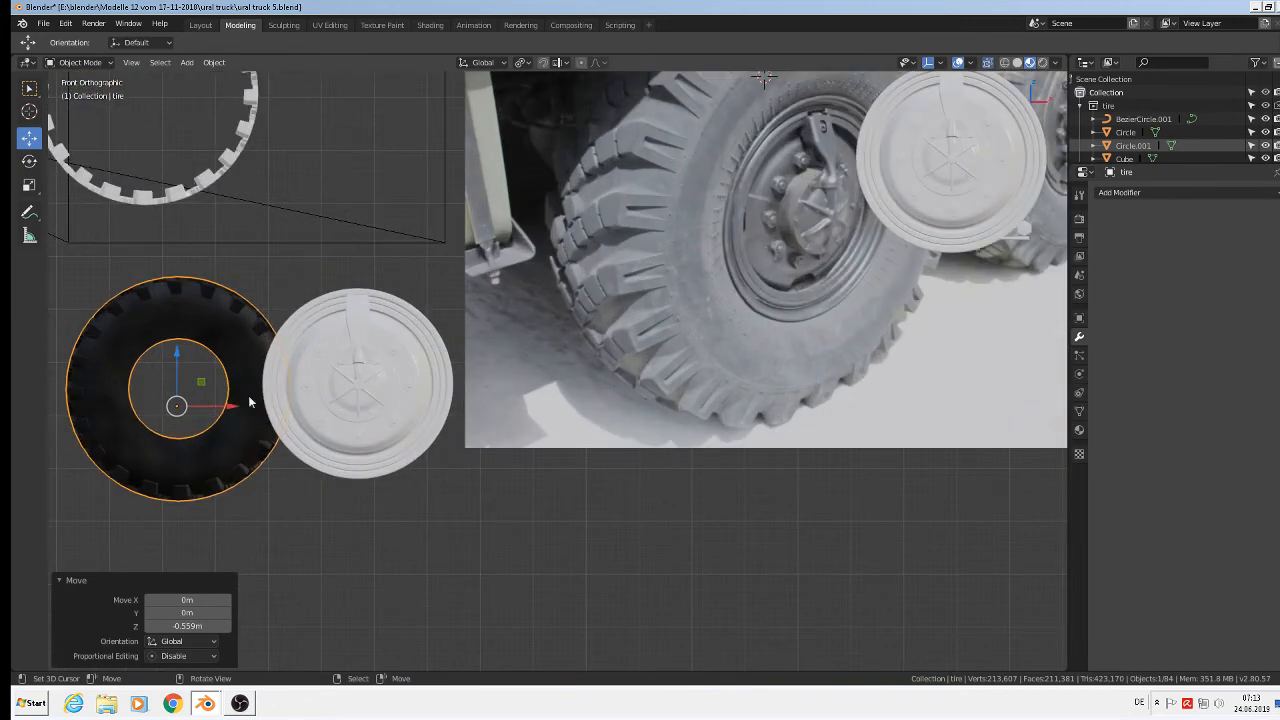
Step: Scale tire inside by about 0.663 and move it about -0.334 m along X over the tire's centre
{"action": "middle_click_drag", "start_coordinate": [249, 401], "coordinate": [573, 350], "text": "shift"}
{"action": "left_click", "coordinate": [720, 390]}
{"action": "key", "text": "s"}
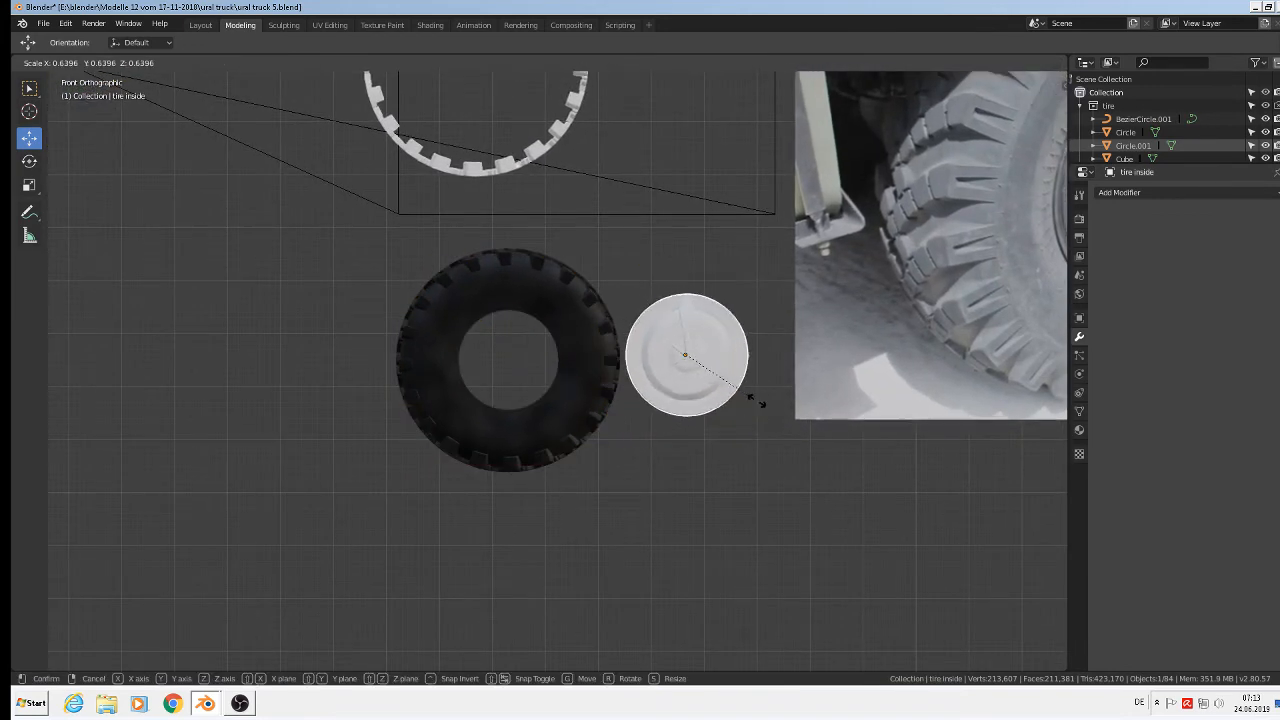
{"action": "left_click", "coordinate": [759, 400]}
{"action": "key", "text": "g"}
{"action": "key", "text": "x"}
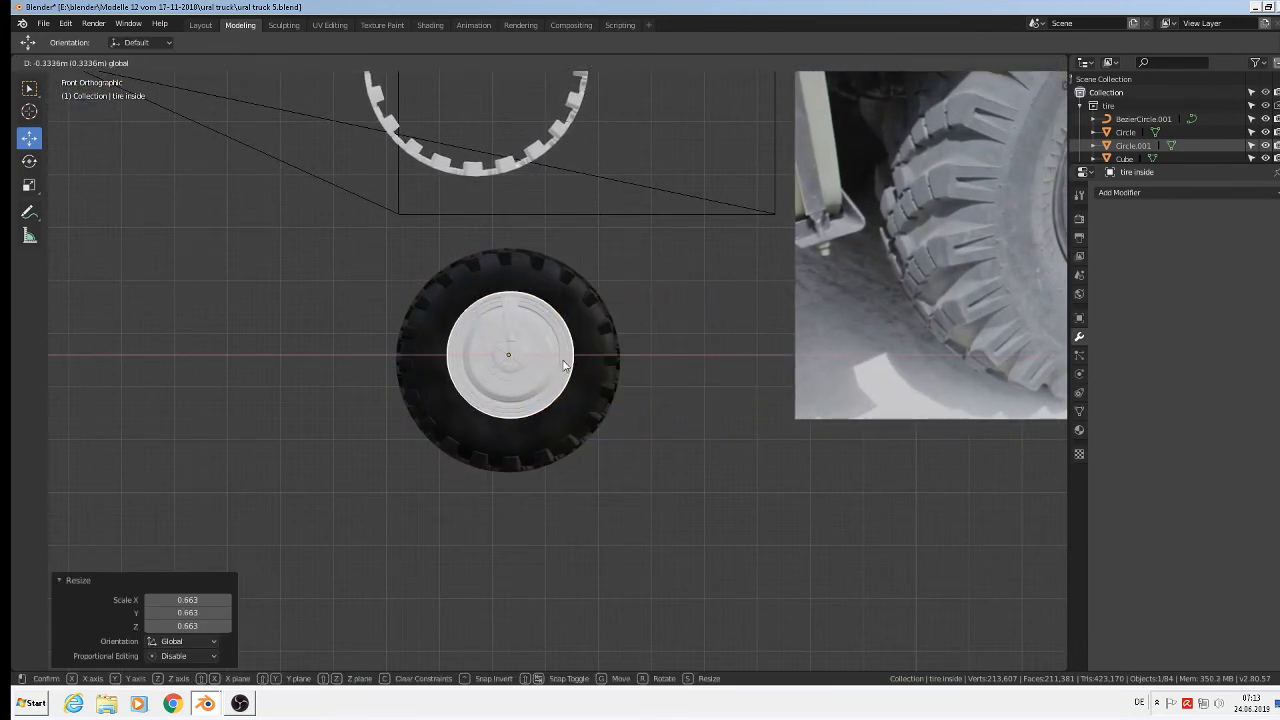
{"action": "left_click_drag", "start_coordinate": [563, 361], "coordinate": [563, 361]}
Step: Move tire inside about 7.81 m along Y into the tire
{"action": "middle_click_drag", "start_coordinate": [526, 388], "coordinate": [612, 428]}
{"action": "scroll", "coordinate": [568, 424], "scroll_direction": "down", "scroll_amount": 8}
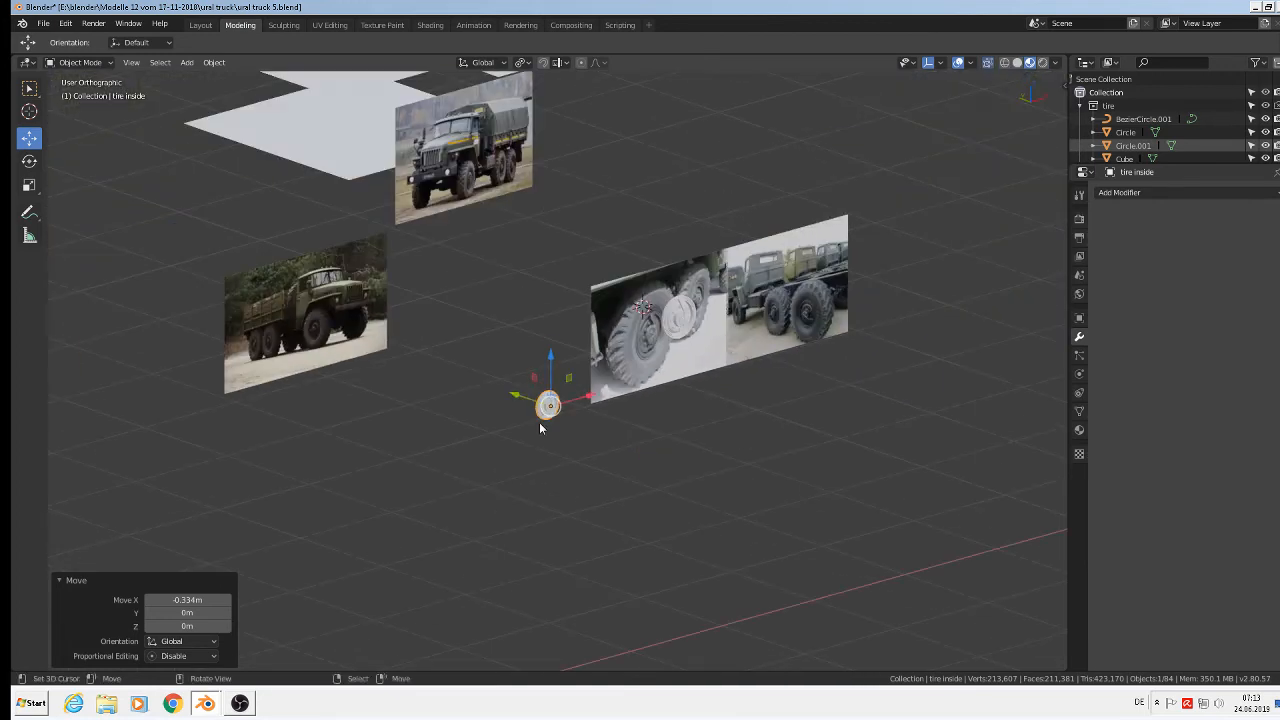
{"action": "scroll", "coordinate": [539, 422], "scroll_direction": "down", "scroll_amount": 4}
{"action": "key", "text": "g"}
{"action": "key", "text": "y"}
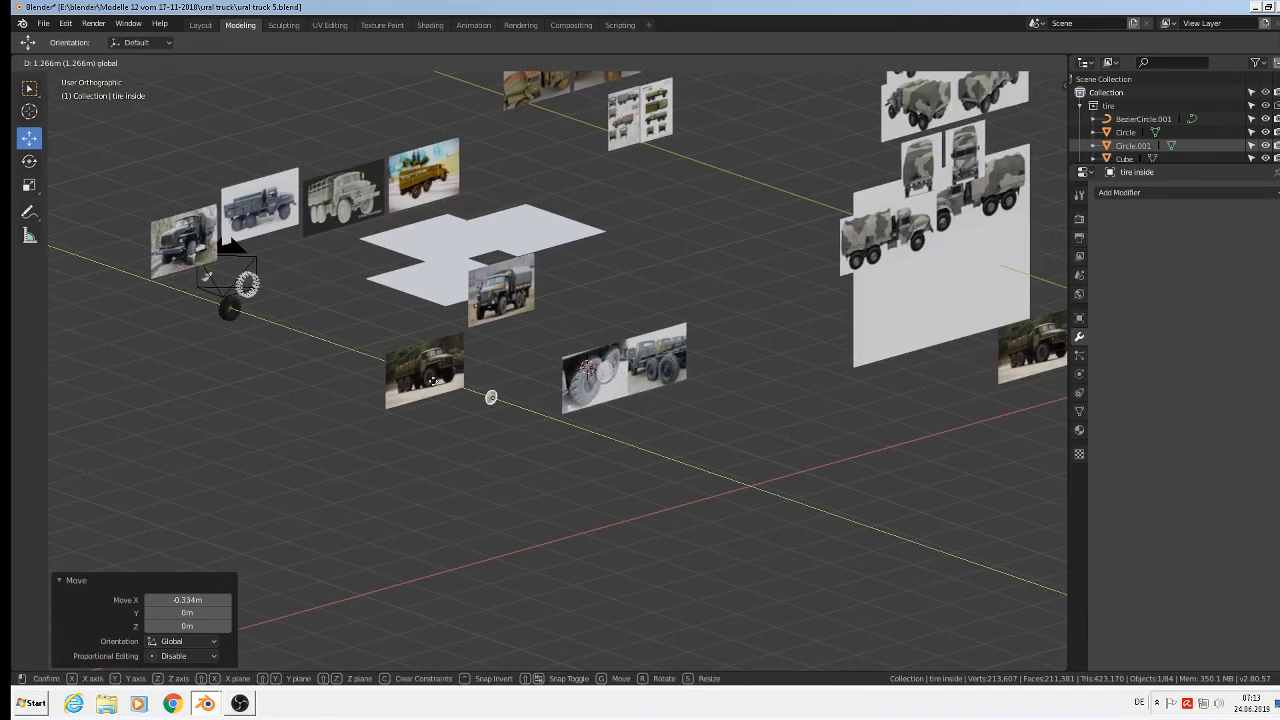
{"action": "left_click", "coordinate": [199, 310]}
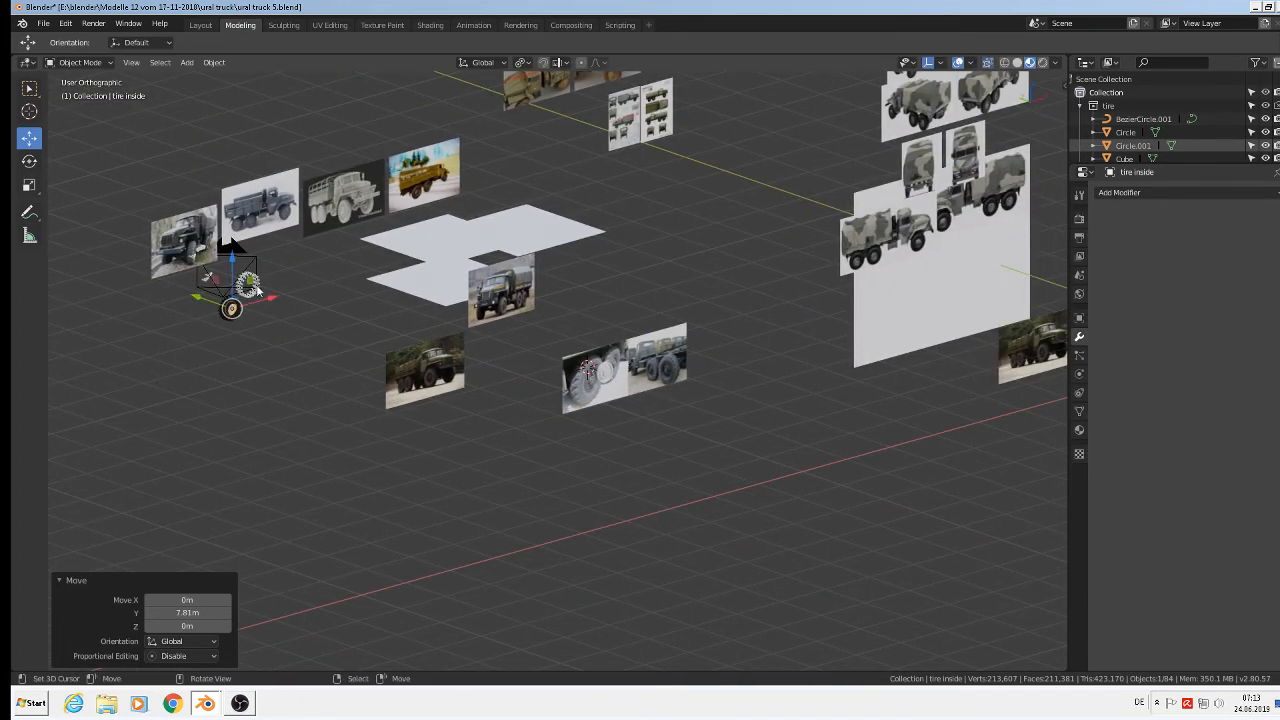
Step: Shift tire inside about -0.063 m along Y towards the tire's outer face
{"action": "key", "text": "KP_Decimal"}
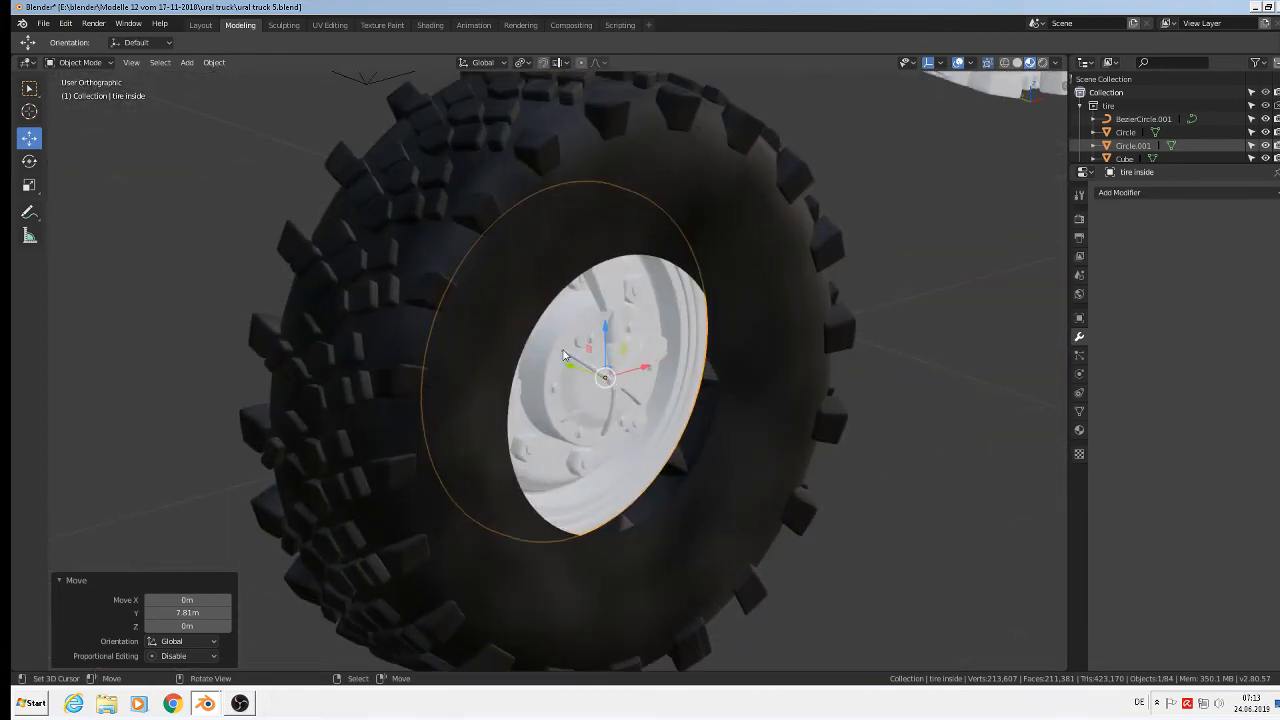
{"action": "left_click_drag", "start_coordinate": [570, 372], "coordinate": [635, 396]}
{"action": "middle_click_drag", "start_coordinate": [625, 398], "coordinate": [540, 385]}
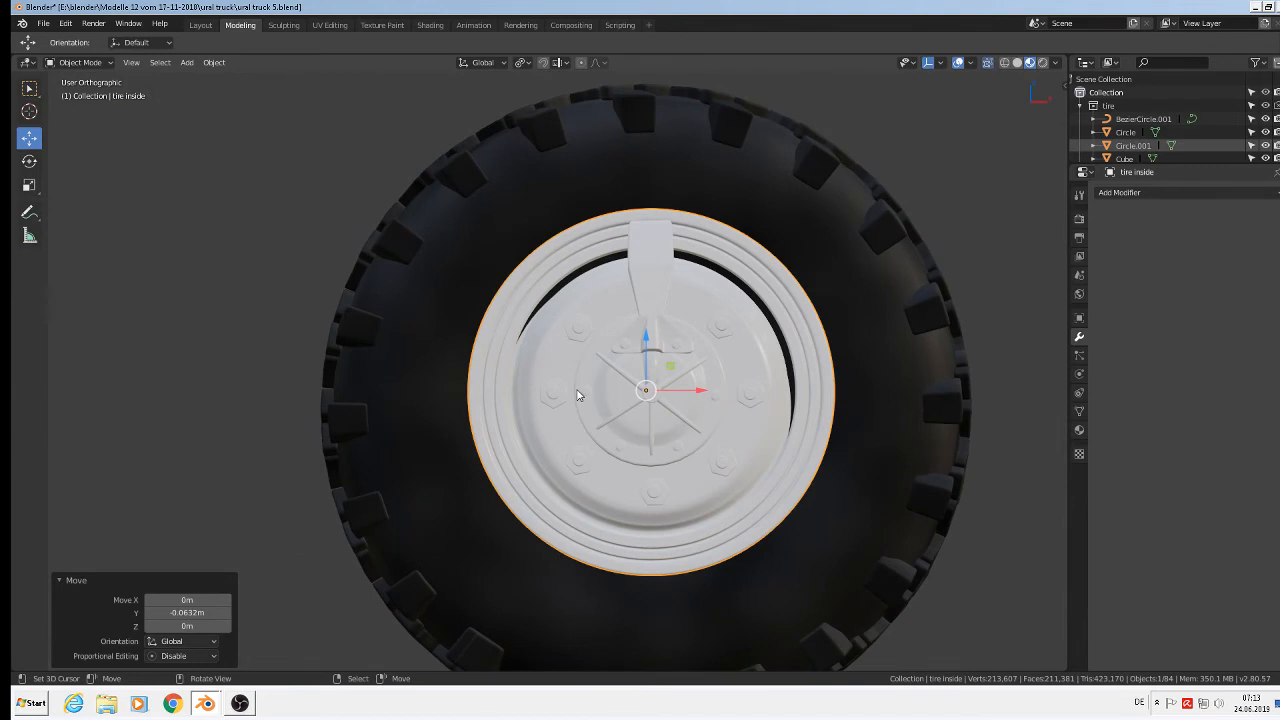
Step: Scale tire inside by about 0.816 and lower it about 0.007 m along Z to fit the tire's opening
{"action": "key", "text": "KP_1"}
{"action": "key", "text": "s"}
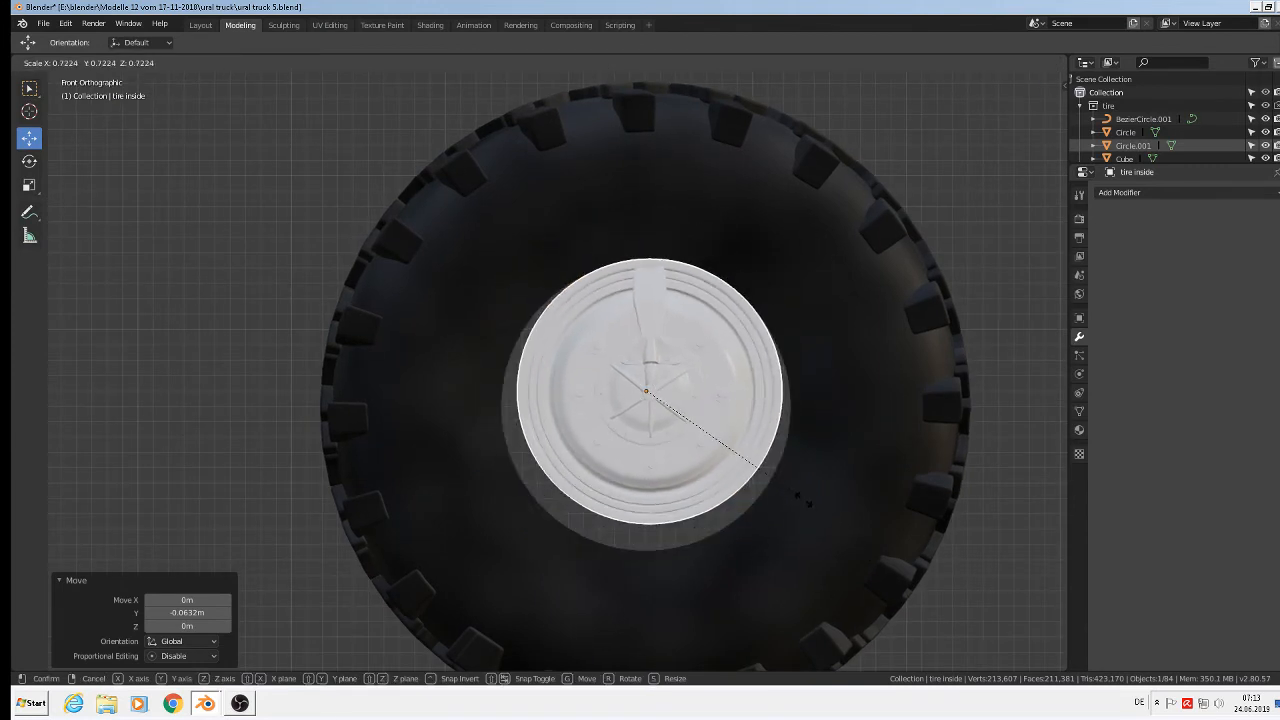
{"action": "left_click", "coordinate": [826, 510]}
{"action": "key", "text": "g"}
{"action": "key", "text": "z"}
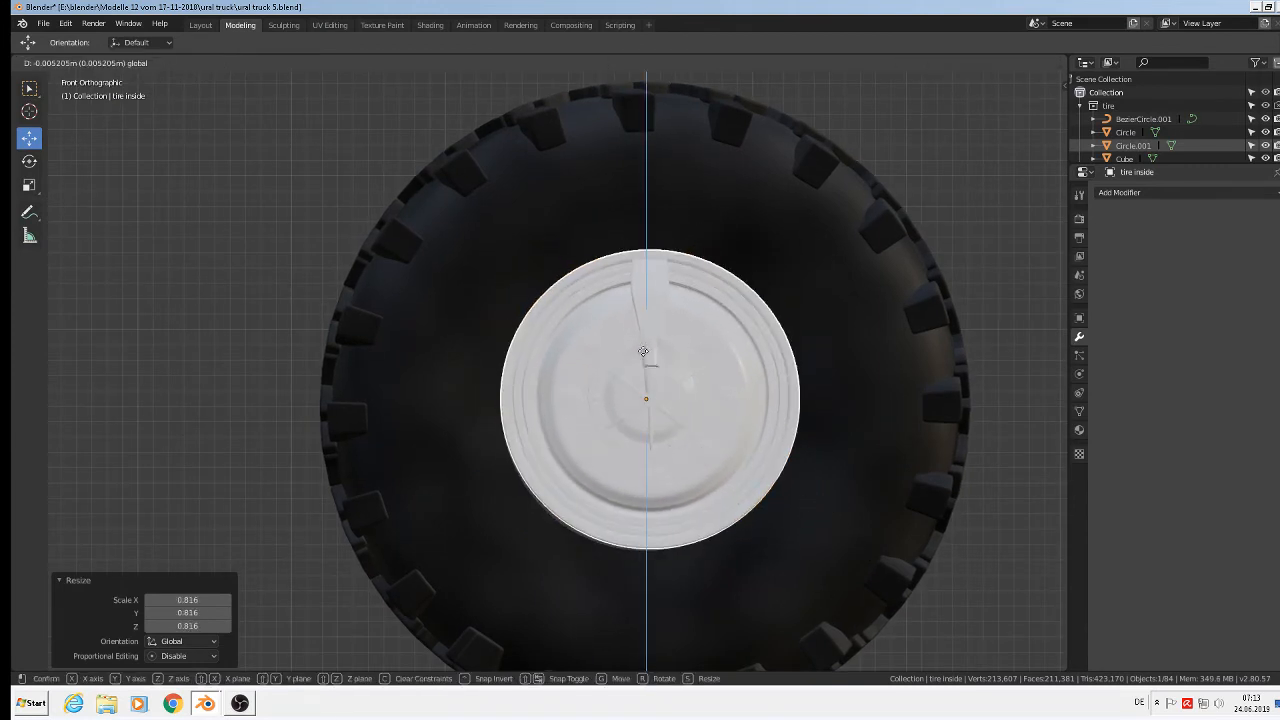
{"action": "left_click", "coordinate": [655, 350]}
Step: Push tire inside about 0.02 m along Y so it seats in the tire
{"action": "middle_click_drag", "start_coordinate": [655, 350], "coordinate": [660, 397]}
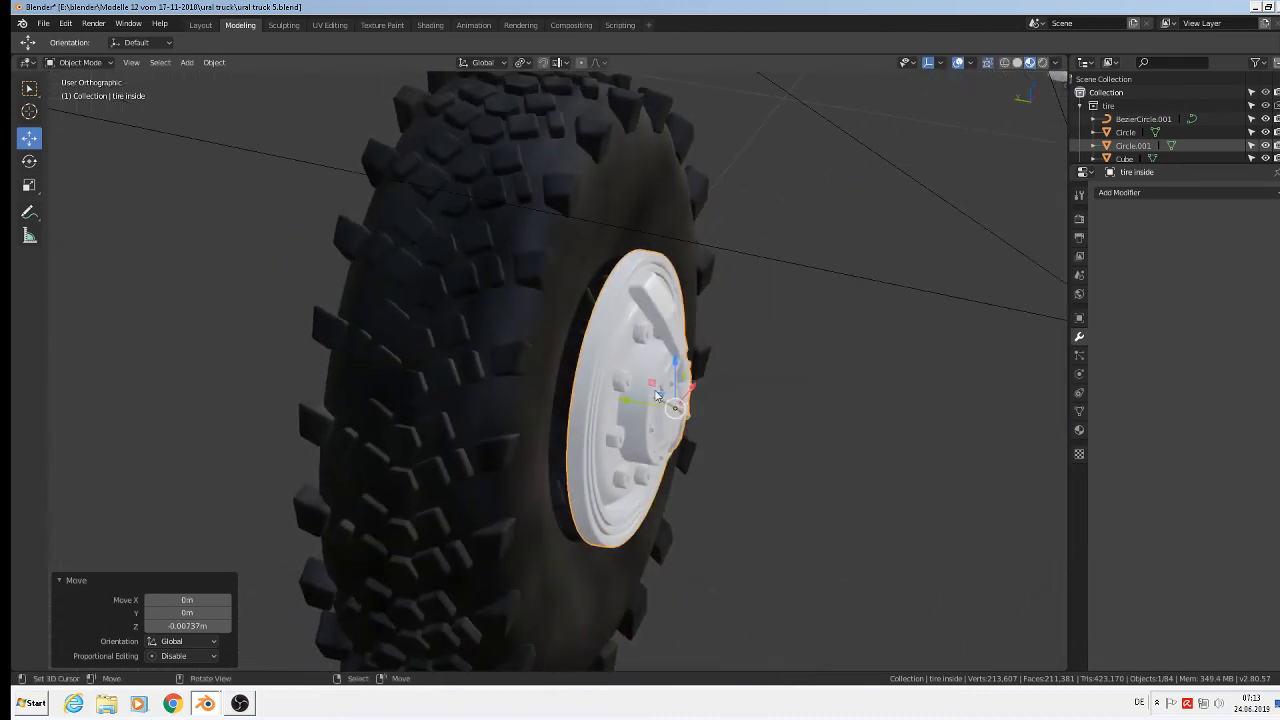
{"action": "key", "text": "g"}
{"action": "key", "text": "y"}
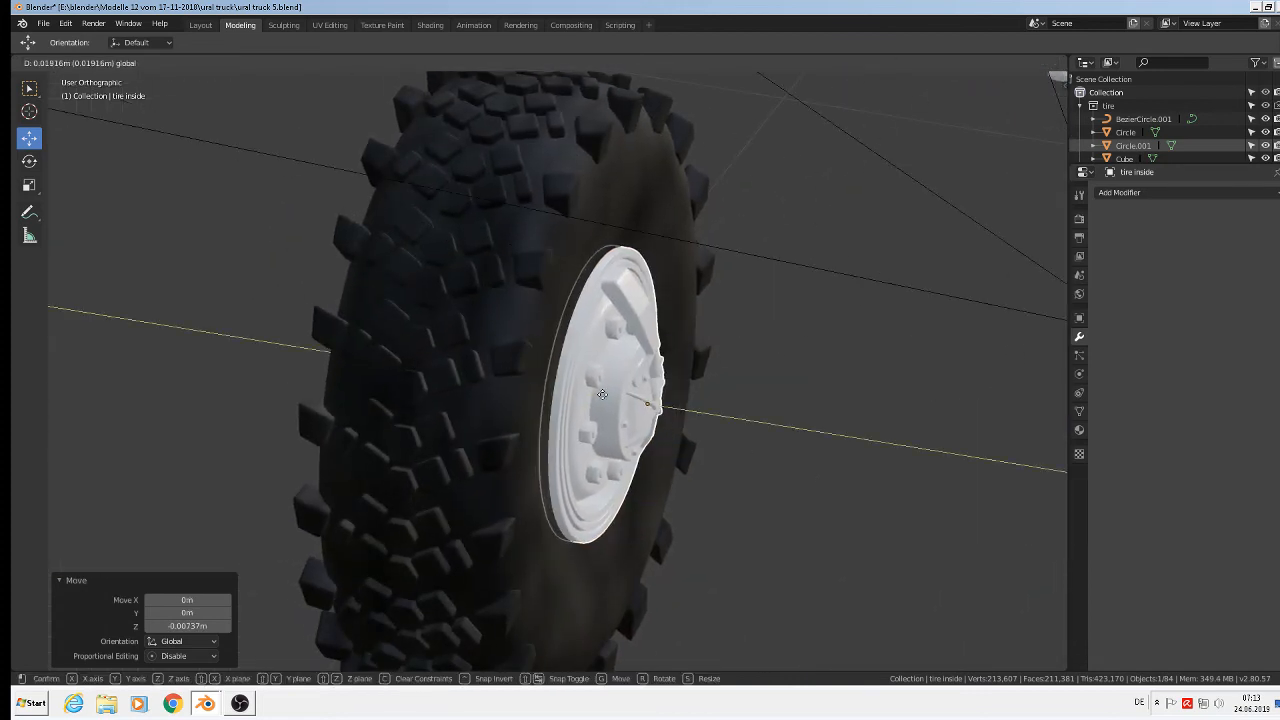
{"action": "left_click", "coordinate": [608, 398]}
Step: Duplicate the tire and tire inside together and place the copy beside the original, about -0.572 m along X
{"action": "middle_click_drag", "start_coordinate": [706, 436], "coordinate": [586, 371], "text": "alt"}
{"action": "scroll", "coordinate": [625, 453], "scroll_direction": "down", "scroll_amount": 3}
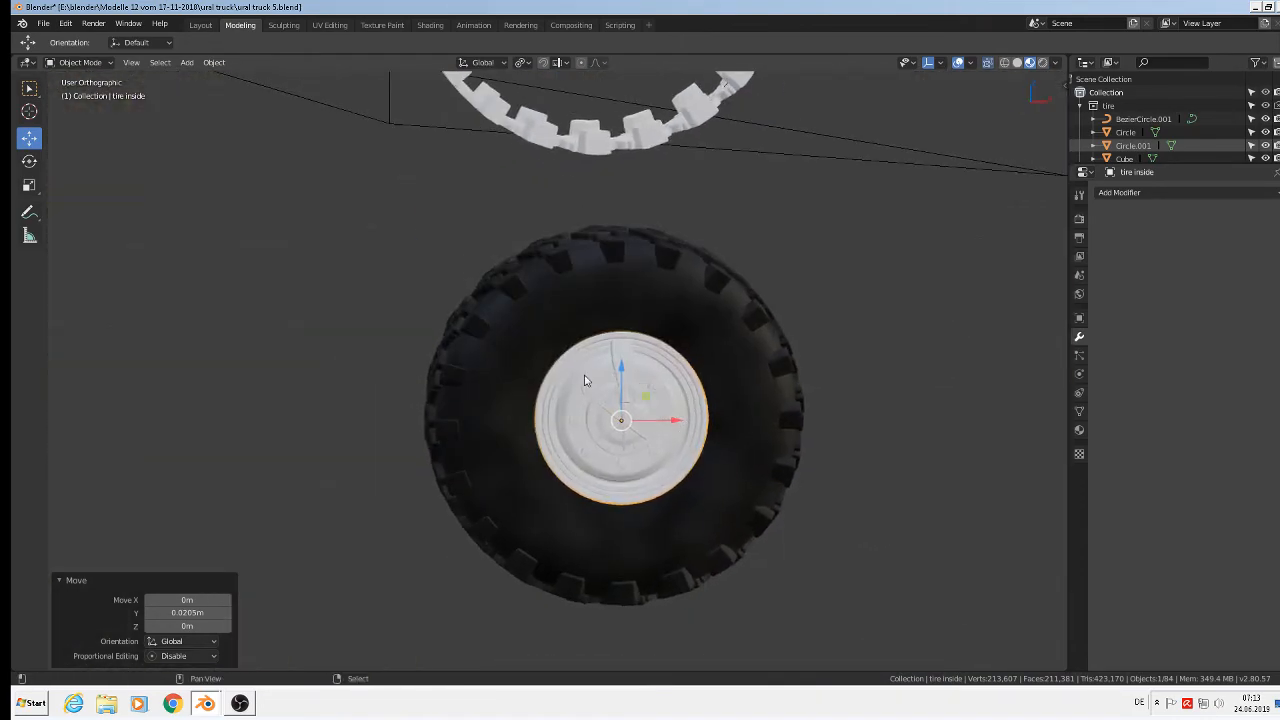
{"action": "left_click", "coordinate": [532, 320], "text": "shift"}
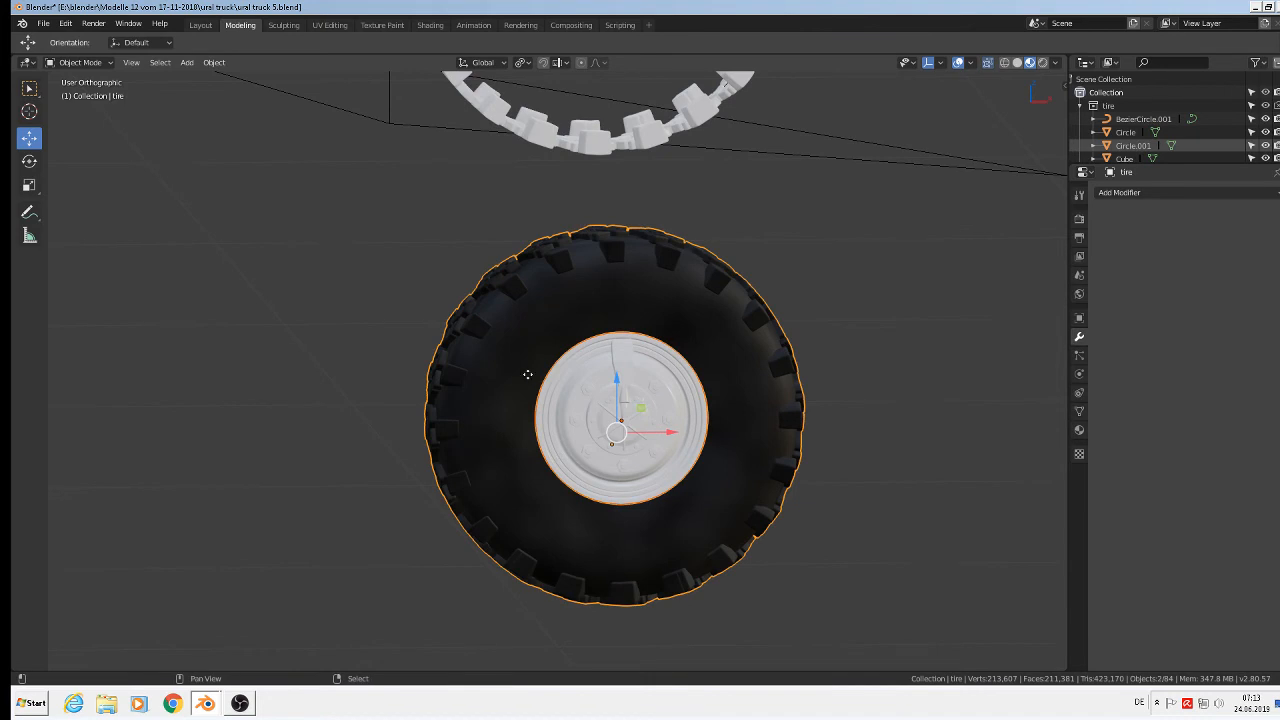
{"action": "key", "text": "shift+d"}
{"action": "left_click", "coordinate": [1080, 276]}
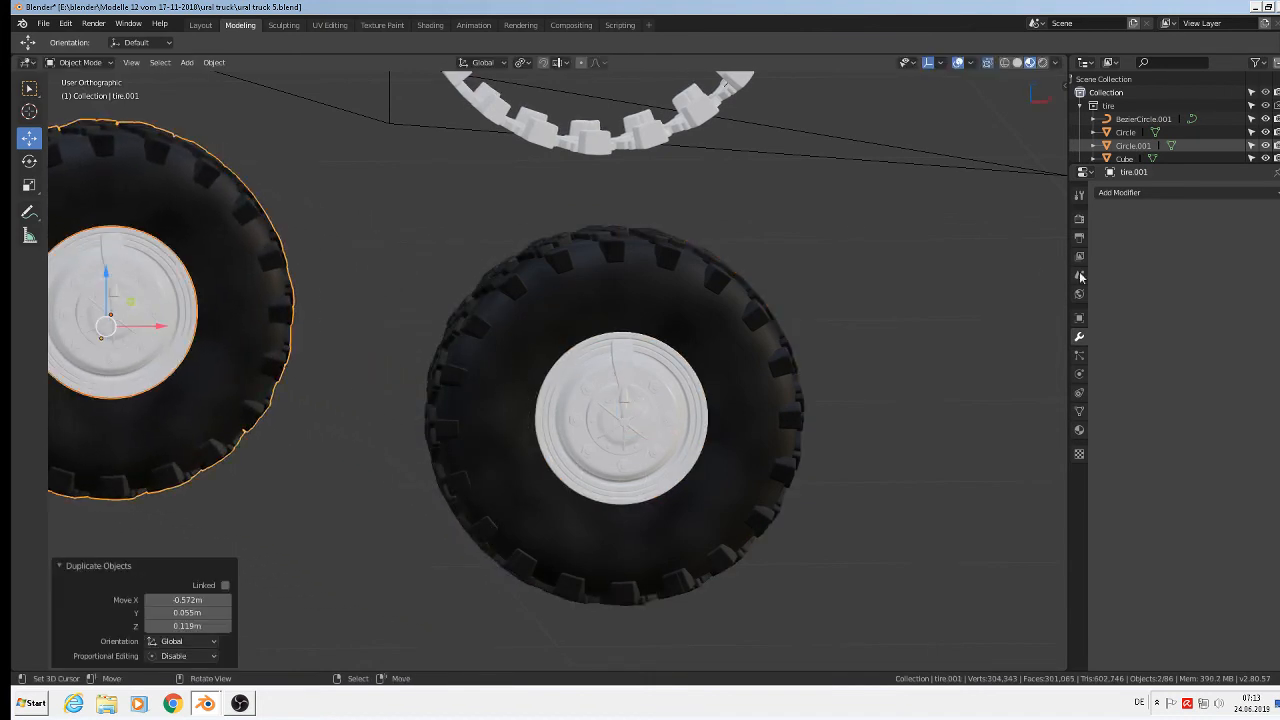
Step: Give the original tire inside object a new material named "wheel inside color"
{"action": "left_click", "coordinate": [618, 410]}
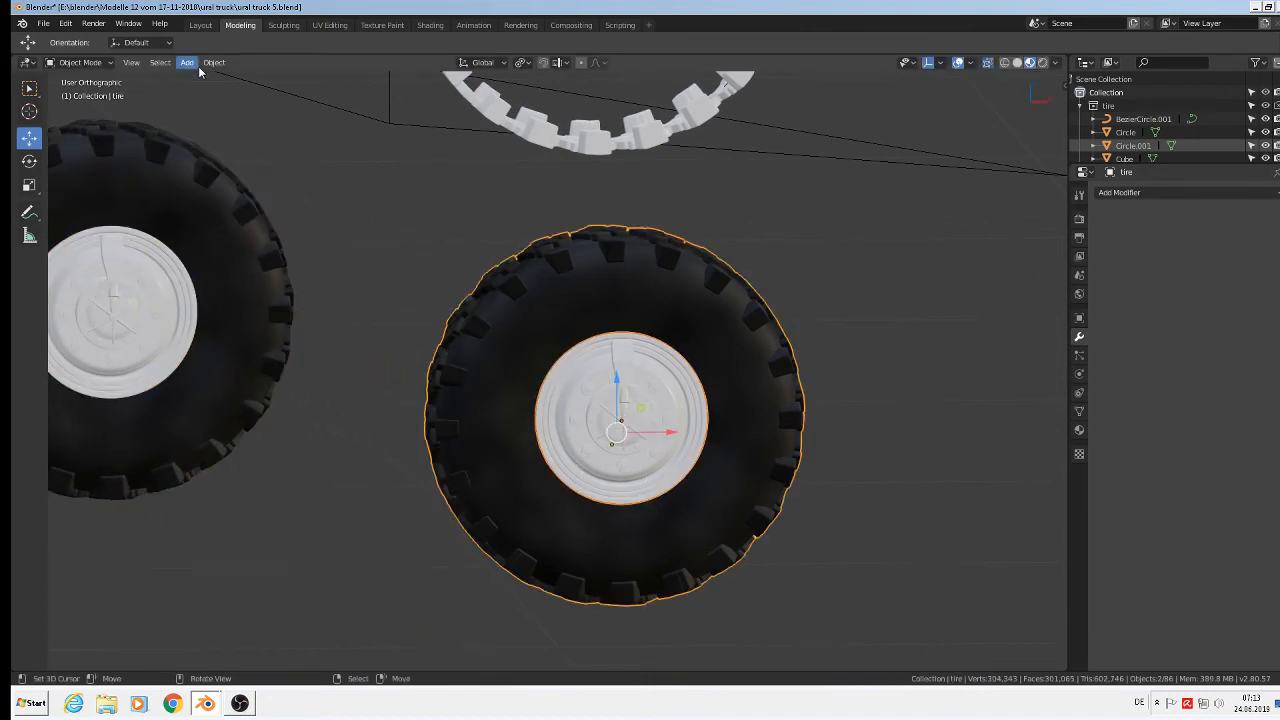
{"action": "left_click", "coordinate": [673, 403]}
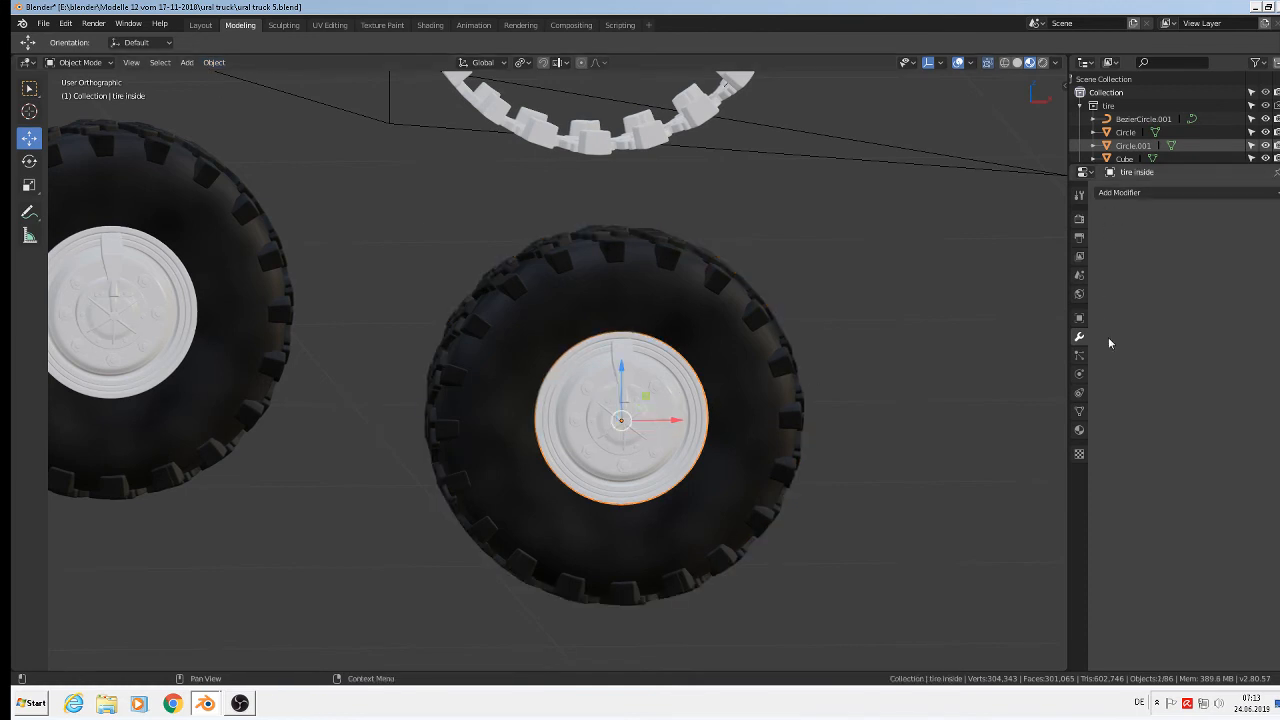
{"action": "left_click", "coordinate": [1080, 429]}
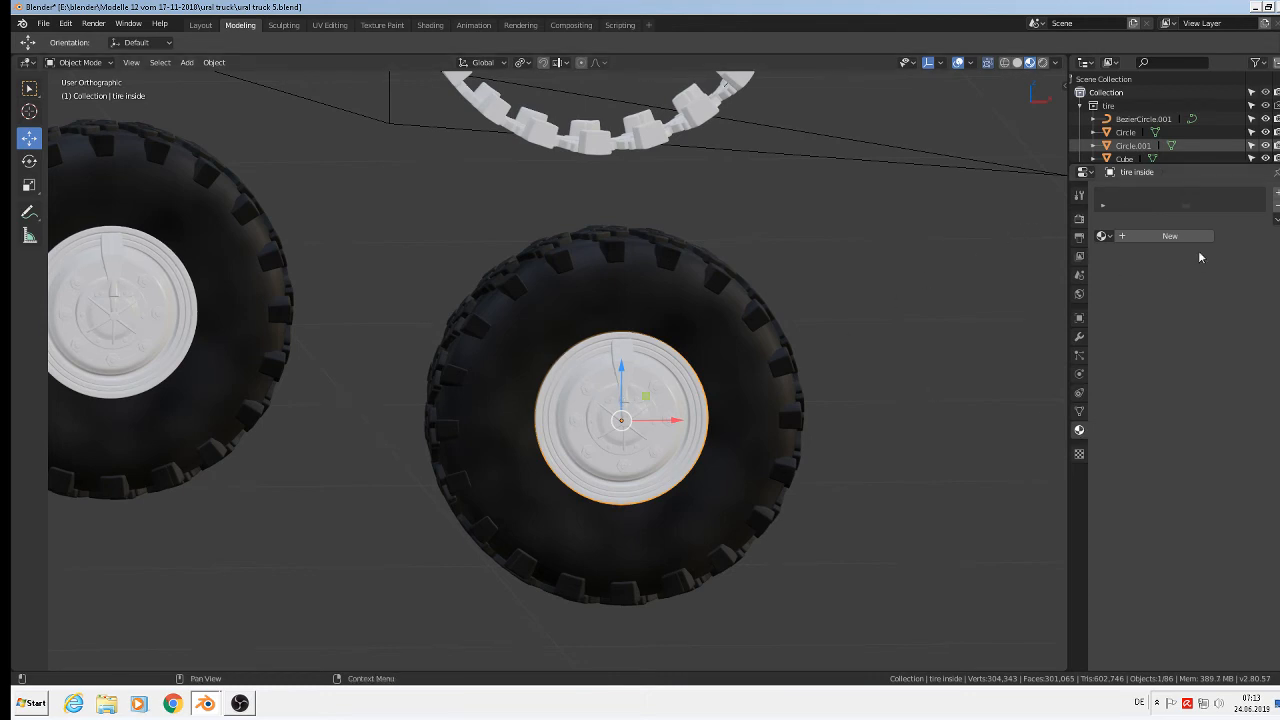
{"action": "left_click", "coordinate": [1180, 237]}
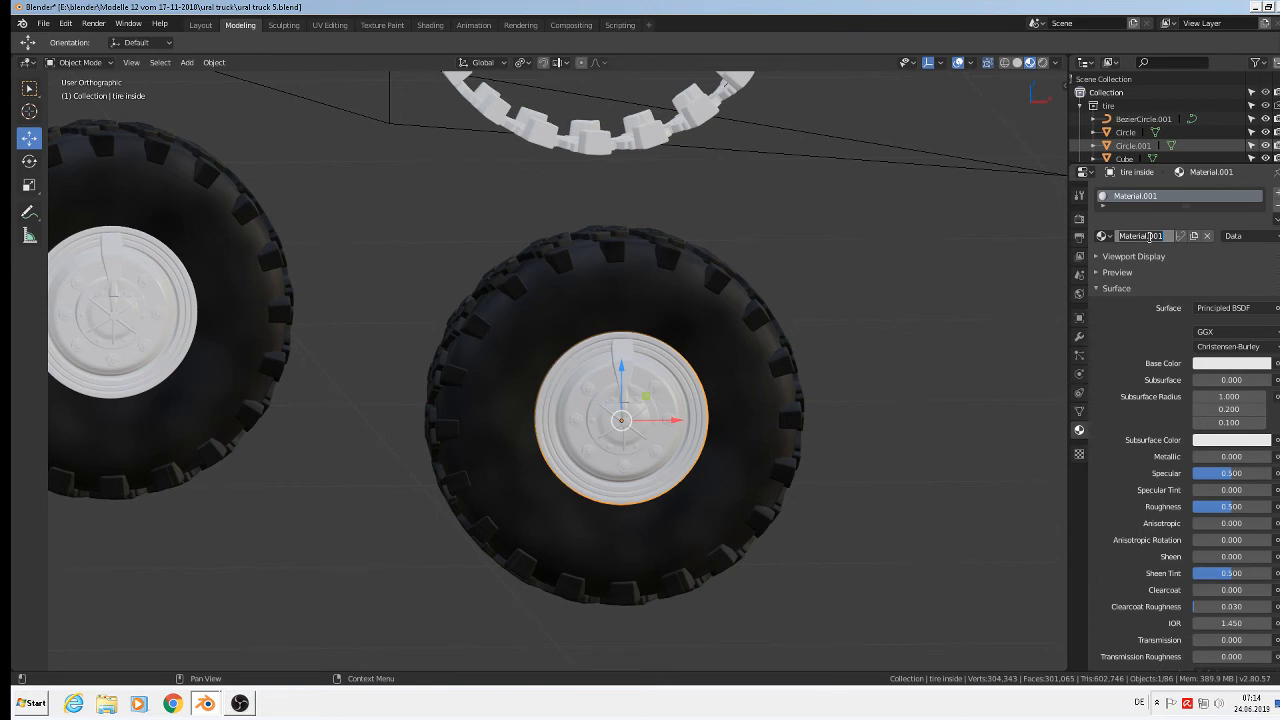
{"action": "left_click", "coordinate": [1150, 236]}
{"action": "type", "text": "wheel inside color"}
{"action": "key", "text": "Return"}
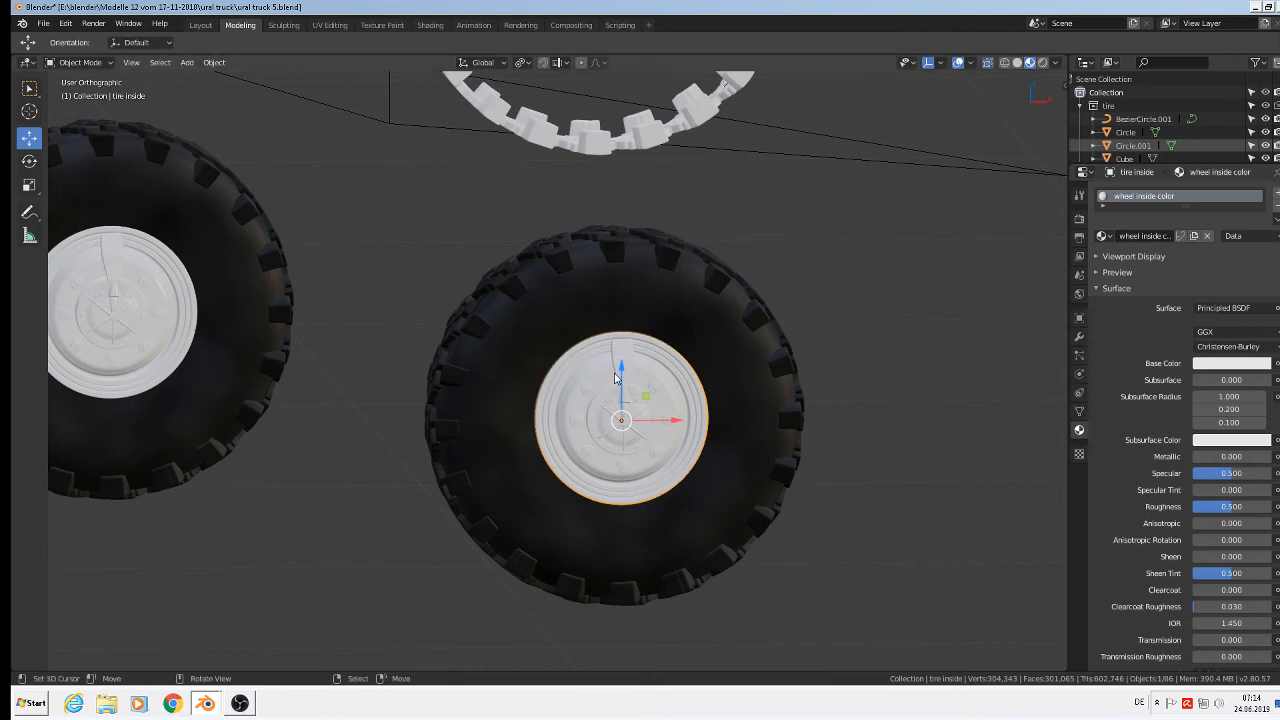
Step: Join tire inside with the tire into one object, keeping the tire as the active object
{"action": "left_click", "coordinate": [620, 315], "text": "shift"}
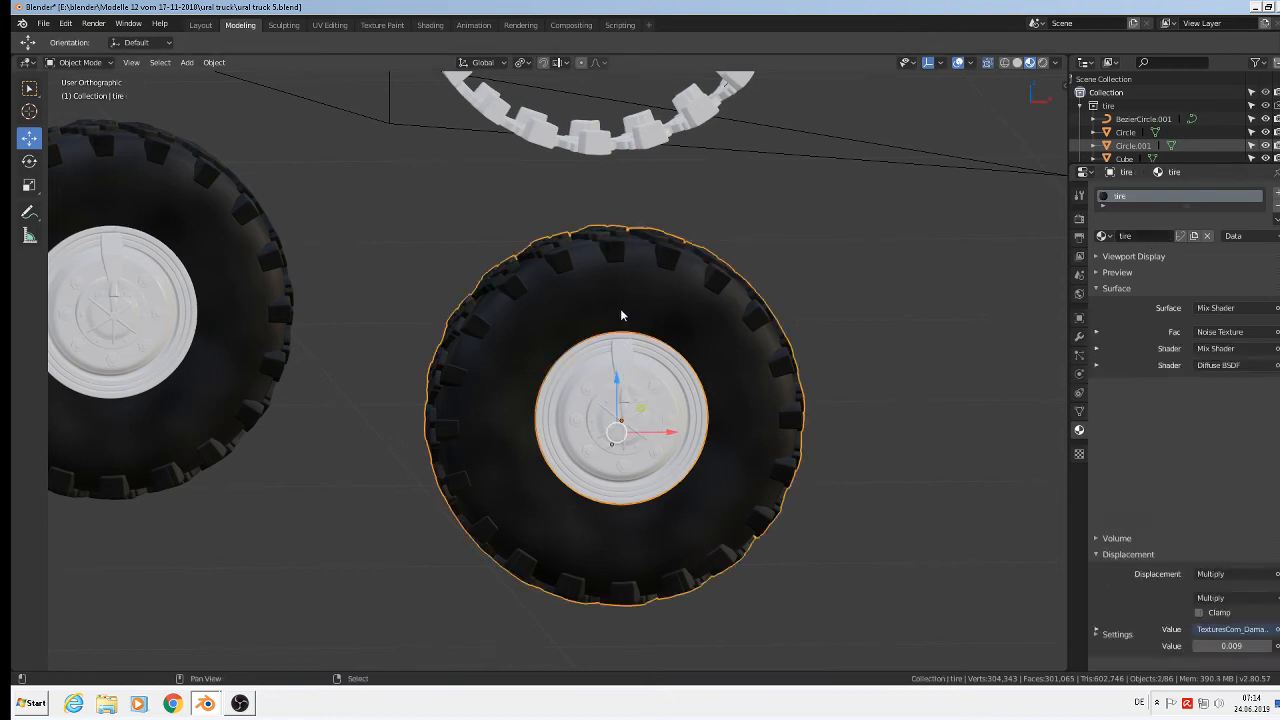
{"action": "left_click", "coordinate": [212, 63]}
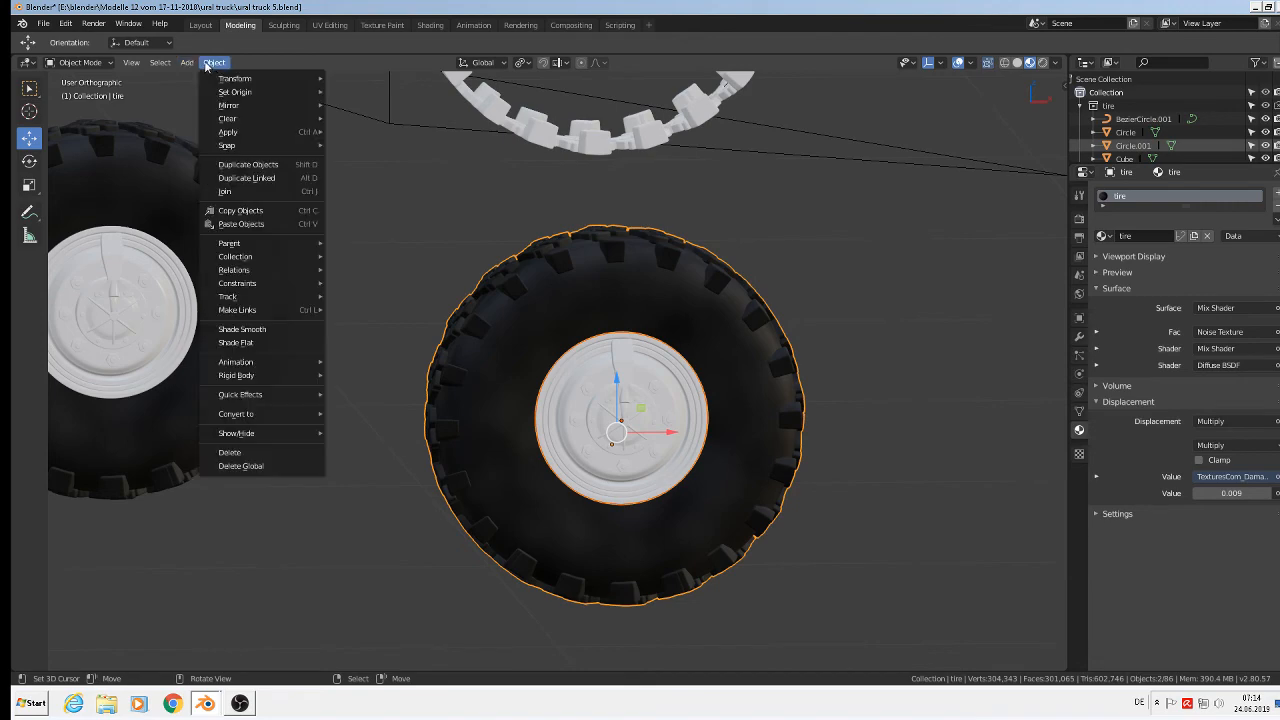
{"action": "left_click", "coordinate": [251, 191]}
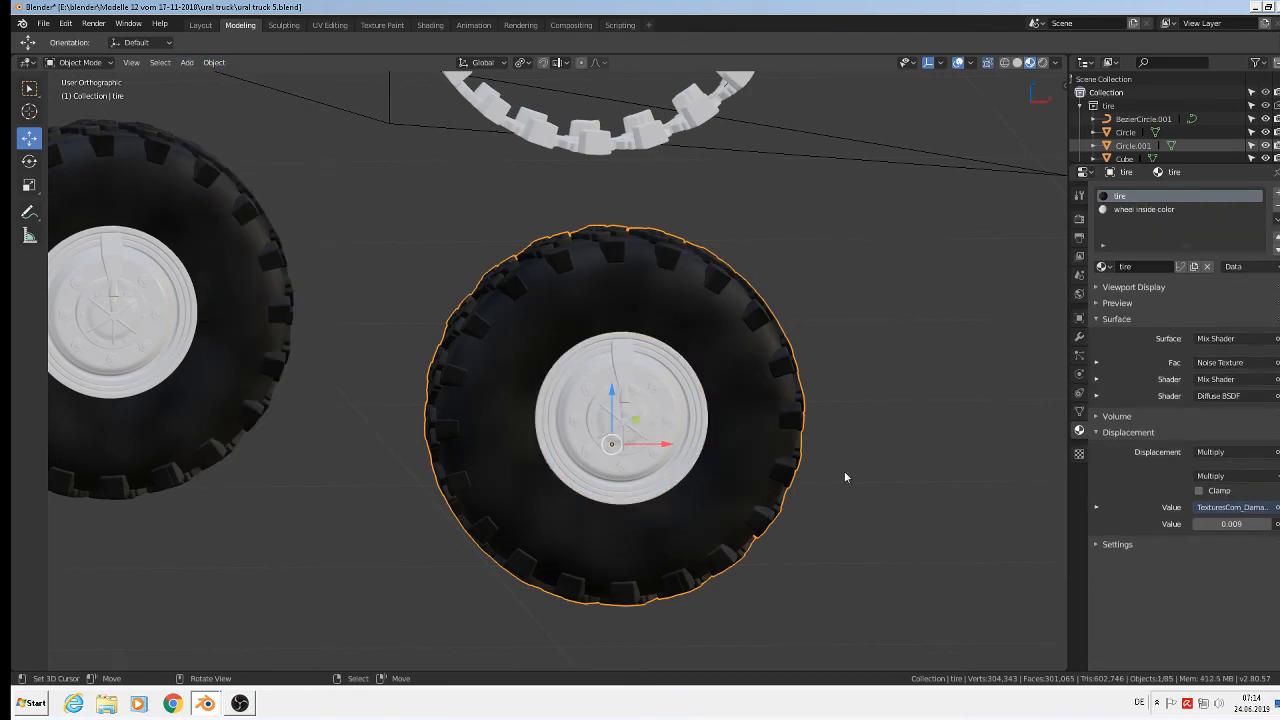
Step: Shift the joined wheel about -0.004 m along Y
{"action": "middle_click_drag", "start_coordinate": [846, 477], "coordinate": [678, 463]}
{"action": "mouse_move", "coordinate": [567, 431]}
{"action": "left_mouse_down"}
{"action": "mouse_move", "coordinate": [504, 414]}
{"action": "mouse_move", "coordinate": [575, 434]}
{"action": "left_mouse_up"}
{"action": "middle_click_drag", "start_coordinate": [722, 497], "coordinate": [619, 469]}
{"action": "key", "text": "KP_1"}
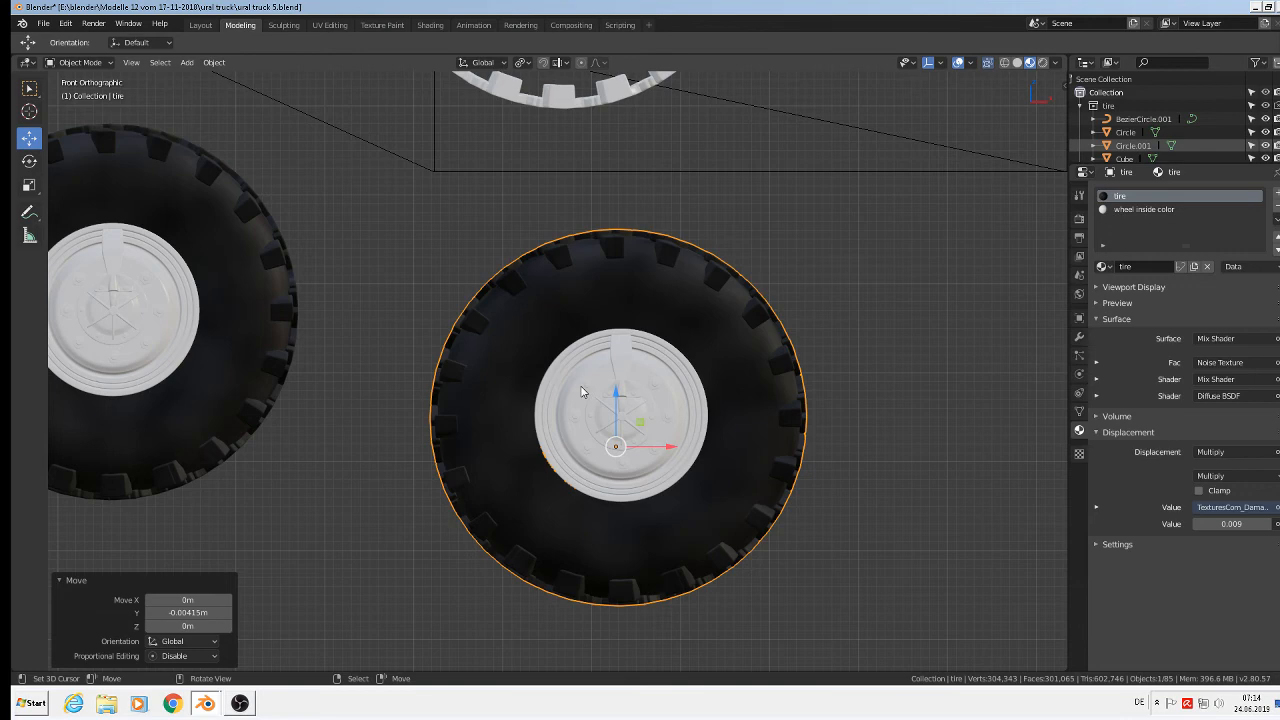
Step: Set the joined wheel's origin to its geometry
{"action": "scroll", "coordinate": [581, 391], "scroll_direction": "down", "scroll_amount": 10}
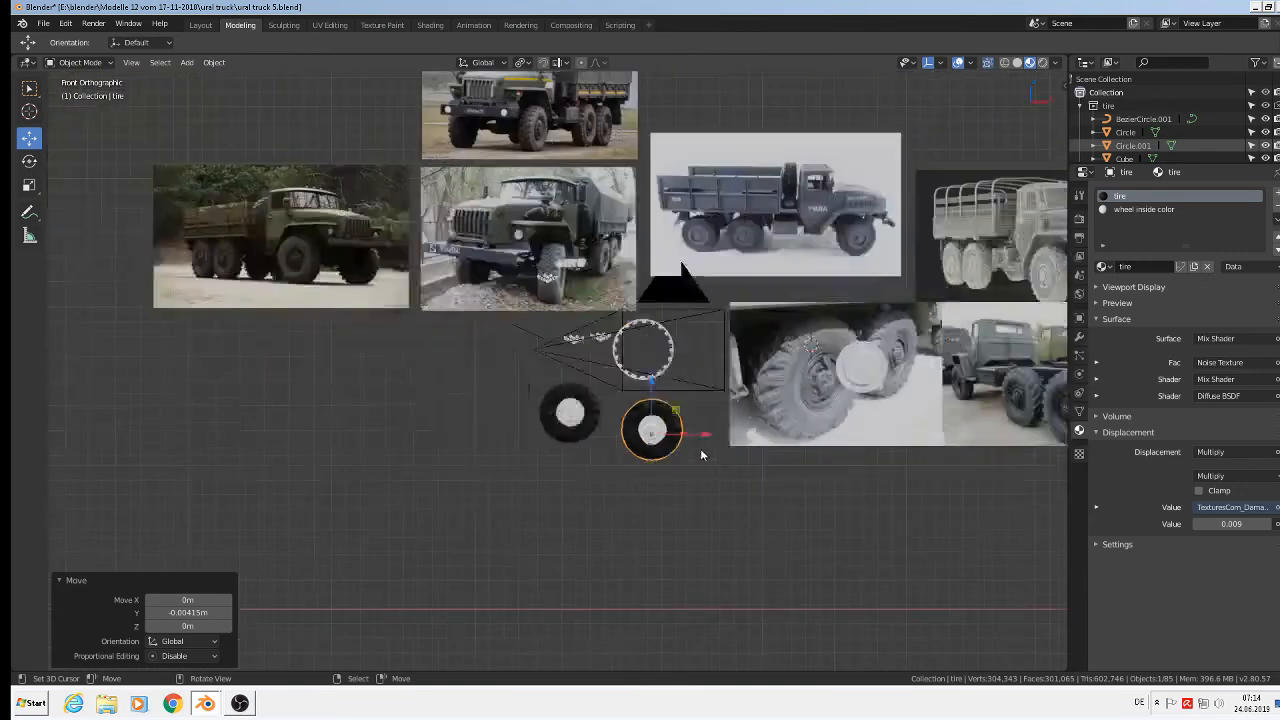
{"action": "left_click", "coordinate": [214, 62]}
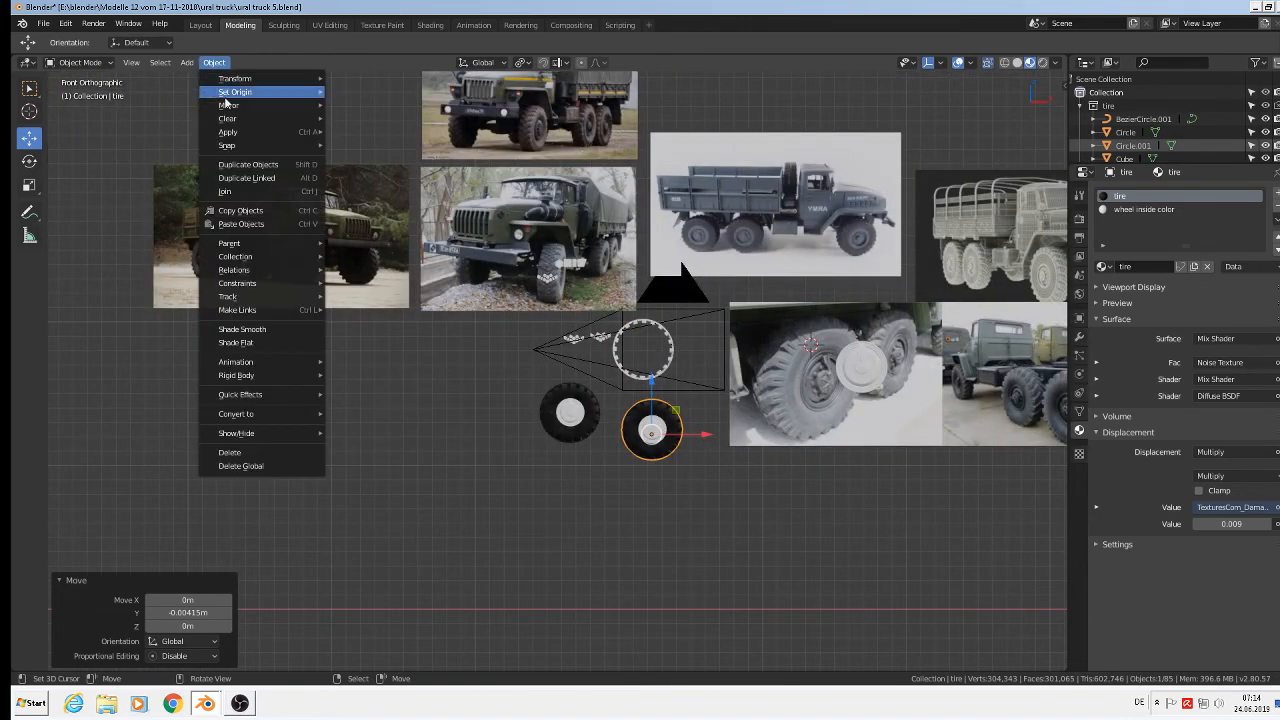
{"action": "mouse_move", "coordinate": [246, 94]}
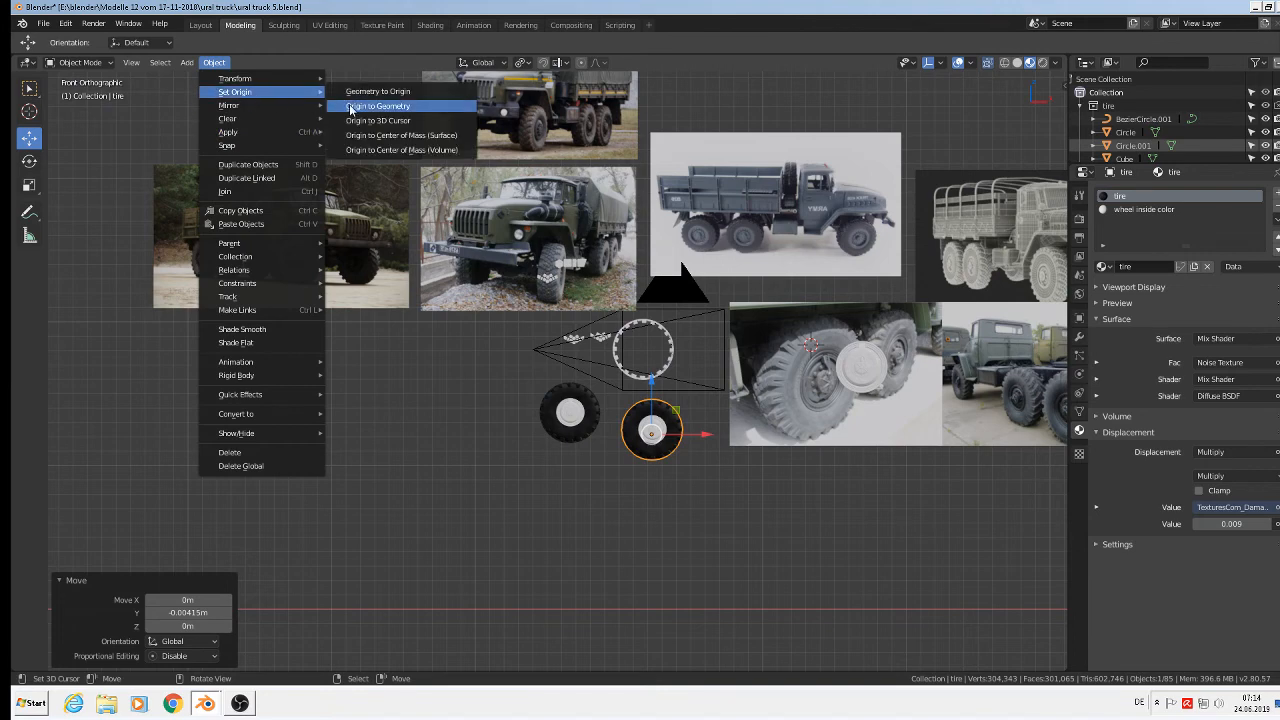
{"action": "key", "text": "Return"}
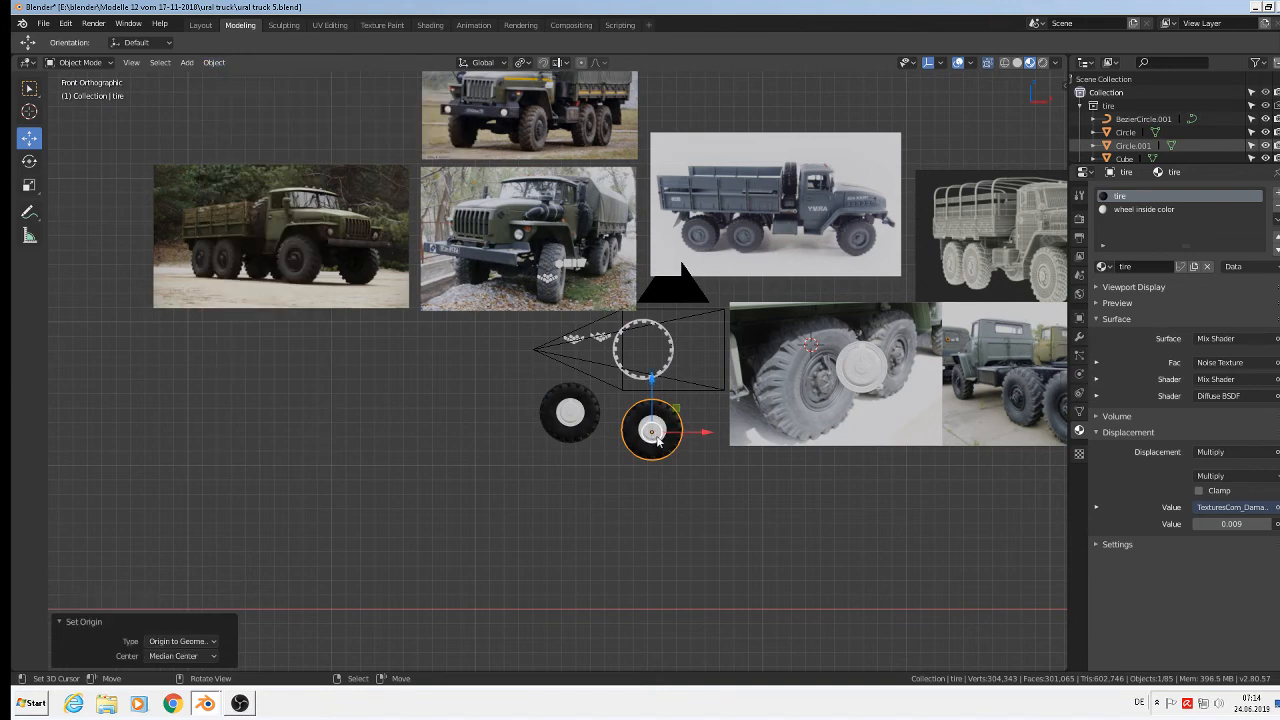
{"action": "scroll", "coordinate": [662, 430], "scroll_direction": "up", "scroll_amount": 5}
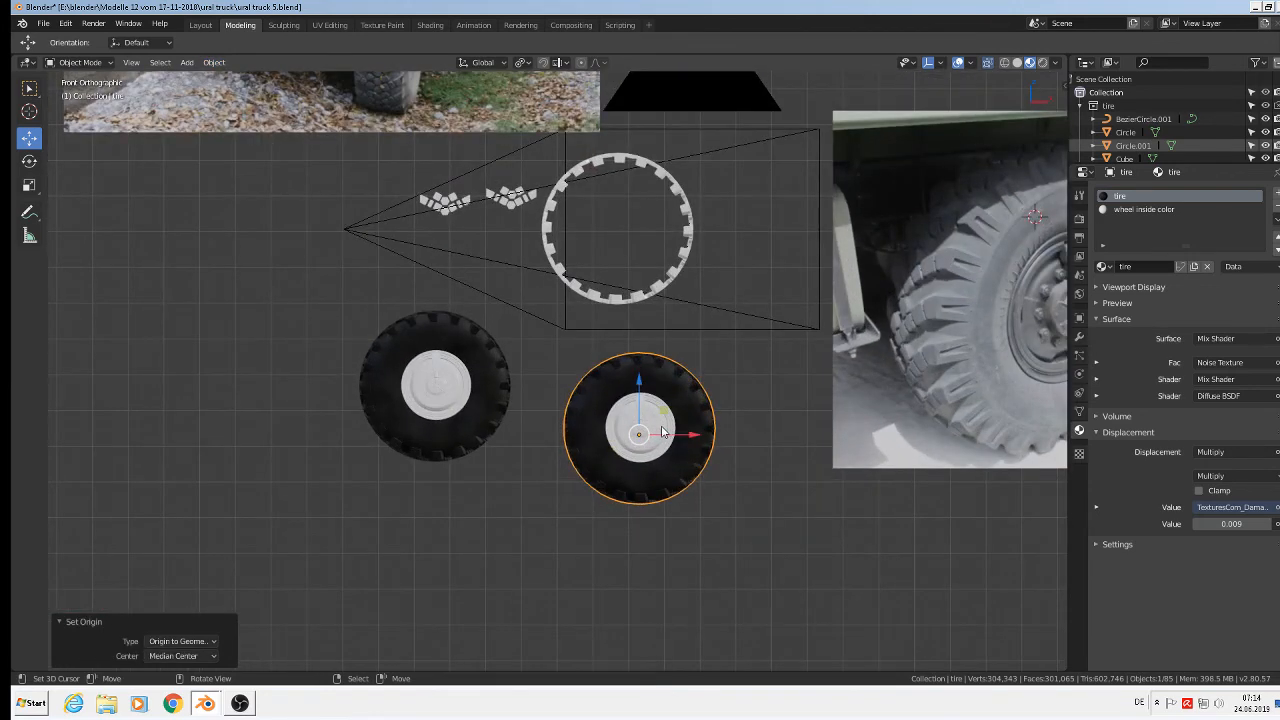
{"action": "key", "text": "KP_4"}
{"action": "key", "text": "KP_4"}
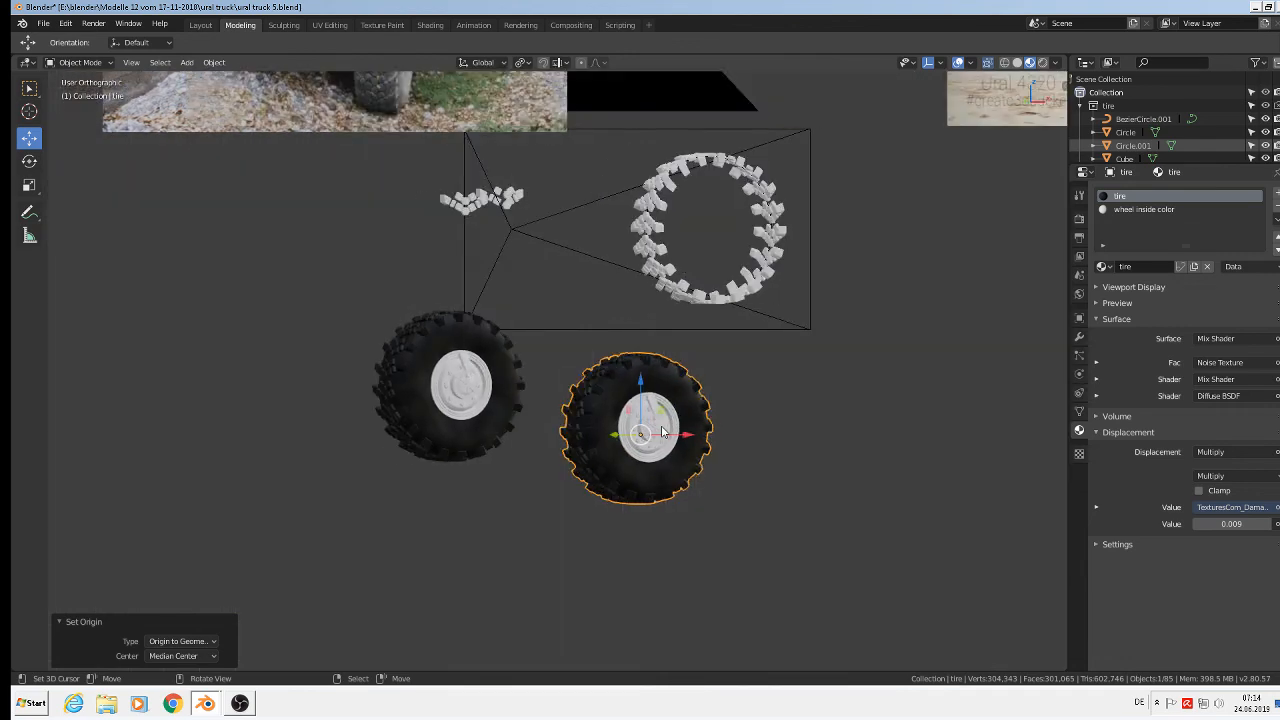
{"action": "key", "text": "KP_1"}
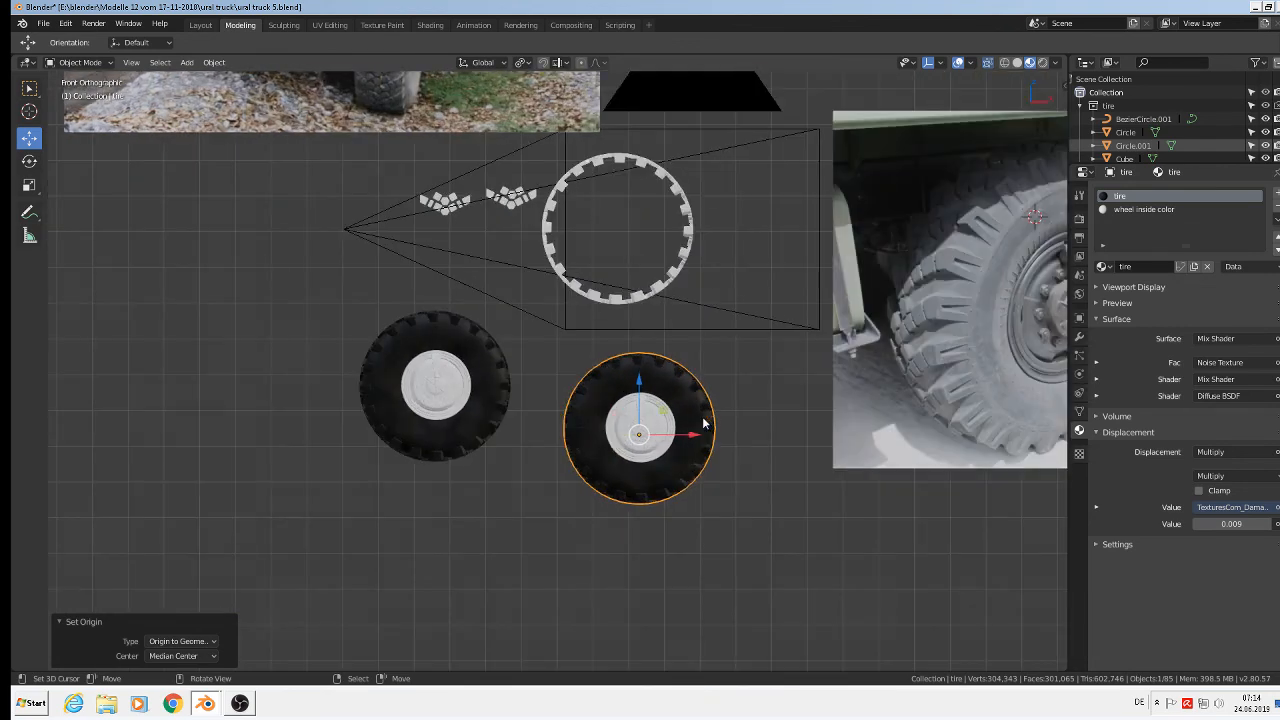
Step: Apply the joined wheel's rotation and scale, and set its origin to its geometry again
{"action": "key", "text": "KP_Decimal"}
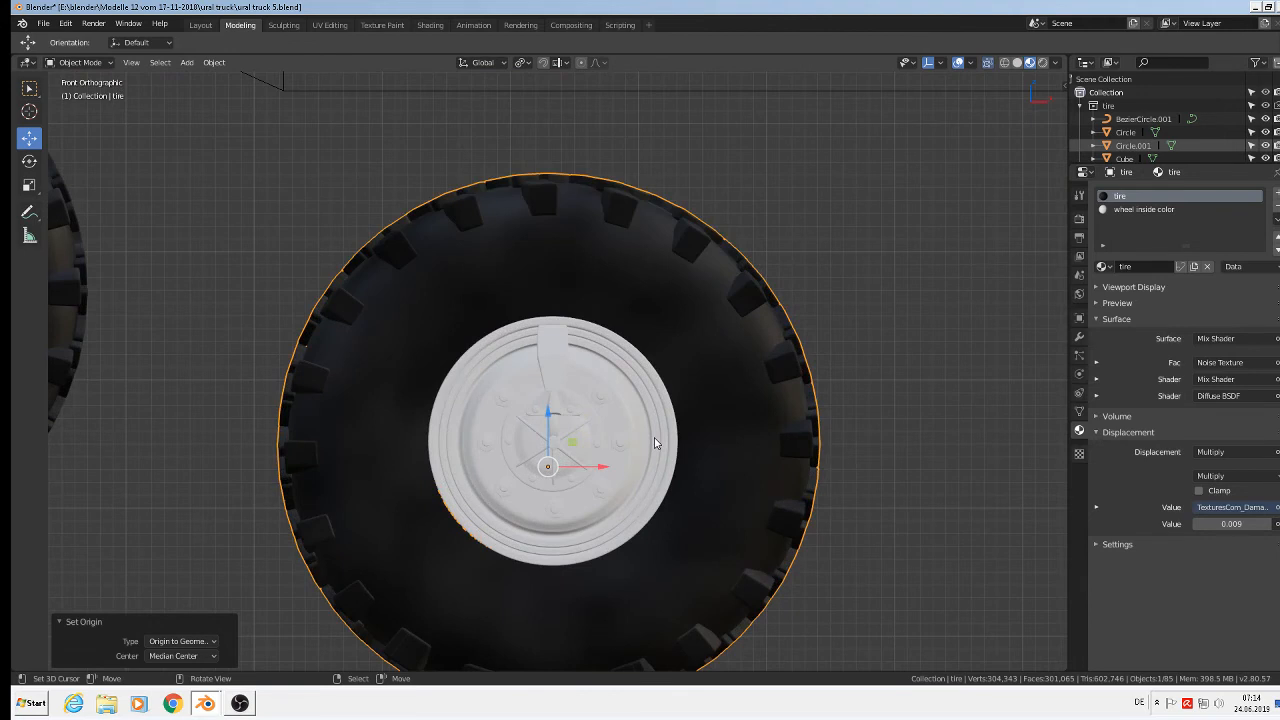
{"action": "left_click", "coordinate": [214, 62]}
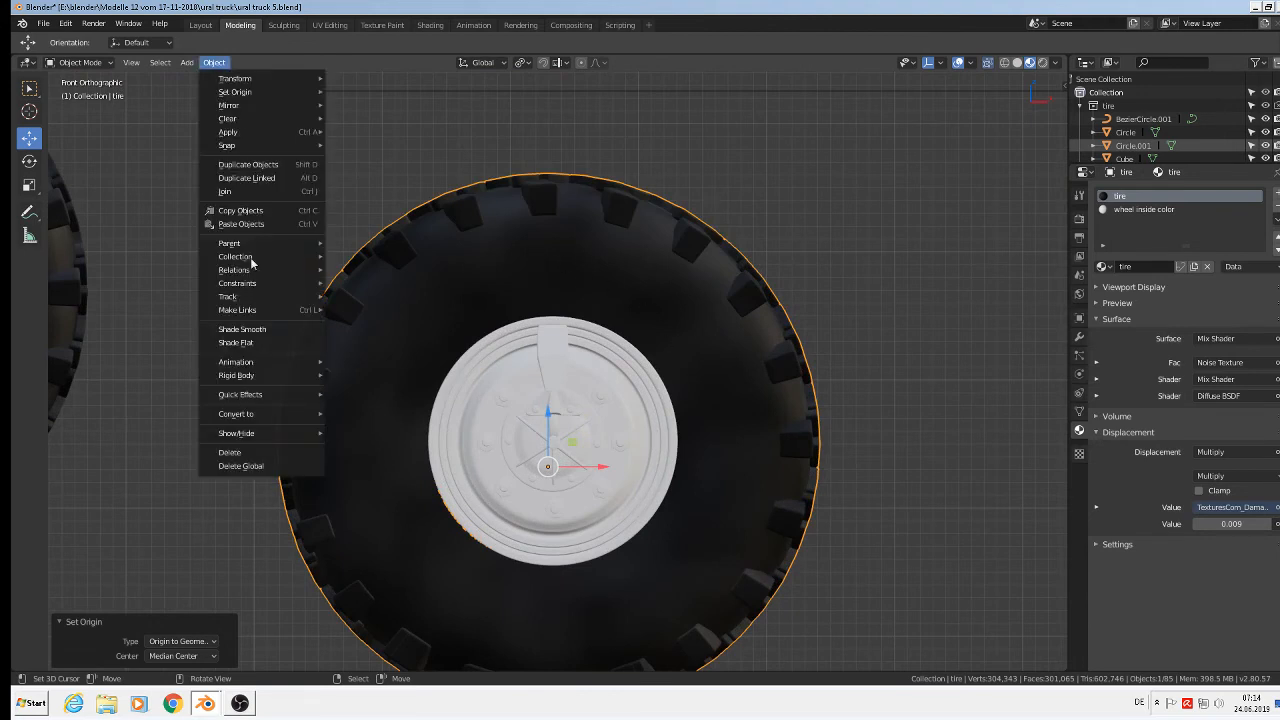
{"action": "mouse_move", "coordinate": [240, 132]}
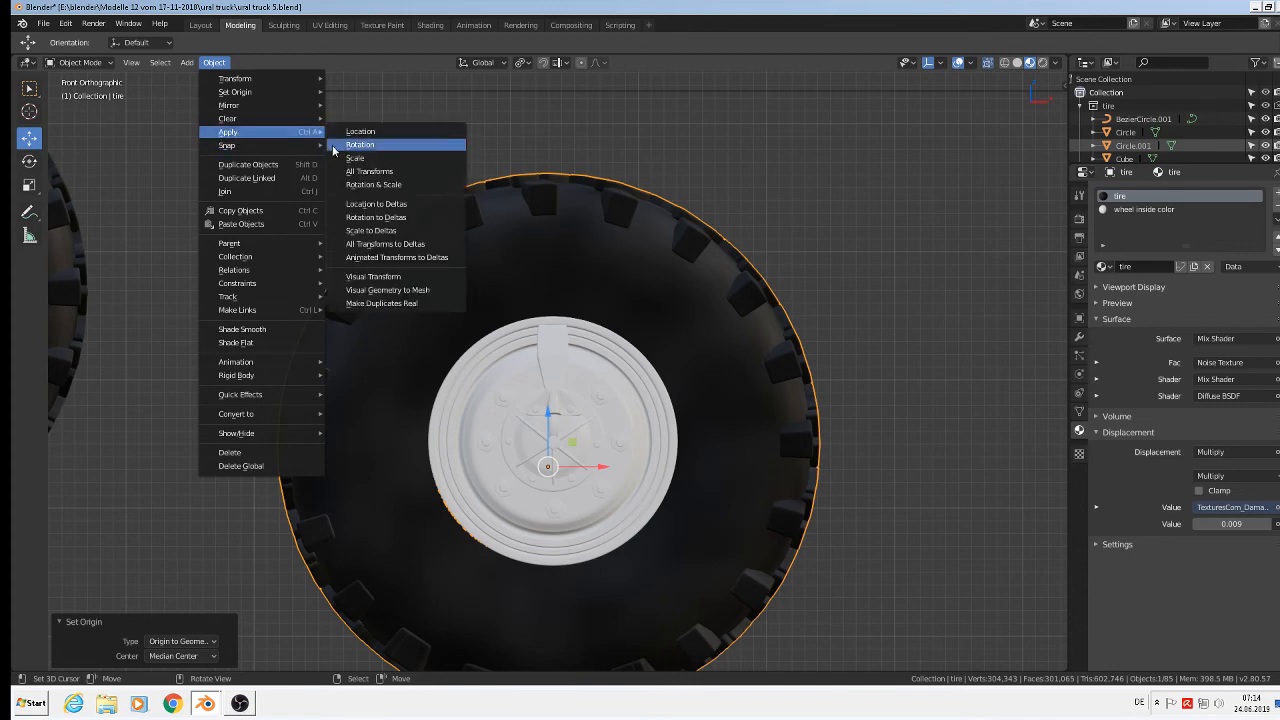
{"action": "left_click", "coordinate": [395, 190]}
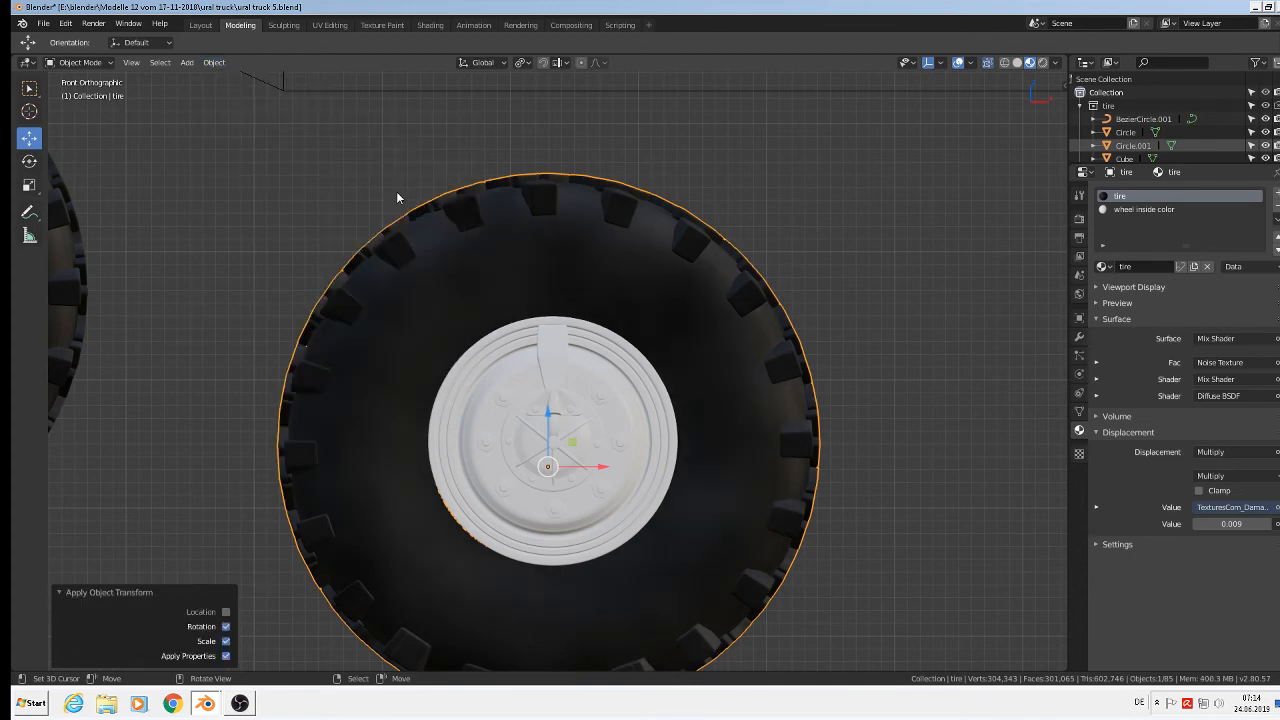
{"action": "scroll", "coordinate": [592, 348], "scroll_direction": "down", "scroll_amount": 4}
{"action": "middle_click_drag", "start_coordinate": [594, 362], "coordinate": [152, 102]}
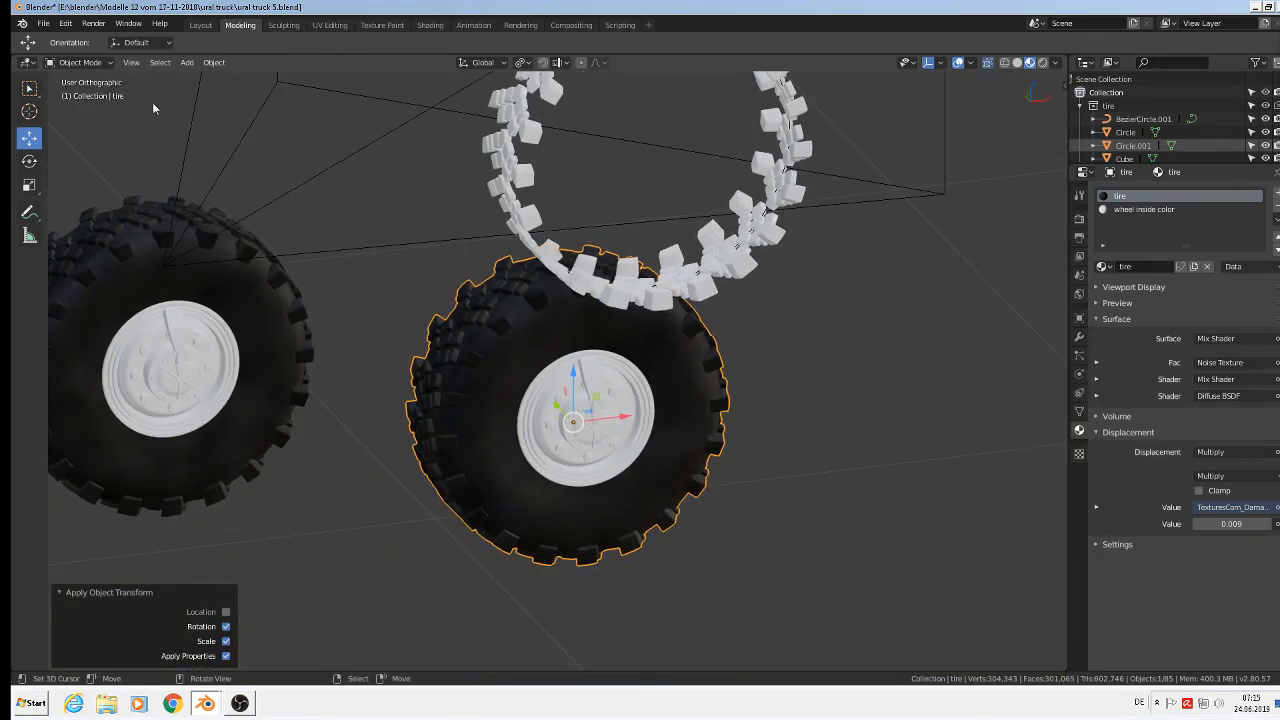
{"action": "left_click", "coordinate": [214, 62]}
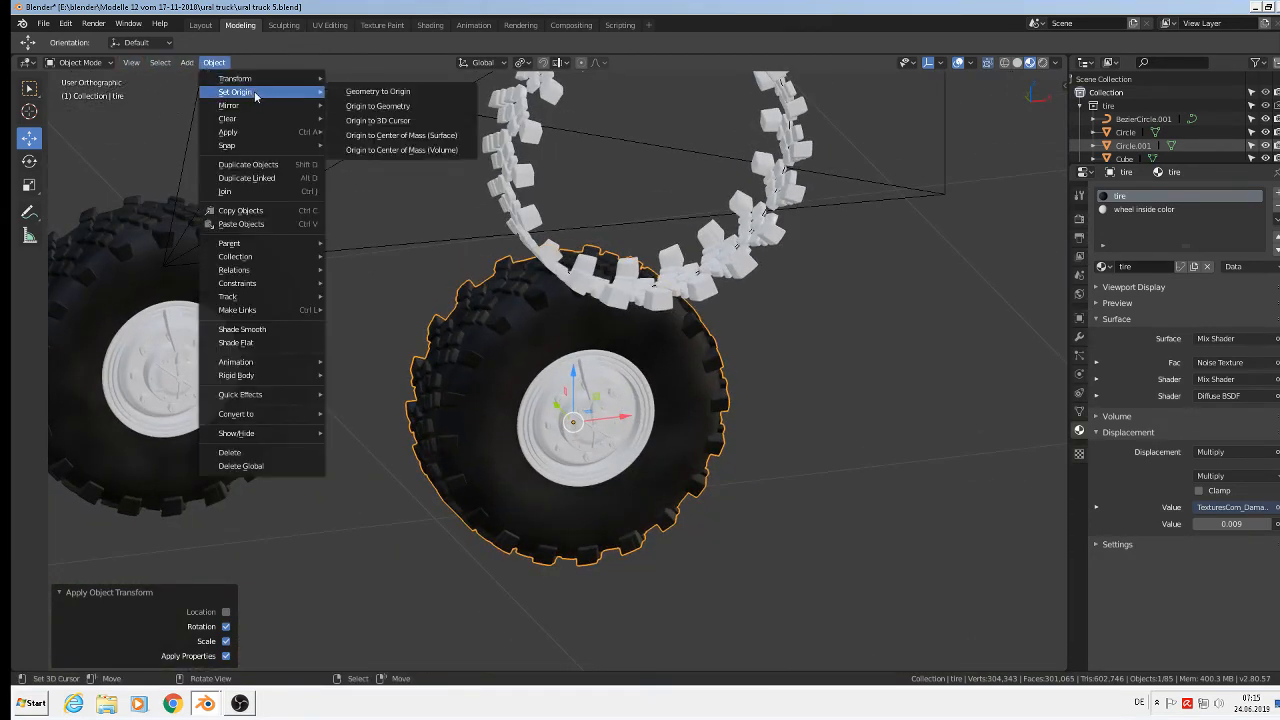
{"action": "left_click", "coordinate": [383, 108]}
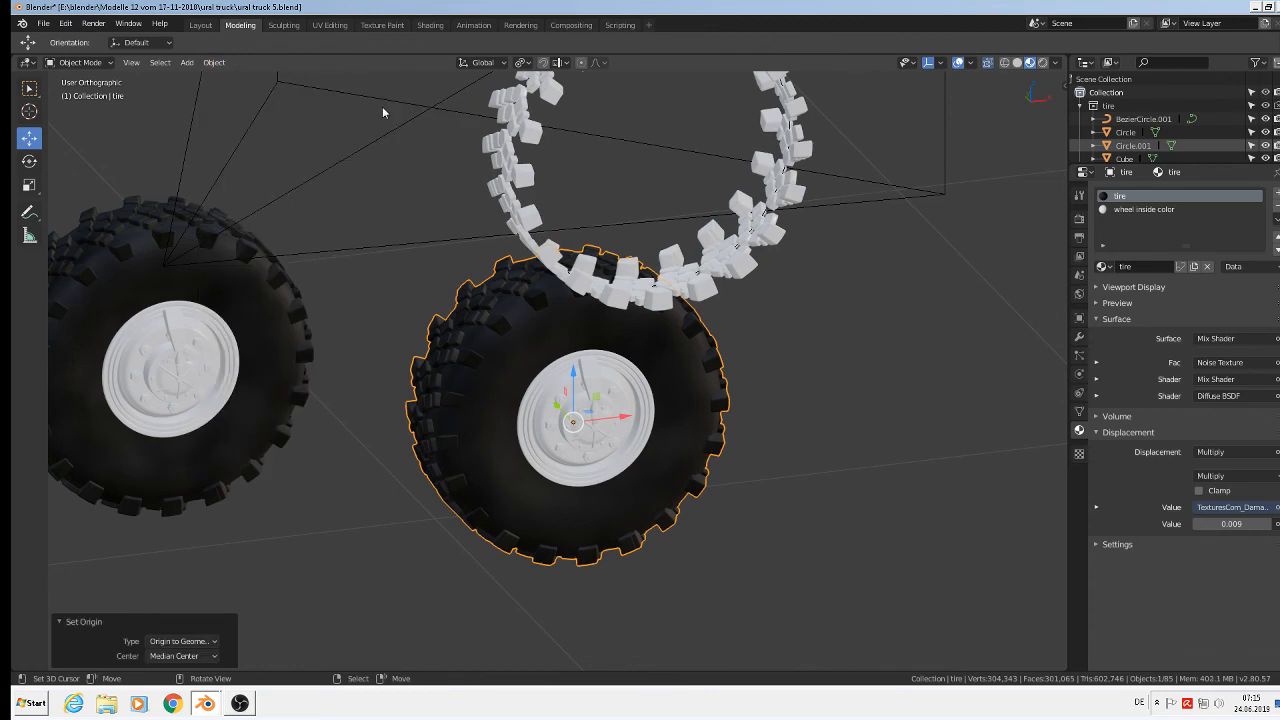
Step: Clear the joined wheel's location to move it to the world origin, and view it from the front
{"action": "middle_click_drag", "start_coordinate": [672, 388], "coordinate": [612, 400]}
{"action": "scroll", "coordinate": [612, 400], "scroll_direction": "down", "scroll_amount": 10}
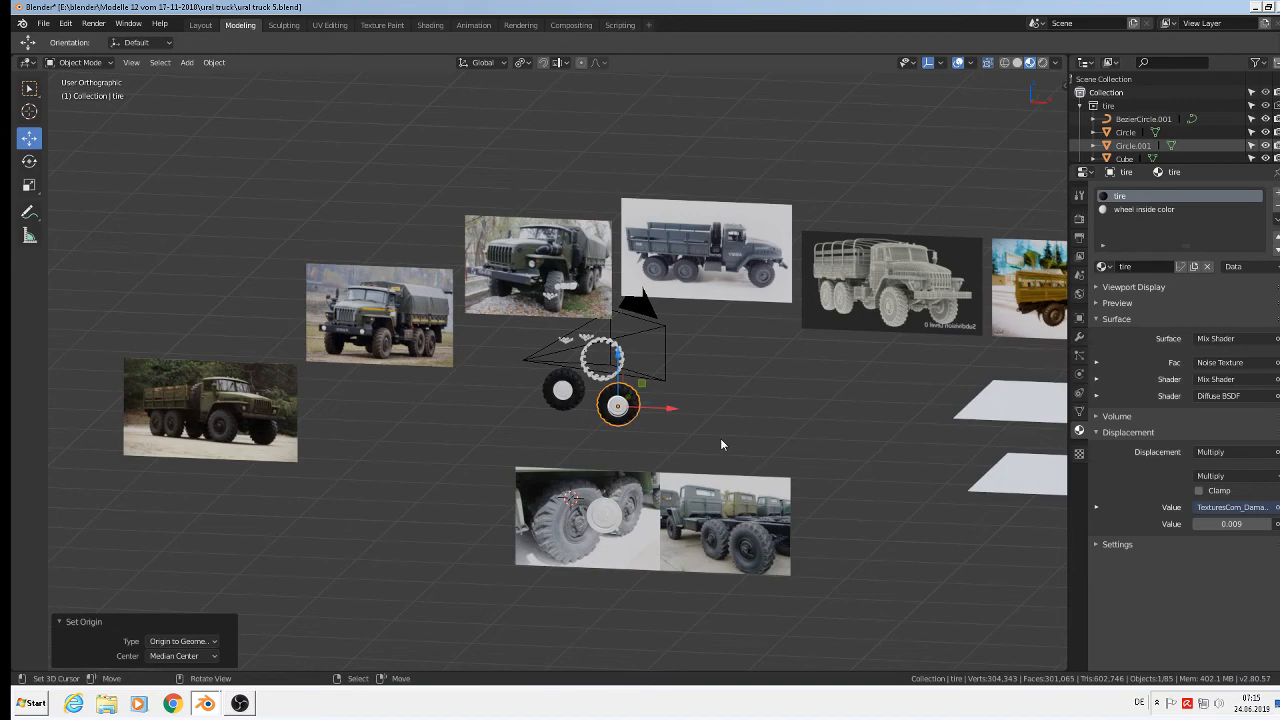
{"action": "key", "text": "alt+g"}
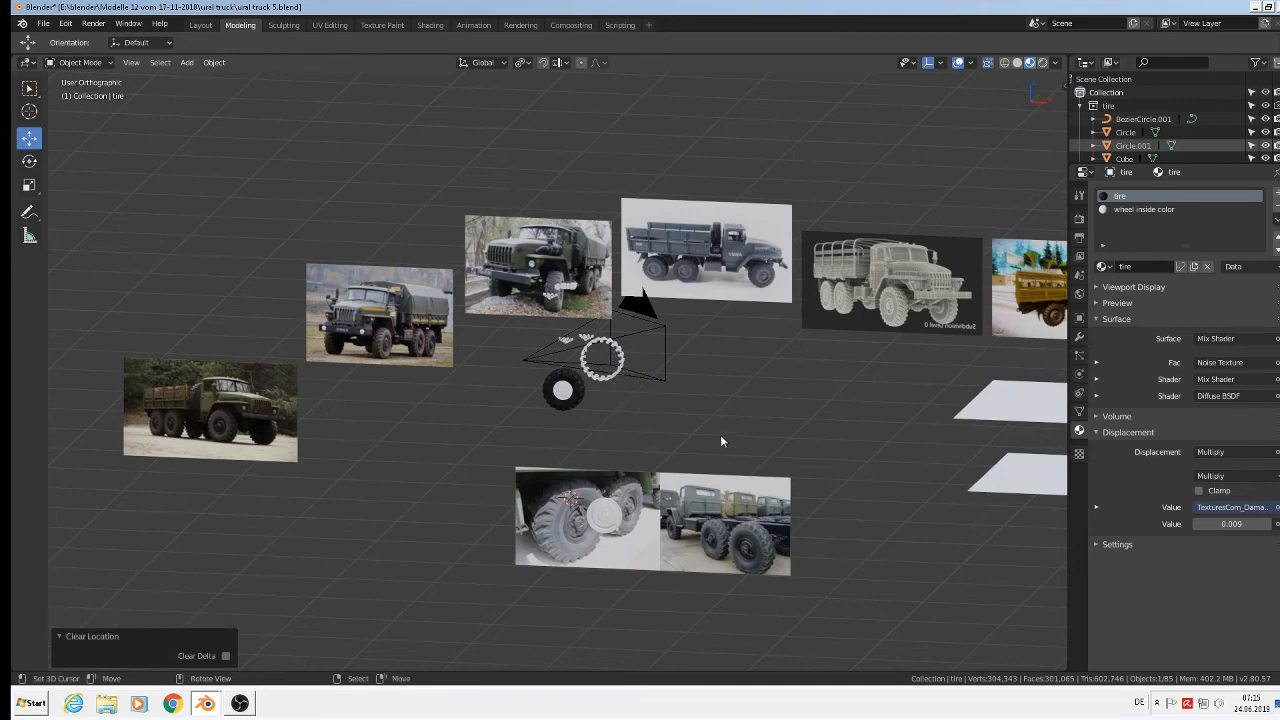
{"action": "scroll", "coordinate": [720, 436], "scroll_direction": "down", "scroll_amount": 3}
{"action": "scroll", "coordinate": [940, 400], "scroll_direction": "down", "scroll_amount": 3}
{"action": "scroll", "coordinate": [940, 404], "scroll_direction": "up", "scroll_amount": 10}
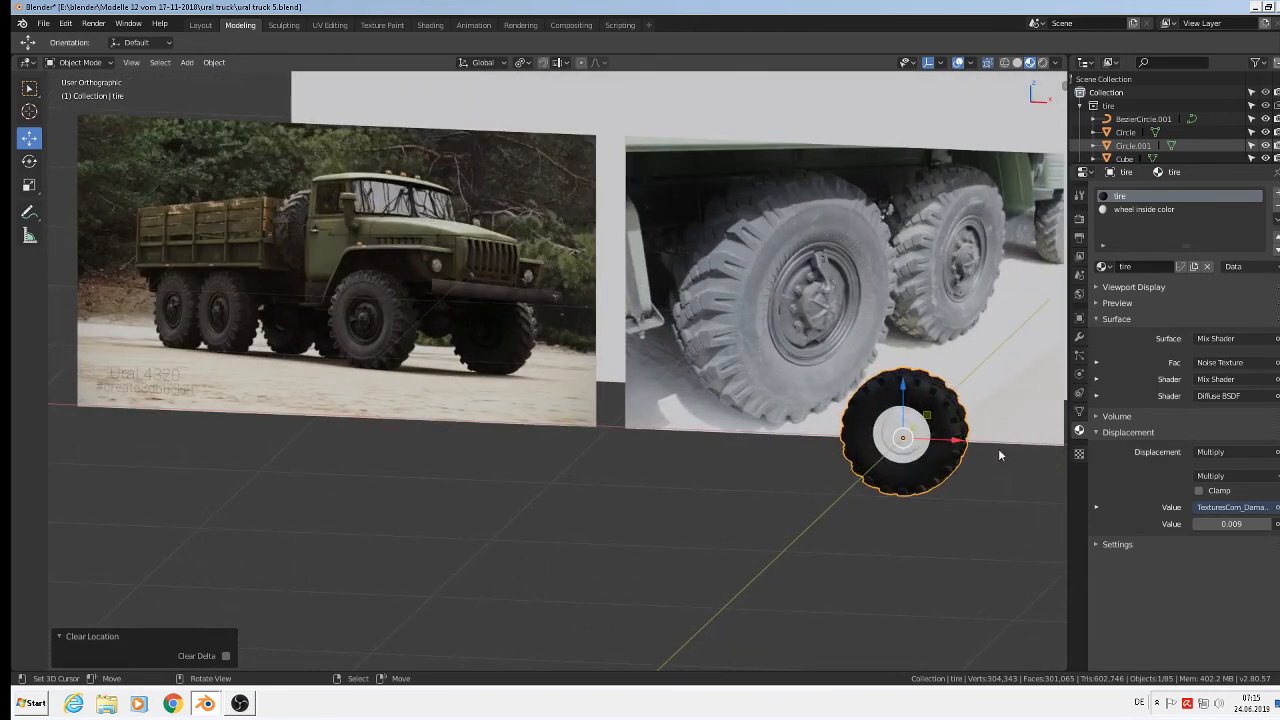
{"action": "key", "text": "KP_1"}
{"action": "scroll", "coordinate": [985, 453], "scroll_direction": "down", "scroll_amount": 2}
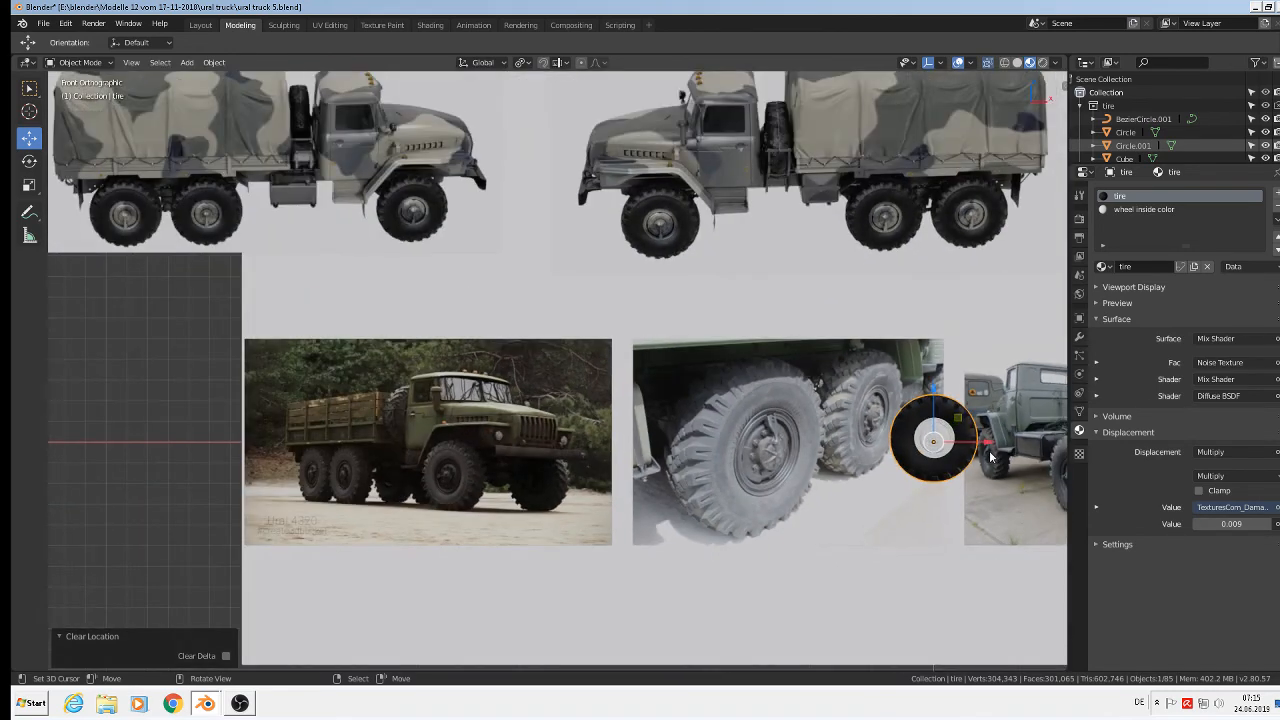
{"action": "middle_click_drag", "start_coordinate": [883, 417], "coordinate": [661, 348], "text": "shift"}
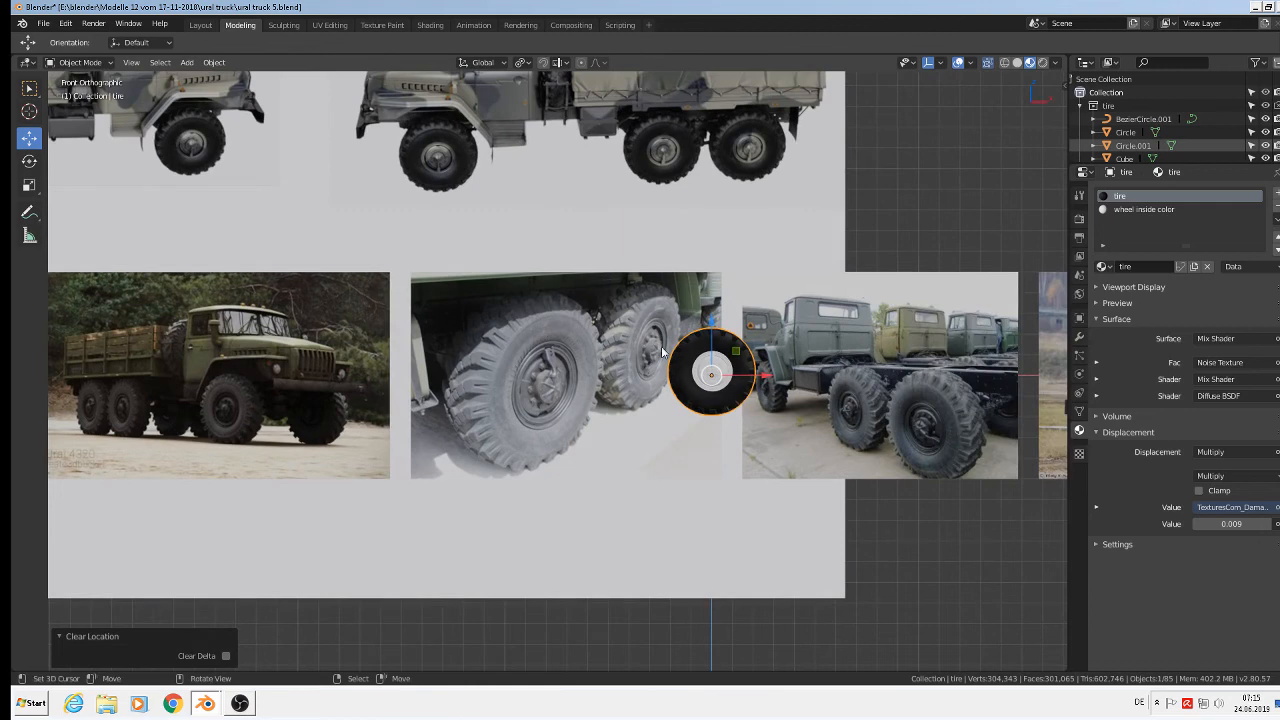
{"action": "scroll", "coordinate": [661, 348], "scroll_direction": "up", "scroll_amount": 3}
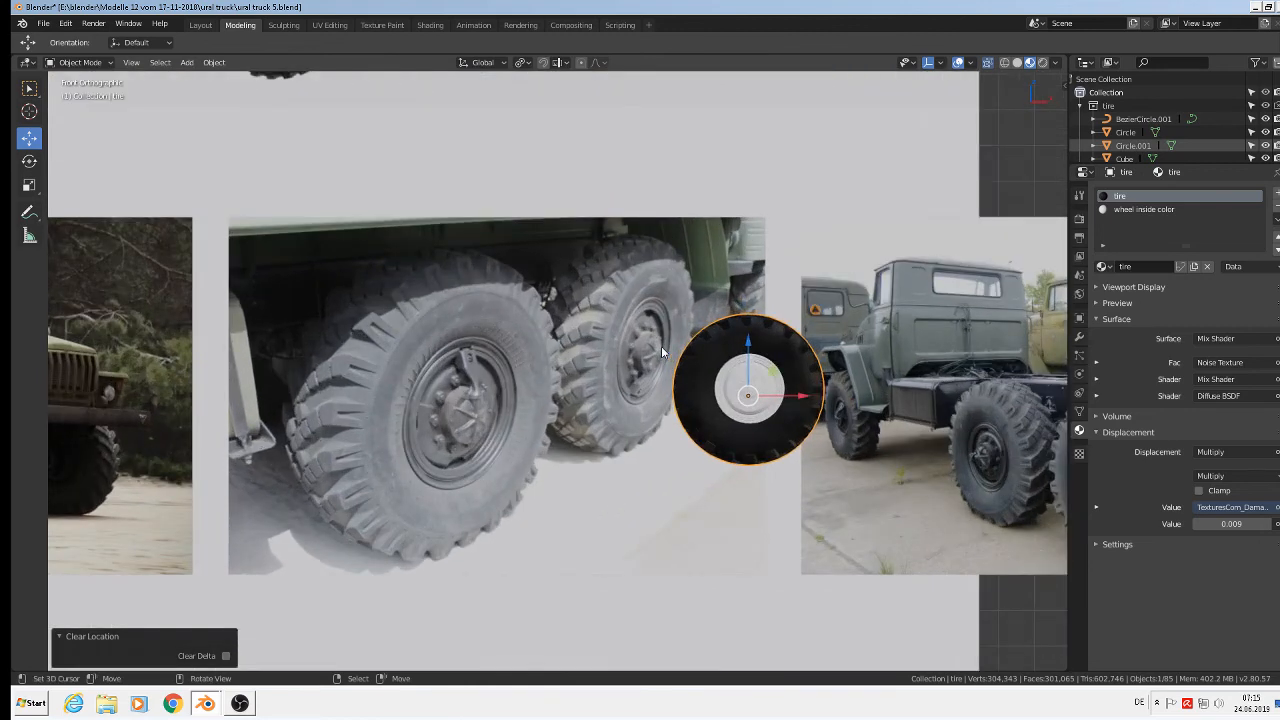
Step: Add the wheel to a new collection and open its instancing settings
{"action": "key", "text": "ctrl+g"}
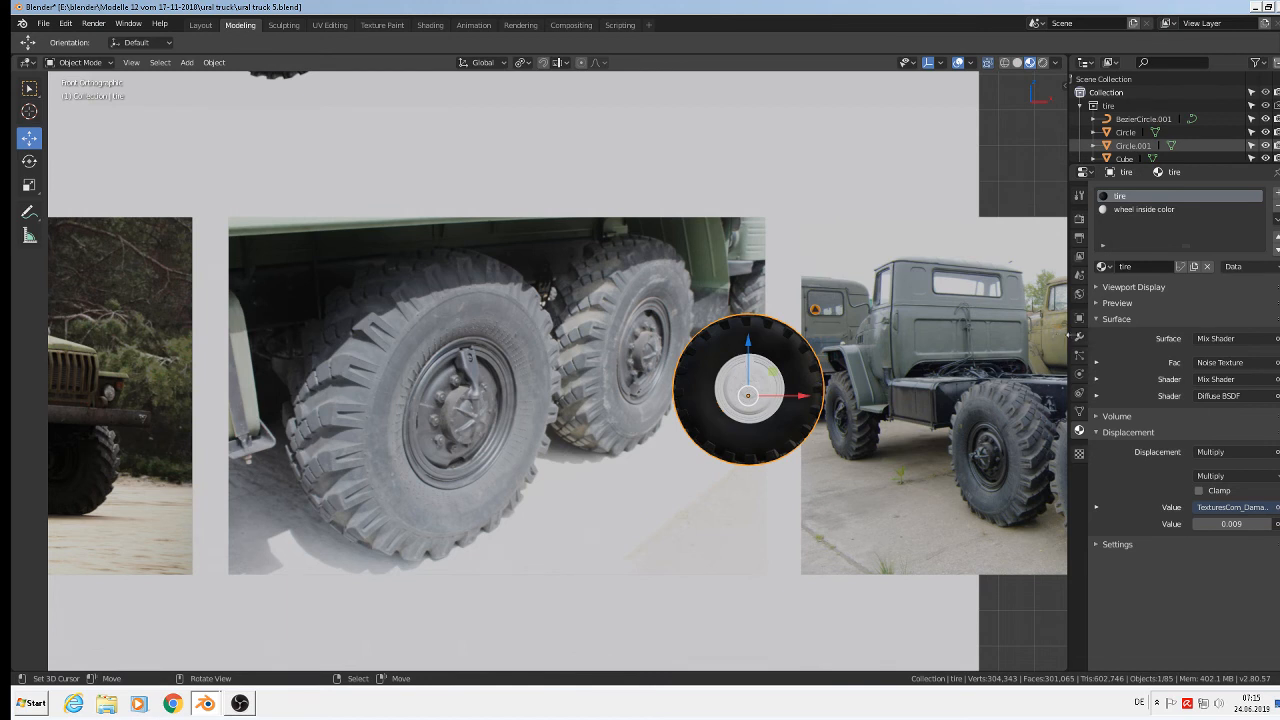
{"action": "left_click", "coordinate": [1079, 318]}
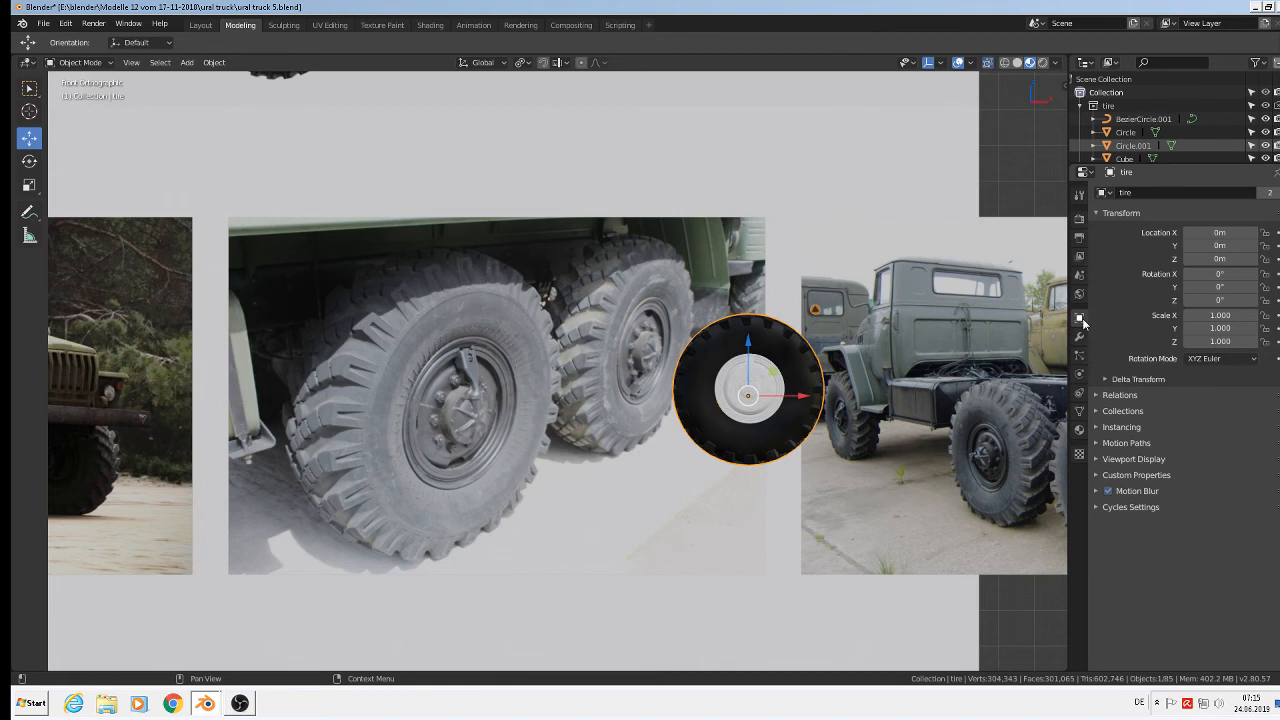
{"action": "left_click", "coordinate": [1080, 276]}
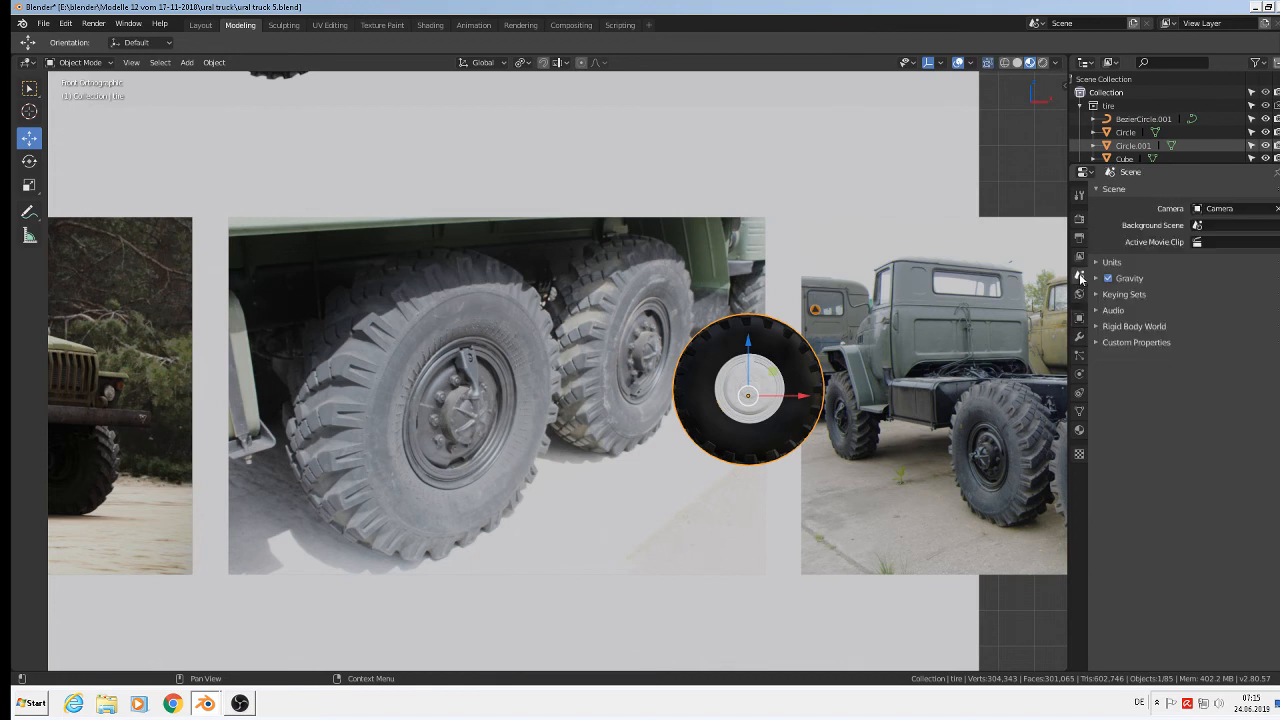
{"action": "left_click", "coordinate": [1079, 318]}
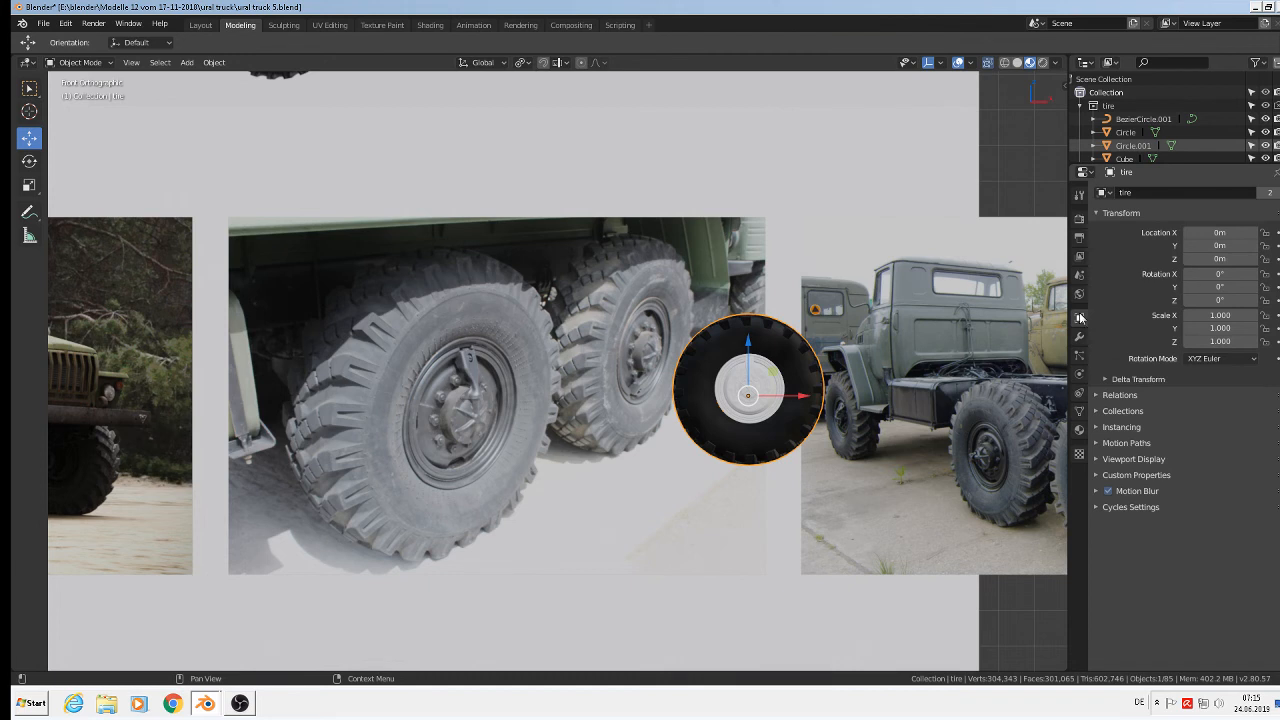
{"action": "left_click", "coordinate": [1100, 428]}
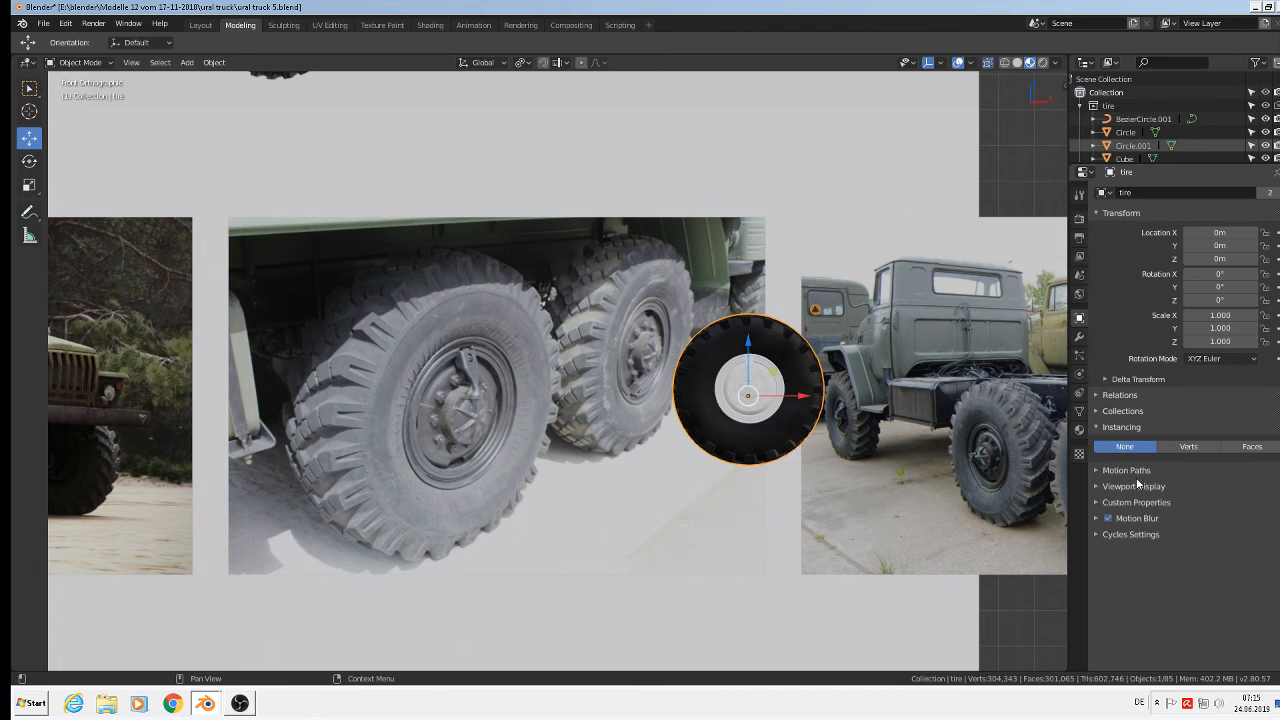
Step: Try vertex instancing on the wheel, check its relations and collections settings, and set instancing back to None
{"action": "left_click", "coordinate": [1180, 447]}
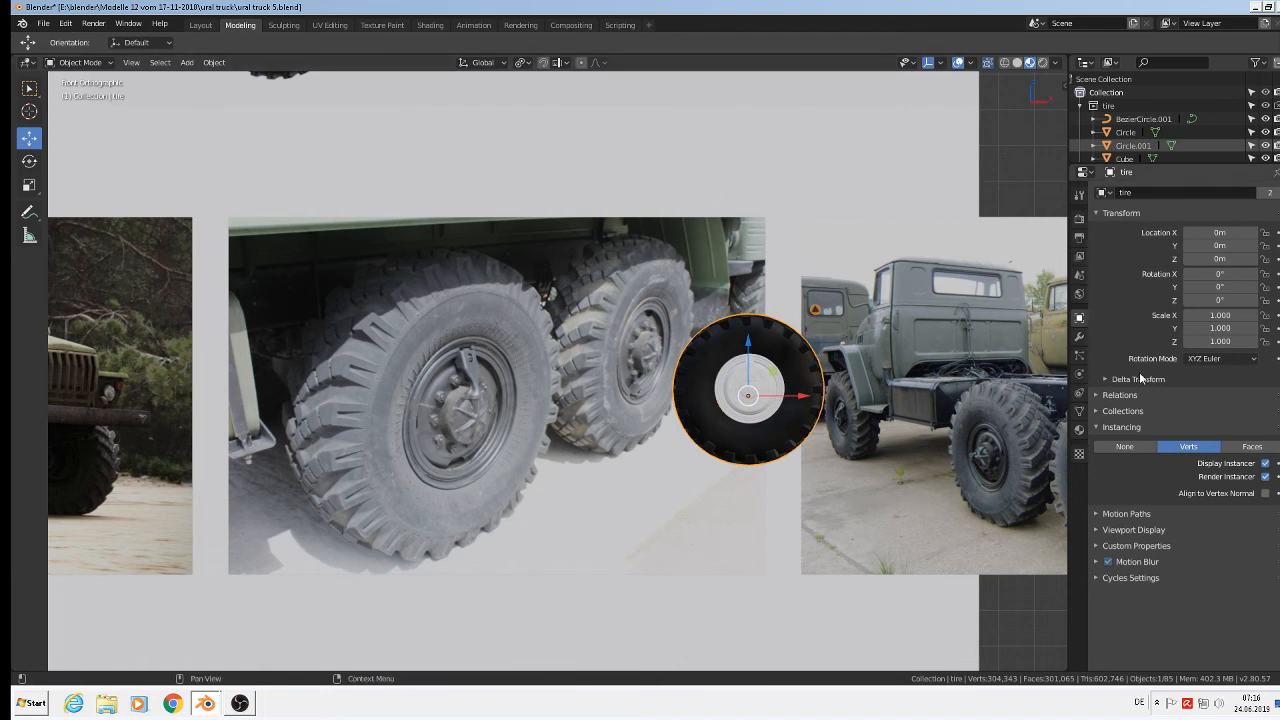
{"action": "left_click", "coordinate": [1107, 380]}
{"action": "left_click", "coordinate": [1107, 380]}
{"action": "left_click", "coordinate": [1098, 396]}
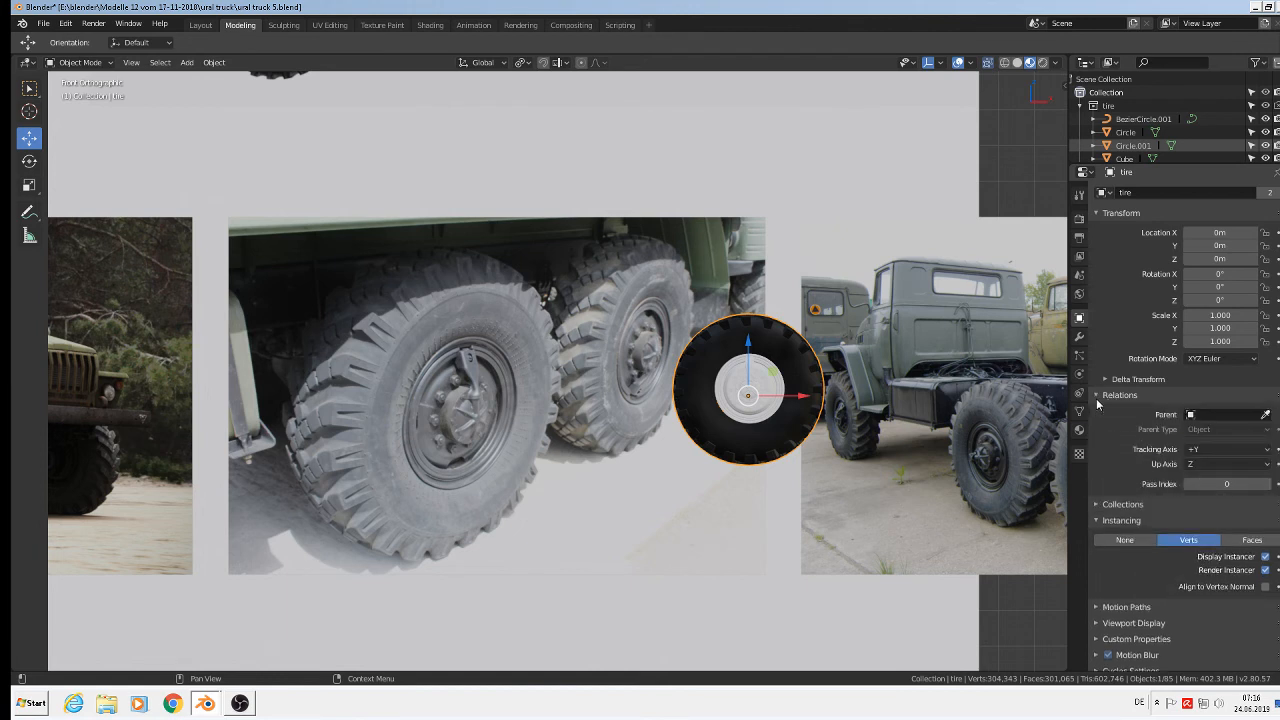
{"action": "left_click", "coordinate": [1098, 397]}
{"action": "left_click", "coordinate": [1098, 412]}
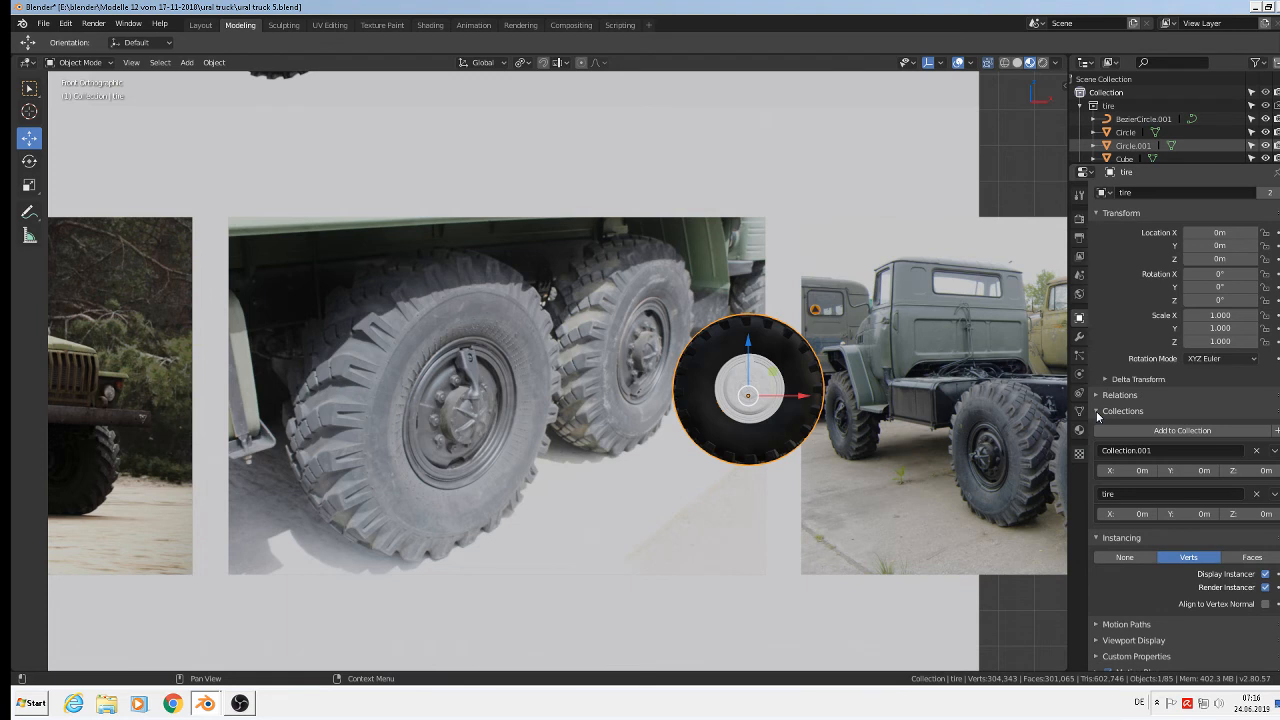
{"action": "left_click", "coordinate": [1098, 411]}
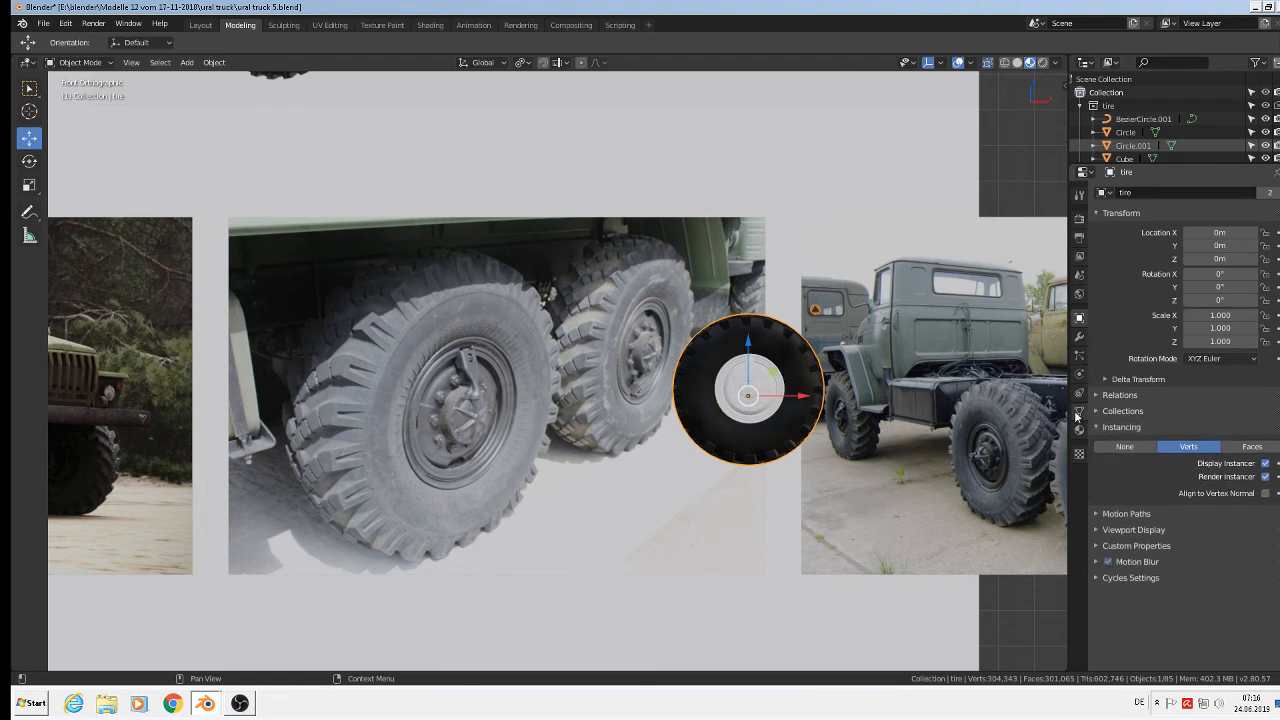
{"action": "left_click", "coordinate": [186, 63]}
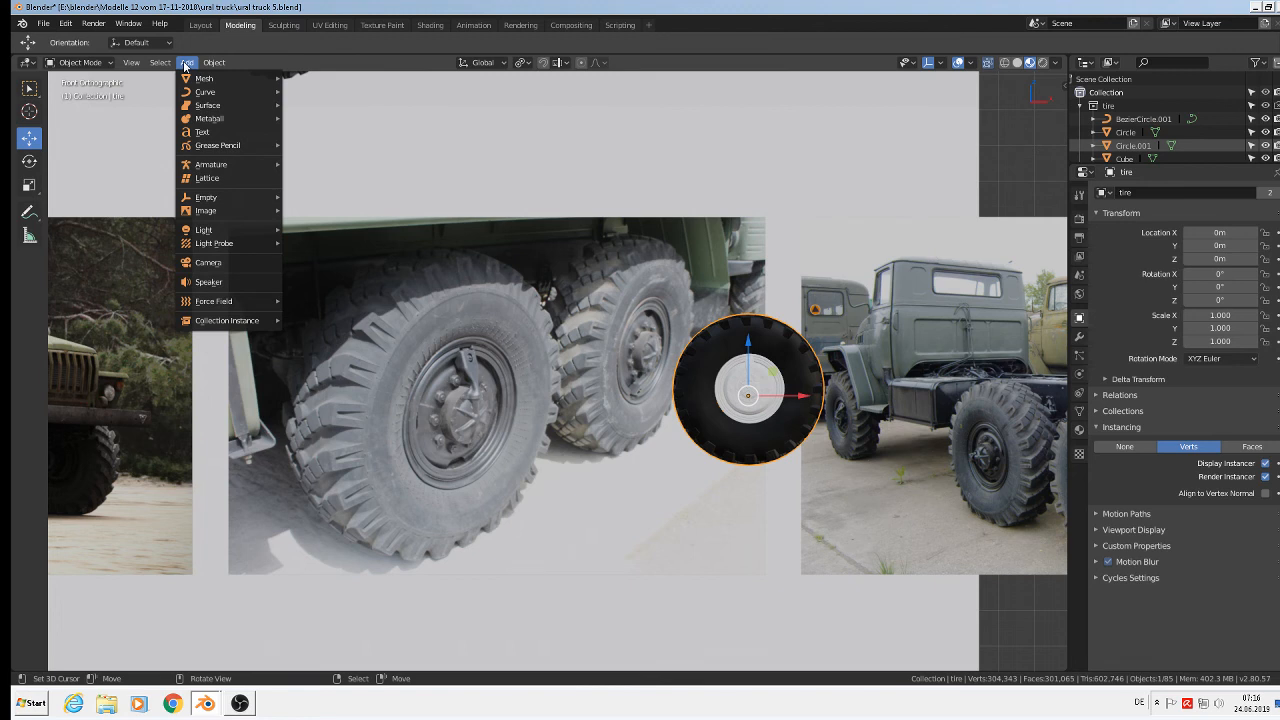
{"action": "mouse_move", "coordinate": [210, 321]}
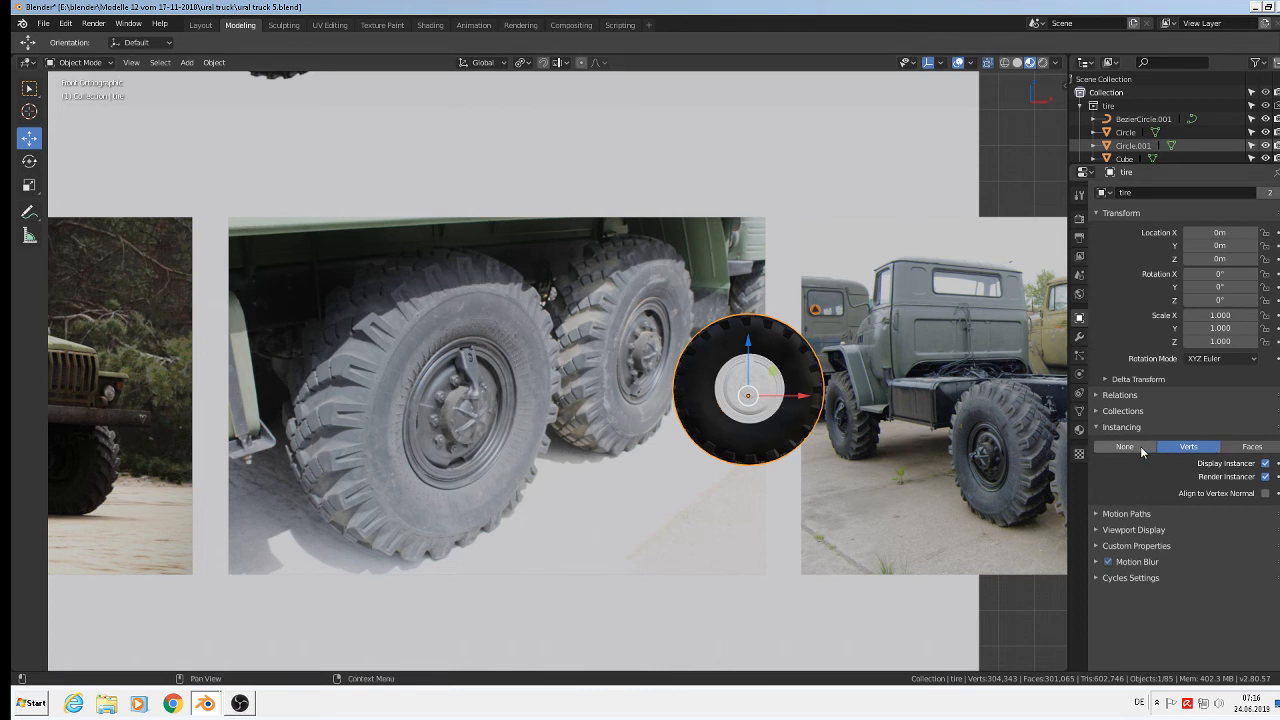
{"action": "left_click", "coordinate": [1142, 450]}
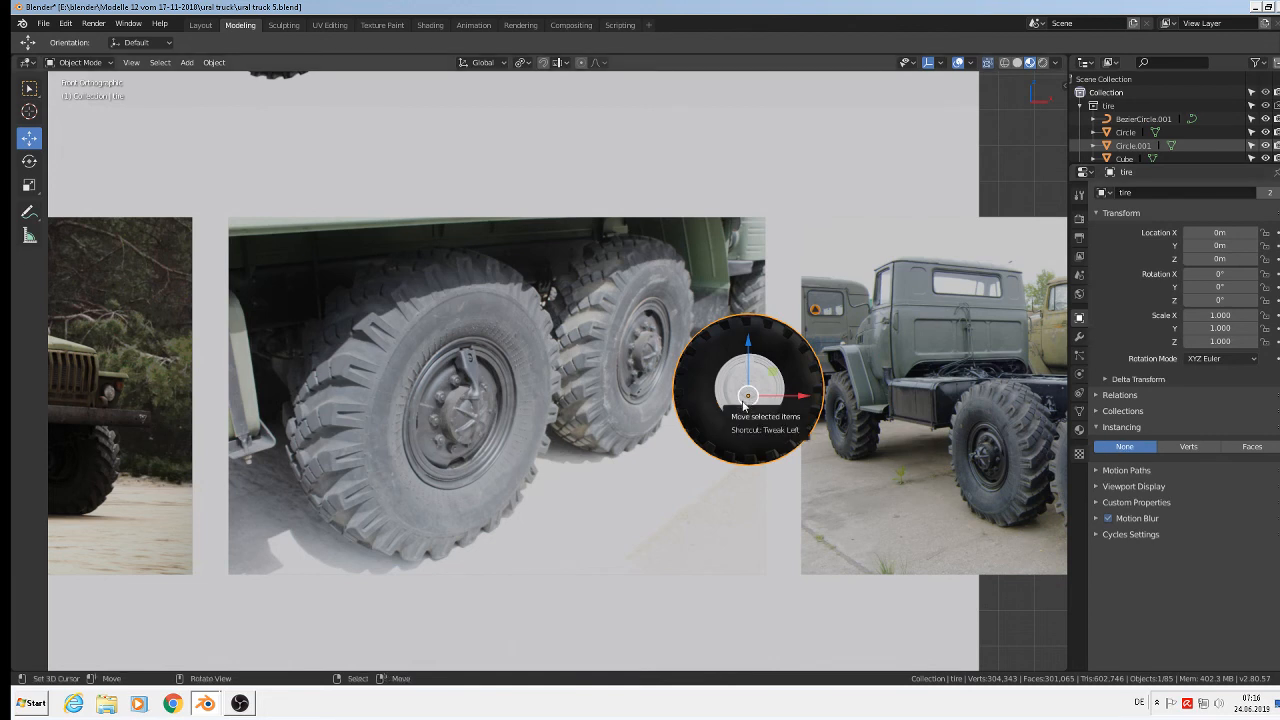
Step: Clear the wheel's location and add the wheel to a new collection named "3d tire"
{"action": "key", "text": "alt+g"}
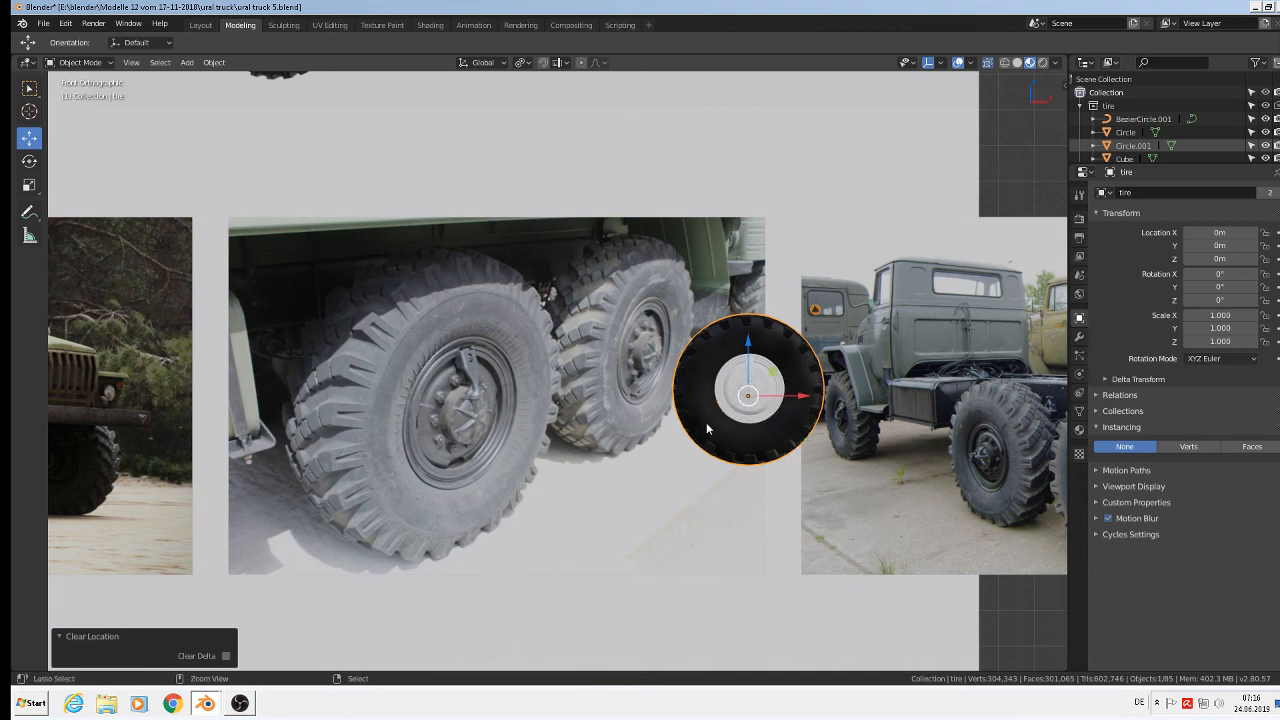
{"action": "key", "text": "ctrl+g"}
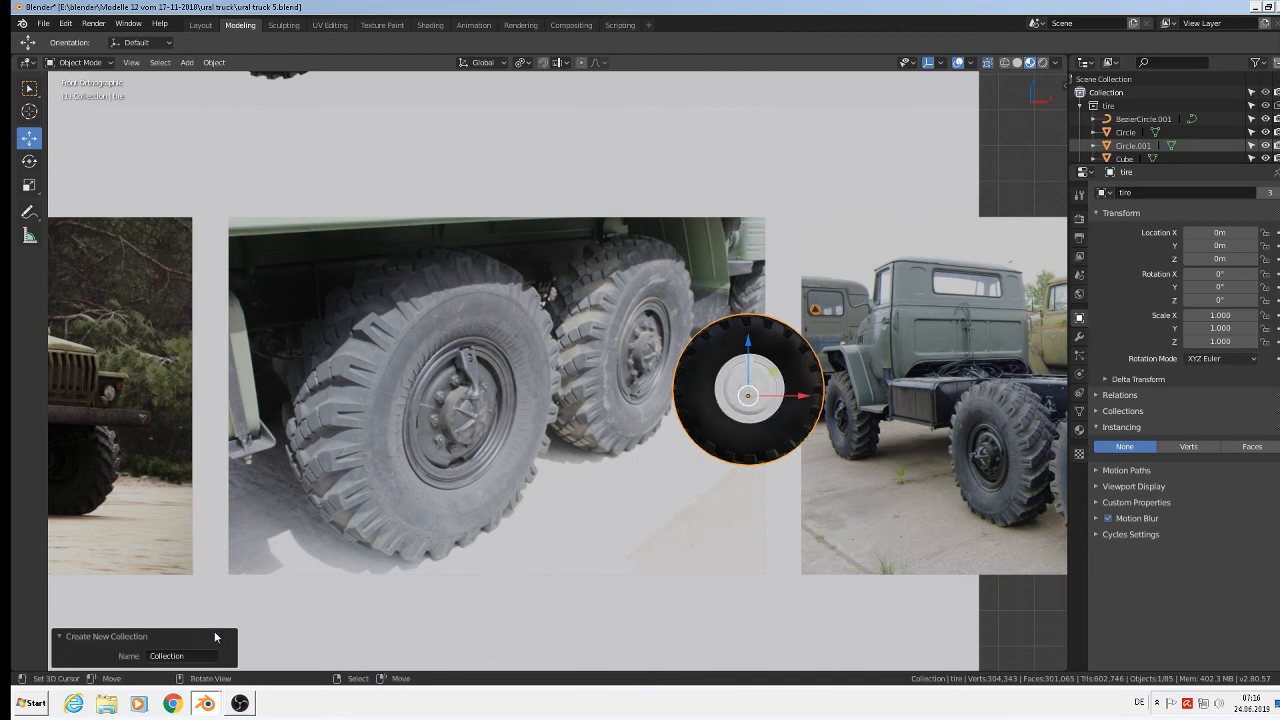
{"action": "left_click", "coordinate": [191, 660]}
{"action": "type", "text": "3d tire"}
{"action": "key", "text": "Return"}
Step: Hide the "tire" collection and make the main "Collection" the active one
{"action": "scroll", "coordinate": [660, 407], "scroll_direction": "down", "scroll_amount": 3}
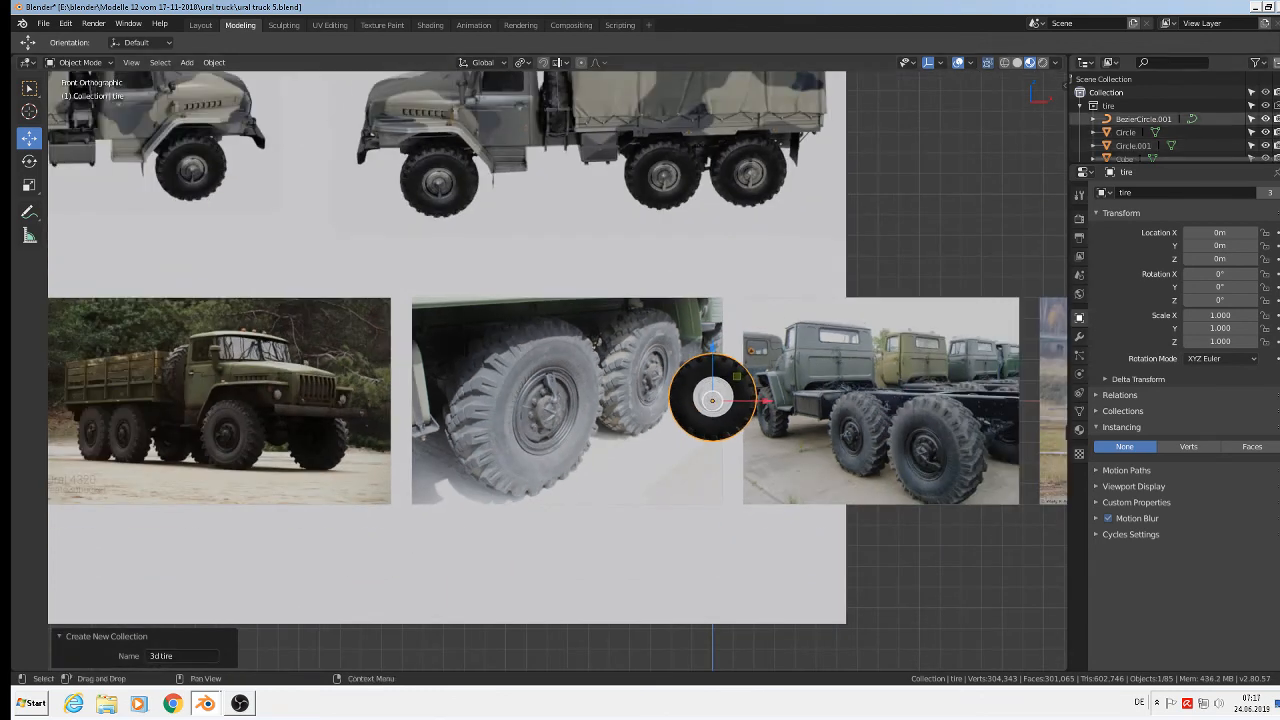
{"action": "left_click", "coordinate": [1265, 106]}
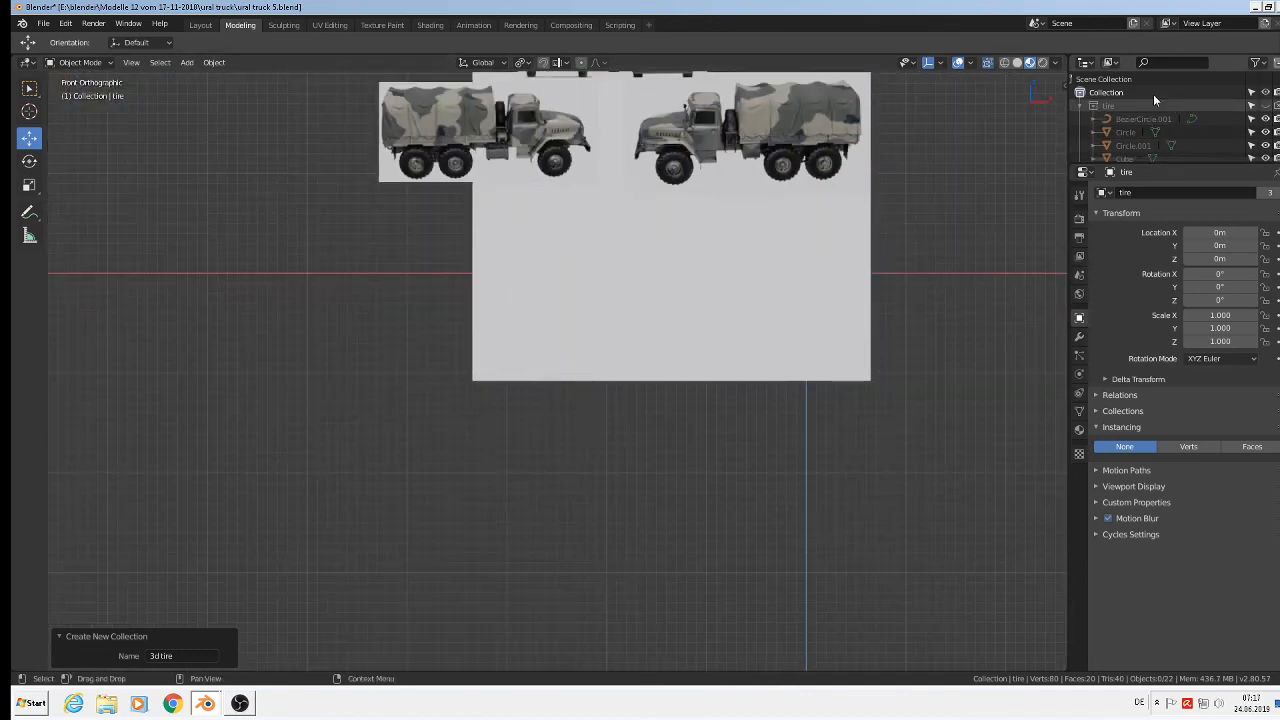
{"action": "scroll", "coordinate": [386, 357], "scroll_direction": "down", "scroll_amount": 5}
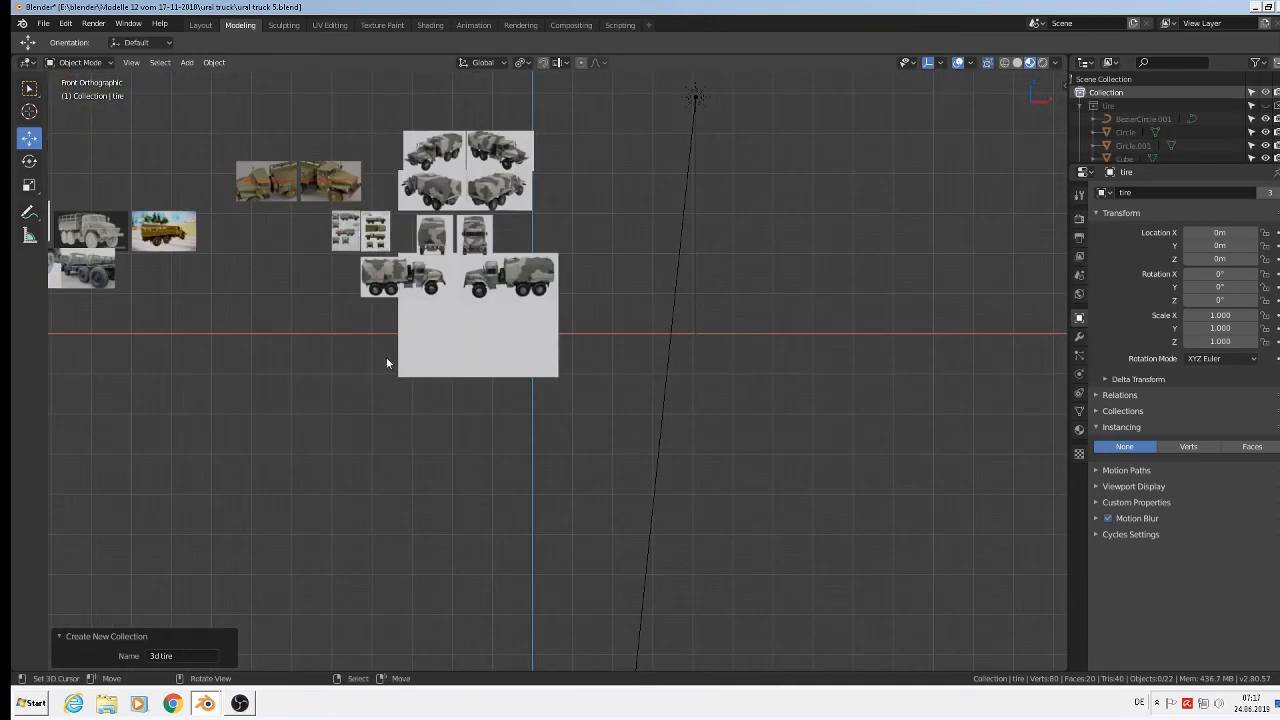
Step: Place the 3D cursor in empty space beside the reference images and add a "3d tire" collection instance at about X -6.59, Y 2.44, Z 0.277 m
{"action": "scroll", "coordinate": [240, 290], "scroll_direction": "up", "scroll_amount": 4}
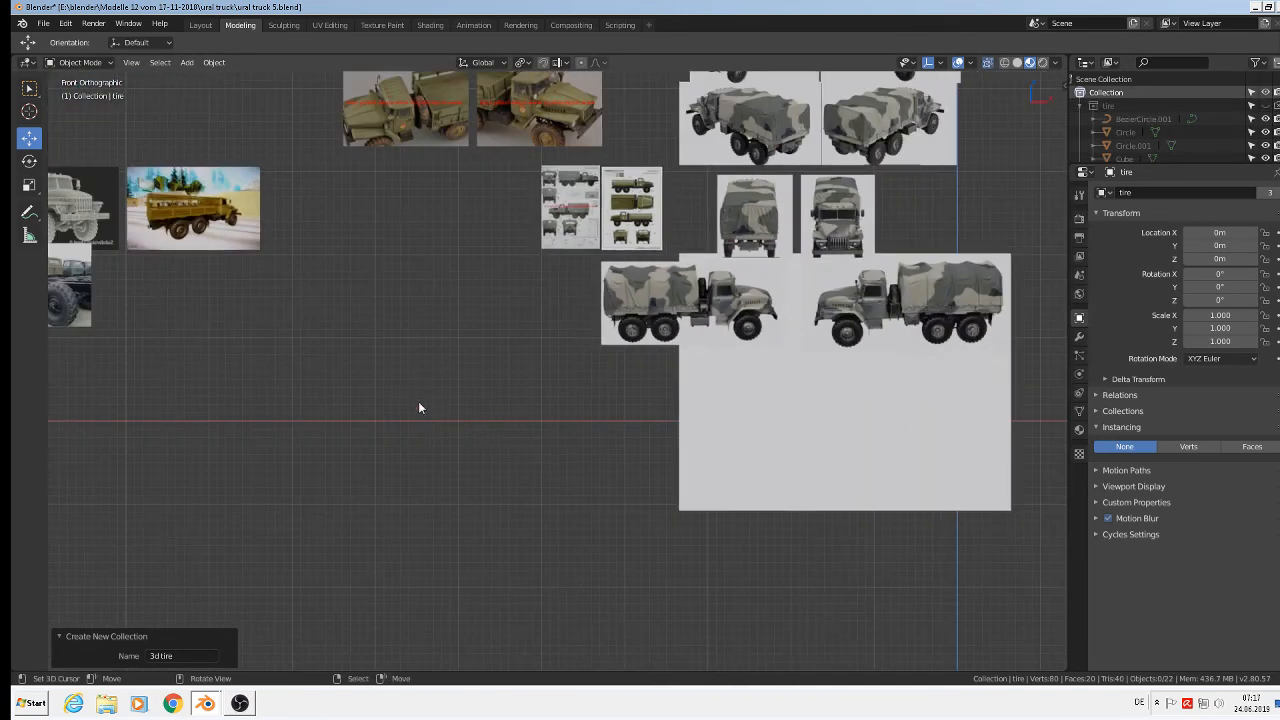
{"action": "left_click", "coordinate": [410, 400]}
{"action": "scroll", "coordinate": [395, 440], "scroll_direction": "up", "scroll_amount": 3}
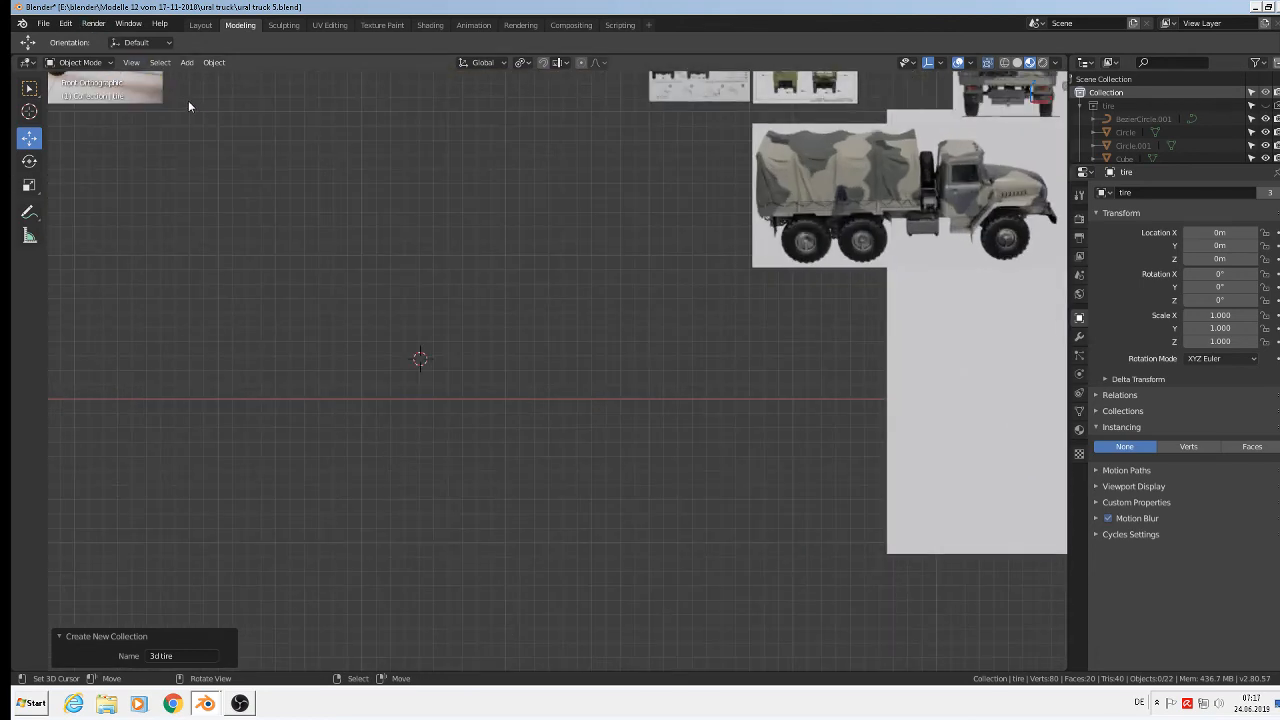
{"action": "left_click", "coordinate": [187, 62]}
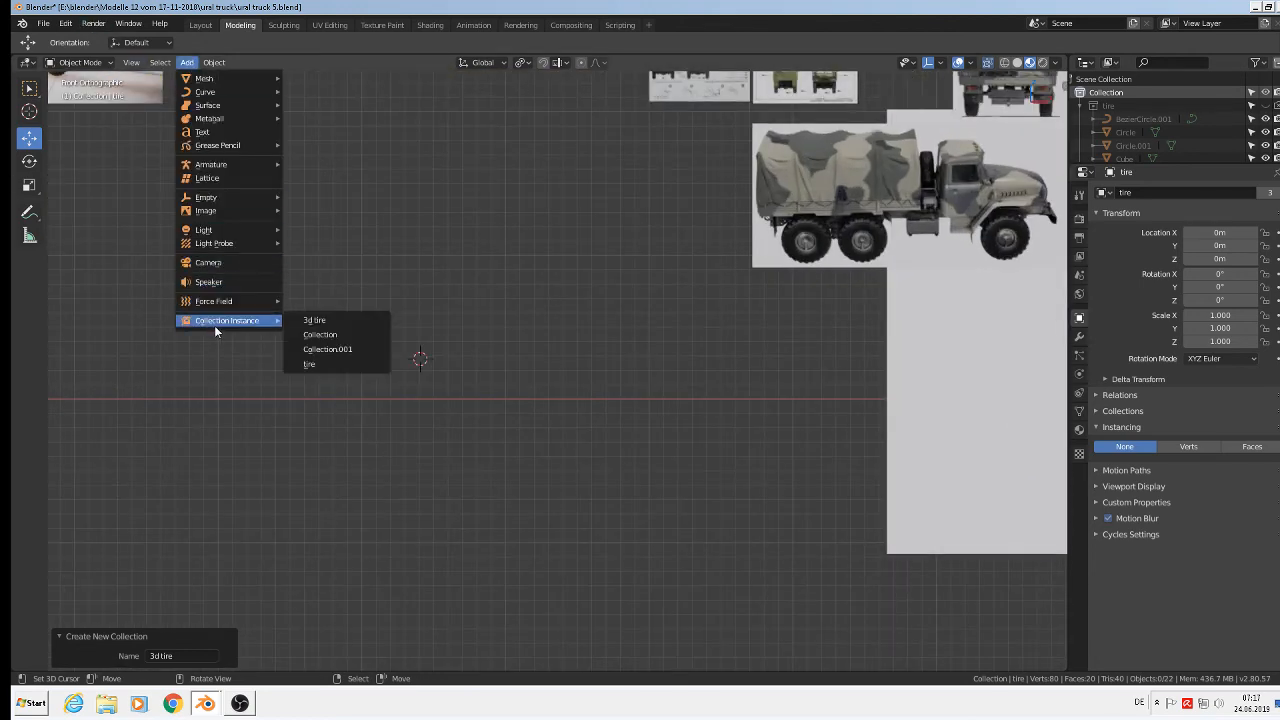
{"action": "left_click", "coordinate": [320, 321]}
{"action": "scroll", "coordinate": [412, 365], "scroll_direction": "up", "scroll_amount": 3}
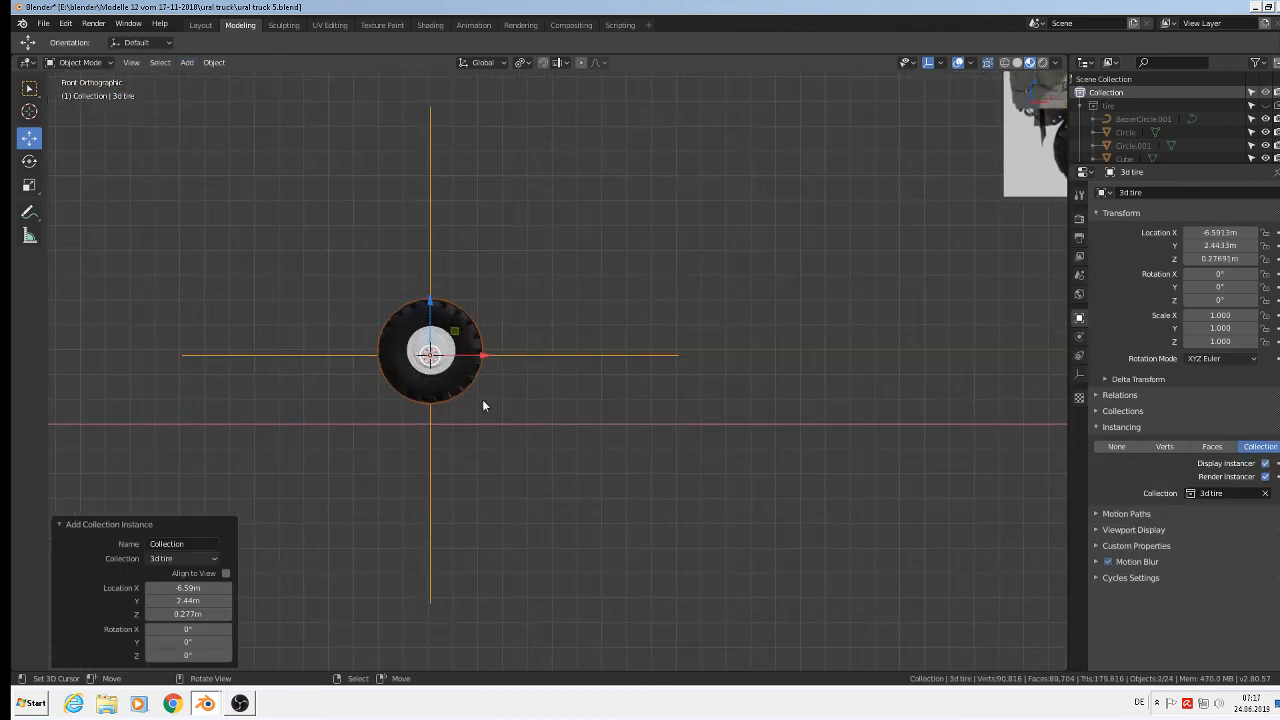
{"action": "scroll", "coordinate": [564, 470], "scroll_direction": "down", "scroll_amount": 9}
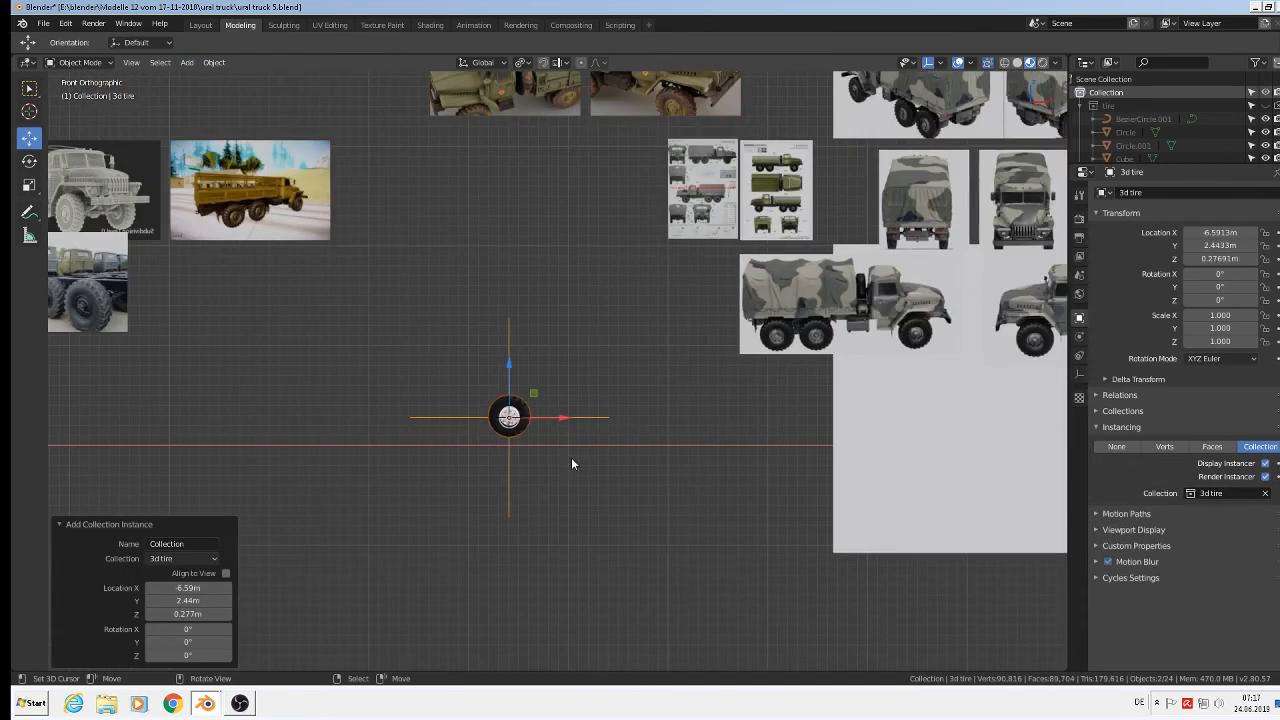
Step: Examine the placed tire instance against the surrounding reference images from the front and at an angle
{"action": "scroll", "coordinate": [580, 468], "scroll_direction": "down", "scroll_amount": 3}
{"action": "scroll", "coordinate": [347, 412], "scroll_direction": "up", "scroll_amount": 6}
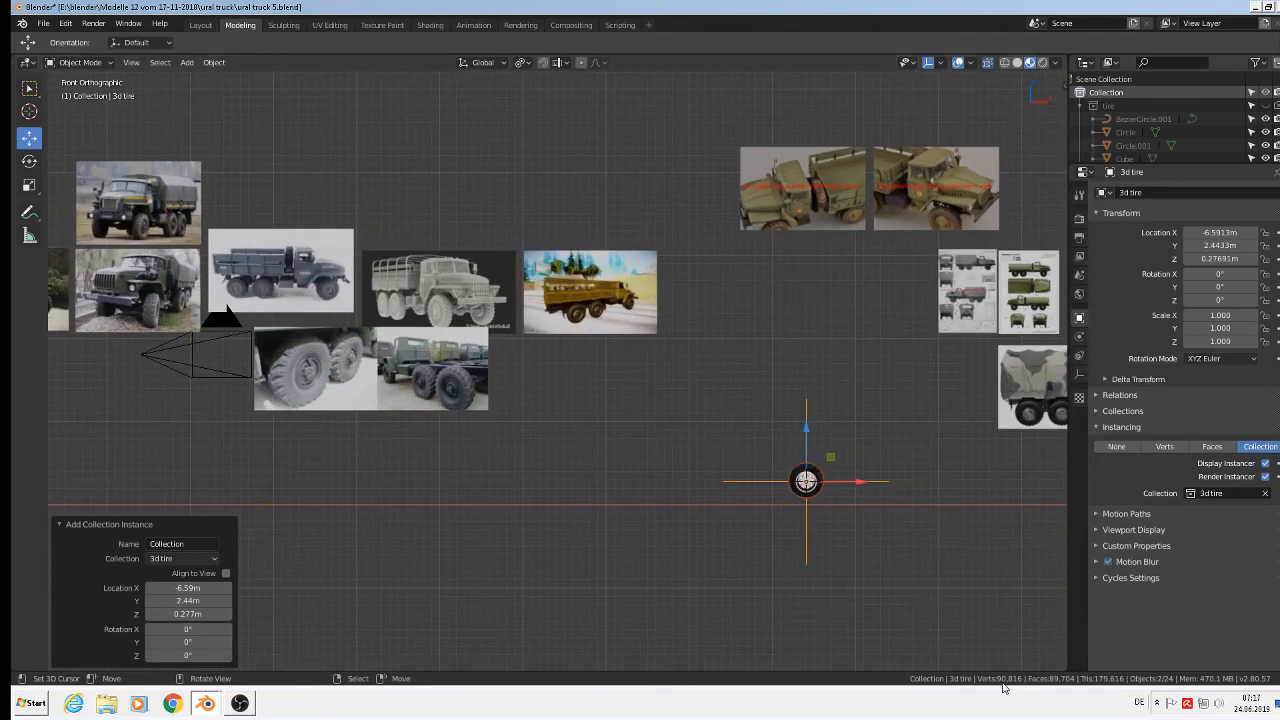
{"action": "scroll", "coordinate": [902, 586], "scroll_direction": "down", "scroll_amount": 4}
{"action": "scroll", "coordinate": [905, 578], "scroll_direction": "up", "scroll_amount": 3}
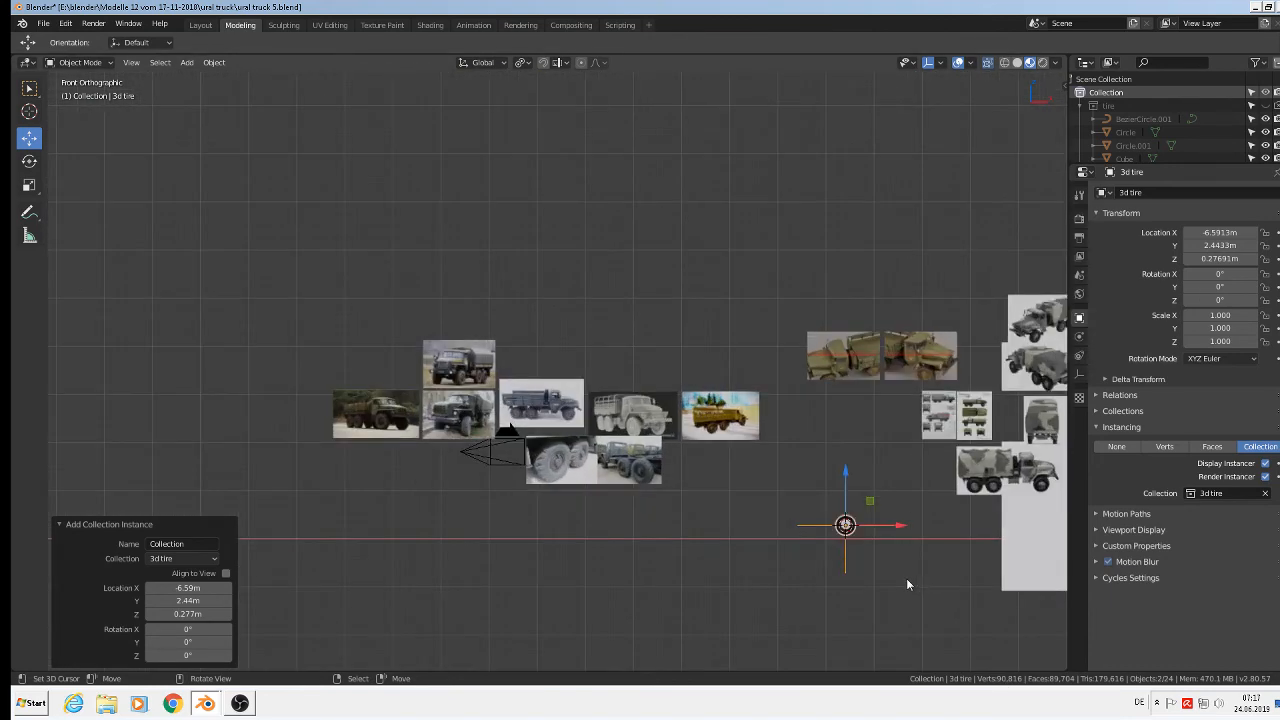
{"action": "middle_click_drag", "start_coordinate": [881, 572], "coordinate": [510, 366]}
{"action": "scroll", "coordinate": [596, 417], "scroll_direction": "up", "scroll_amount": 4}
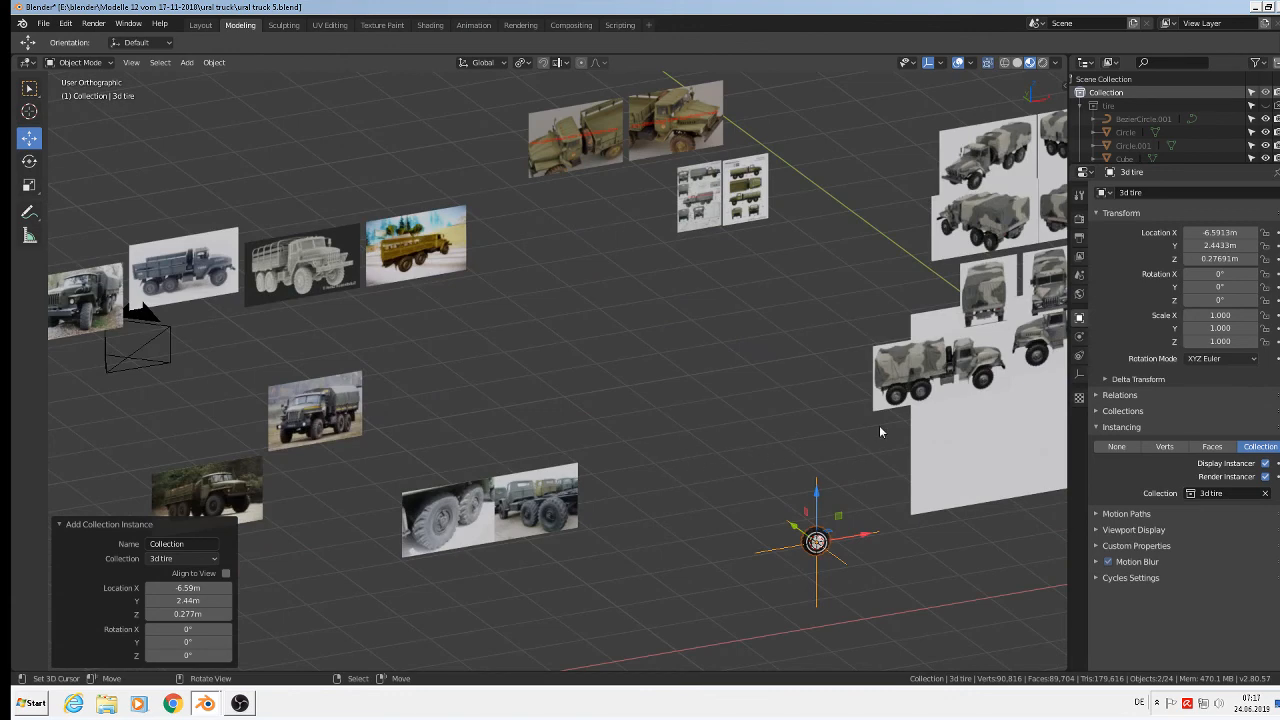
{"action": "scroll", "coordinate": [852, 556], "scroll_direction": "up", "scroll_amount": 2}
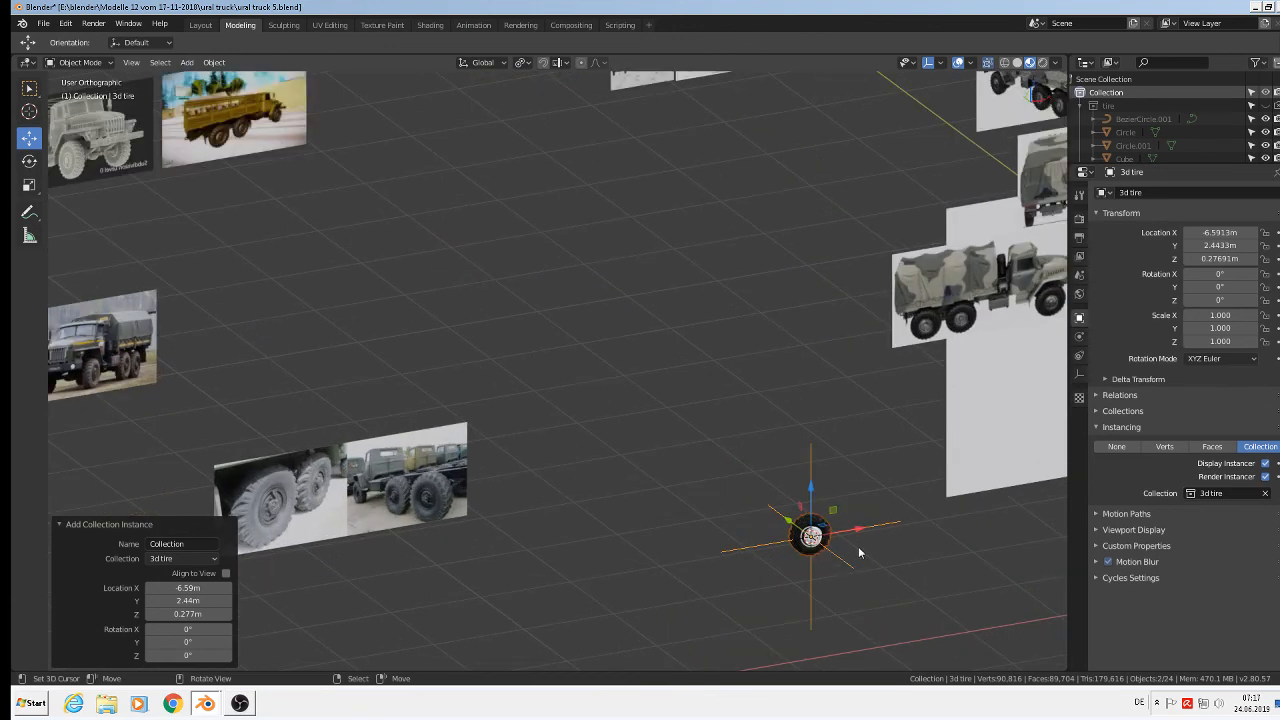
{"action": "middle_click_drag", "start_coordinate": [860, 552], "coordinate": [812, 538]}
{"action": "key", "text": "KP_1"}
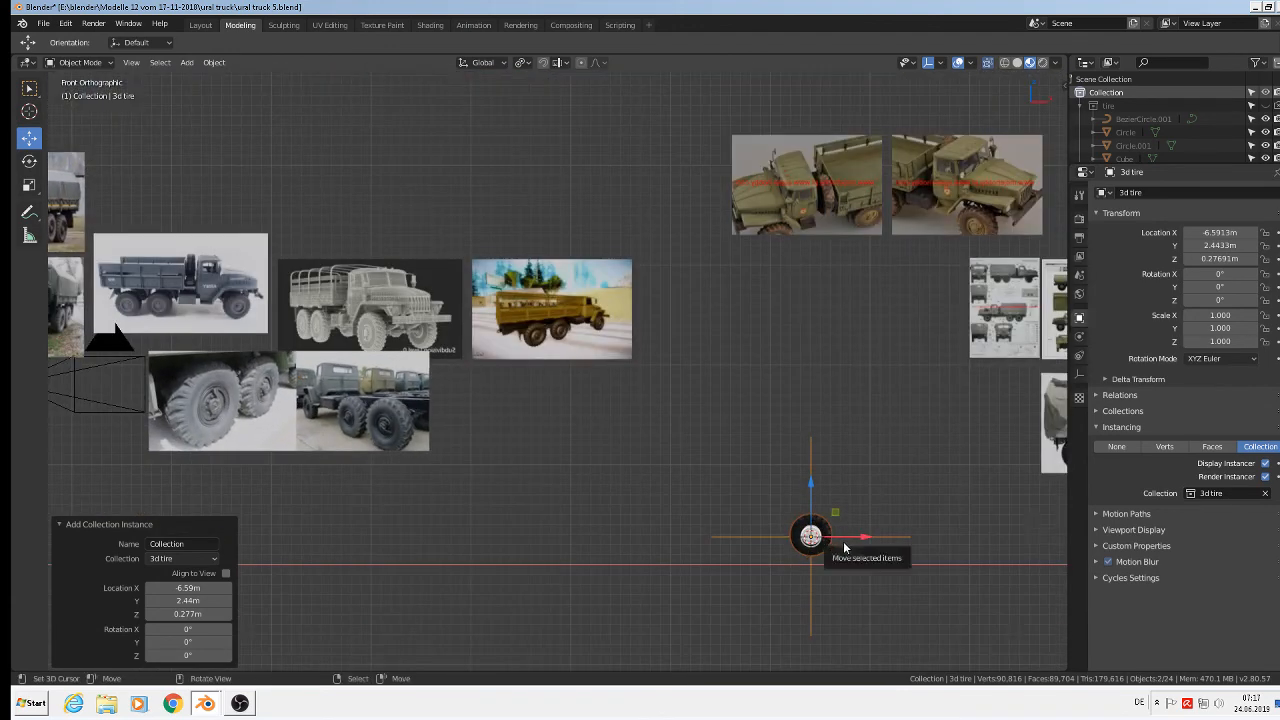
{"action": "scroll", "coordinate": [844, 545], "scroll_direction": "up", "scroll_amount": 8}
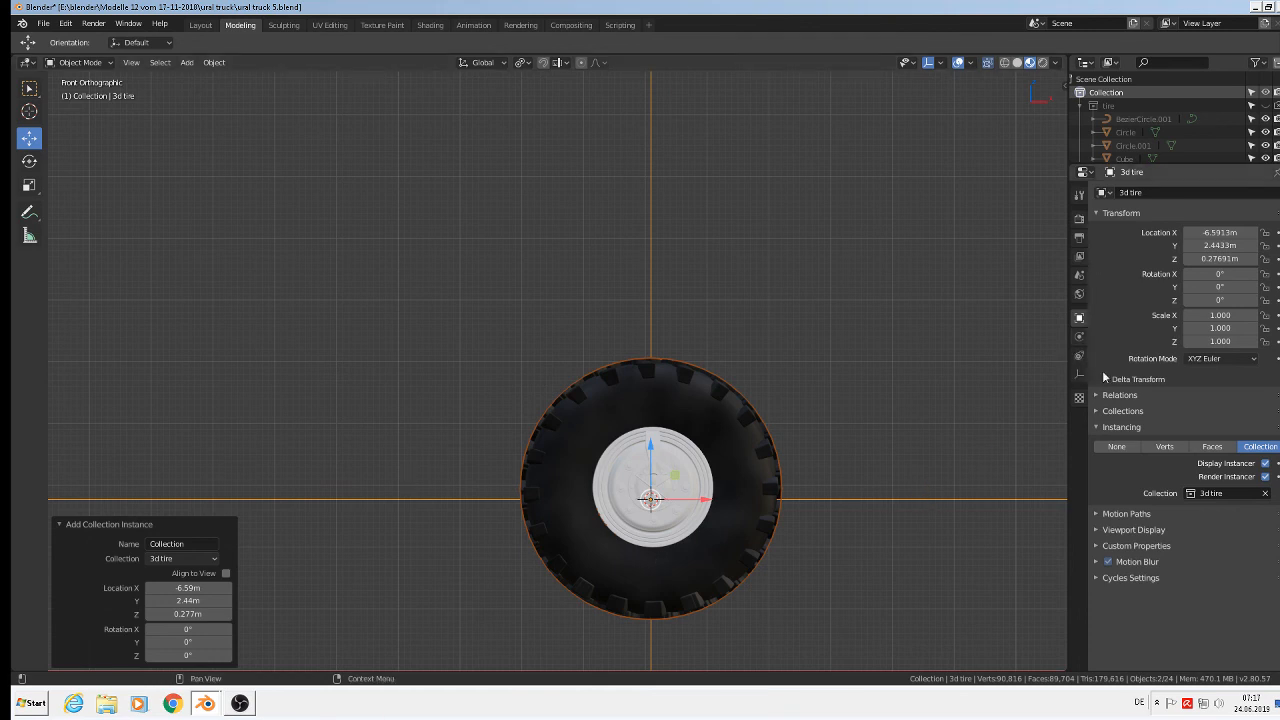
Step: Set the display size of the tire instance's plain-axes empty to 0.3 m
{"action": "left_click", "coordinate": [1095, 412]}
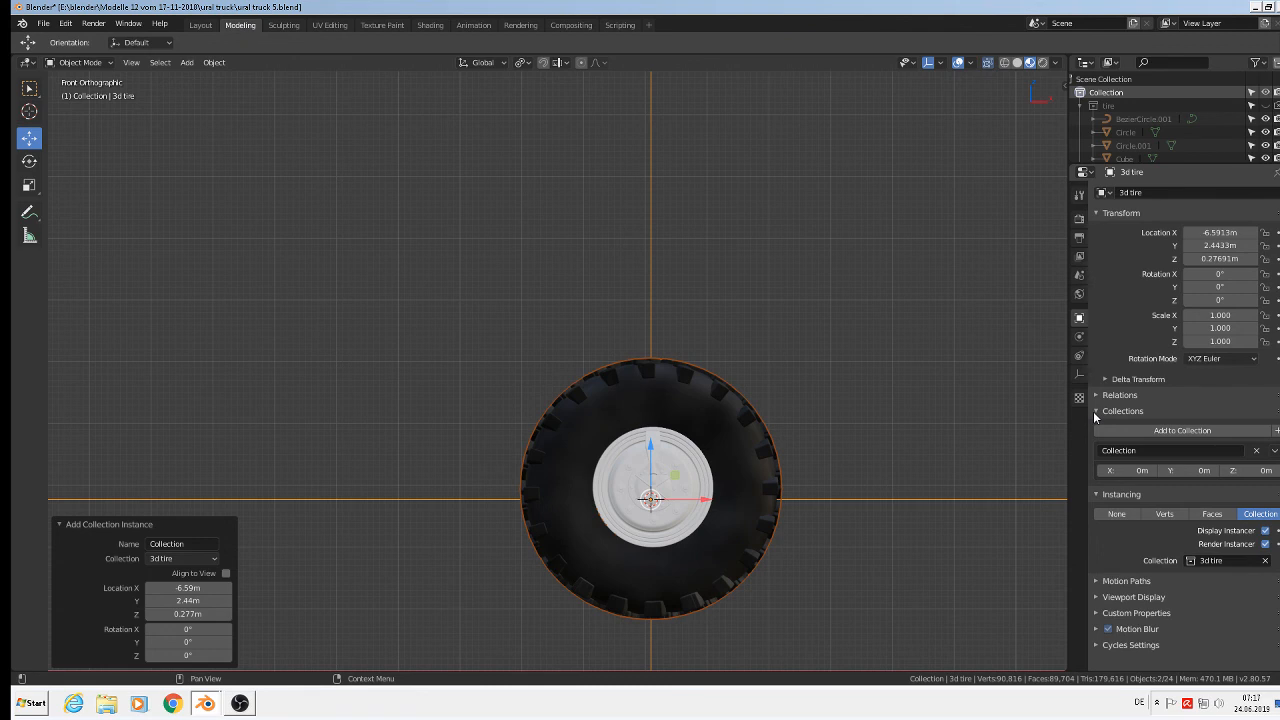
{"action": "left_click", "coordinate": [1080, 376]}
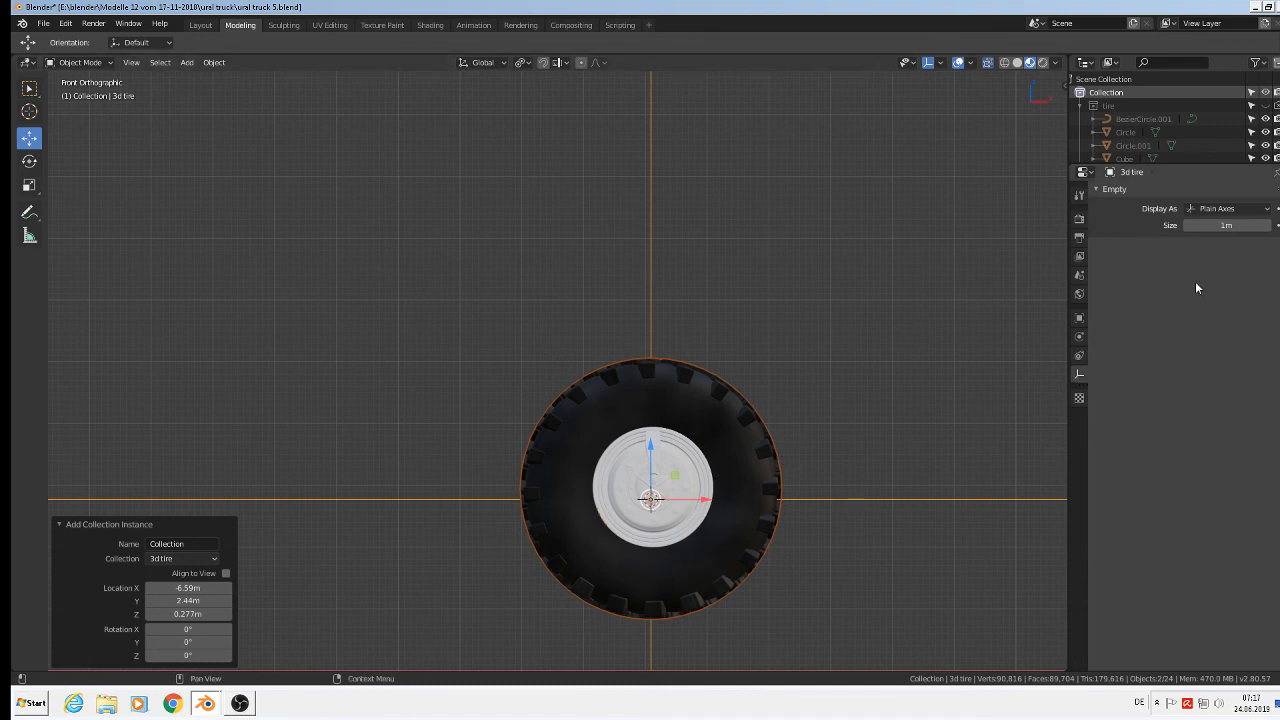
{"action": "left_click_drag", "start_coordinate": [1227, 225], "coordinate": [1166, 225]}
{"action": "scroll", "coordinate": [844, 407], "scroll_direction": "down", "scroll_amount": 5}
{"action": "mouse_move", "coordinate": [813, 472]}
{"action": "middle_mouse_down"}
{"action": "mouse_move", "coordinate": [883, 517]}
{"action": "mouse_move", "coordinate": [803, 486]}
{"action": "middle_mouse_up"}
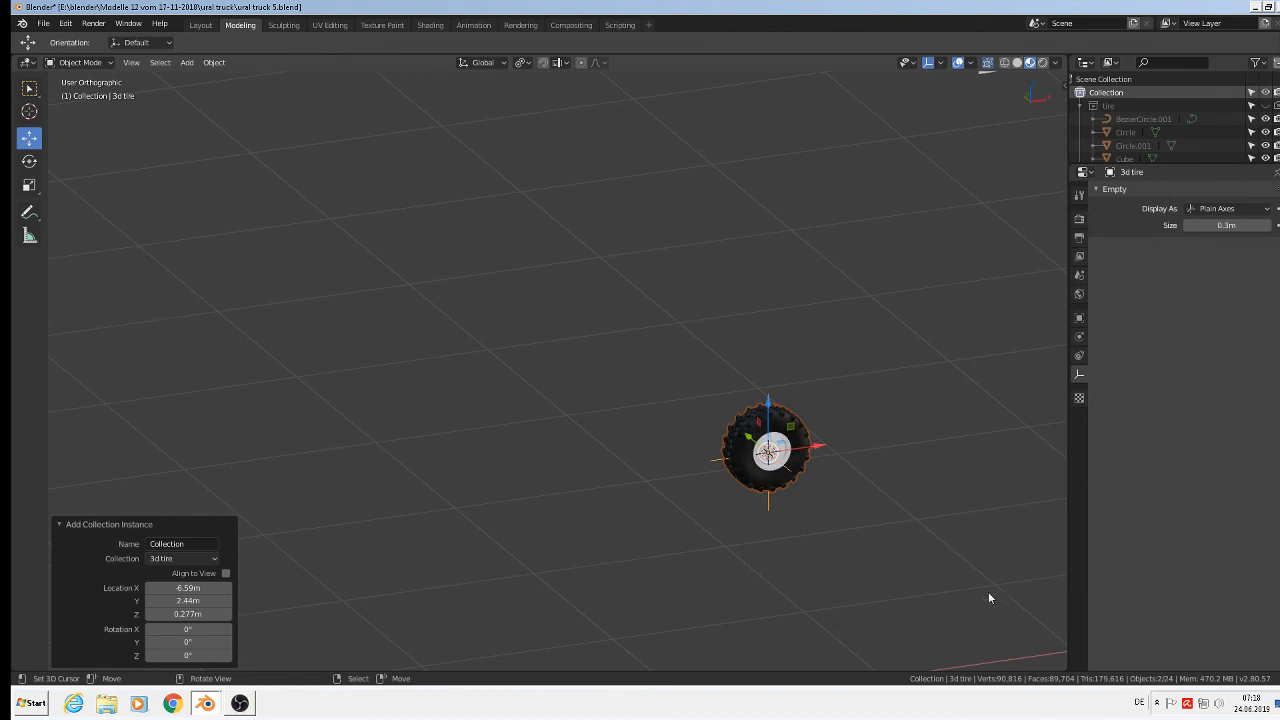
Step: Save the truck file under its existing name
{"action": "middle_click_drag", "start_coordinate": [988, 594], "coordinate": [197, 126], "text": "shift"}
{"action": "left_click", "coordinate": [45, 24]}
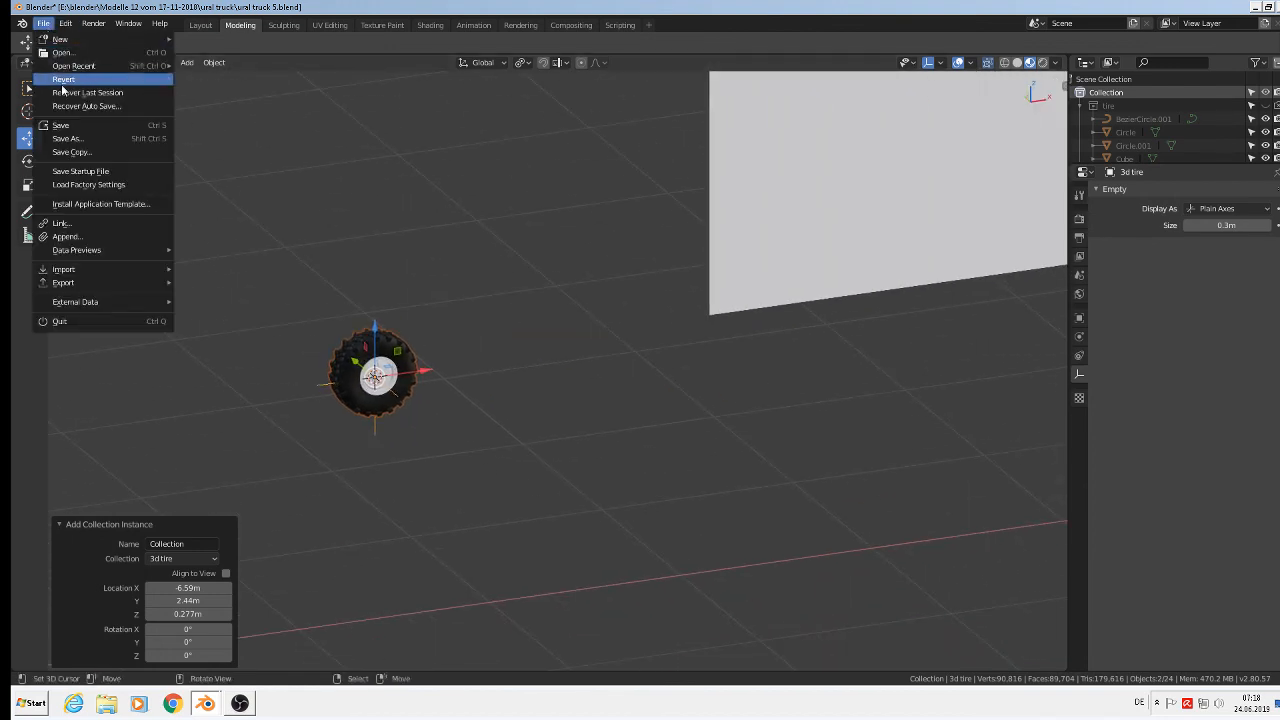
{"action": "left_click", "coordinate": [58, 124]}
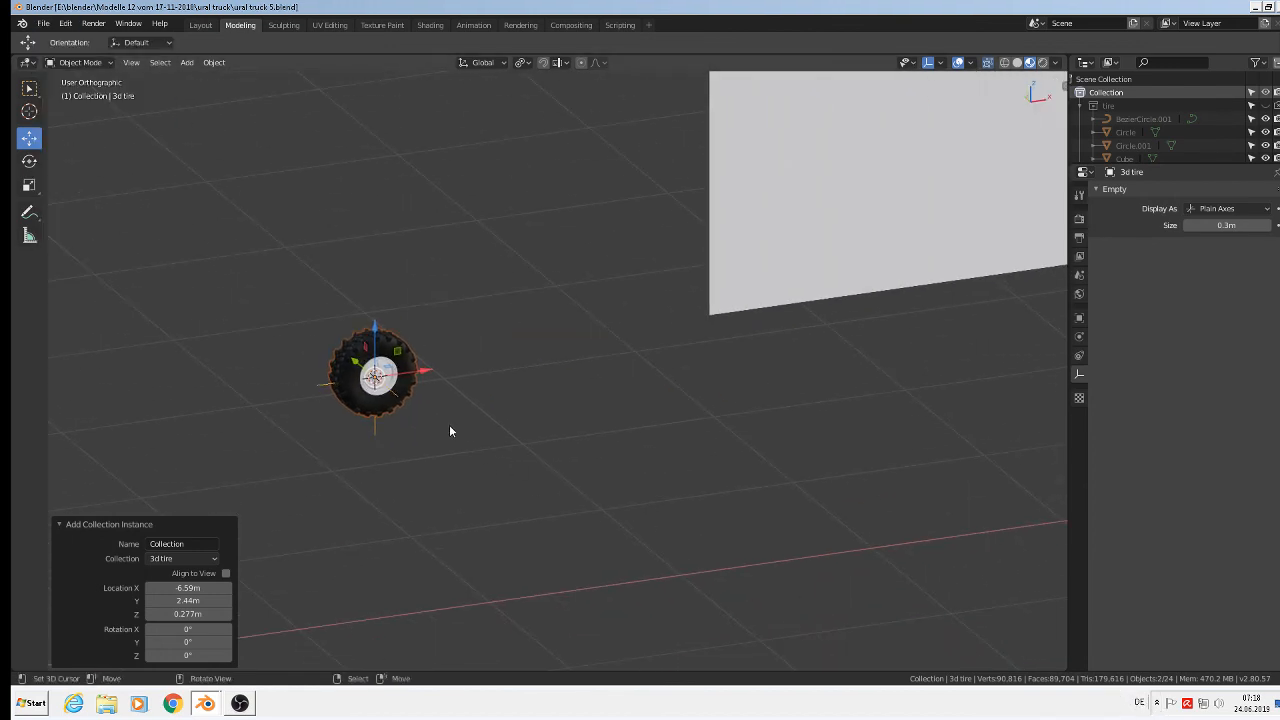
Step: Try duplicating the tire instance about 0.53 m along the X axis and delete the copy
{"action": "key", "text": "shift+d"}
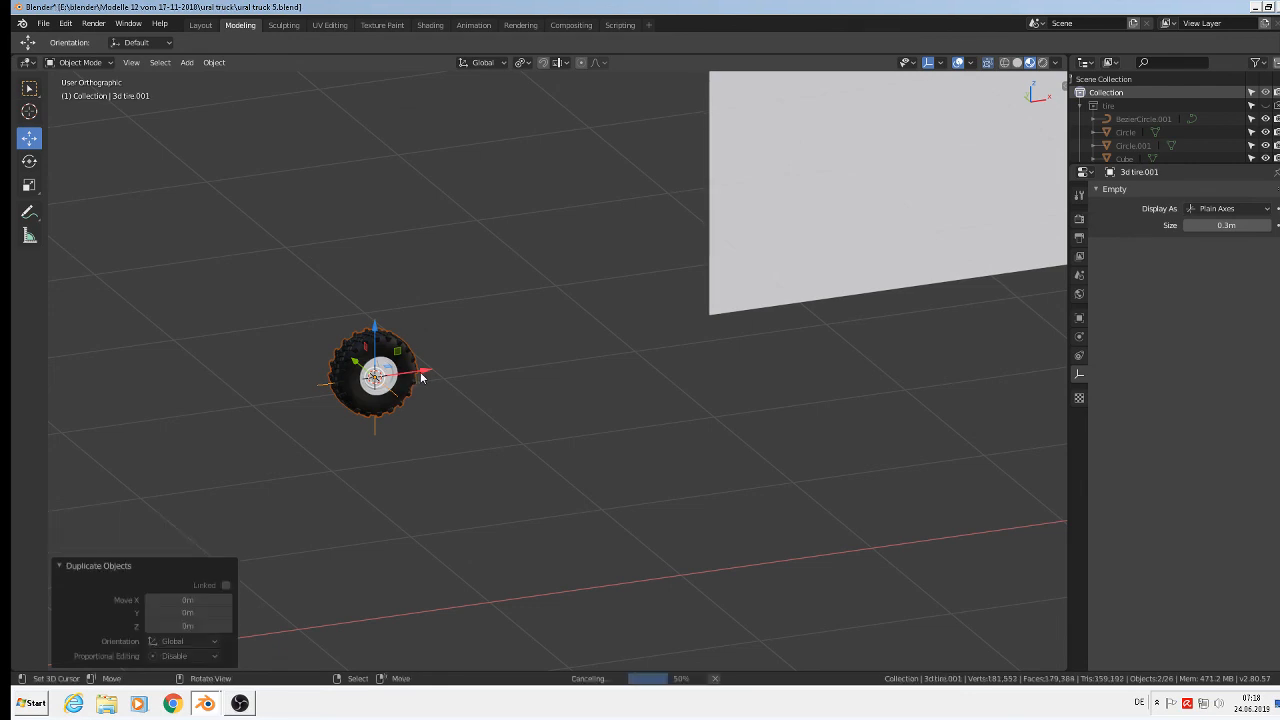
{"action": "key", "text": "x"}
{"action": "left_click", "coordinate": [523, 363]}
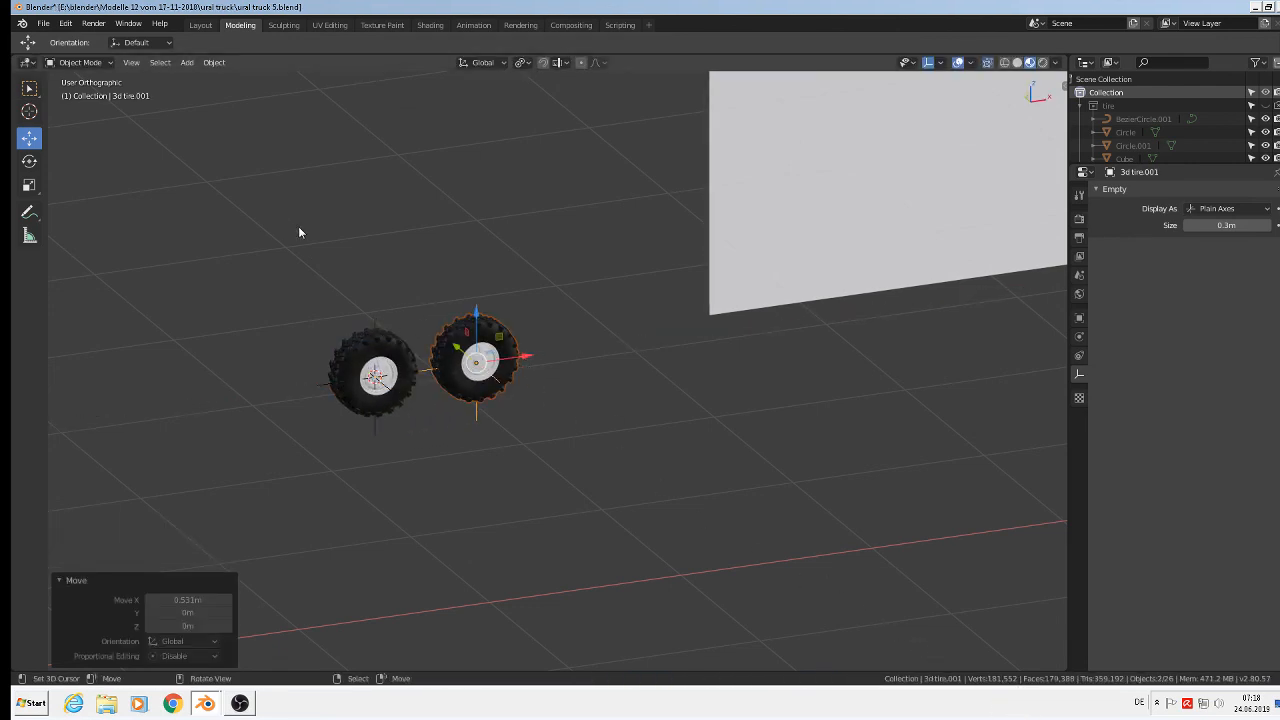
{"action": "key", "text": "x"}
{"action": "left_click", "coordinate": [505, 378]}
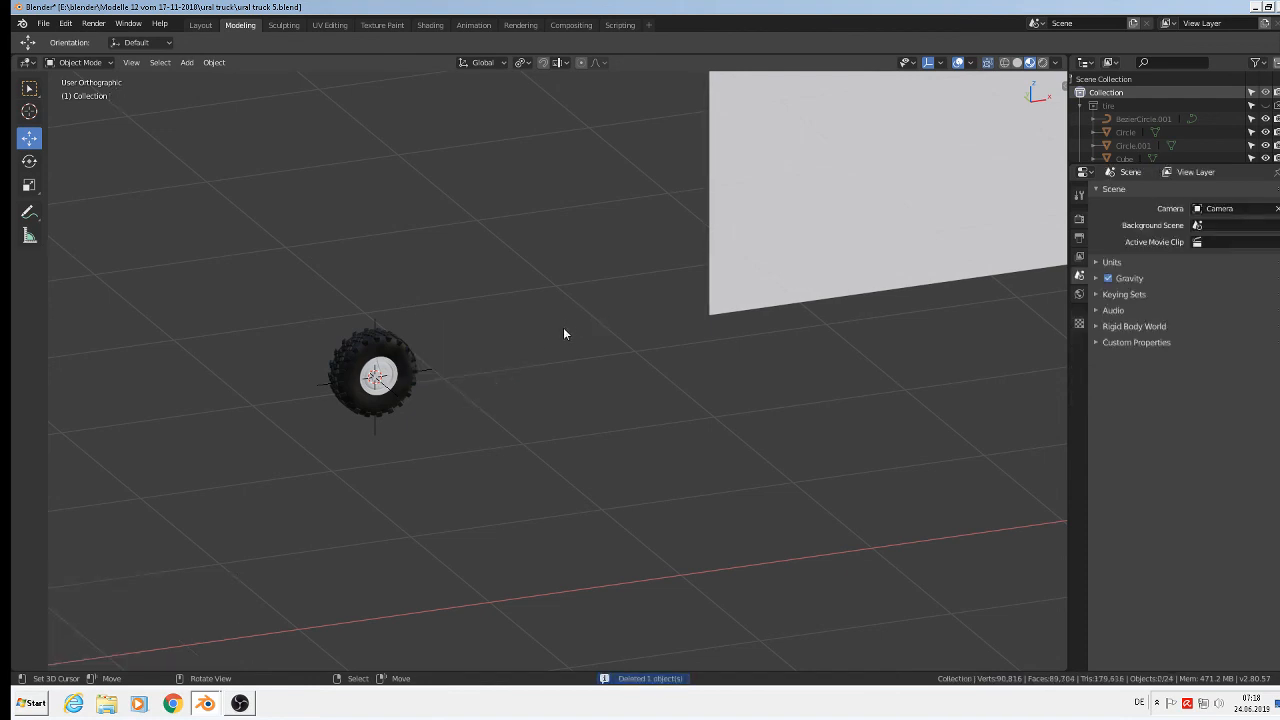
Step: Select the remaining tire instance and compare it with the truck reference images in front view
{"action": "key", "text": "KP_1"}
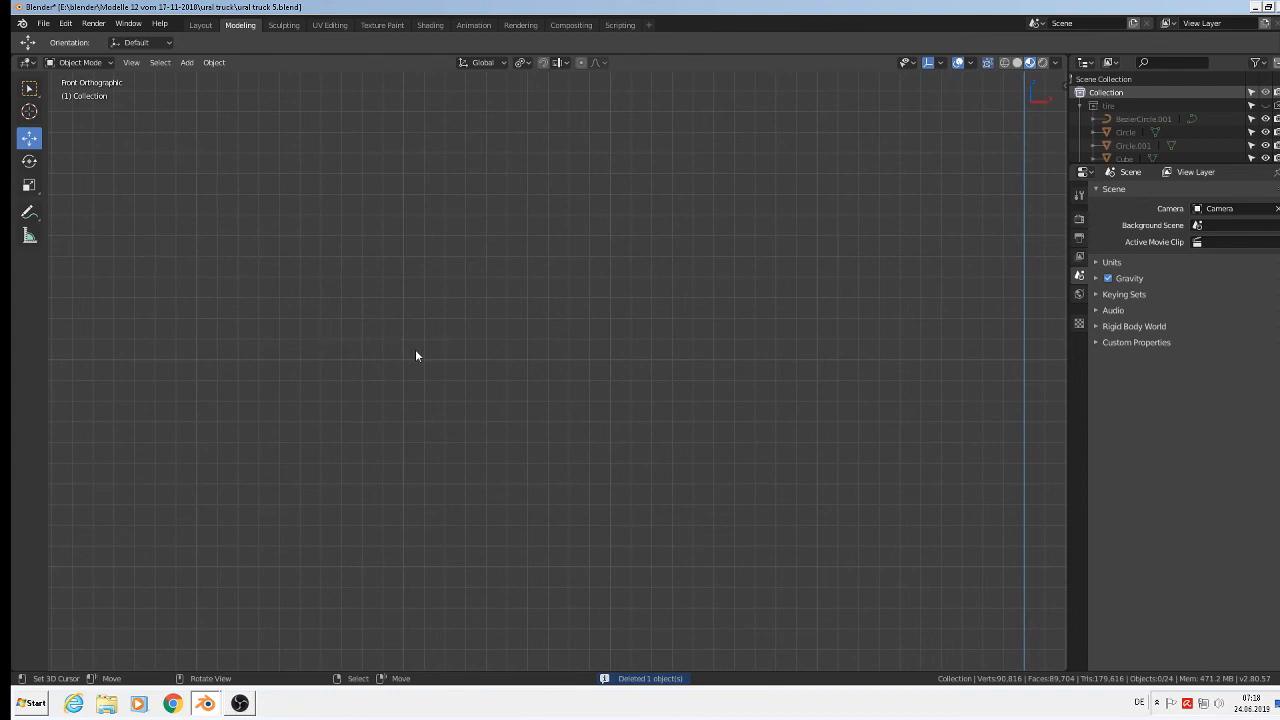
{"action": "scroll", "coordinate": [415, 350], "scroll_direction": "down", "scroll_amount": 11}
{"action": "scroll", "coordinate": [300, 258], "scroll_direction": "up", "scroll_amount": 15}
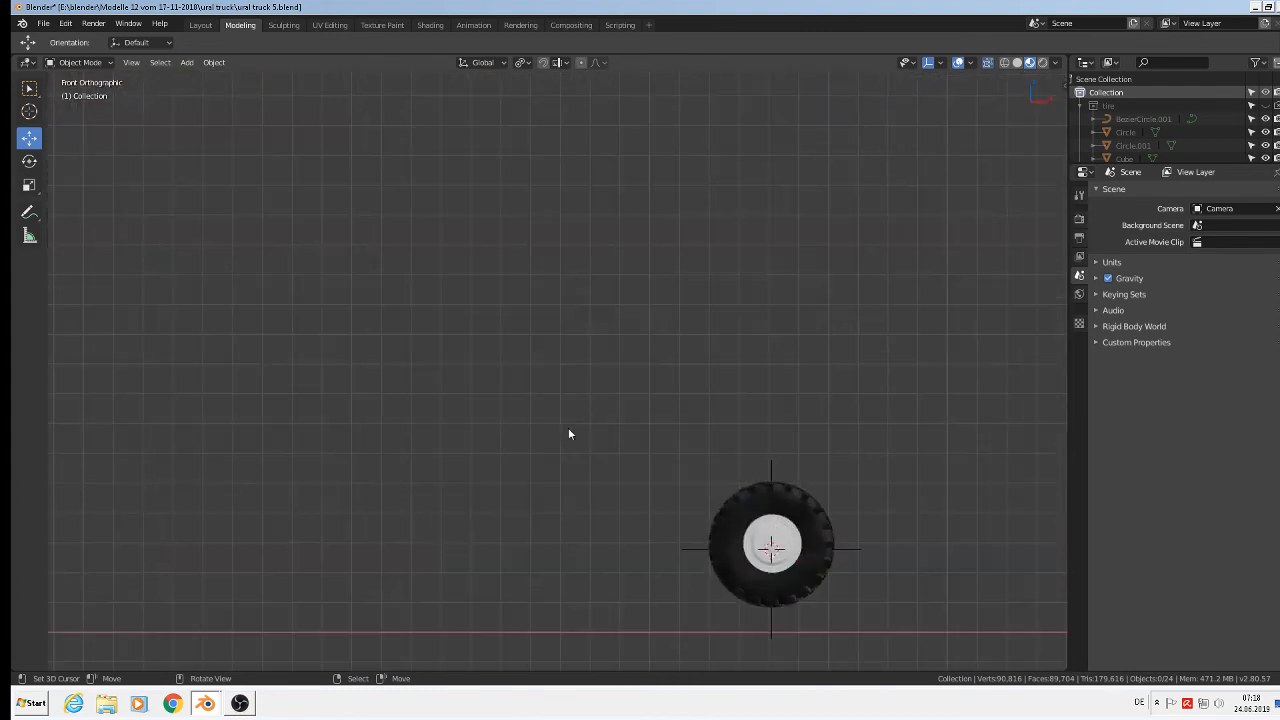
{"action": "left_click", "coordinate": [793, 538]}
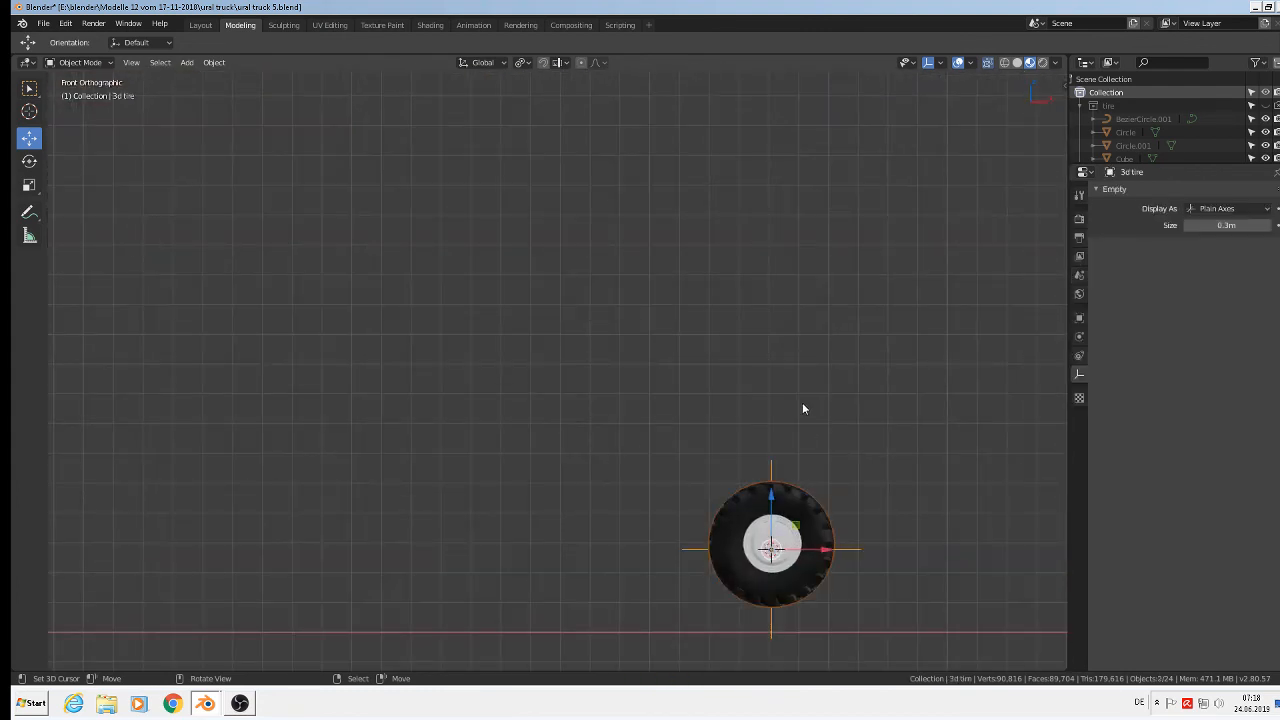
{"action": "middle_click_drag", "start_coordinate": [802, 410], "coordinate": [857, 489]}
{"action": "scroll", "coordinate": [701, 290], "scroll_direction": "down", "scroll_amount": 8}
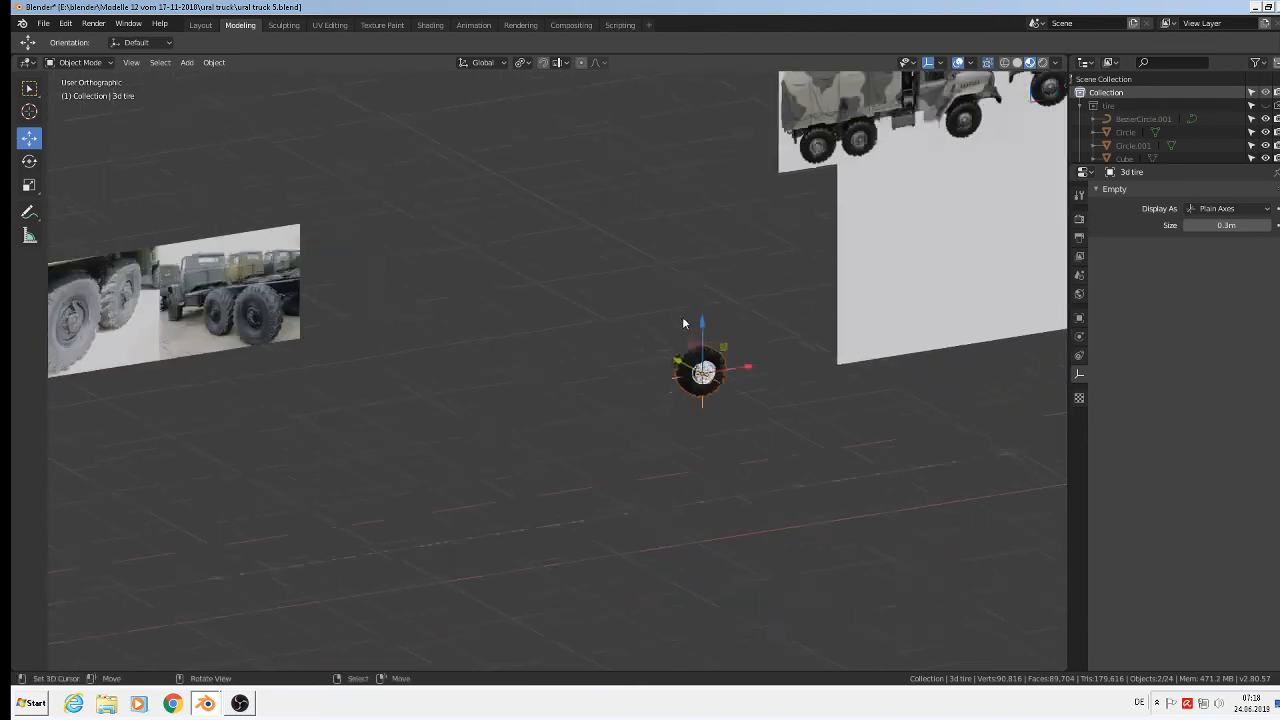
{"action": "key", "text": "KP_1"}
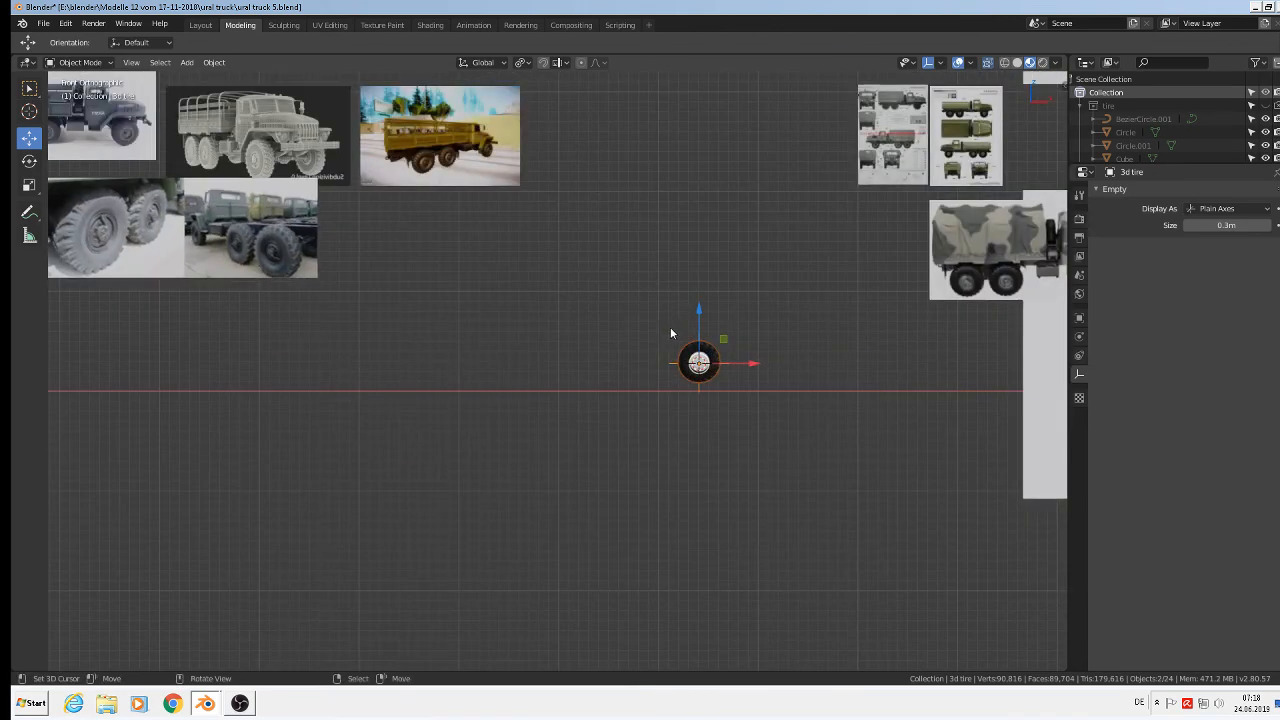
{"action": "scroll", "coordinate": [190, 150], "scroll_direction": "down", "scroll_amount": 4}
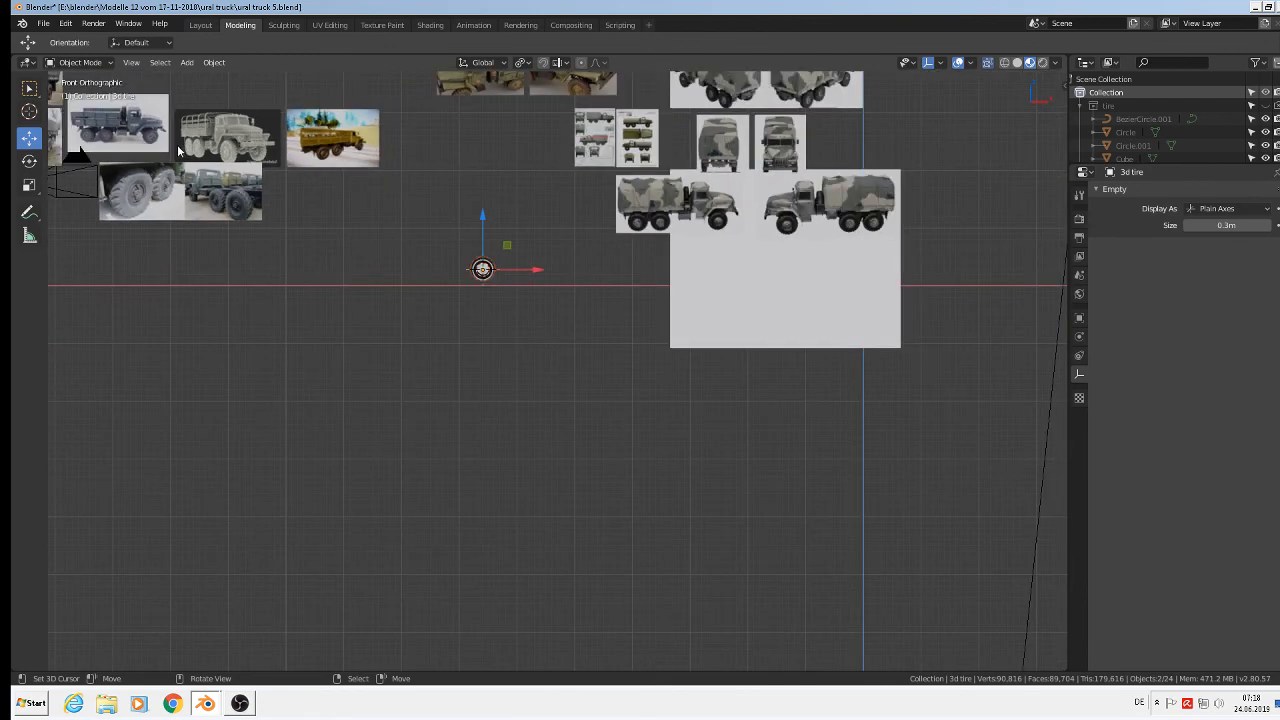
{"action": "middle_click_drag", "start_coordinate": [356, 239], "coordinate": [646, 370], "text": "shift"}
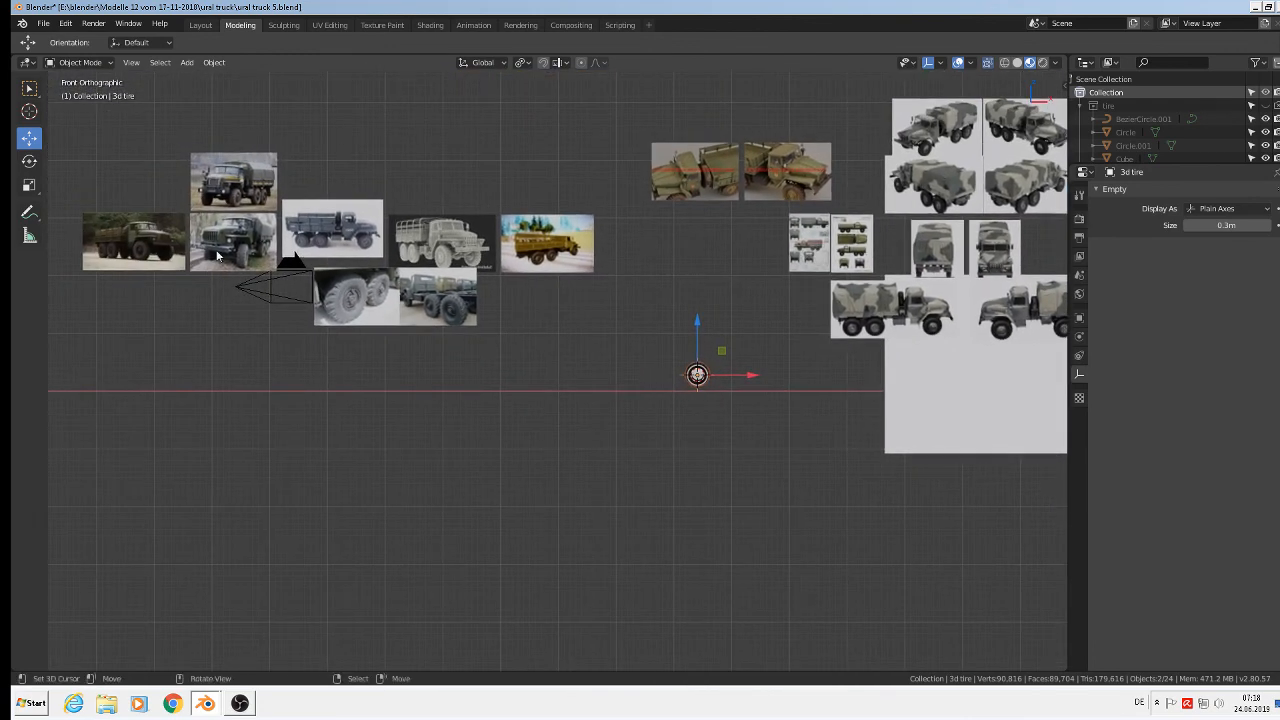
{"action": "scroll", "coordinate": [175, 238], "scroll_direction": "up", "scroll_amount": 2}
{"action": "scroll", "coordinate": [174, 238], "scroll_direction": "up", "scroll_amount": 2}
{"action": "scroll", "coordinate": [174, 233], "scroll_direction": "down", "scroll_amount": 3}
{"action": "scroll", "coordinate": [781, 392], "scroll_direction": "up", "scroll_amount": 7}
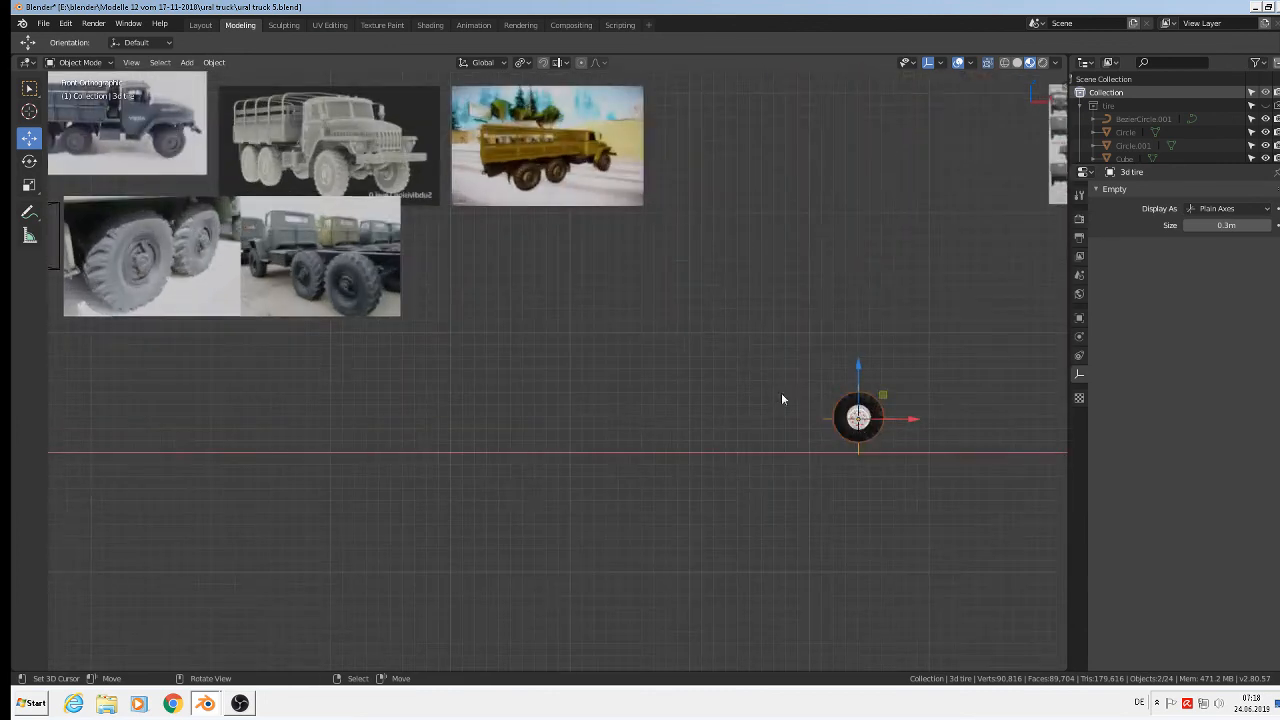
Step: Examine the tire instance's rim and tread up close in rendered viewport shading
{"action": "scroll", "coordinate": [900, 446], "scroll_direction": "up", "scroll_amount": 3}
{"action": "middle_click_drag", "start_coordinate": [905, 434], "coordinate": [937, 449]}
{"action": "middle_click_drag", "start_coordinate": [929, 396], "coordinate": [613, 374], "text": "shift"}
{"action": "scroll", "coordinate": [644, 372], "scroll_direction": "up", "scroll_amount": 2}
{"action": "scroll", "coordinate": [644, 374], "scroll_direction": "up", "scroll_amount": 3}
{"action": "left_click", "coordinate": [1043, 62]}
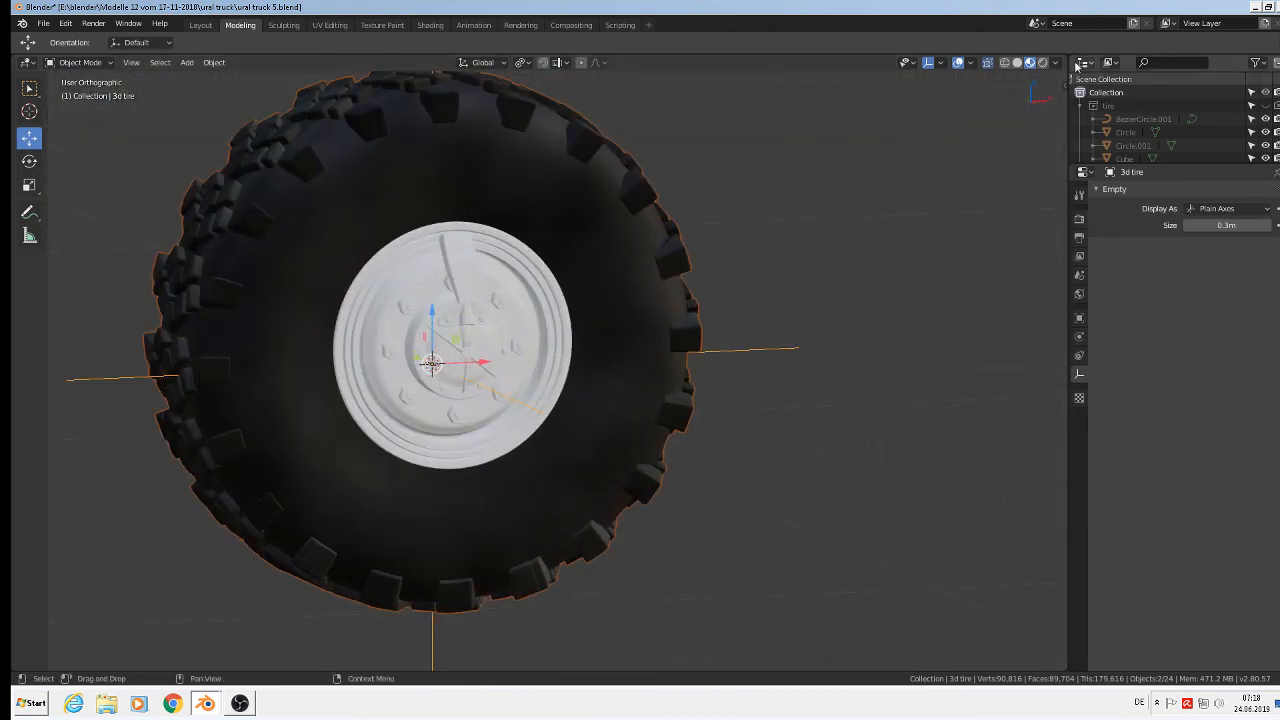